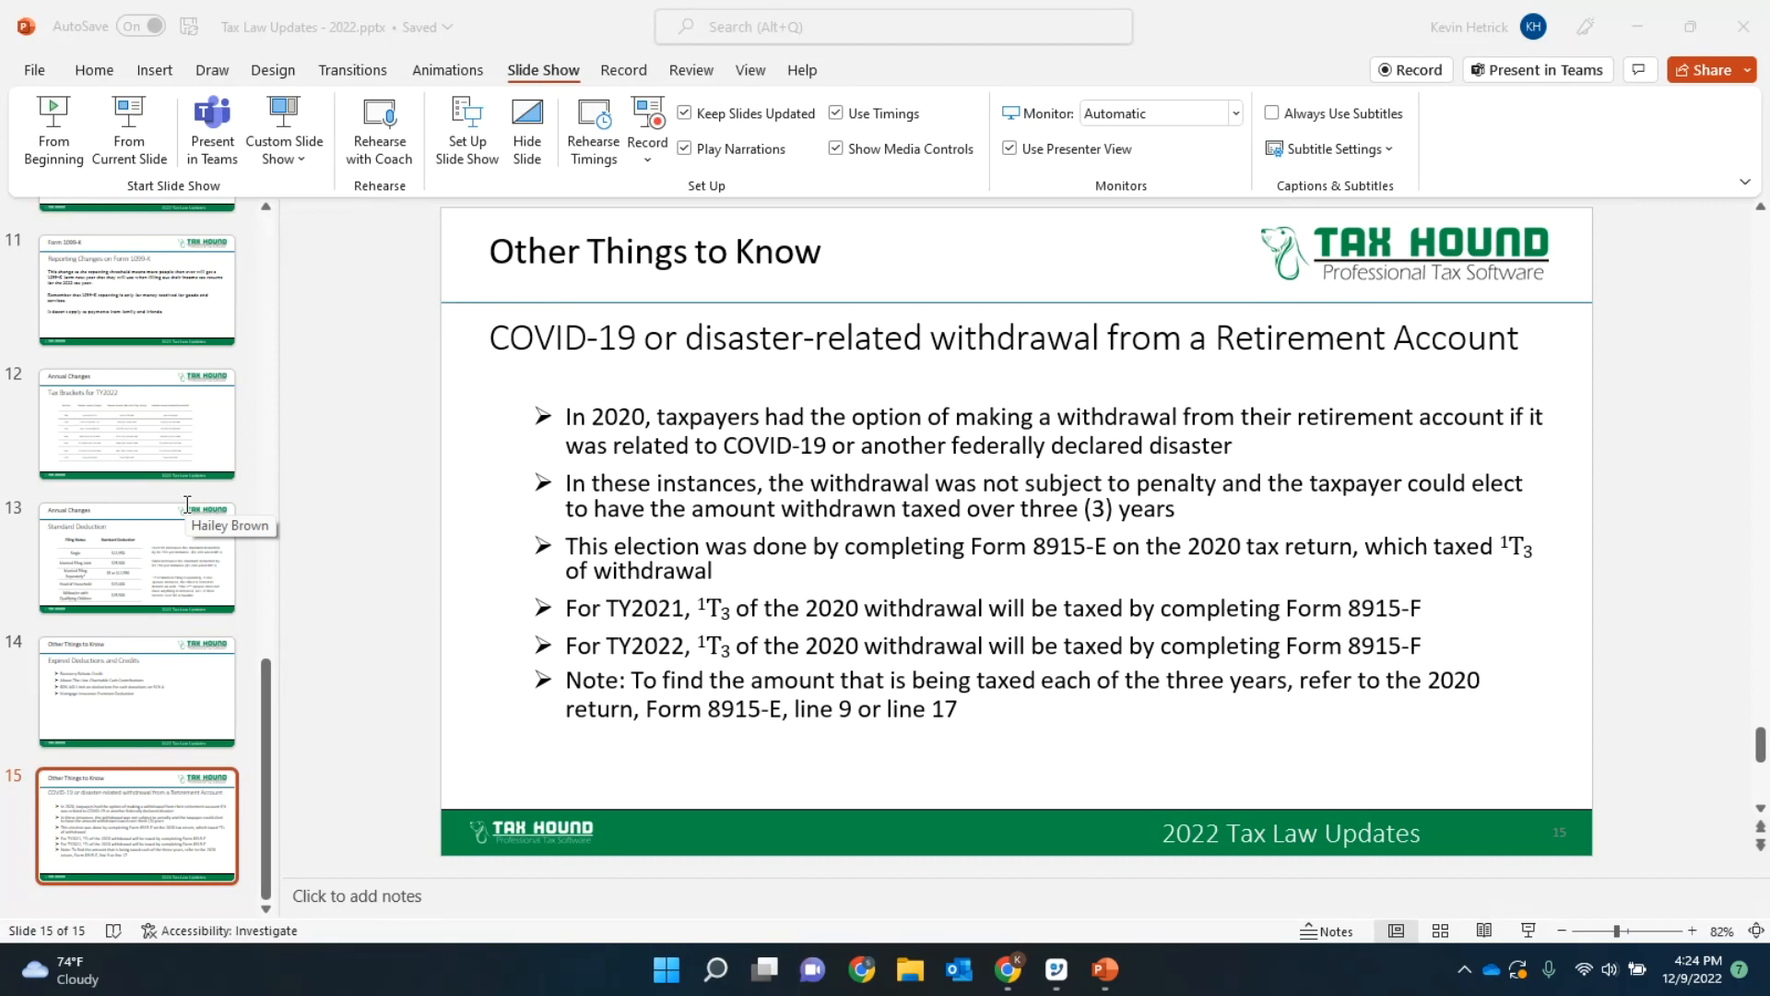
Step: Close the 2022 tax law updates presentation
{"action": "left_click", "coordinate": [1277, 15]}
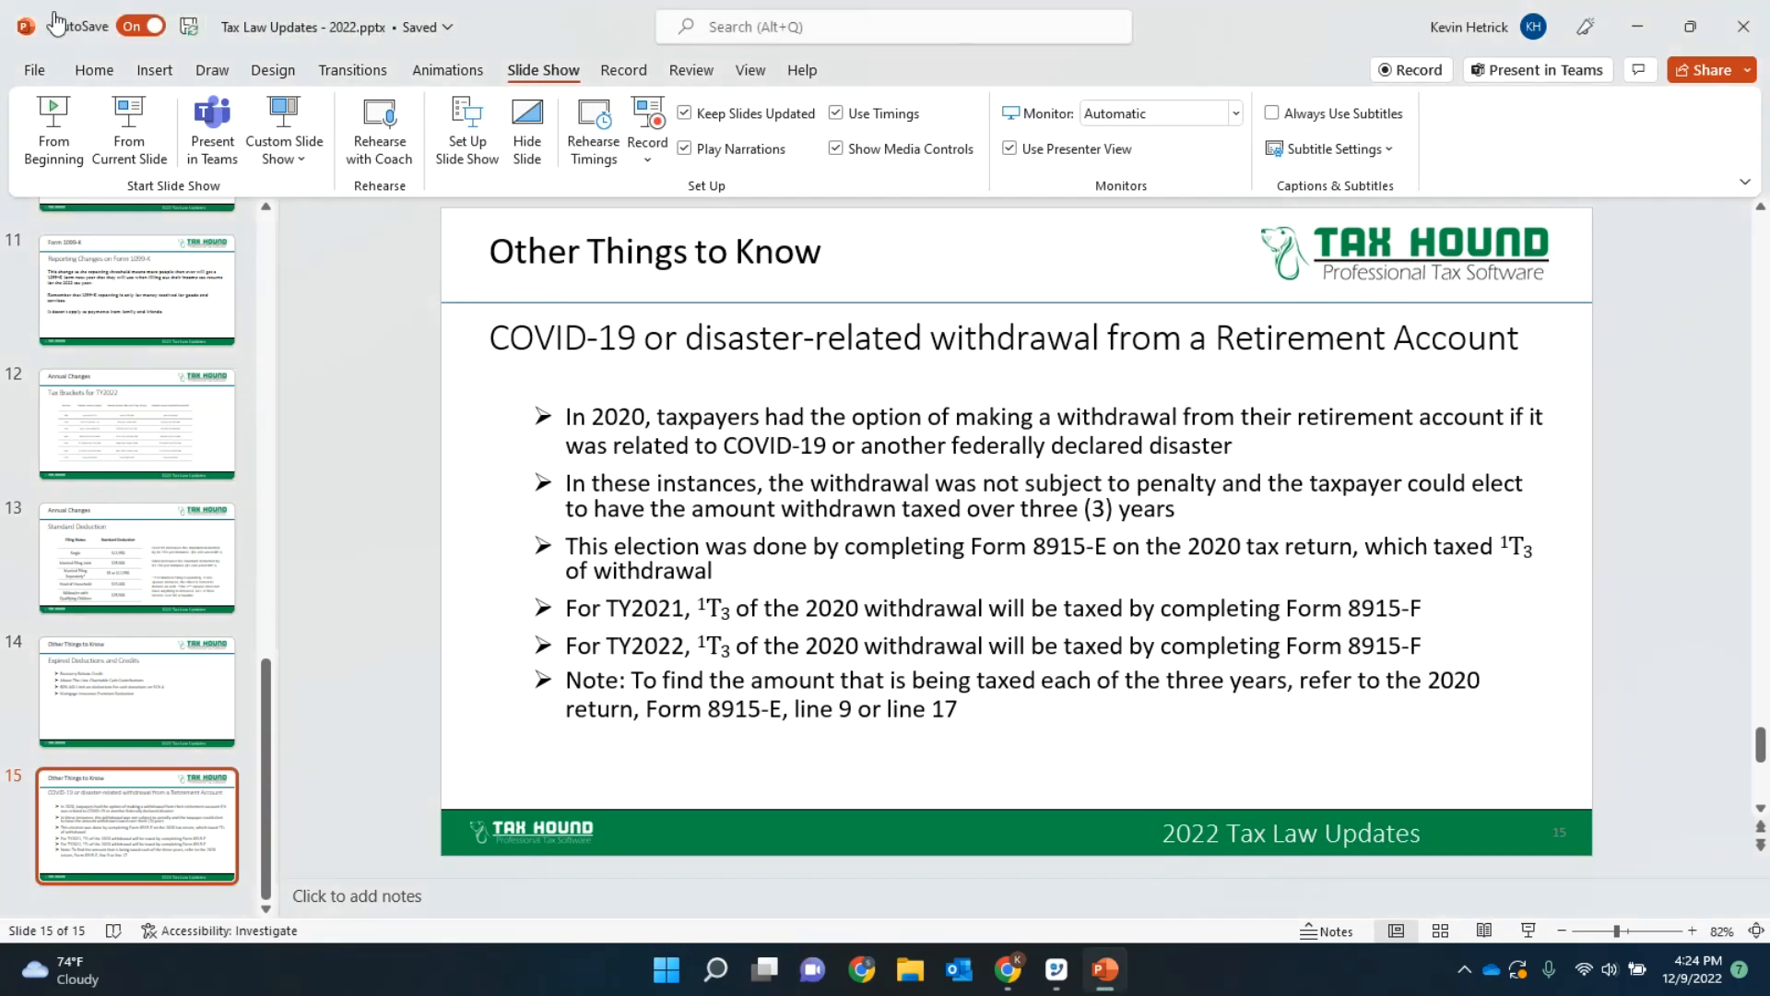
{"action": "left_click", "coordinate": [51, 158]}
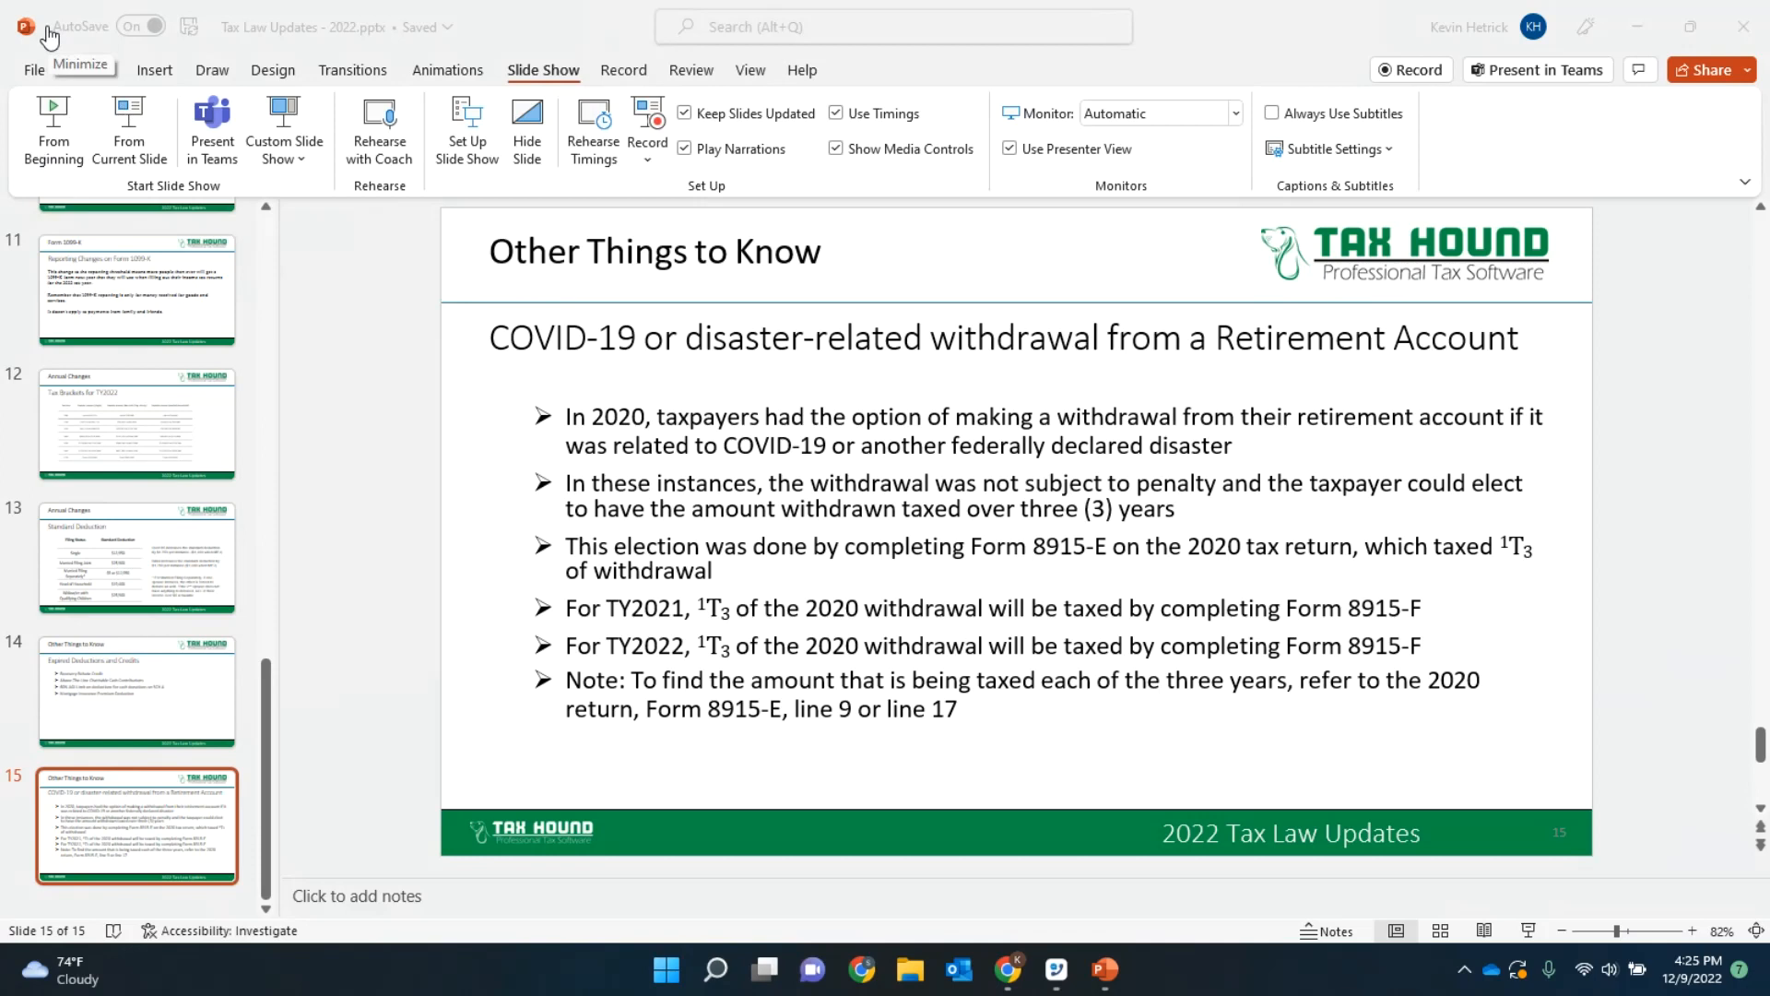
{"action": "left_click", "coordinate": [555, 18]}
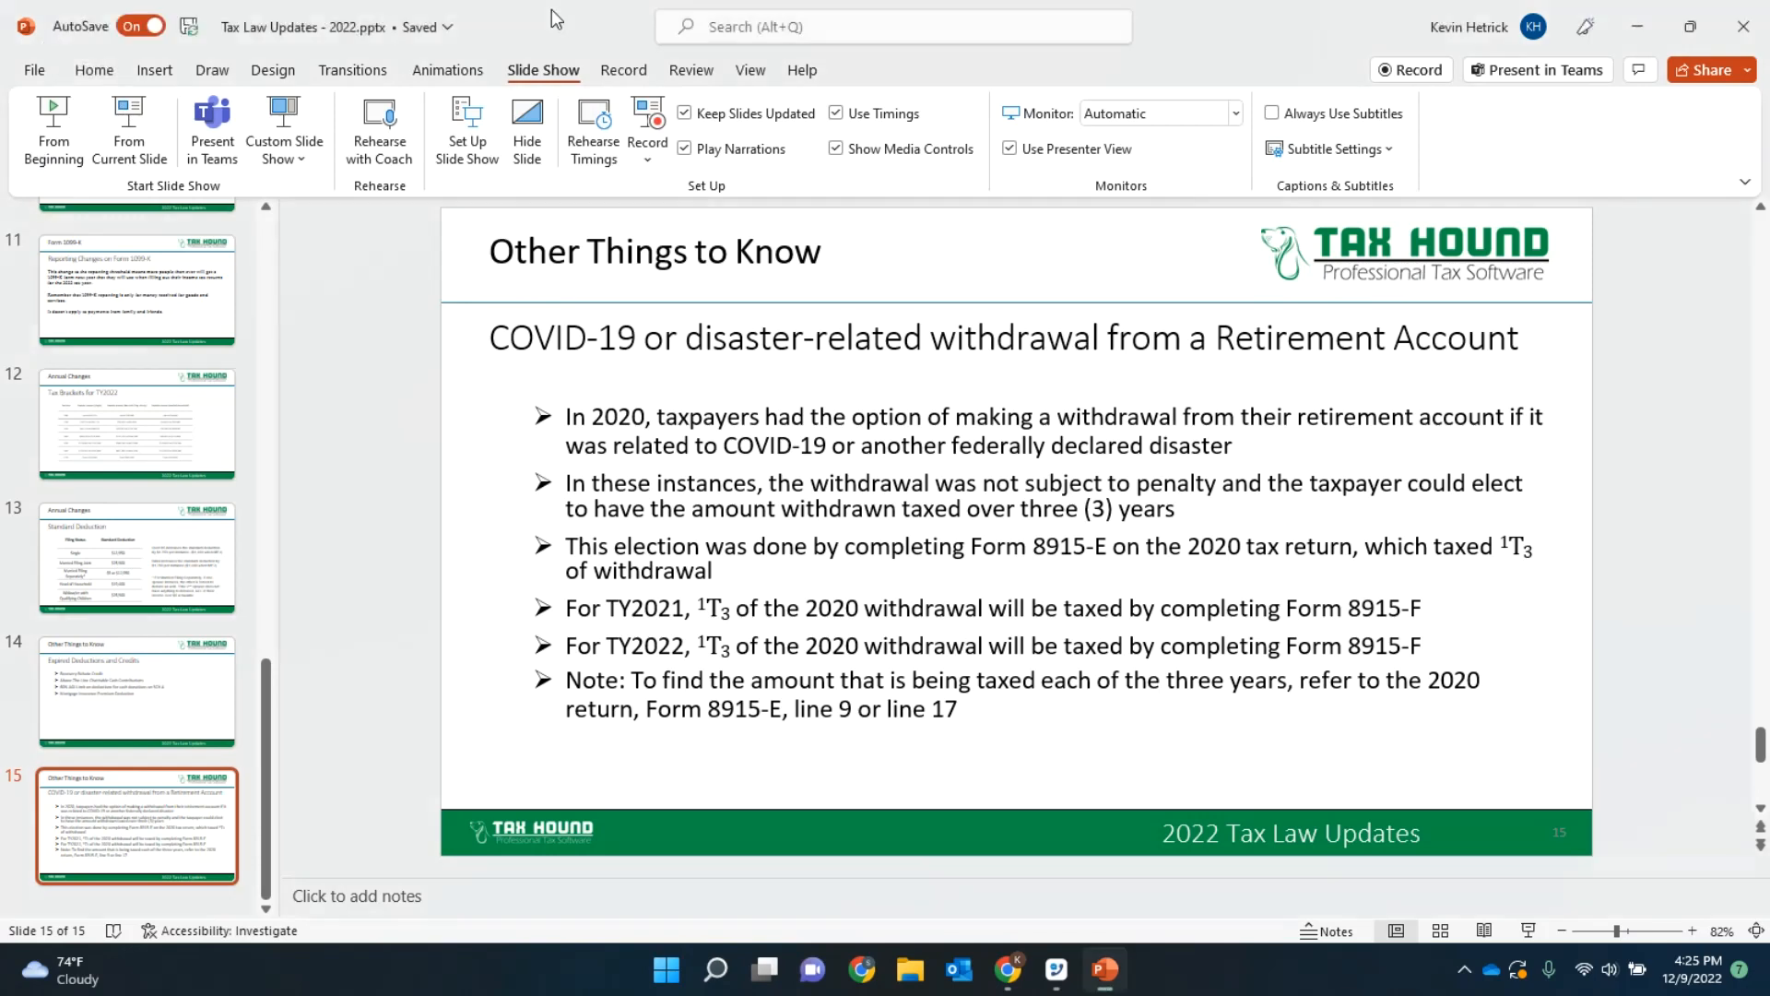
{"action": "double_click", "coordinate": [1349, 22]}
{"action": "left_click", "coordinate": [1420, 240]}
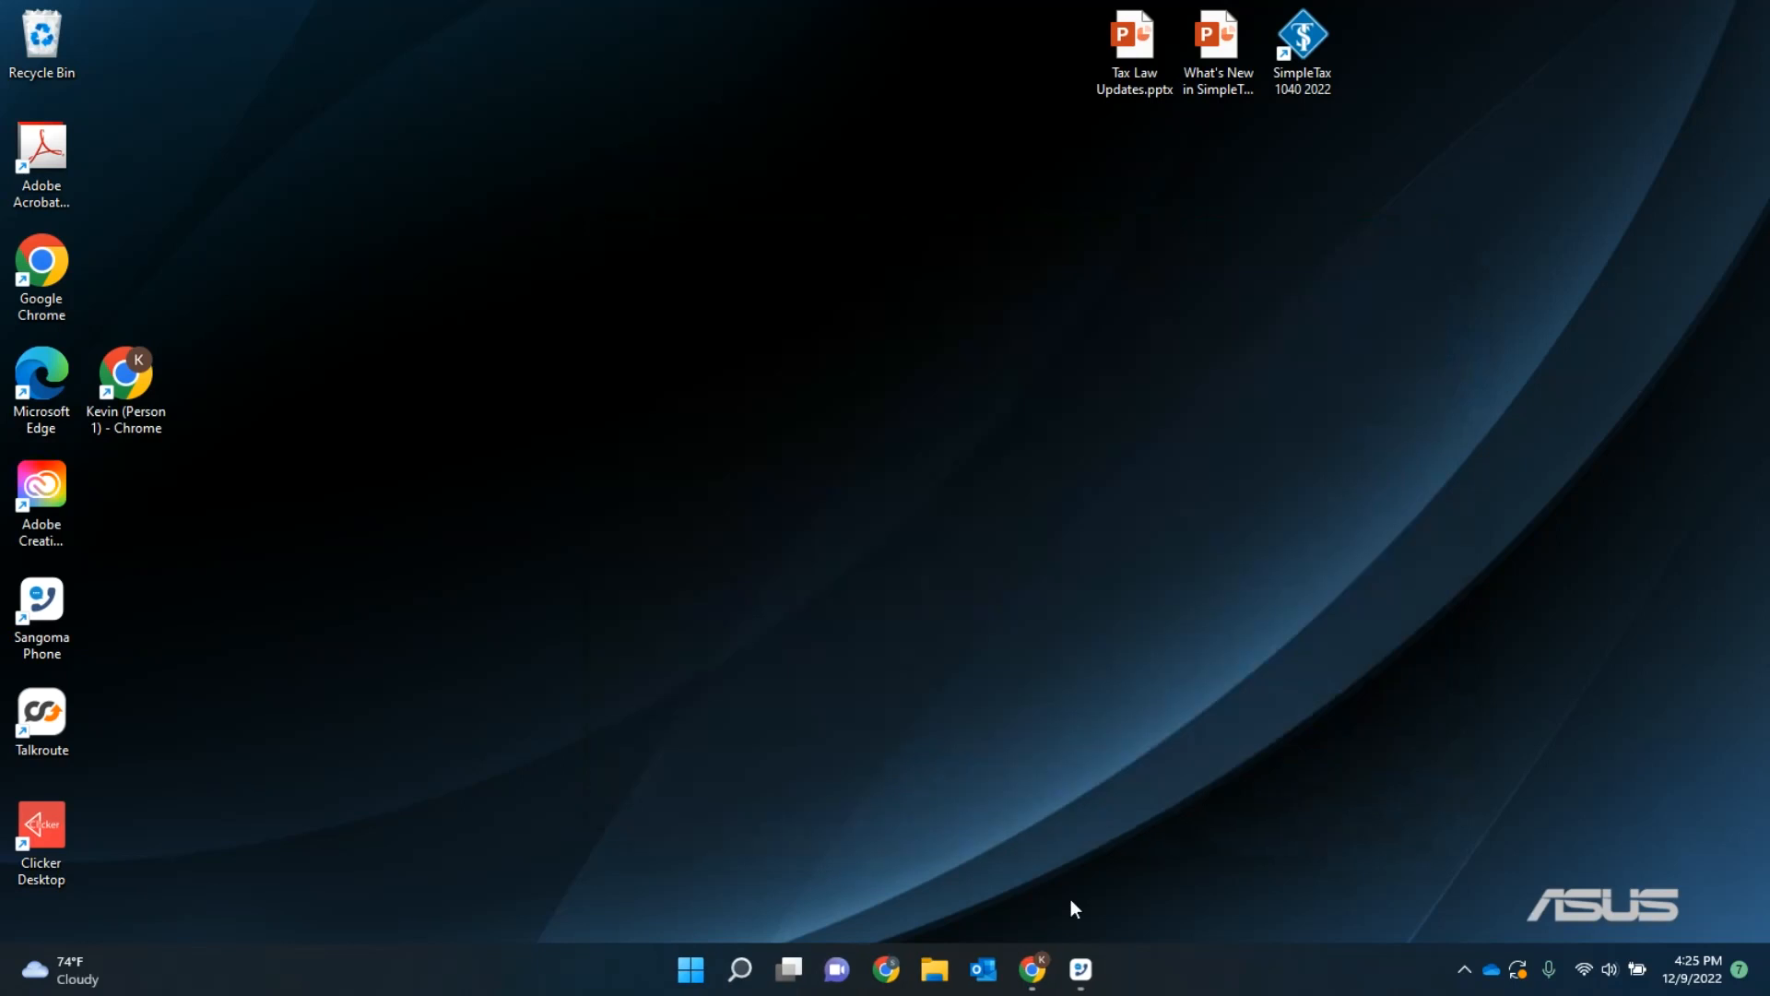
Step: Switch to Chrome and close the Zoho Meeting and Start Webinar pages, leaving the Tax Hound login page open
{"action": "left_click", "coordinate": [1033, 968]}
{"action": "left_click", "coordinate": [867, 398]}
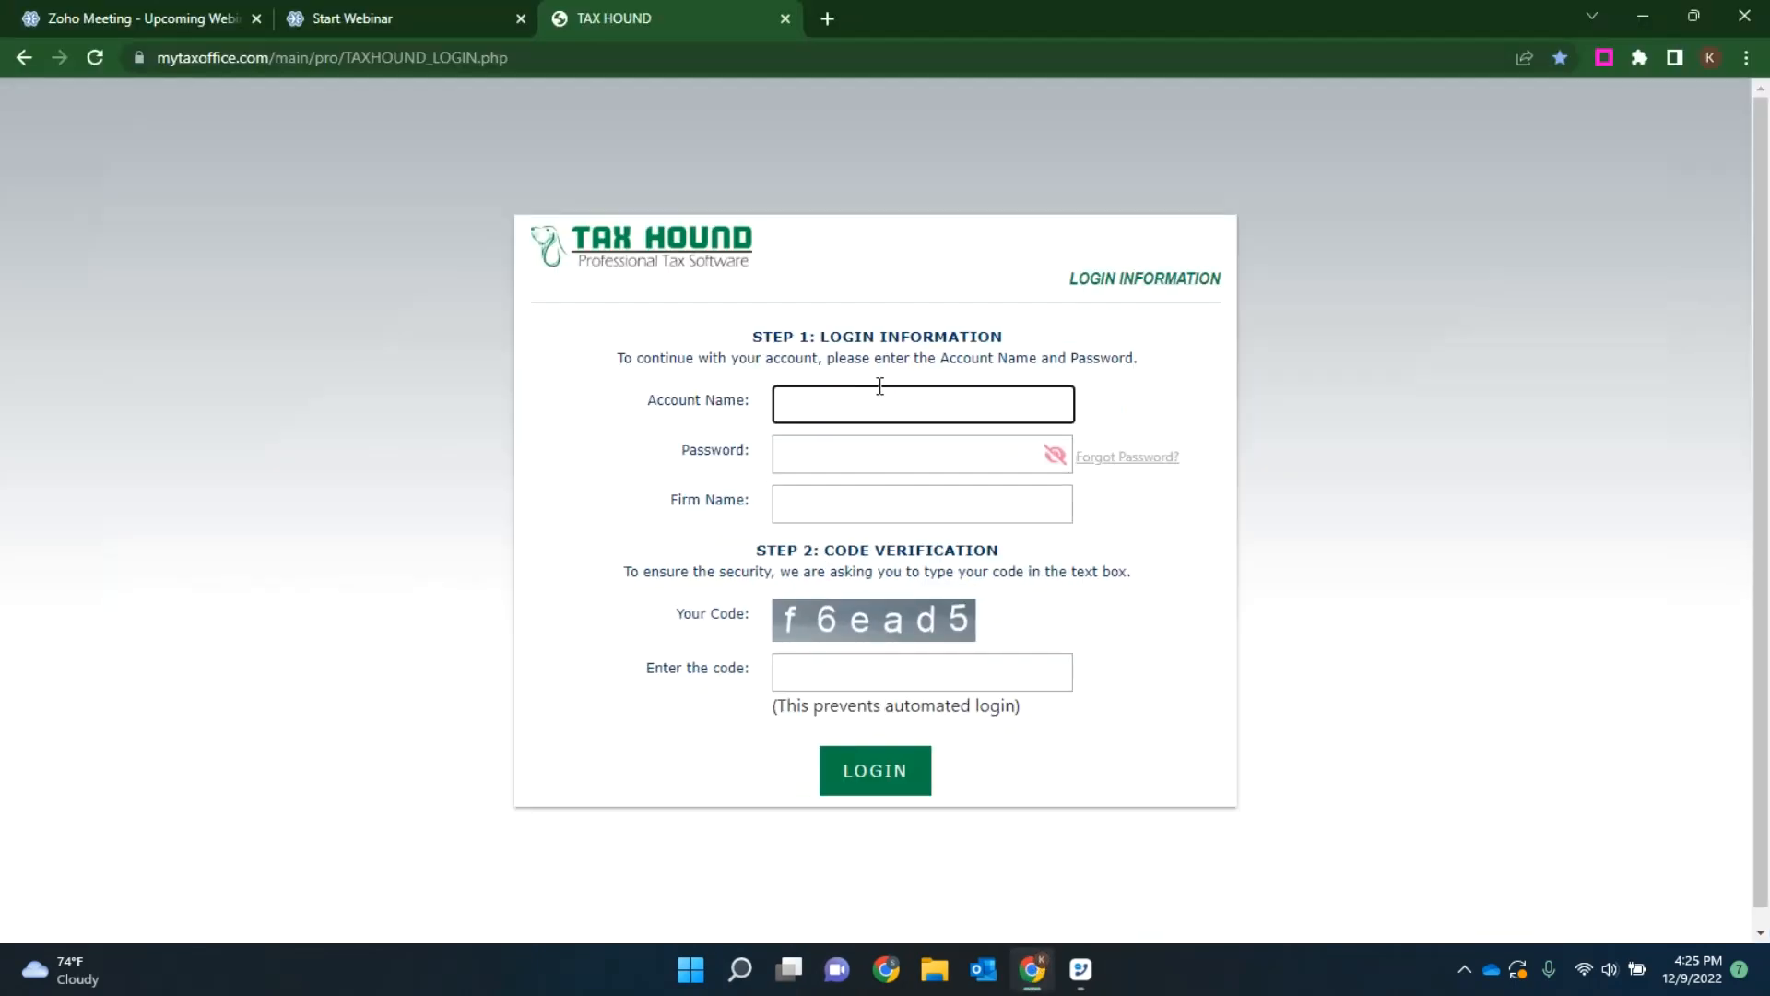
{"action": "left_click", "coordinate": [254, 20]}
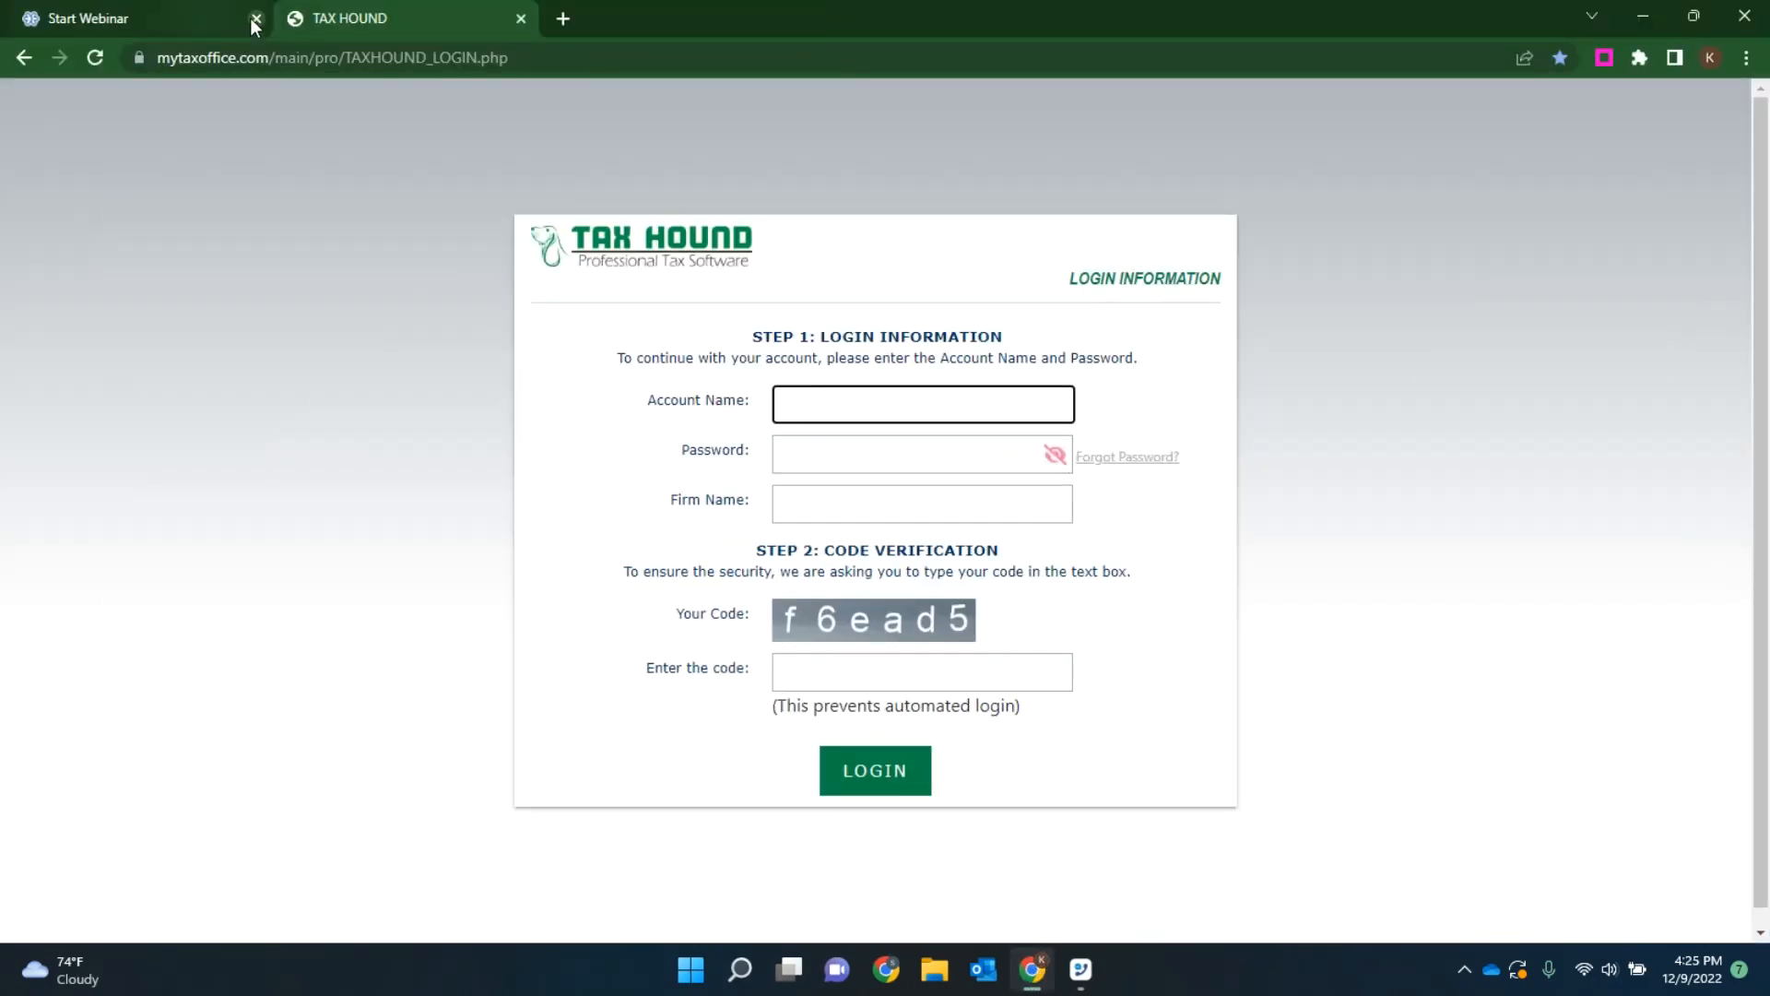
{"action": "left_click", "coordinate": [251, 18]}
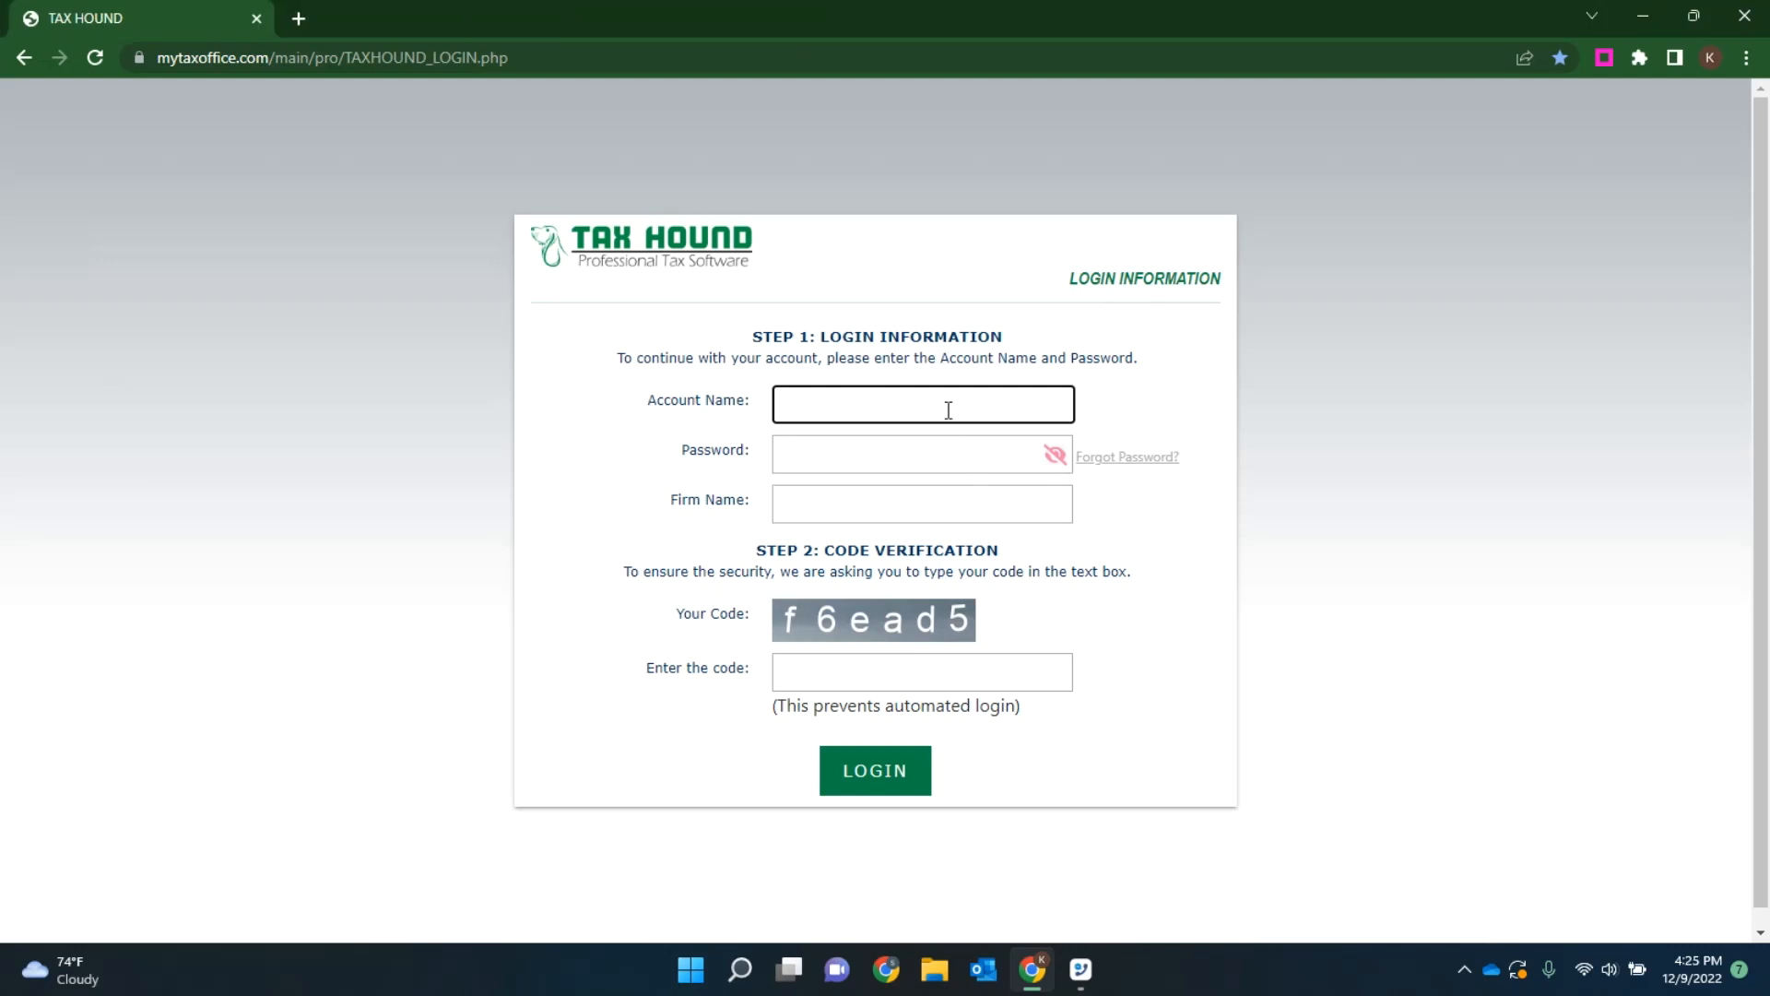
Step: Enter the demo account name and the account password on the Tax Hound login form
{"action": "type", "text": "TaxHound"}
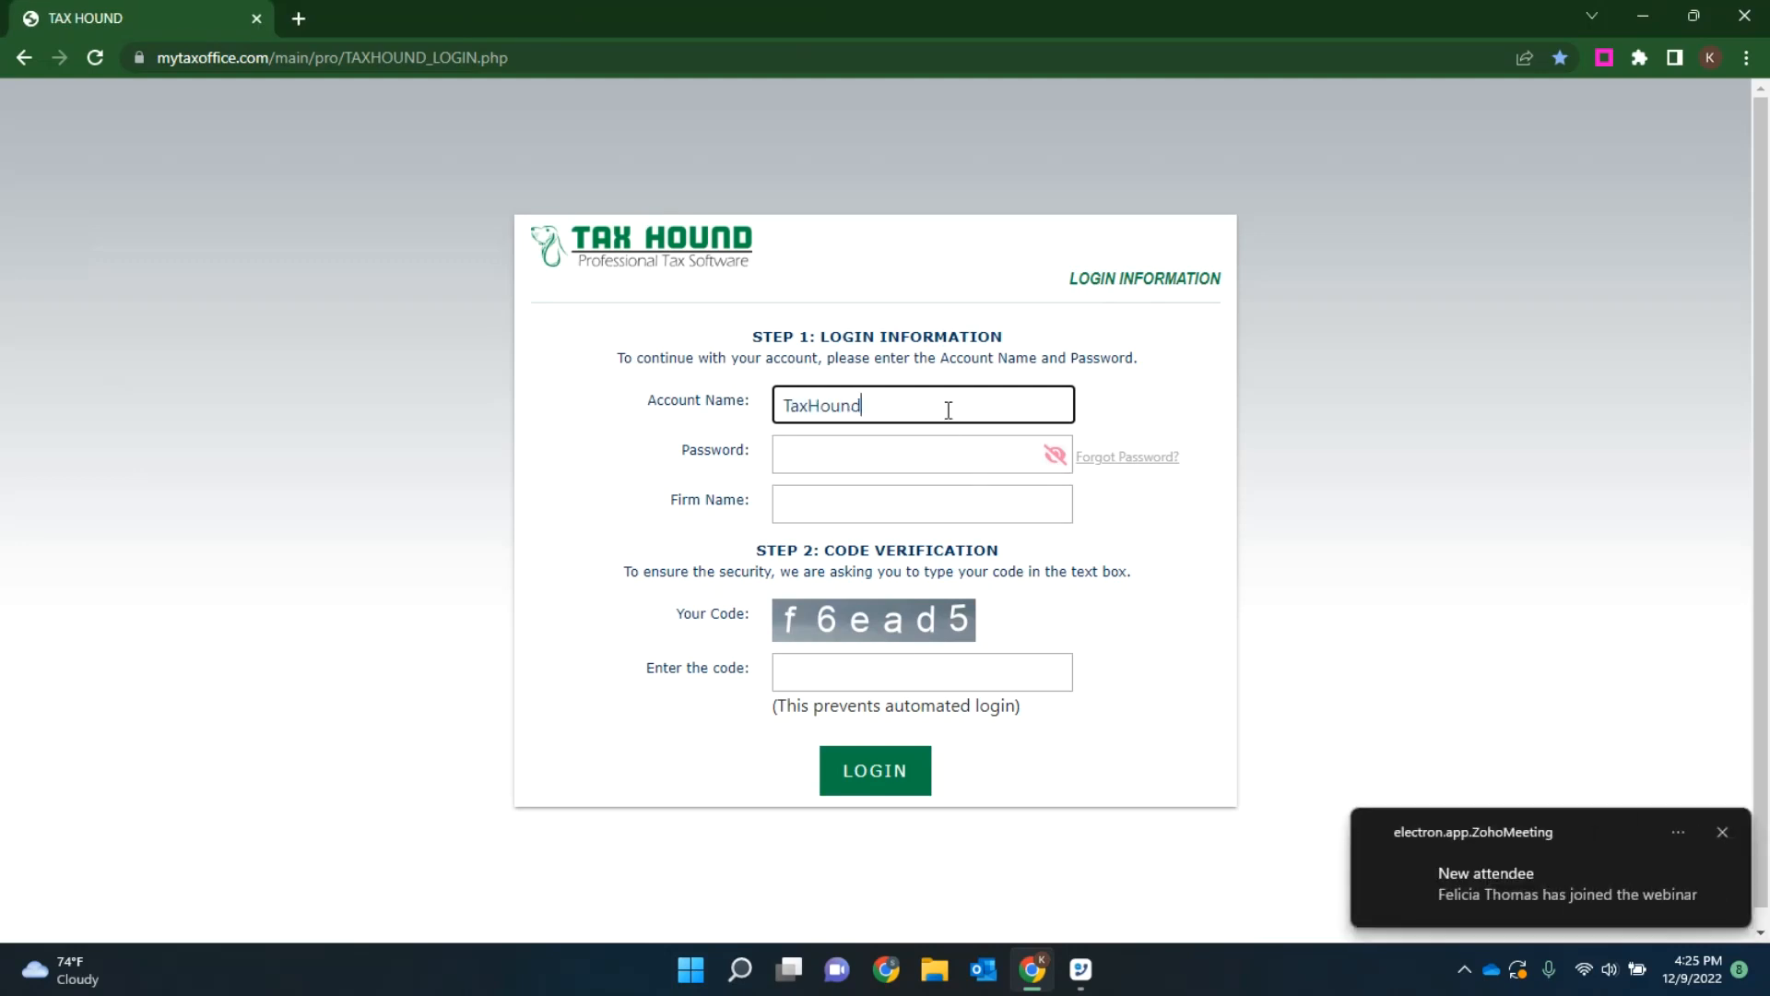
{"action": "type", "text": "Demo"}
{"action": "key", "text": "Tab"}
{"action": "type", "text": "••••"}
{"action": "key", "text": "BackSpace"}
{"action": "key", "text": "BackSpace"}
{"action": "key", "text": "BackSpace"}
{"action": "key", "text": "BackSpace"}
{"action": "type", "text": "••••••••••••"}
Step: Fill in the firm name Tax Hound and the displayed security code, and submit the login
{"action": "key", "text": "Tab"}
{"action": "type", "text": "Tax H"}
{"action": "type", "text": "oune"}
{"action": "key", "text": "BackSpace"}
{"action": "type", "text": "d"}
{"action": "key", "text": "Tab"}
{"action": "type", "text": "f6ead5"}
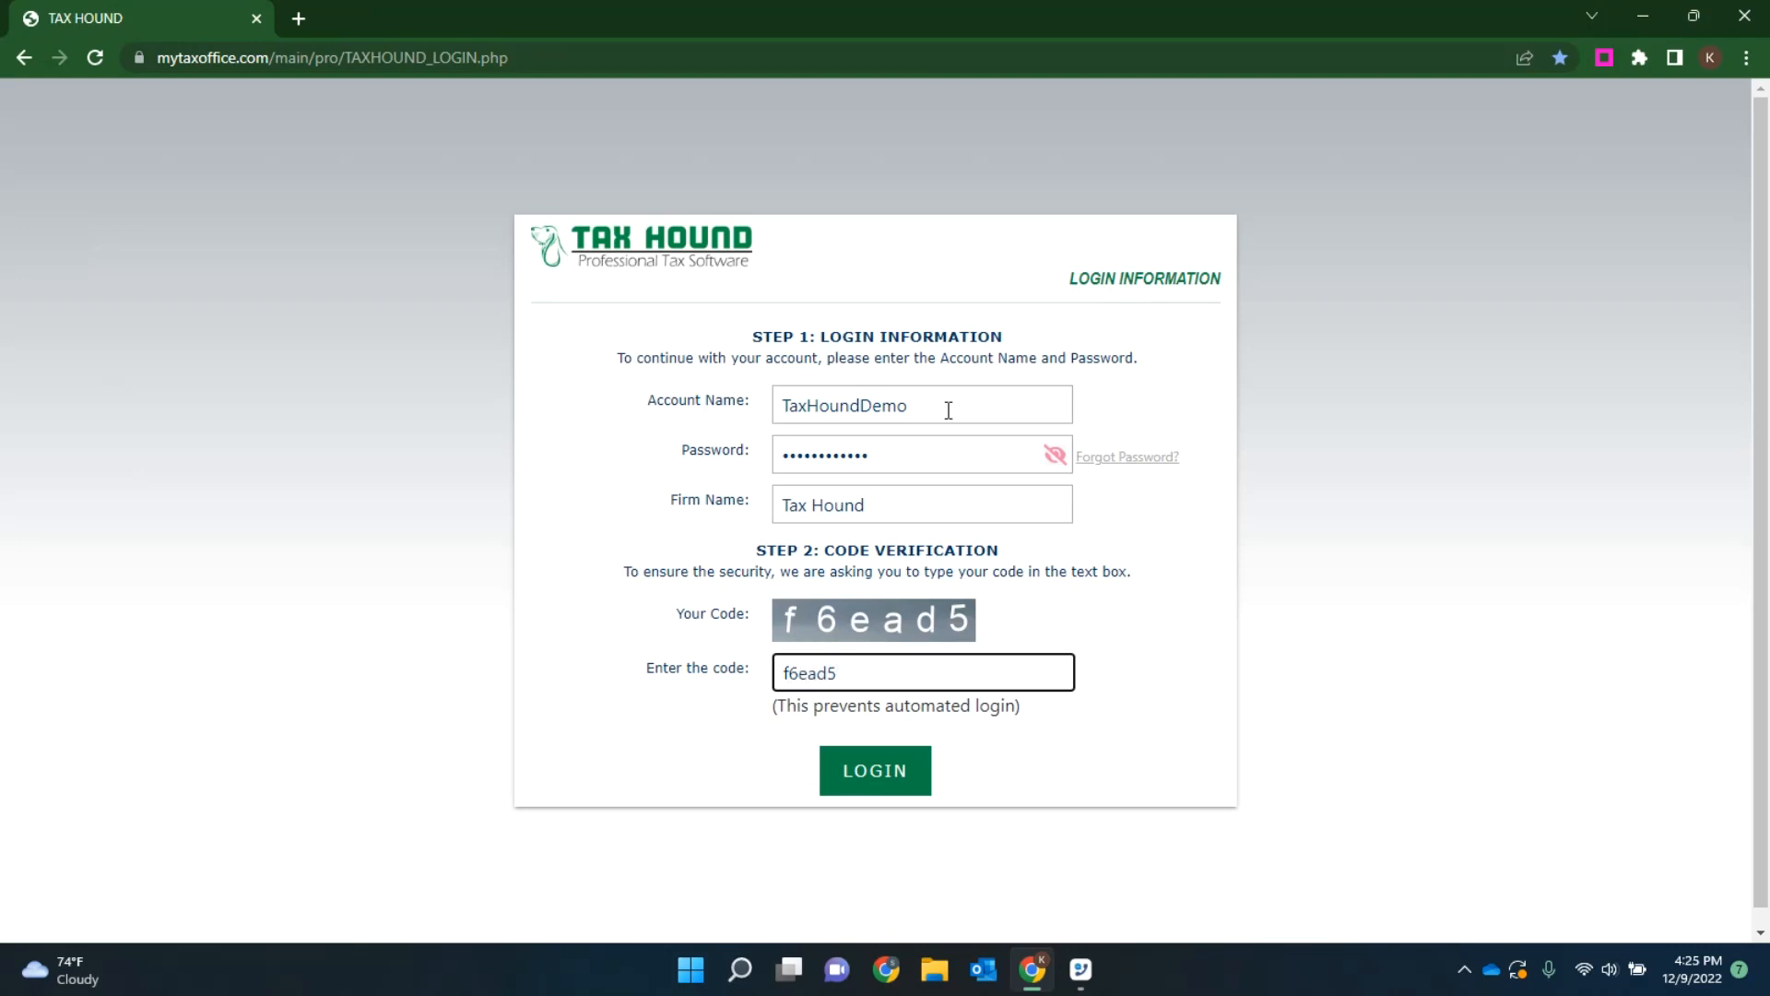
{"action": "left_click", "coordinate": [892, 772]}
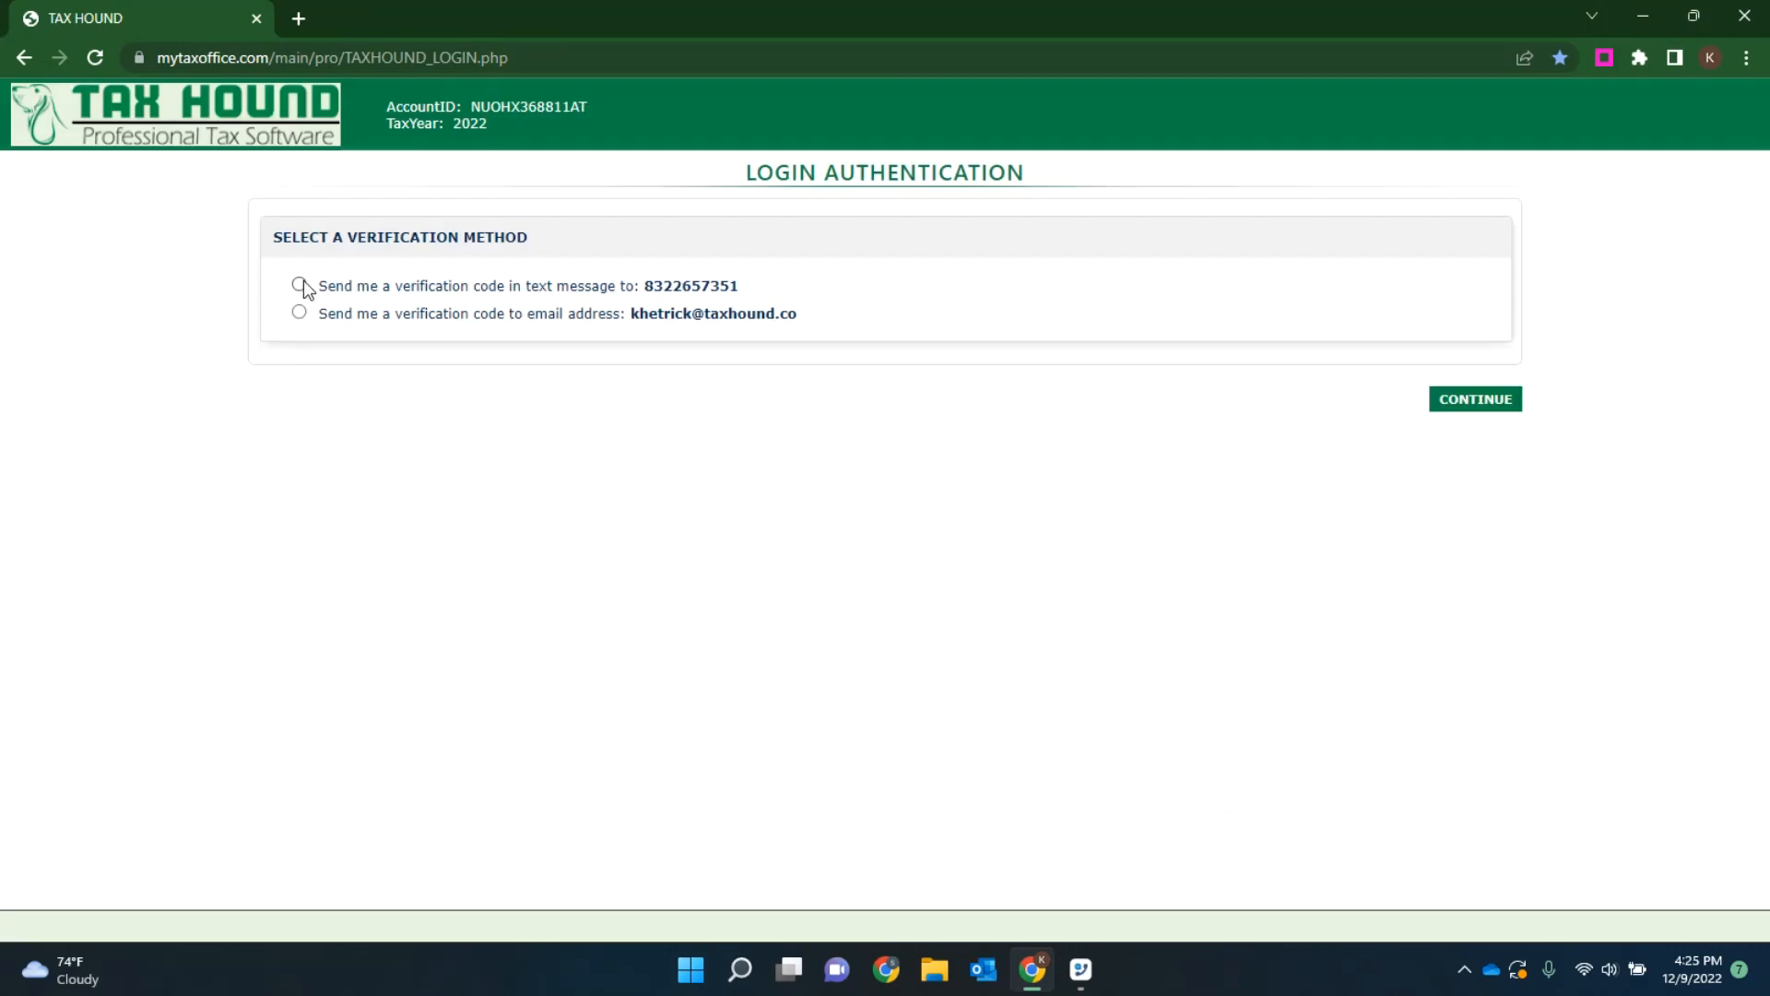
Step: Enter the login verification code sent to the registered mobile number and verify it
{"action": "left_click", "coordinate": [300, 284]}
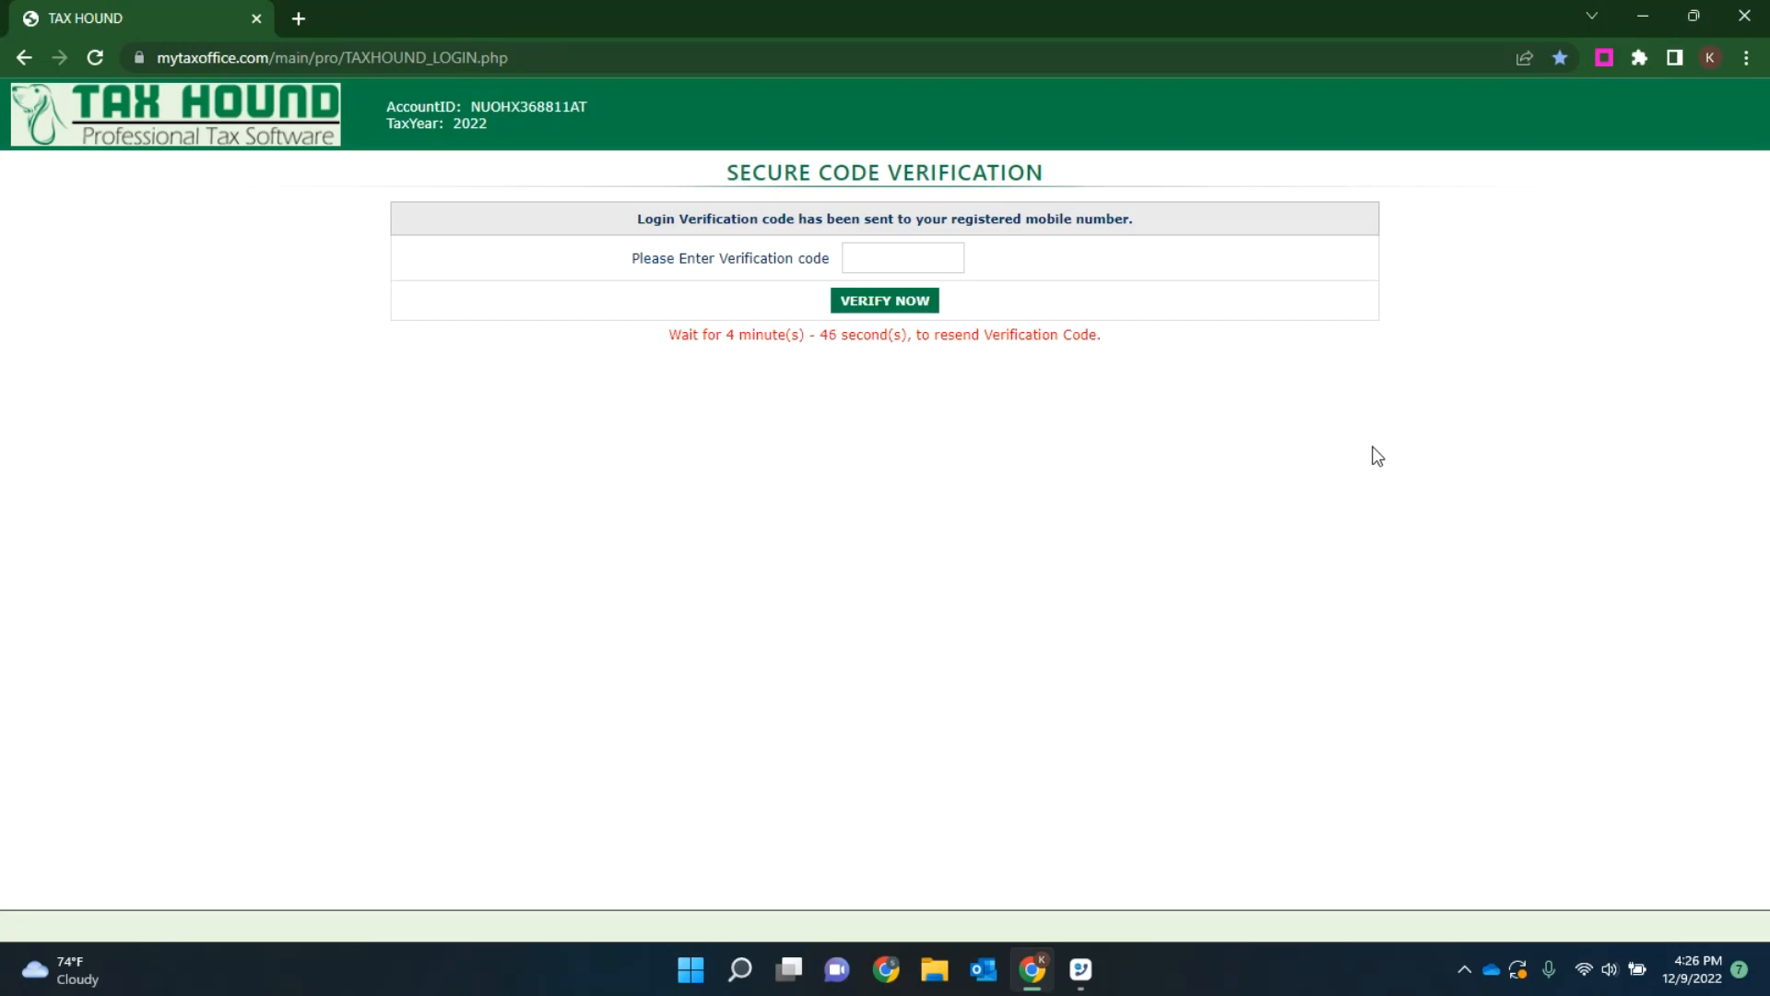
{"action": "left_click", "coordinate": [907, 265]}
{"action": "left_click", "coordinate": [885, 305]}
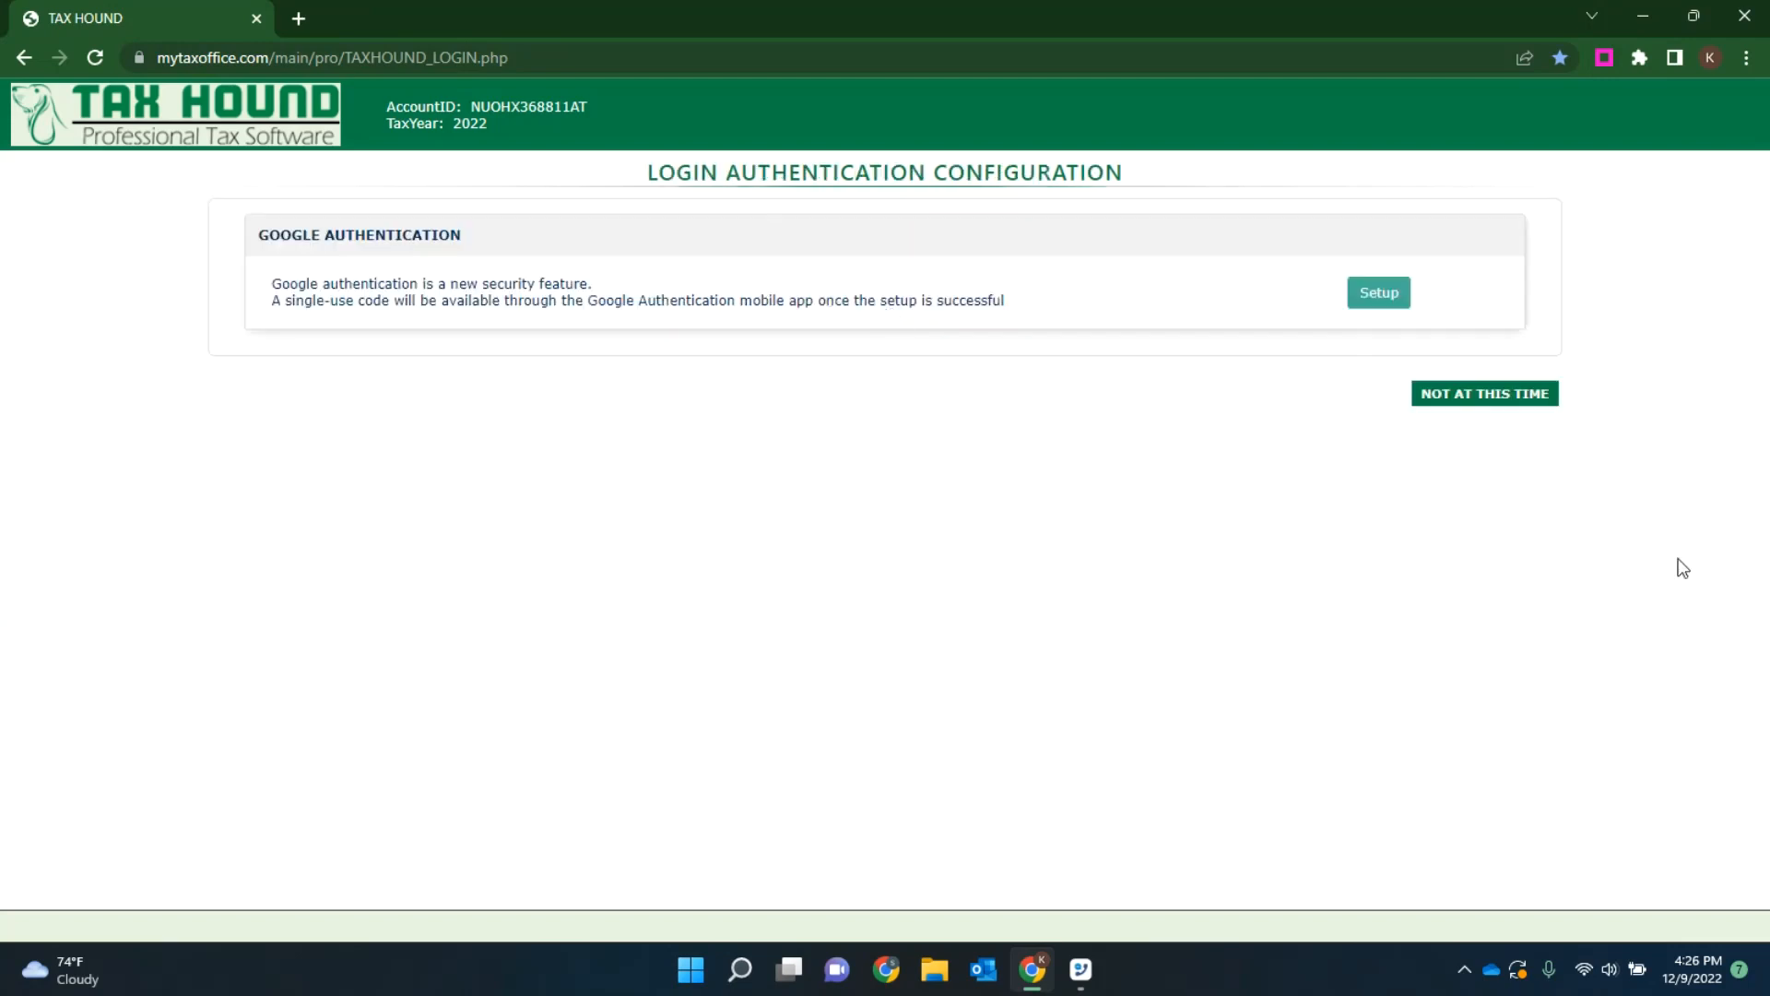
Step: Skip the Google authentication setup and dismiss the general notifications on the dashboard
{"action": "left_click", "coordinate": [1473, 405]}
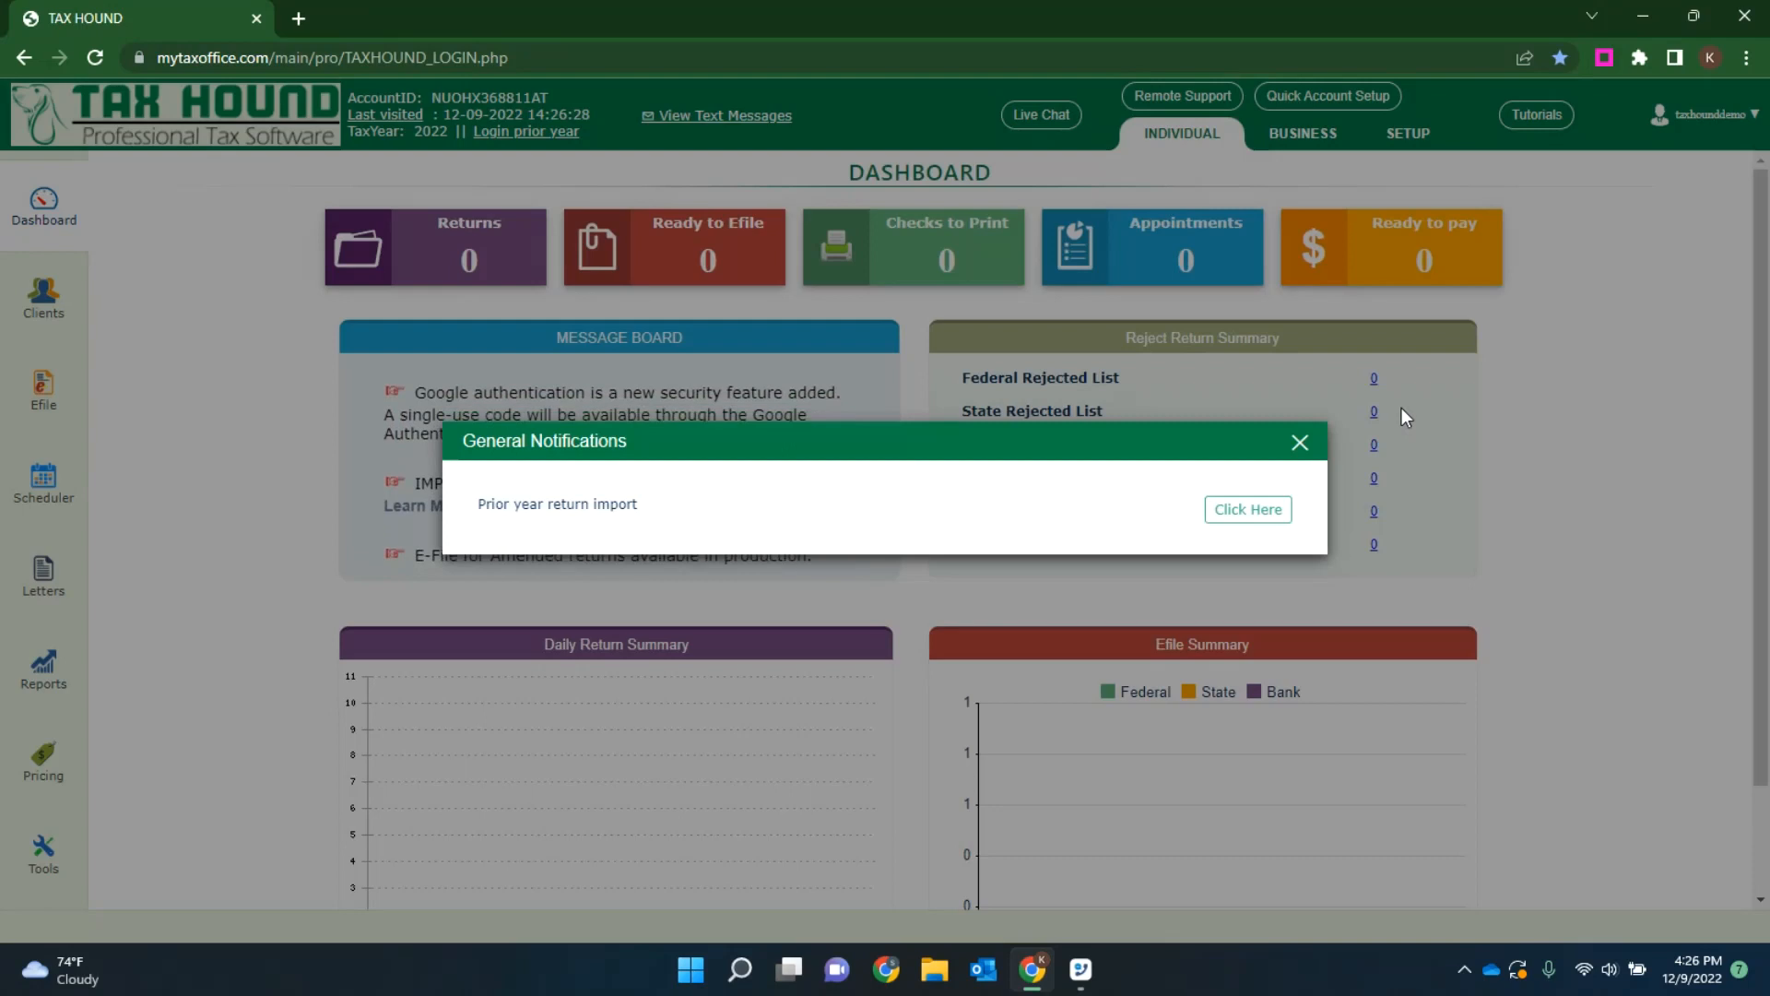
{"action": "left_click", "coordinate": [1300, 444]}
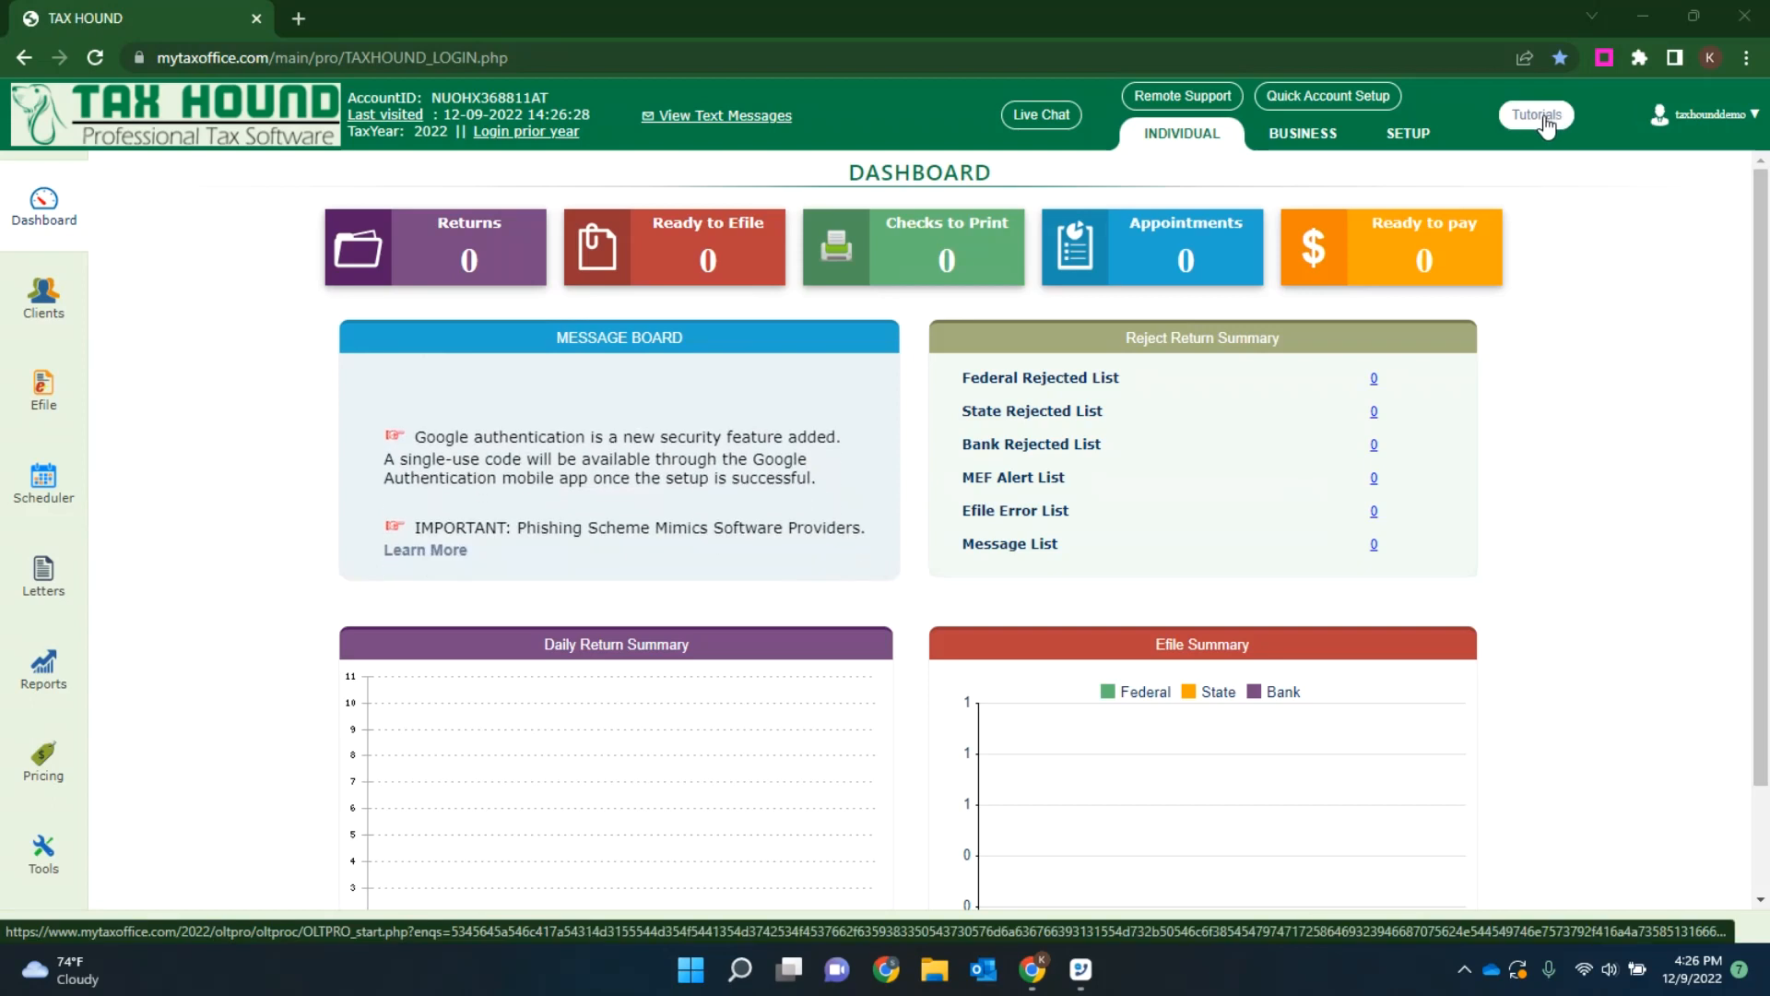
Step: Open the Adding Preparers video tutorial, skim through it with the sound muted and close it
{"action": "left_click", "coordinate": [1547, 123]}
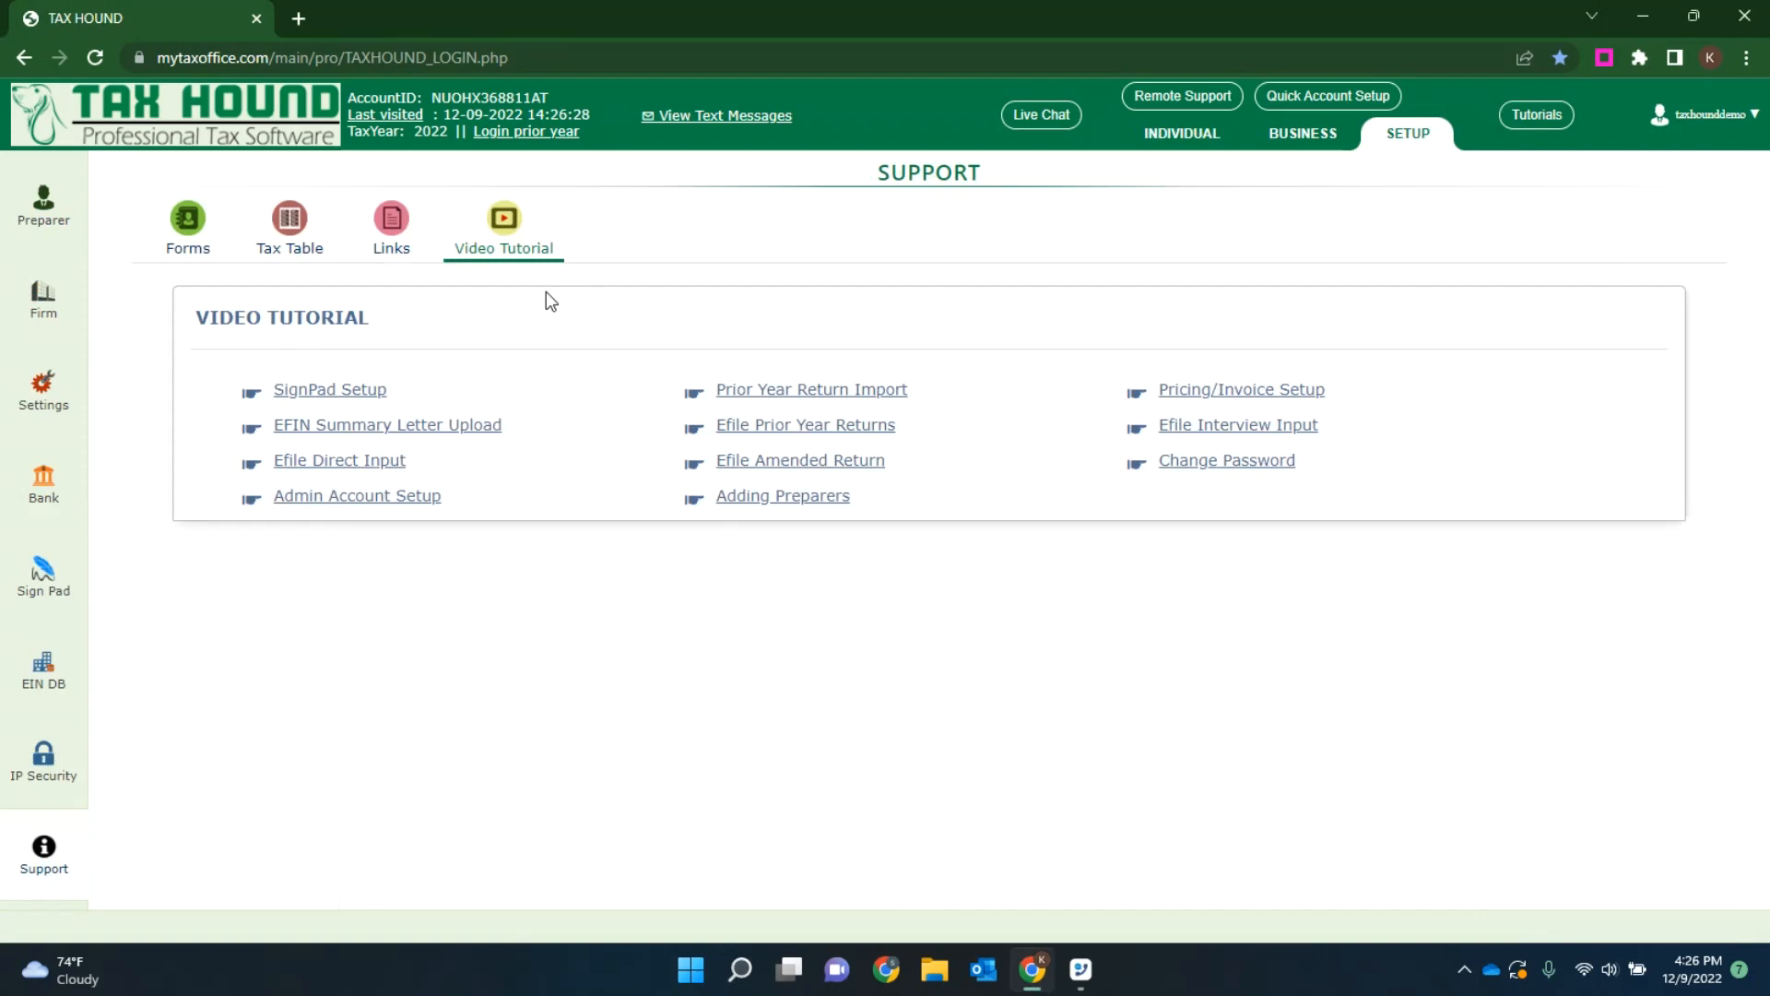
{"action": "left_click", "coordinate": [794, 497]}
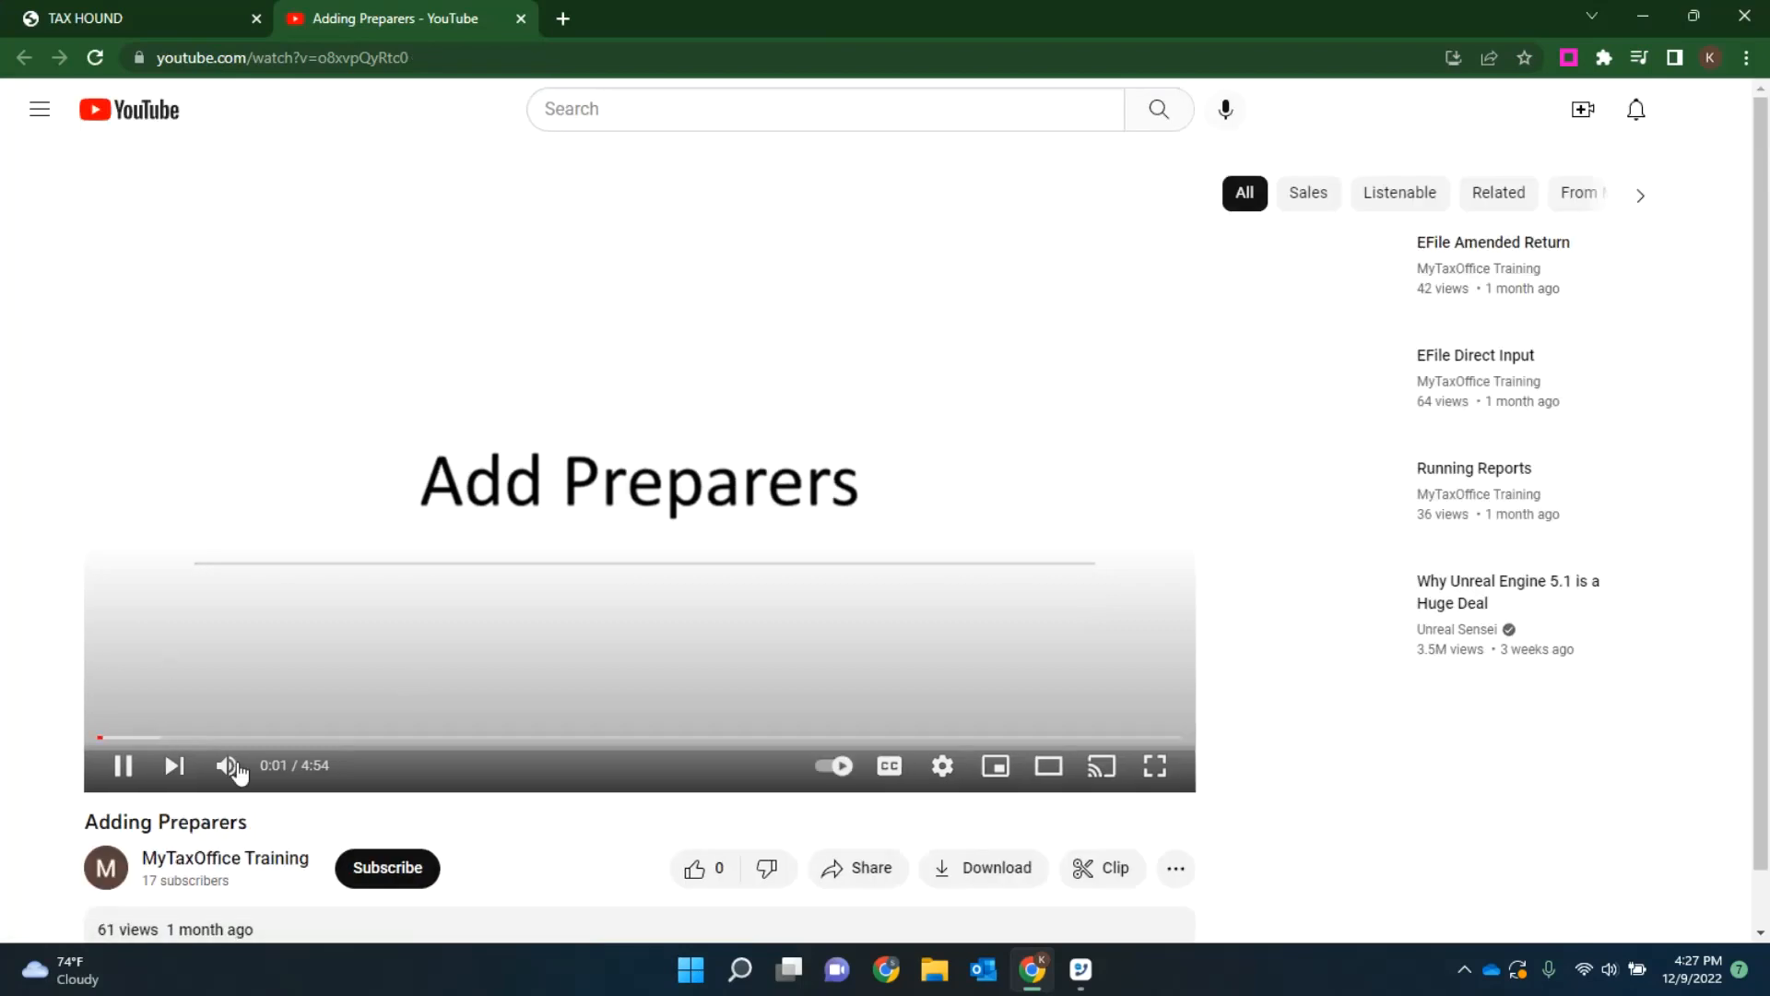
{"action": "left_click", "coordinate": [225, 765]}
{"action": "left_click", "coordinate": [158, 738]}
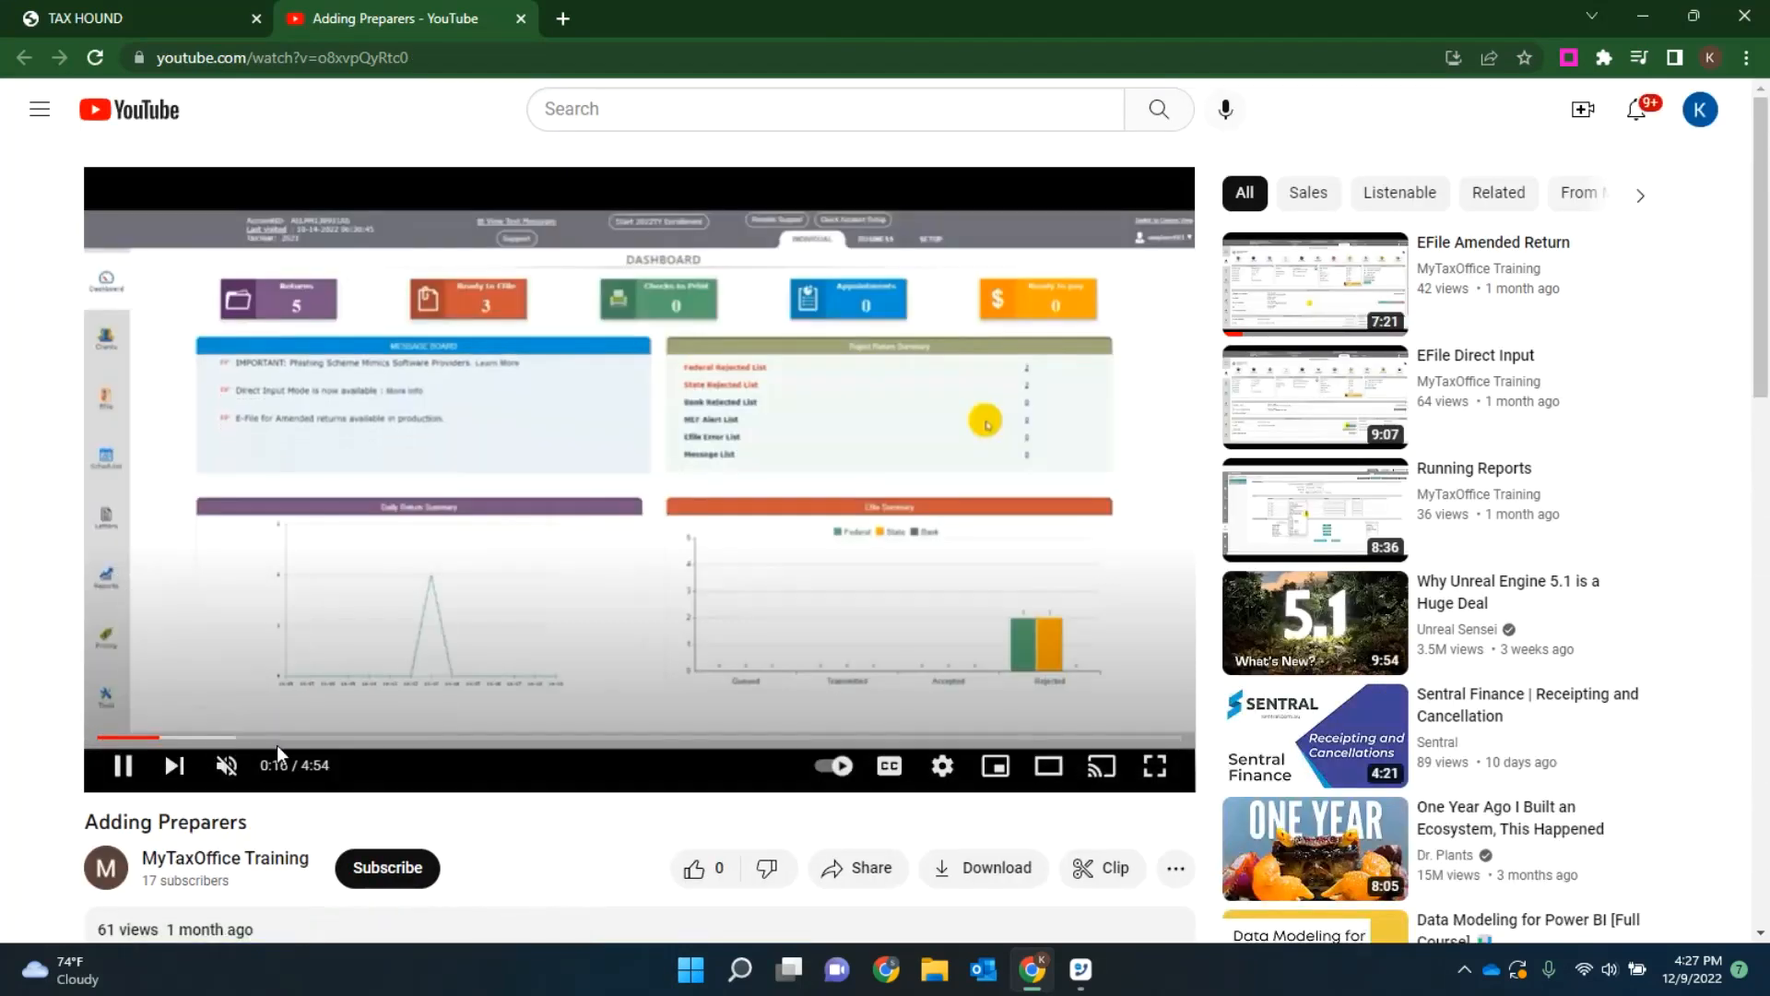
{"action": "left_click", "coordinate": [282, 739]}
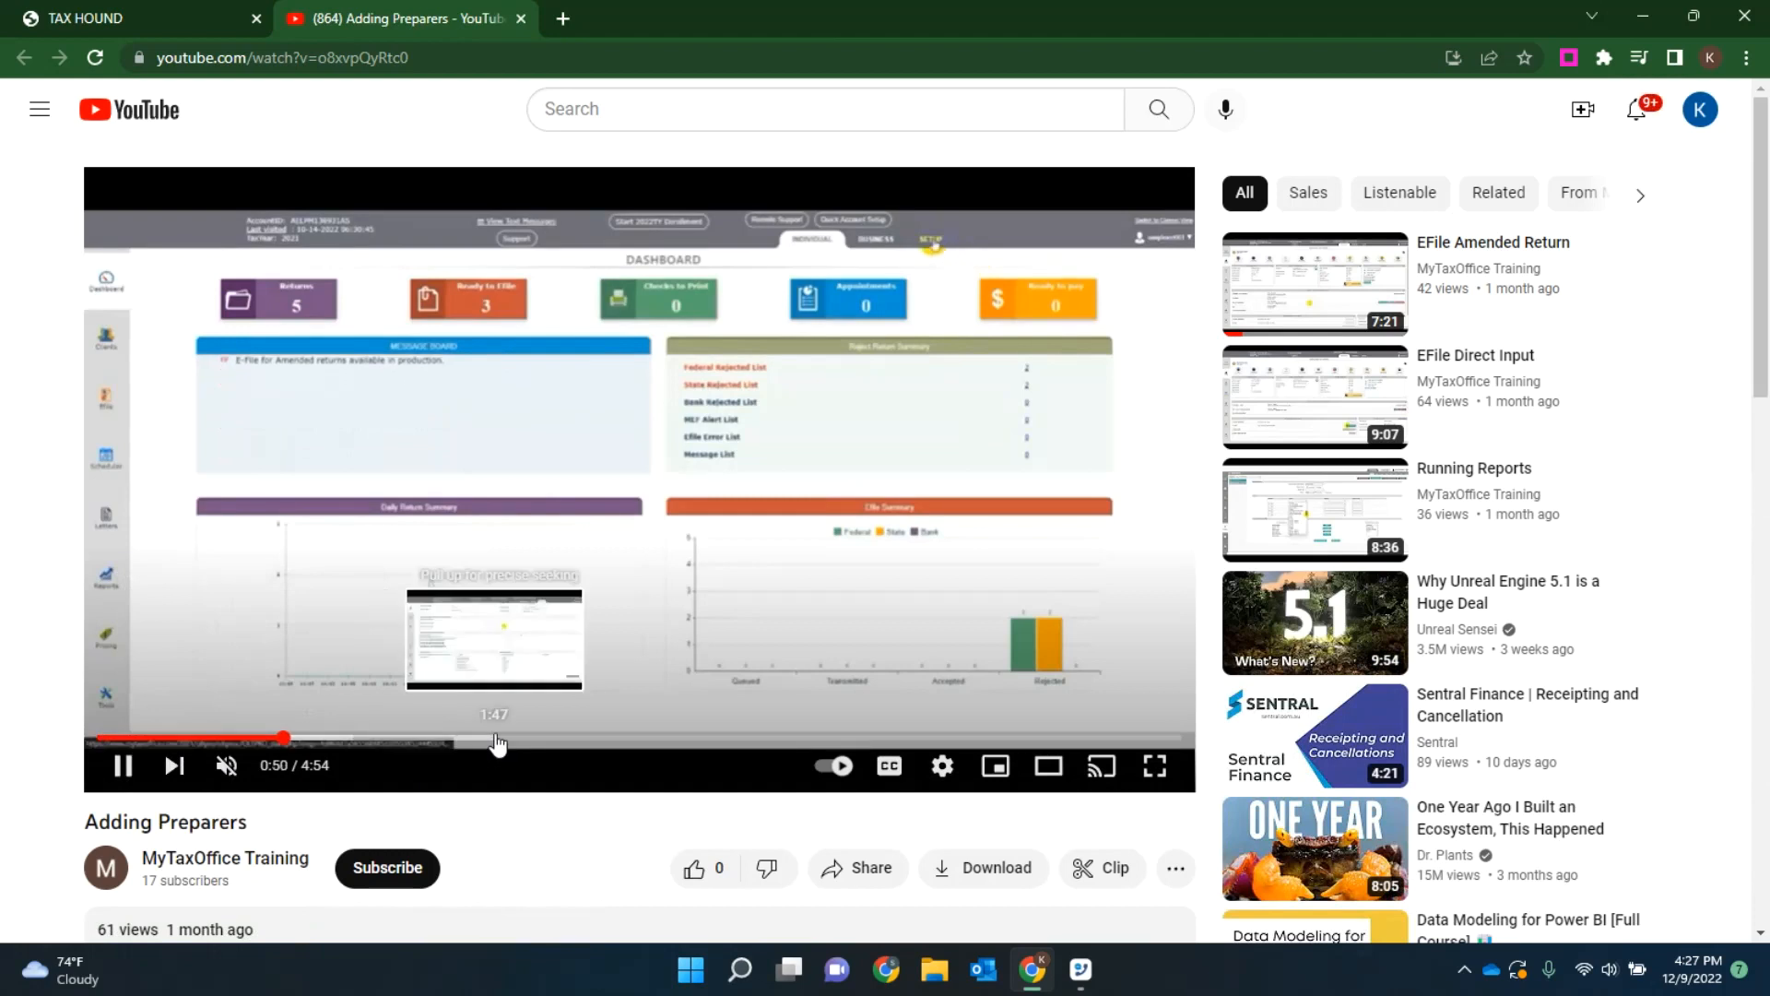
{"action": "left_click", "coordinate": [498, 739]}
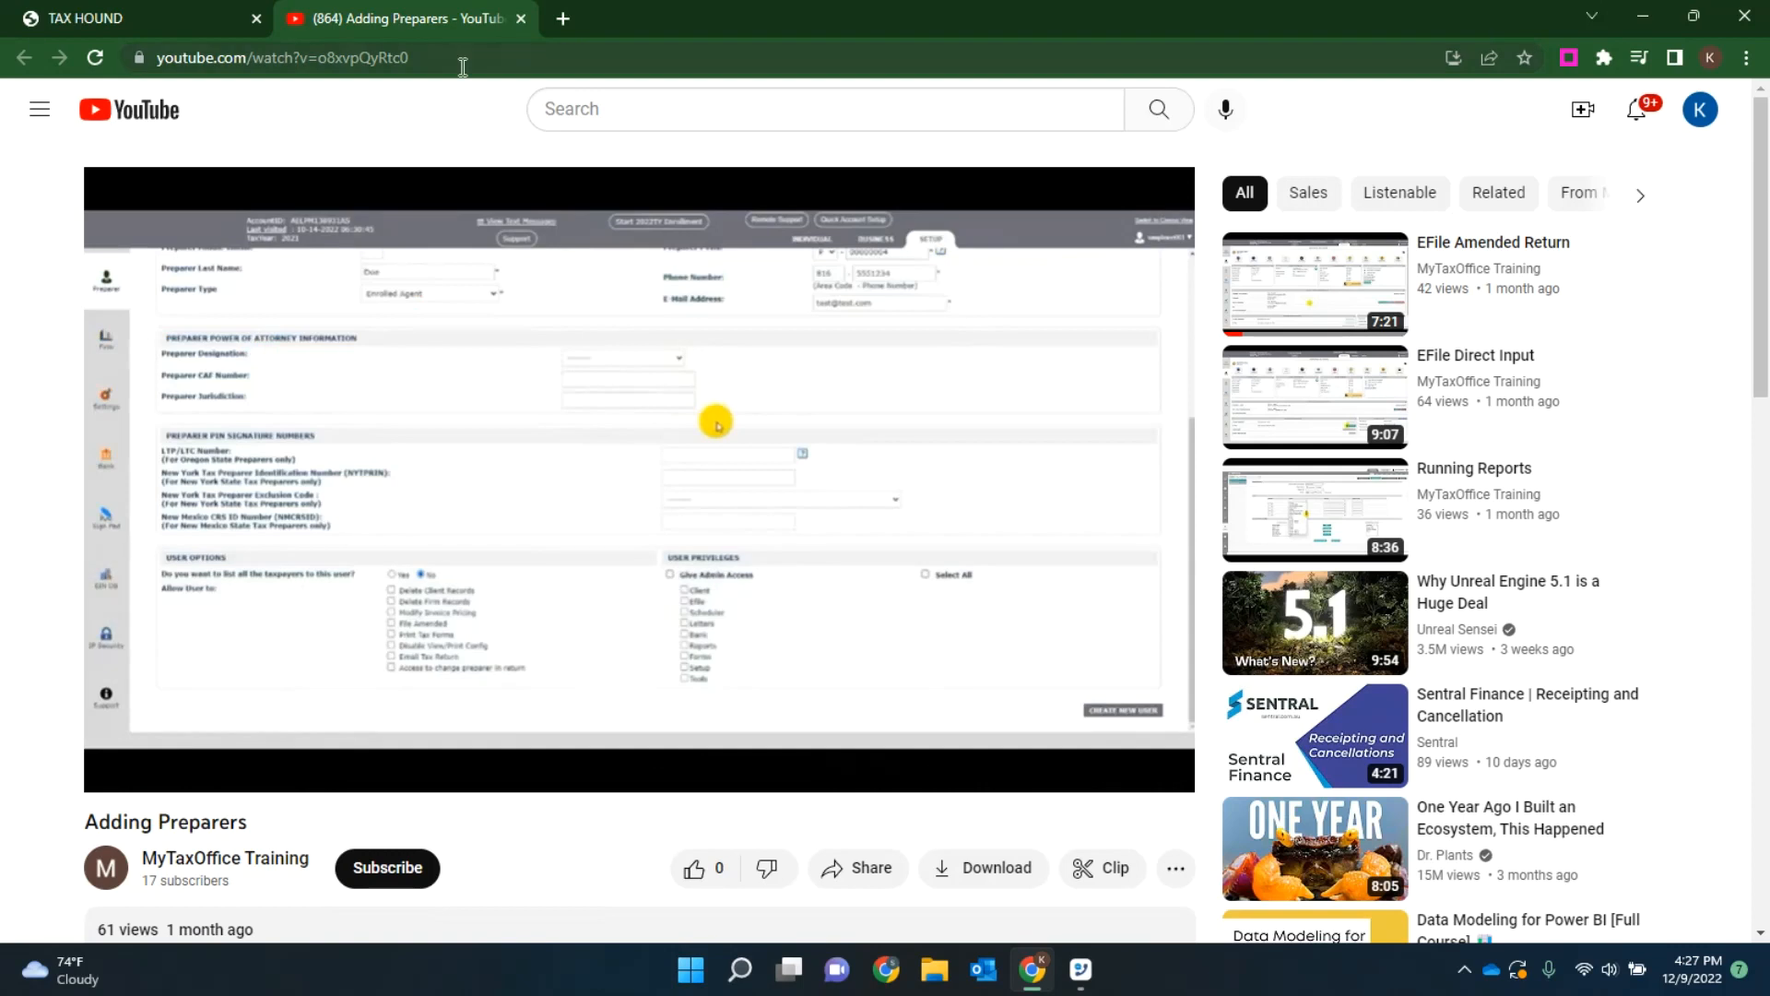
{"action": "left_click", "coordinate": [523, 17]}
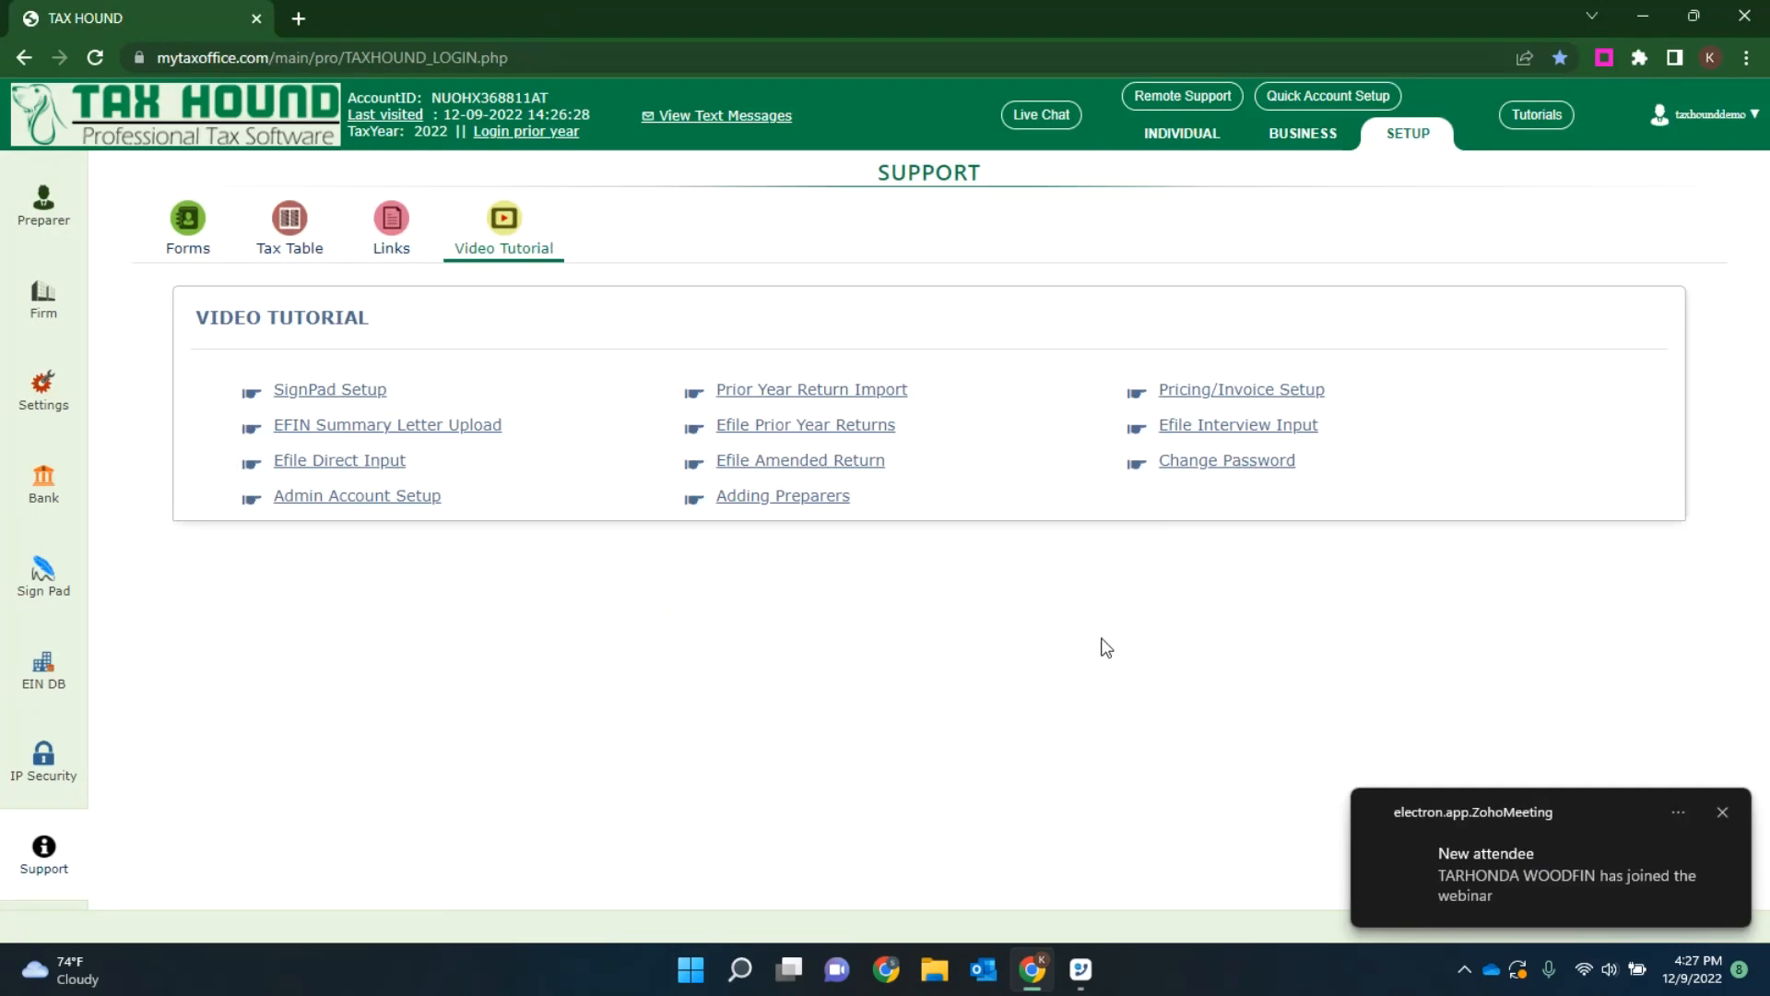
Step: Look over the active preparers list and the federal forms on the support page in the setup area
{"action": "left_click", "coordinate": [1405, 137]}
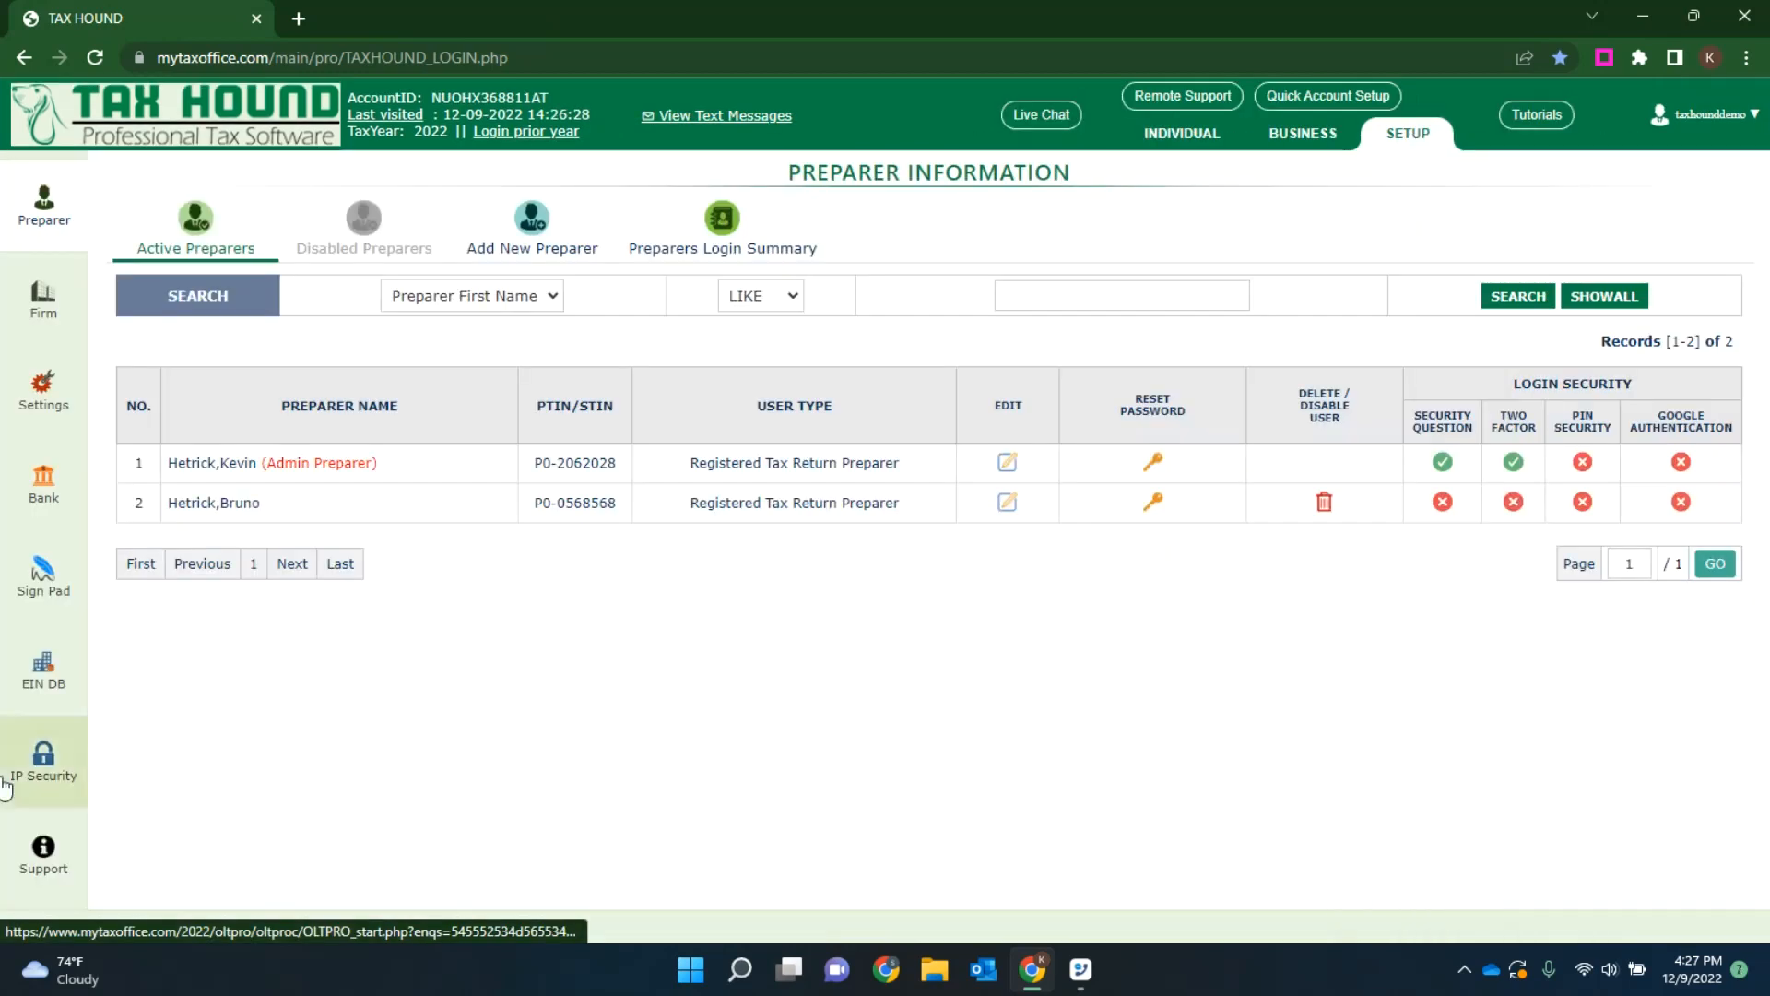
{"action": "left_click", "coordinate": [44, 859]}
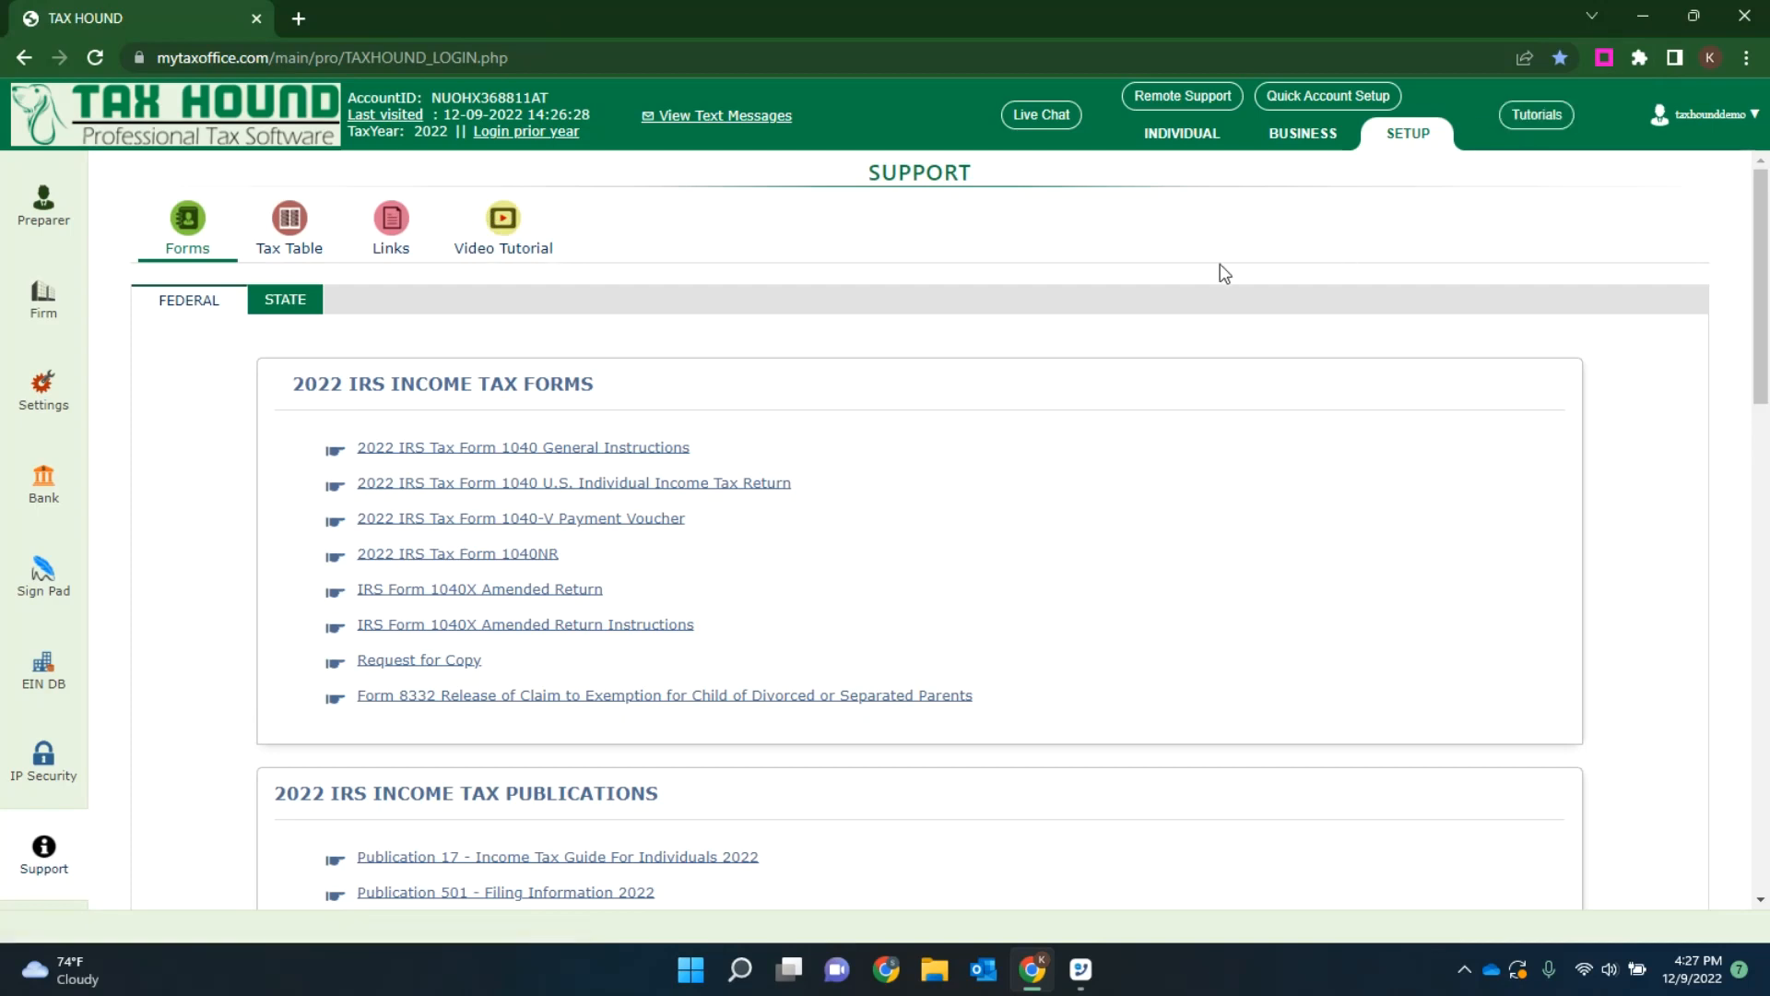
{"action": "left_click", "coordinate": [35, 211]}
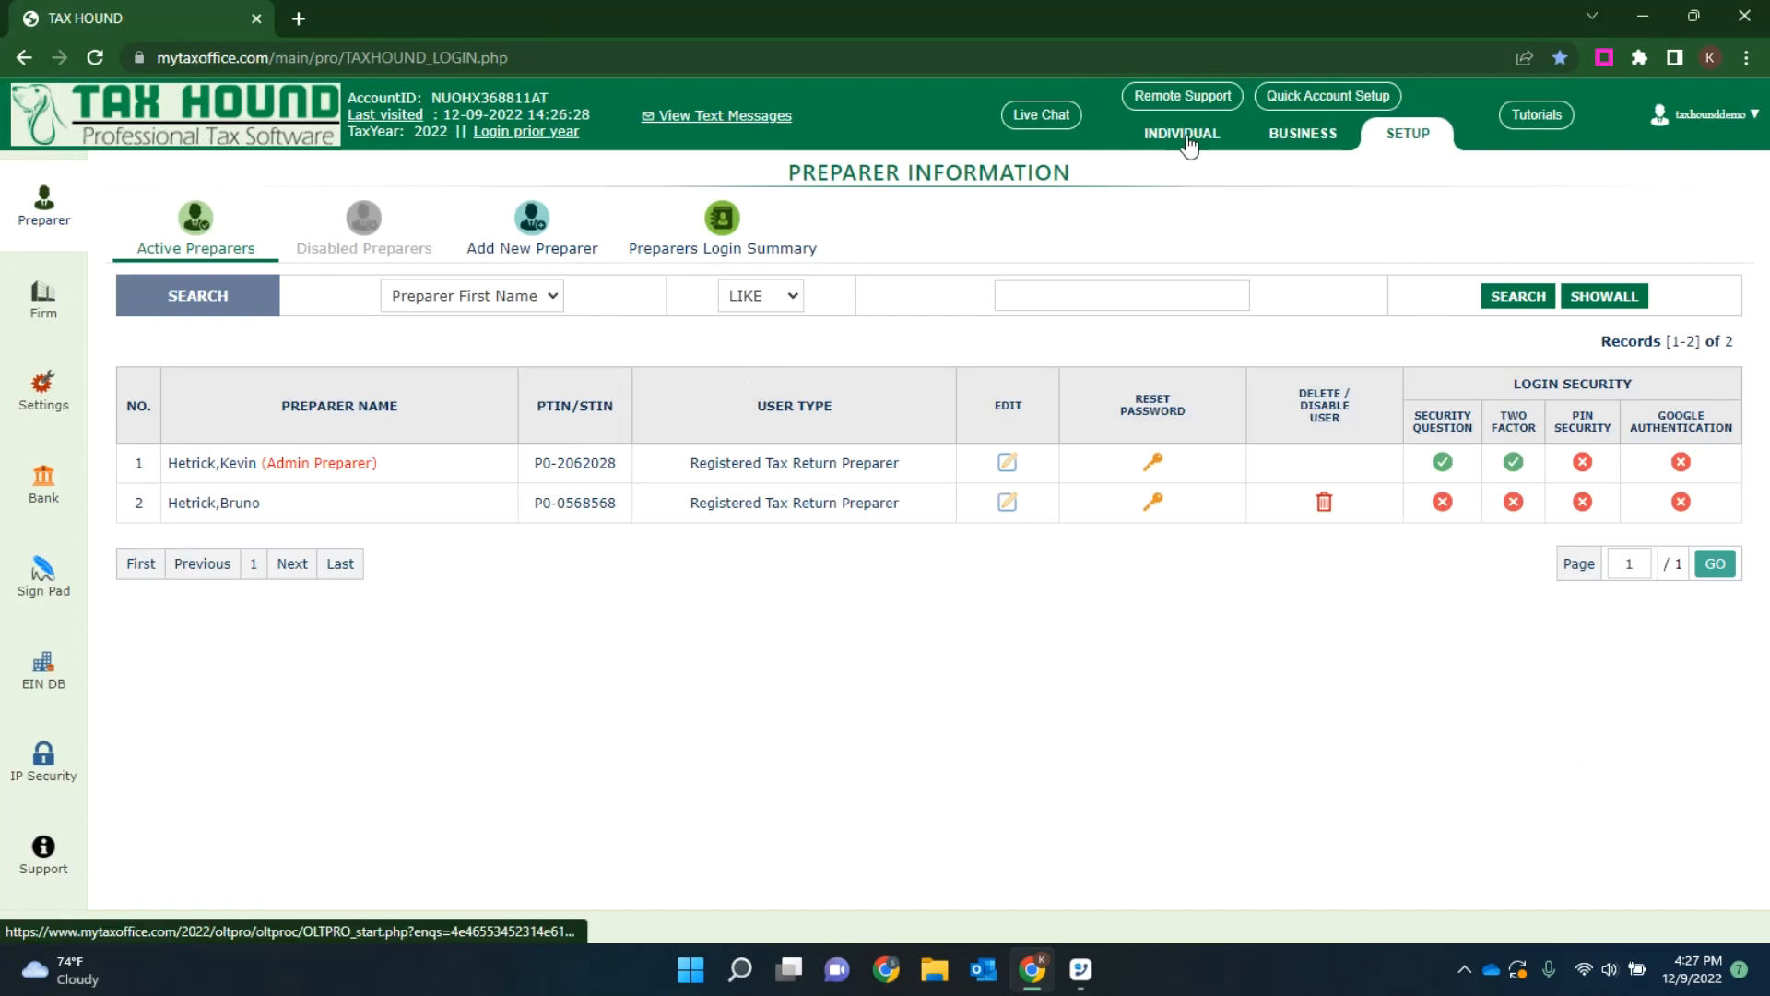
Step: Examine the preparer and client level options in the account settings
{"action": "left_click", "coordinate": [36, 391]}
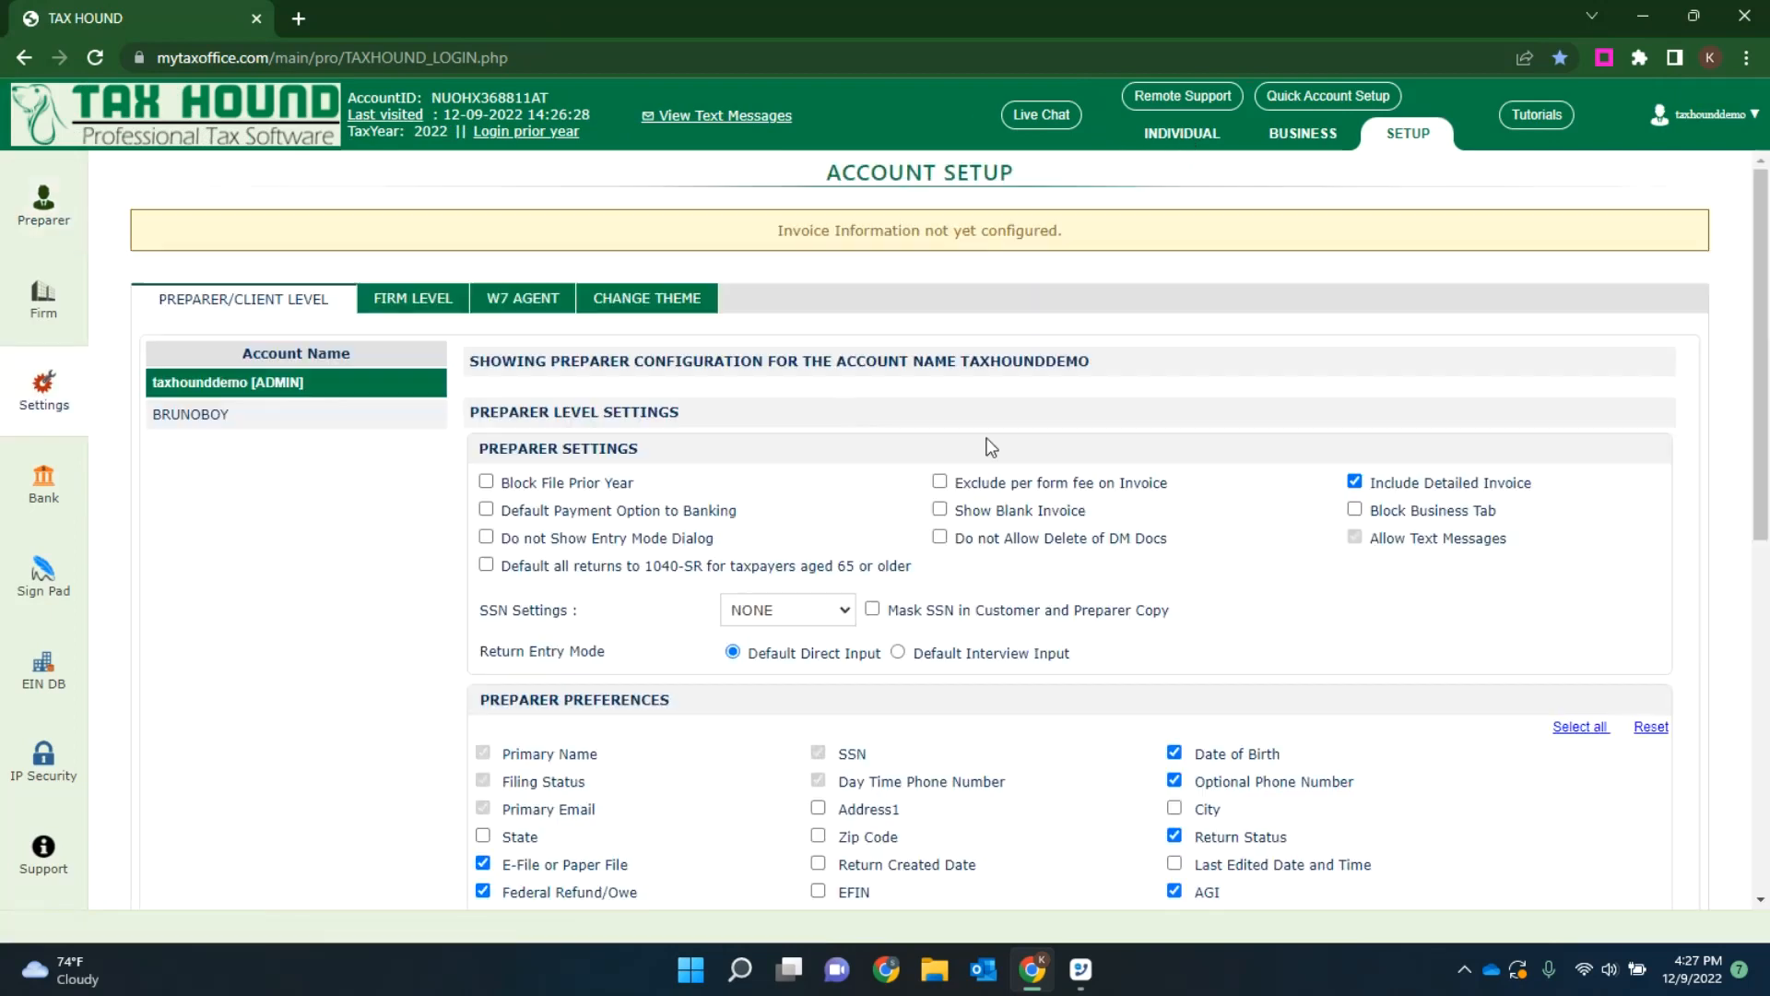
{"action": "scroll", "coordinate": [983, 435], "scroll_direction": "down", "scroll_amount": 8}
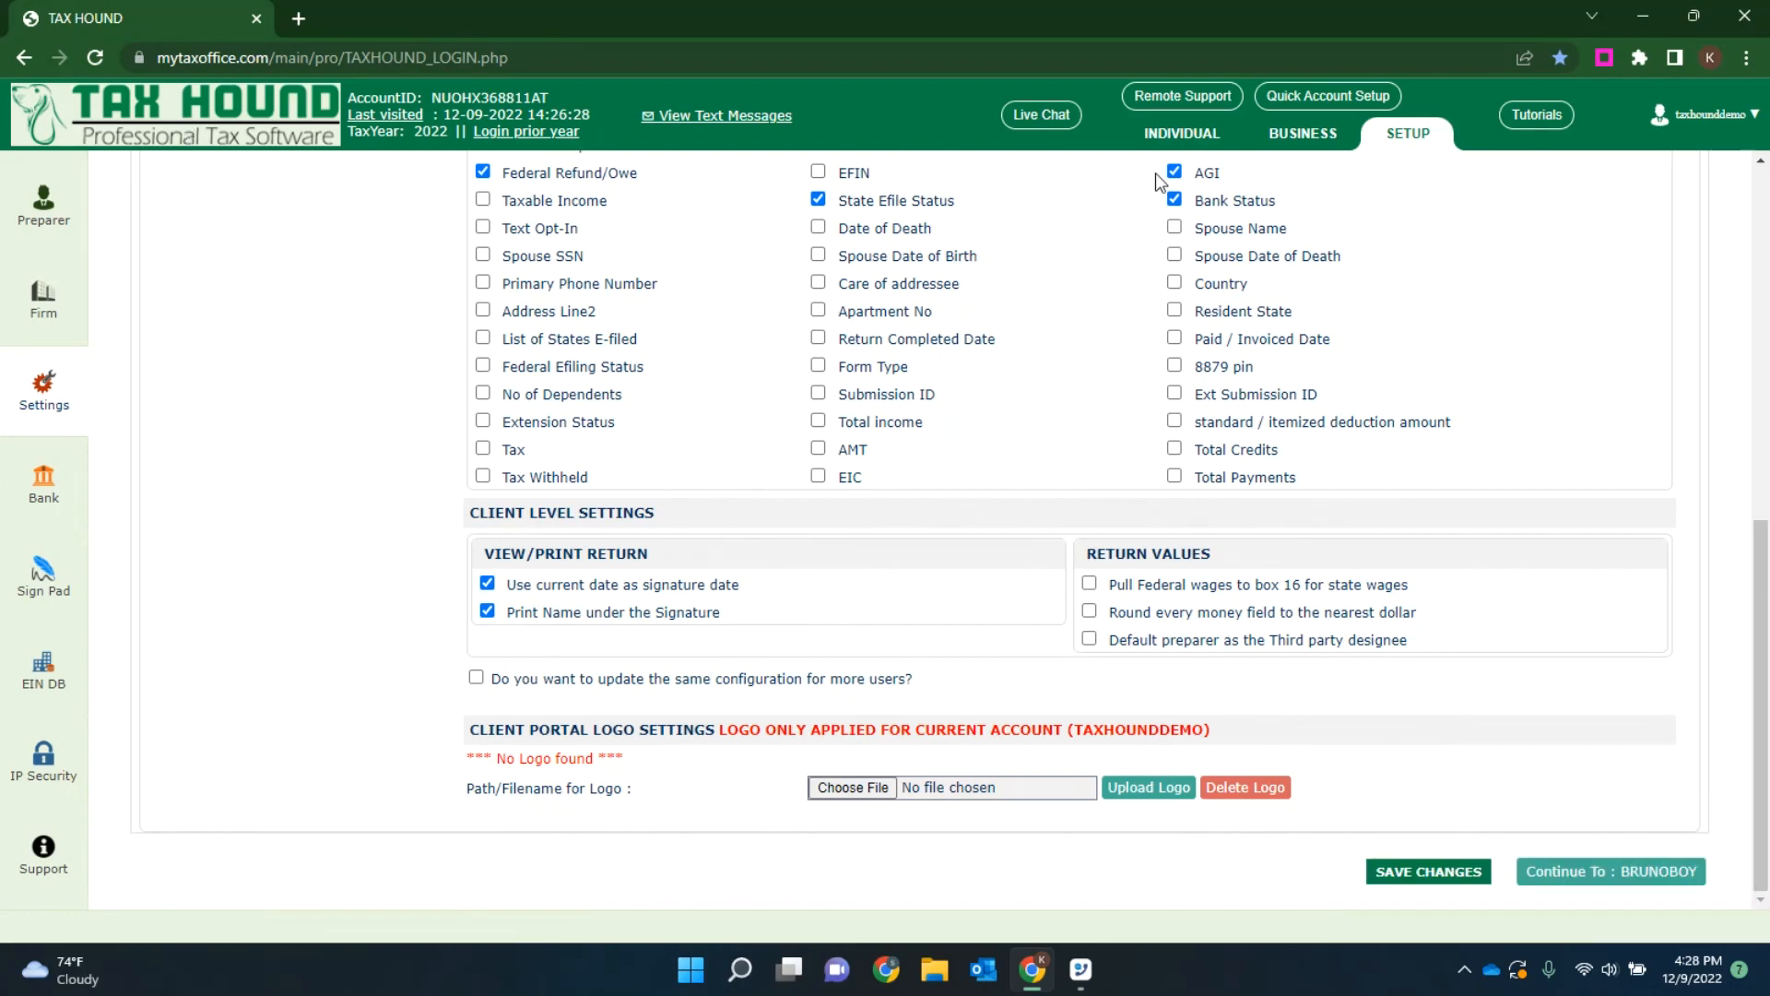
{"action": "scroll", "coordinate": [690, 408], "scroll_direction": "up", "scroll_amount": 10}
Step: Set the account's theme color to purple and save the change
{"action": "left_click", "coordinate": [660, 307]}
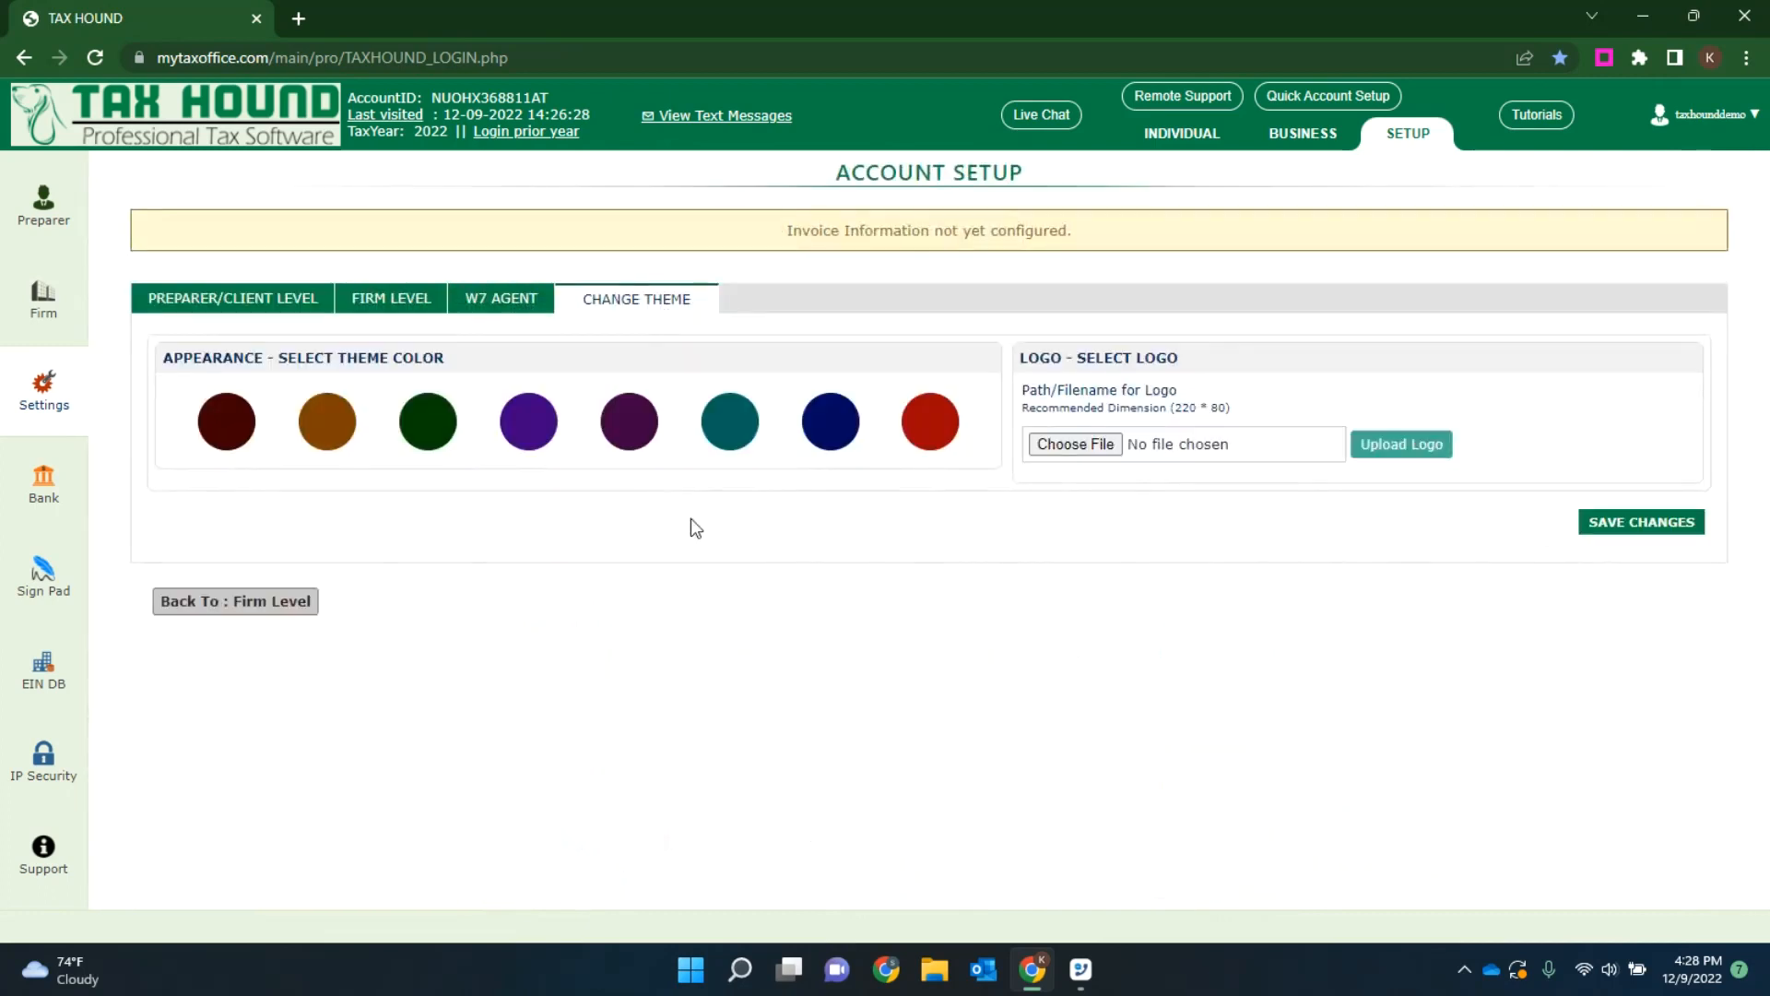
{"action": "left_click", "coordinate": [544, 420]}
{"action": "left_click", "coordinate": [1640, 522]}
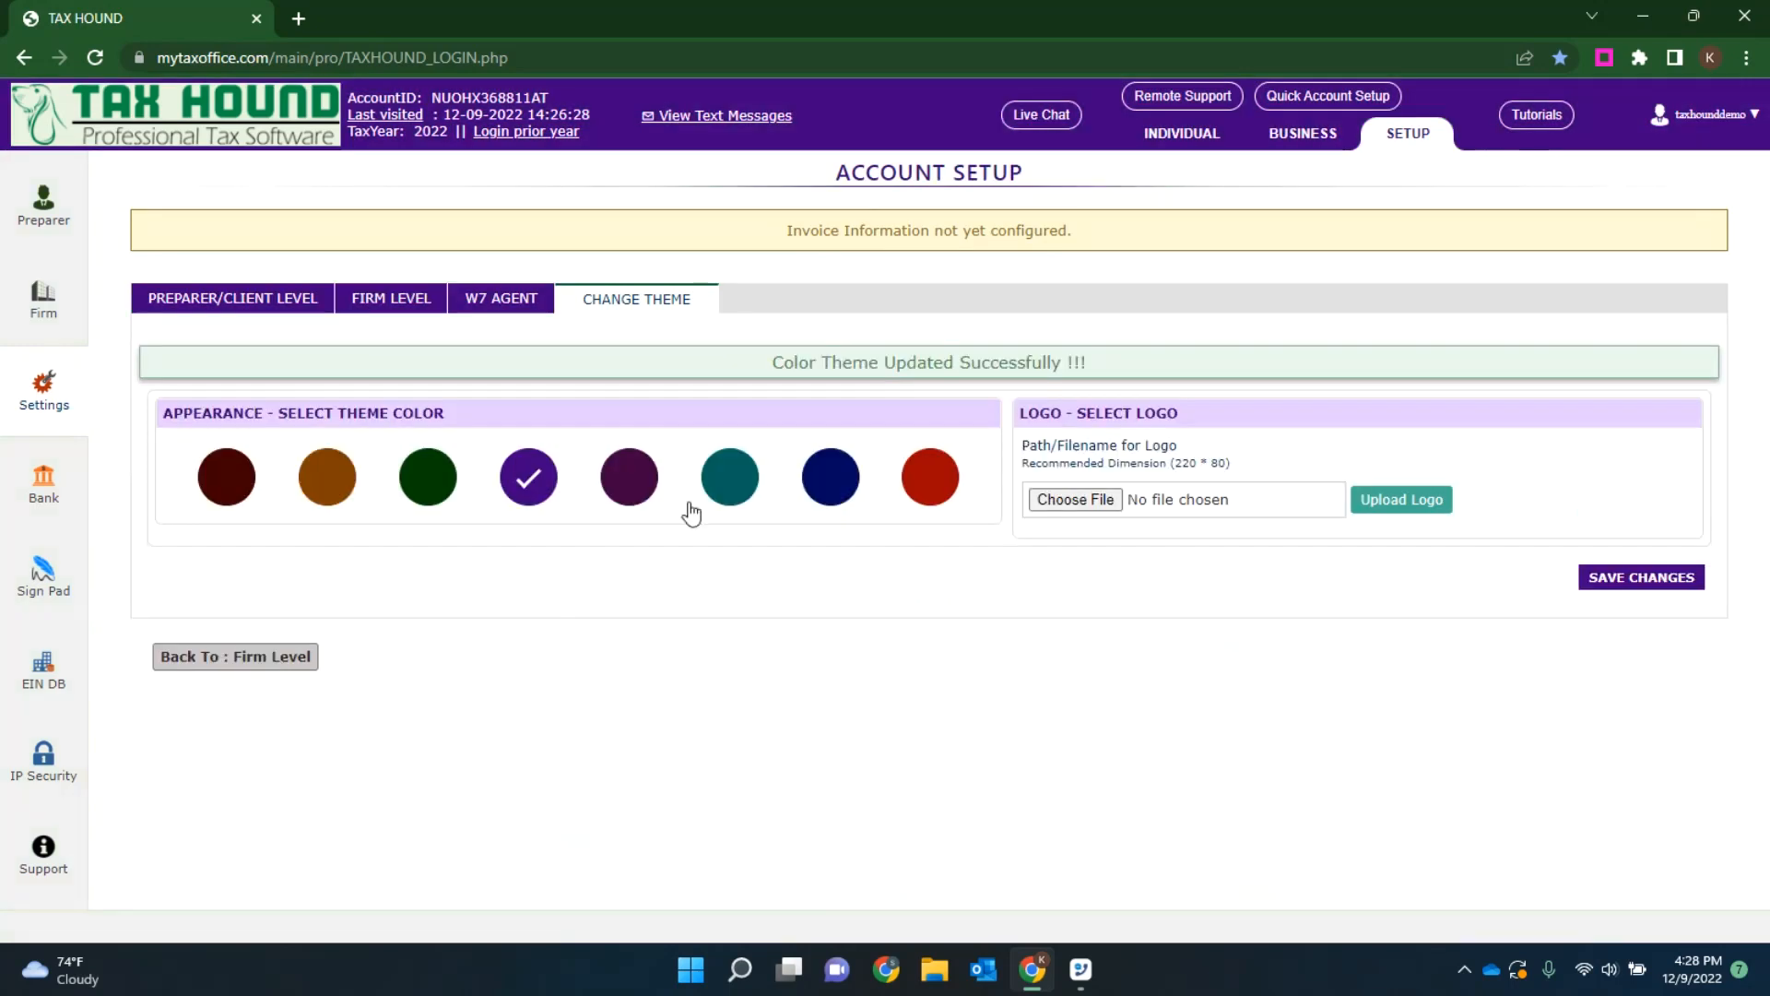
Step: Set the account's theme color to dark green, save it, and return to the preparer and client level settings
{"action": "left_click", "coordinate": [430, 481]}
{"action": "left_click", "coordinate": [1650, 581]}
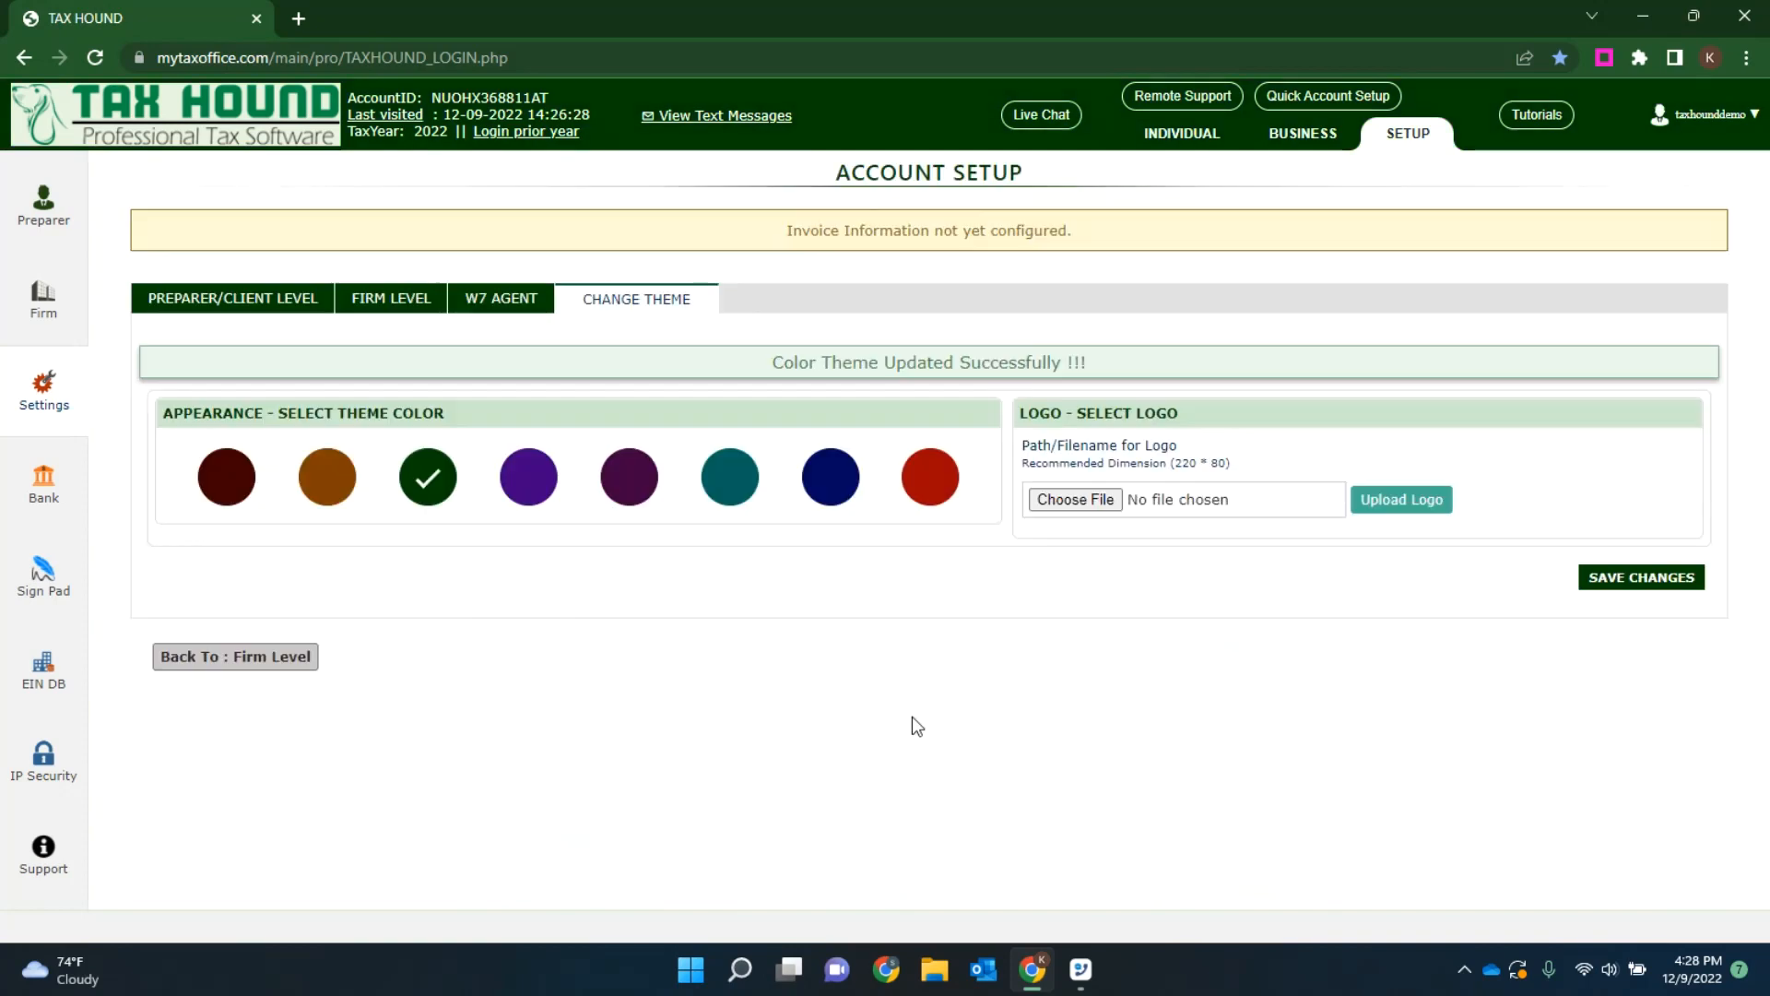
{"action": "left_click", "coordinate": [277, 297]}
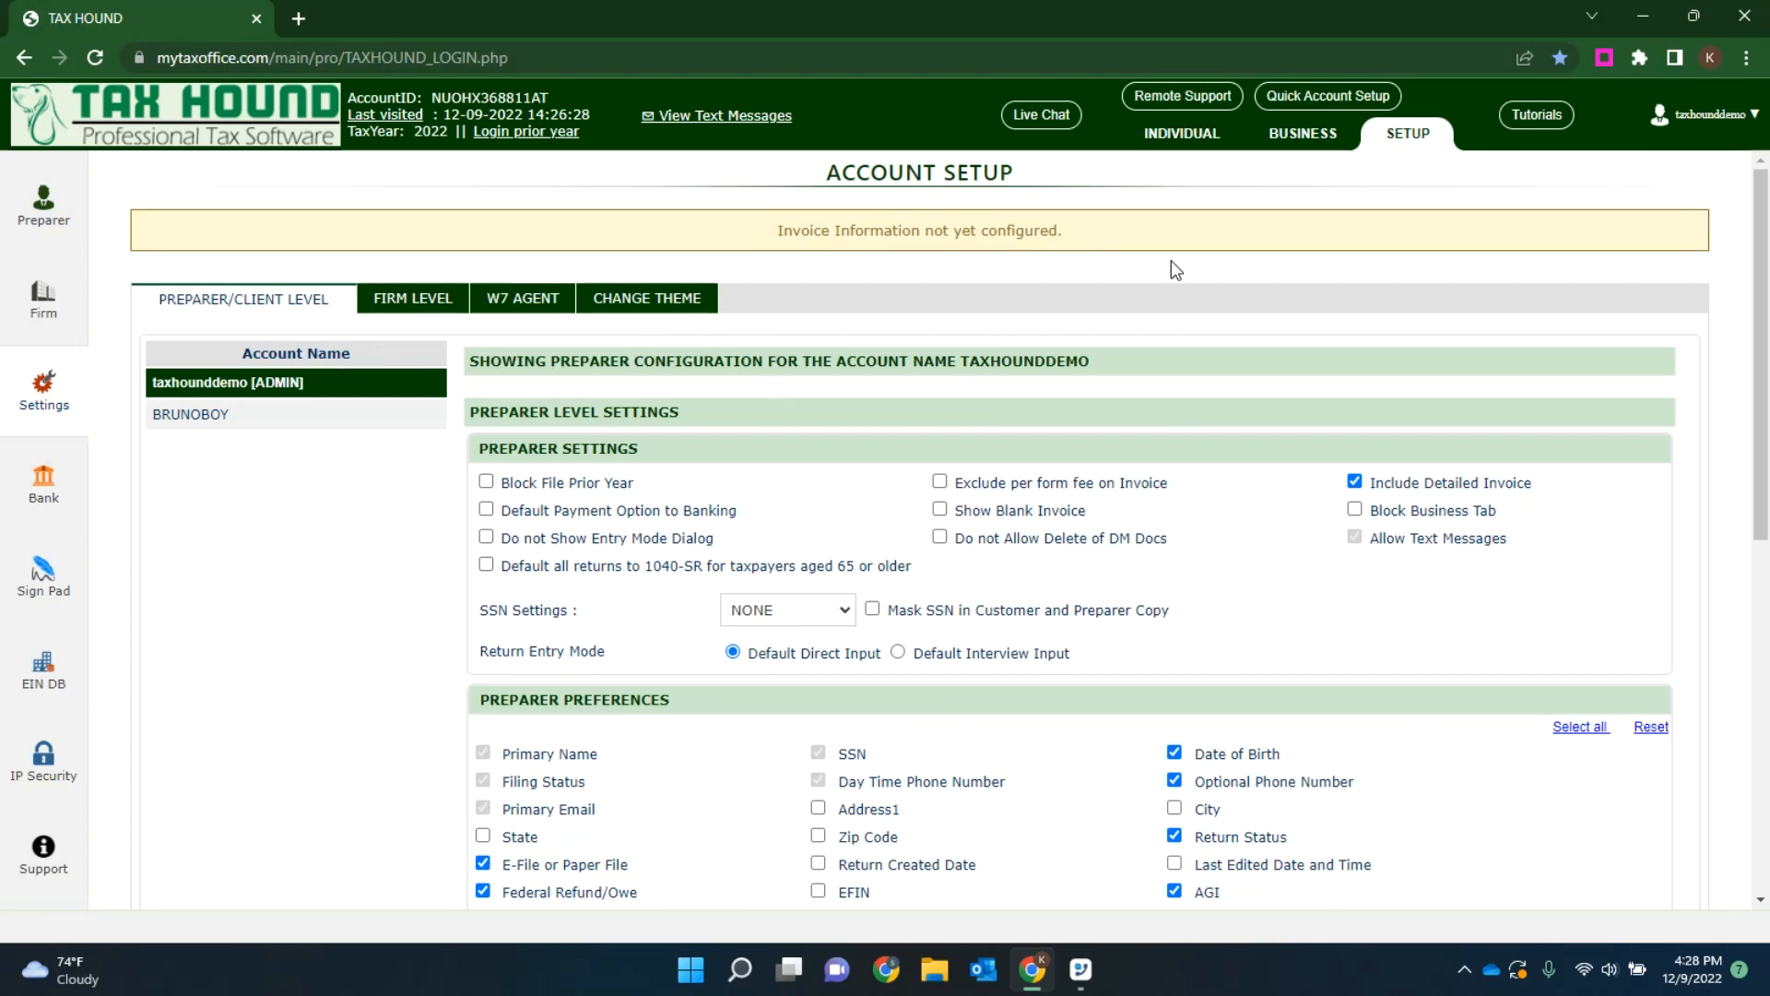
Step: Return to the individual dashboard, dismiss its notification and open the client returns list
{"action": "left_click", "coordinate": [1183, 134]}
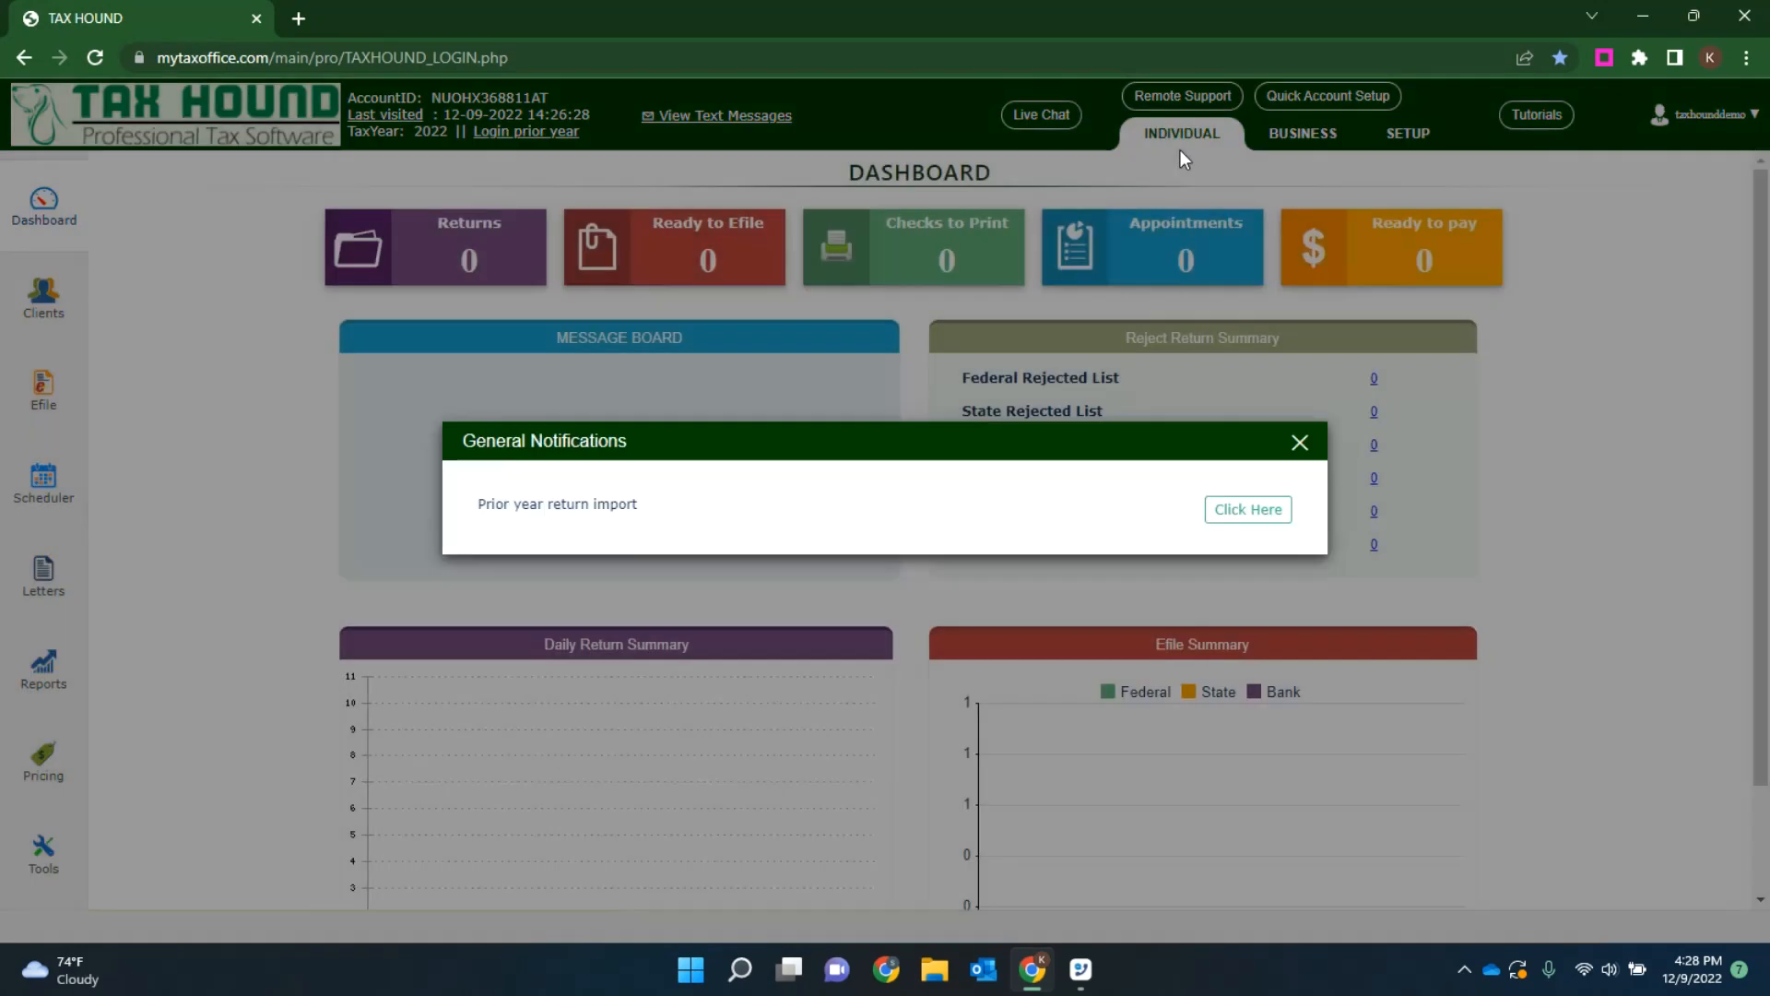
{"action": "left_click", "coordinate": [1300, 443]}
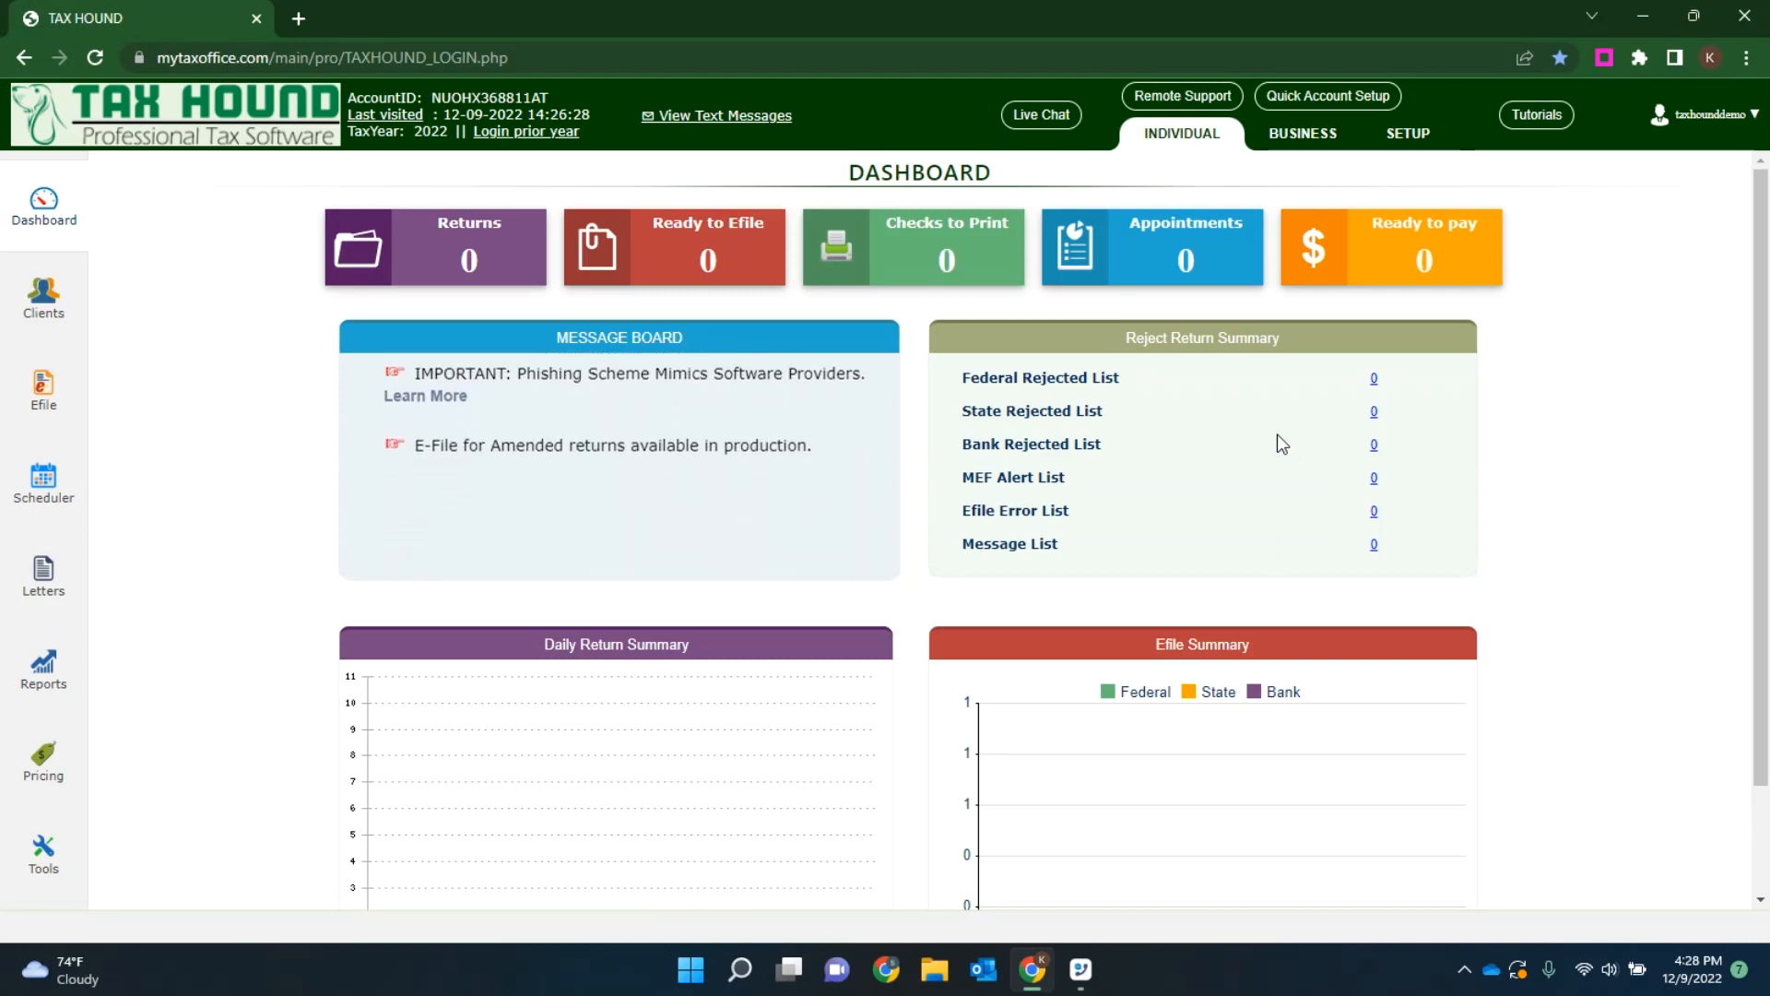
{"action": "left_click", "coordinate": [43, 300]}
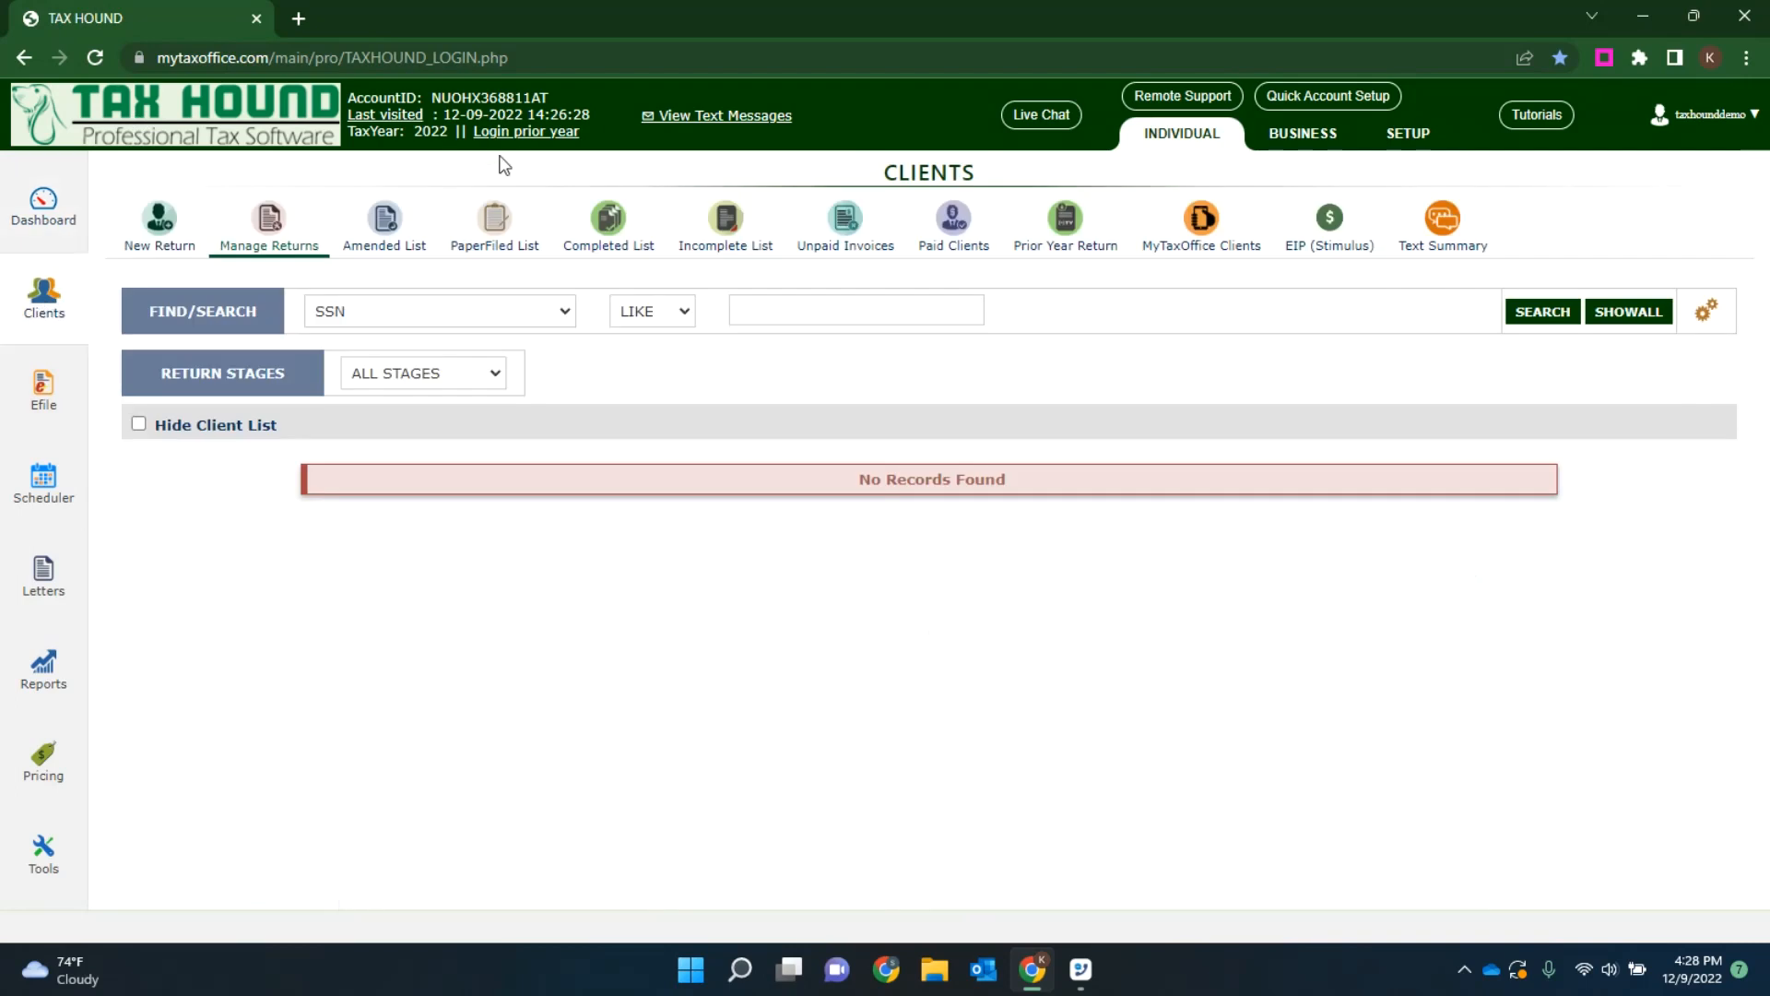
Step: Log in to the 2021 prior-year site and open the first client's return
{"action": "left_click", "coordinate": [518, 130]}
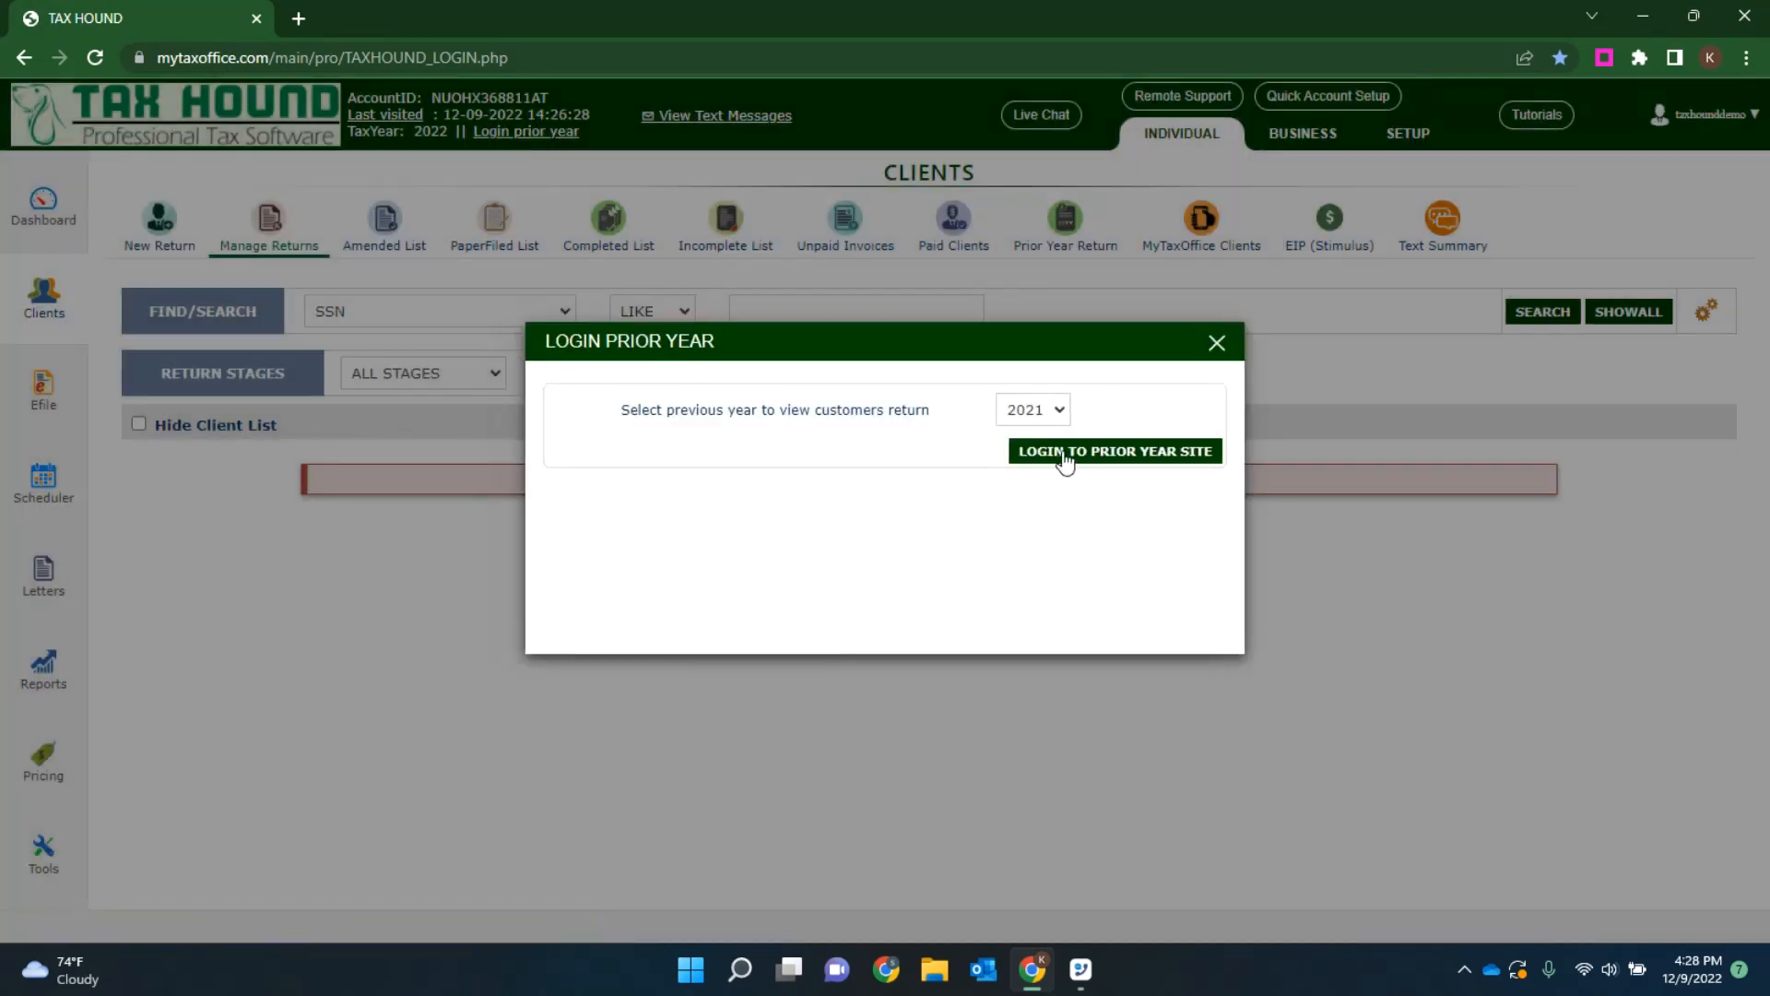
{"action": "left_click", "coordinate": [1056, 454]}
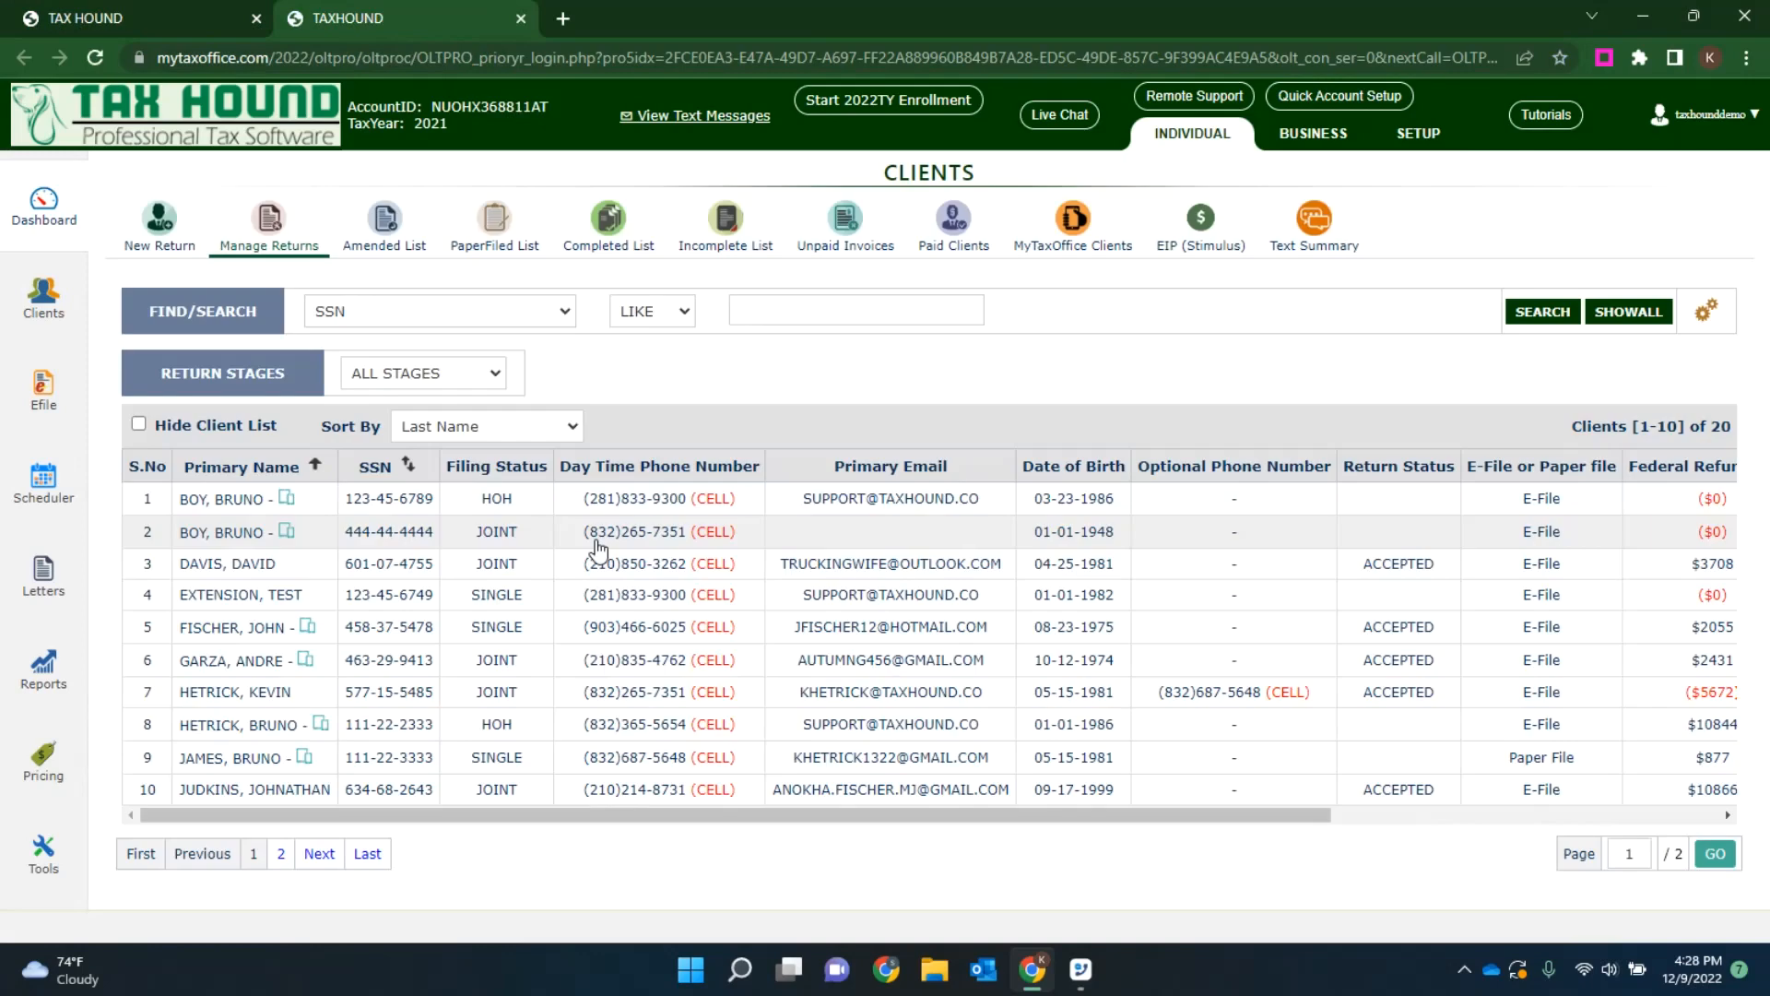
{"action": "left_click", "coordinate": [225, 503]}
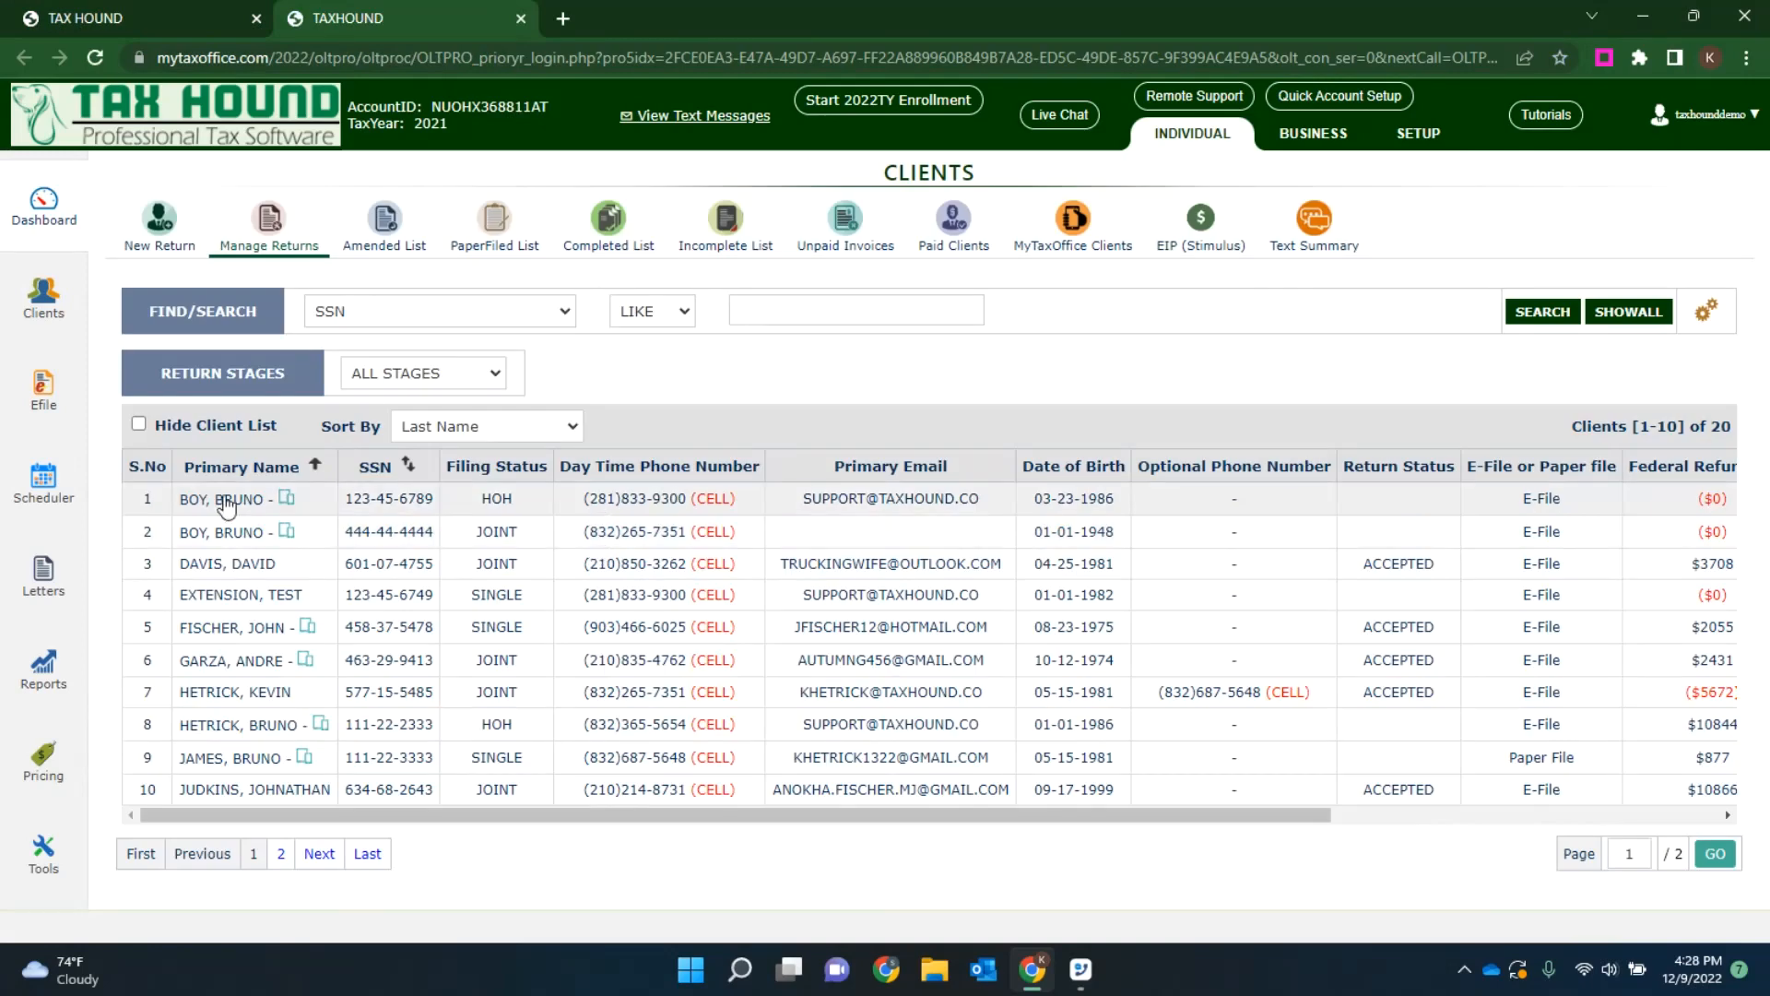
Step: Dismiss the return's notes and view its input forms in a maximized window
{"action": "left_click", "coordinate": [1217, 290]}
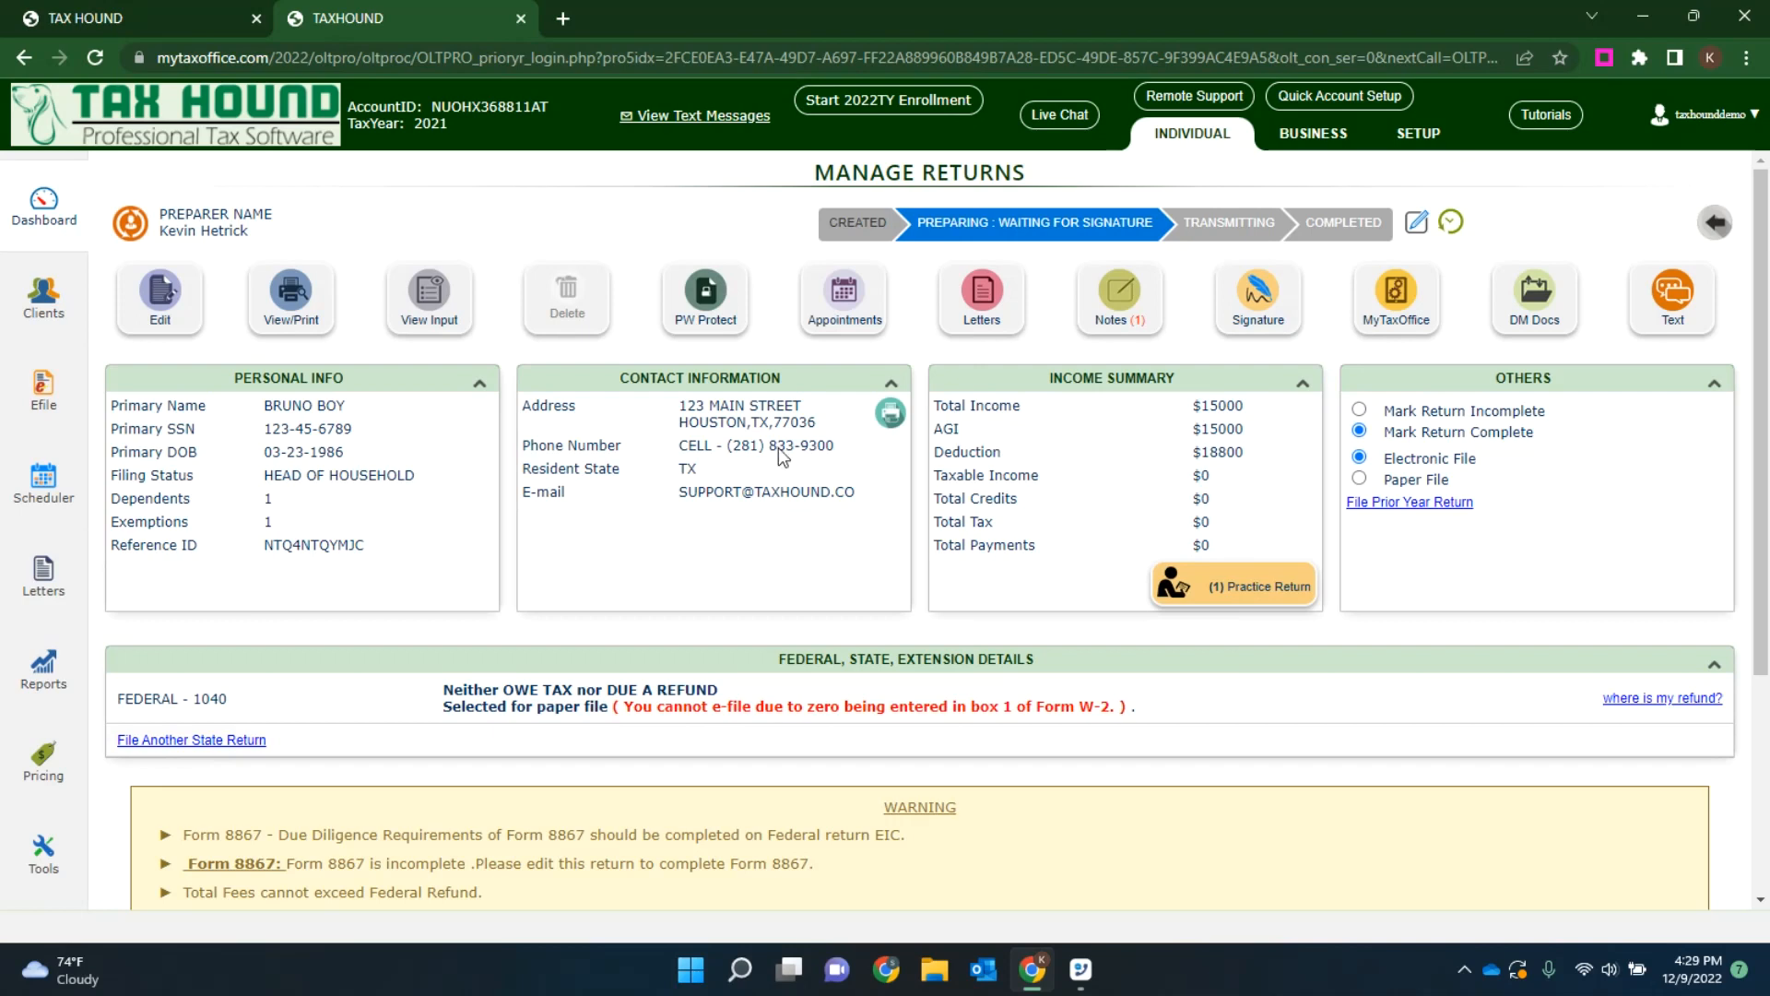
{"action": "left_click", "coordinate": [433, 303]}
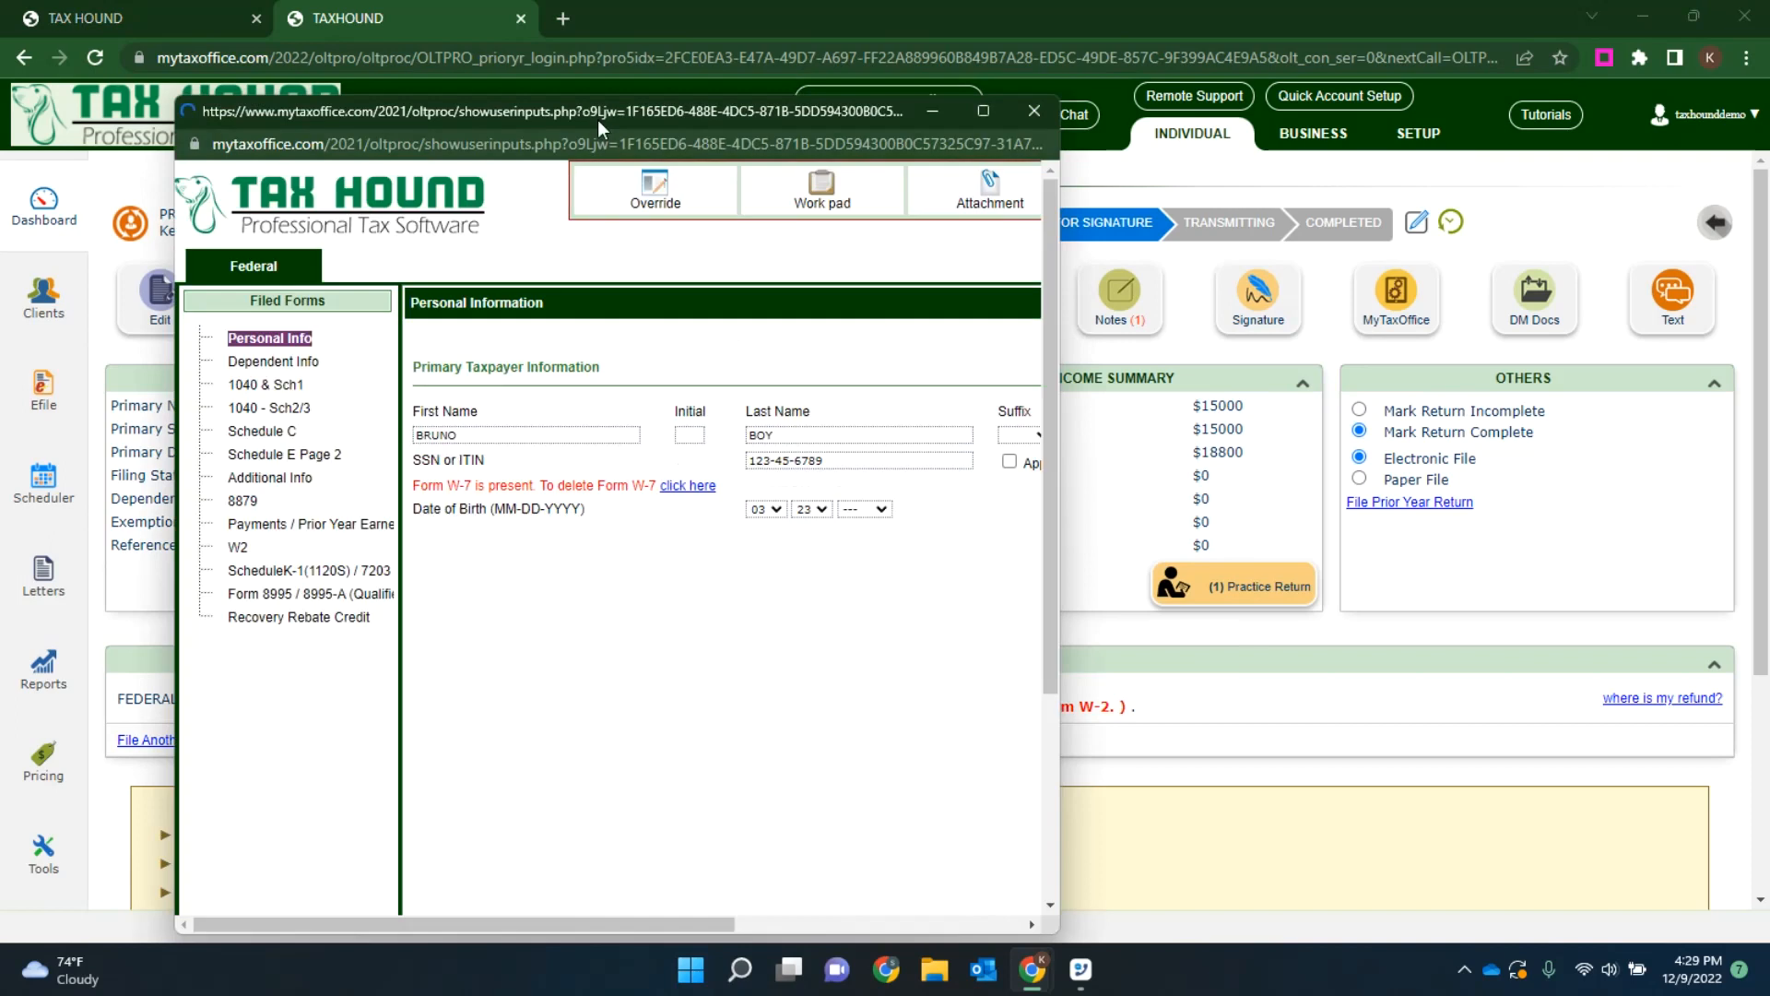
{"action": "left_click", "coordinate": [983, 112]}
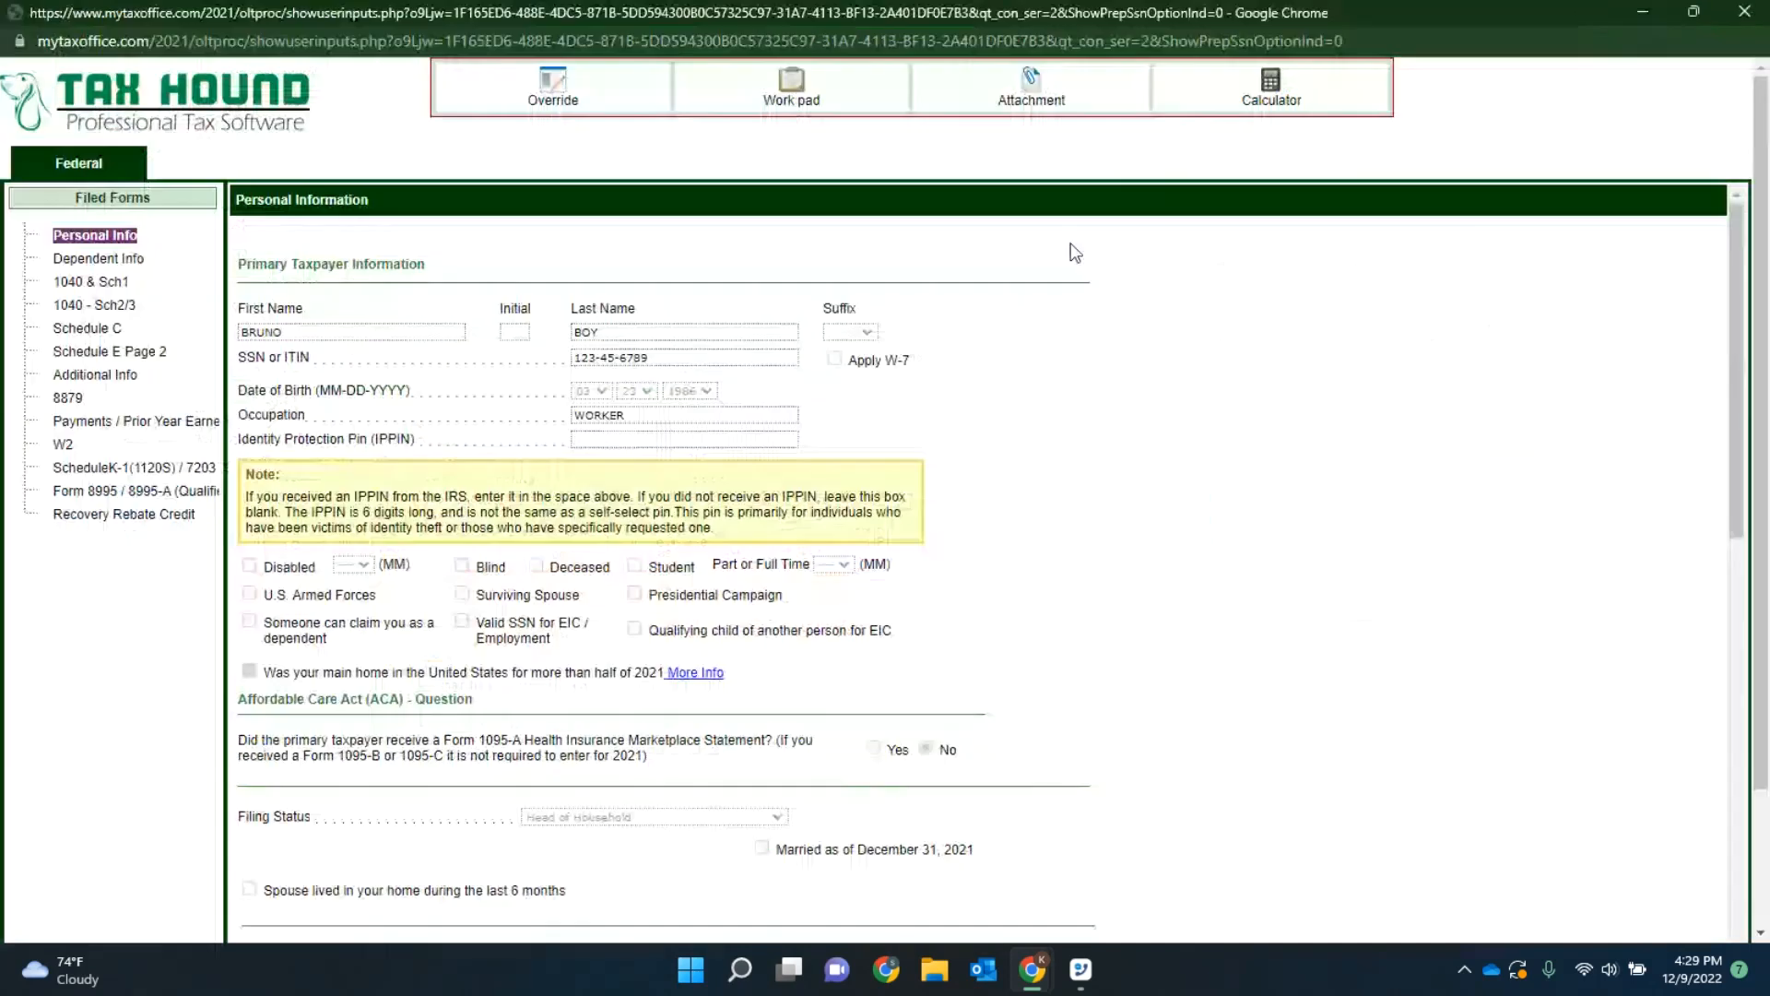
Step: Review the details of the listed dependent in the filed forms, then cancel out of the record
{"action": "left_click", "coordinate": [100, 258]}
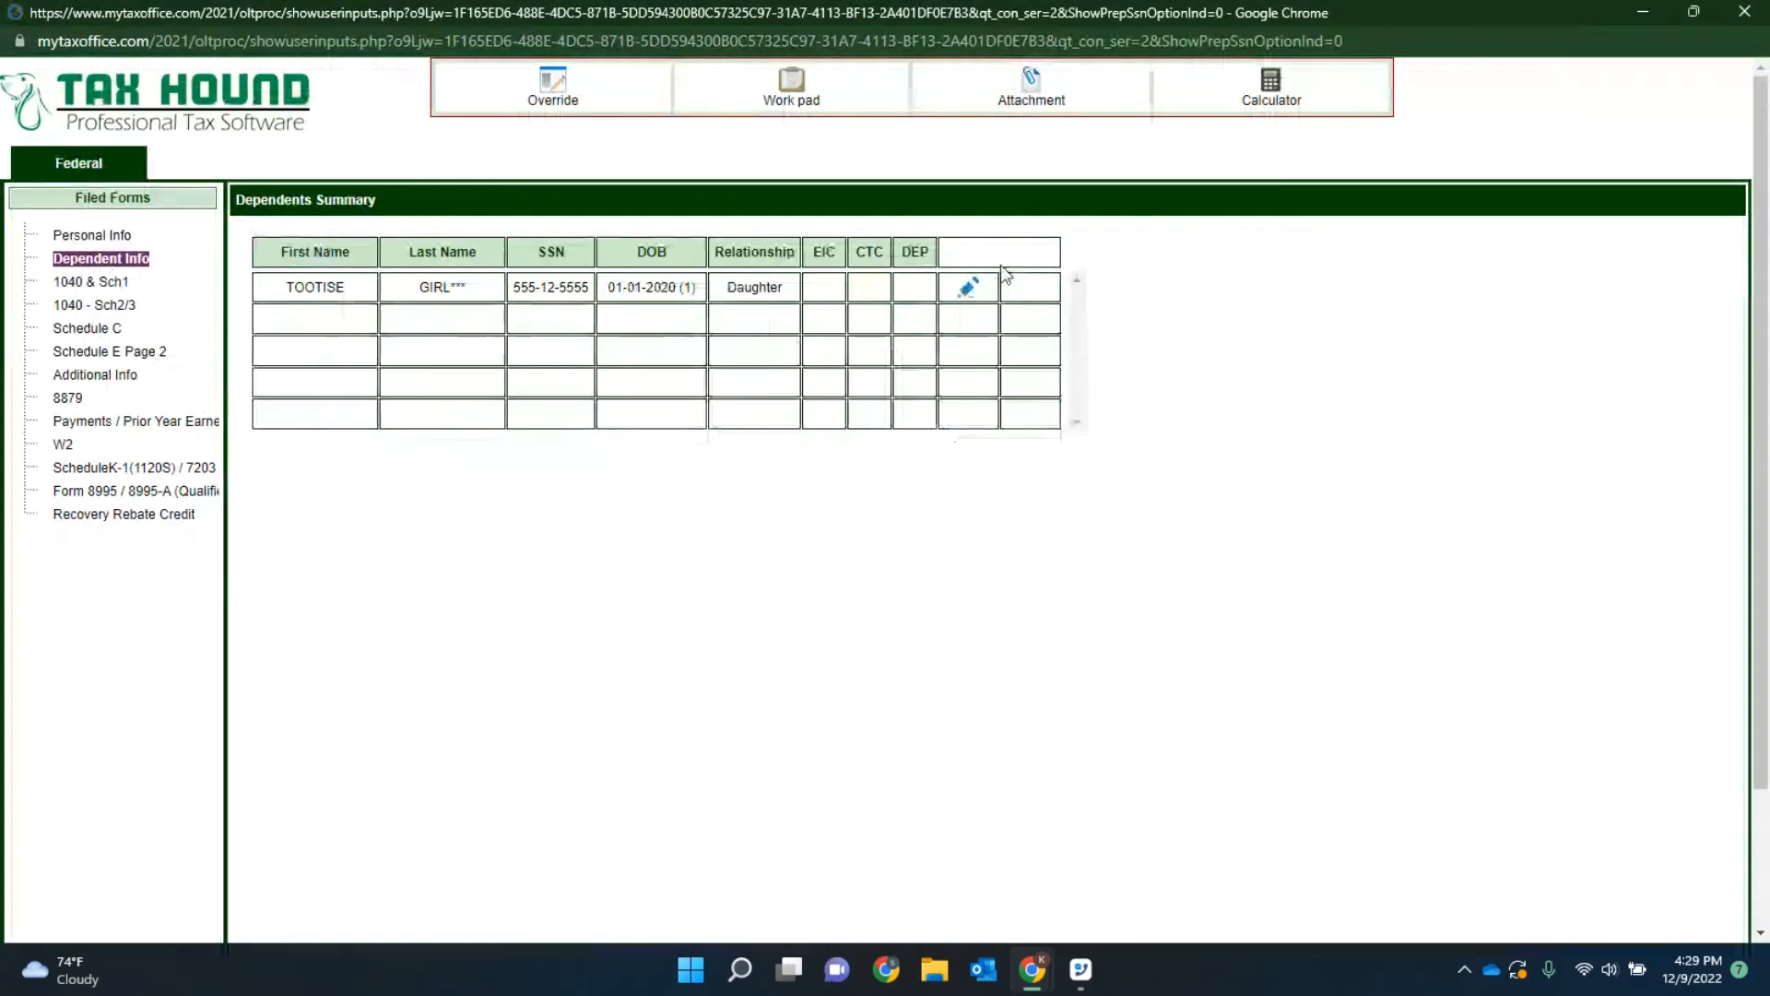
{"action": "left_click", "coordinate": [968, 289]}
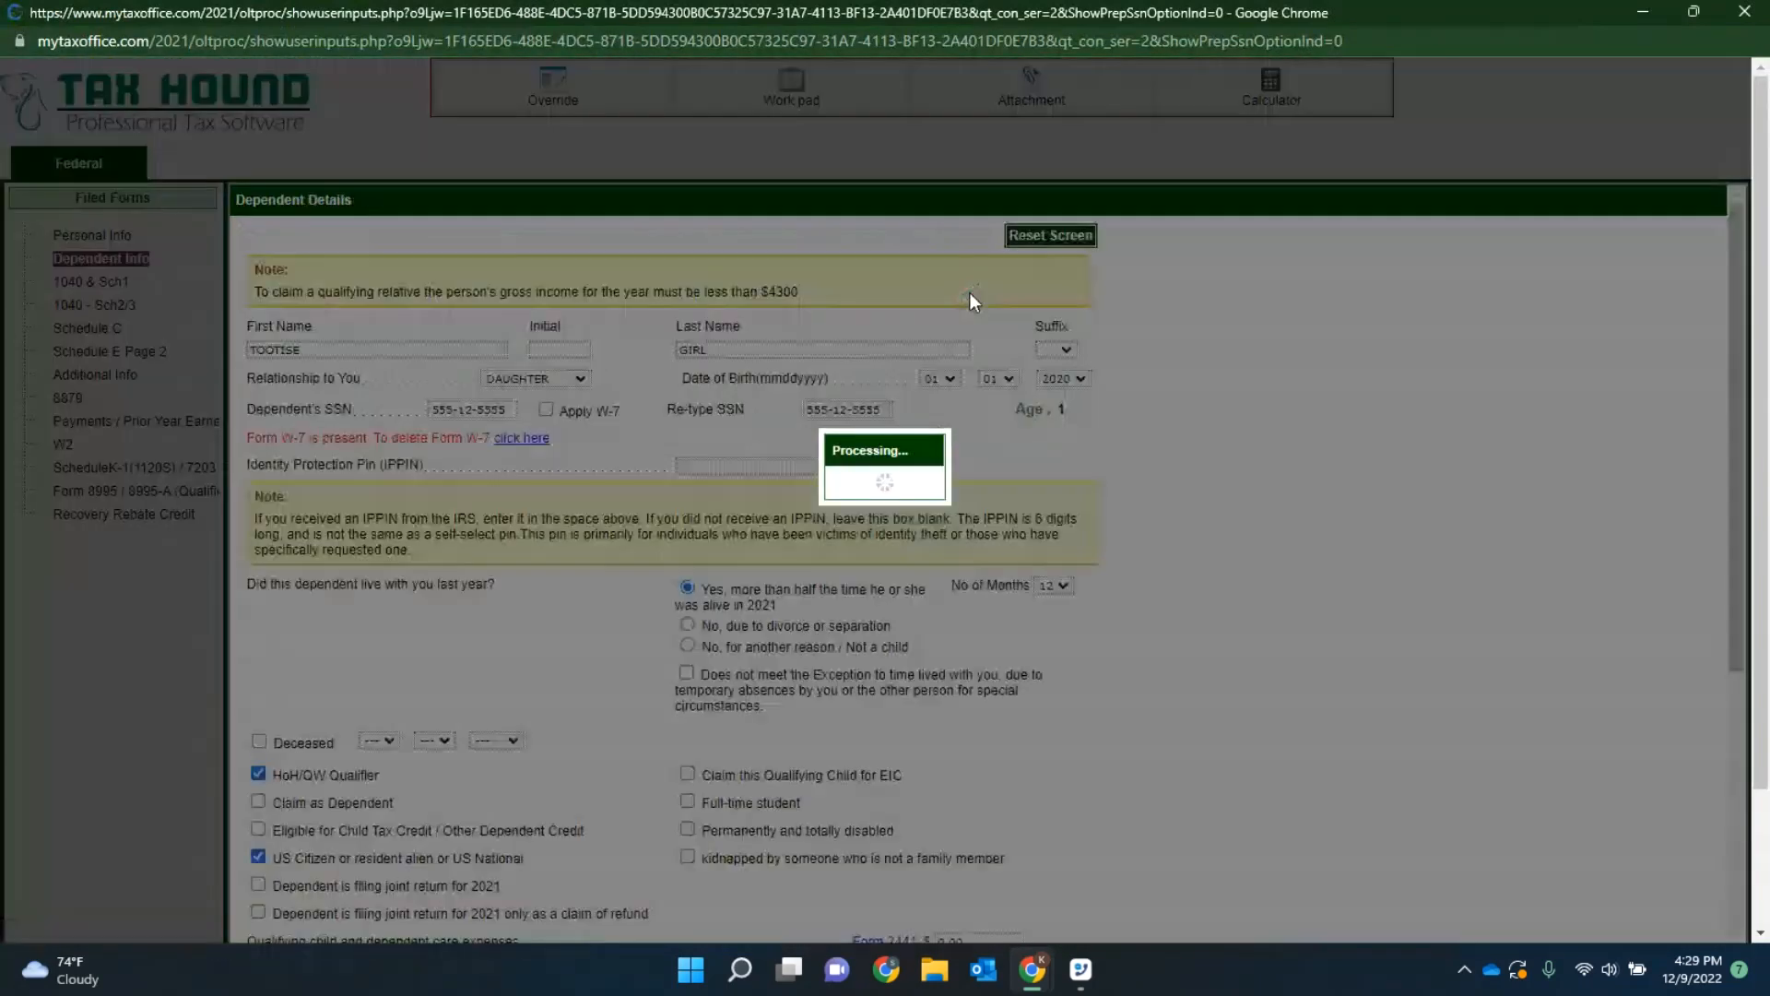
{"action": "scroll", "coordinate": [923, 519], "scroll_direction": "down", "scroll_amount": 1}
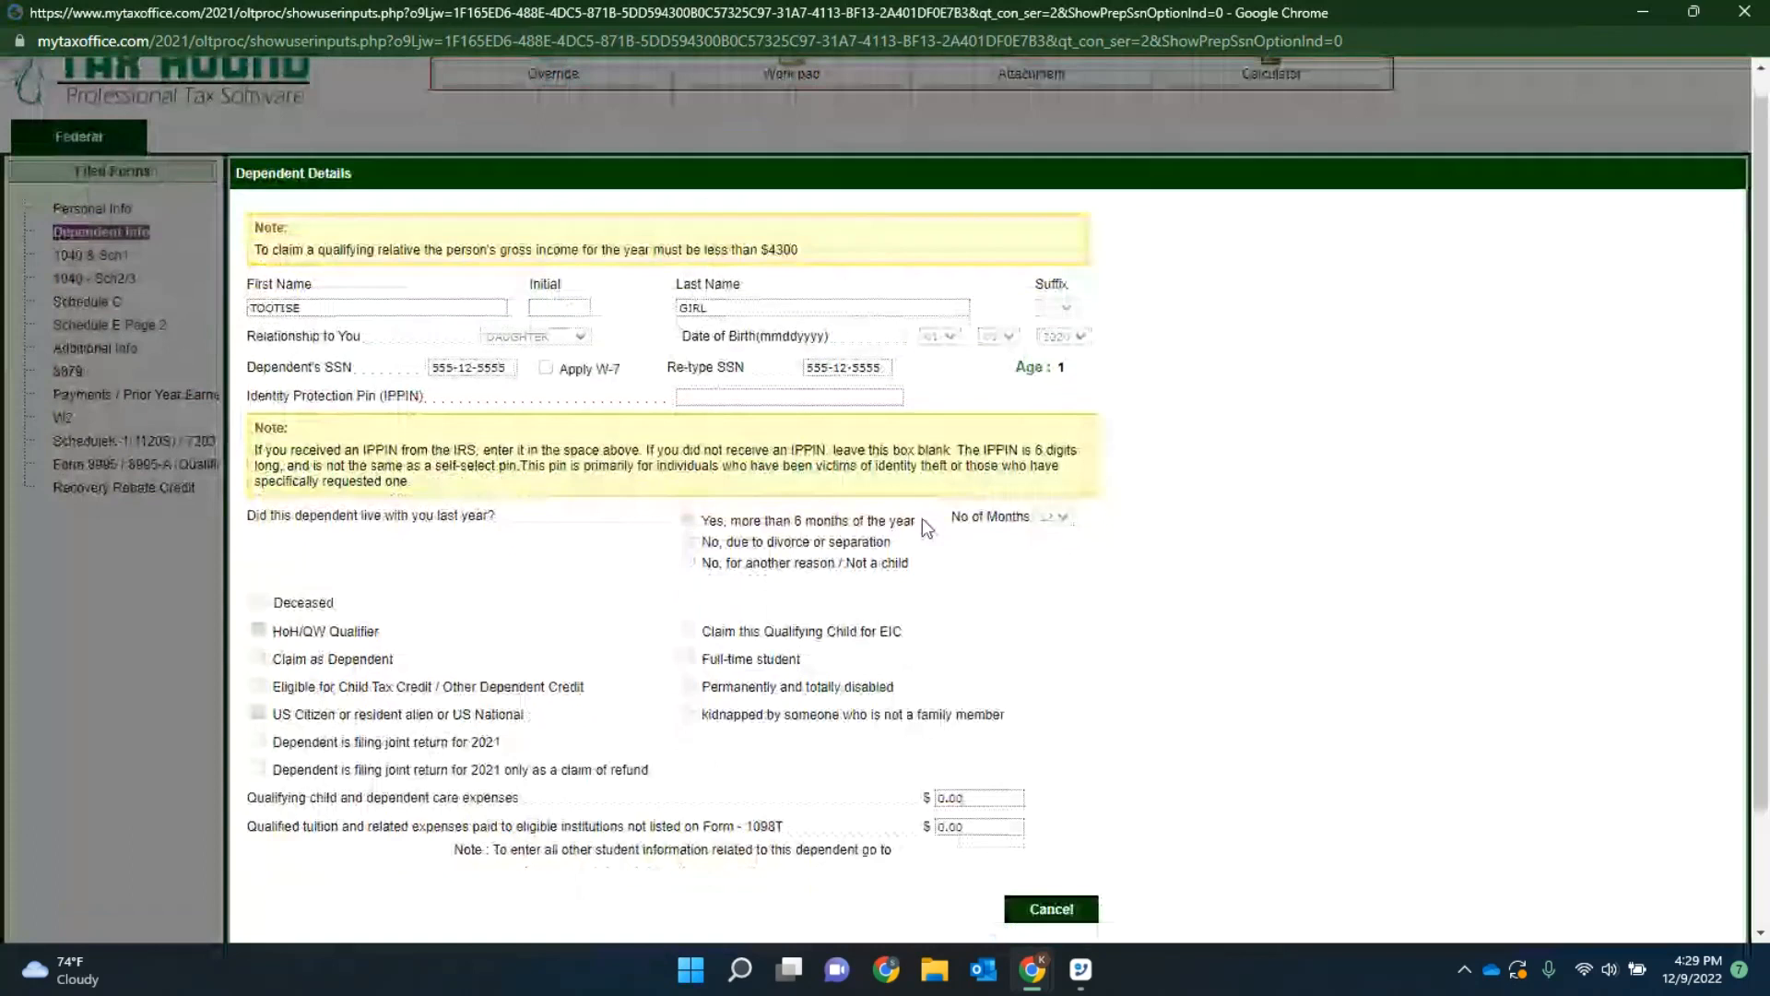
{"action": "scroll", "coordinate": [922, 518], "scroll_direction": "down", "scroll_amount": 2}
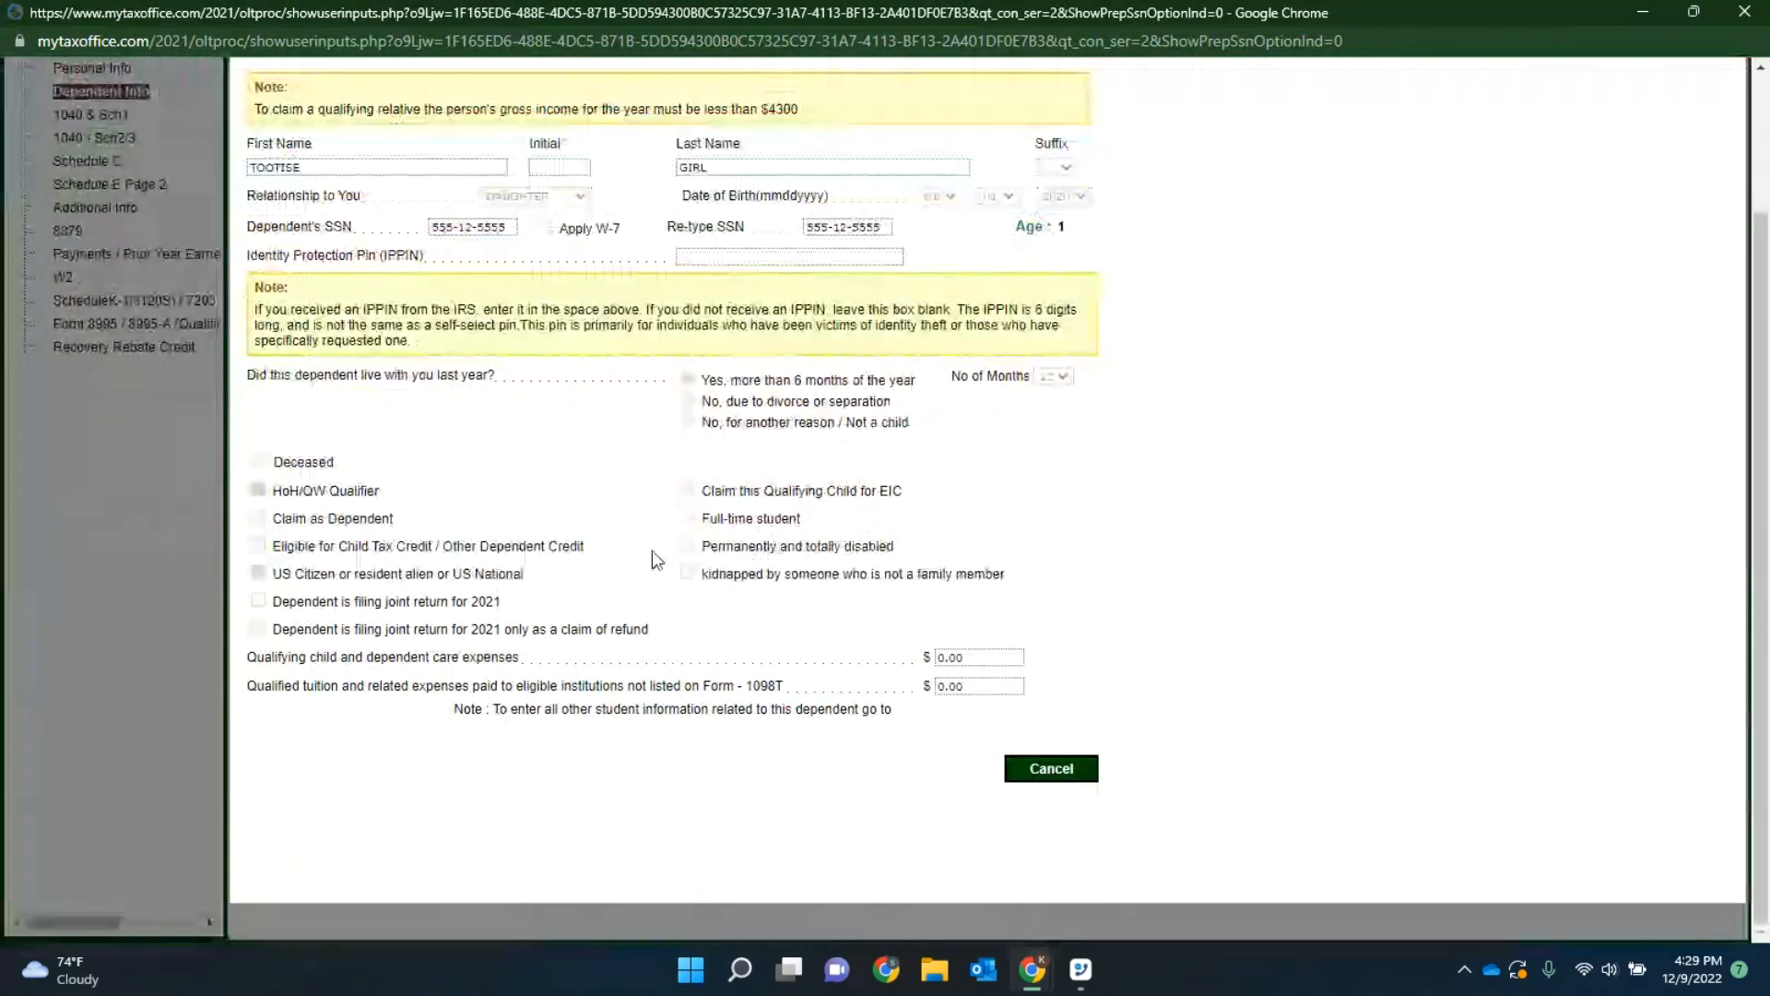
{"action": "scroll", "coordinate": [703, 575], "scroll_direction": "up", "scroll_amount": 2}
{"action": "left_click", "coordinate": [1054, 936]}
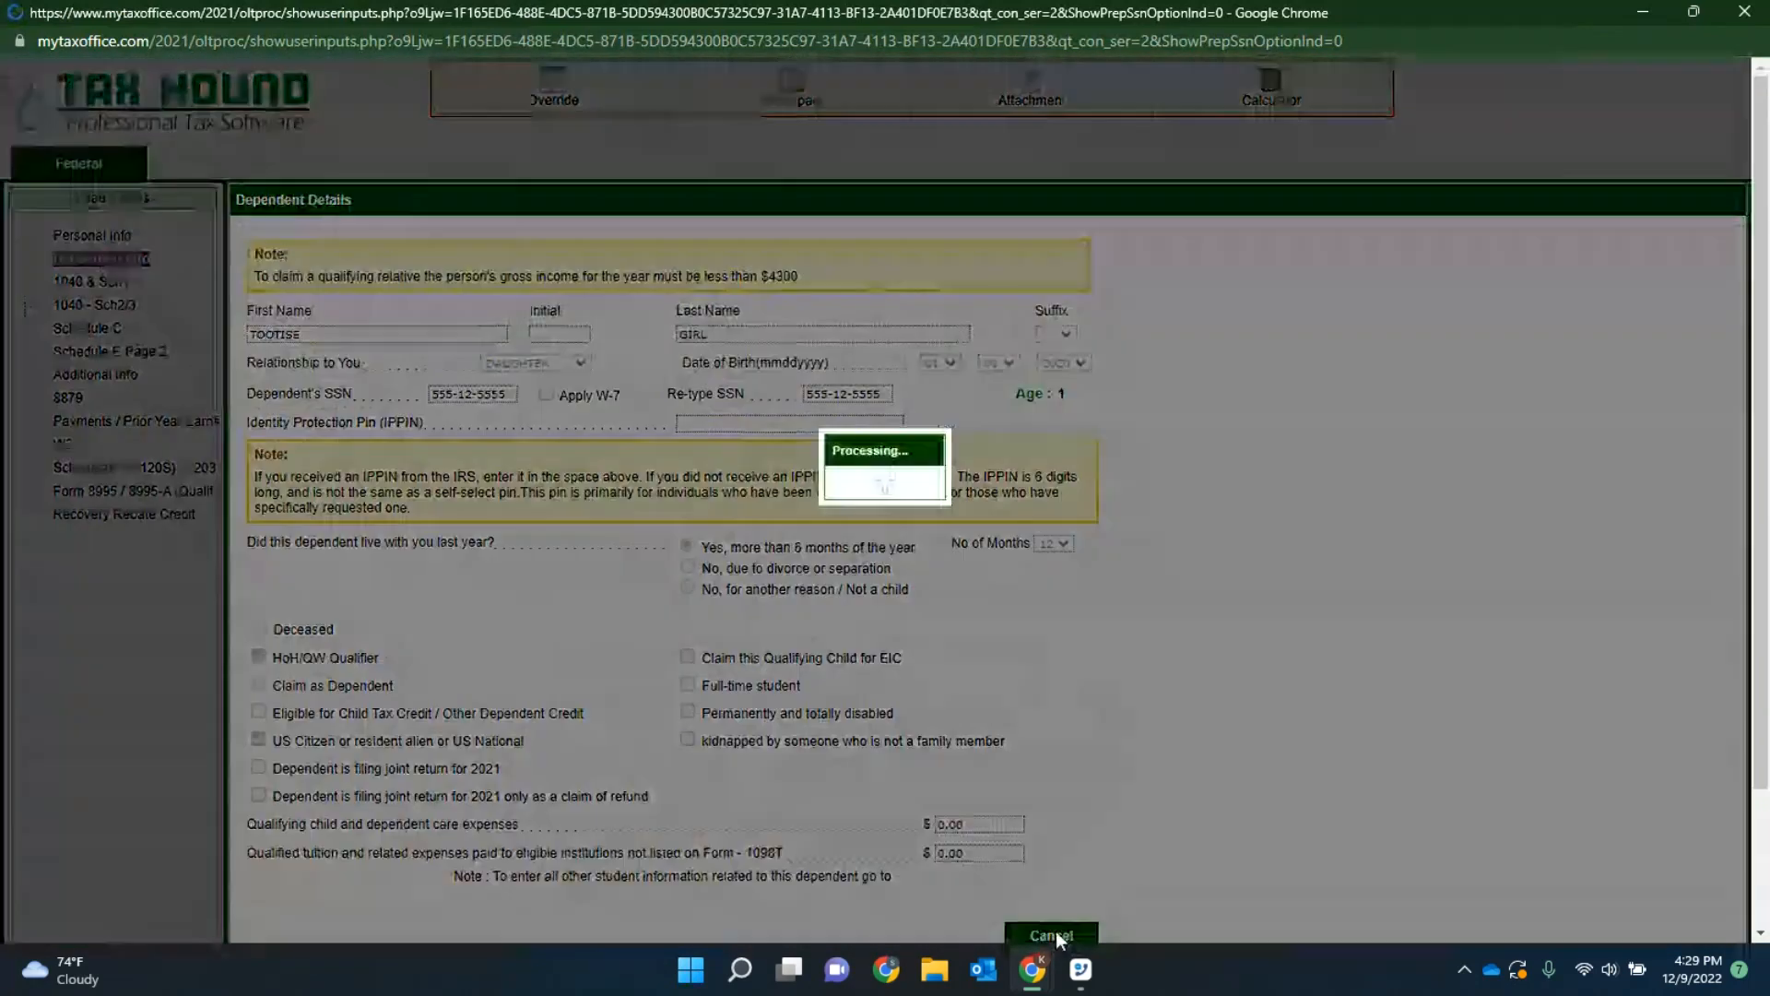
Step: Review the Schedule C business entry from income through other expenses, cancel out of it and close the input view
{"action": "left_click", "coordinate": [88, 328]}
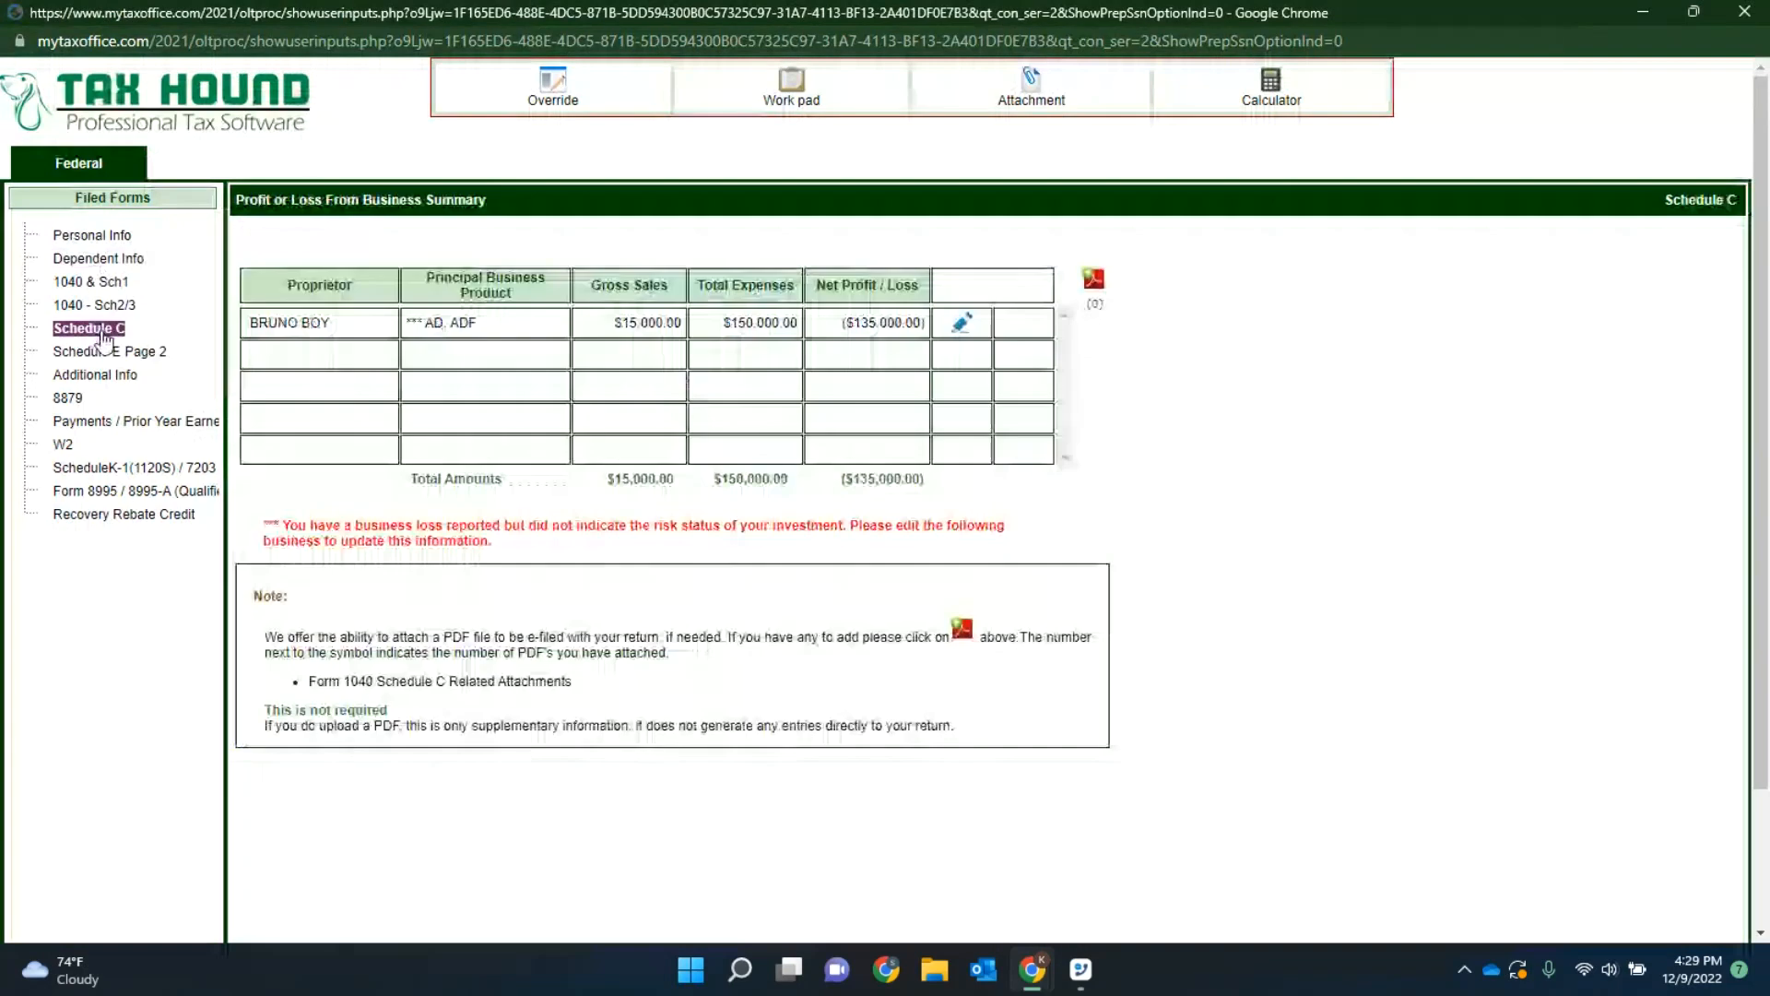
{"action": "left_click", "coordinate": [962, 321]}
{"action": "scroll", "coordinate": [950, 489], "scroll_direction": "down", "scroll_amount": 10}
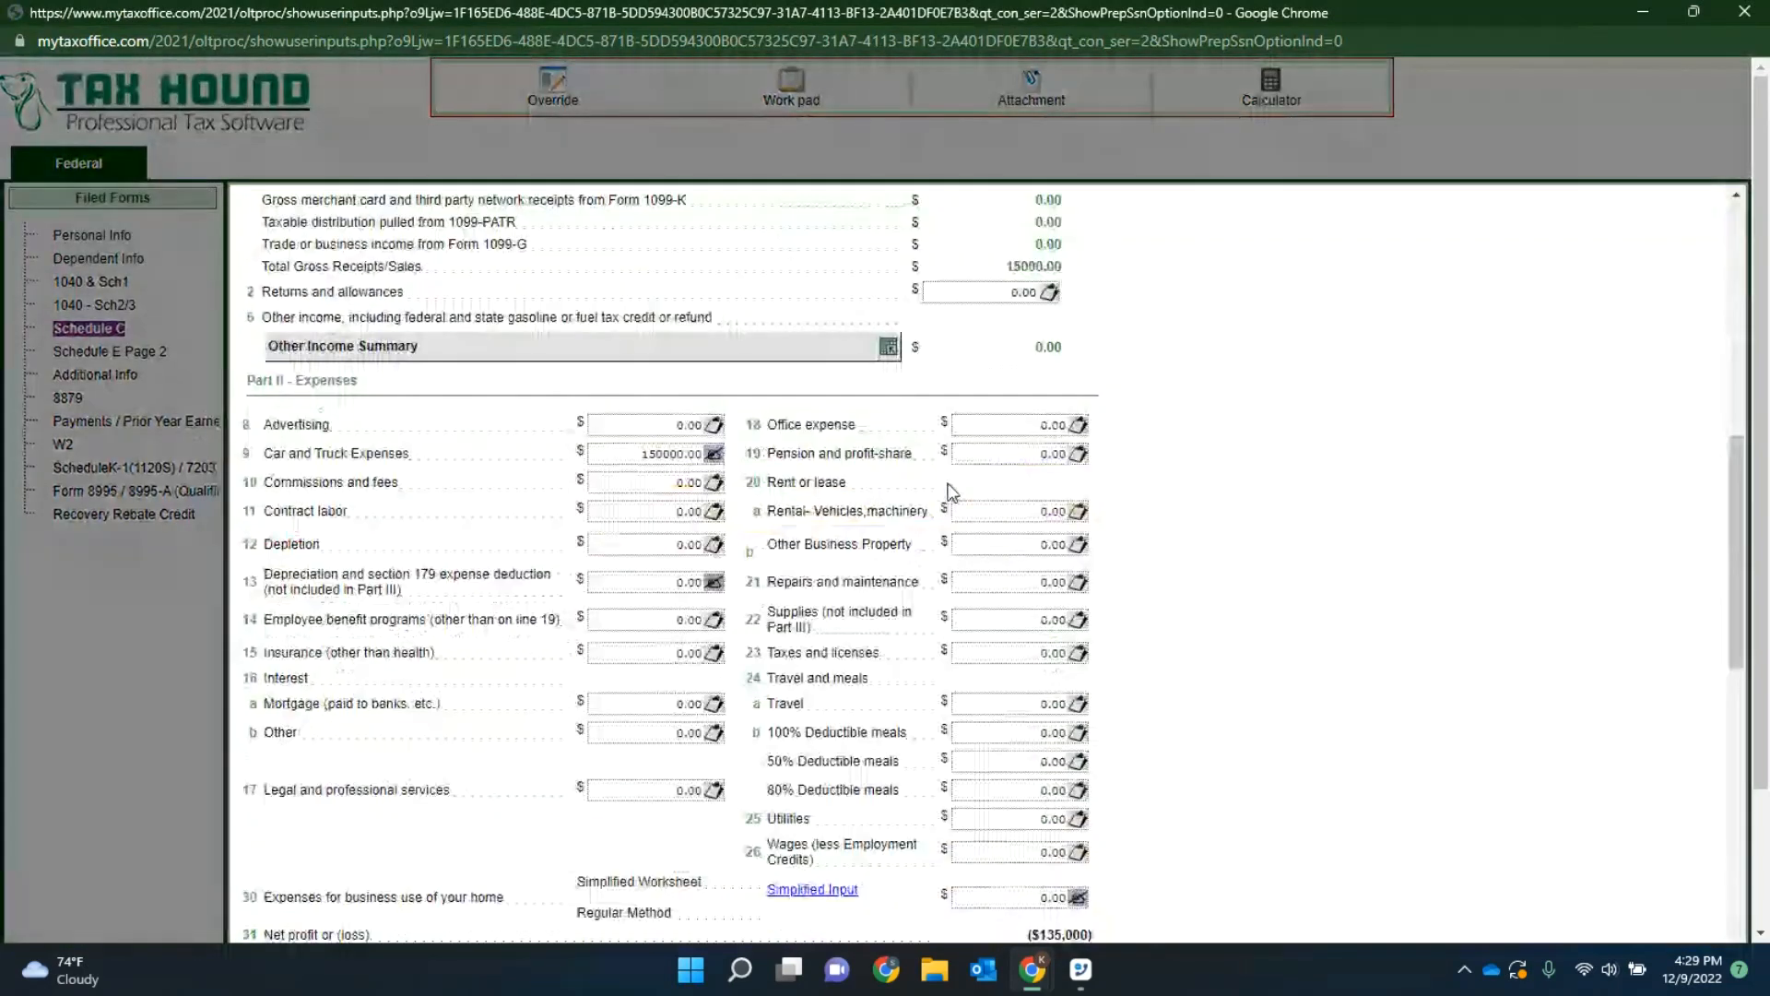
{"action": "scroll", "coordinate": [950, 489], "scroll_direction": "down", "scroll_amount": 10}
{"action": "scroll", "coordinate": [801, 463], "scroll_direction": "down", "scroll_amount": 4}
{"action": "scroll", "coordinate": [806, 567], "scroll_direction": "up", "scroll_amount": 12}
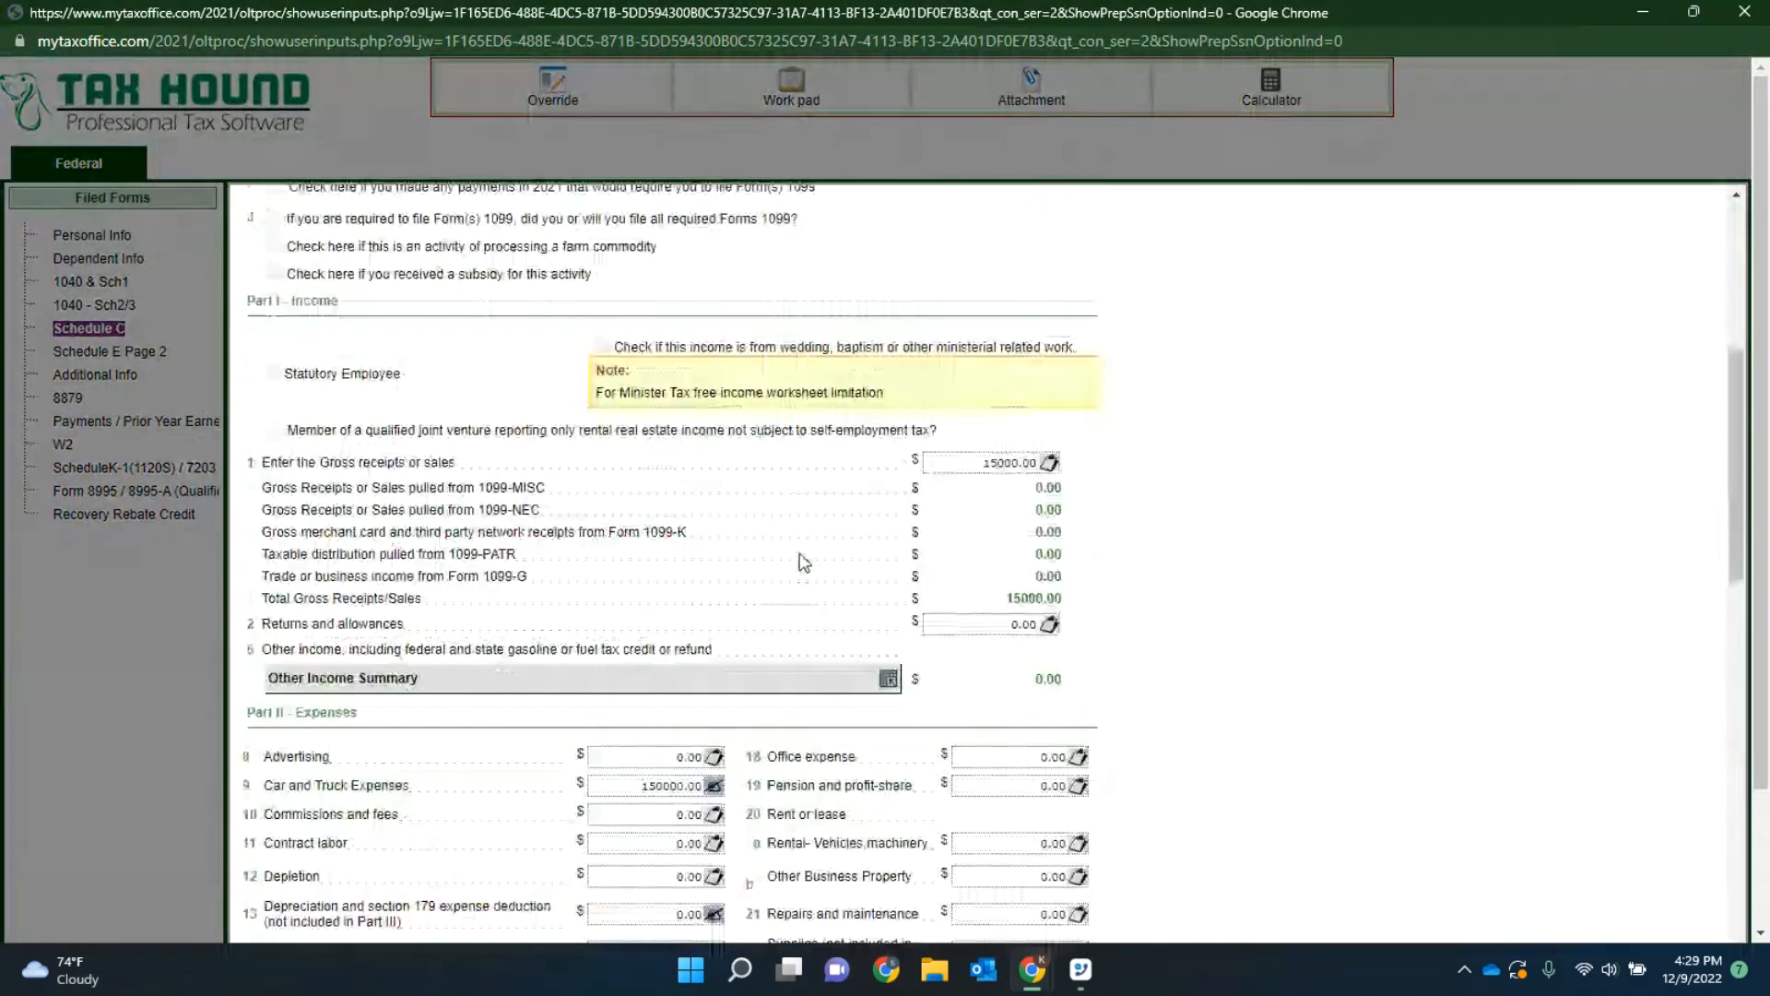
{"action": "scroll", "coordinate": [804, 563], "scroll_direction": "up", "scroll_amount": 5}
{"action": "scroll", "coordinate": [1030, 622], "scroll_direction": "down", "scroll_amount": 15}
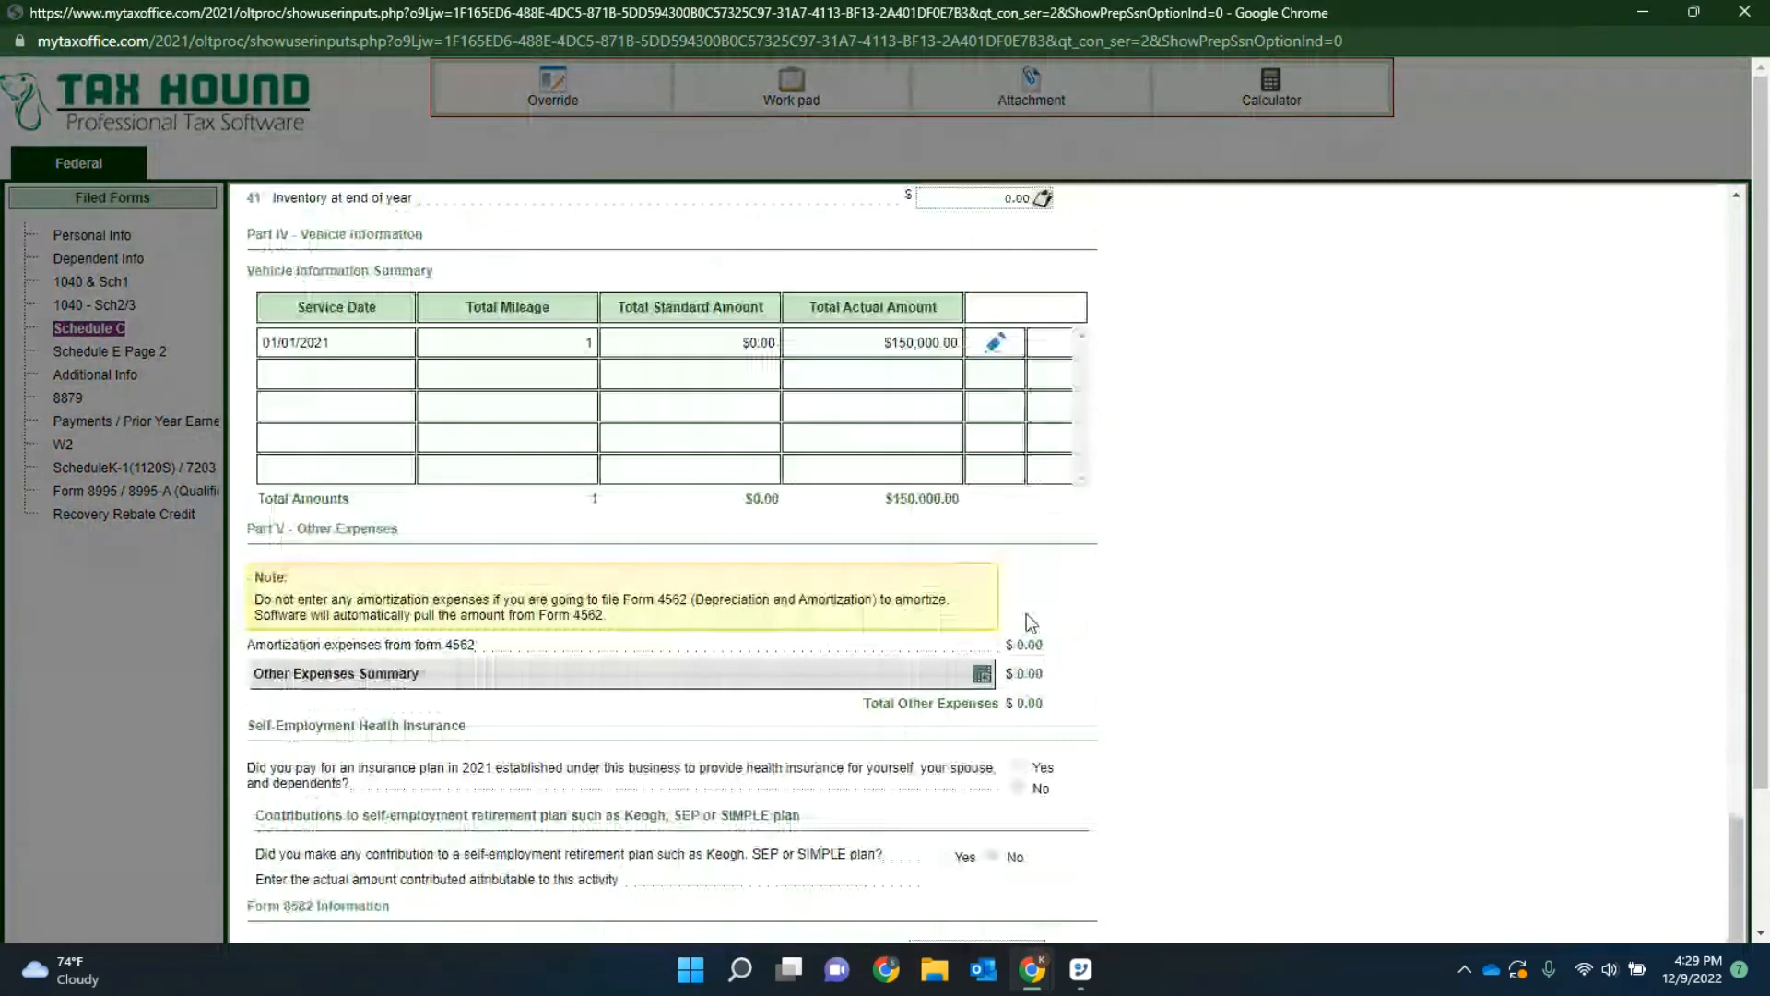
{"action": "scroll", "coordinate": [1026, 612], "scroll_direction": "down", "scroll_amount": 3}
{"action": "left_click", "coordinate": [1062, 882]}
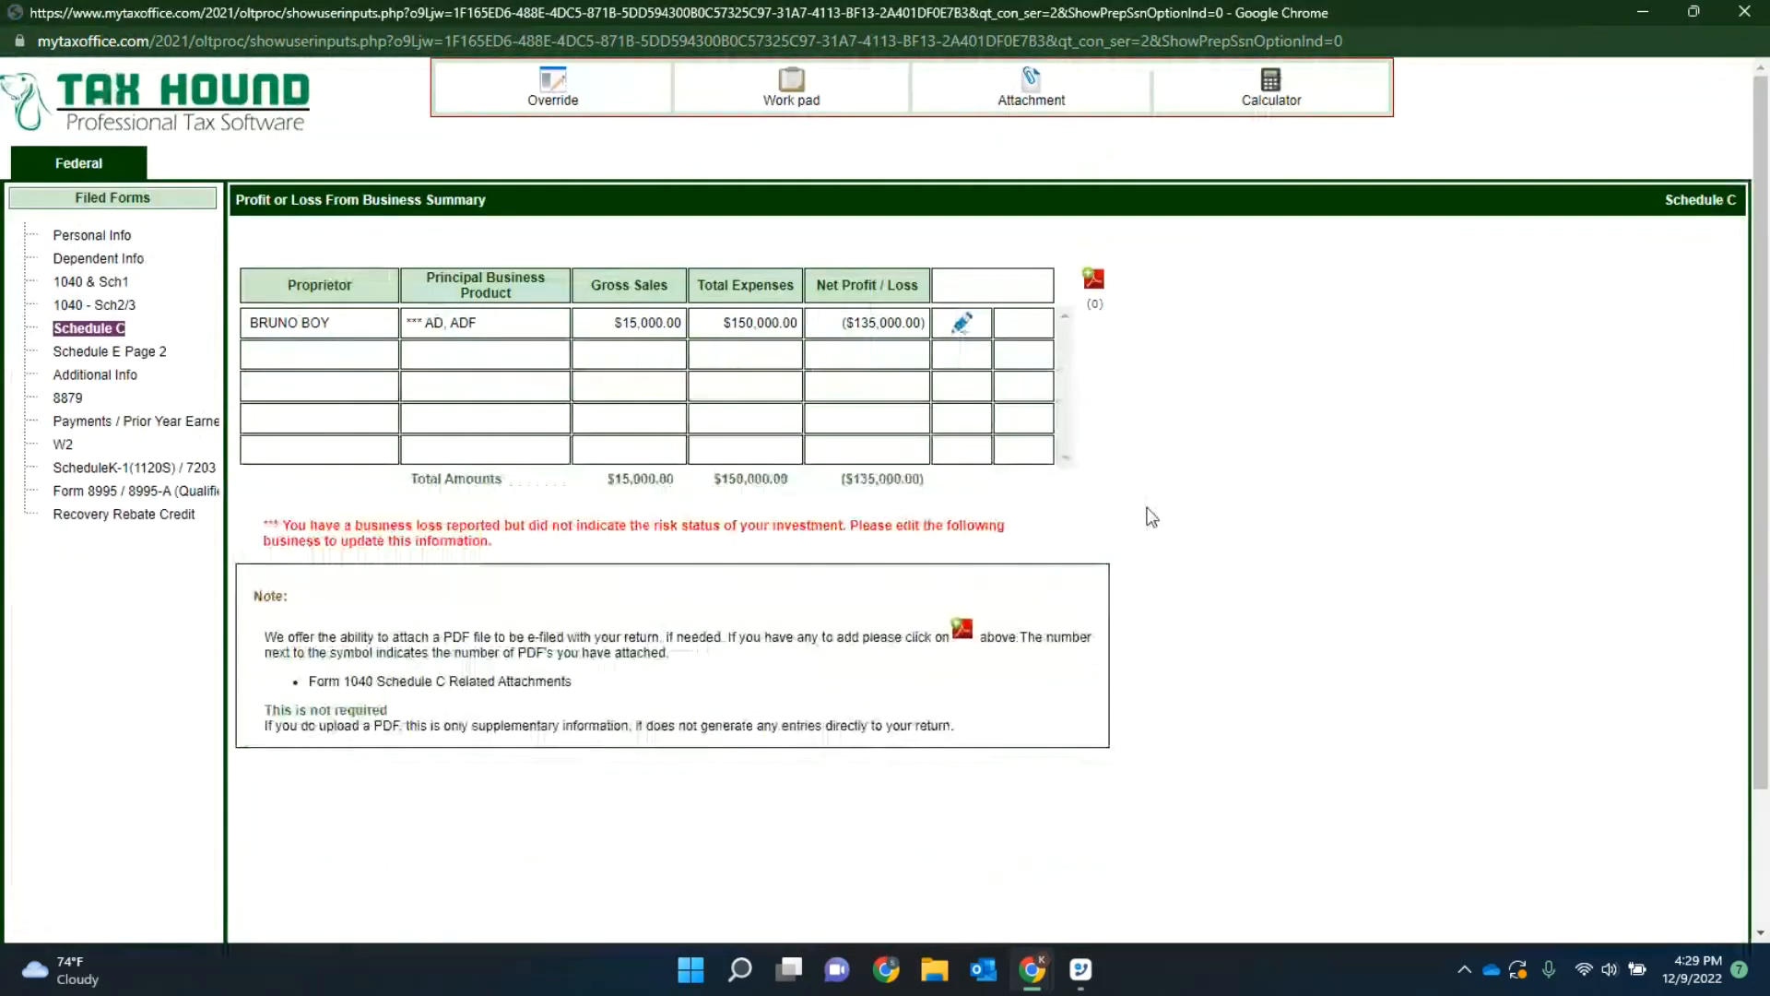
{"action": "left_click", "coordinate": [1745, 13]}
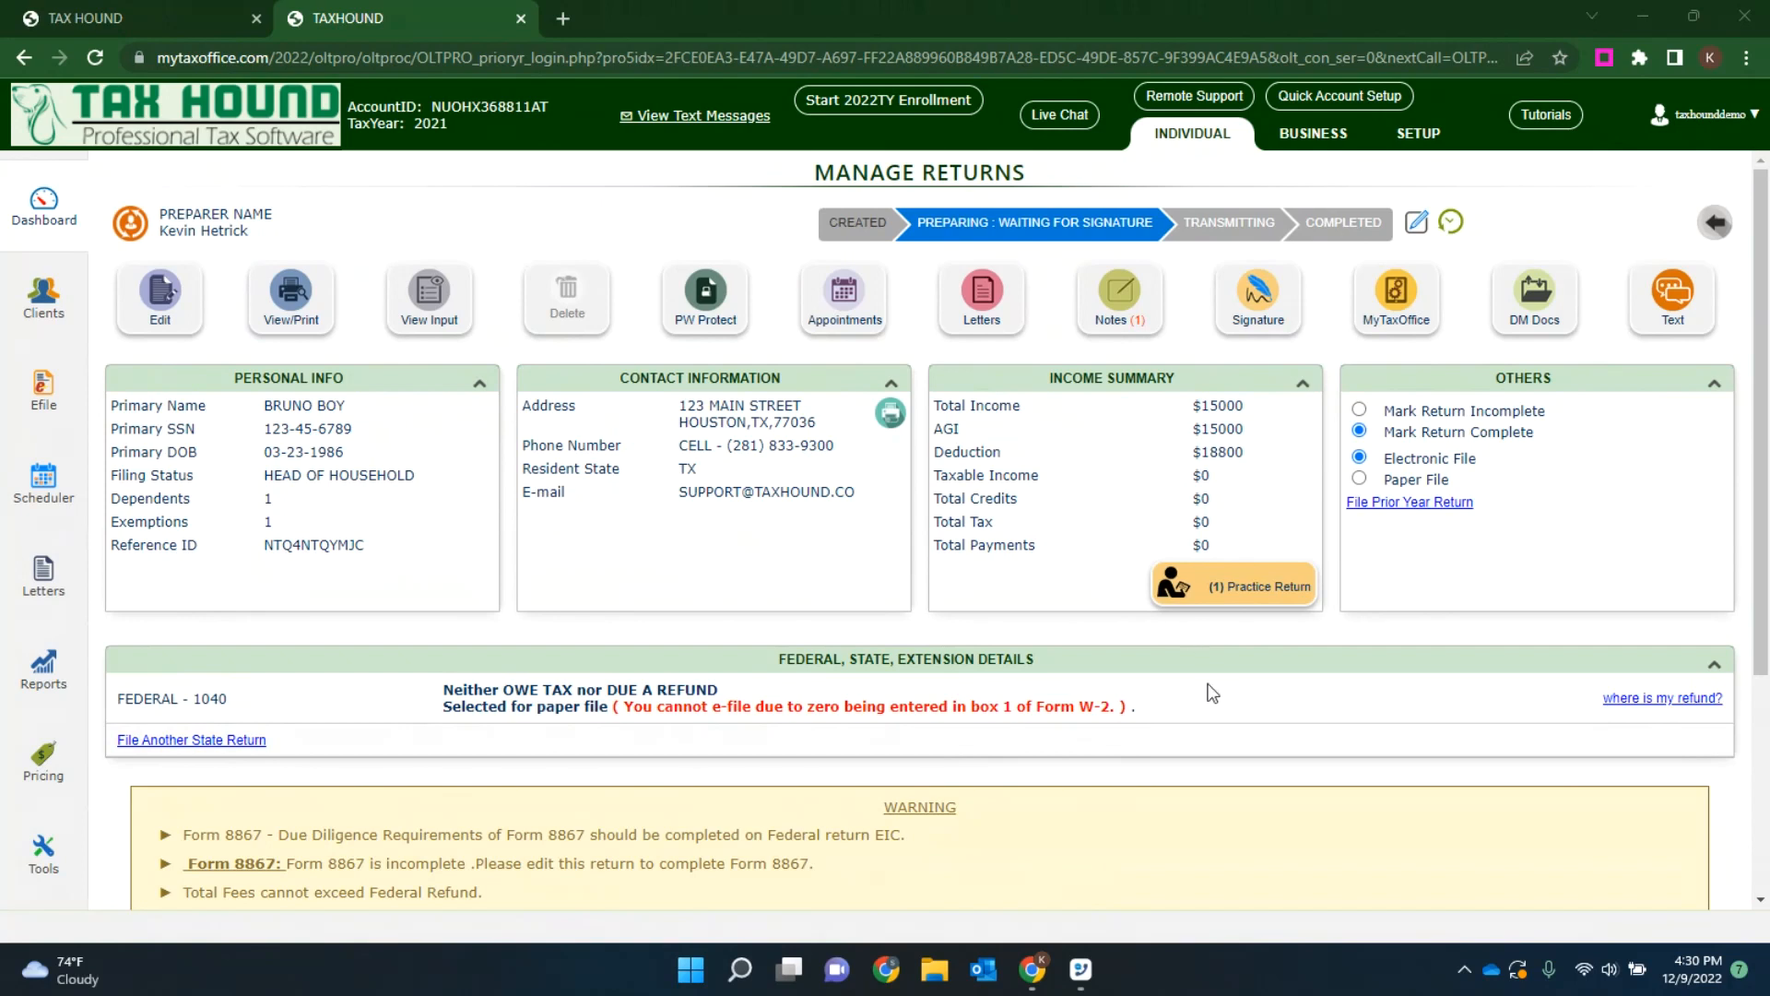
Step: Create a new practice return as a copy of the client's original return
{"action": "left_click", "coordinate": [1238, 604]}
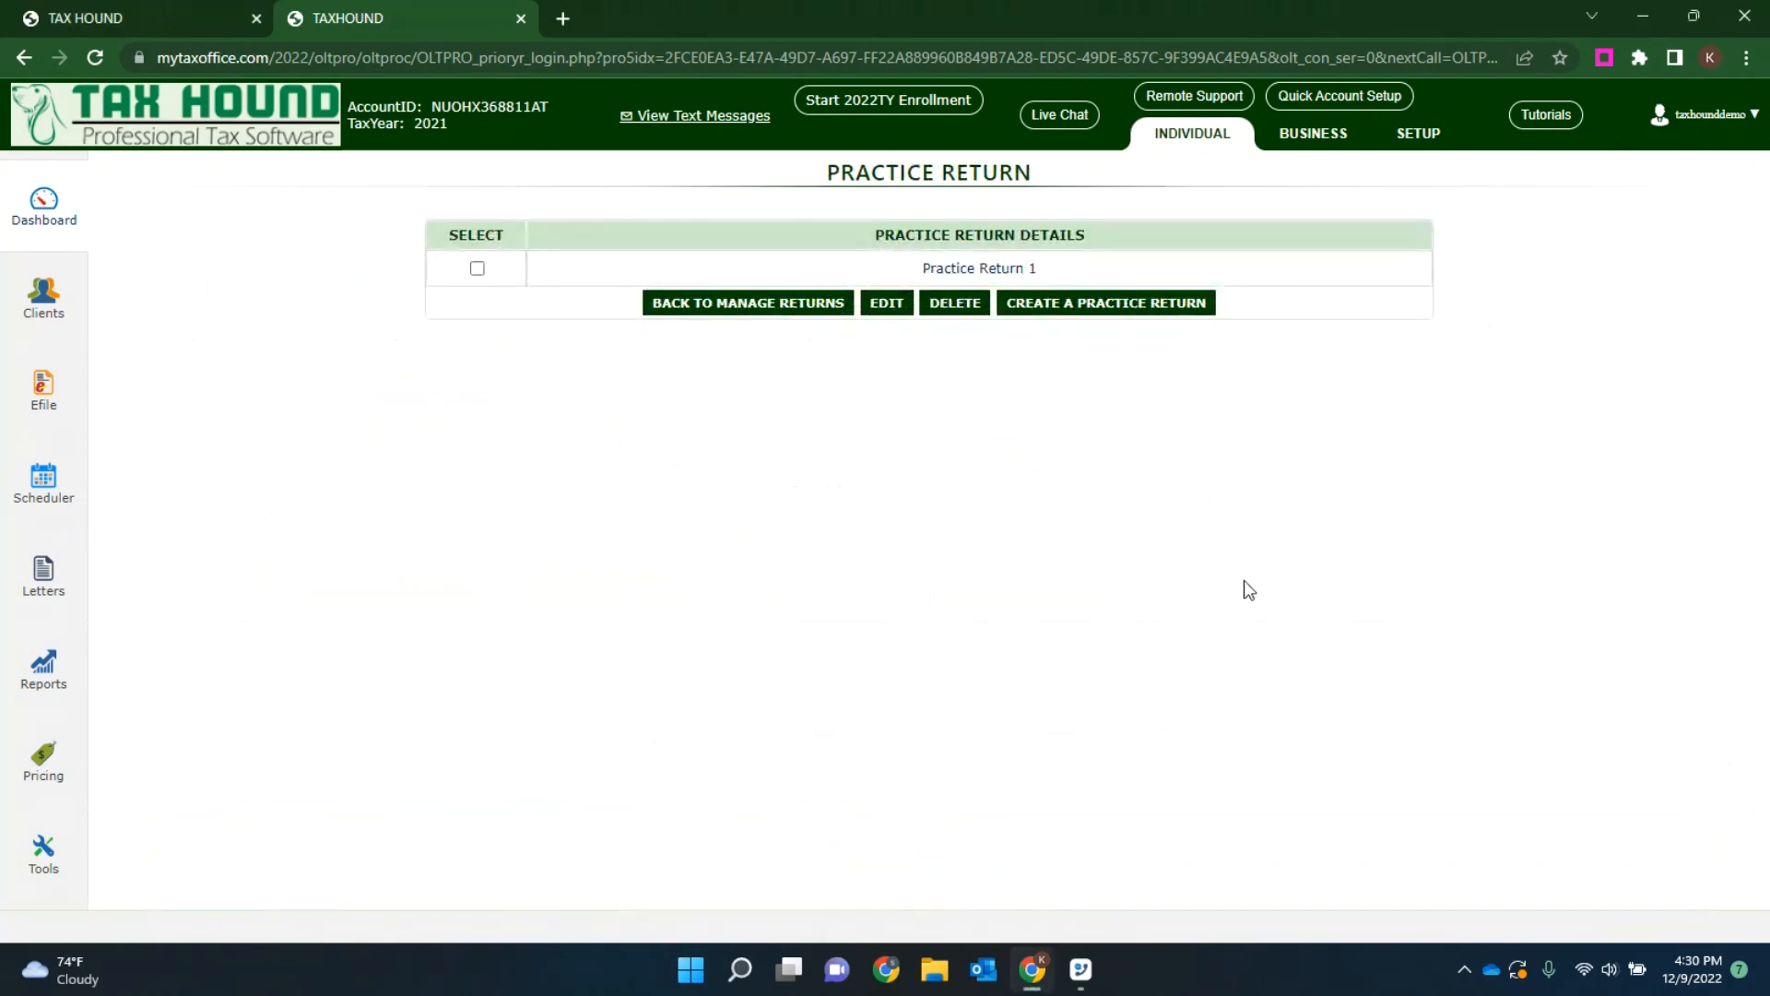
{"action": "left_click", "coordinate": [1094, 304]}
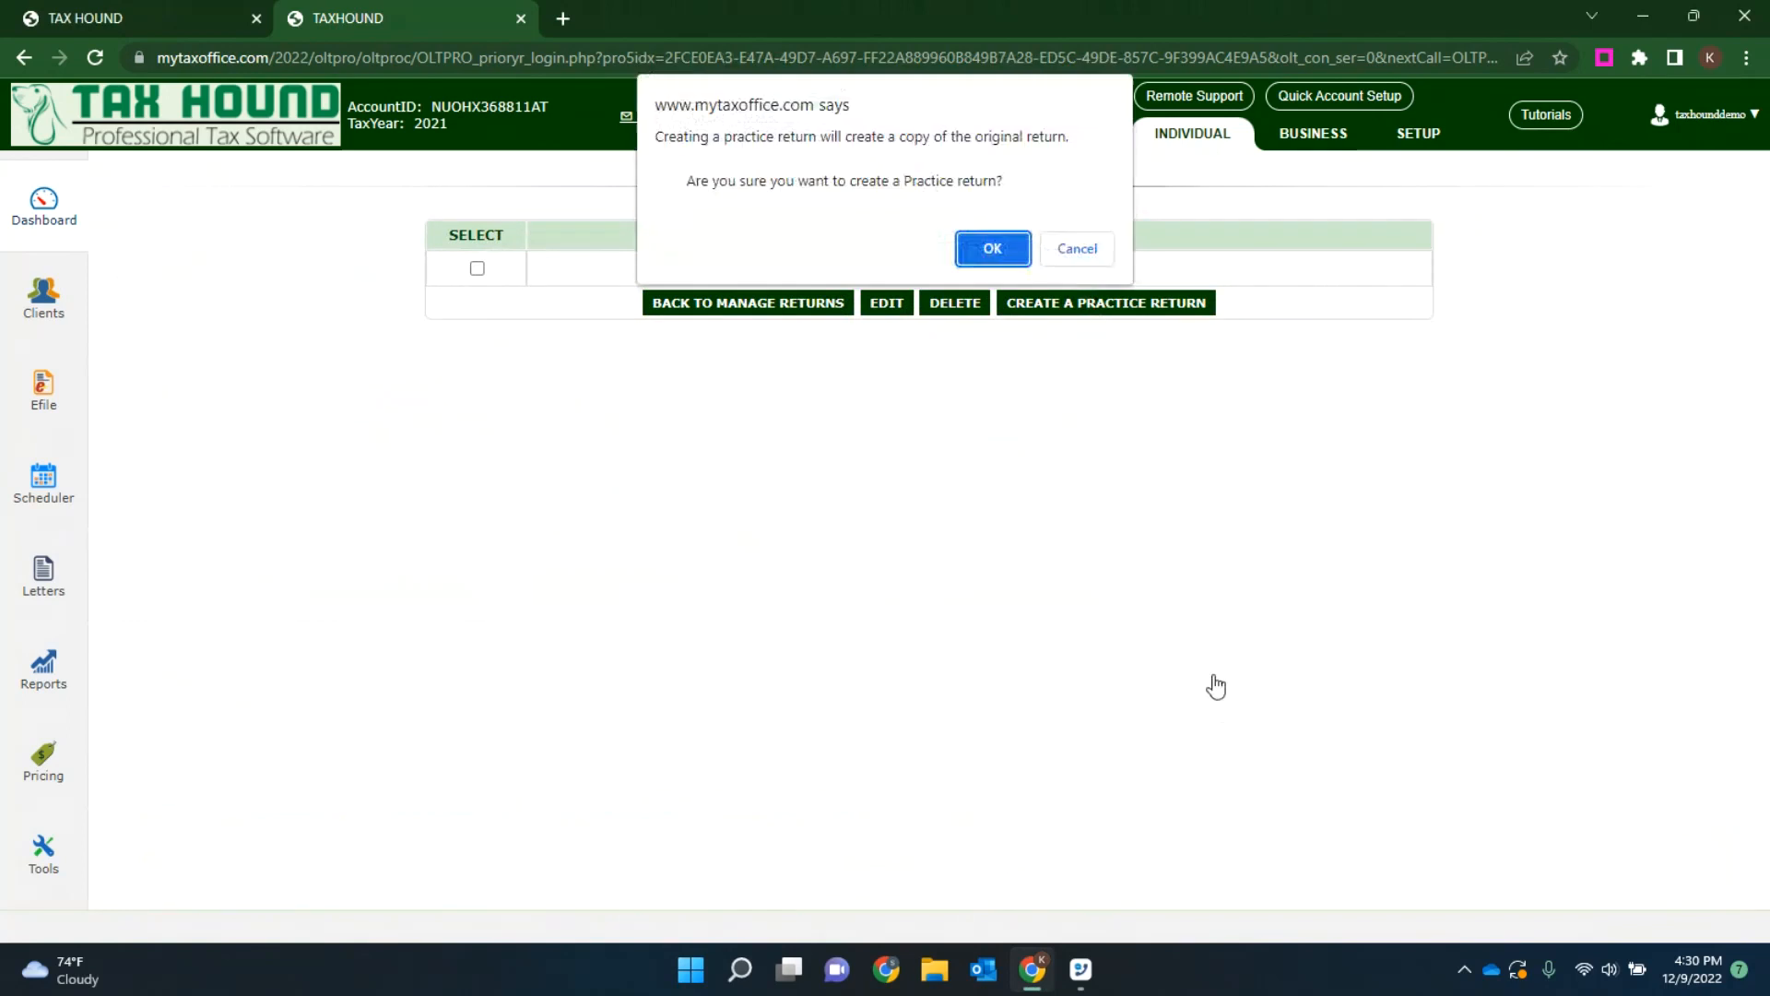
{"action": "left_click", "coordinate": [995, 247]}
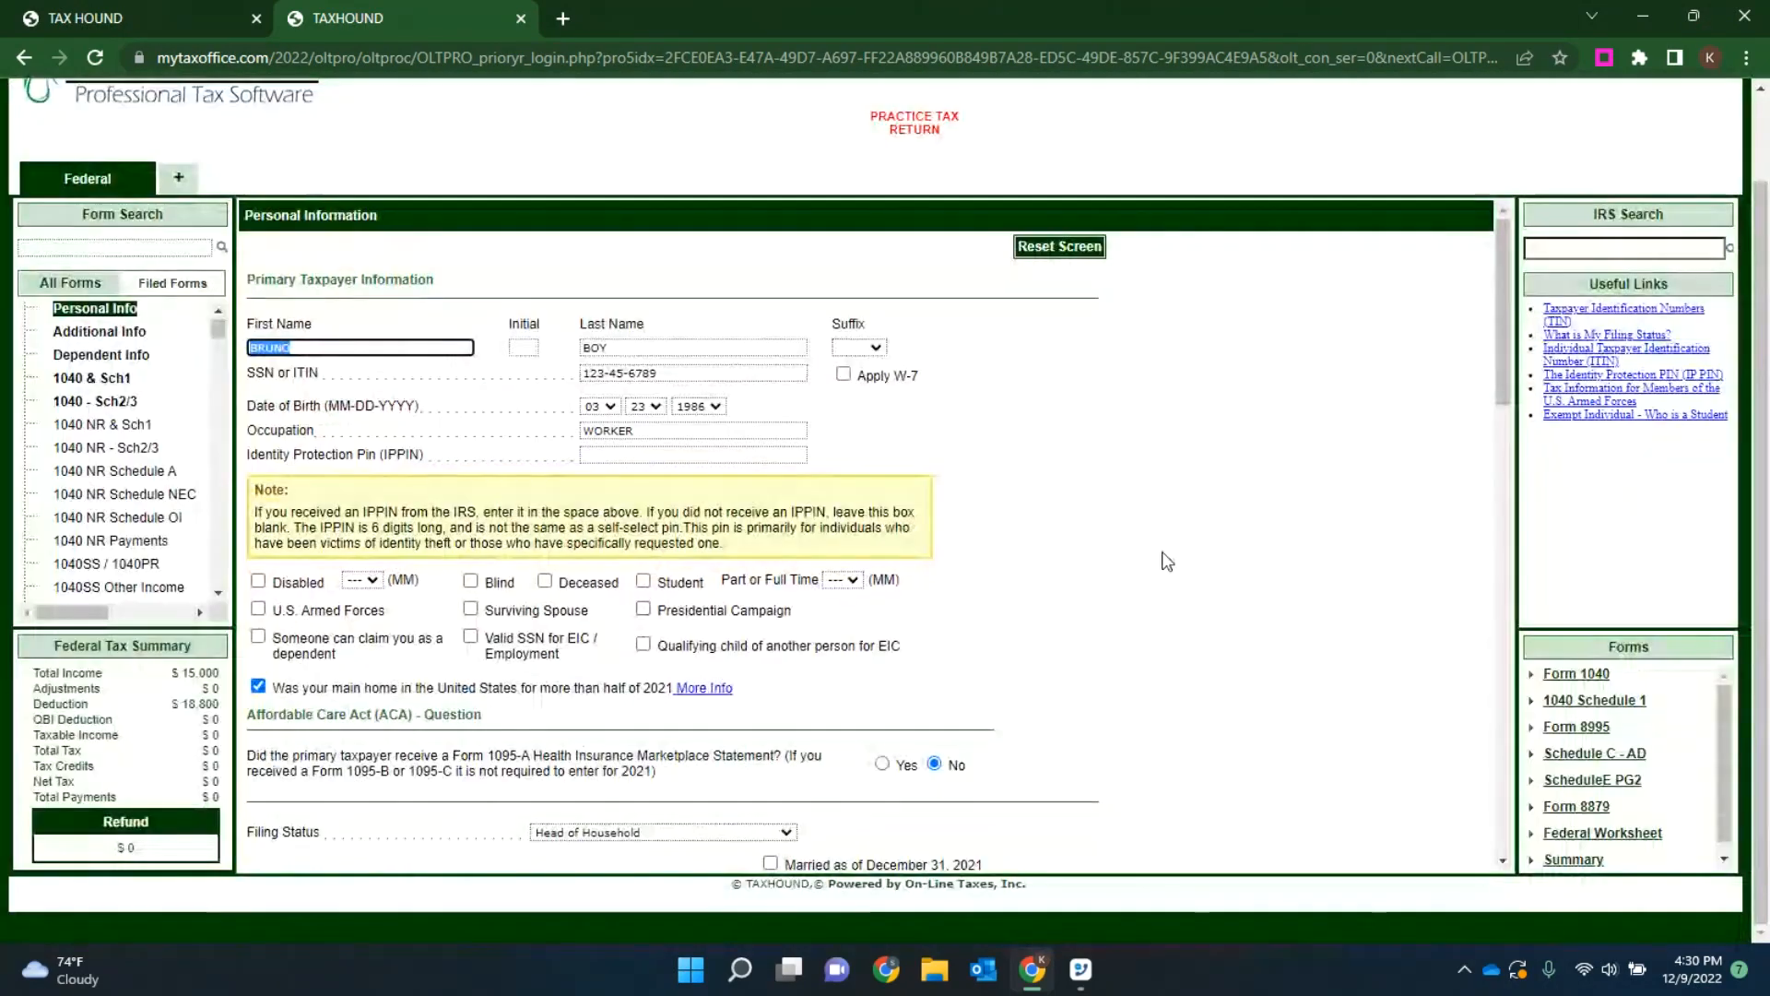
Step: List only the filed forms of the practice return and open its Schedule C business entry for editing
{"action": "left_click", "coordinate": [171, 290]}
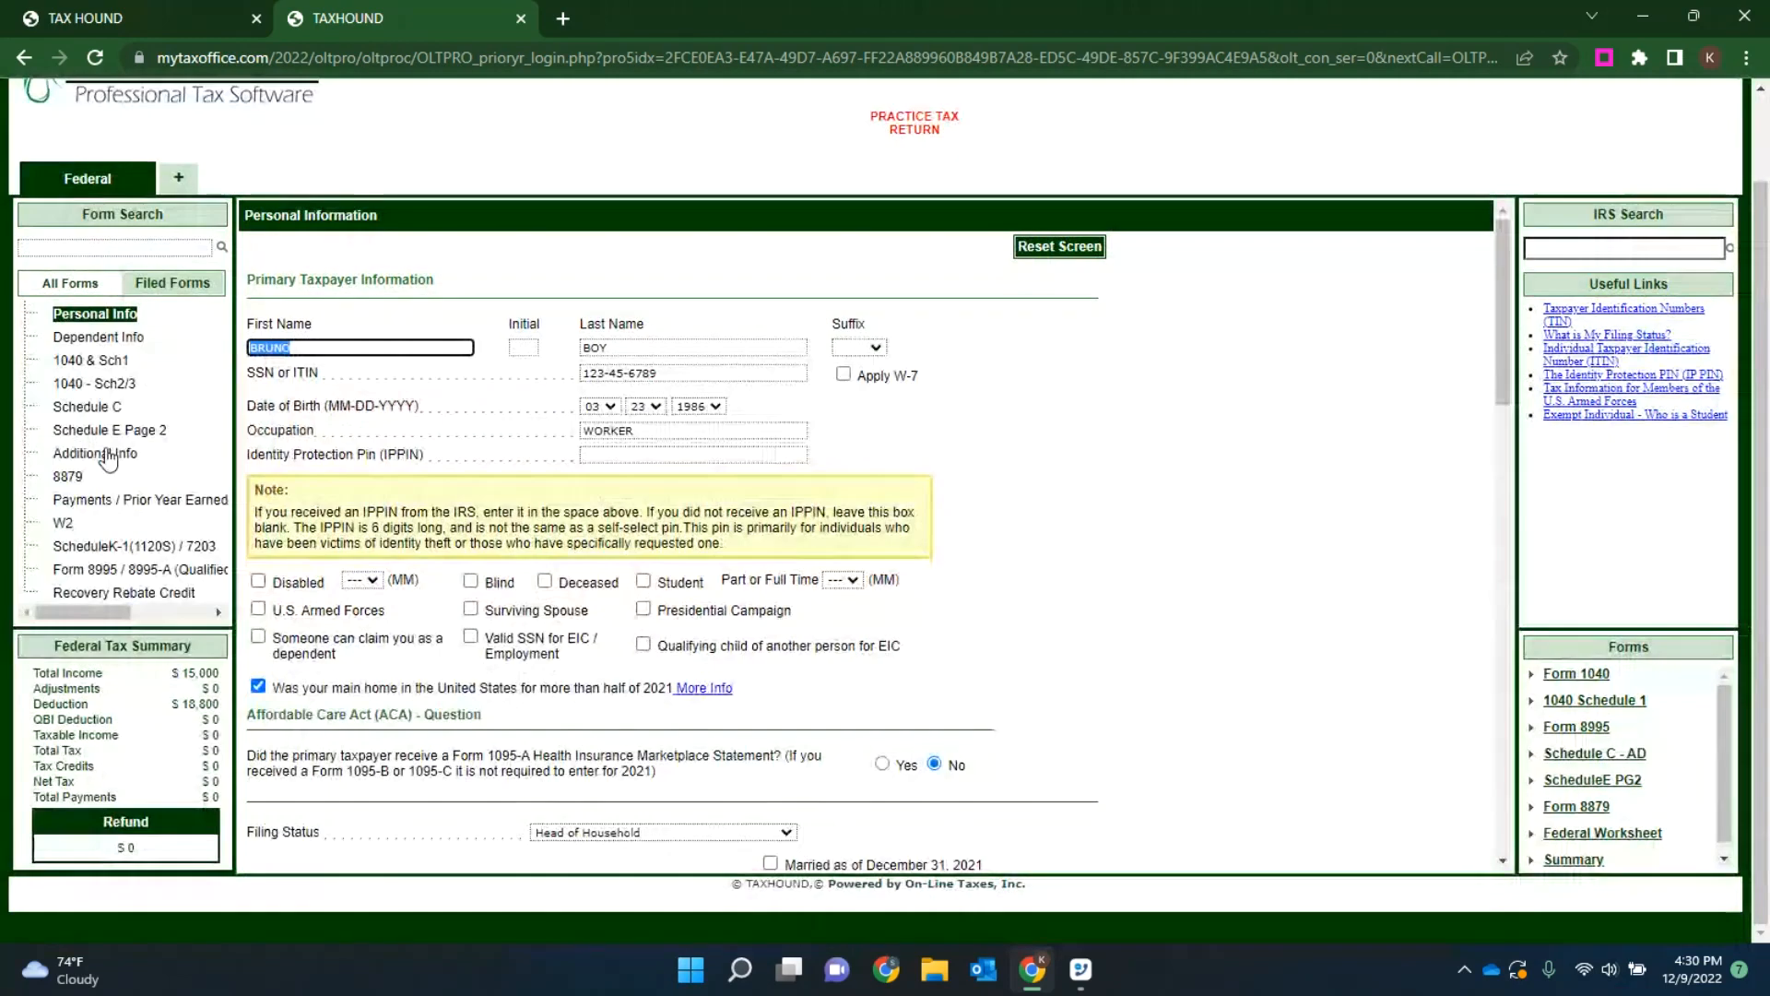
{"action": "left_click", "coordinate": [92, 408]}
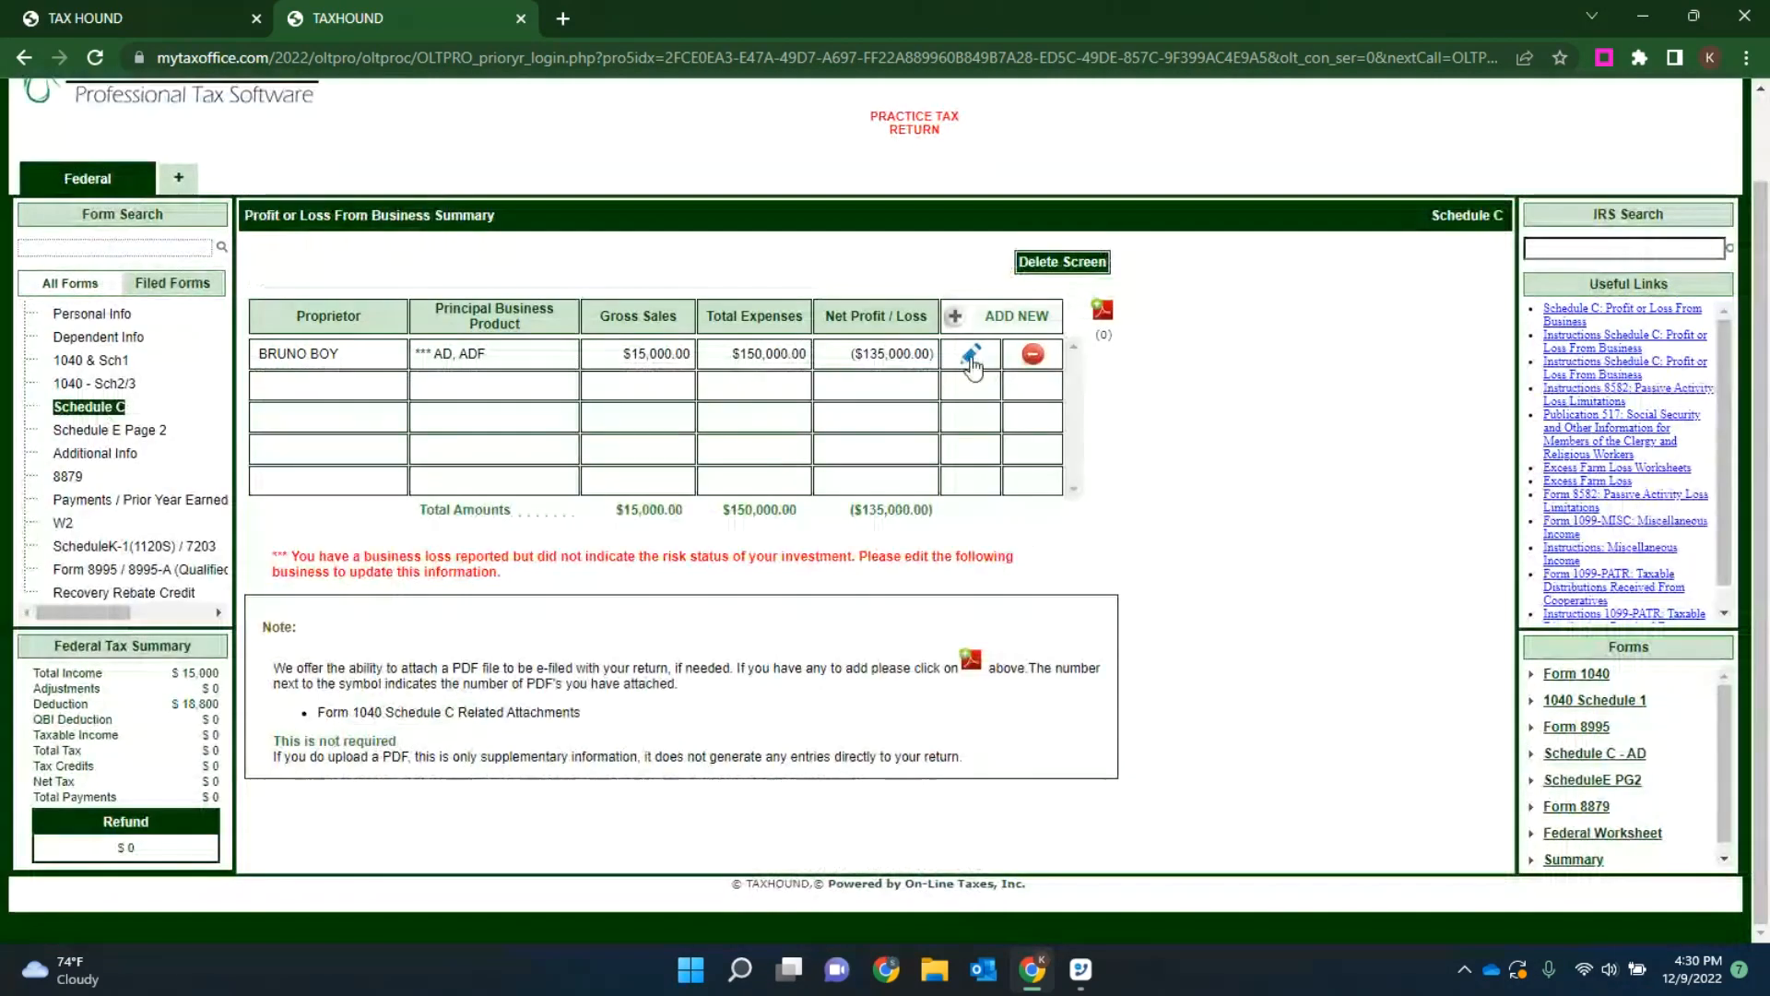
{"action": "left_click", "coordinate": [970, 356]}
Step: Set the Schedule C vehicle's gasoline, oil, repairs and insurance expense to 15000, saving both the vehicle record and the business entry
{"action": "scroll", "coordinate": [1007, 446], "scroll_direction": "down", "scroll_amount": 15}
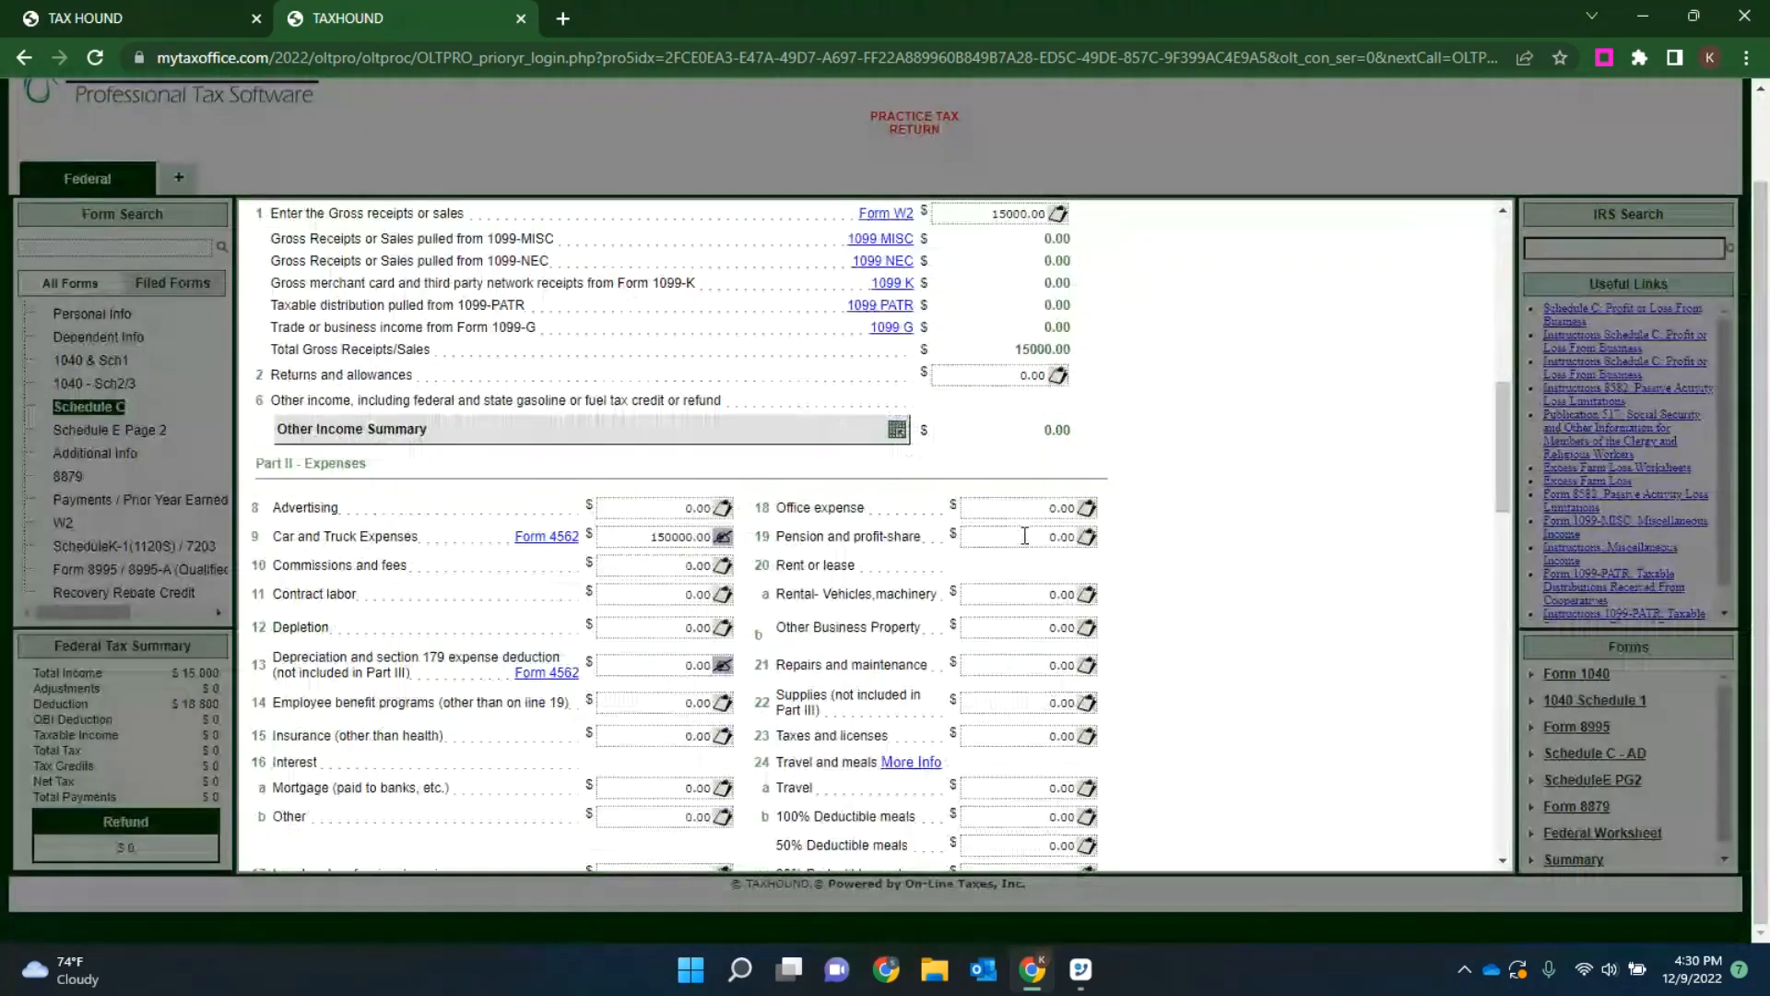
{"action": "left_click", "coordinate": [648, 262]}
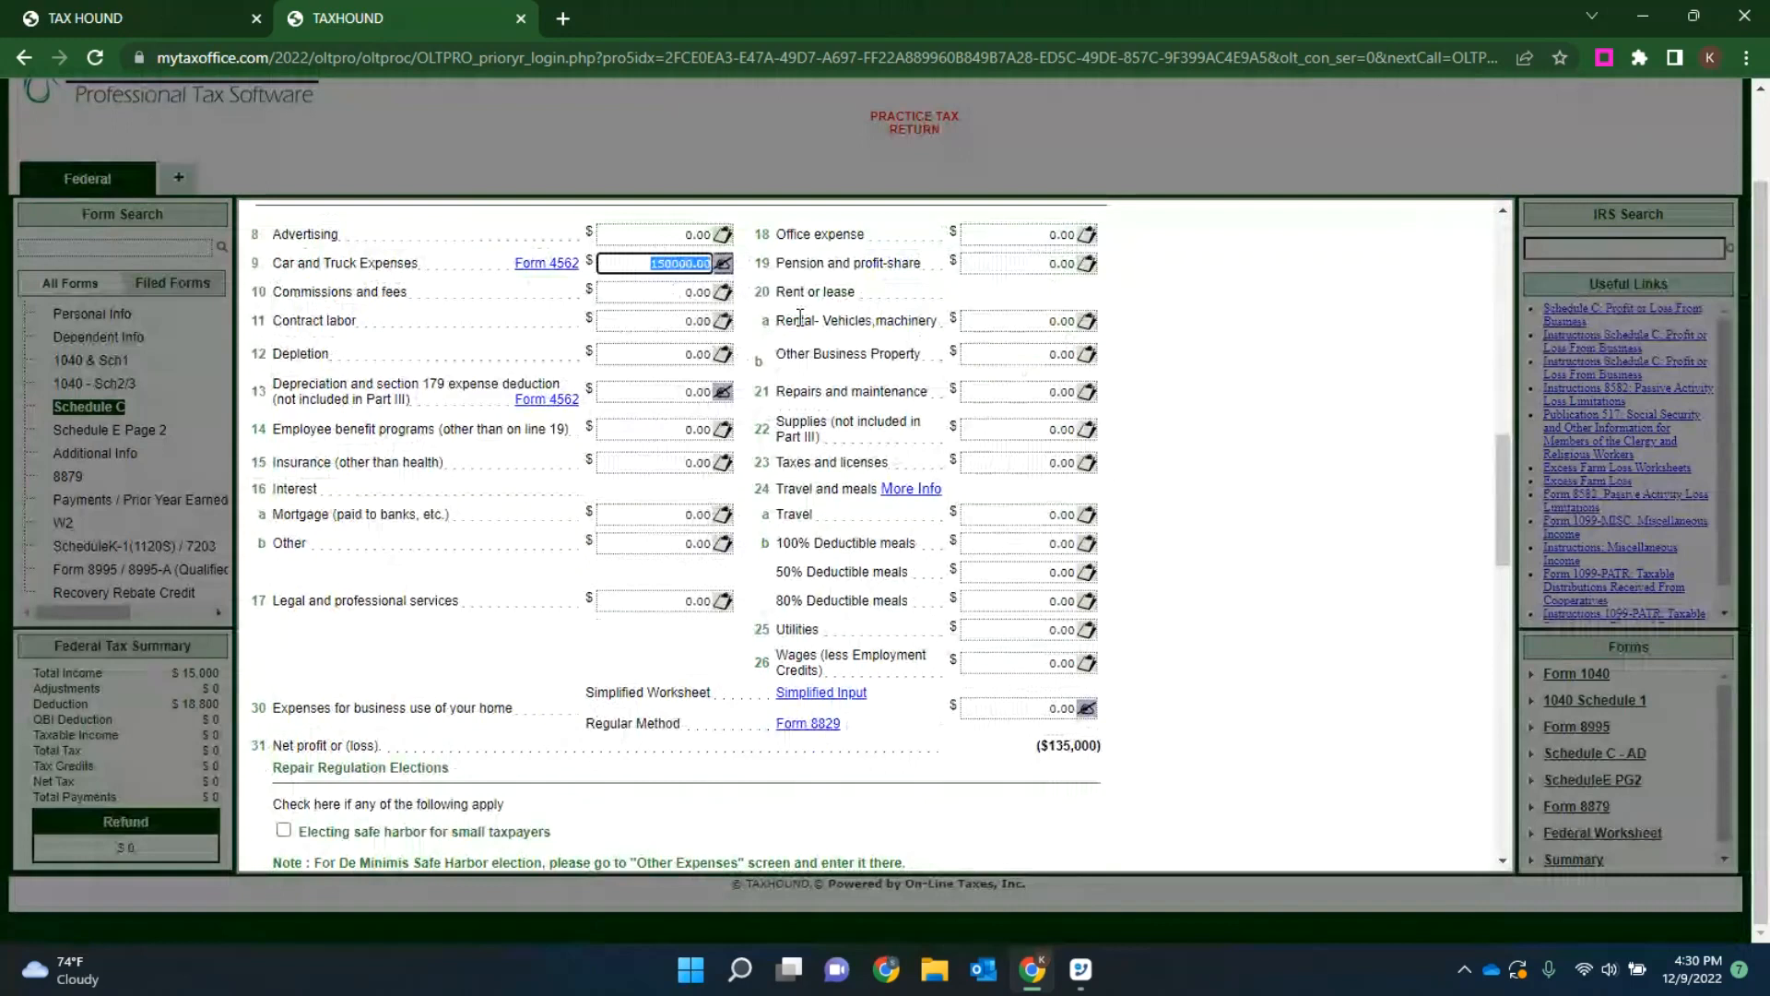
{"action": "scroll", "coordinate": [1014, 365], "scroll_direction": "down", "scroll_amount": 15}
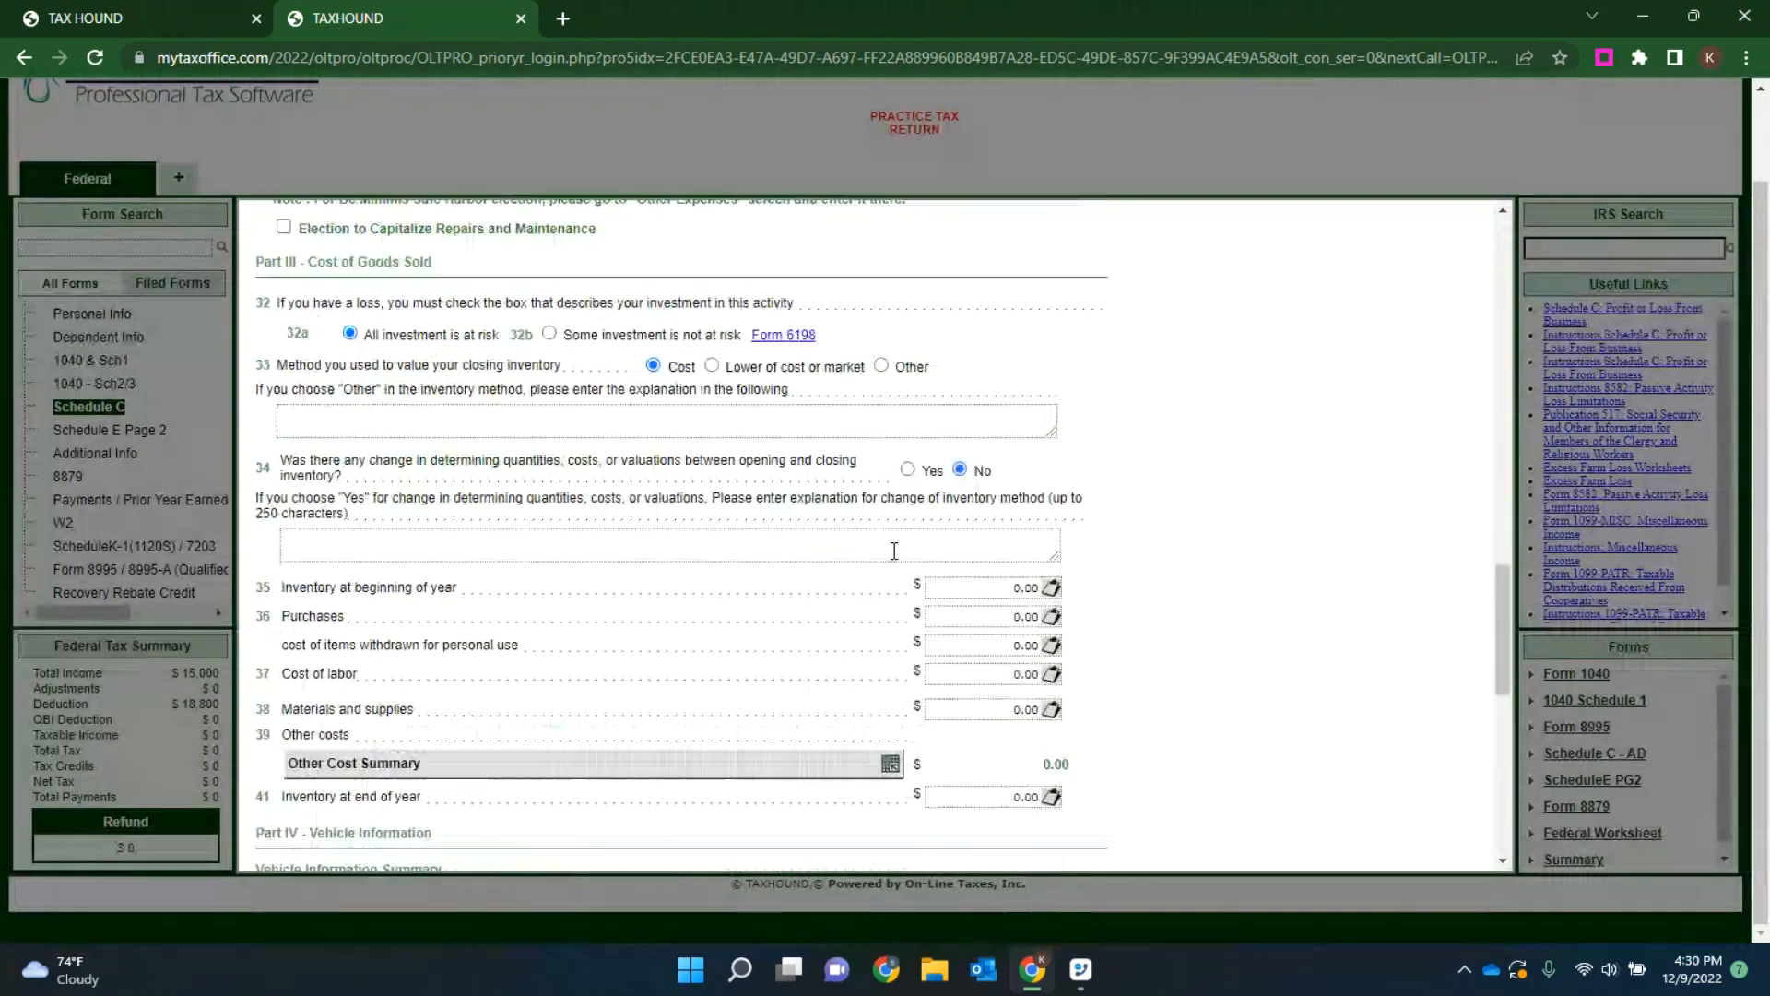
{"action": "left_click", "coordinate": [1004, 276]}
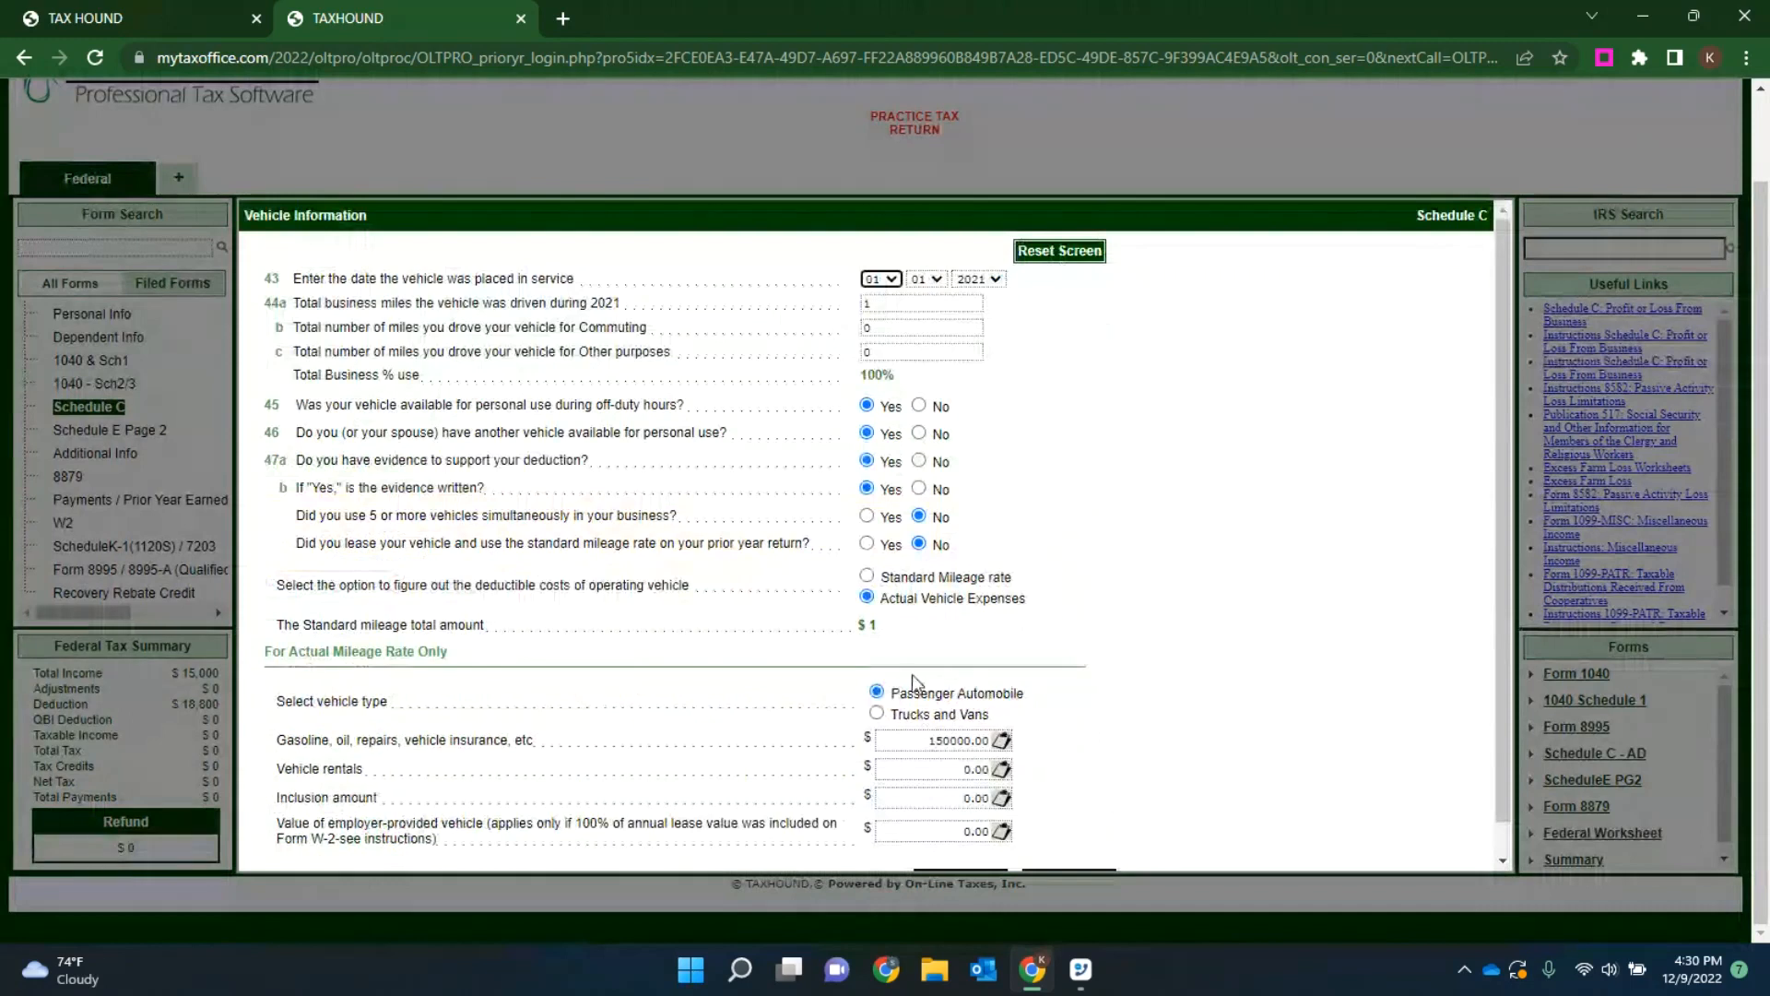
{"action": "left_click", "coordinate": [935, 740]}
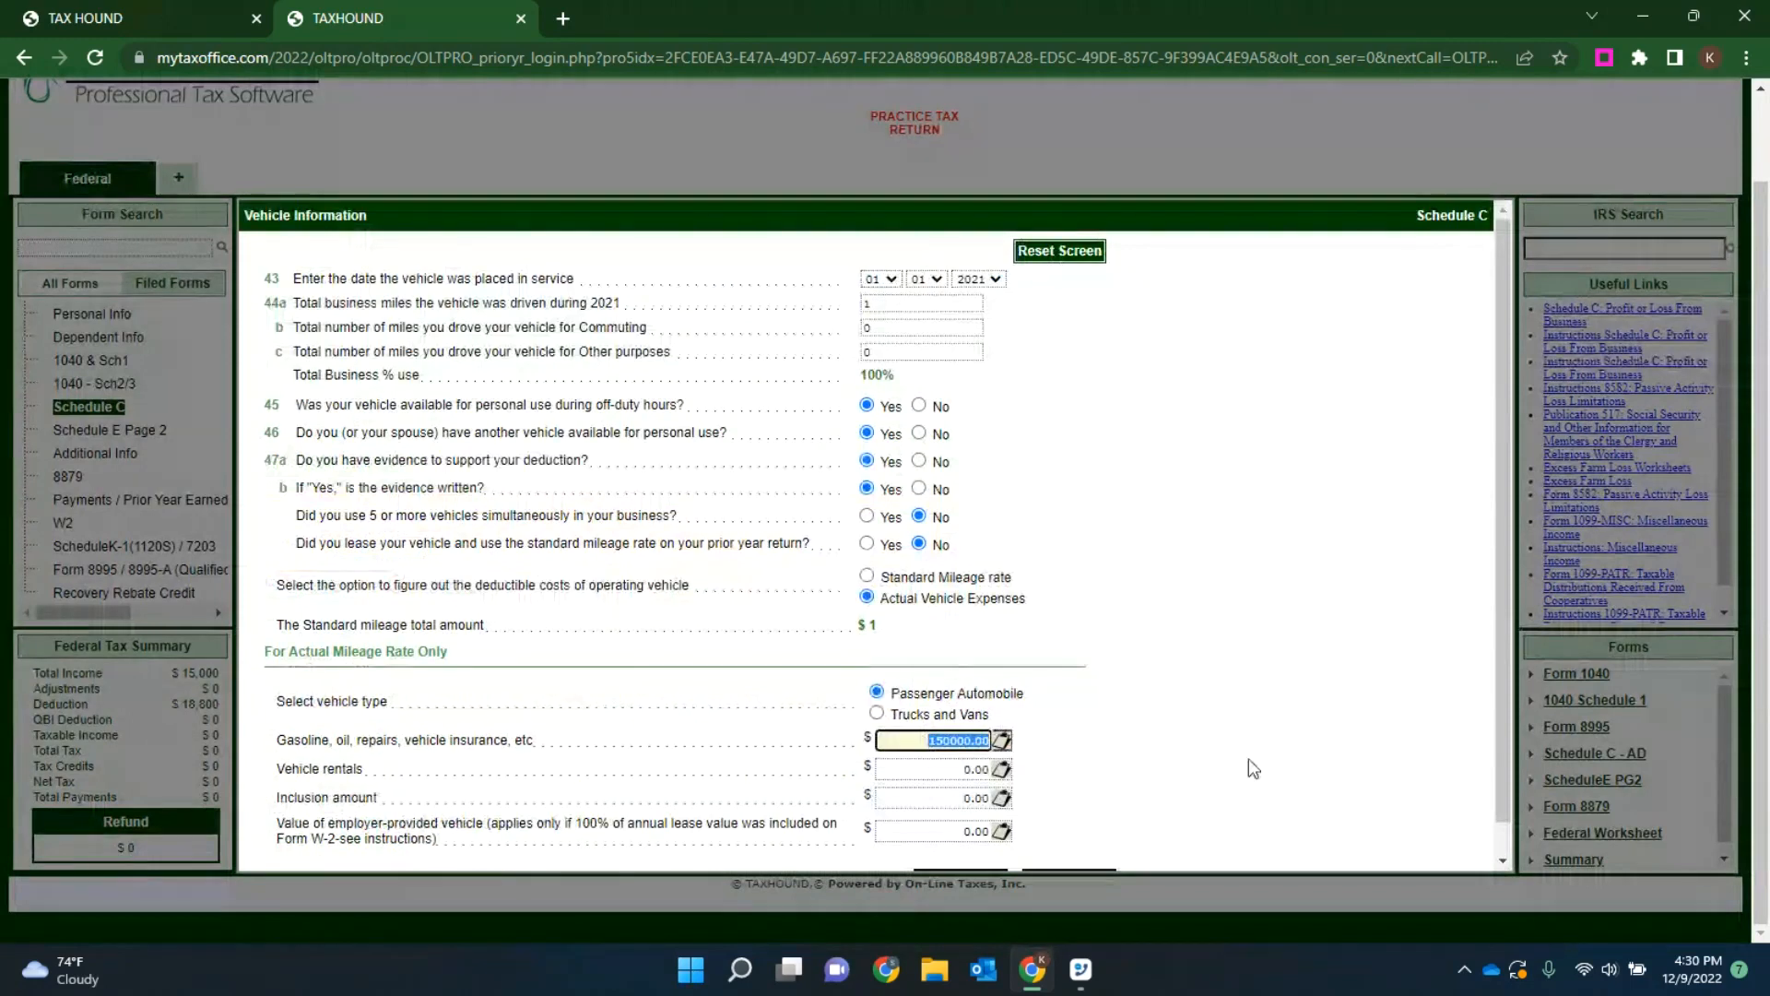
{"action": "type", "text": "1500"}
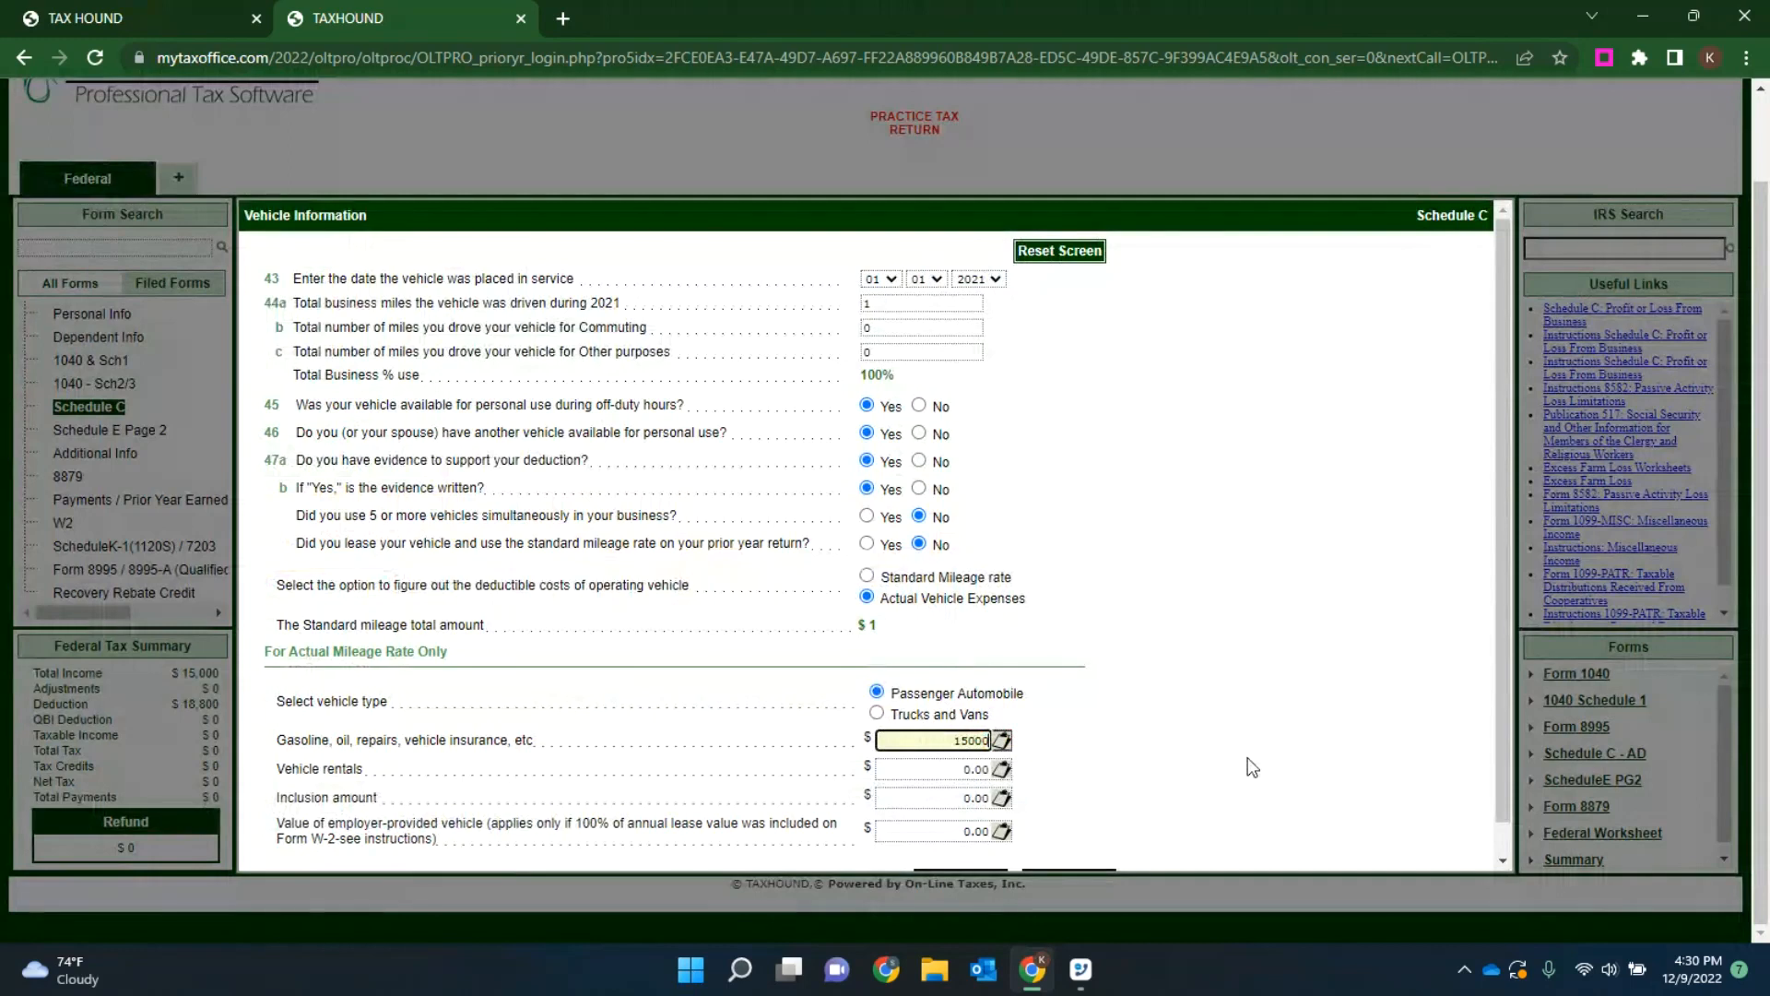
{"action": "left_click", "coordinate": [1202, 655]}
{"action": "scroll", "coordinate": [1199, 644], "scroll_direction": "down", "scroll_amount": 1}
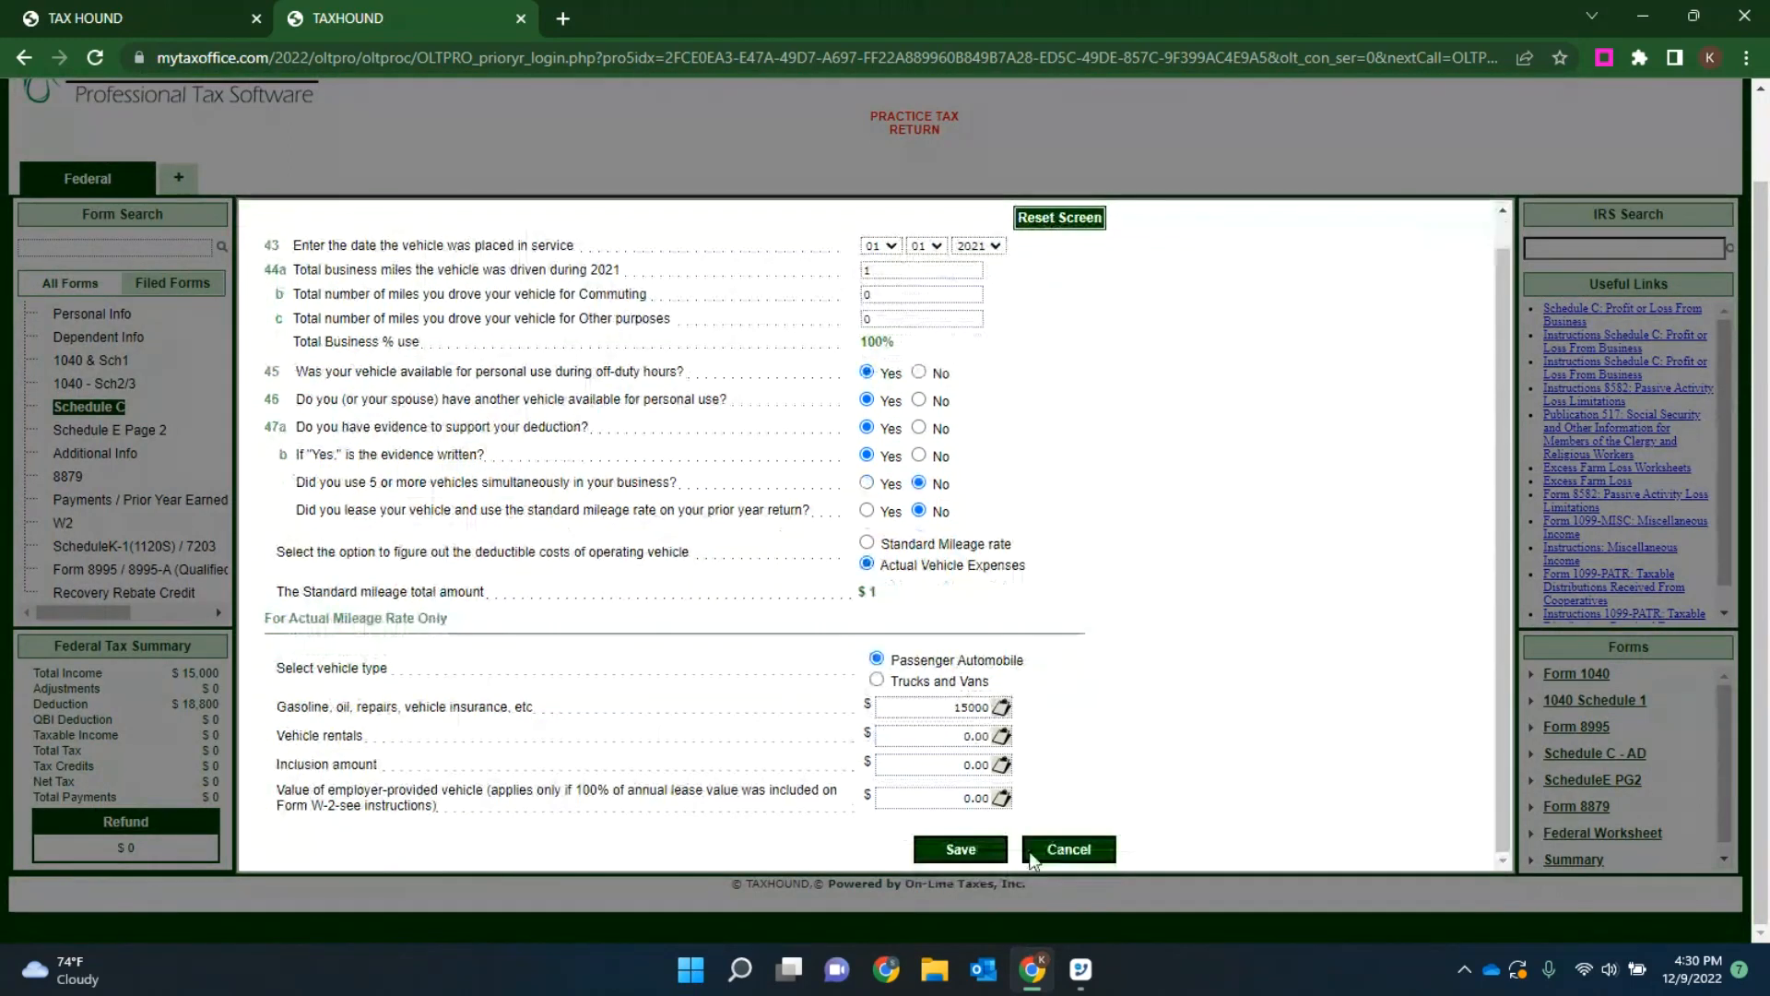
{"action": "left_click", "coordinate": [944, 850]}
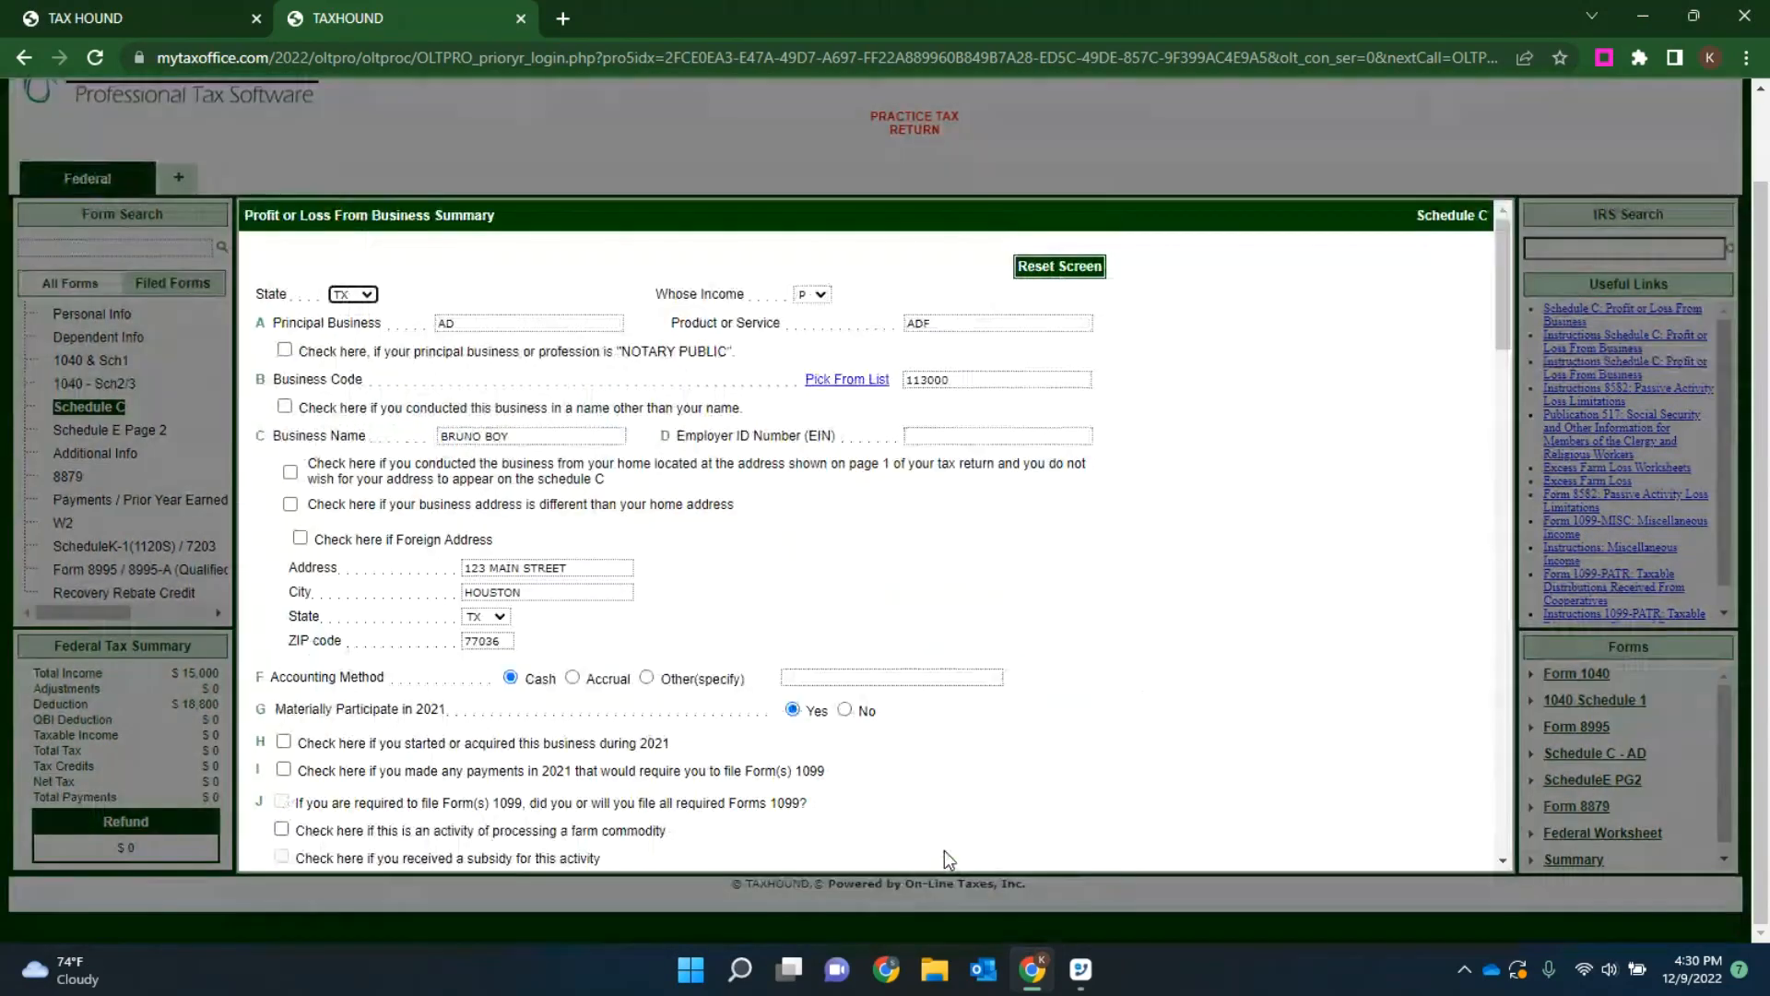
{"action": "scroll", "coordinate": [1162, 744], "scroll_direction": "down", "scroll_amount": 20}
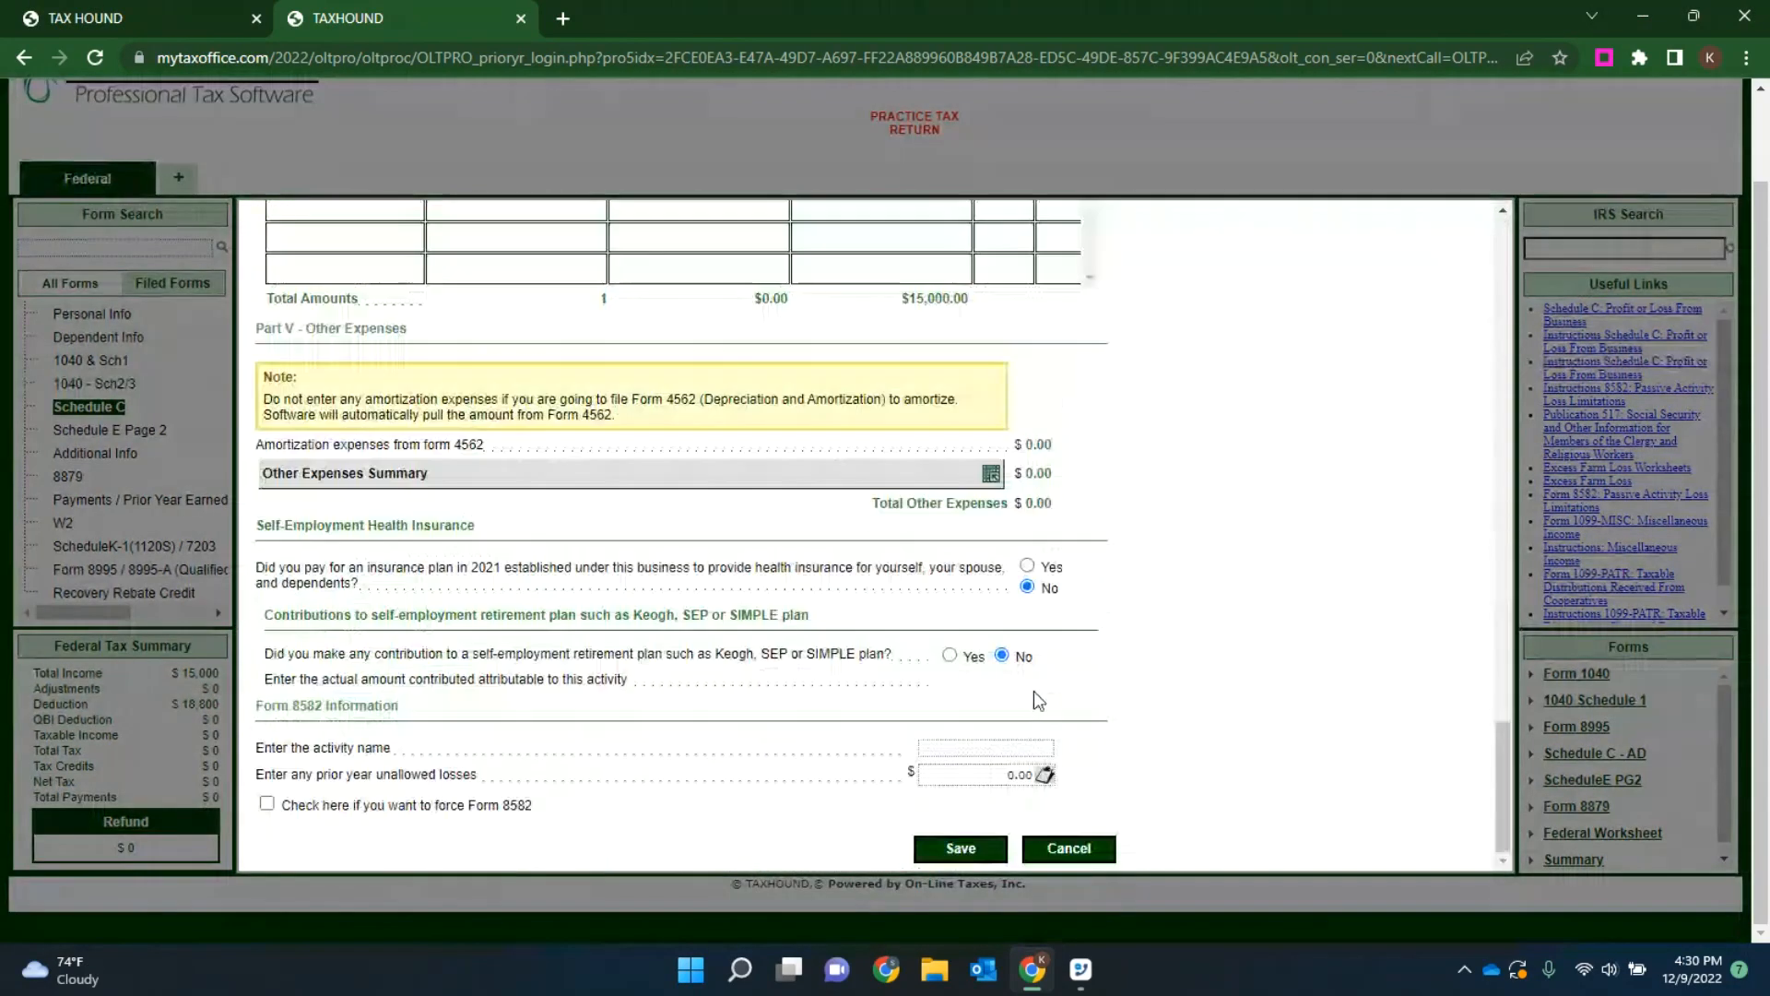
{"action": "left_click", "coordinate": [959, 848]}
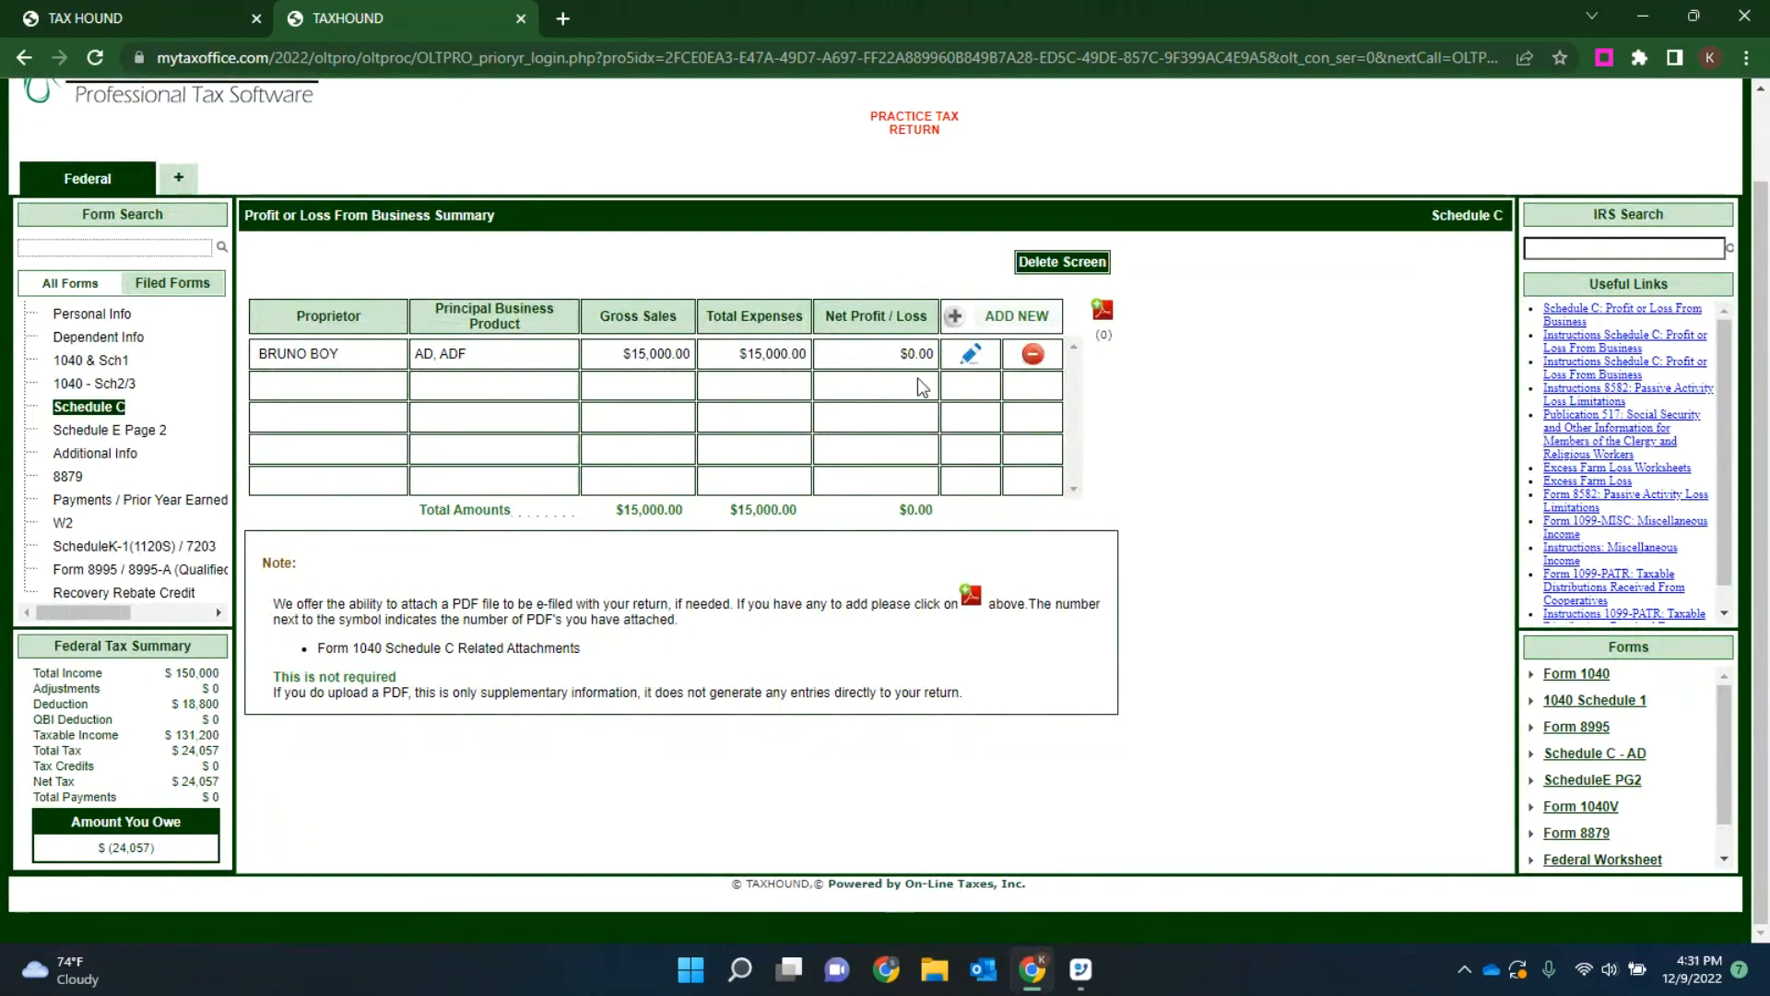
Step: Close the practice return and dismiss the notes on the client's manage returns page
{"action": "scroll", "coordinate": [636, 544], "scroll_direction": "up", "scroll_amount": 1}
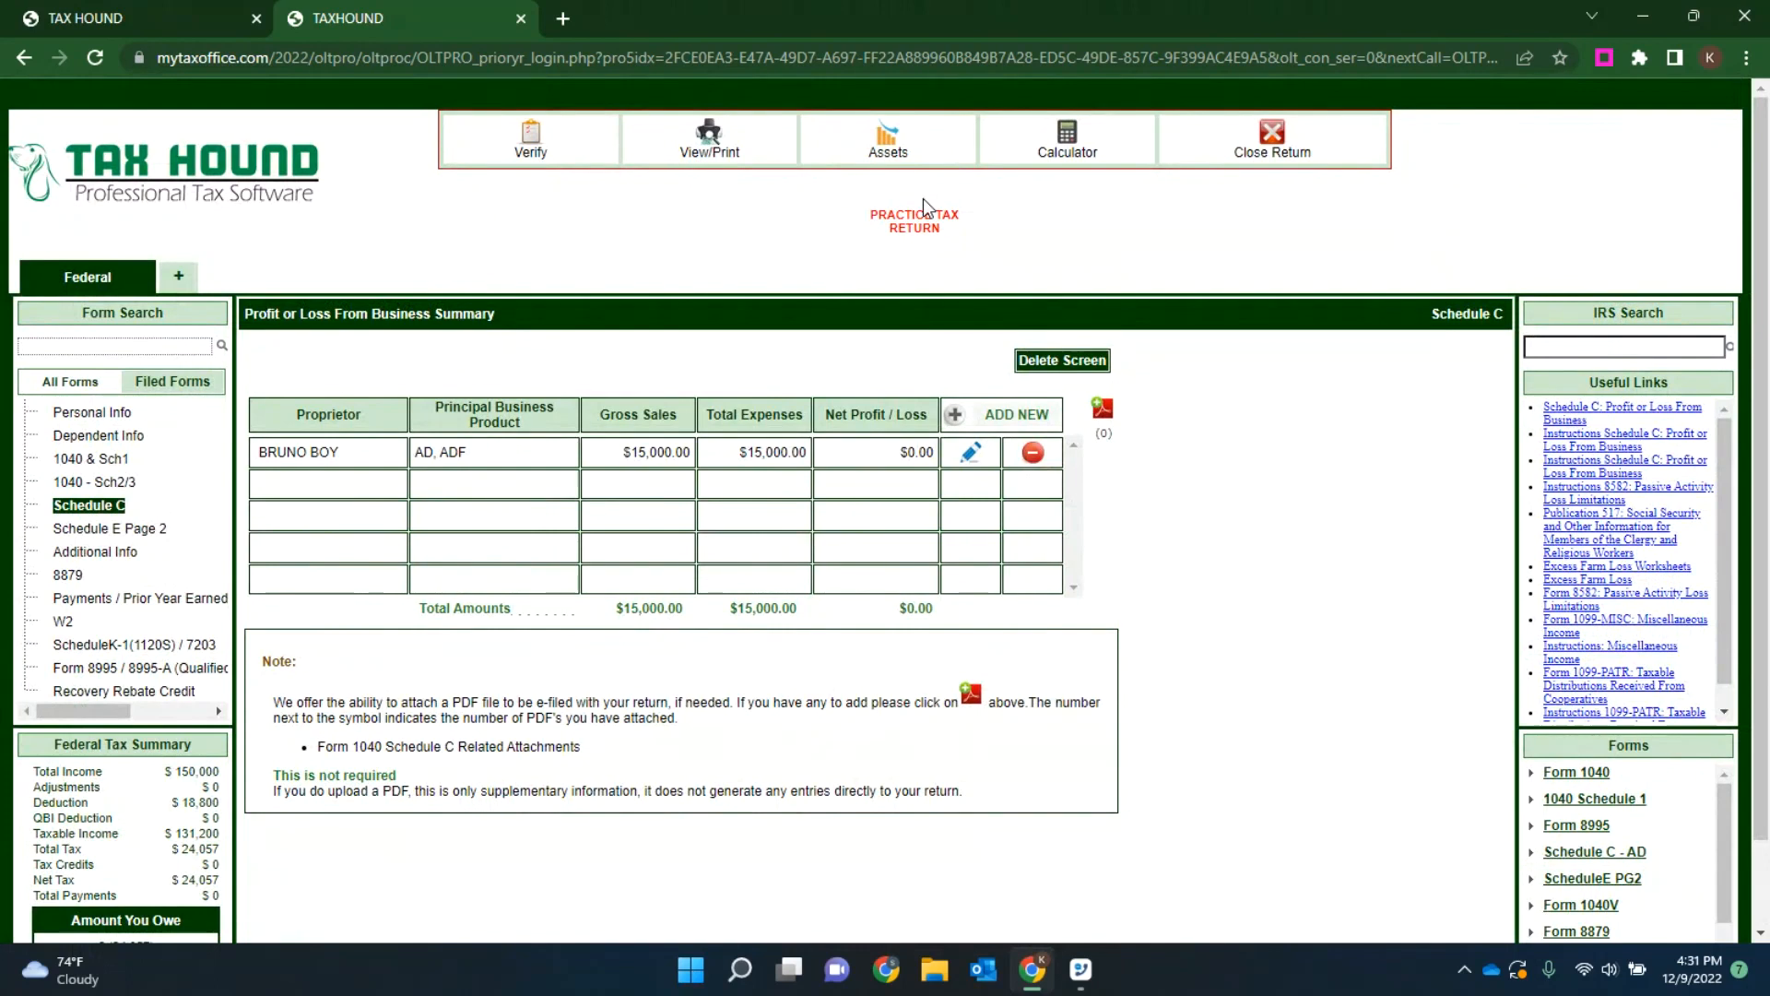
{"action": "left_click", "coordinate": [1272, 140]}
{"action": "left_click", "coordinate": [808, 574]}
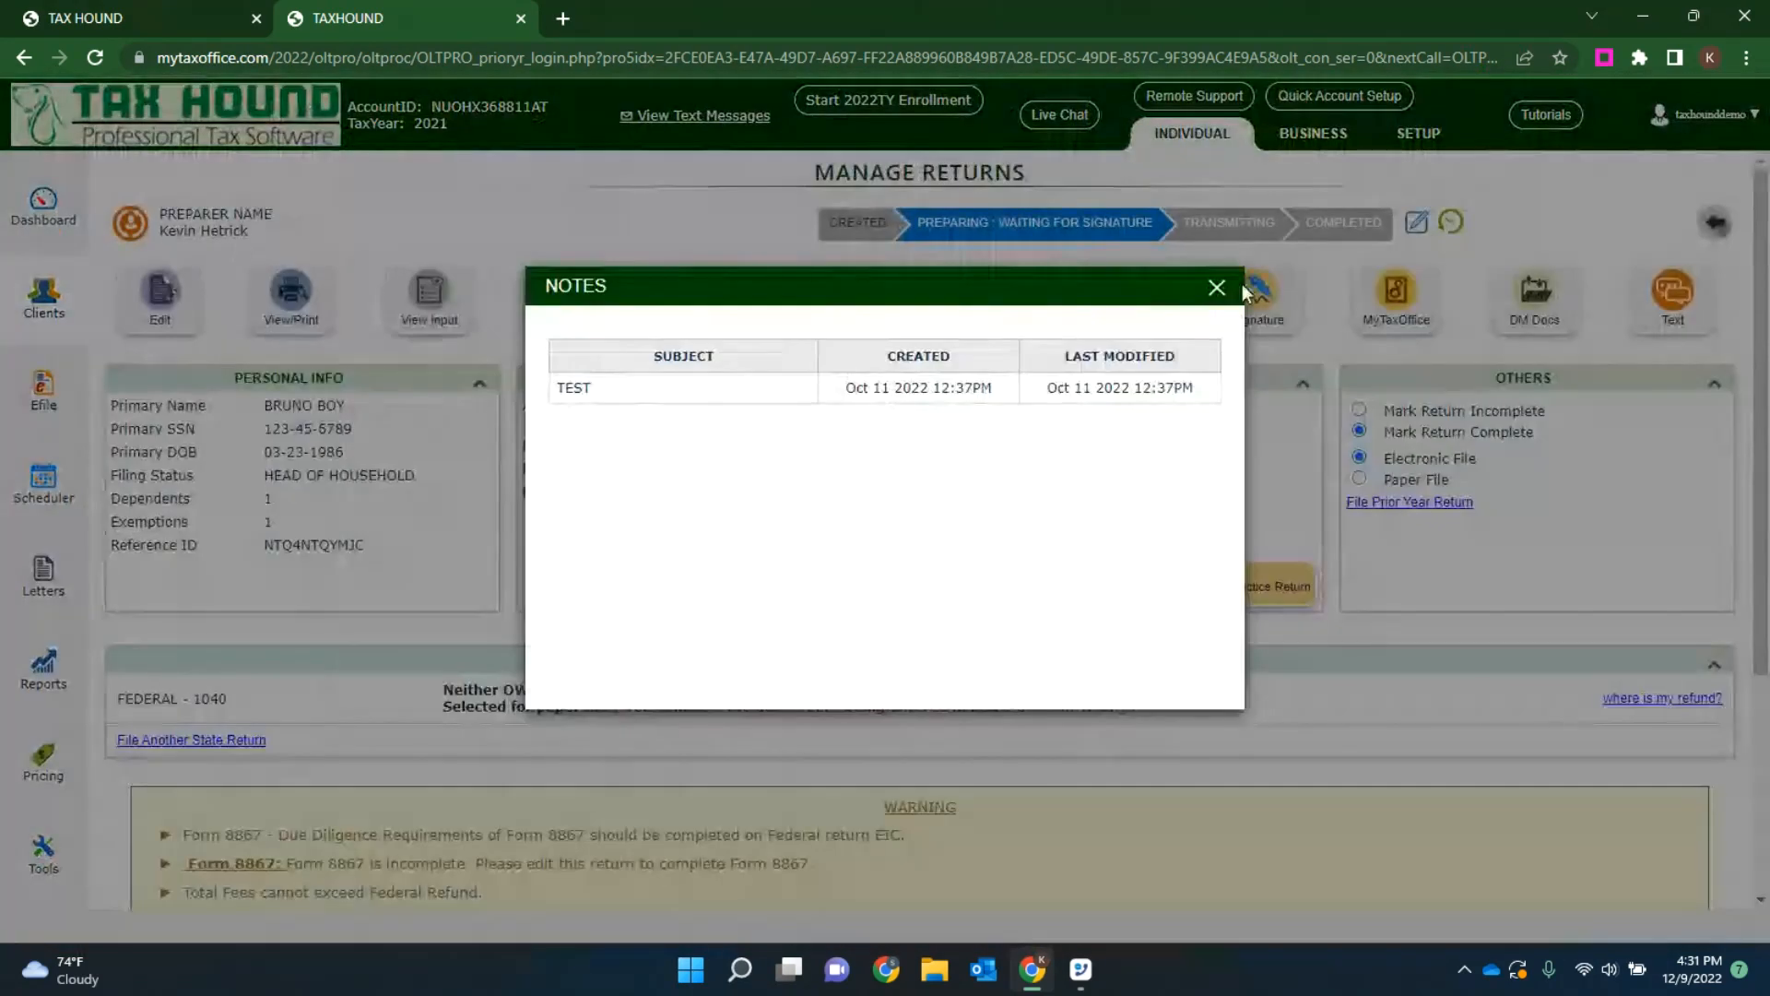
{"action": "left_click", "coordinate": [1217, 287]}
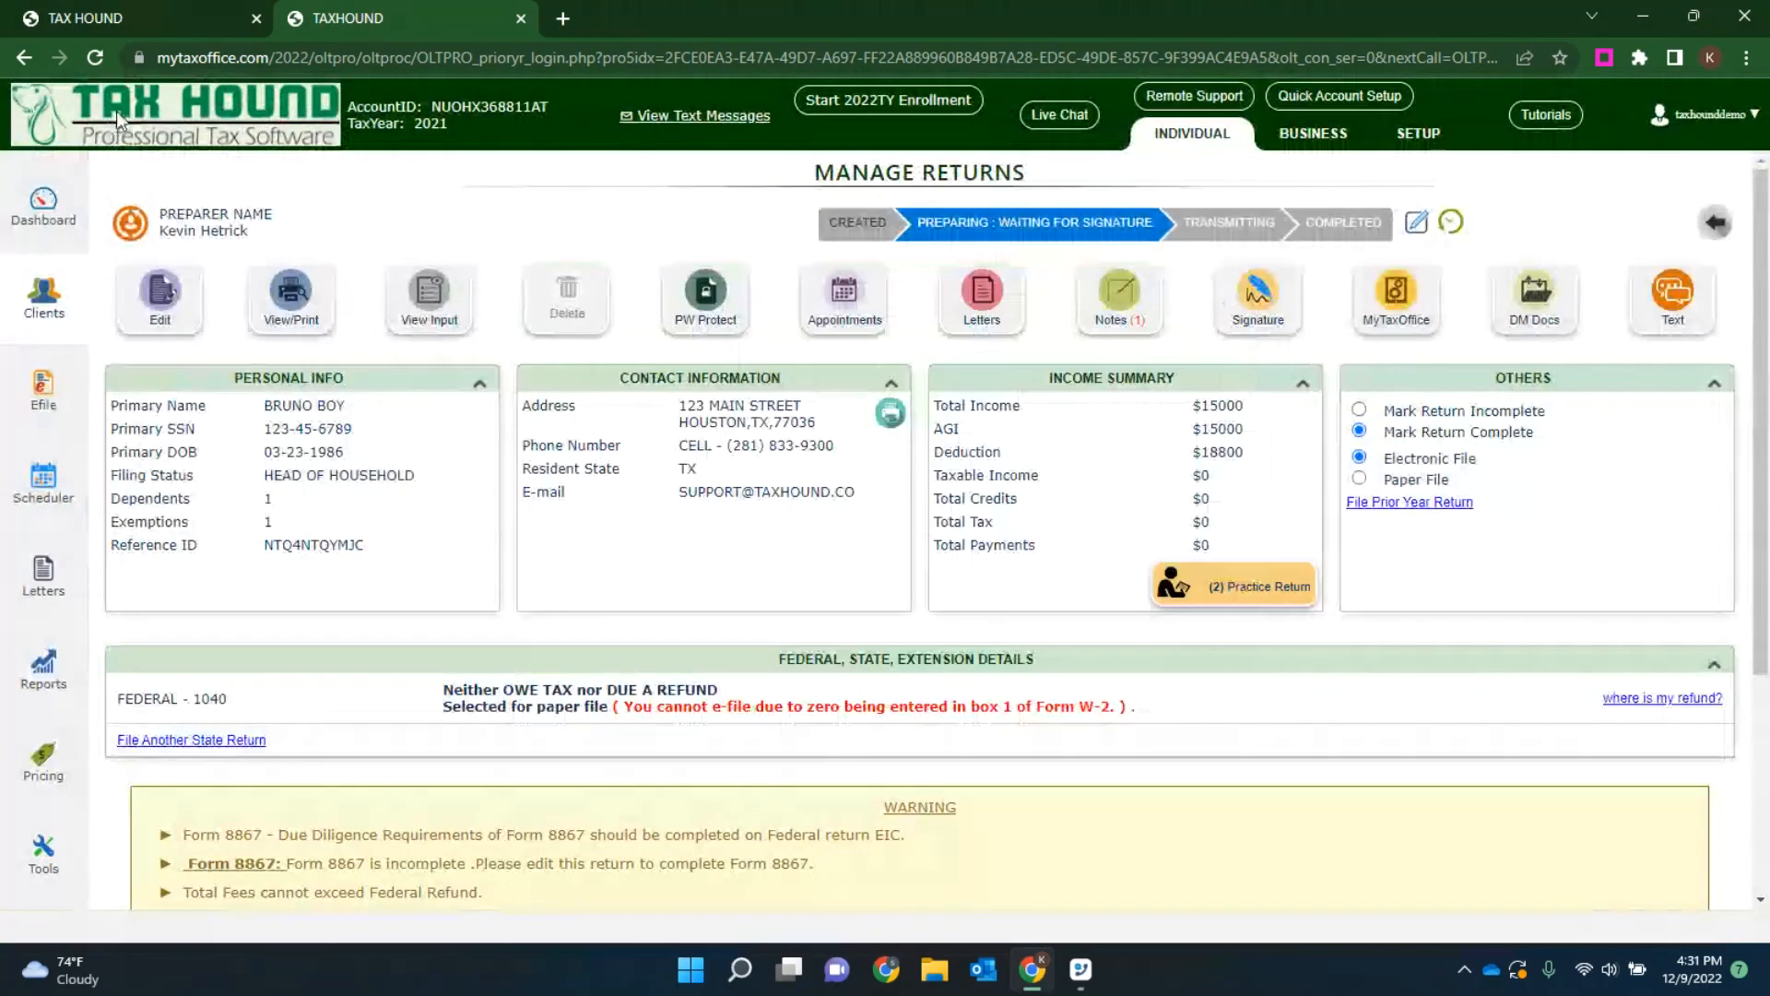
Step: View the client's MyTaxOffice app return page, go back to the return, then reopen the client list
{"action": "left_click", "coordinate": [1398, 307]}
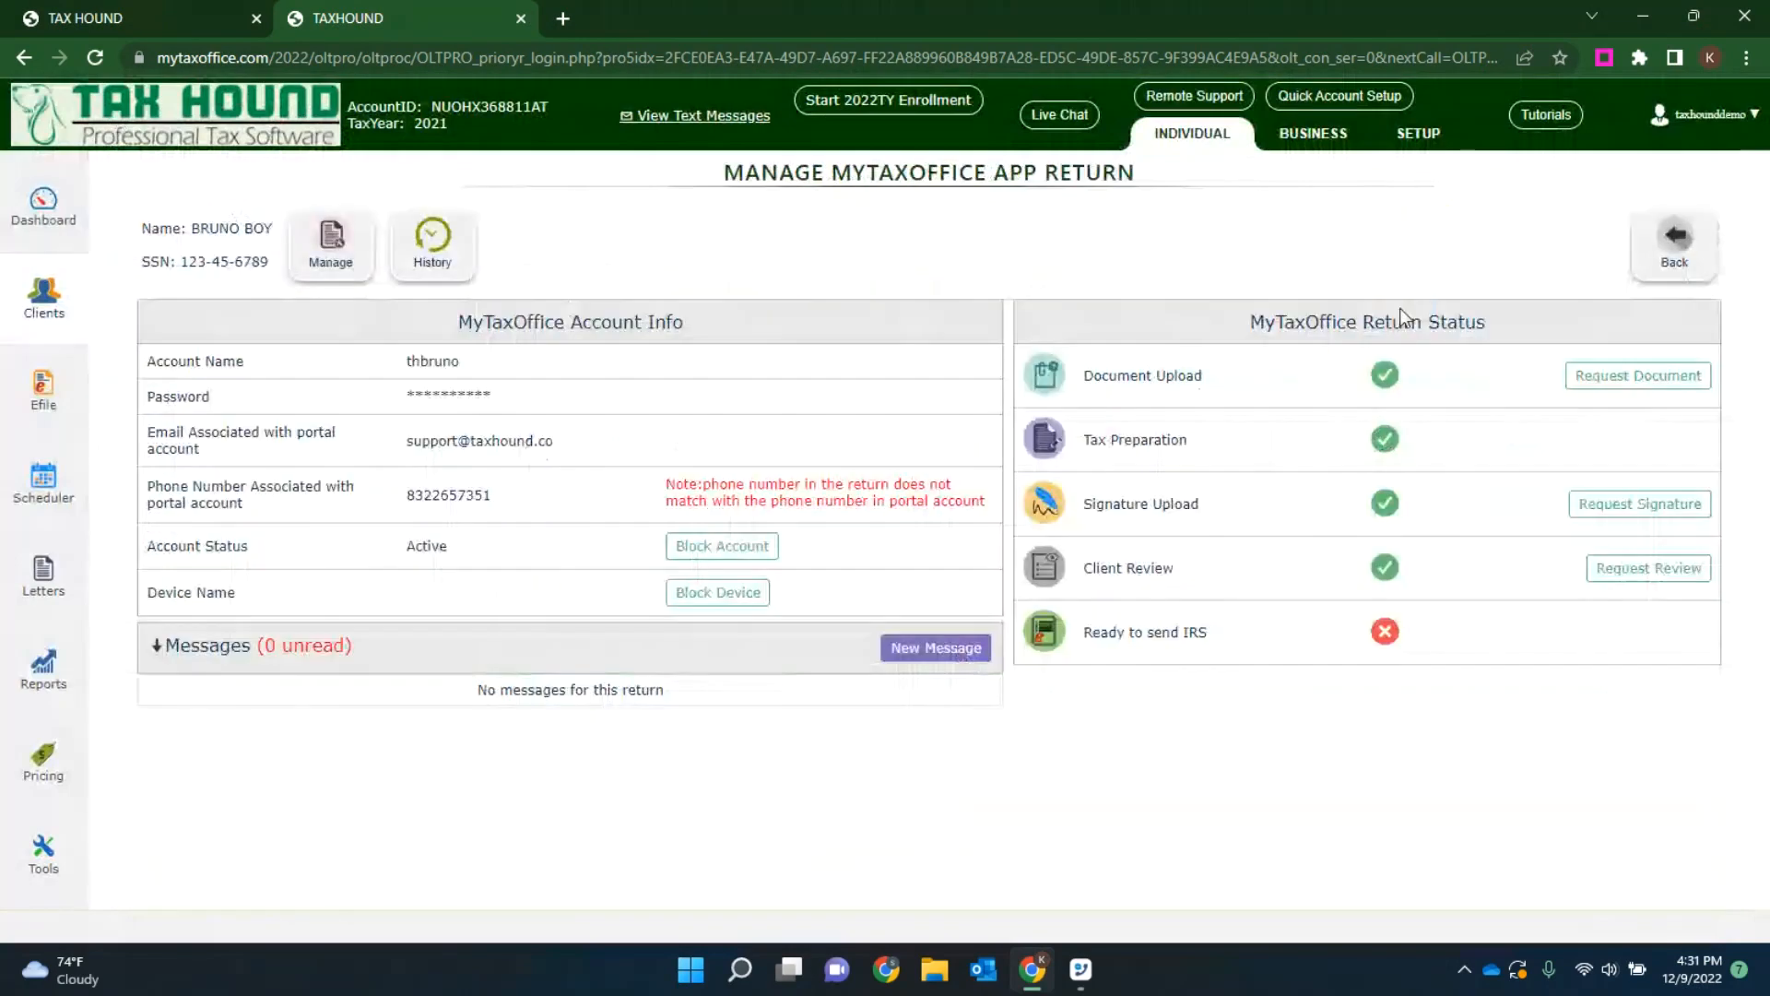
{"action": "left_click", "coordinate": [1665, 251]}
{"action": "left_click", "coordinate": [1256, 319]}
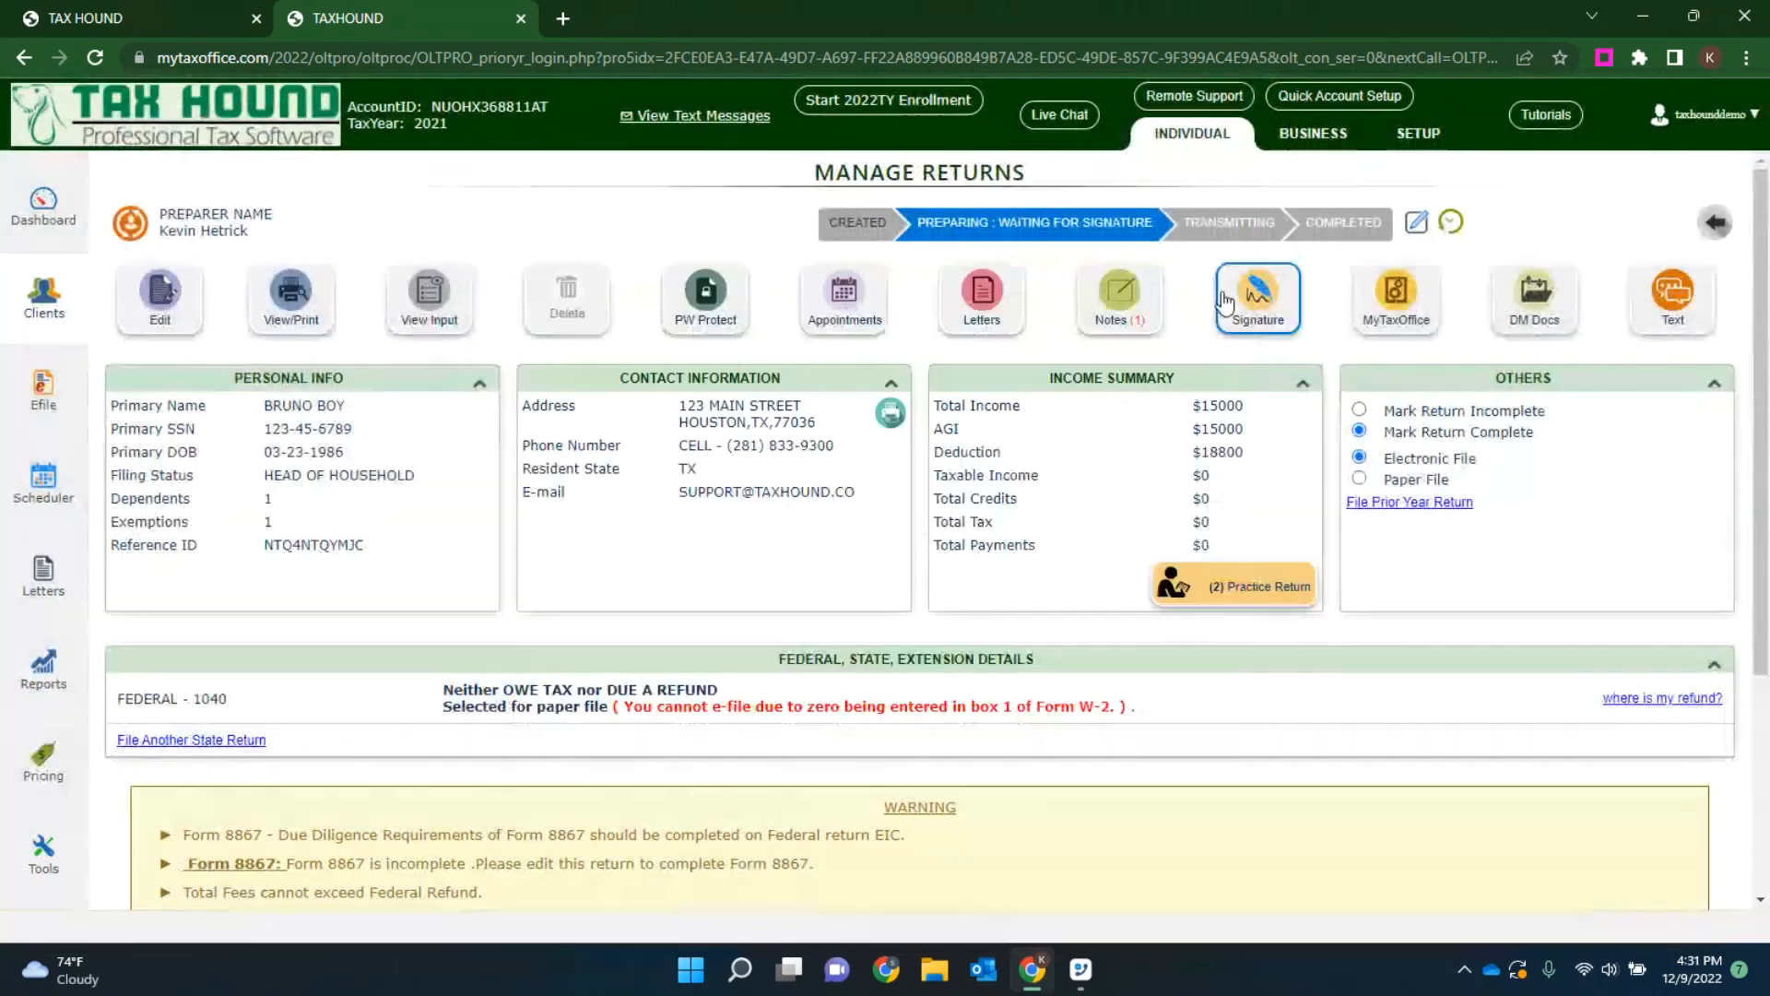
{"action": "left_click", "coordinate": [43, 297]}
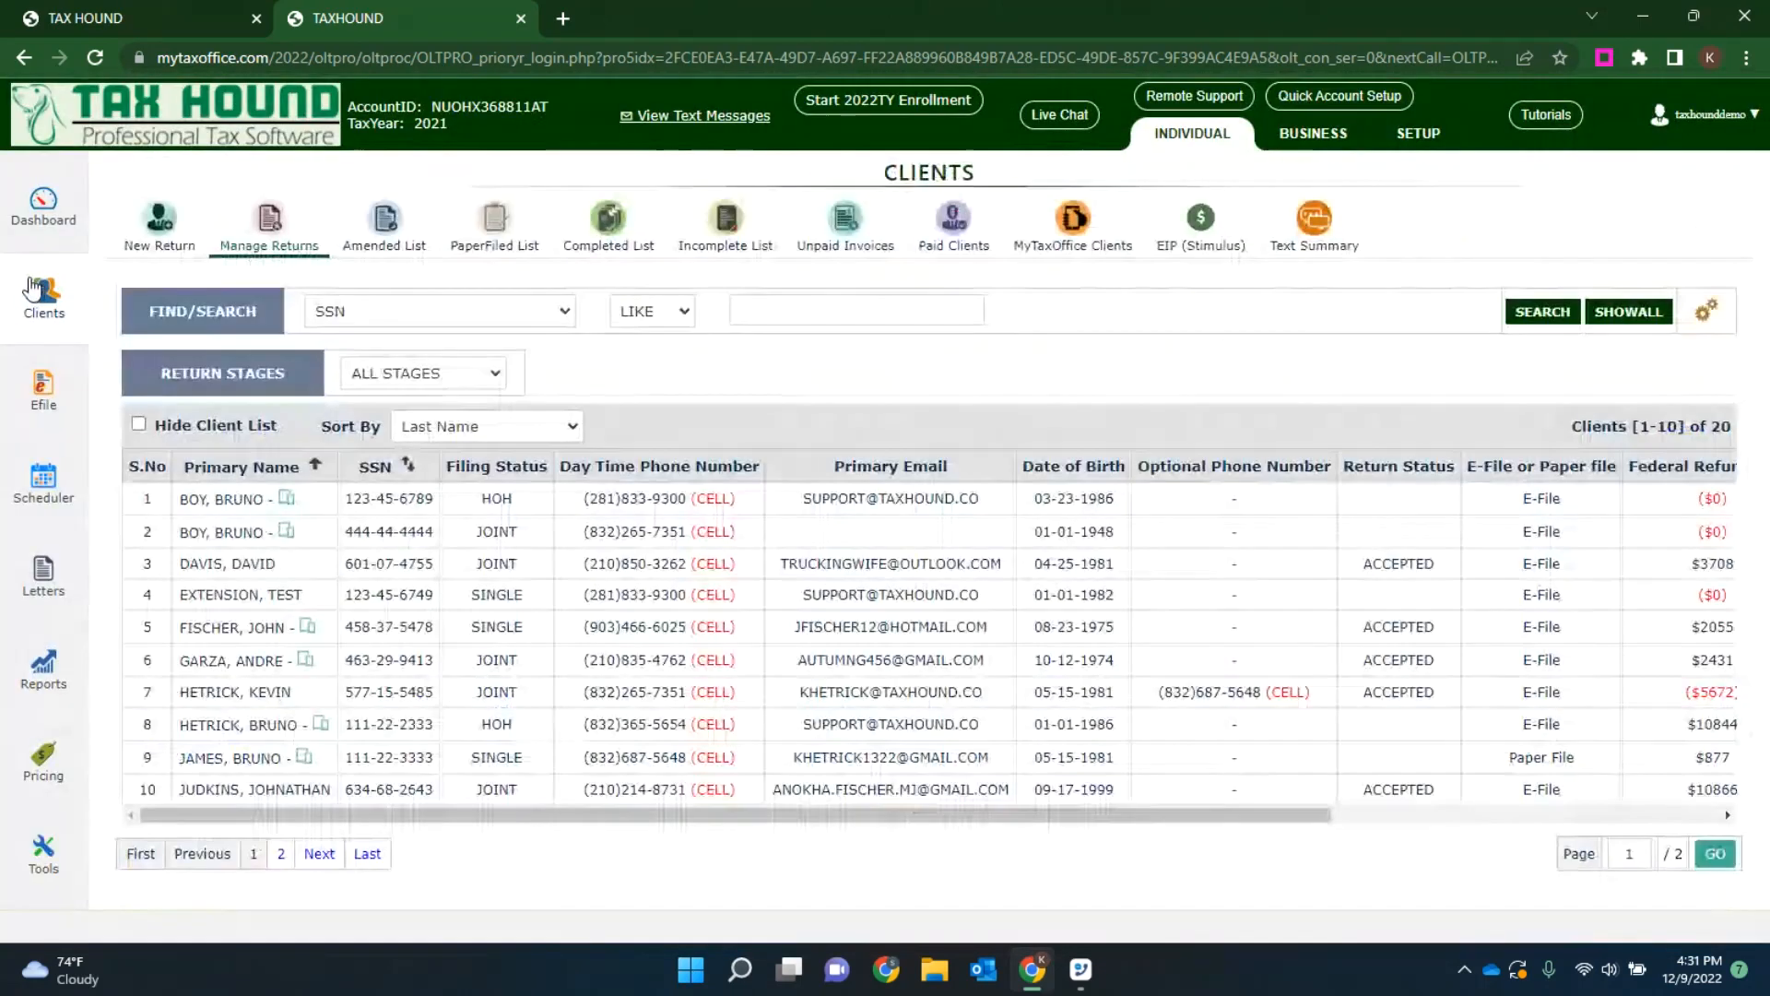
Step: Open the fifth client's return, view its MyTaxOffice app return page, and go back to the client list
{"action": "left_click", "coordinate": [123, 17]}
{"action": "left_click", "coordinate": [419, 16]}
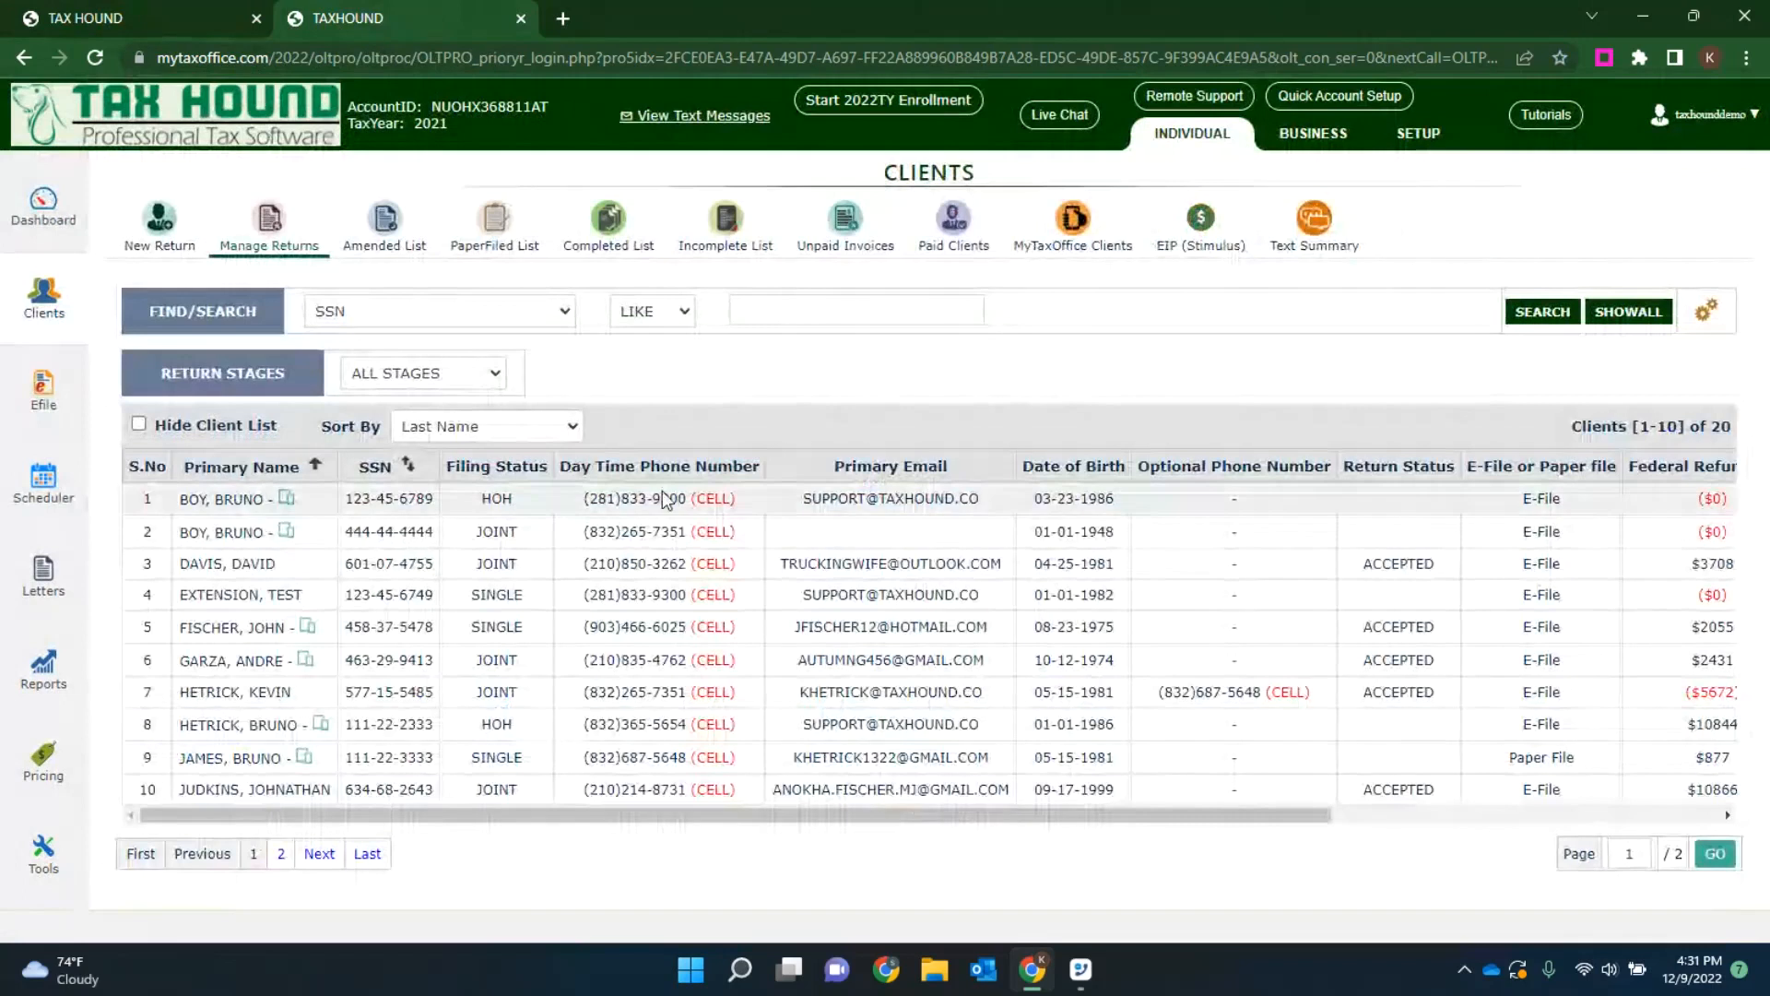
{"action": "left_click", "coordinate": [242, 630]}
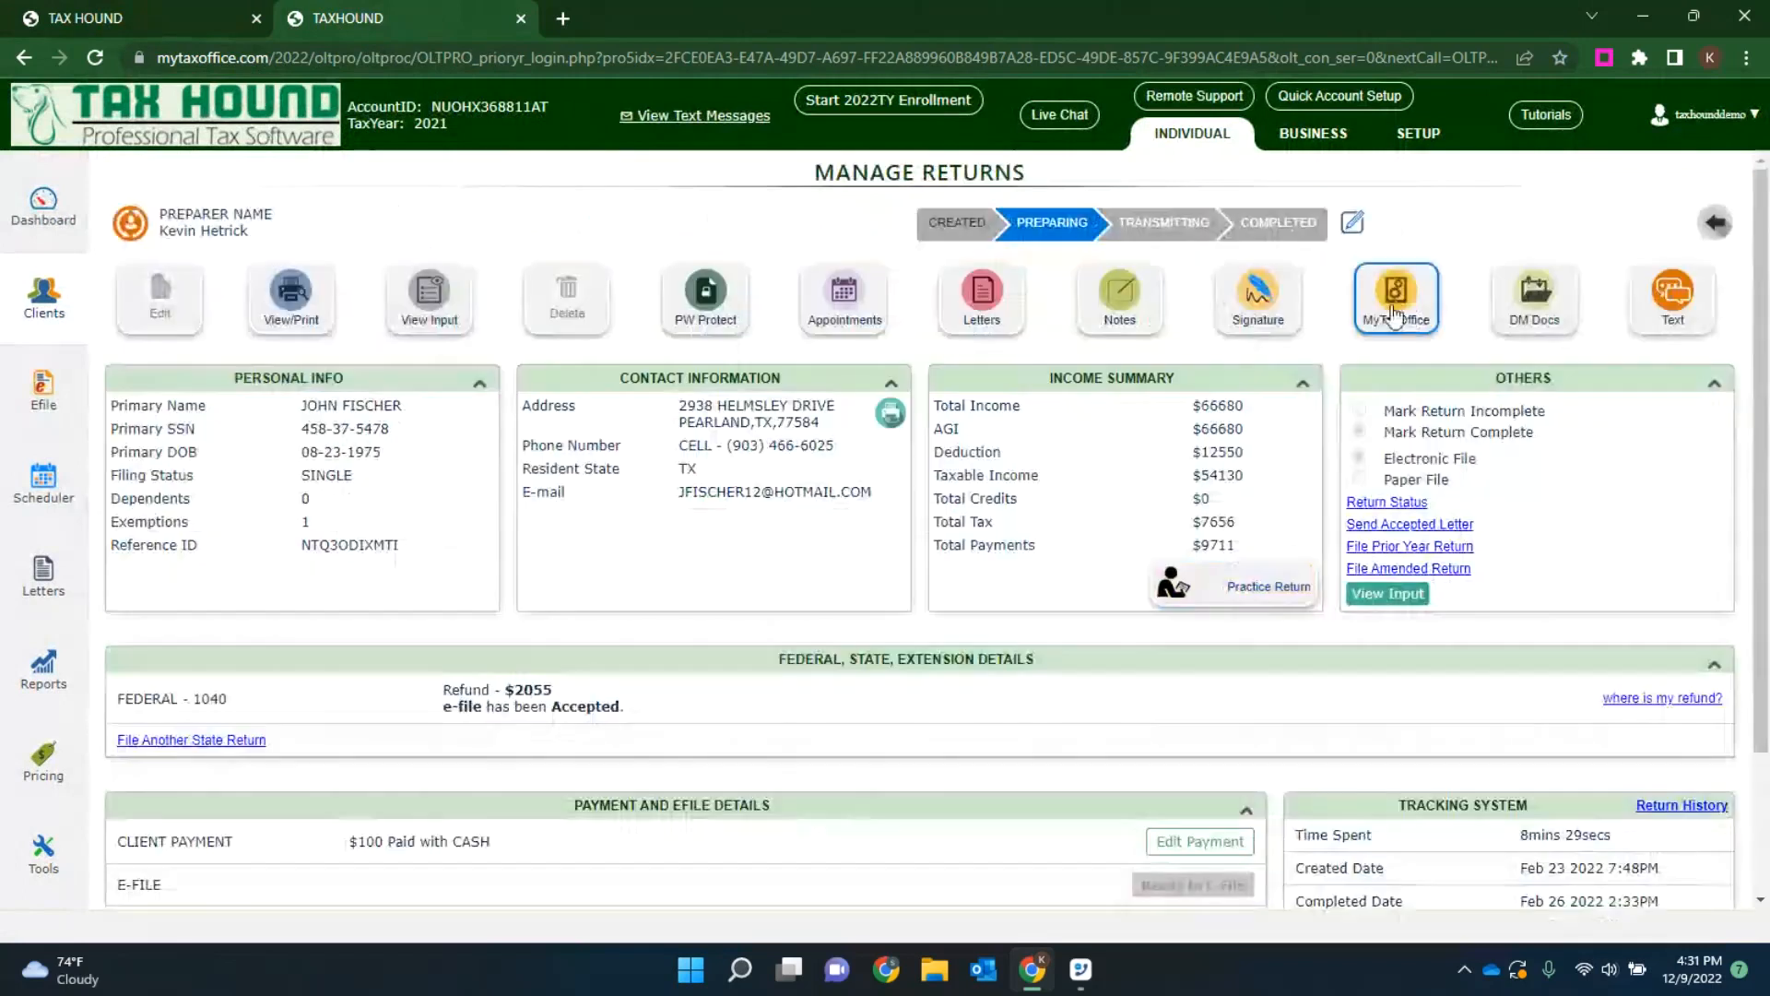
{"action": "left_click", "coordinate": [1420, 293]}
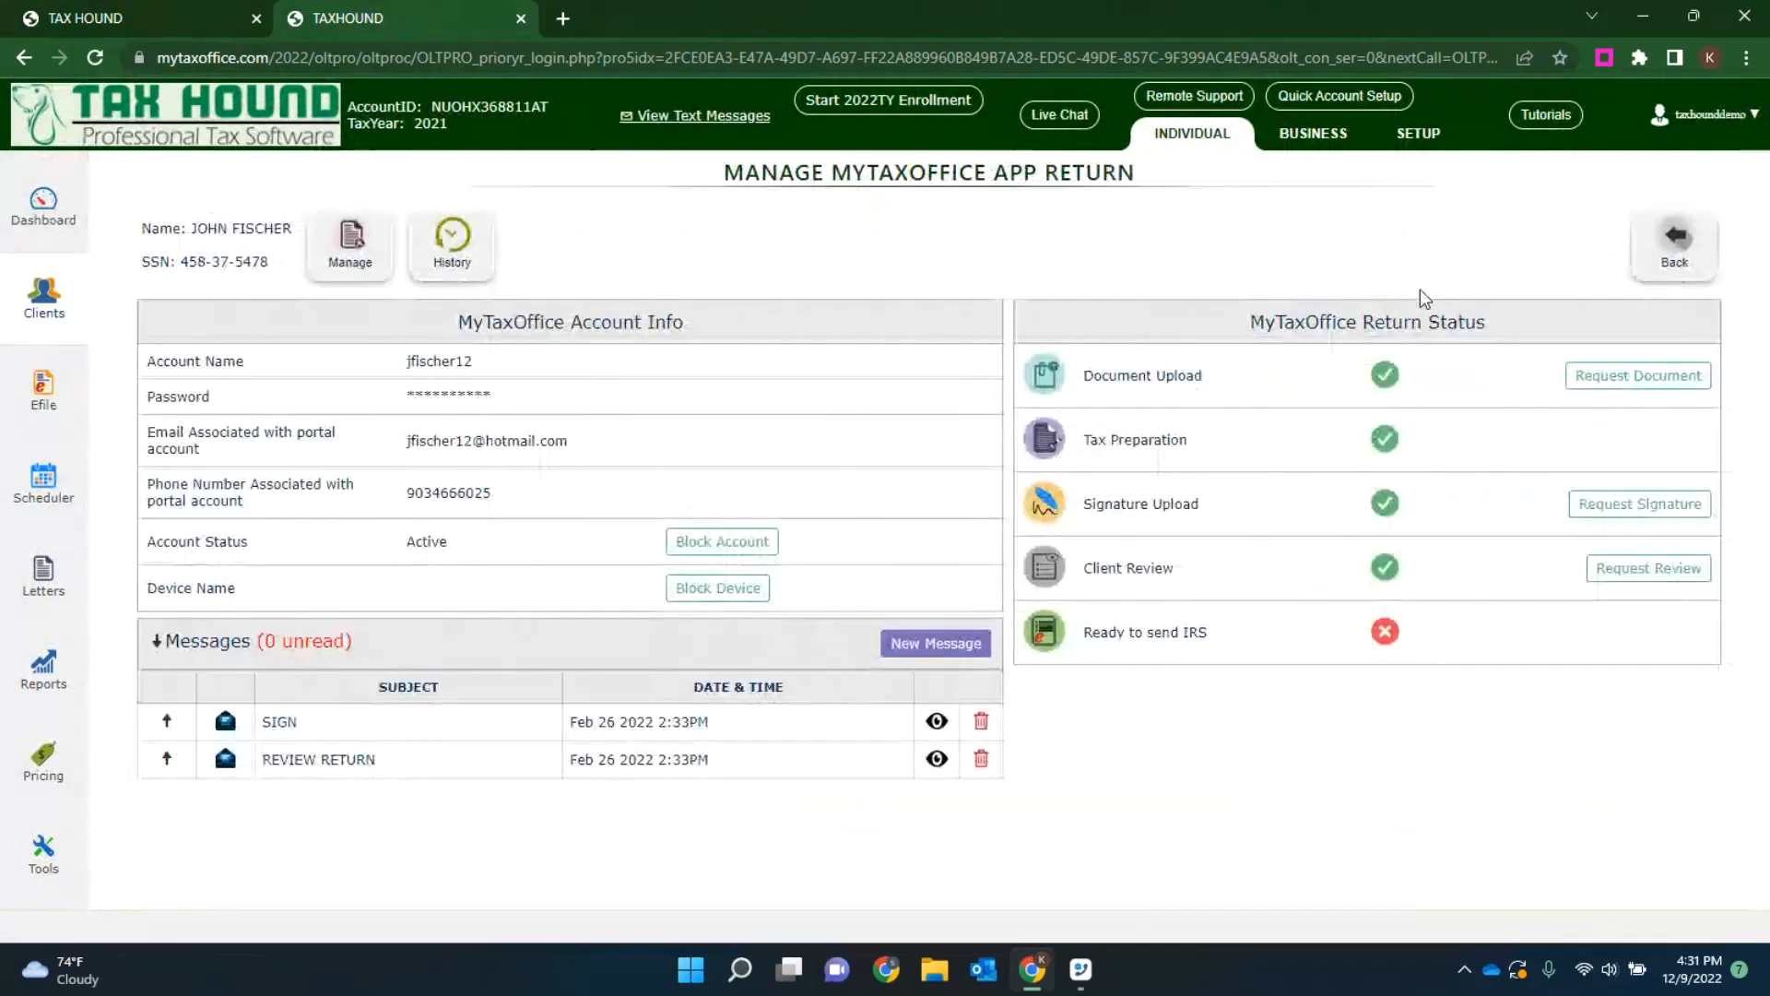
{"action": "left_click", "coordinate": [1674, 241]}
{"action": "left_click", "coordinate": [37, 296]}
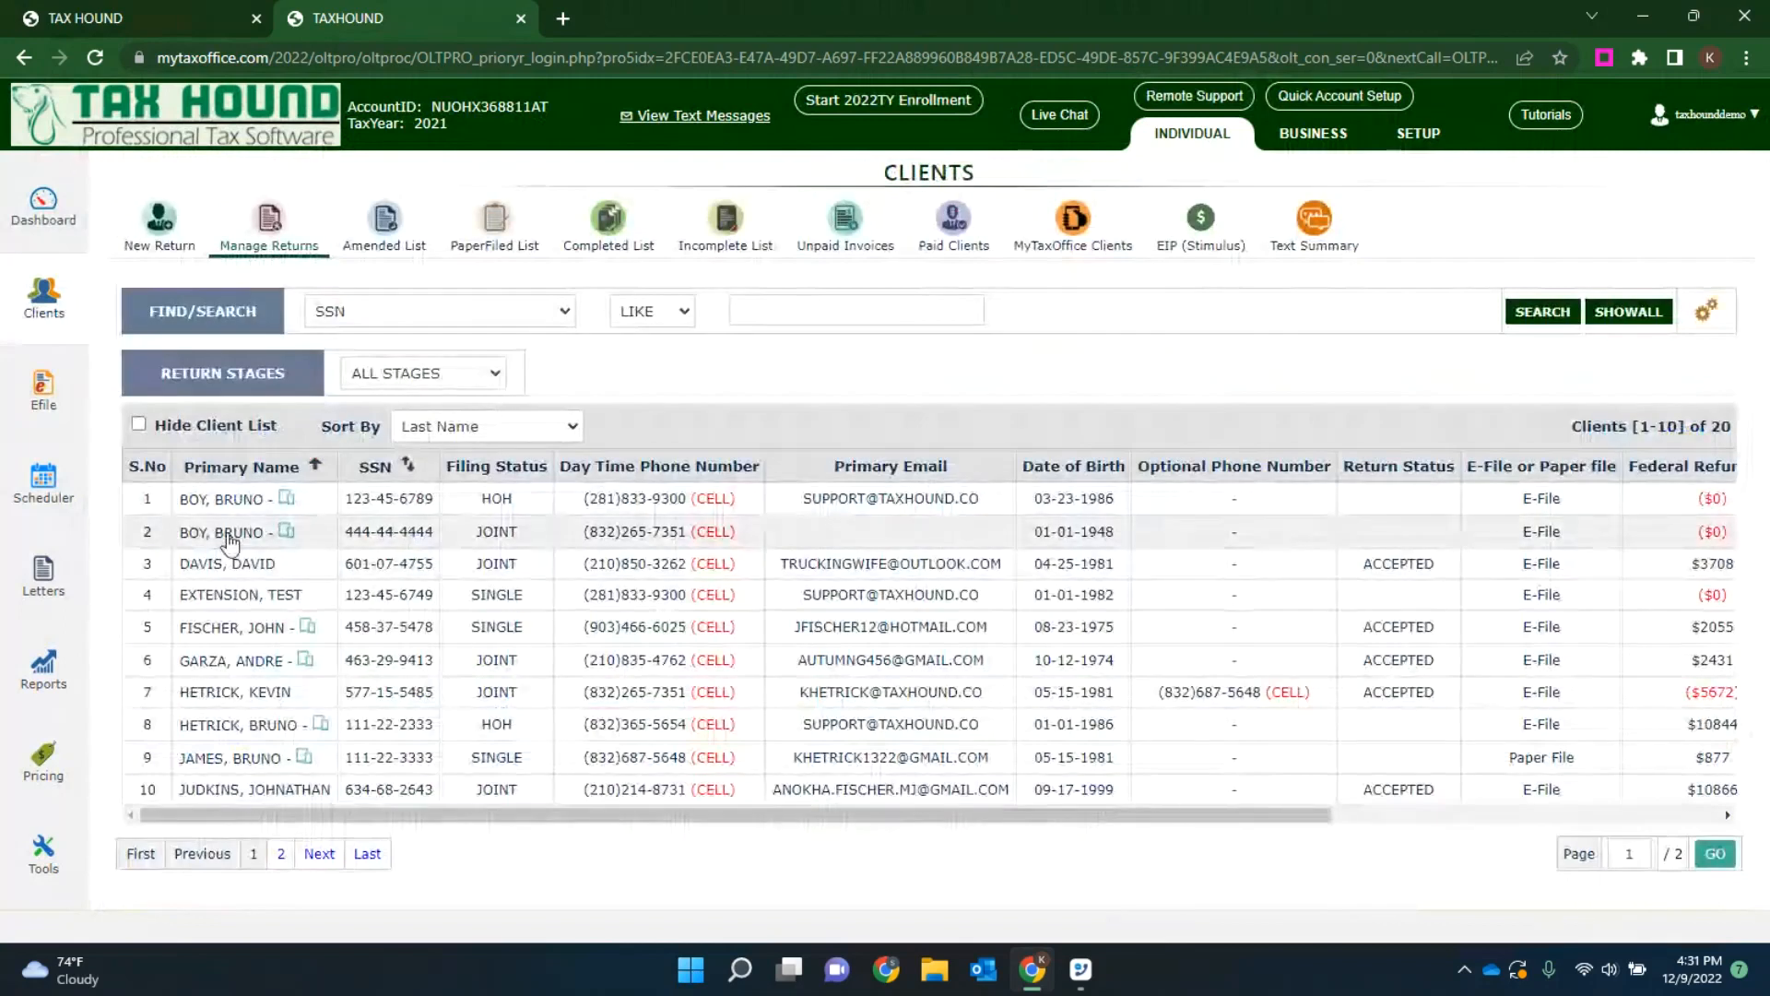
Step: Open the second listed client's return, view its MyTaxOffice app return status, and go back to the manage returns page
{"action": "left_click", "coordinate": [229, 540]}
{"action": "left_click", "coordinate": [1217, 287]}
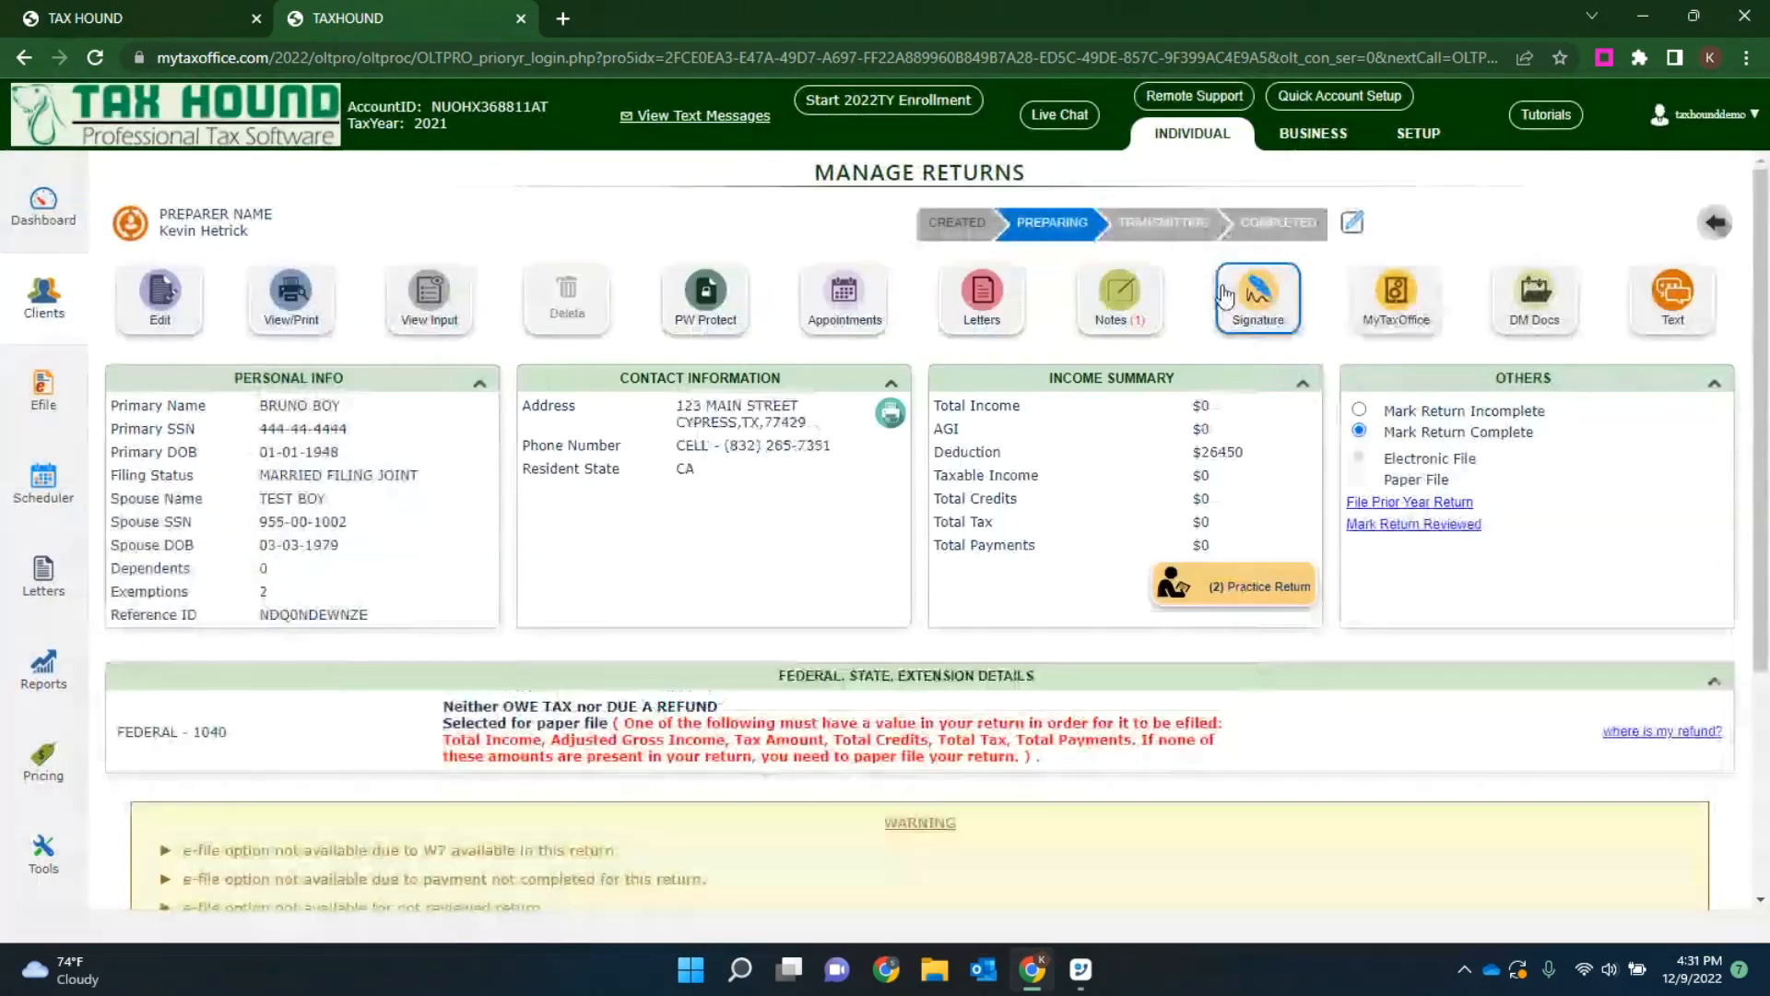
{"action": "left_click", "coordinate": [1401, 293]}
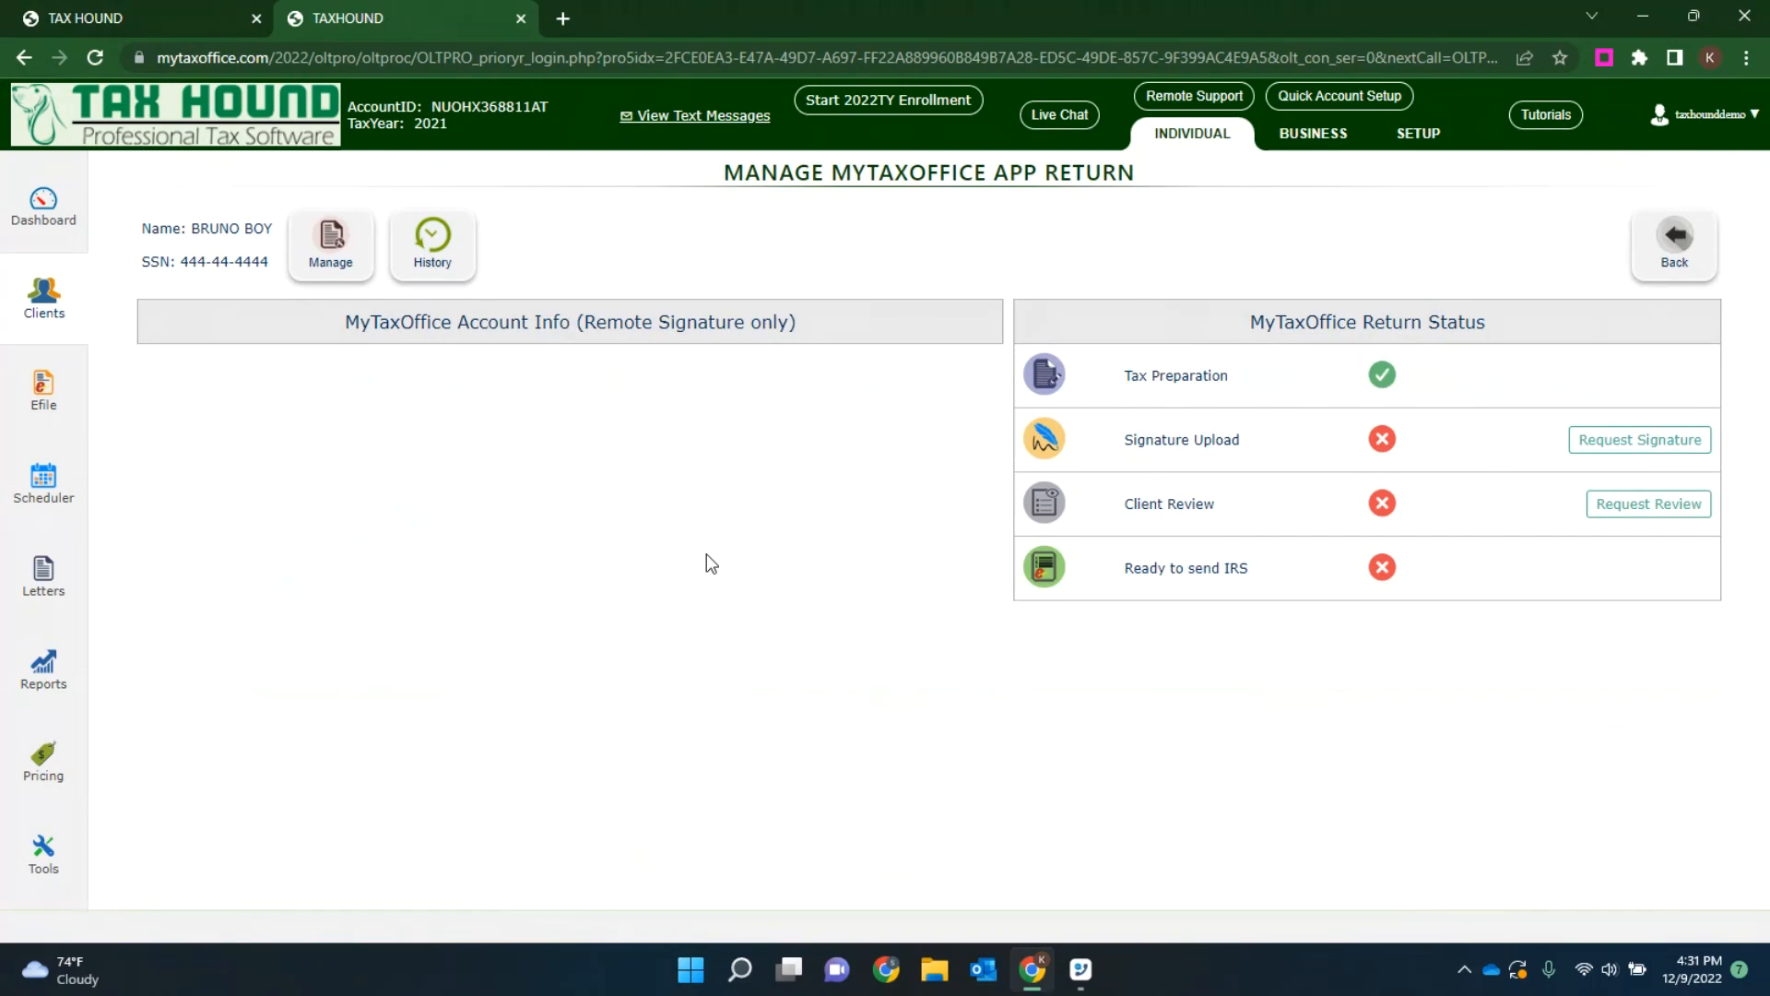
{"action": "left_click", "coordinate": [1673, 242]}
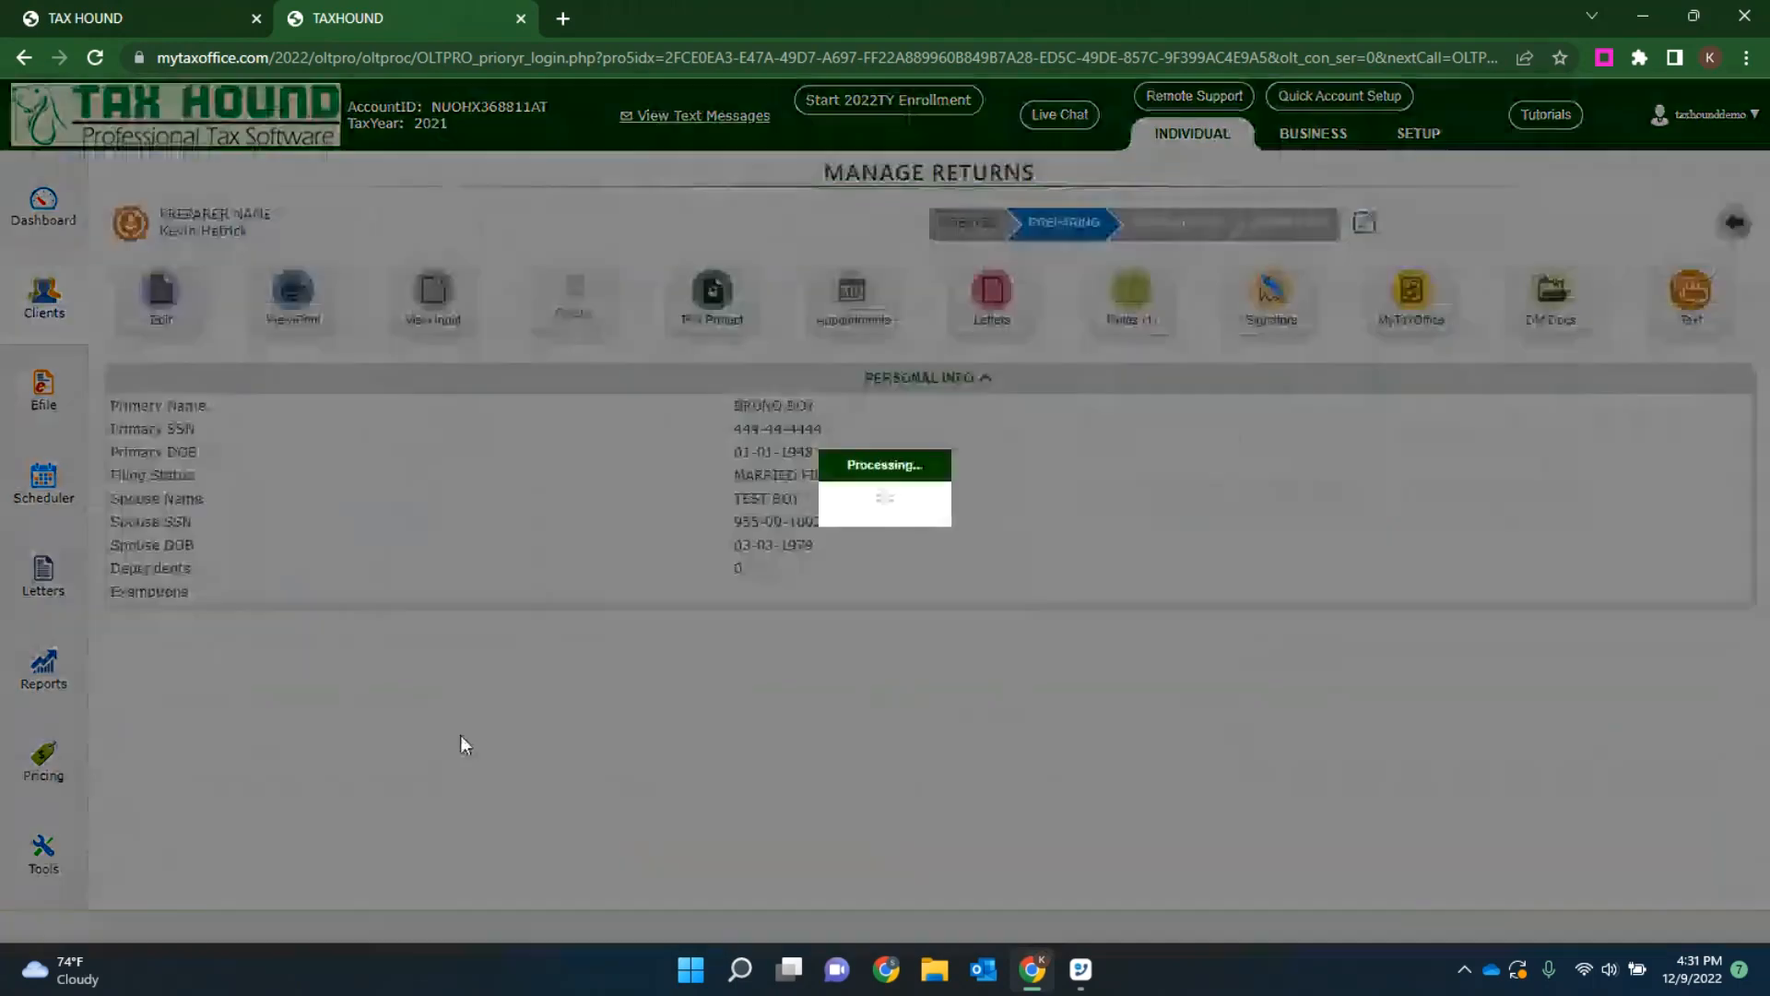
{"action": "left_click", "coordinate": [1217, 287]}
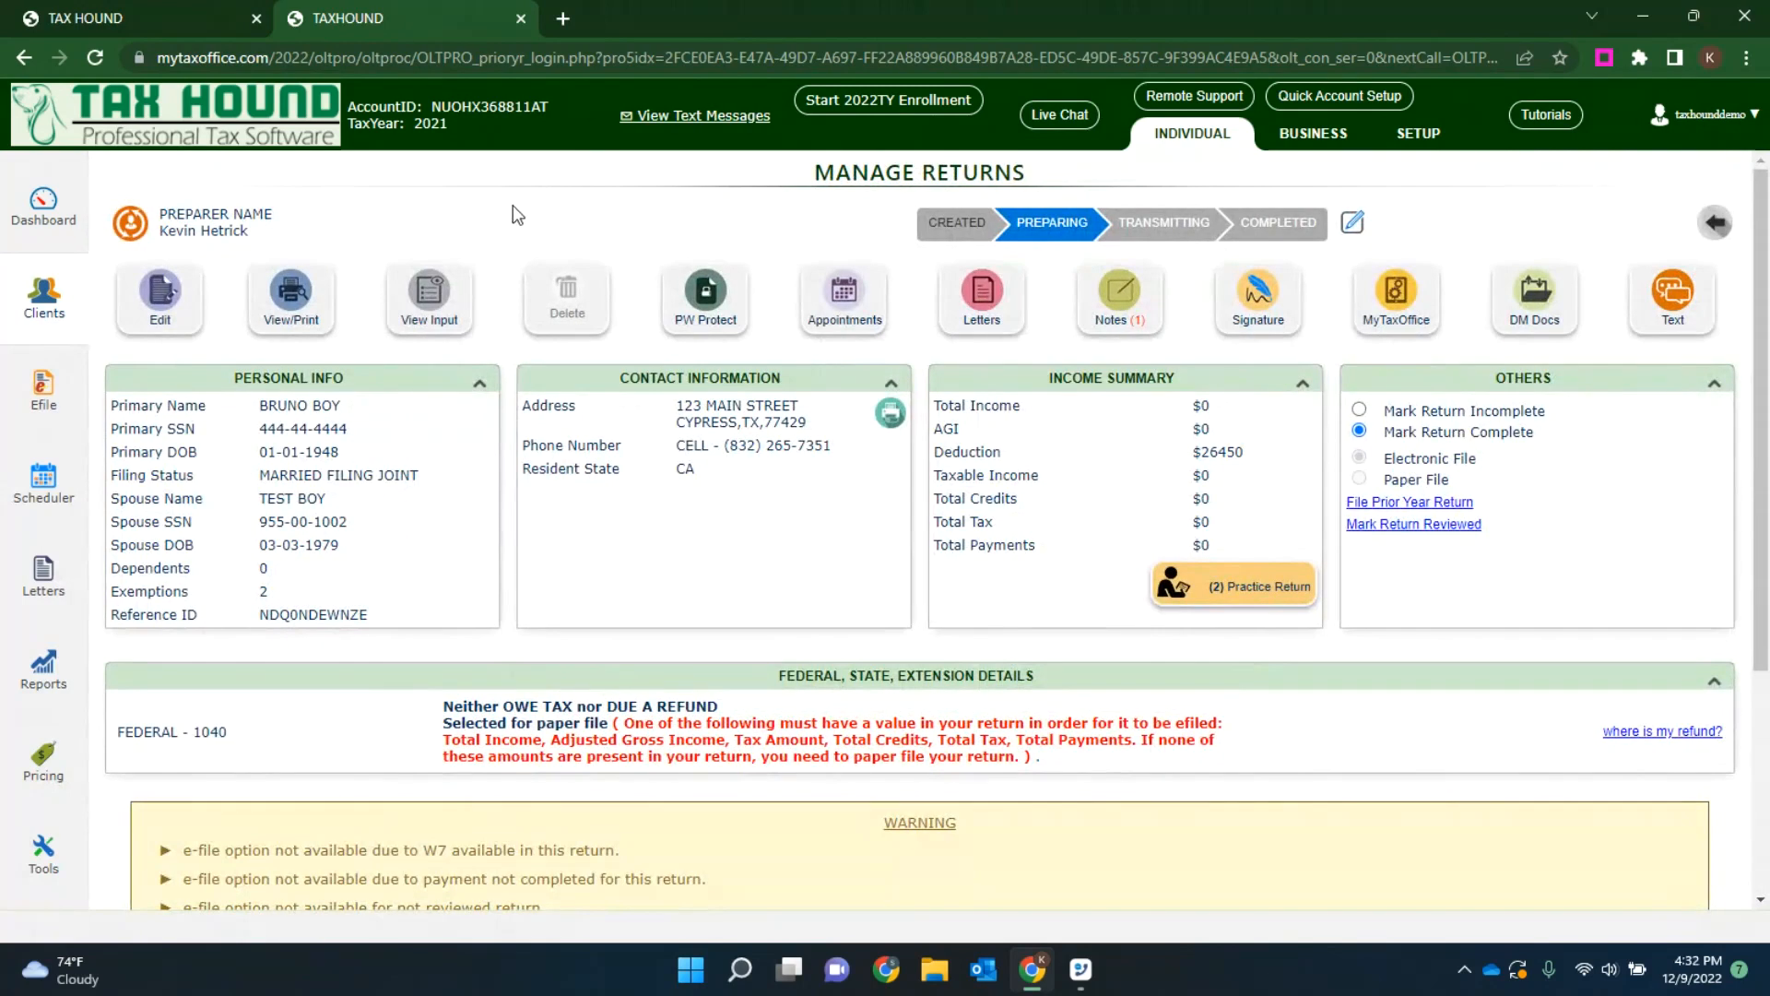
Step: Close the prior-year session and return to the 2022 individual dashboard, dismissing the general notification
{"action": "left_click", "coordinate": [522, 19]}
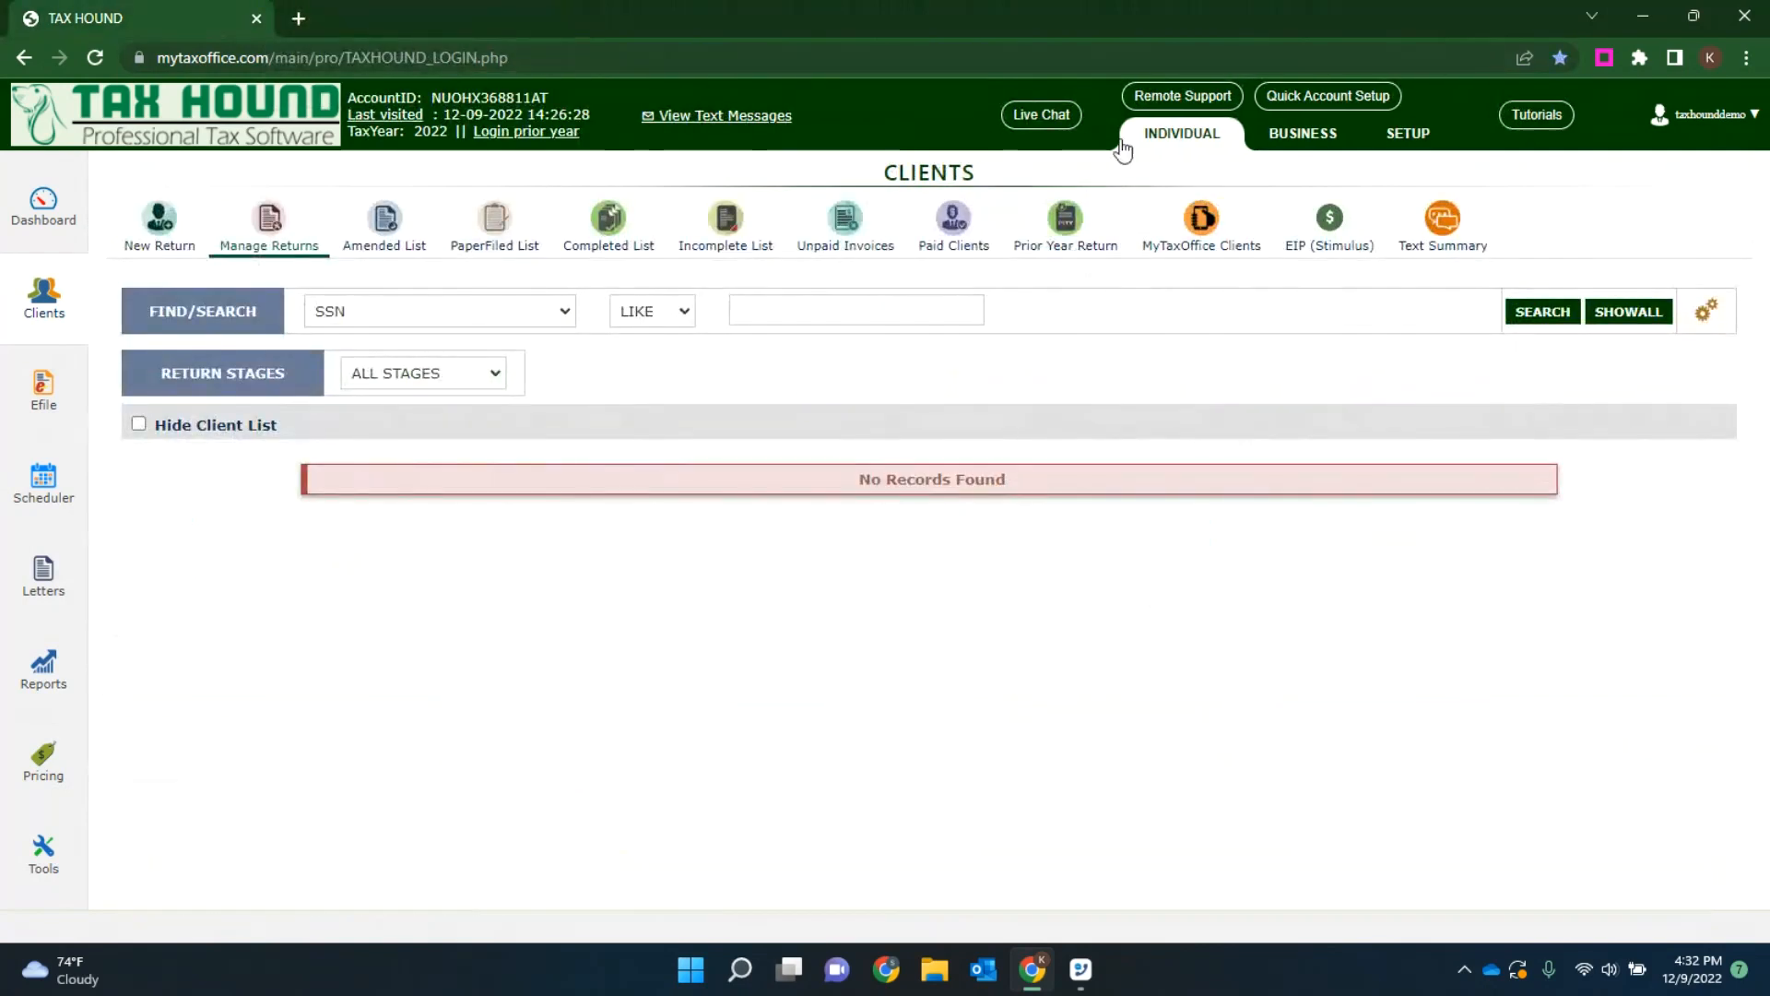
{"action": "left_click", "coordinate": [1169, 140]}
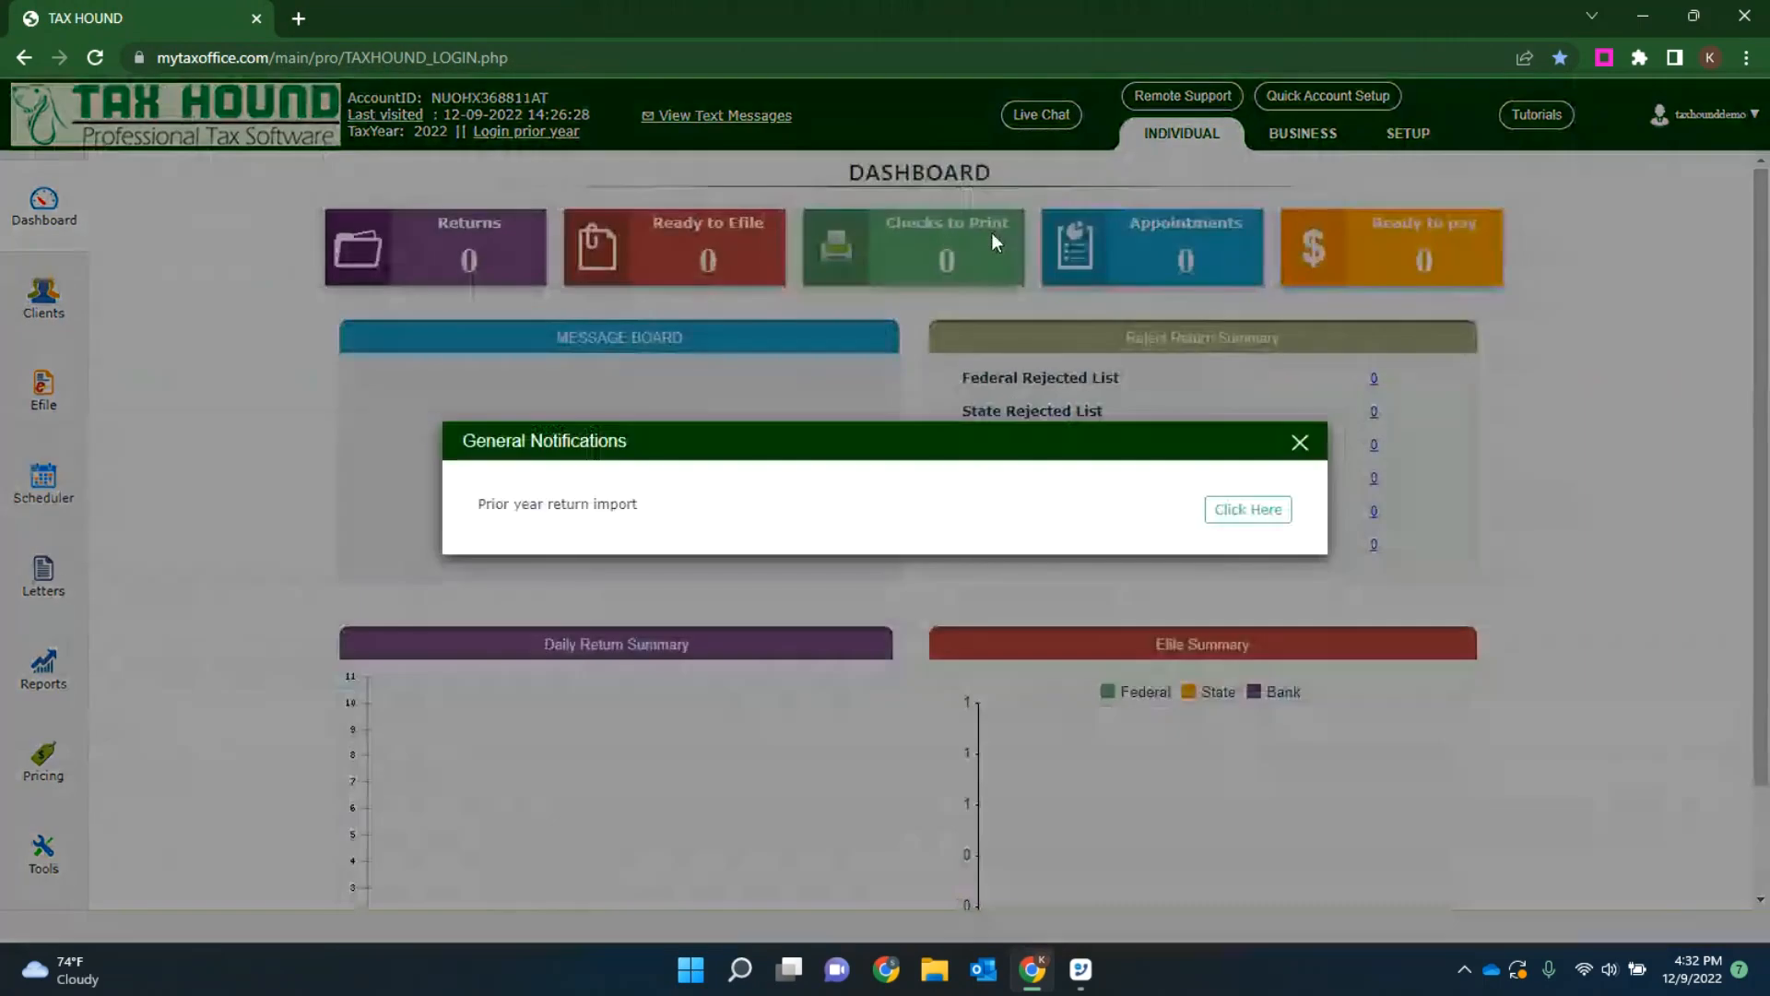
{"action": "left_click", "coordinate": [1300, 440]}
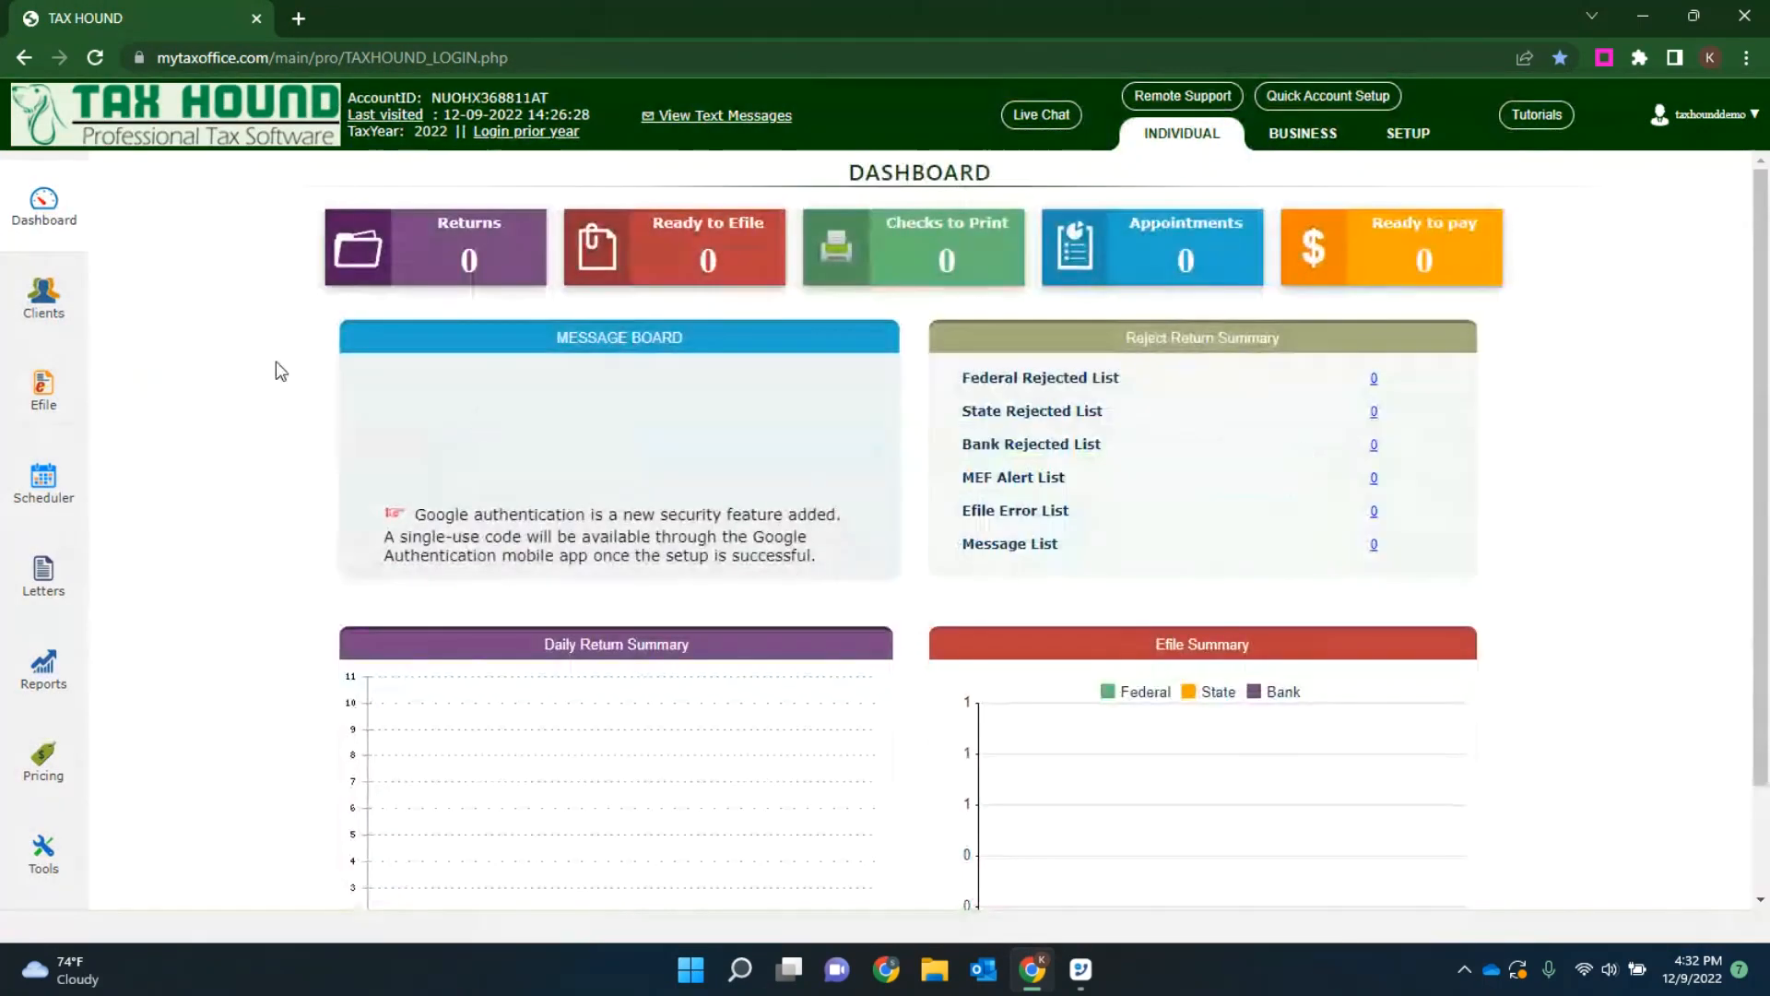
Step: View the signature pad page in the setup area, then return to the individual dashboard and dismiss the notification
{"action": "left_click", "coordinate": [1408, 133]}
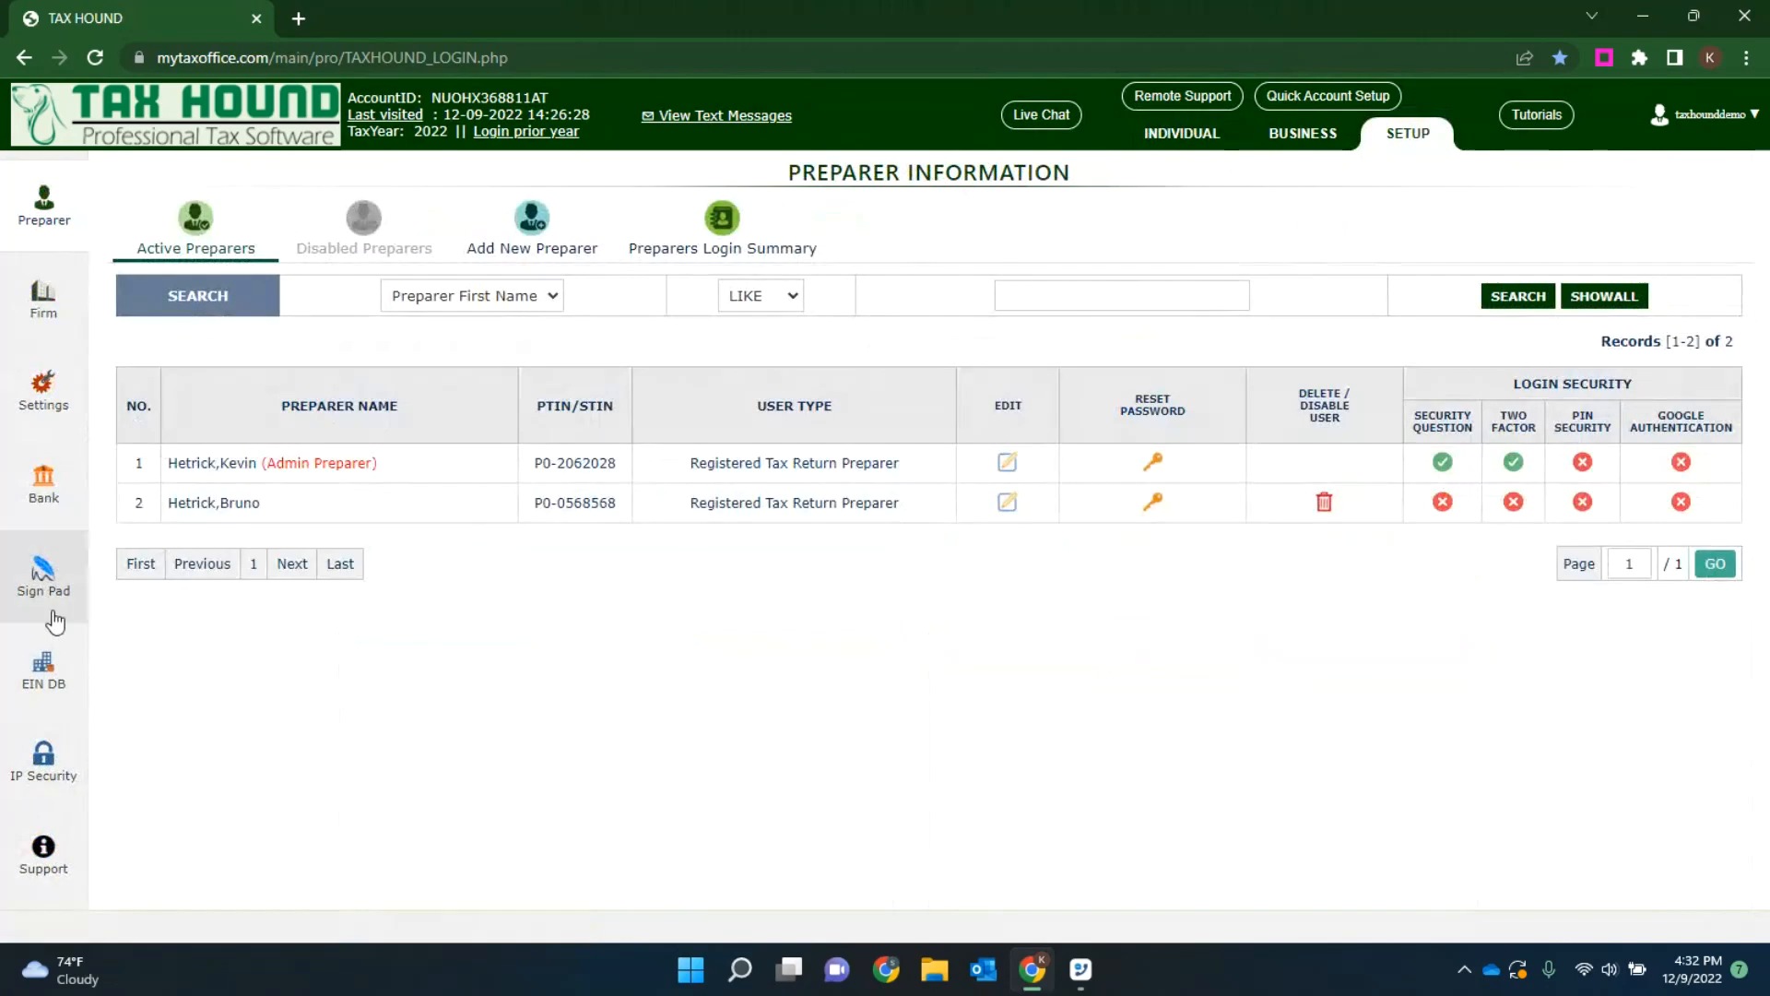
{"action": "left_click", "coordinate": [37, 590]}
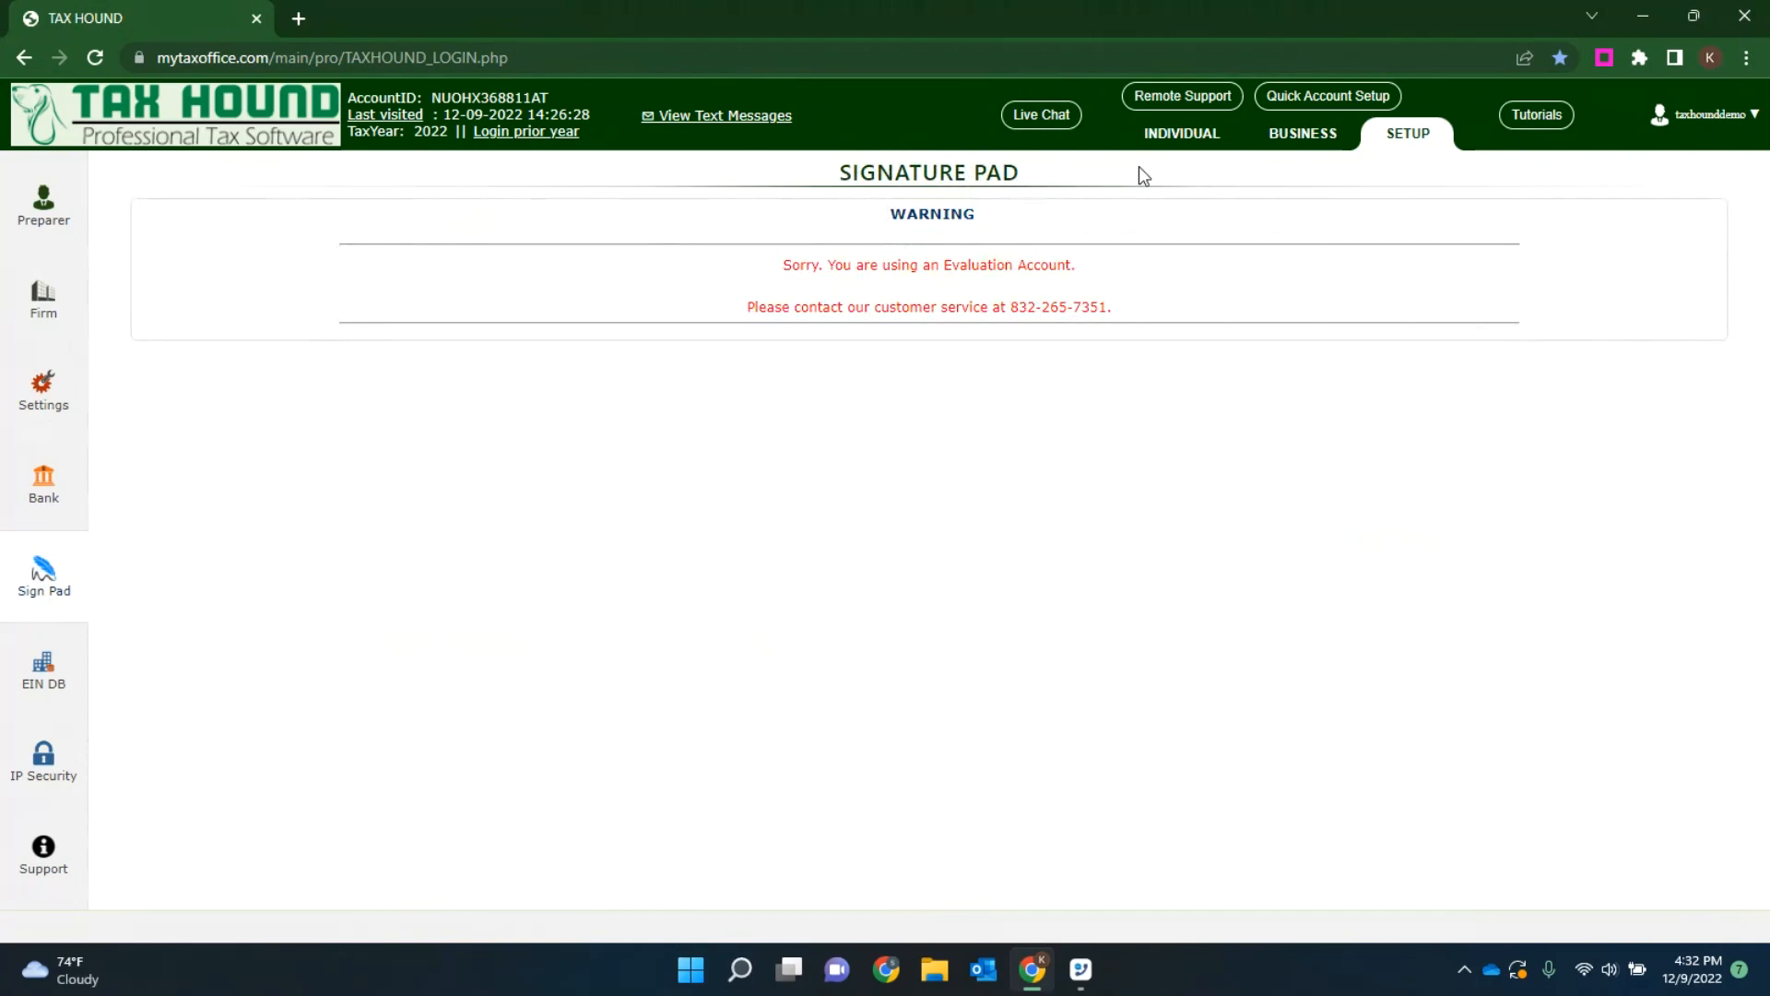
{"action": "left_click", "coordinate": [1179, 134]}
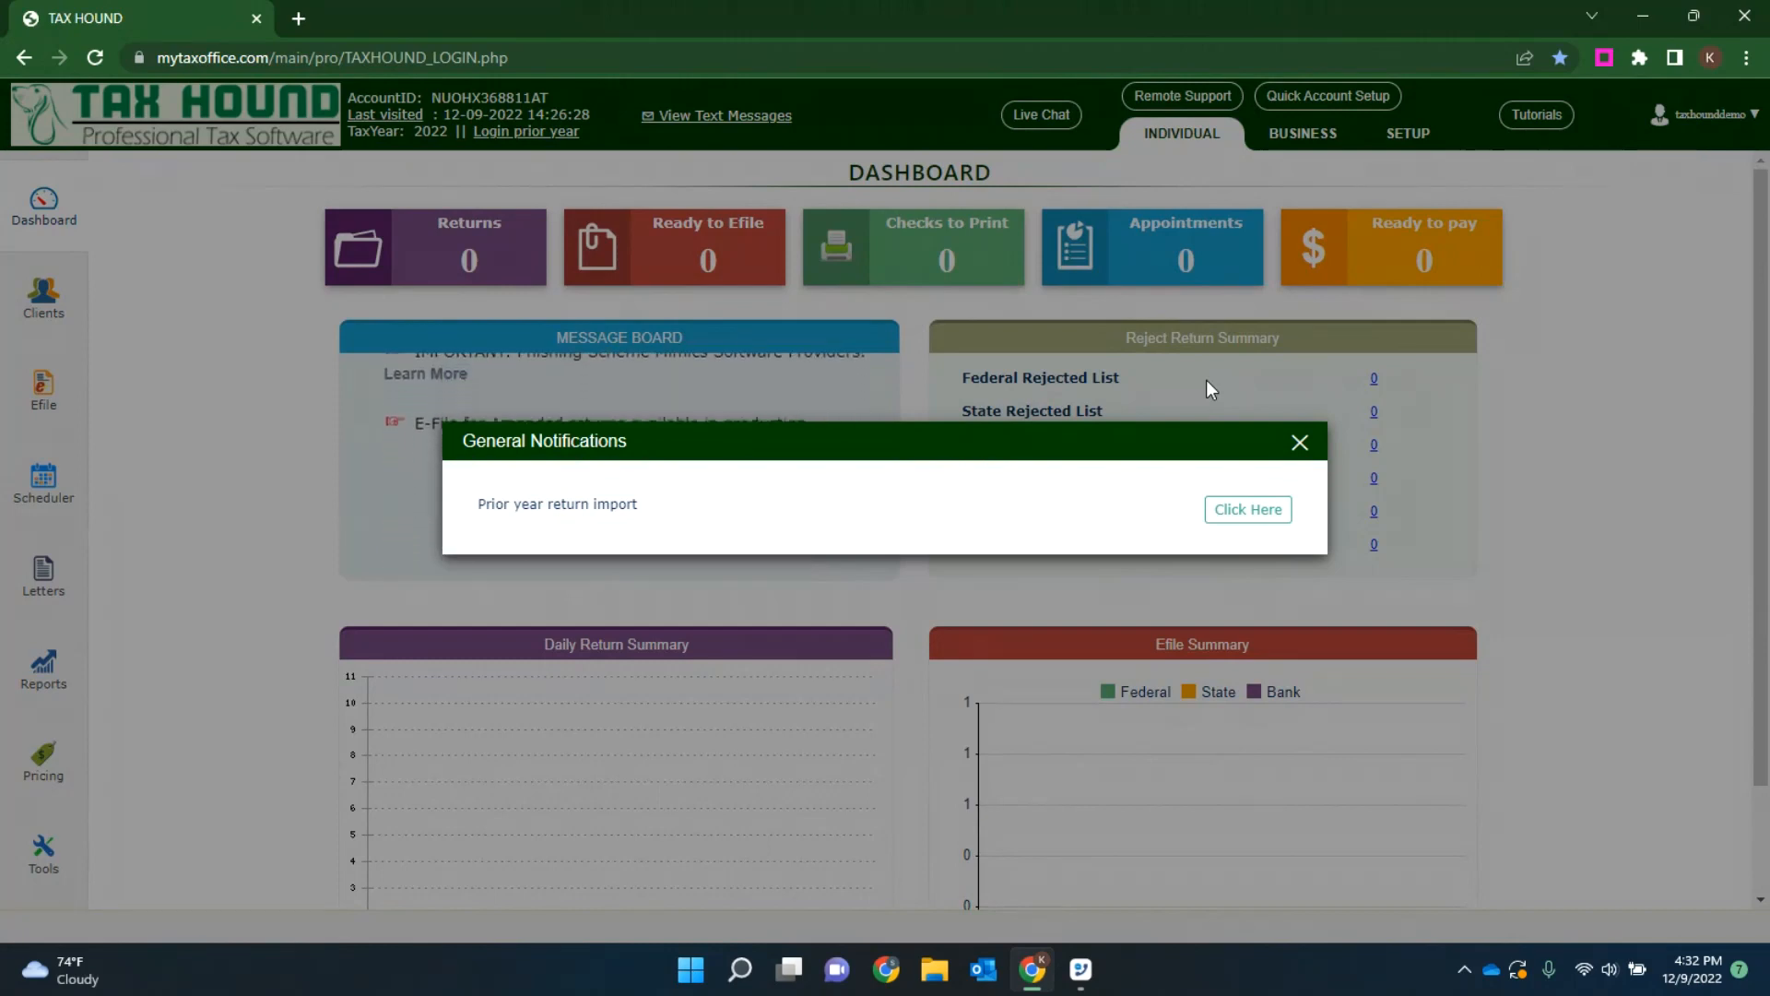
{"action": "left_click", "coordinate": [1300, 443]}
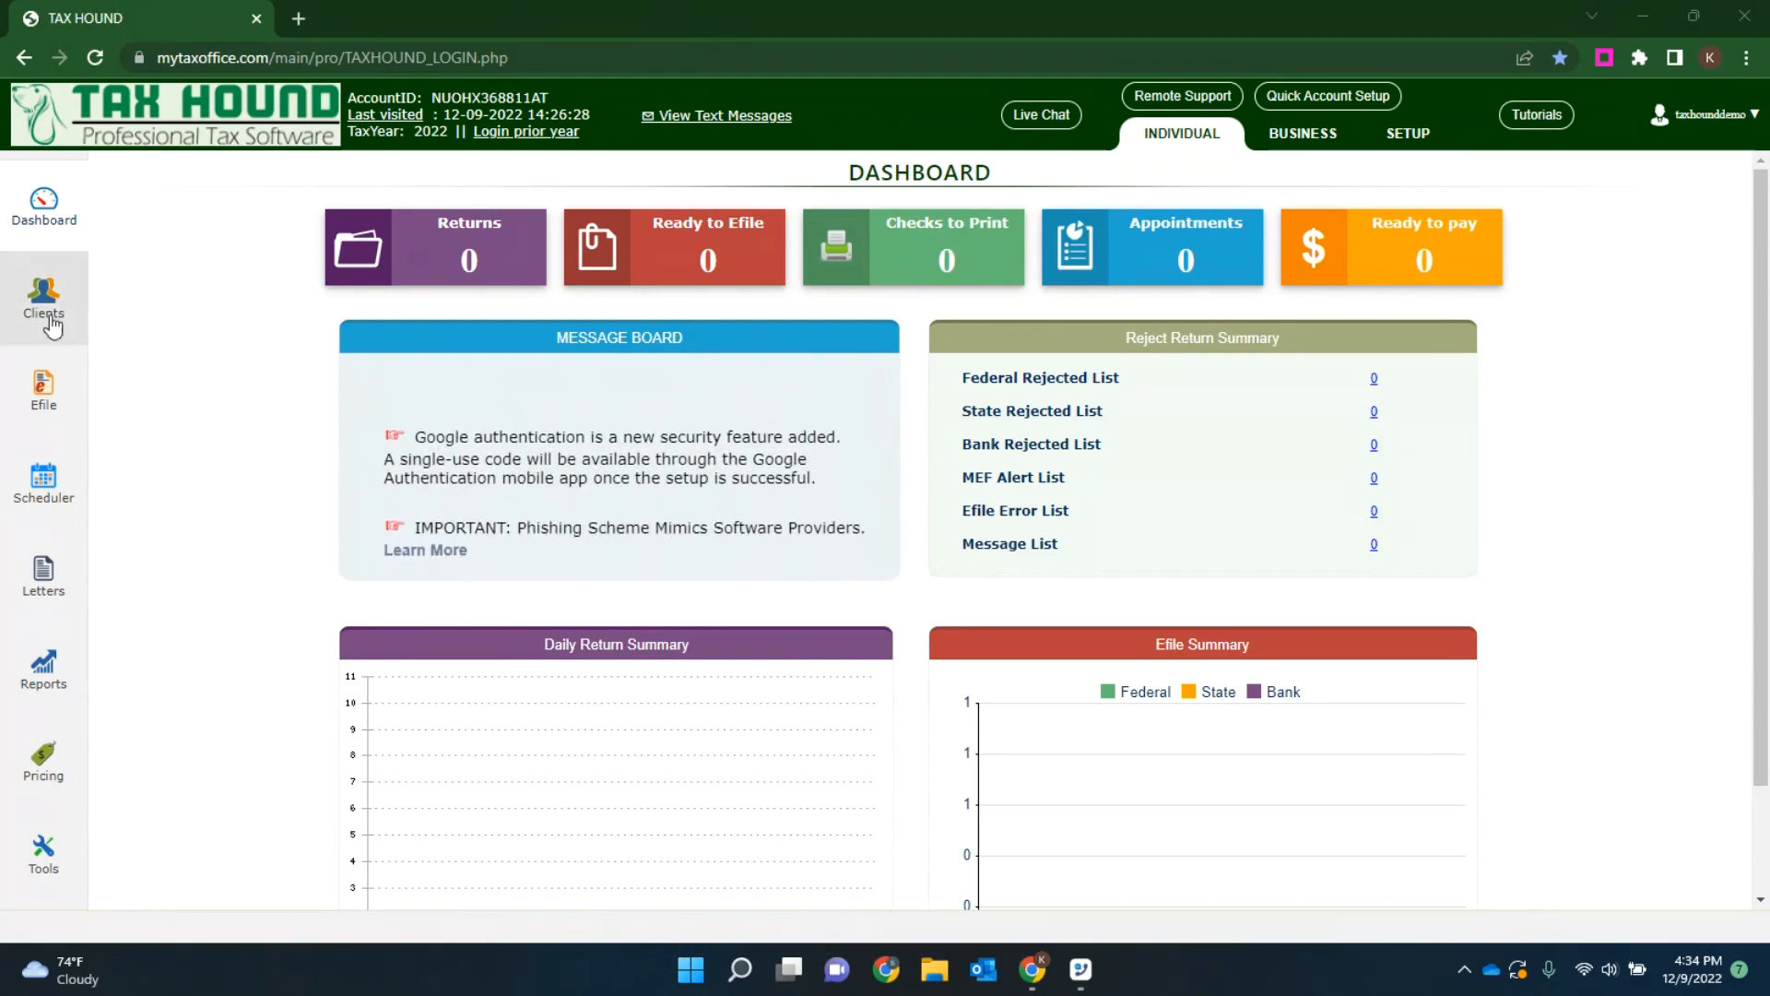
Step: Start a new client return and enter the taxpayer's SSN
{"action": "left_click", "coordinate": [43, 297]}
{"action": "left_click", "coordinate": [166, 230]}
{"action": "type", "text": "123-45-"}
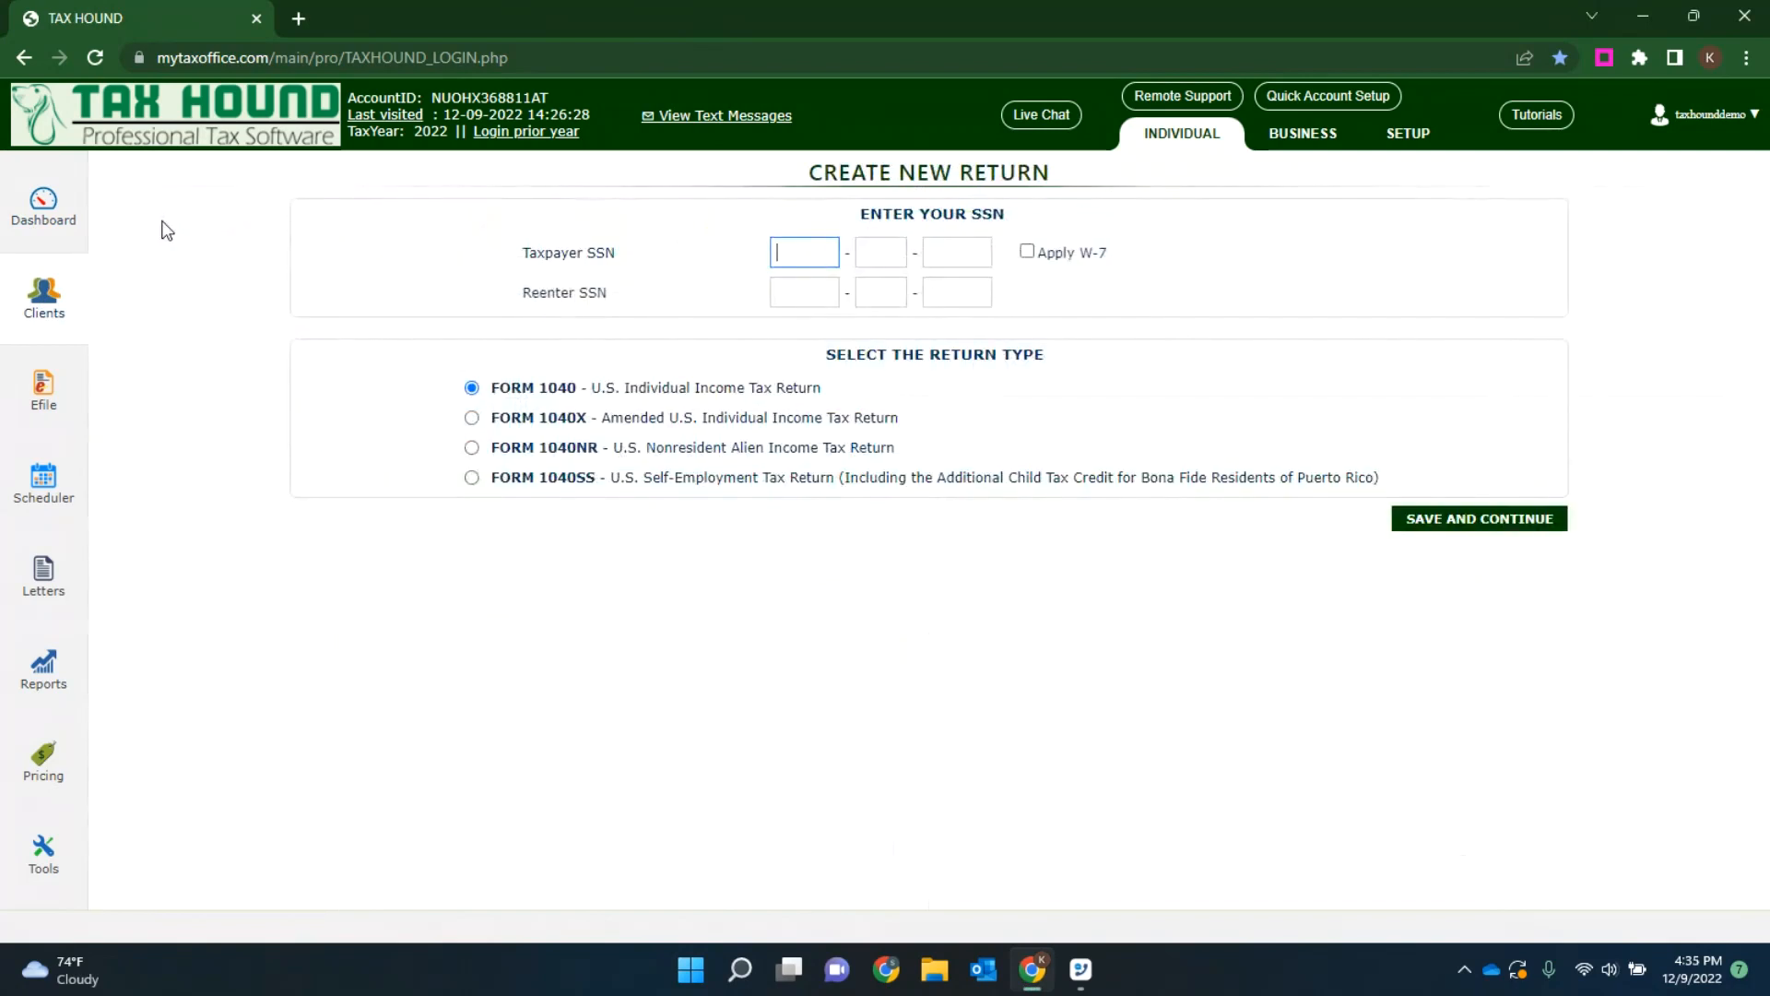
{"action": "type", "text": "6789"}
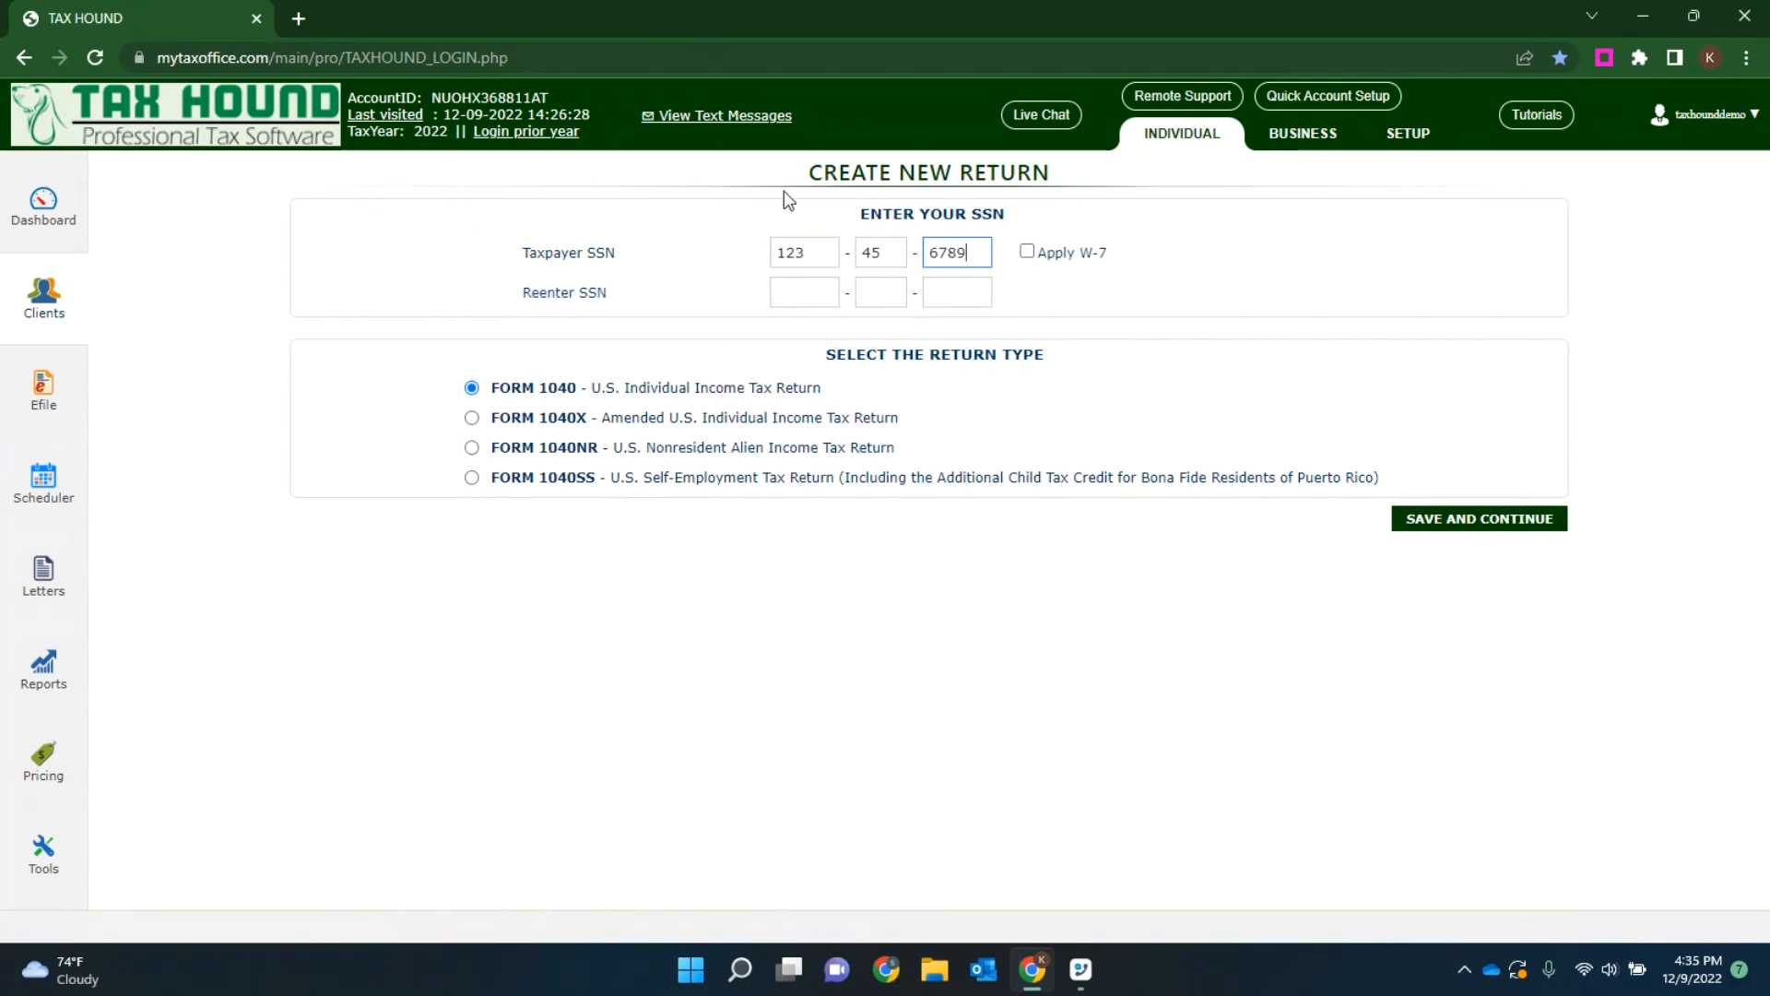
Step: Reenter the taxpayer's SSN correctly and save the new return as Form 1040
{"action": "left_click", "coordinate": [782, 292]}
{"action": "type", "text": "12345"}
{"action": "type", "text": "789"}
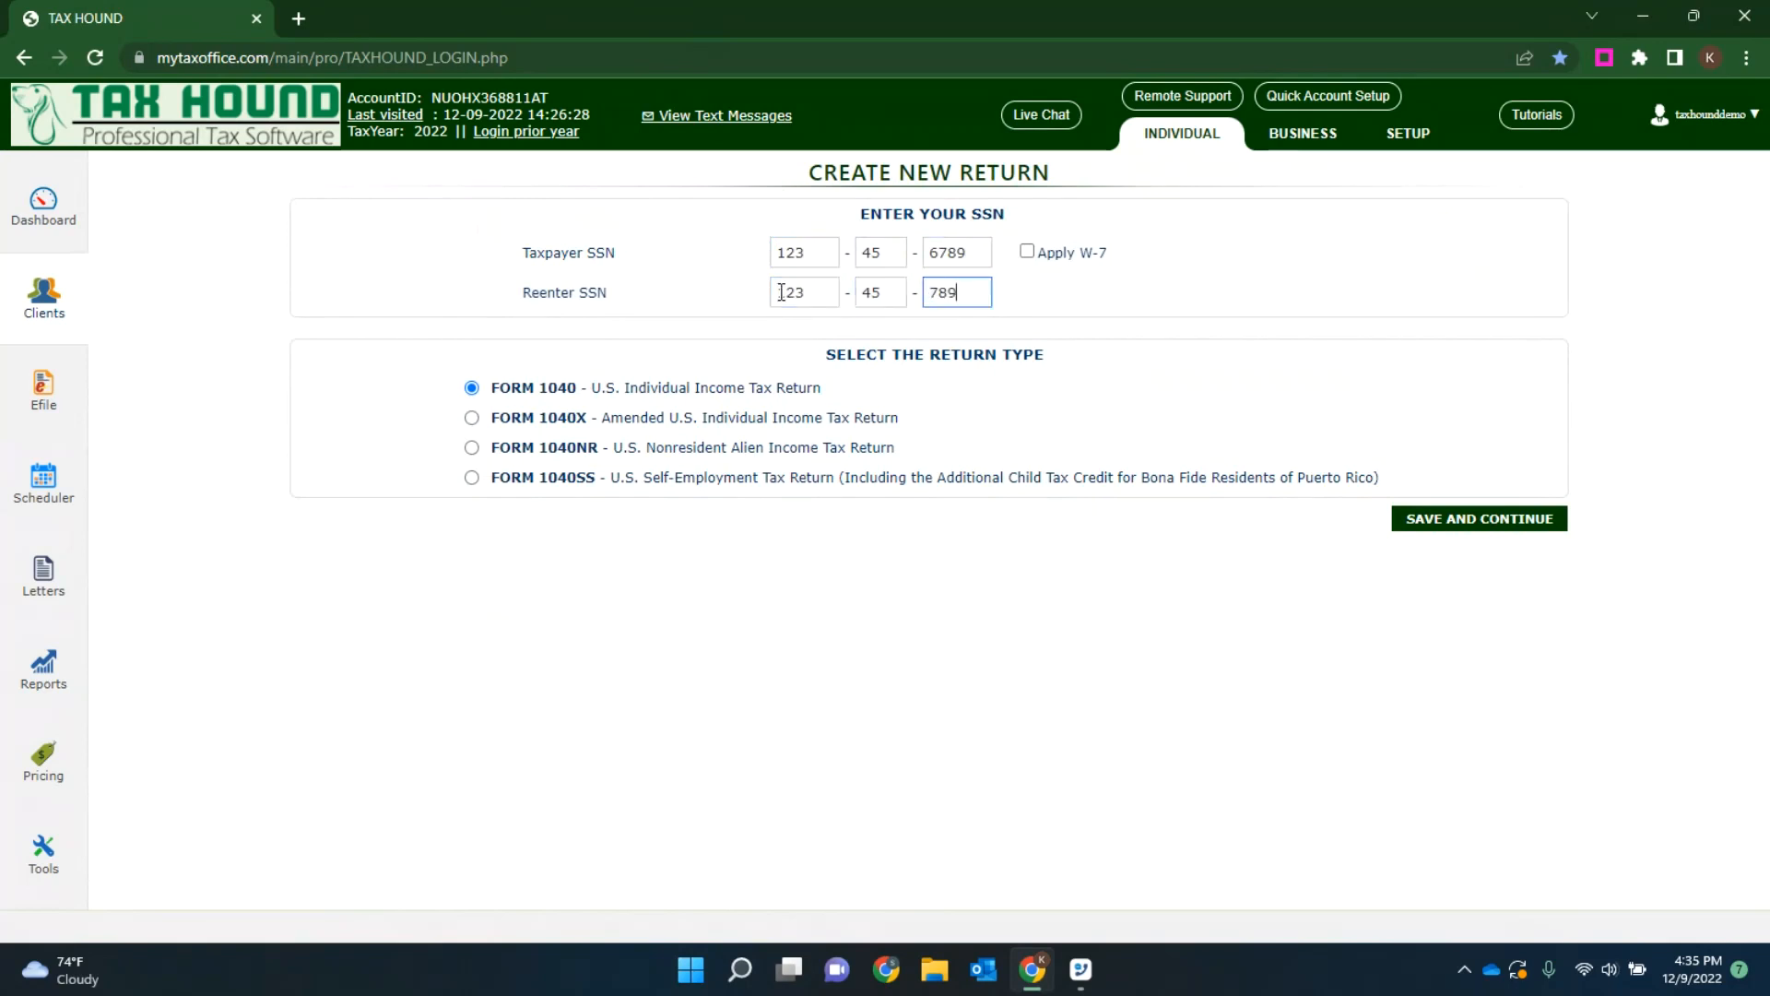
{"action": "key", "text": "BackSpace"}
{"action": "key", "text": "BackSpace"}
{"action": "key", "text": "BackSpace"}
{"action": "type", "text": "6789"}
{"action": "left_click", "coordinate": [1442, 518]}
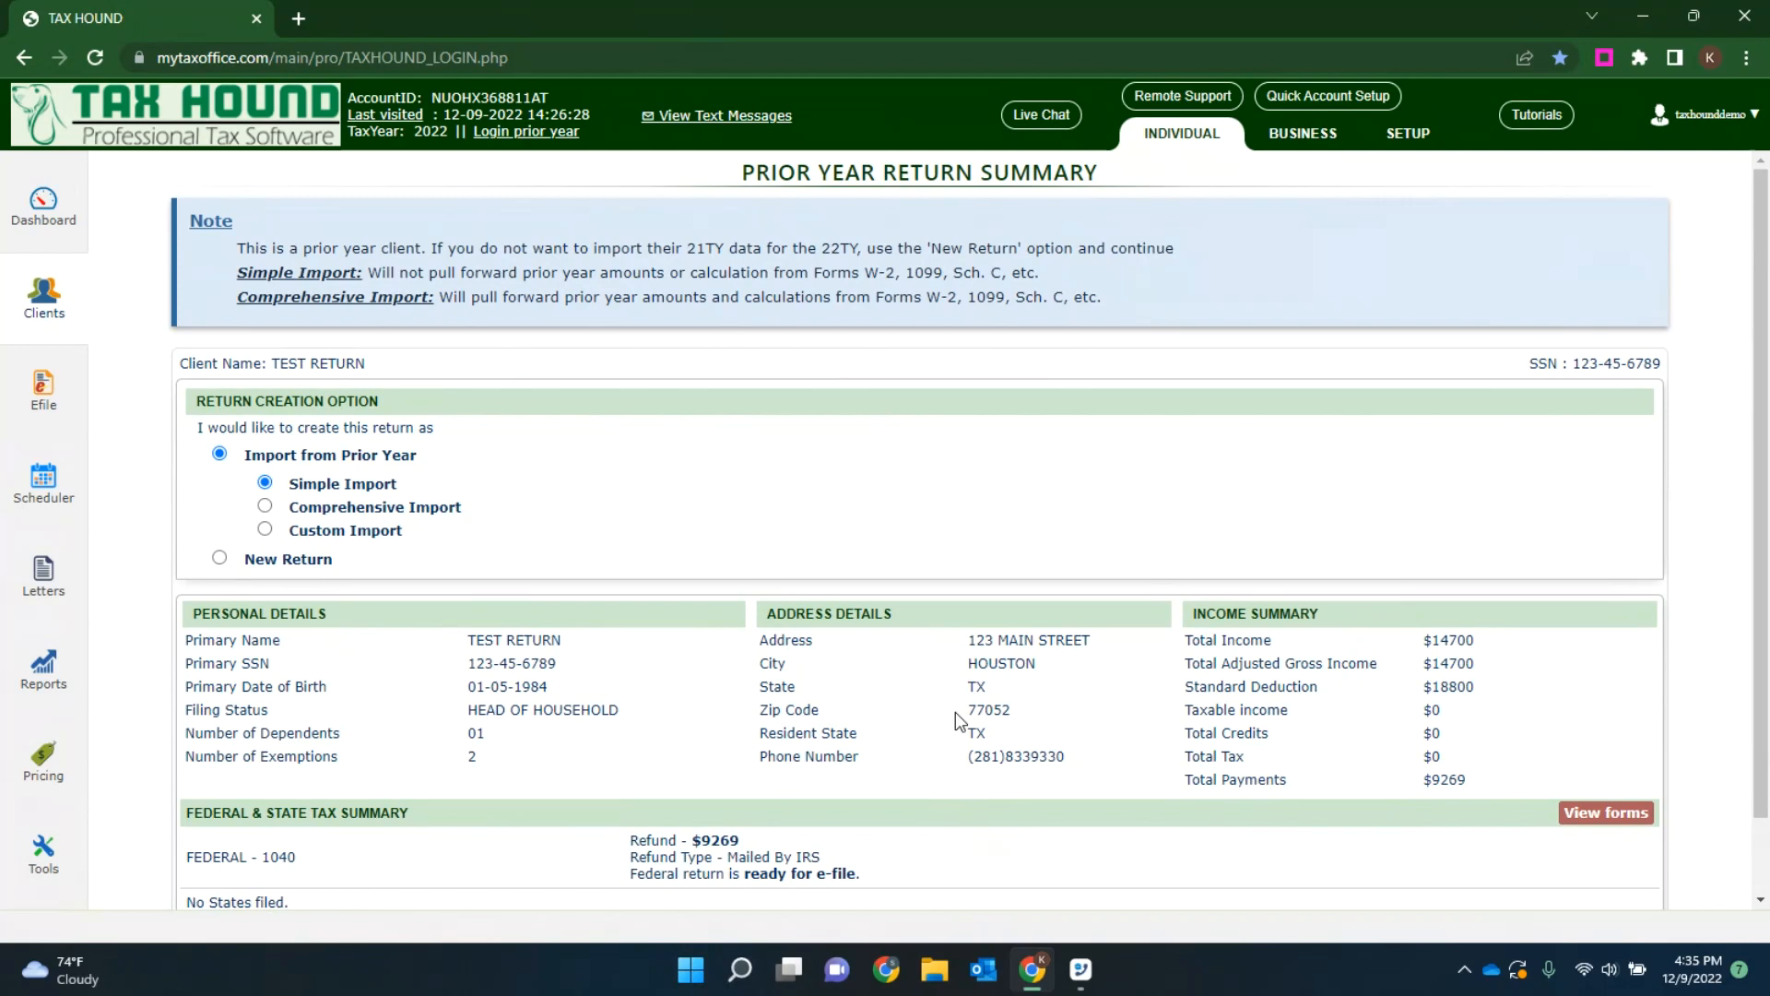
Step: Import the prior-year data with Simple Import and open the return for editing in Direct Input mode
{"action": "scroll", "coordinate": [1581, 636], "scroll_direction": "down", "scroll_amount": 1}
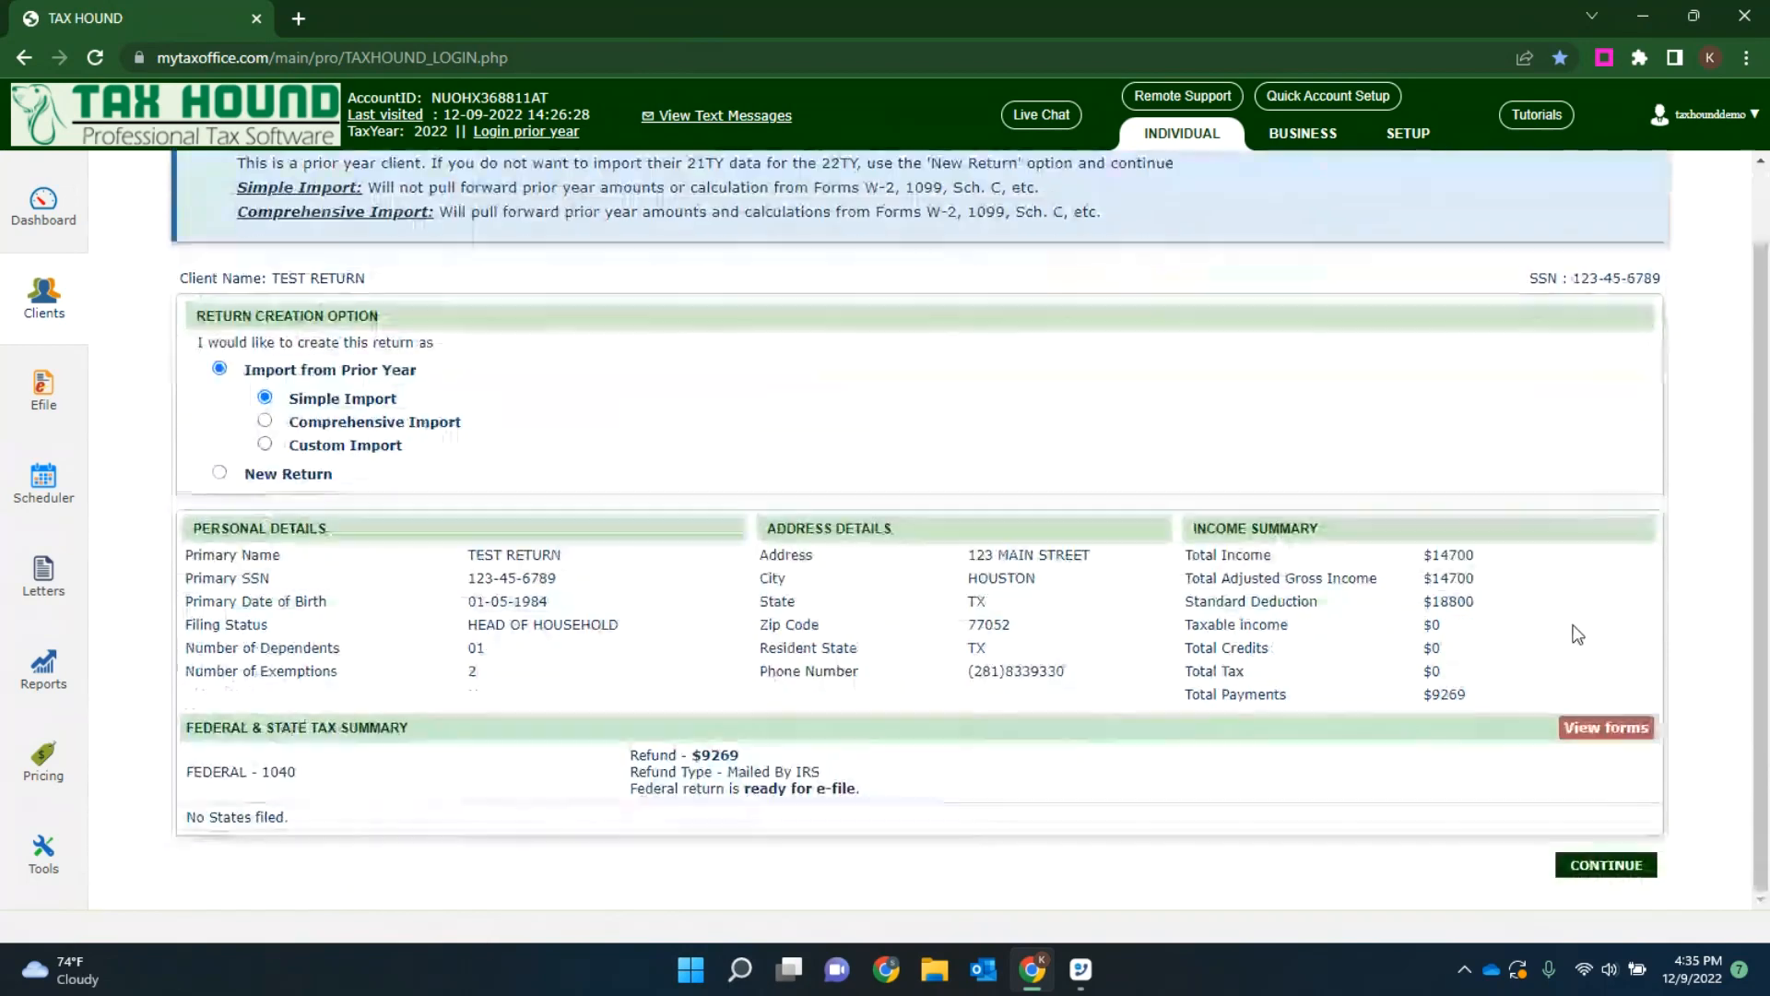
{"action": "left_click", "coordinate": [1604, 866]}
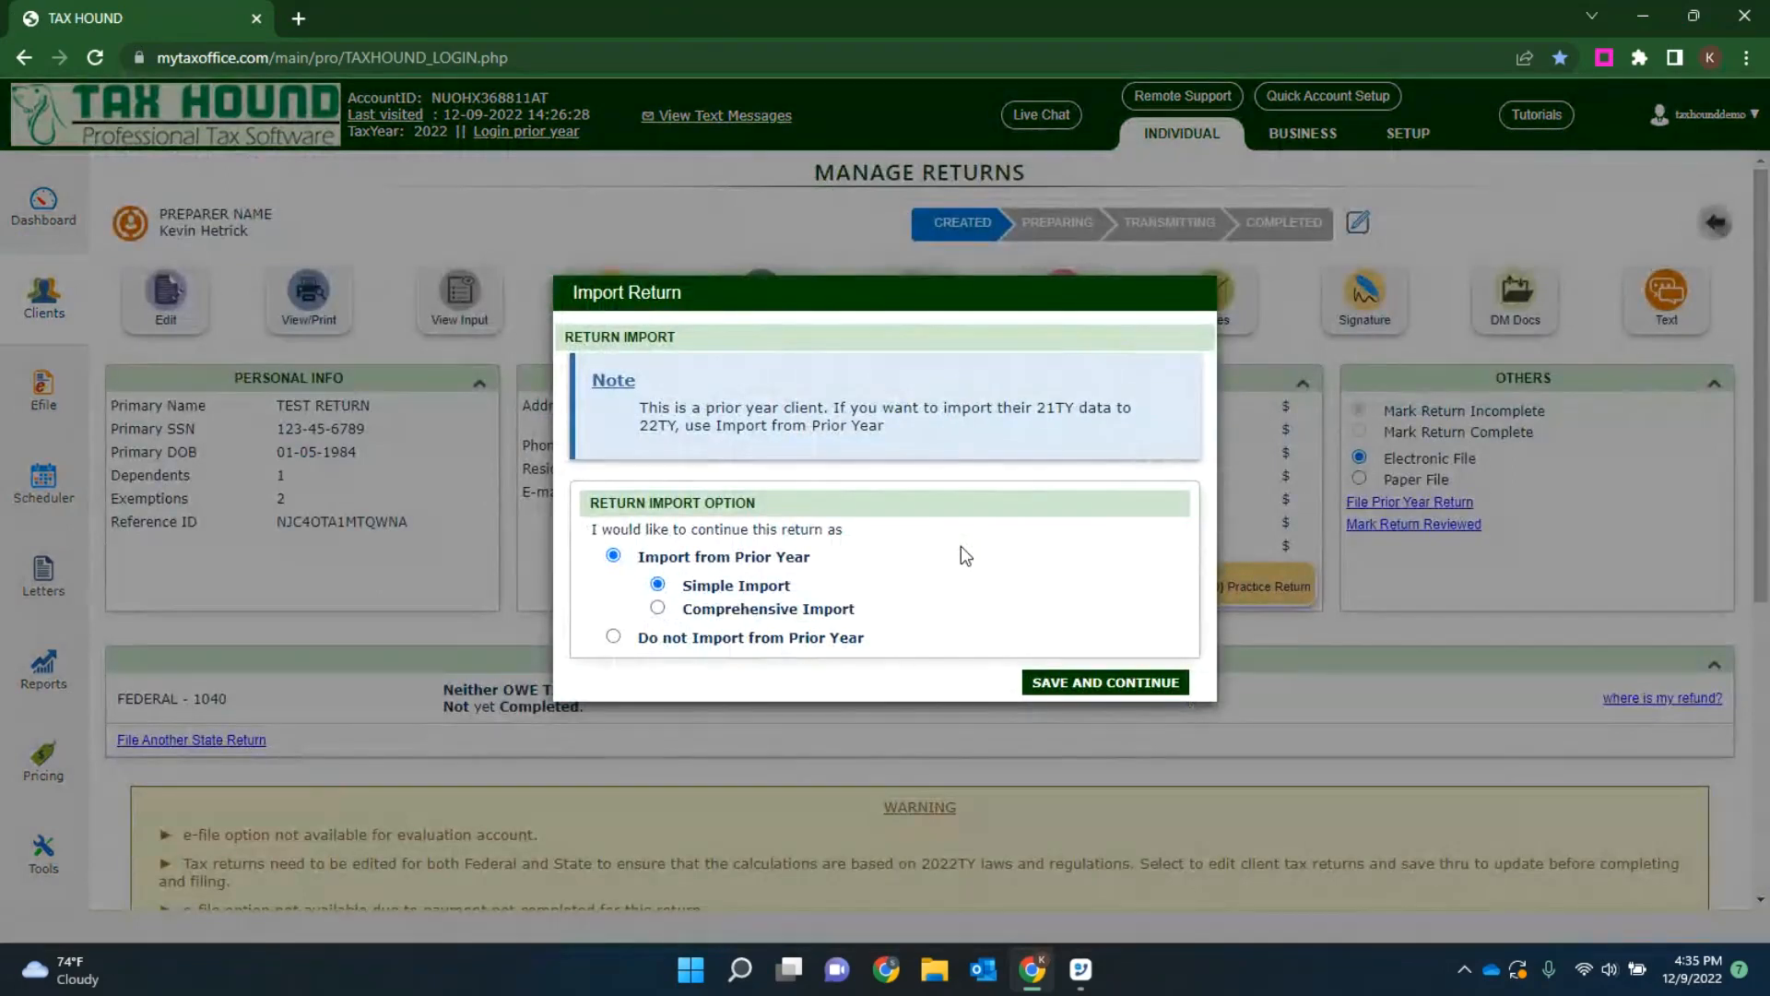
{"action": "left_click", "coordinate": [1089, 683]}
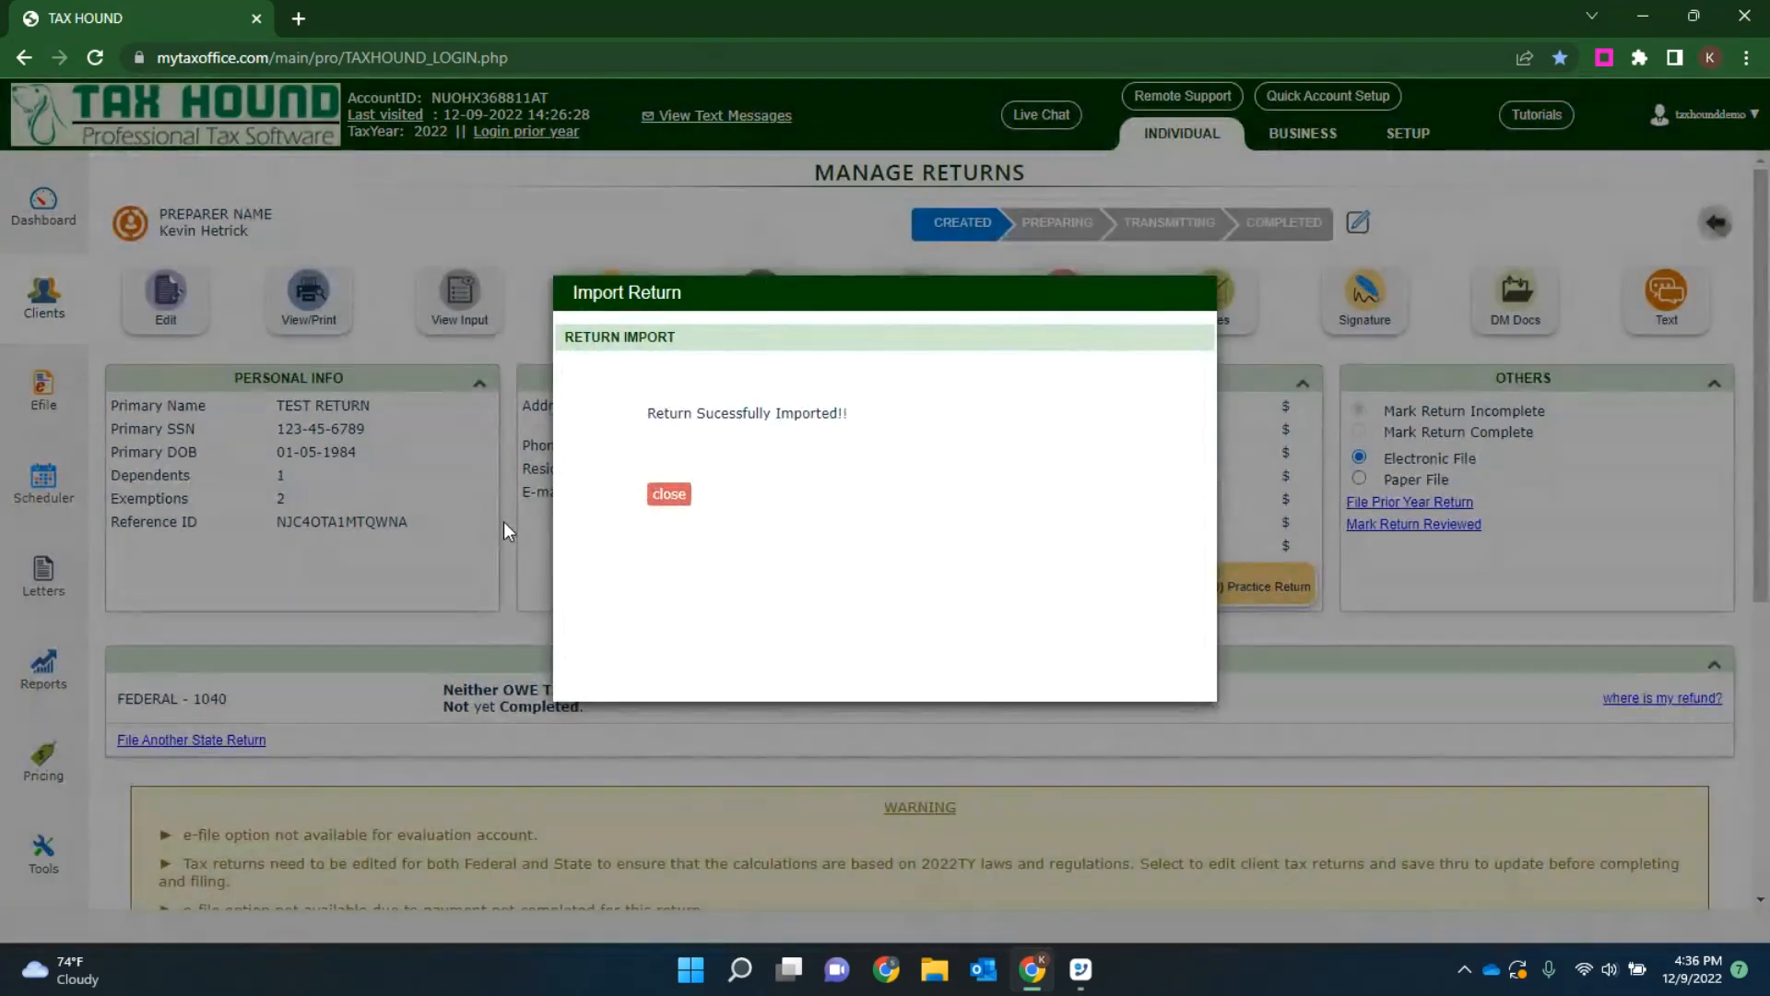
{"action": "left_click", "coordinate": [668, 496]}
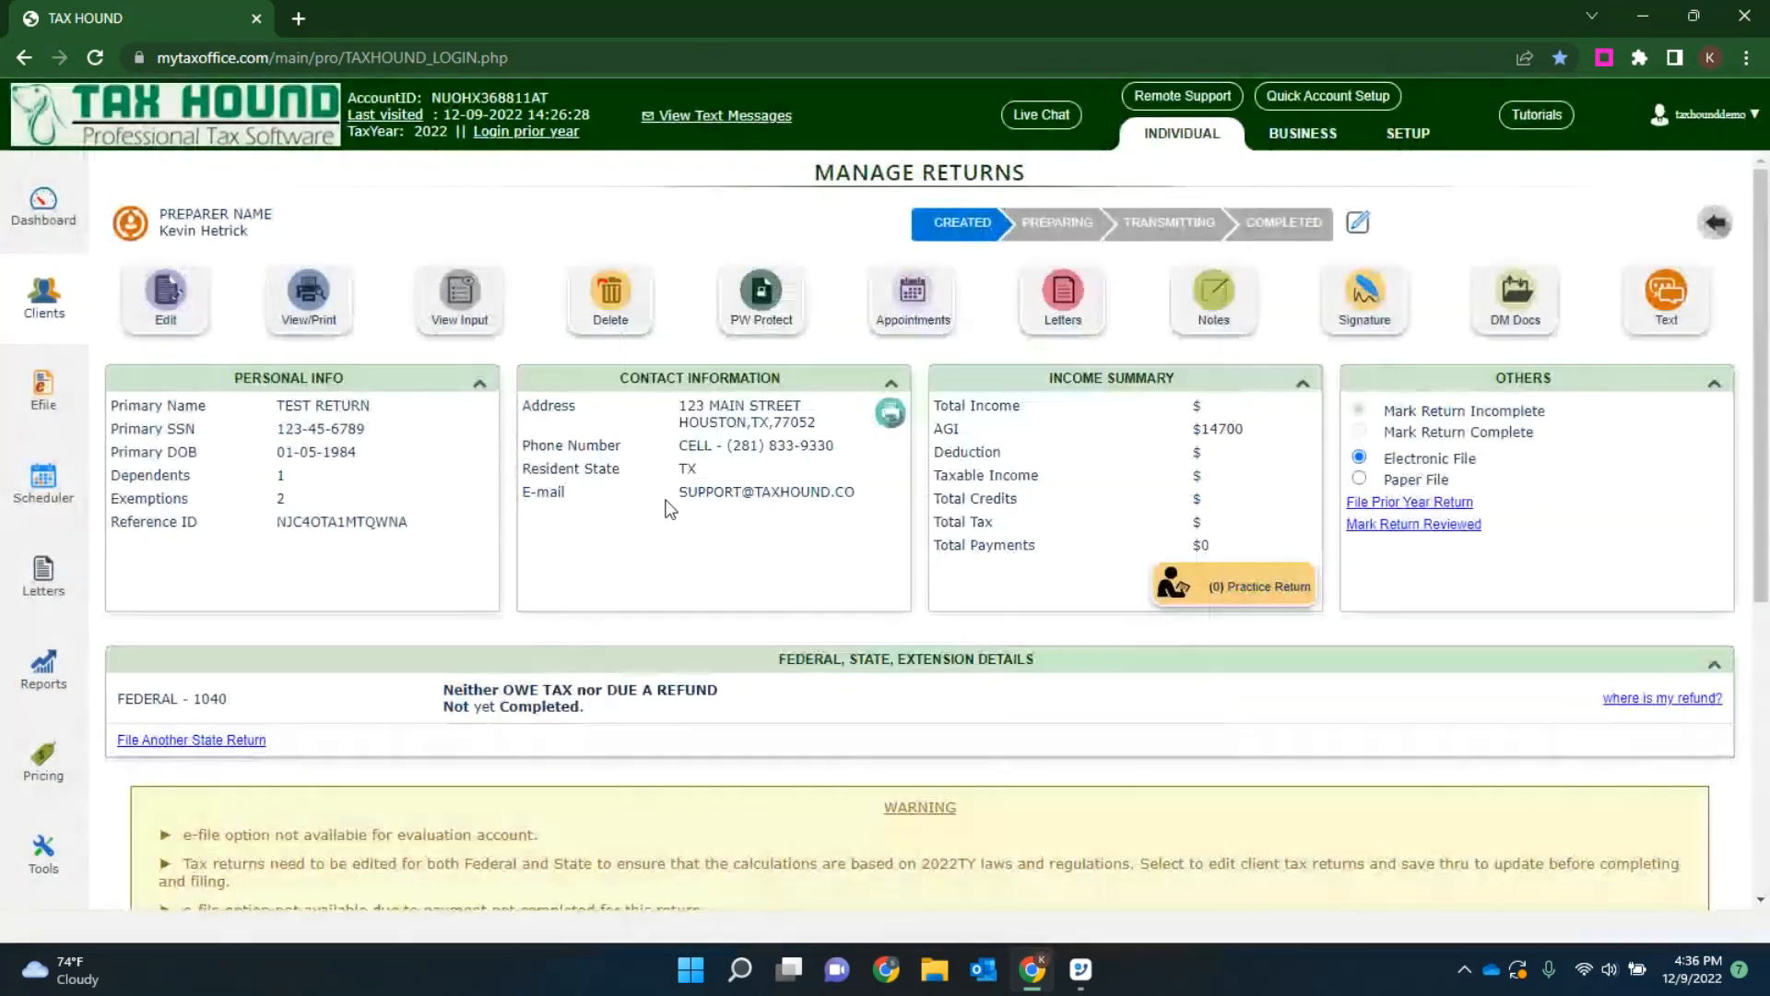
{"action": "left_click", "coordinate": [167, 317]}
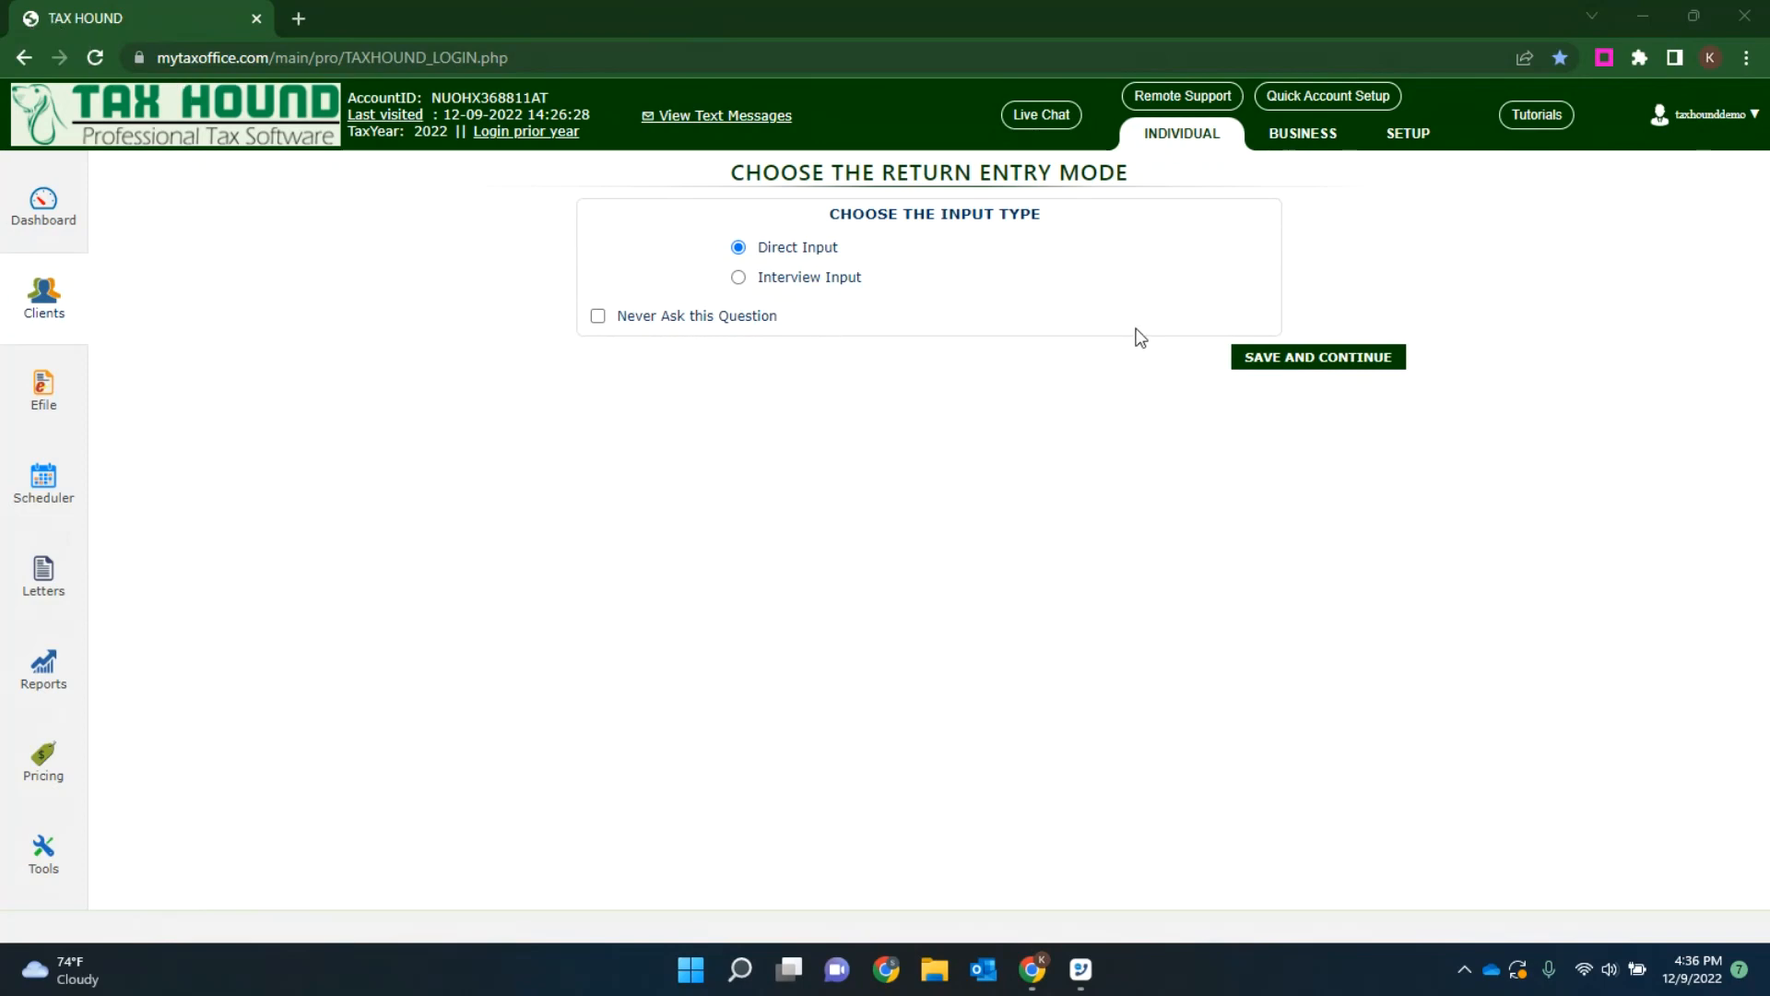
{"action": "left_click", "coordinate": [1343, 371]}
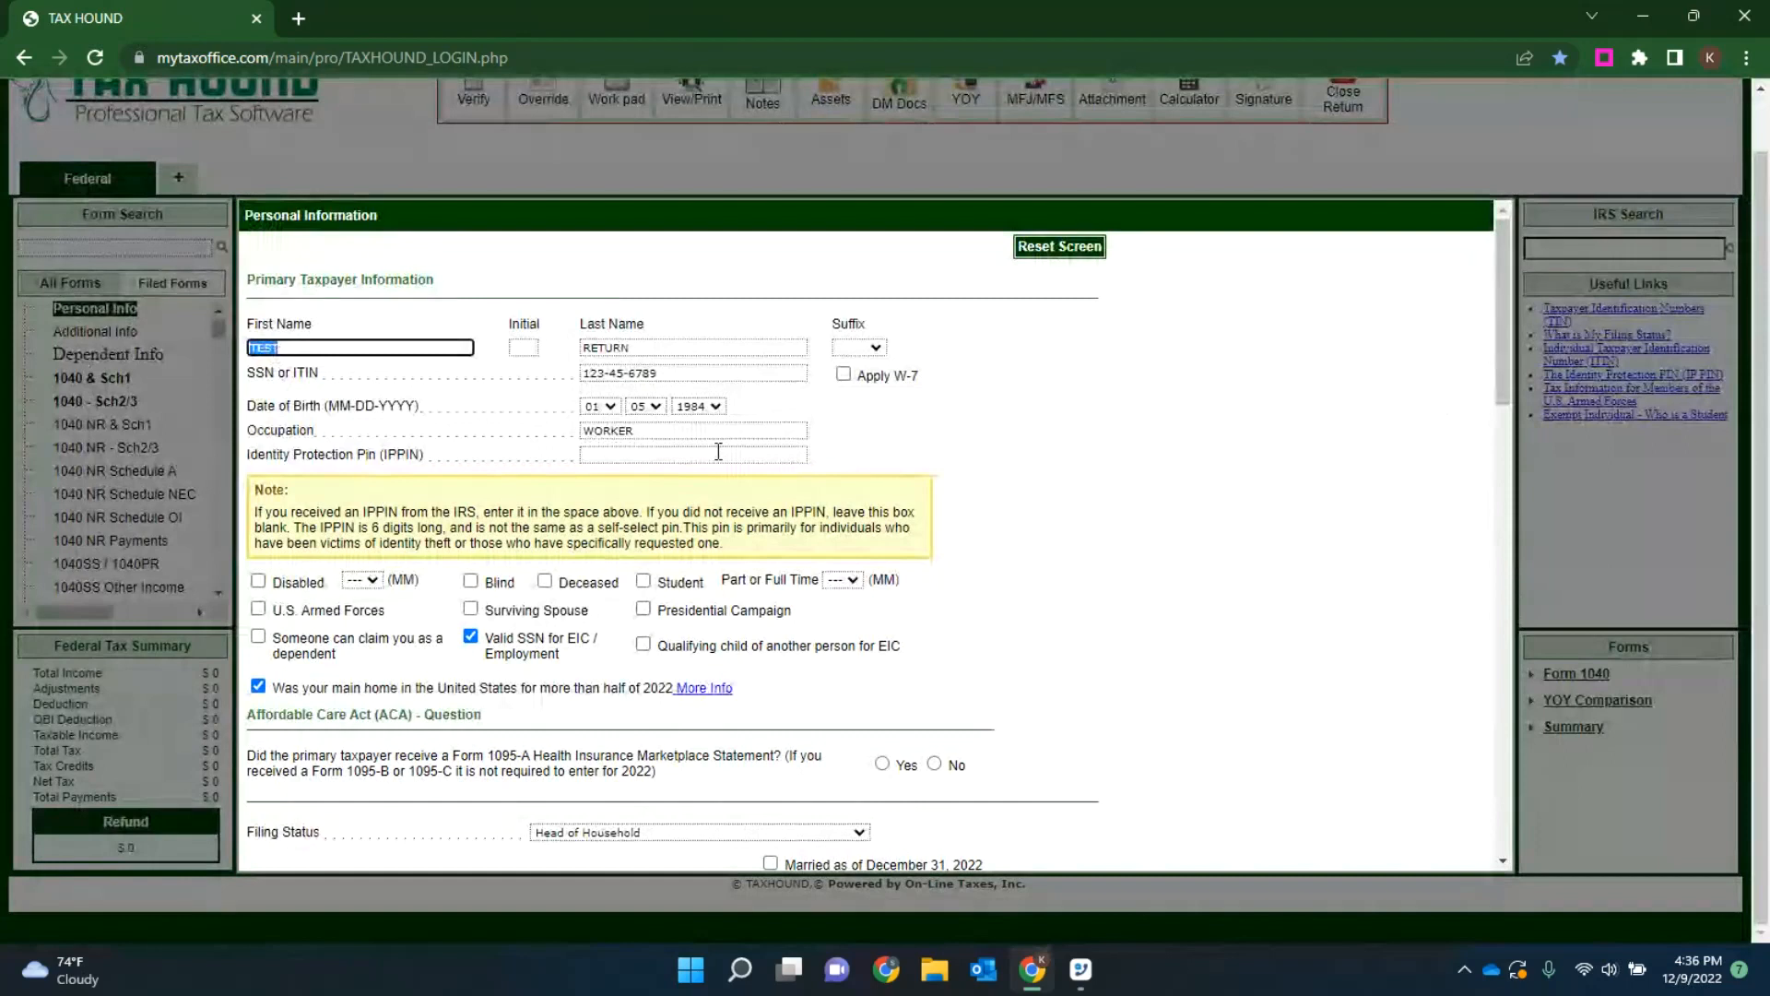
Step: Answer No to whether the primary taxpayer received a Form 1095-A Health Insurance Marketplace Statement
{"action": "scroll", "coordinate": [1047, 489], "scroll_direction": "down", "scroll_amount": 2}
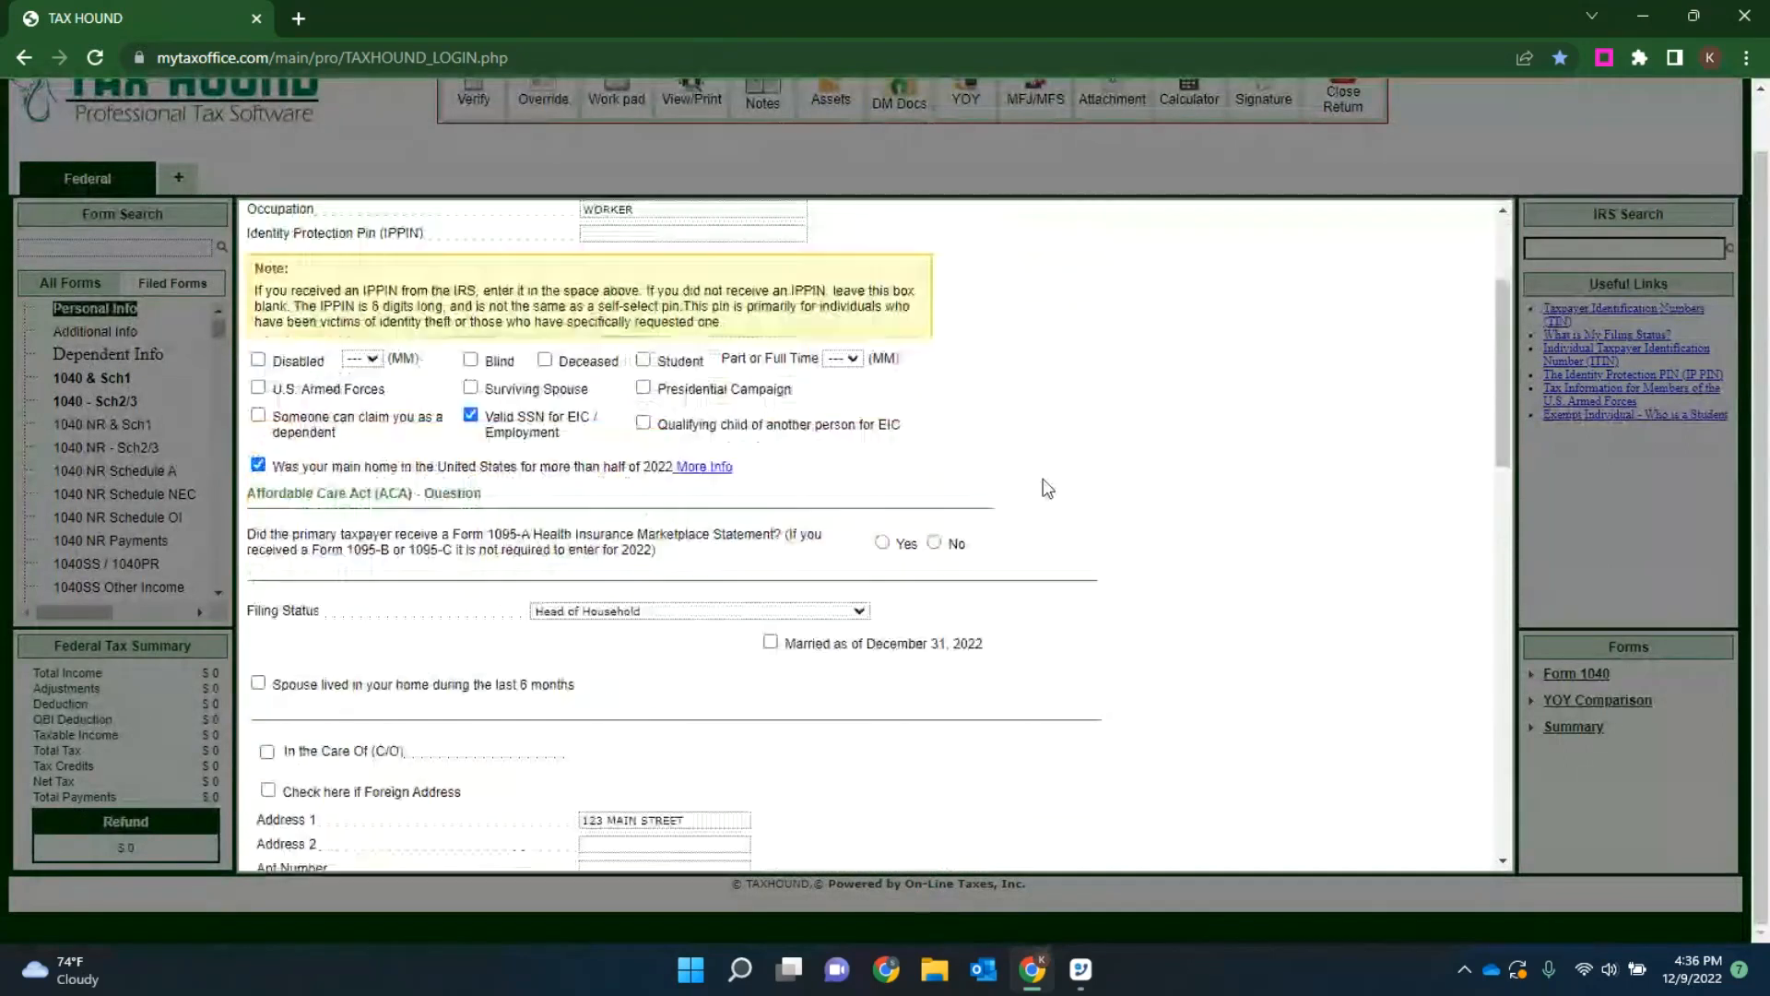
{"action": "left_click", "coordinate": [883, 544]}
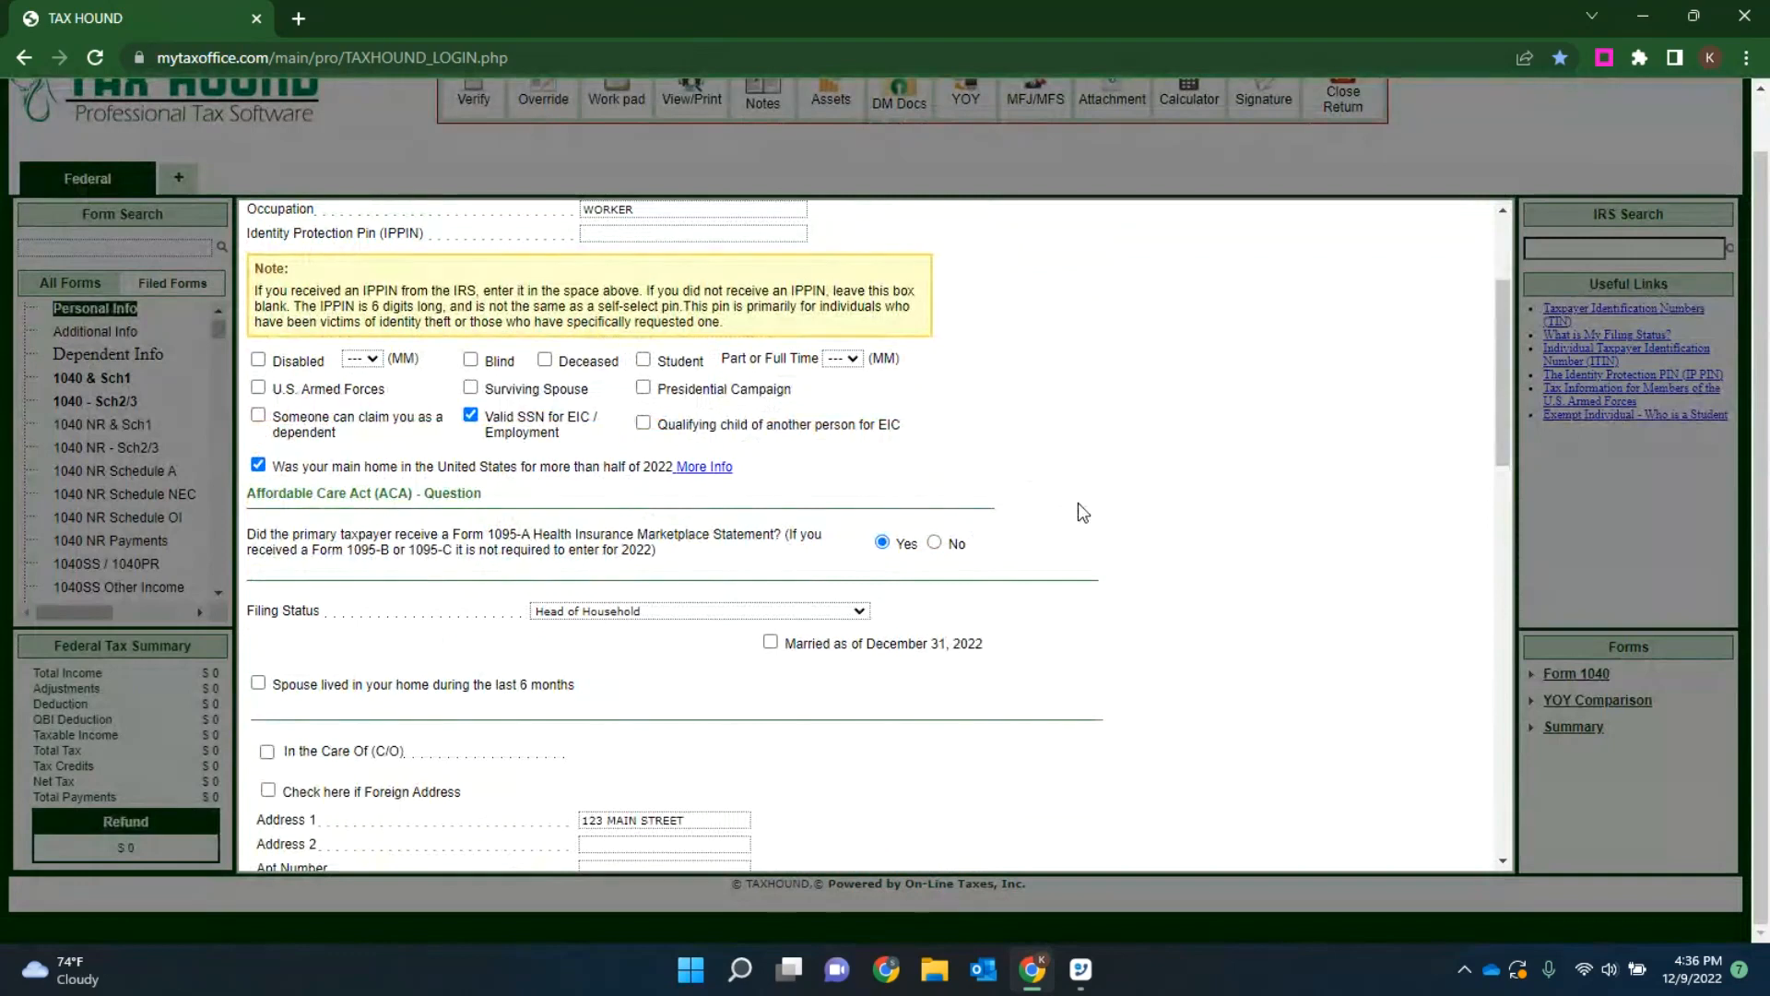
{"action": "left_click", "coordinate": [934, 543]}
Step: Try HOME as the daytime phone type to check the text message alert option, and set it back to CELL
{"action": "scroll", "coordinate": [1144, 455], "scroll_direction": "down", "scroll_amount": 6}
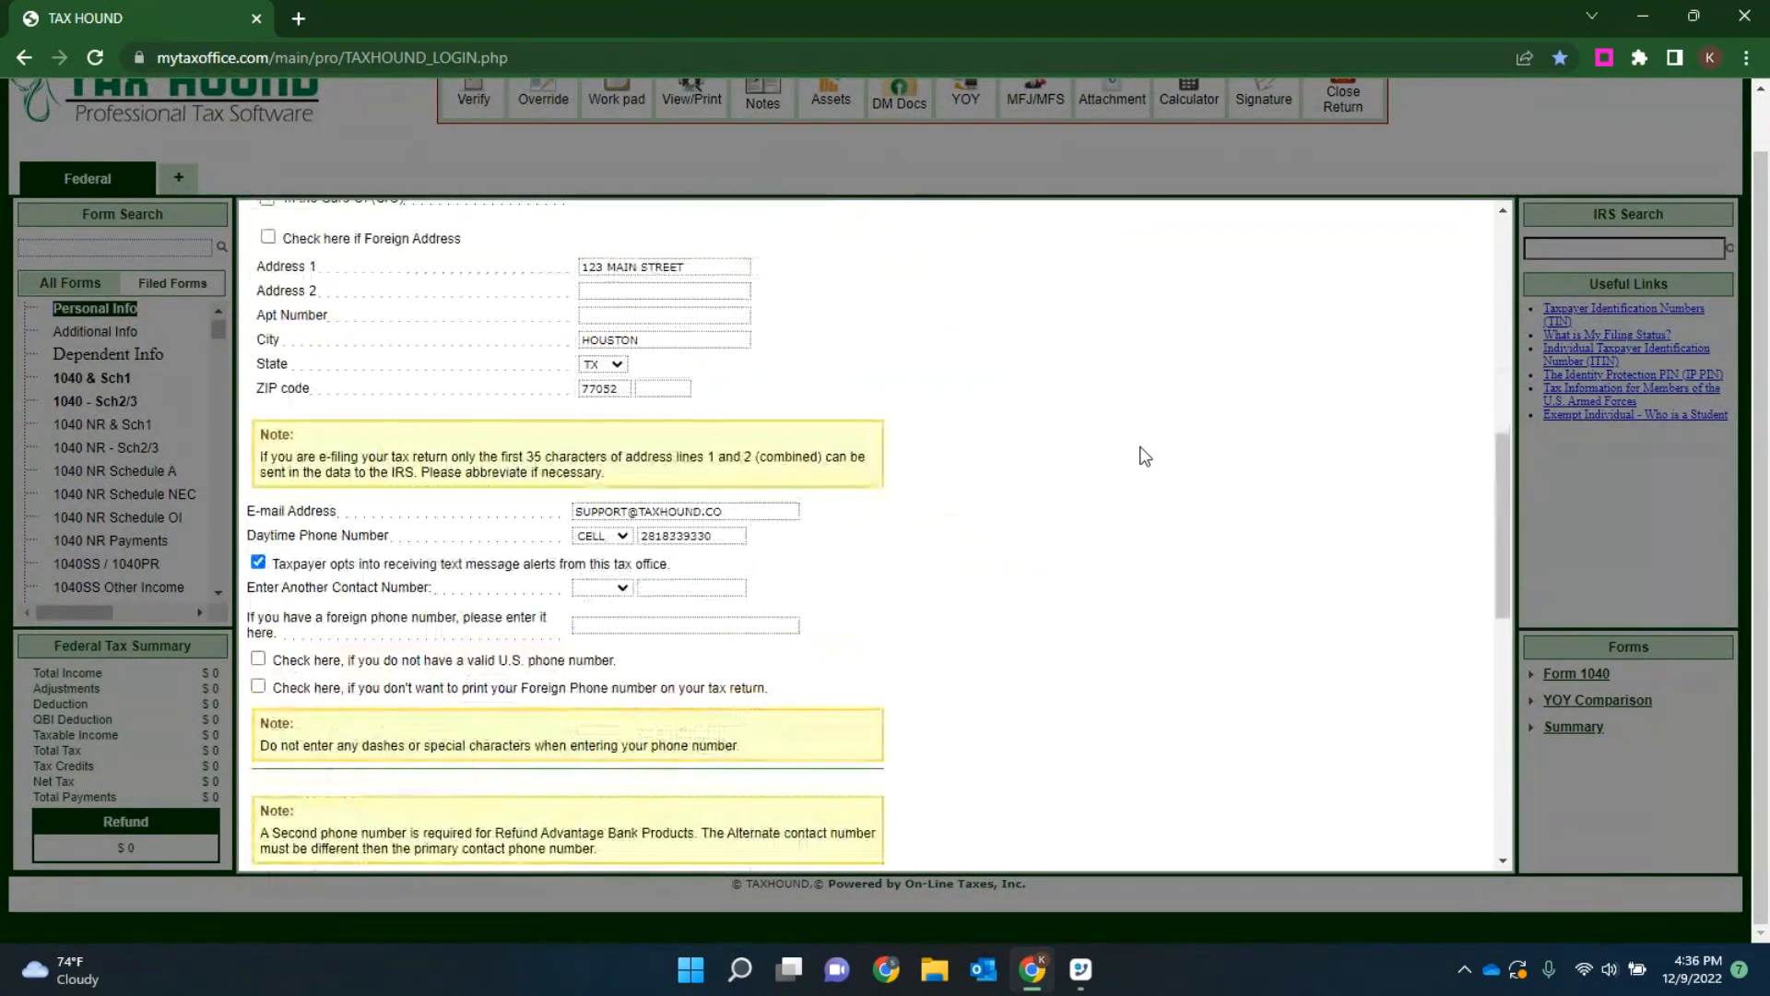
{"action": "scroll", "coordinate": [1143, 451], "scroll_direction": "down", "scroll_amount": 1}
{"action": "scroll", "coordinate": [1134, 458], "scroll_direction": "up", "scroll_amount": 2}
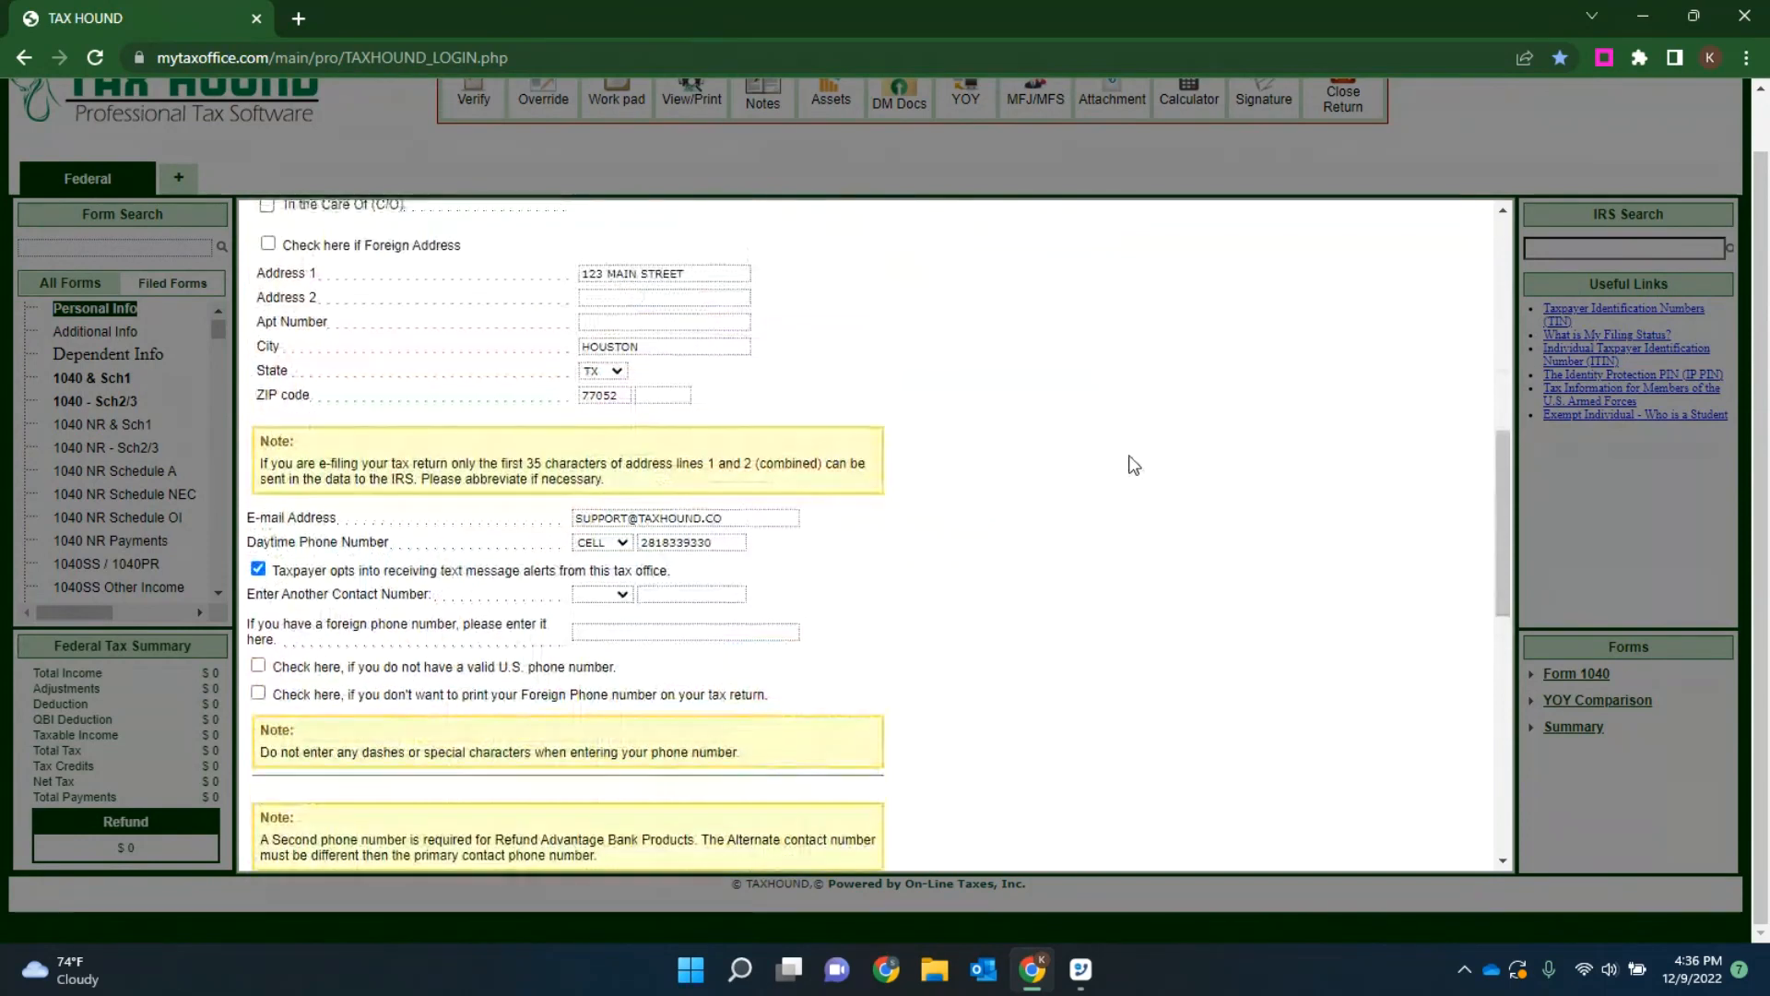
{"action": "left_click_drag", "start_coordinate": [673, 674], "coordinate": [273, 674]}
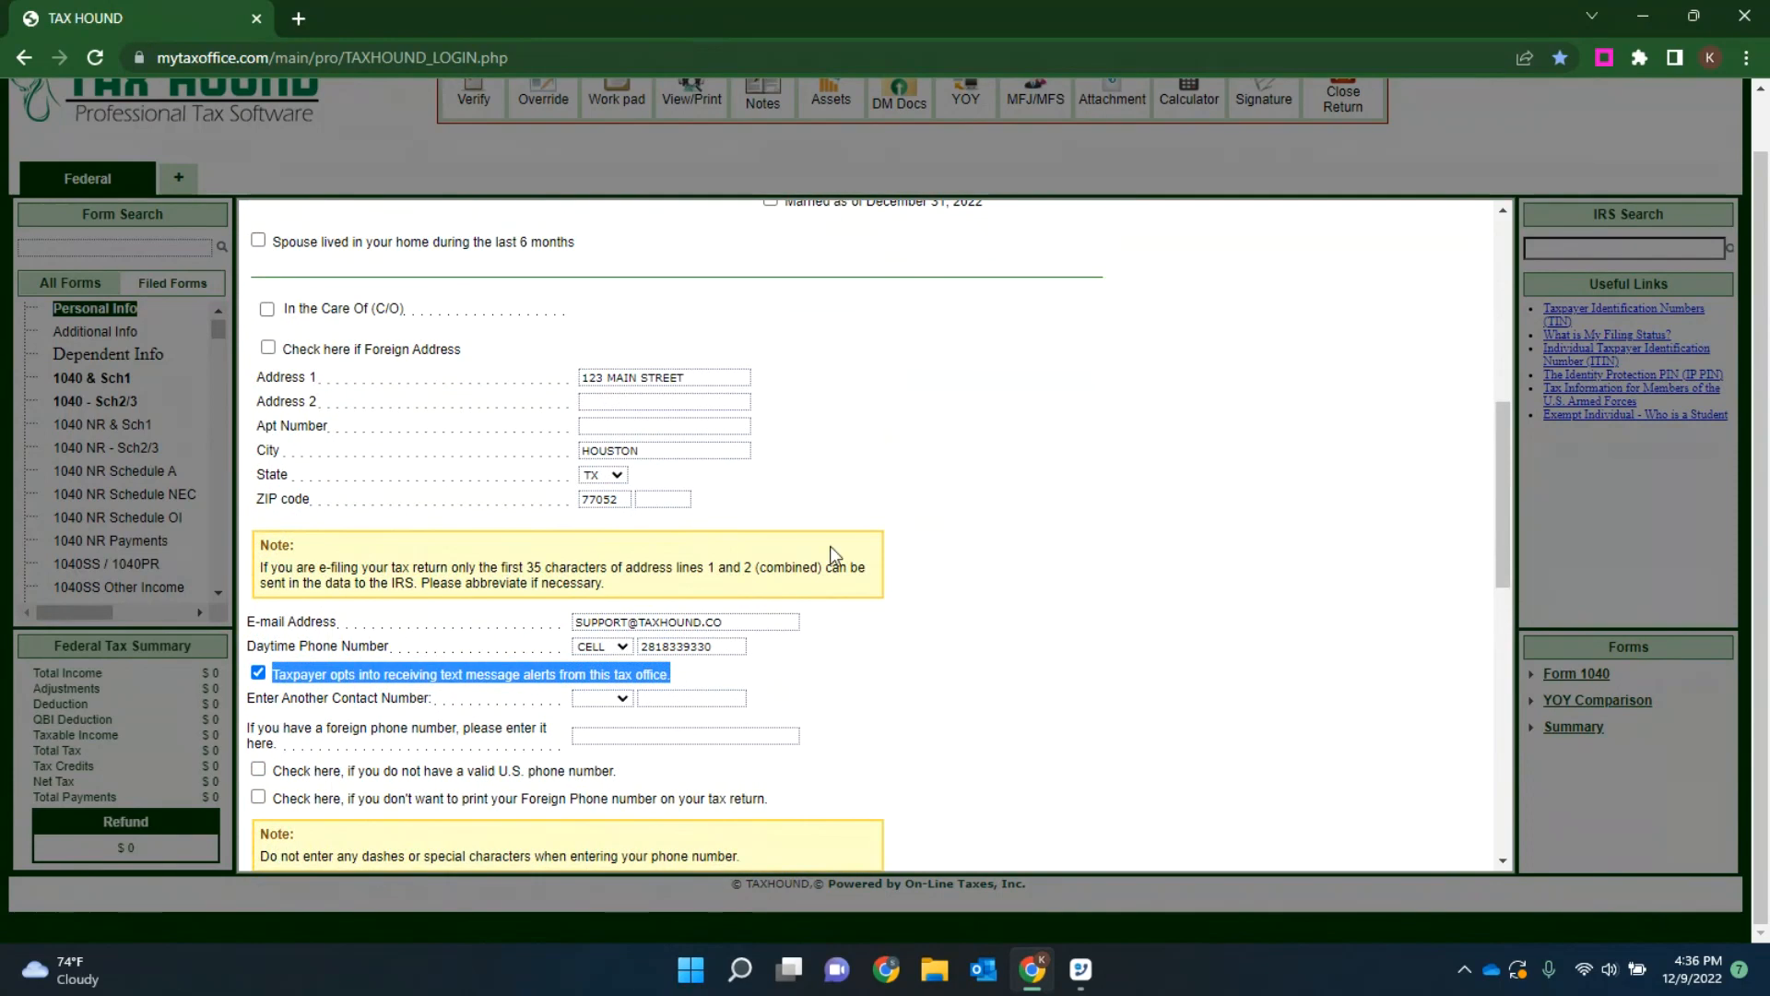
{"action": "left_click", "coordinate": [606, 646]}
{"action": "left_click", "coordinate": [606, 692]}
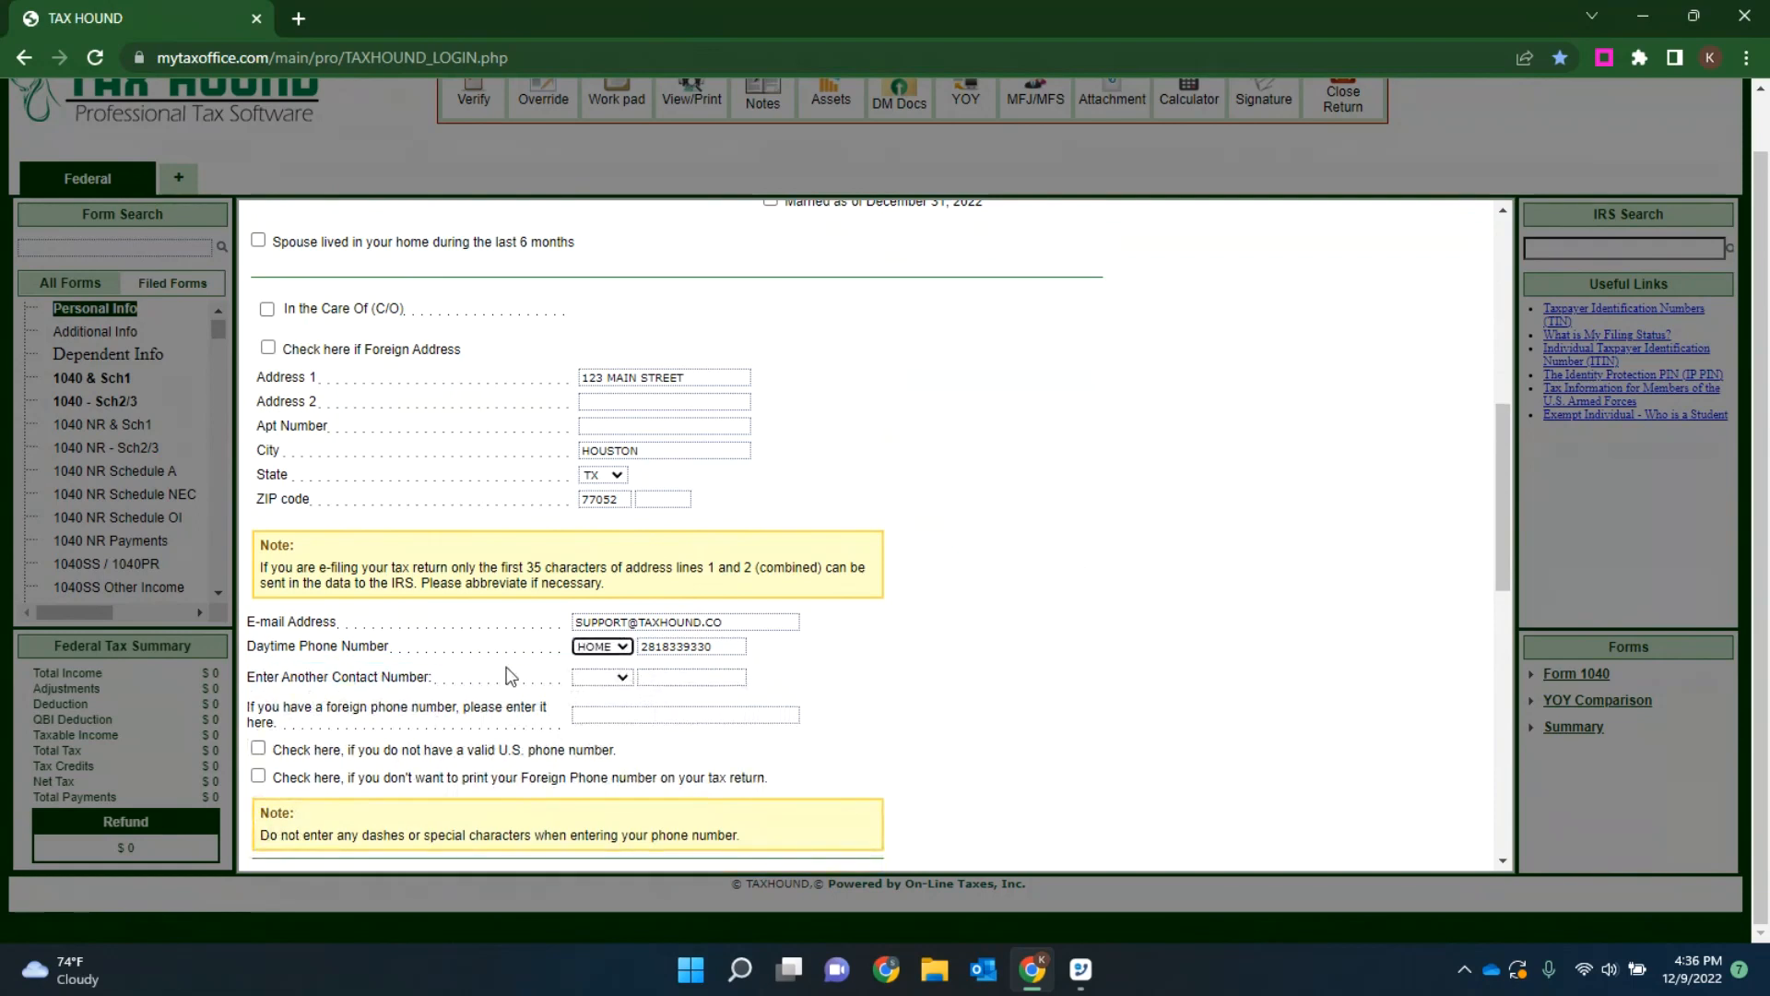
{"action": "left_click", "coordinate": [604, 647]}
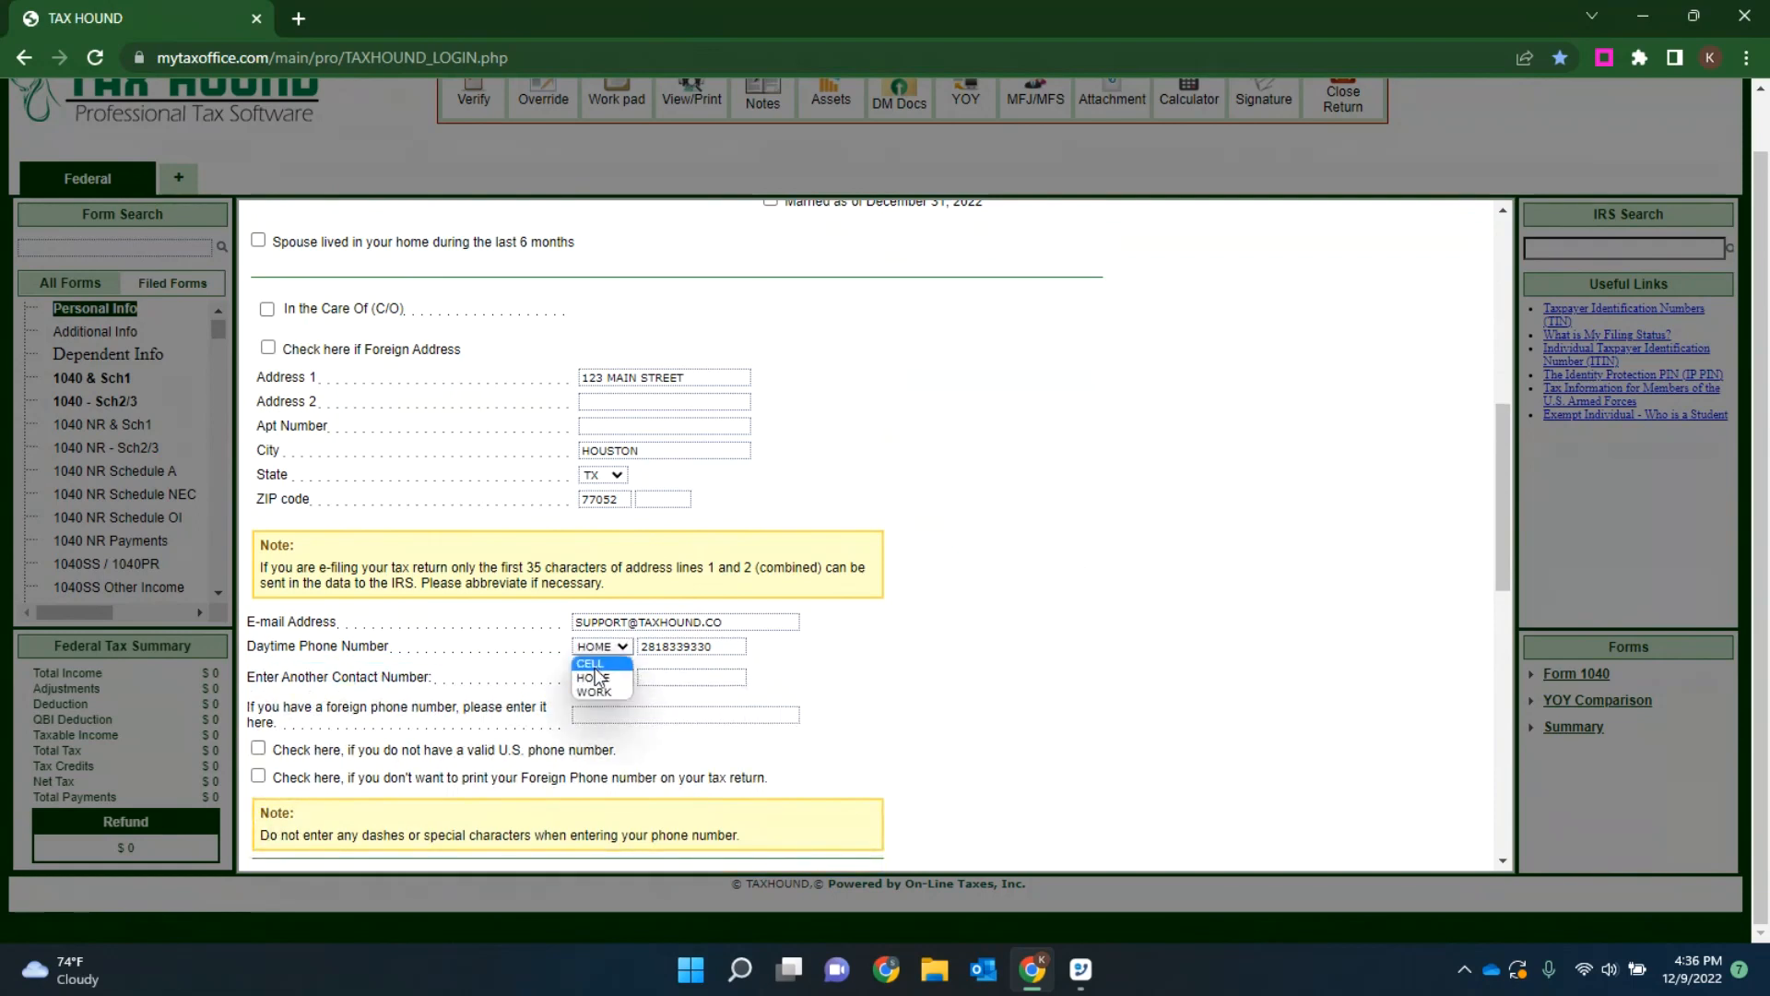
{"action": "left_click", "coordinate": [596, 665]}
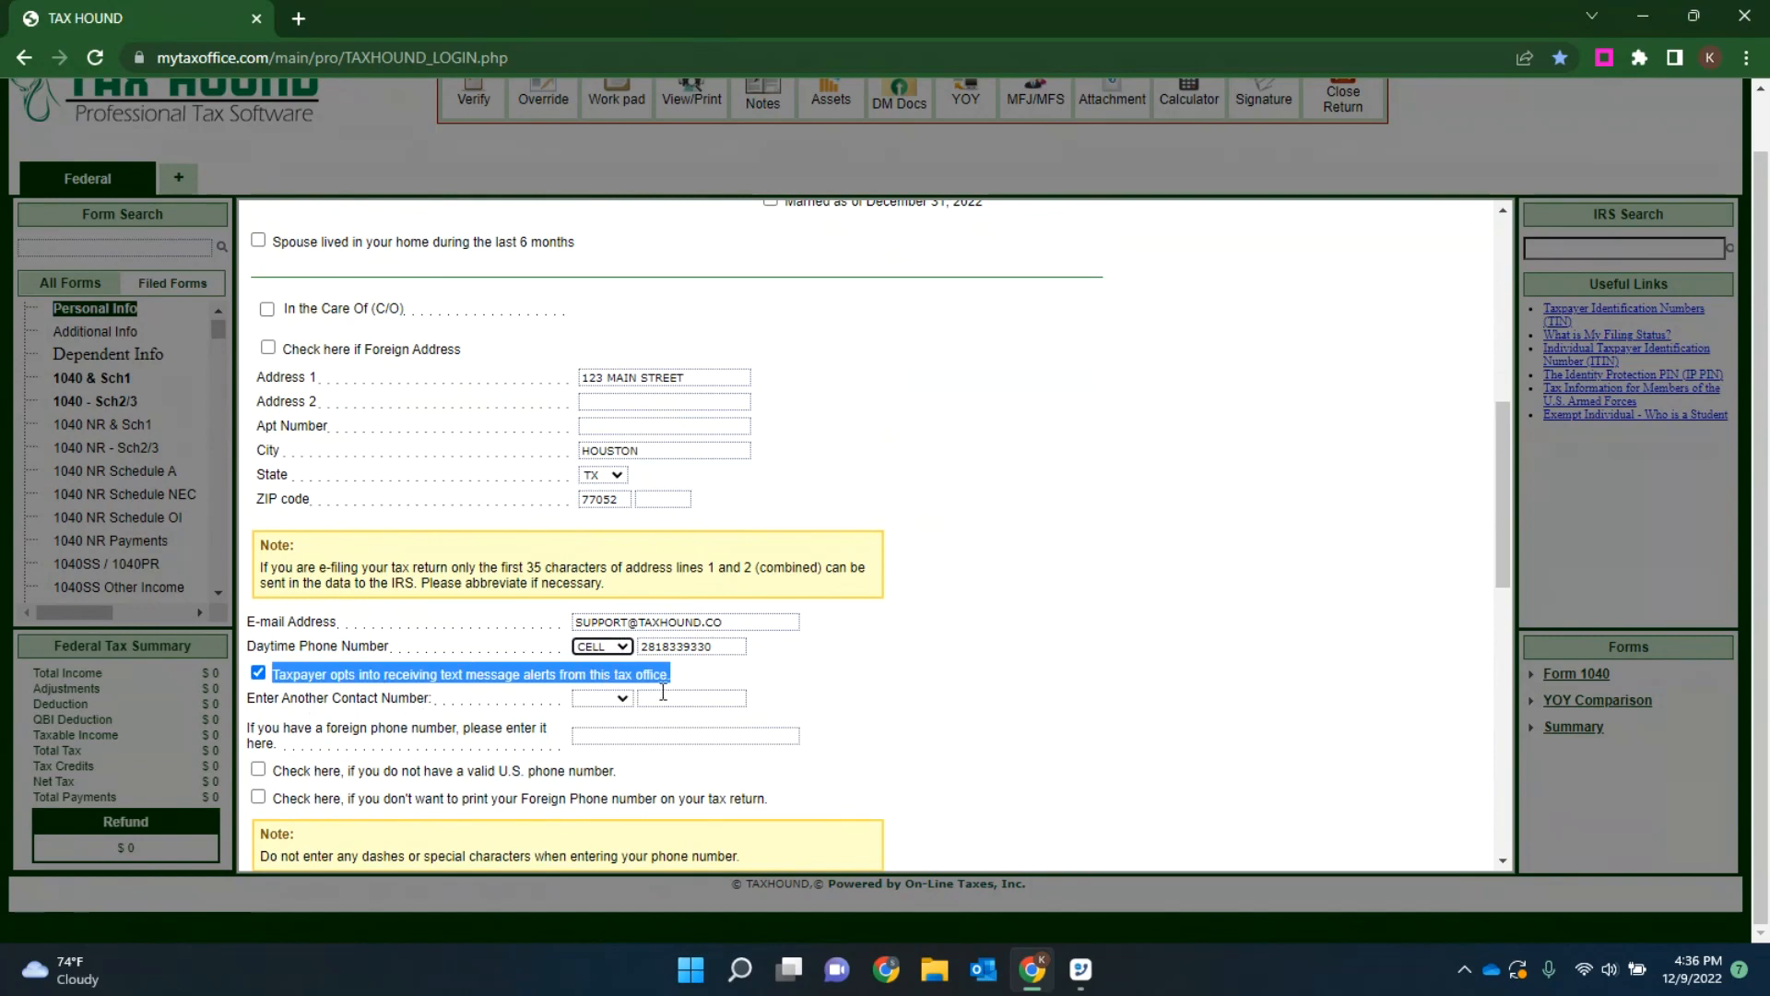
Step: Try CELL as the type for the additional contact number, and set it back to blank
{"action": "left_click", "coordinate": [595, 697]}
{"action": "left_click", "coordinate": [598, 738]}
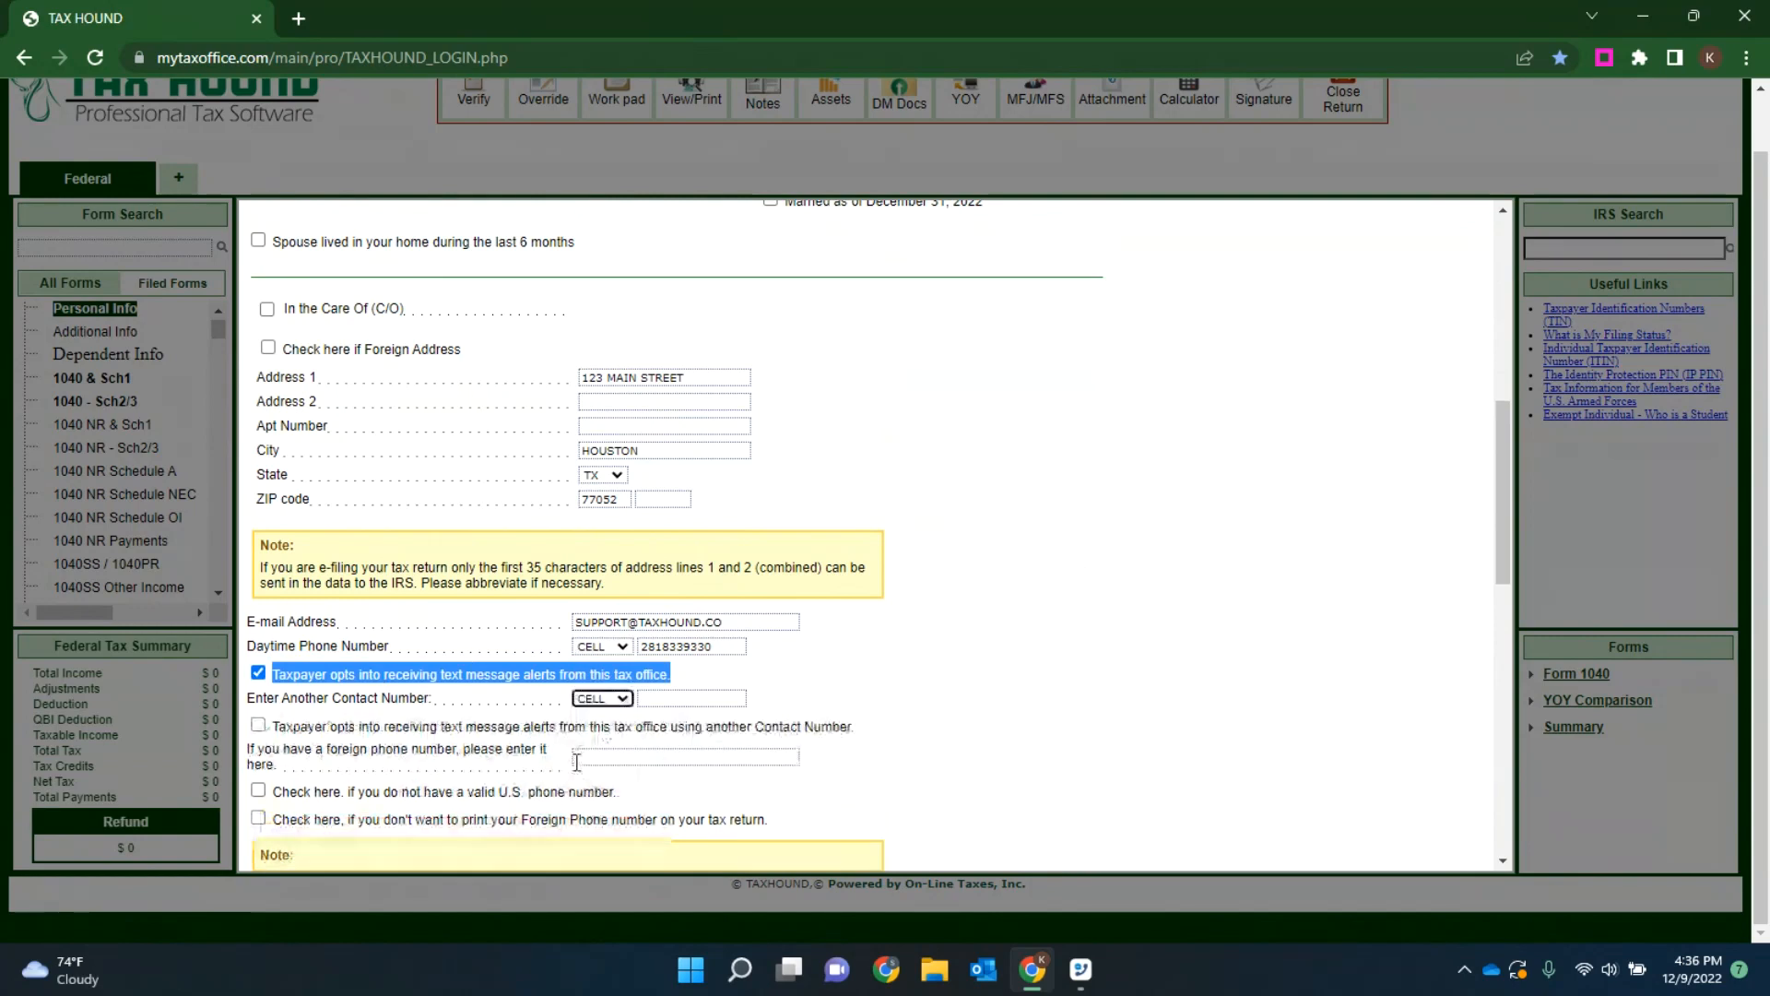
{"action": "left_click", "coordinate": [618, 703]}
{"action": "left_click", "coordinate": [590, 715]}
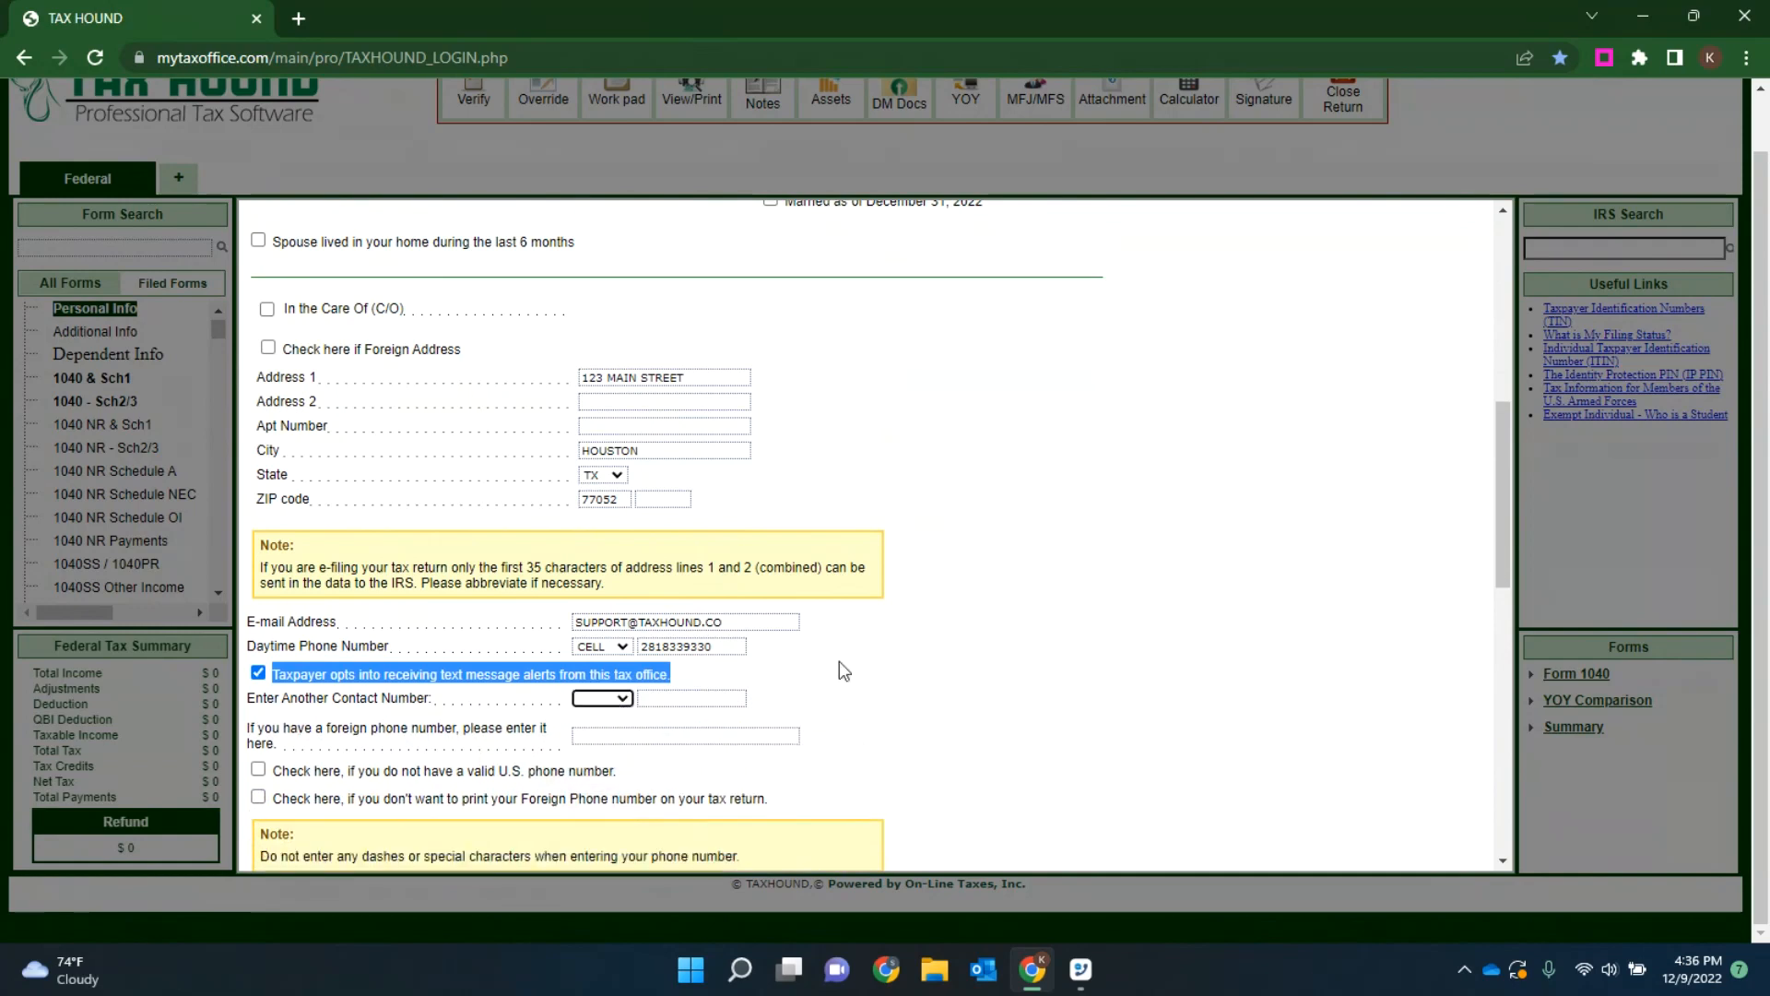
Step: Review the residency and direct deposit questions of the personal information and save the form
{"action": "scroll", "coordinate": [968, 518], "scroll_direction": "down", "scroll_amount": 5}
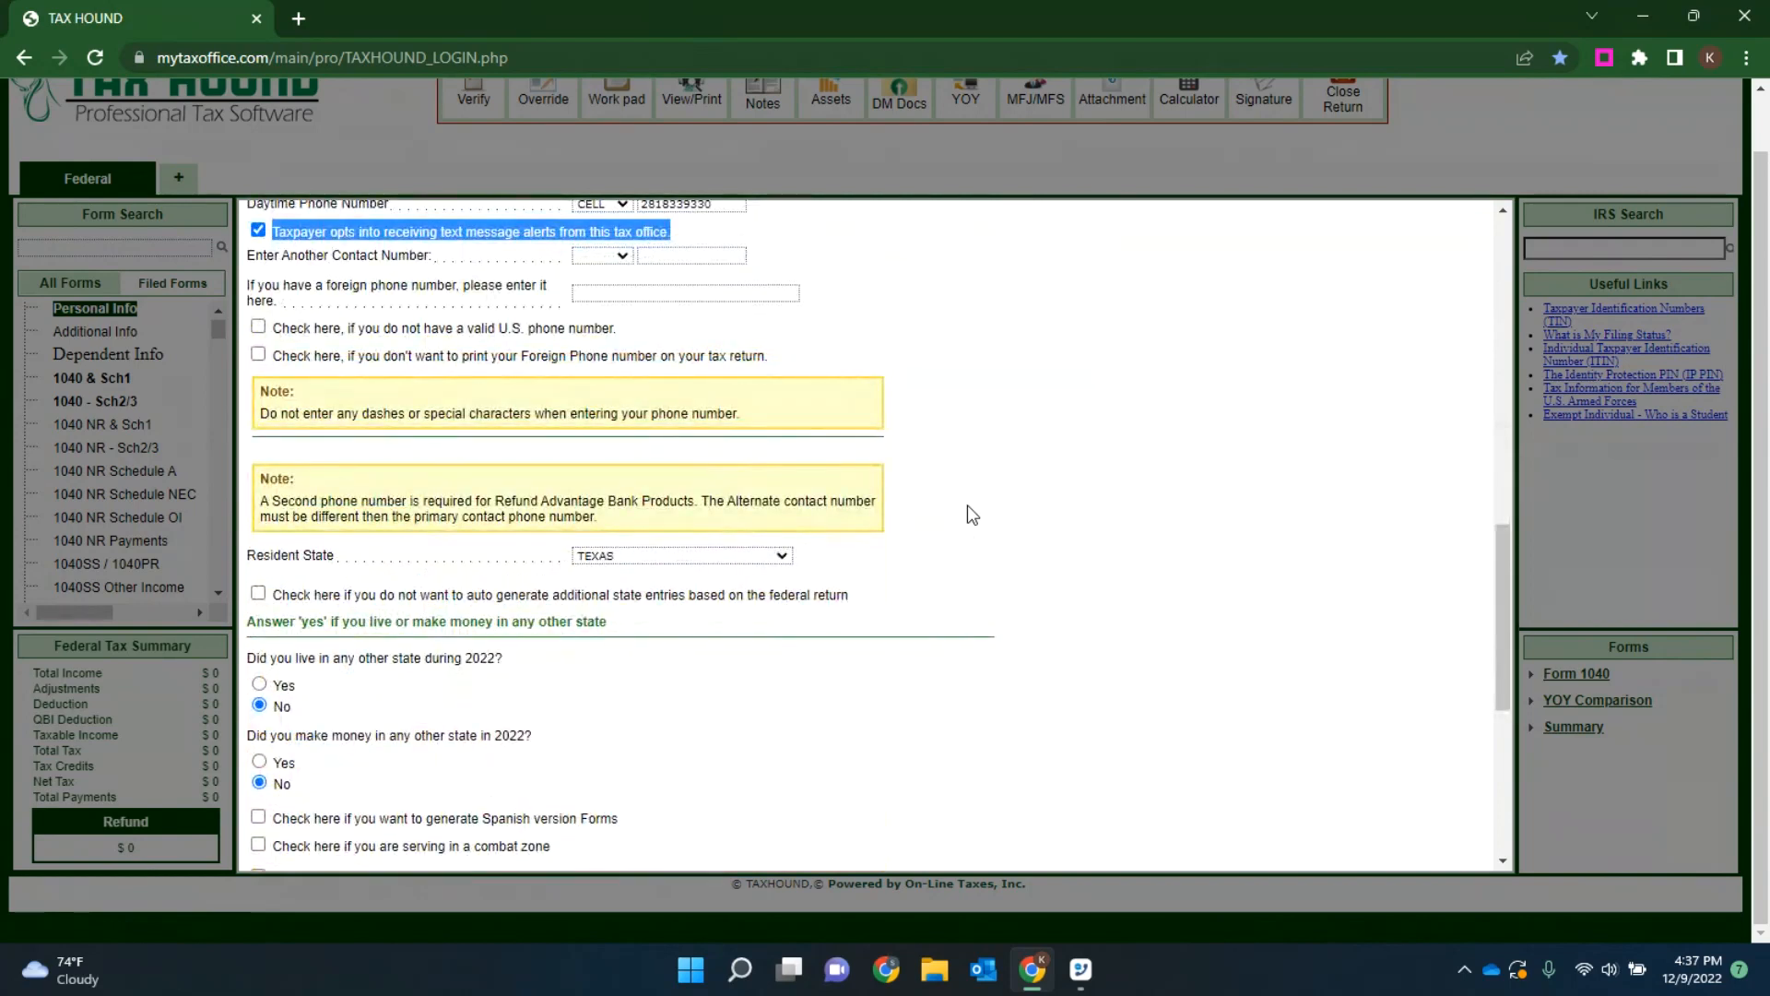
{"action": "scroll", "coordinate": [970, 514], "scroll_direction": "down", "scroll_amount": 1}
{"action": "scroll", "coordinate": [967, 506], "scroll_direction": "down", "scroll_amount": 4}
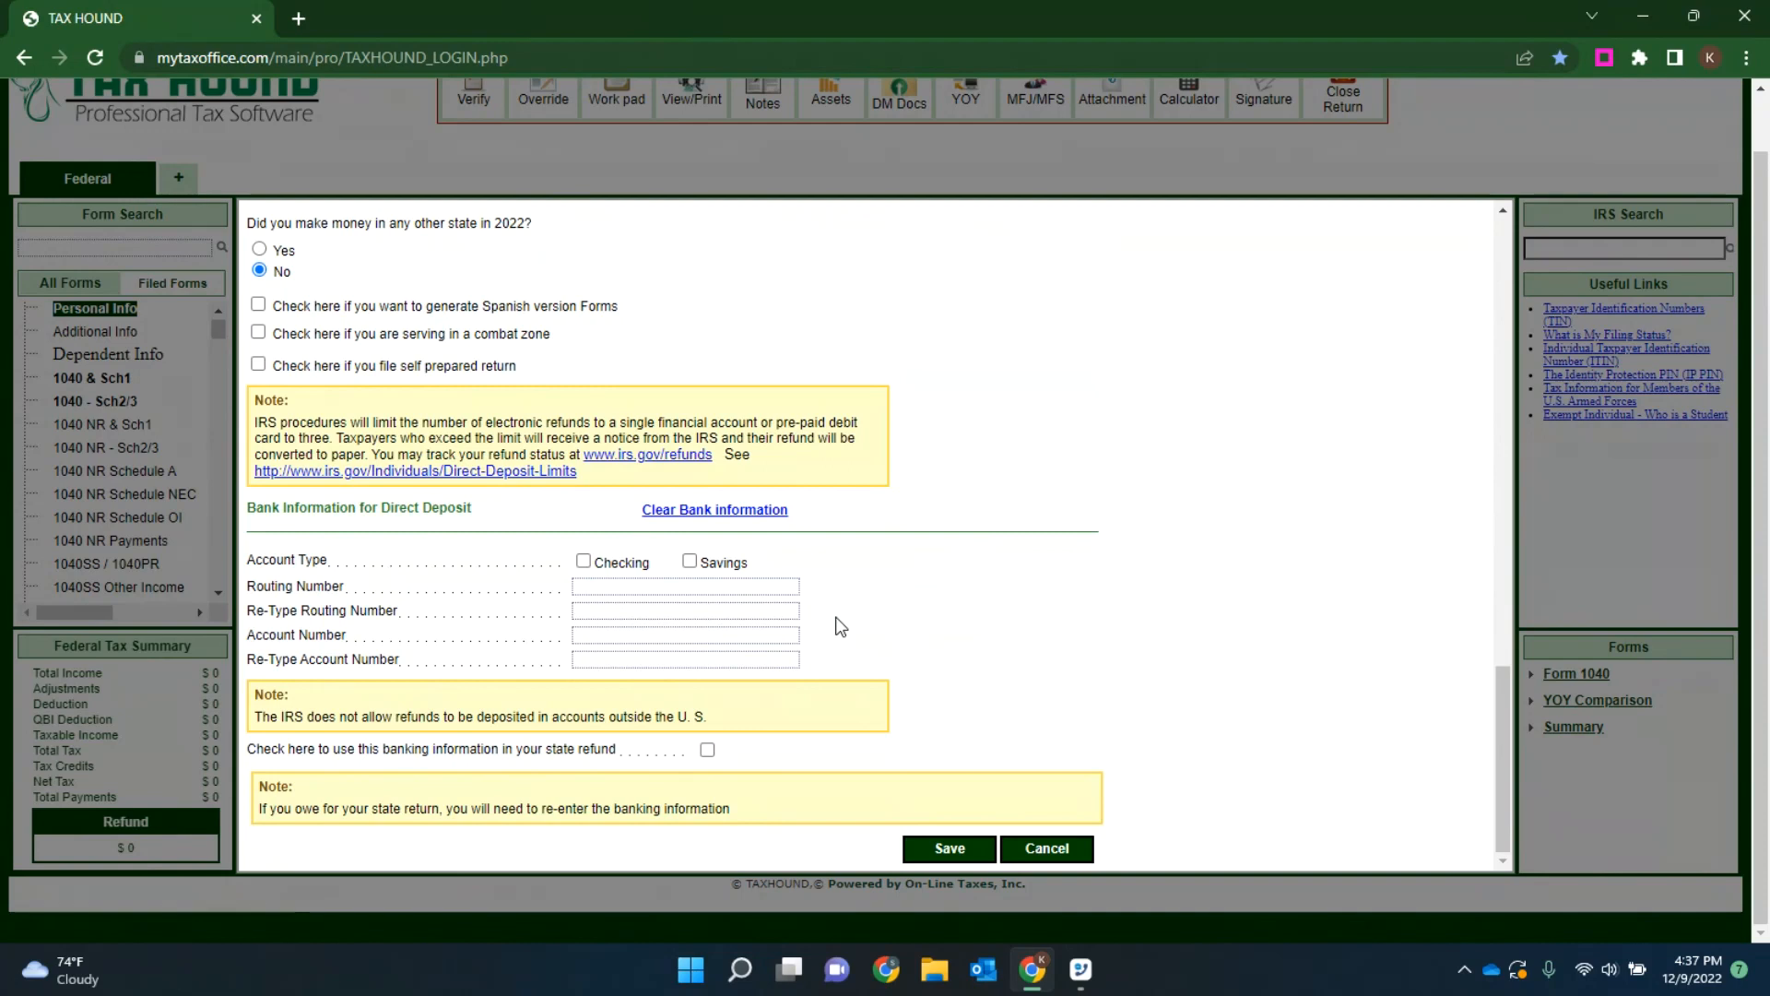
{"action": "left_click", "coordinate": [955, 846]}
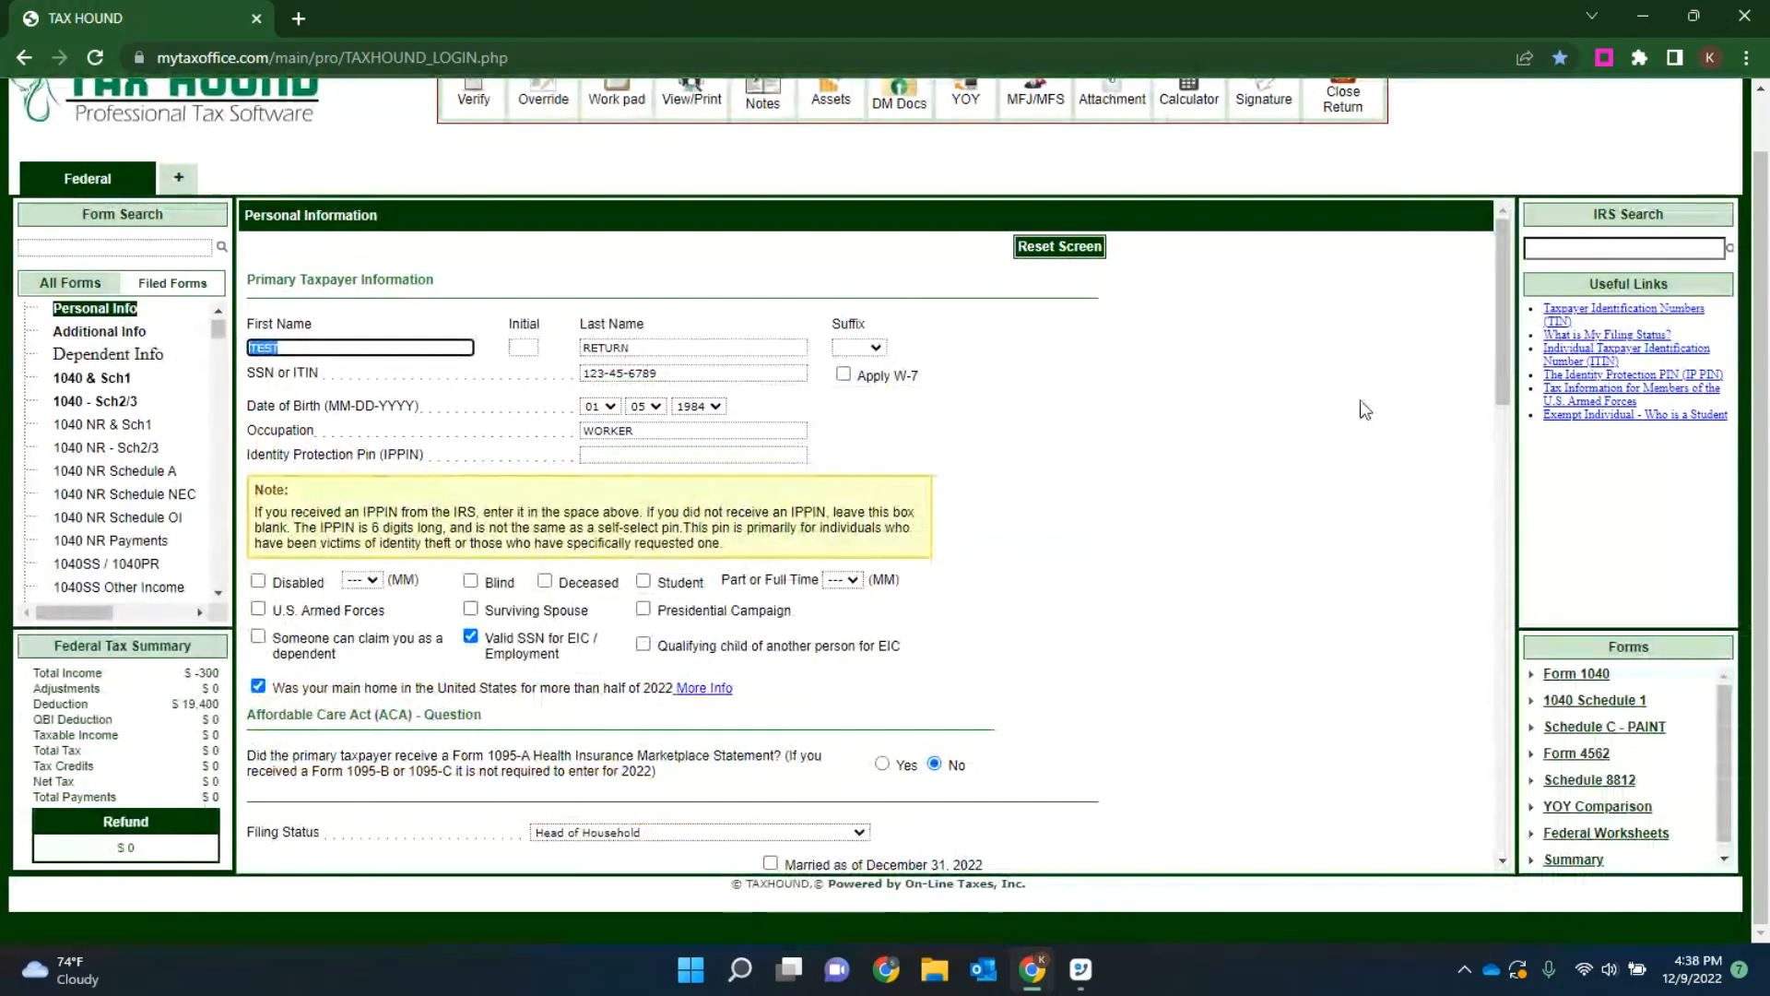
Step: Close the open return and start creating a new return for another client
{"action": "scroll", "coordinate": [1365, 407], "scroll_direction": "up", "scroll_amount": 1}
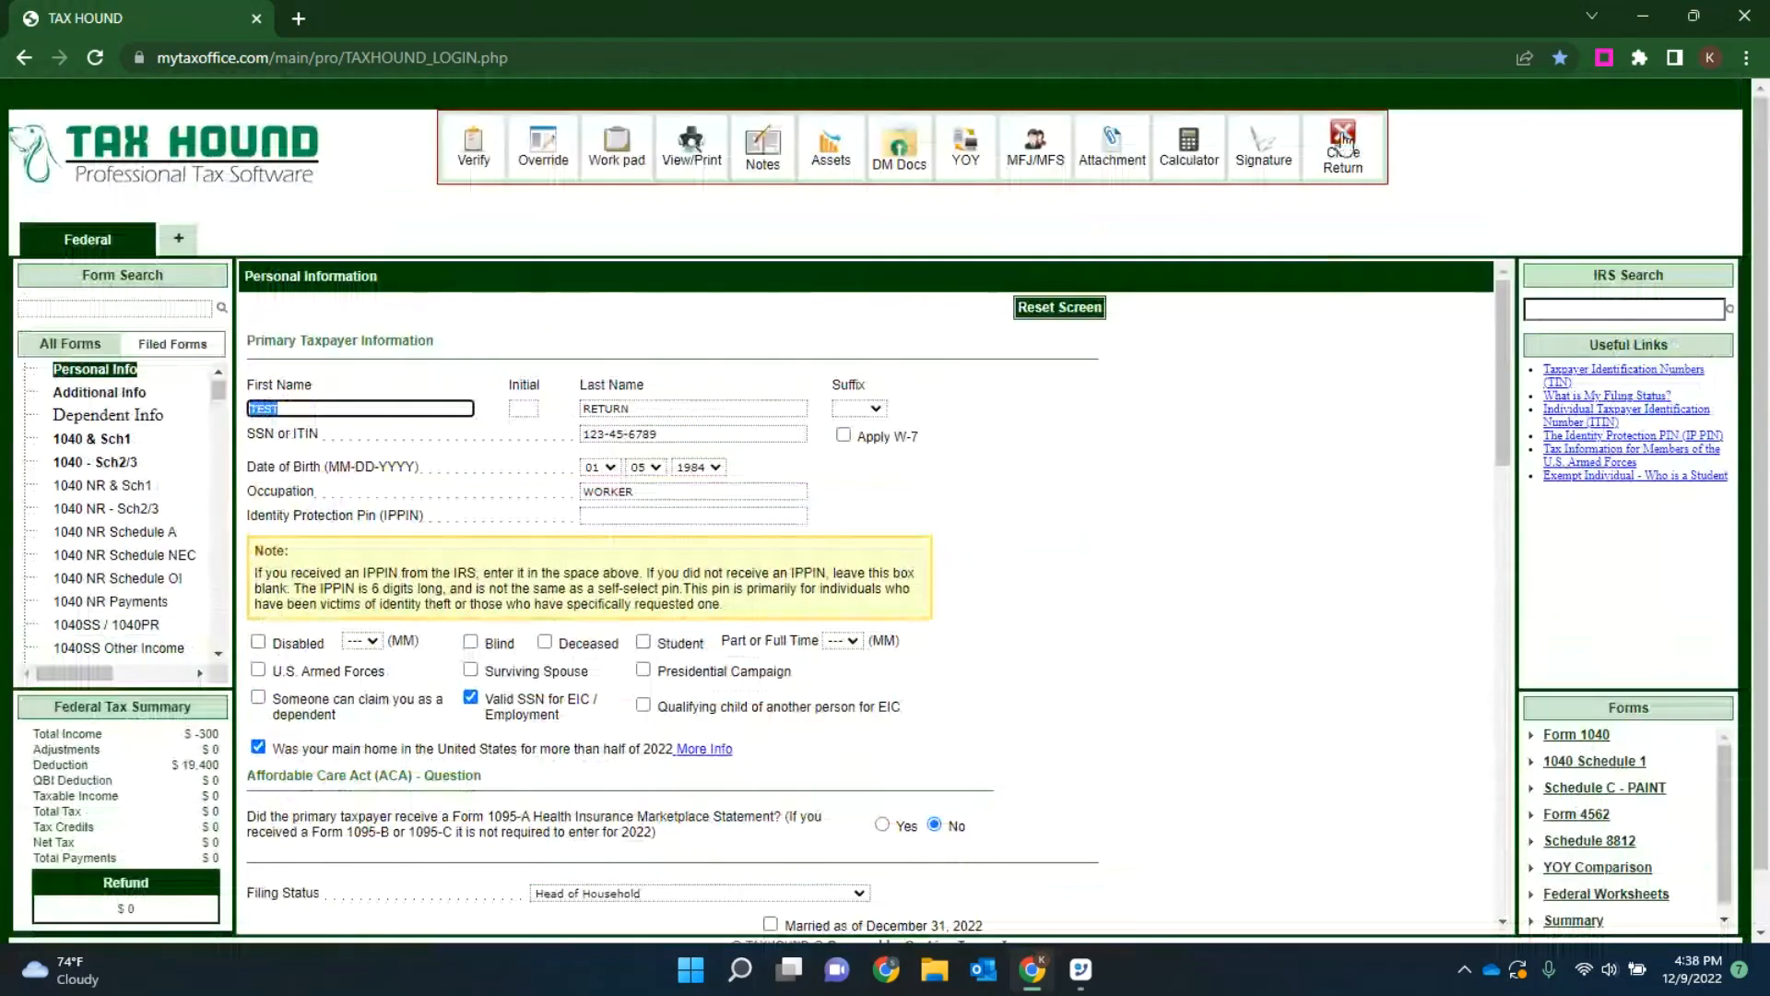
{"action": "left_click", "coordinate": [1344, 147]}
{"action": "left_click", "coordinate": [805, 568]}
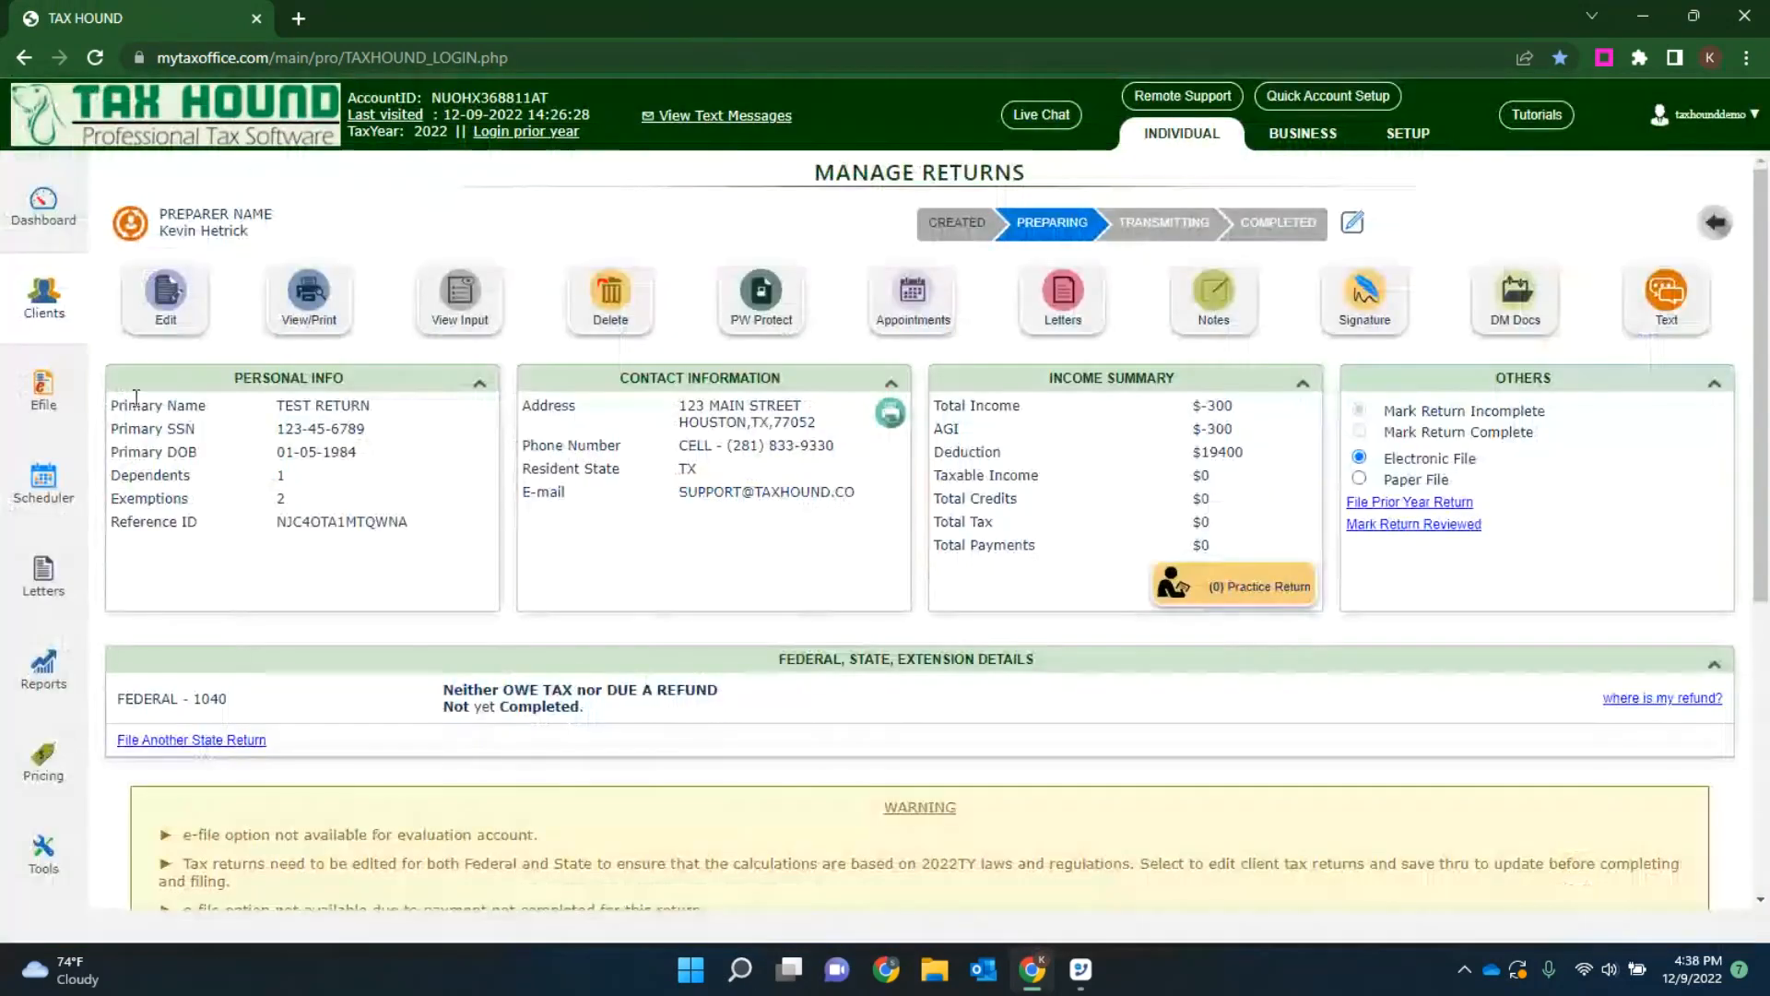
{"action": "left_click", "coordinate": [35, 313]}
{"action": "left_click", "coordinate": [162, 241]}
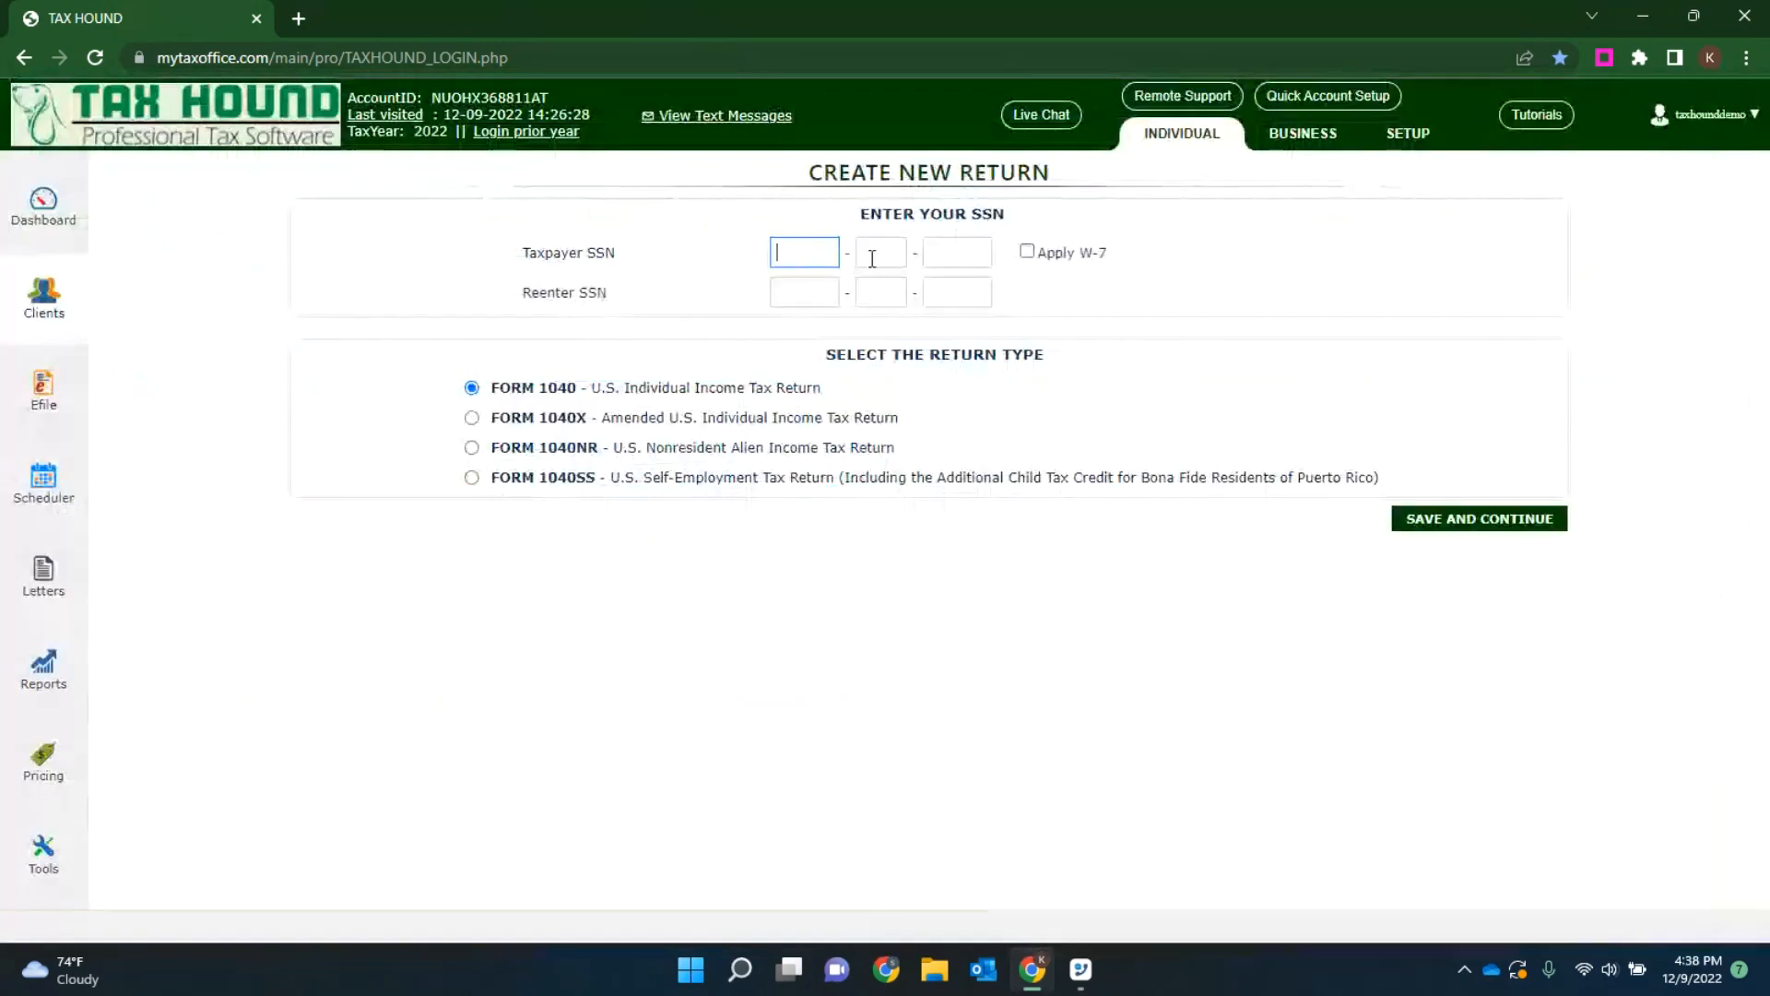
Step: Enter the taxpayer's SSN for the new return and re-enter it to confirm
{"action": "type", "text": "455555555"}
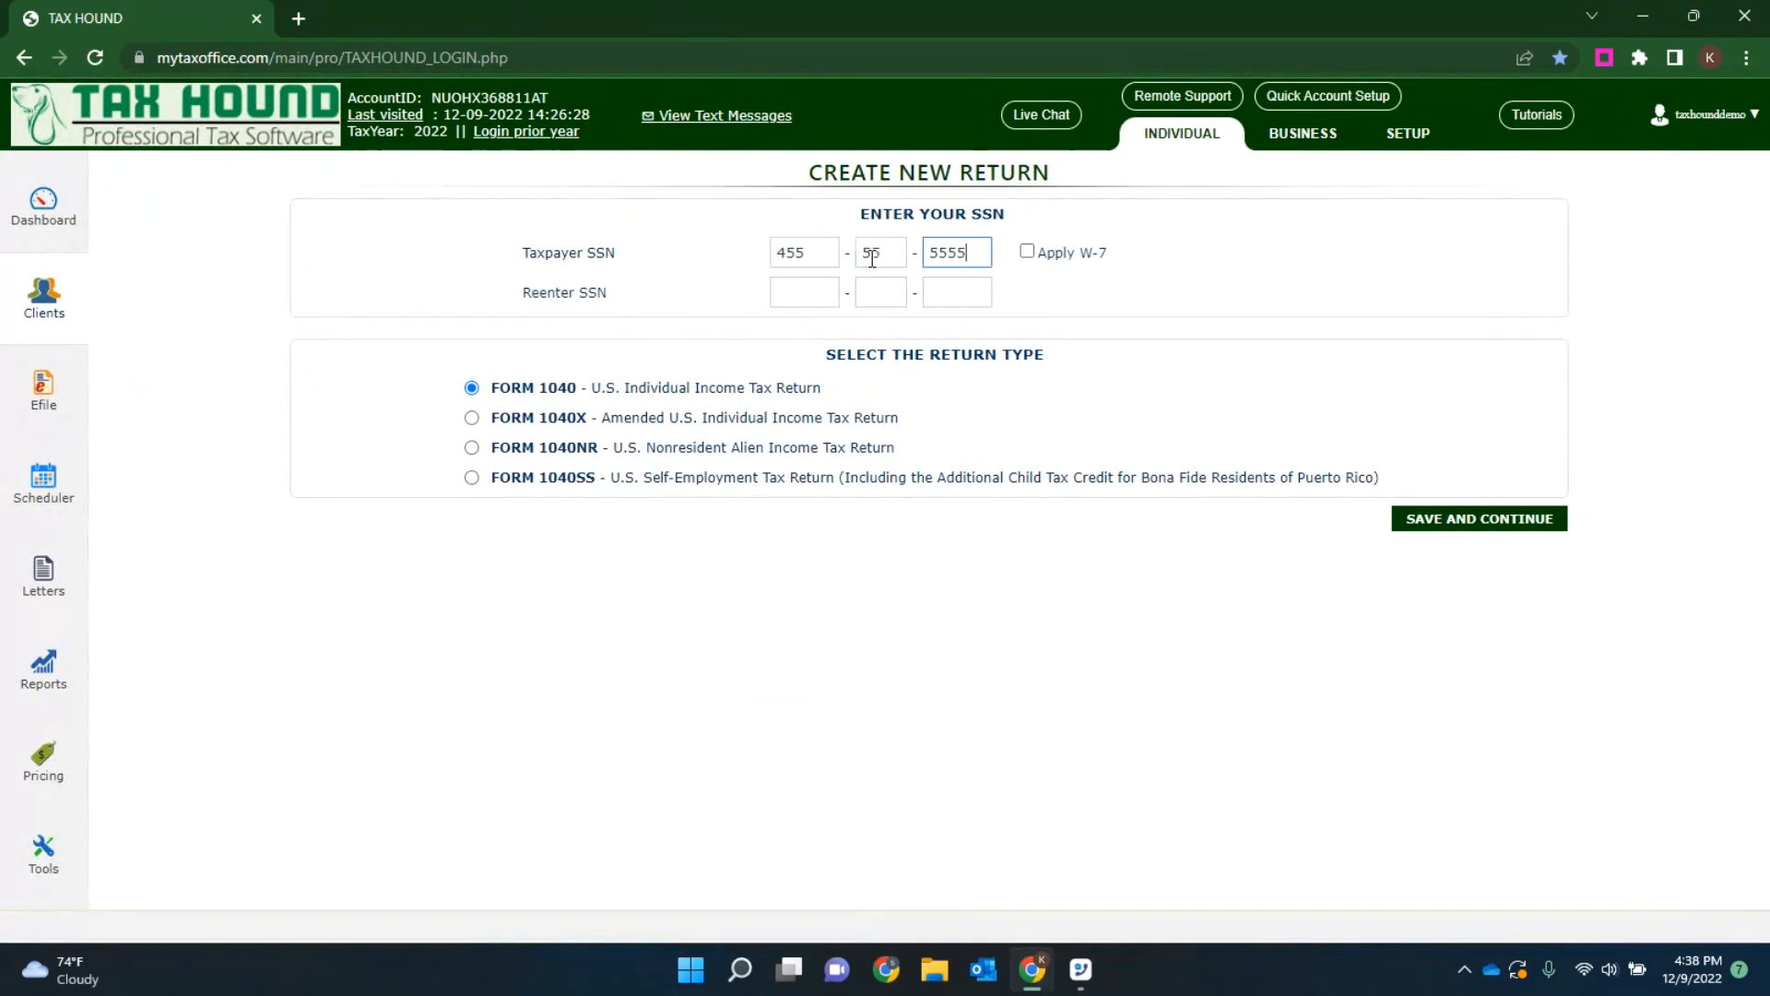
{"action": "key", "text": "Tab"}
{"action": "type", "text": "45"}
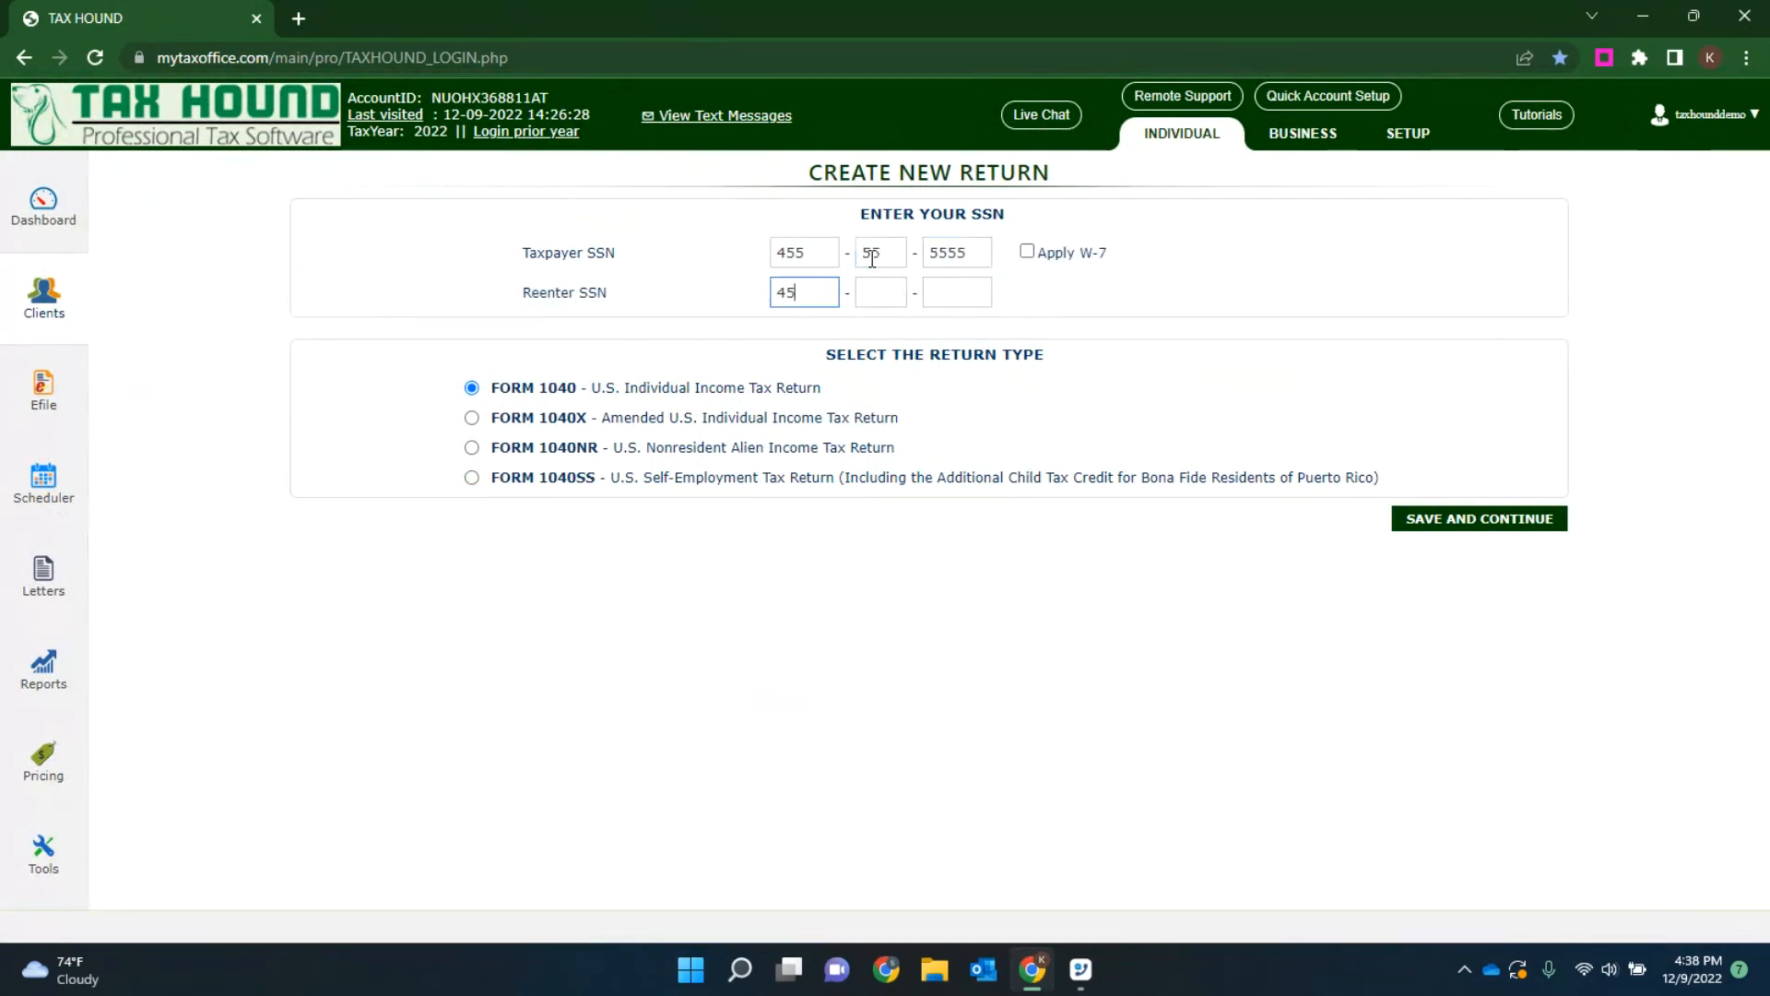
{"action": "type", "text": "5-55-55555"}
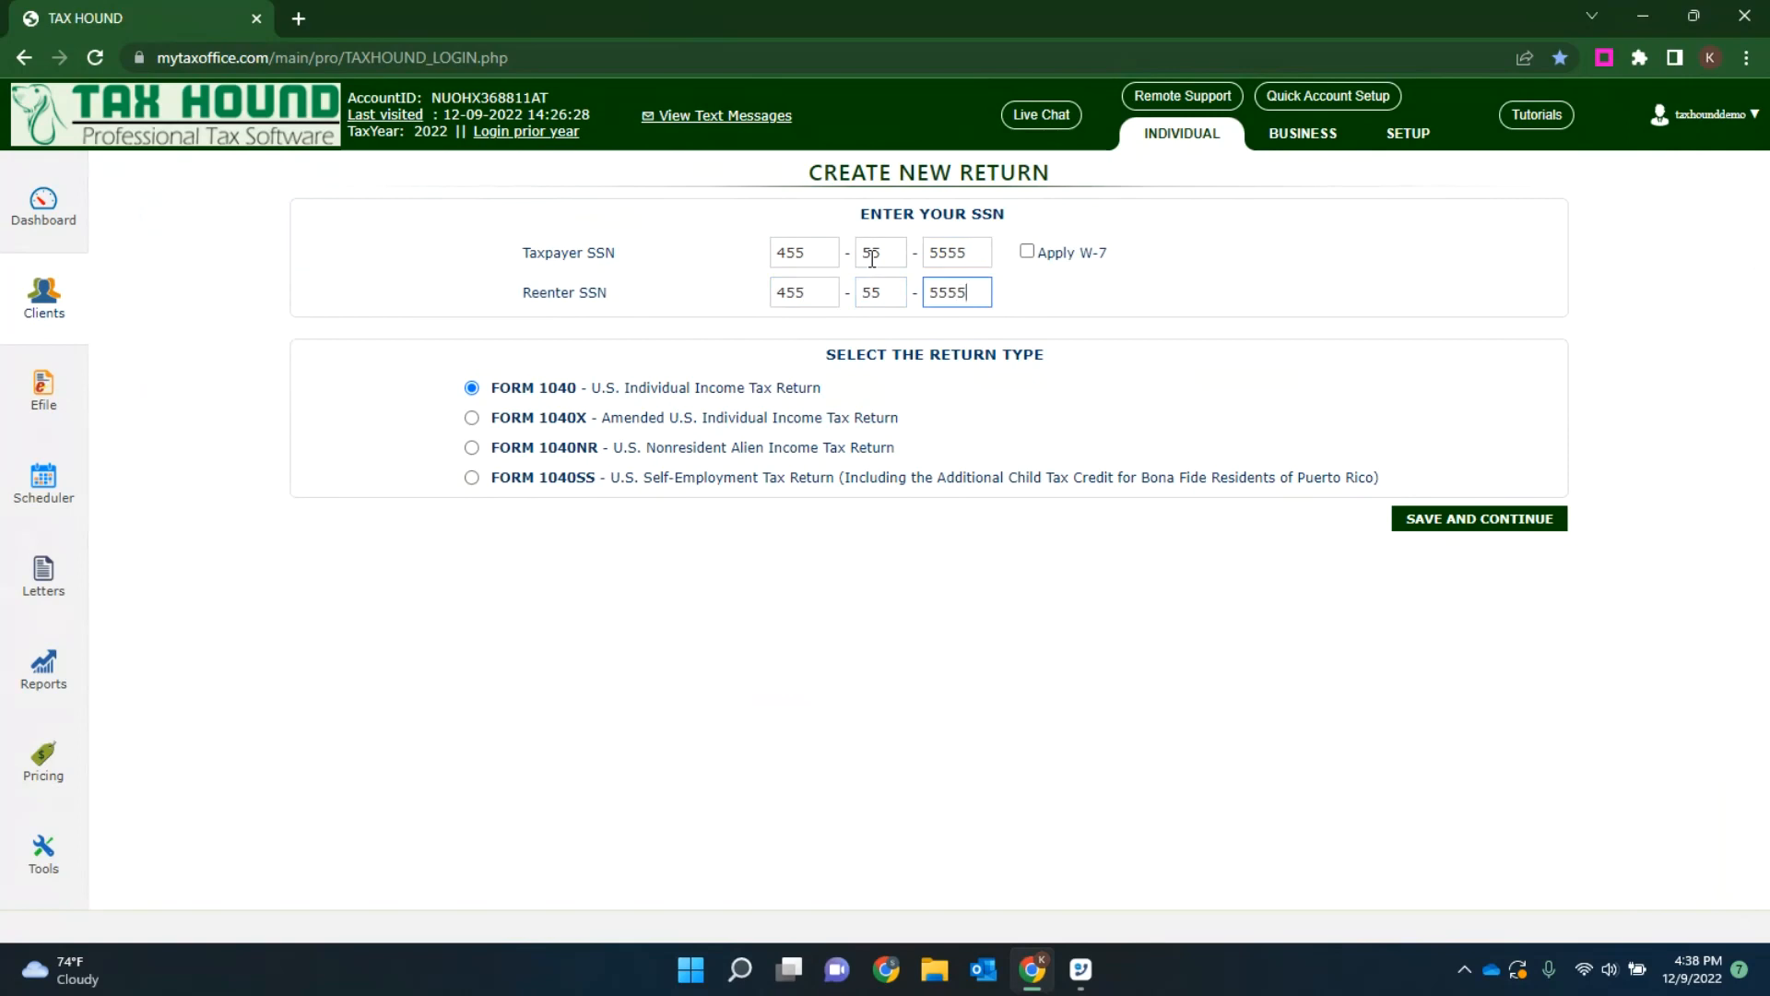
Step: Review the selectable return types, including Form 1040X, Form 1040NR and Form 1040SS
{"action": "left_click_drag", "start_coordinate": [1044, 354], "coordinate": [830, 350]}
{"action": "left_click_drag", "start_coordinate": [902, 417], "coordinate": [490, 422]}
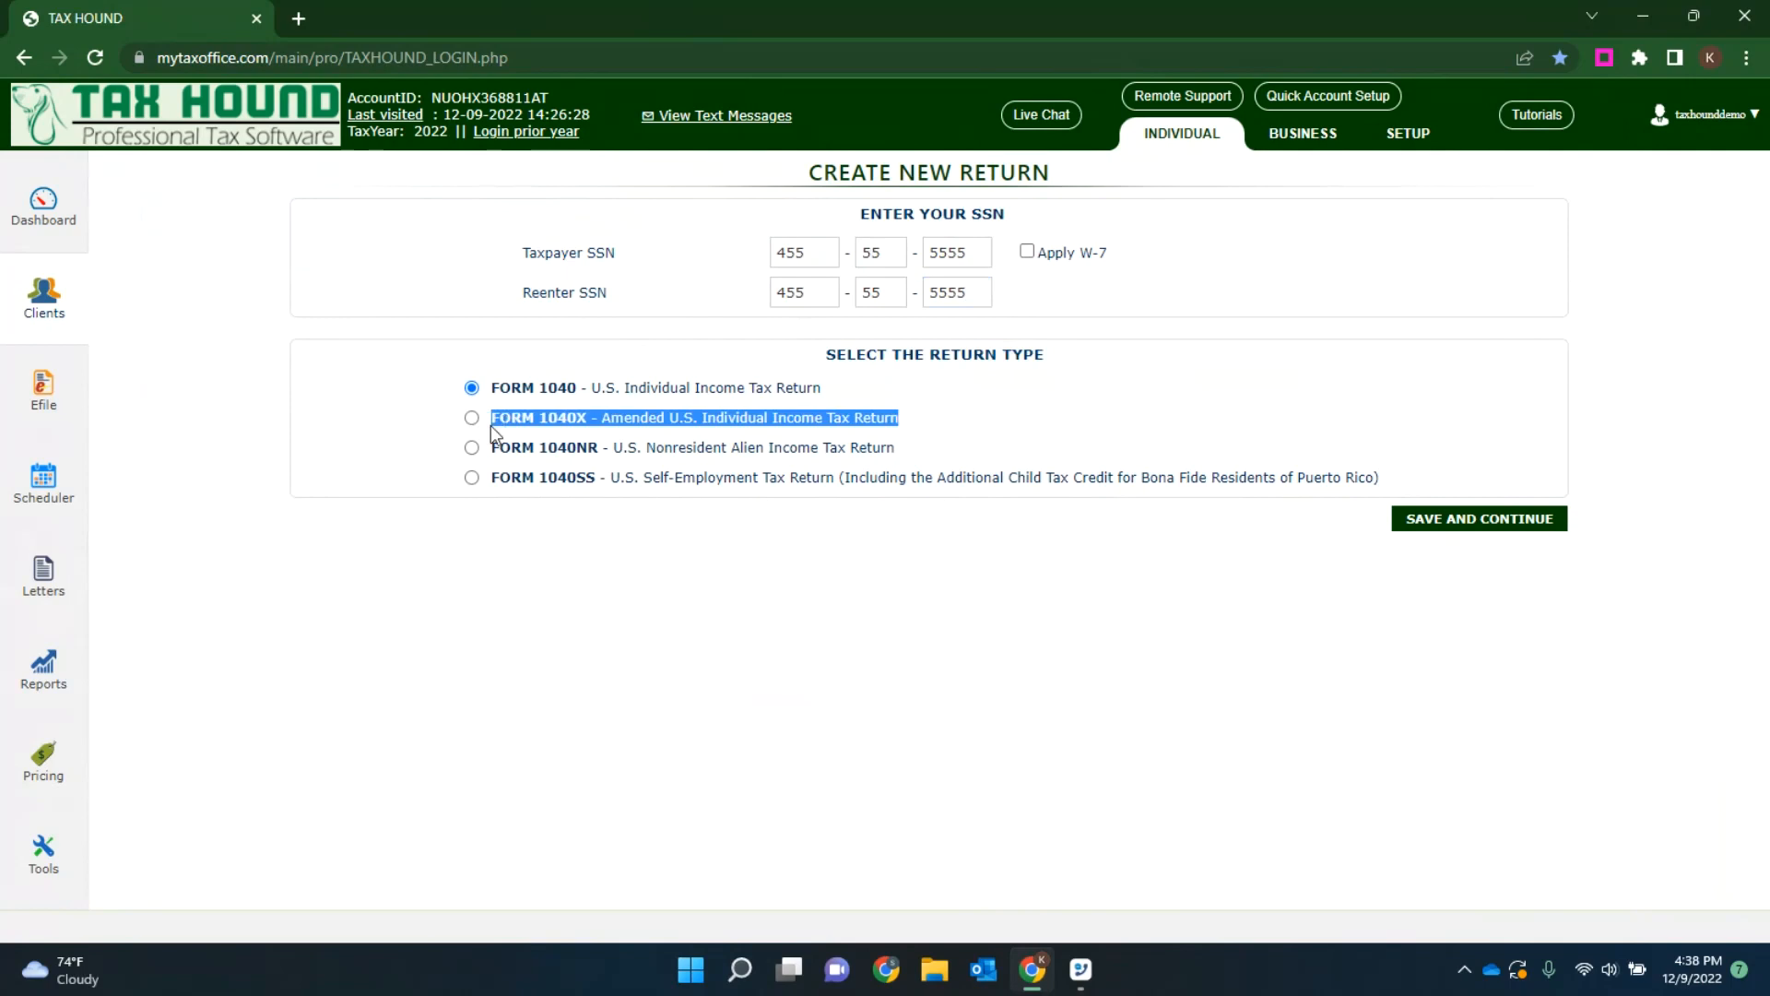
{"action": "left_click_drag", "start_coordinate": [911, 450], "coordinate": [490, 450]}
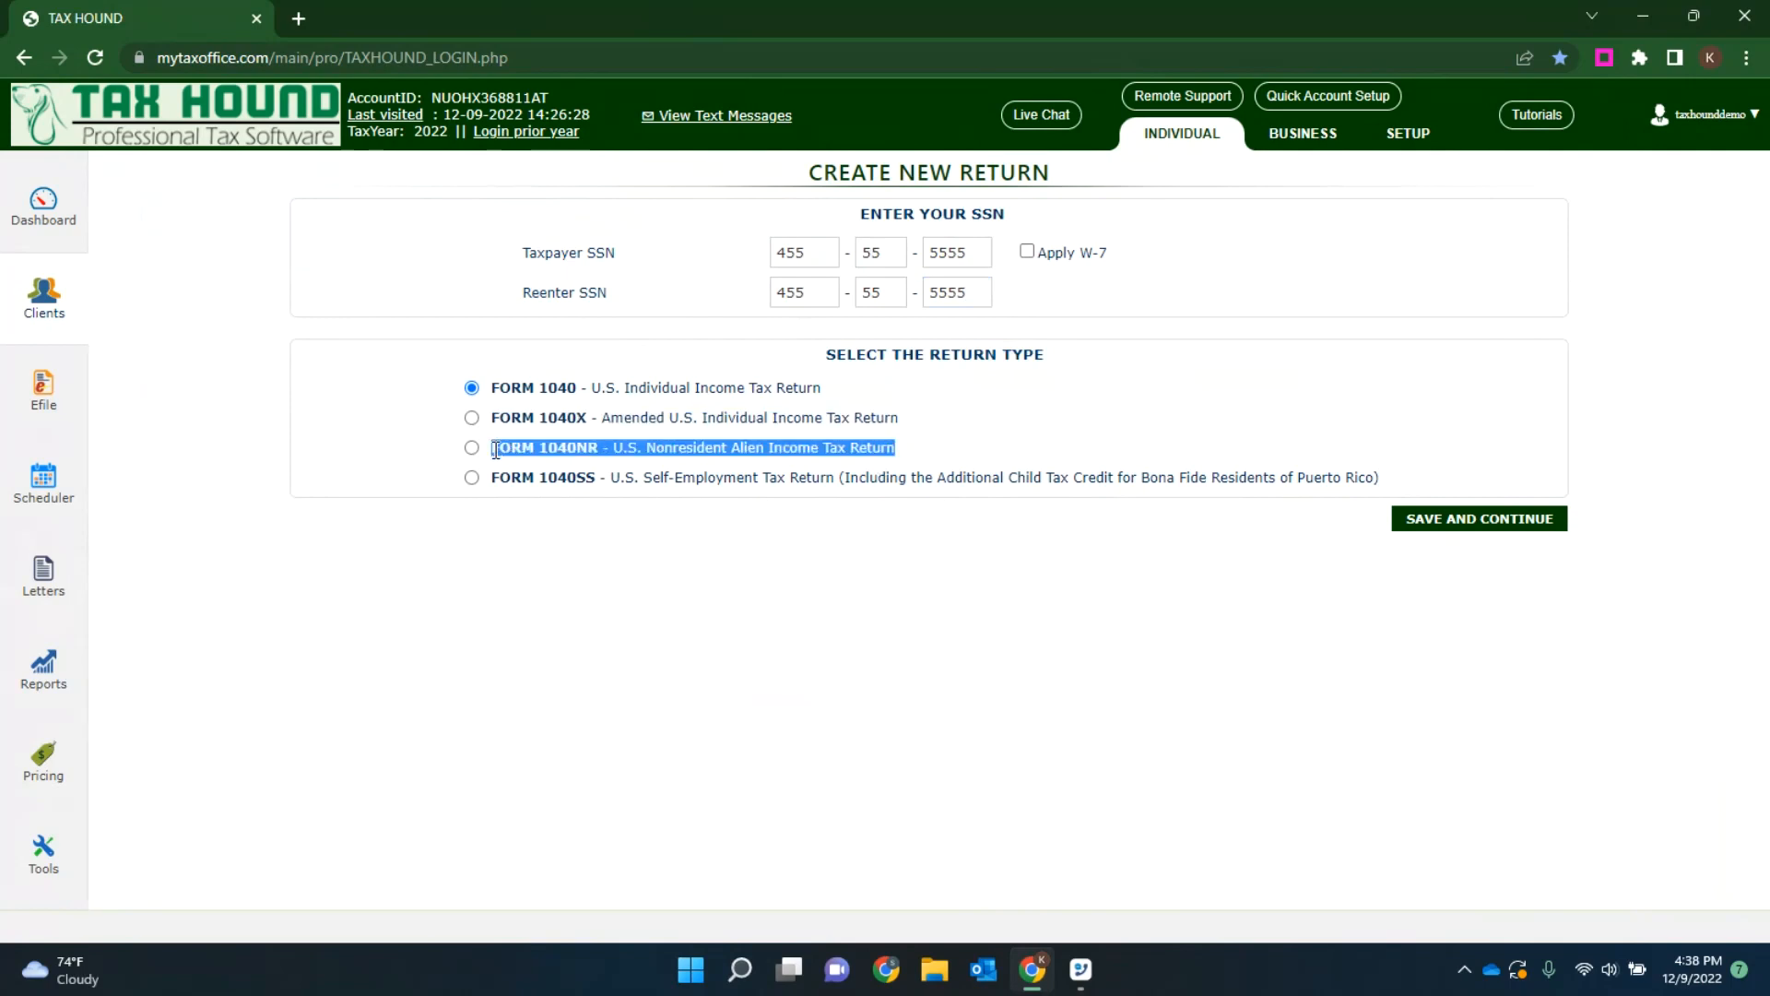
{"action": "left_click", "coordinate": [608, 553]}
{"action": "left_click_drag", "start_coordinate": [618, 472], "coordinate": [835, 477]}
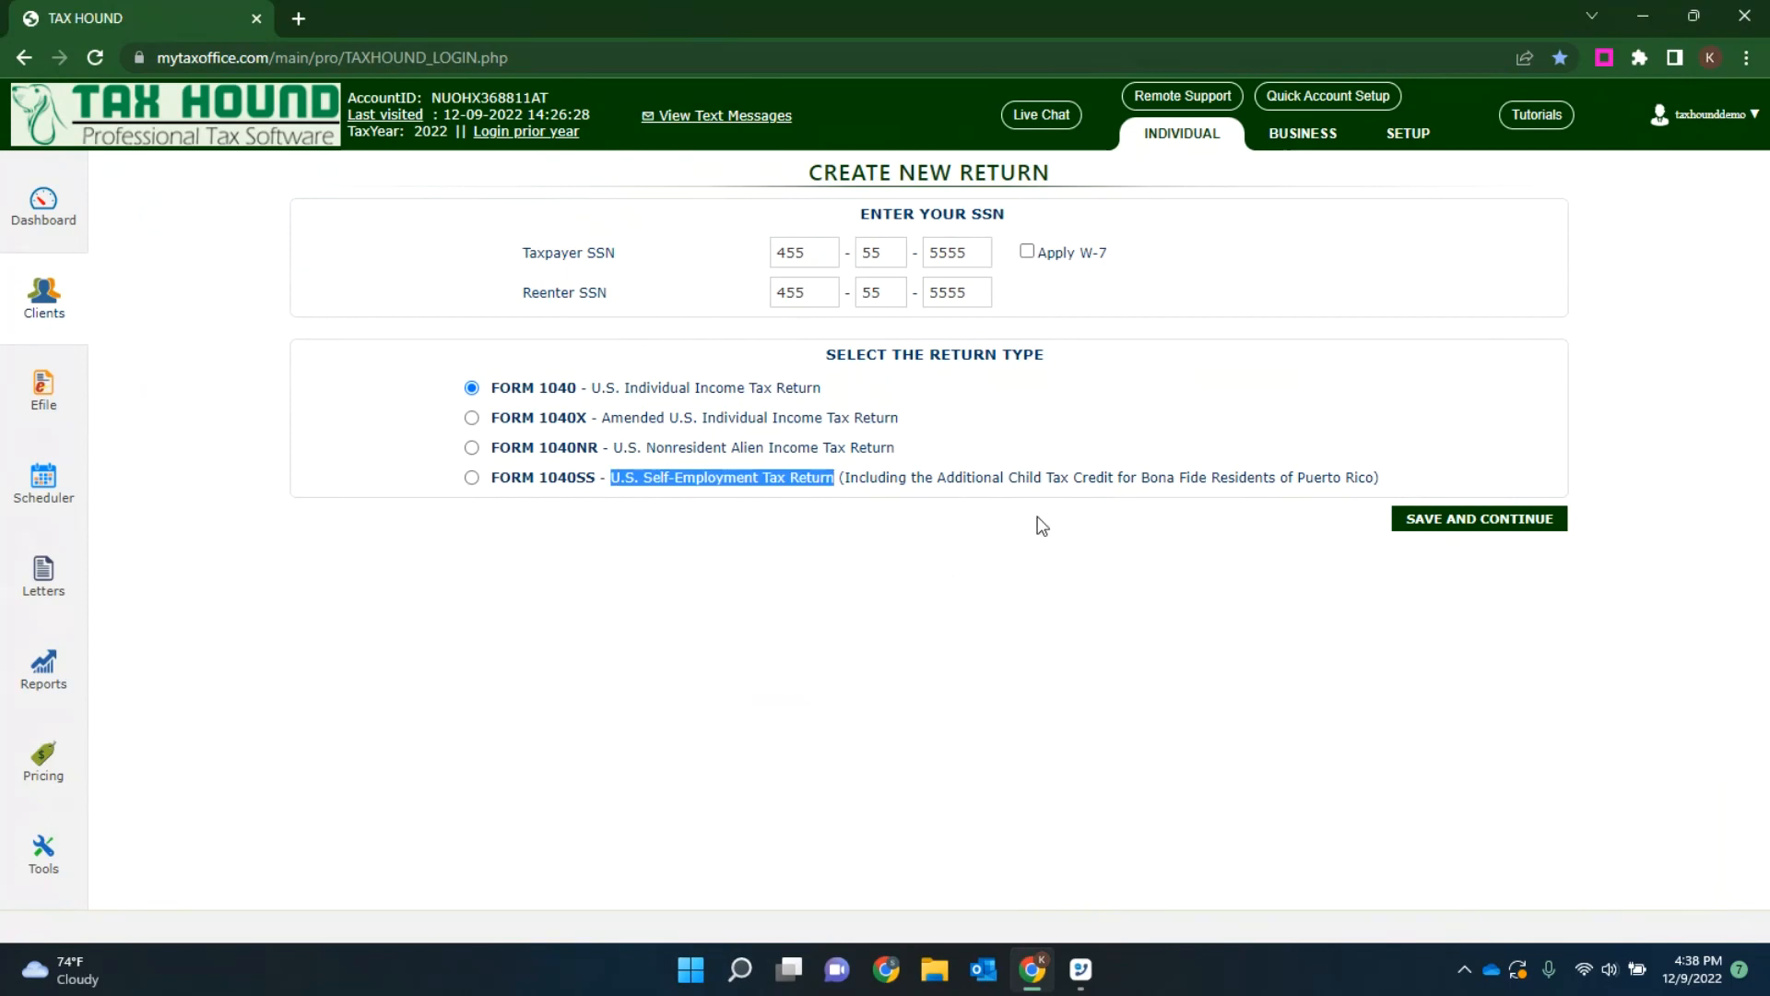
{"action": "left_click", "coordinate": [1120, 476]}
{"action": "left_click_drag", "start_coordinate": [1119, 476], "coordinate": [1373, 478]}
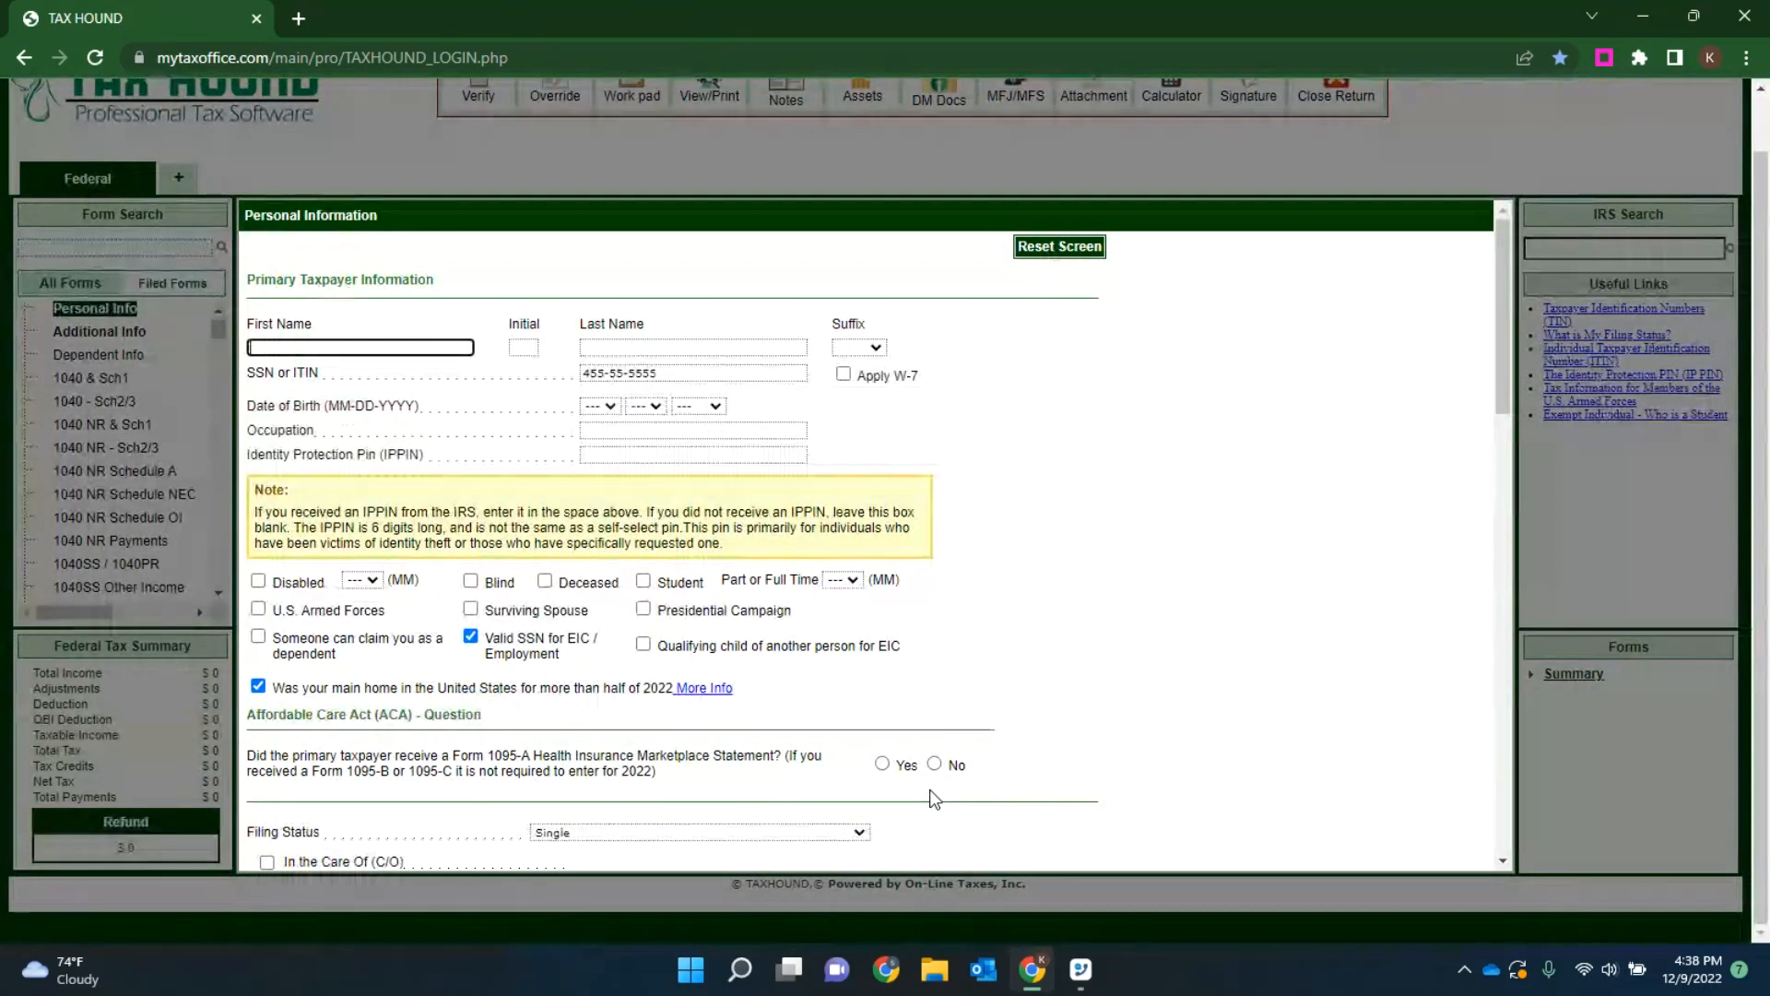
Step: Enter the primary taxpayer's first name, last name and date of birth
{"action": "type", "text": "Test"}
{"action": "key", "text": "Tab"}
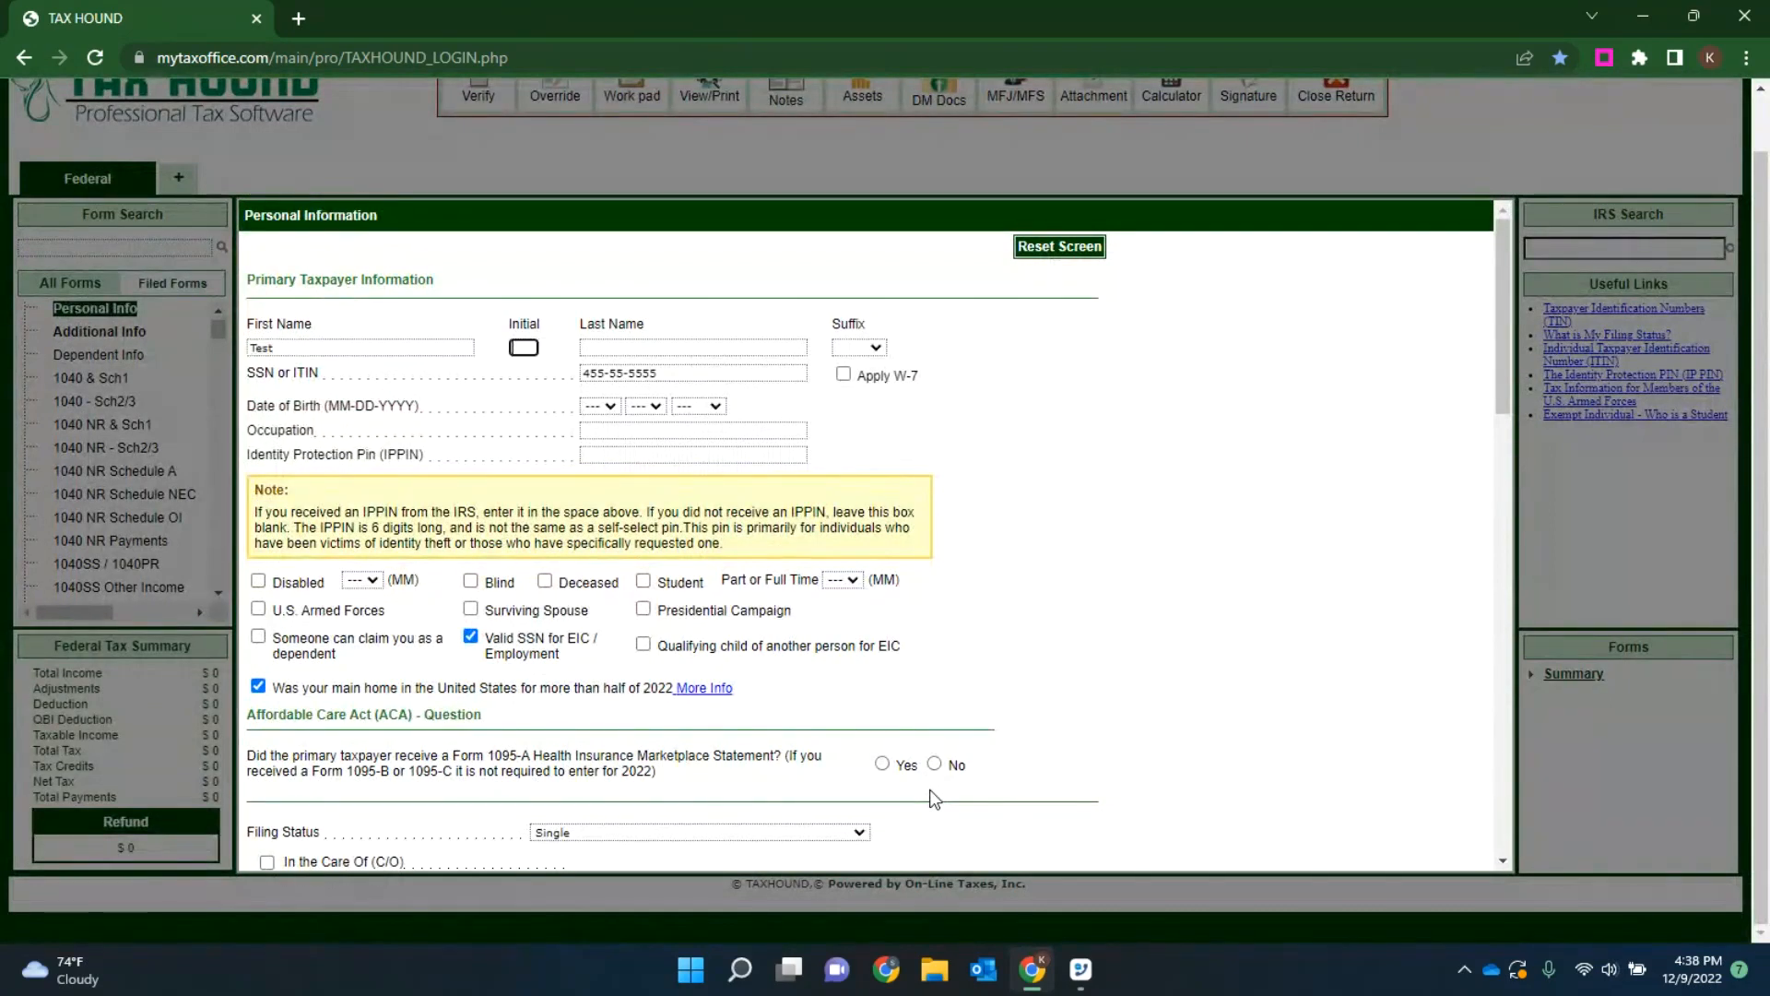
{"action": "key", "text": "Tab"}
{"action": "type", "text": "Test"}
{"action": "key", "text": "Tab"}
{"action": "key", "text": "Tab"}
{"action": "type", "text": "02"}
{"action": "key", "text": "Tab"}
{"action": "type", "text": "02"}
{"action": "key", "text": "Tab"}
{"action": "type", "text": "2017"}
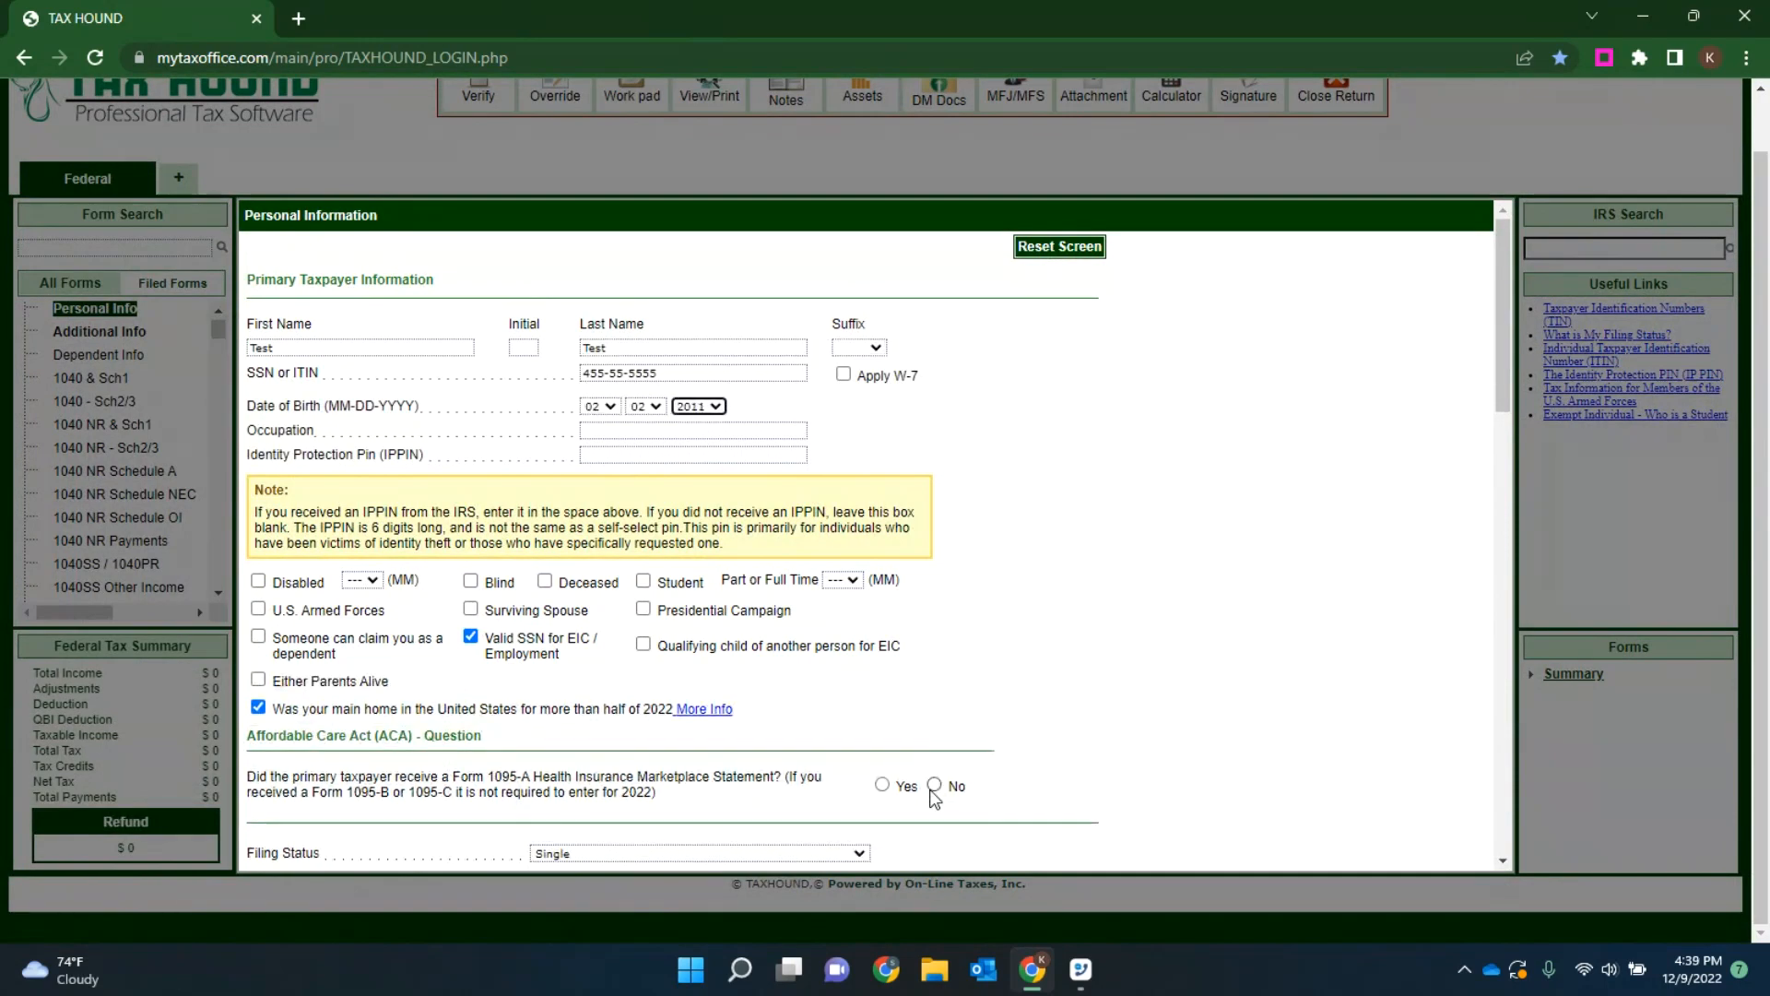
{"action": "type", "text": "1997"}
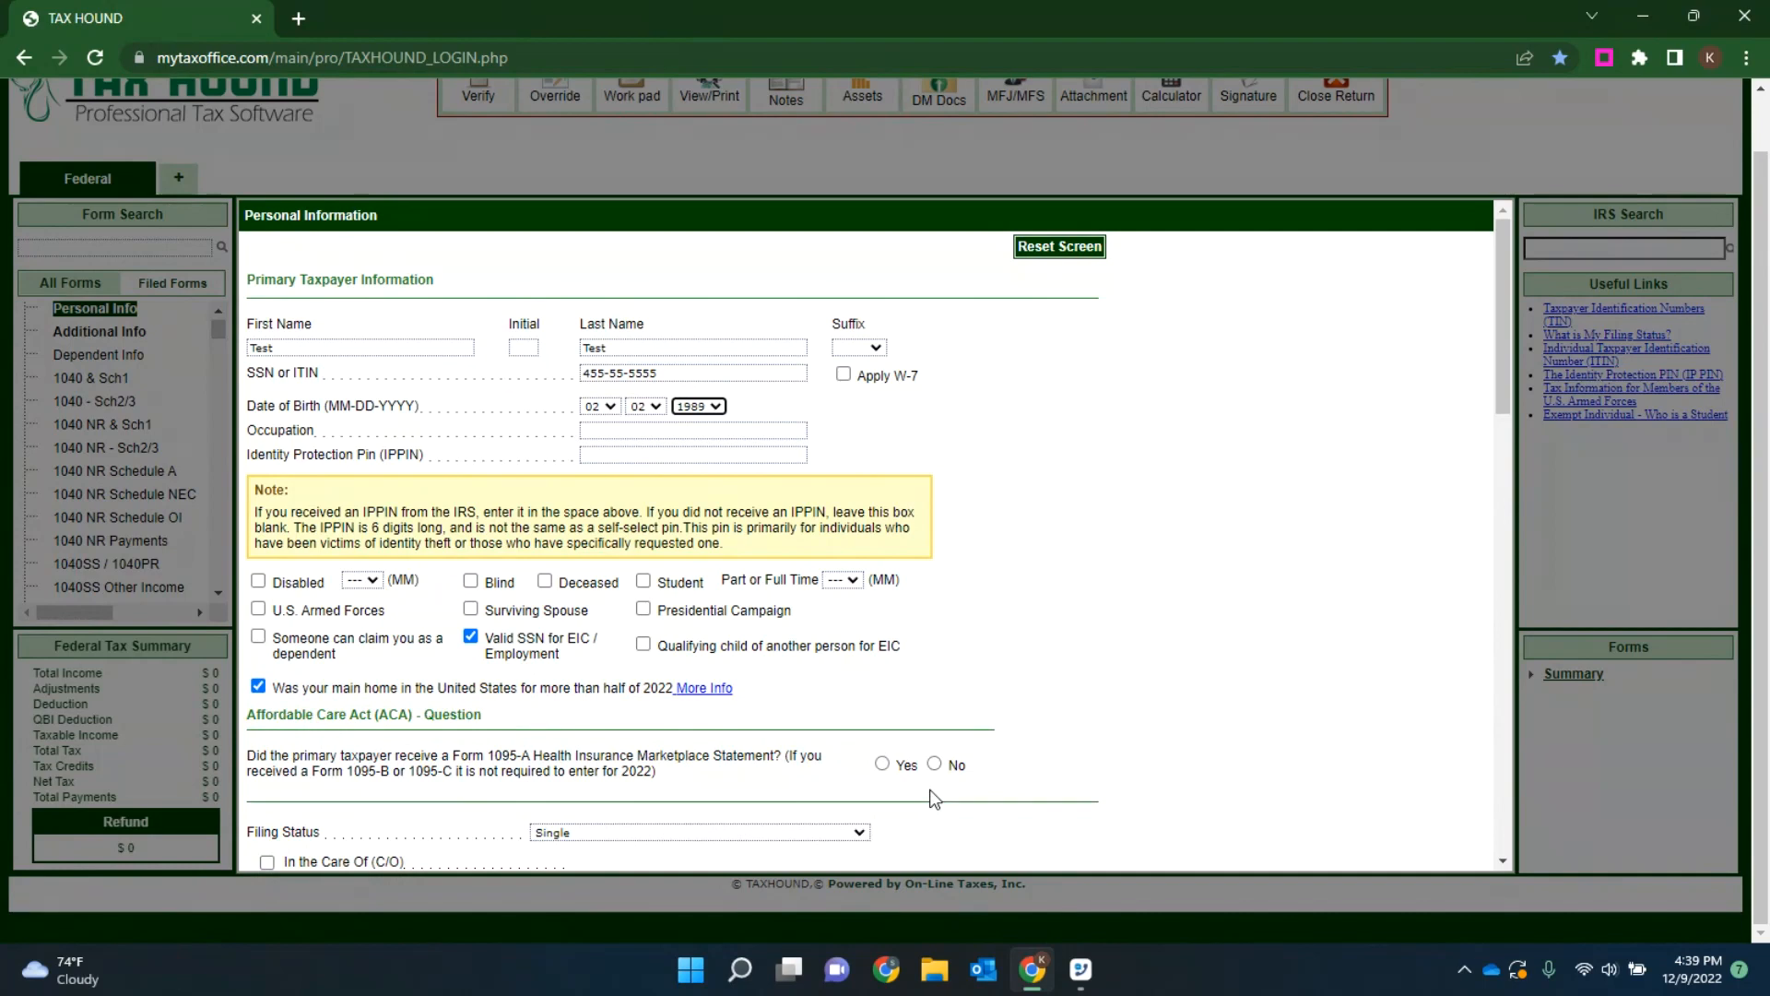
Step: Enter worker as the primary taxpayer's occupation
{"action": "key", "text": "Tab"}
{"action": "type", "text": "woe"}
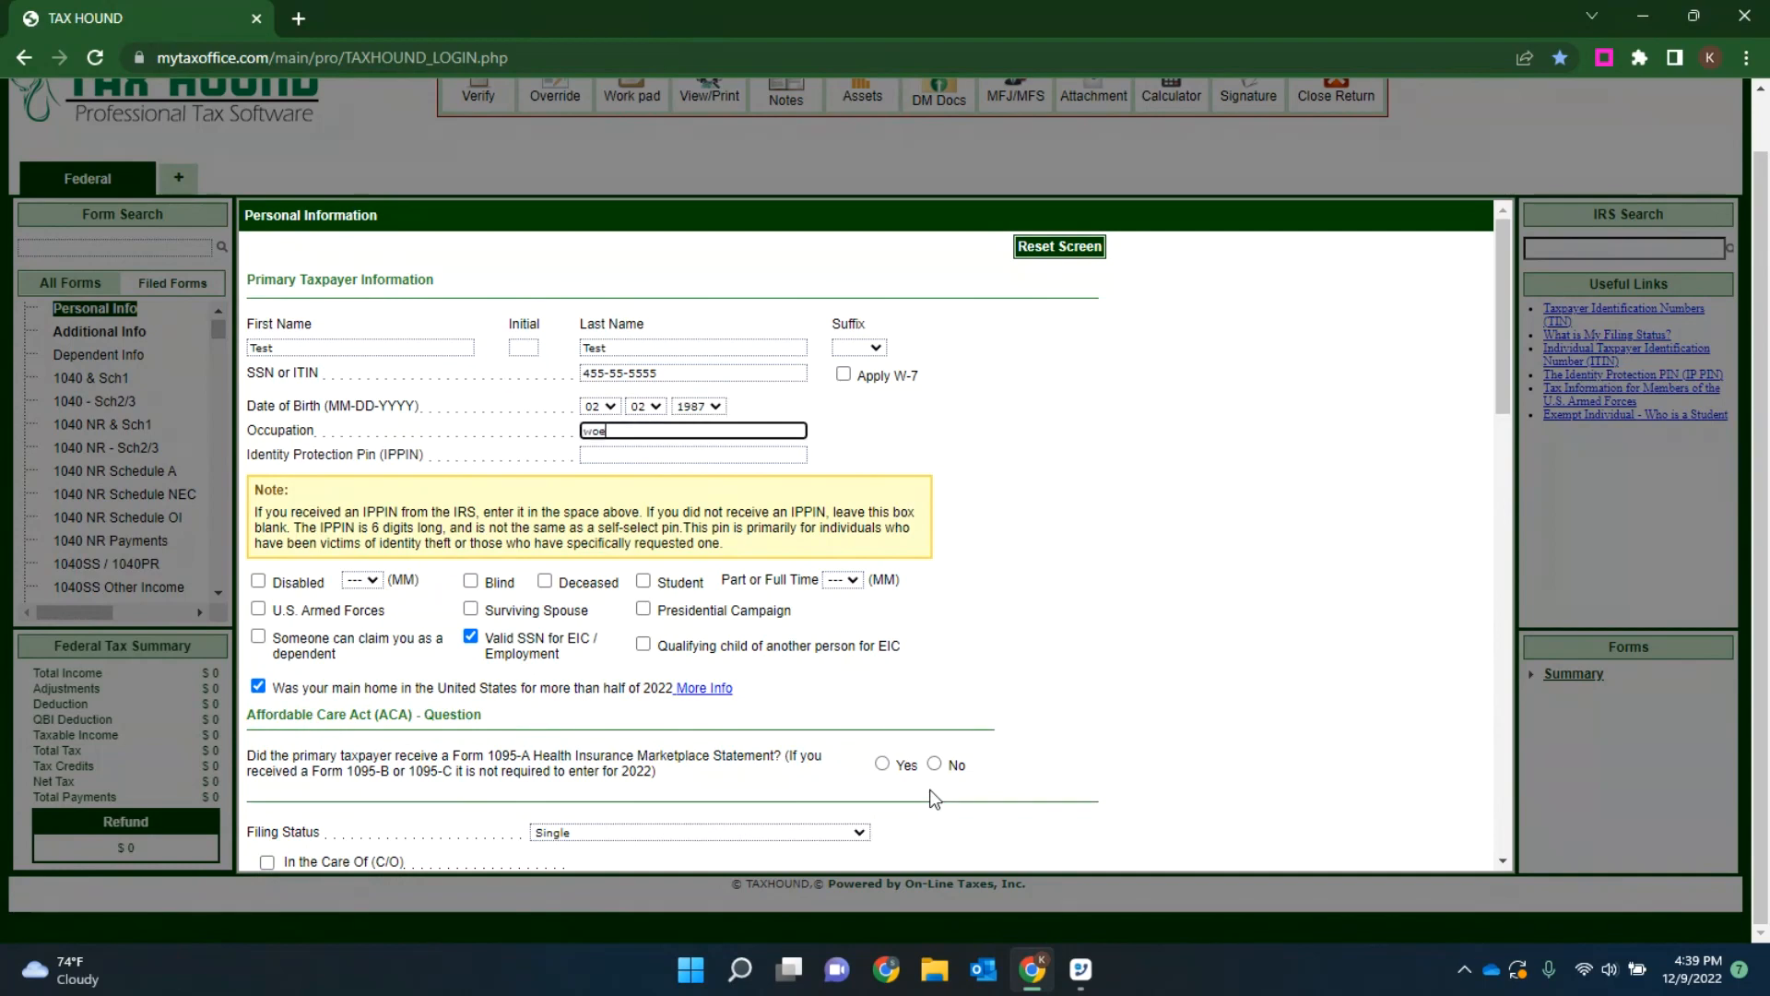
{"action": "key", "text": "BackSpace"}
{"action": "type", "text": "rker"}
{"action": "key", "text": "Tab"}
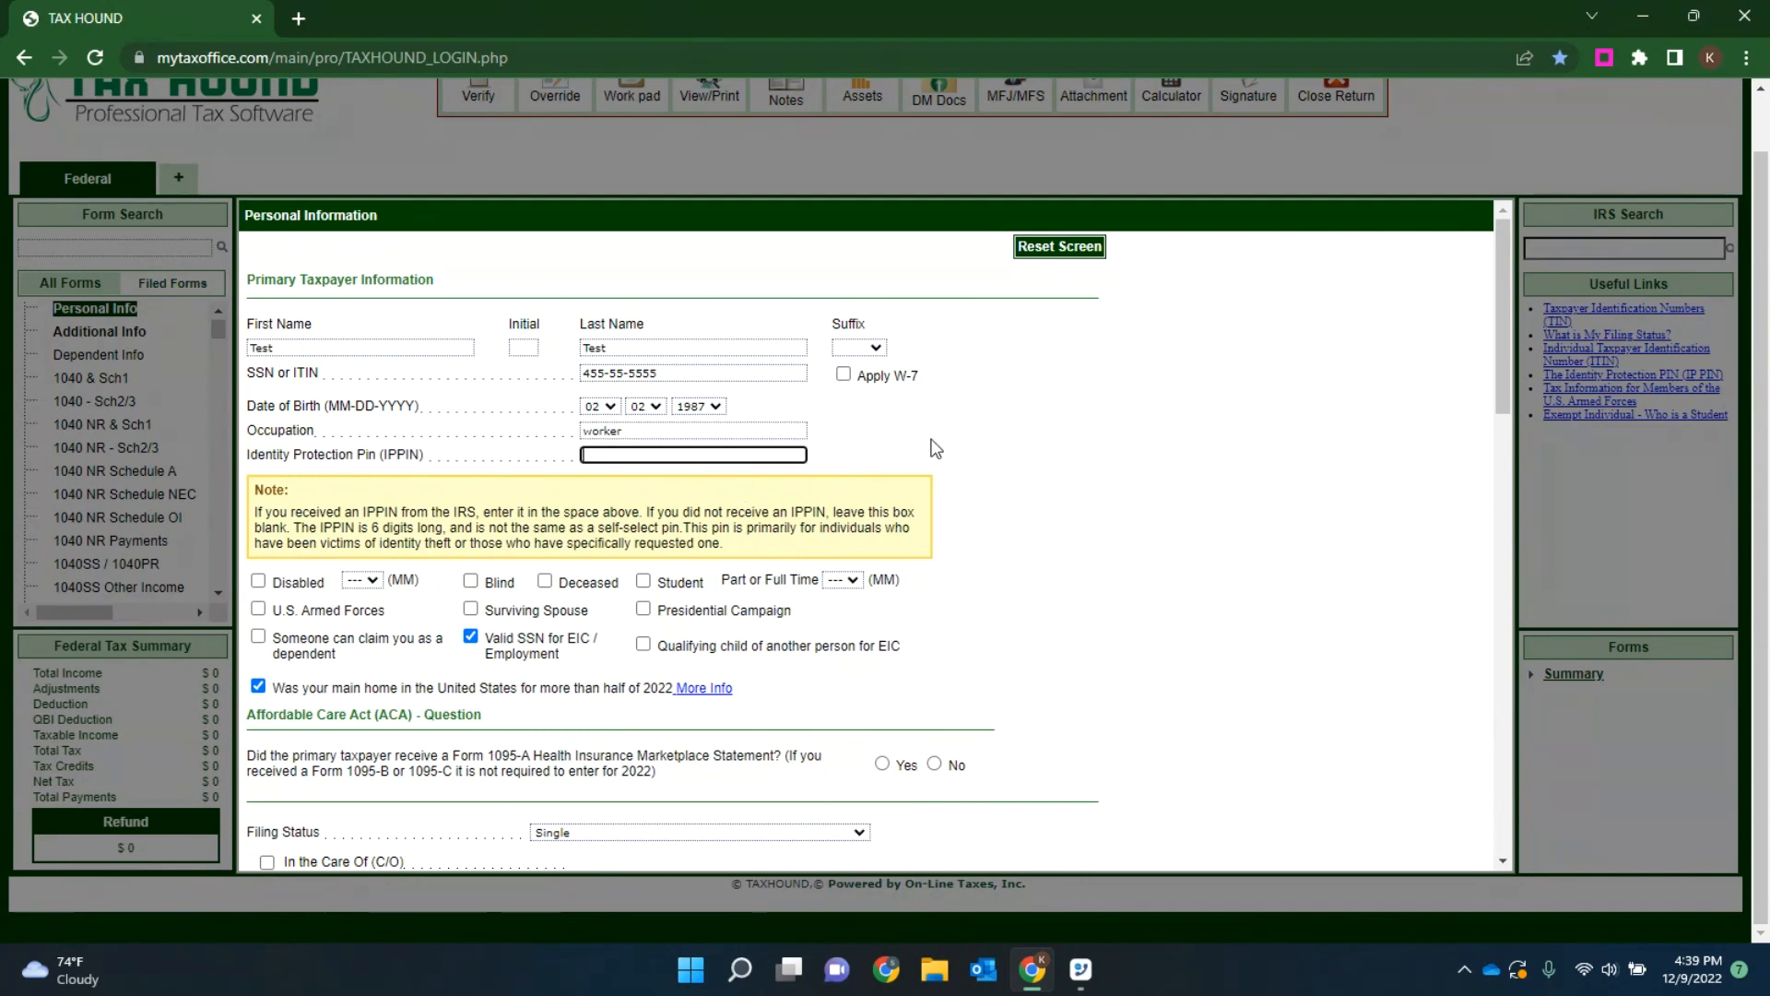
Step: Set the filing status to Head of Household
{"action": "scroll", "coordinate": [978, 503], "scroll_direction": "down", "scroll_amount": 1}
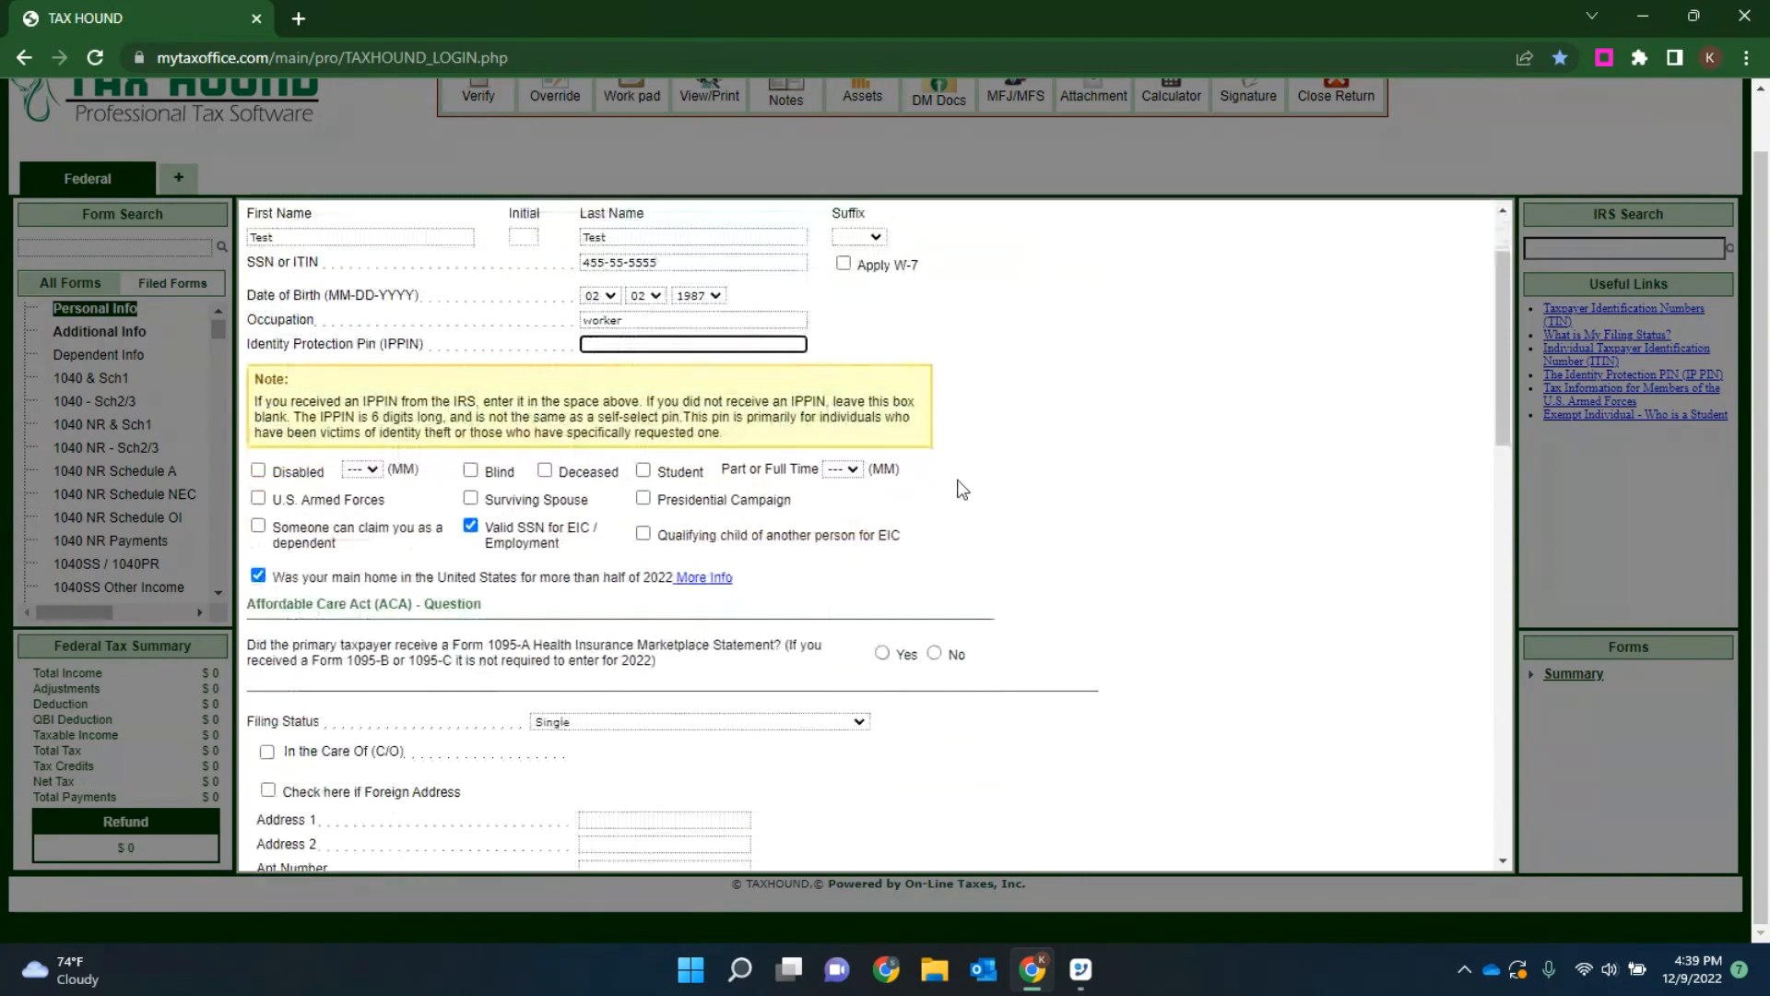
{"action": "scroll", "coordinate": [771, 629], "scroll_direction": "down", "scroll_amount": 2}
{"action": "left_click", "coordinate": [640, 500]}
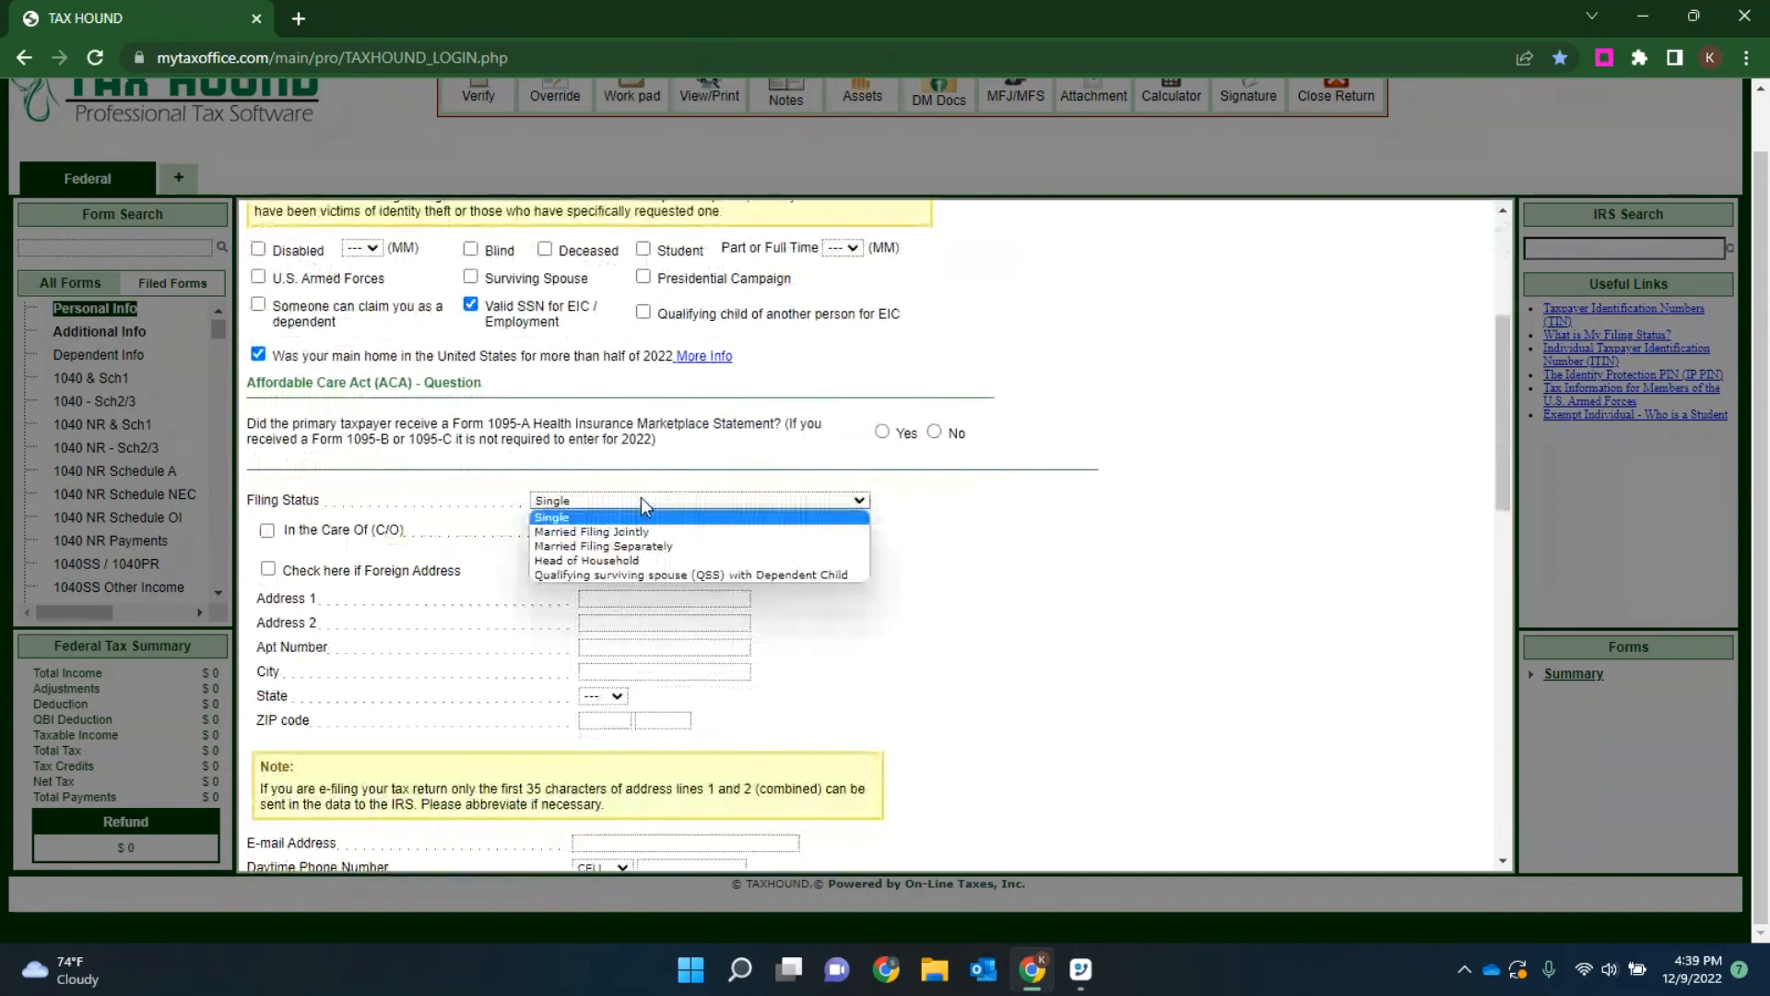
{"action": "left_click", "coordinate": [620, 560]}
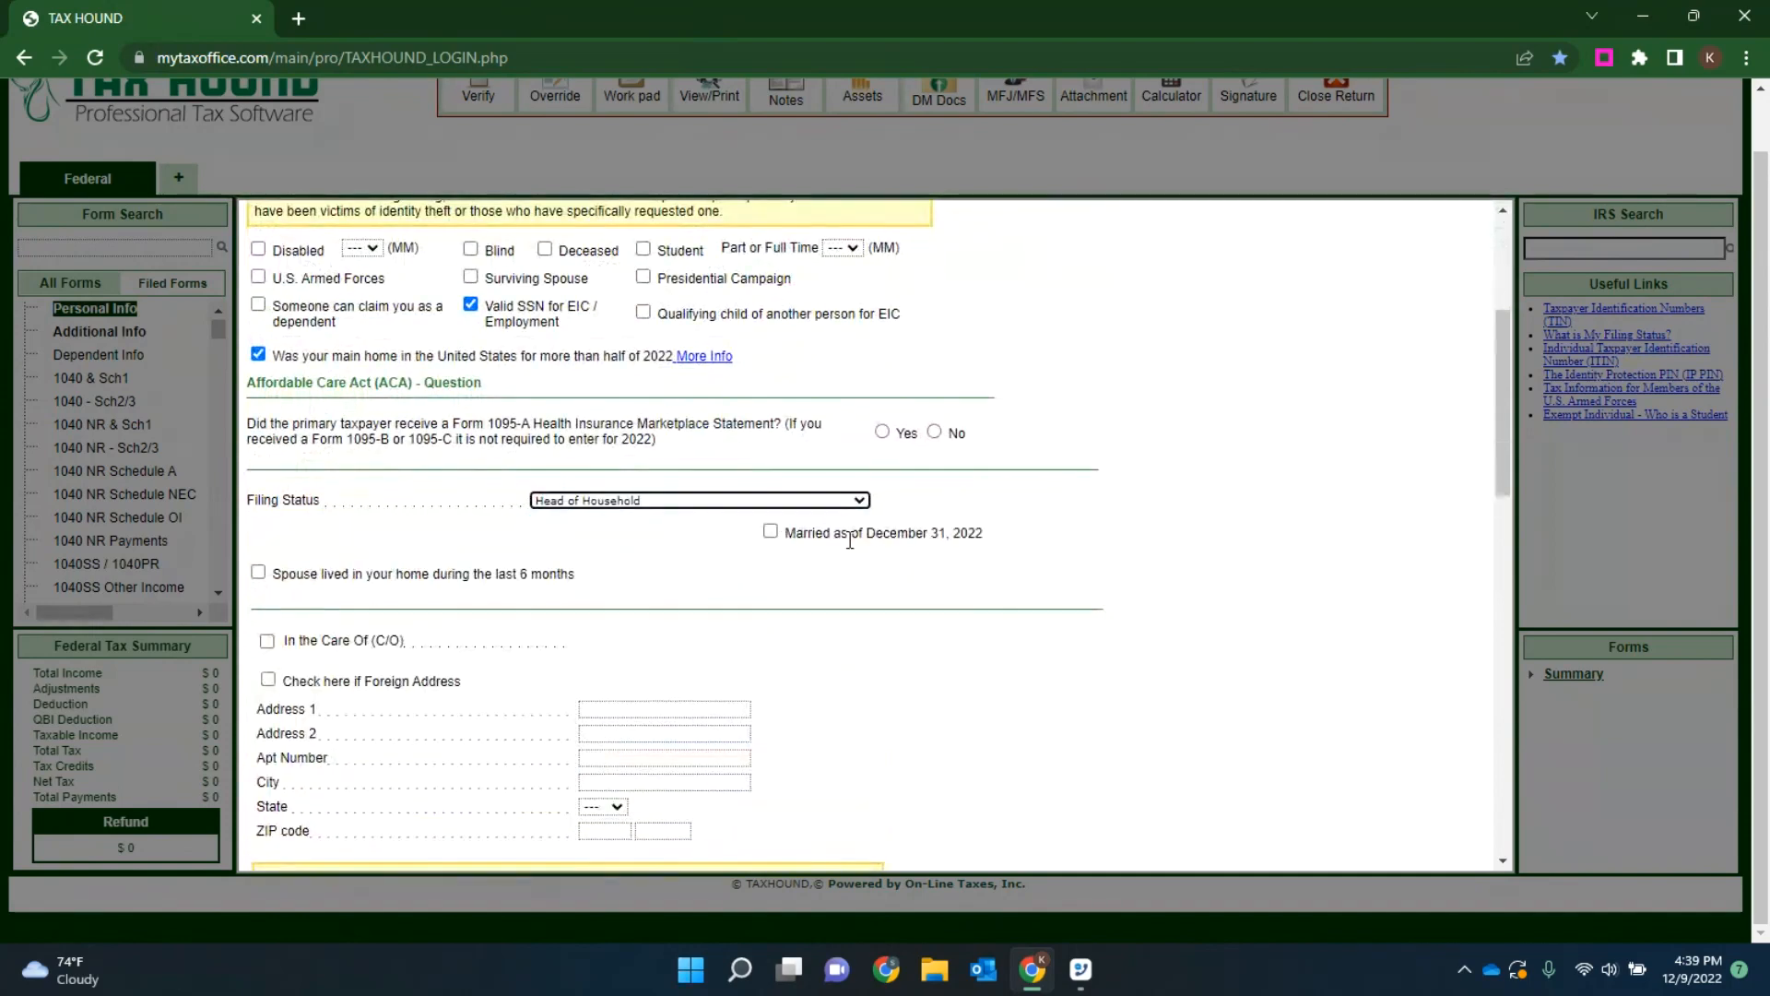
Step: Enter the taxpayer's street address and ZIP code, letting the city and state fill in from the ZIP code
{"action": "scroll", "coordinate": [662, 483], "scroll_direction": "down", "scroll_amount": 3}
{"action": "left_click", "coordinate": [595, 378]}
{"action": "type", "text": "123 Main S"}
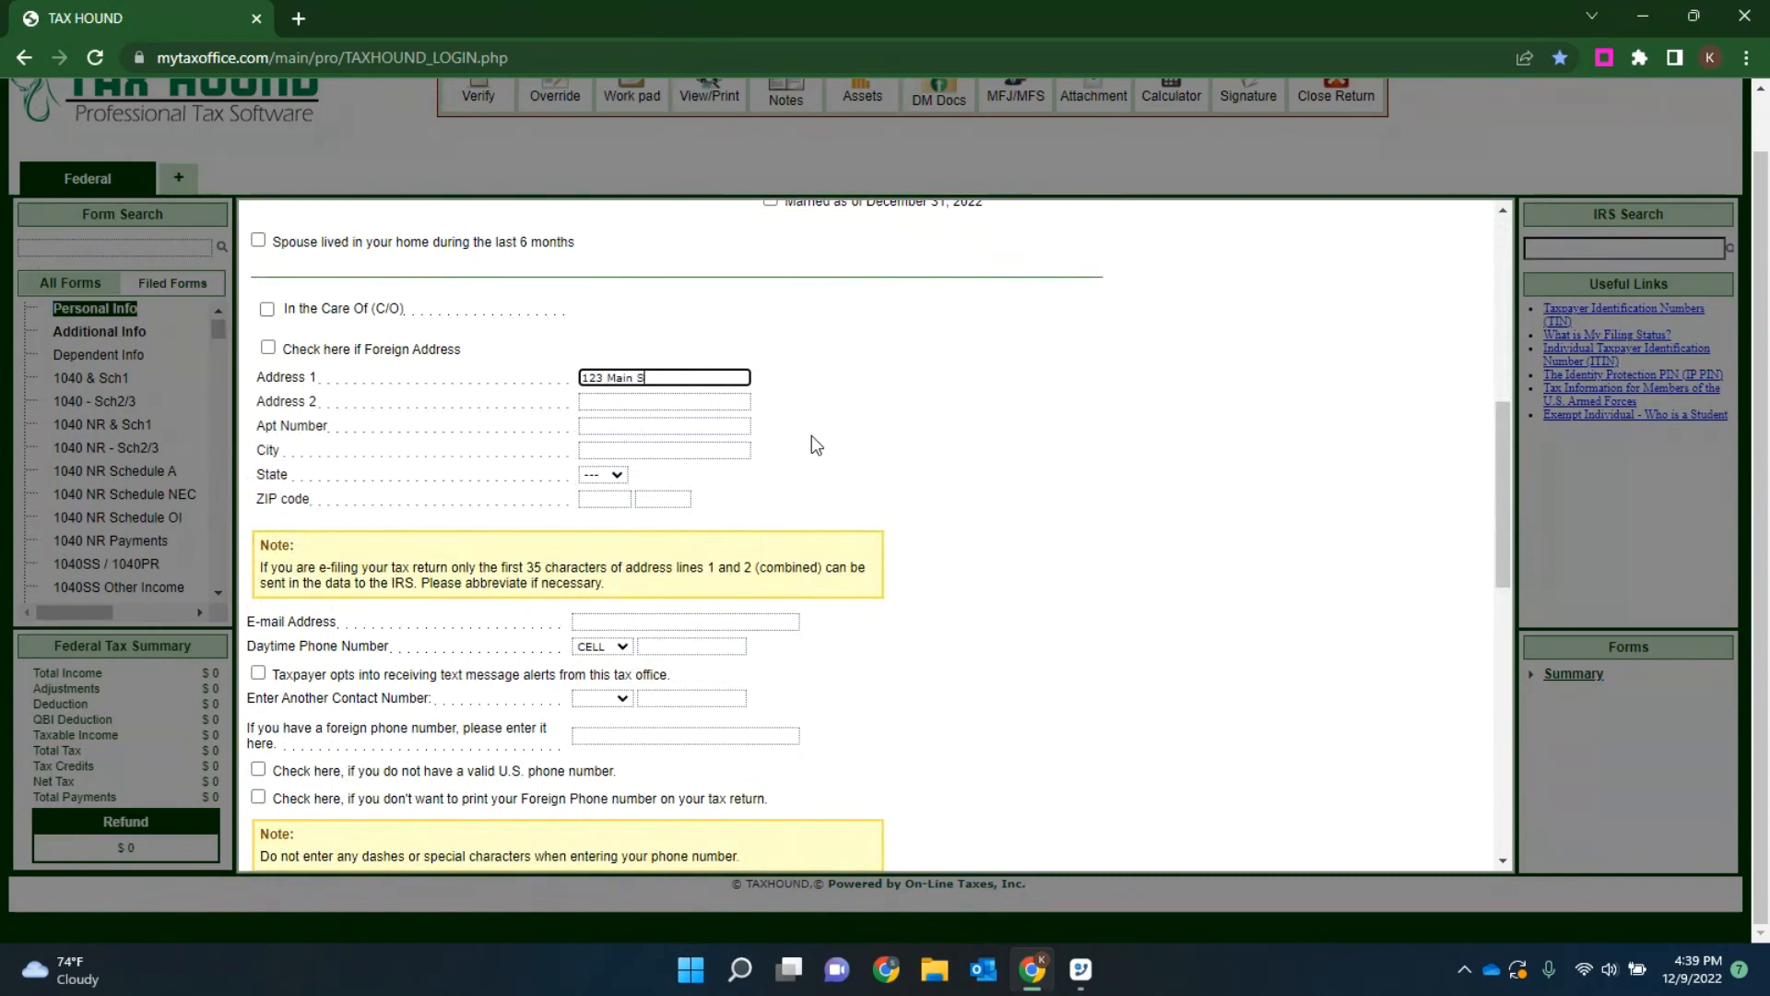
{"action": "type", "text": "treet"}
{"action": "left_click", "coordinate": [602, 498]}
{"action": "type", "text": "77429"}
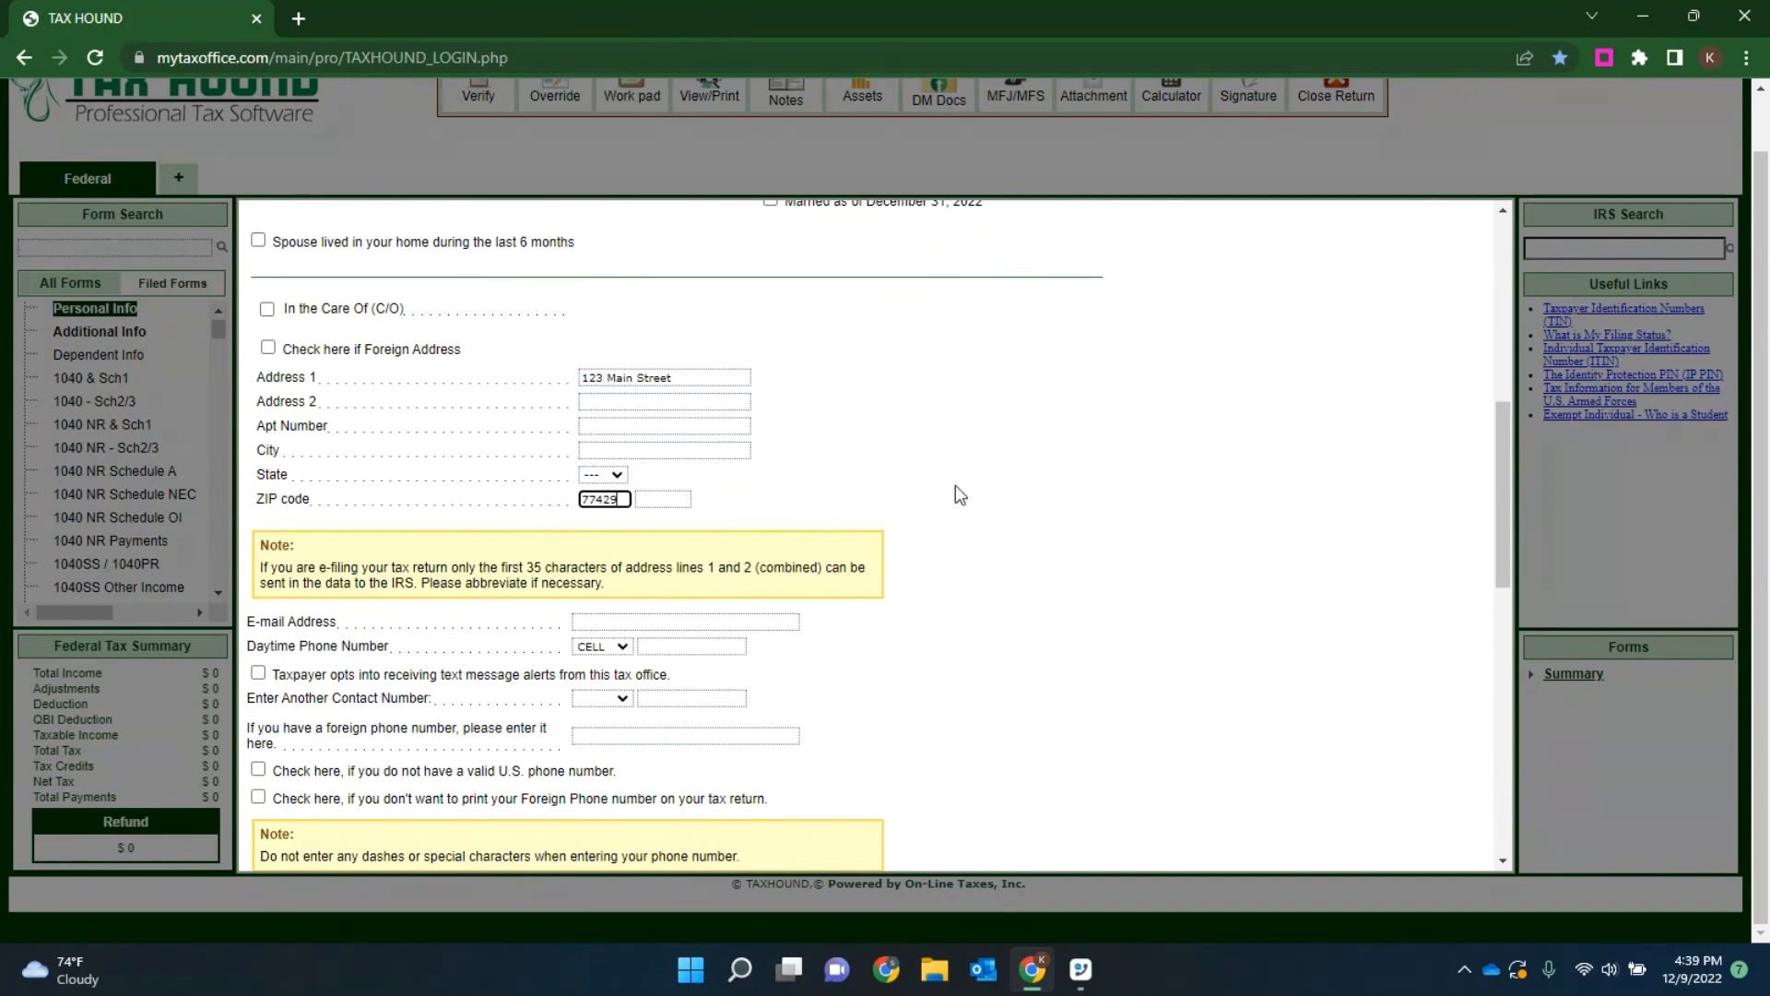
{"action": "key", "text": "Tab"}
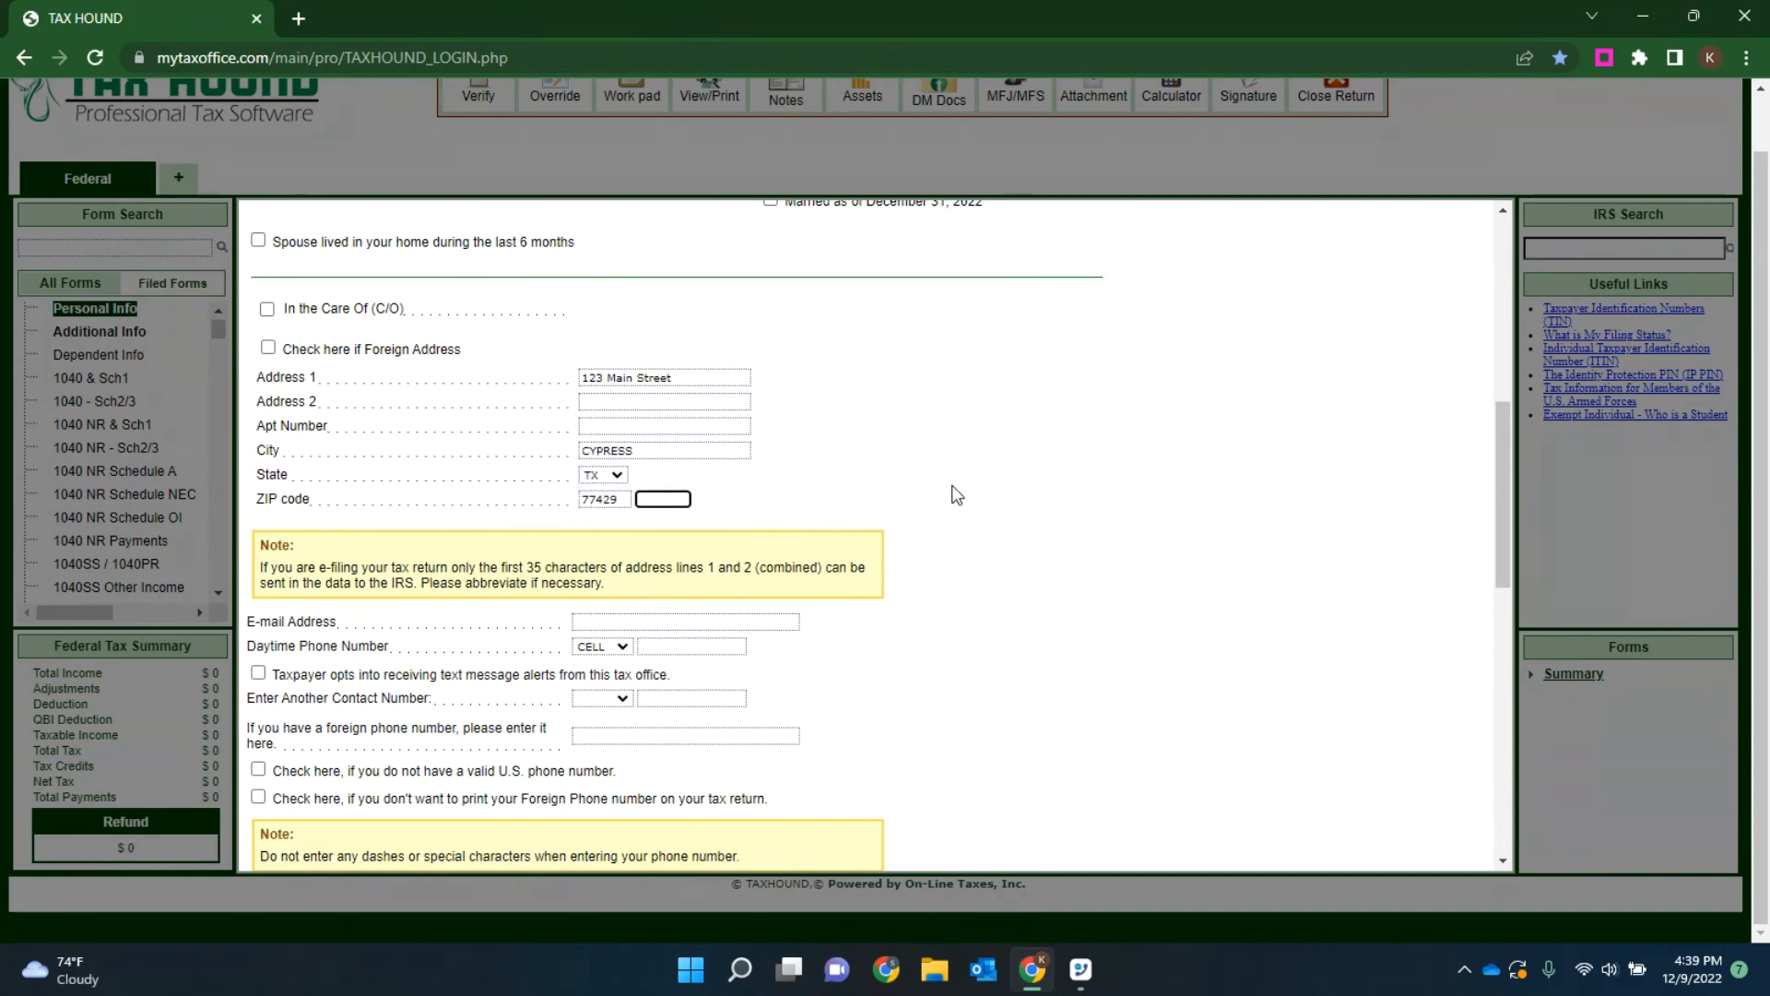
{"action": "left_click", "coordinate": [617, 621]}
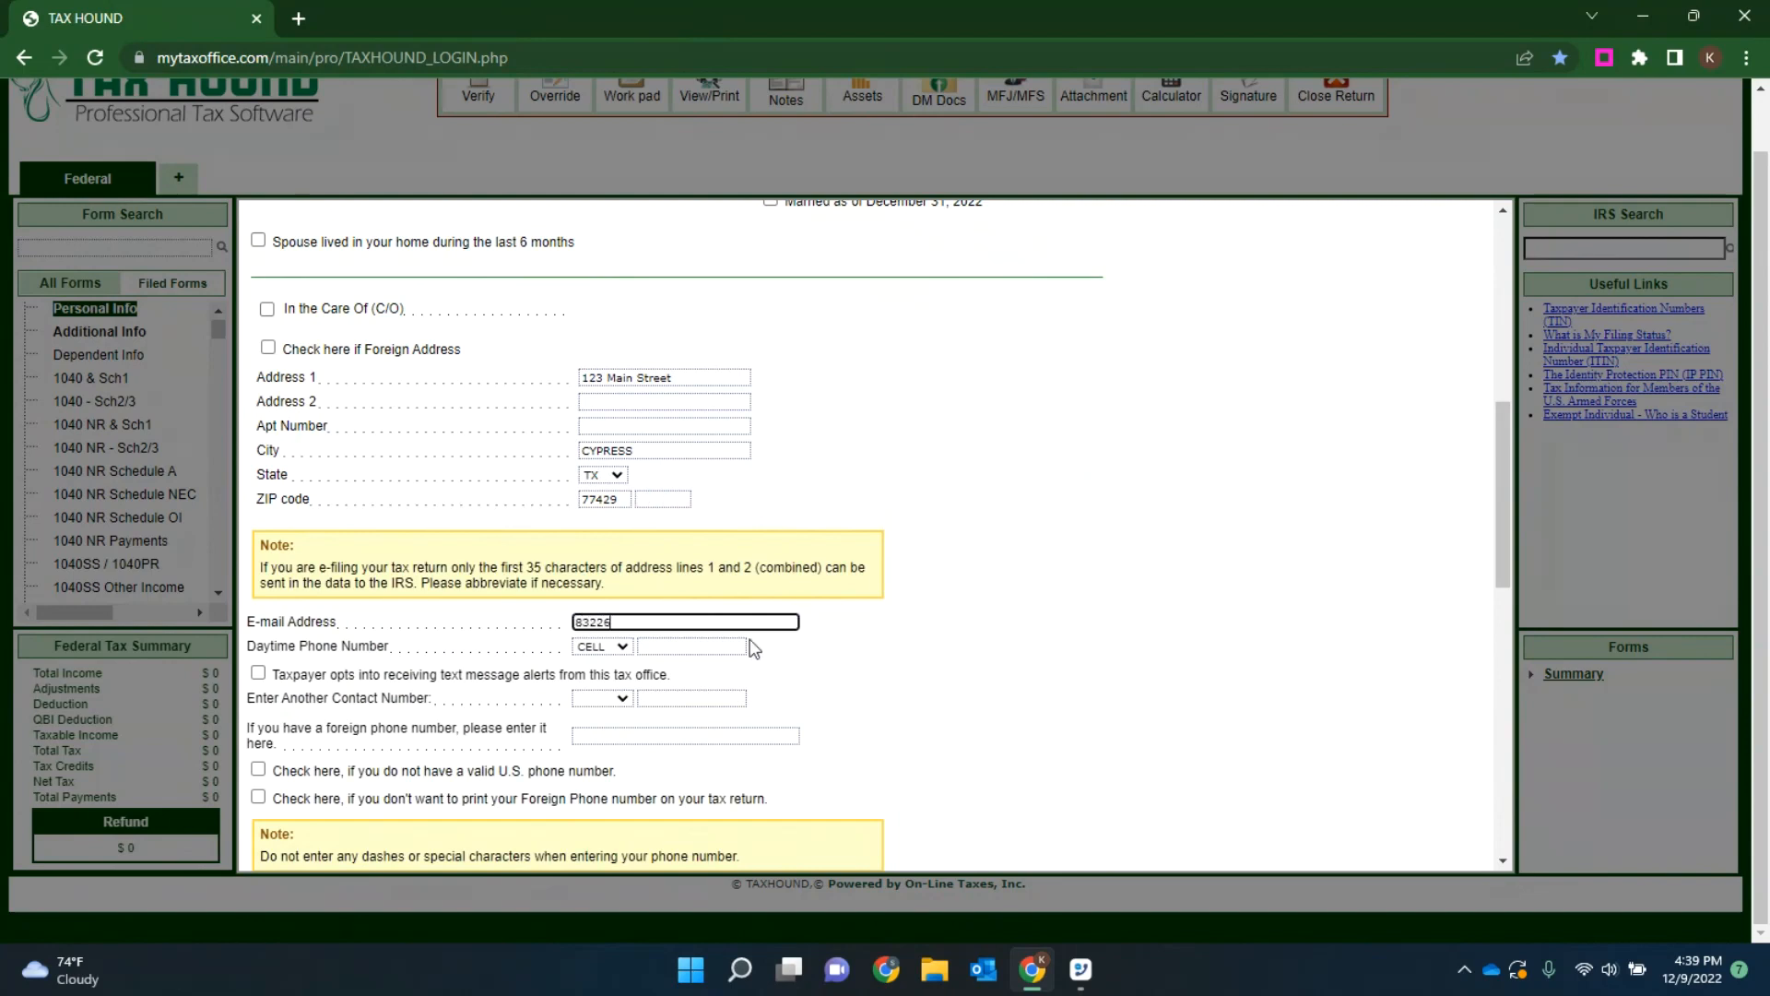
{"action": "left_click", "coordinate": [702, 651]}
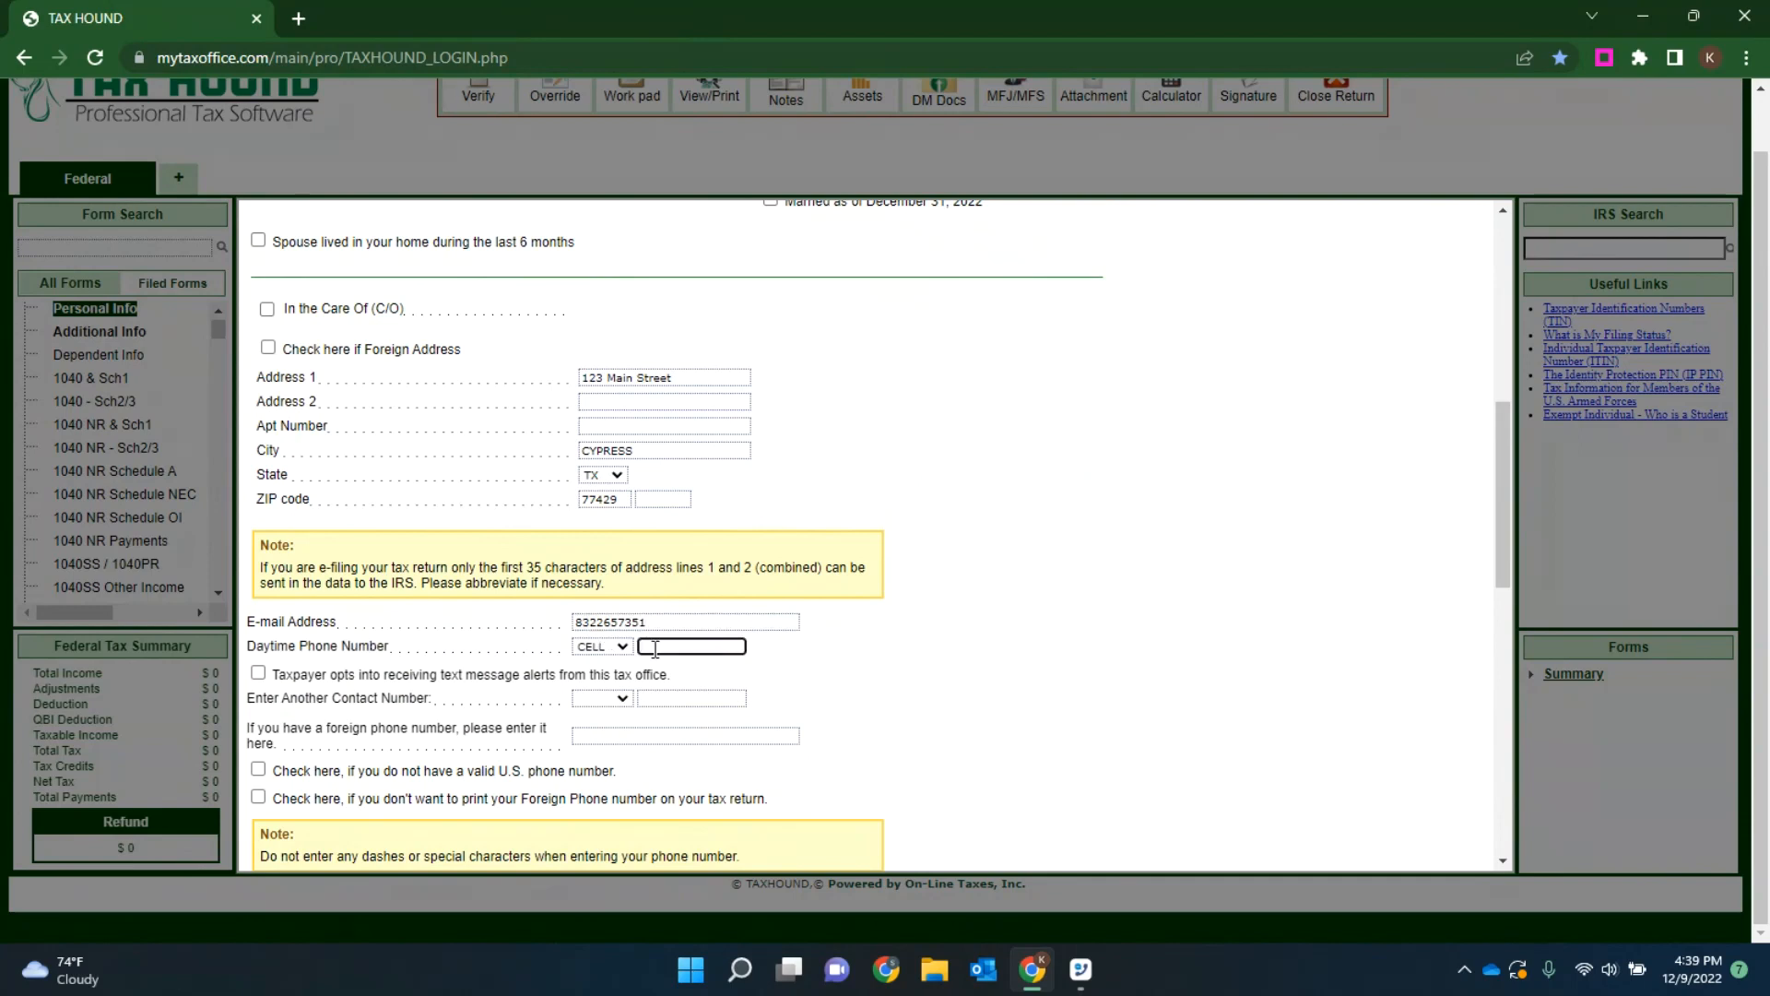
{"action": "left_click_drag", "start_coordinate": [661, 622], "coordinate": [491, 602]}
{"action": "key", "text": "BackSpace"}
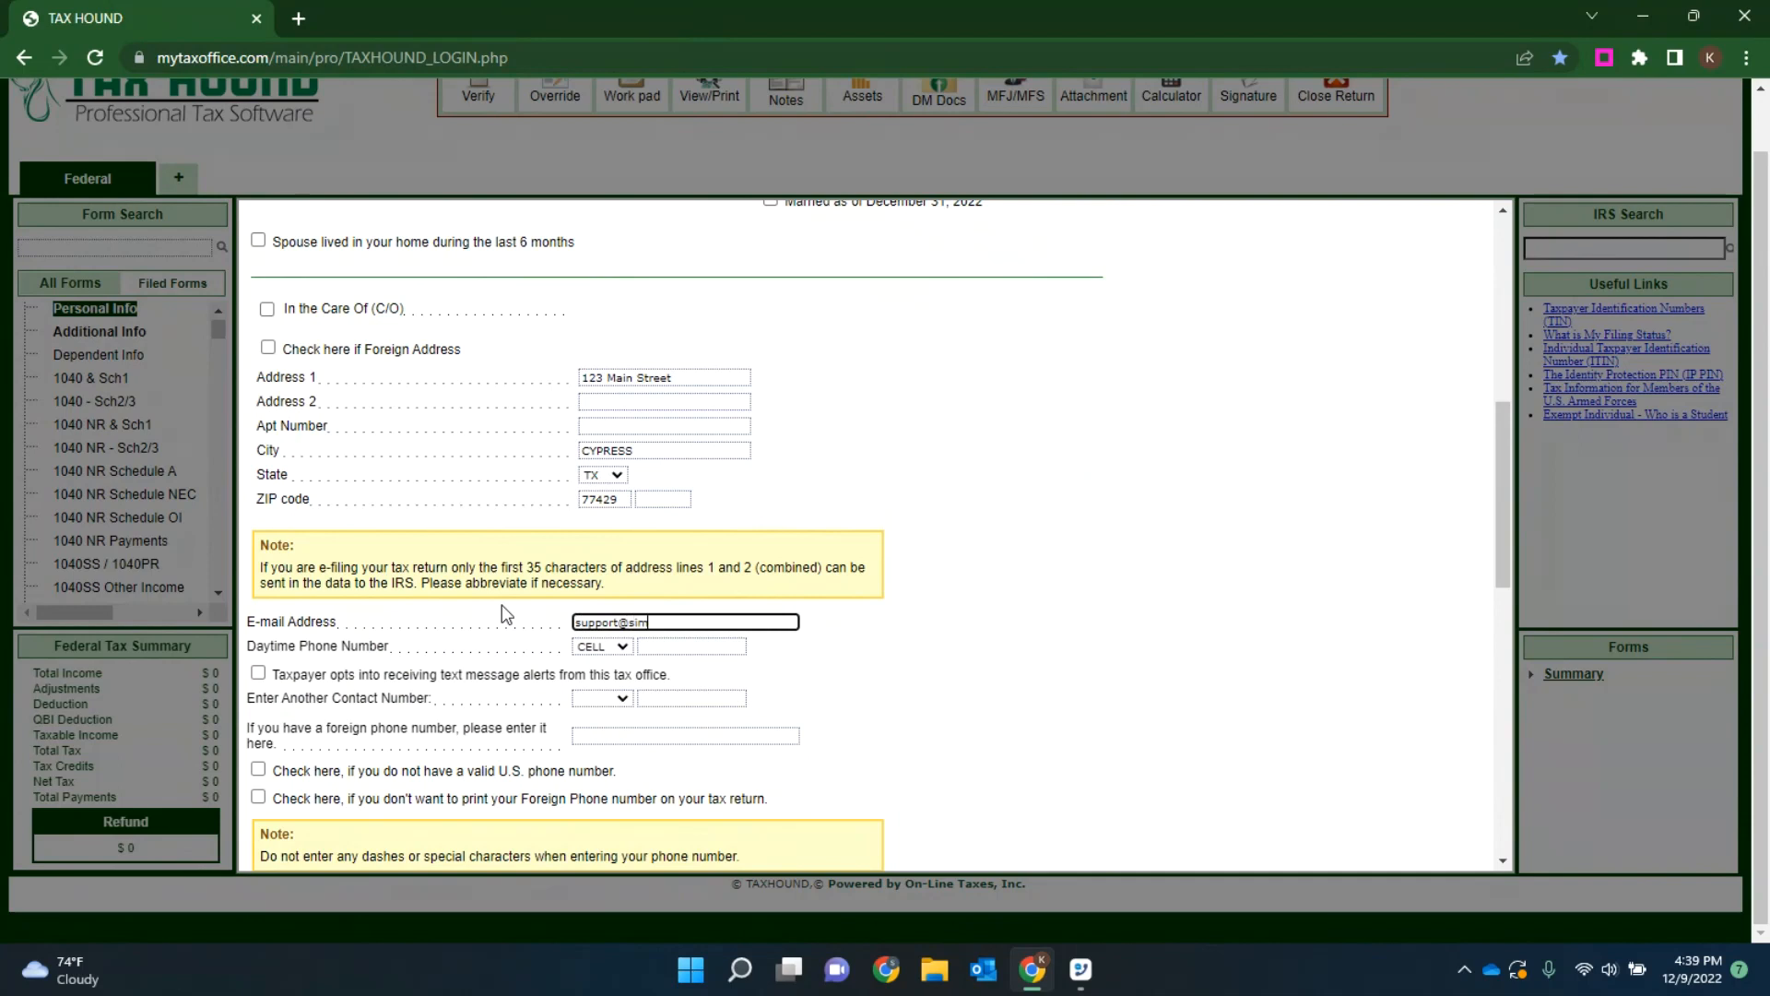
Step: Enter the daytime cell phone number and opt the taxpayer into text message alerts from the tax office
{"action": "key", "text": "Tab"}
{"action": "key", "text": "Tab"}
{"action": "type", "text": "832265"}
{"action": "type", "text": "52"}
{"action": "key", "text": "Tab"}
{"action": "left_click", "coordinate": [721, 644]}
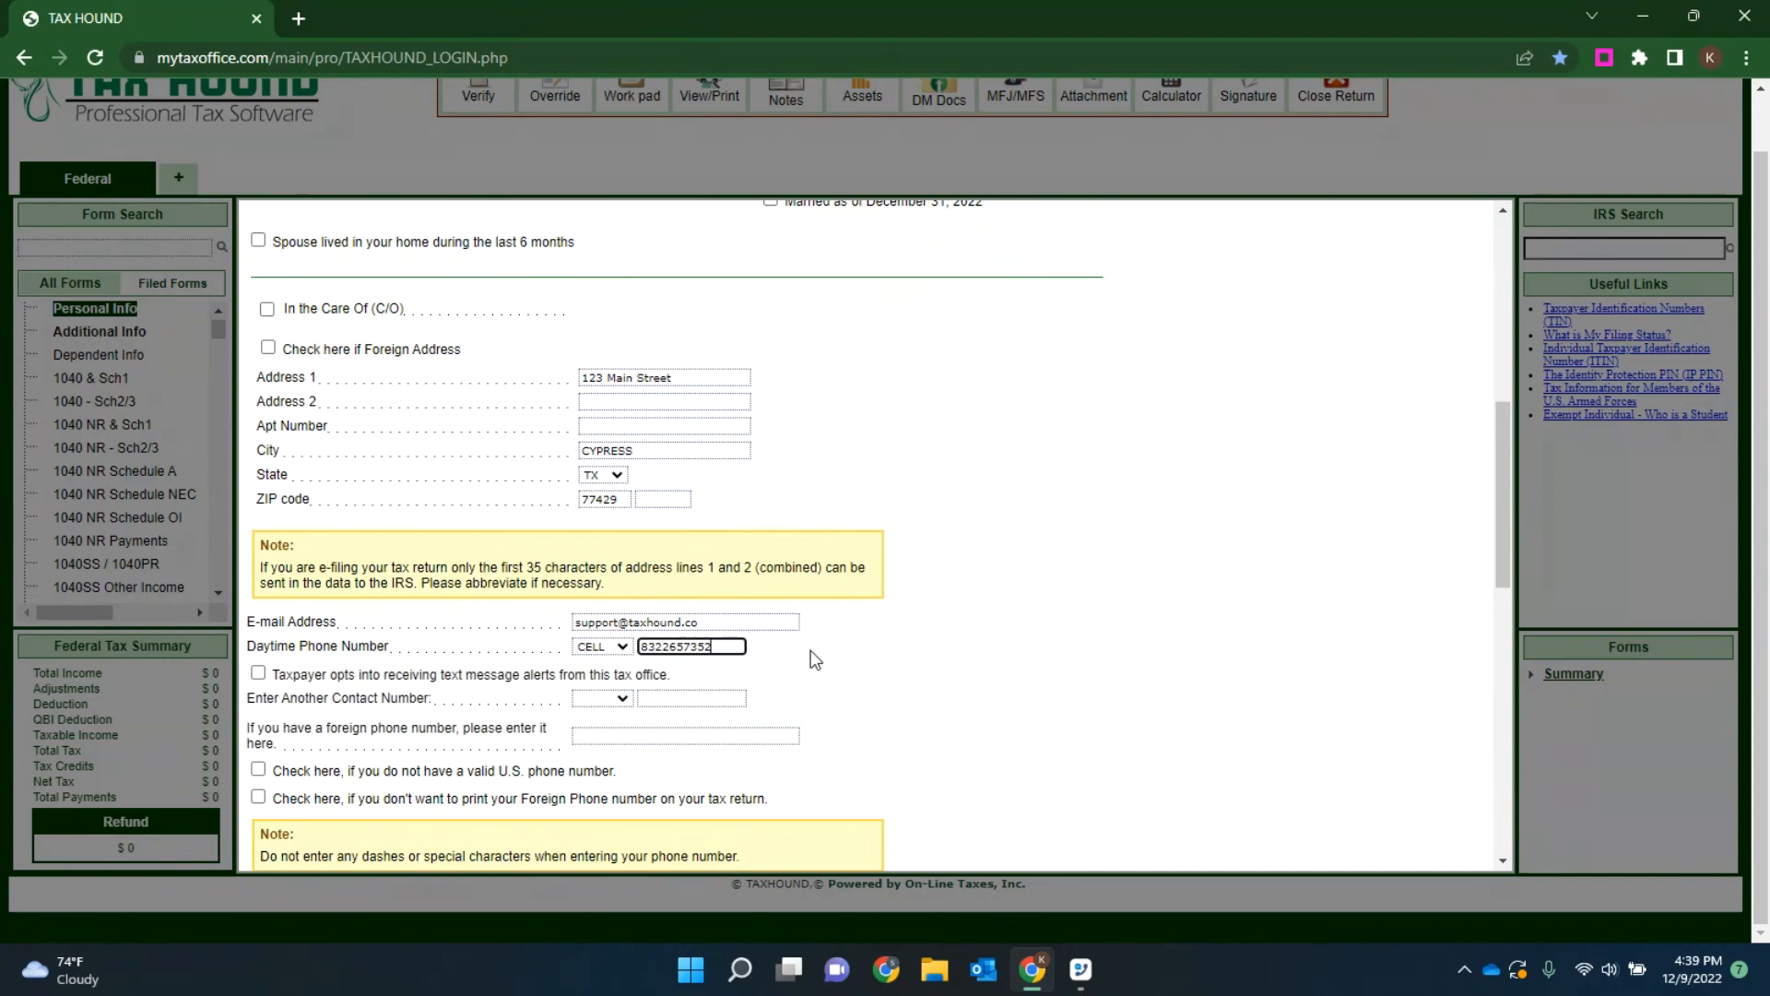
{"action": "type", "text": "1"}
{"action": "key", "text": "Tab"}
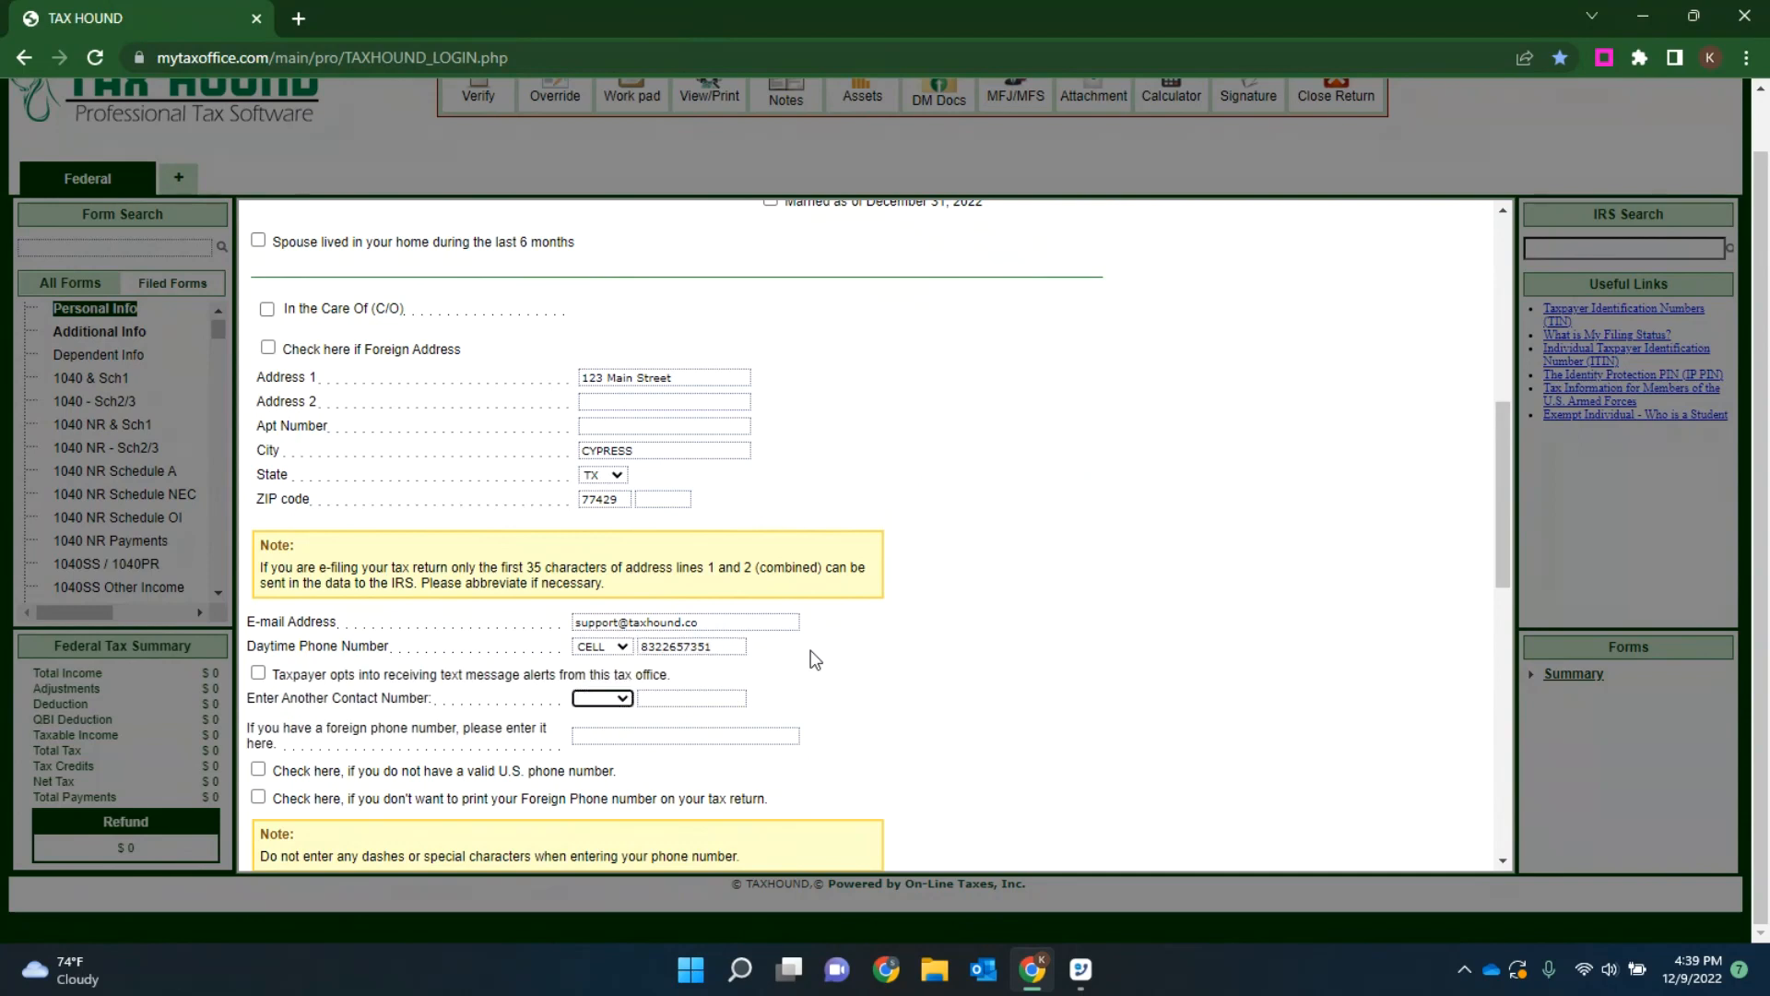
{"action": "left_click", "coordinate": [259, 674]}
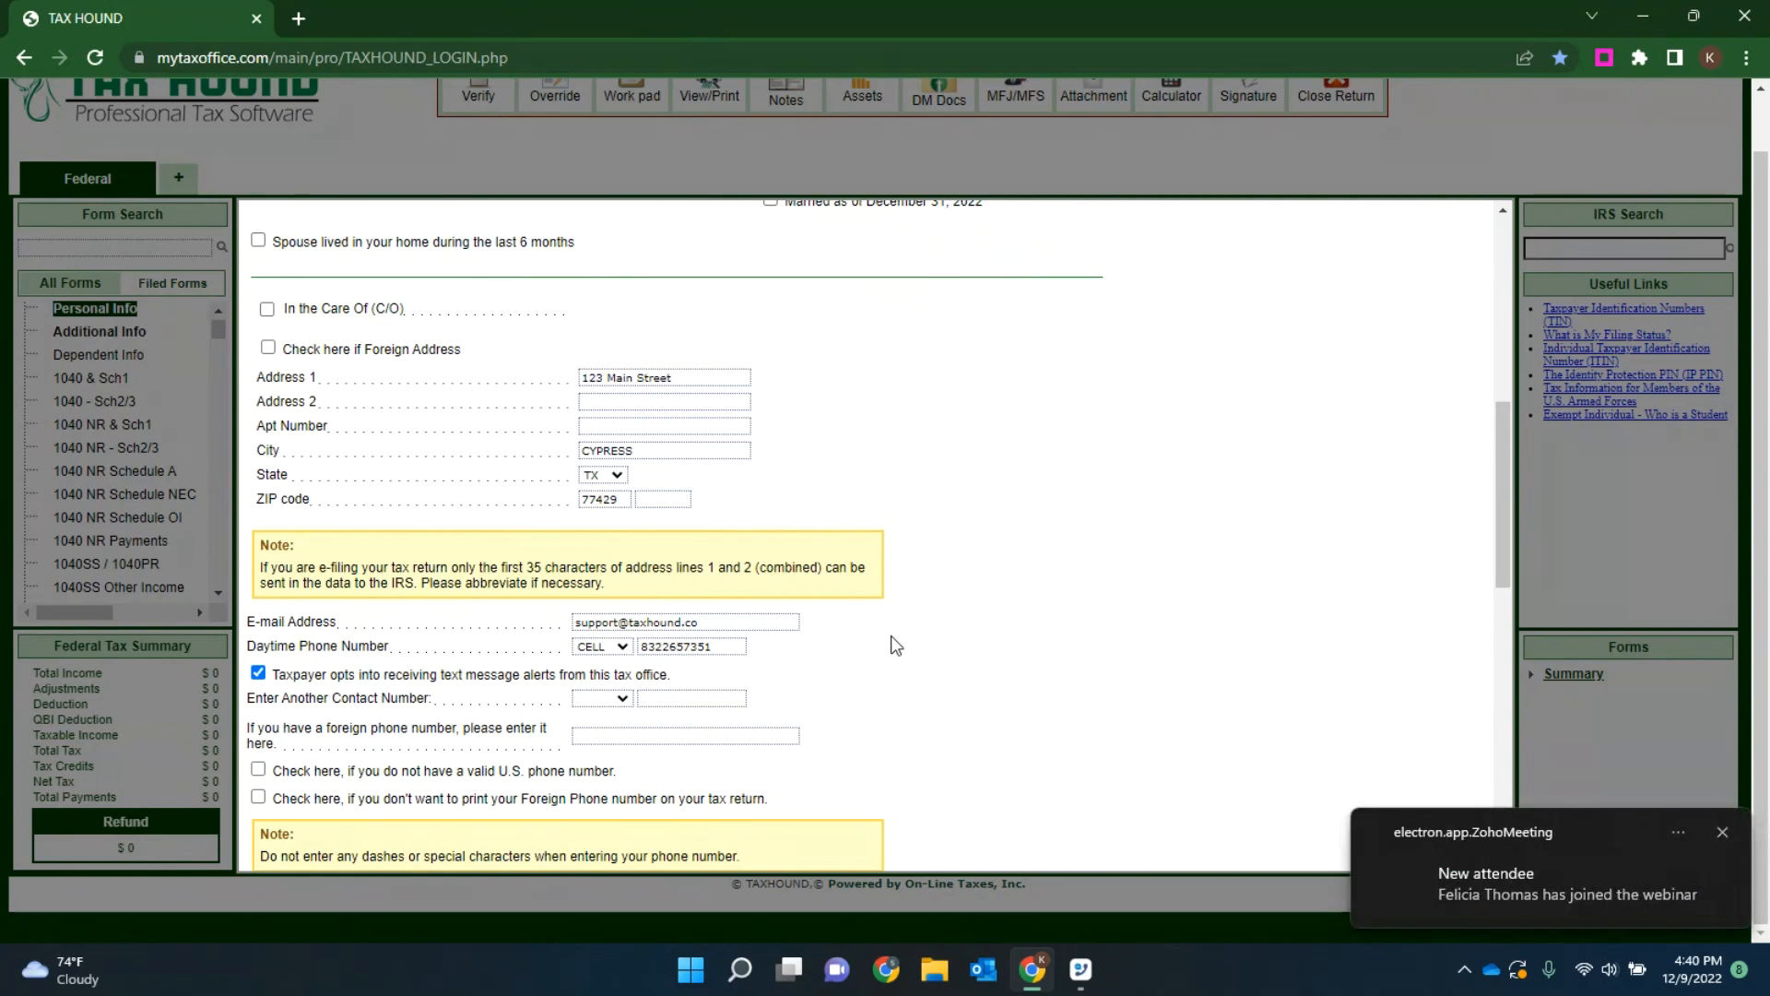
Step: Try to save the personal information with the Form 1095-A question unanswered and view the error explanation beside it
{"action": "scroll", "coordinate": [950, 525], "scroll_direction": "down", "scroll_amount": 8}
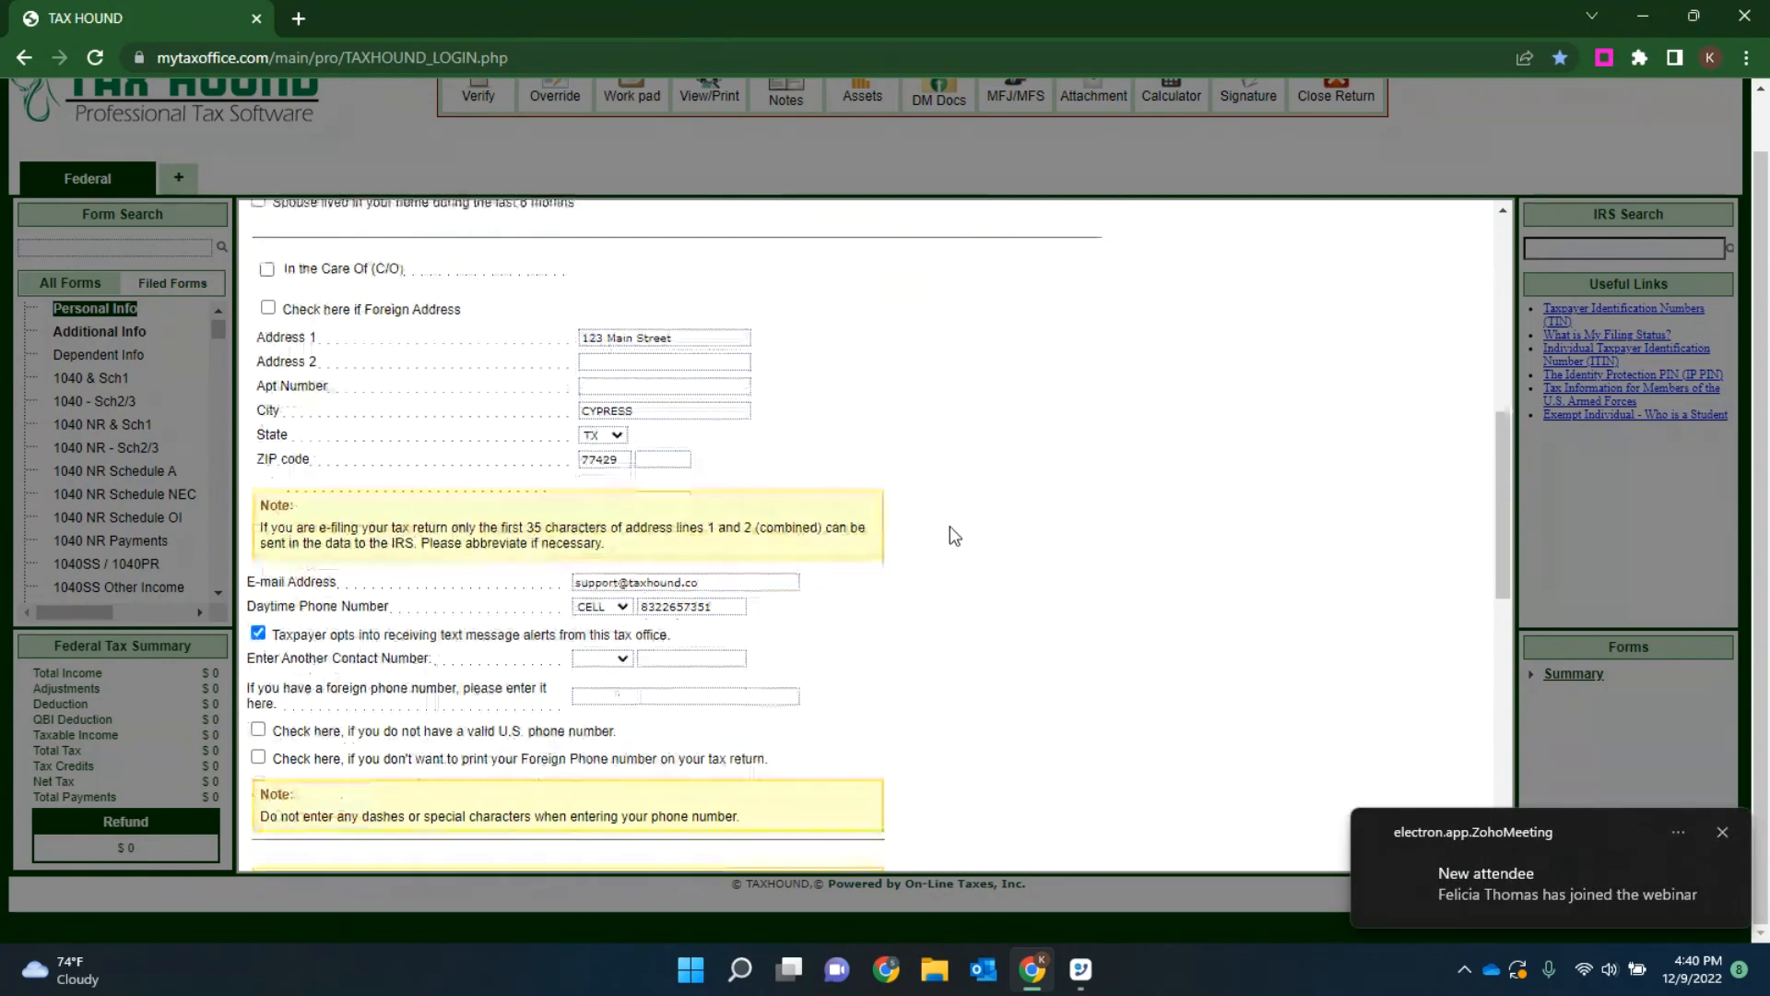
{"action": "scroll", "coordinate": [946, 541], "scroll_direction": "down", "scroll_amount": 1}
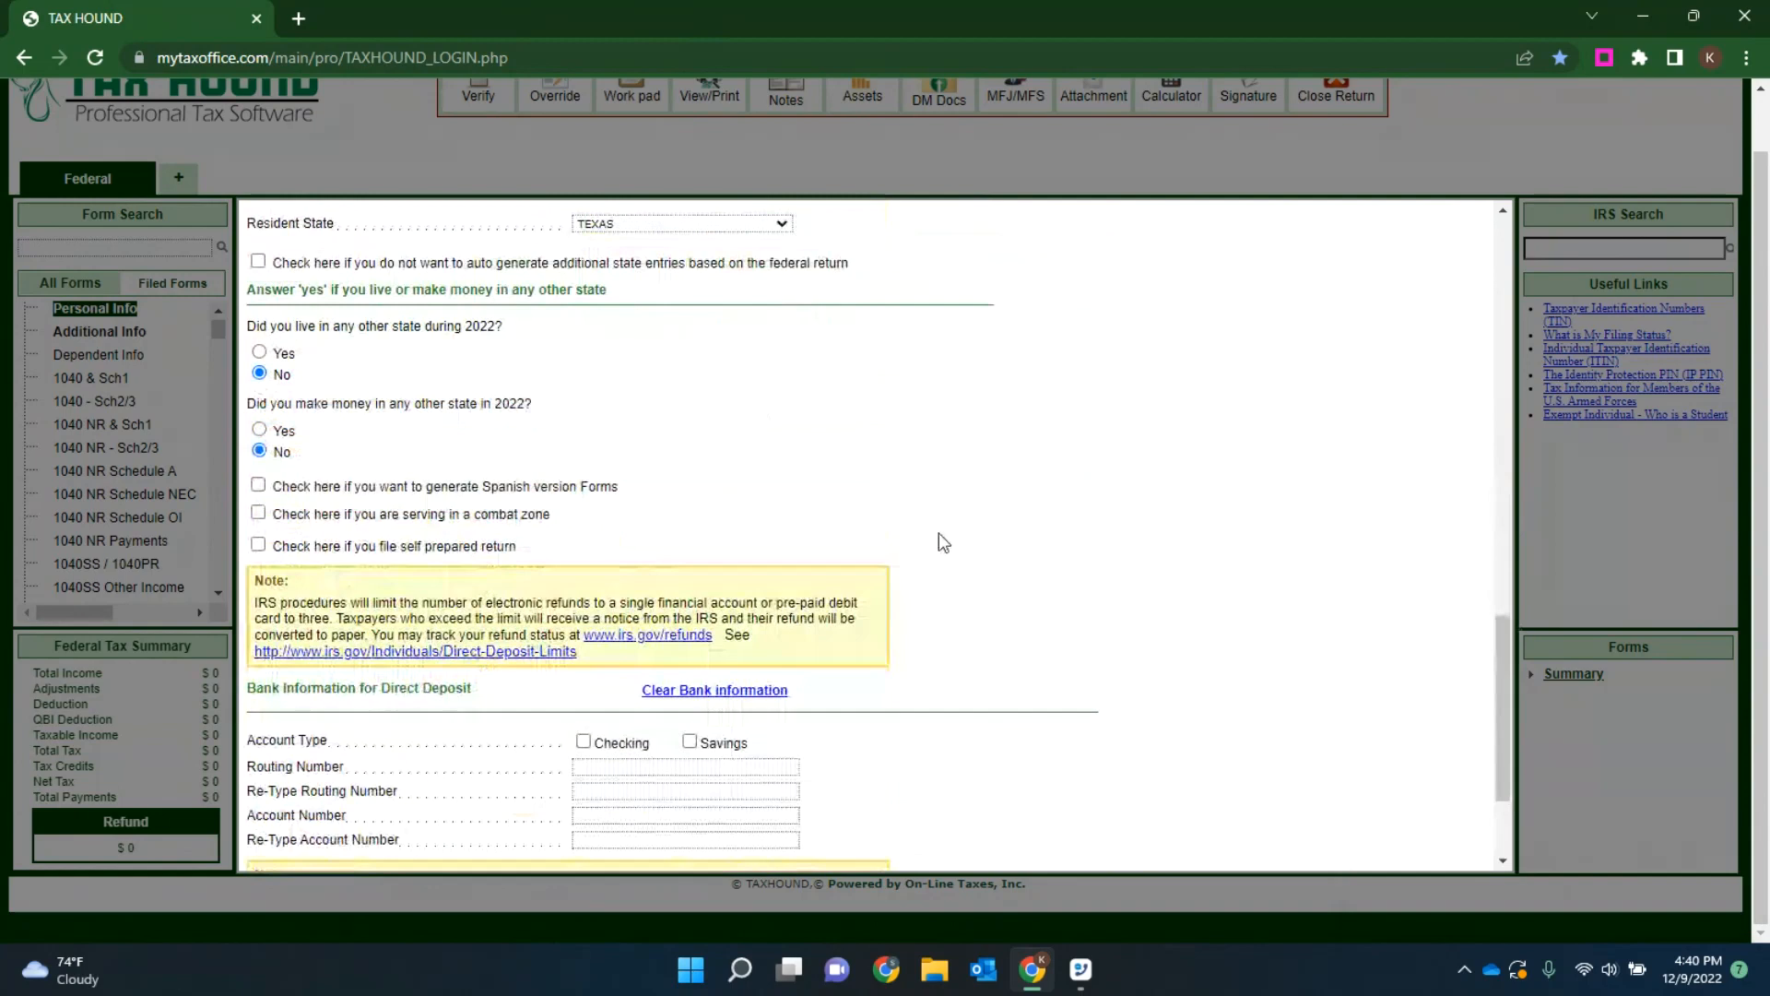
{"action": "scroll", "coordinate": [945, 542], "scroll_direction": "down", "scroll_amount": 3}
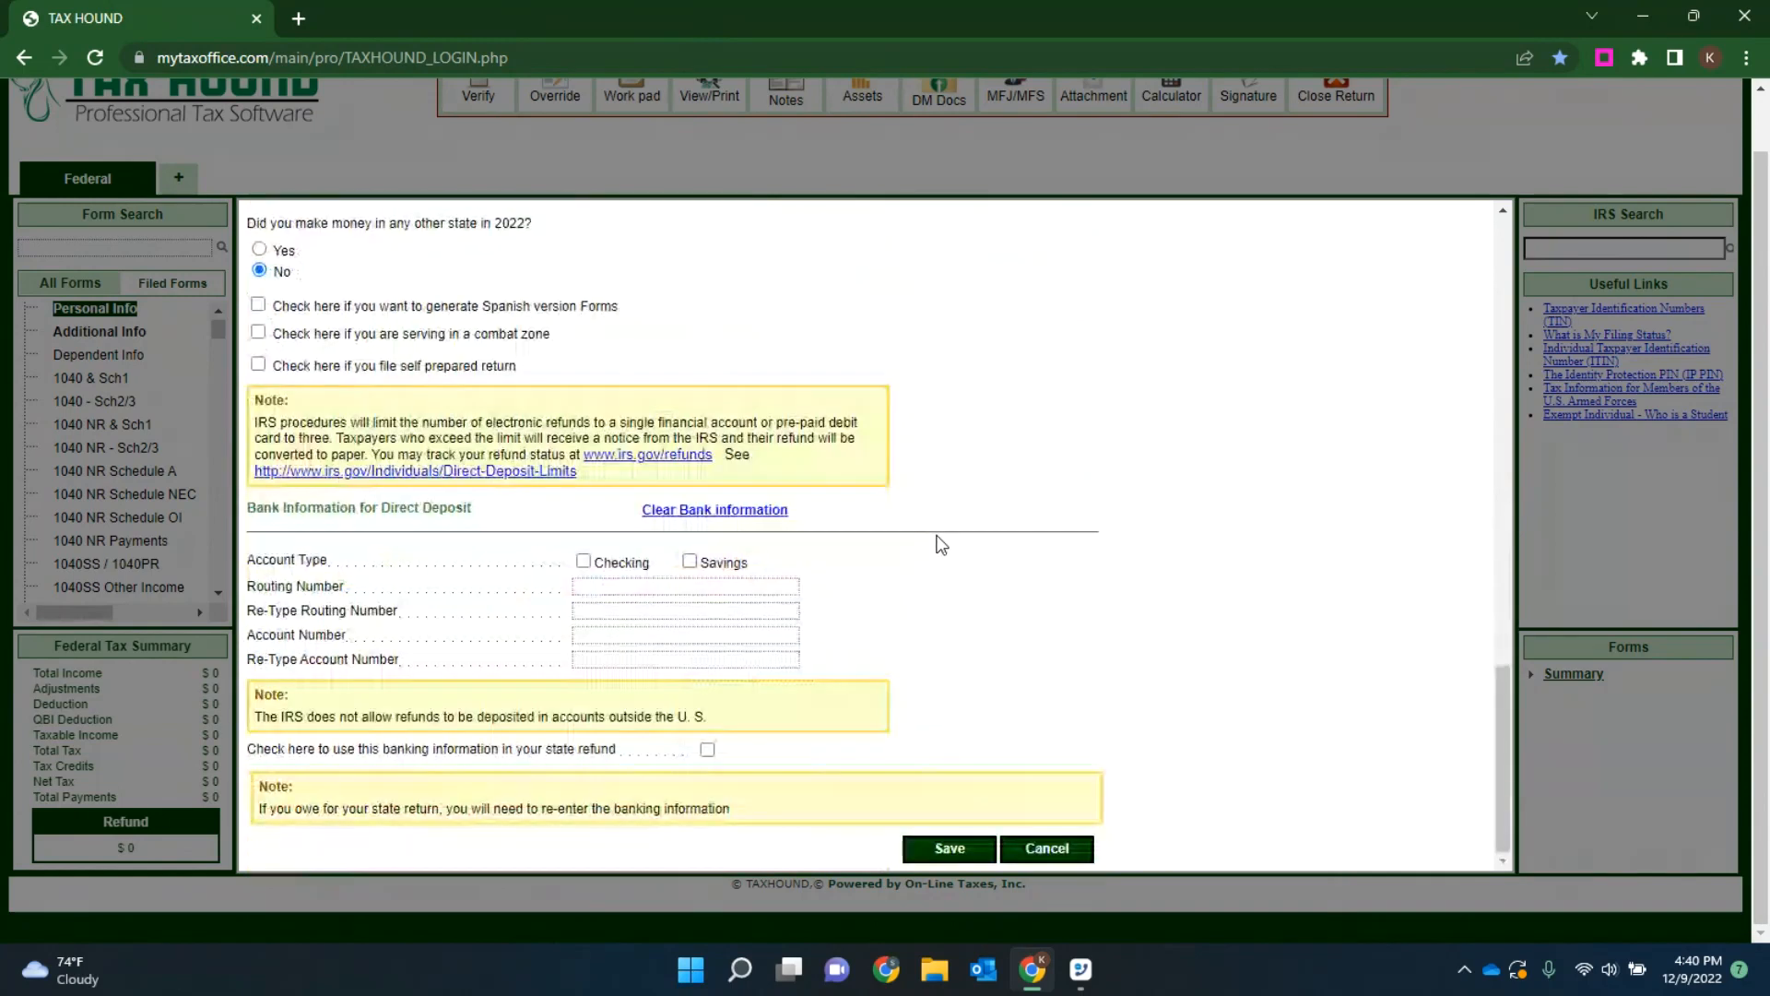
{"action": "left_click", "coordinate": [948, 848]}
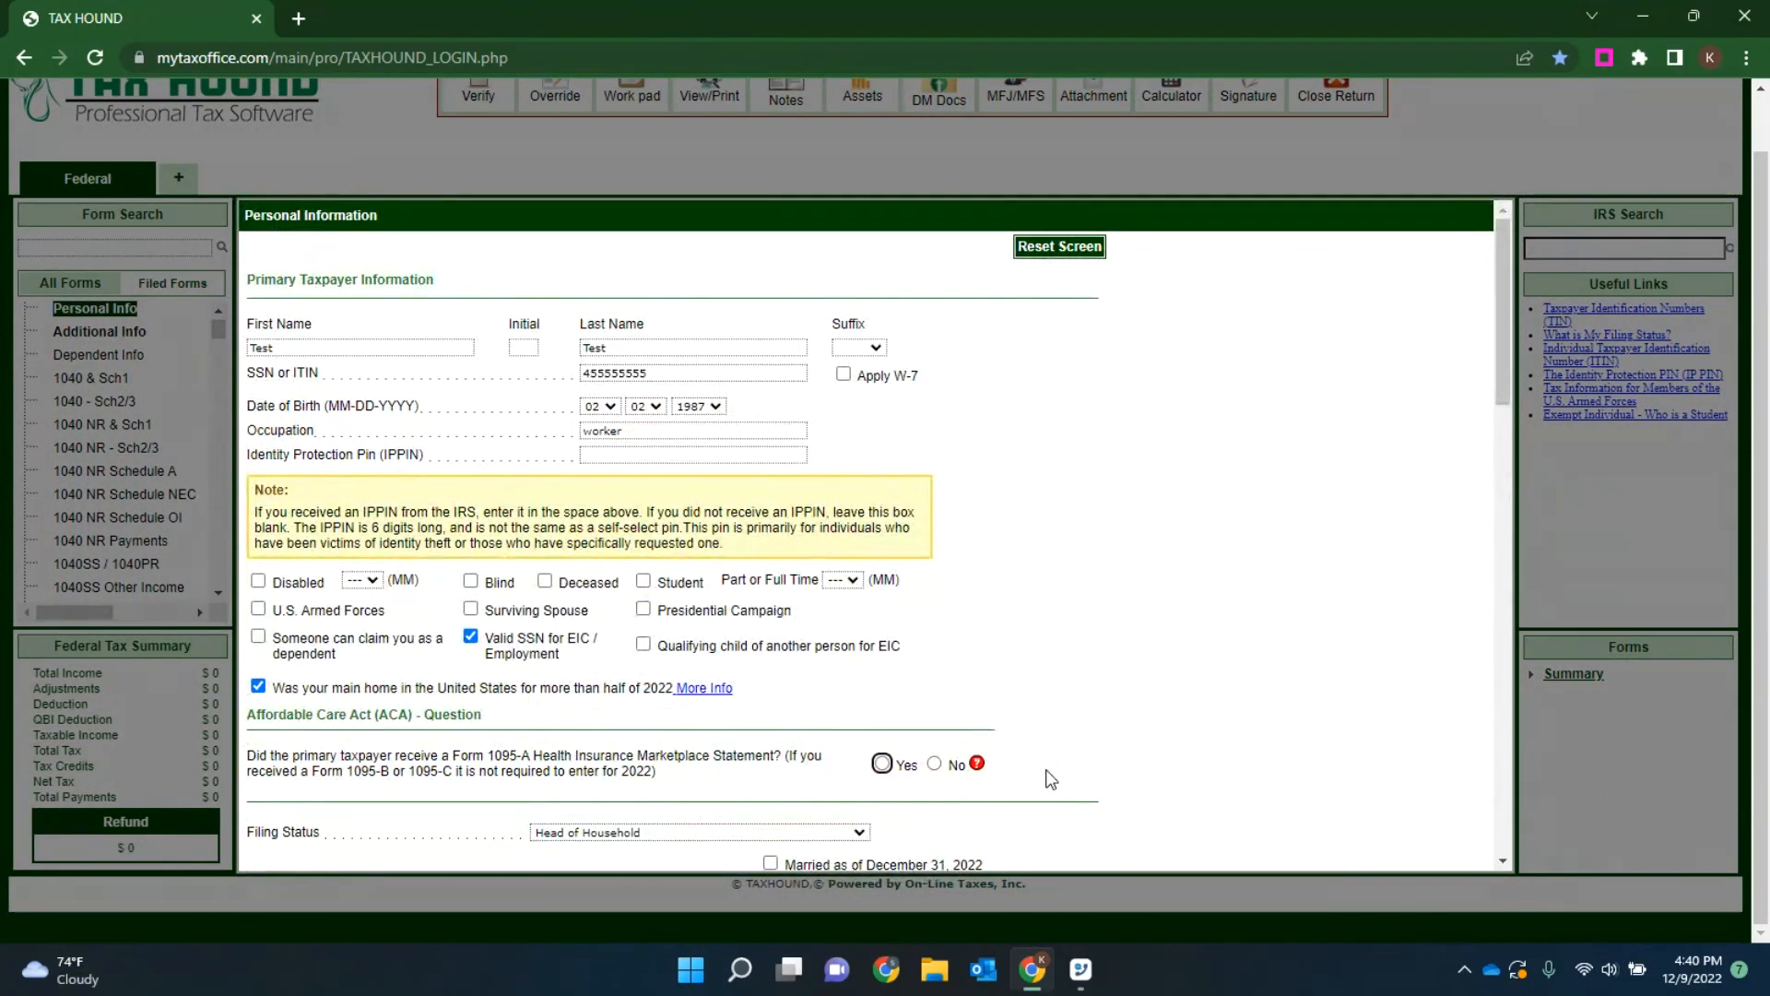
{"action": "left_click", "coordinate": [979, 763]}
{"action": "scroll", "coordinate": [825, 634], "scroll_direction": "down", "scroll_amount": 3}
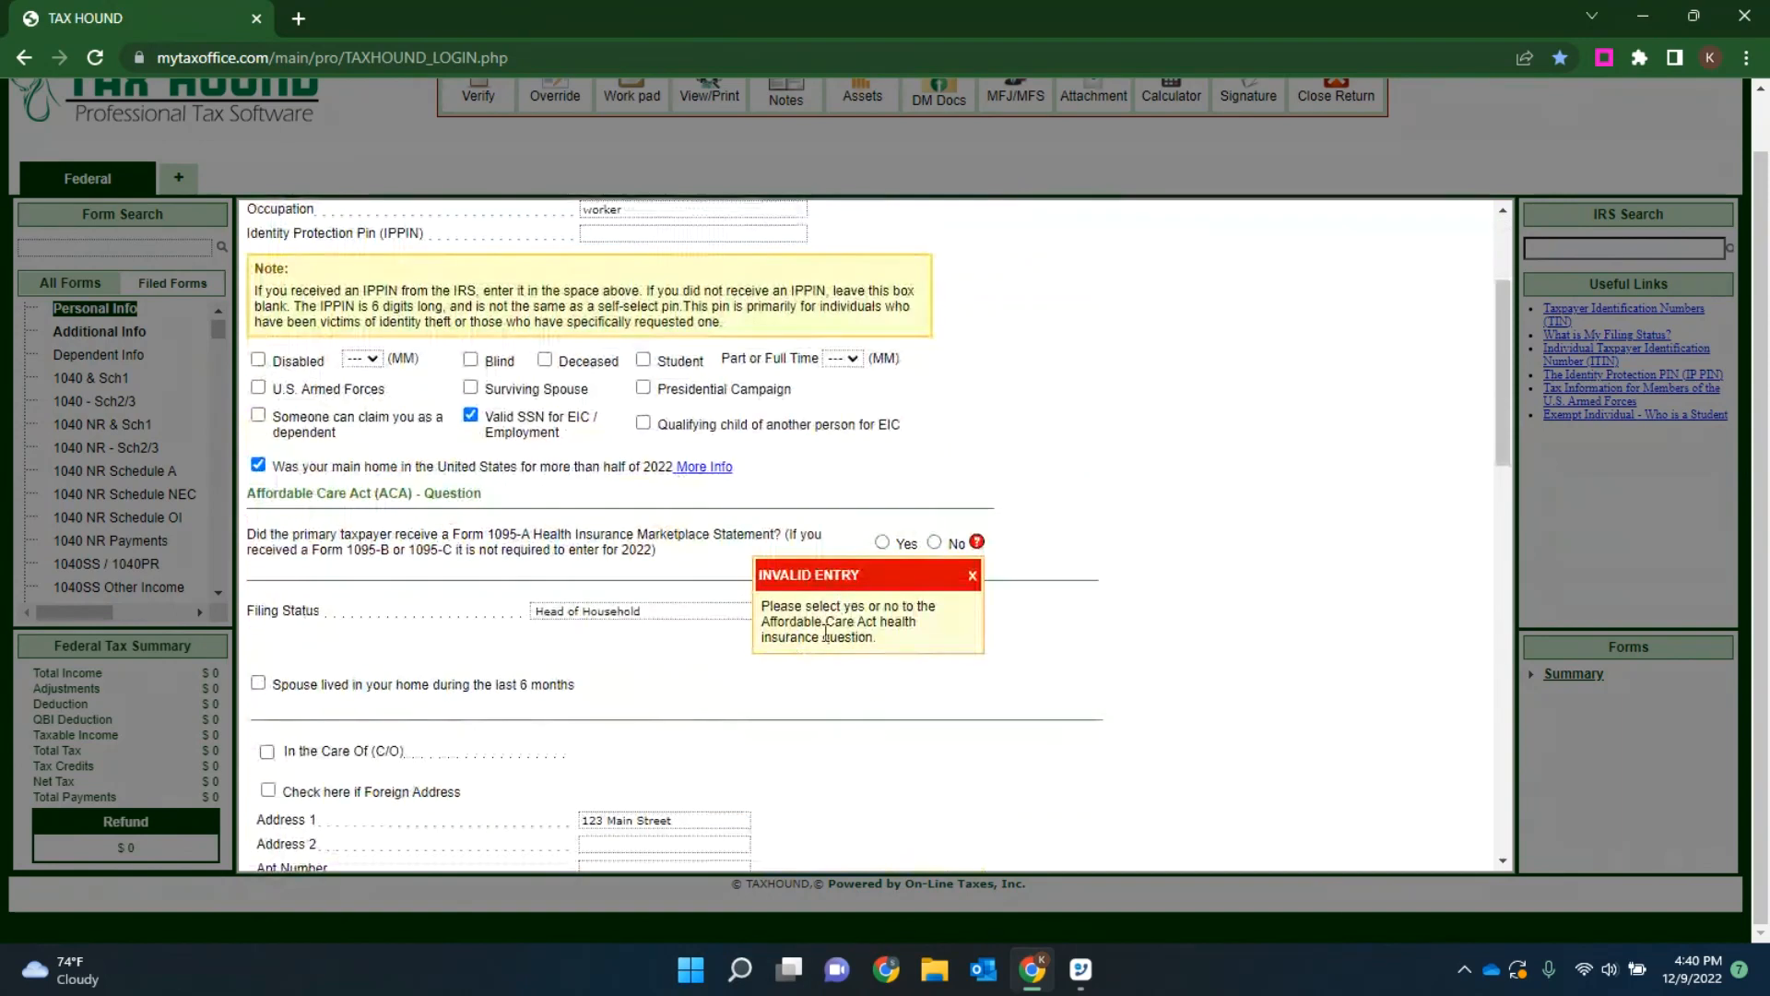
Step: Answer Yes to the primary taxpayer's Form 1095-A question, save the personal information, and acknowledge the dependent details notice
{"action": "left_click", "coordinate": [972, 575]}
{"action": "left_click", "coordinate": [908, 545]}
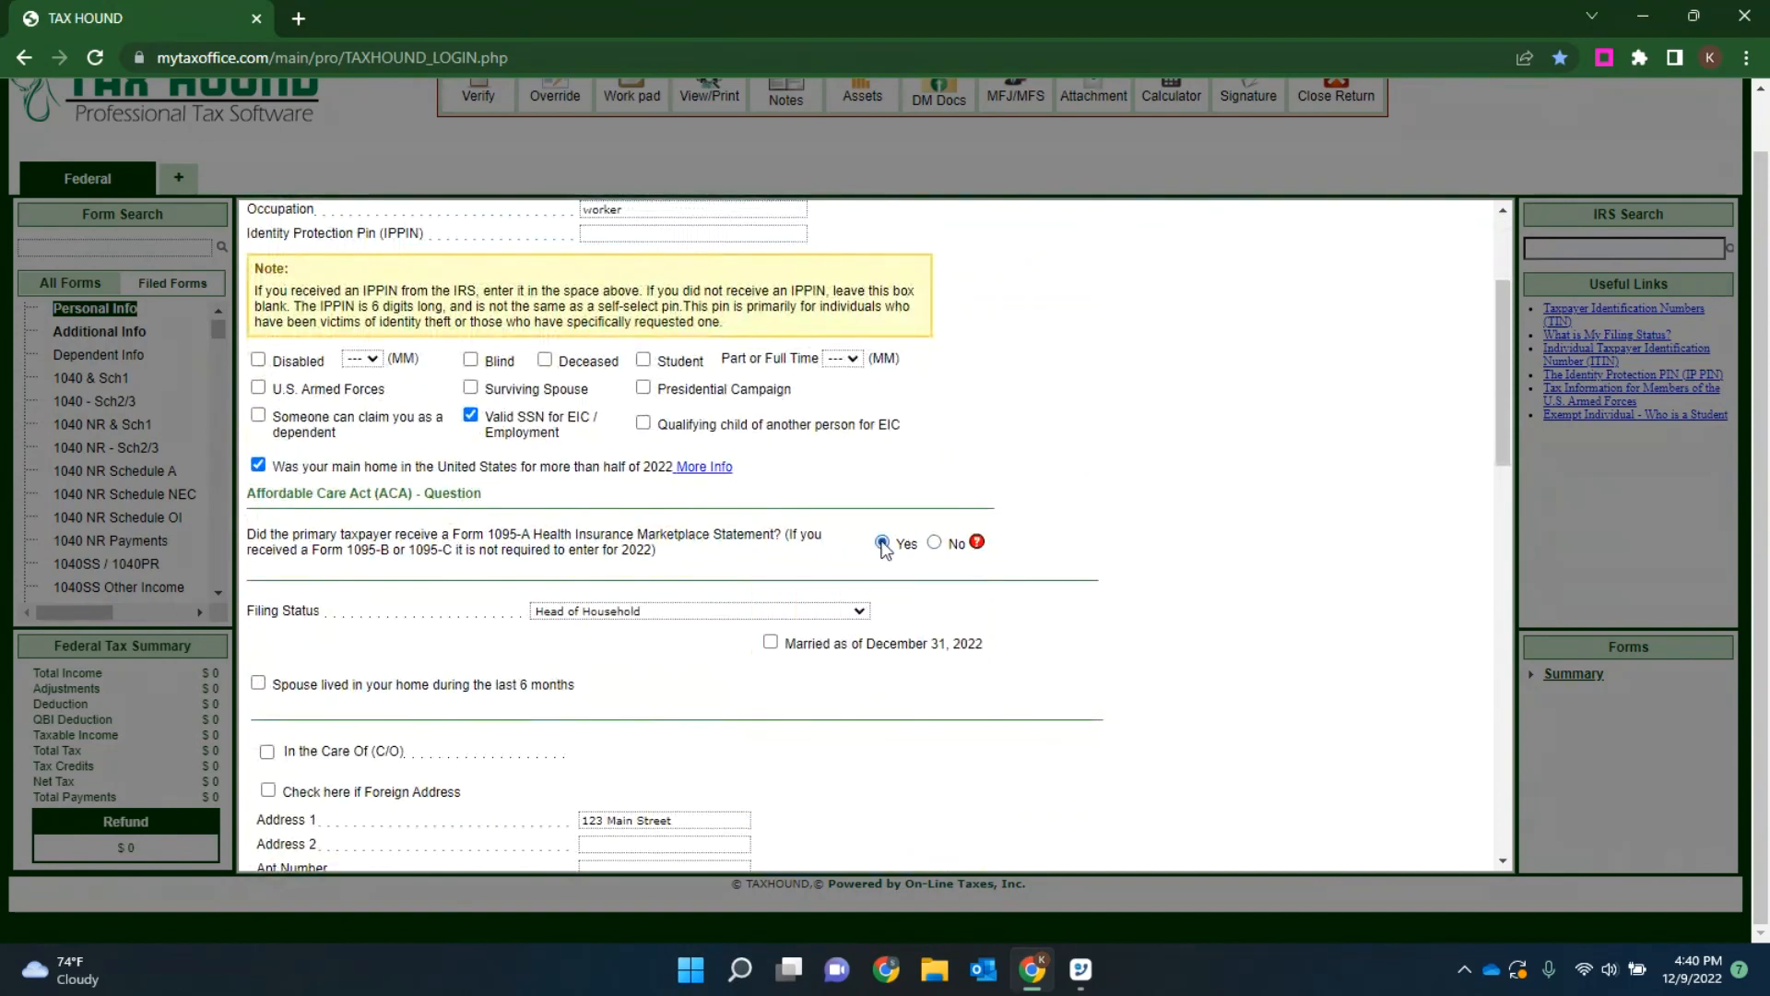
{"action": "scroll", "coordinate": [980, 609], "scroll_direction": "down", "scroll_amount": 10}
{"action": "left_click", "coordinate": [947, 850]}
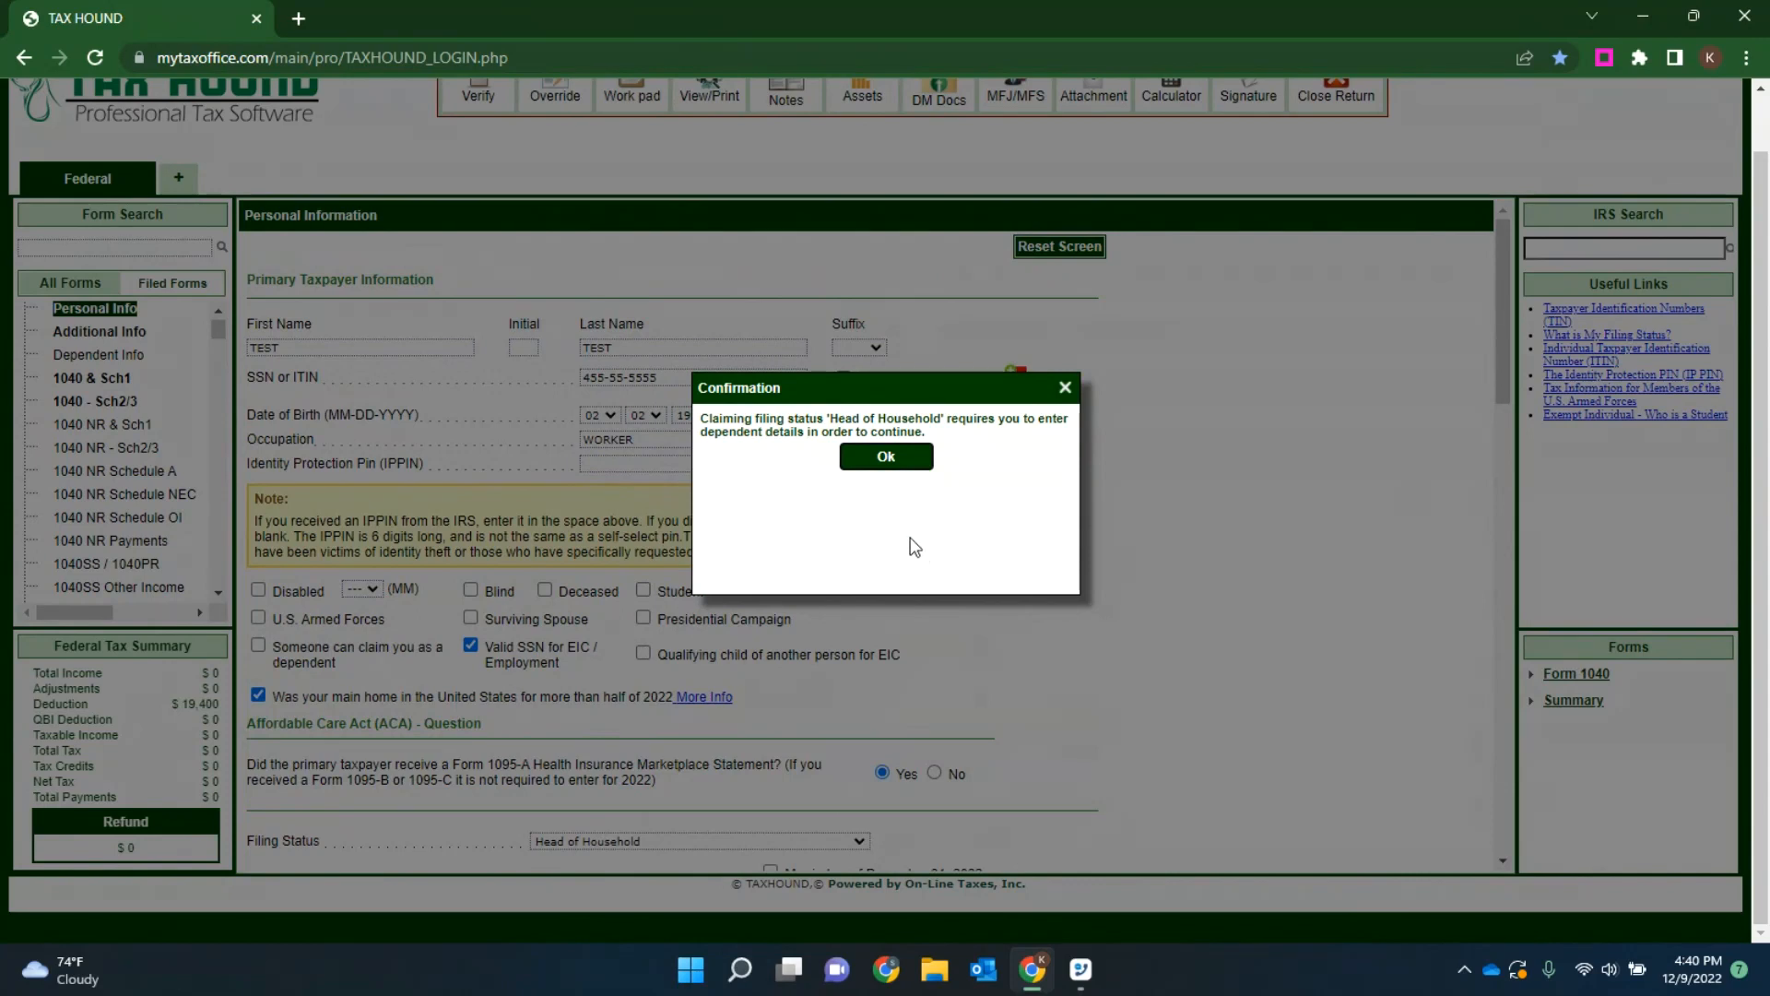
{"action": "left_click", "coordinate": [887, 458]}
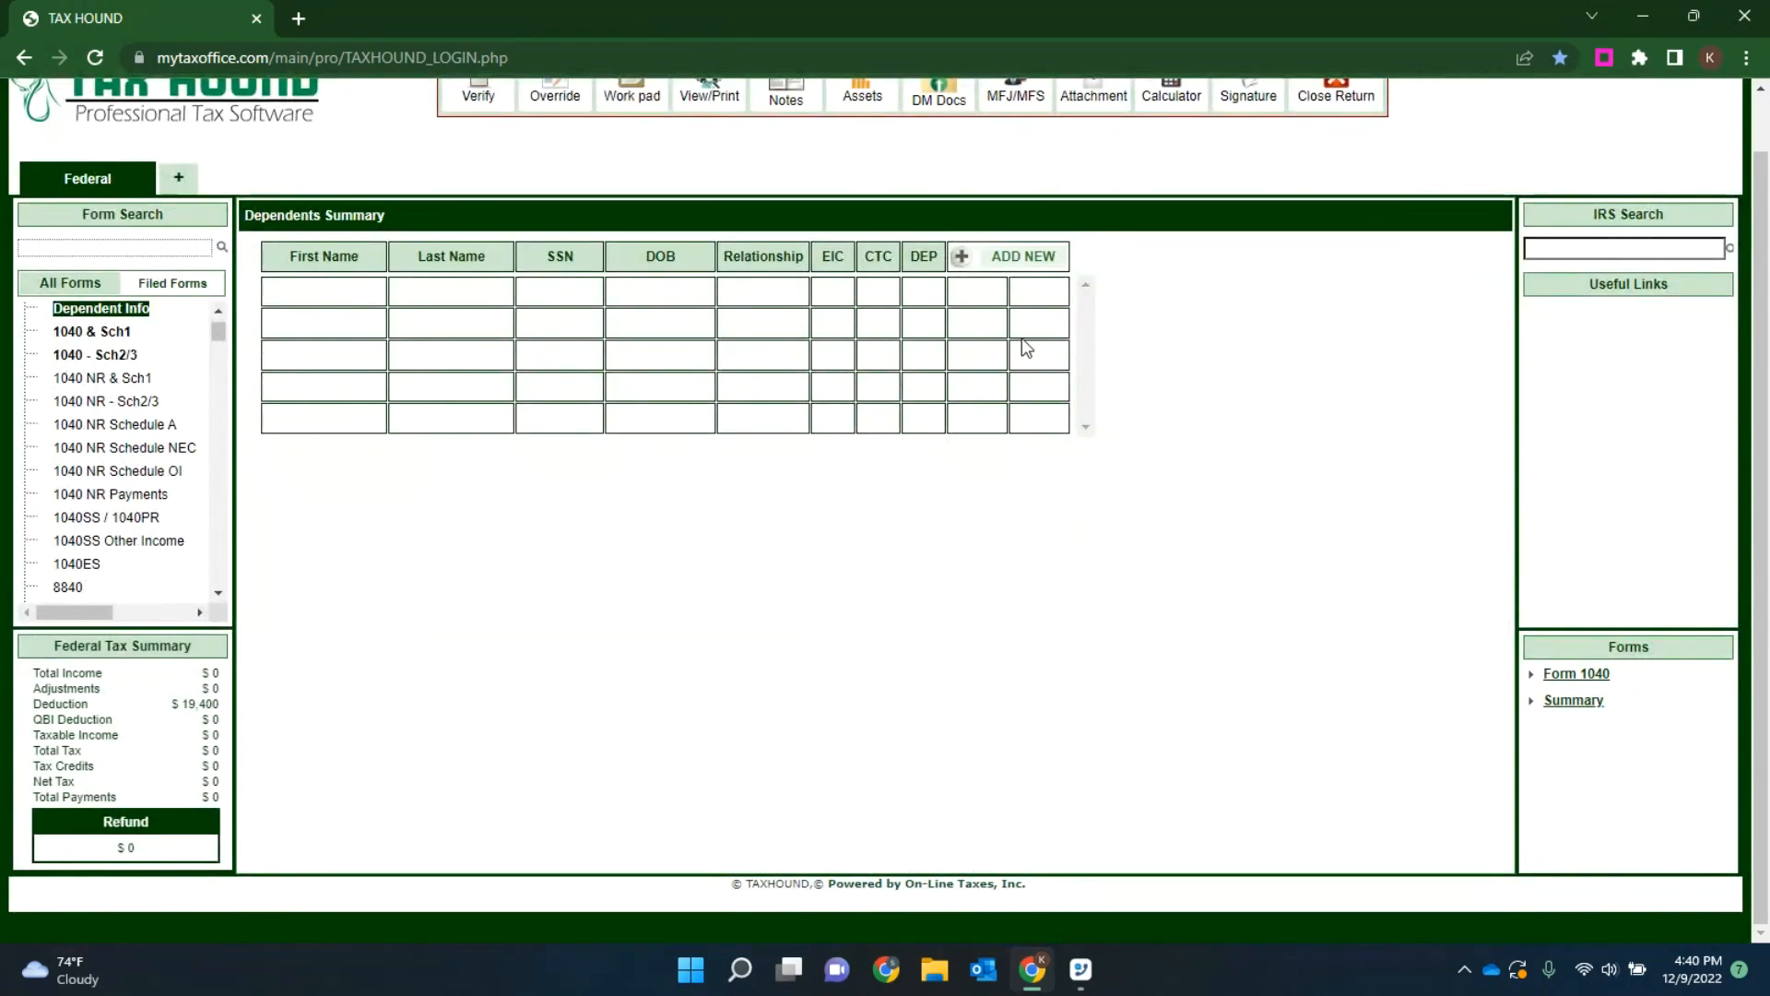
Step: Add a new dependent and enter the child's first and last name
{"action": "left_click", "coordinate": [1018, 260]}
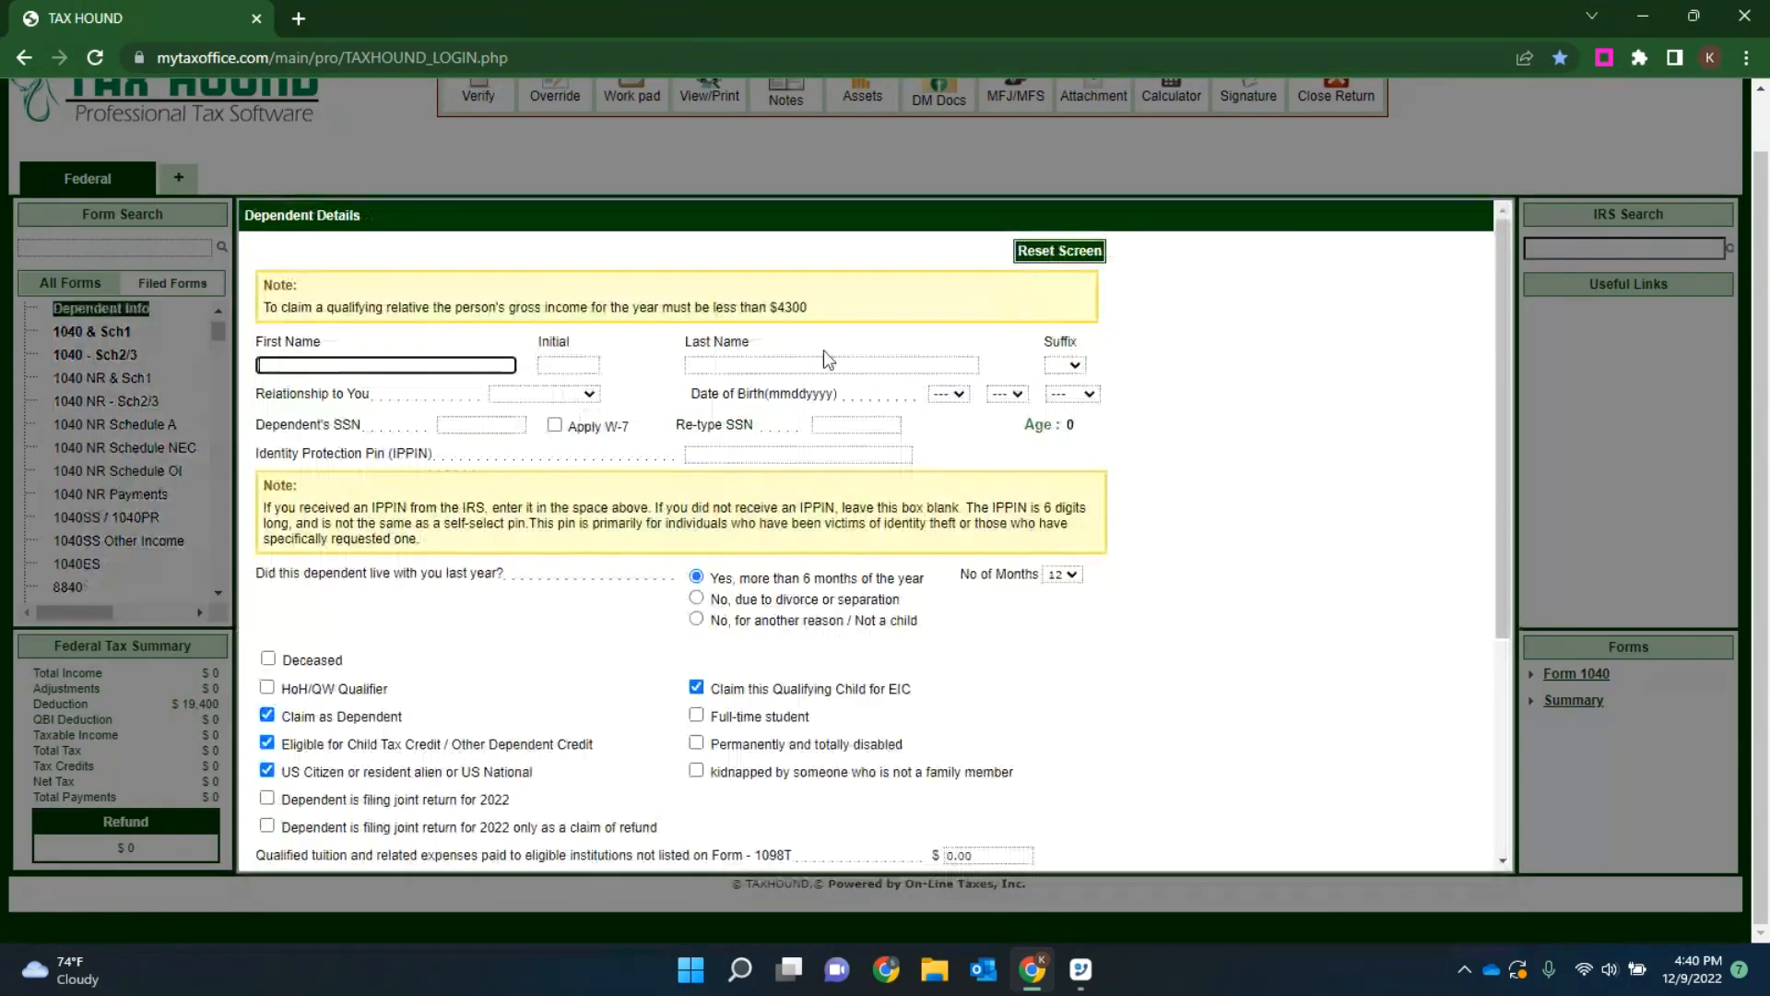
{"action": "type", "text": "Baby"}
{"action": "key", "text": "Tab"}
{"action": "left_click", "coordinate": [717, 365]}
{"action": "type", "text": "test"}
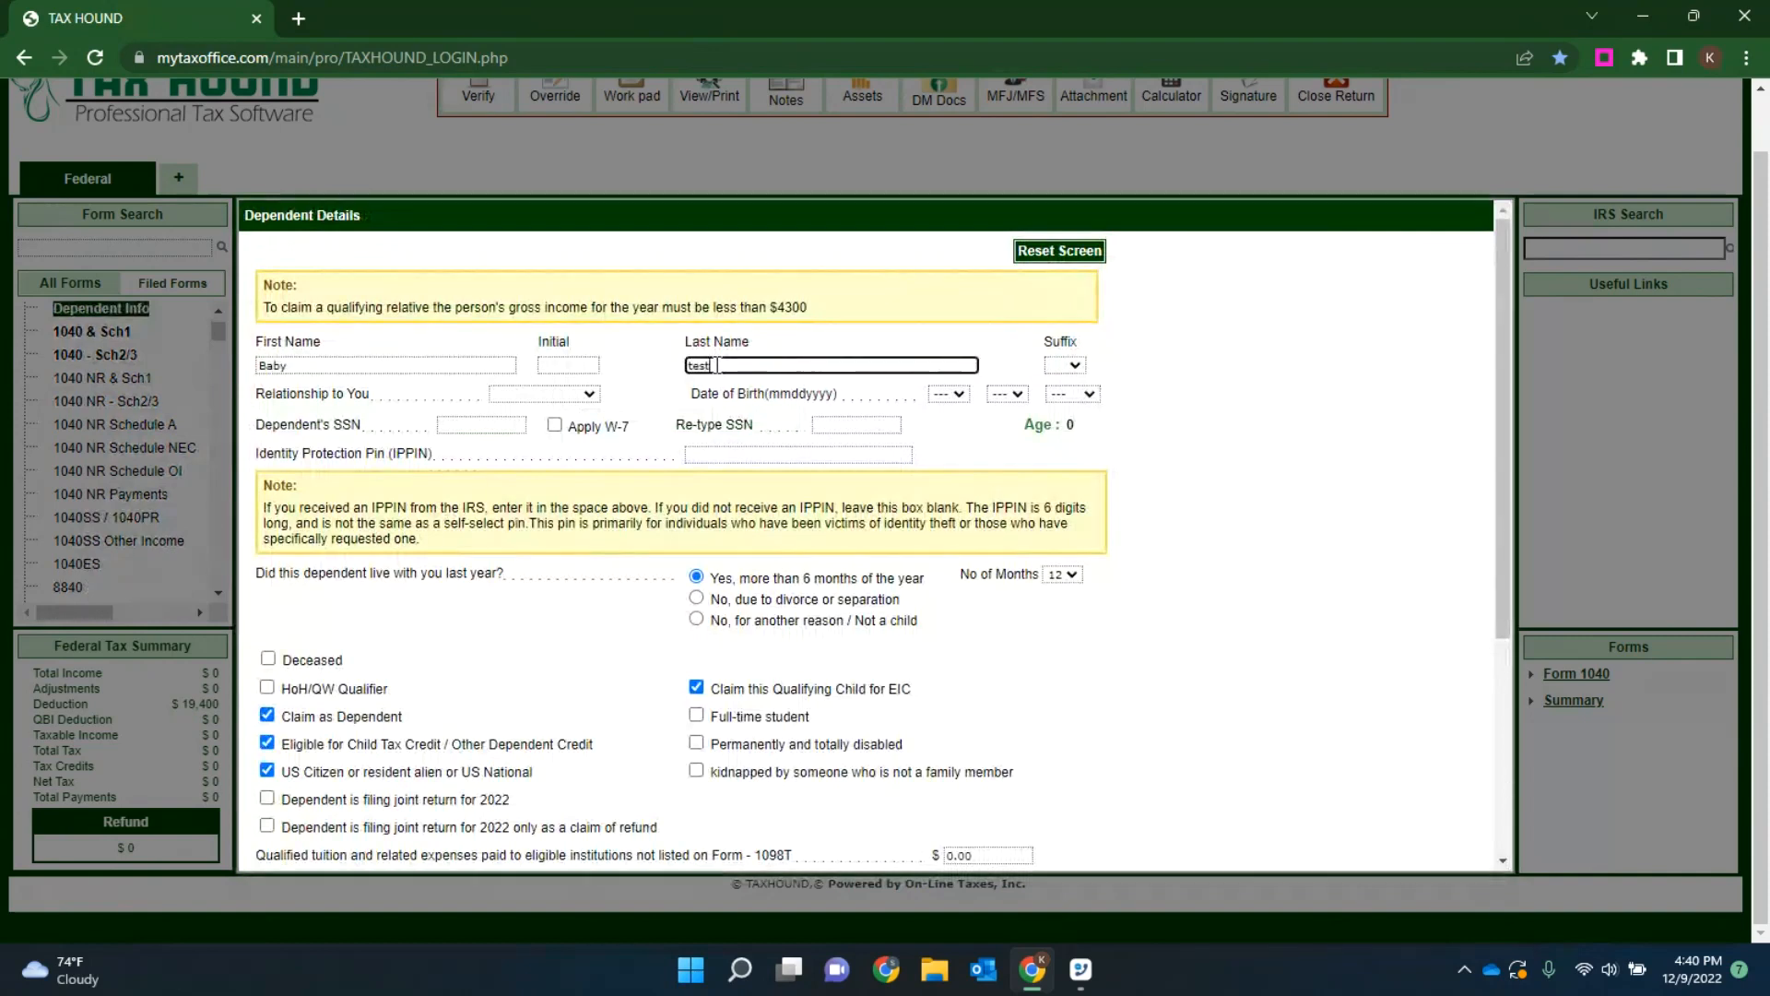
{"action": "key", "text": "Tab"}
{"action": "key", "text": "Tab"}
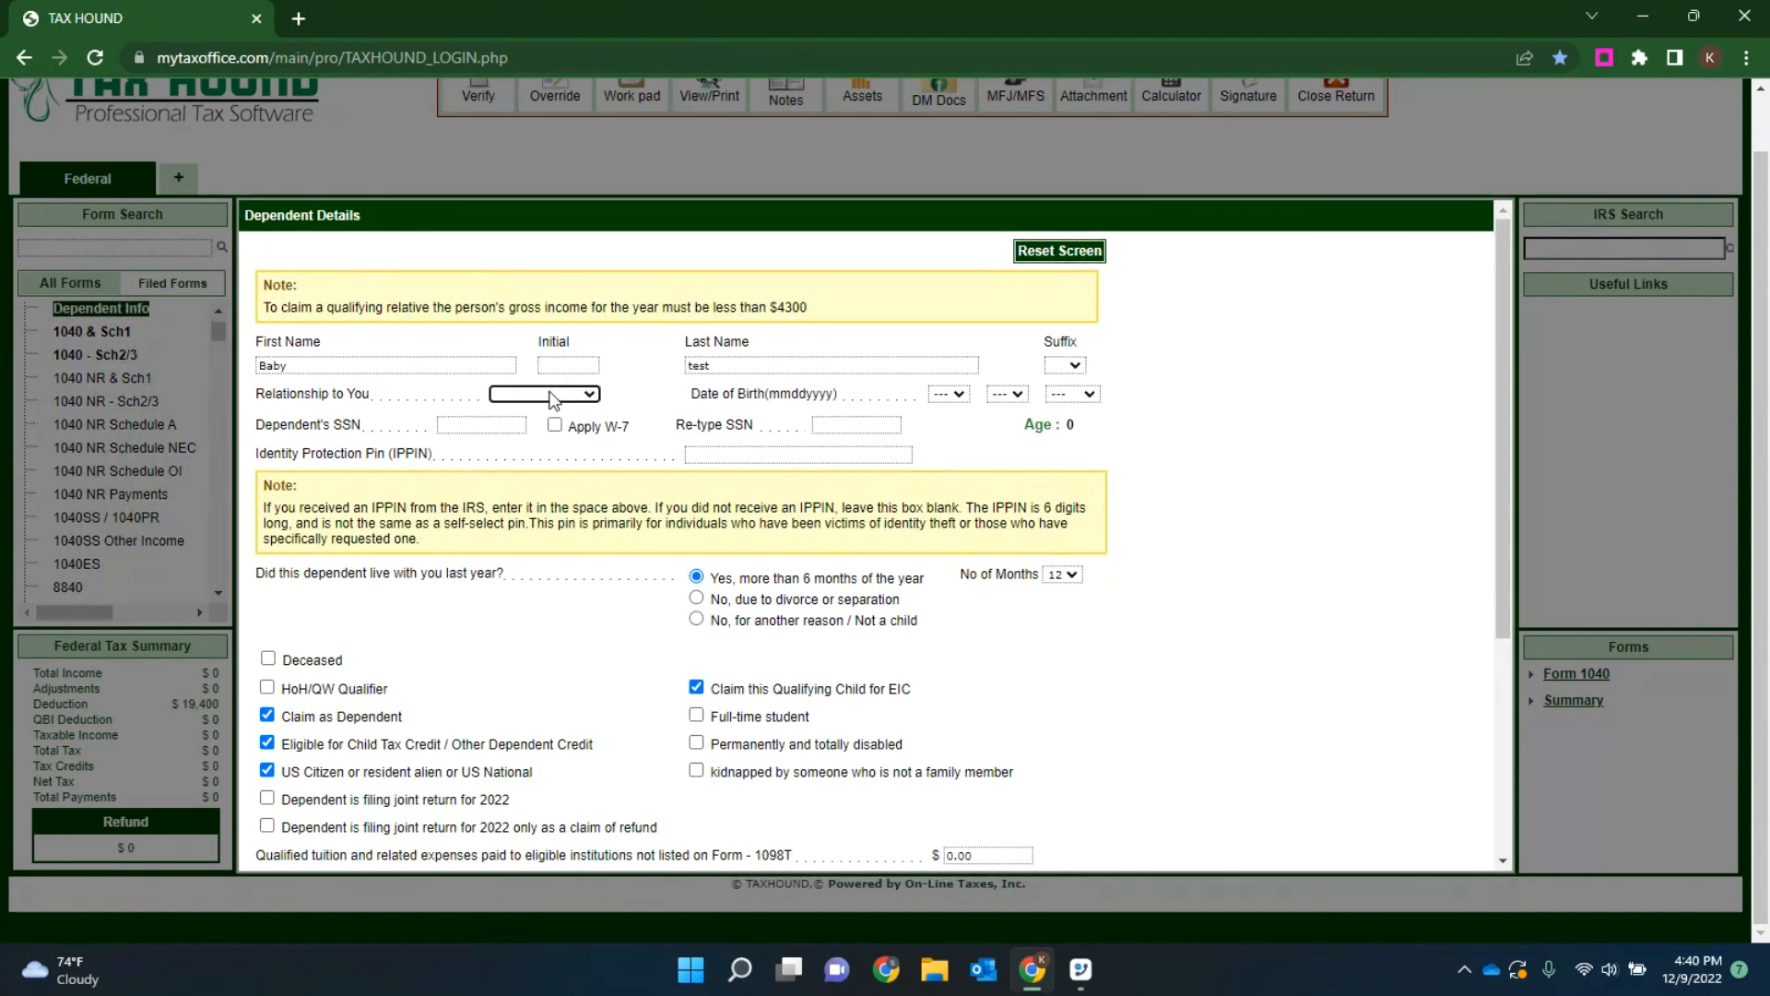
Step: Set the dependent's relationship to Son and fill in the date of birth
{"action": "key", "text": "s"}
{"action": "key", "text": "Tab"}
{"action": "key", "text": "0"}
{"action": "key", "text": "Tab"}
{"action": "key", "text": "0"}
{"action": "key", "text": "Tab"}
{"action": "type", "text": "2019"}
Step: Enter the dependent's Social Security number and retype it in the confirmation field
{"action": "key", "text": "Tab"}
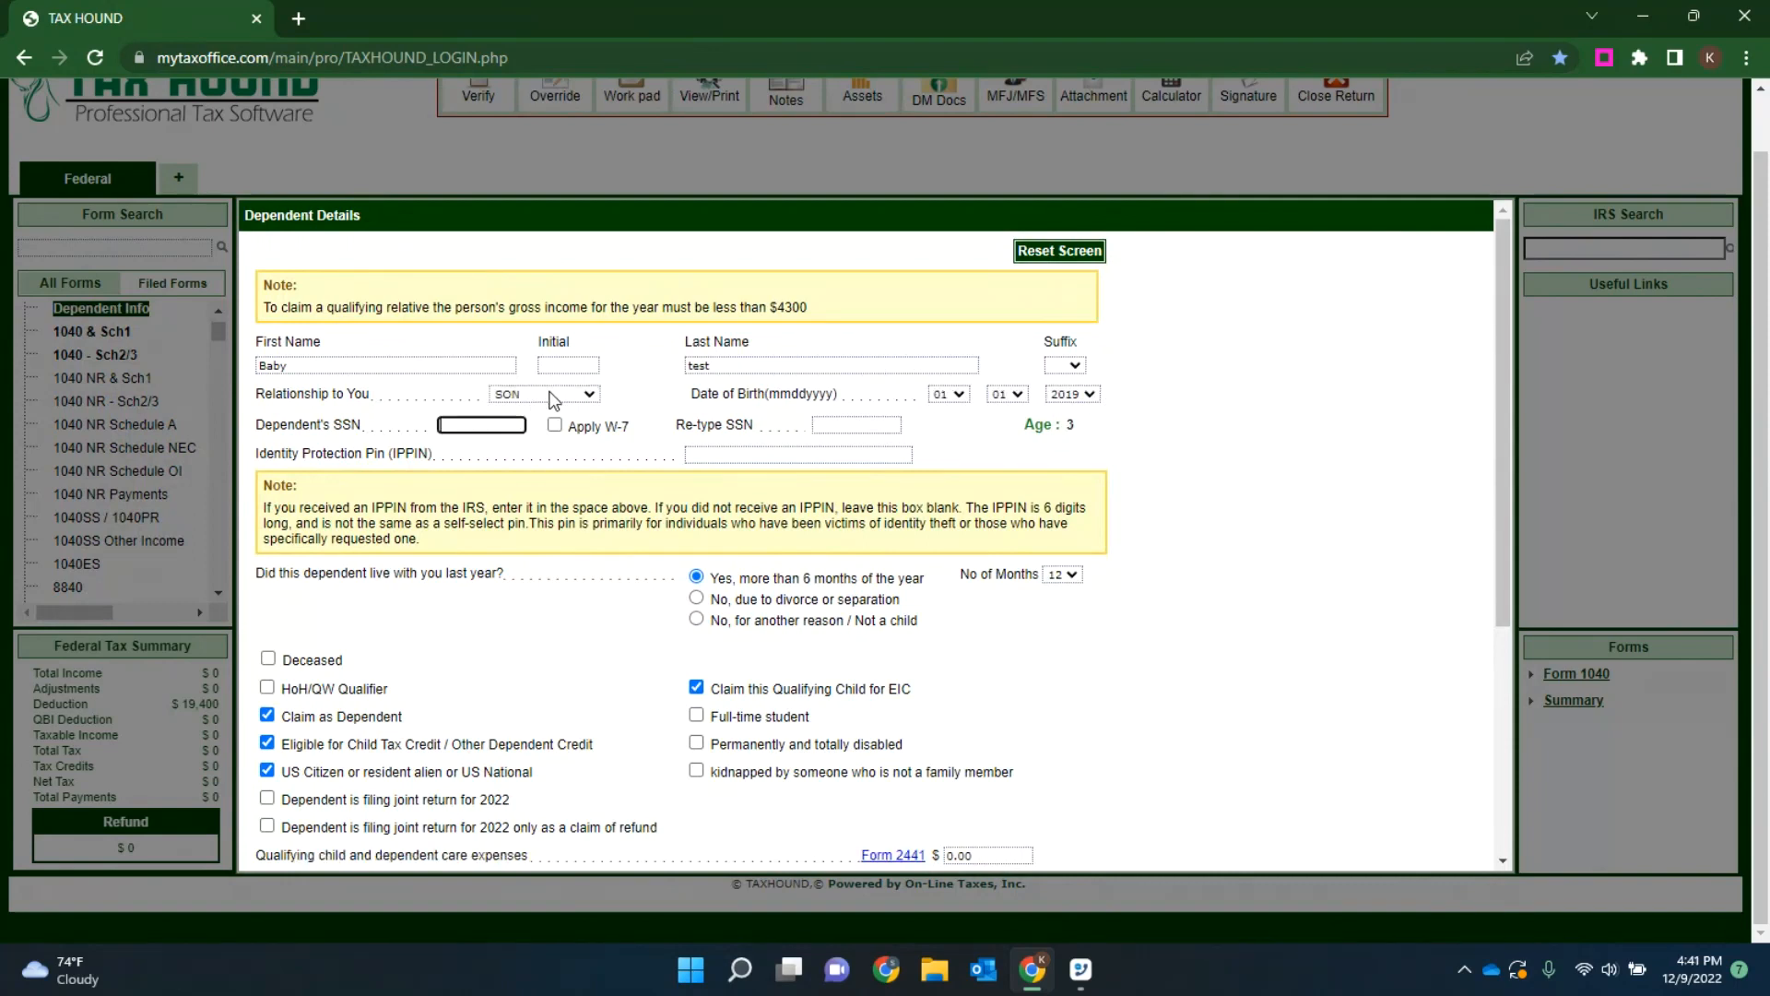
{"action": "type", "text": "455-55-6666"}
{"action": "key", "text": "Tab"}
{"action": "type", "text": "44"}
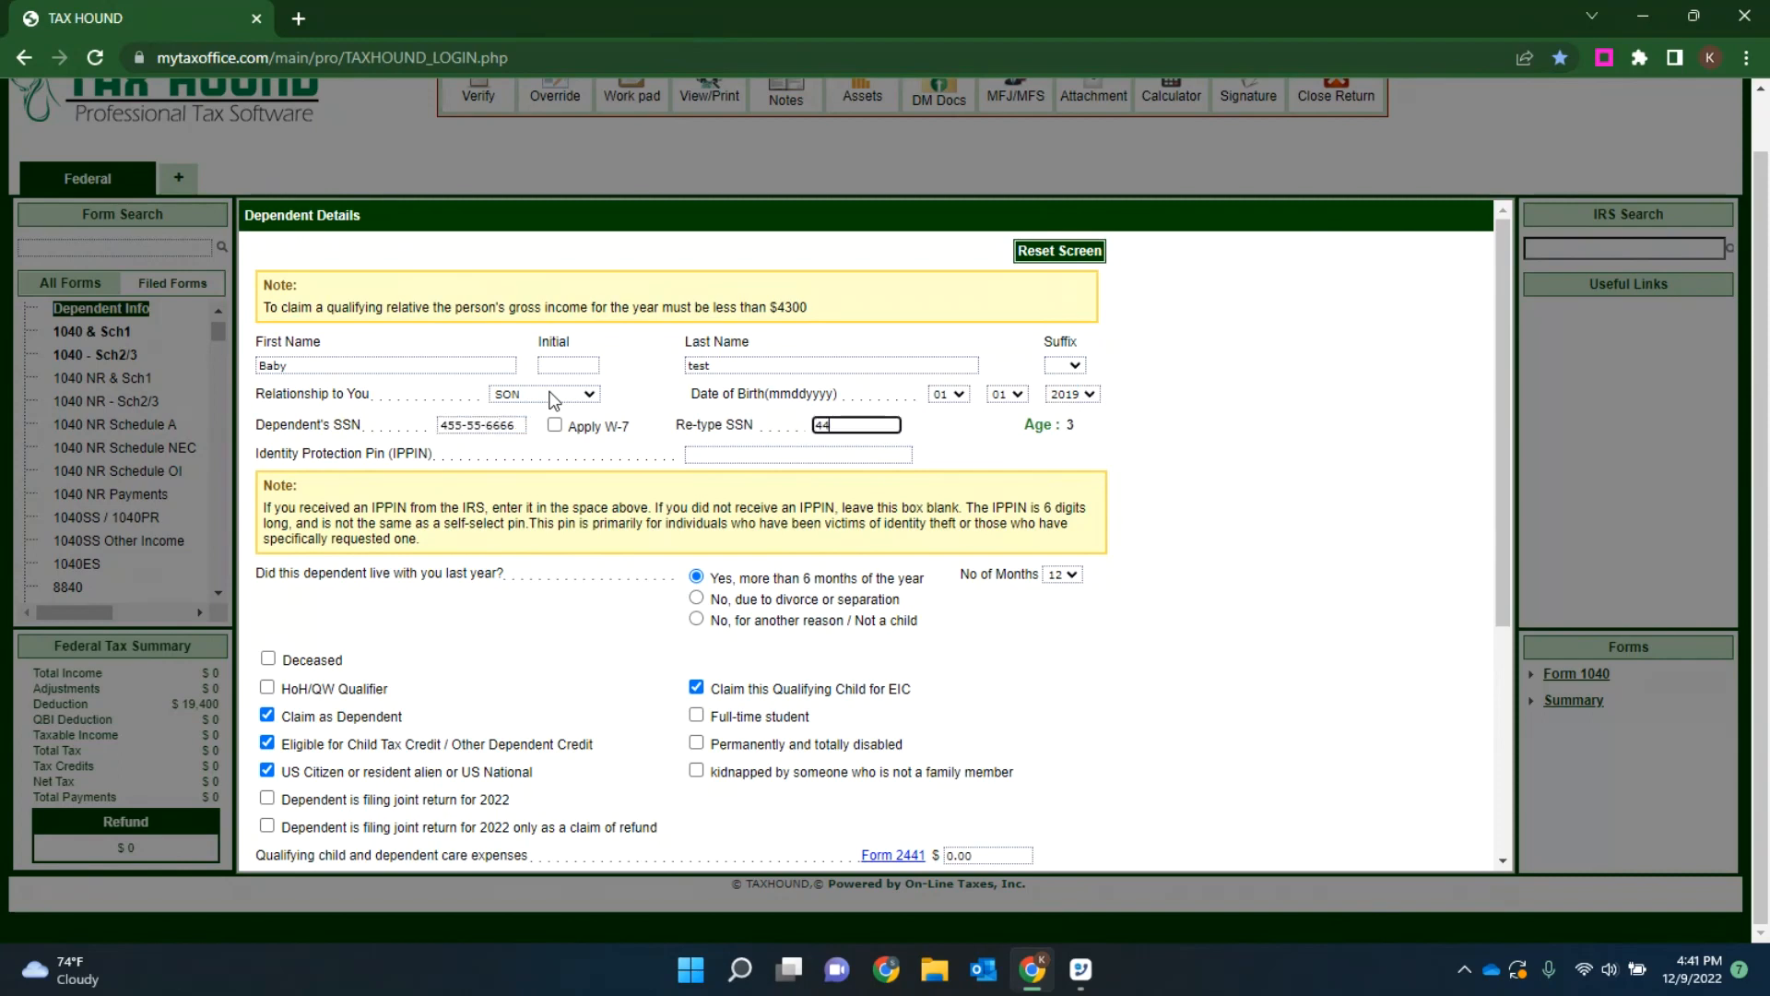
{"action": "key", "text": "BackSpace"}
{"action": "type", "text": "55-55-6666"}
Step: Mark the dependent as a HoH/QW Qualifier and answer Yes to the dependent's Form 1095-A question
{"action": "scroll", "coordinate": [856, 345], "scroll_direction": "down", "scroll_amount": 2}
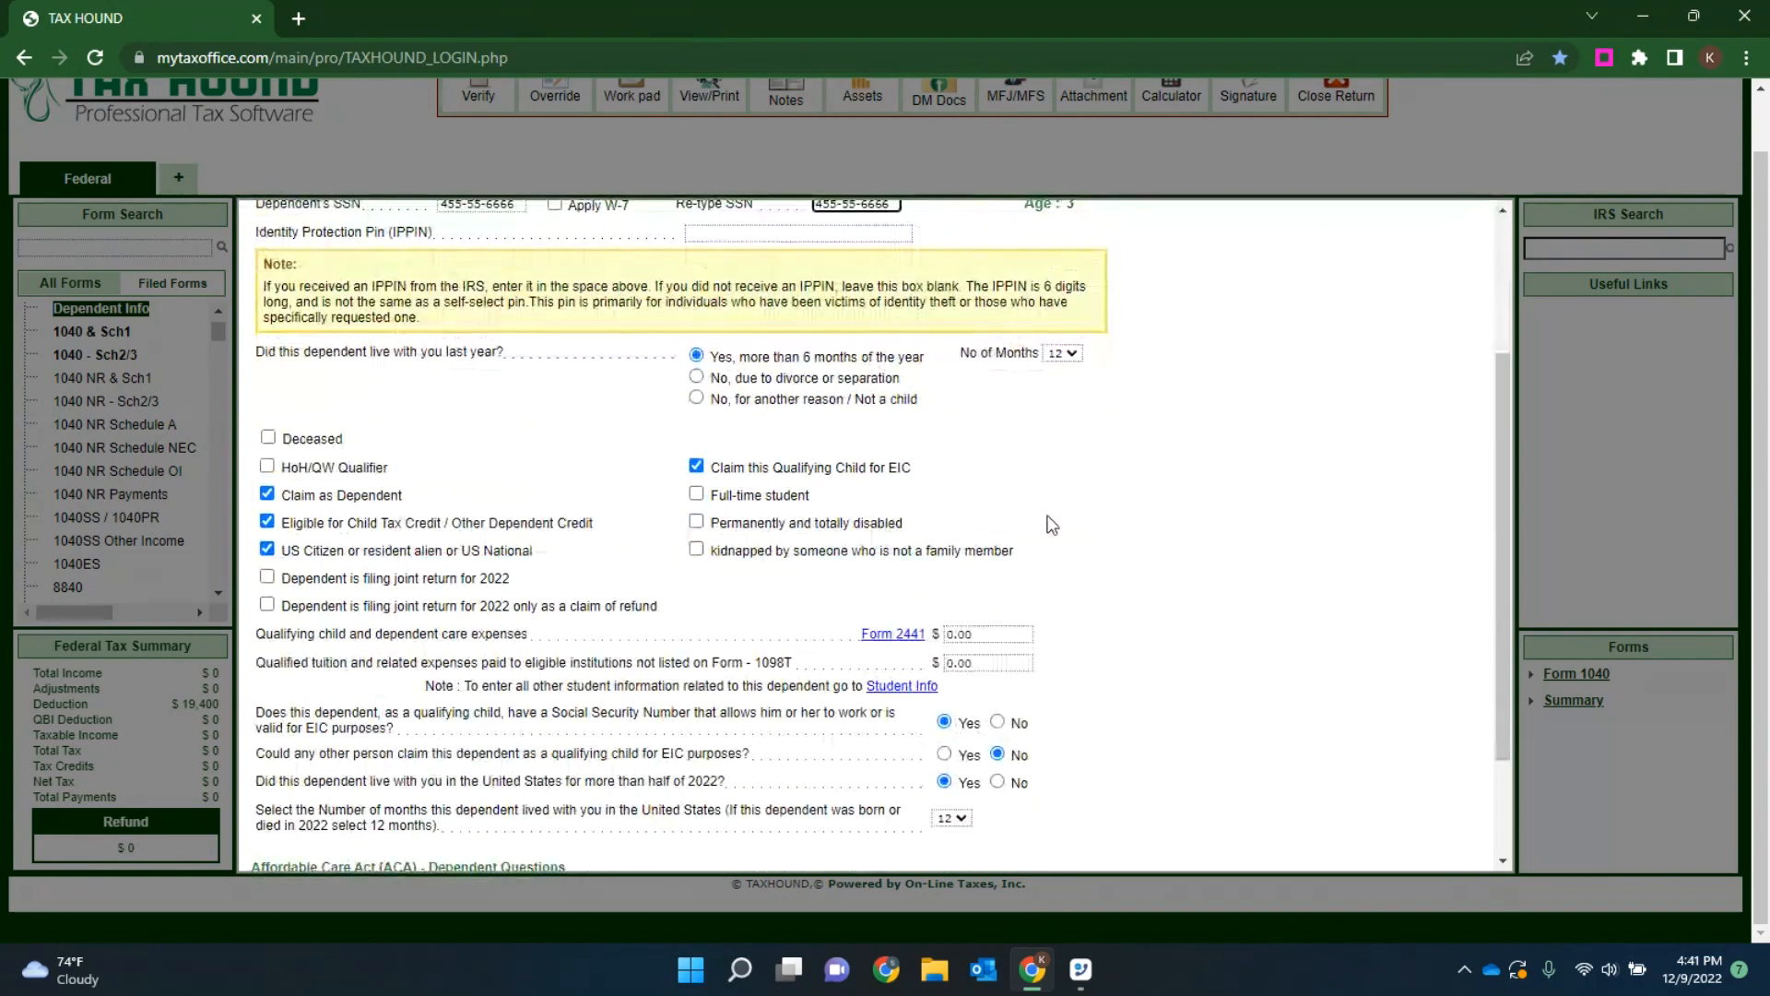
{"action": "left_click", "coordinate": [23, 18]}
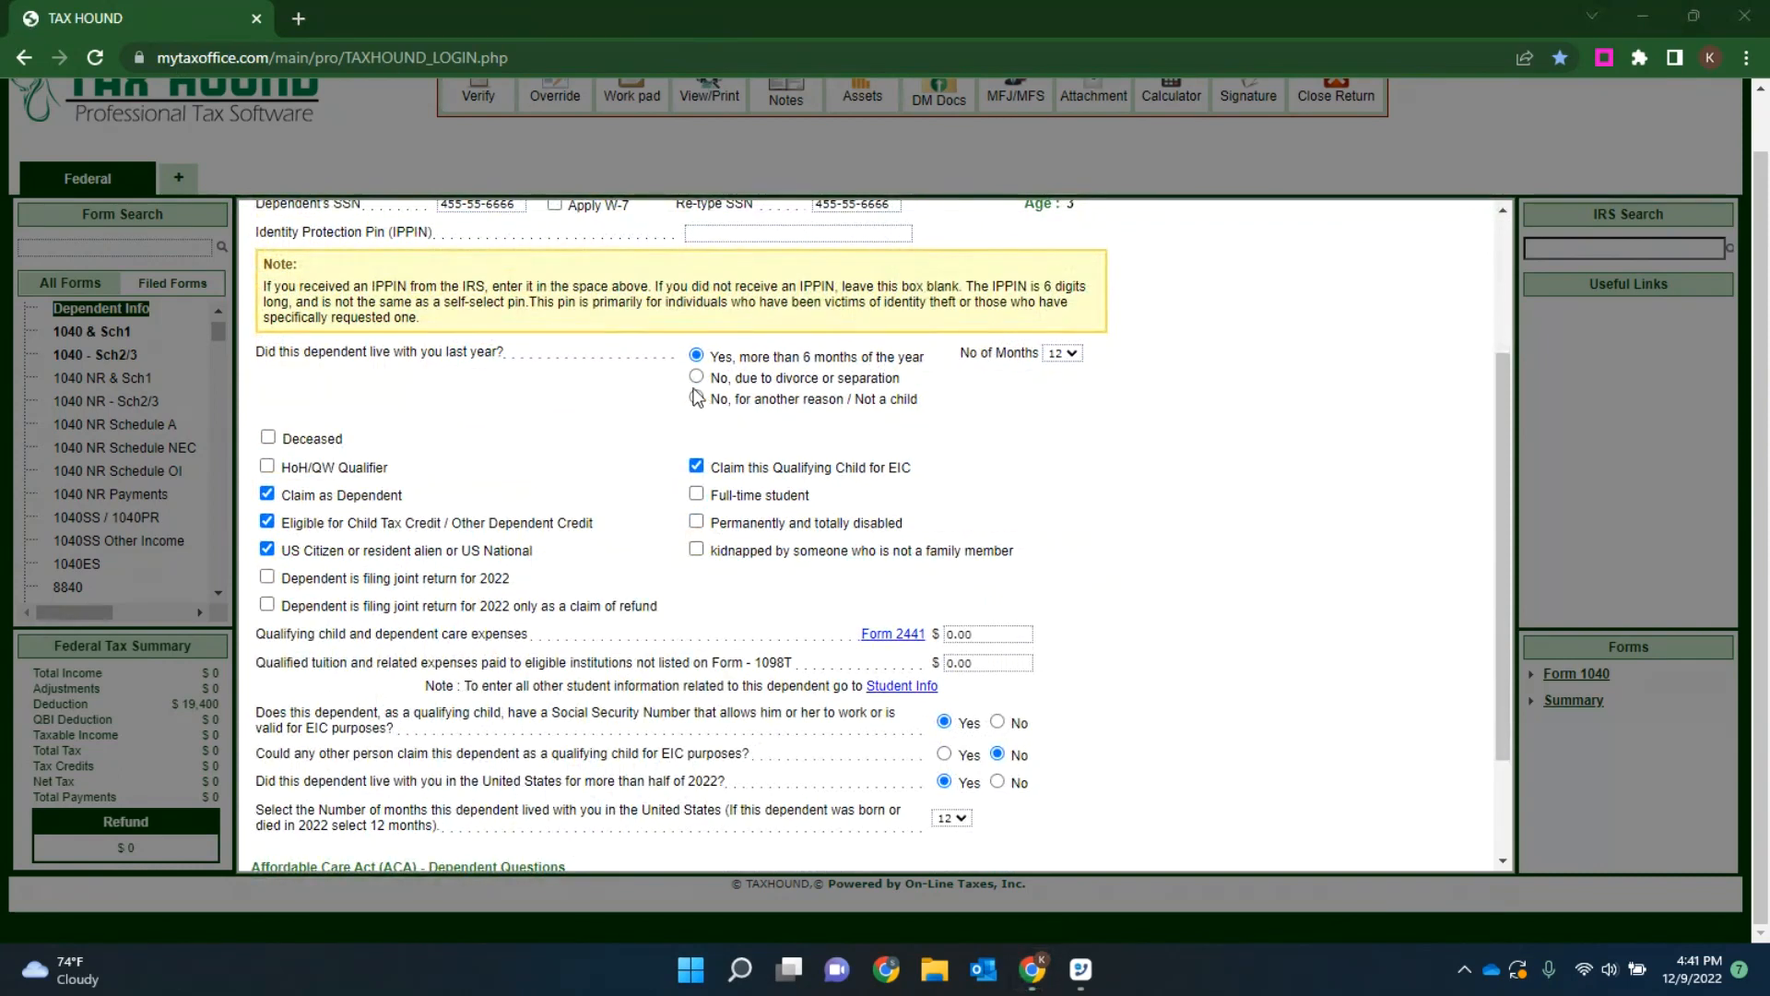
{"action": "scroll", "coordinate": [1199, 530], "scroll_direction": "up", "scroll_amount": 2}
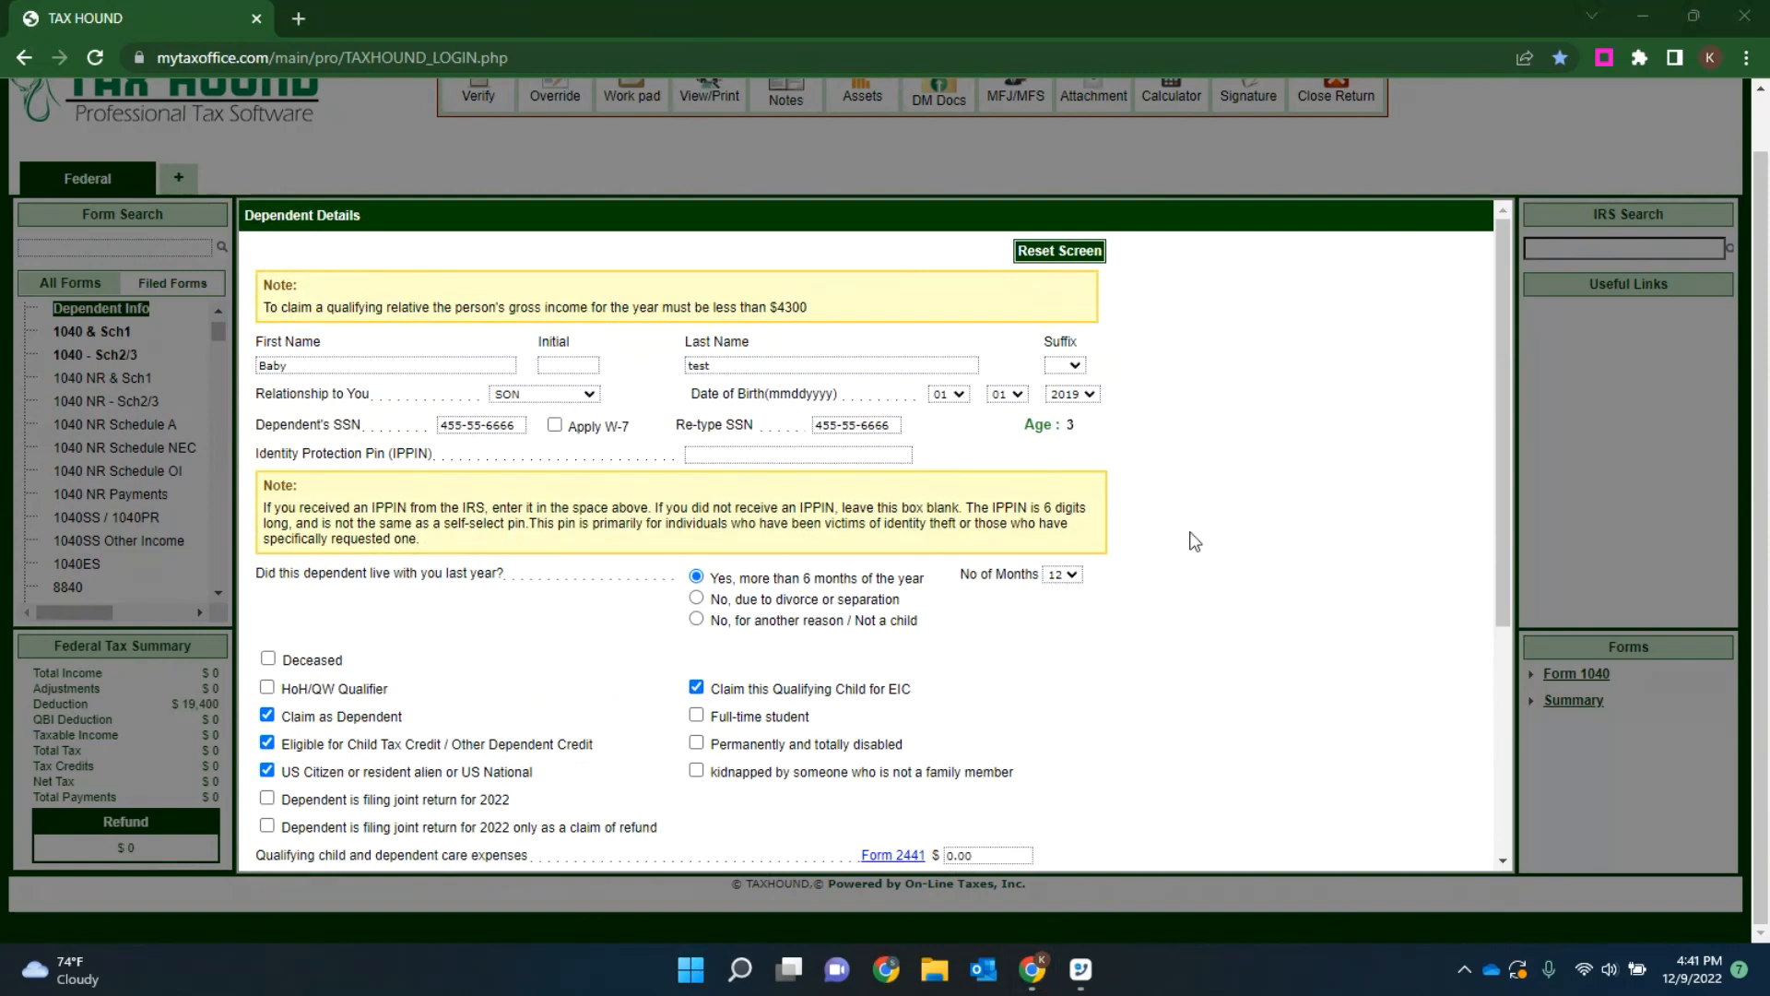
{"action": "scroll", "coordinate": [1116, 591], "scroll_direction": "down", "scroll_amount": 3}
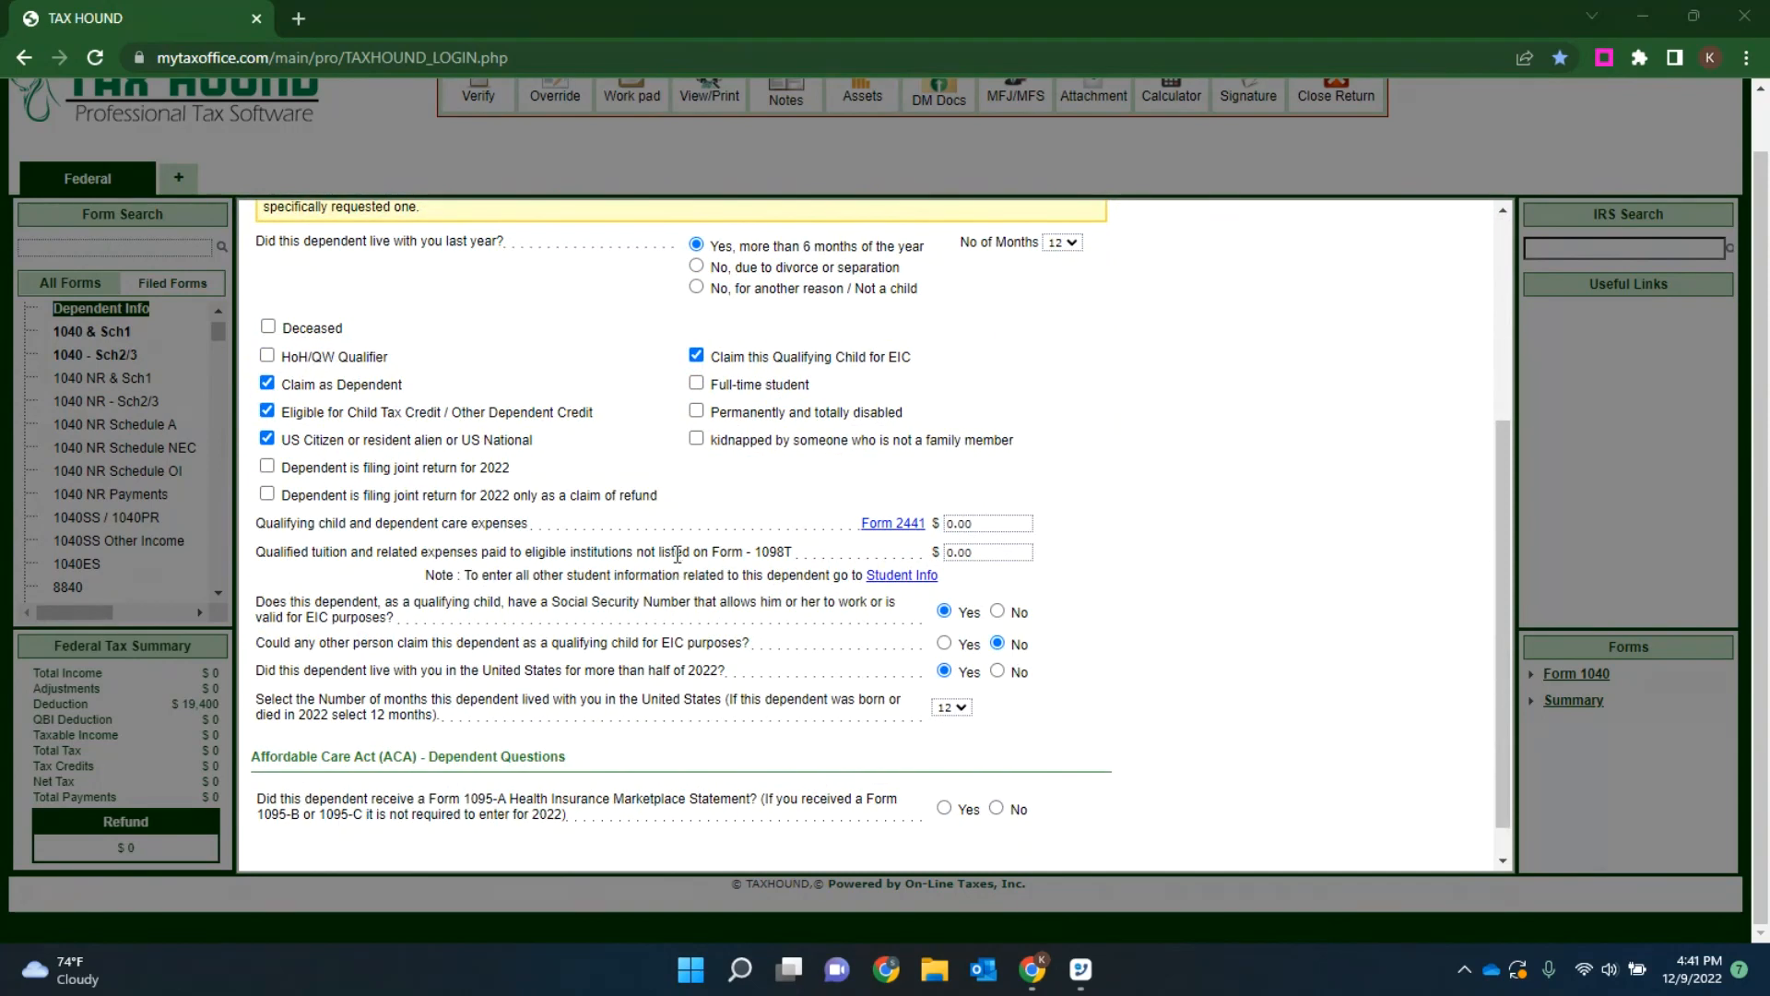
{"action": "left_click", "coordinate": [267, 357]}
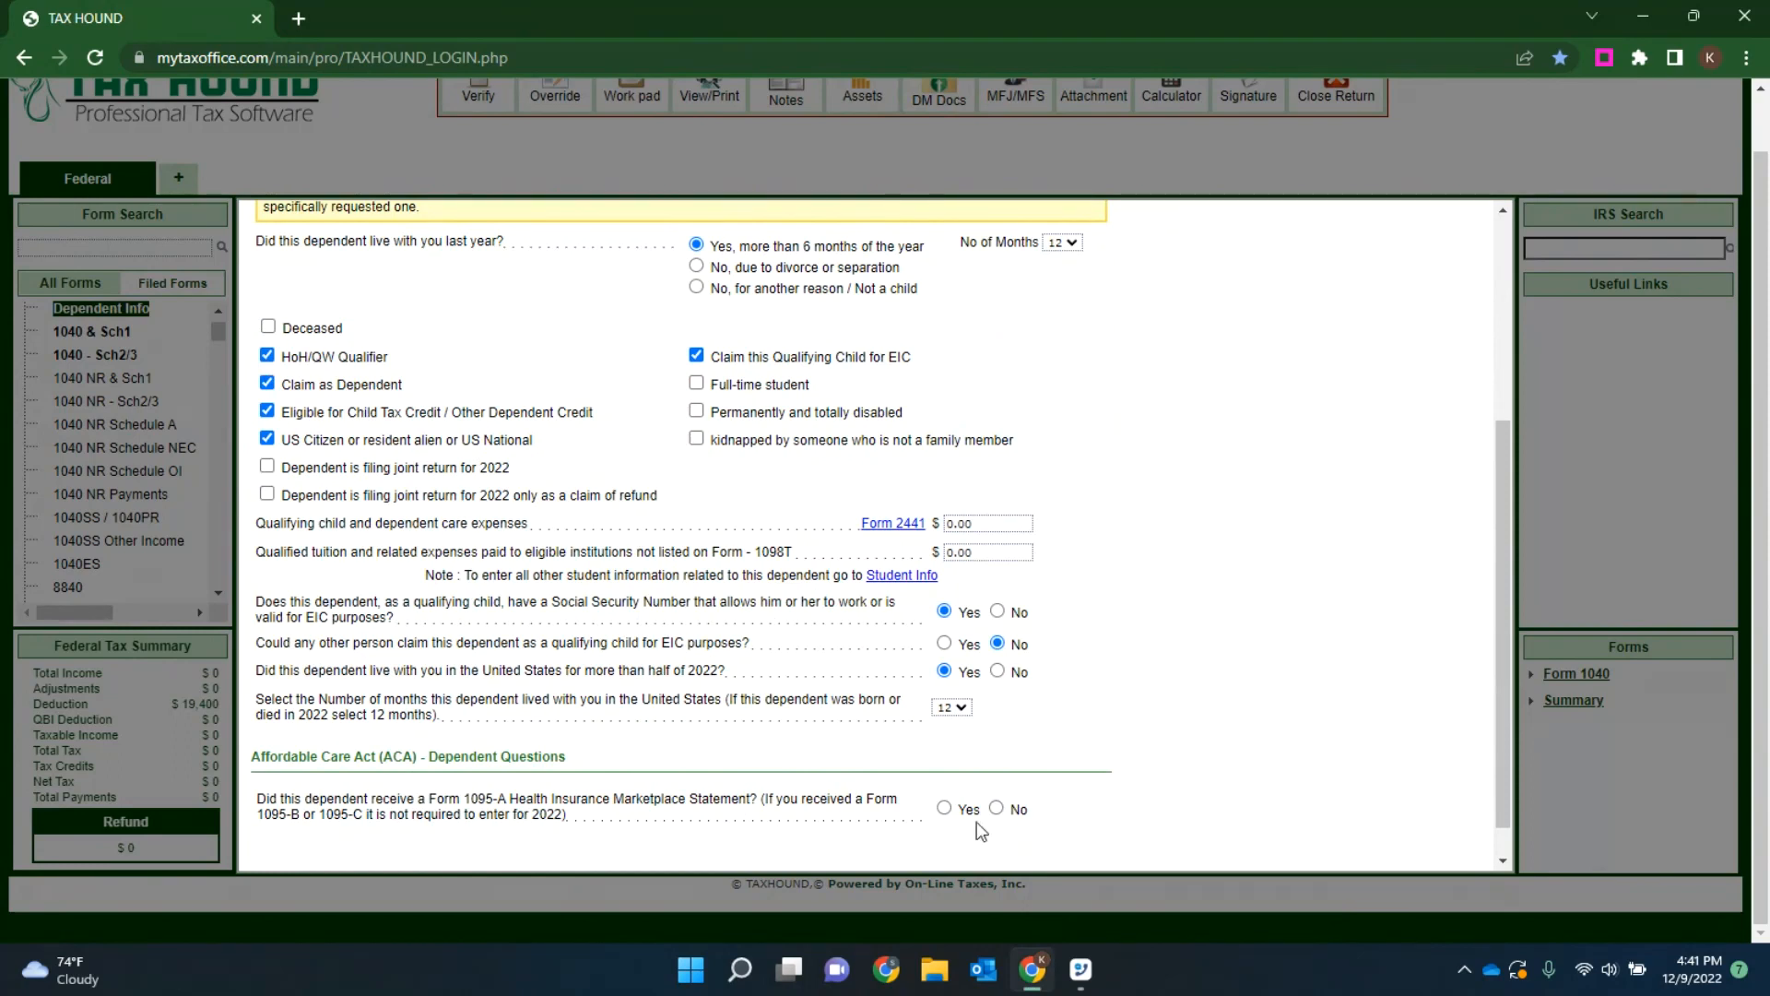
{"action": "left_click", "coordinate": [944, 809]}
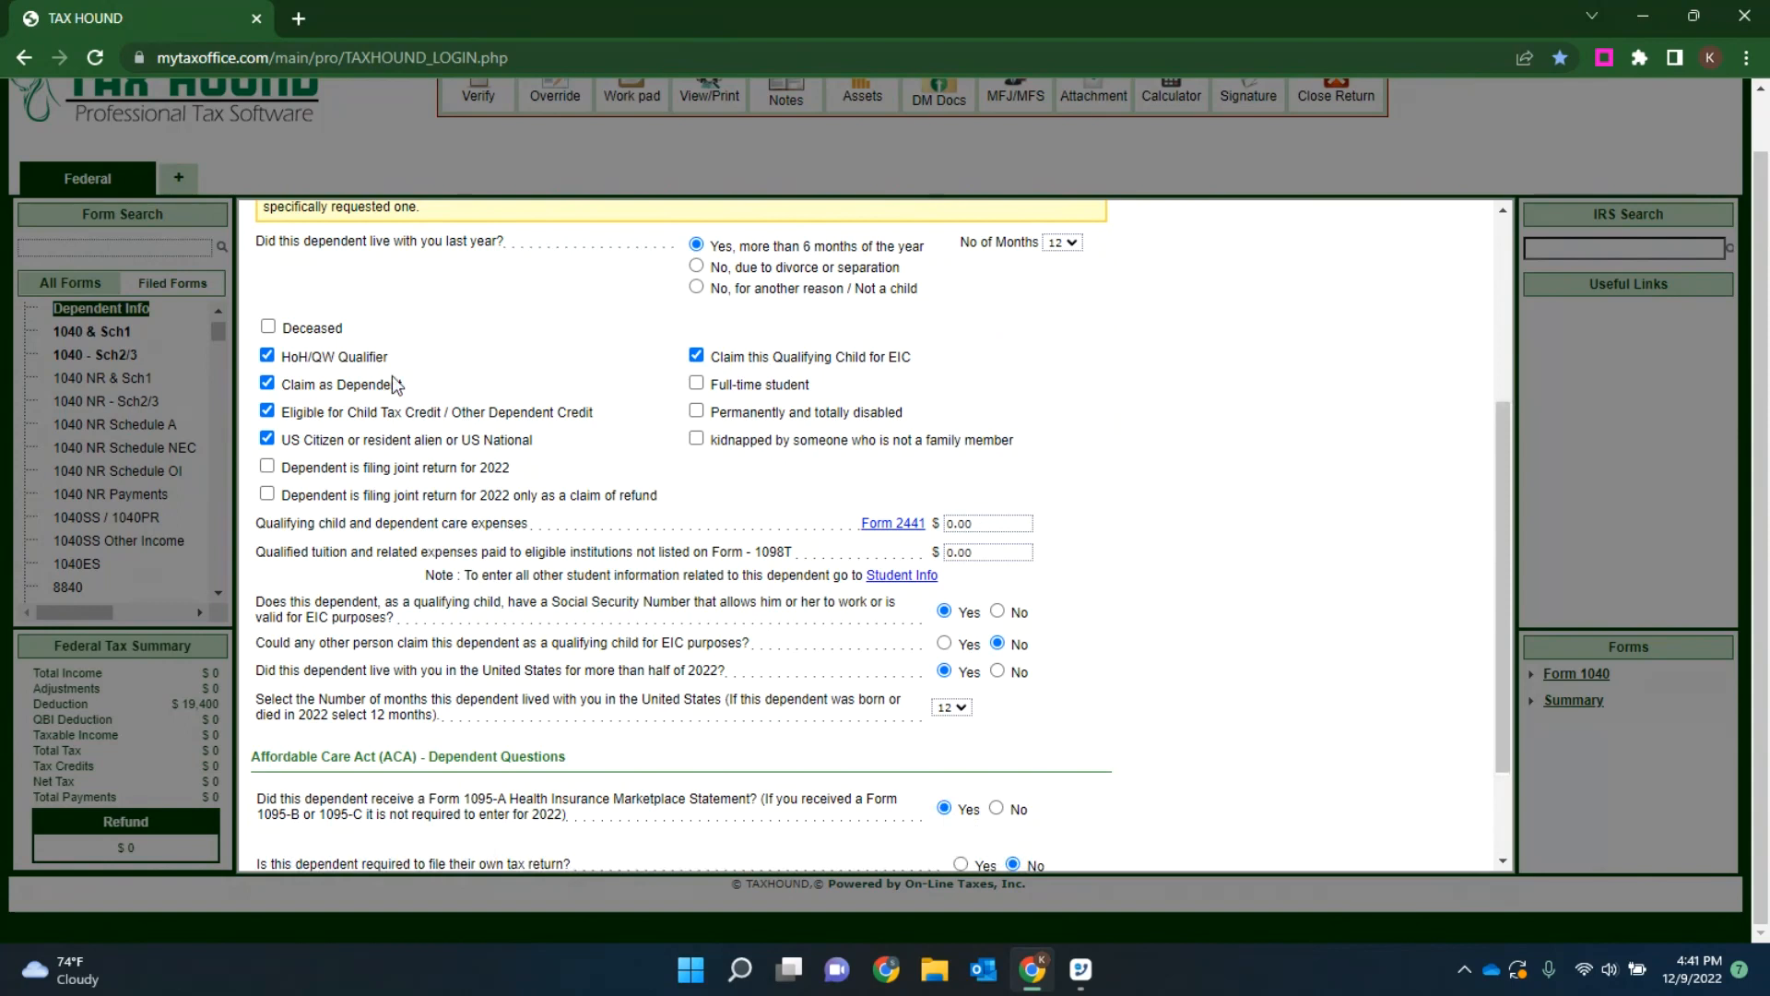
{"action": "left_click_drag", "start_coordinate": [390, 357], "coordinate": [281, 356]}
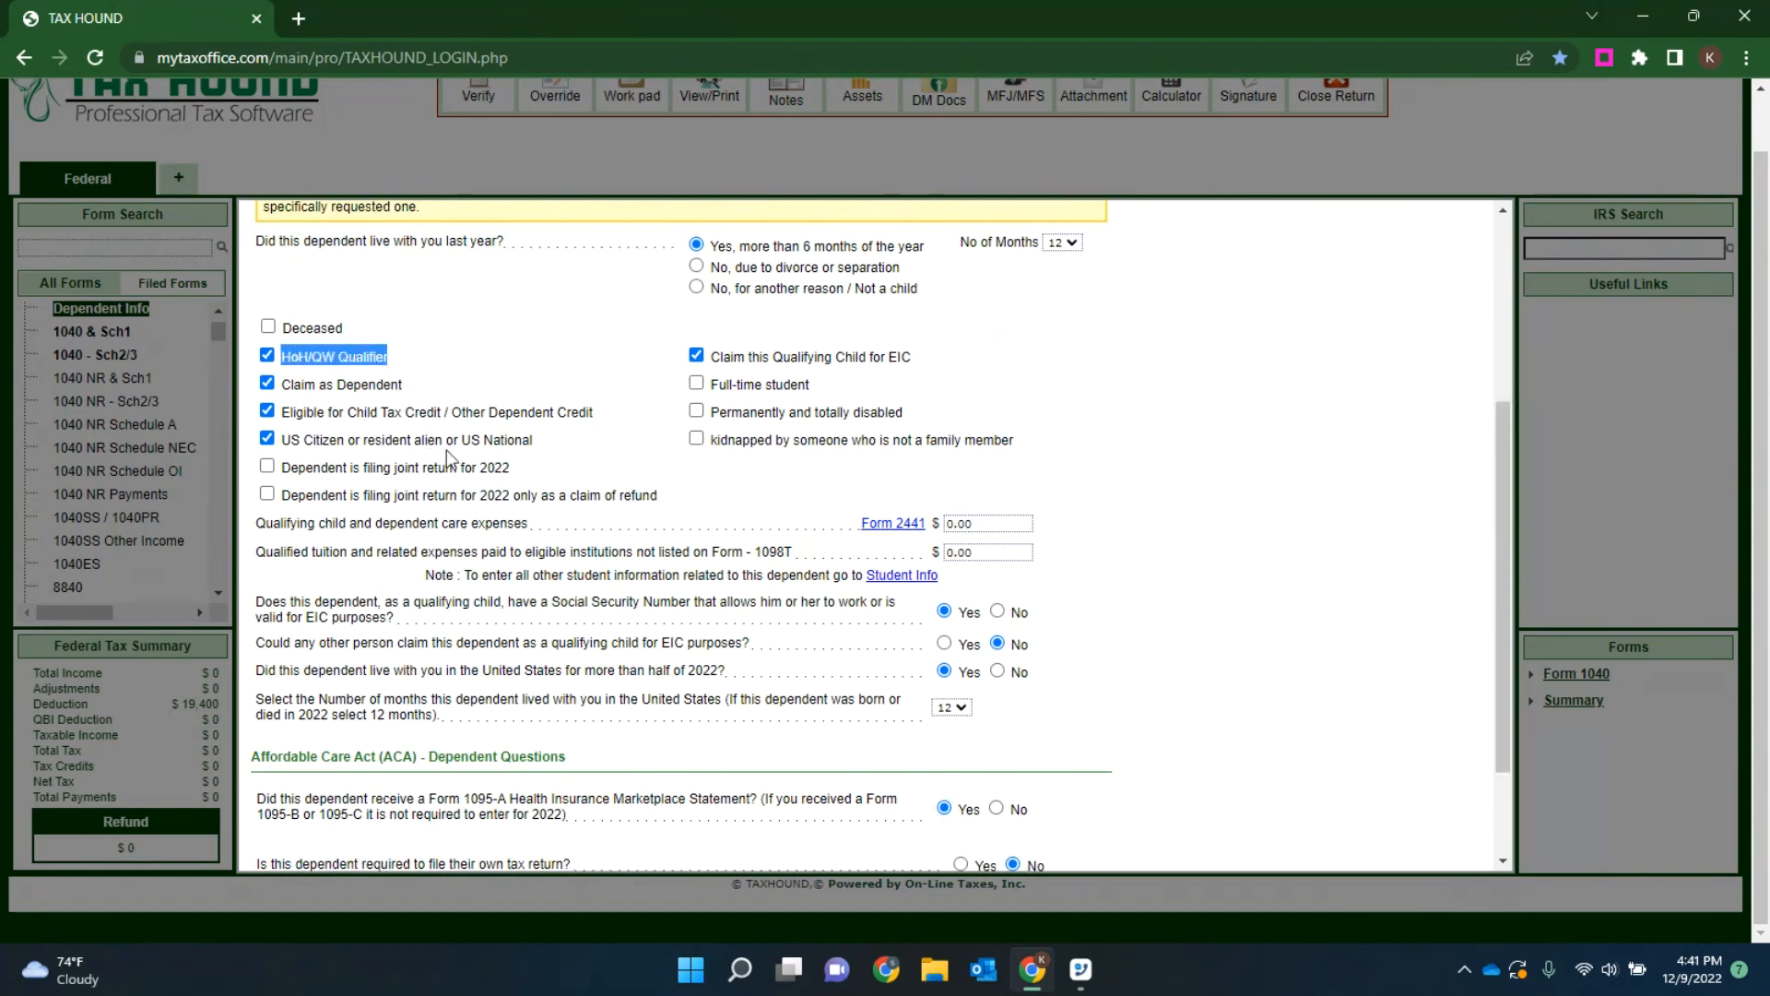
{"action": "left_click", "coordinate": [567, 460]}
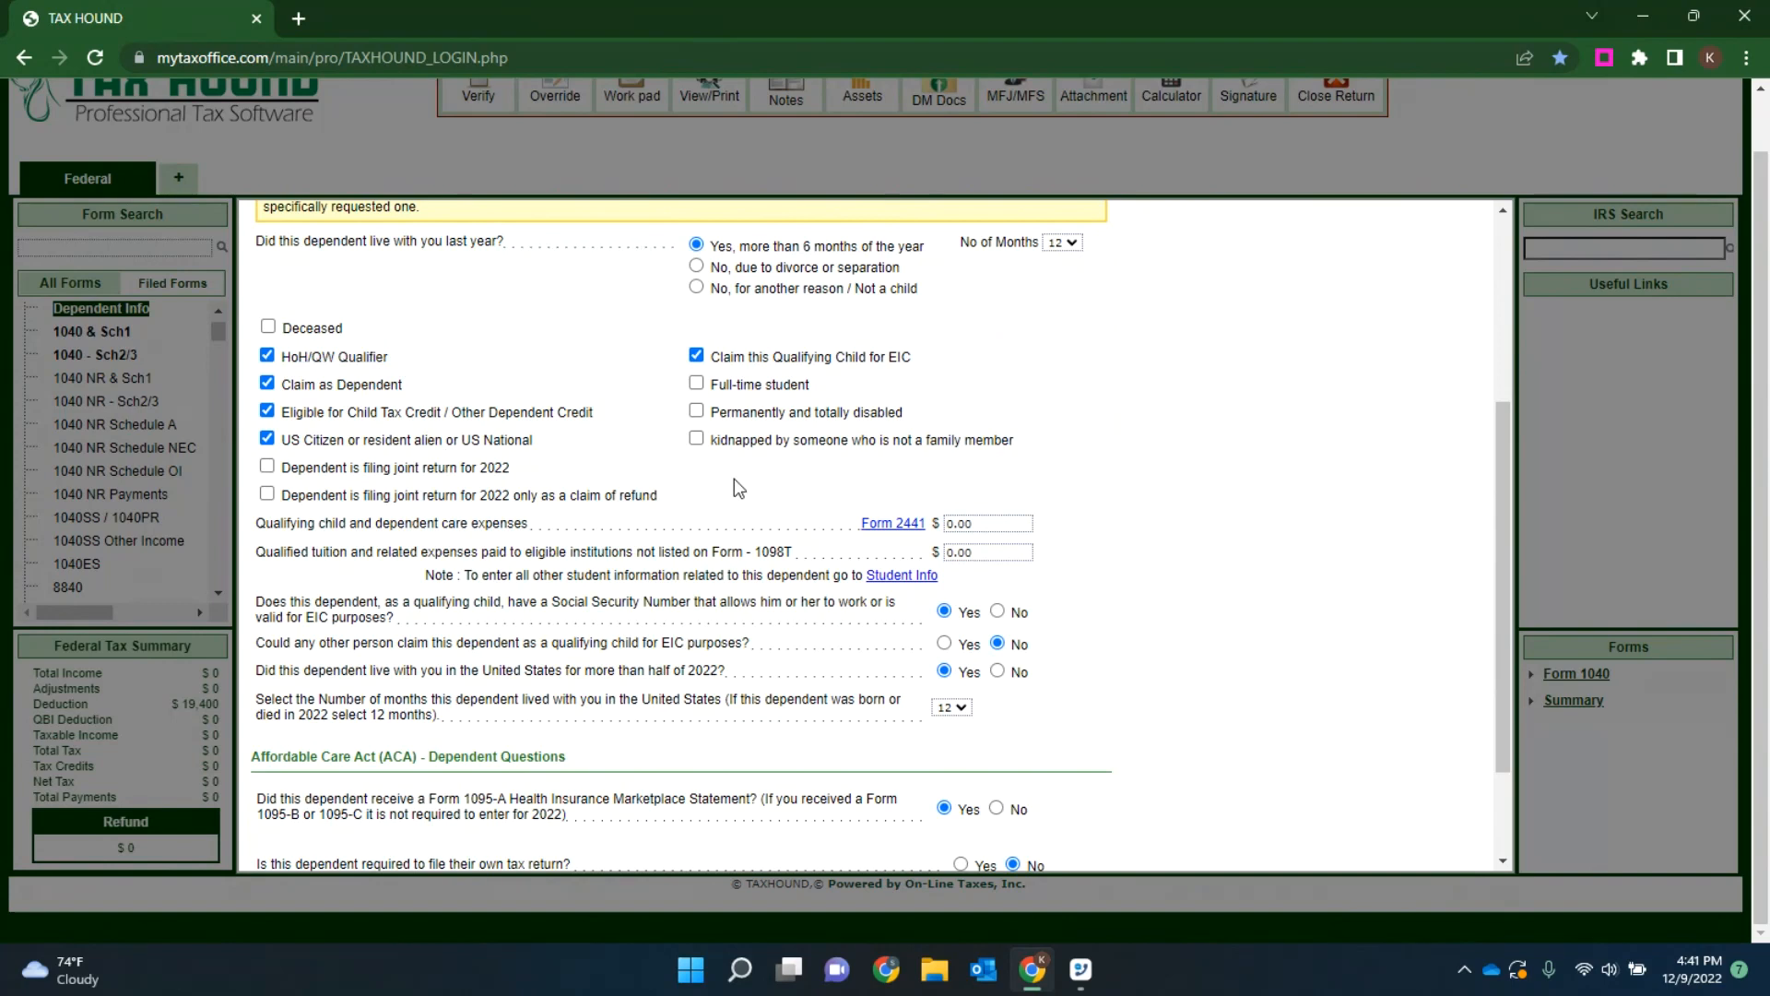
Step: Change the dependent's Form 1095-A answer to No and save the dependent details
{"action": "scroll", "coordinate": [752, 499], "scroll_direction": "down", "scroll_amount": 2}
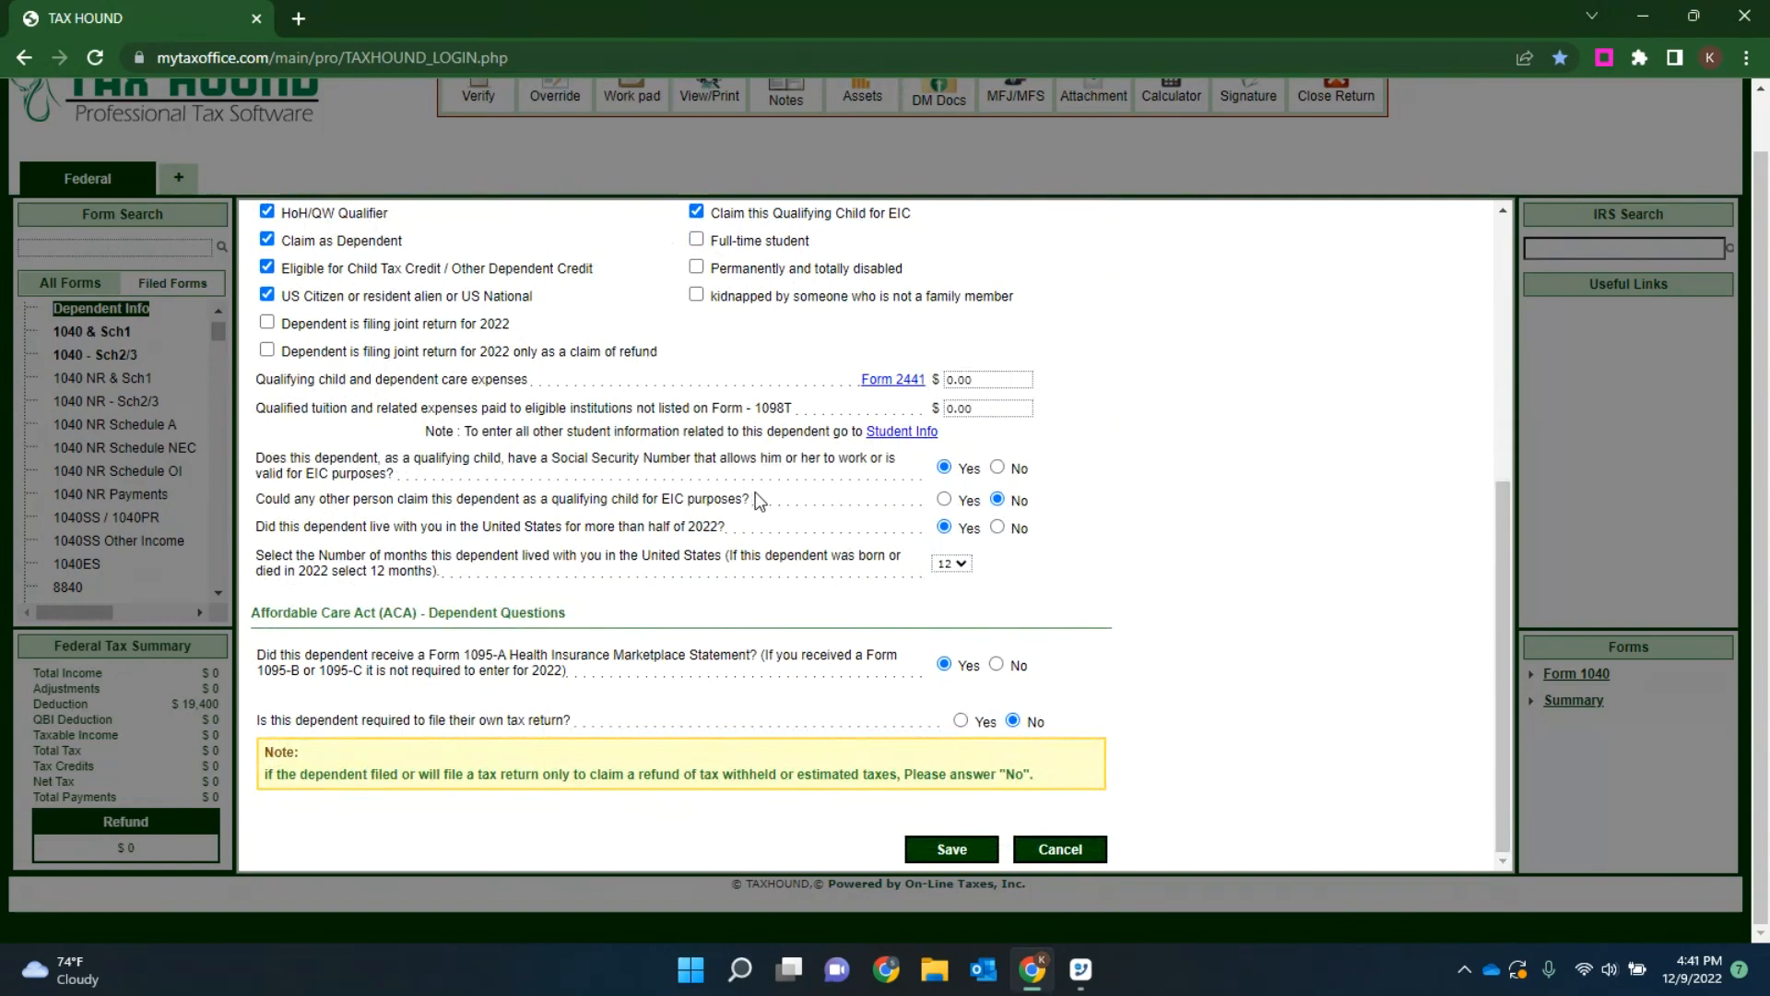
{"action": "left_click", "coordinate": [996, 665]}
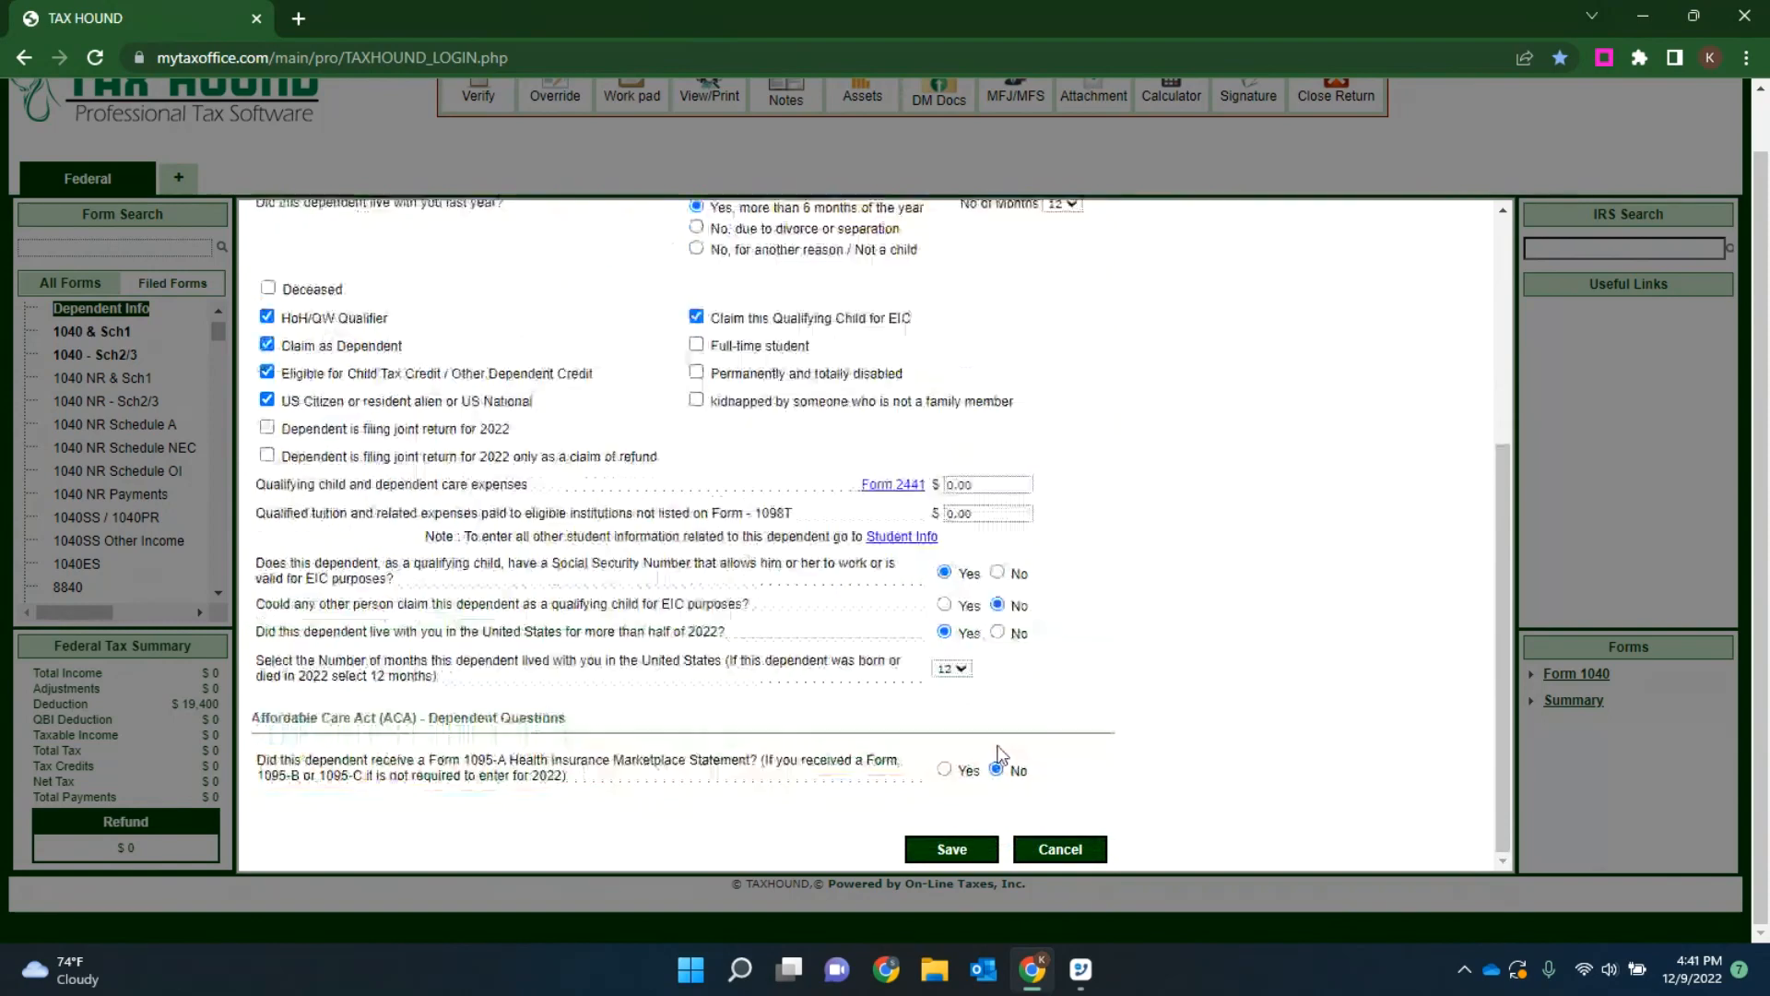
{"action": "left_click", "coordinate": [946, 839]}
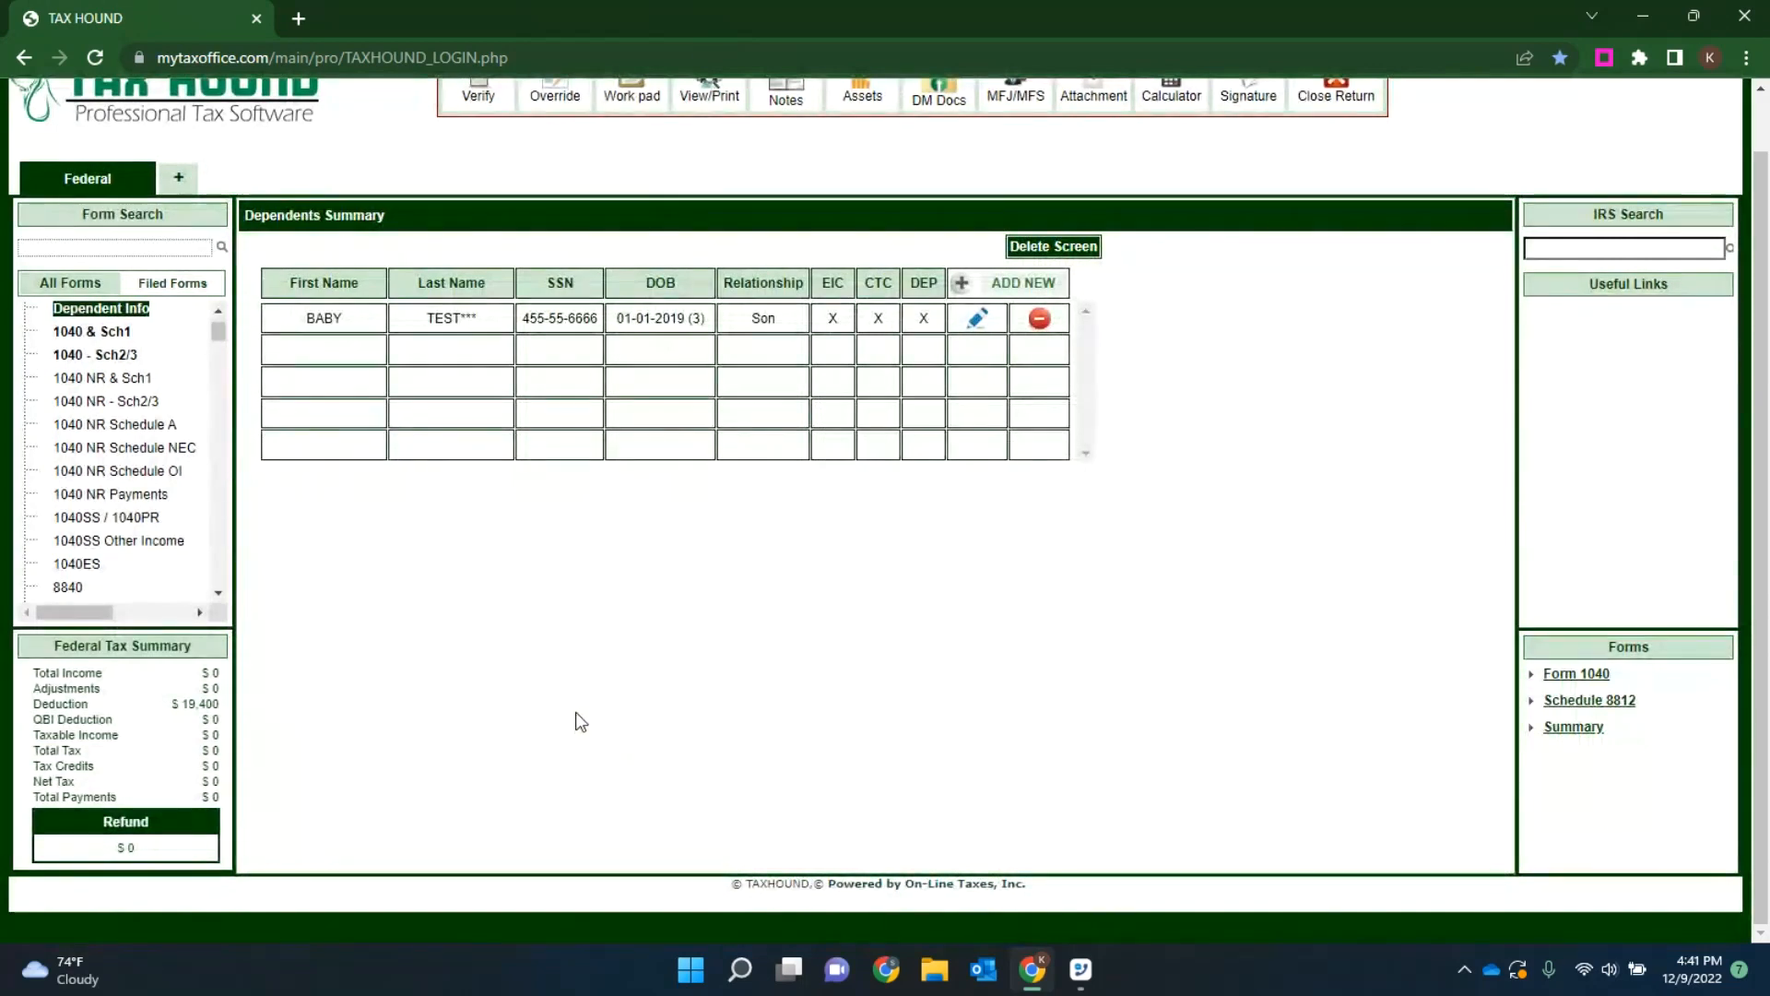
Step: Open the Additional Info form and answer Yes to the taxpayer having a state-issued driver's license or ID card
{"action": "scroll", "coordinate": [222, 433], "scroll_direction": "up", "scroll_amount": 1}
{"action": "scroll", "coordinate": [218, 383], "scroll_direction": "up", "scroll_amount": 1}
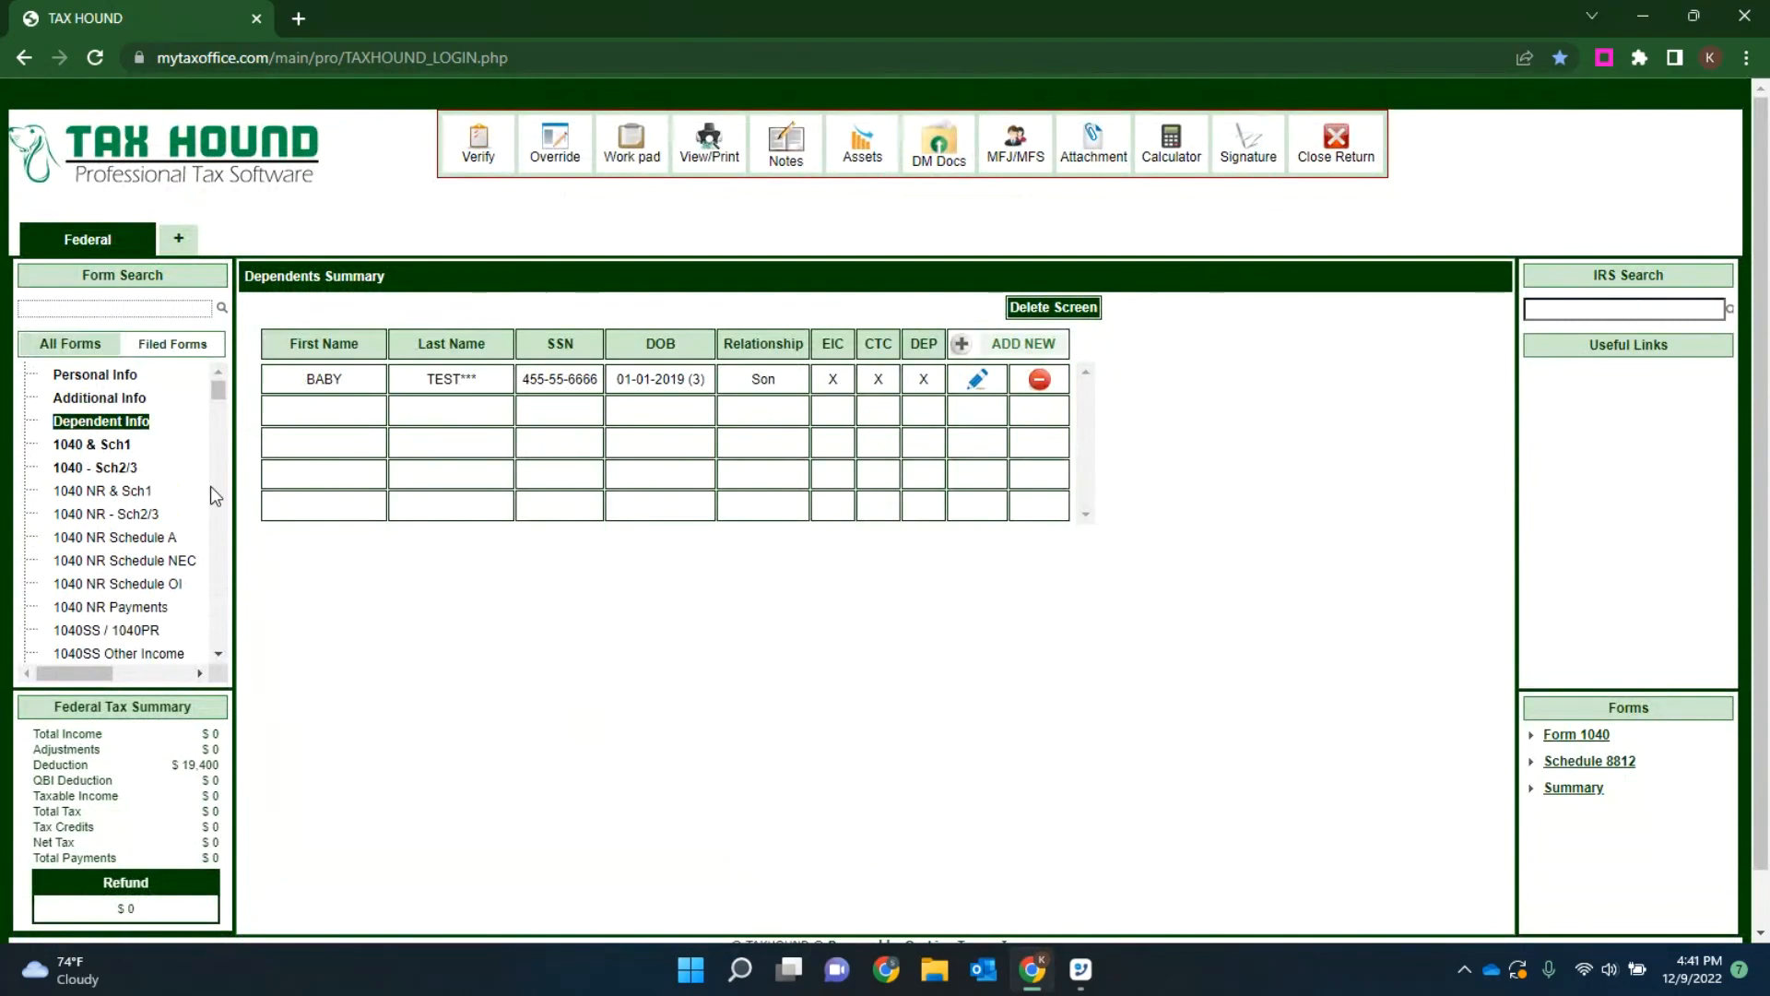
{"action": "left_click", "coordinate": [116, 396]}
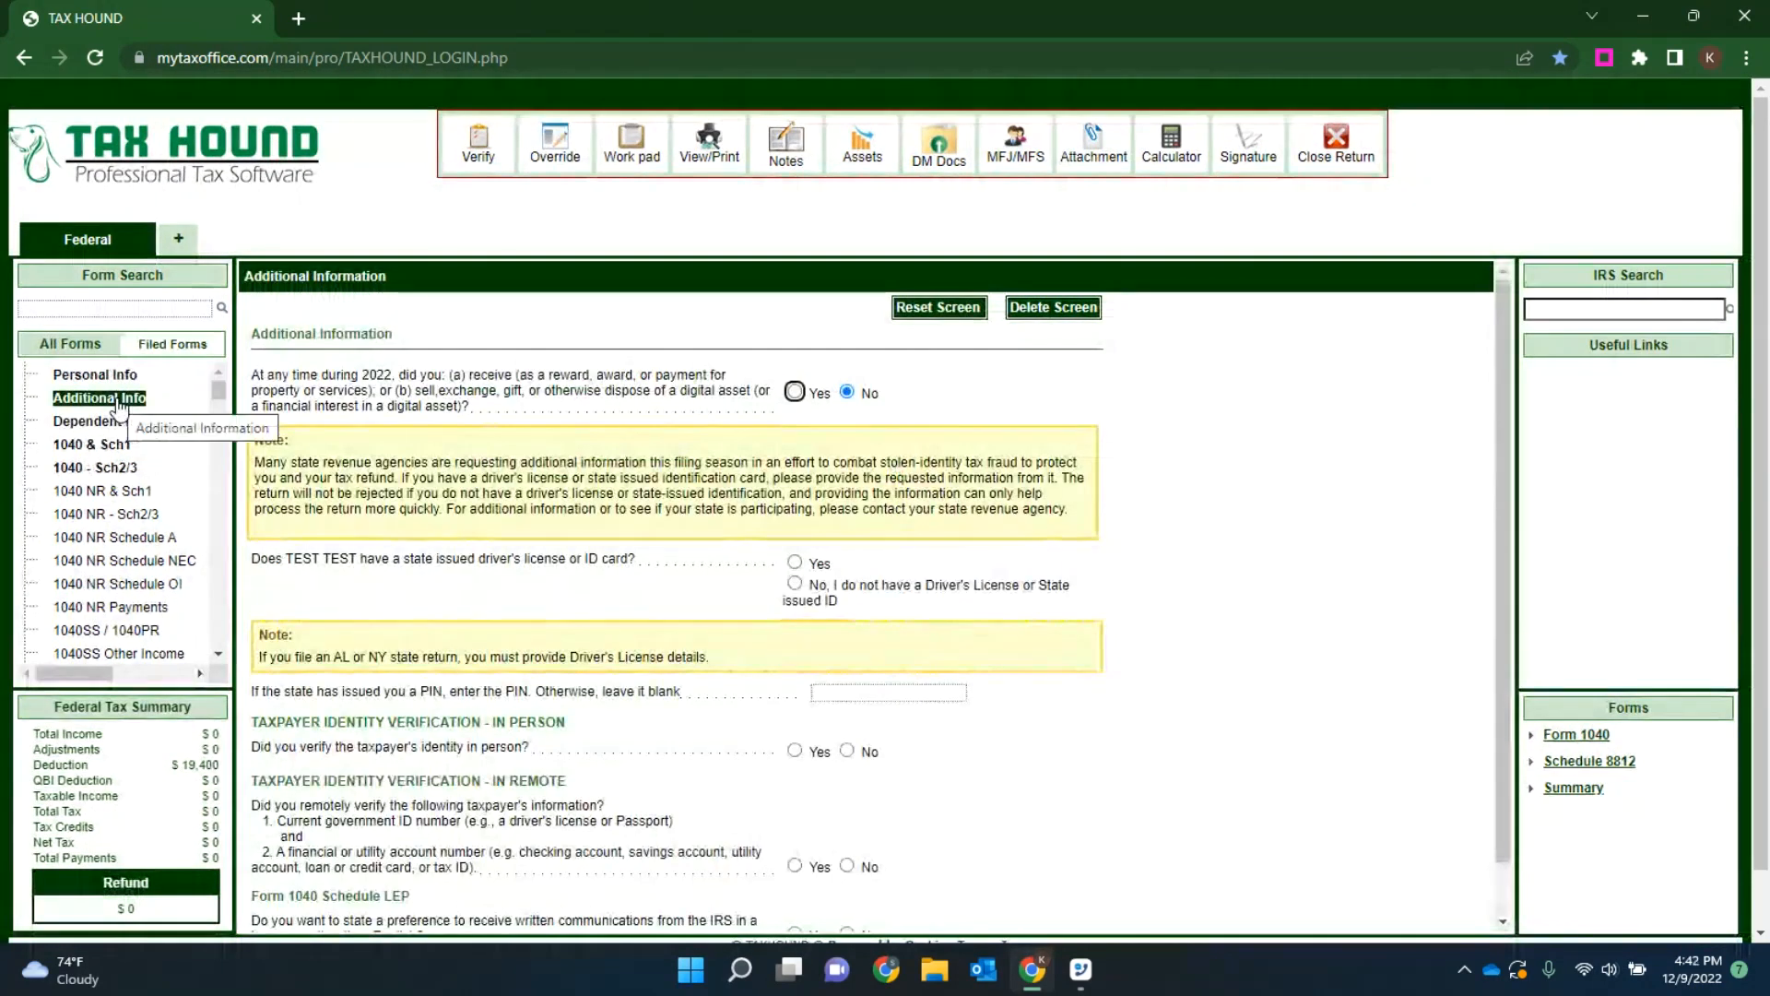
{"action": "left_click", "coordinate": [794, 563]}
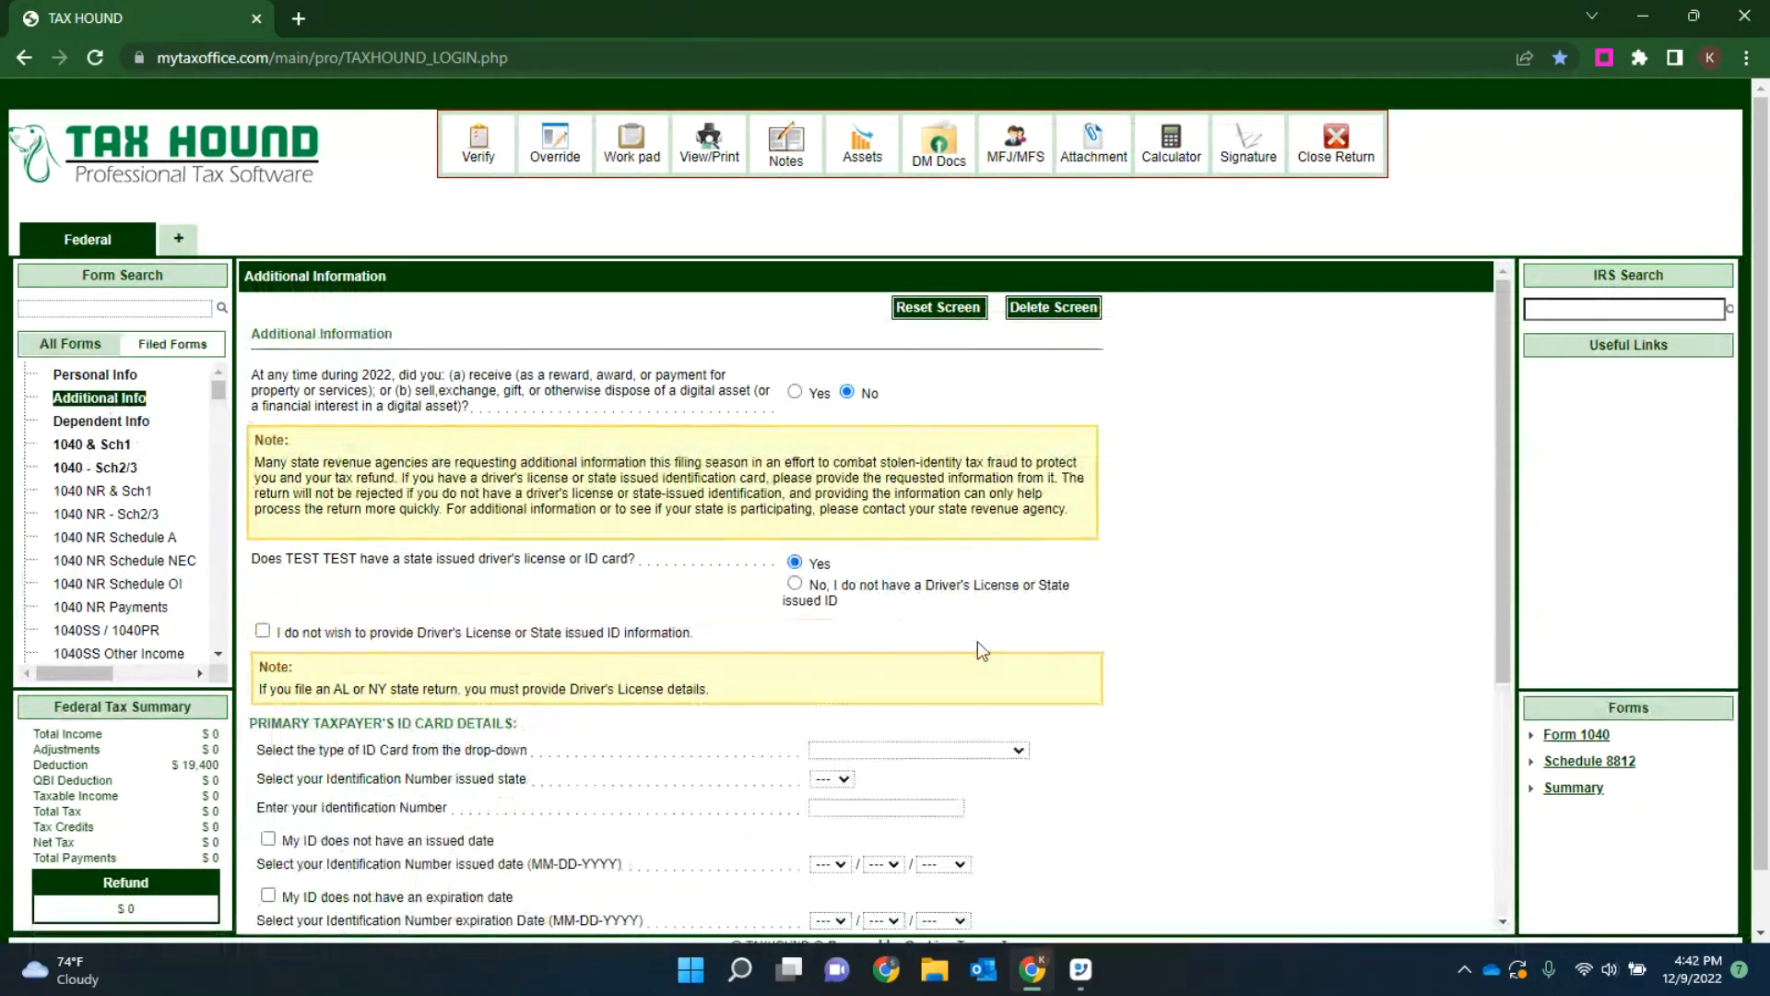
Step: Set the taxpayer's ID card type to Driver's License (U.S. state) and the issuing state to TX
{"action": "scroll", "coordinate": [980, 636], "scroll_direction": "down", "scroll_amount": 2}
{"action": "left_click", "coordinate": [898, 529]}
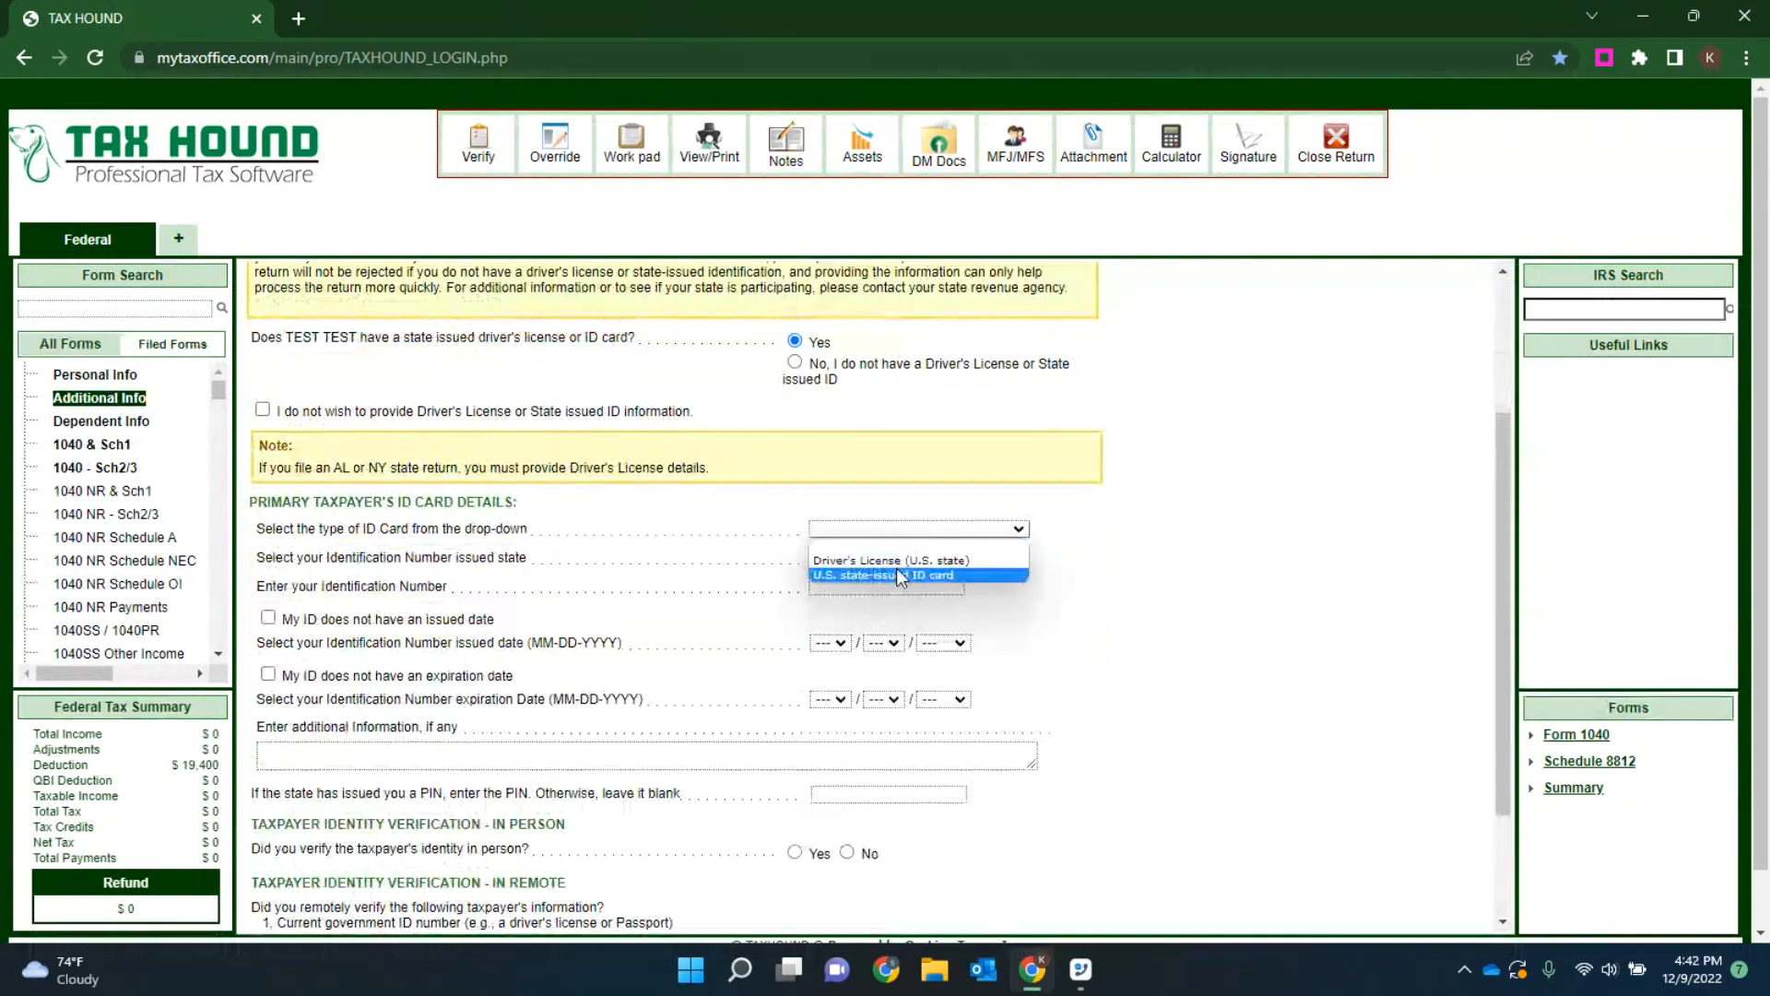
{"action": "left_click", "coordinate": [856, 562]}
{"action": "left_click", "coordinate": [841, 558]}
{"action": "key", "text": "t"}
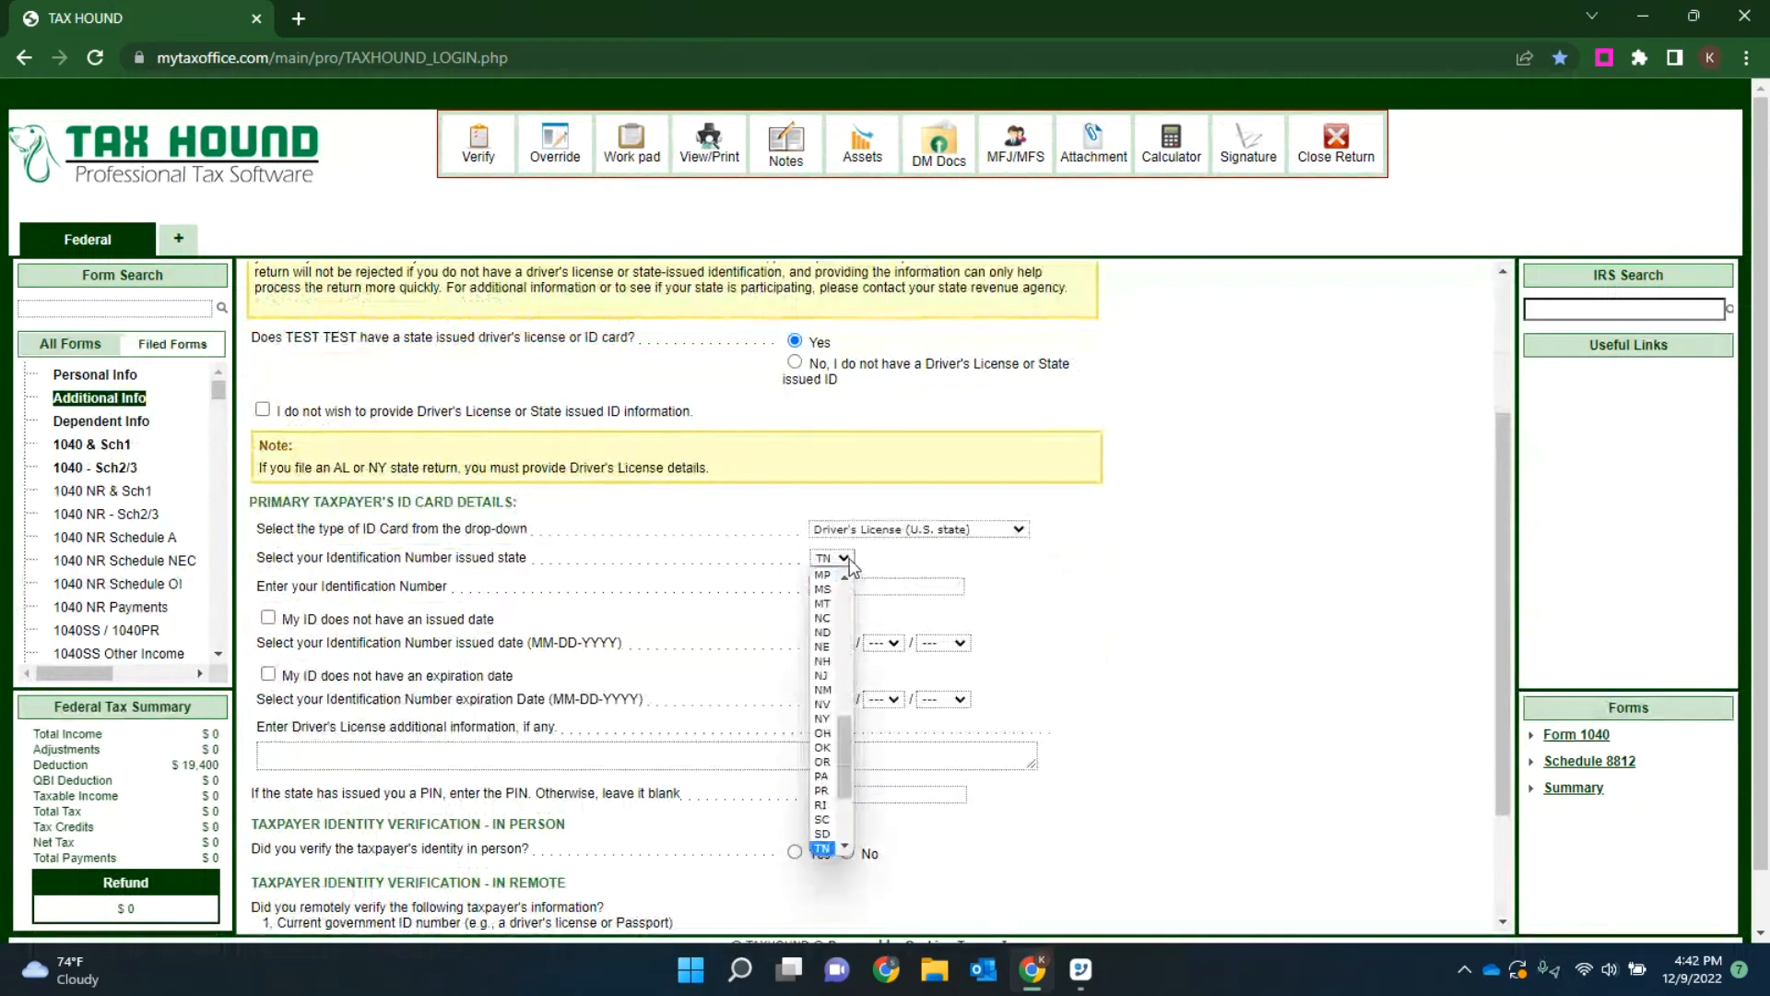
{"action": "key", "text": "x"}
{"action": "key", "text": "Return"}
Step: Enter the taxpayer's identification number and set the ID's issued date to 01-01-2018
{"action": "left_click", "coordinate": [867, 587]}
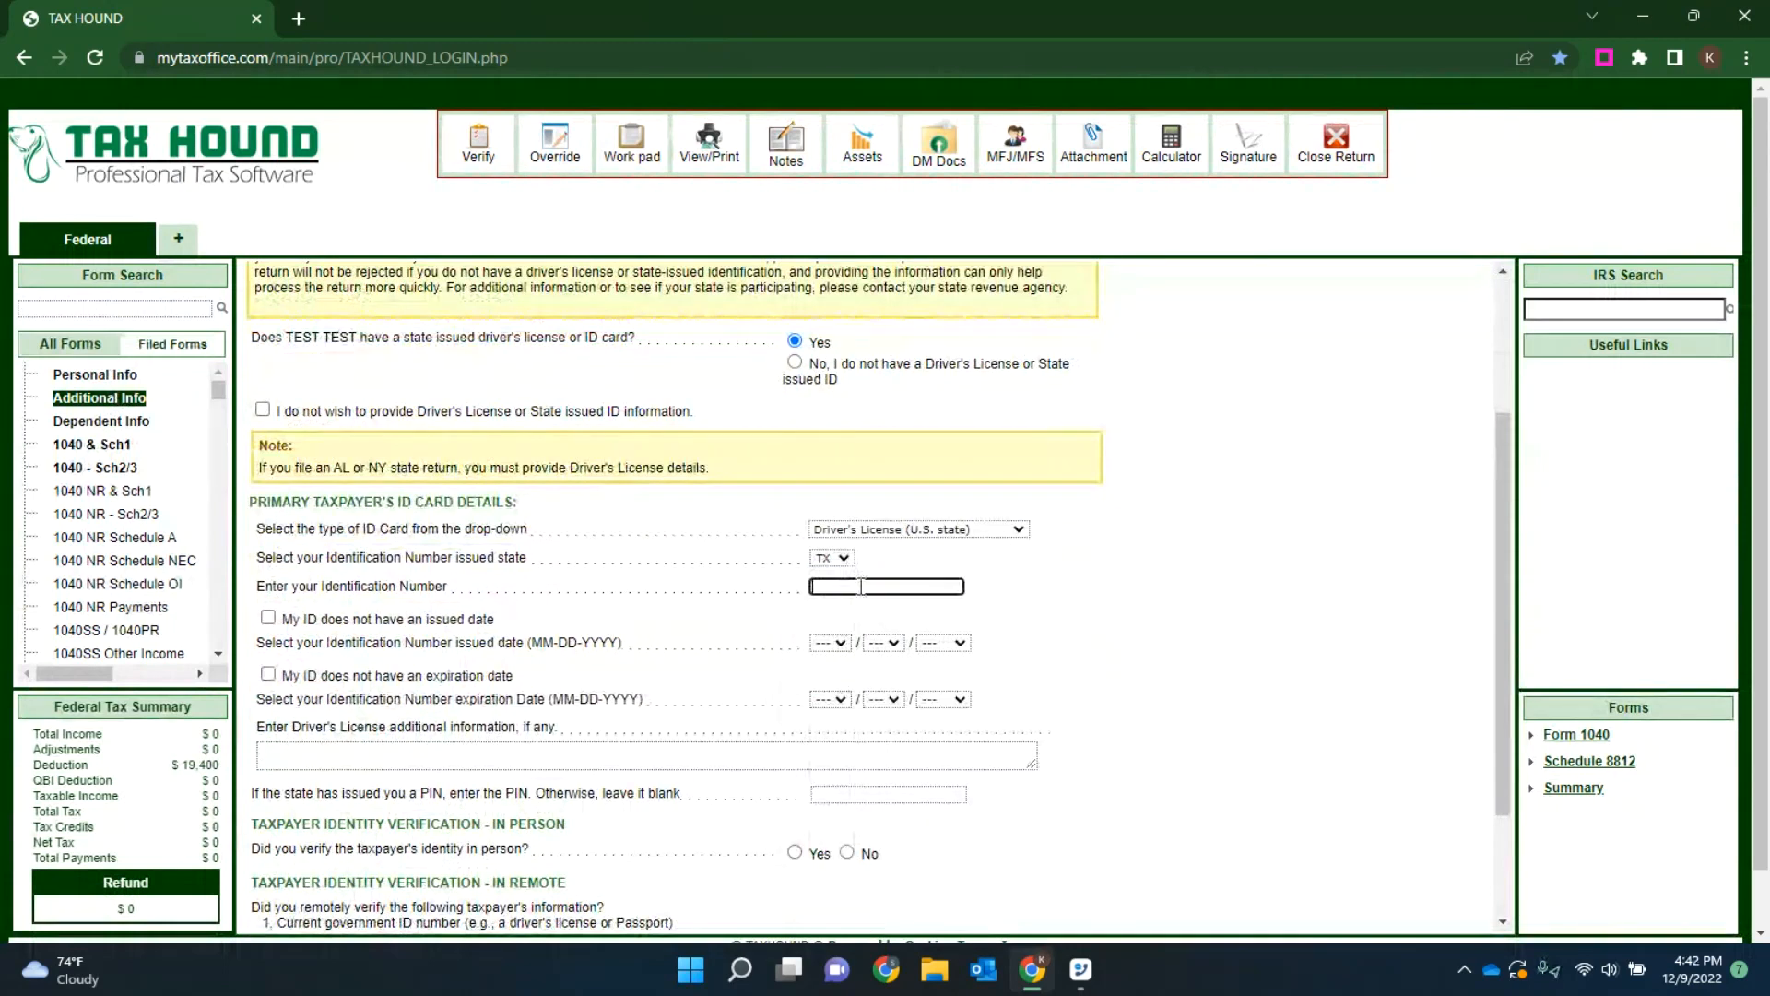
{"action": "key", "text": "Tab"}
{"action": "key", "text": "Tab"}
{"action": "key", "text": "Tab"}
{"action": "key", "text": "Tab"}
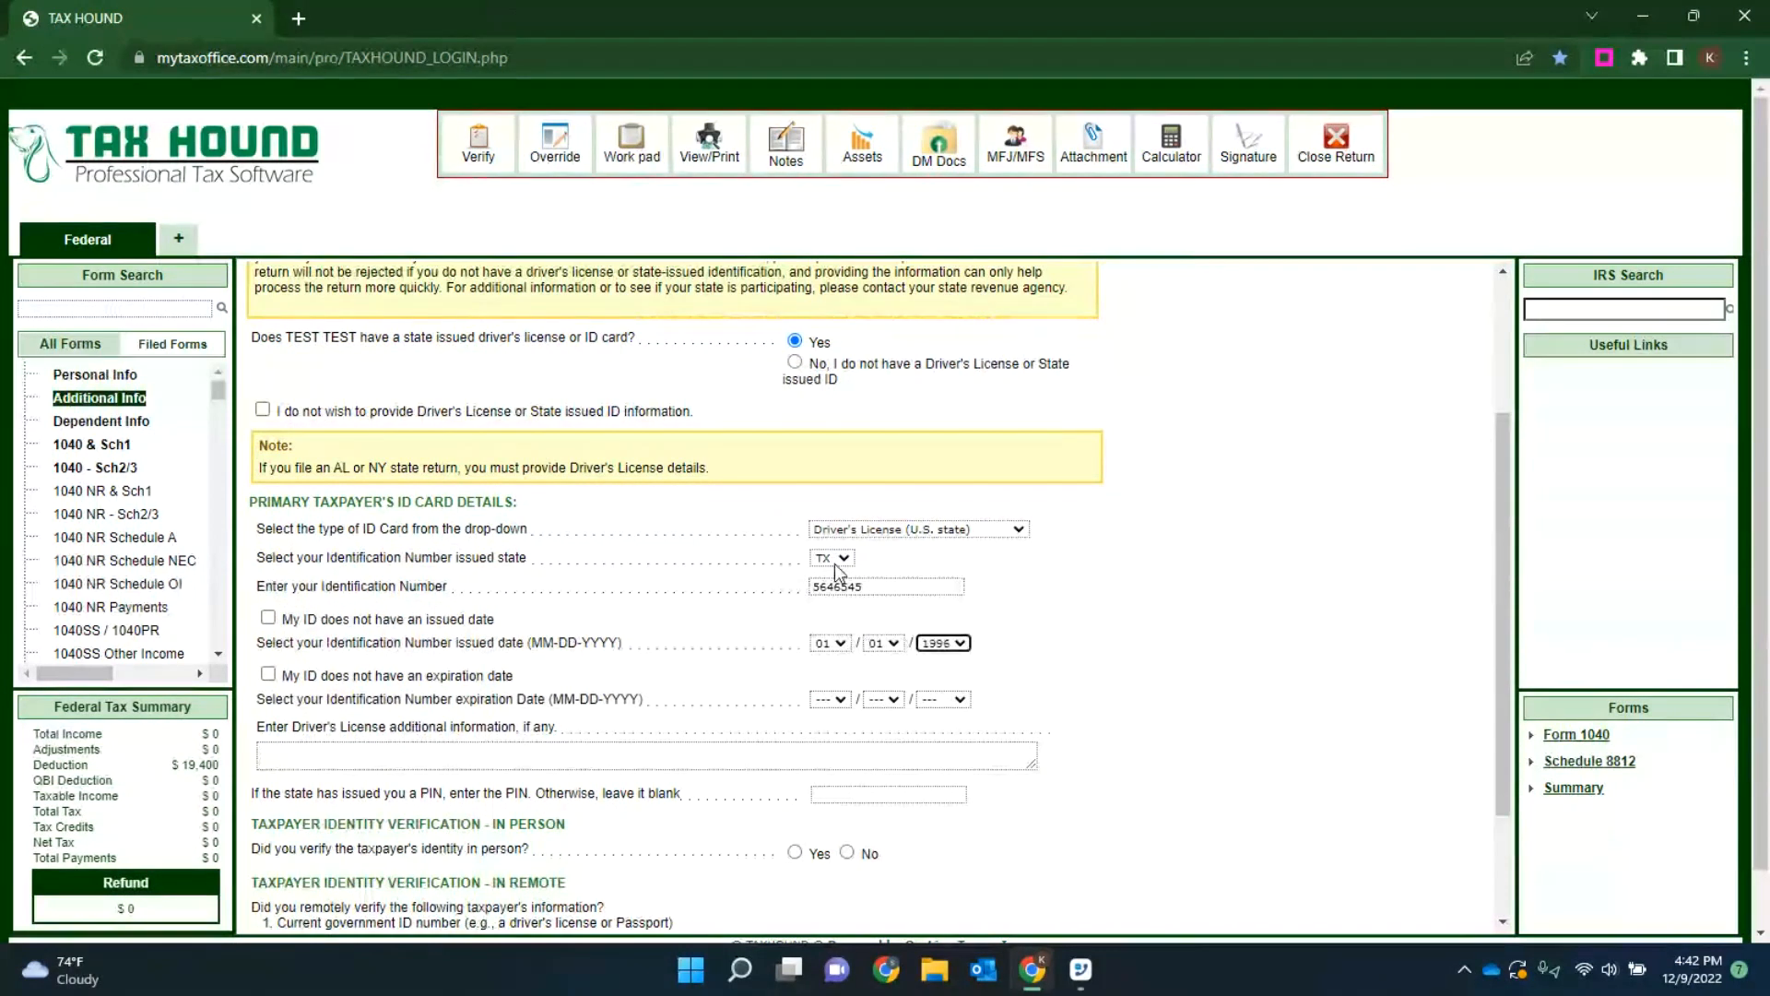
Step: Set the driver's license expiration date to 02-05-2027
{"action": "key", "text": "Tab"}
{"action": "key", "text": "Tab"}
{"action": "type", "text": "02"}
{"action": "key", "text": "Tab"}
{"action": "type", "text": "01"}
{"action": "key", "text": "Tab"}
{"action": "type", "text": "2021"}
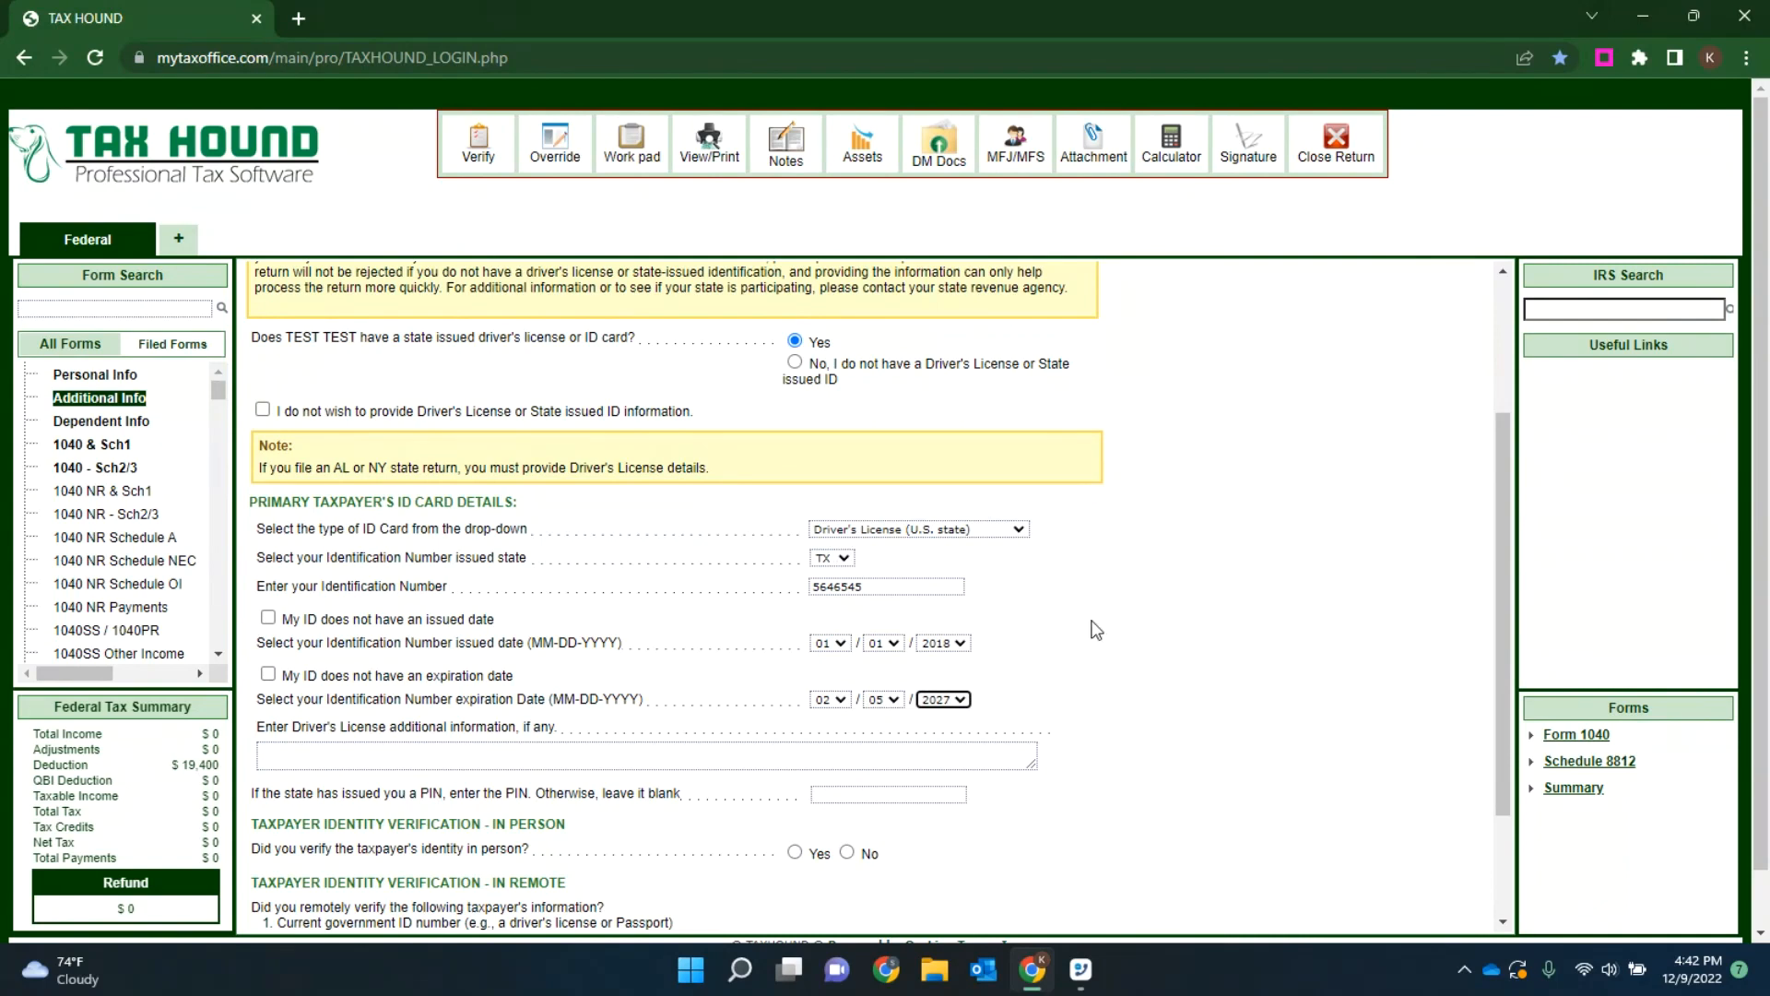
Step: Answer Yes to in-person identity verification and mark the taxpayer's primary government picture ID as possessed, valid and verified
{"action": "scroll", "coordinate": [1095, 627], "scroll_direction": "down", "scroll_amount": 2}
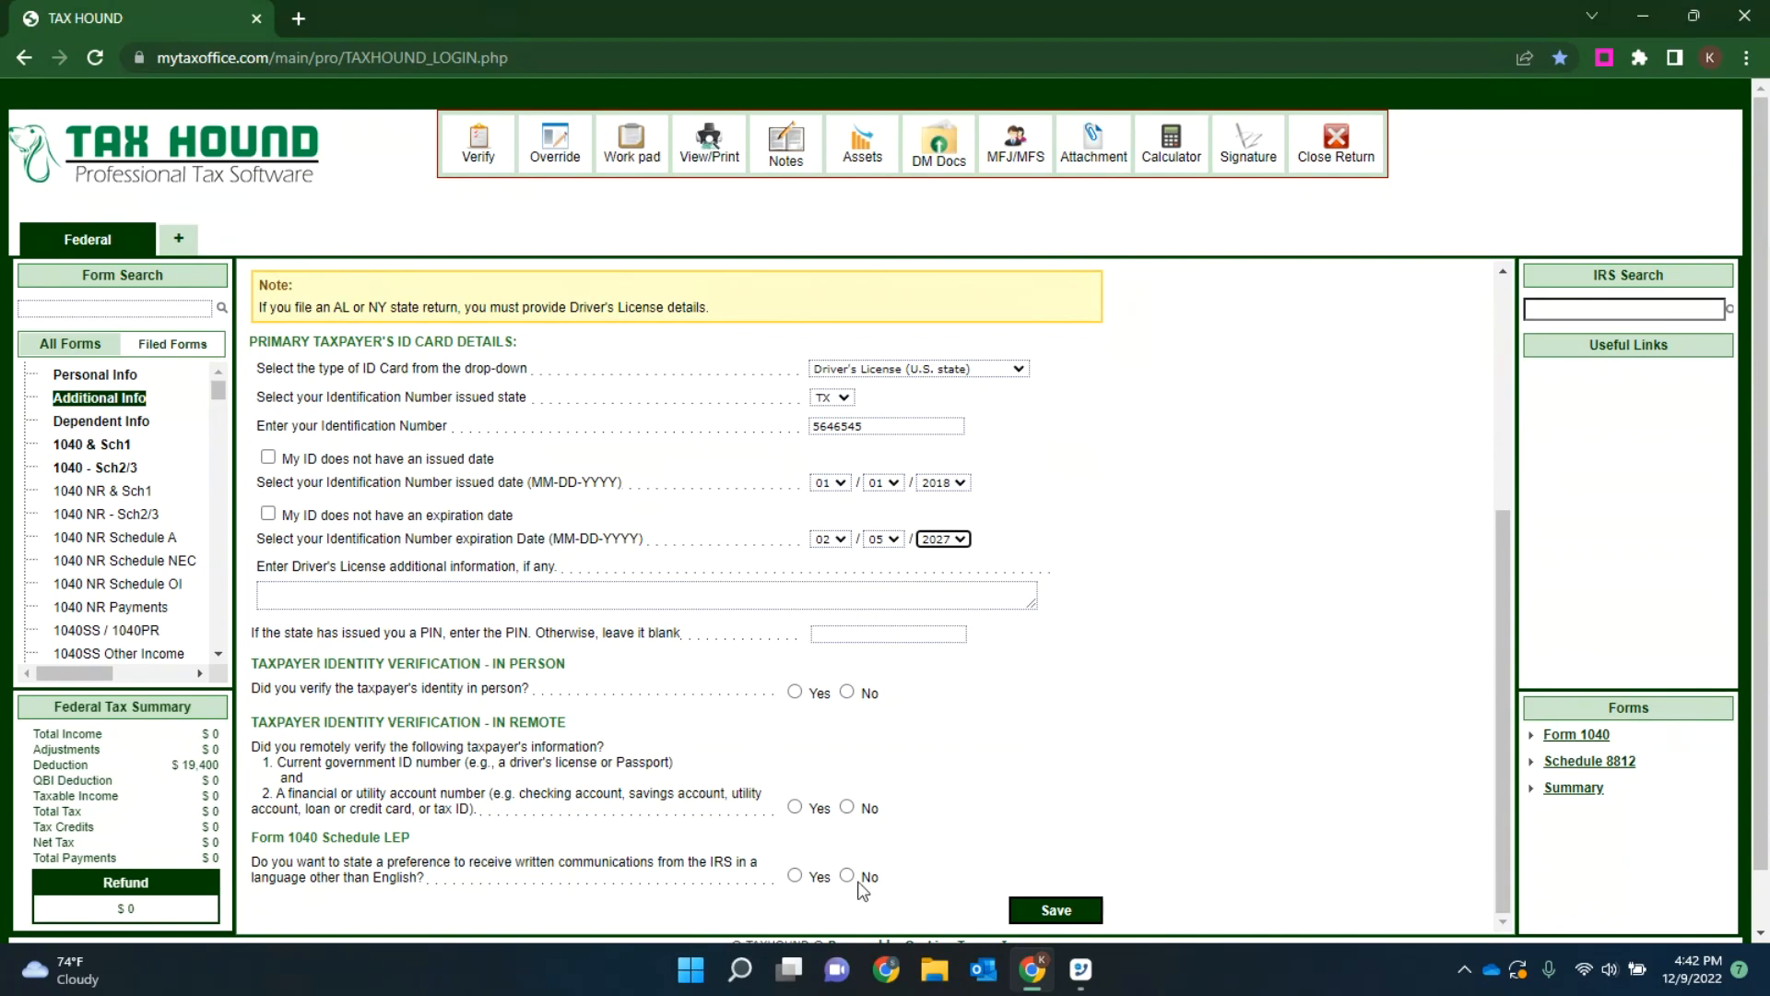
{"action": "left_click", "coordinate": [795, 691]}
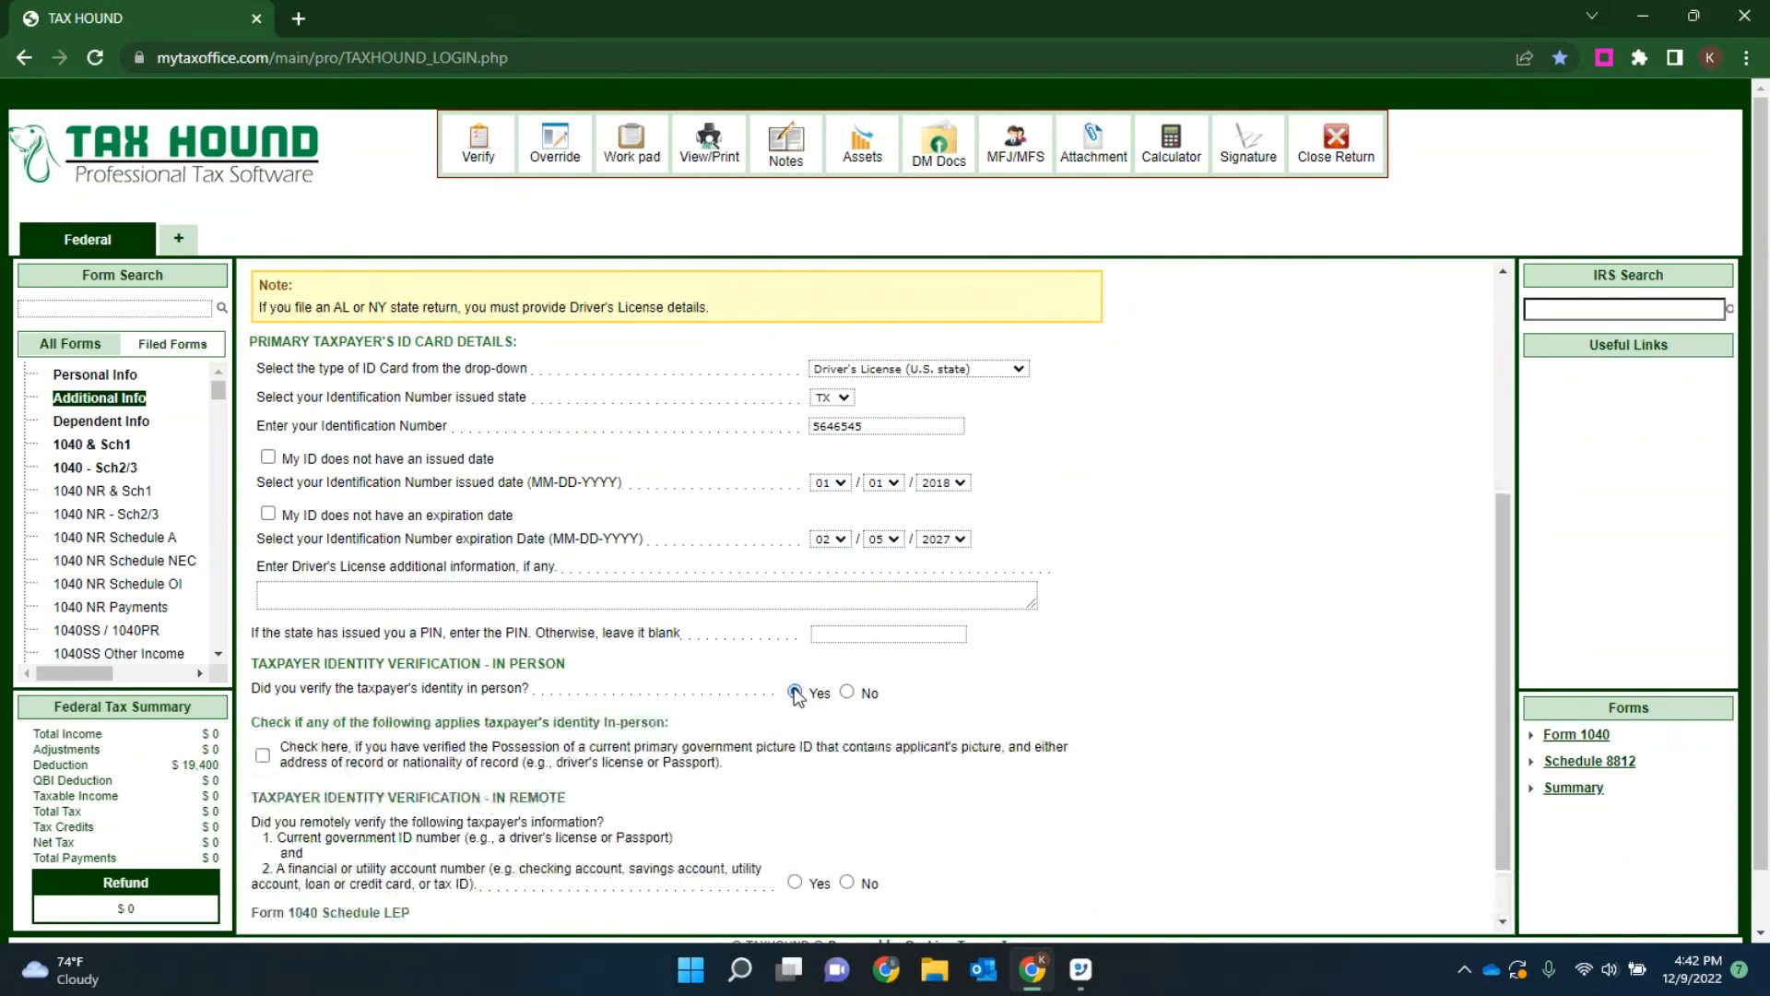
{"action": "left_click", "coordinate": [262, 755]}
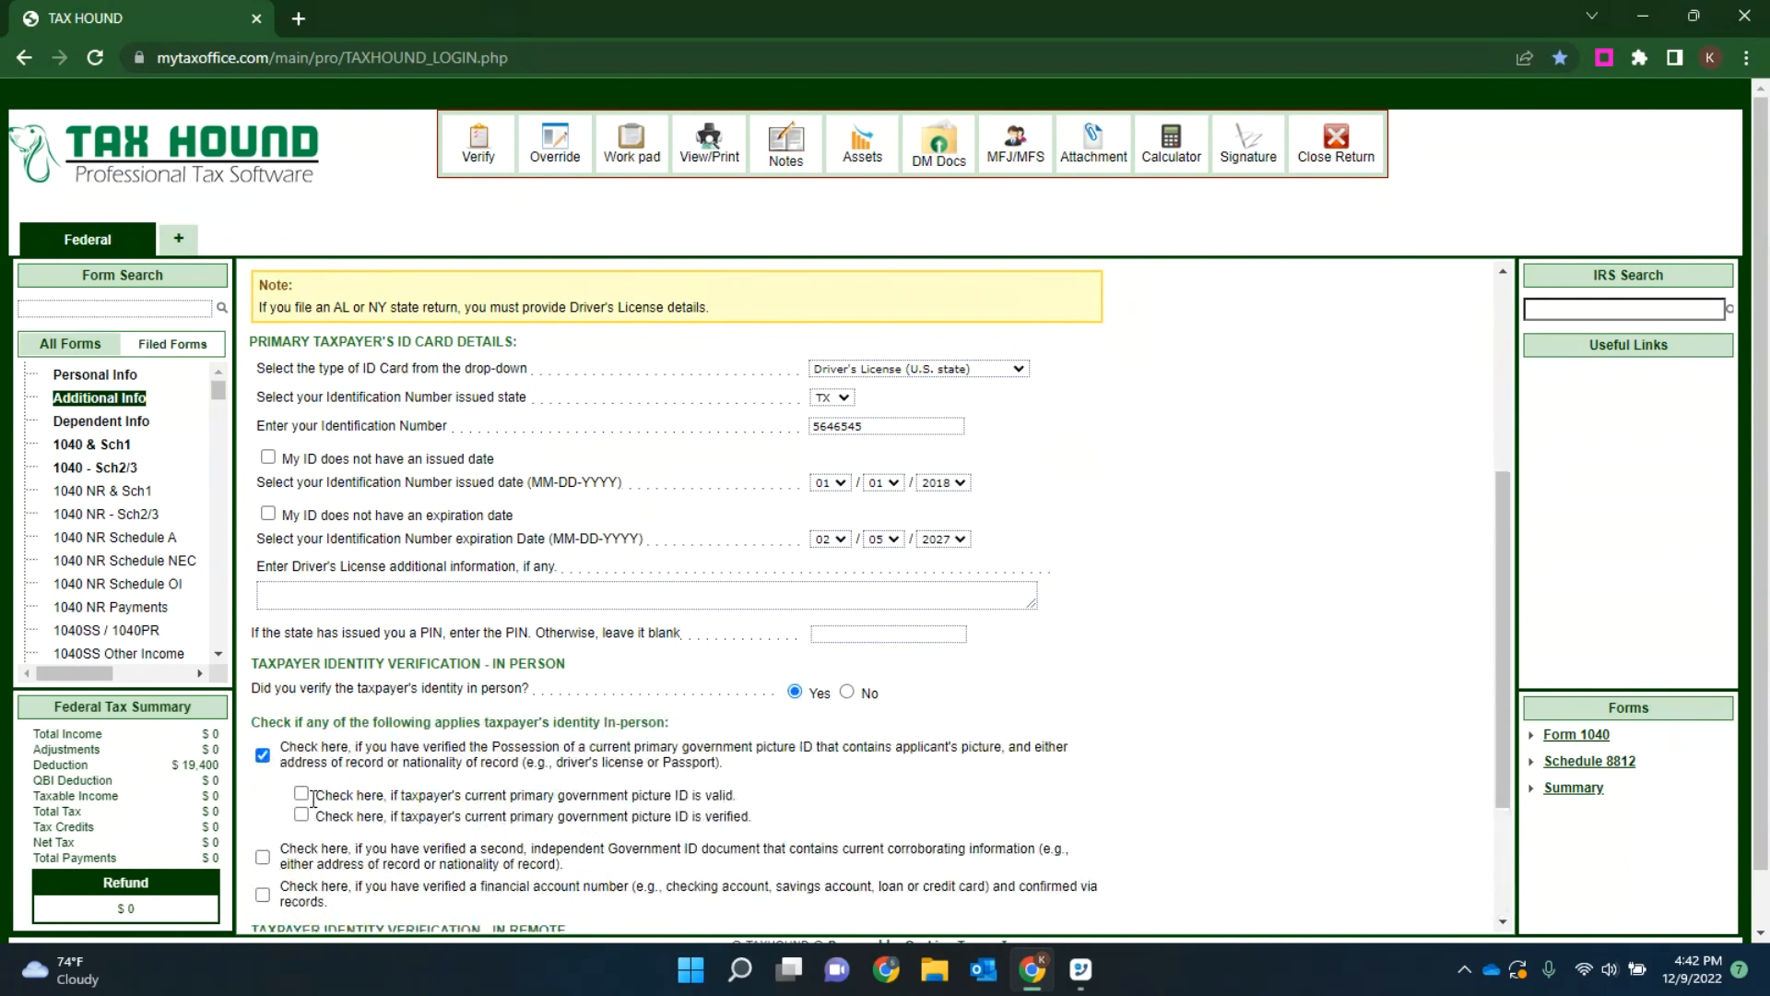
{"action": "left_click", "coordinate": [302, 794]}
{"action": "left_click", "coordinate": [301, 815]}
Step: Answer Yes to remote identity verification, change that answer to No, and save the additional information
{"action": "scroll", "coordinate": [795, 711], "scroll_direction": "down", "scroll_amount": 2}
{"action": "scroll", "coordinate": [795, 711], "scroll_direction": "down", "scroll_amount": 2}
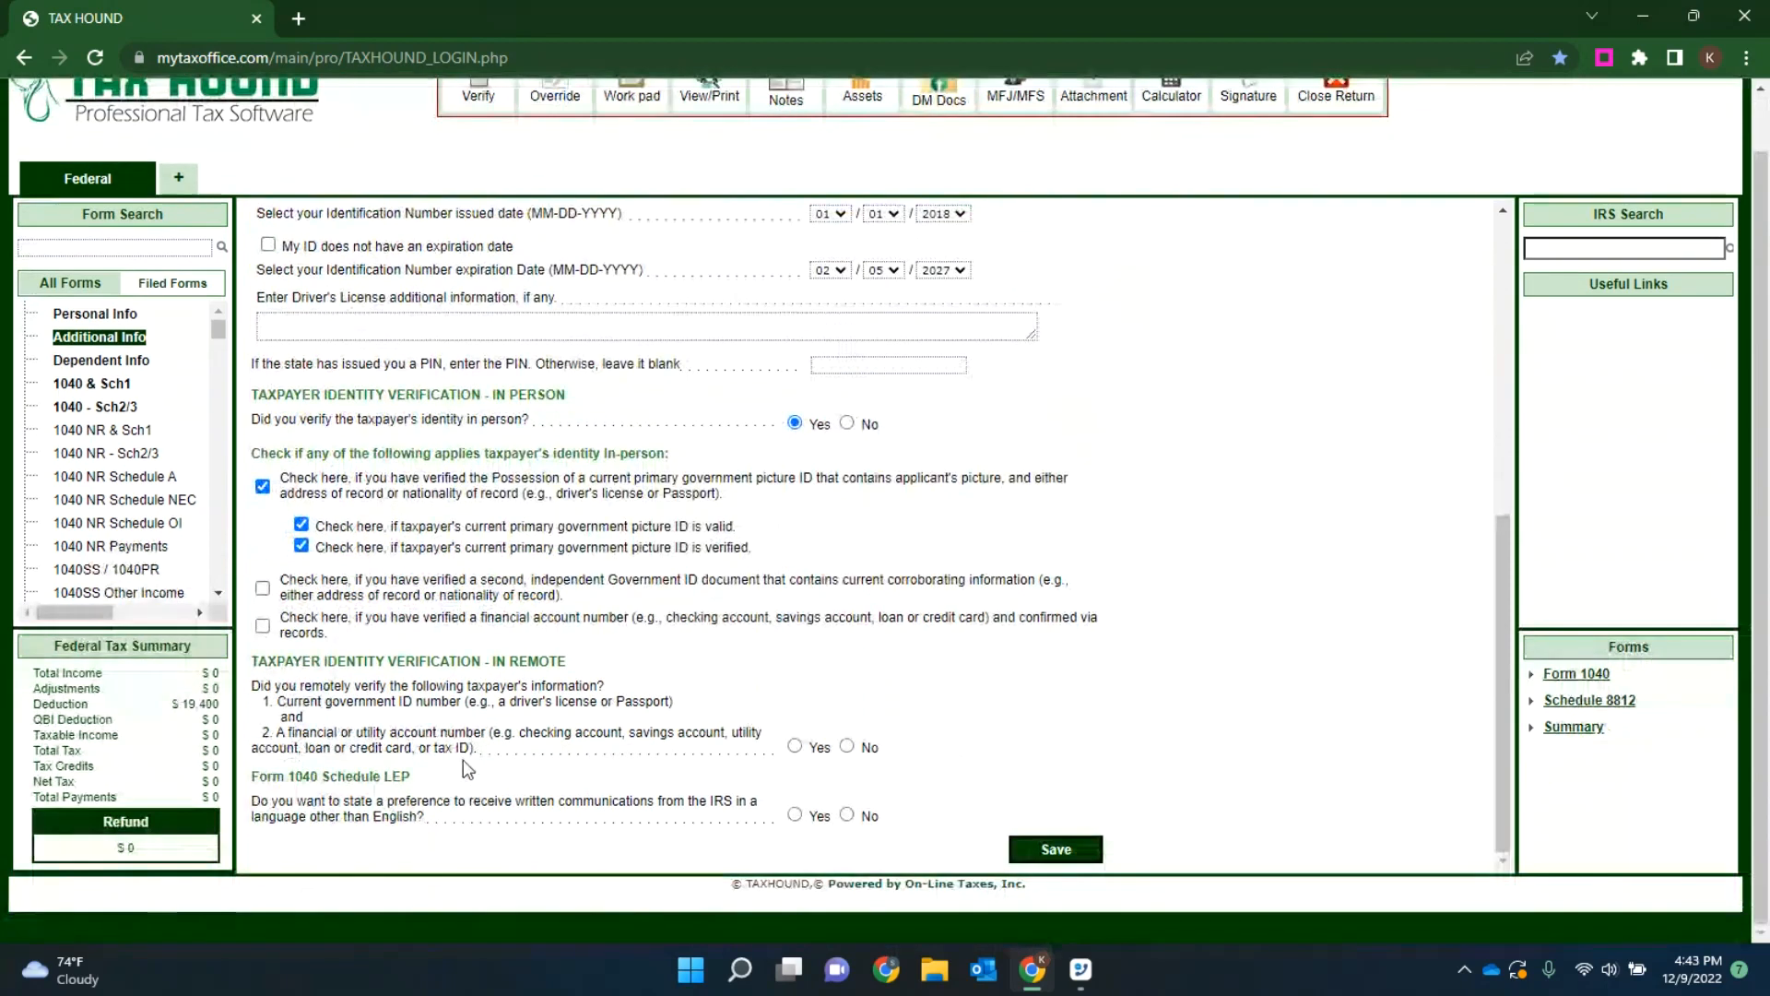
{"action": "left_click", "coordinate": [795, 746]}
{"action": "scroll", "coordinate": [810, 701], "scroll_direction": "down", "scroll_amount": 2}
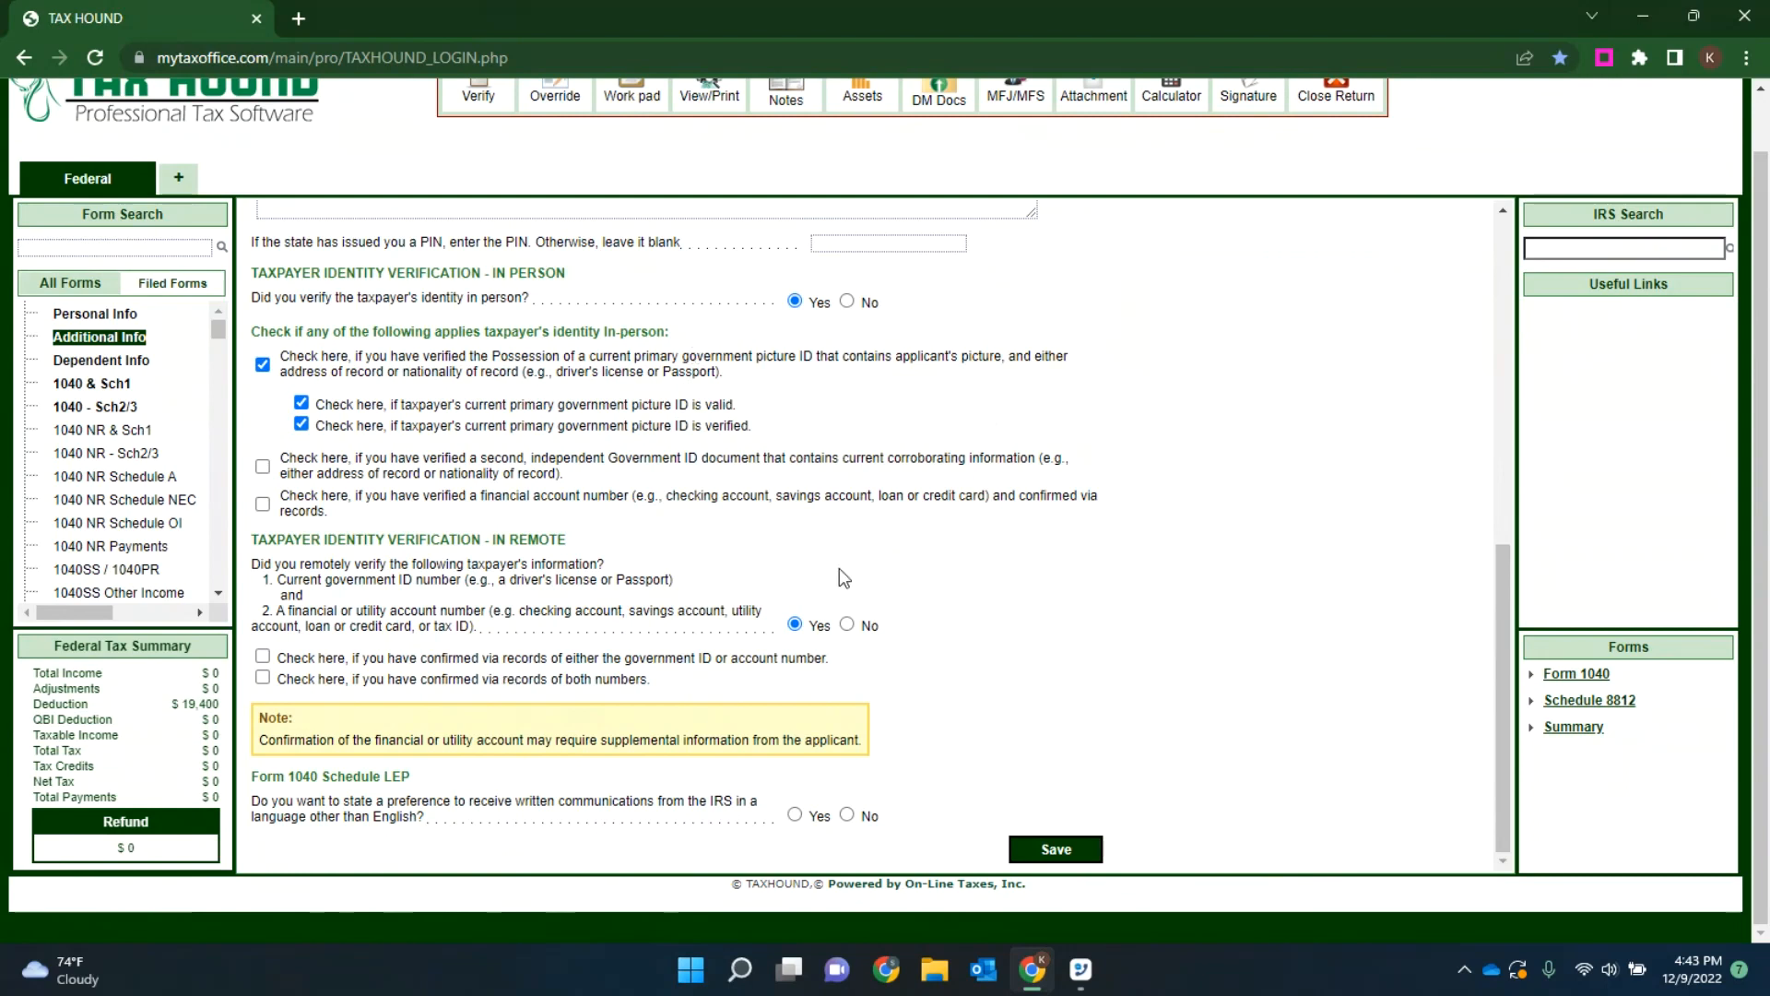
{"action": "left_click", "coordinate": [847, 625]}
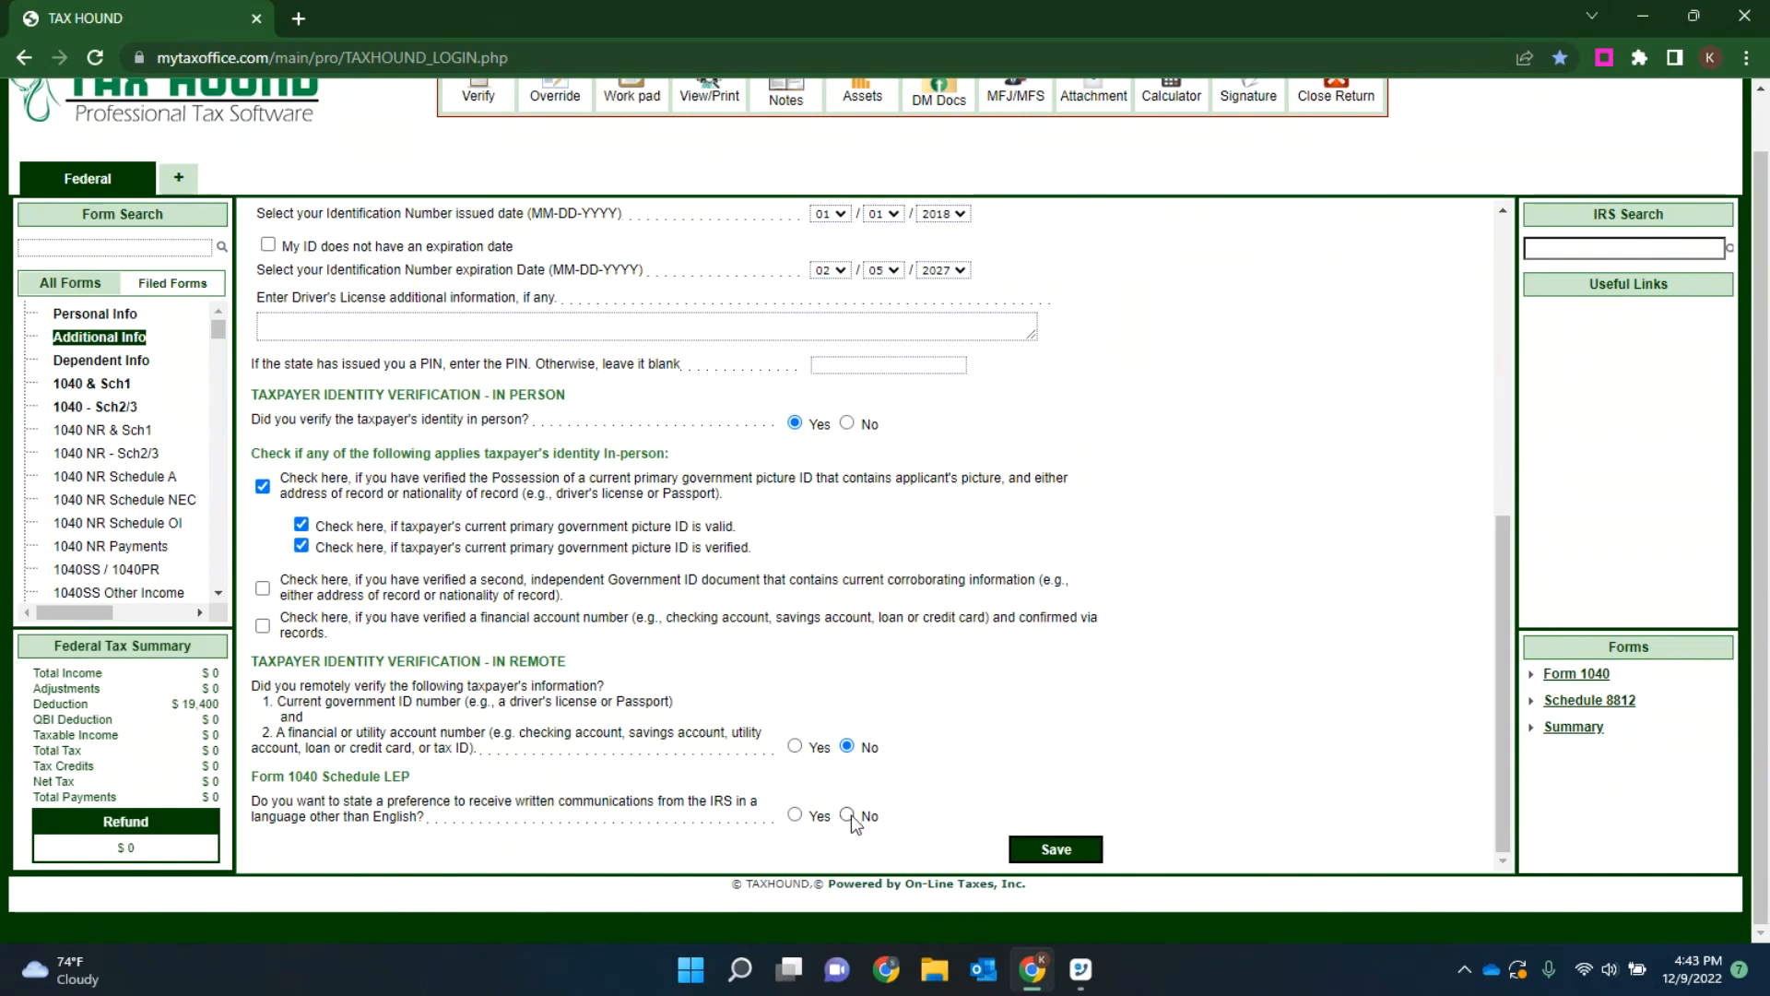
{"action": "left_click", "coordinate": [1055, 849]}
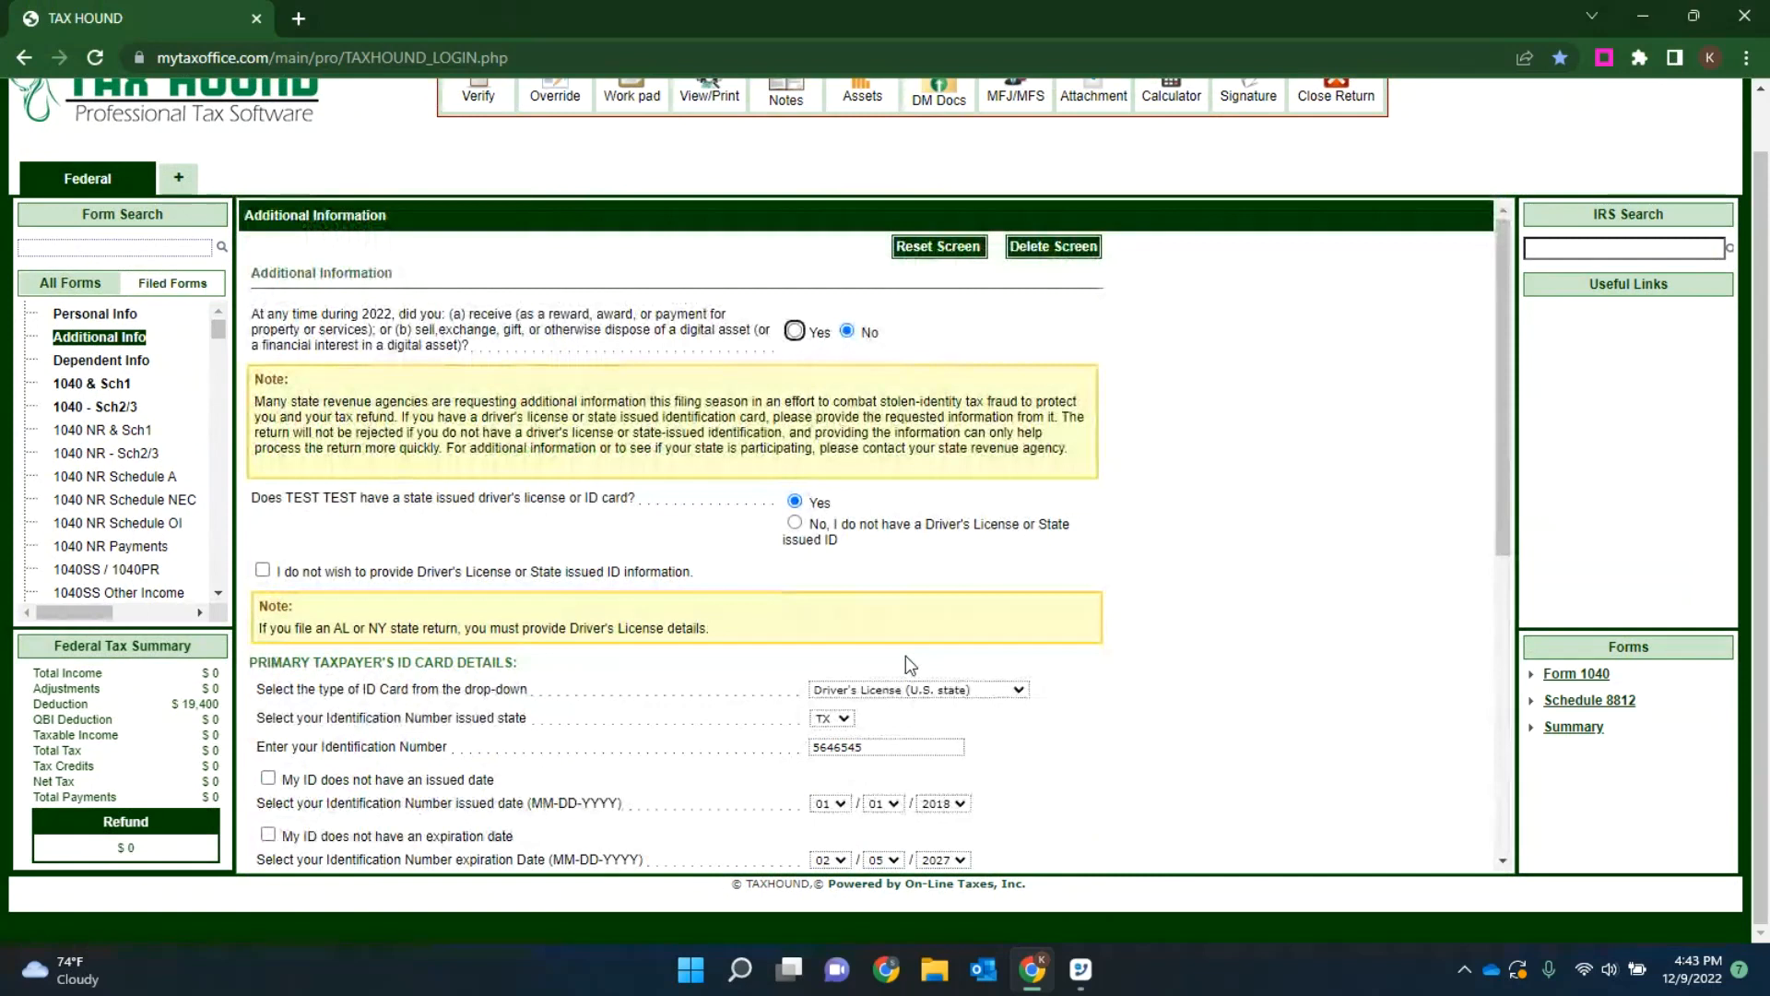
{"action": "scroll", "coordinate": [737, 554], "scroll_direction": "up", "scroll_amount": 1}
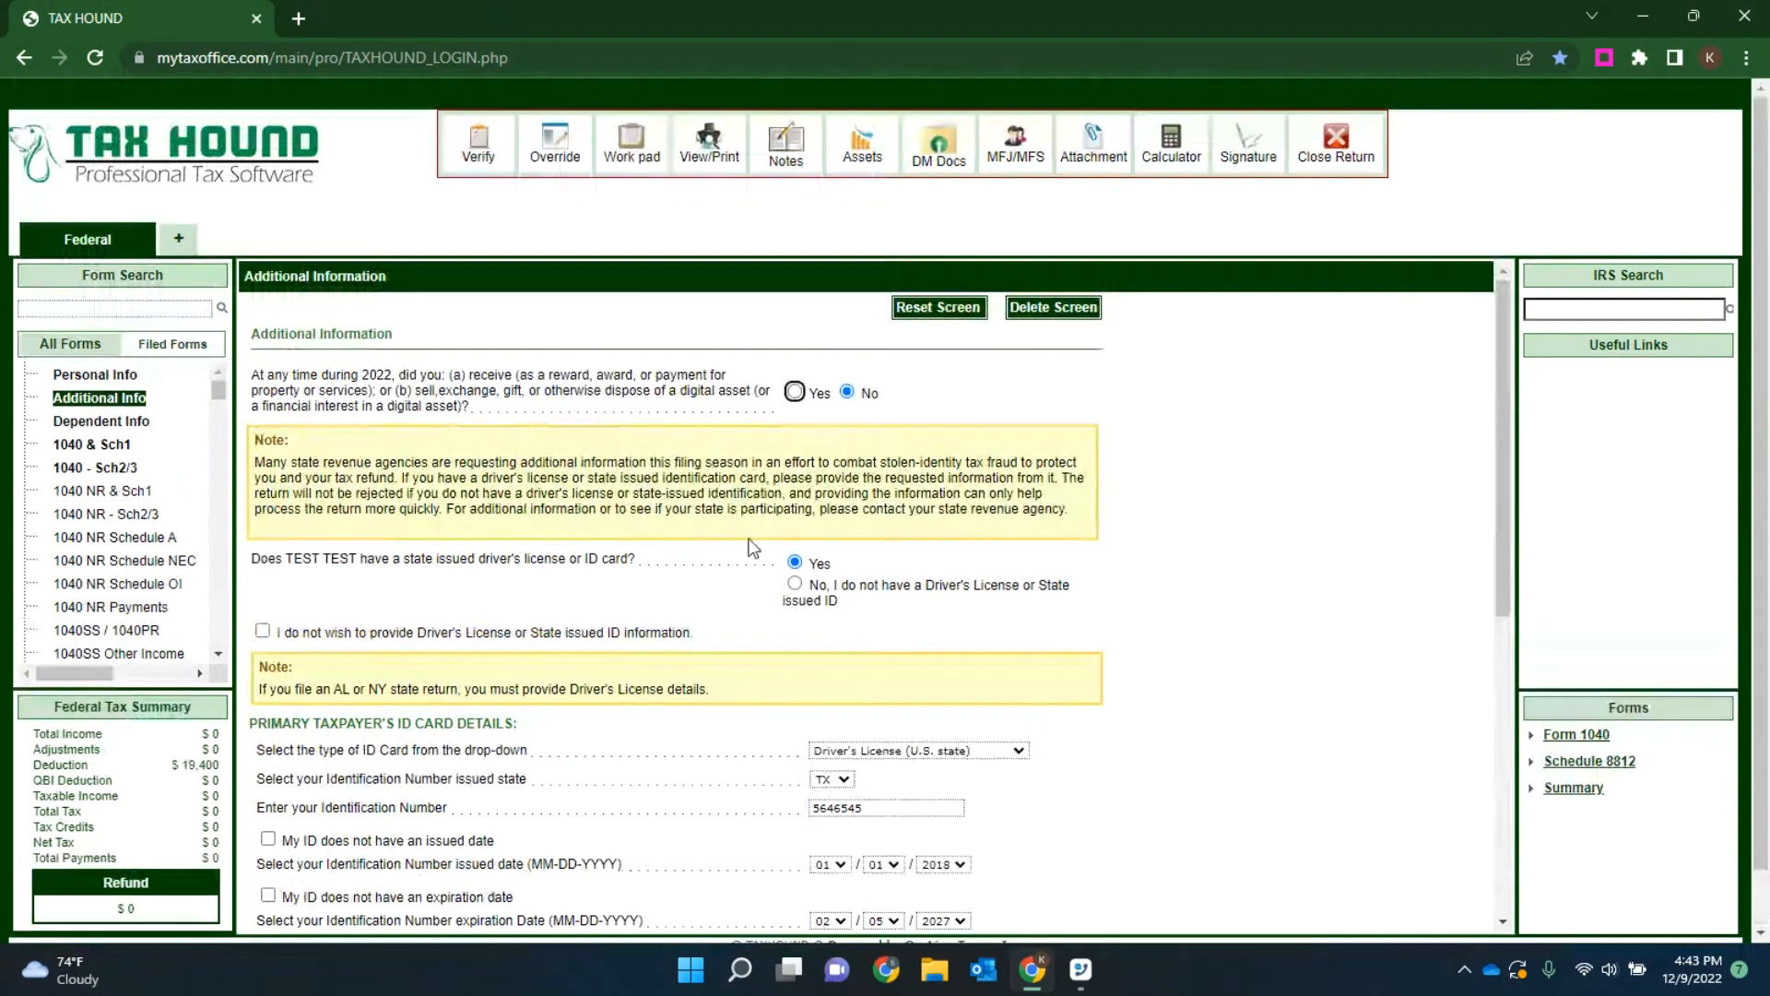
{"action": "scroll", "coordinate": [734, 539], "scroll_direction": "down", "scroll_amount": 1}
{"action": "mouse_move", "coordinate": [1509, 373]}
{"action": "left_mouse_down"}
{"action": "mouse_move", "coordinate": [1519, 342]}
{"action": "mouse_move", "coordinate": [1496, 369]}
{"action": "left_mouse_up"}
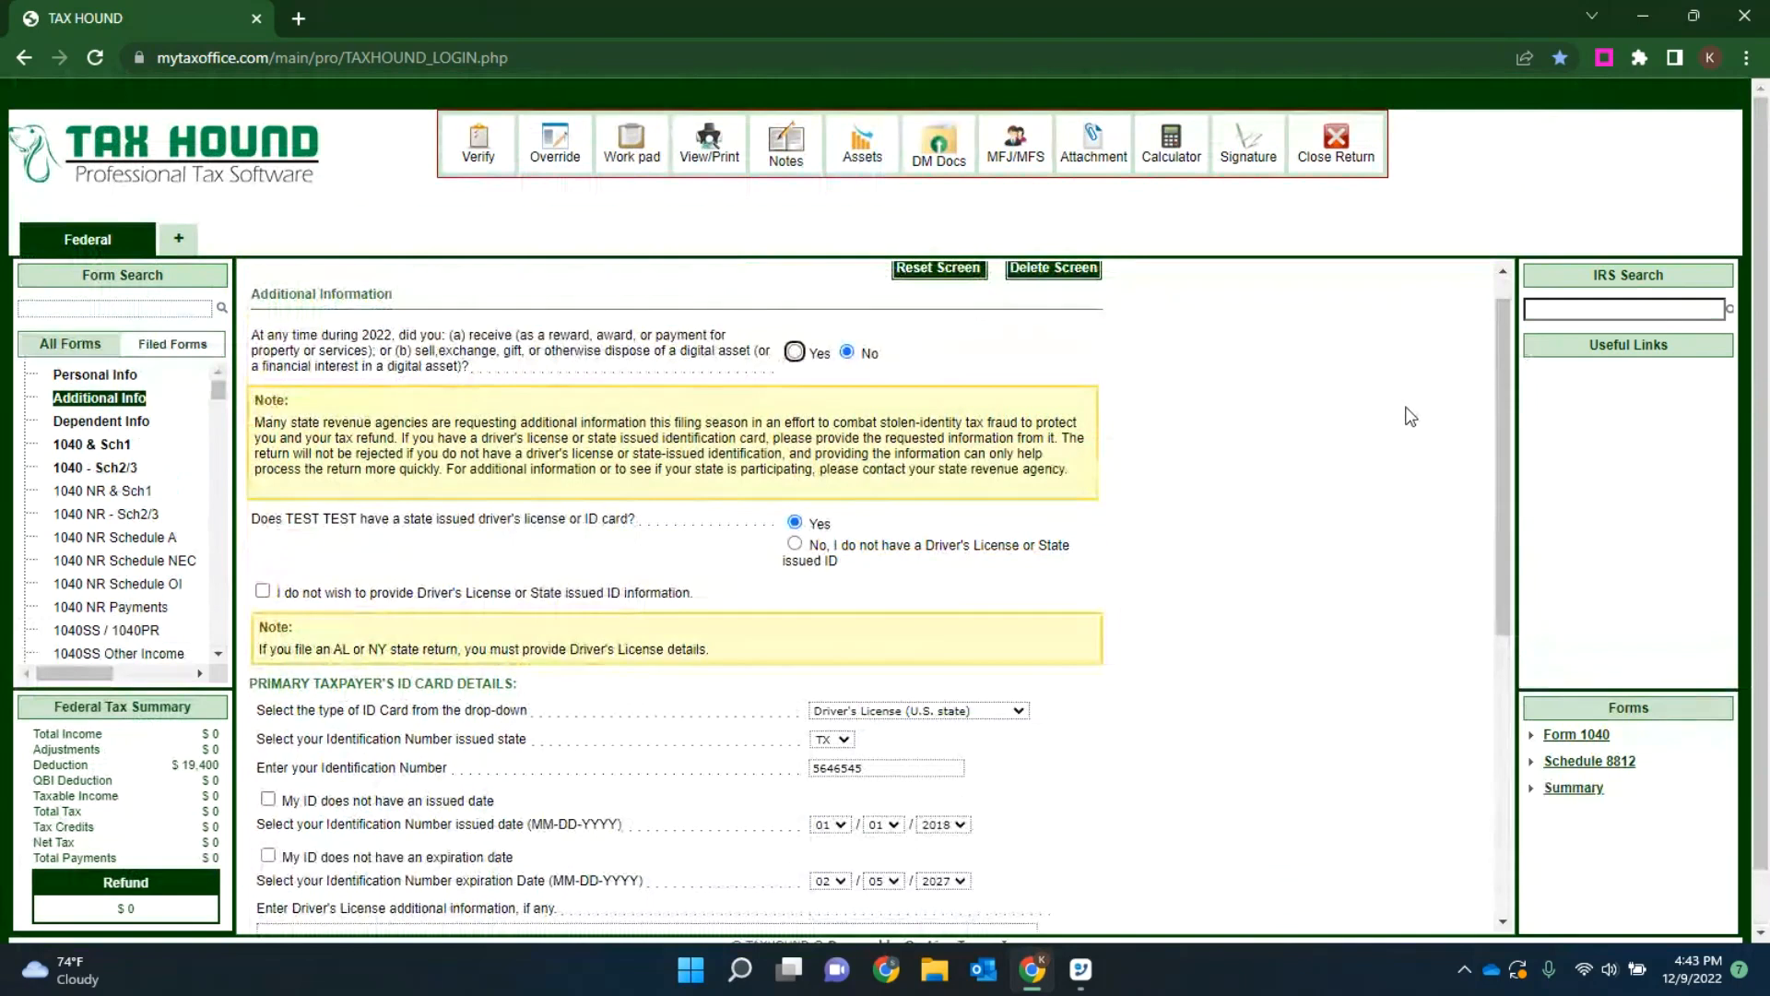
{"action": "left_click", "coordinate": [23, 19]}
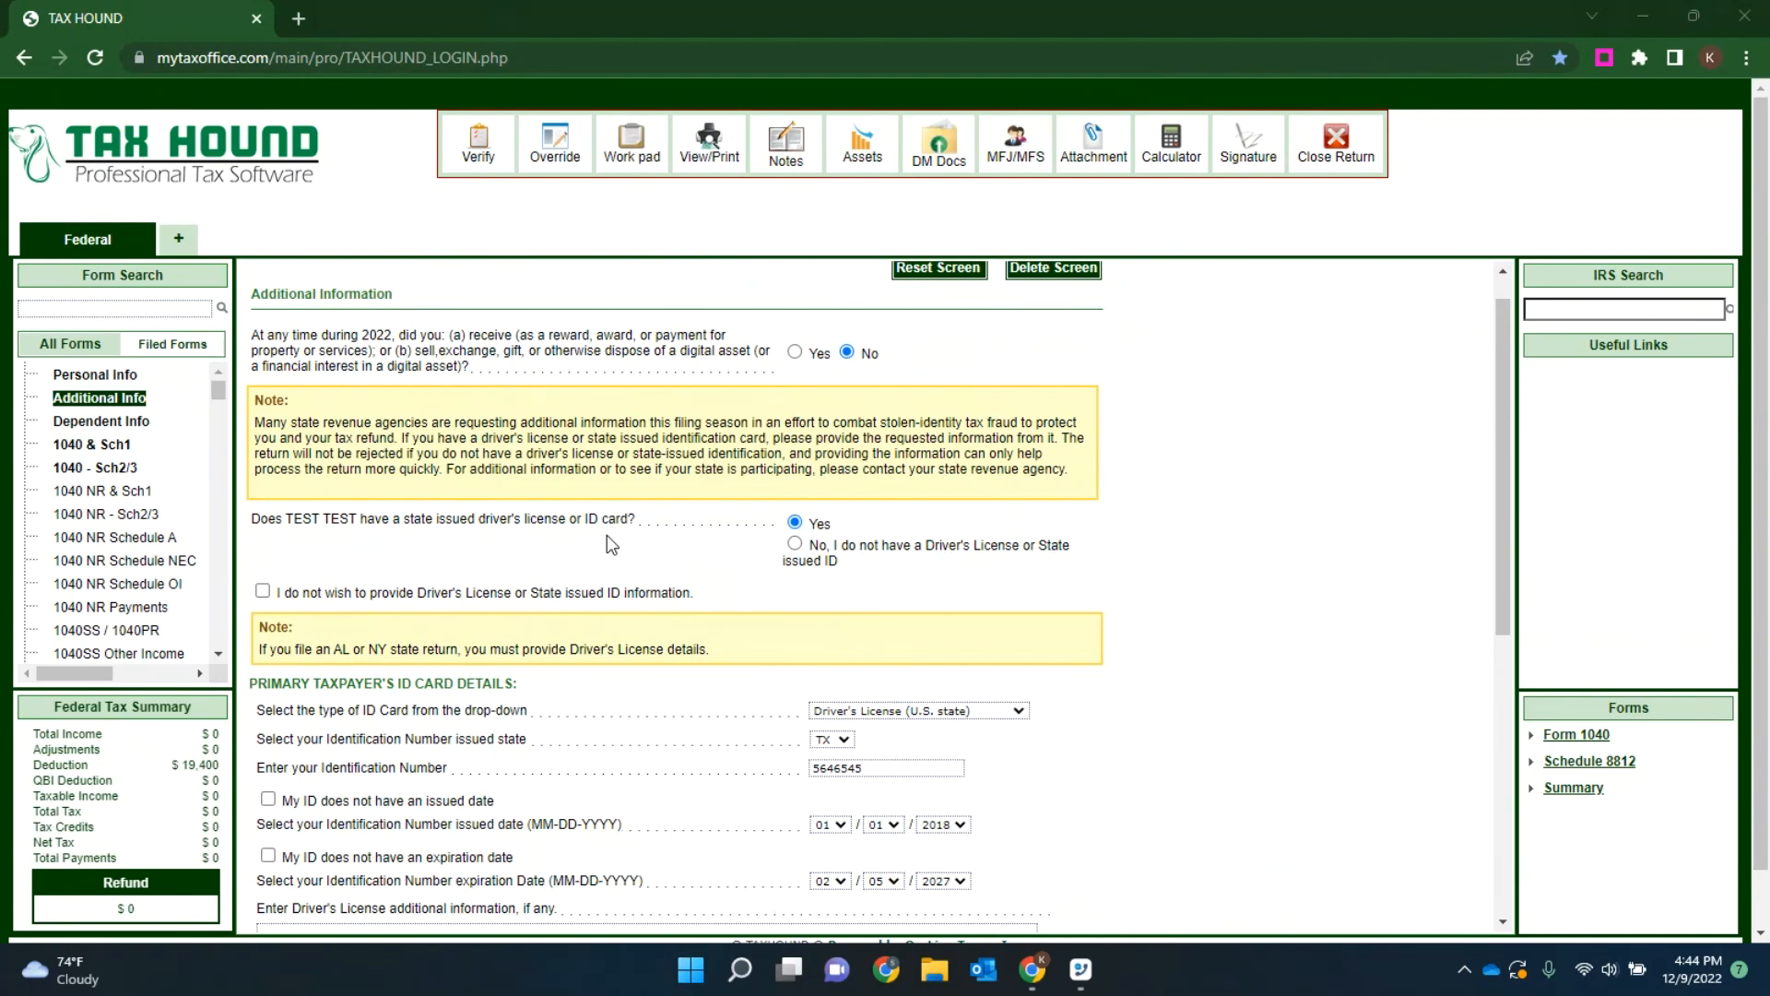
{"action": "mouse_move", "coordinate": [218, 391]}
{"action": "left_mouse_down"}
{"action": "mouse_move", "coordinate": [220, 532]}
{"action": "mouse_move", "coordinate": [224, 370]}
{"action": "left_mouse_up"}
Step: Find Form W2 - Wage and Tax Information by searching the forms for "w2" and add a new W-2 entry
{"action": "left_click", "coordinate": [96, 304]}
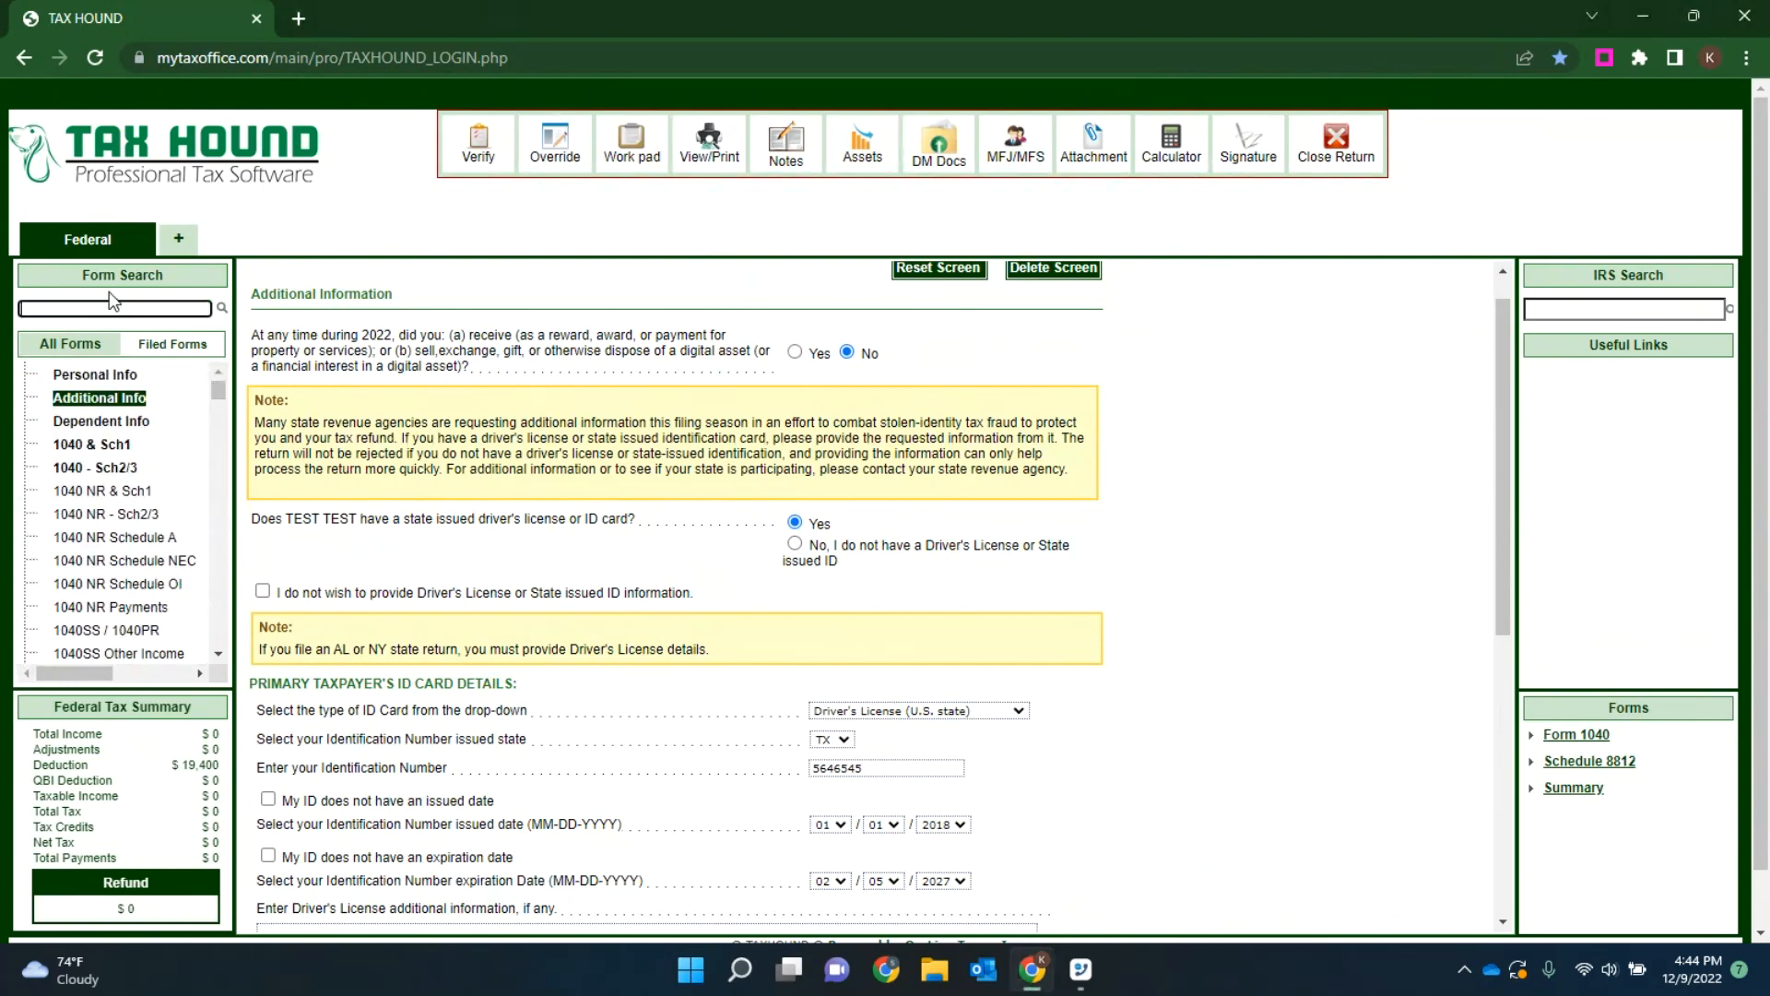
{"action": "type", "text": "w2"}
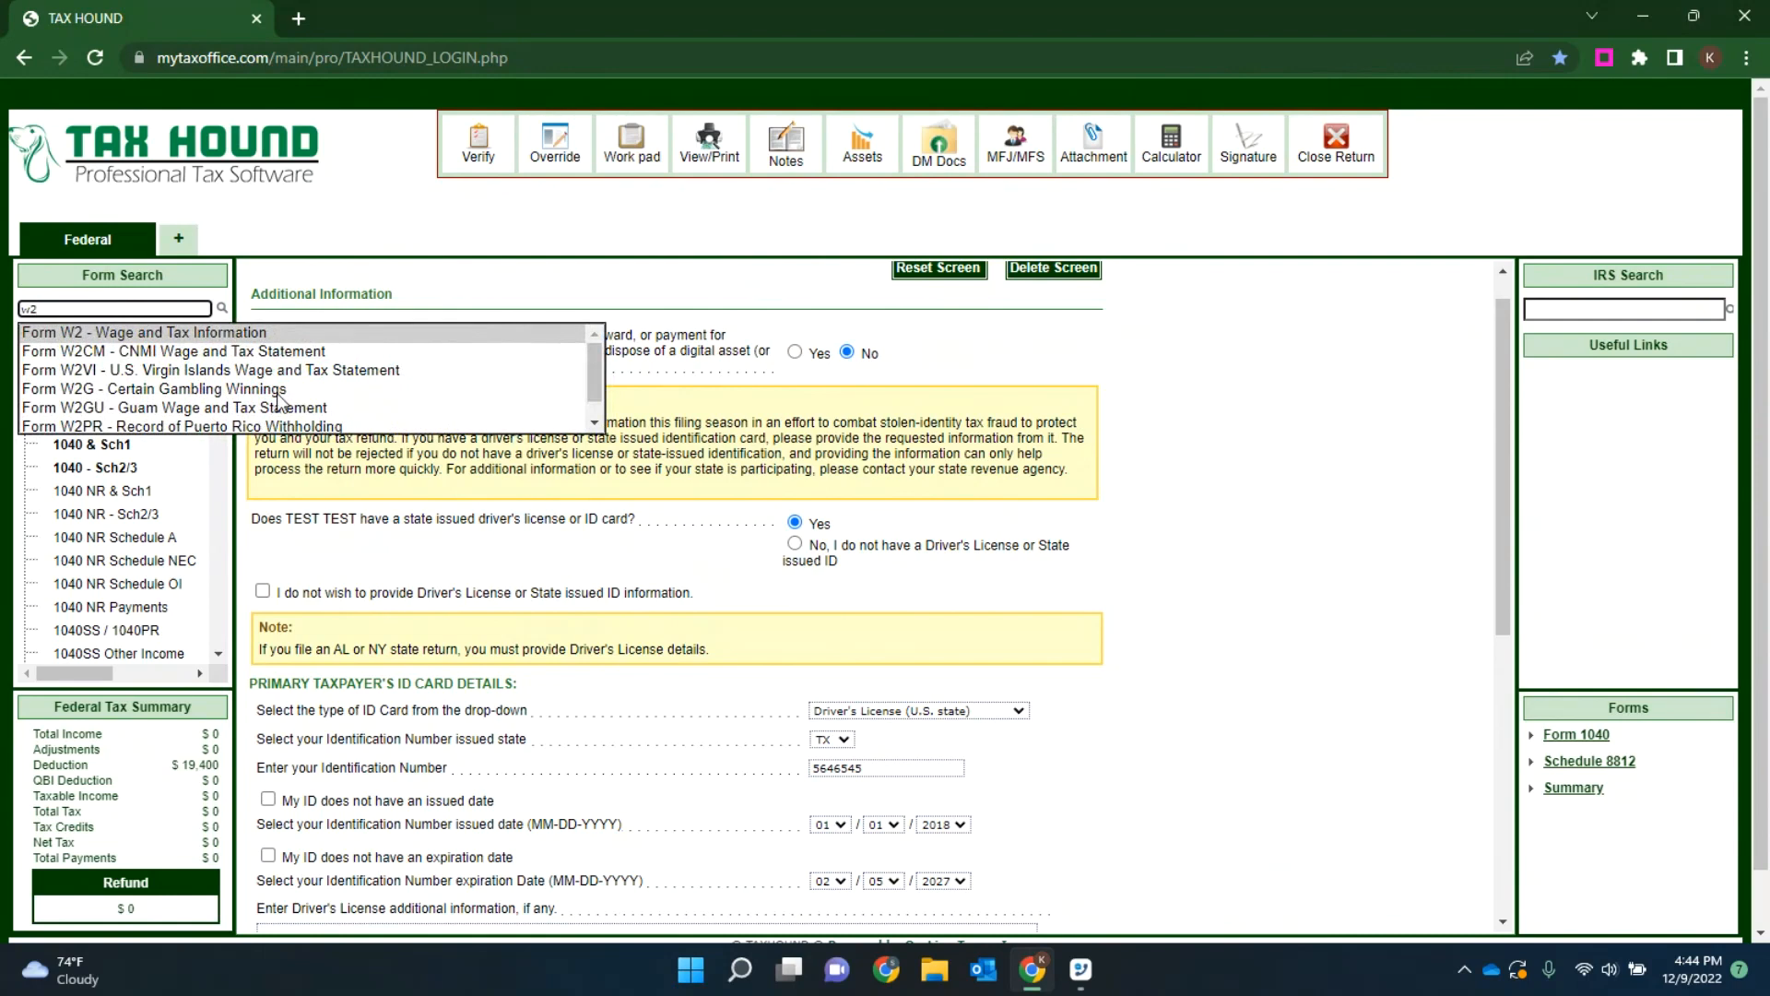
{"action": "left_click", "coordinate": [159, 333]}
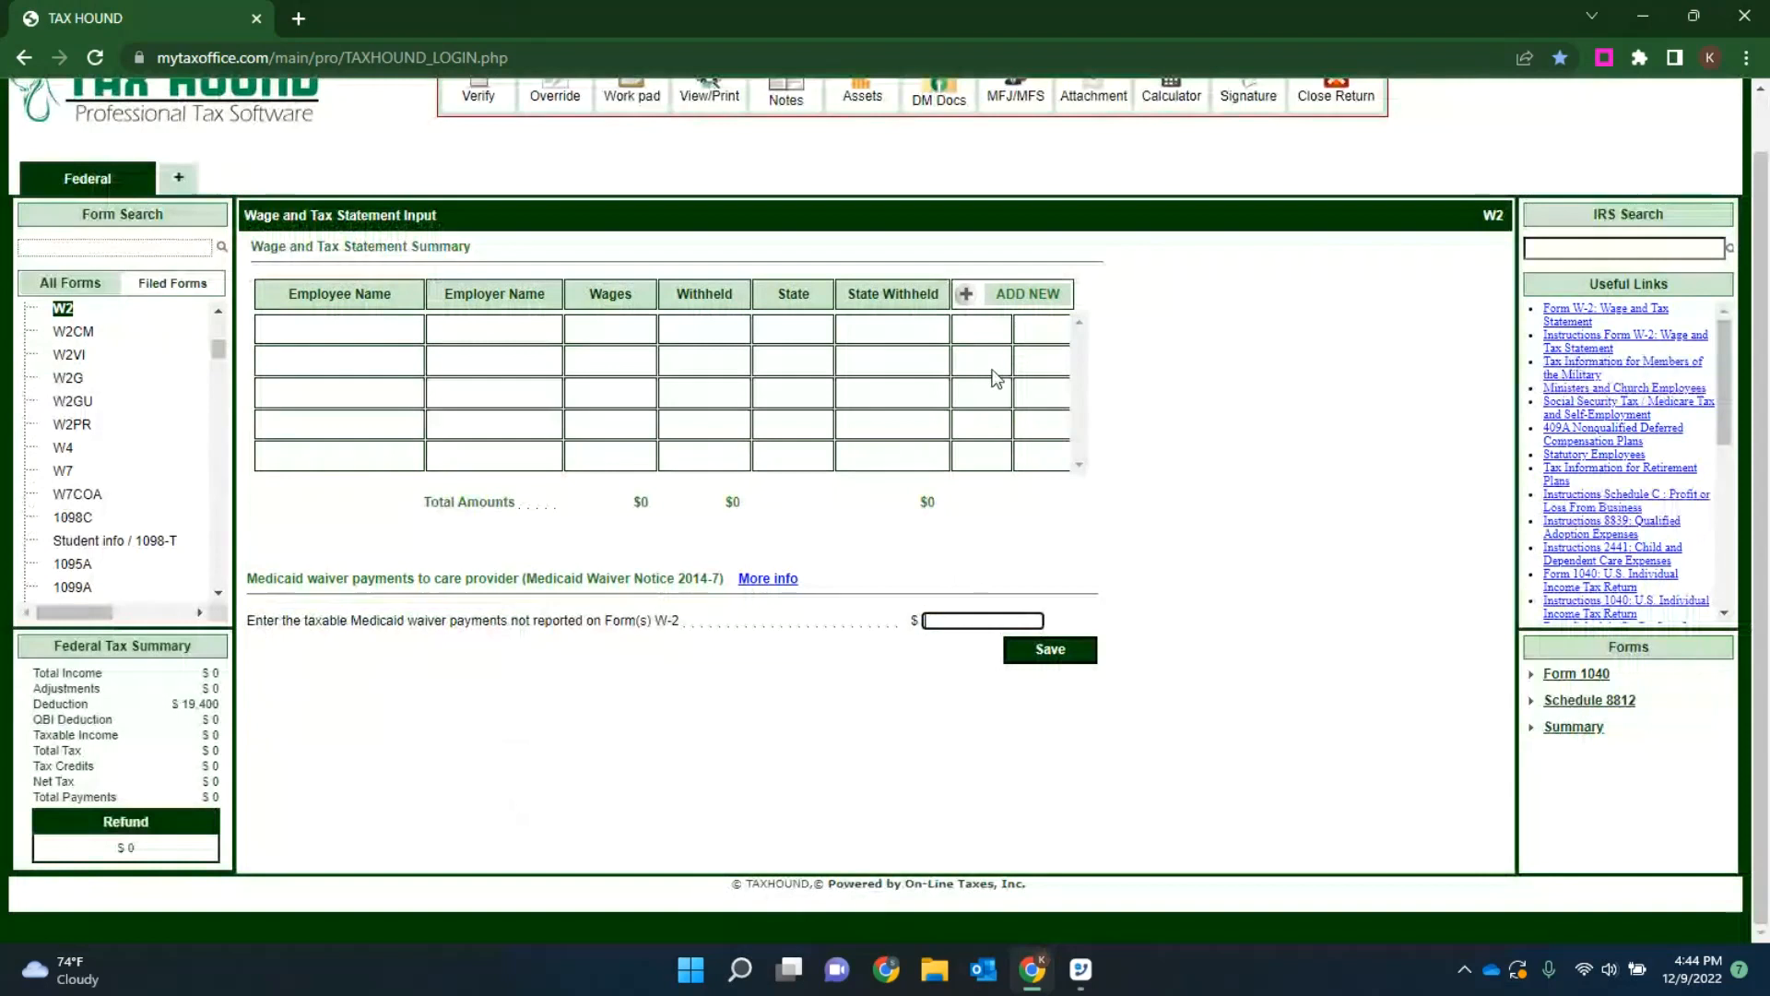
{"action": "left_click", "coordinate": [1034, 306]}
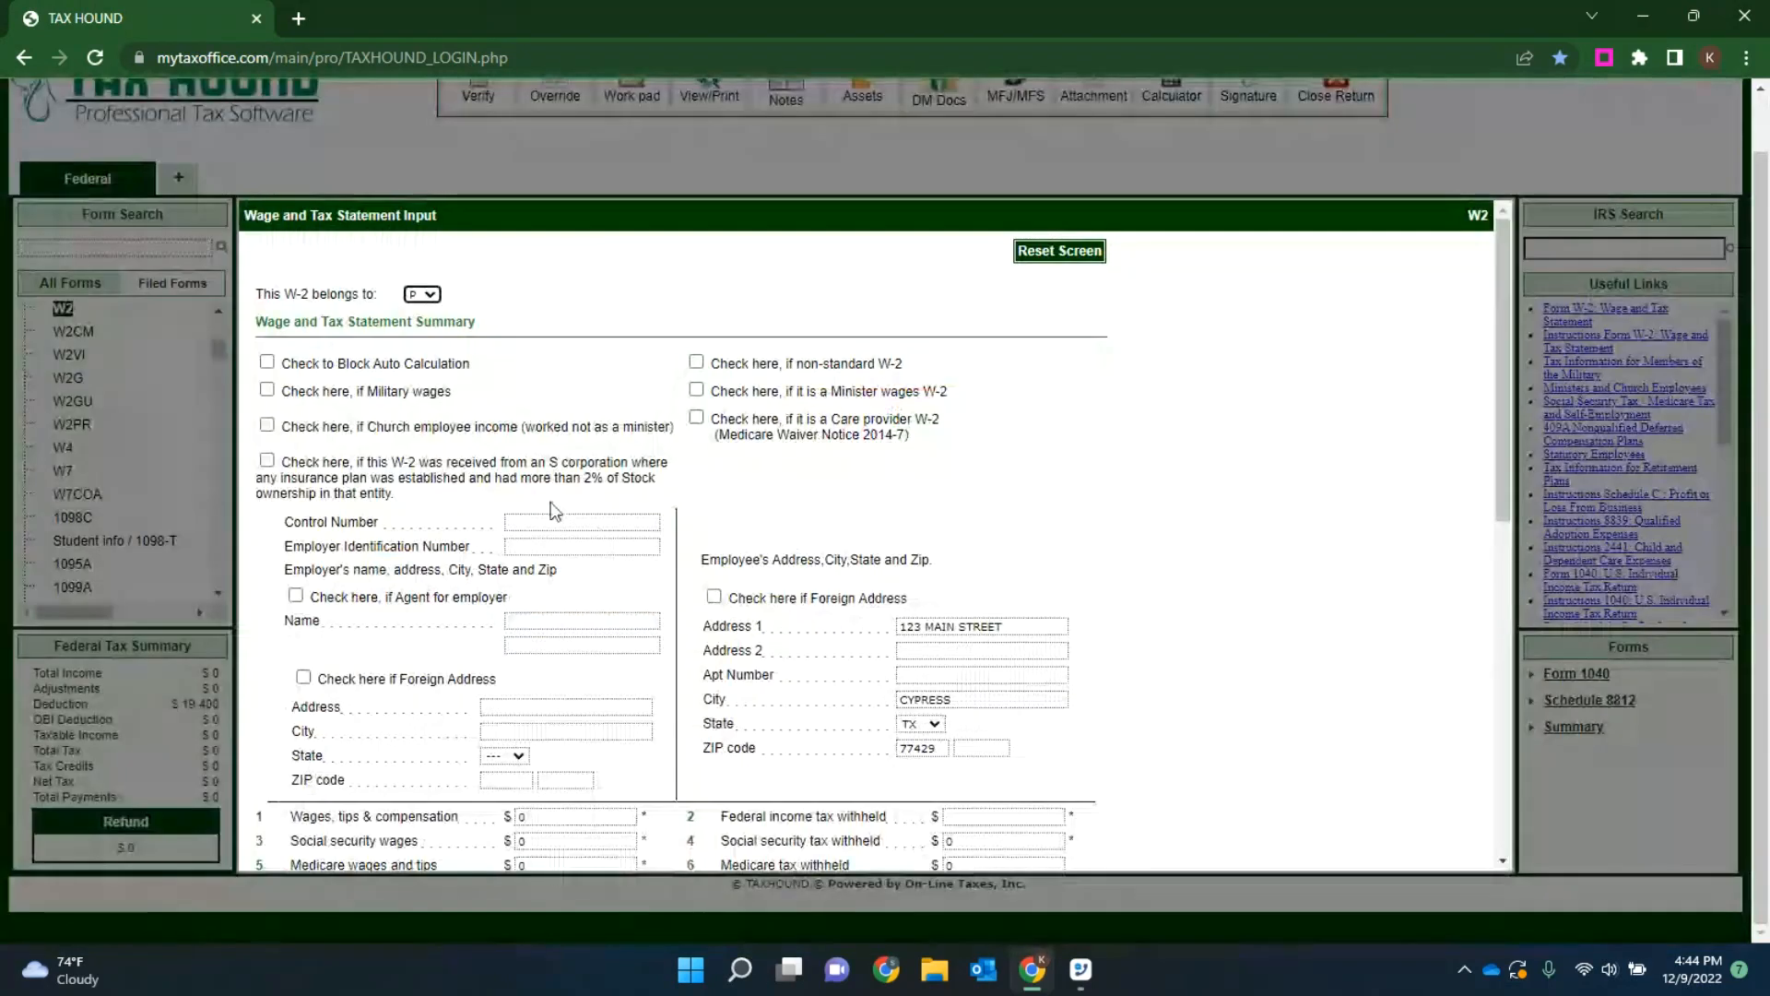
Step: Enter the employer identification number on the W-2 and correct the street number in the employer's address
{"action": "left_click", "coordinate": [533, 547]}
{"action": "type", "text": "123456789"}
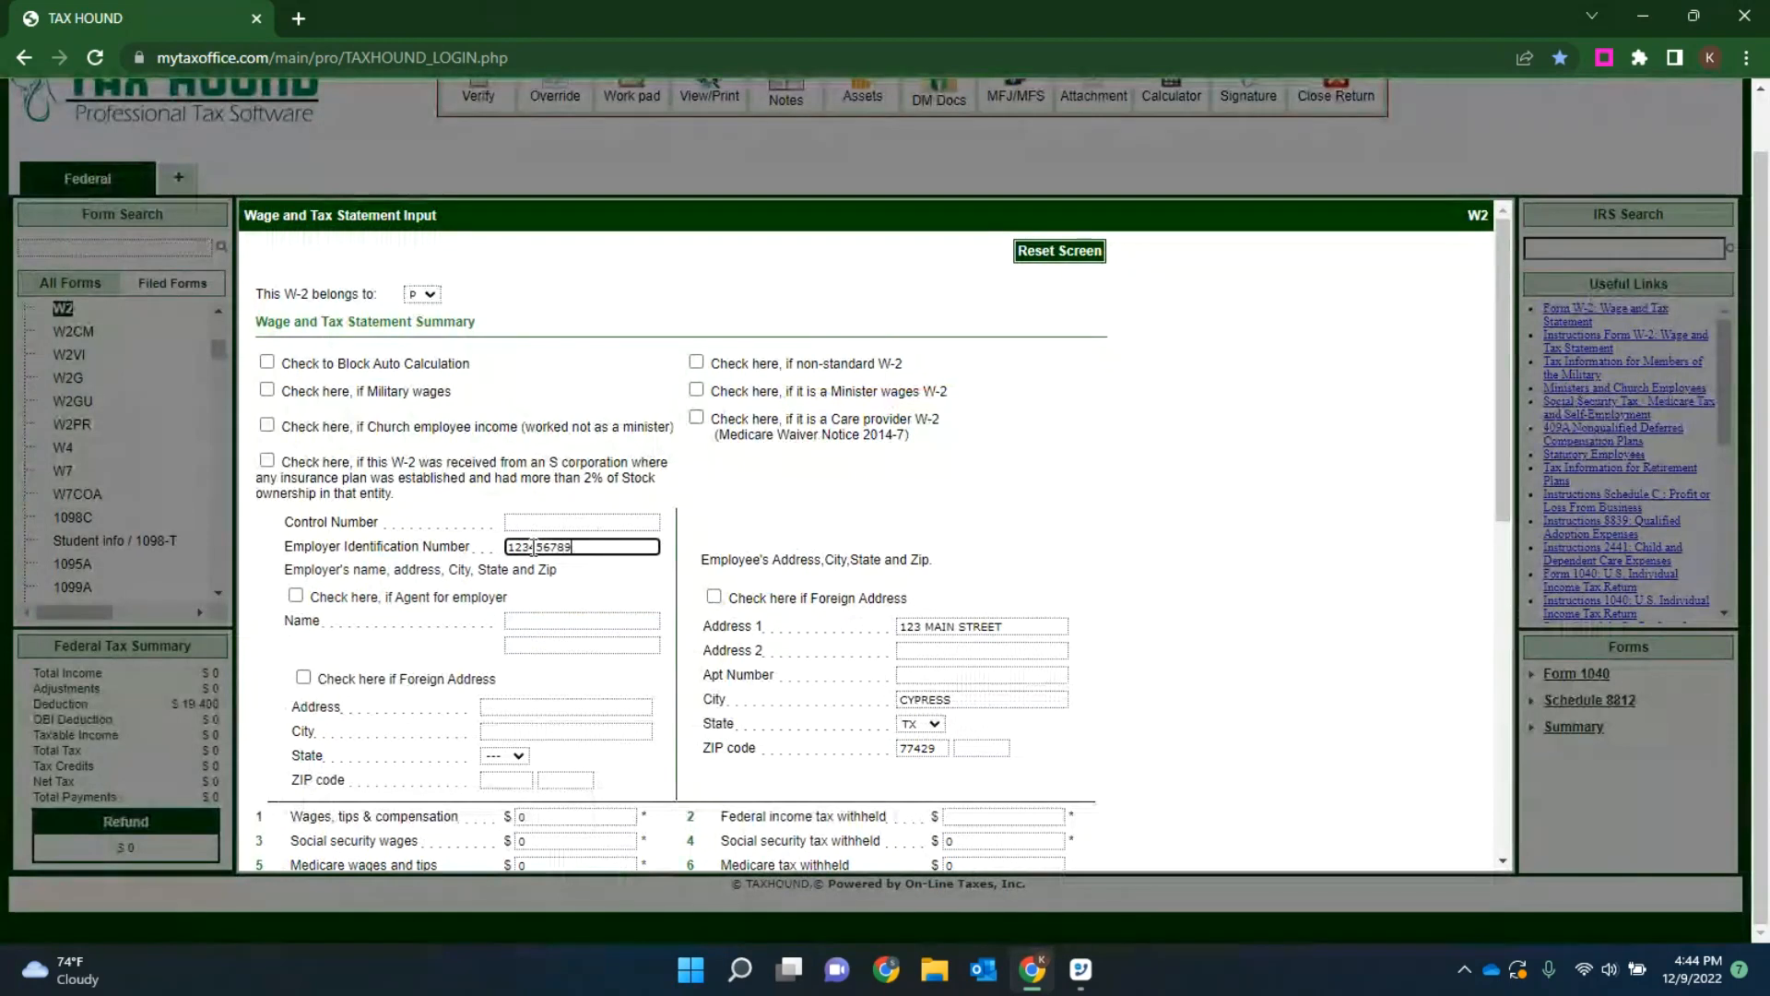
{"action": "key", "text": "Tab"}
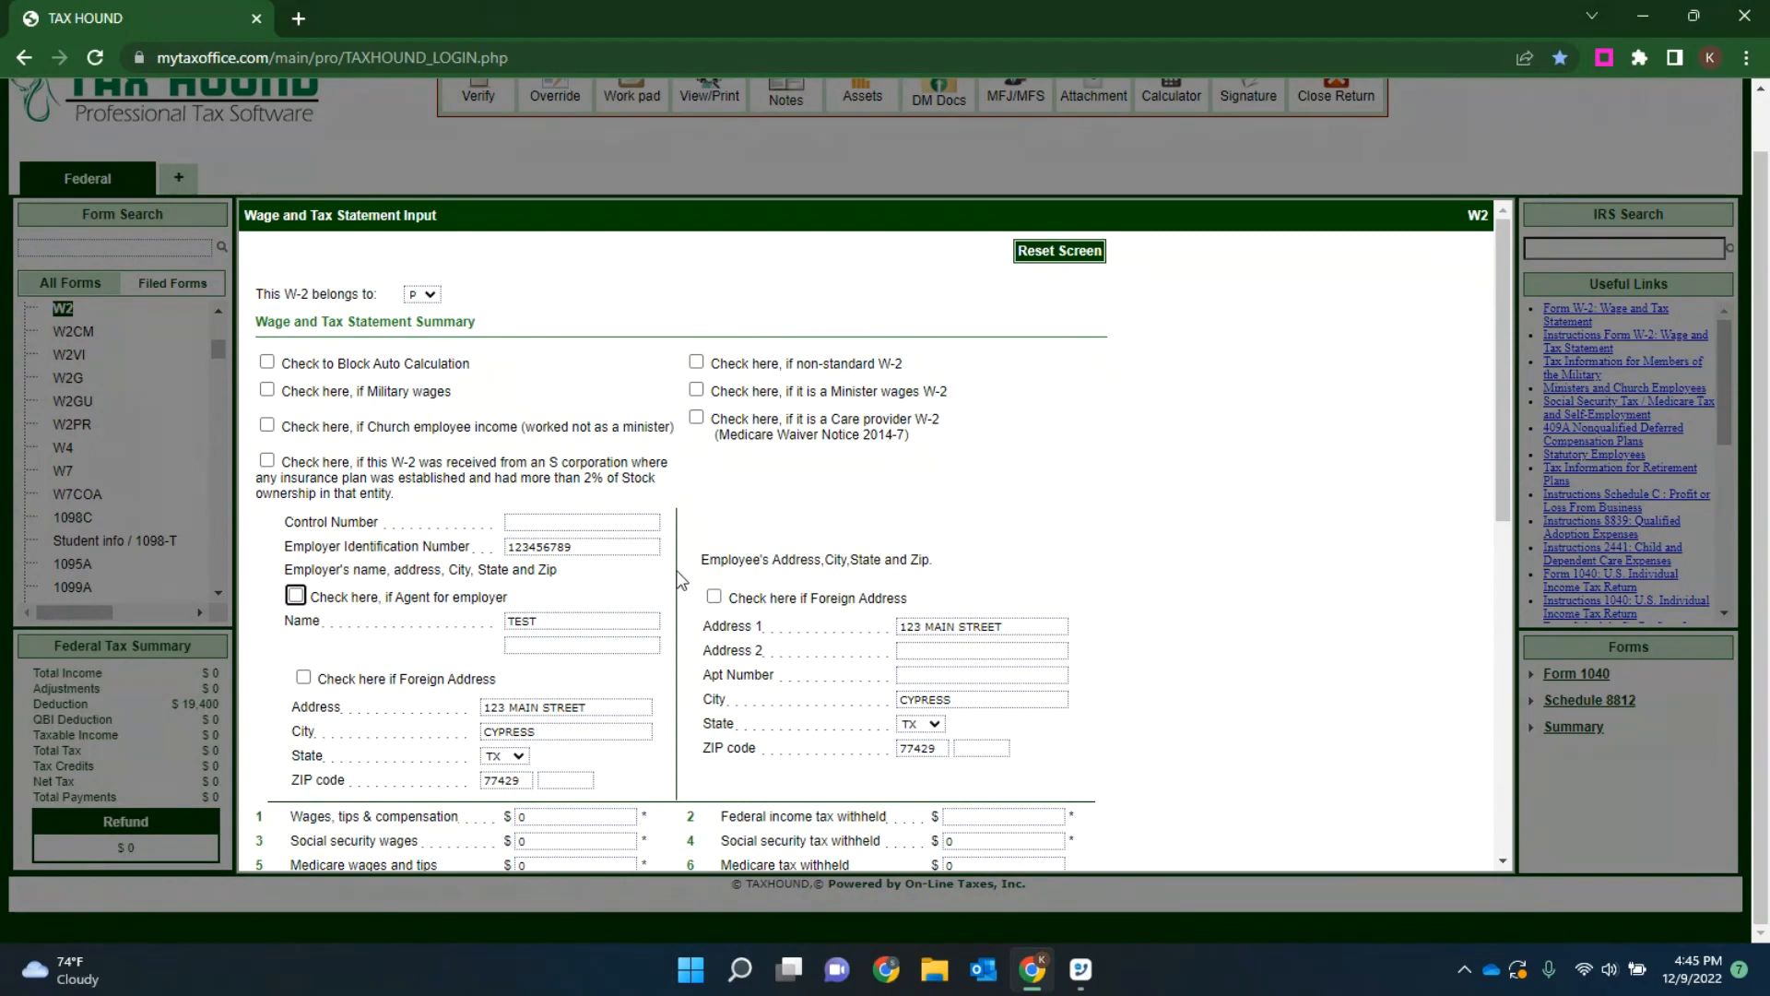
{"action": "left_click", "coordinate": [557, 707]}
{"action": "type", "text": "4"}
{"action": "key", "text": "Tab"}
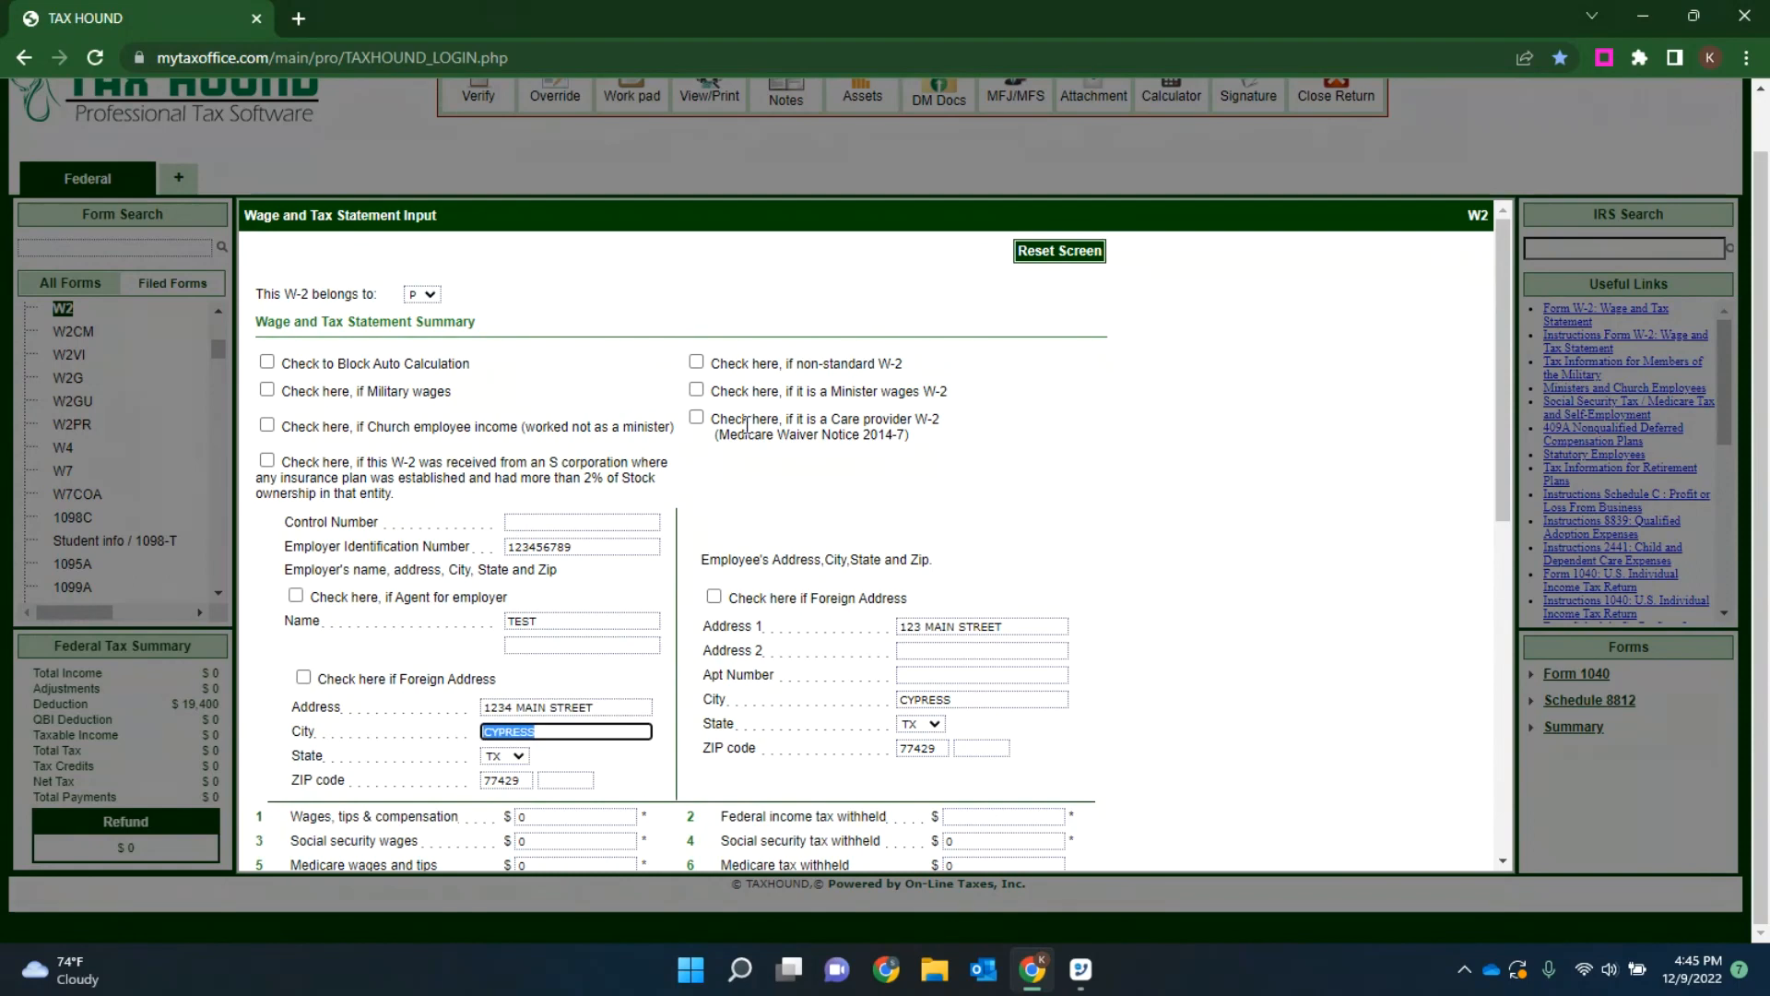
Step: Set the W-2's wages, tips and compensation to 15000 and the federal income tax withheld to 2635
{"action": "scroll", "coordinate": [743, 430], "scroll_direction": "down", "scroll_amount": 5}
{"action": "left_click", "coordinate": [518, 374]}
{"action": "type", "text": "150"}
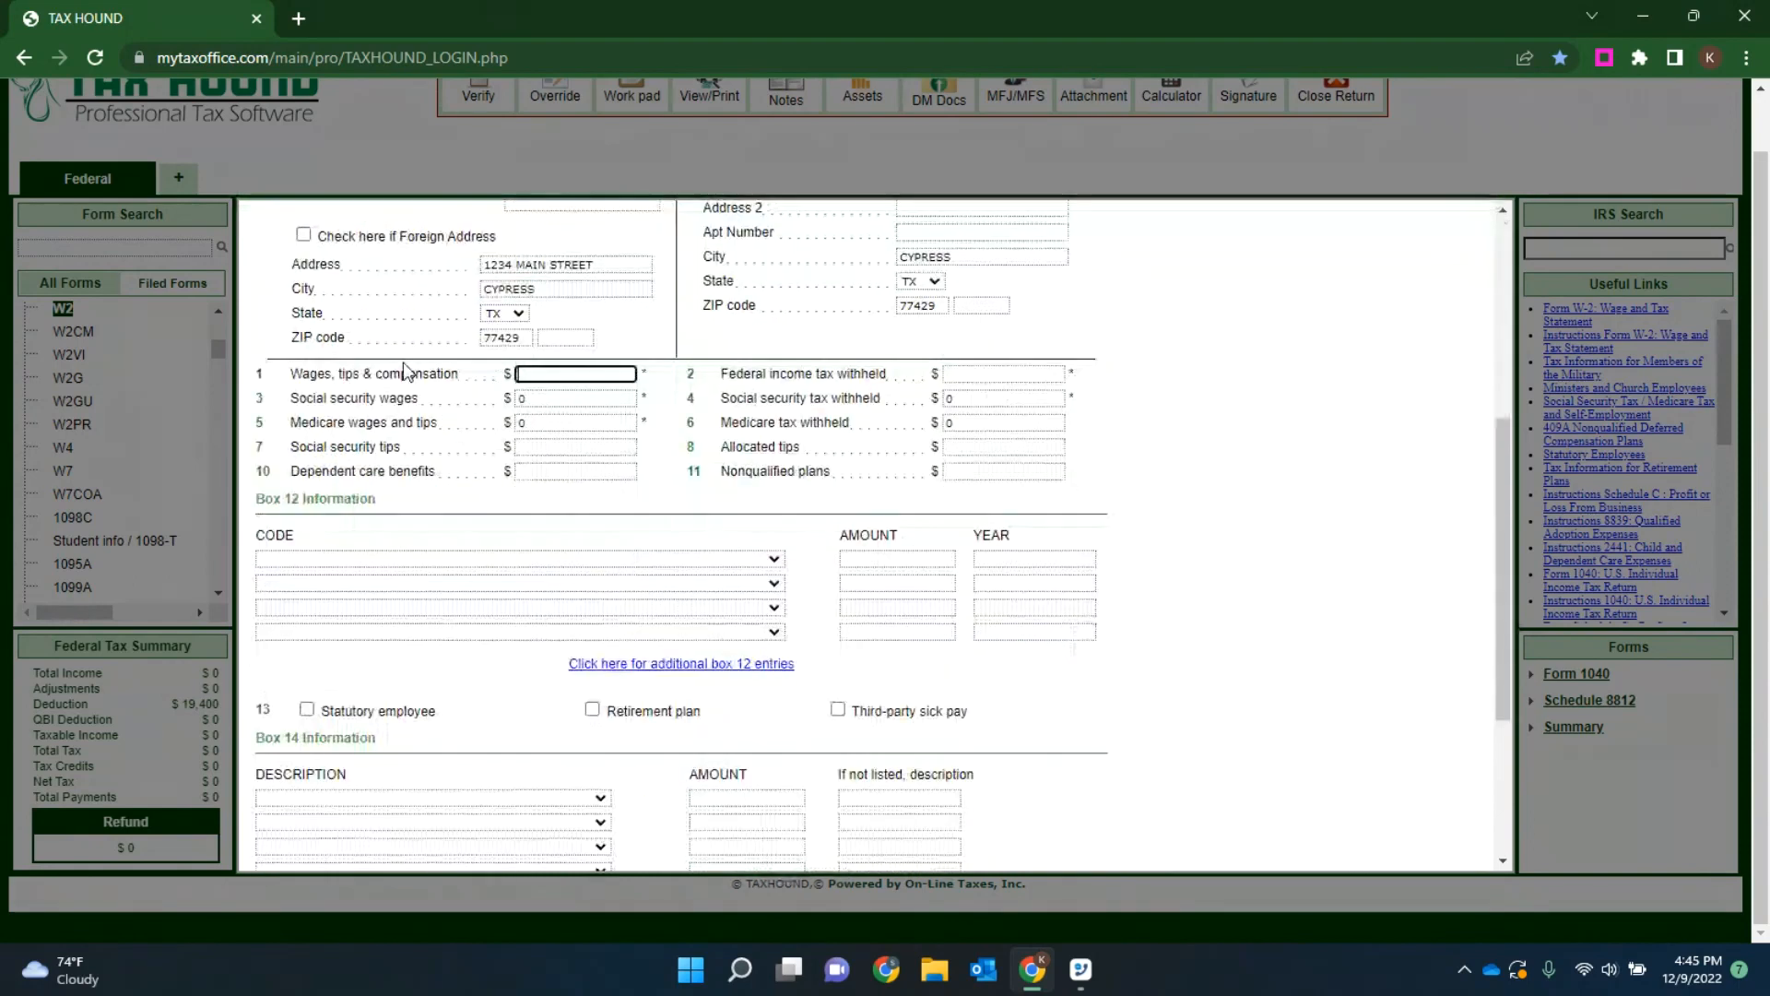
{"action": "type", "text": "00"}
{"action": "key", "text": "Tab"}
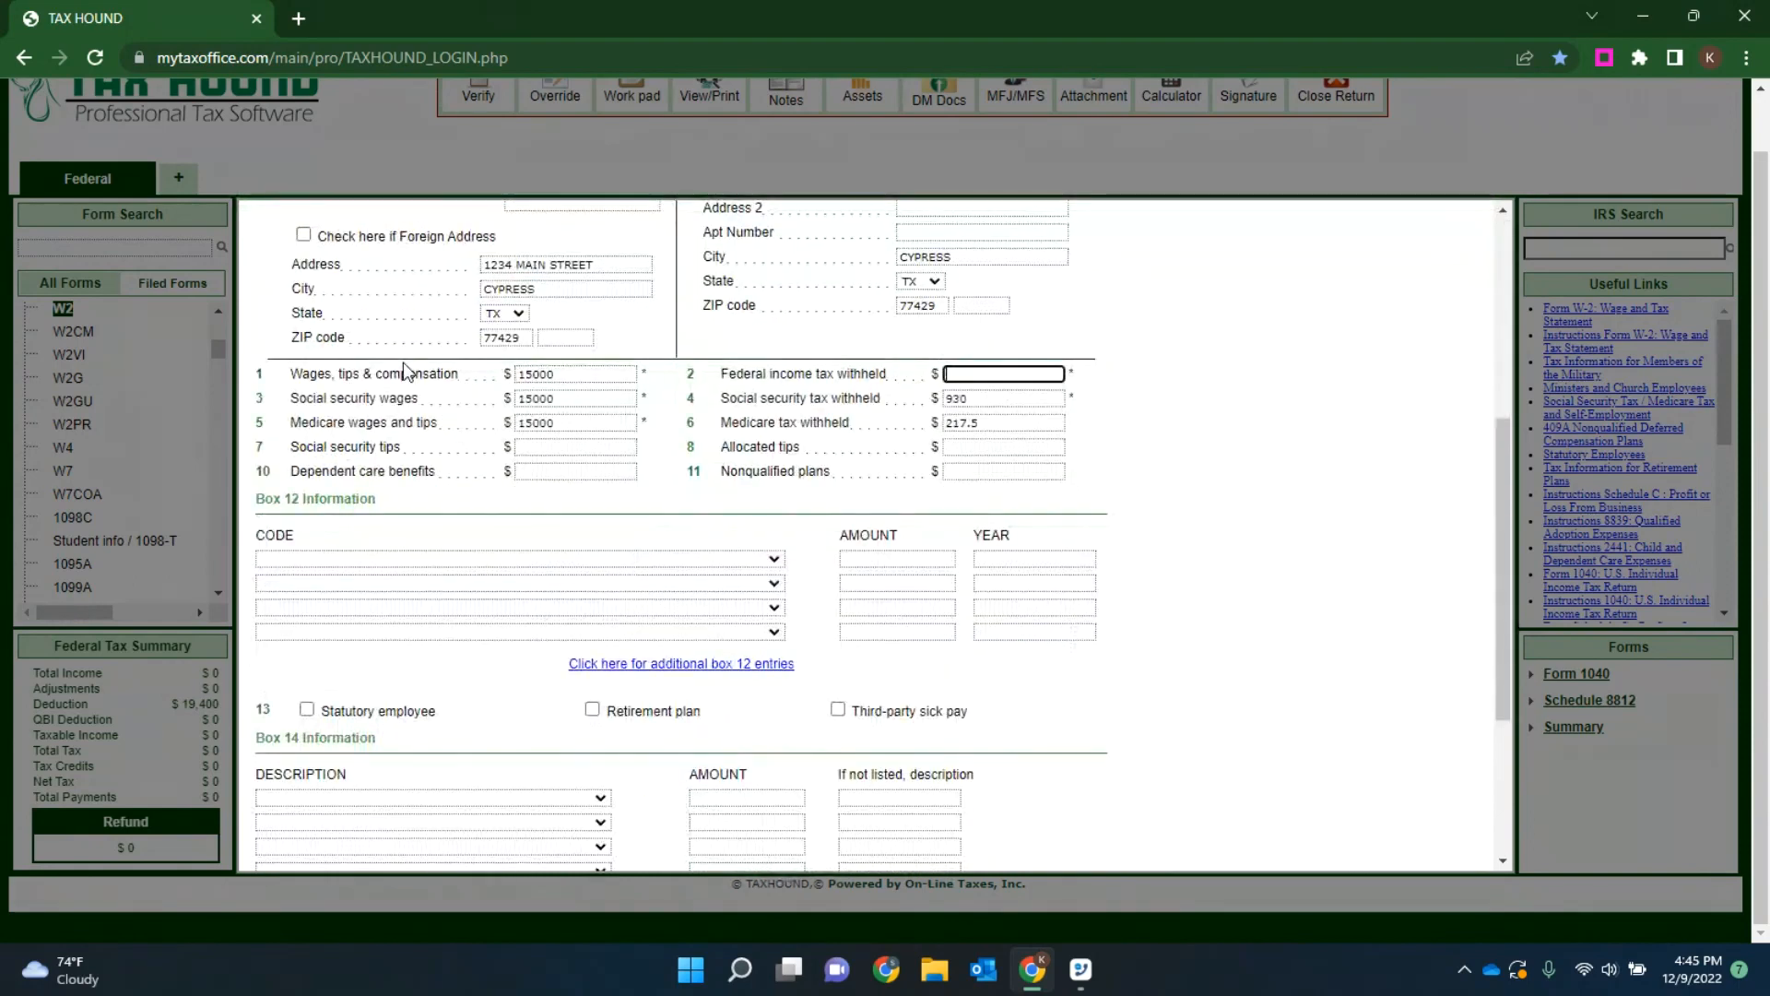
{"action": "type", "text": "2635"}
Step: Add a Box 12 entry with code DD - Cost of employer-sponsored health coverage and an amount of 6523
{"action": "left_click", "coordinate": [556, 558]}
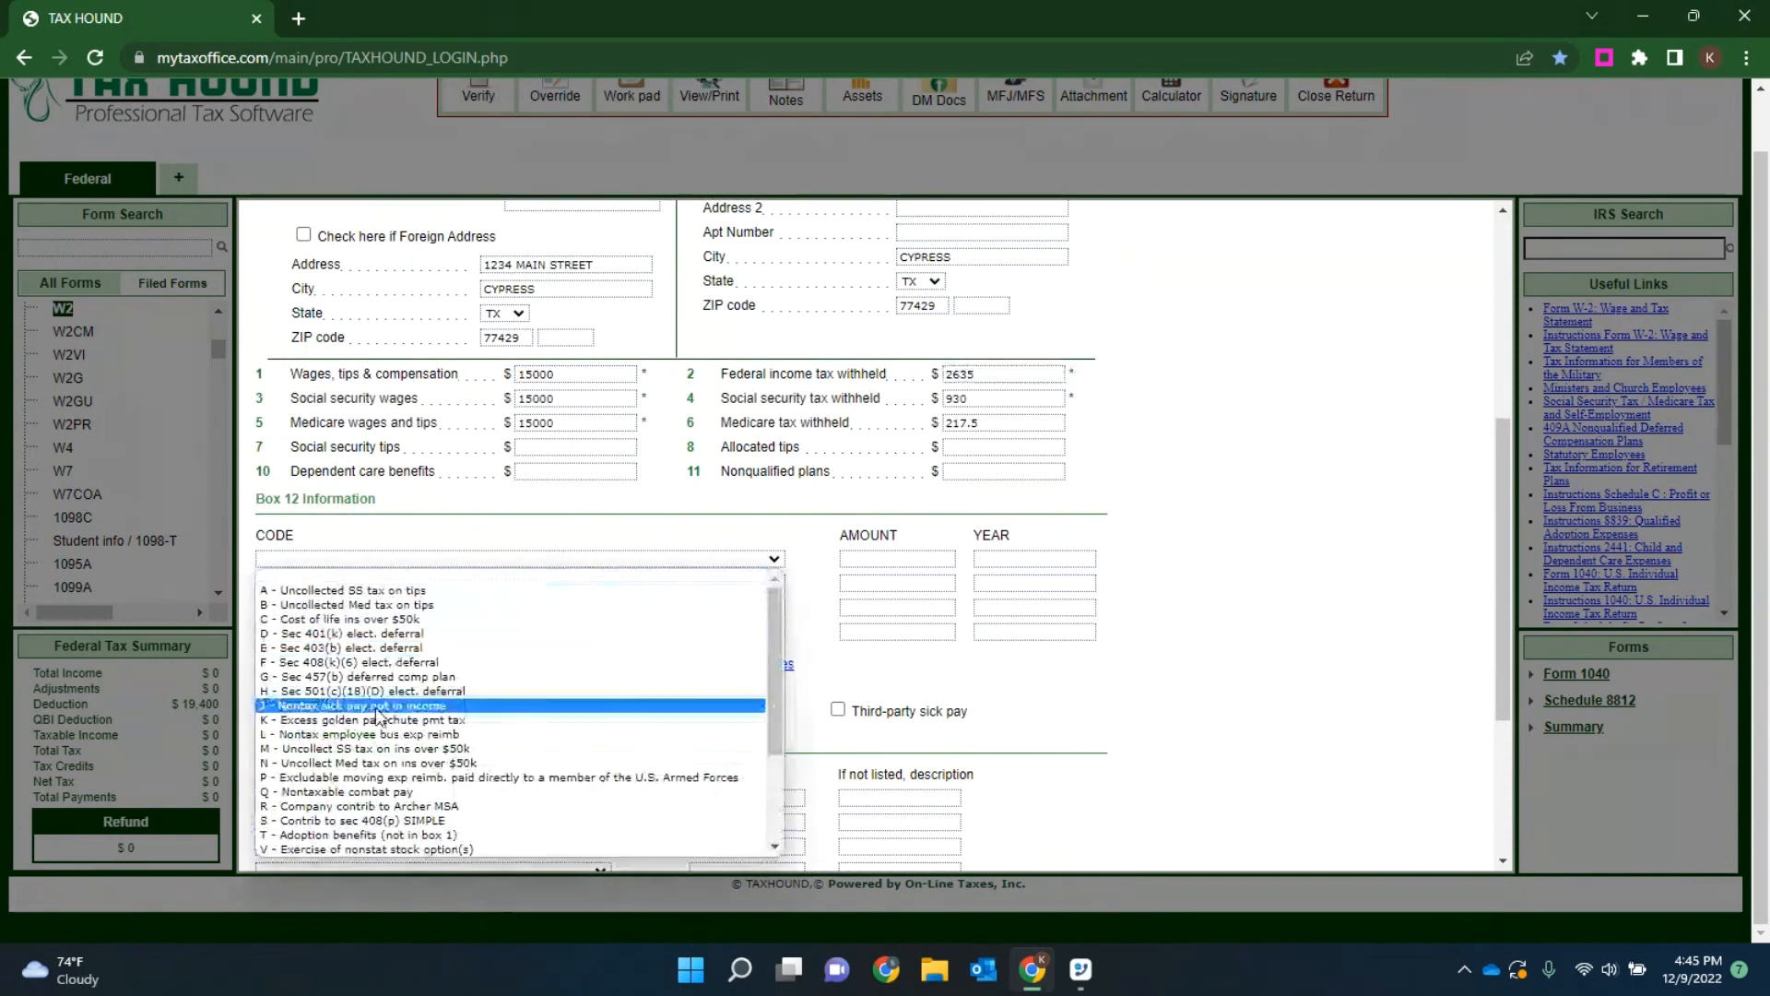
{"action": "scroll", "coordinate": [378, 714], "scroll_direction": "down", "scroll_amount": 3}
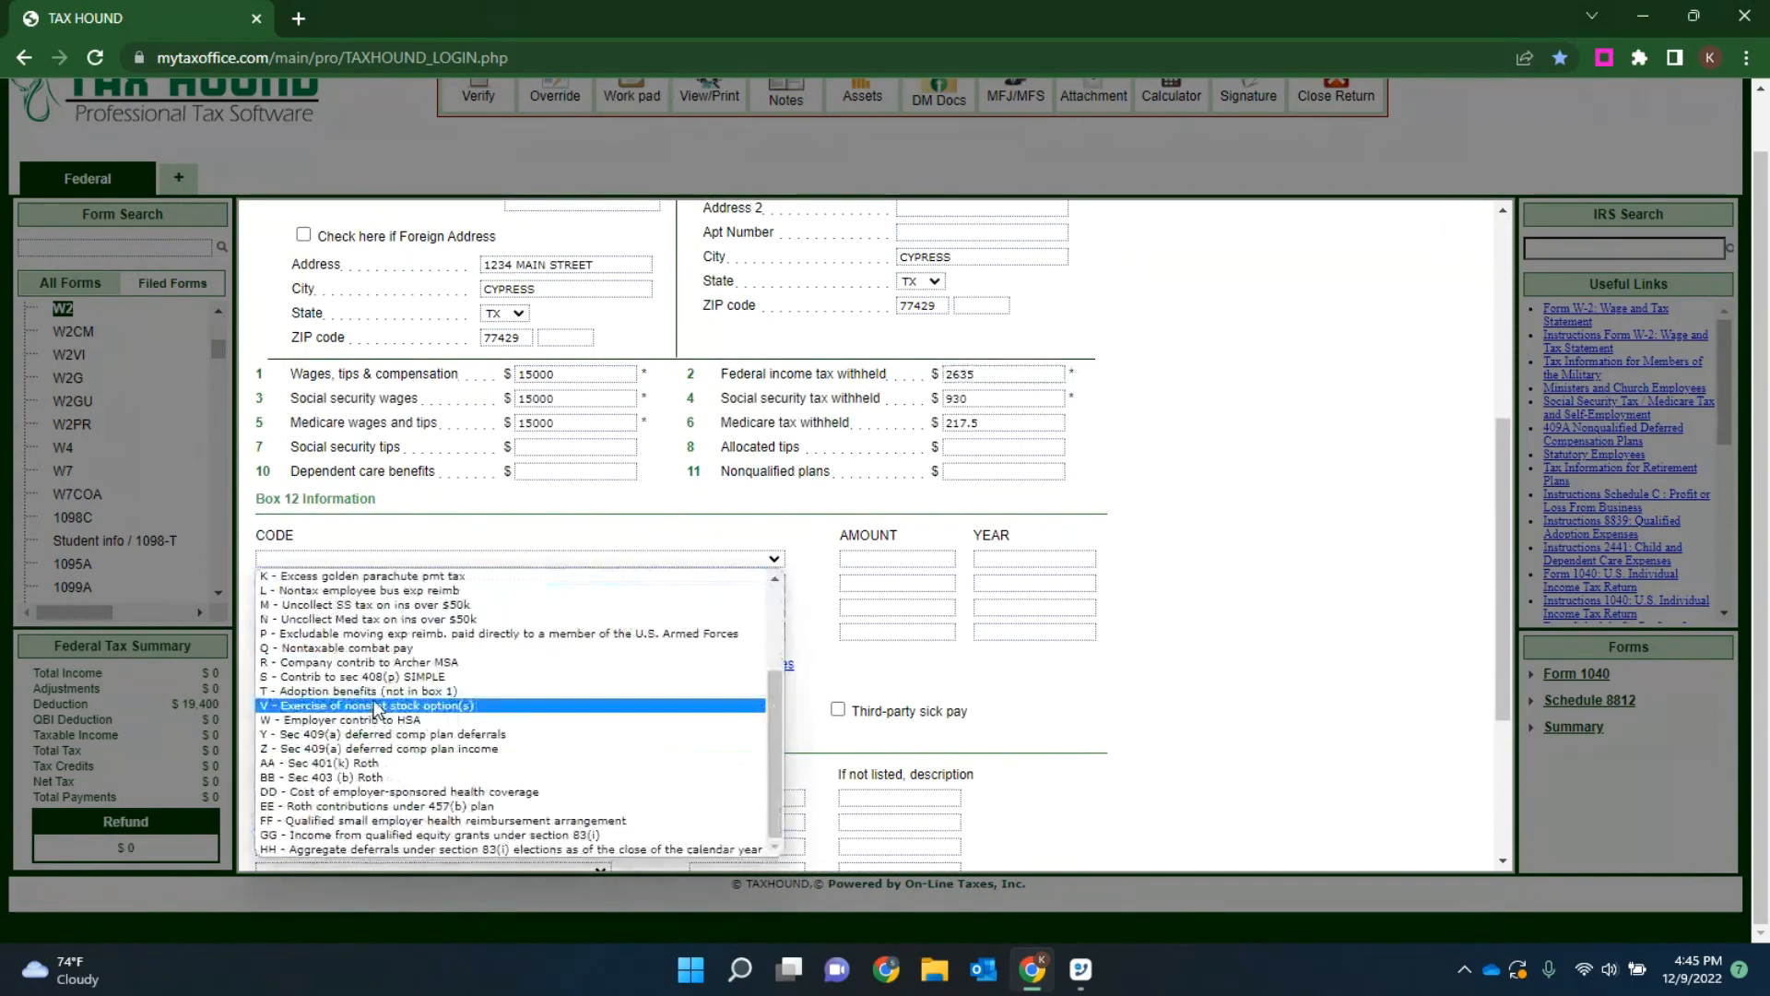
{"action": "left_click", "coordinate": [341, 793]}
{"action": "type", "text": "6523"}
Step: Set the first Box 15 state to AZ and enter the employer's state ID number
{"action": "scroll", "coordinate": [639, 579], "scroll_direction": "down", "scroll_amount": 3}
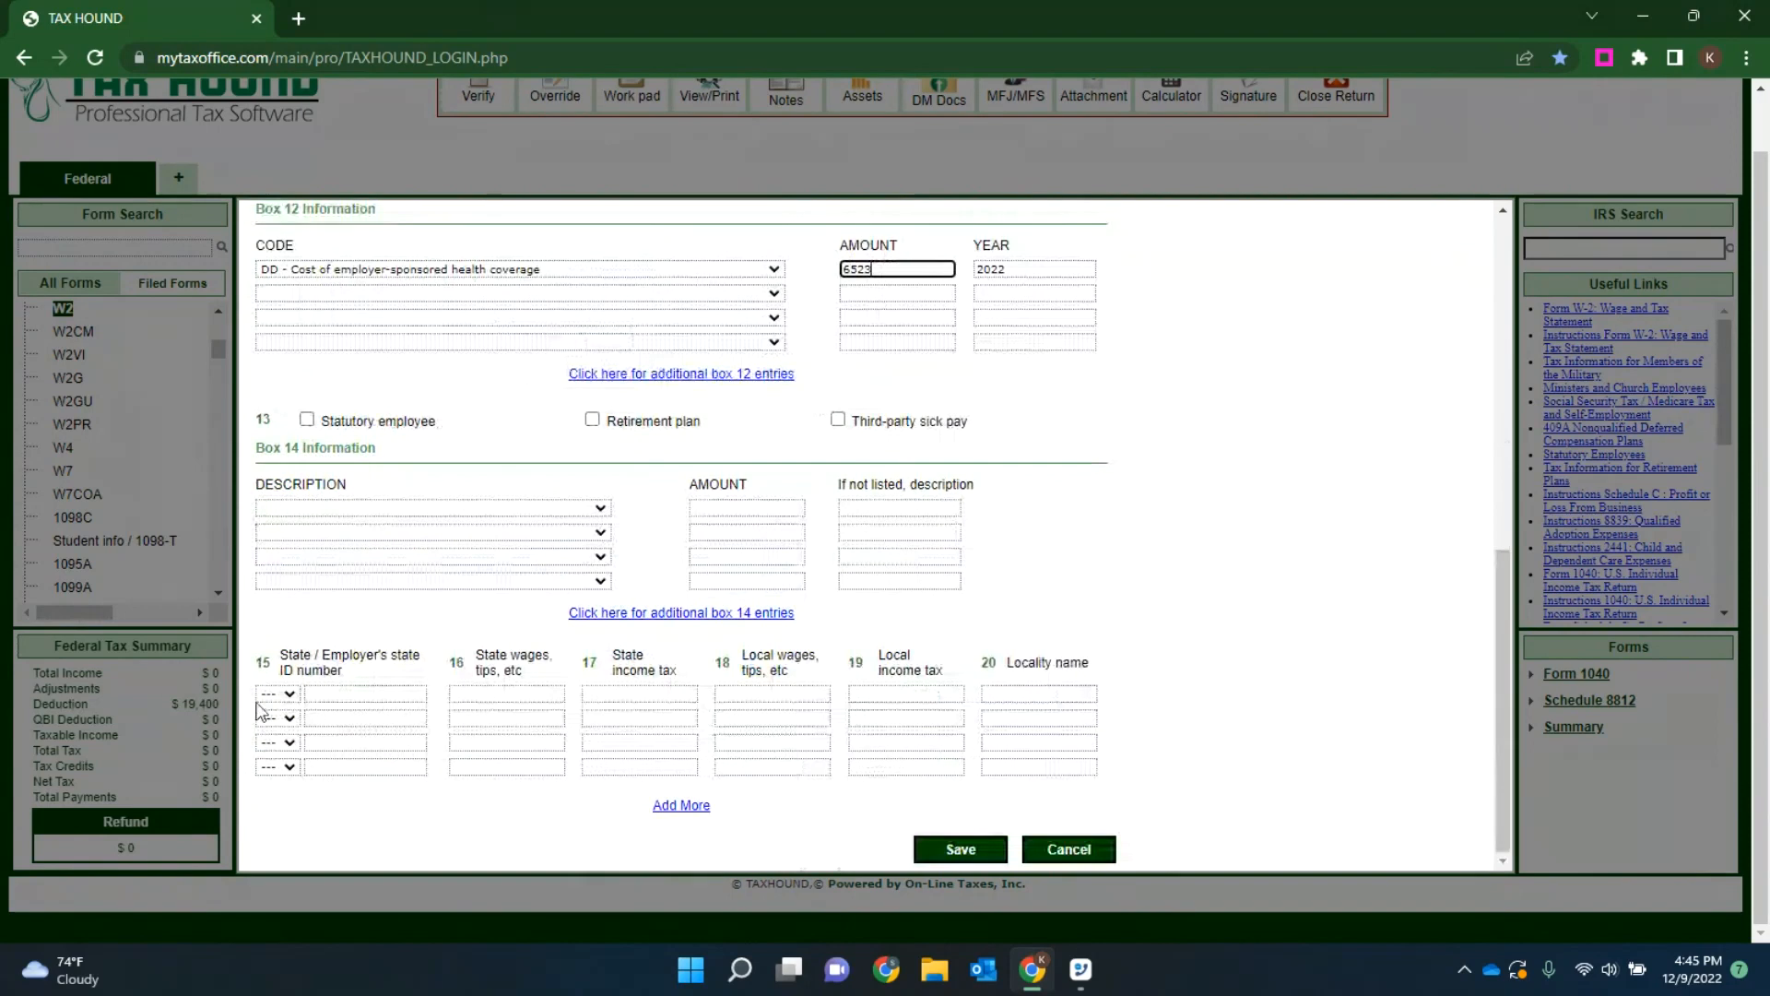
{"action": "left_click", "coordinate": [289, 695]}
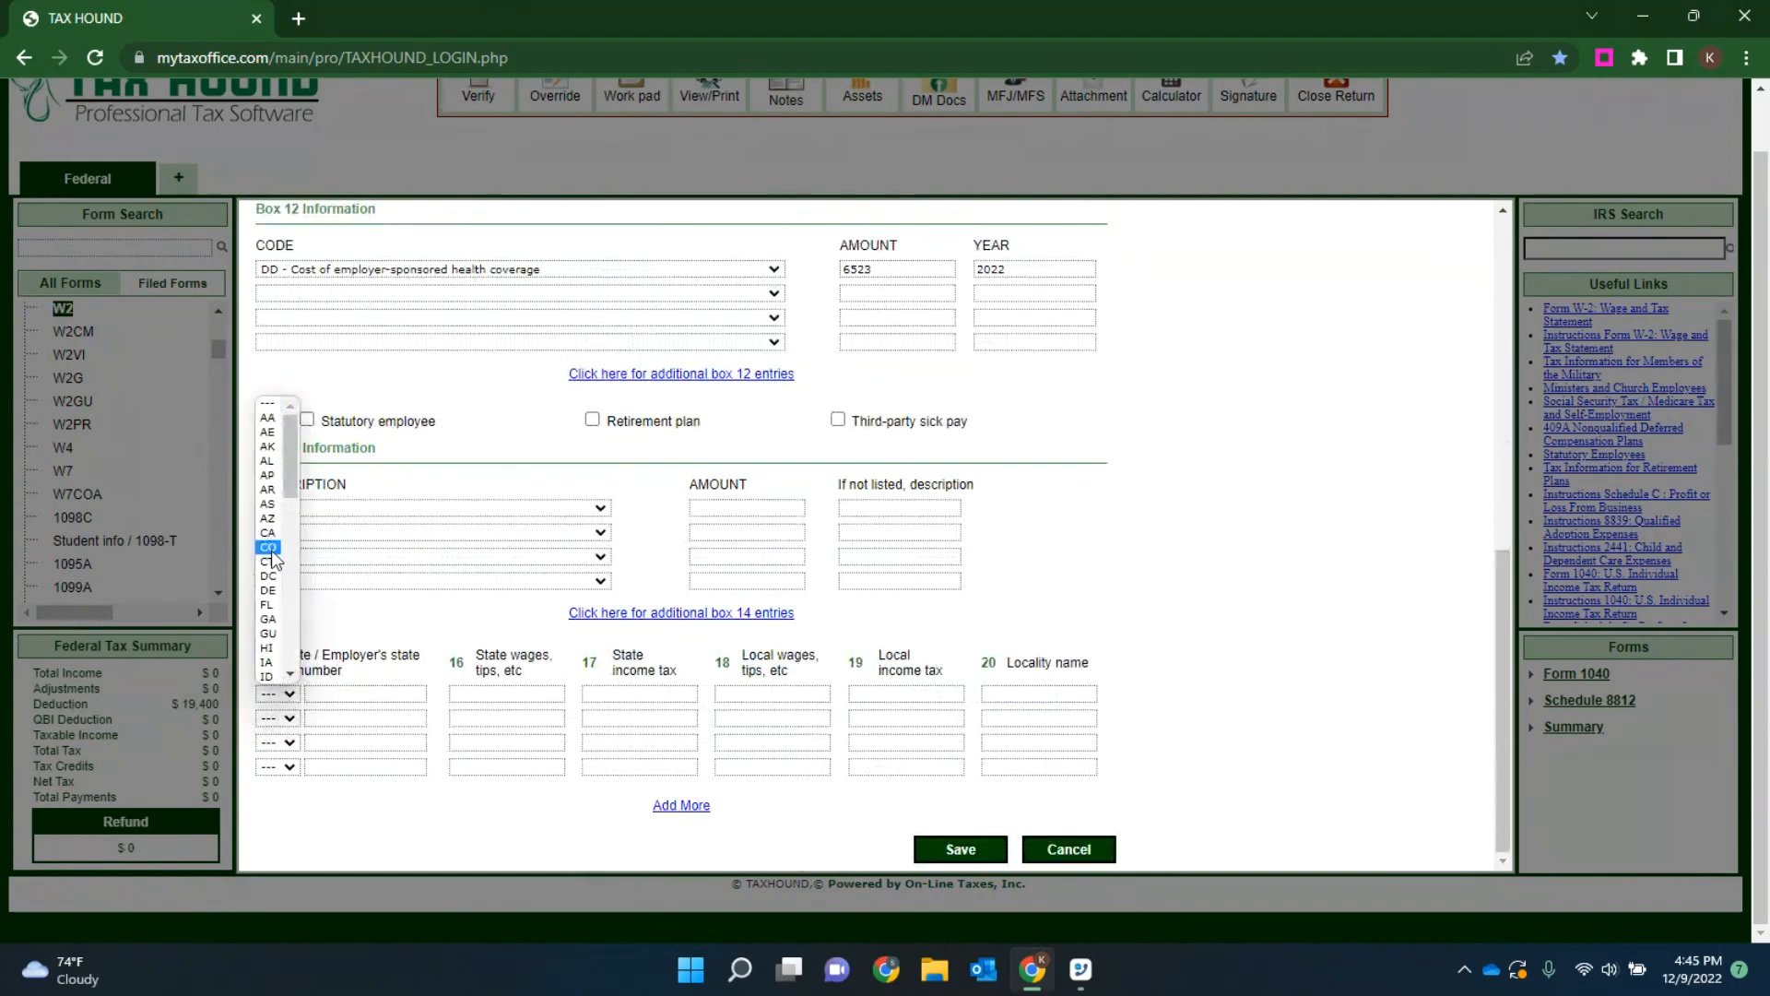
{"action": "left_click", "coordinate": [269, 518]}
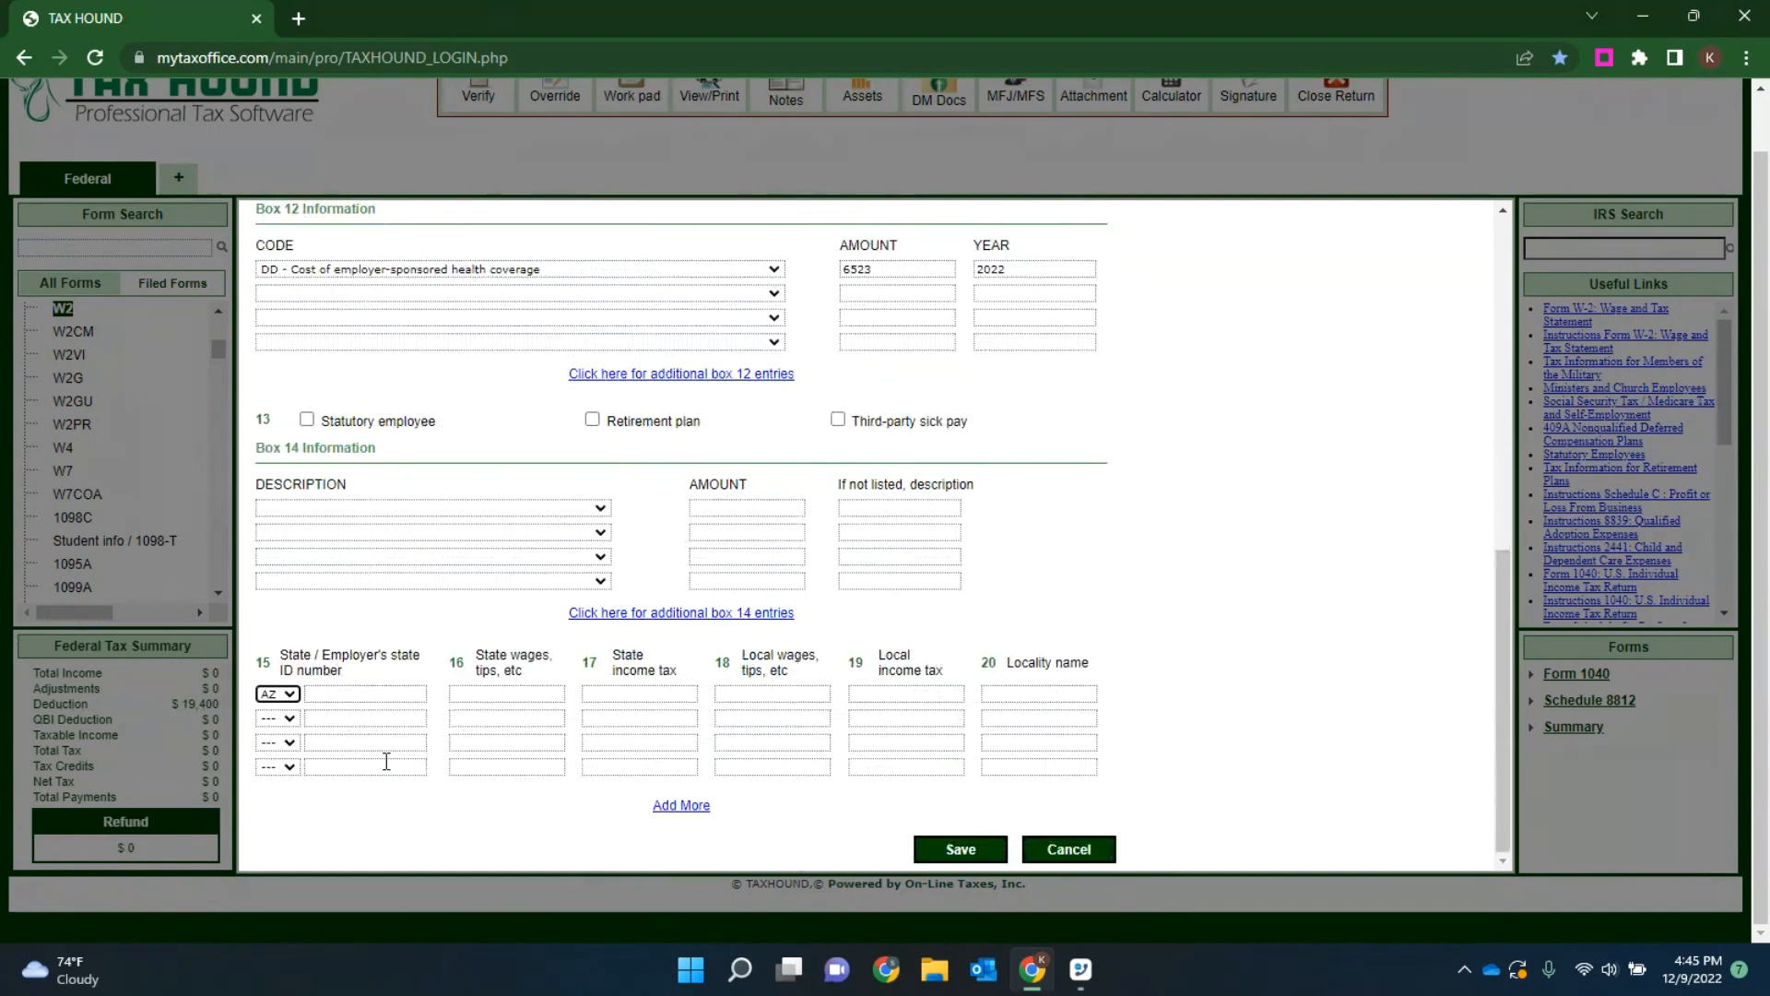
{"action": "left_click", "coordinate": [387, 698]}
{"action": "type", "text": "9845556"}
Step: Set the AZ state wages to 12000 and the state income tax to 1200, and save the W-2
{"action": "key", "text": "Tab"}
{"action": "type", "text": "12000"}
{"action": "key", "text": "Tab"}
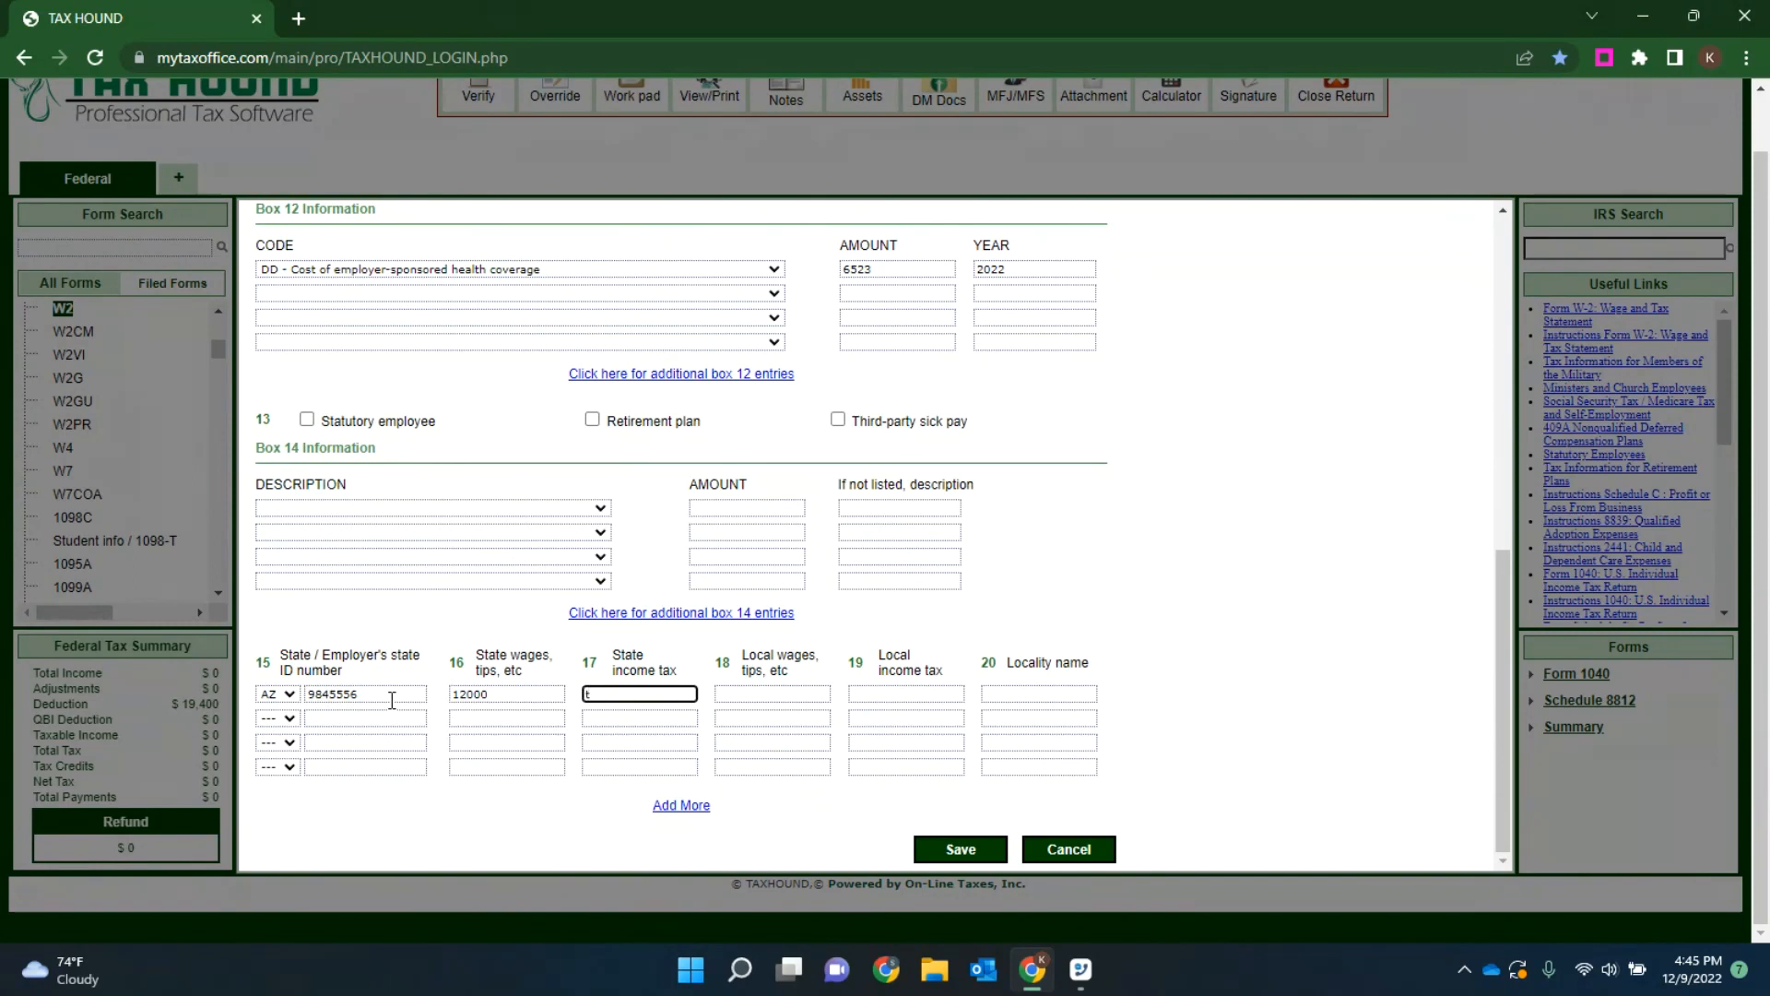
{"action": "type", "text": "1200"}
{"action": "left_click", "coordinate": [953, 851]}
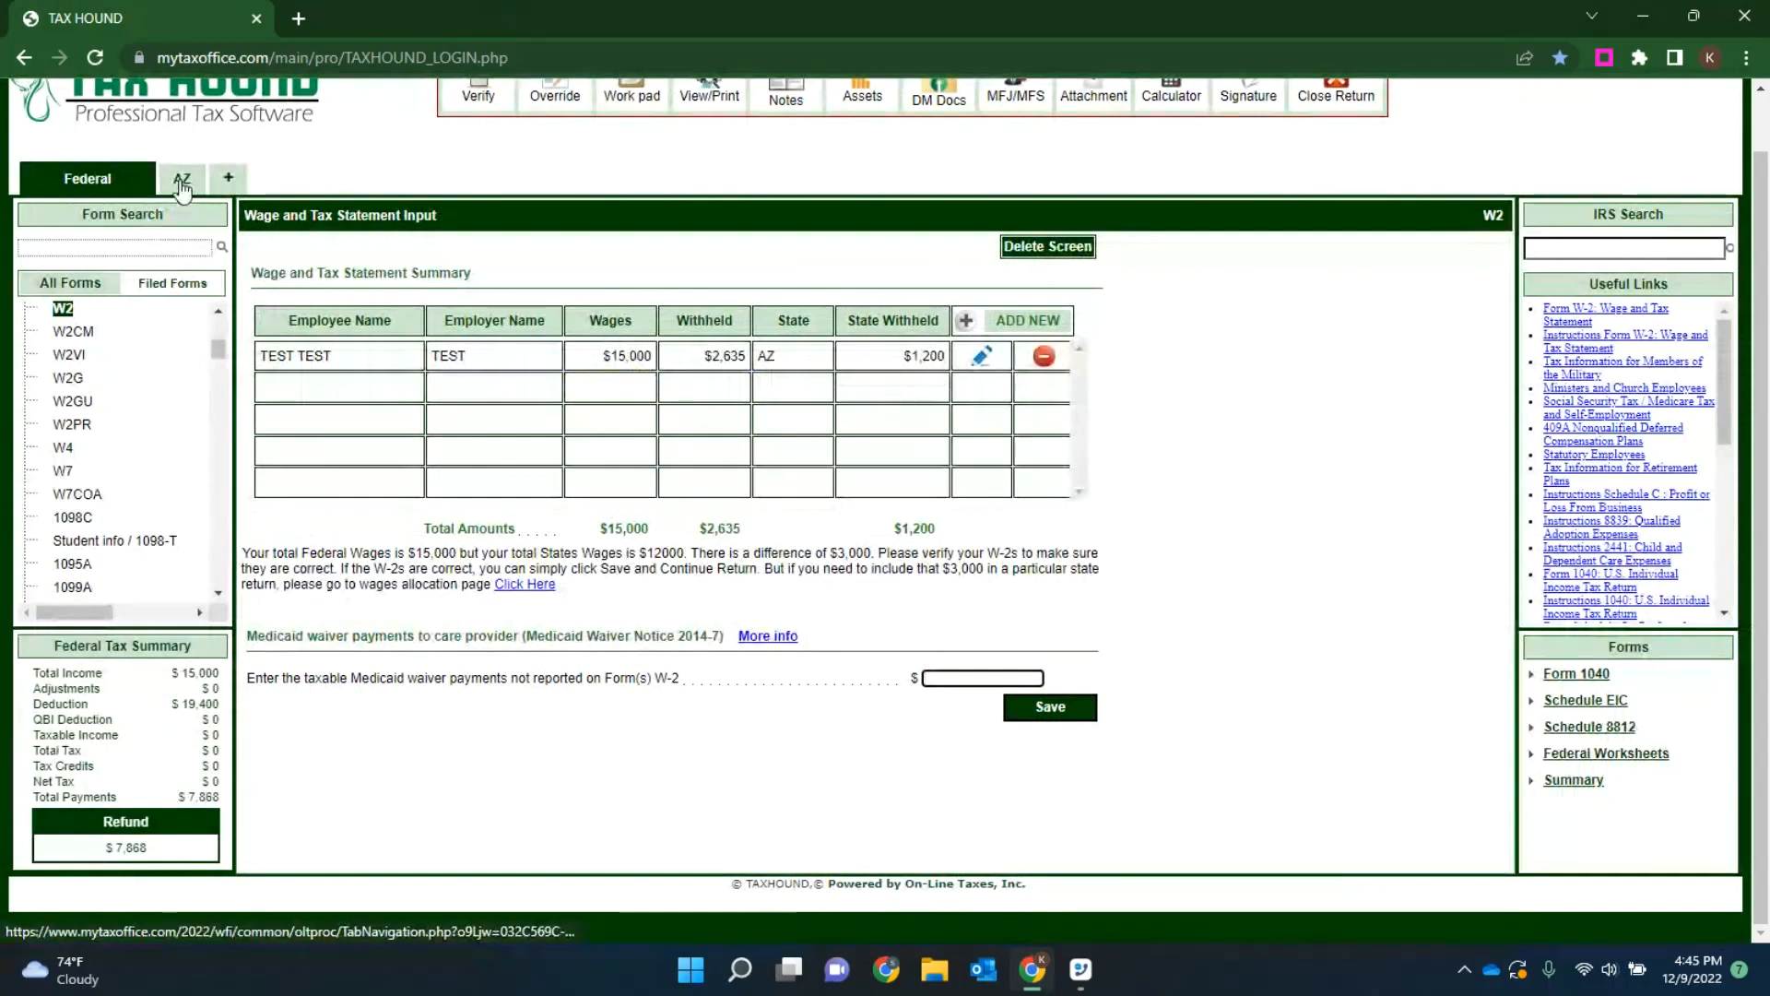
Step: Review the resident state and the questions about living or earning money in other states in Personal Info
{"action": "left_click_drag", "start_coordinate": [219, 349], "coordinate": [219, 324]}
{"action": "left_click", "coordinate": [115, 316]}
{"action": "scroll", "coordinate": [936, 514], "scroll_direction": "down", "scroll_amount": 8}
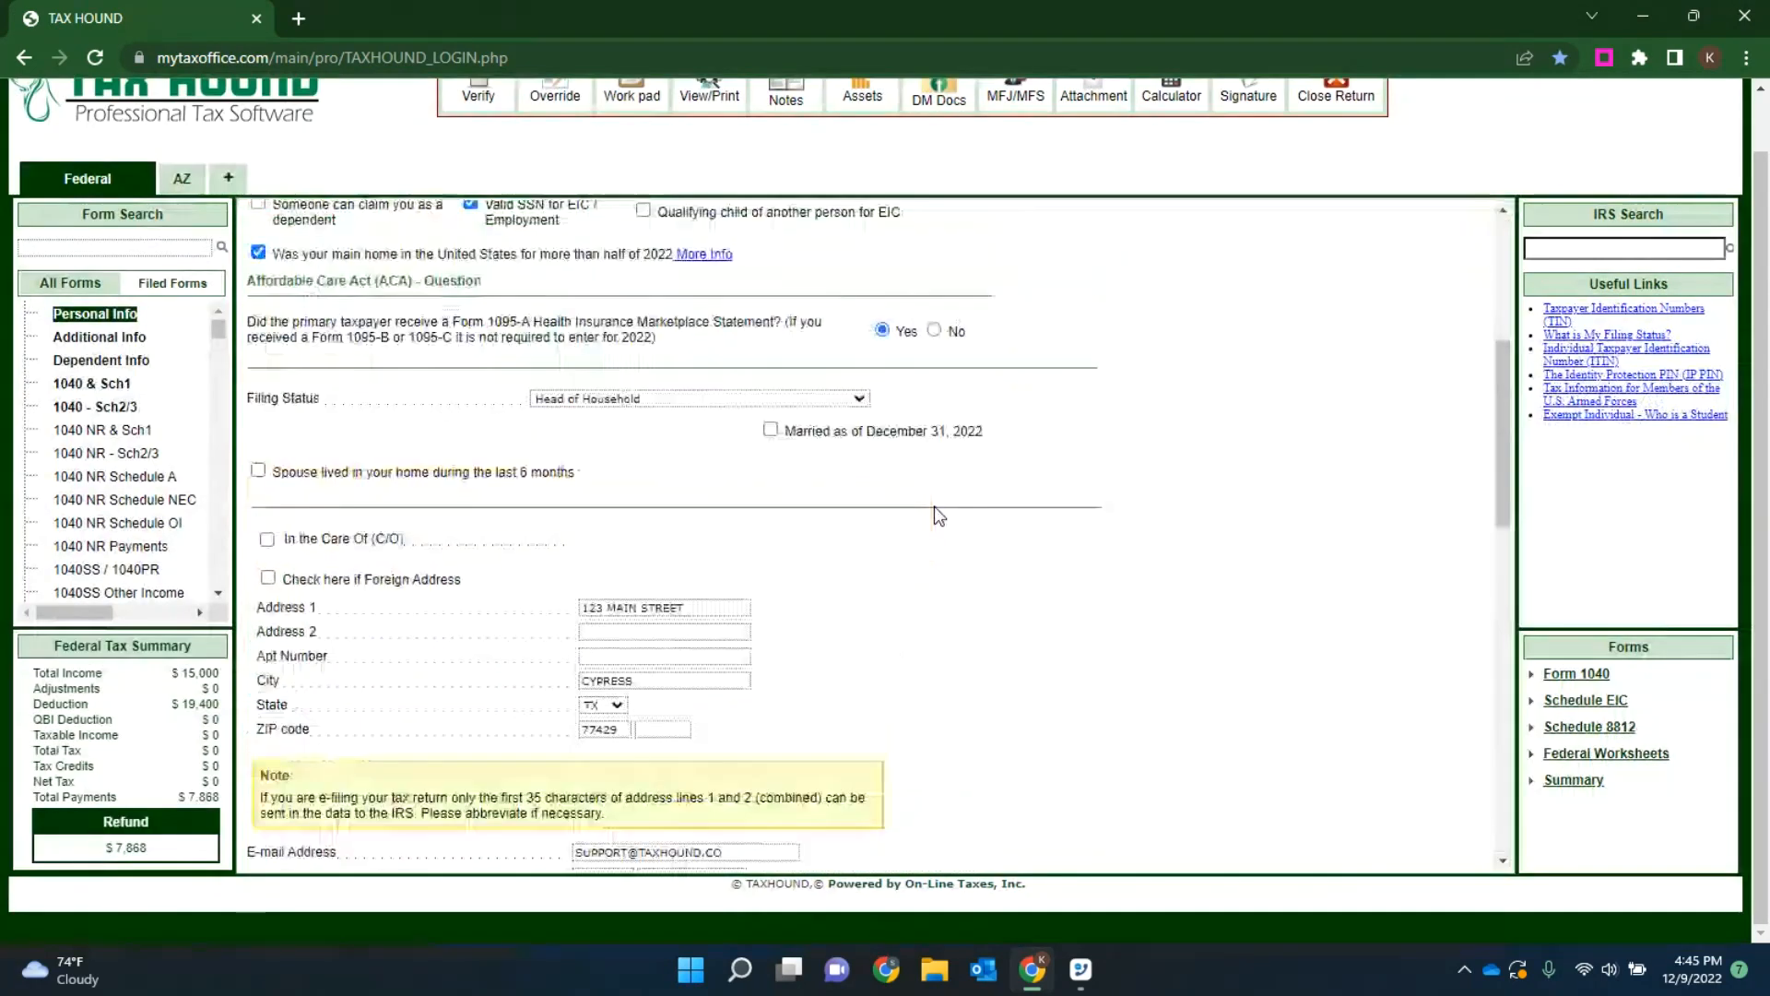
{"action": "scroll", "coordinate": [557, 435], "scroll_direction": "down", "scroll_amount": 6}
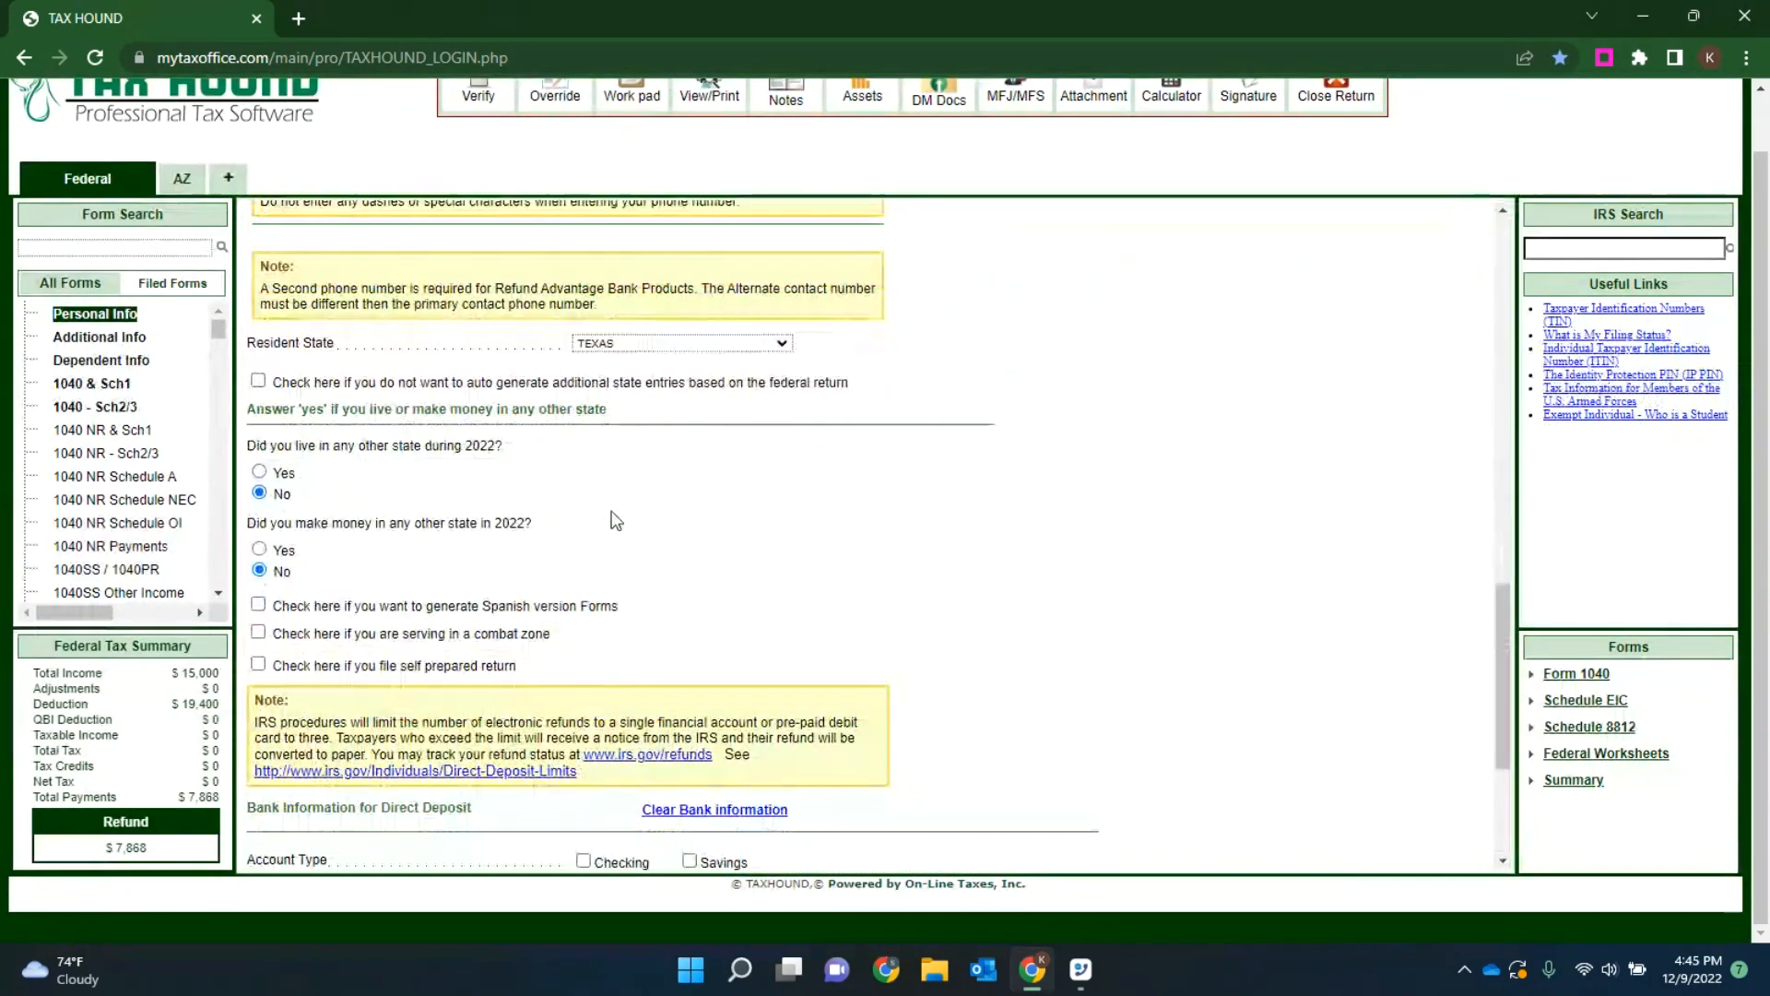
Step: Revisit the prepared Arizona state return and override the residential status with Part-Year Resident
{"action": "left_click", "coordinate": [180, 185]}
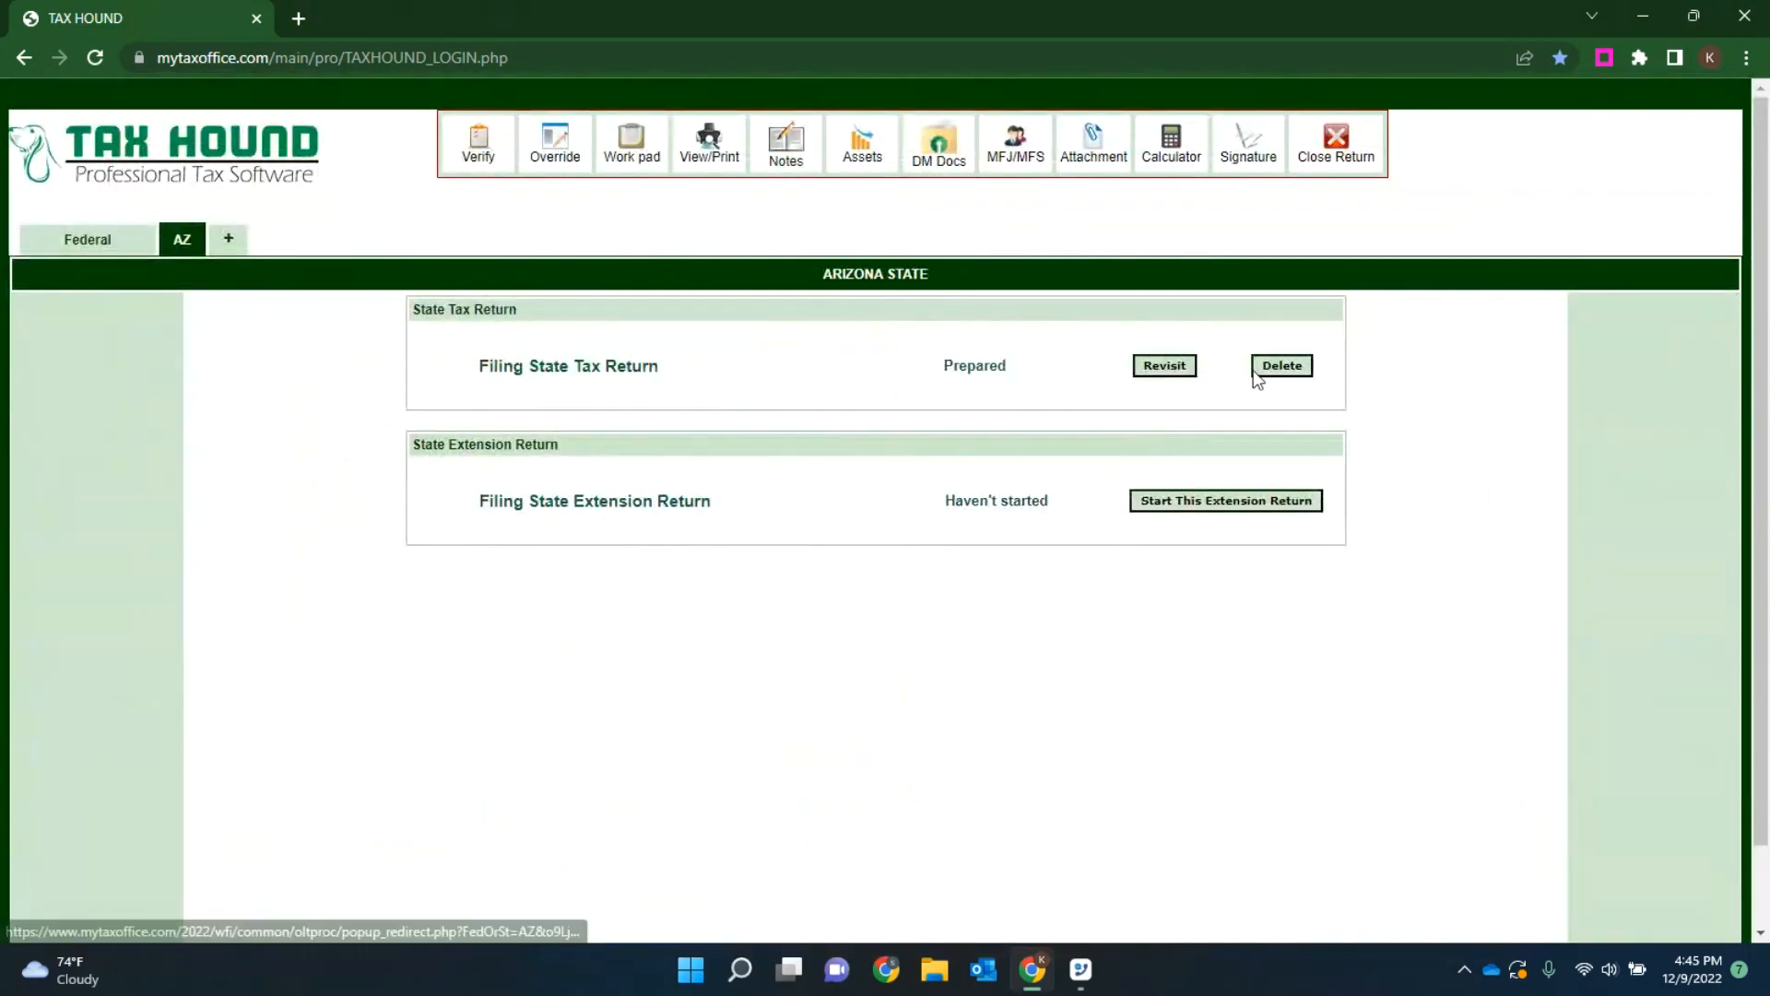
{"action": "left_click", "coordinate": [1165, 366]}
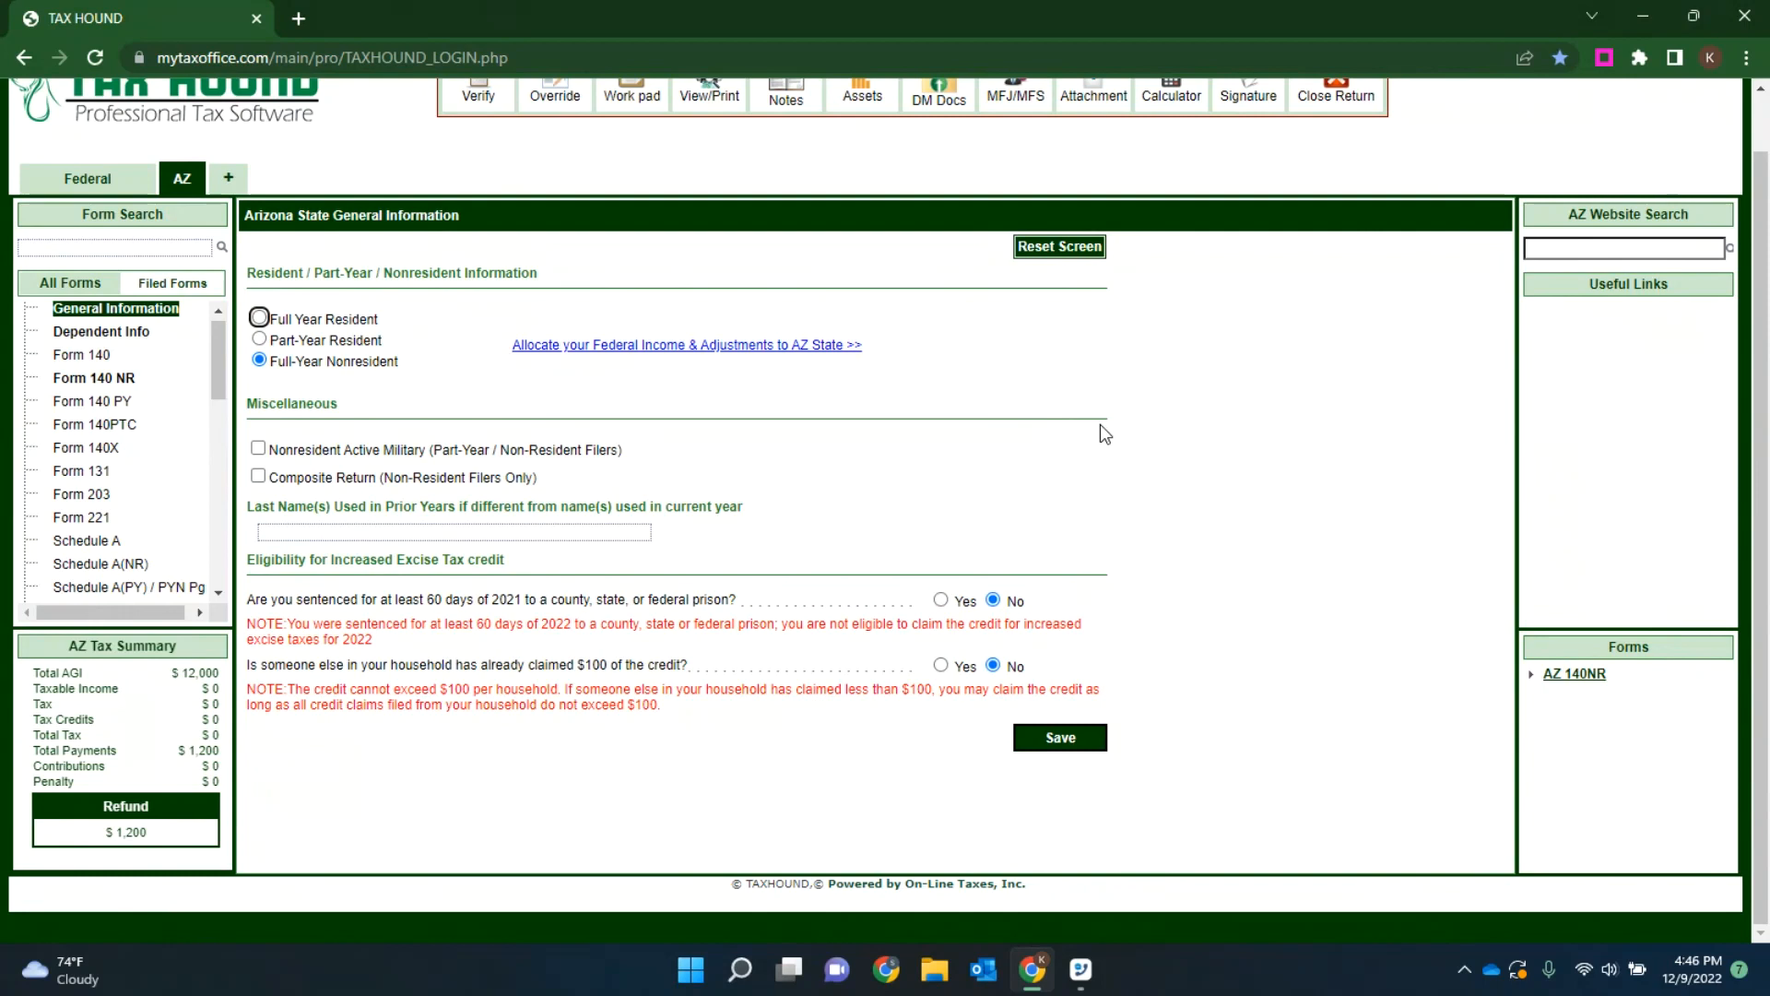
{"action": "left_click", "coordinate": [259, 338]}
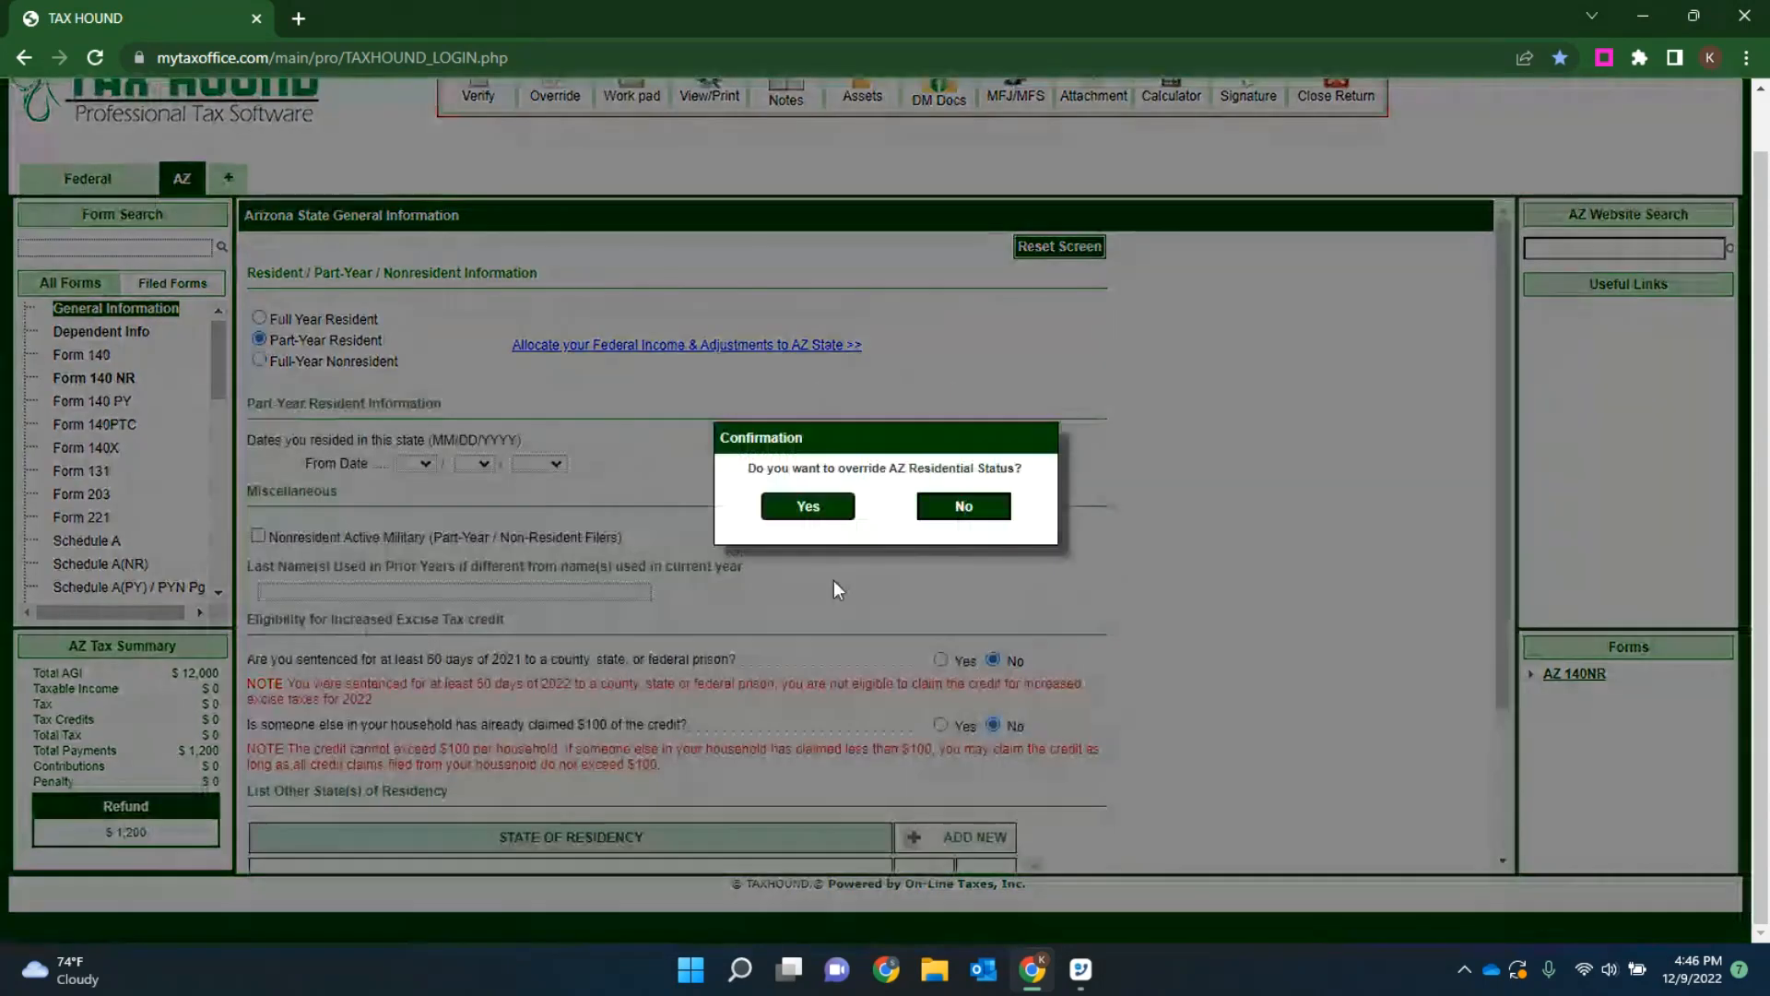
{"action": "left_click", "coordinate": [799, 507]}
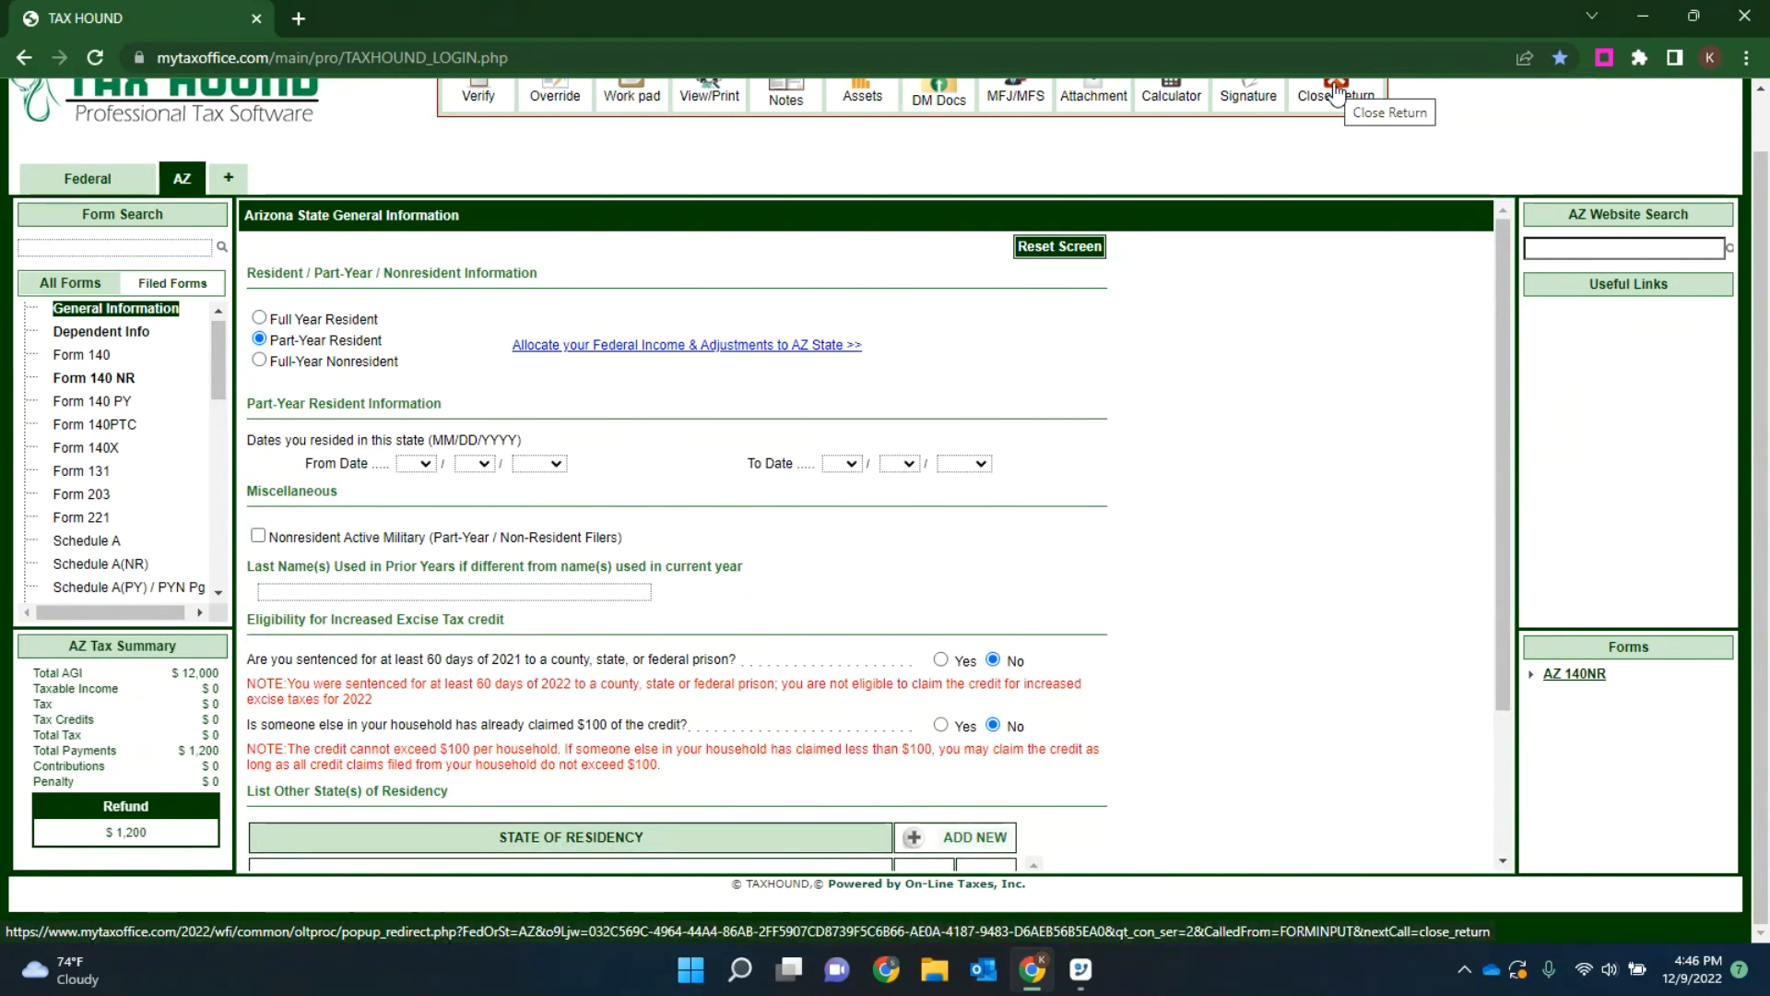
Step: Return to the federal forms, find Schedule C - Profit or Loss From Business, and add a new entry
{"action": "left_click", "coordinate": [81, 178]}
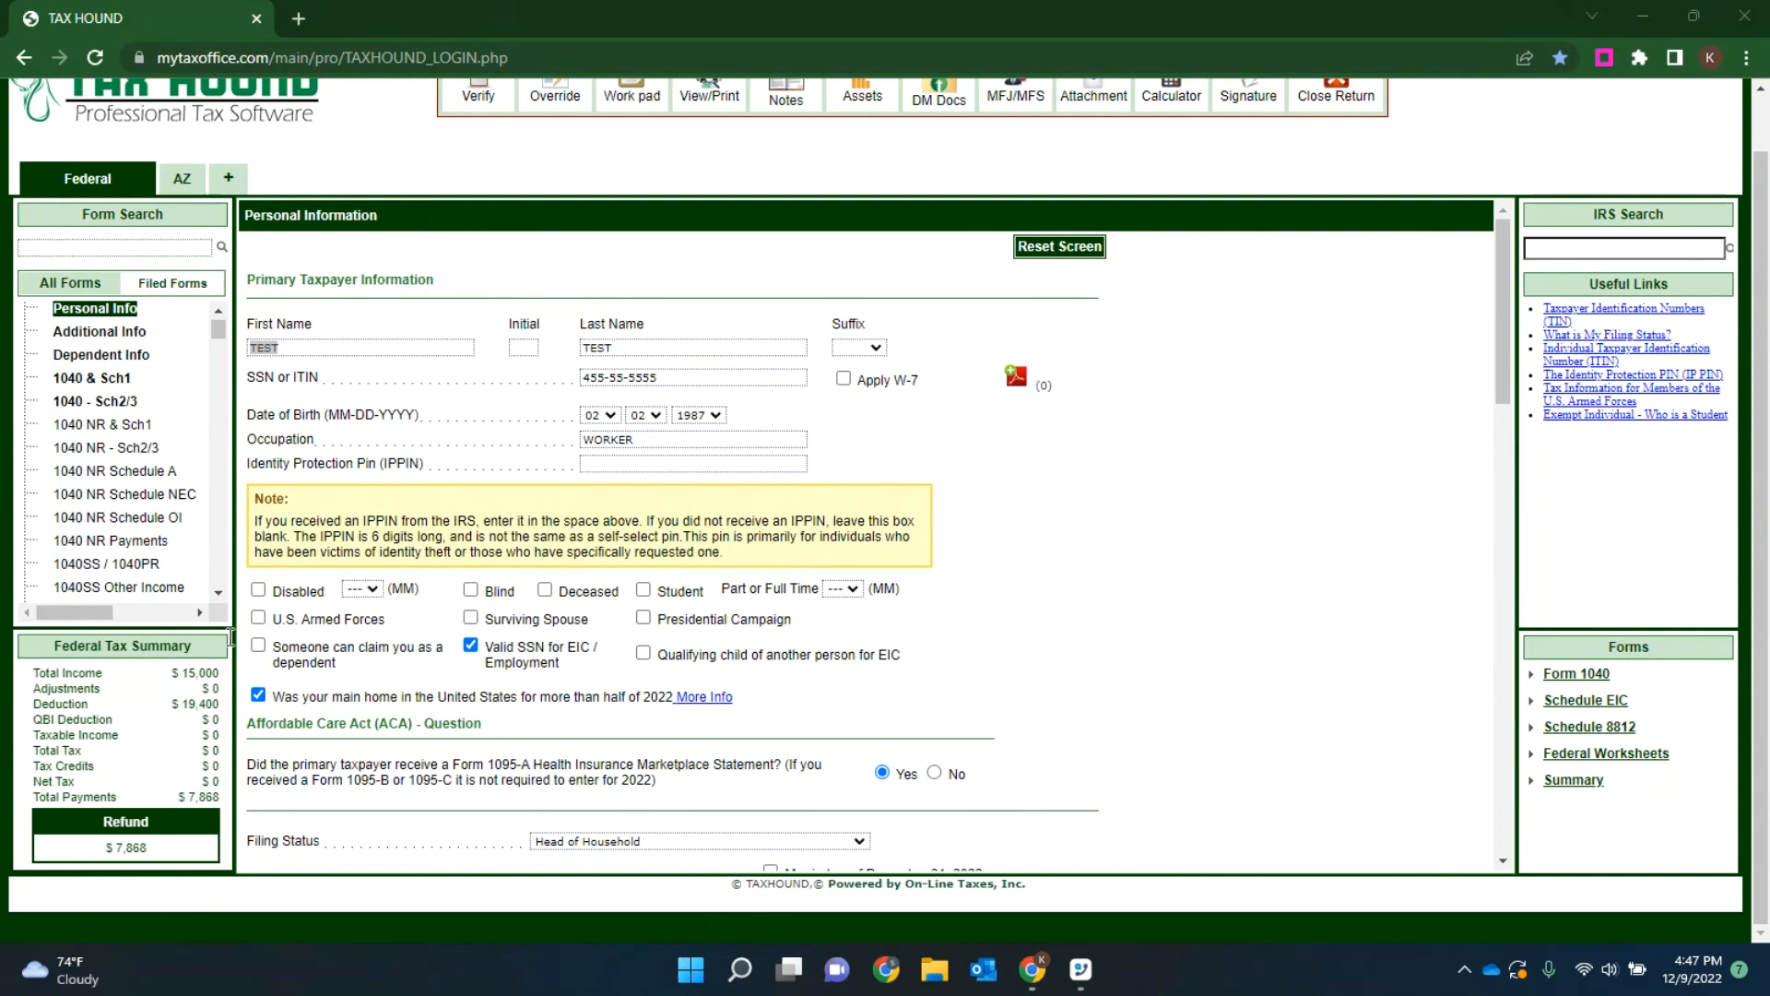
{"action": "left_click", "coordinate": [137, 248]}
{"action": "type", "text": "S"}
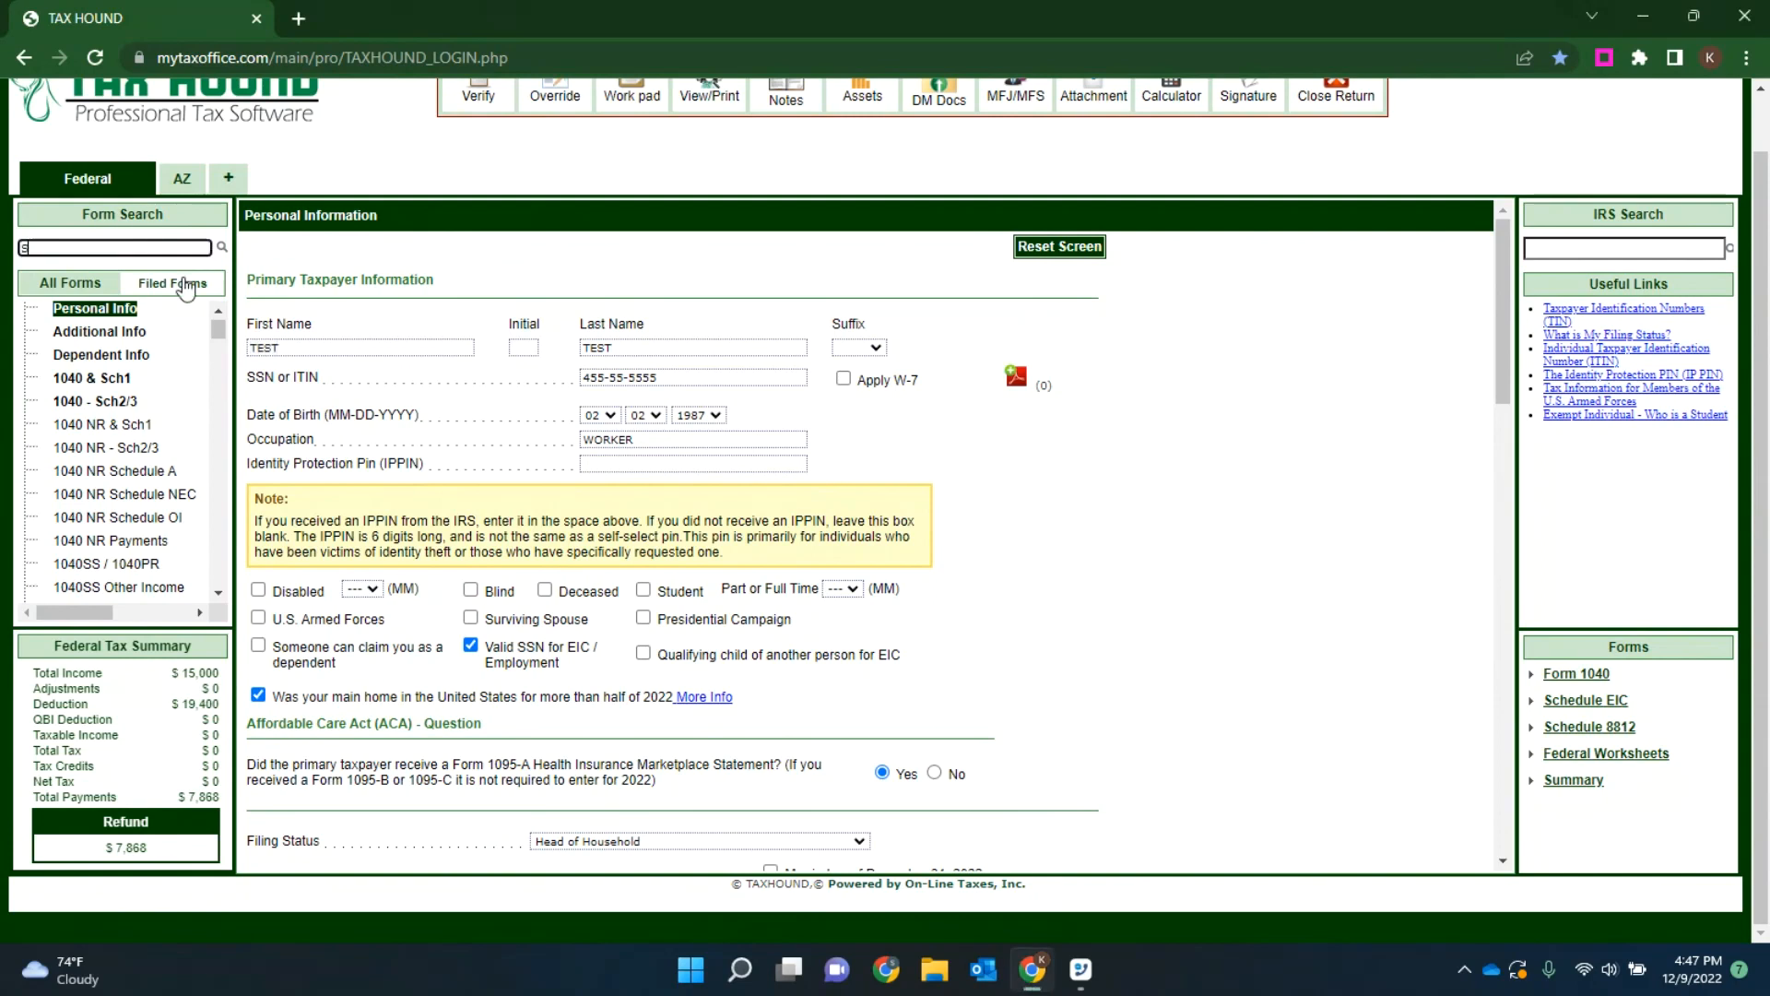
{"action": "type", "text": "chedule"}
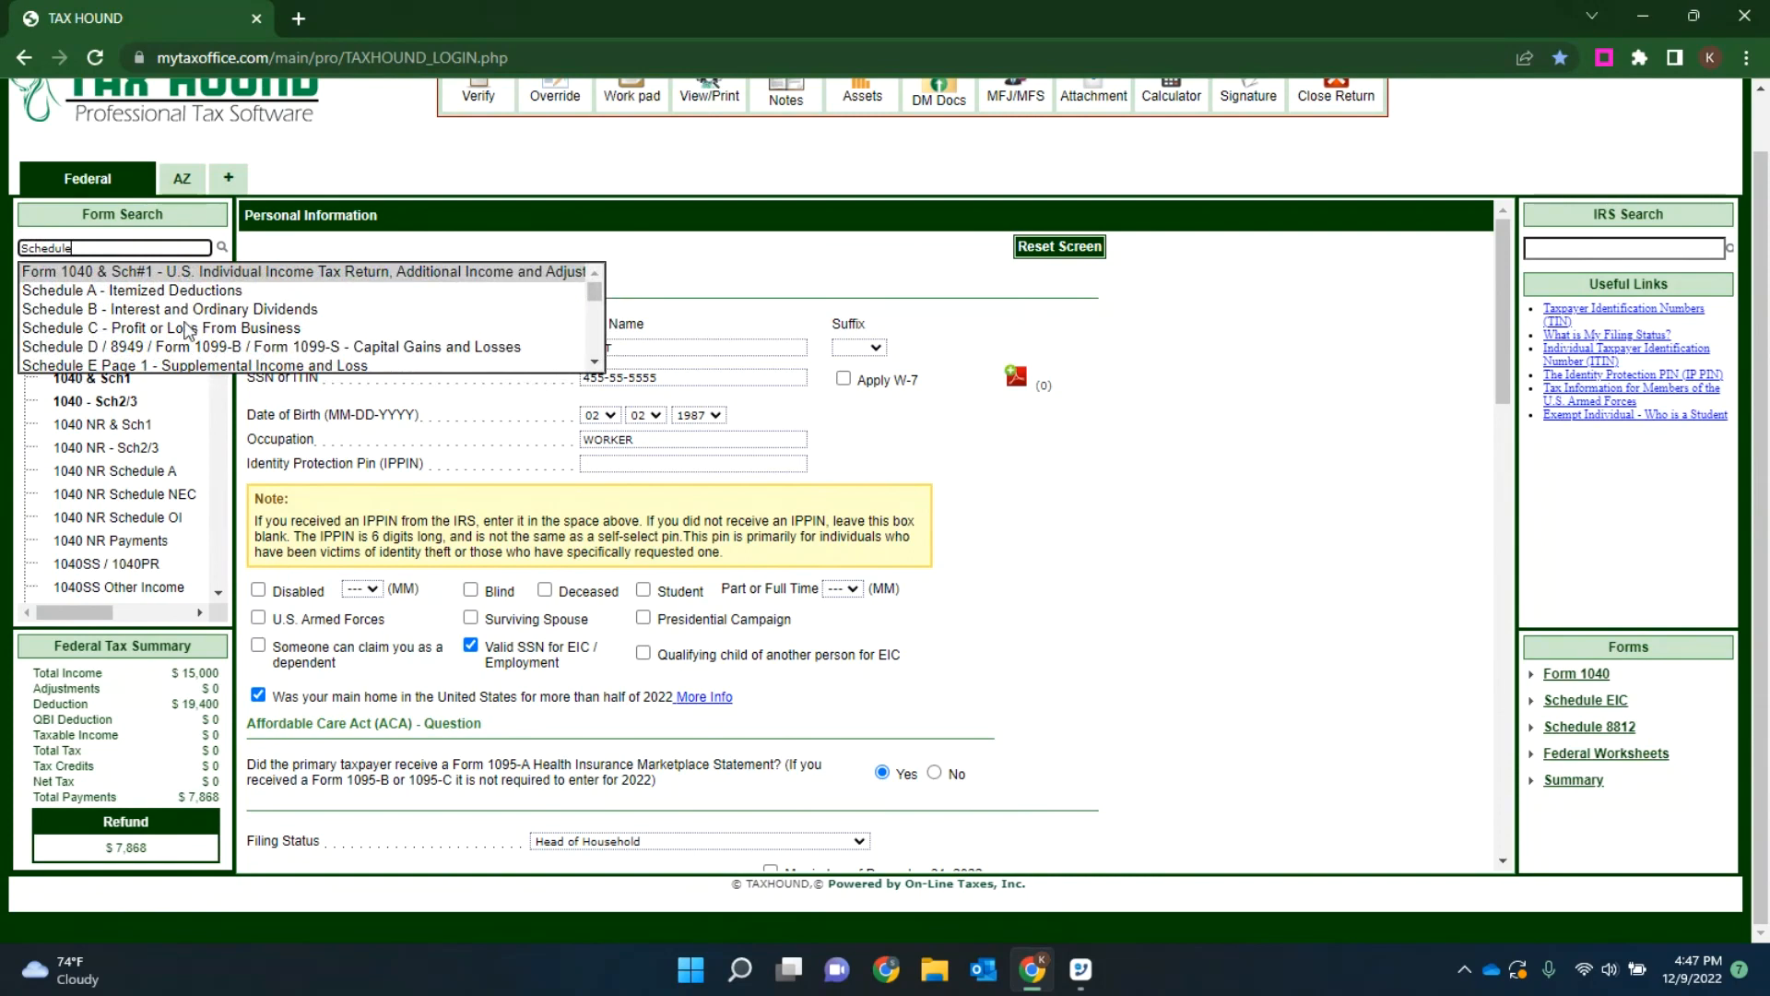
{"action": "left_click", "coordinate": [146, 328]}
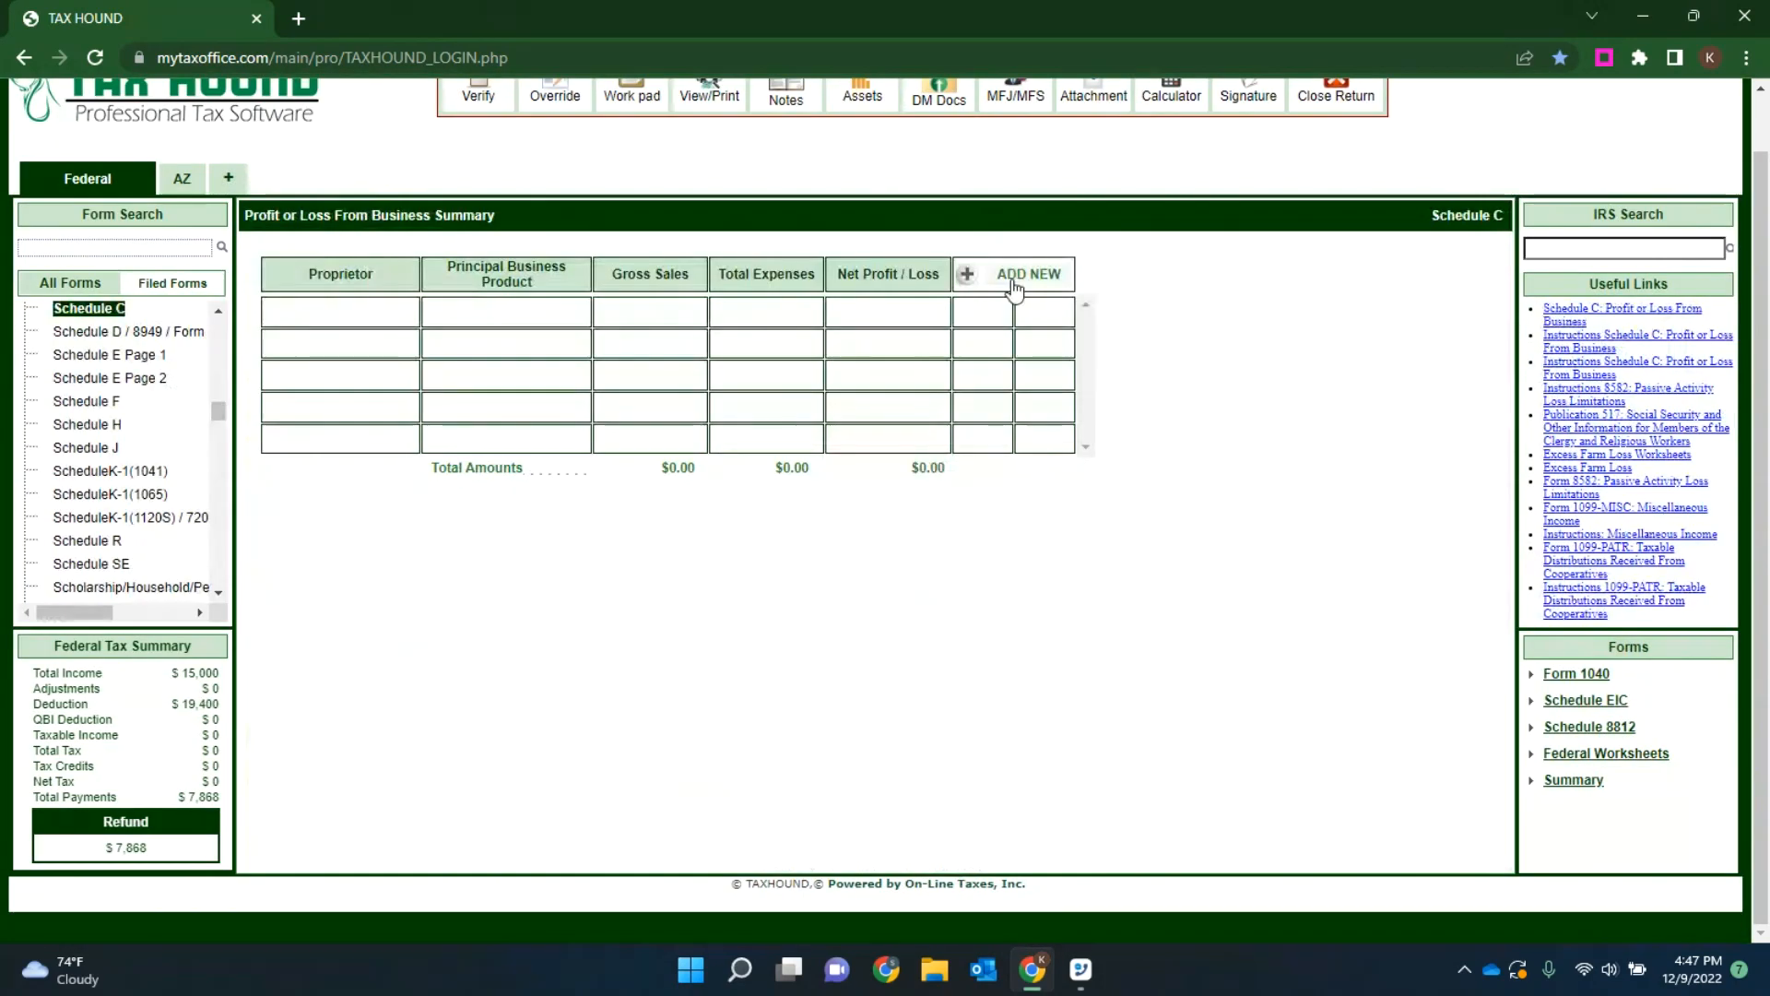
{"action": "left_click", "coordinate": [1014, 289]}
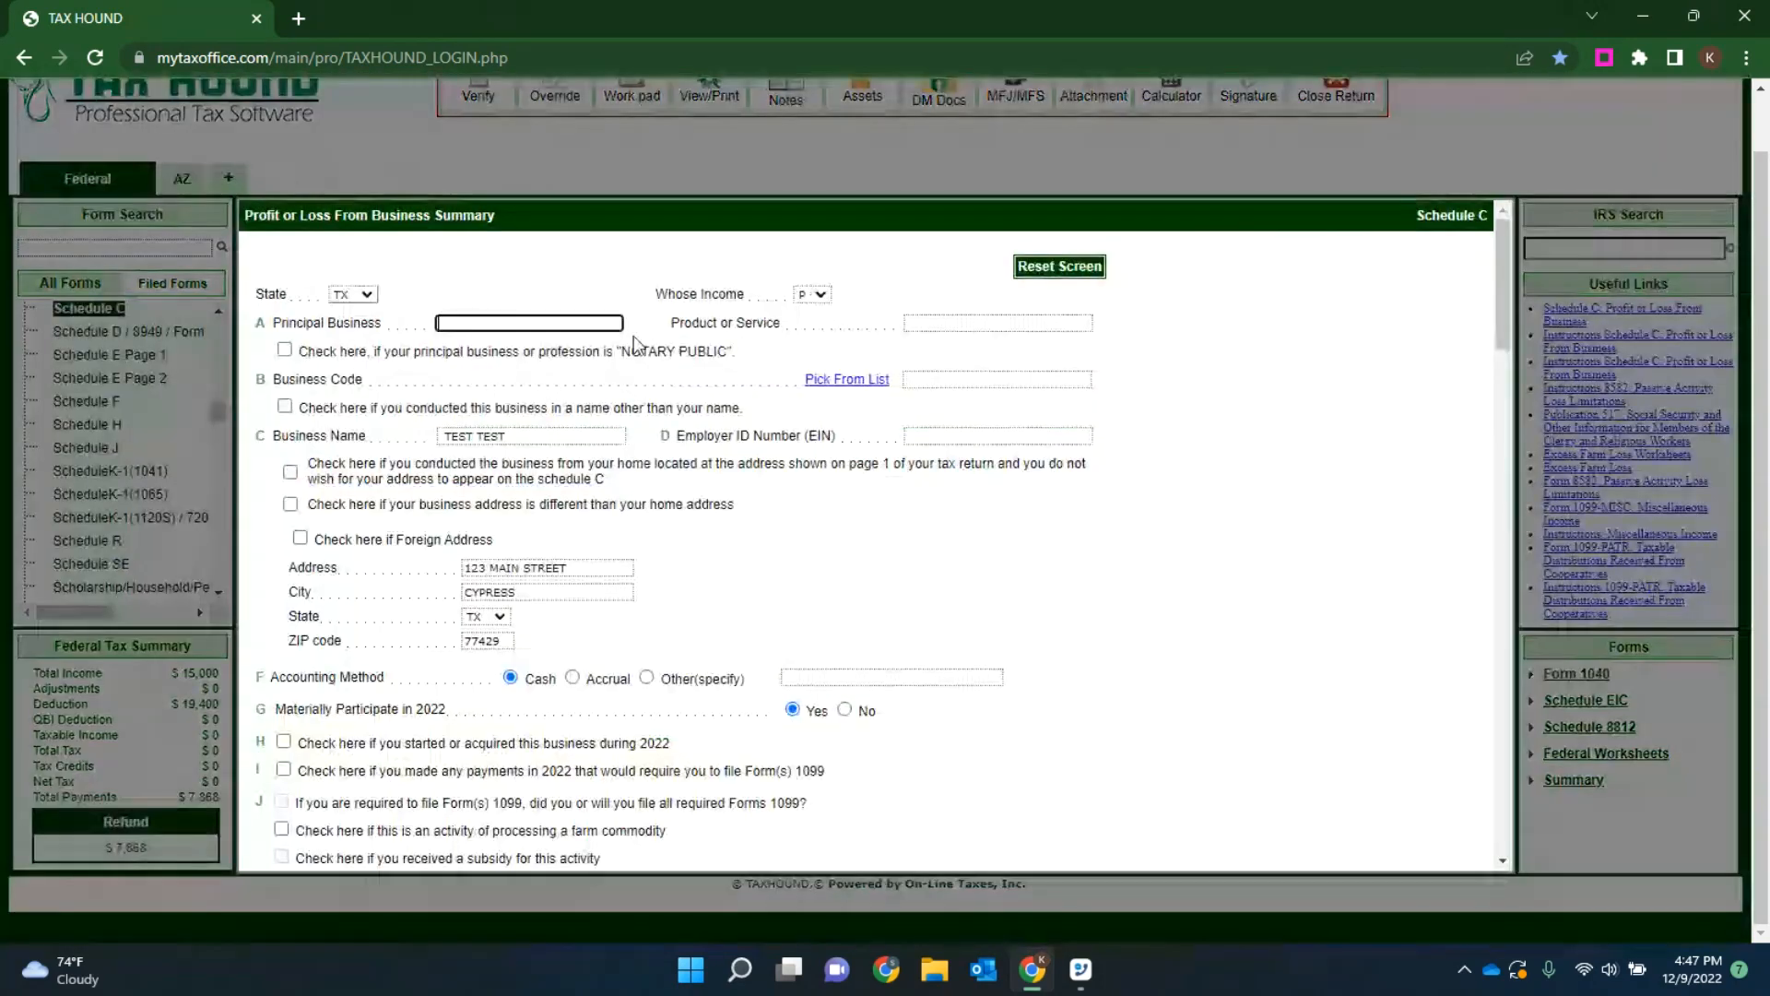
Step: Enter "paint" as both the principal business and the product or service on Schedule C
{"action": "type", "text": "paint"}
{"action": "left_click", "coordinate": [937, 324]}
{"action": "type", "text": "paint"}
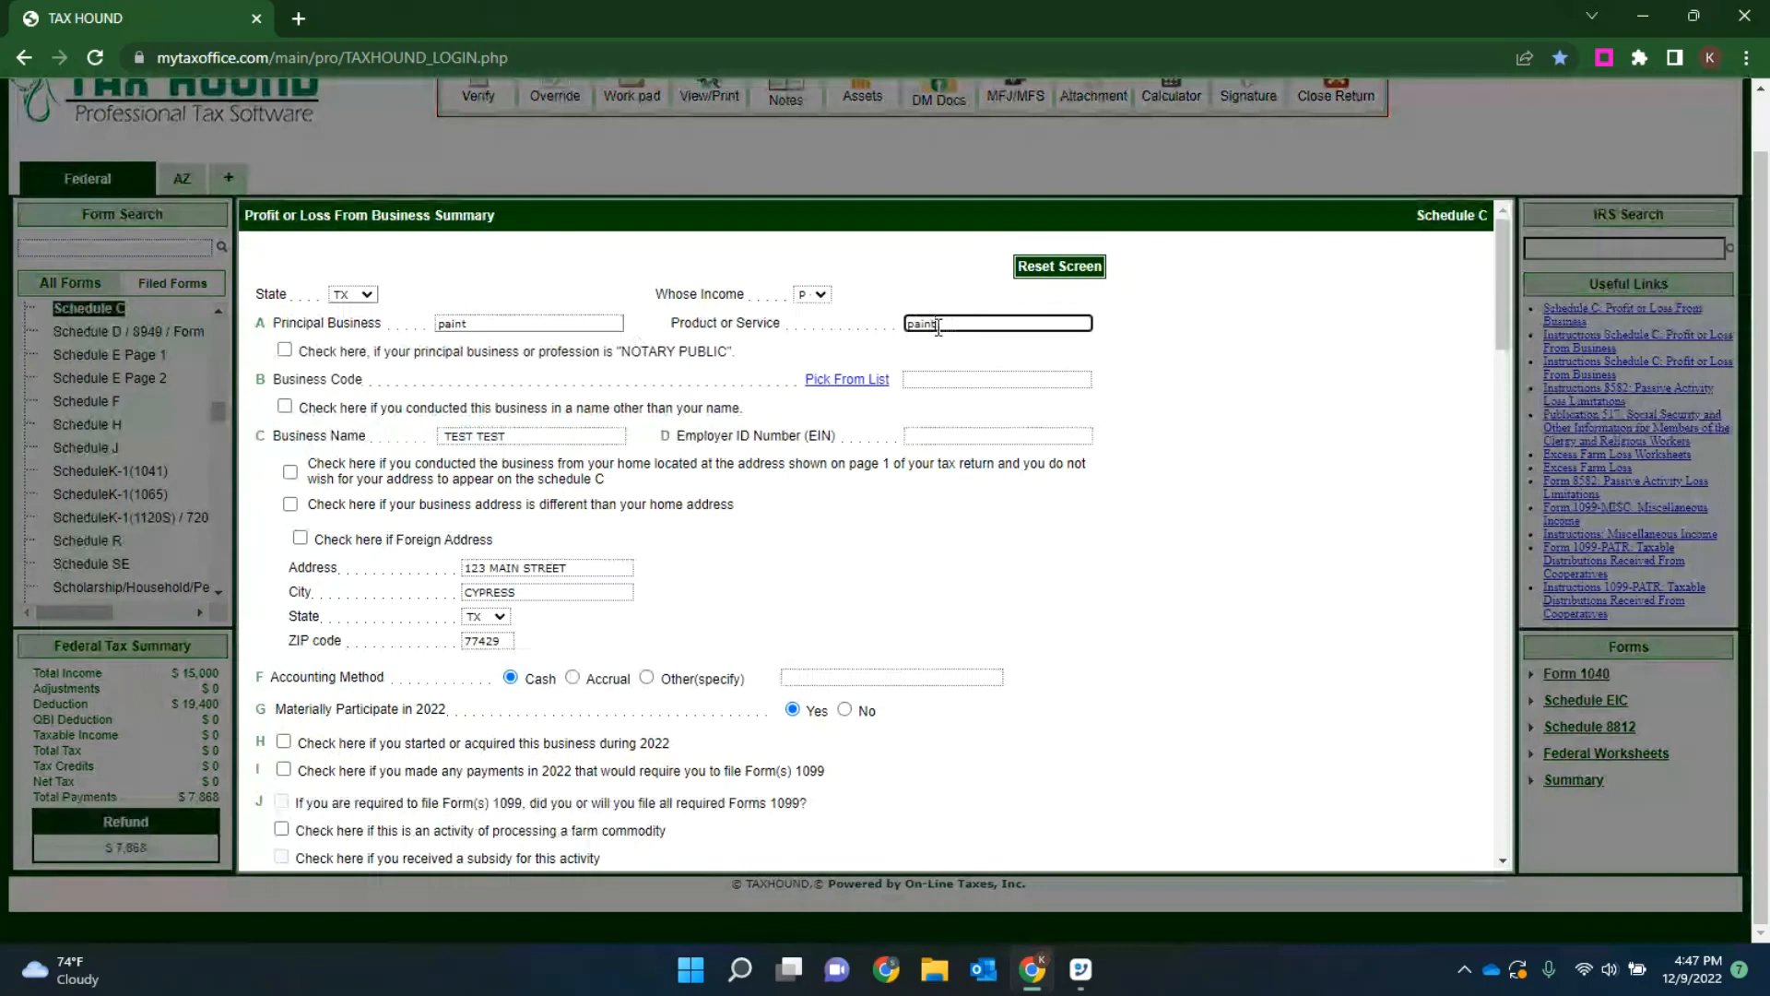
Step: Pick the Hospitals category with business code 622000 from the business code list and save the selection
{"action": "left_click", "coordinate": [853, 380]}
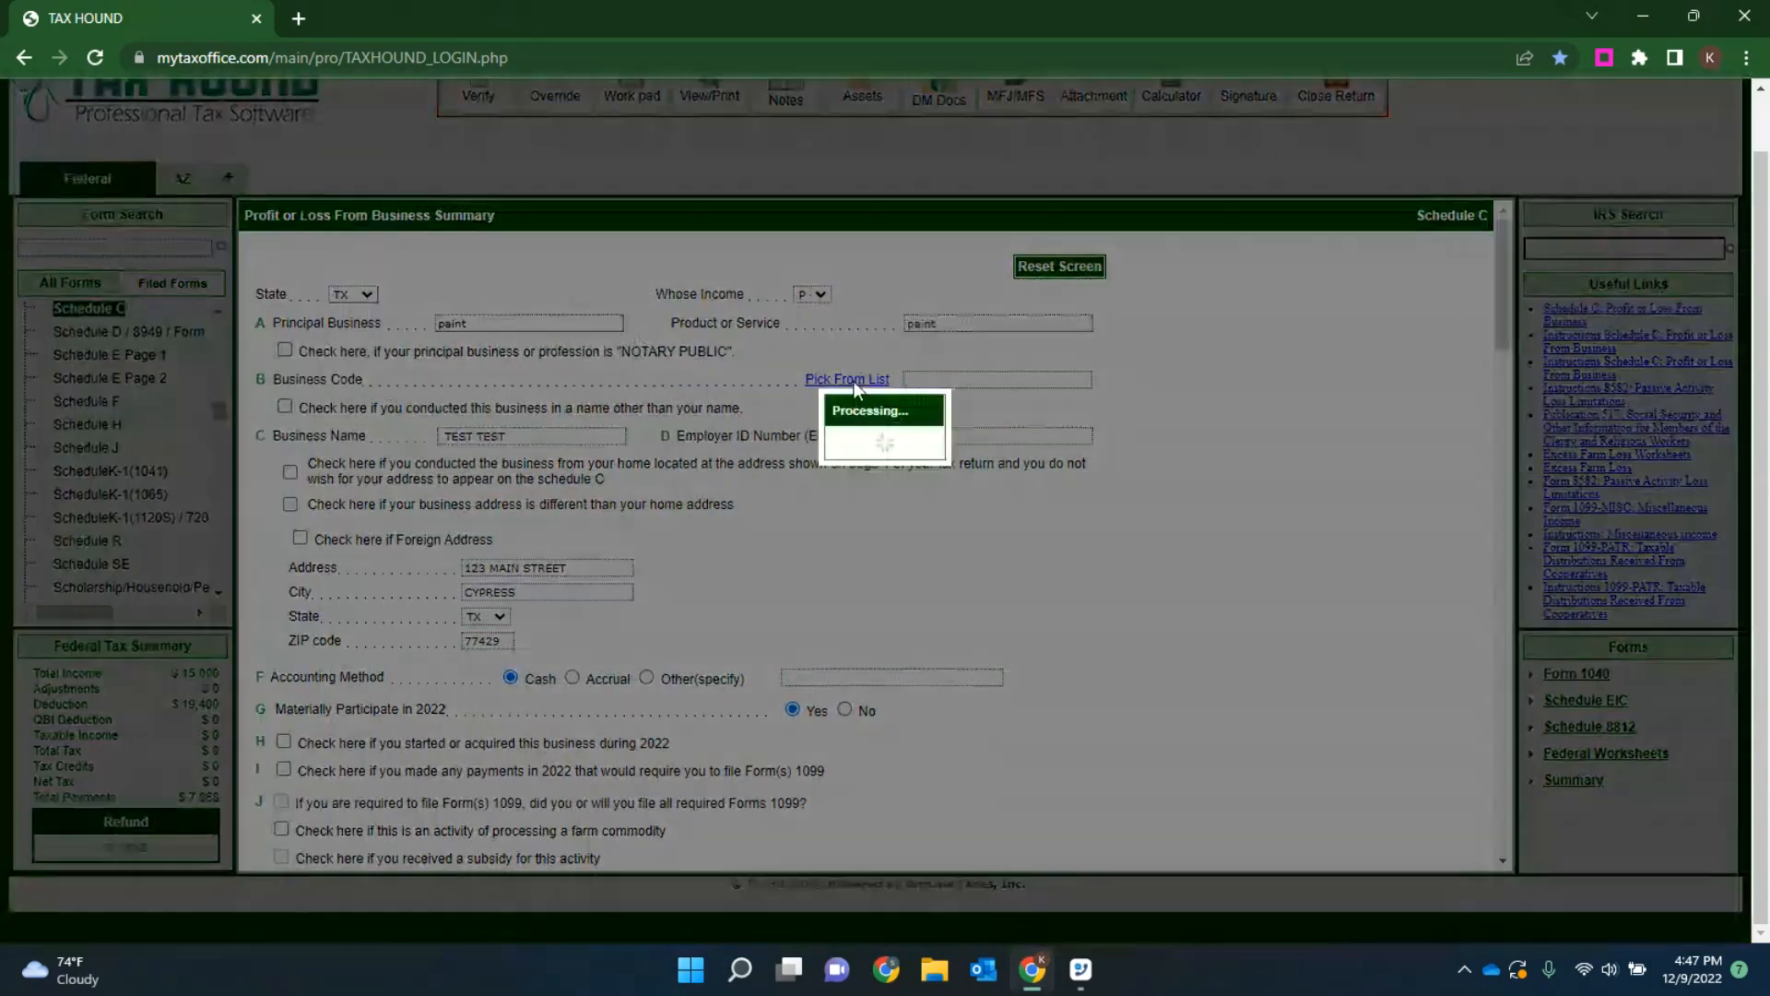
{"action": "scroll", "coordinate": [636, 395], "scroll_direction": "down", "scroll_amount": 6}
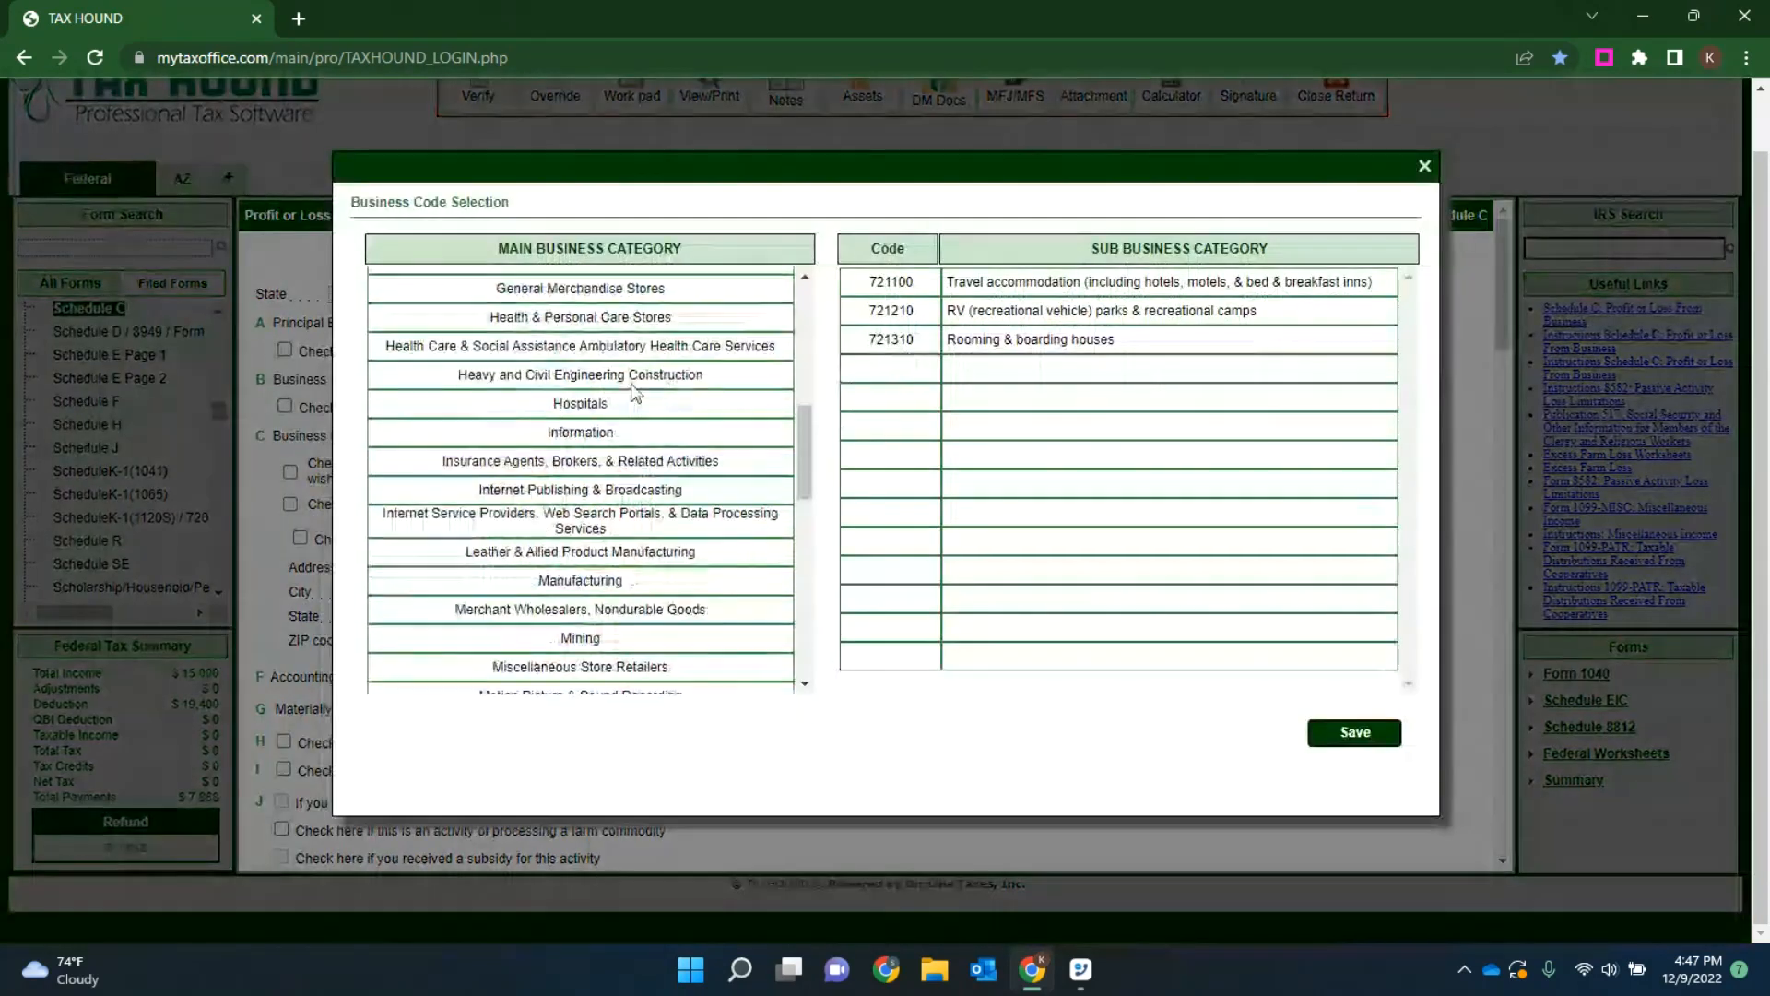
{"action": "left_click", "coordinate": [580, 398]}
{"action": "left_click", "coordinate": [959, 283]}
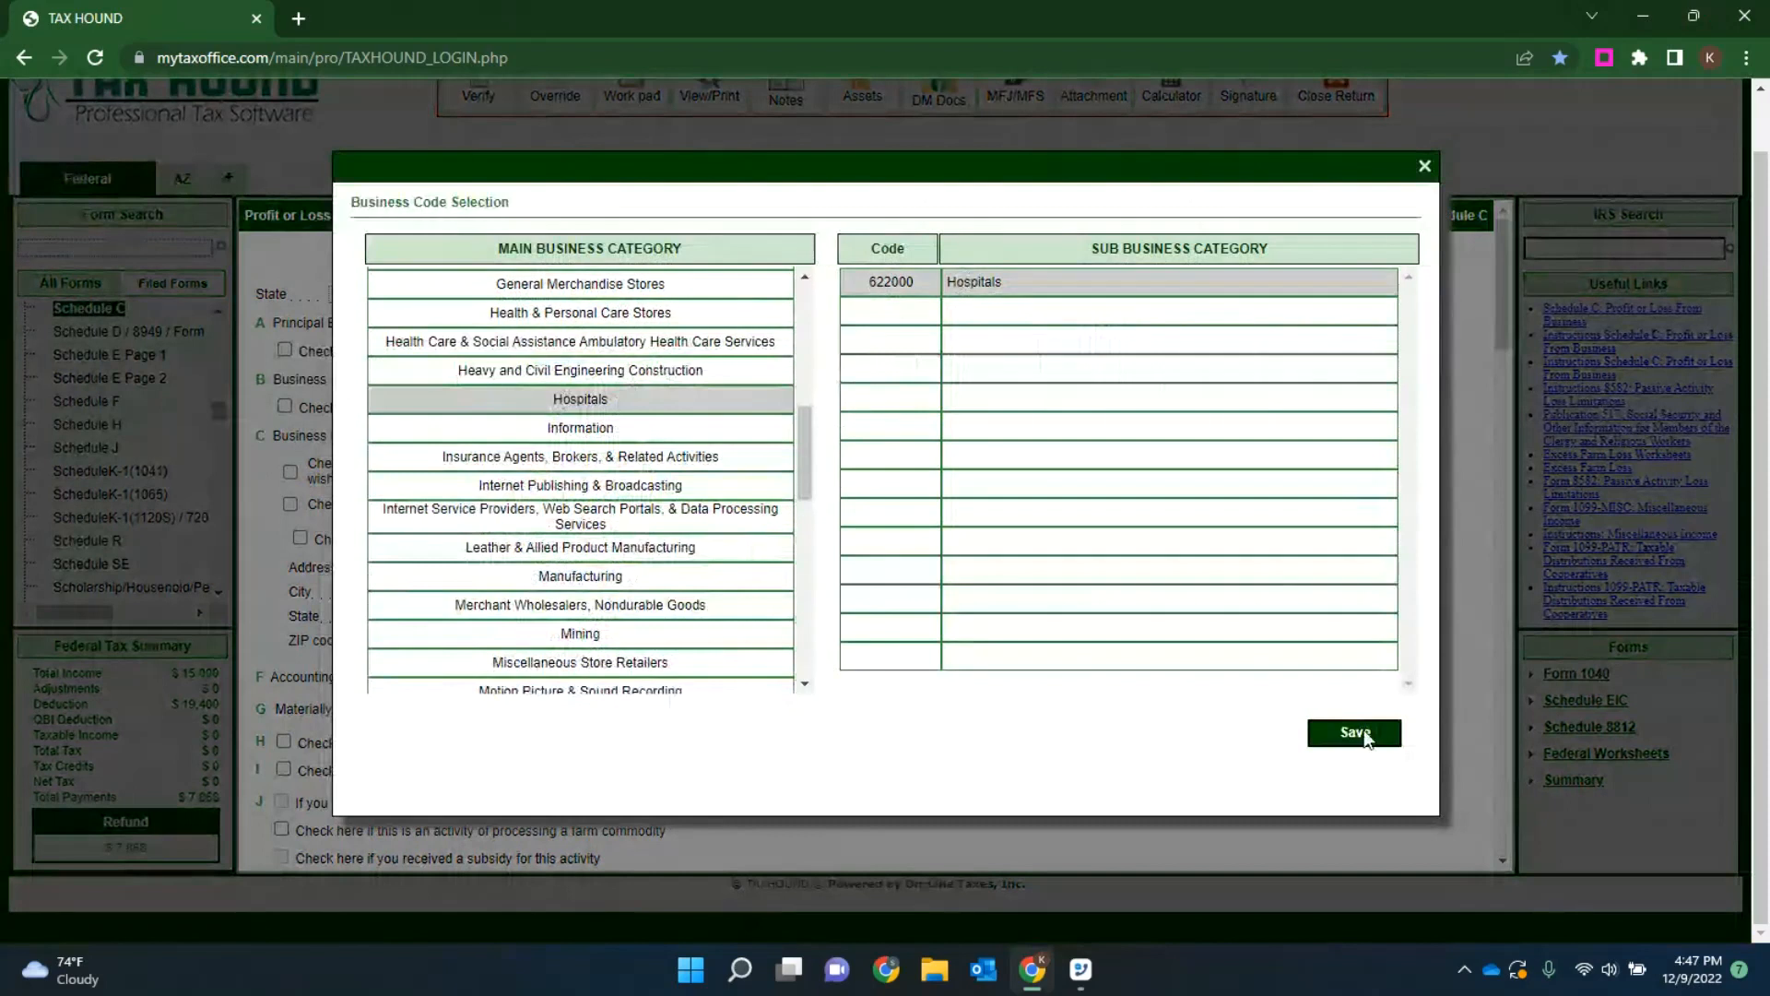
{"action": "left_click", "coordinate": [1365, 733]}
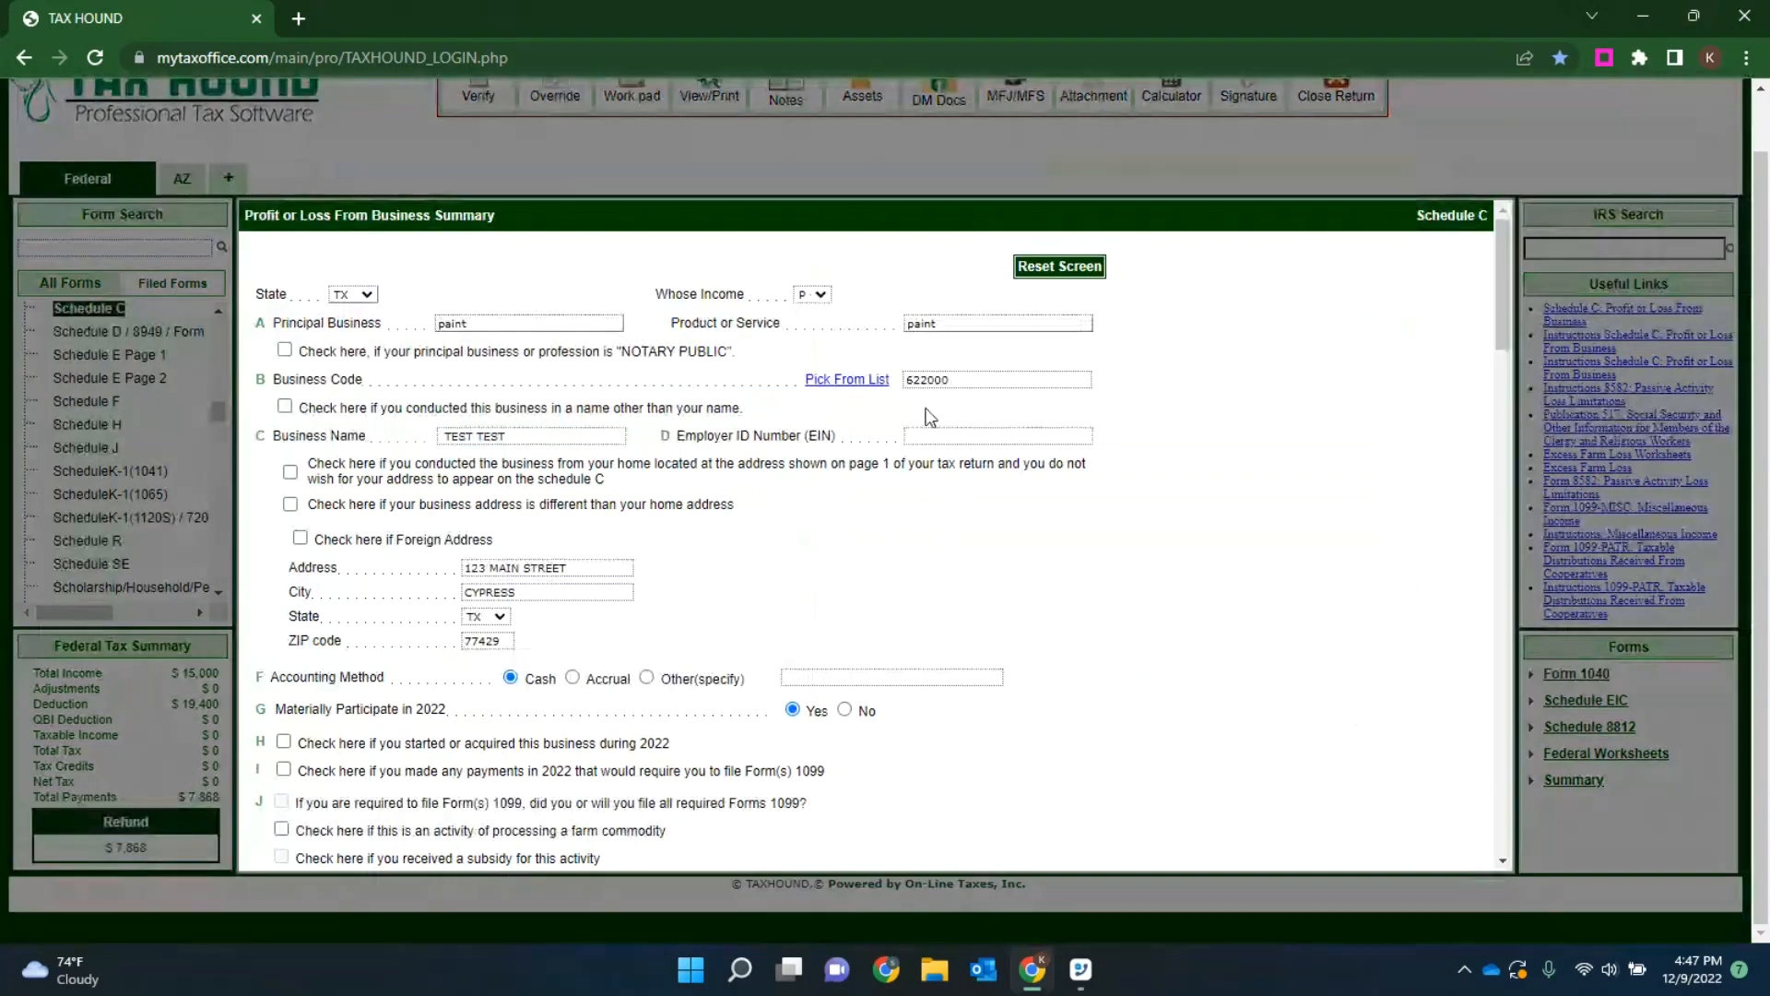
Step: Mark the business as started or acquired during 2022 and clear that mark again
{"action": "scroll", "coordinate": [928, 415], "scroll_direction": "down", "scroll_amount": 2}
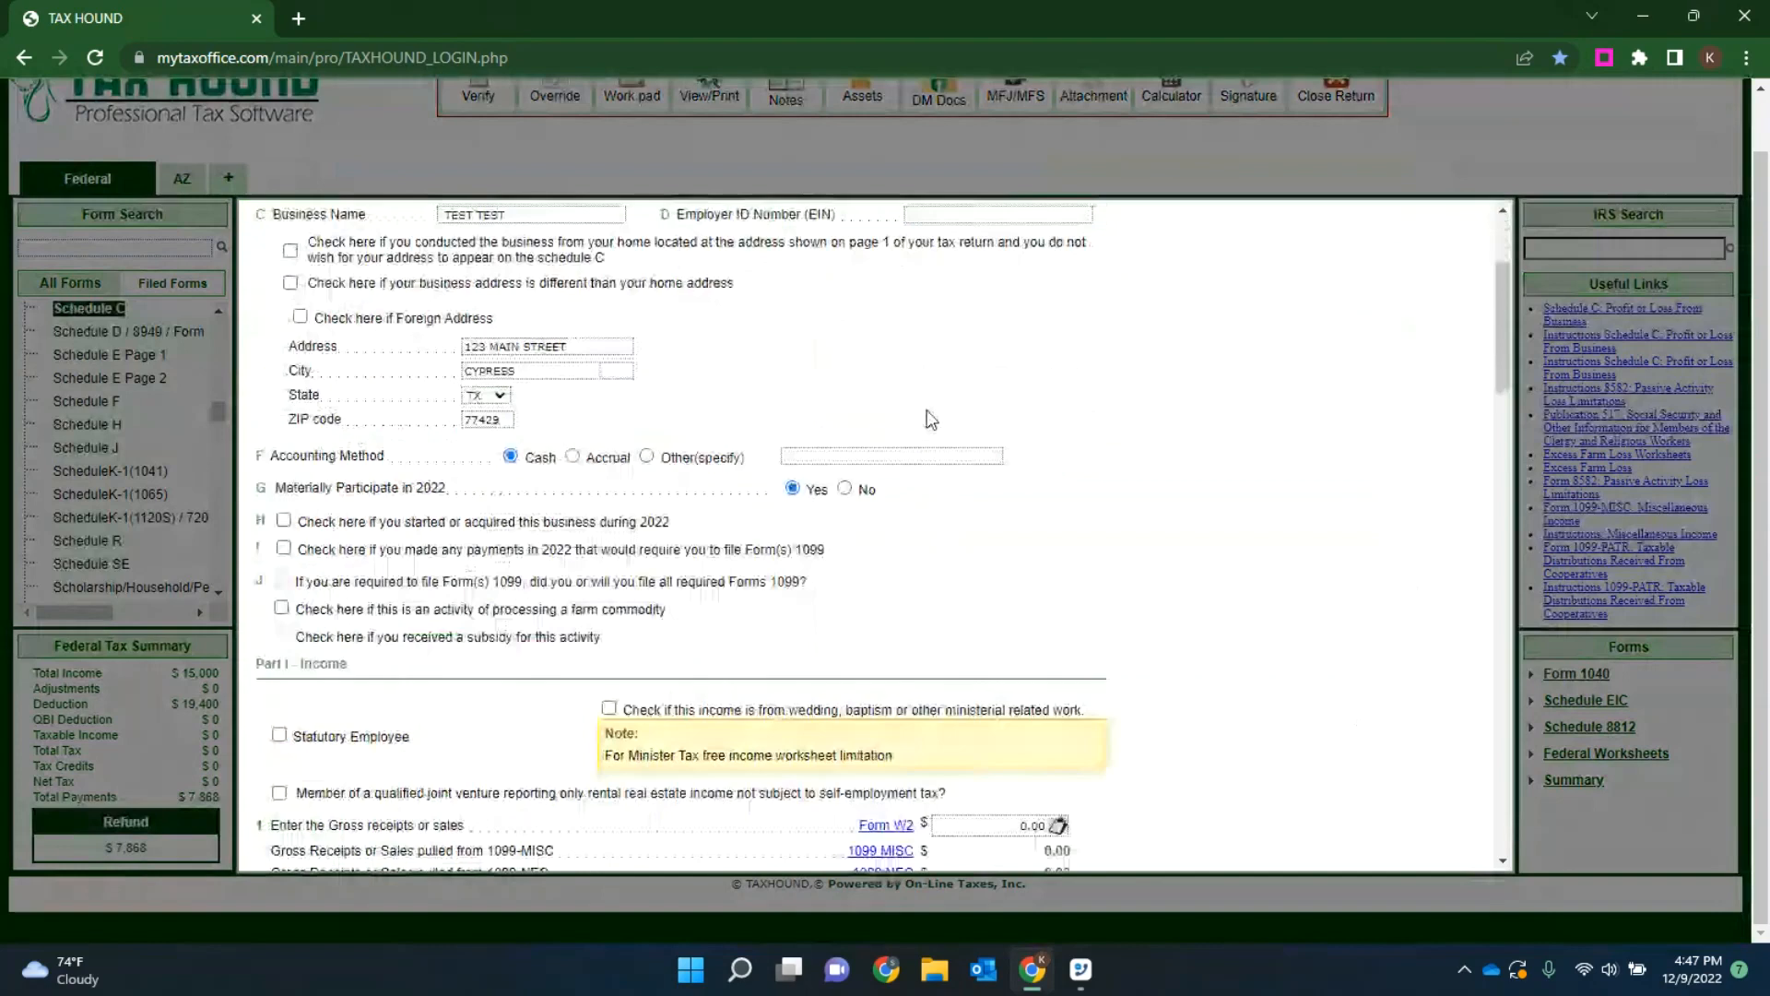
{"action": "left_click", "coordinate": [284, 520]}
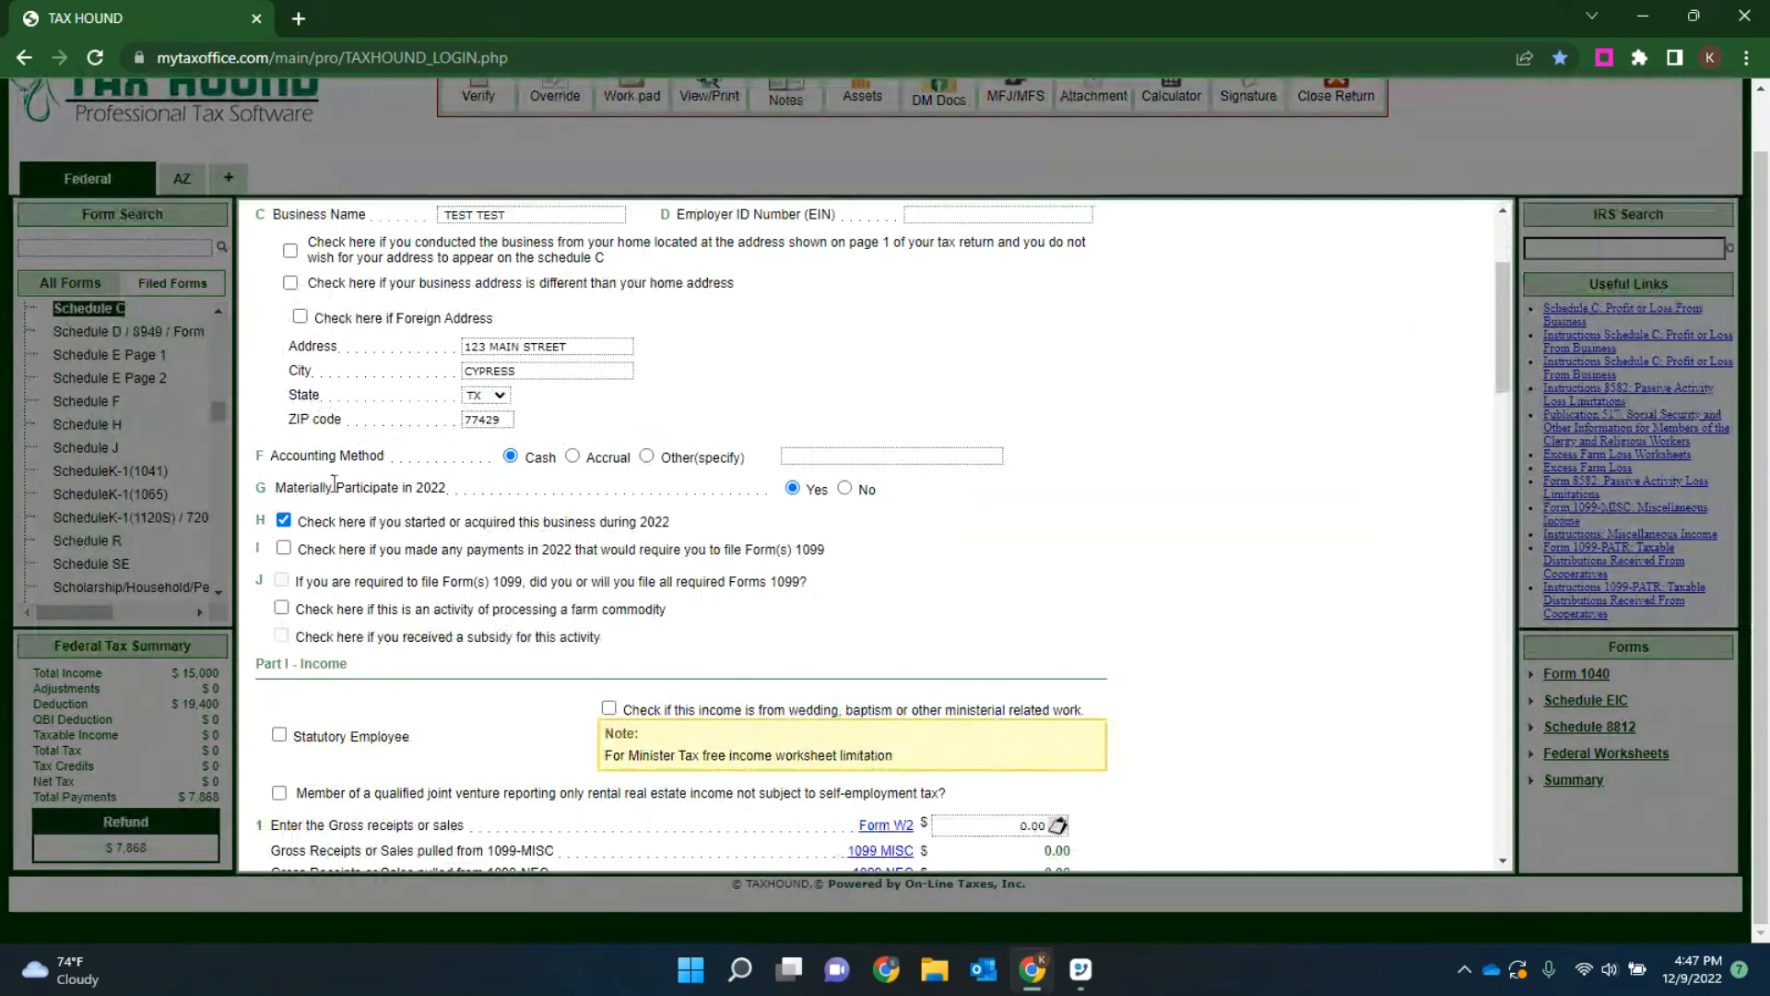
{"action": "left_click", "coordinate": [284, 522]}
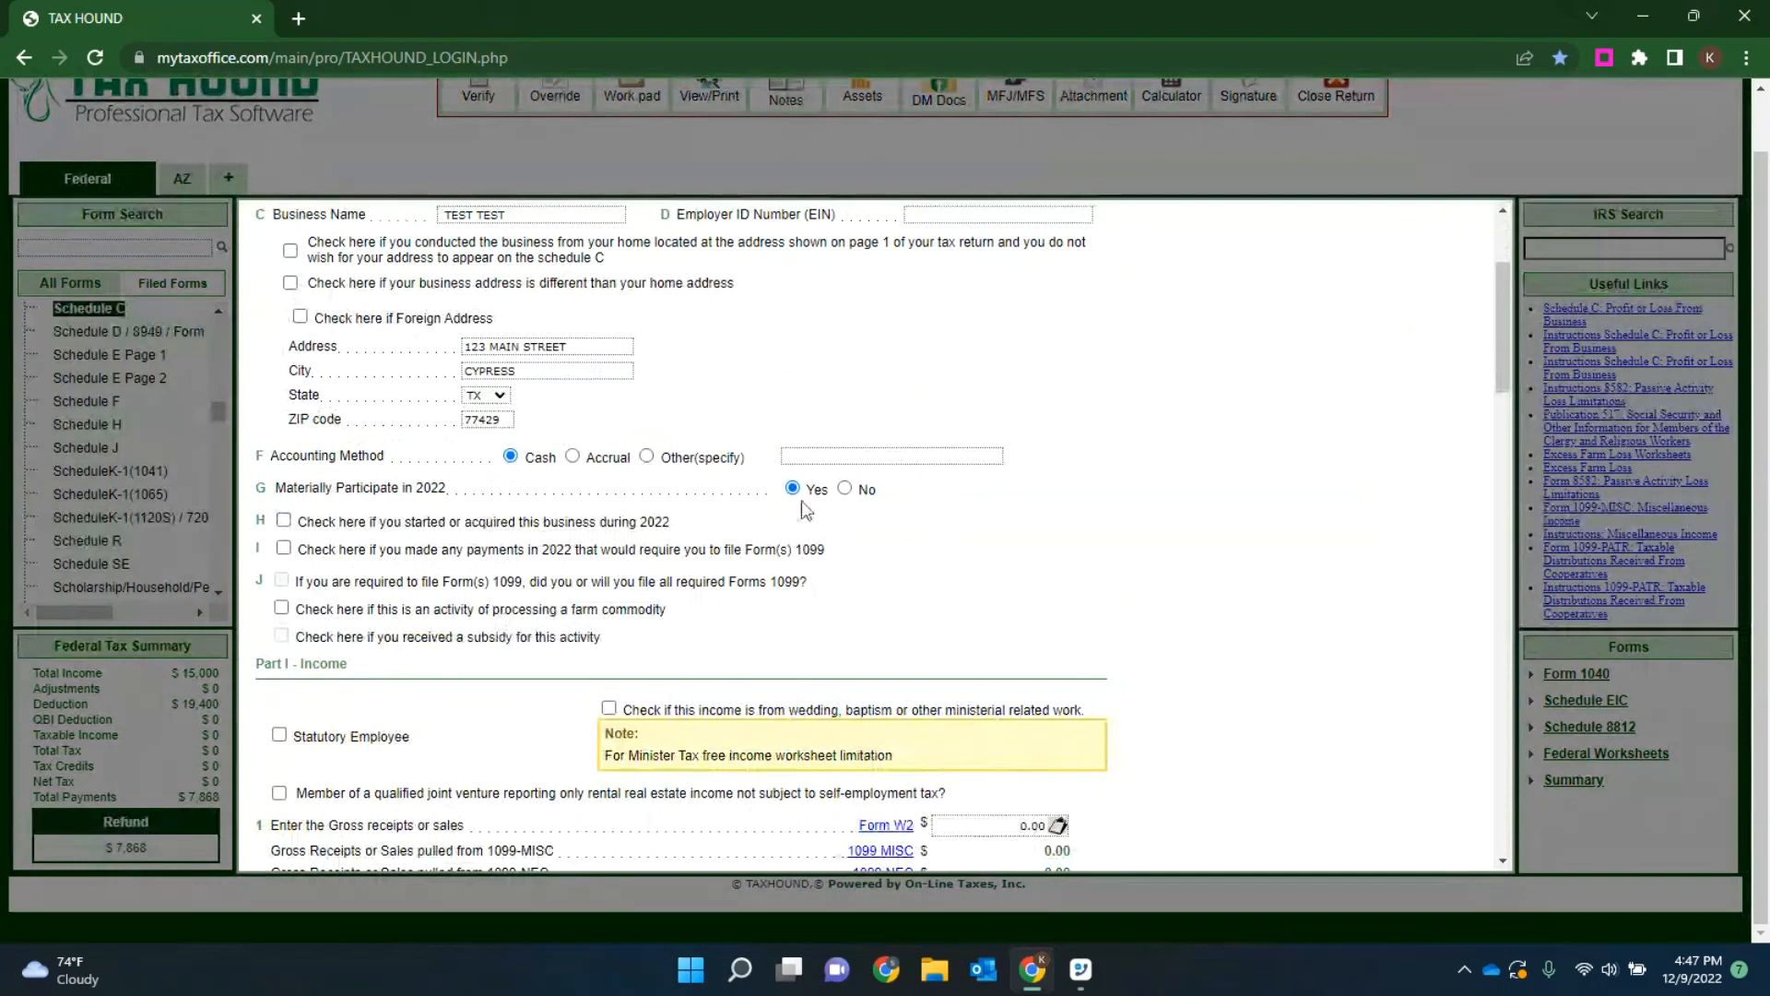
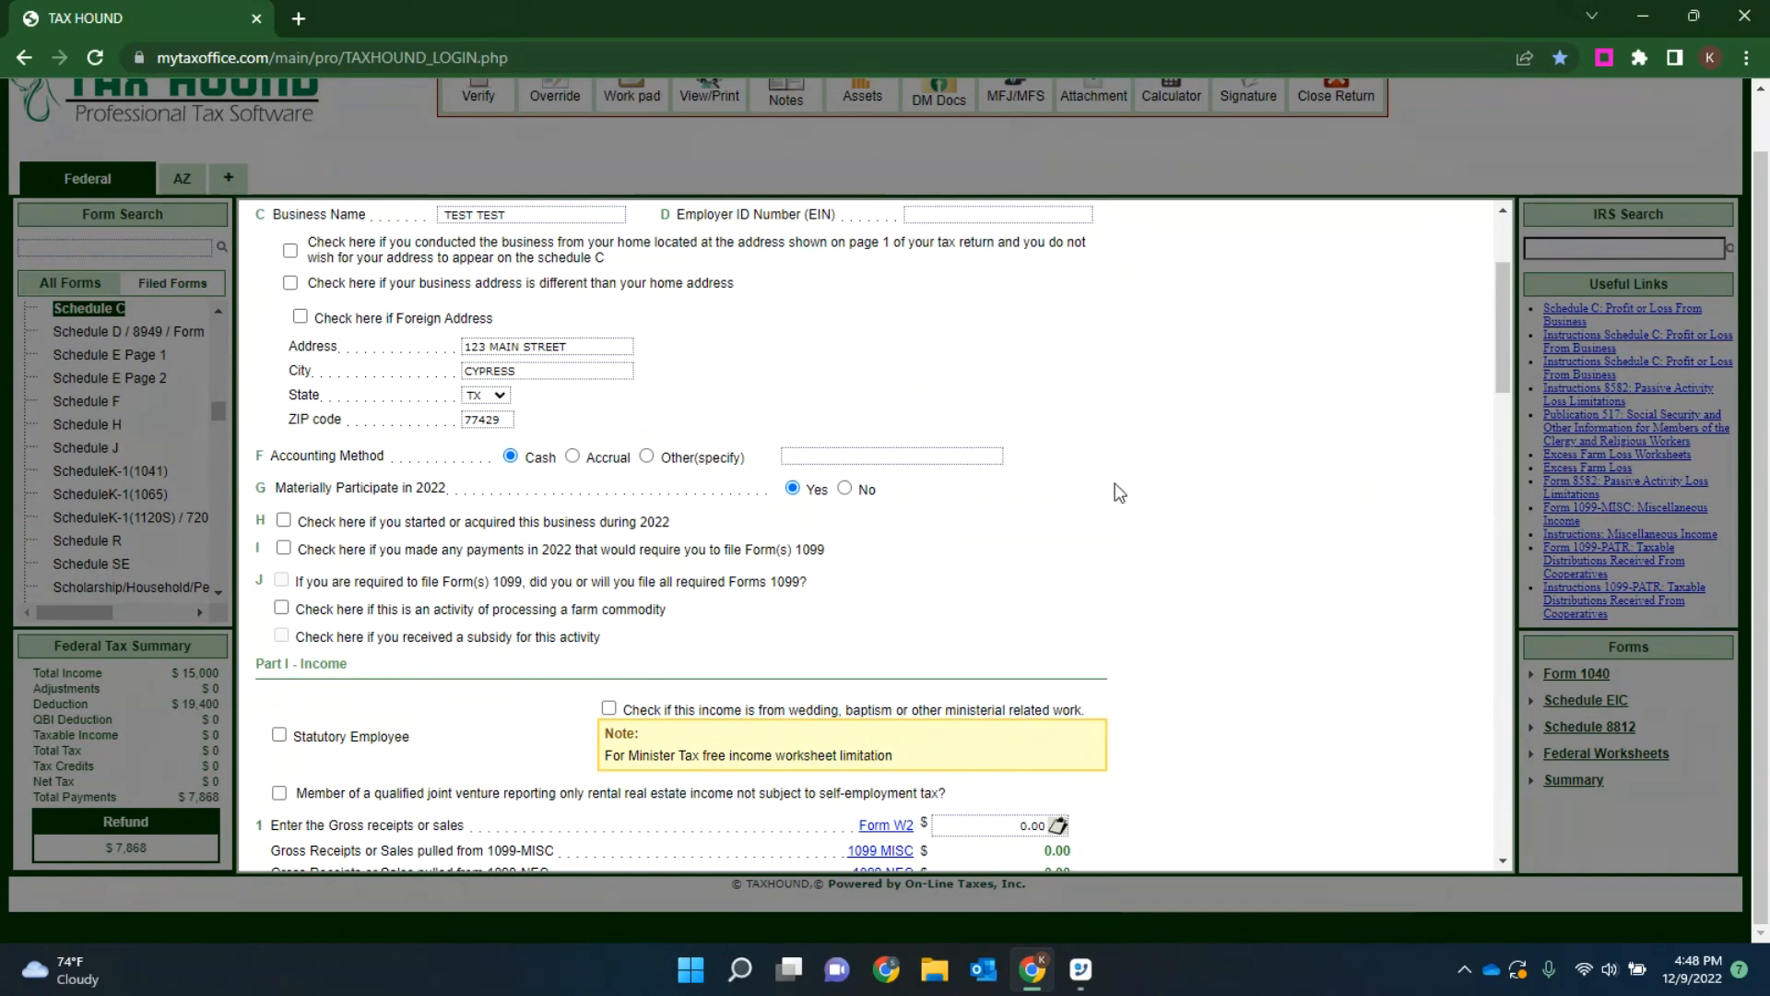
Step: Open Form 1099-NEC from the gross receipts section of Schedule C and add a new nonemployee compensation entry
{"action": "scroll", "coordinate": [1111, 488], "scroll_direction": "down", "scroll_amount": 4}
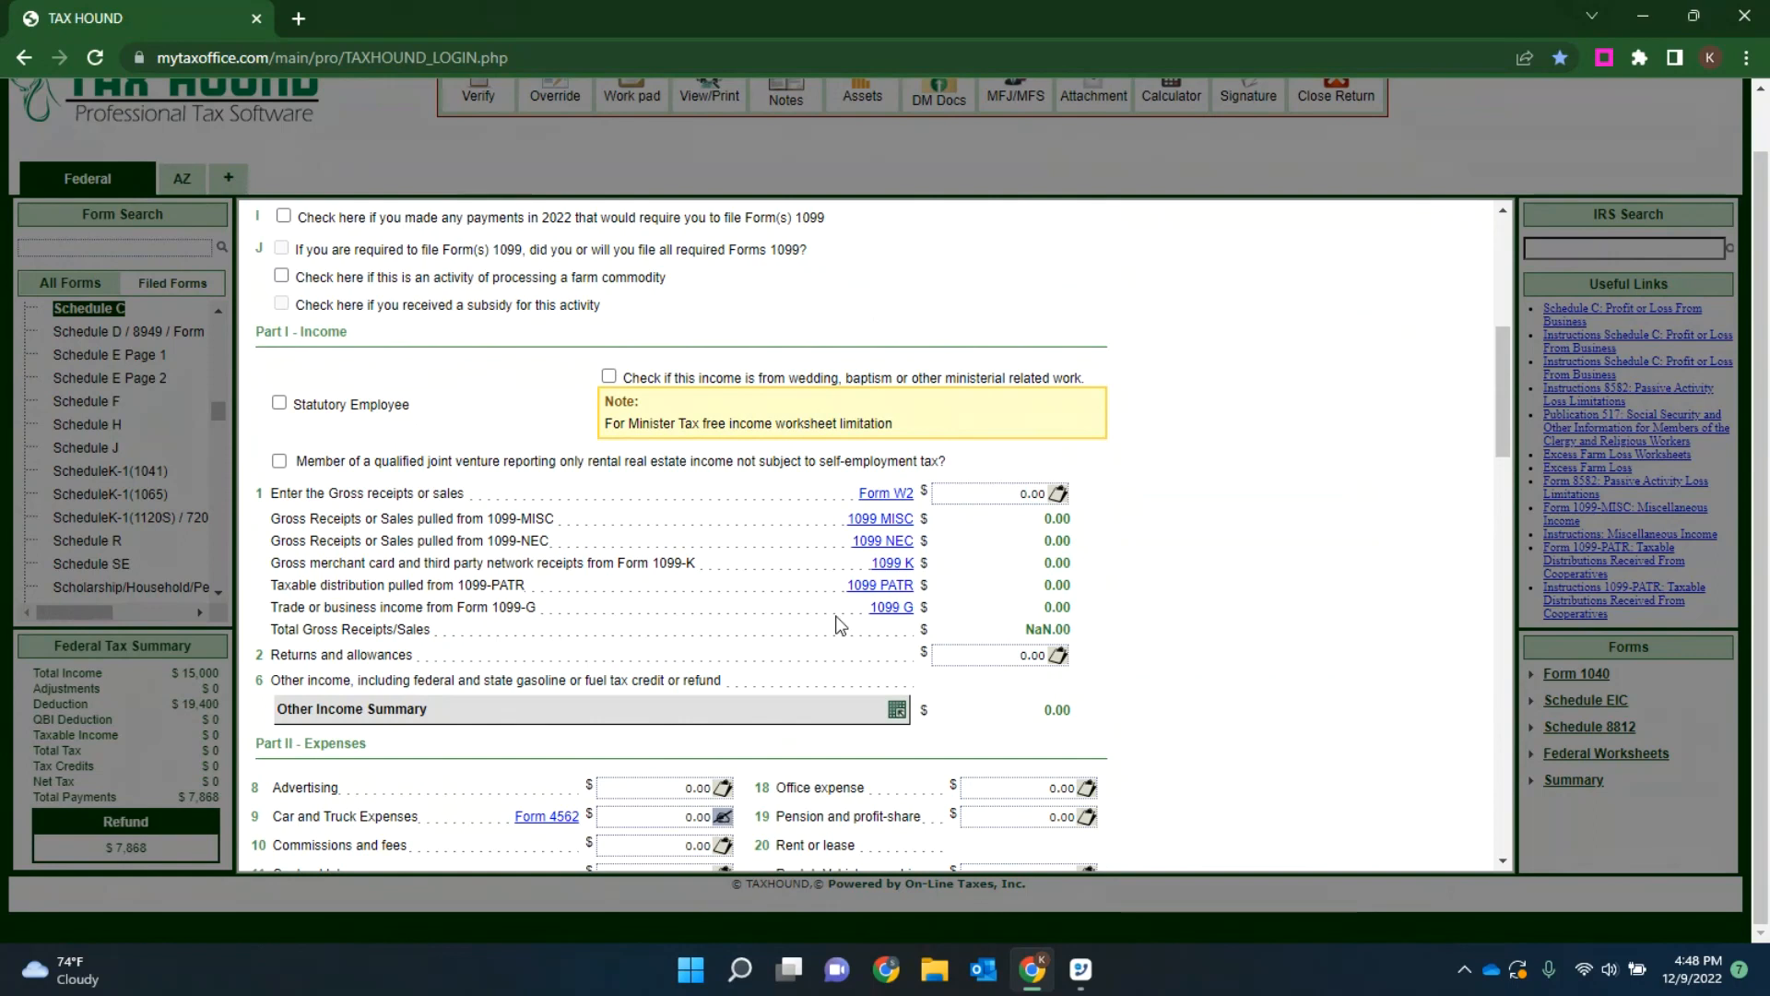
{"action": "left_click", "coordinate": [874, 544]}
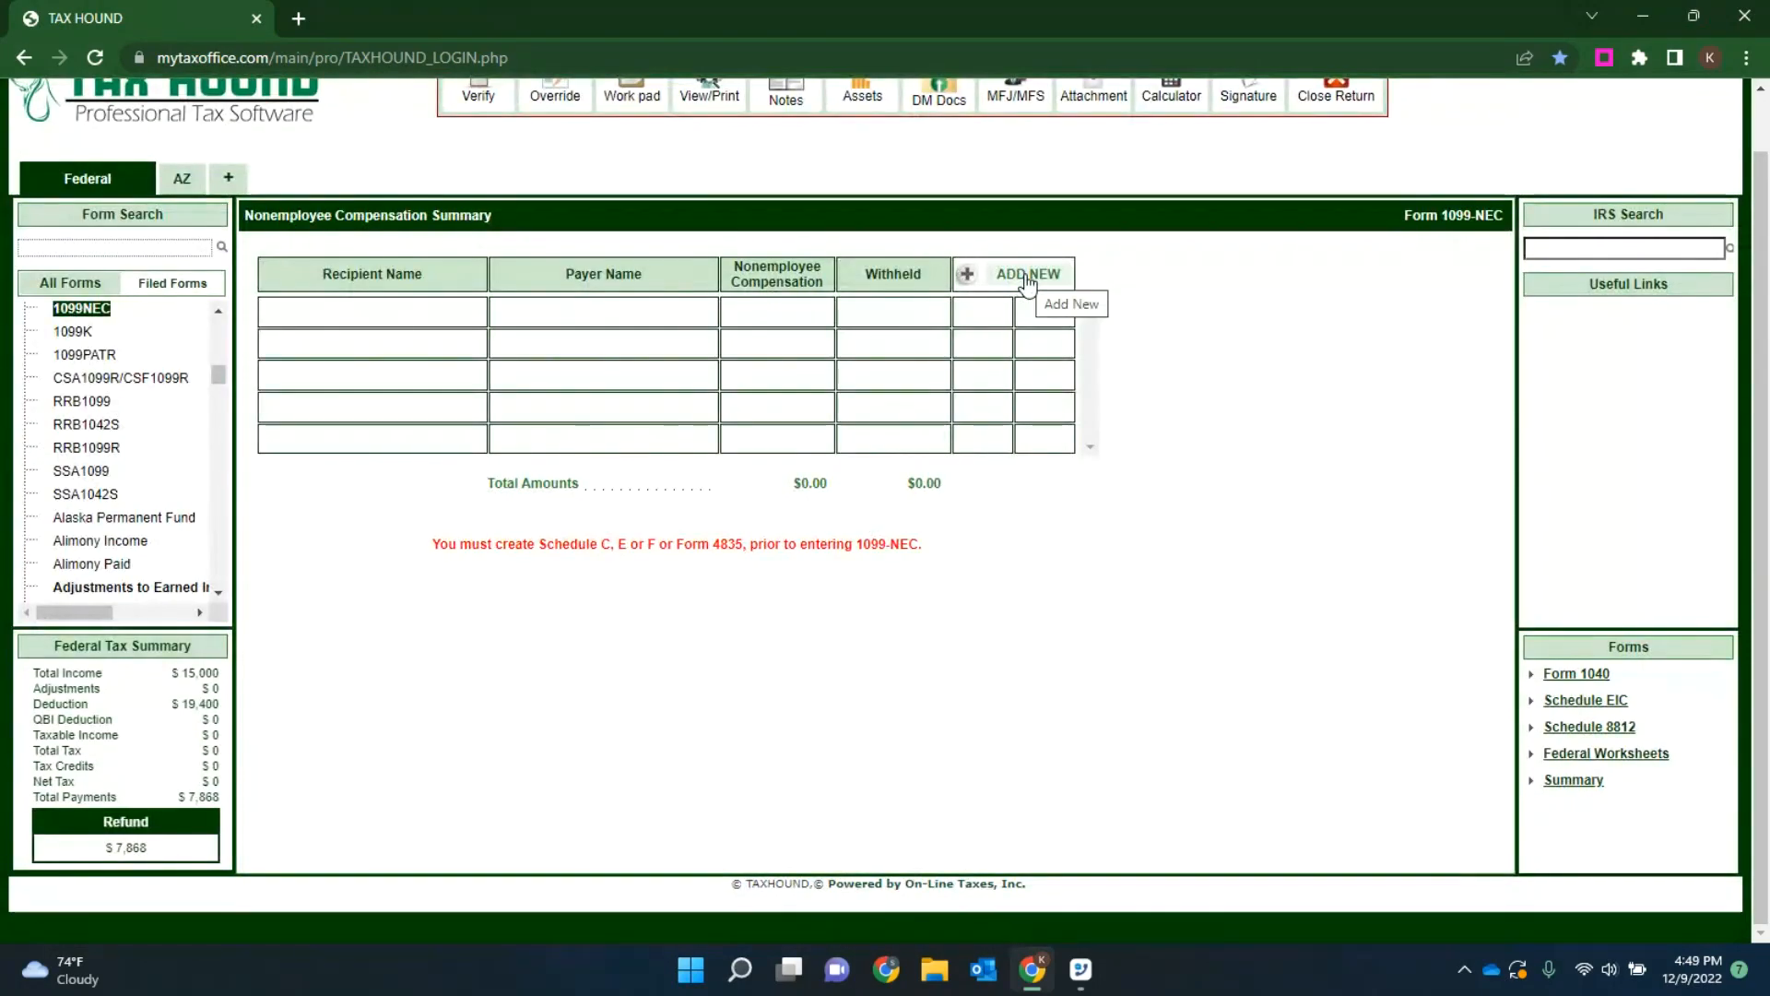
{"action": "left_click_drag", "start_coordinate": [929, 544], "coordinate": [423, 562]}
{"action": "left_click", "coordinate": [478, 601]}
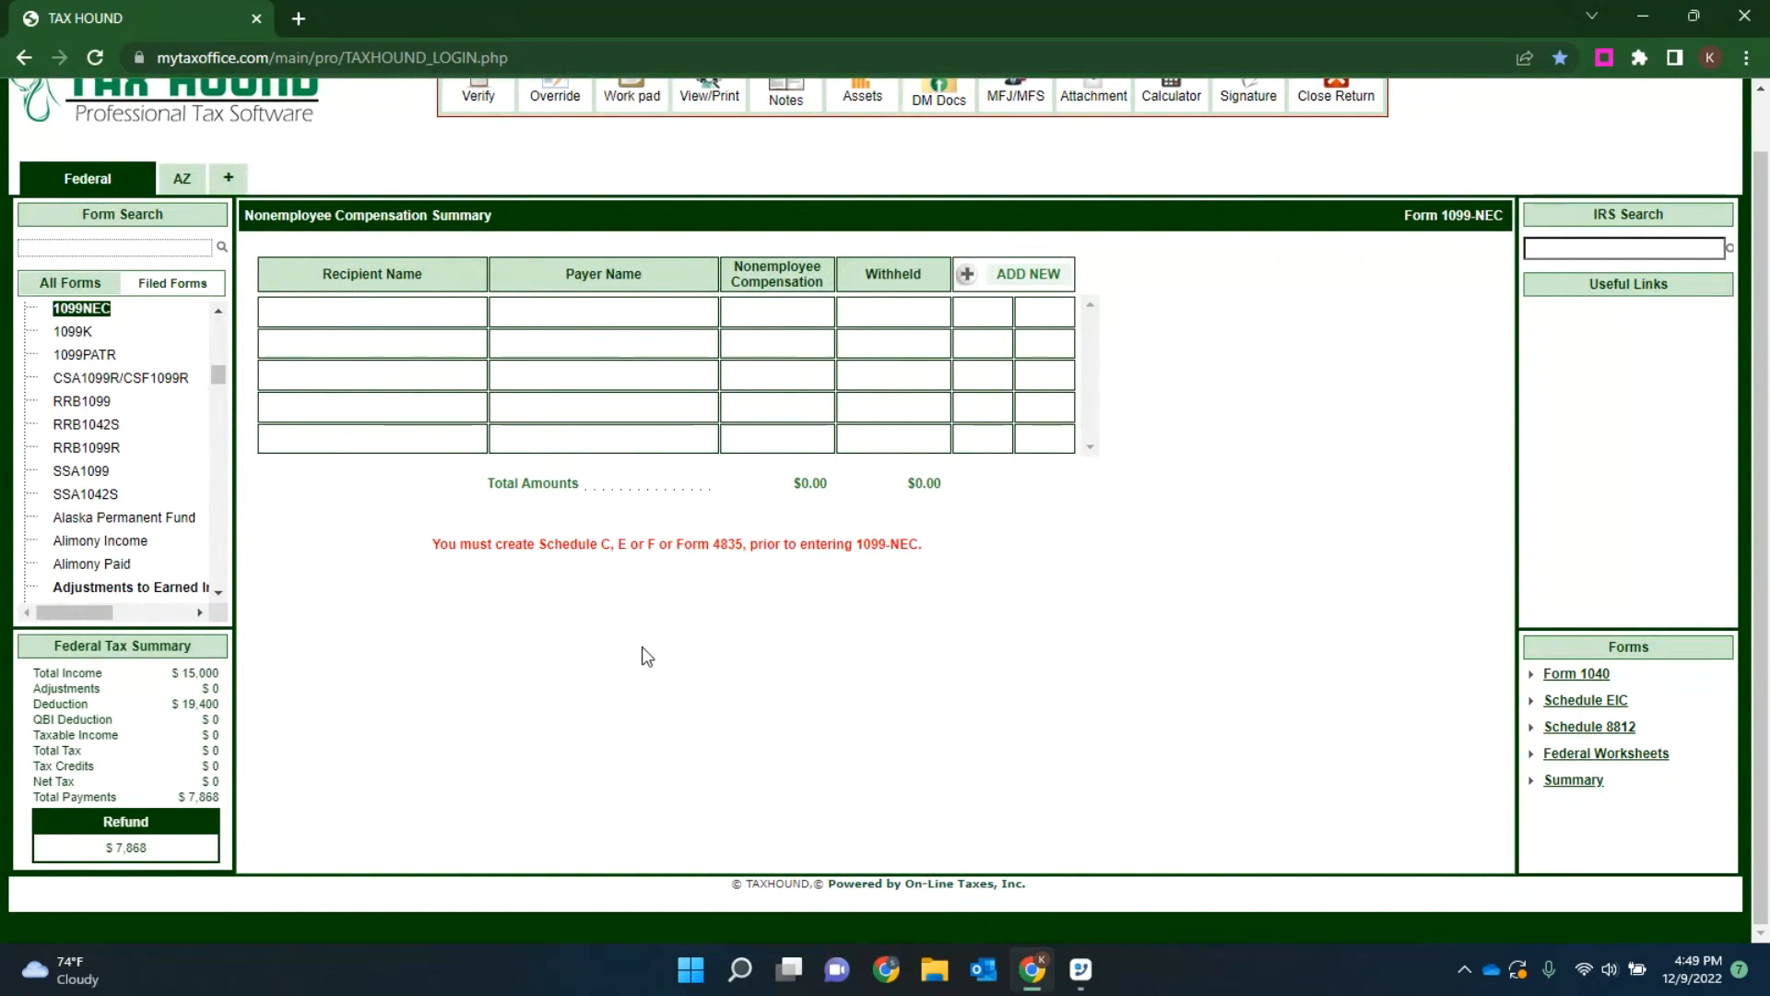
{"action": "left_click", "coordinate": [1027, 276]}
Step: Enter the payer's tax identification number on the 1099-NEC and go to the payer's name
{"action": "left_click", "coordinate": [529, 320]}
{"action": "type", "text": "123456798"}
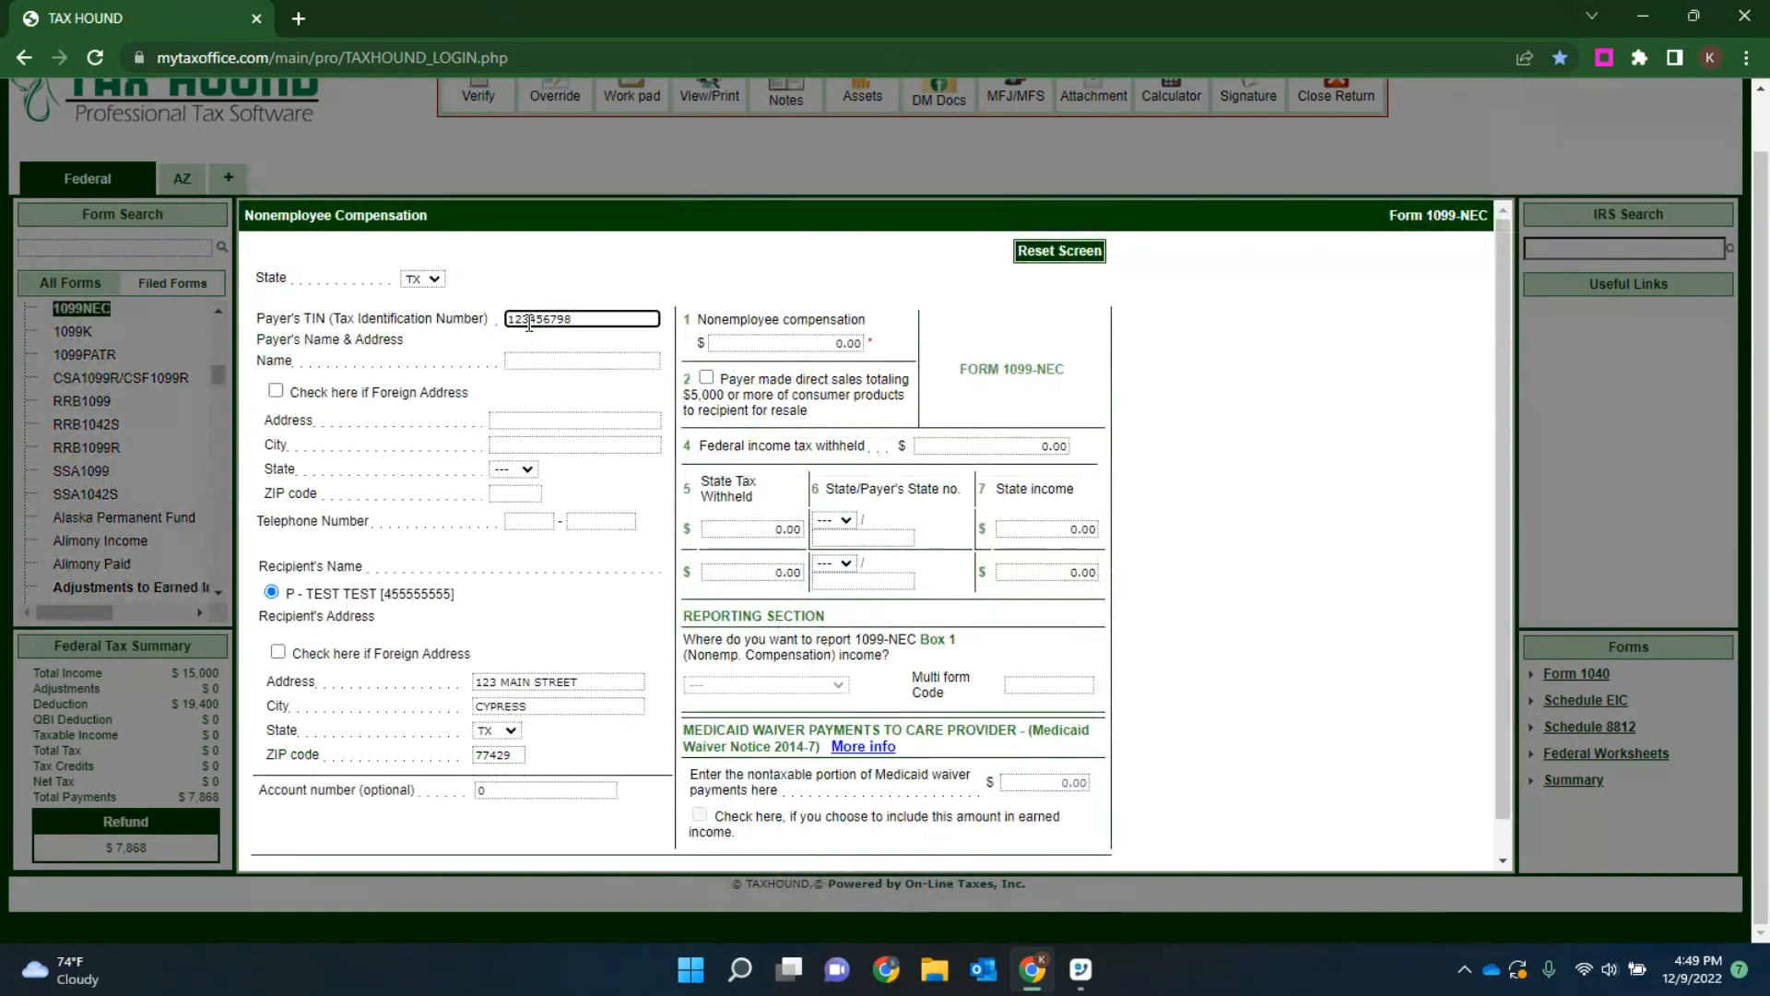
{"action": "key", "text": "BackSpace"}
{"action": "key", "text": "BackSpace"}
{"action": "type", "text": "89"}
{"action": "left_click", "coordinate": [568, 362]}
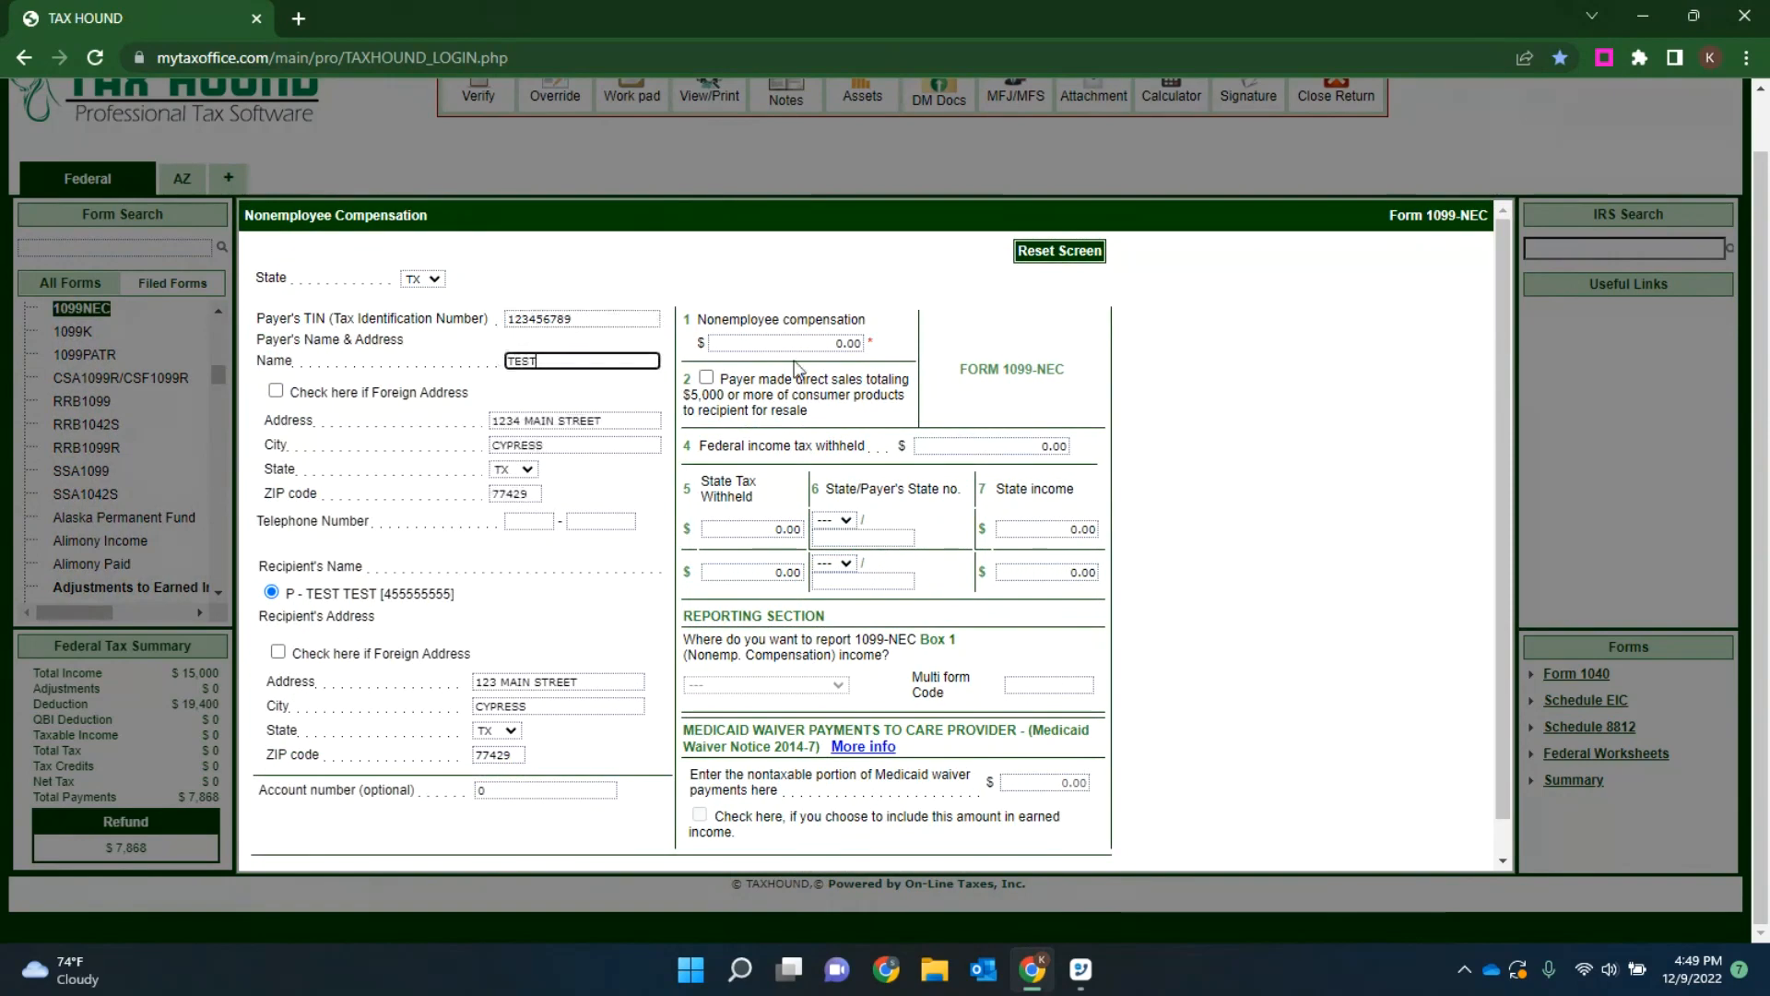
Step: Set the 1099-NEC Box 1 nonemployee compensation to 5000
{"action": "left_click", "coordinate": [805, 338]}
{"action": "type", "text": "5"}
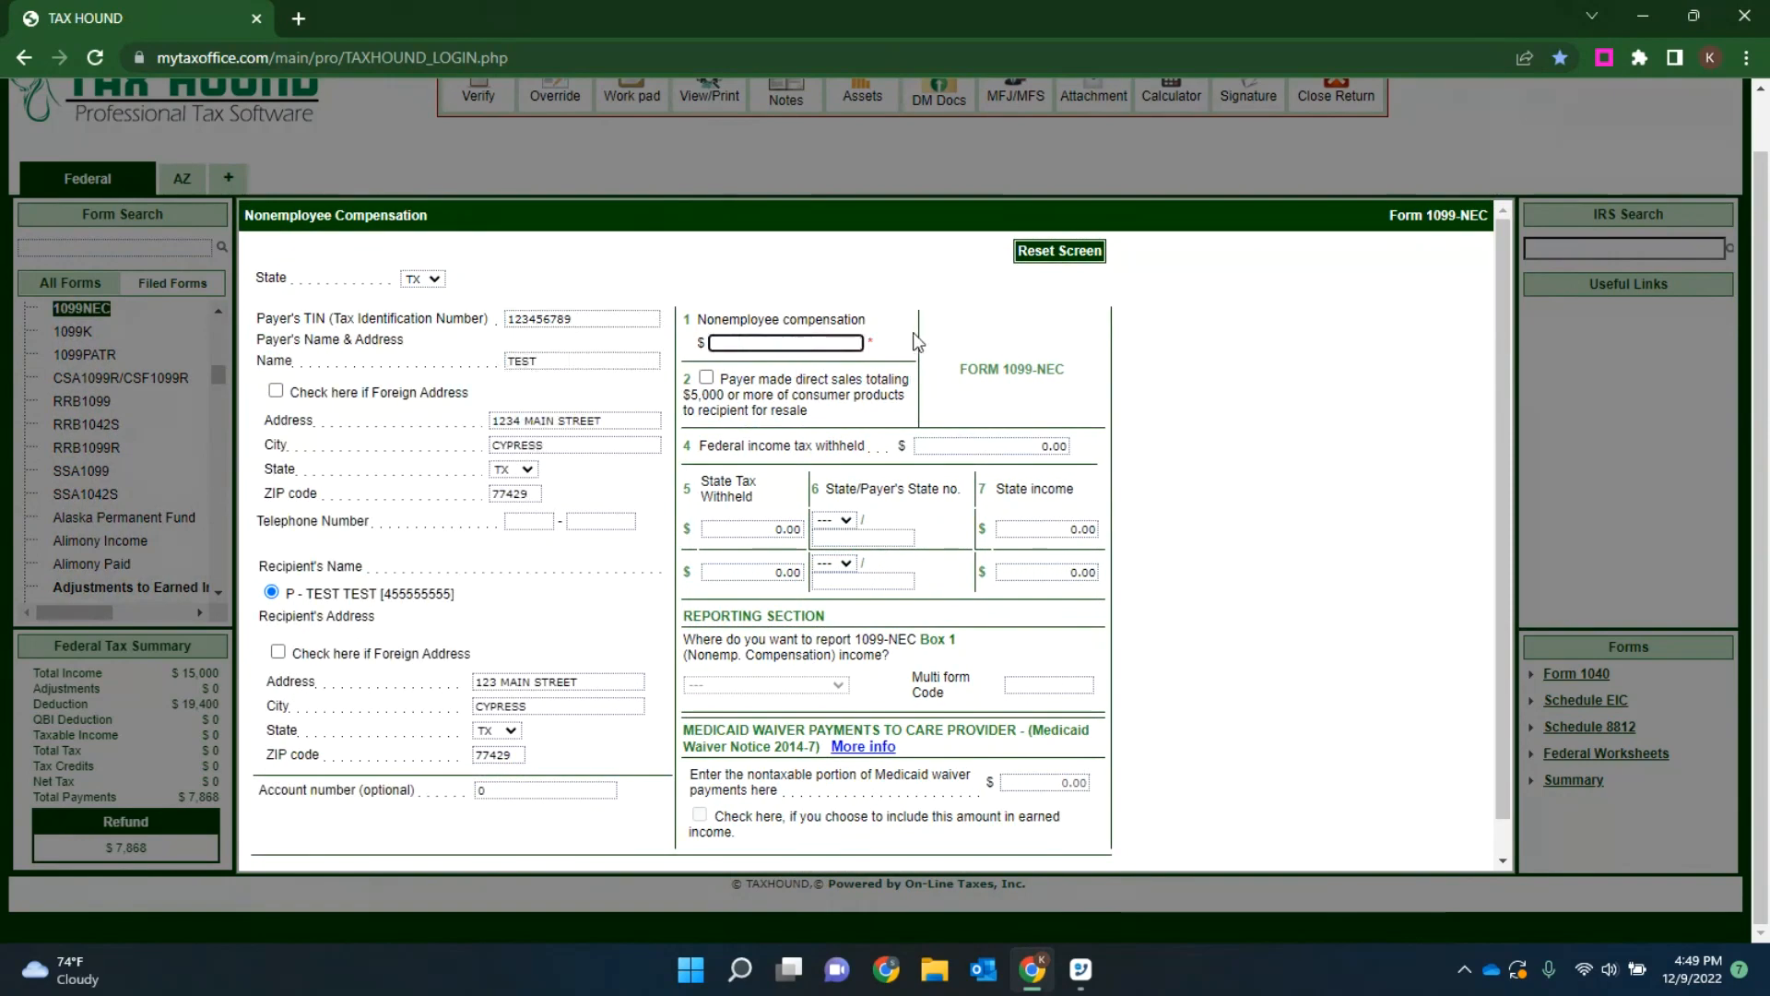
{"action": "type", "text": "000"}
{"action": "key", "text": "Tab"}
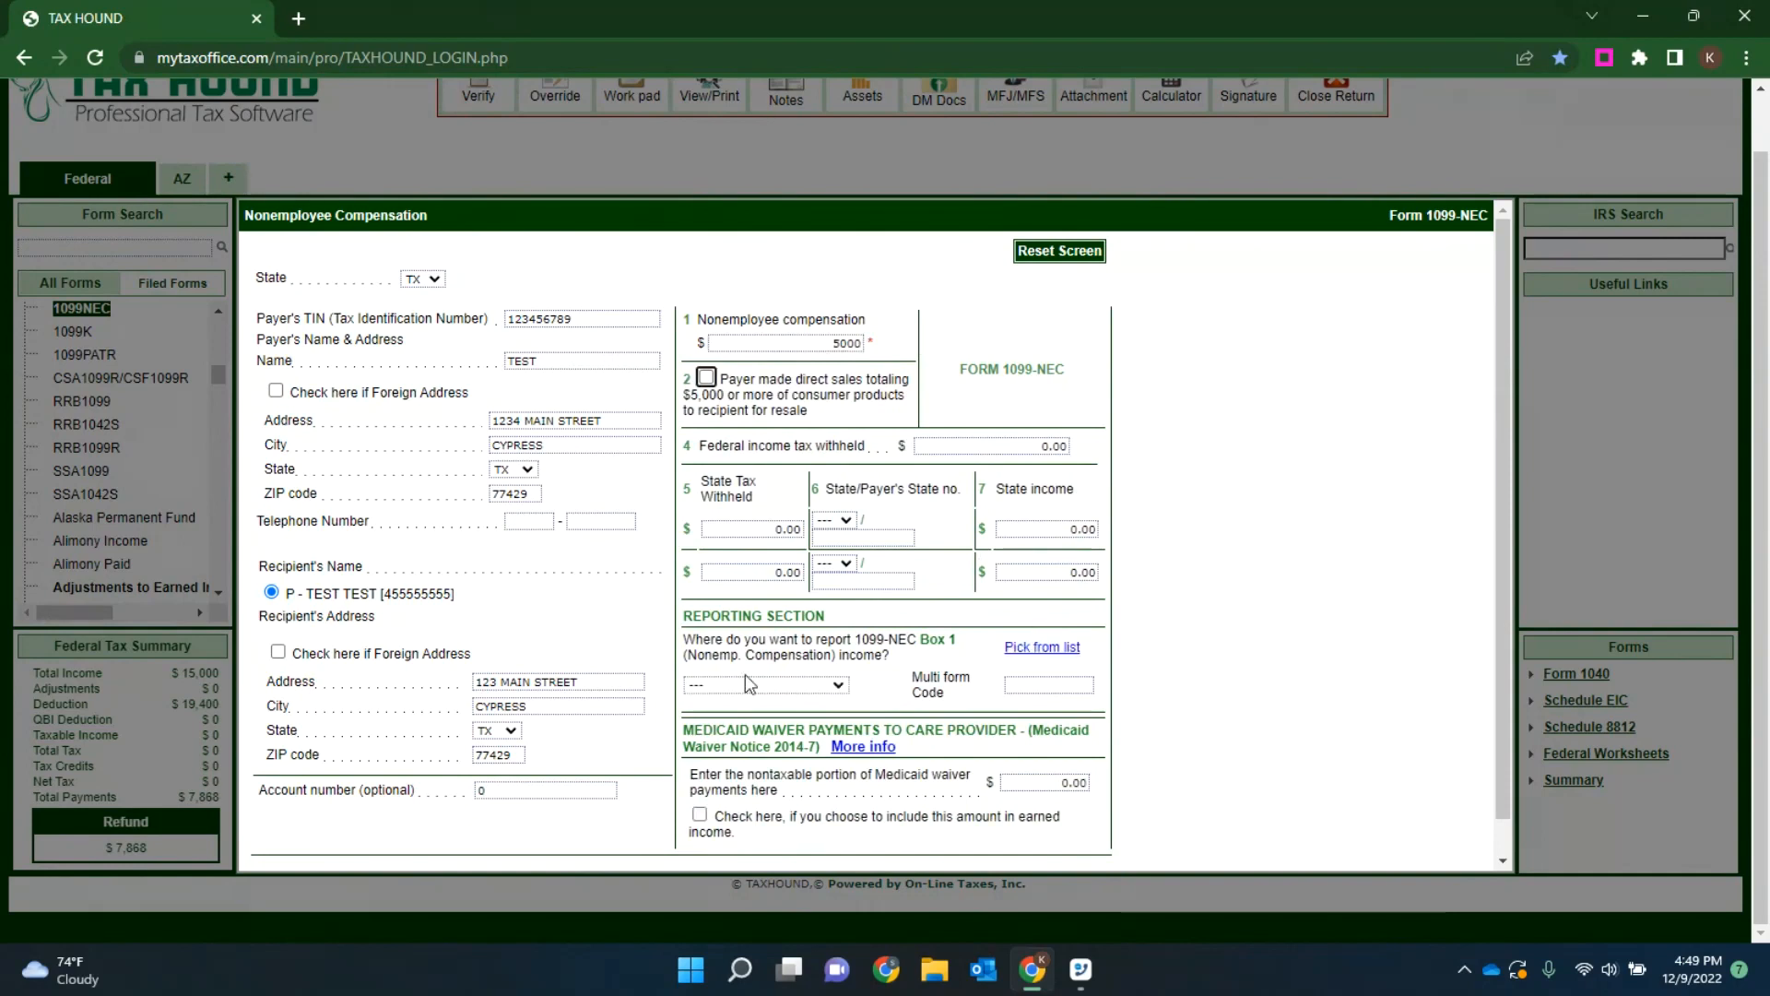
Step: Report the 1099-NEC Box 1 income on the PAINT Schedule C and save the form
{"action": "left_click", "coordinate": [1050, 648]}
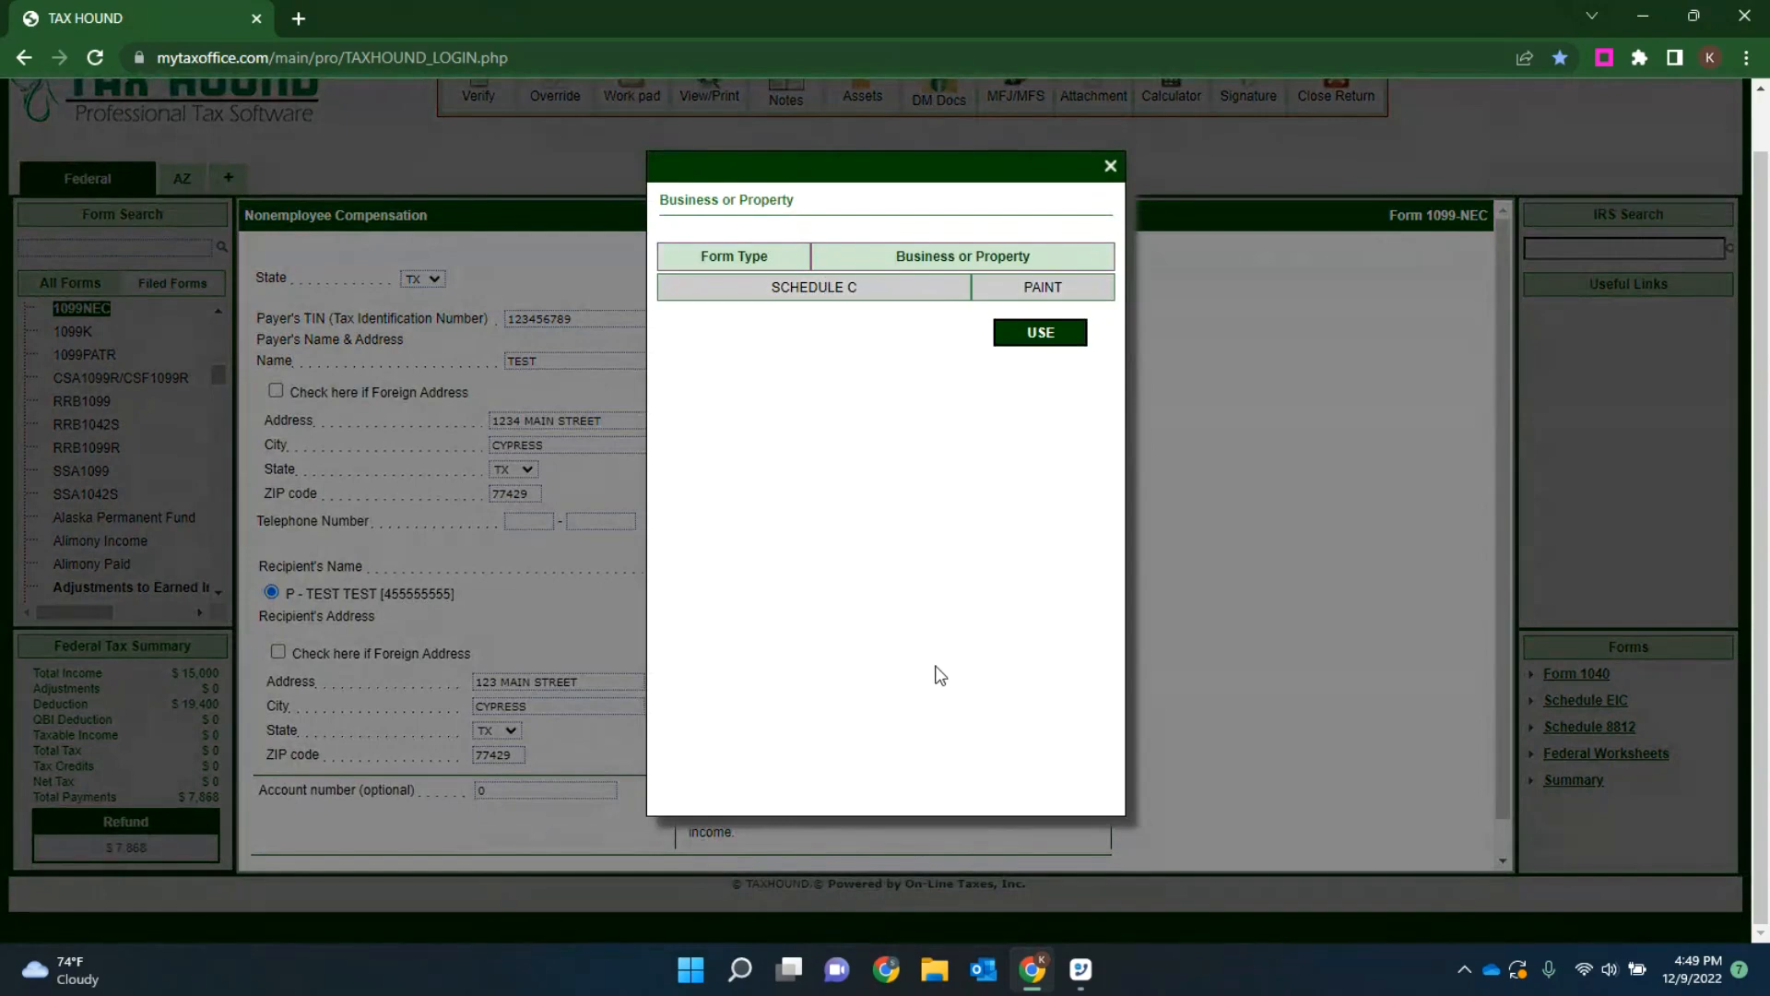
{"action": "left_click", "coordinate": [1042, 333]}
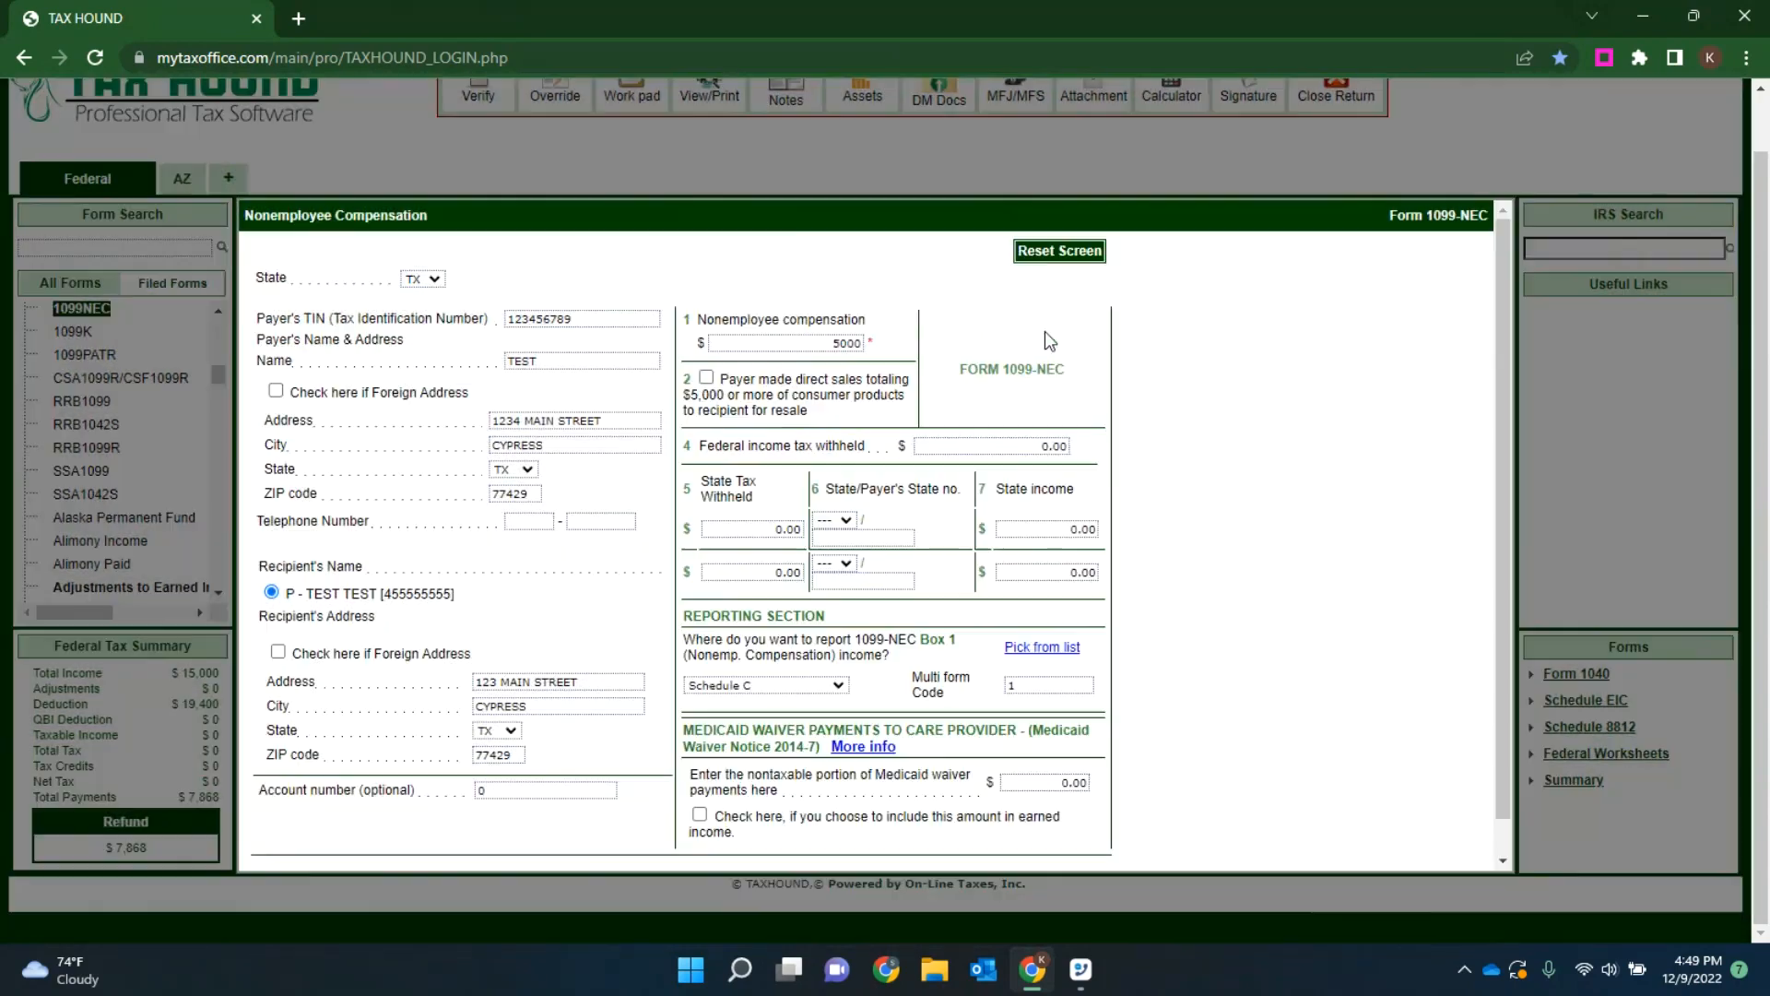
{"action": "scroll", "coordinate": [935, 858], "scroll_direction": "down", "scroll_amount": 1}
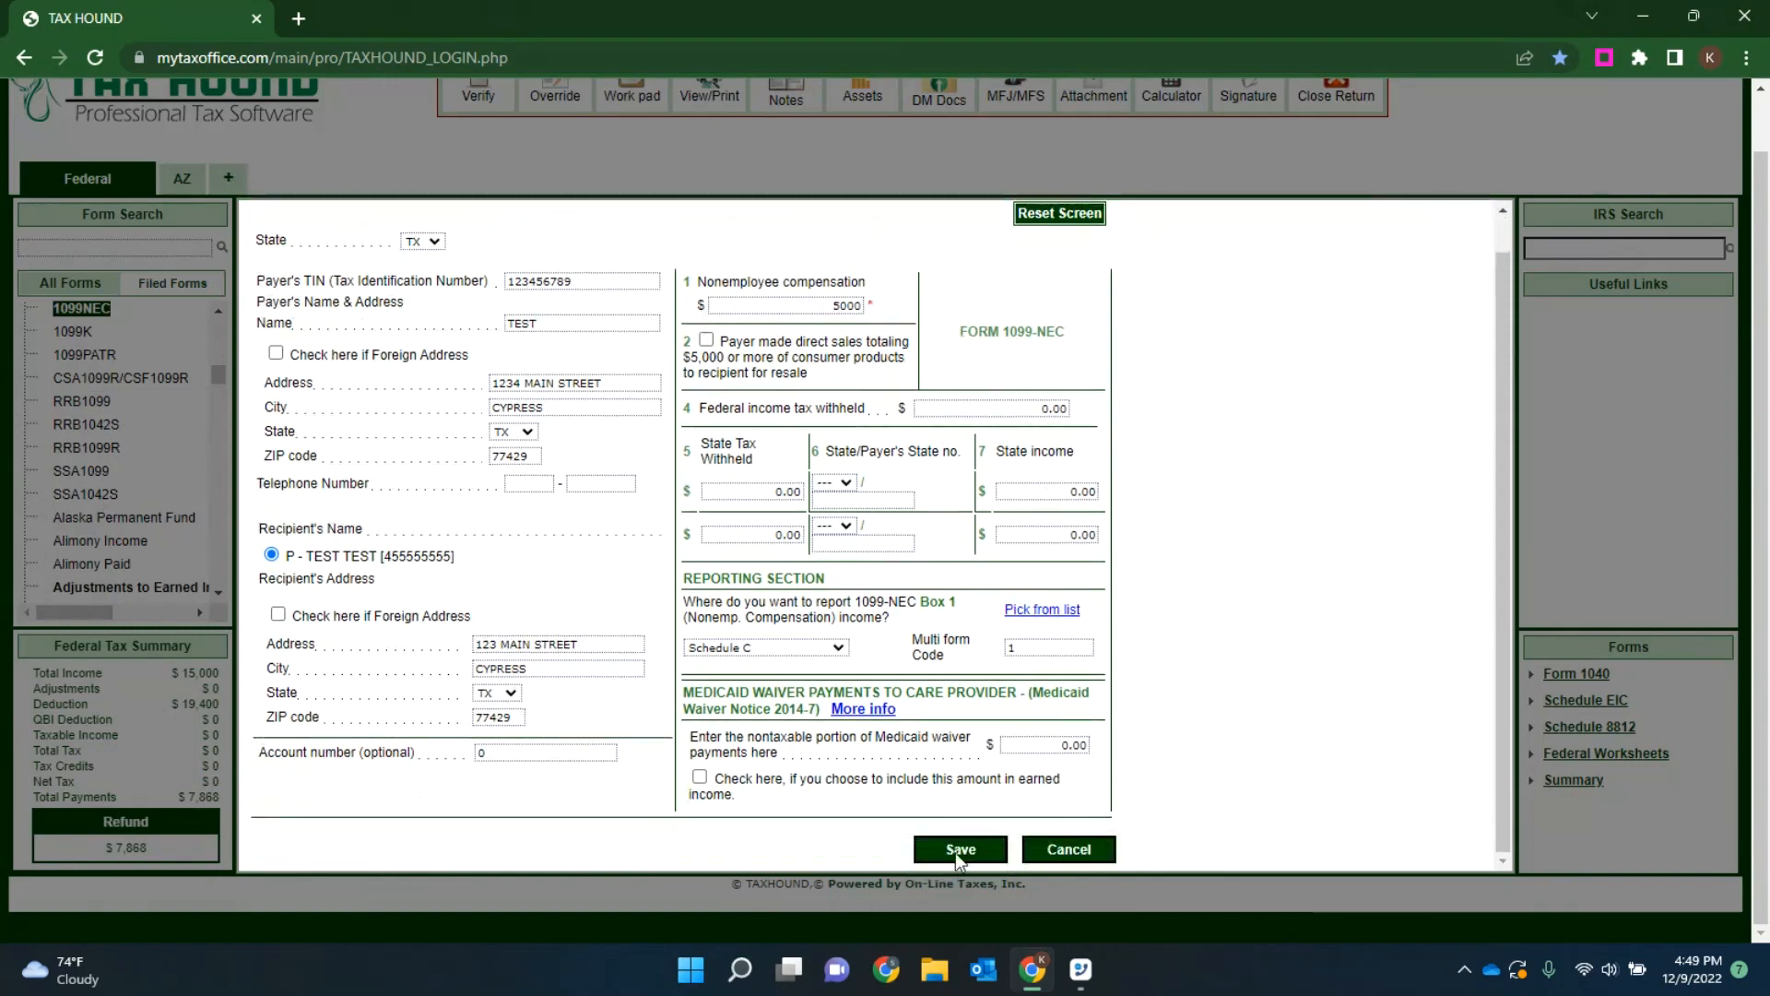
{"action": "left_click", "coordinate": [959, 849]}
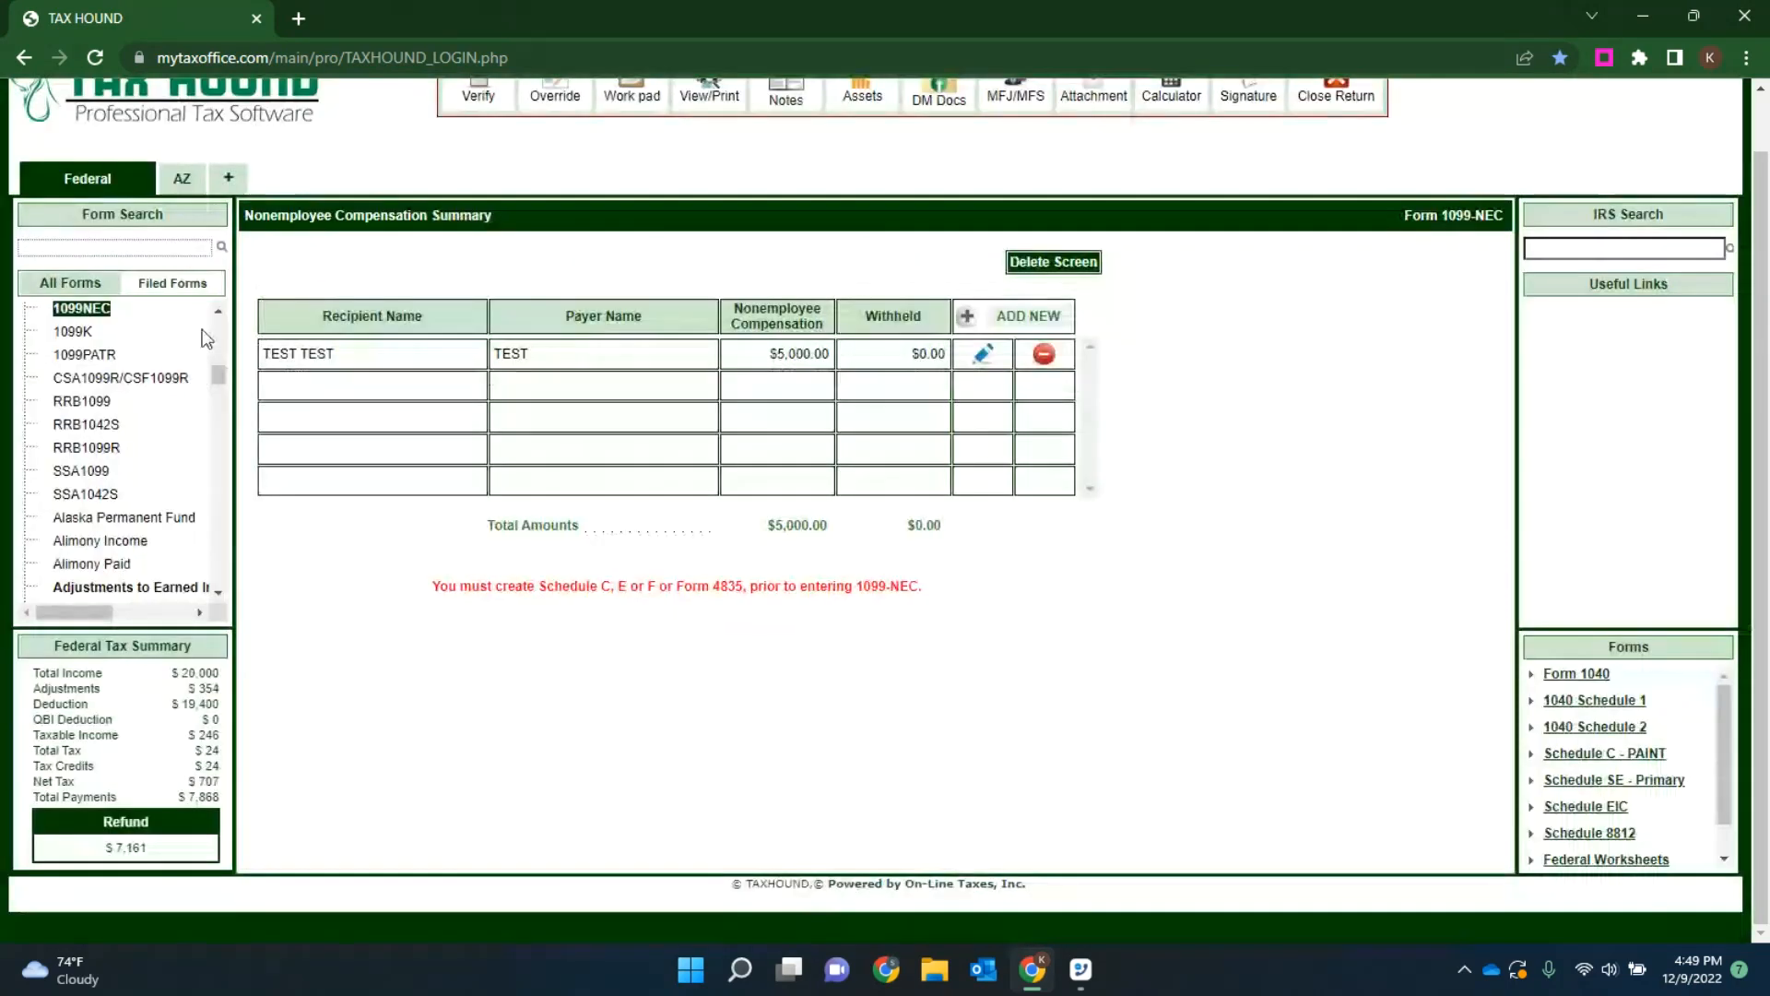
Step: Show the filed forms, open the existing PAINT Schedule C entry, and review its income and expense sections
{"action": "left_click", "coordinate": [185, 282]}
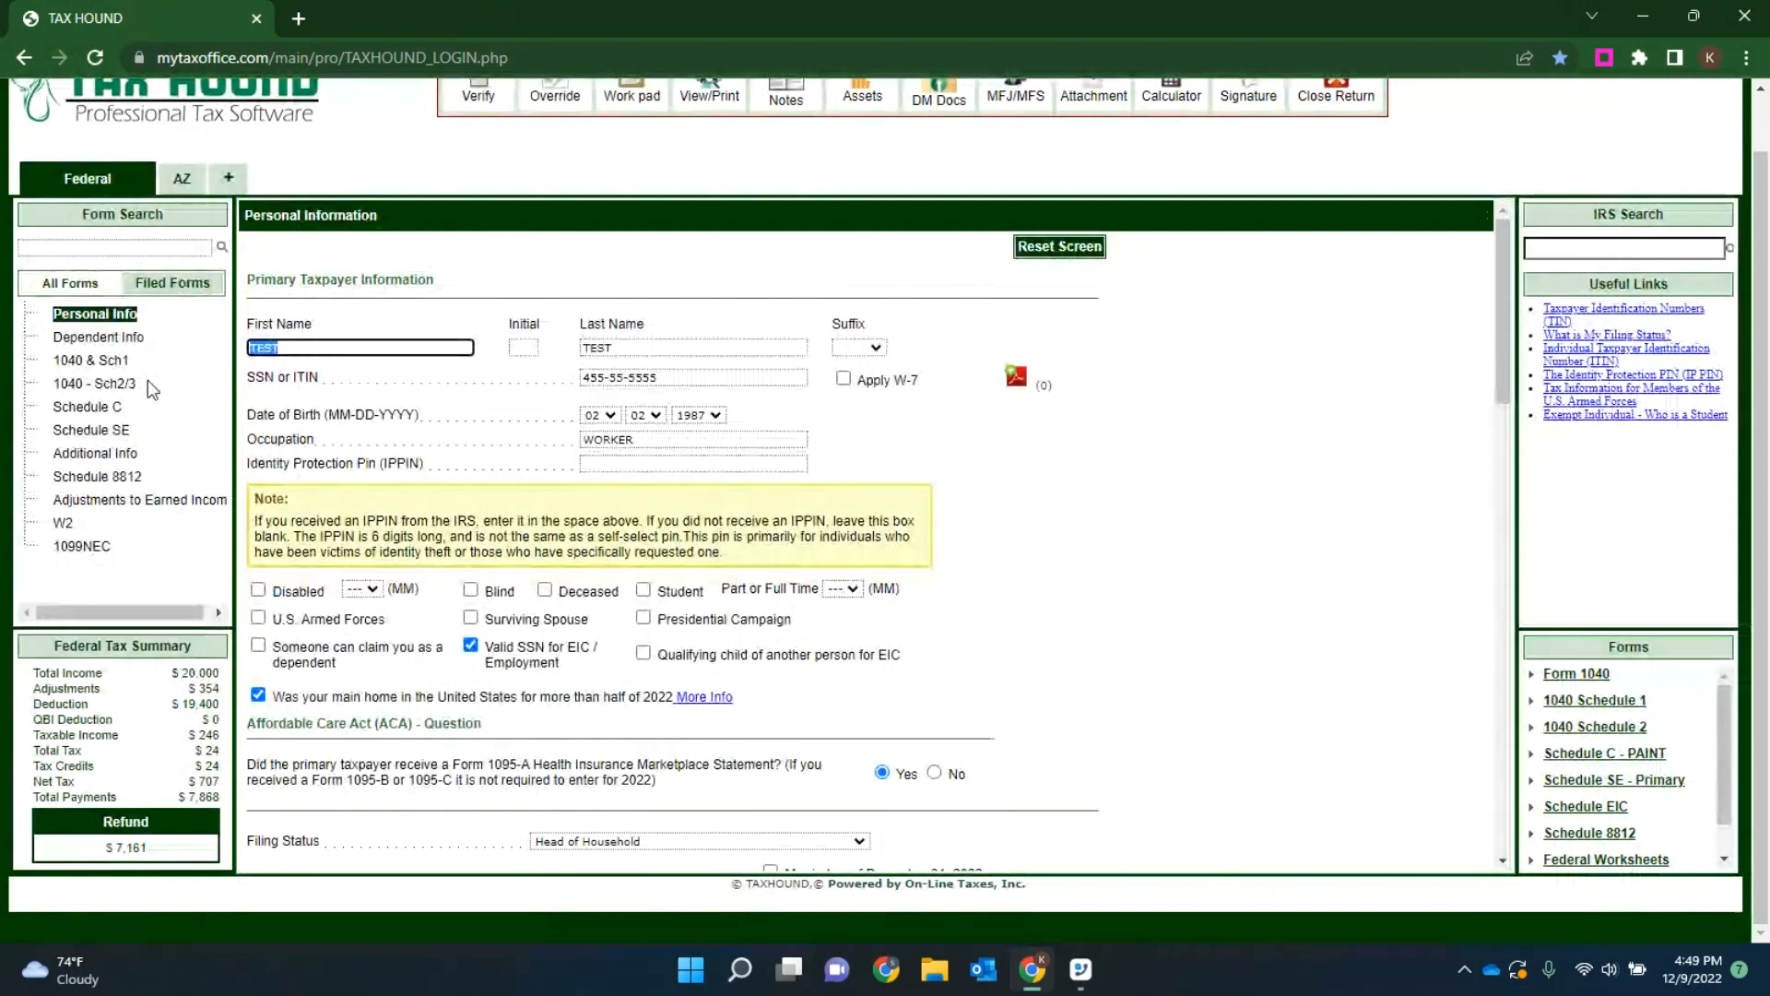
{"action": "left_click", "coordinate": [69, 283]}
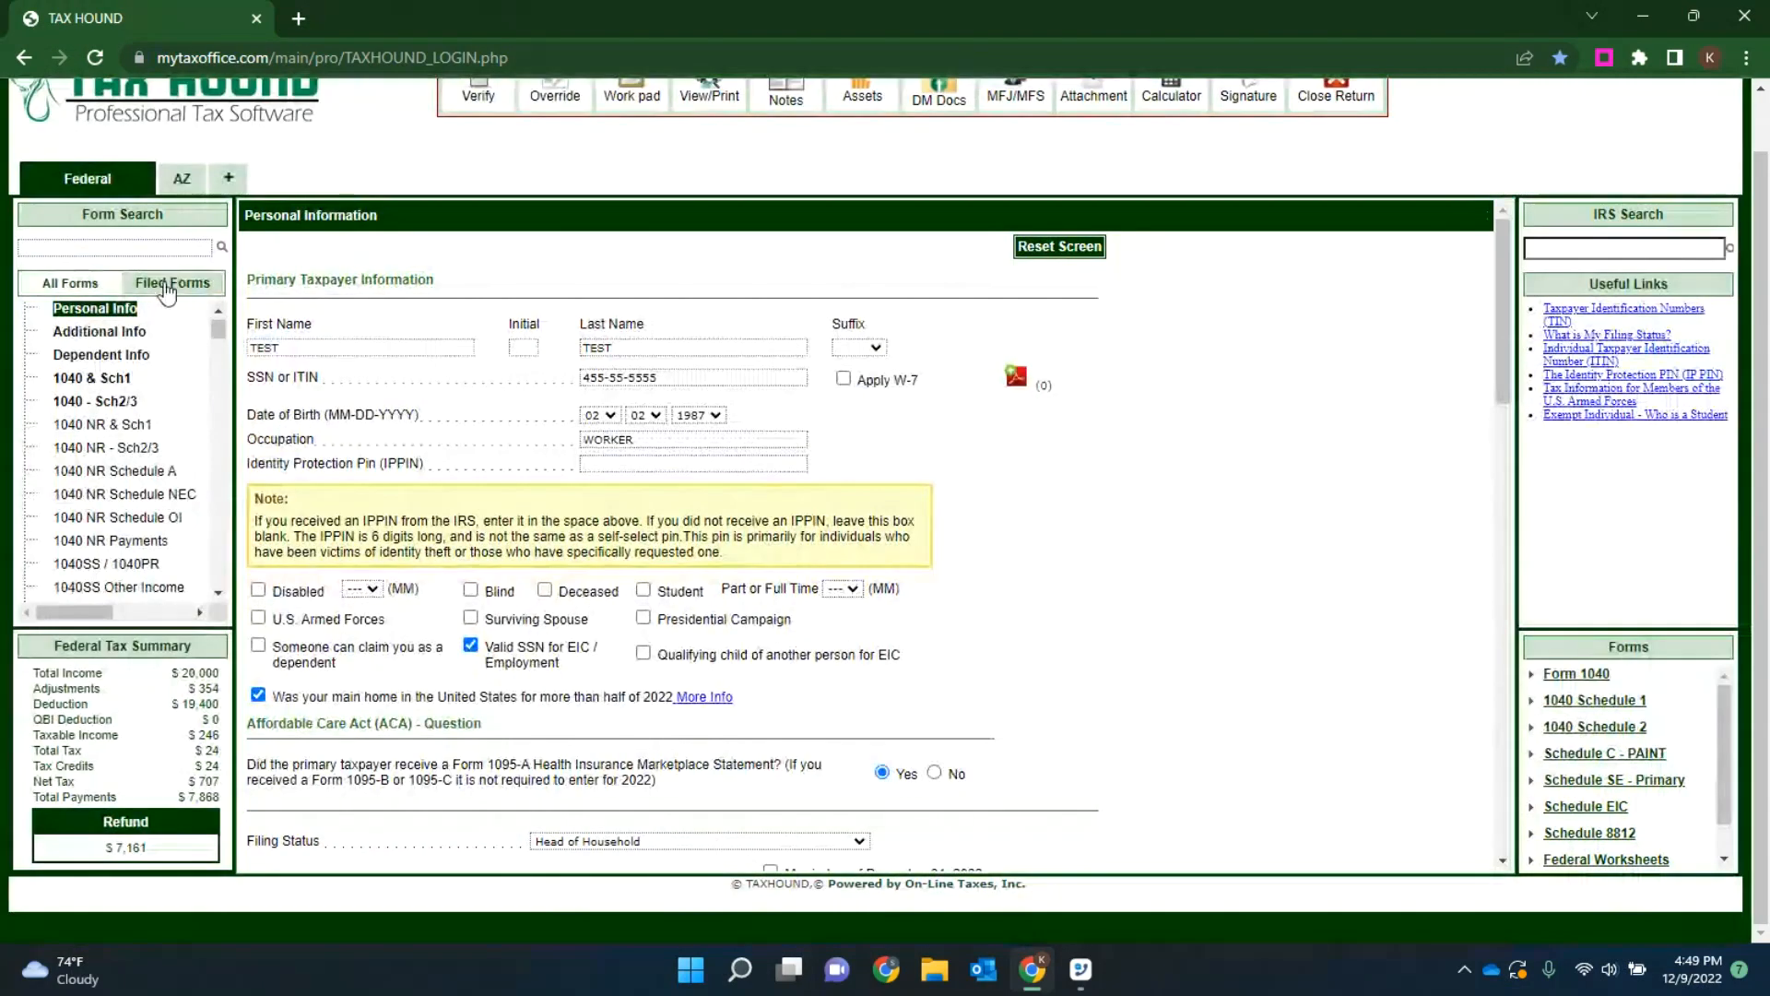
{"action": "left_click", "coordinate": [167, 287]}
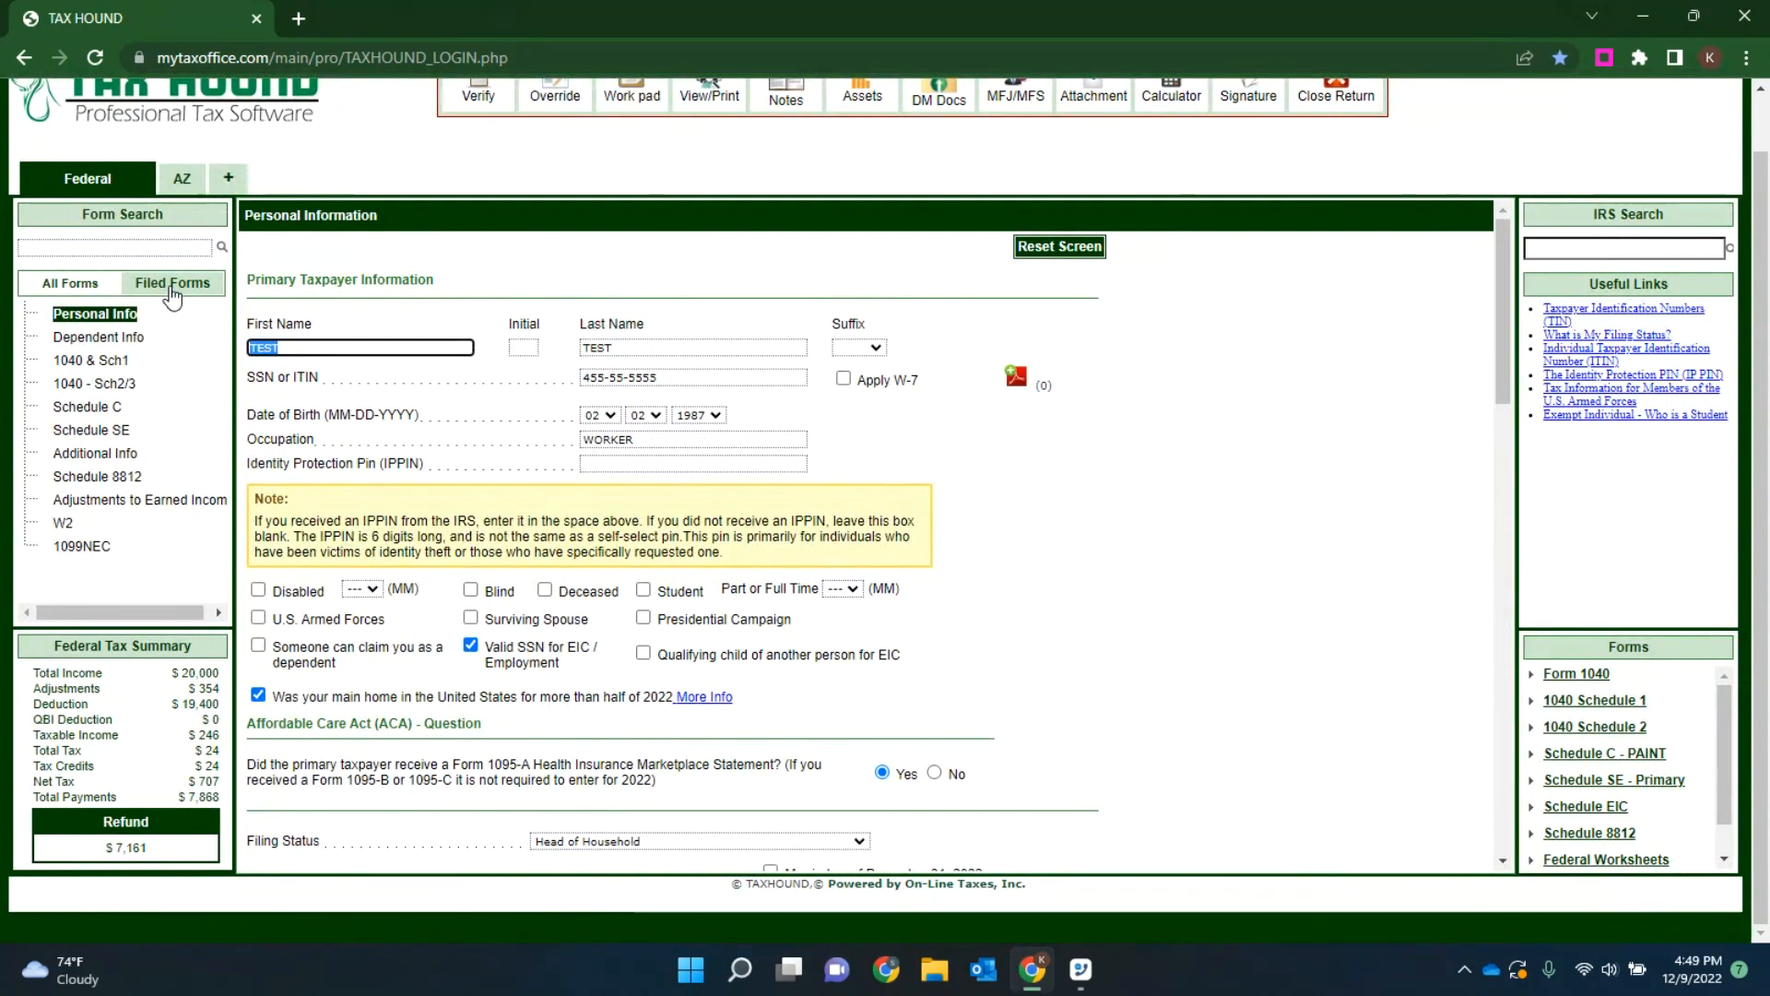
{"action": "left_click", "coordinate": [103, 410]}
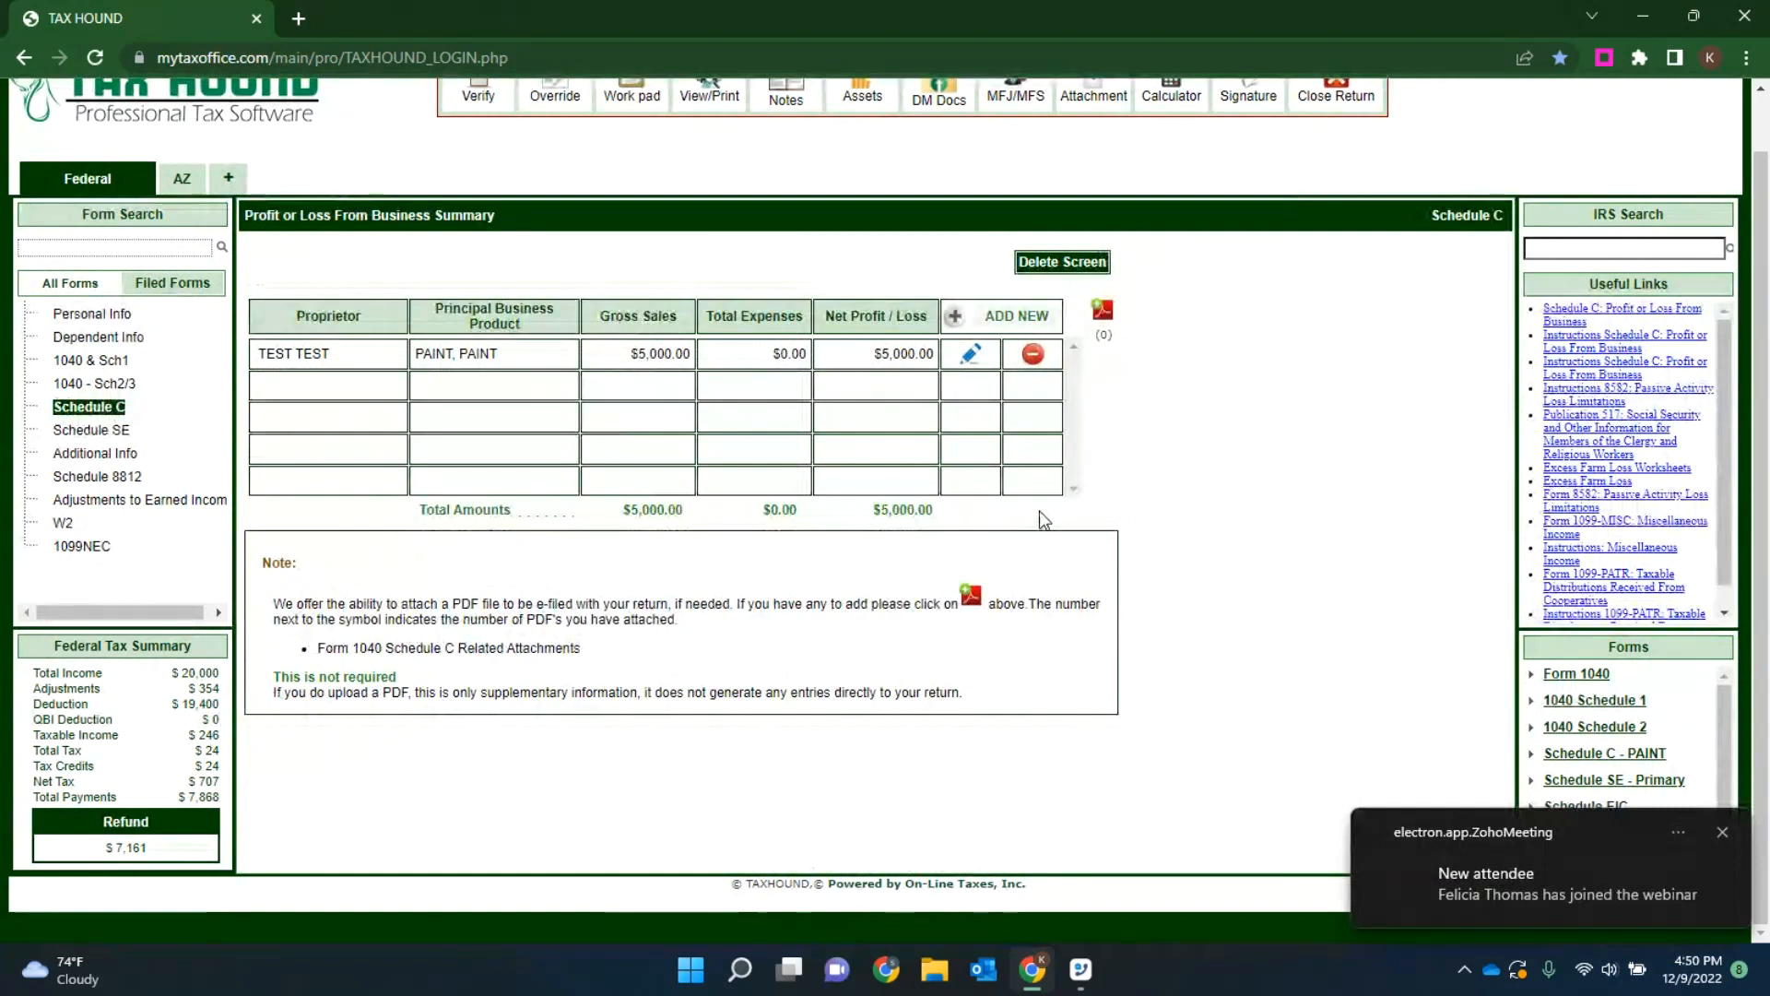
{"action": "left_click", "coordinate": [971, 355]}
{"action": "scroll", "coordinate": [1015, 506], "scroll_direction": "down", "scroll_amount": 6}
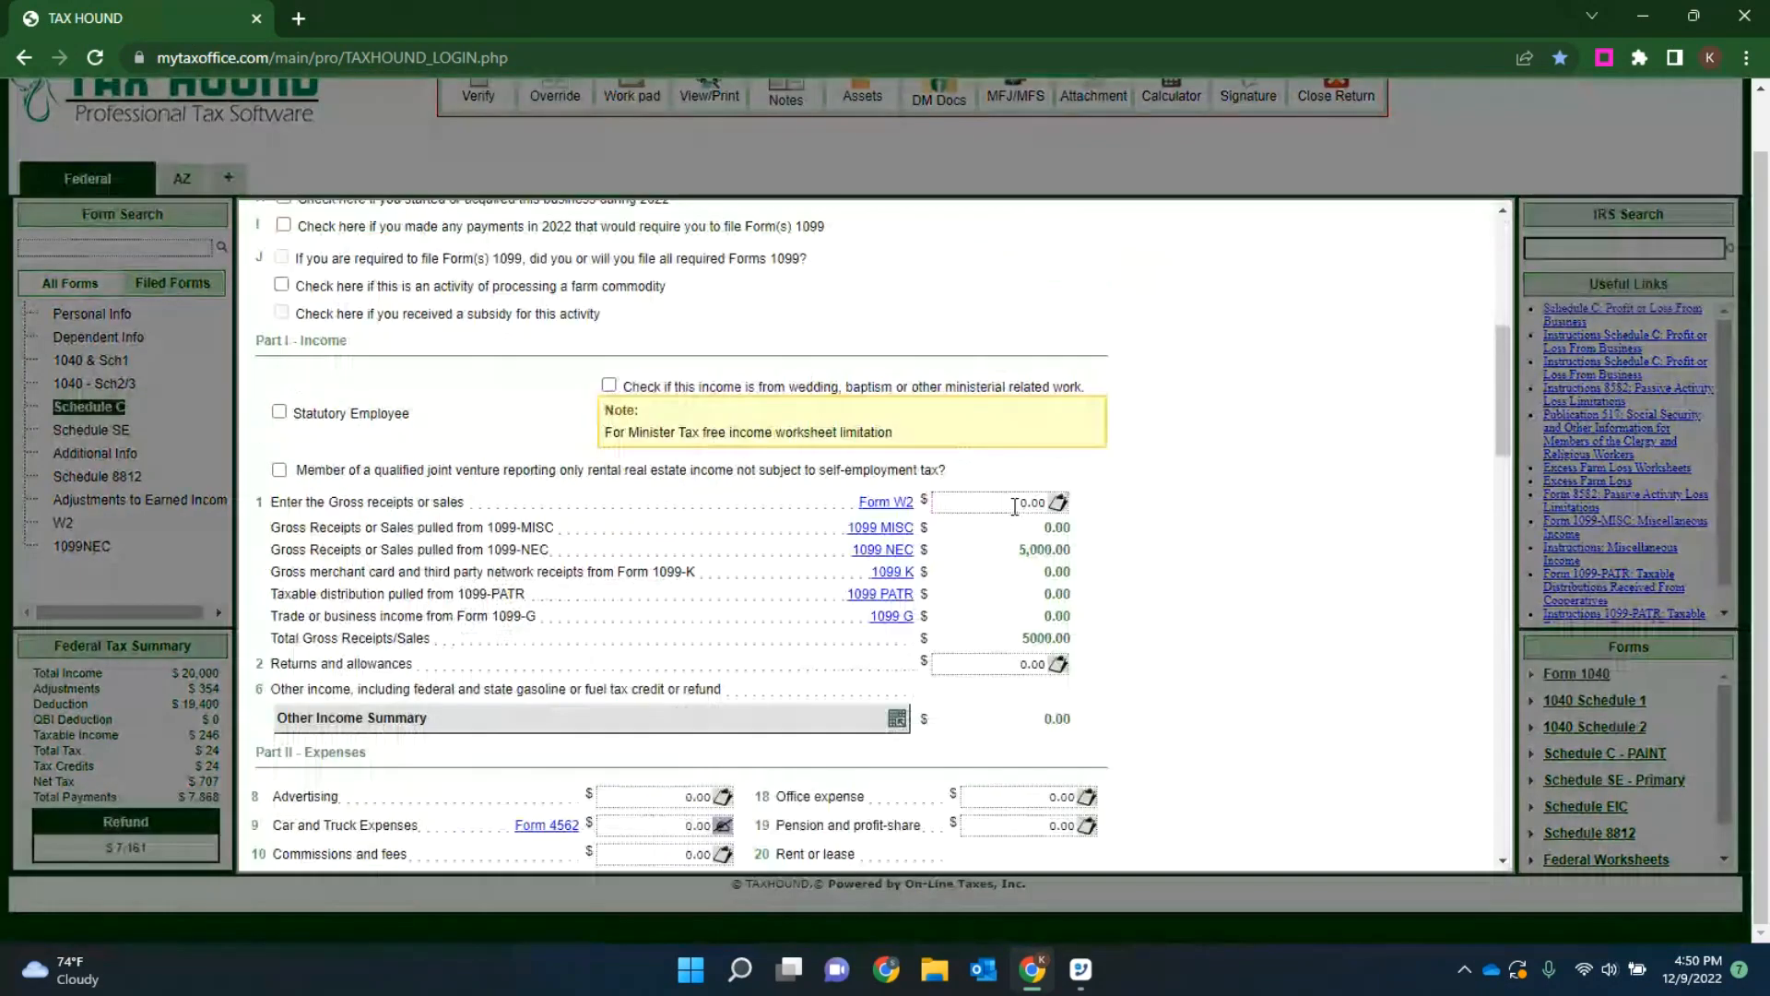
{"action": "scroll", "coordinate": [1015, 506], "scroll_direction": "down", "scroll_amount": 6}
{"action": "scroll", "coordinate": [1071, 434], "scroll_direction": "up", "scroll_amount": 5}
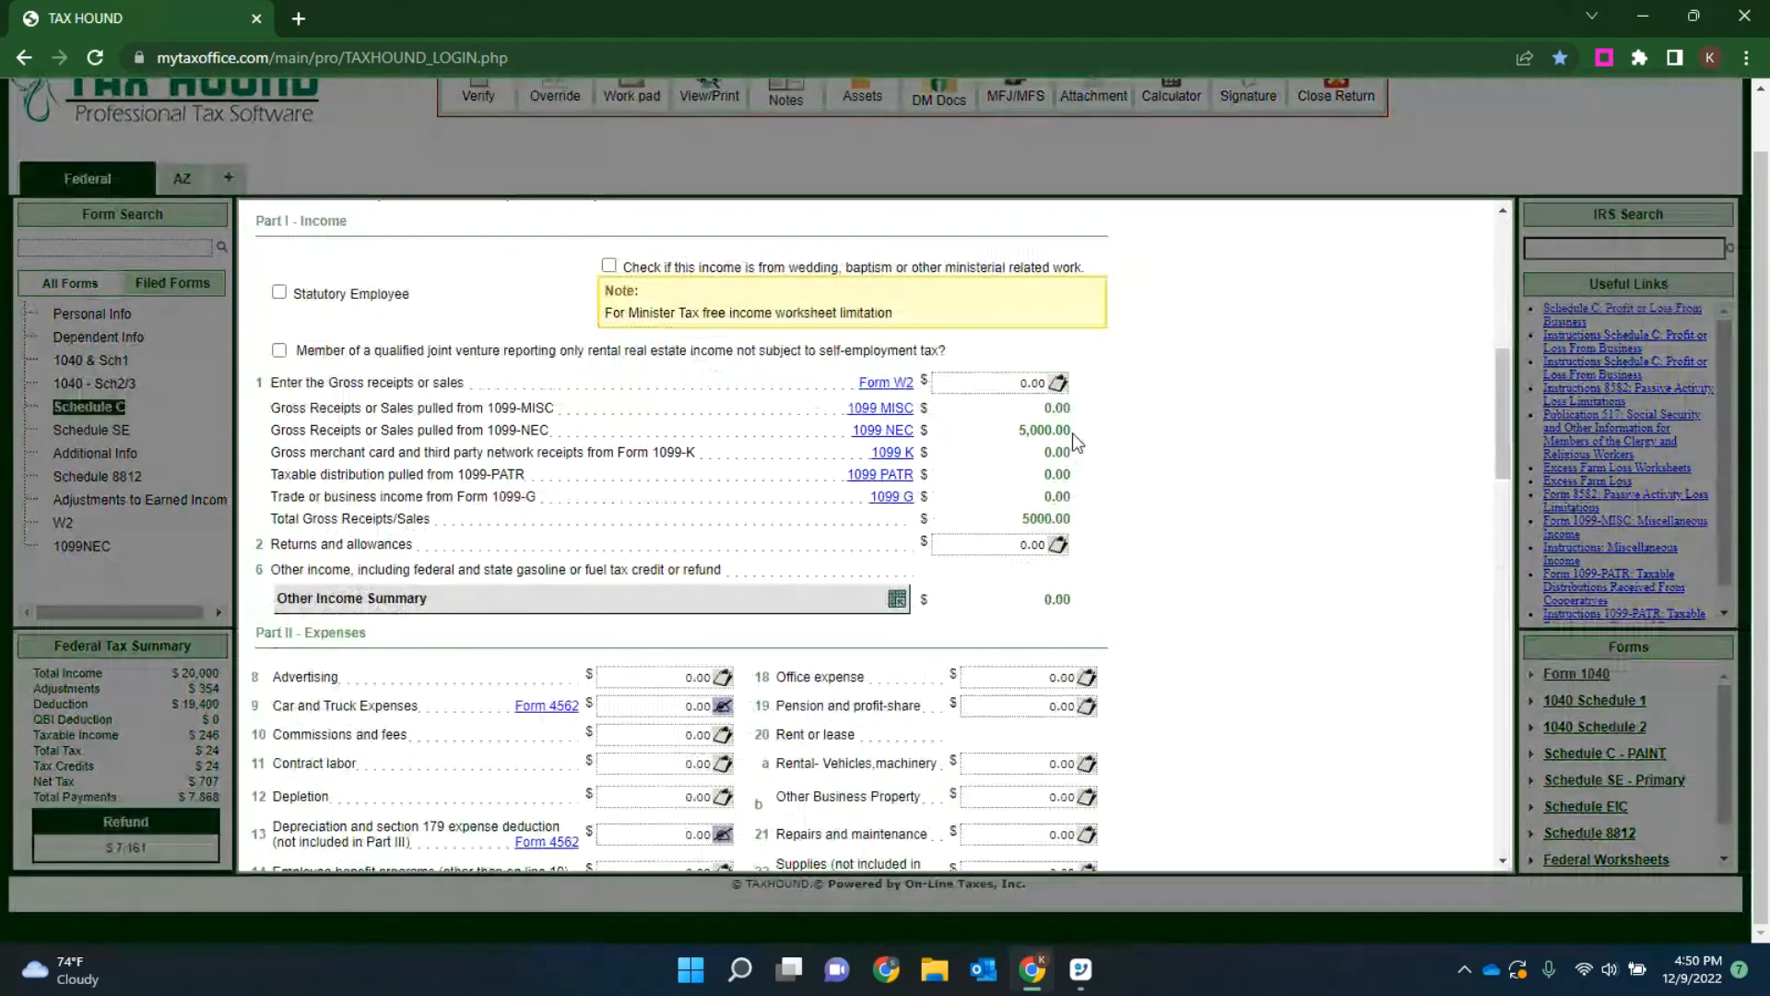
Step: Open Form 1099-K from Schedule C, add a new entry, and enter the filer's tax identification number
{"action": "left_click", "coordinate": [887, 453]}
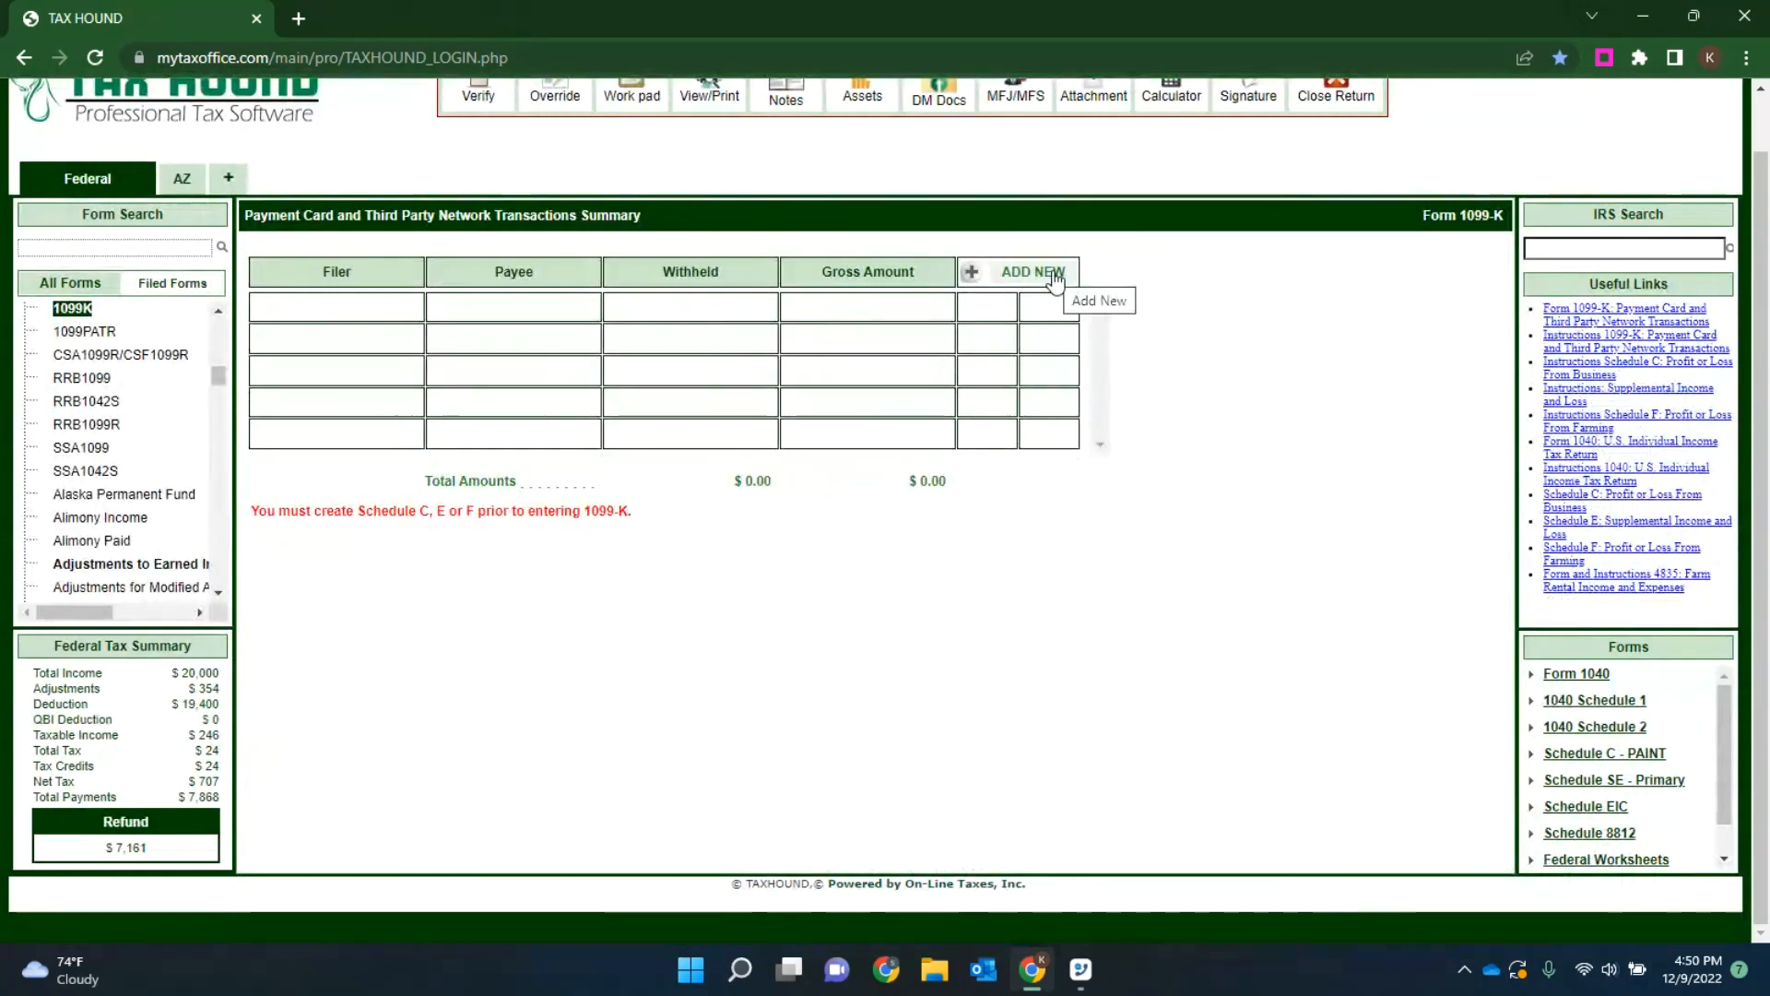
{"action": "left_click", "coordinate": [1054, 275]}
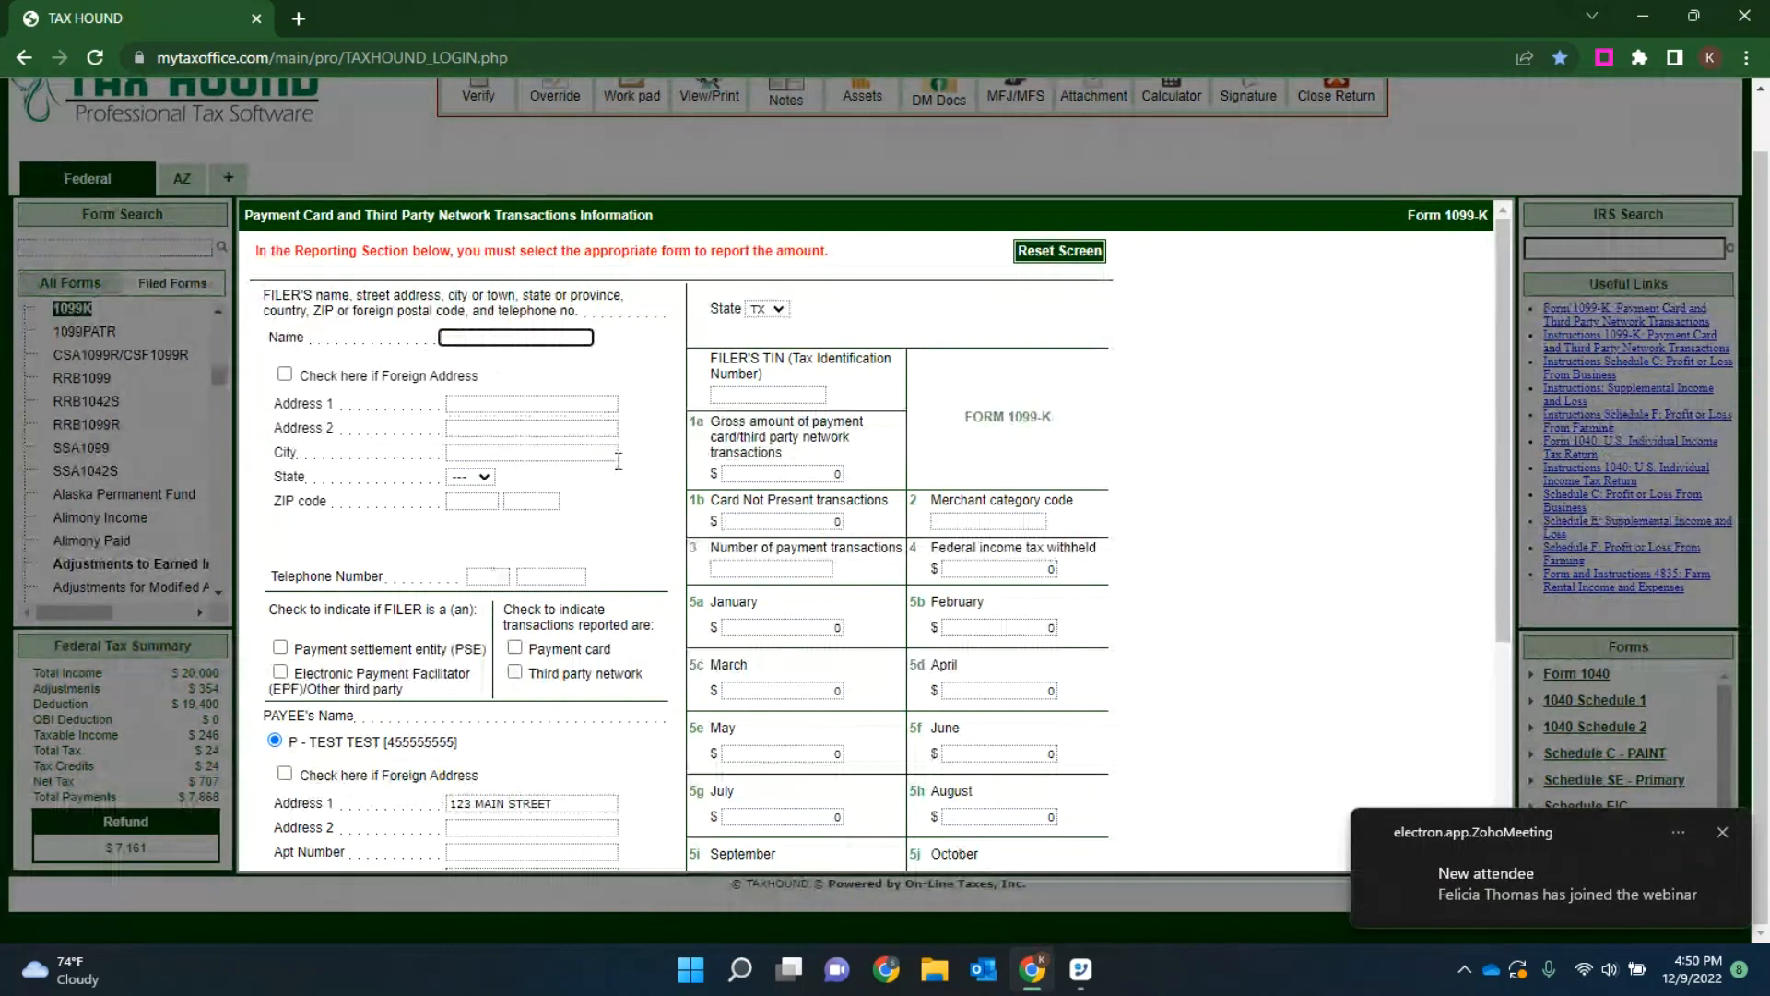
{"action": "left_click", "coordinate": [759, 395]}
{"action": "type", "text": "123456789"}
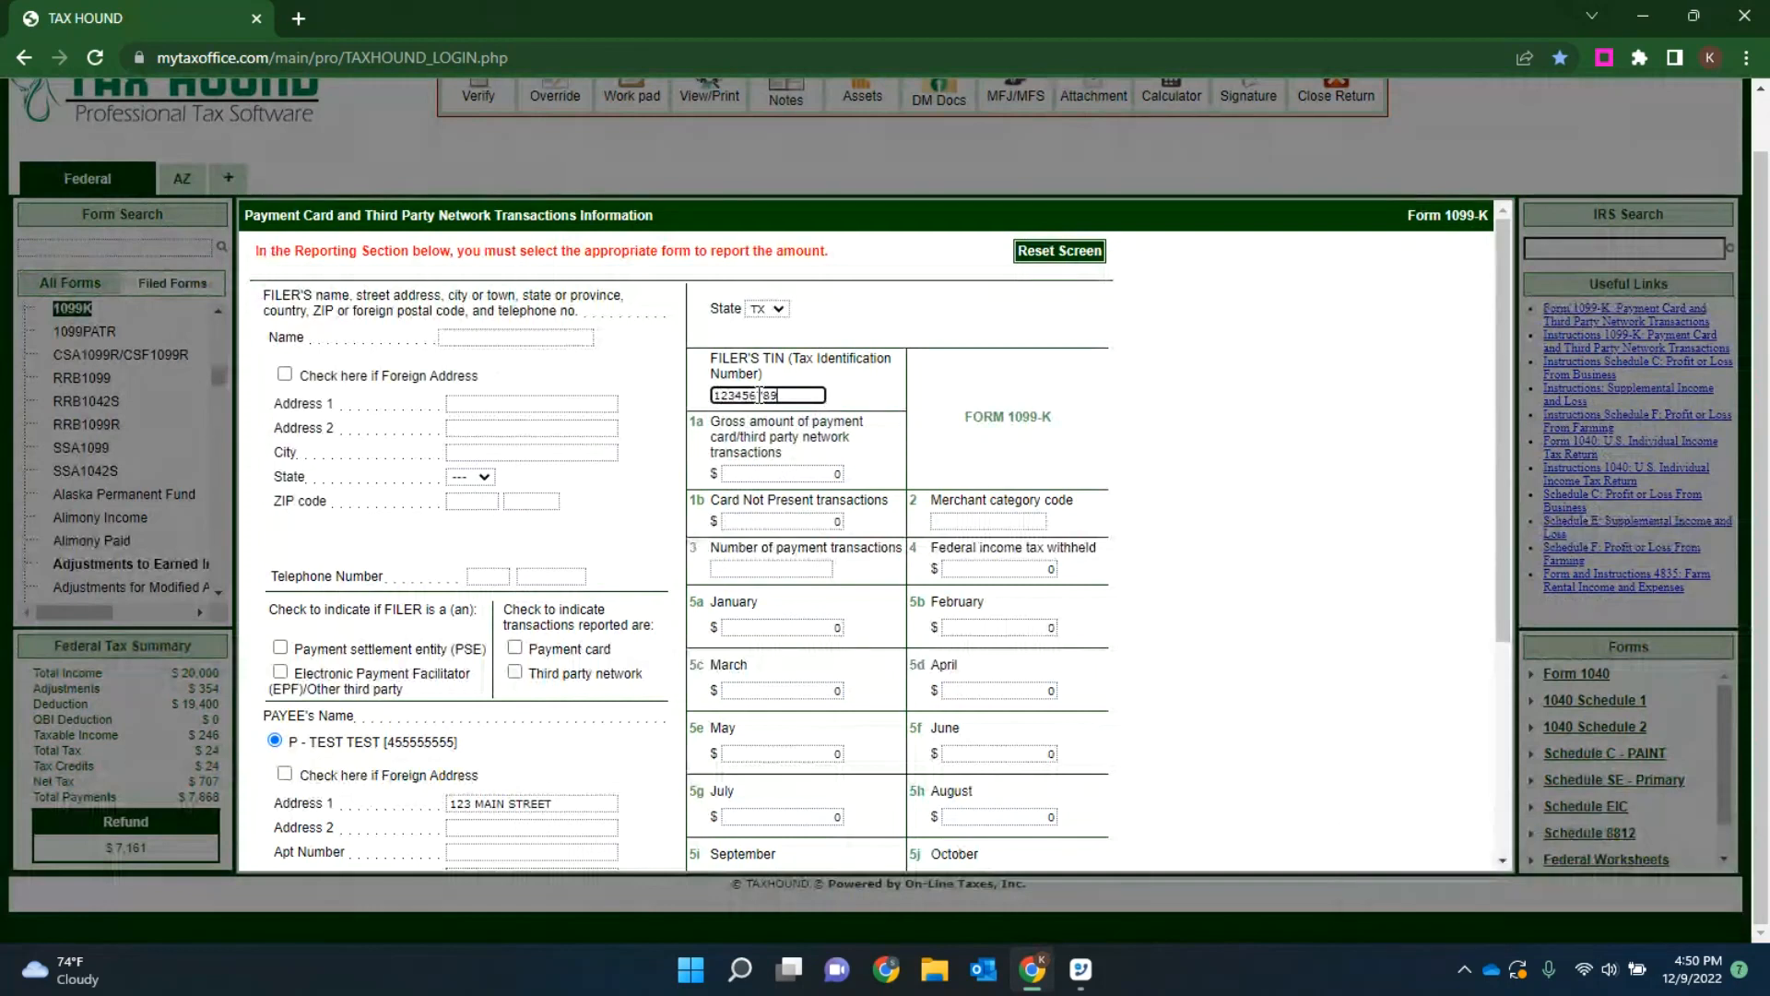
{"action": "key", "text": "Tab"}
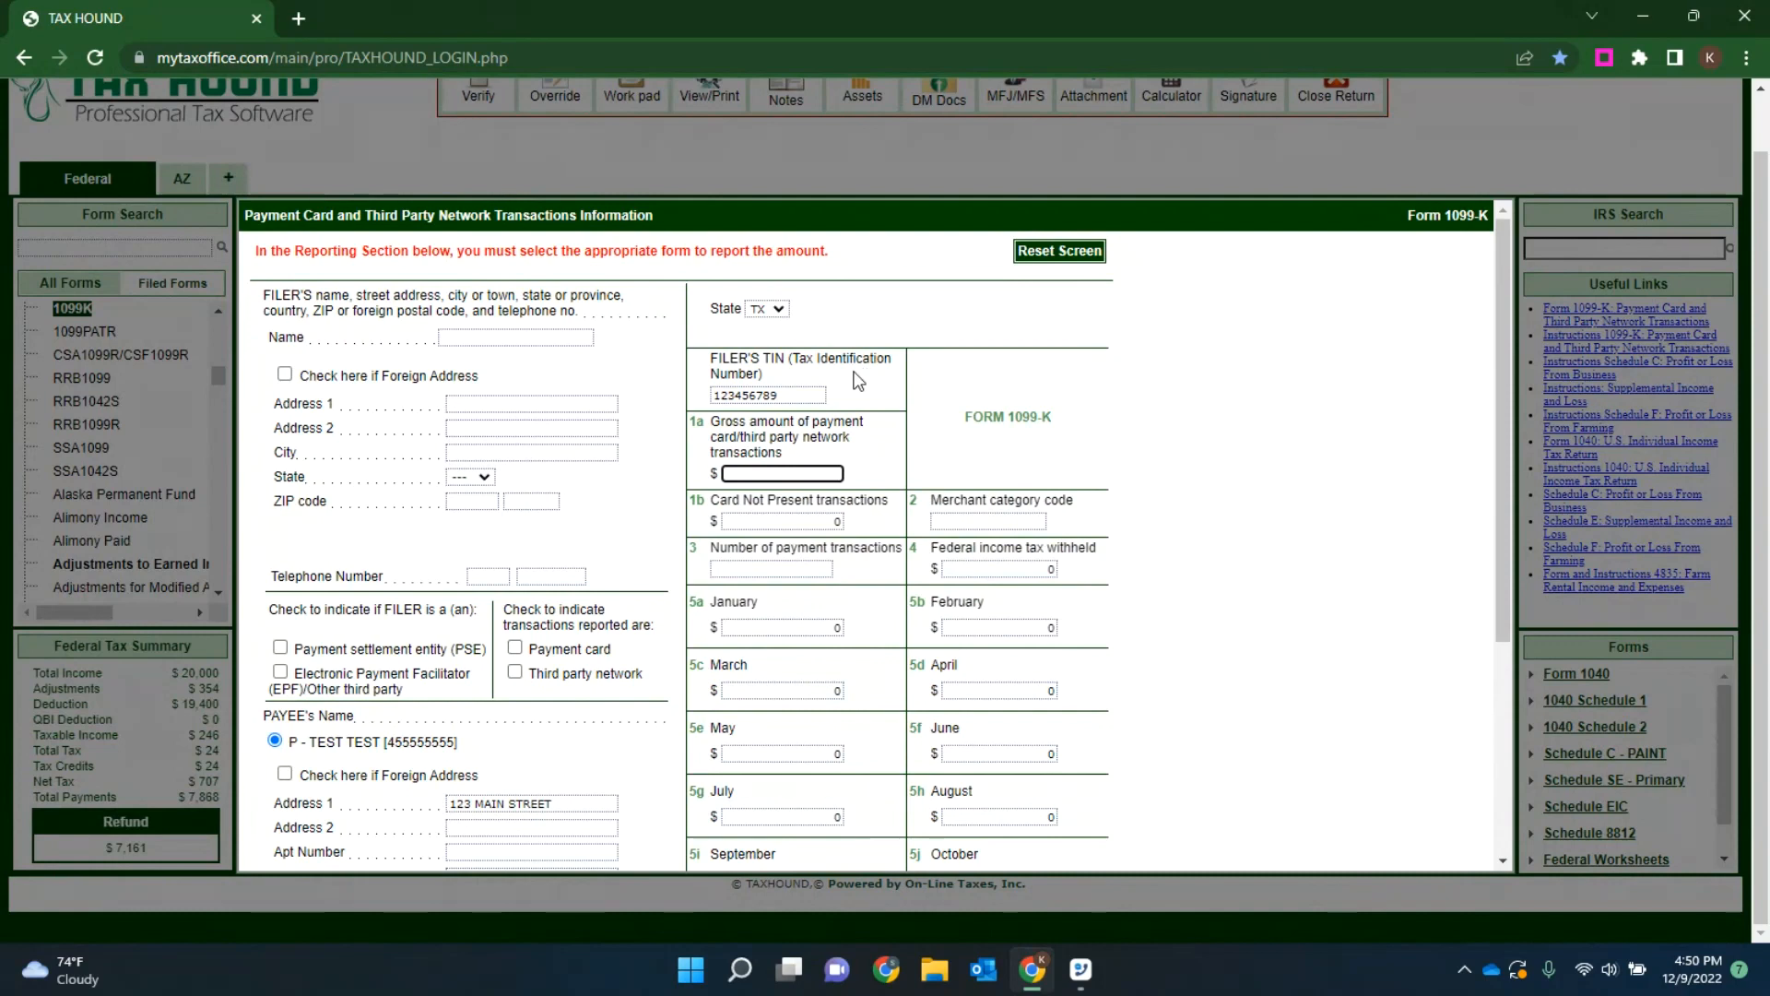
Step: Enter CashApp as the 1099-K filer's name and fill in the filer's street address
{"action": "left_click", "coordinate": [491, 337]}
{"action": "type", "text": "Ca"}
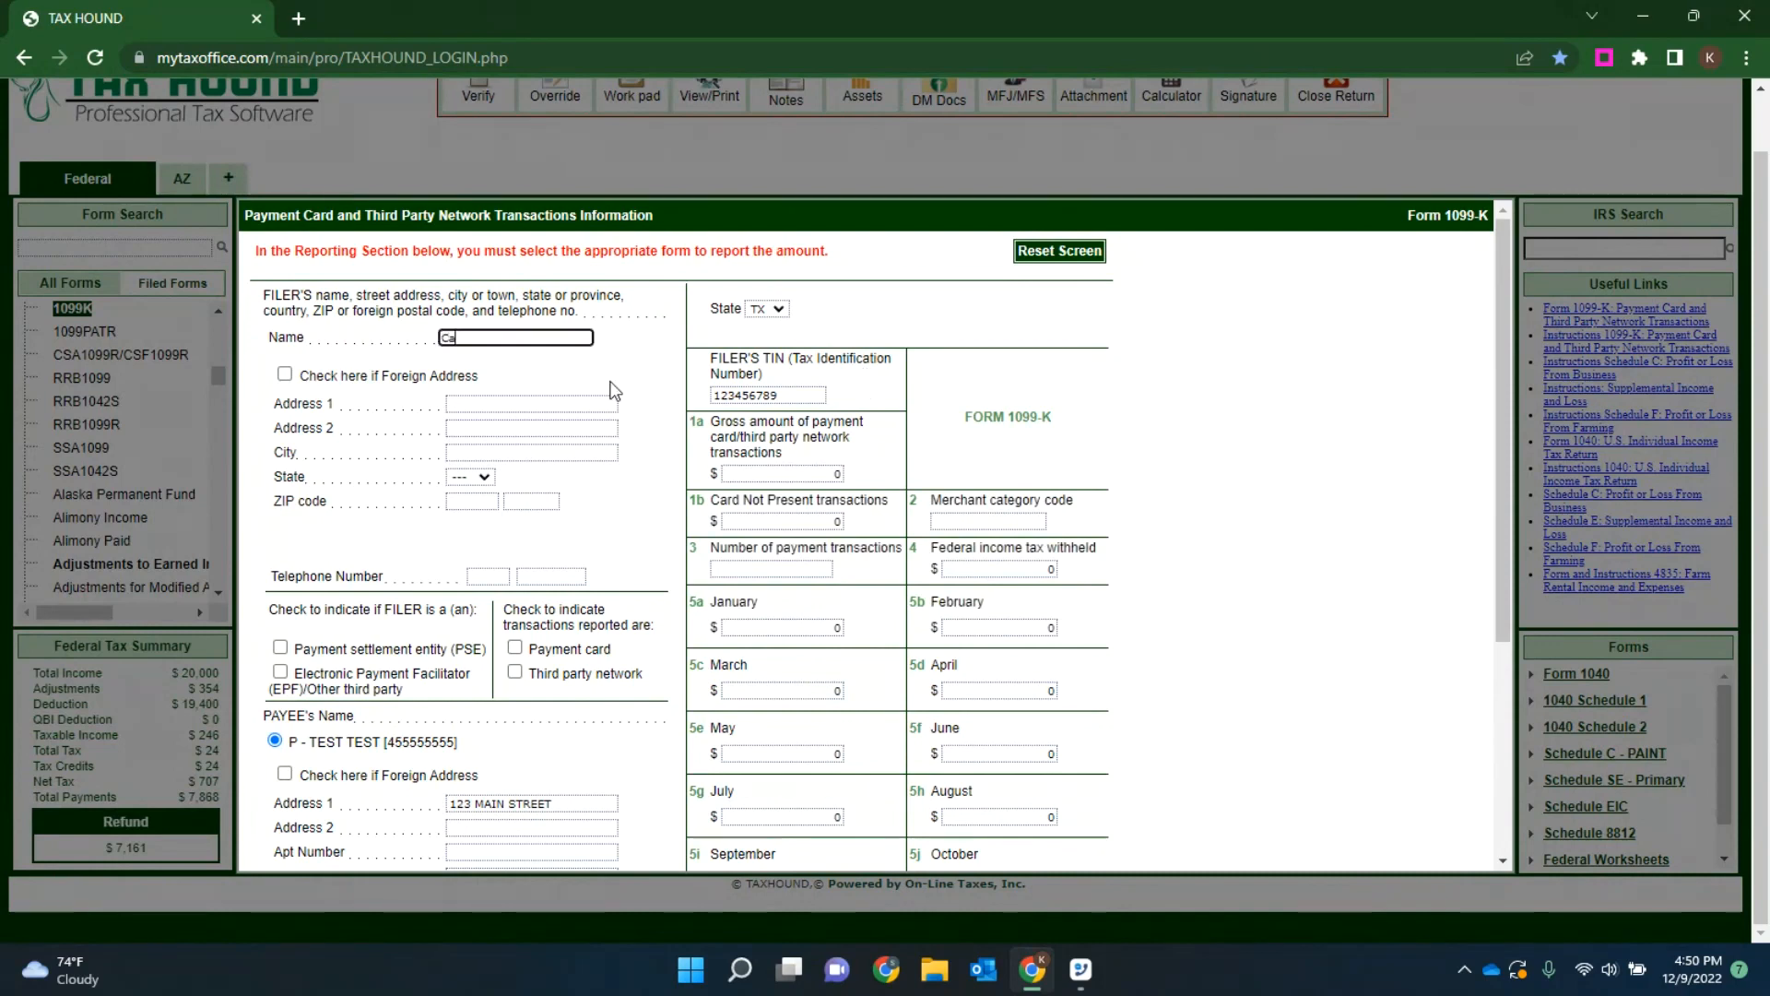
{"action": "type", "text": "shApp"}
{"action": "key", "text": "Tab"}
{"action": "key", "text": "Tab"}
{"action": "type", "text": "123"}
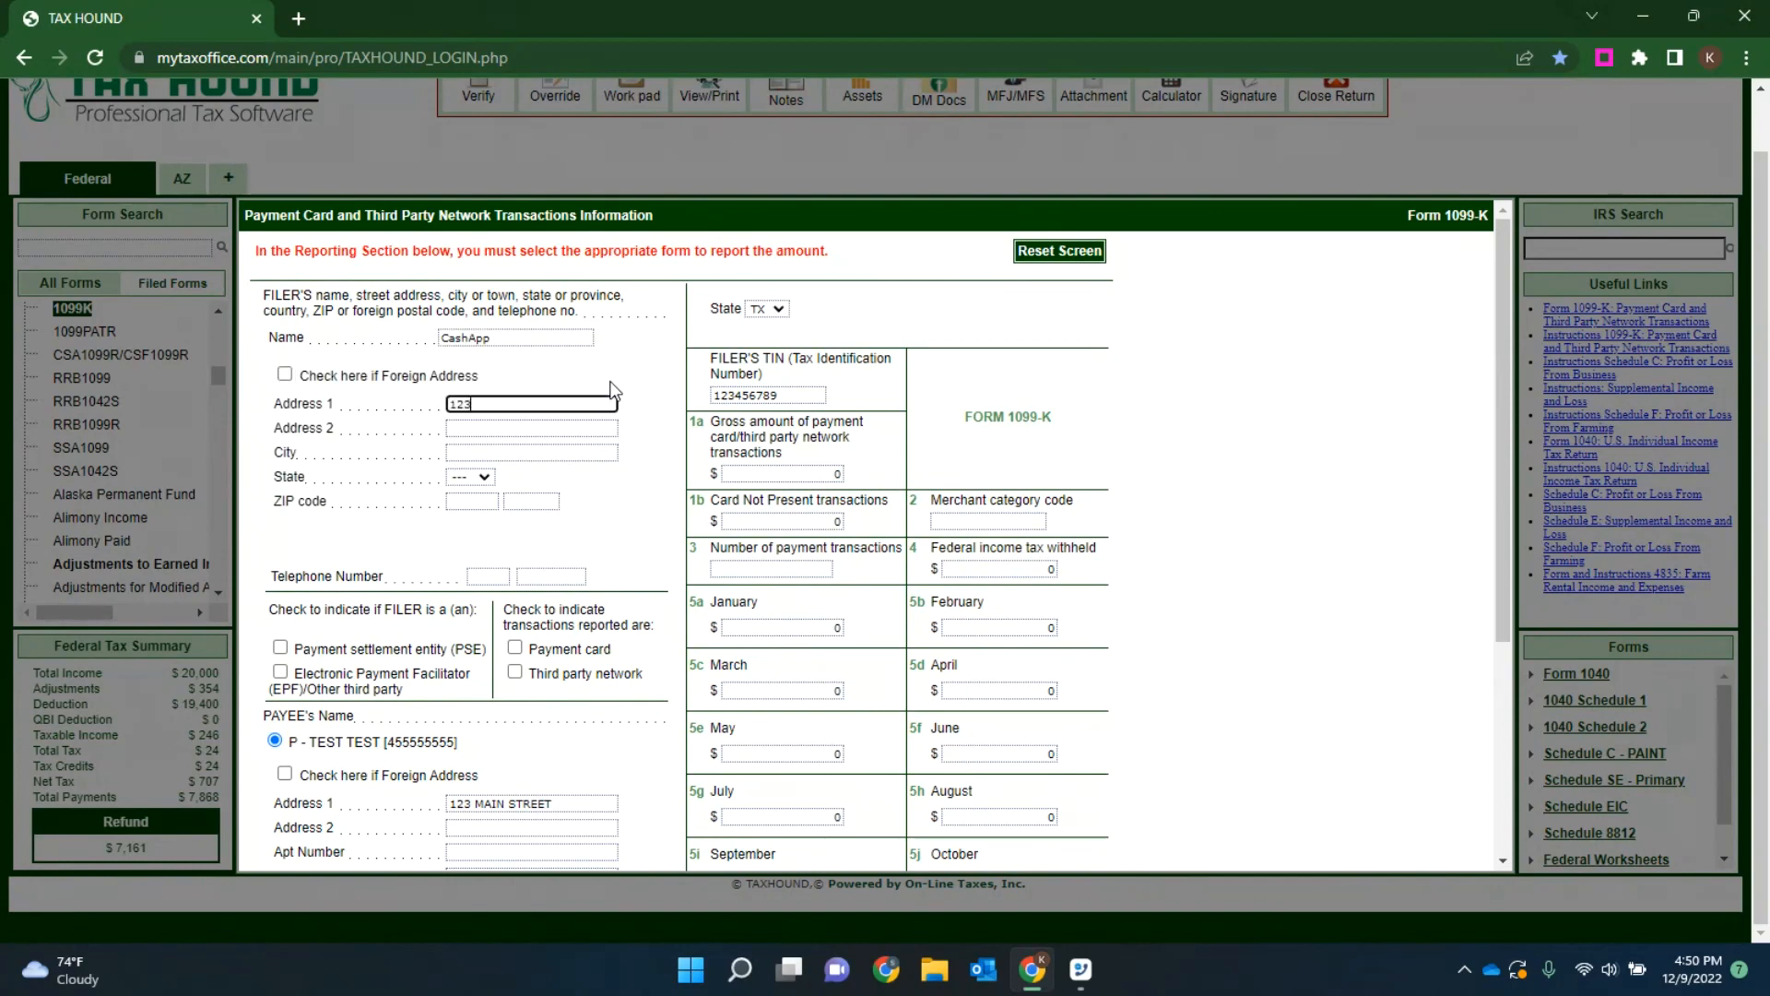
{"action": "type", "text": " West"}
Step: Fill in the 1099-K filer's ZIP code and telephone number
{"action": "key", "text": "Tab"}
{"action": "key", "text": "Tab"}
{"action": "key", "text": "Tab"}
{"action": "key", "text": "Tab"}
{"action": "type", "text": "90212"}
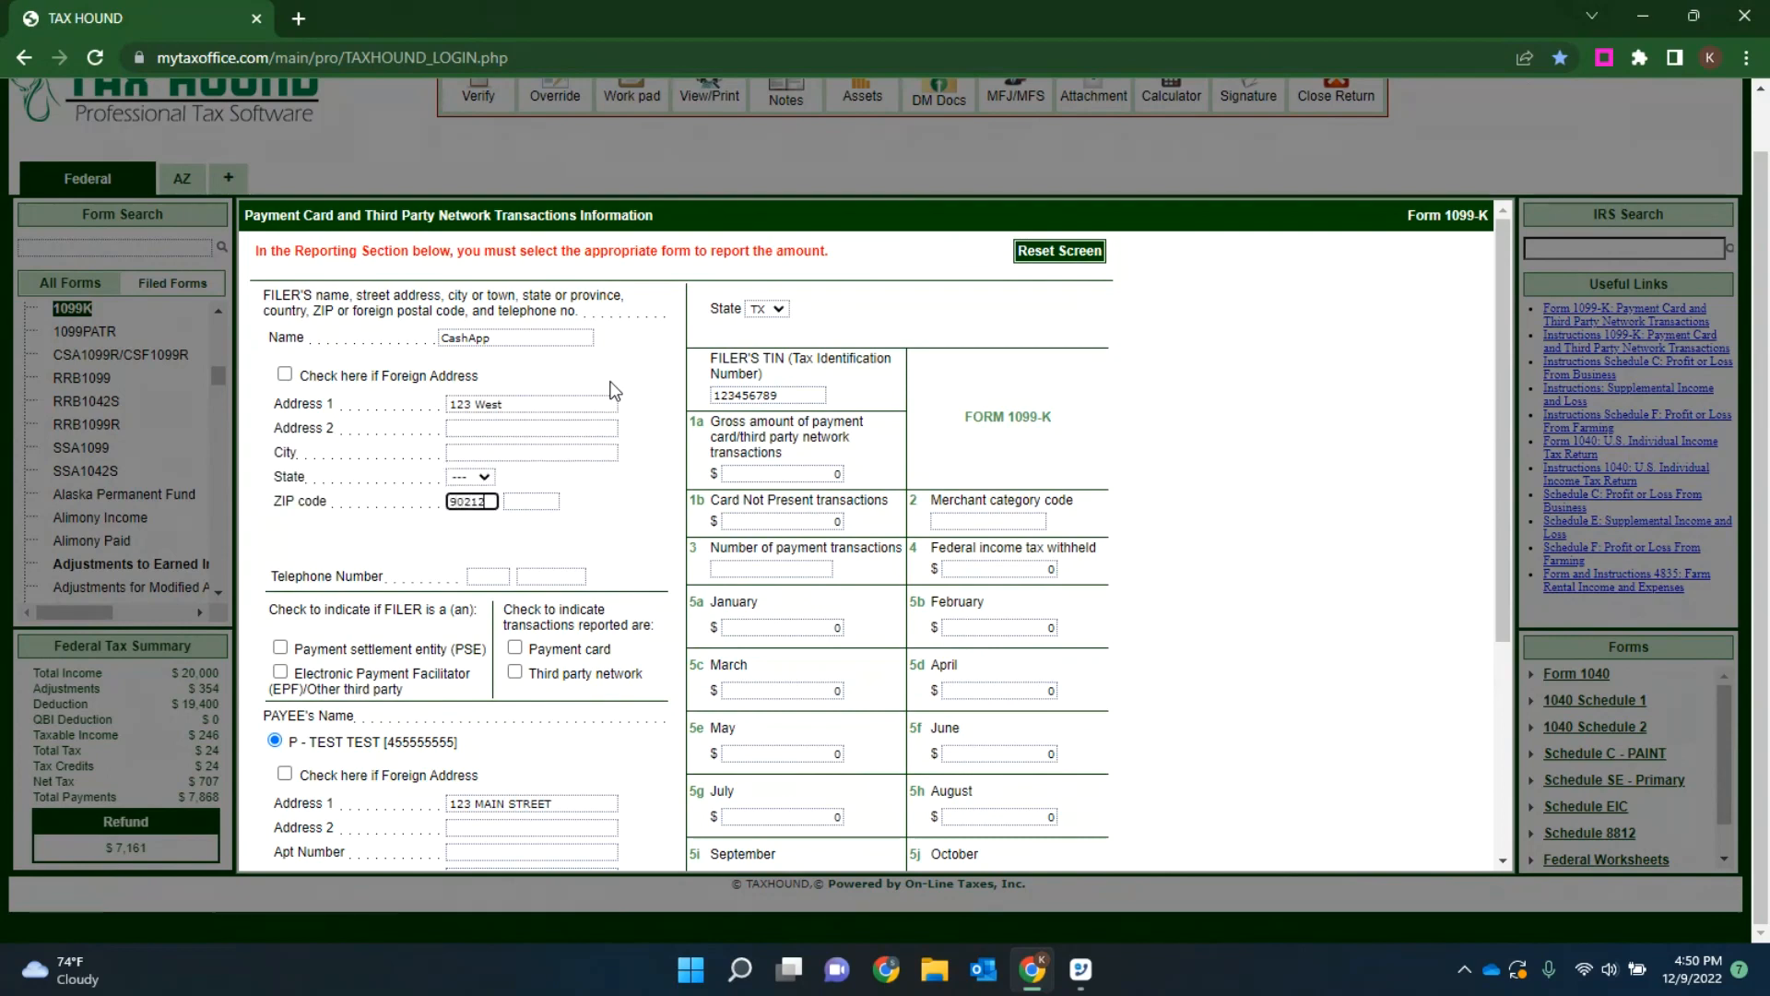
{"action": "key", "text": "BackSpace"}
{"action": "type", "text": "0"}
{"action": "left_click", "coordinate": [468, 574]}
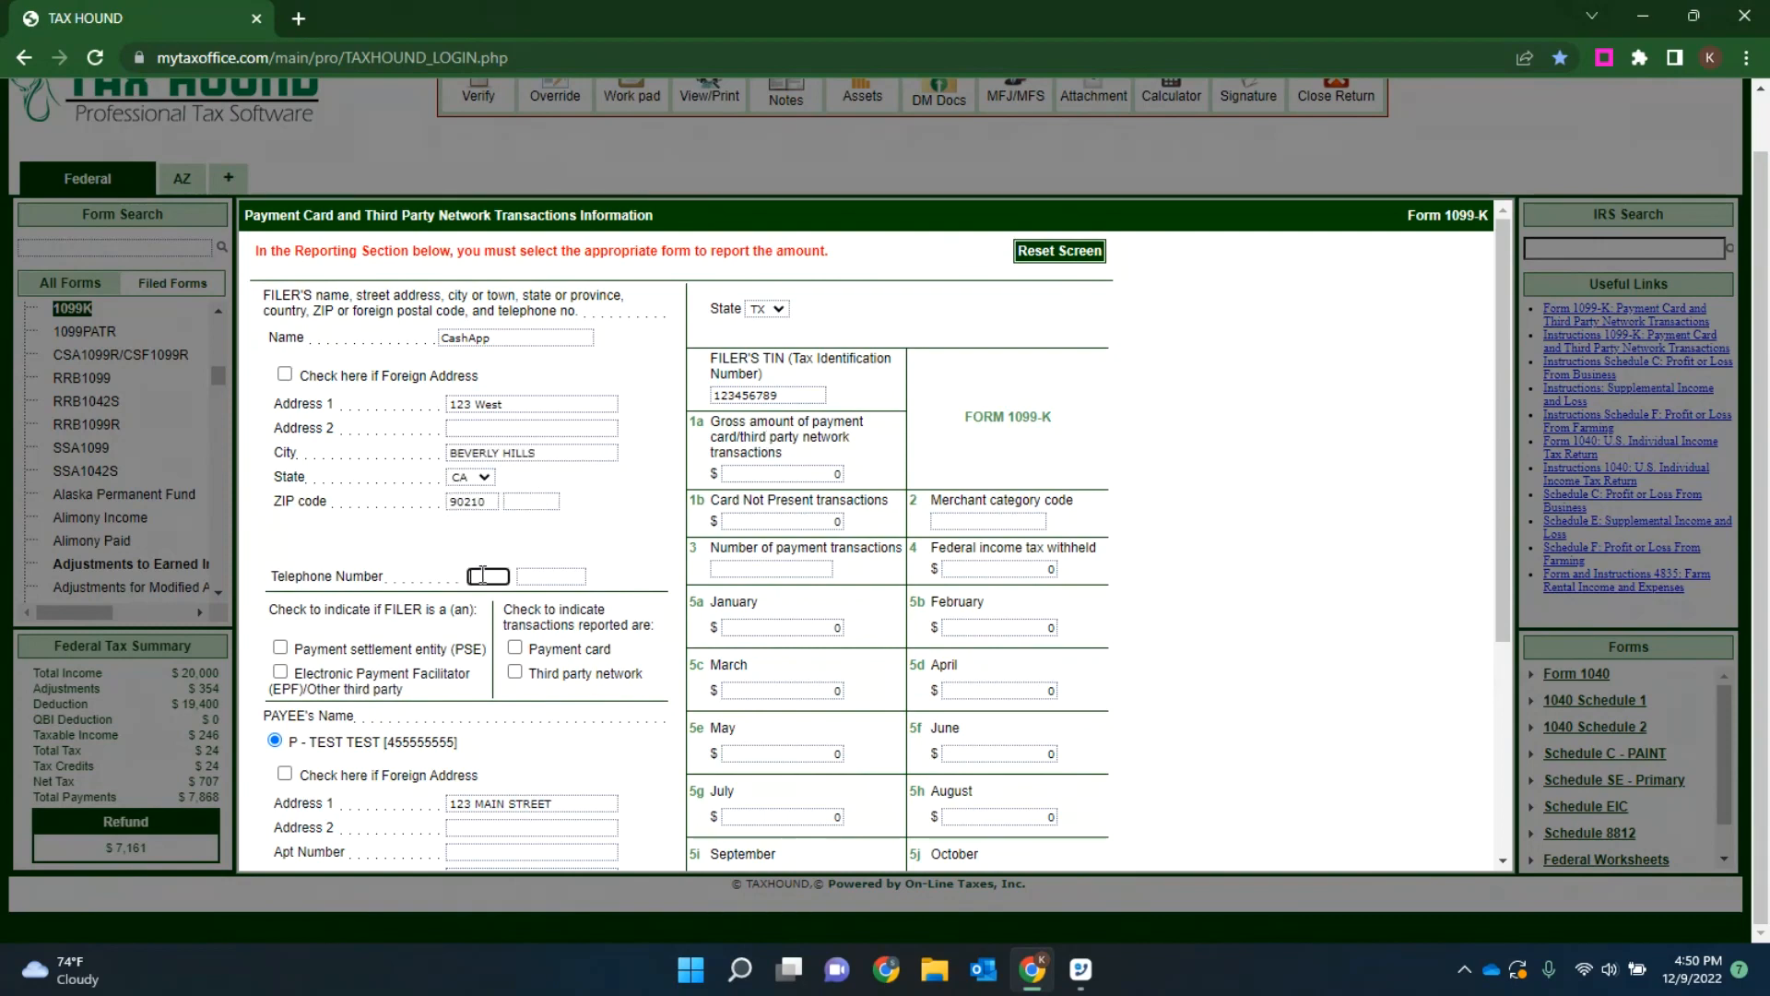
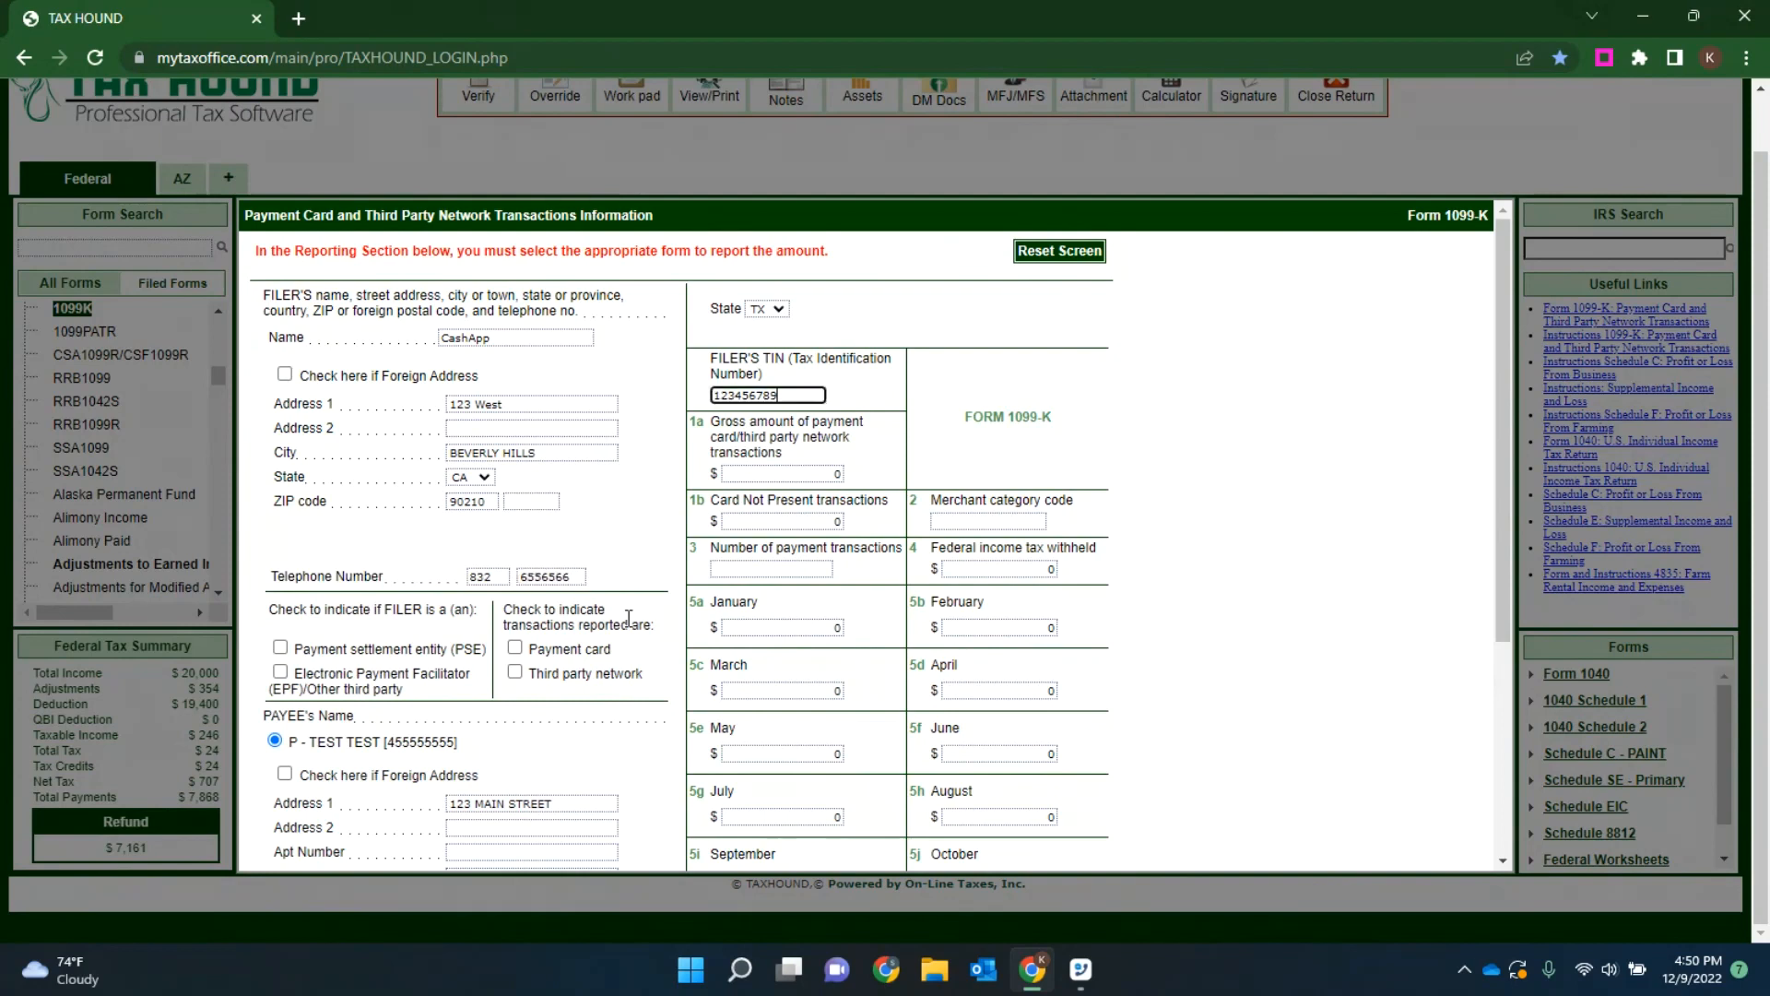
Step: Set the 1099-K Box 1a gross amount of payment card/third party network transactions to 700
{"action": "left_click", "coordinate": [811, 473]}
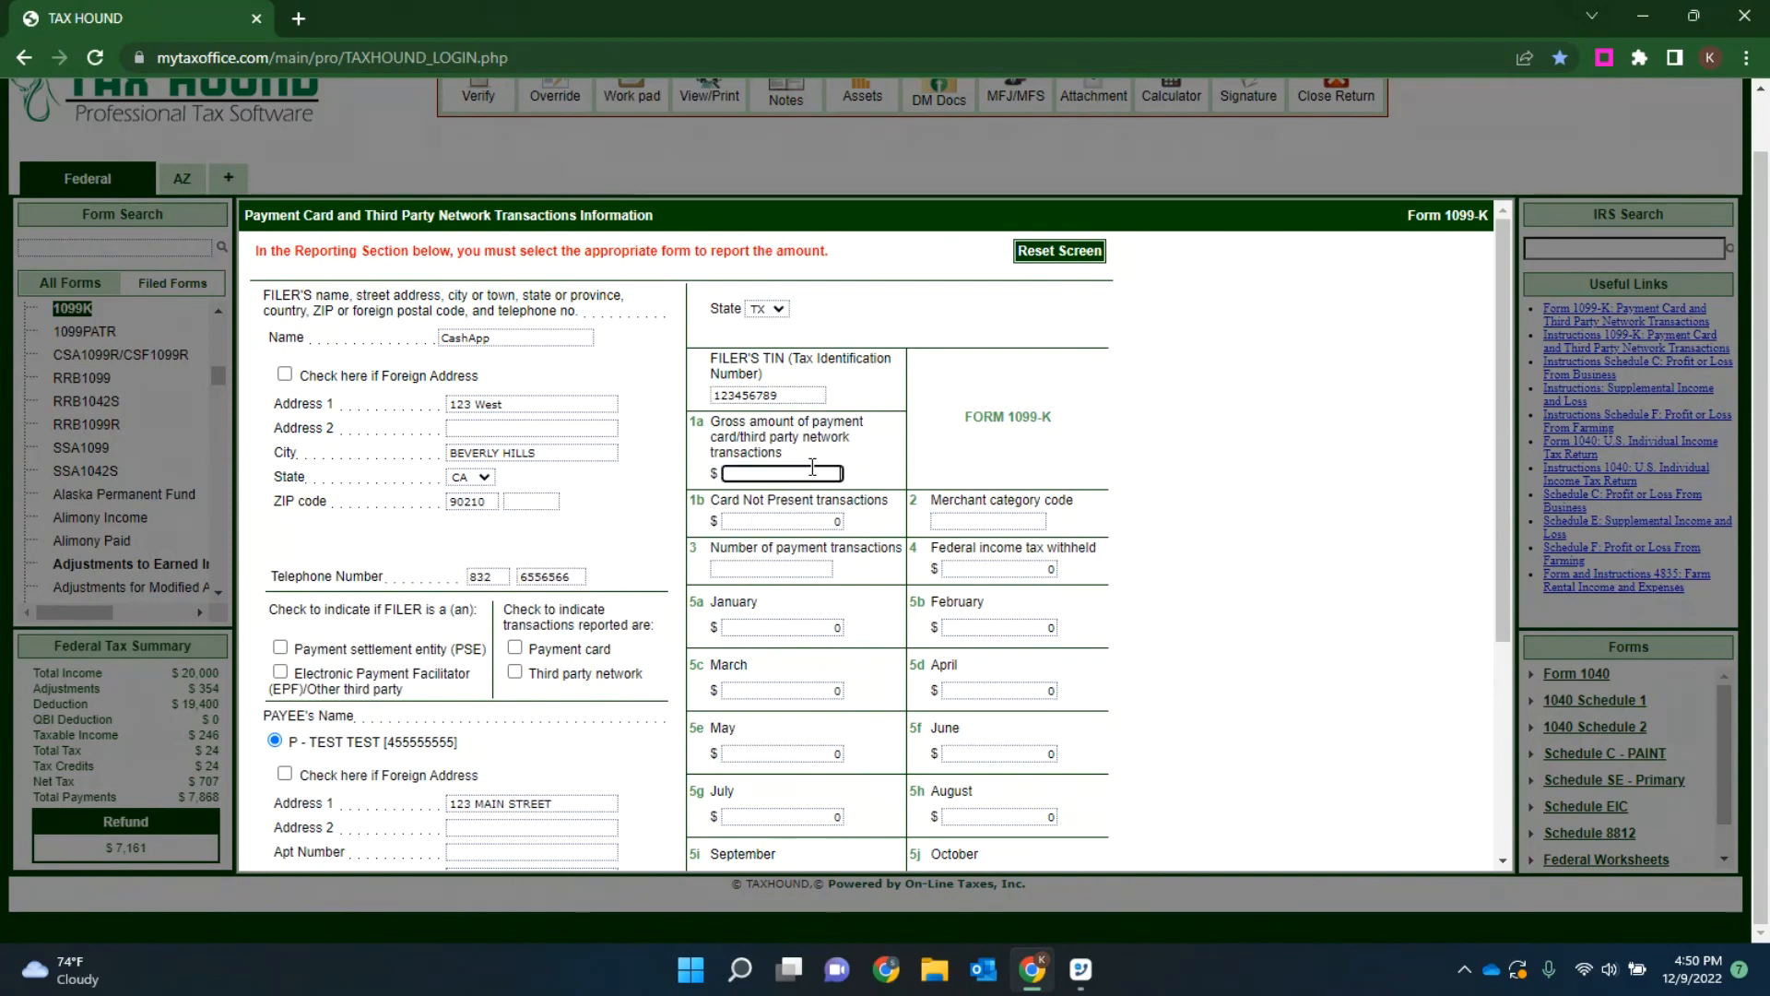
{"action": "type", "text": "1500"}
{"action": "key", "text": "BackSpace"}
{"action": "key", "text": "BackSpace"}
{"action": "key", "text": "BackSpace"}
{"action": "key", "text": "BackSpace"}
{"action": "type", "text": "700"}
{"action": "key", "text": "Tab"}
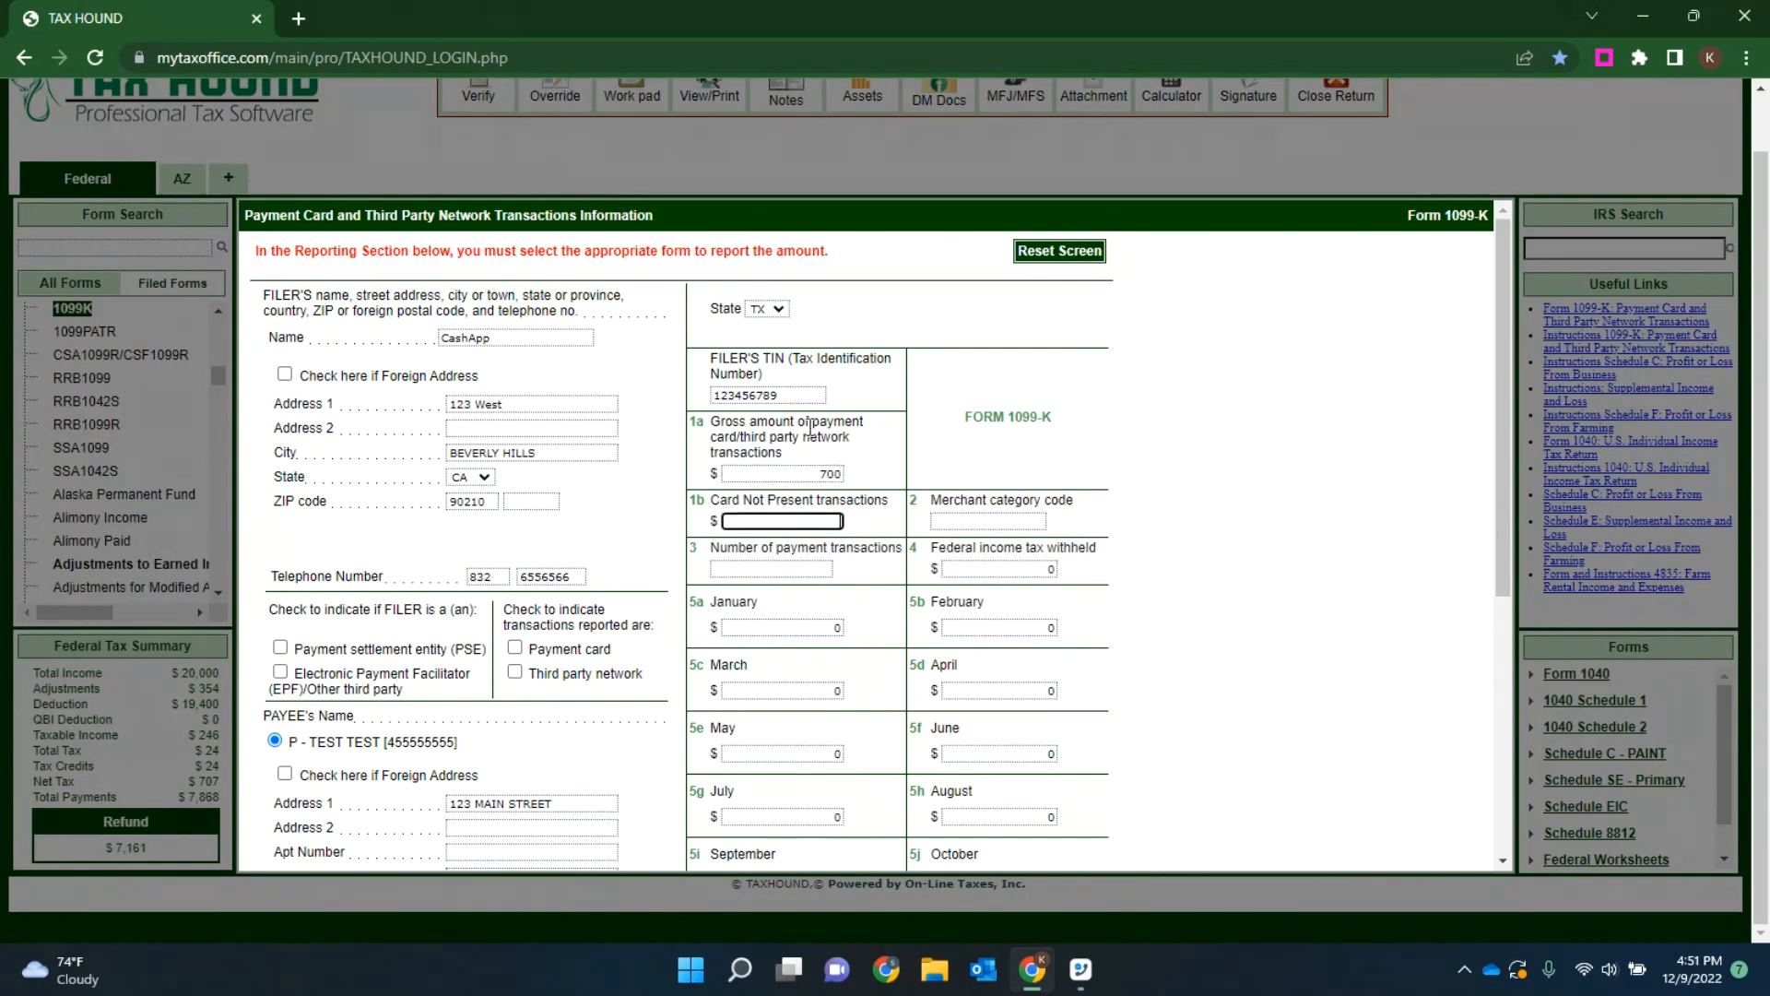
Step: Report the 1099-K Box 1 income on the PAINT Schedule C and save the form
{"action": "scroll", "coordinate": [867, 392], "scroll_direction": "down", "scroll_amount": 5}
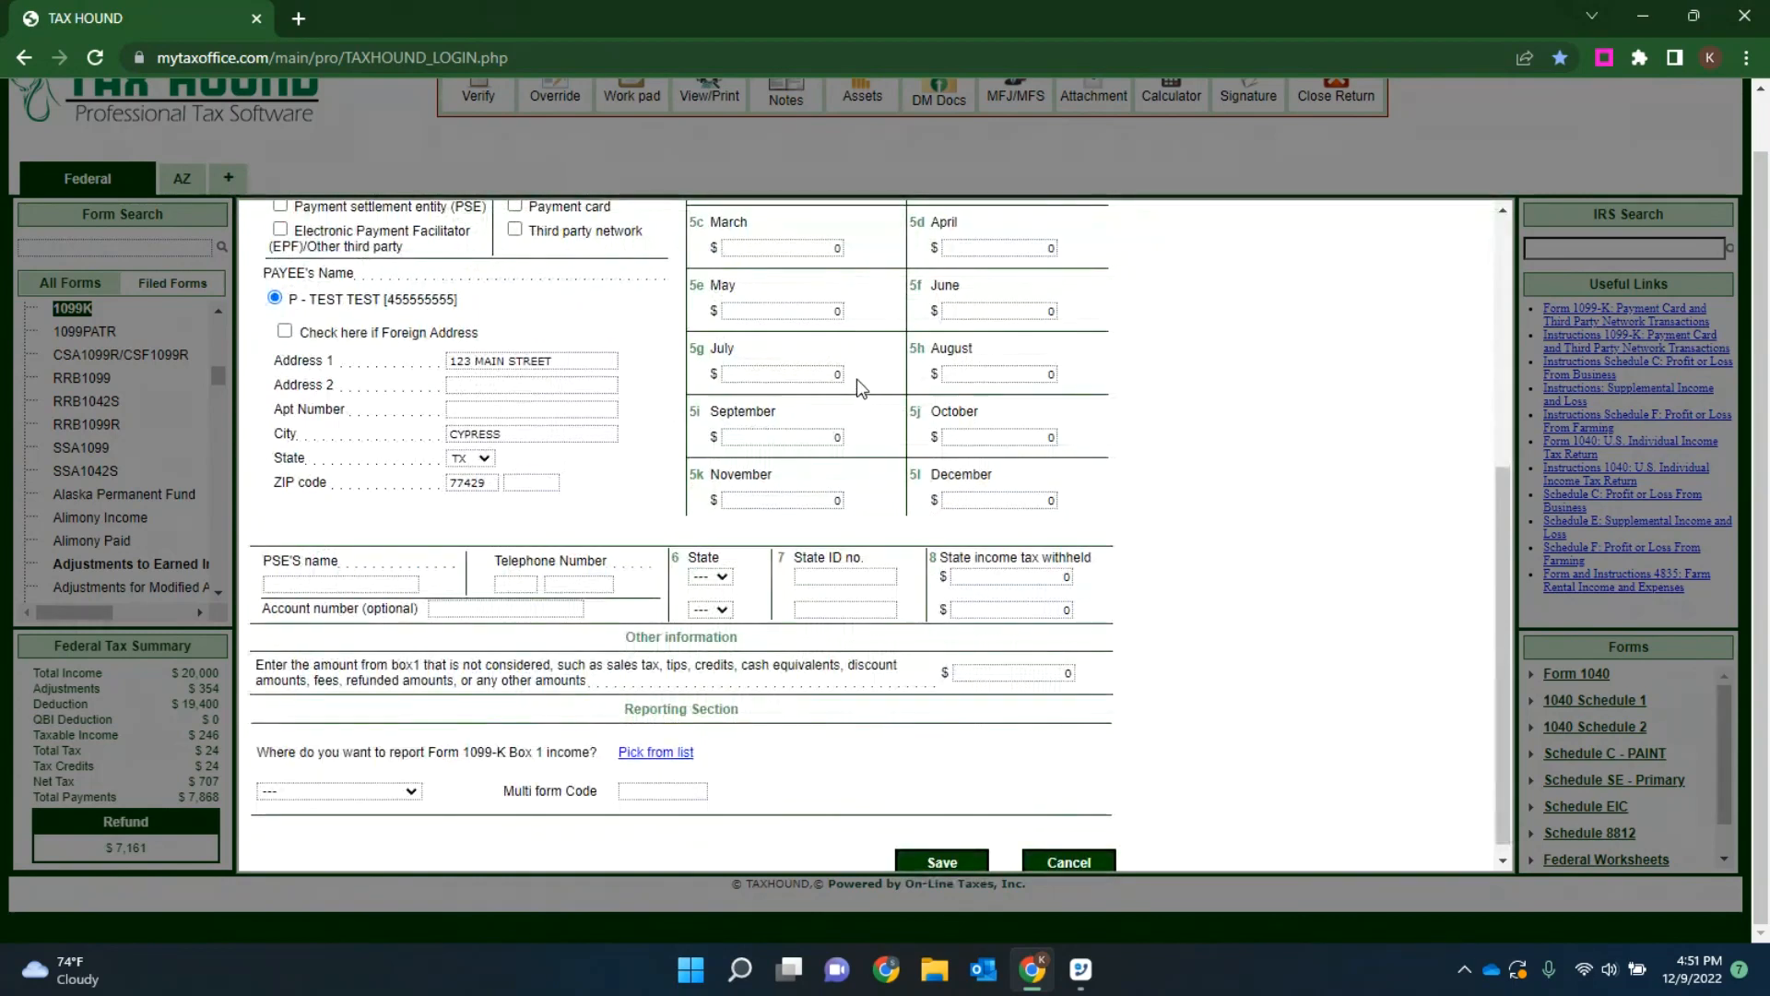
{"action": "scroll", "coordinate": [852, 373], "scroll_direction": "up", "scroll_amount": 5}
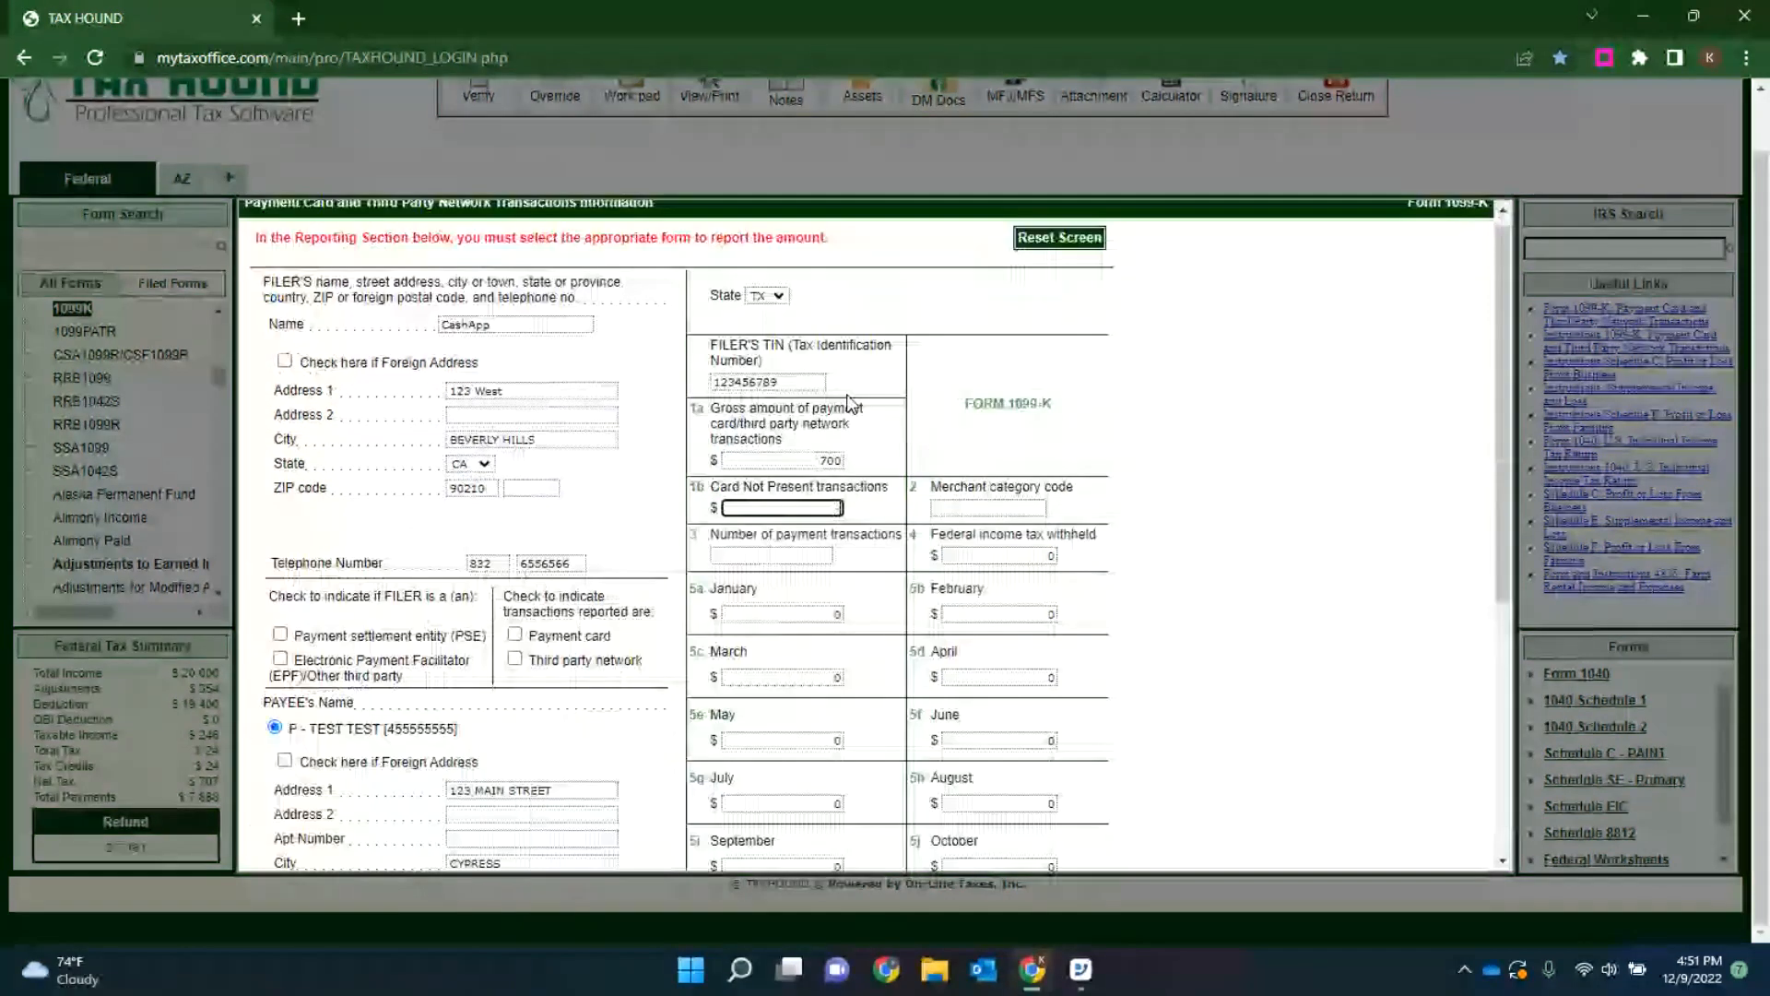
{"action": "scroll", "coordinate": [855, 392], "scroll_direction": "down", "scroll_amount": 5}
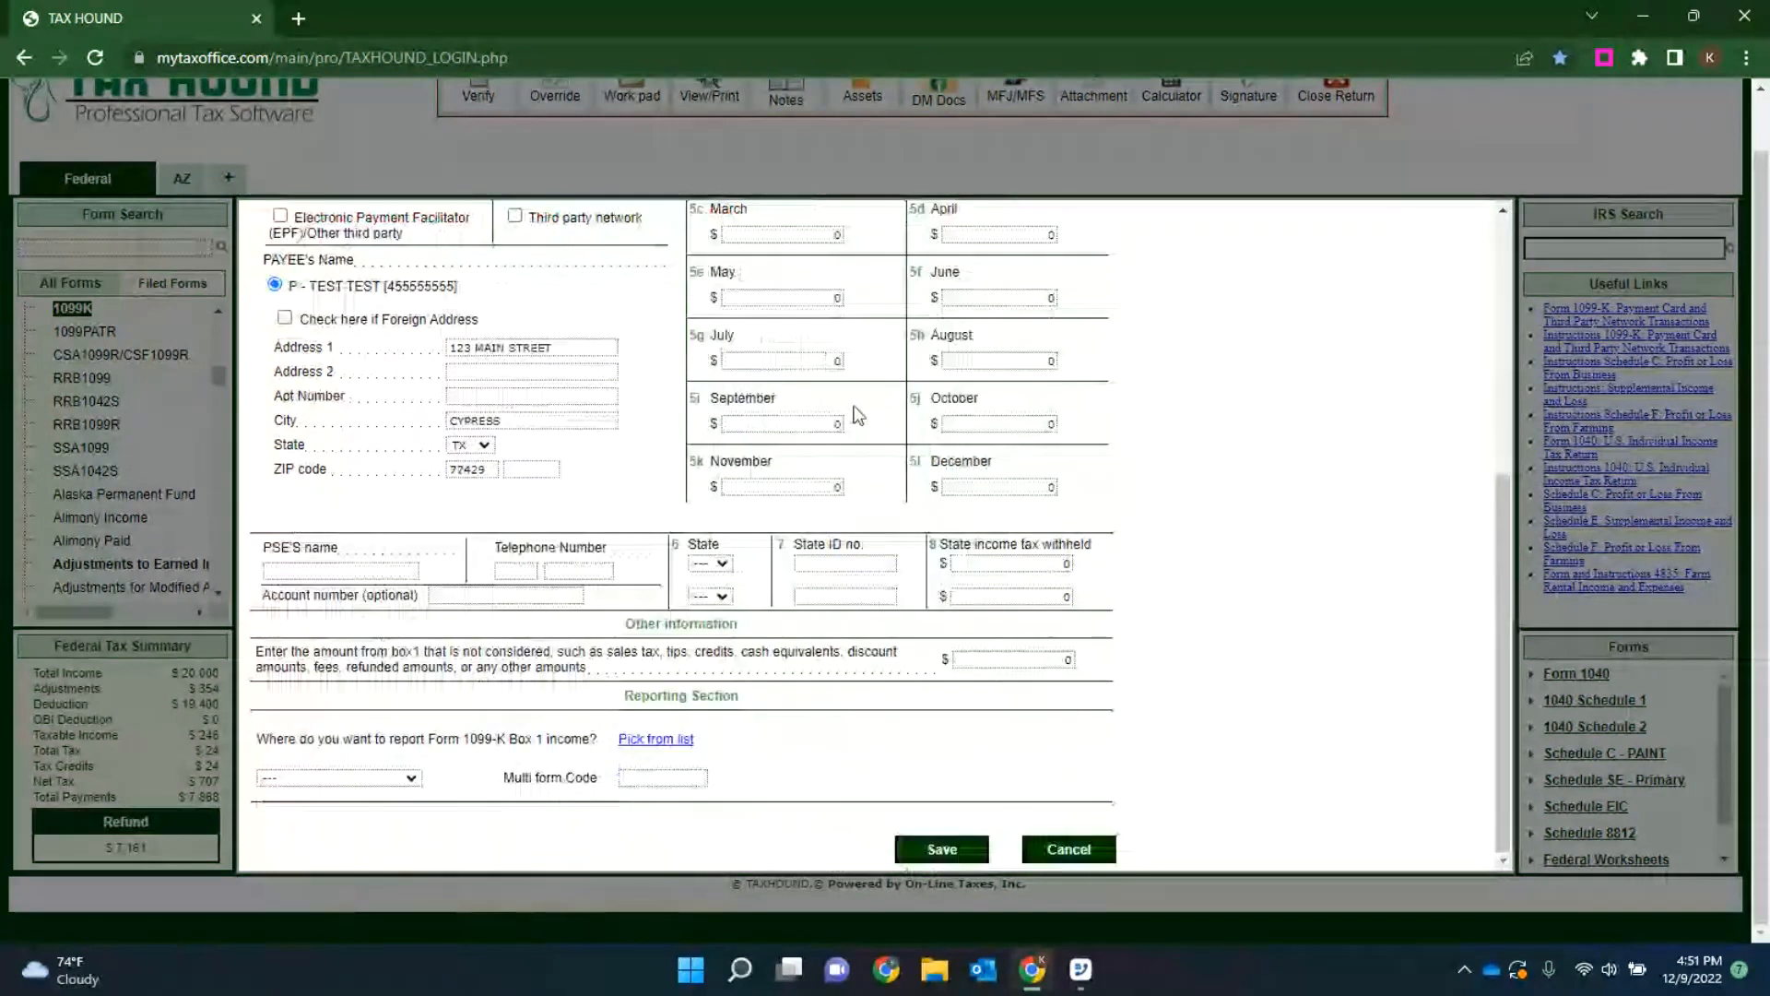
{"action": "left_click", "coordinate": [663, 740]}
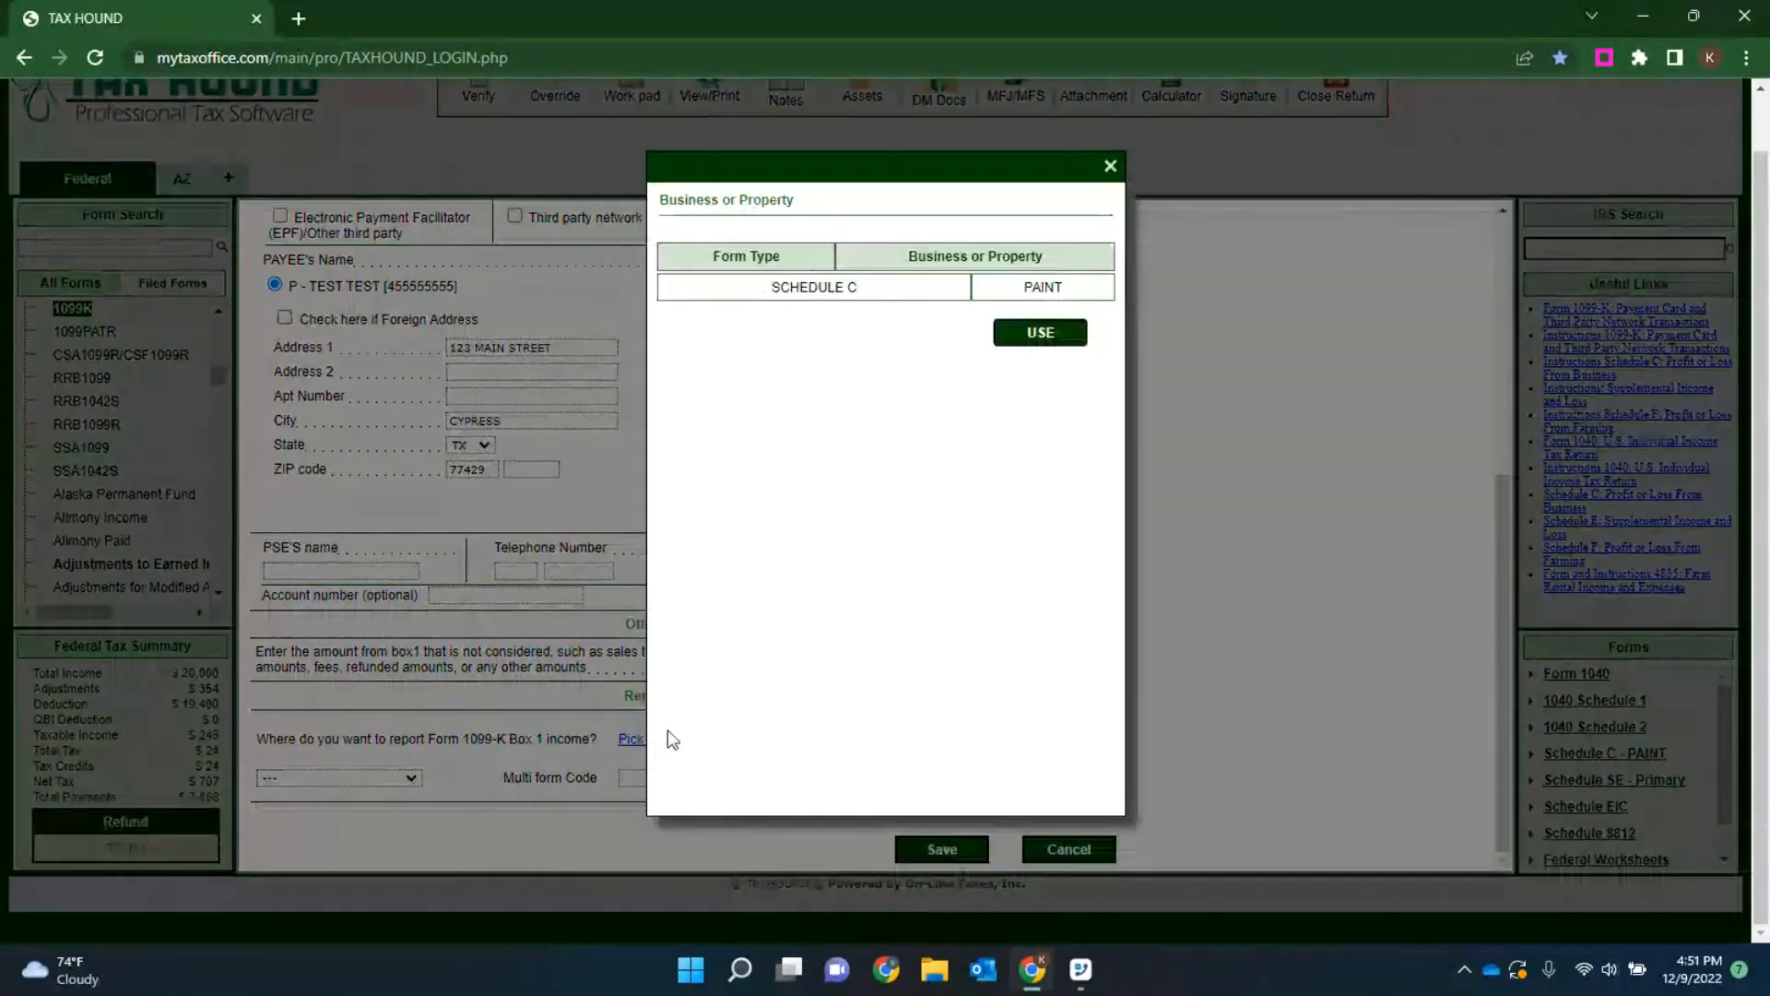
{"action": "left_click", "coordinate": [1037, 336]}
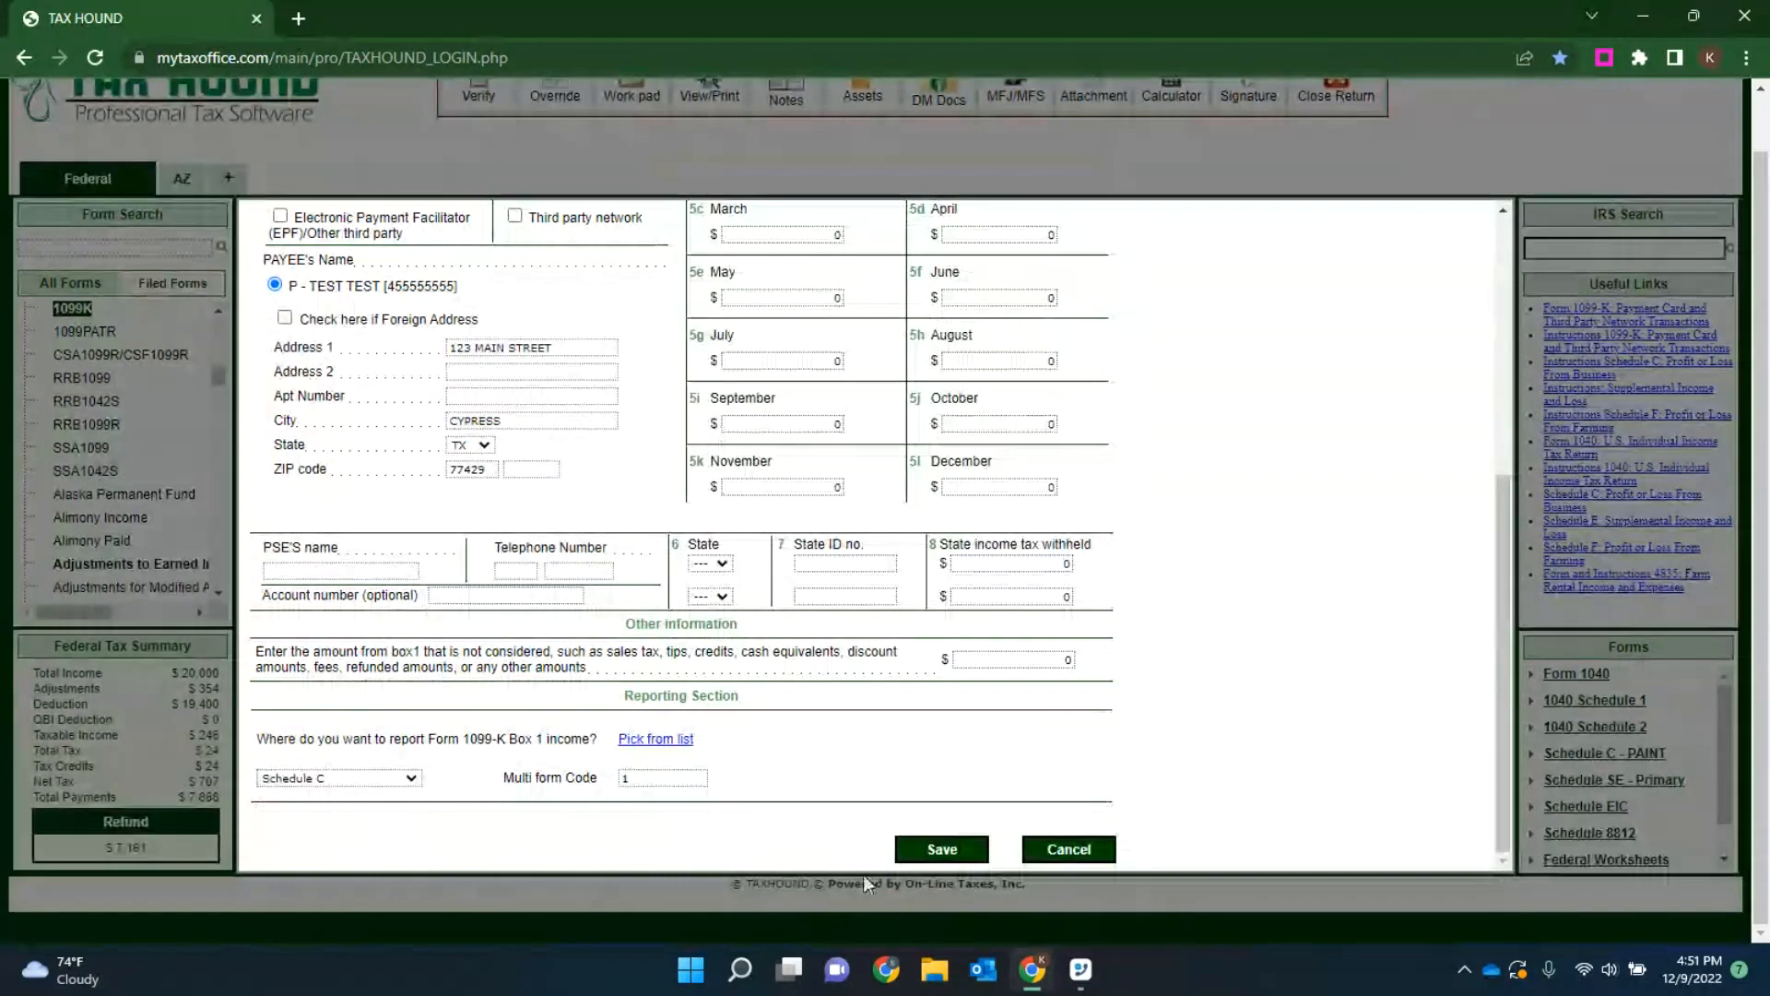
{"action": "left_click", "coordinate": [937, 848]}
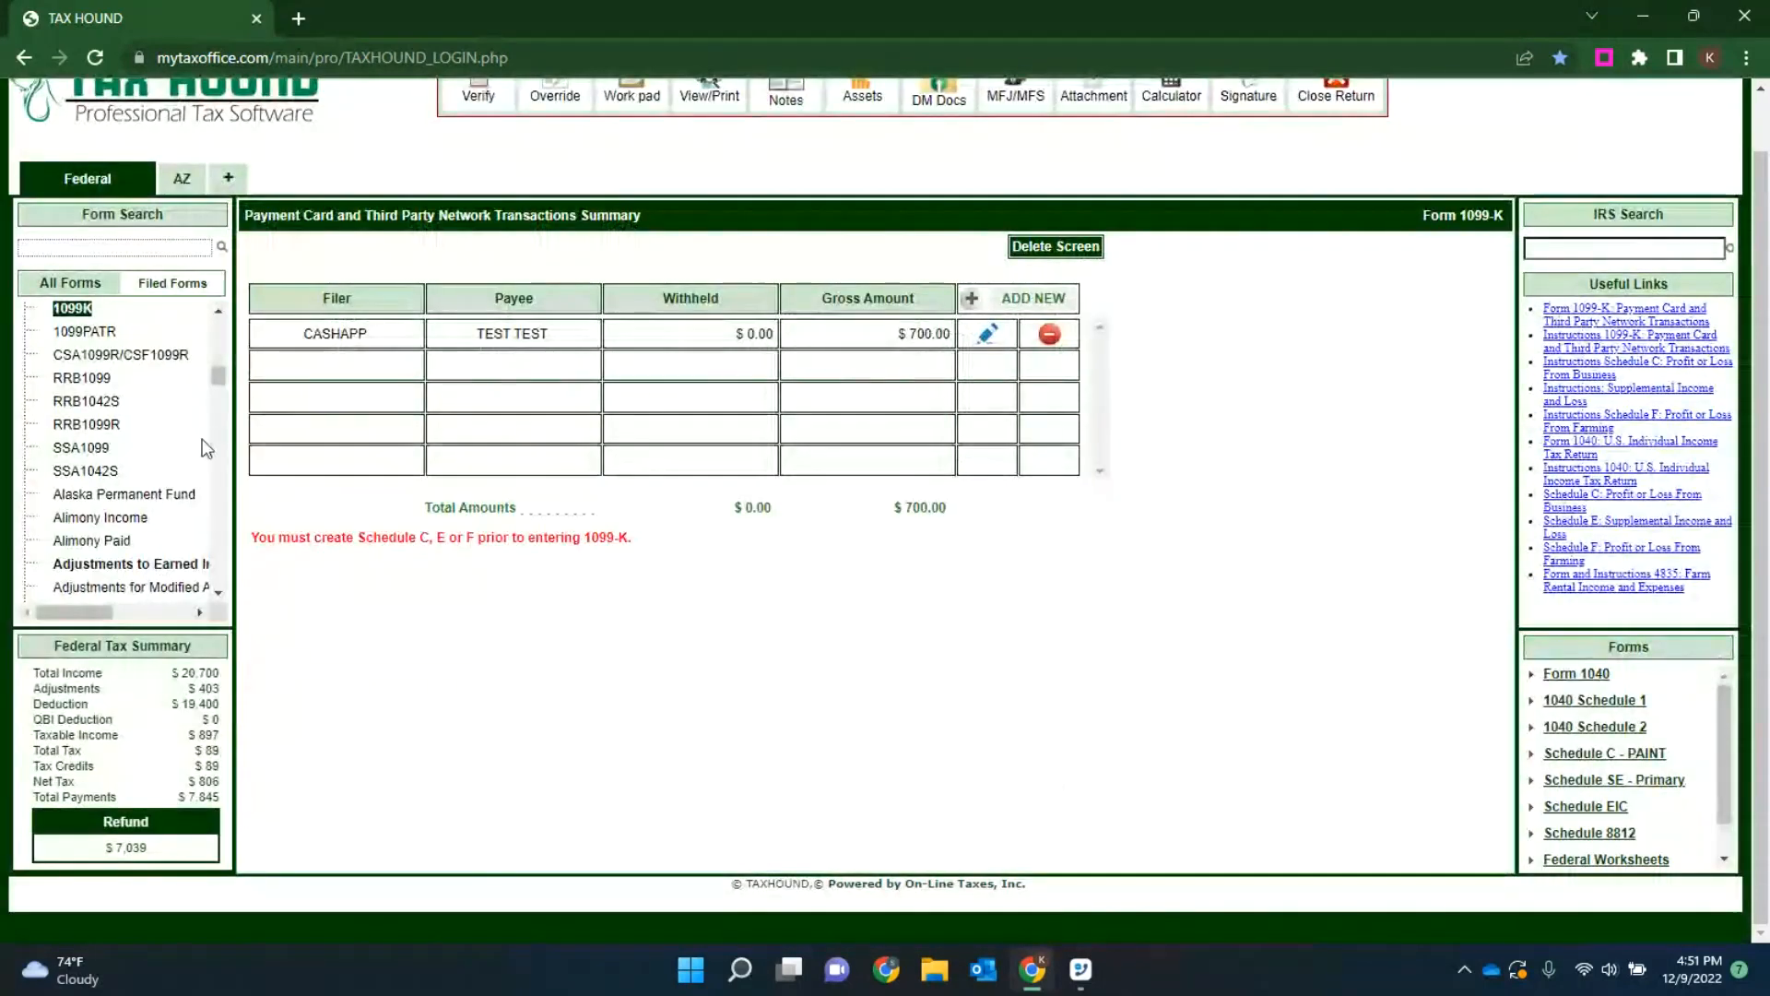
Step: Open the PAINT Schedule C from the filed forms for editing and go to its Part II expenses
{"action": "left_click", "coordinate": [196, 289]}
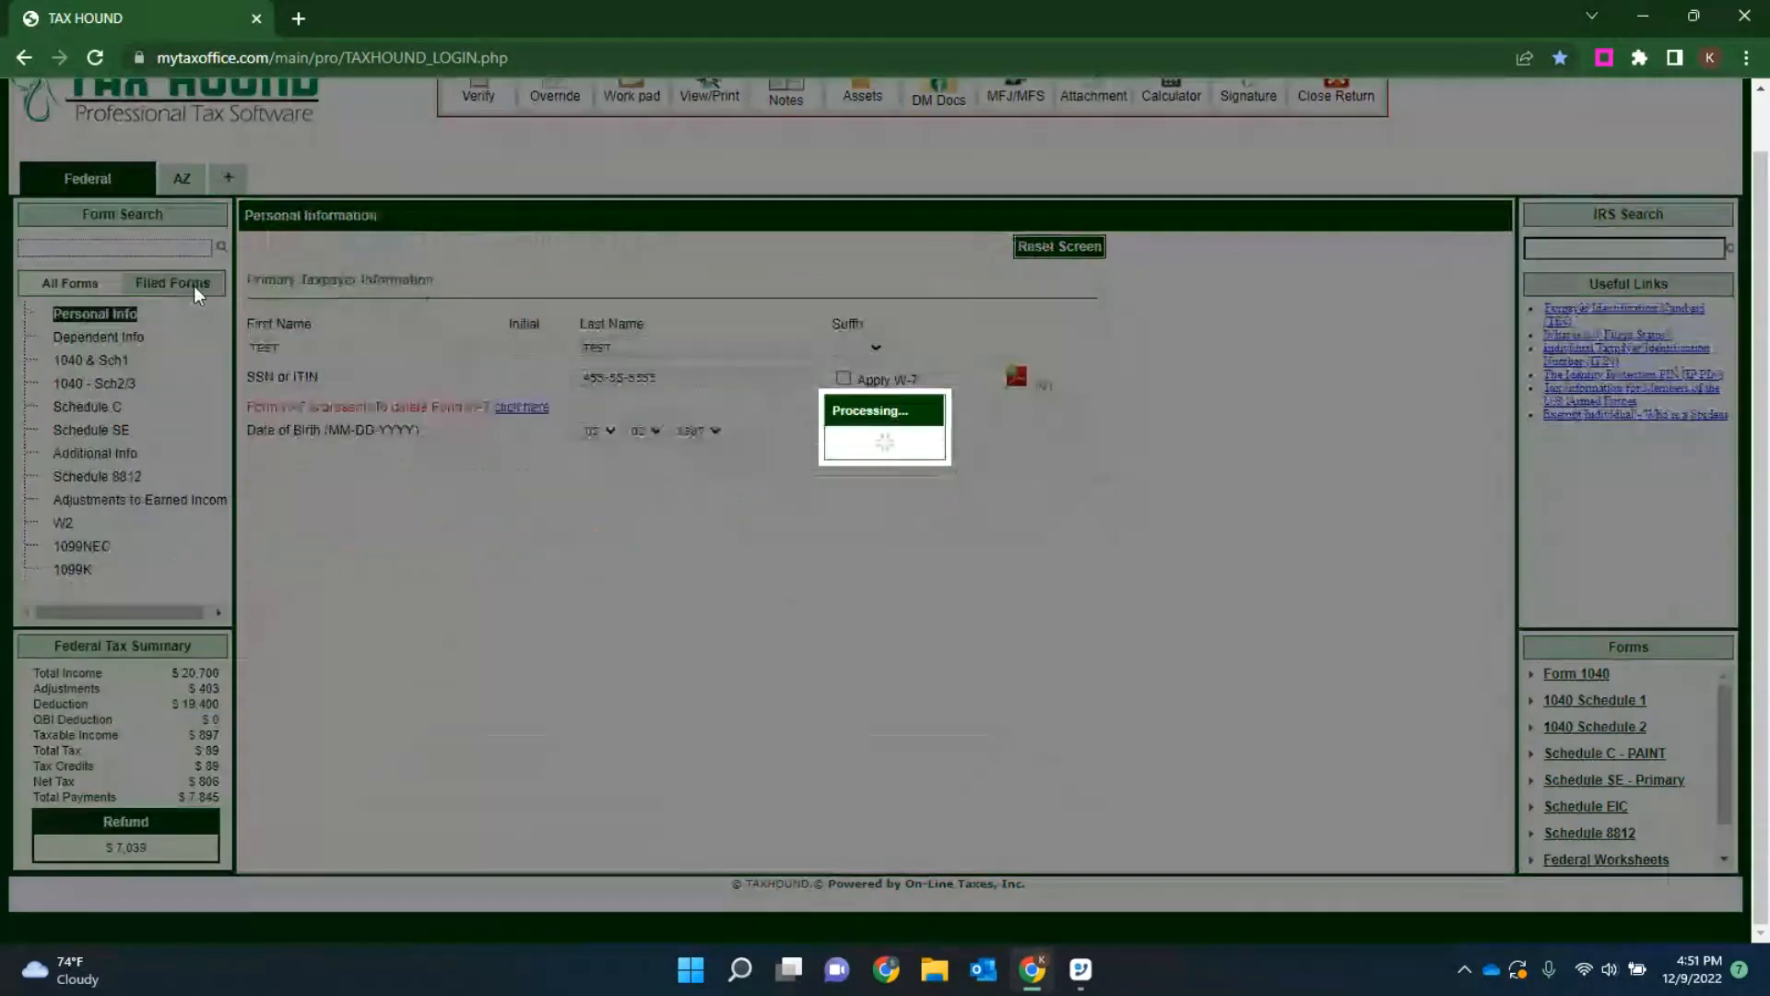
{"action": "left_click", "coordinate": [86, 407]}
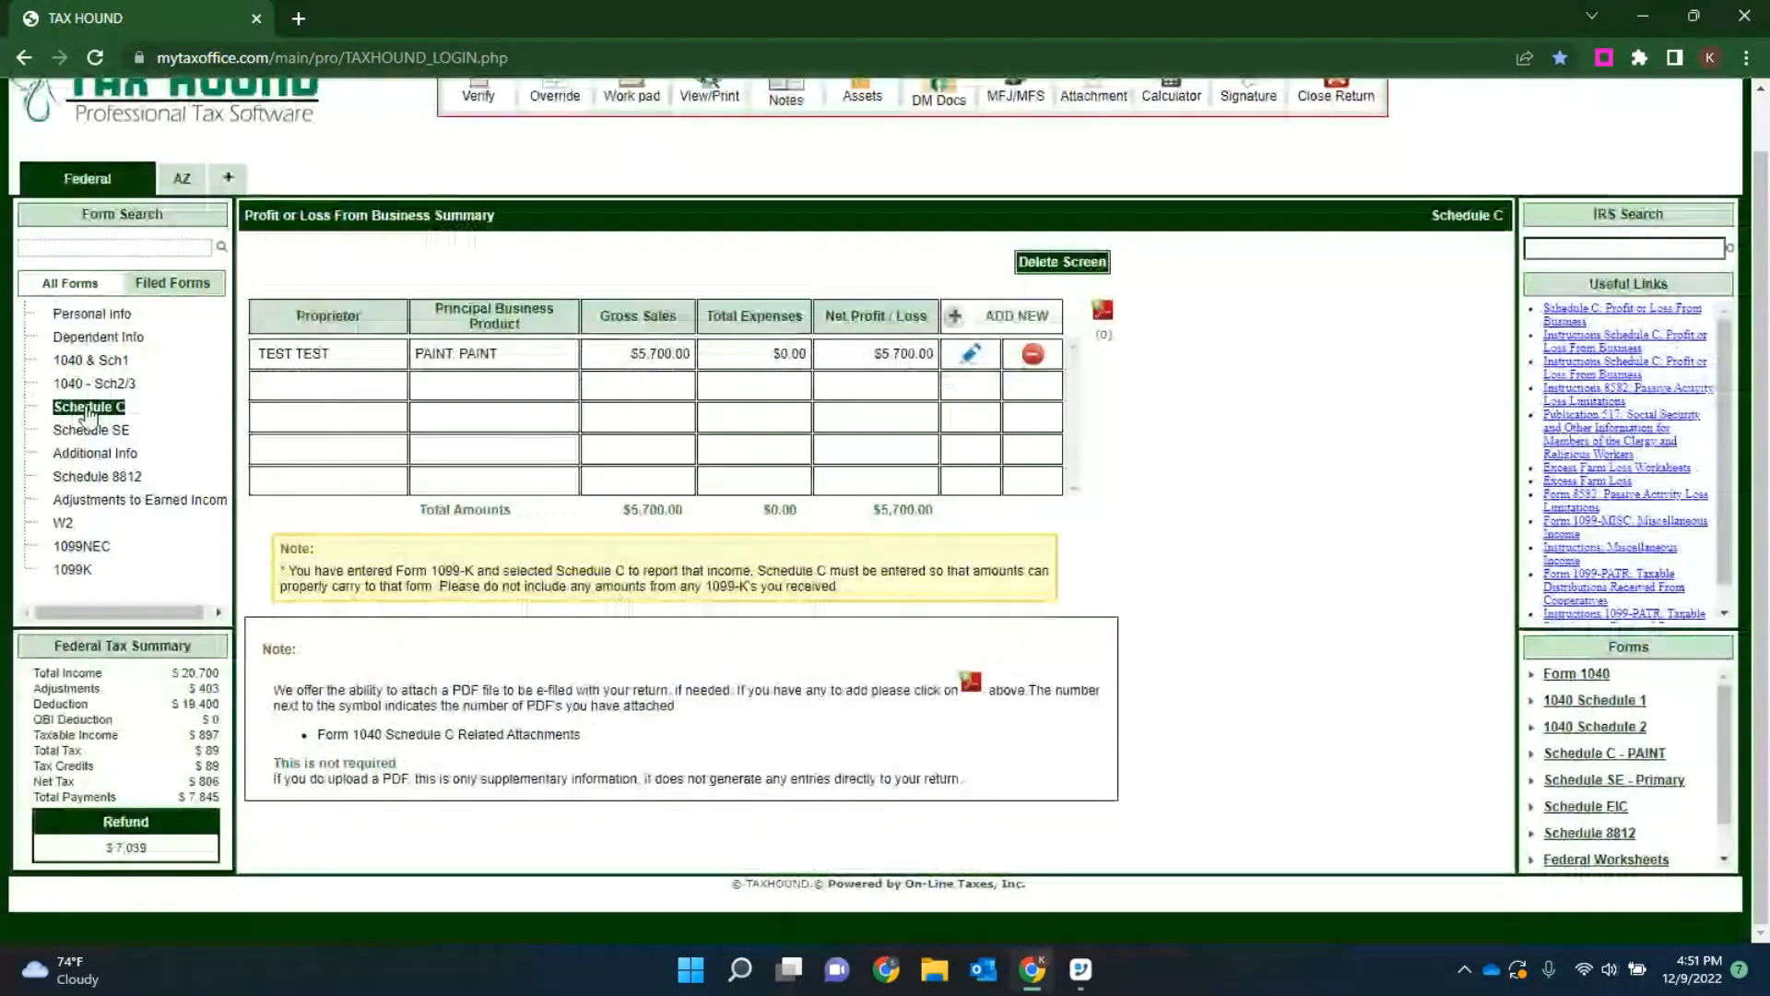
{"action": "left_click", "coordinate": [965, 360]}
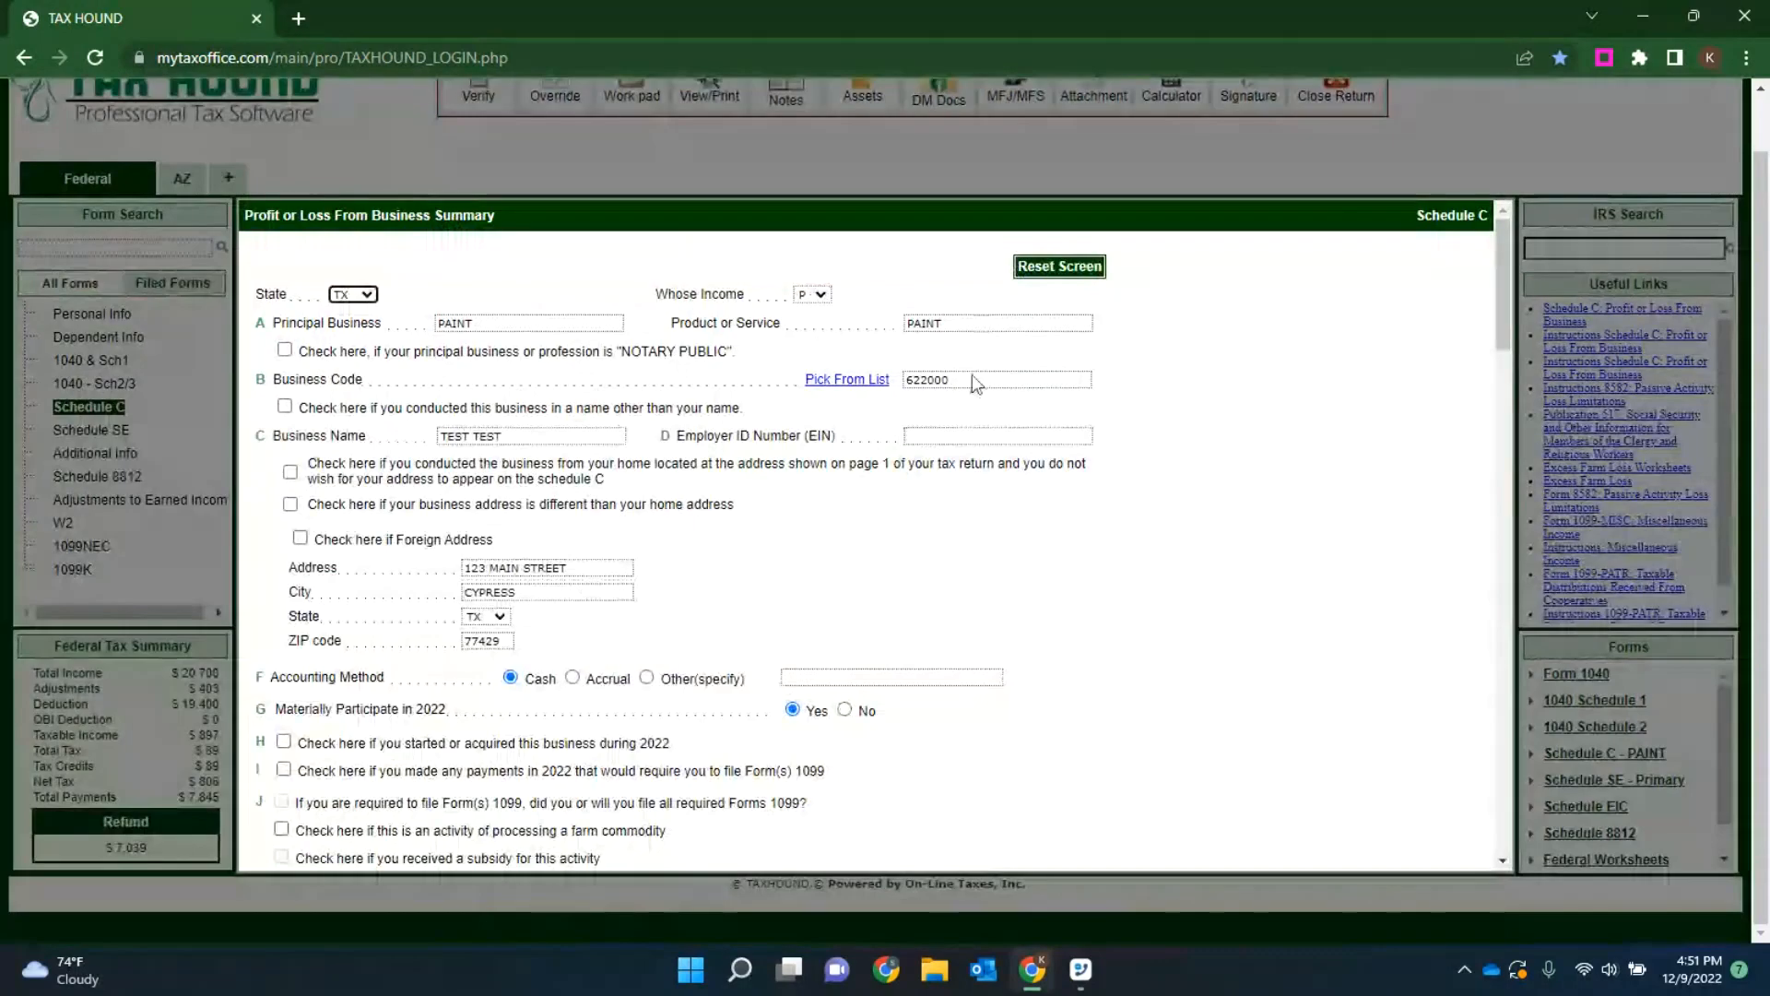
{"action": "scroll", "coordinate": [982, 415], "scroll_direction": "down", "scroll_amount": 8}
{"action": "scroll", "coordinate": [1123, 427], "scroll_direction": "down", "scroll_amount": 5}
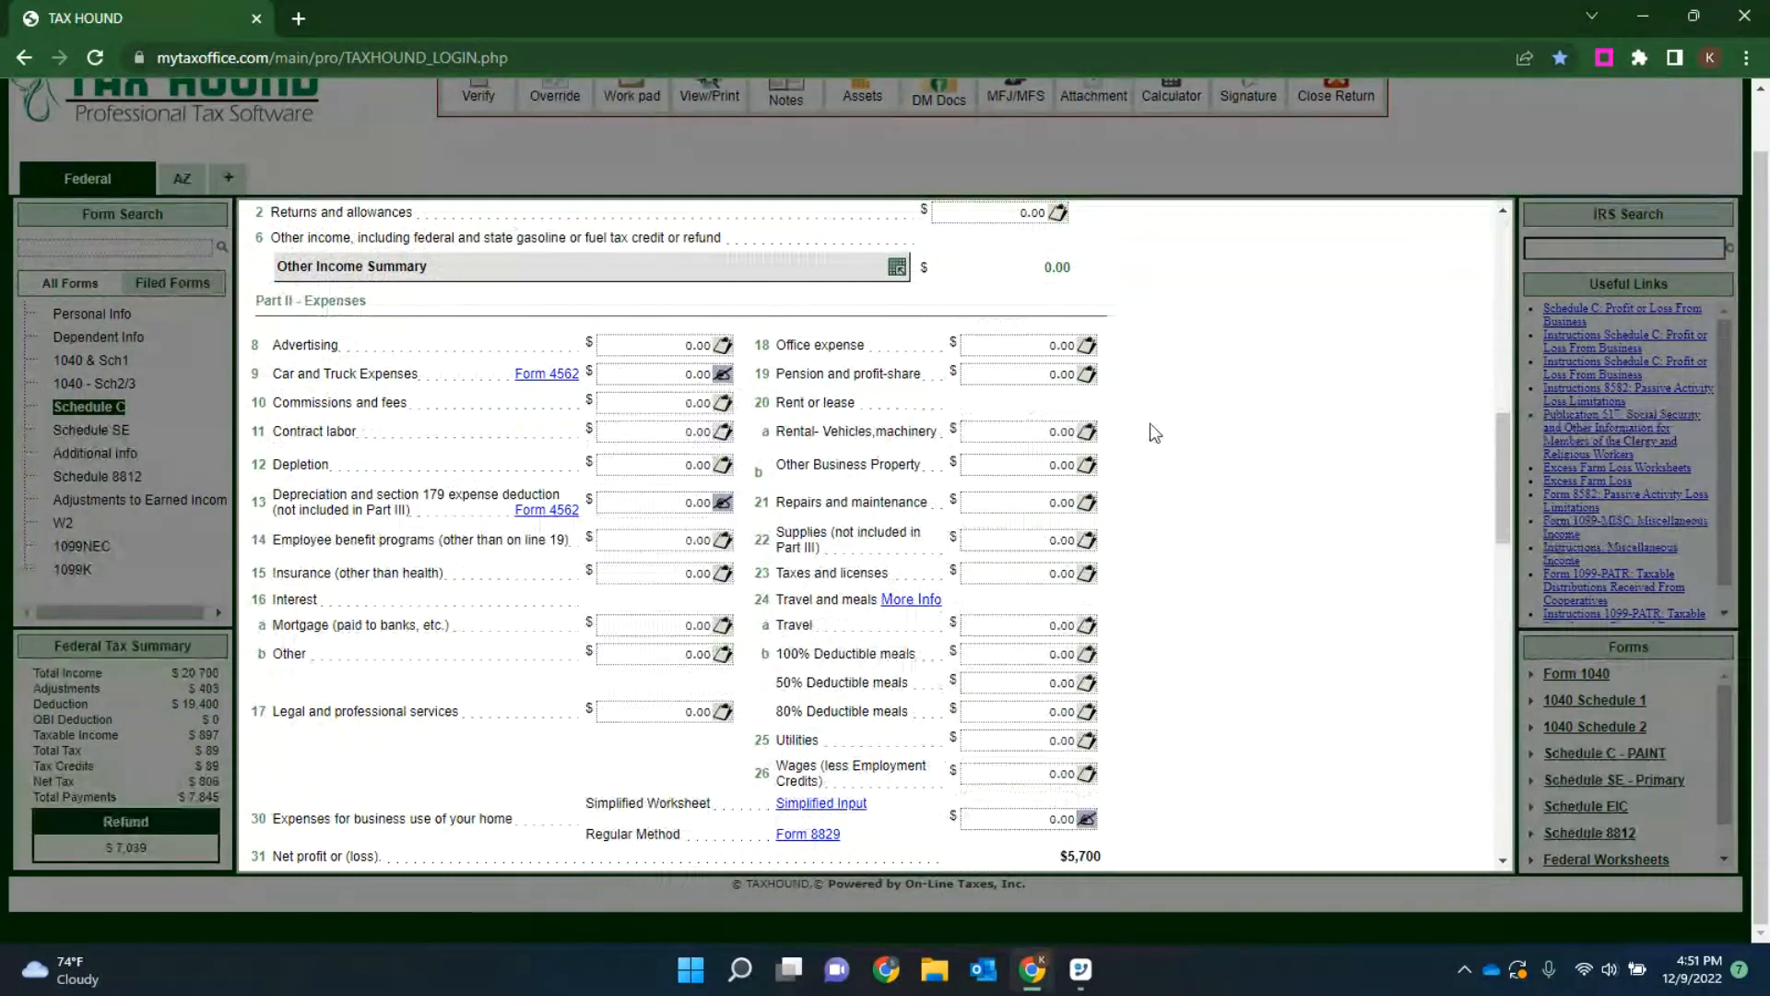
{"action": "left_click", "coordinate": [673, 347]}
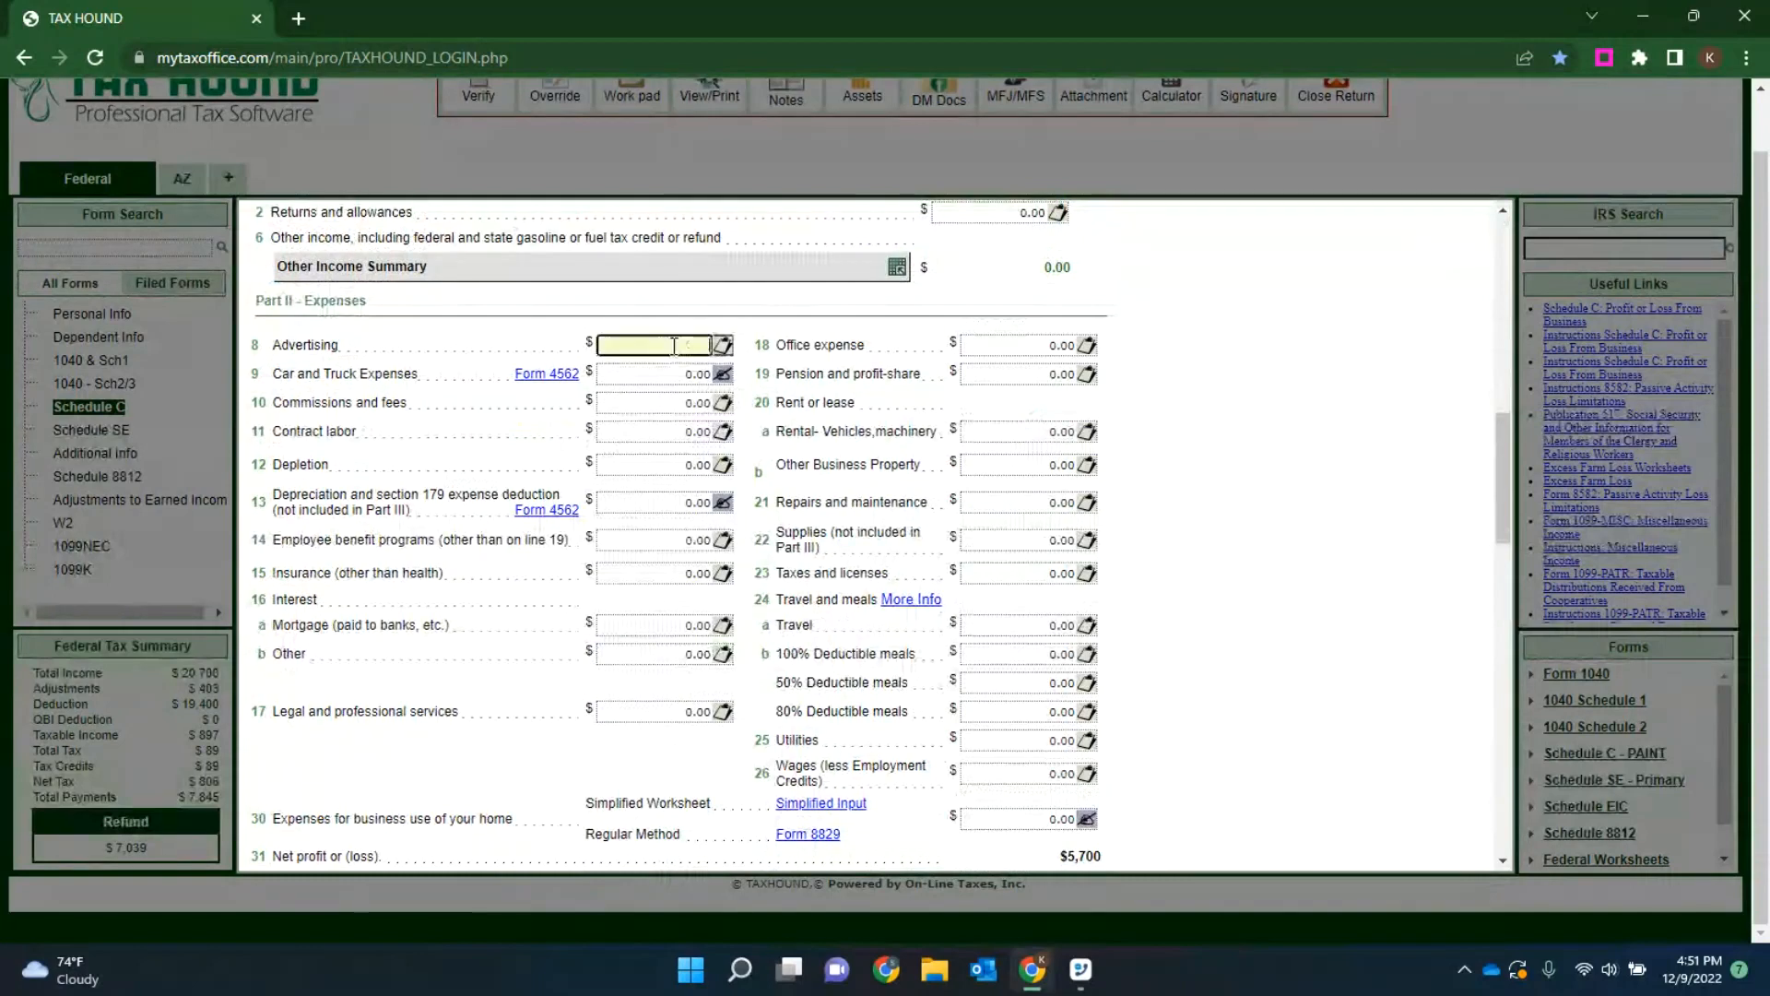
{"action": "left_click", "coordinate": [673, 403]}
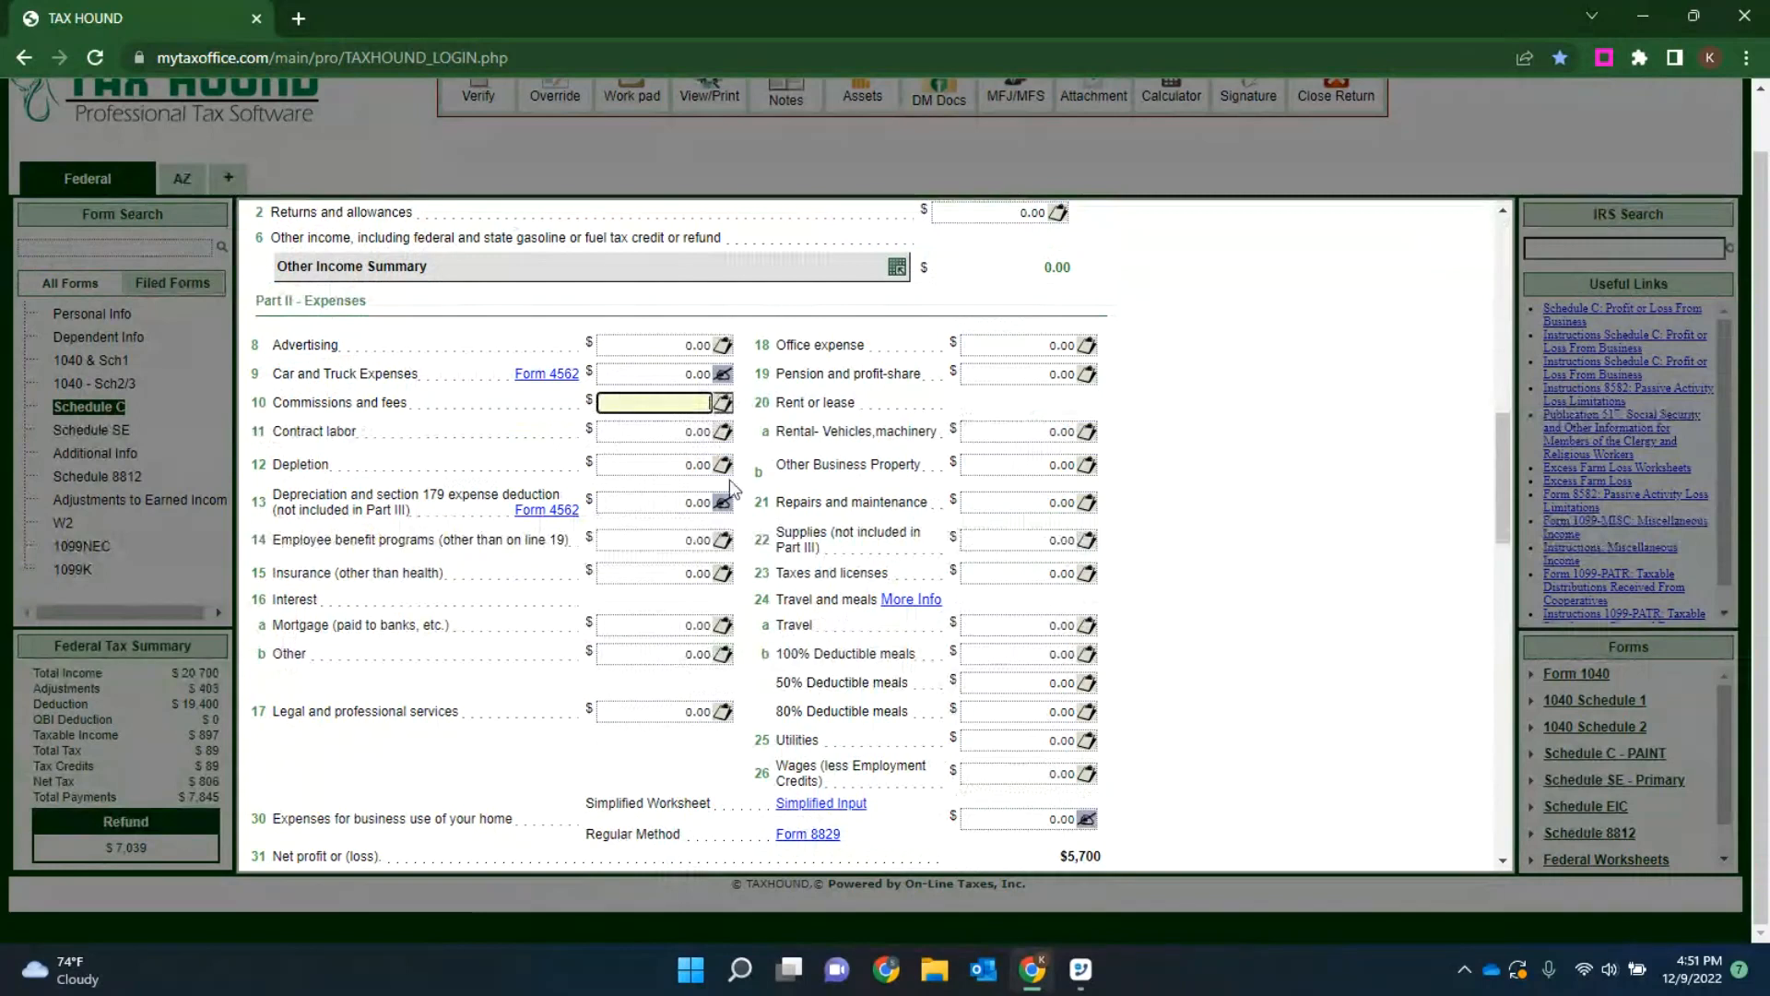
{"action": "left_click", "coordinate": [647, 347]}
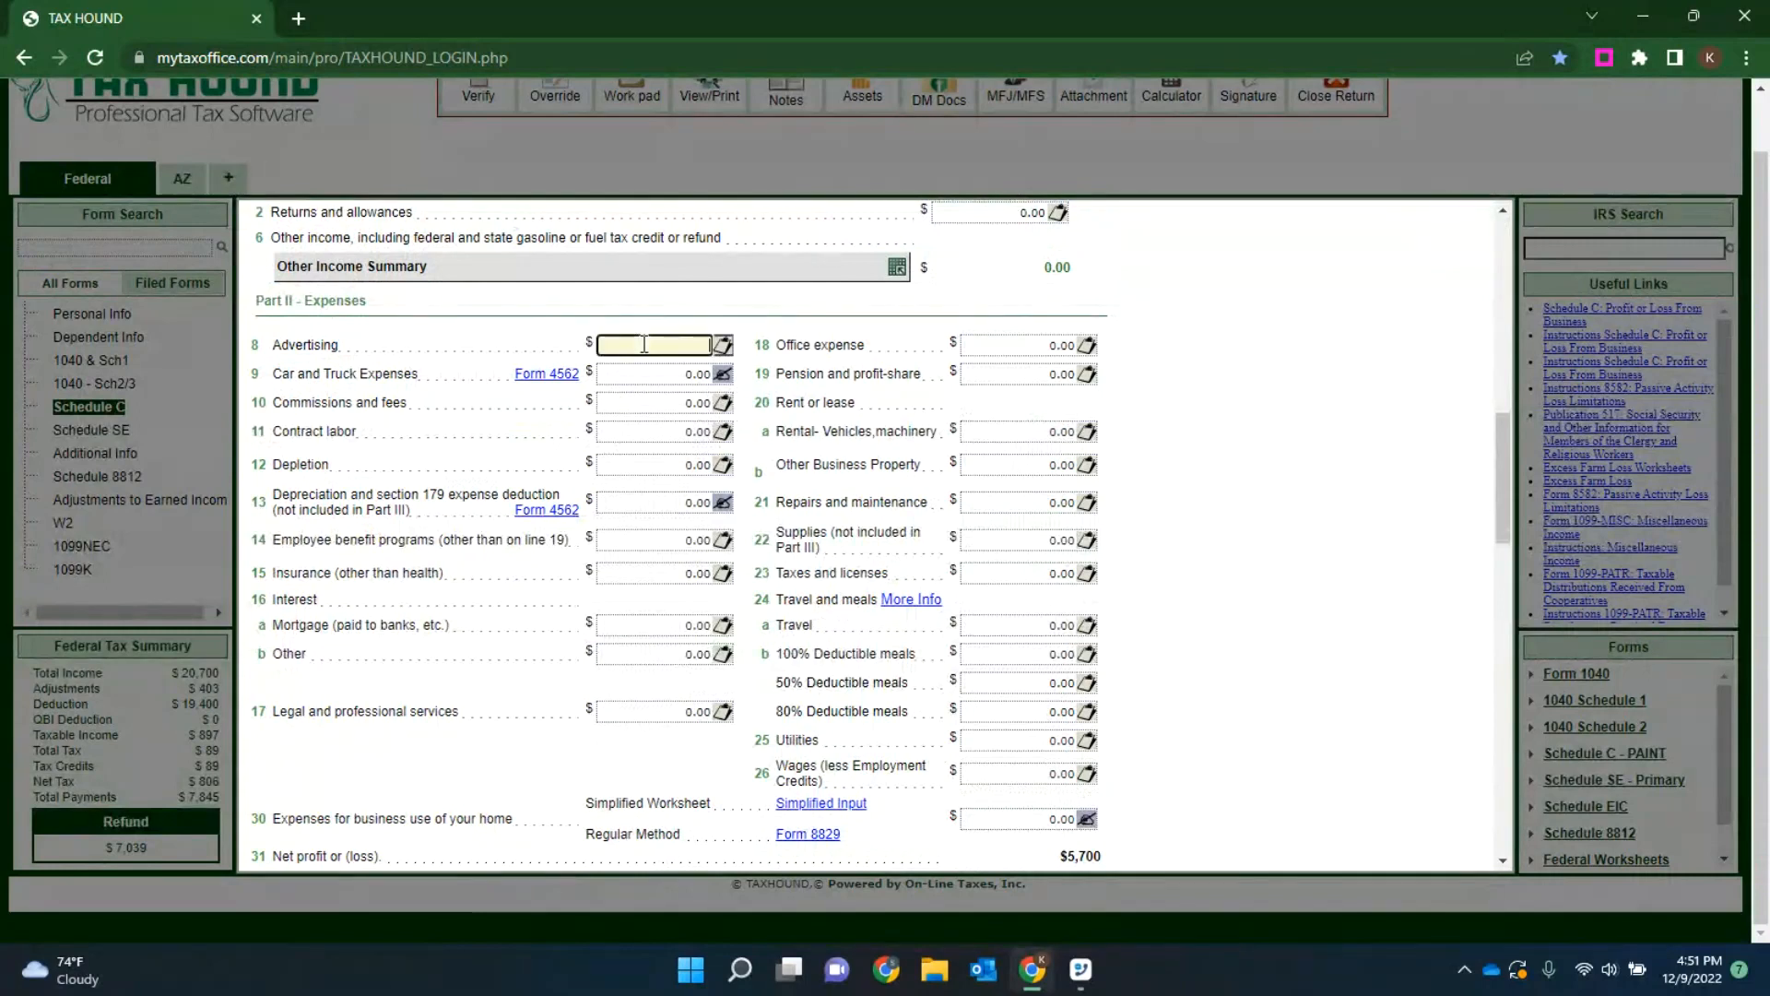
{"action": "type", "text": "151515151"}
{"action": "key", "text": "BackSpace"}
{"action": "key", "text": "BackSpace"}
{"action": "key", "text": "BackSpace"}
{"action": "key", "text": "BackSpace"}
{"action": "key", "text": "BackSpace"}
{"action": "key", "text": "BackSpace"}
{"action": "key", "text": "BackSpace"}
{"action": "key", "text": "BackSpace"}
{"action": "key", "text": "BackSpace"}
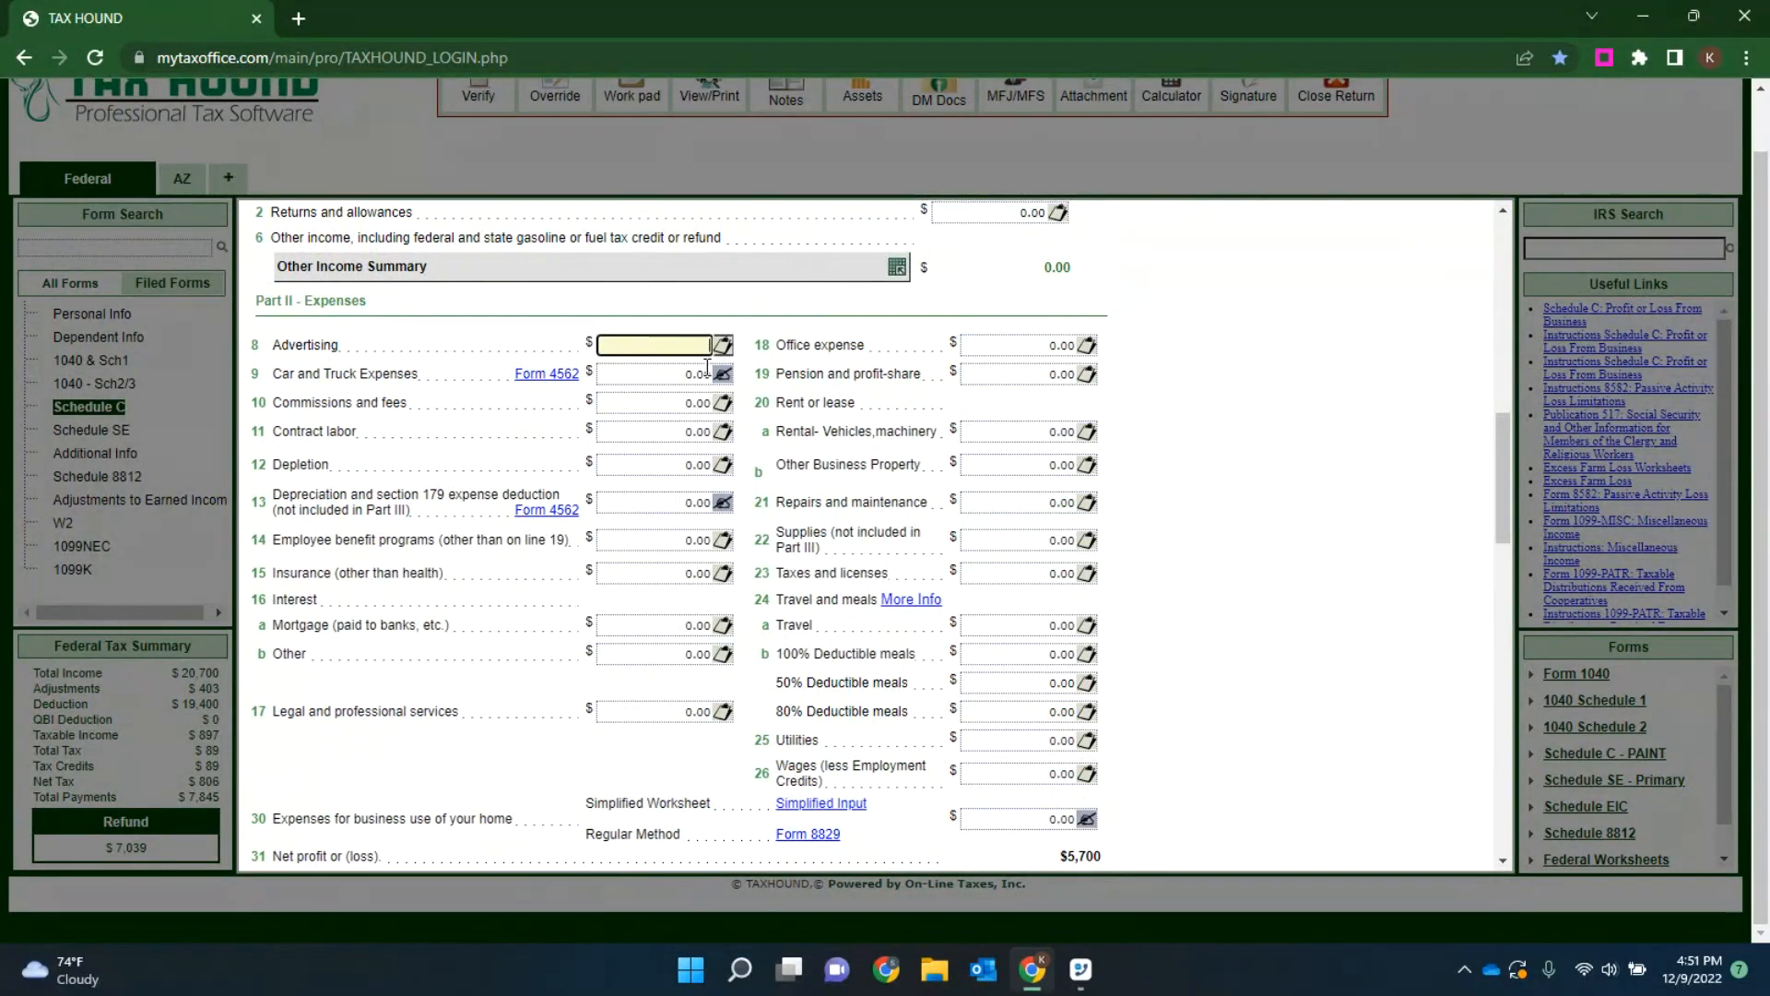
Step: Open the itemized worksheet for line 8 Advertising and enter postcards with an amount of 1500
{"action": "left_click", "coordinate": [724, 348]}
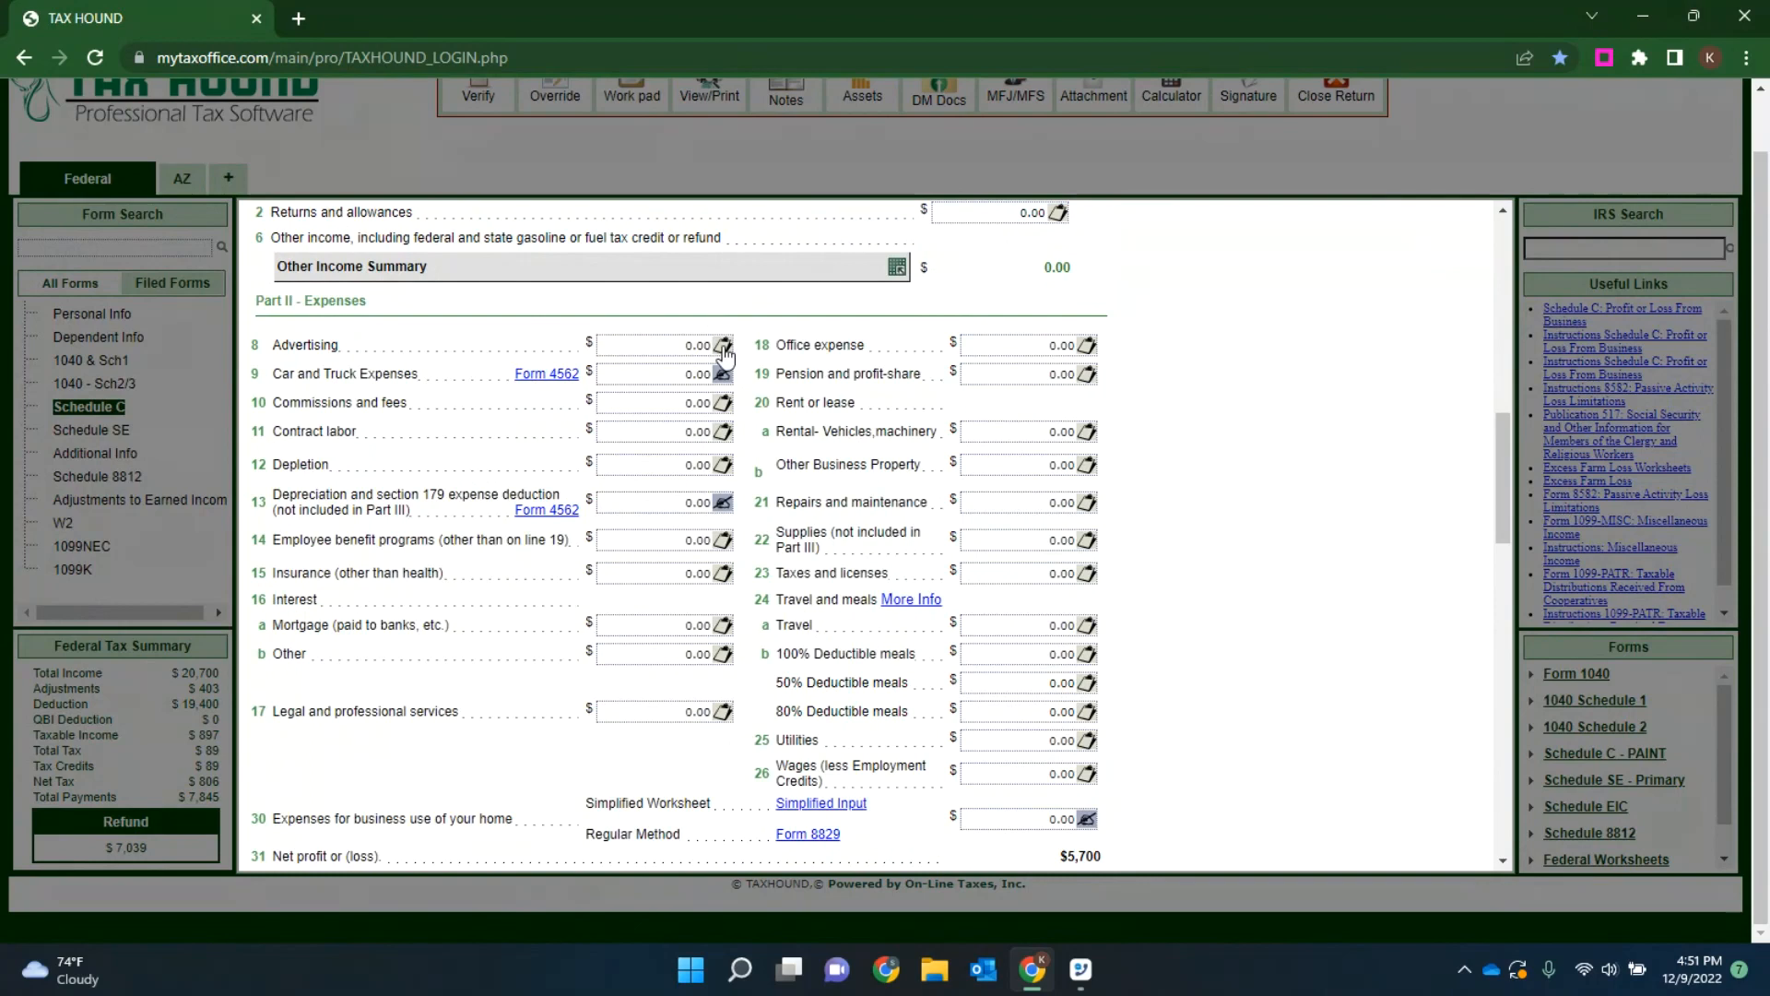
{"action": "left_click", "coordinate": [724, 350]}
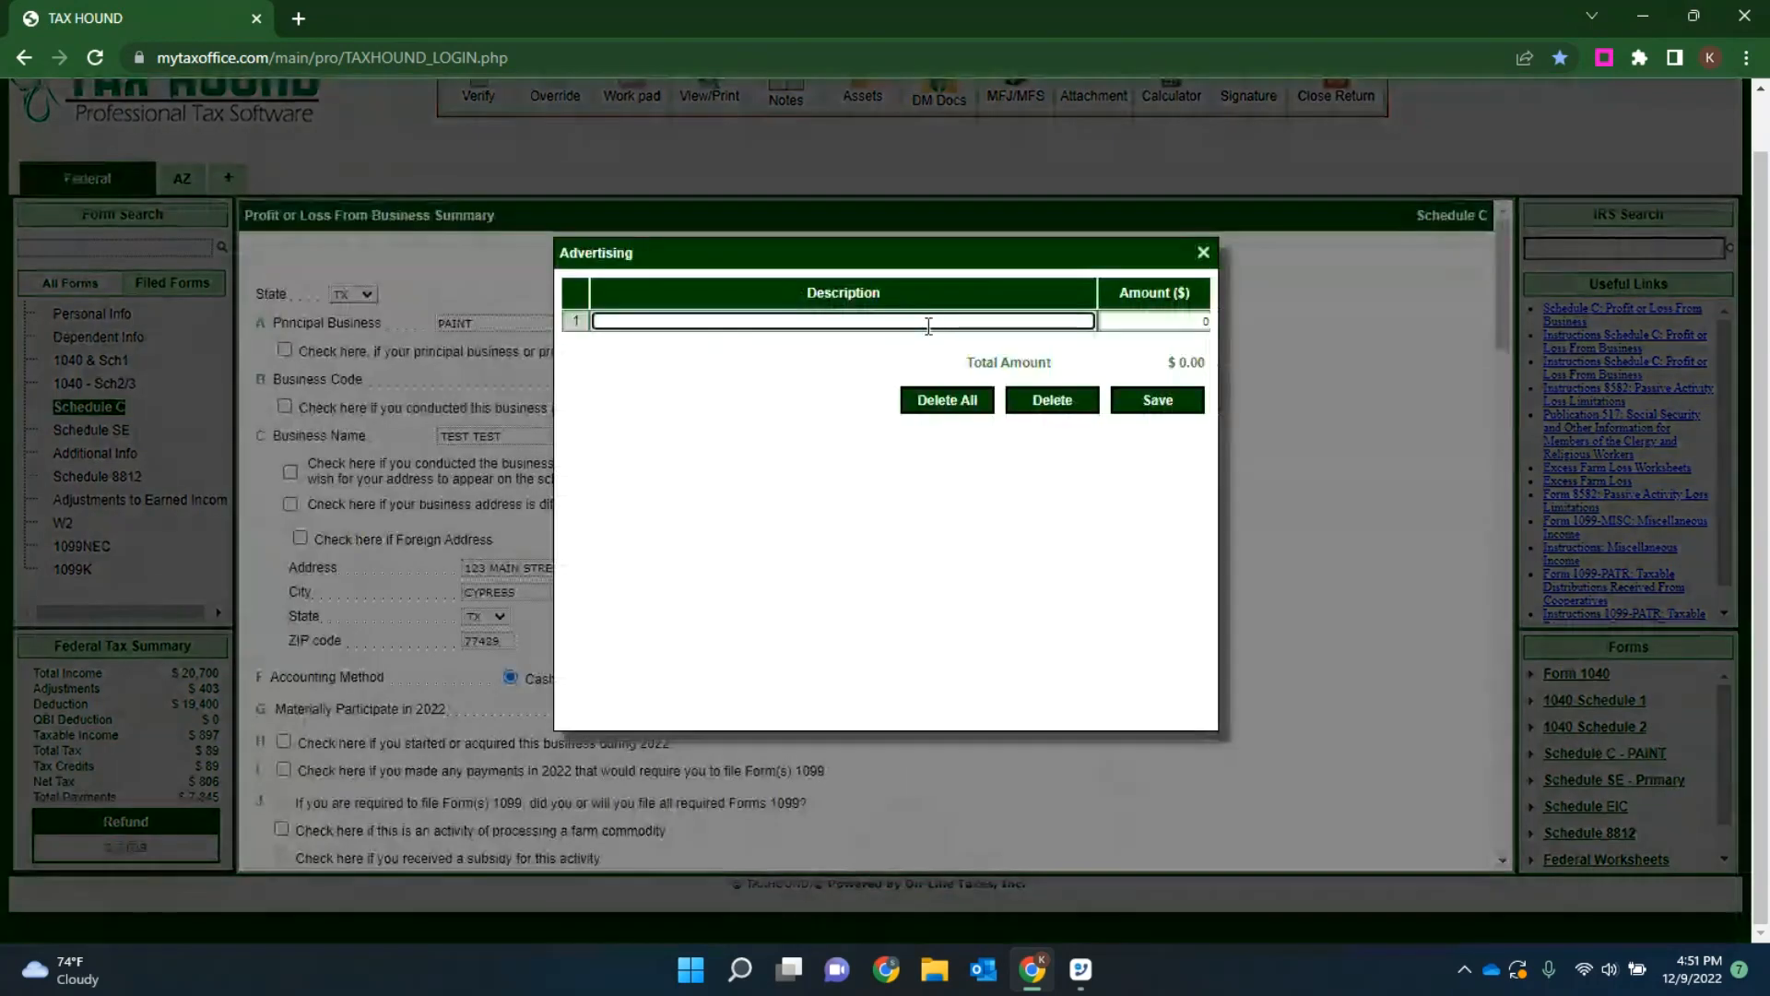
{"action": "type", "text": "postcards"}
{"action": "key", "text": "Tab"}
{"action": "type", "text": "1500"}
{"action": "key", "text": "Tab"}
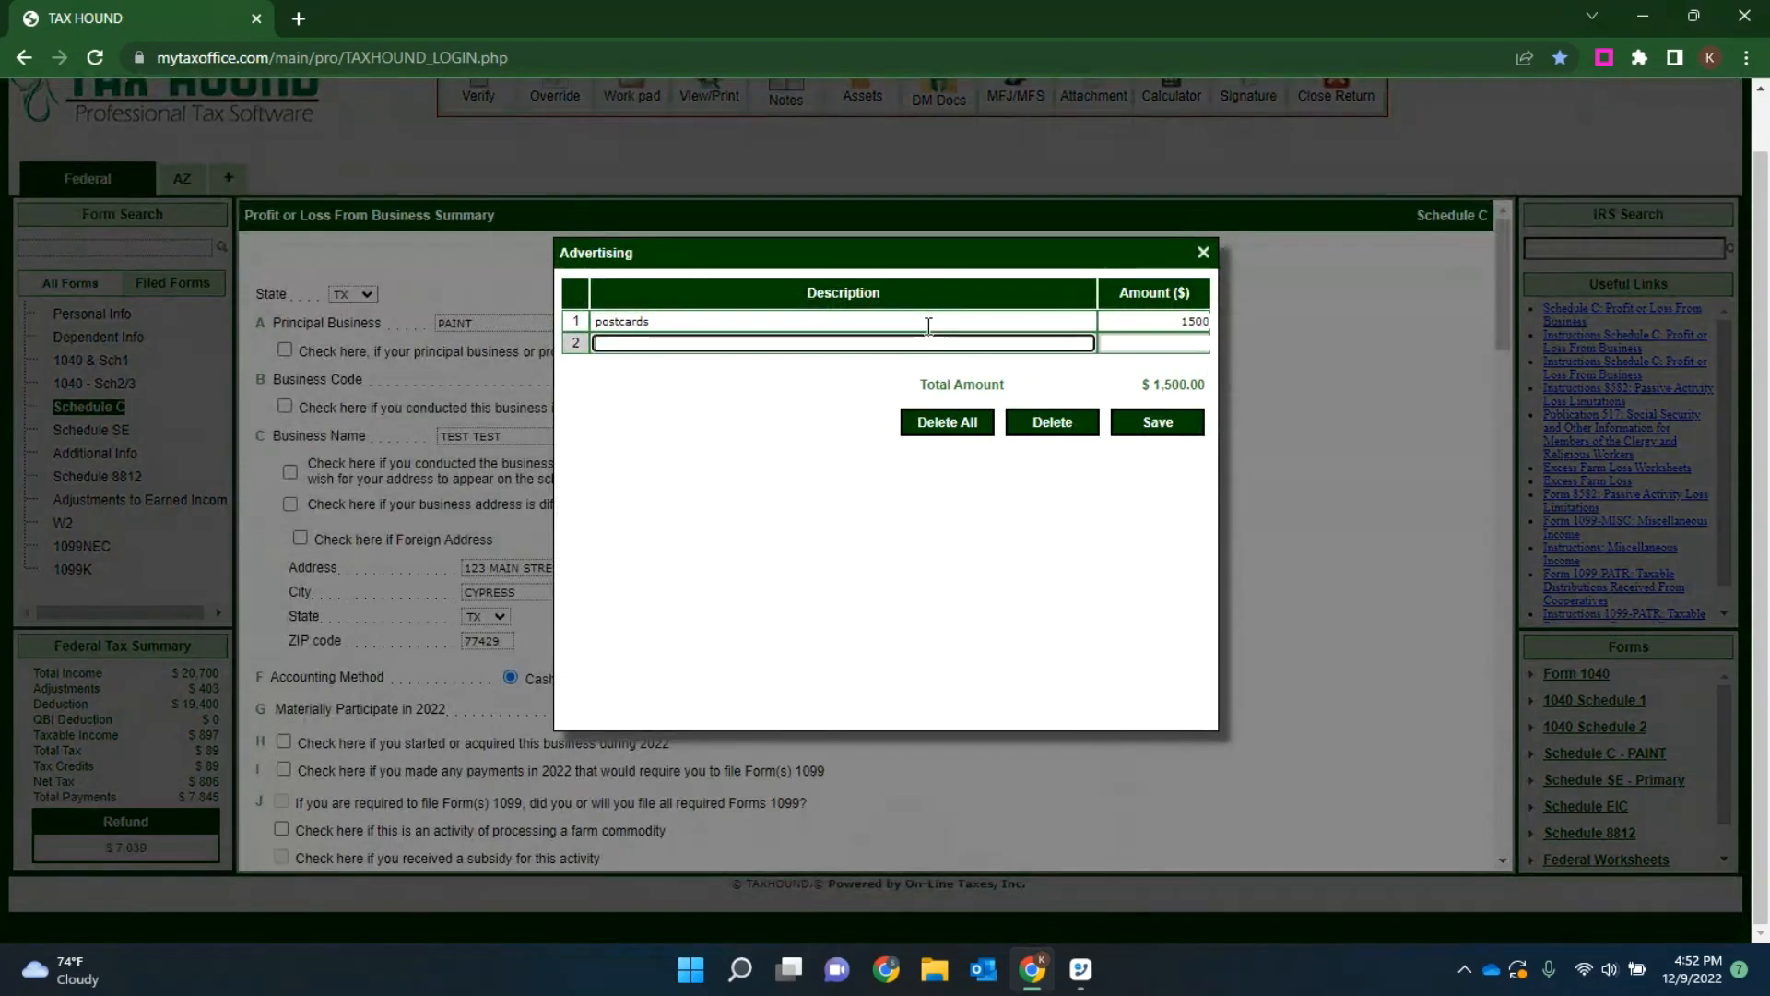
Step: Add flyers for 200 and pens for 25 to the Advertising worksheet and save it
{"action": "type", "text": "flyers"}
{"action": "key", "text": "Tab"}
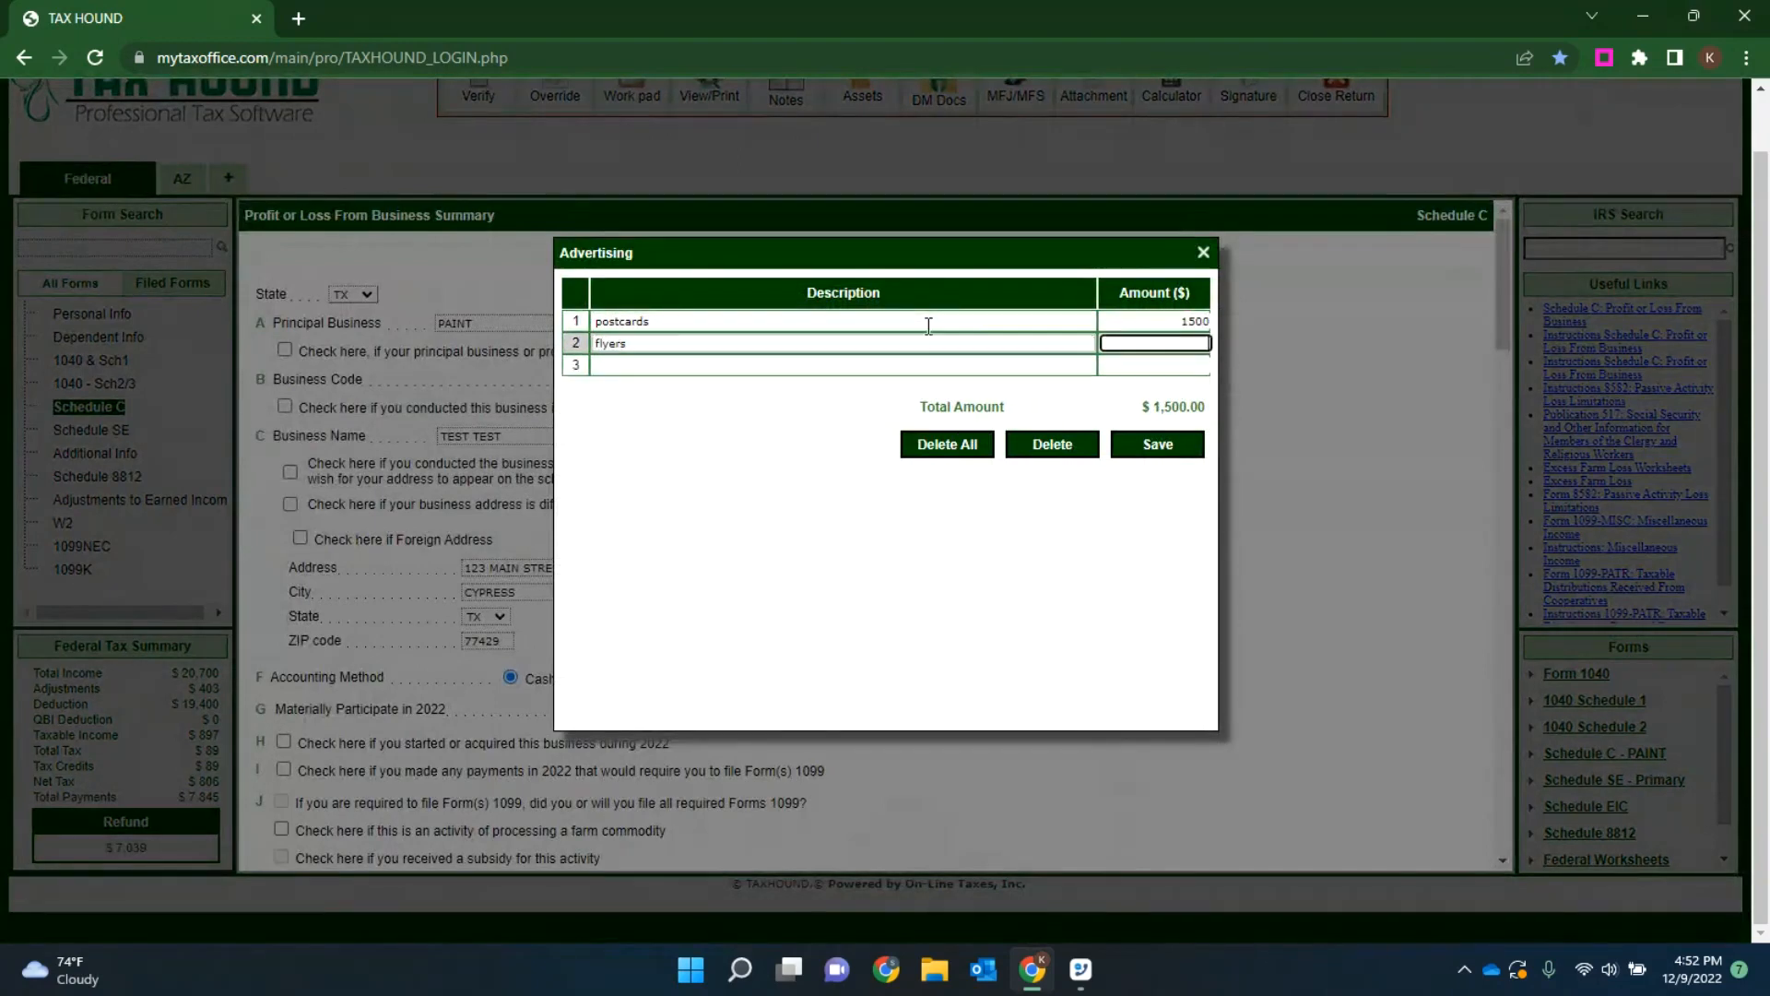
{"action": "type", "text": "200"}
{"action": "key", "text": "Tab"}
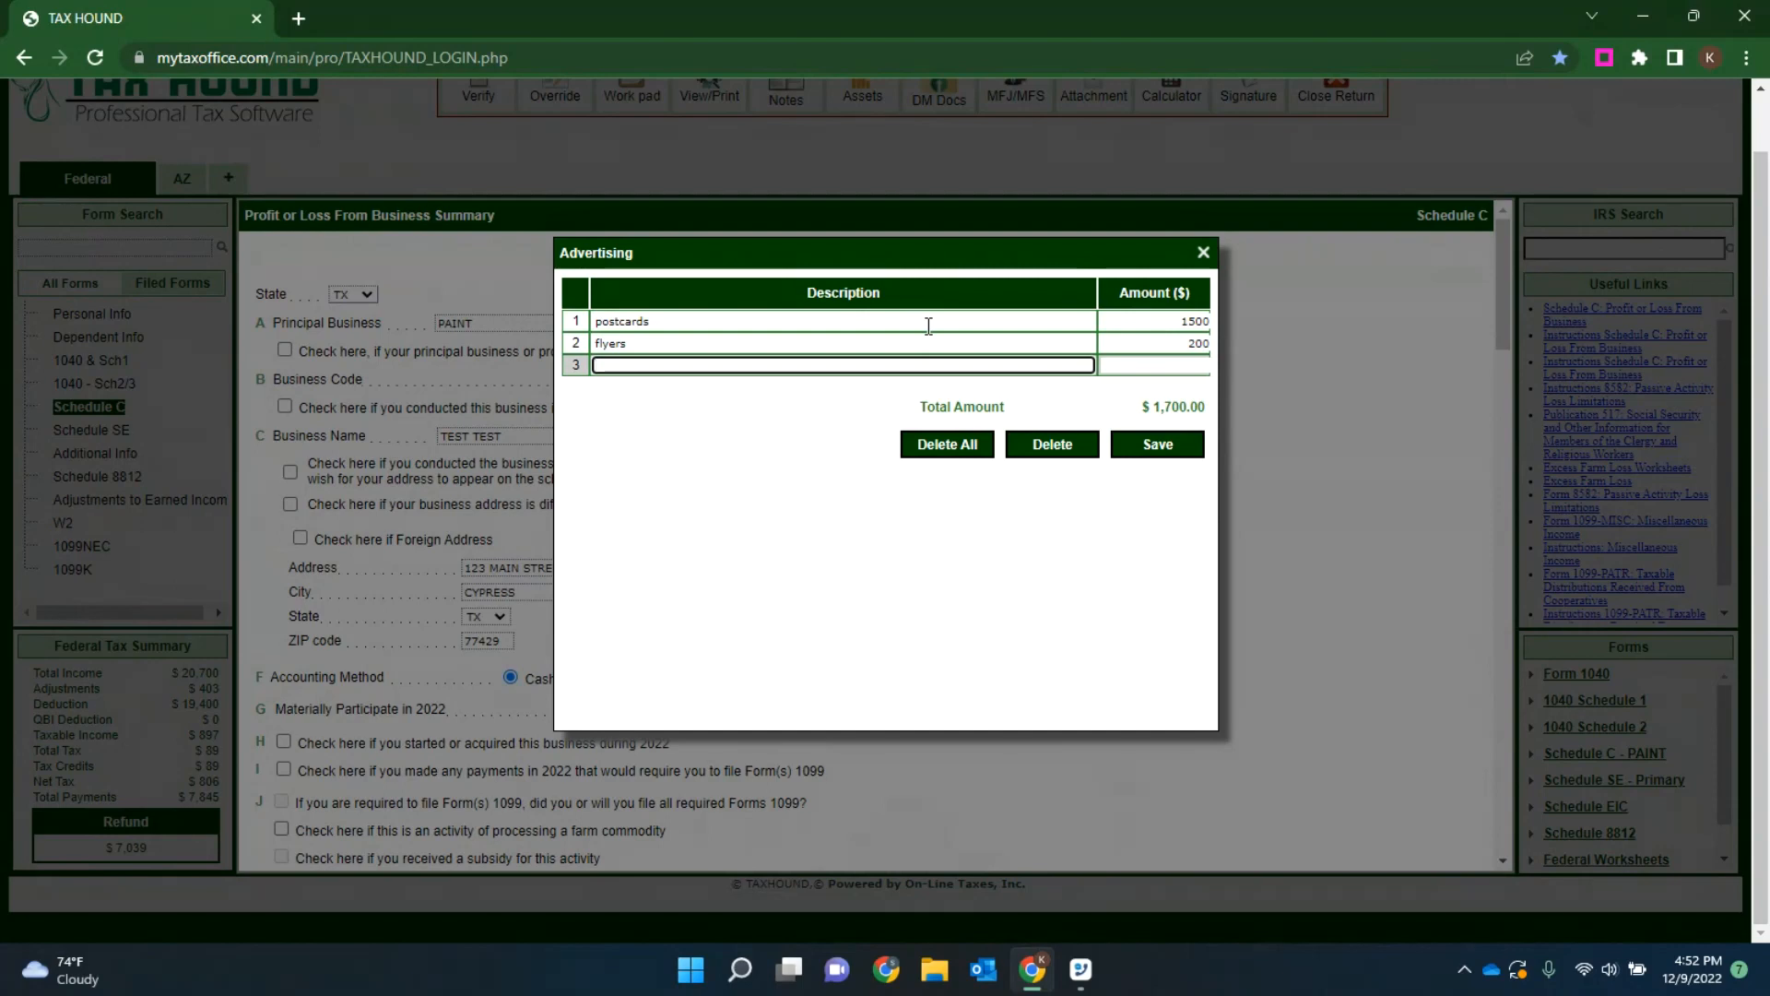
{"action": "type", "text": "pens"}
{"action": "key", "text": "Tab"}
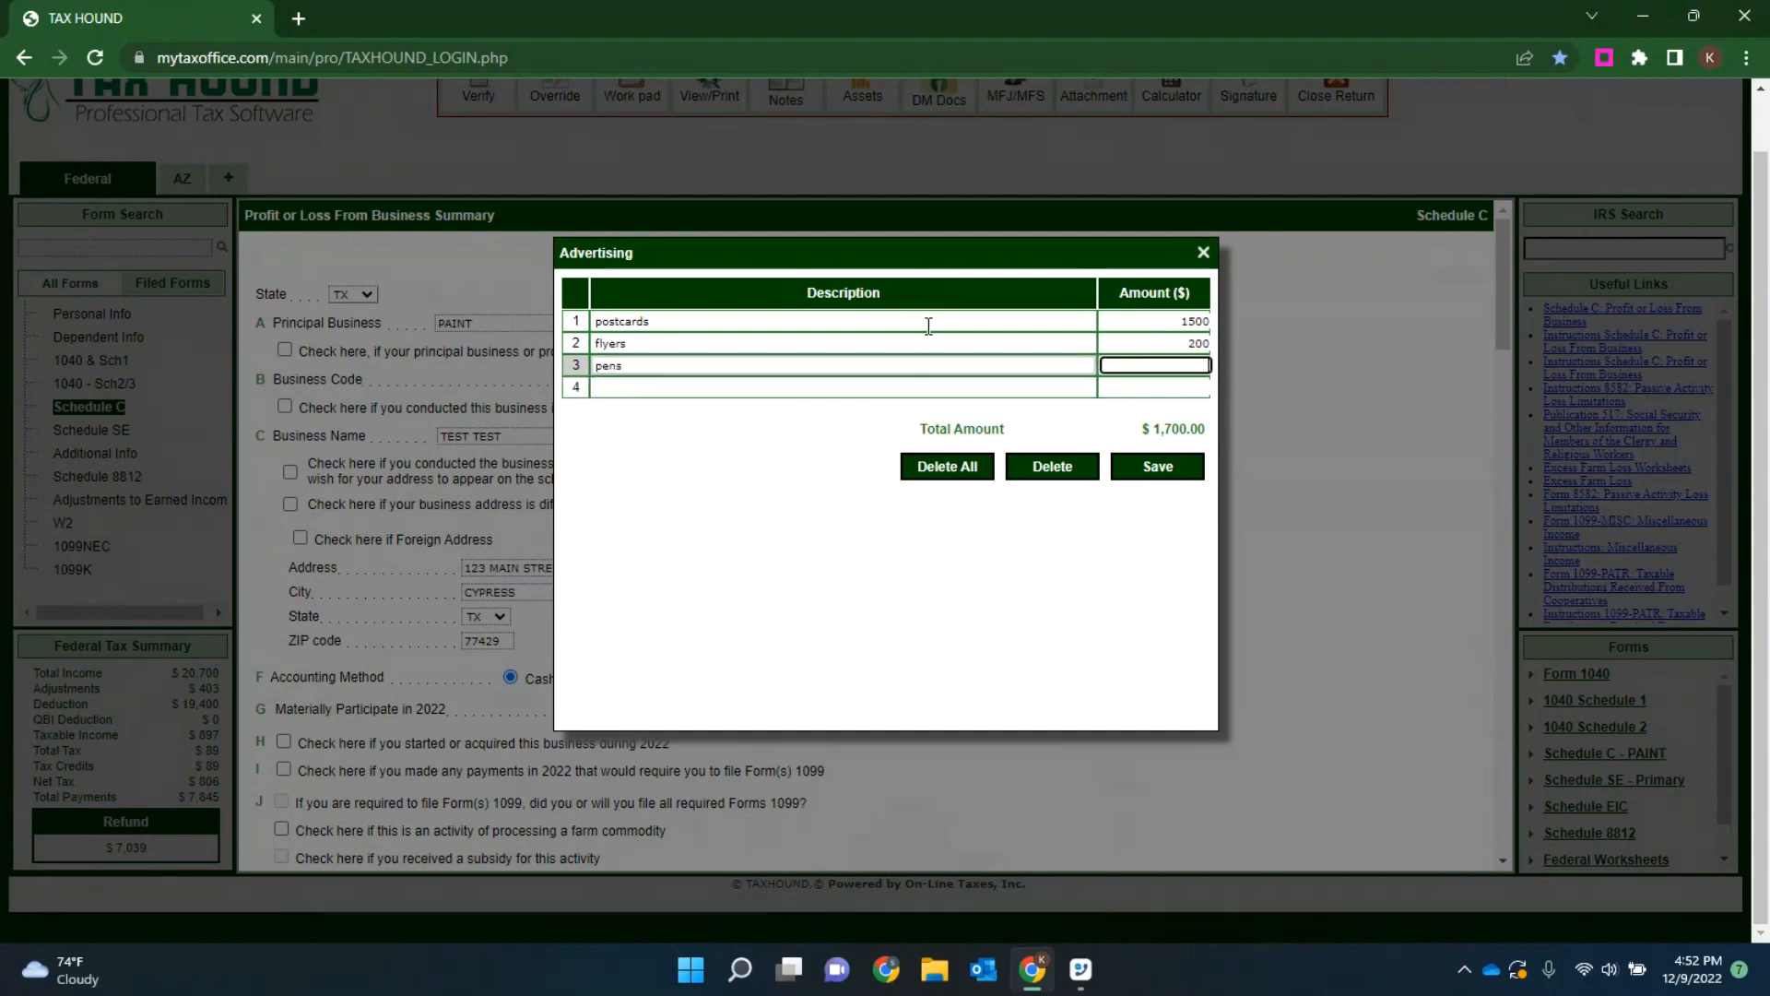
{"action": "type", "text": "25"}
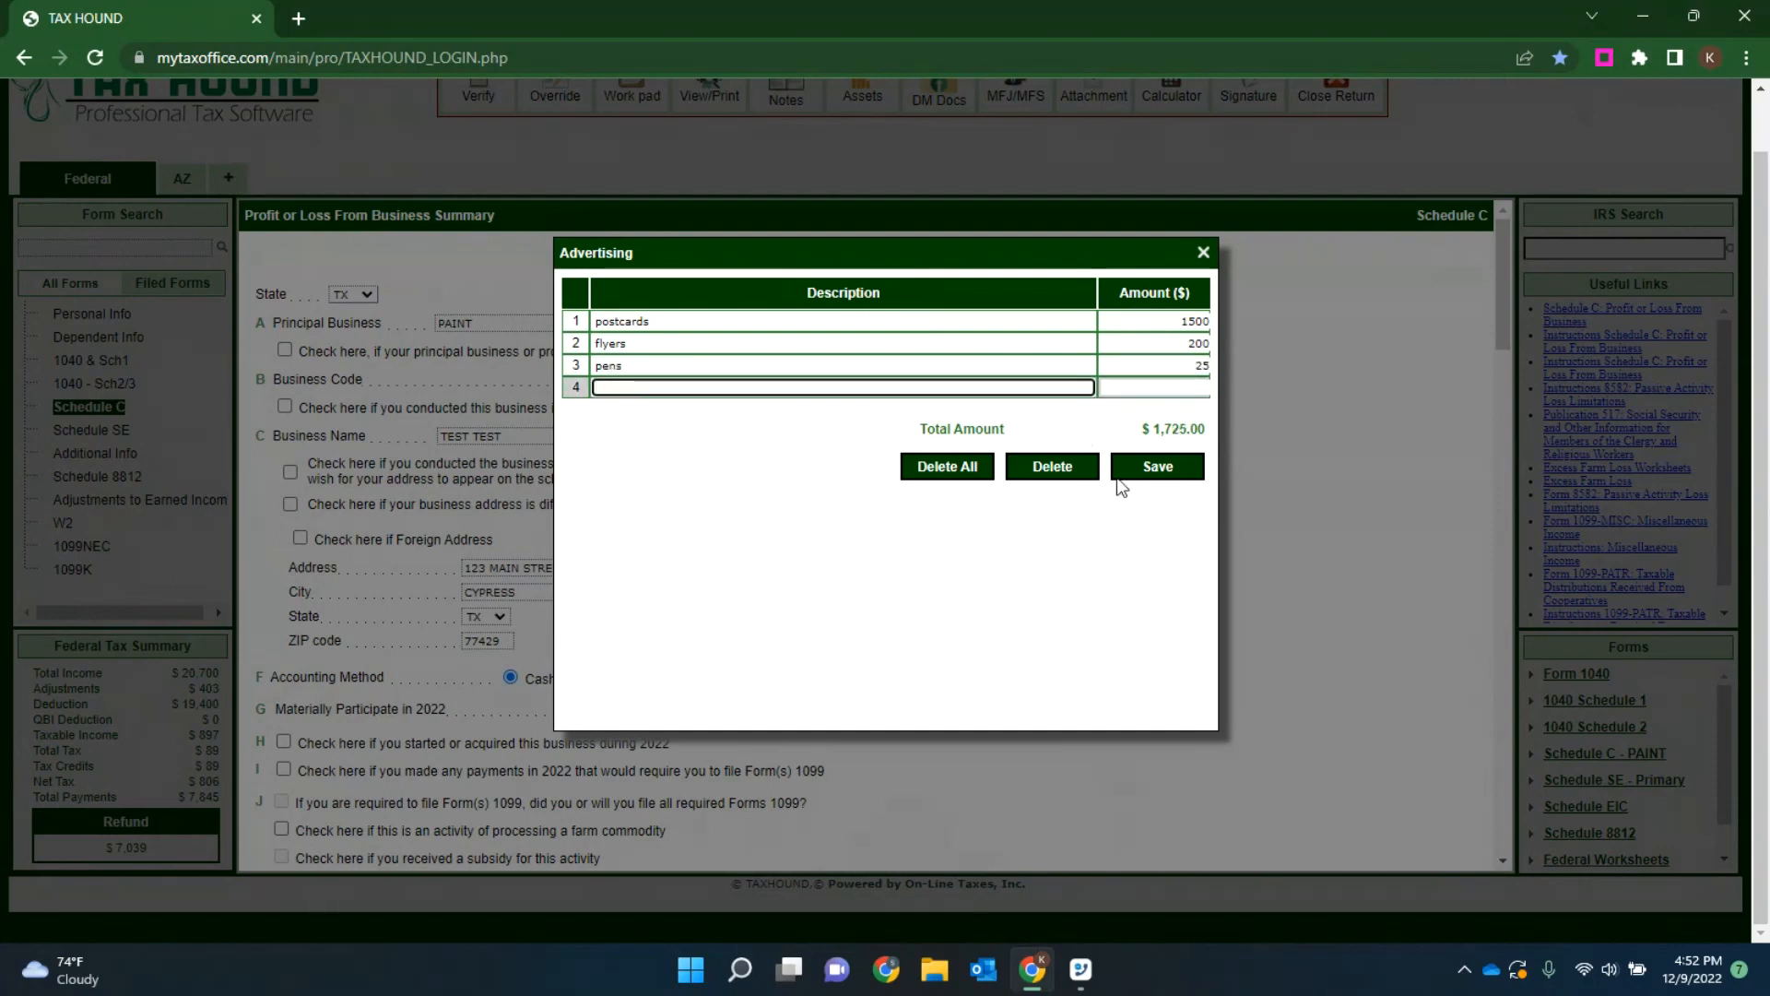
{"action": "left_click", "coordinate": [1152, 474]}
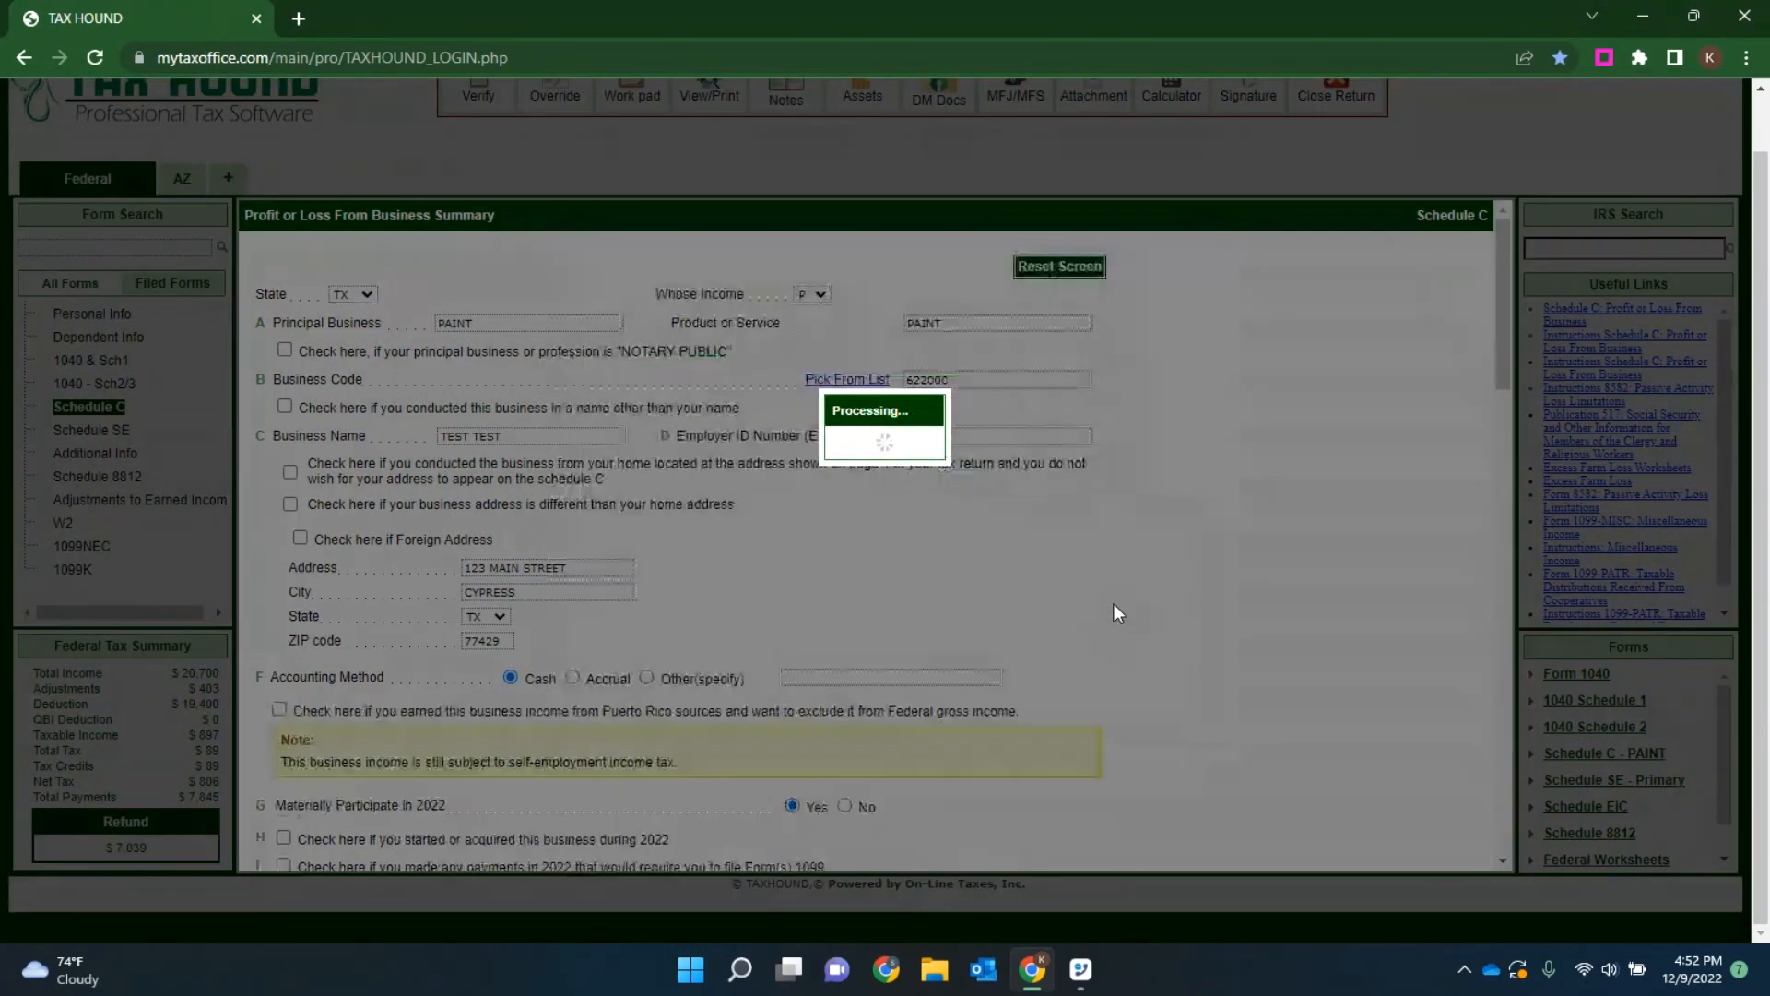
Step: Review the saved Advertising entries in their itemized worksheet and close it
{"action": "scroll", "coordinate": [968, 544], "scroll_direction": "down", "scroll_amount": 7}
{"action": "scroll", "coordinate": [959, 551], "scroll_direction": "down", "scroll_amount": 1}
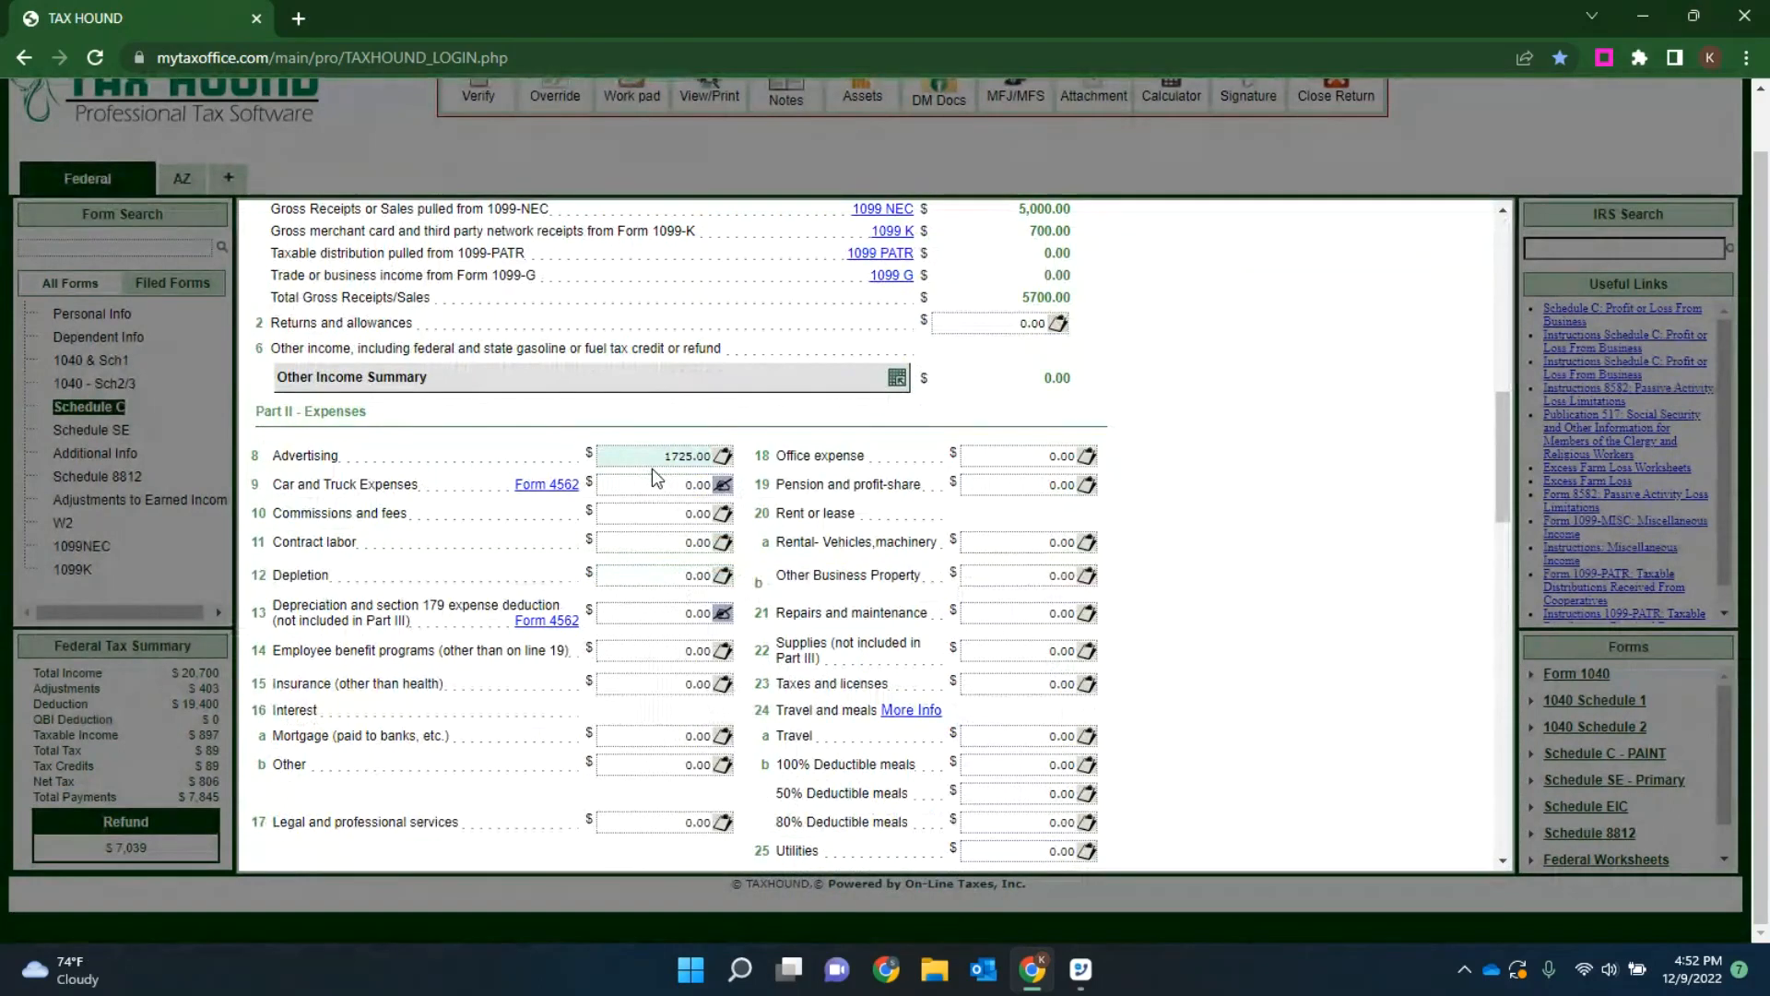
{"action": "left_click", "coordinate": [725, 461]}
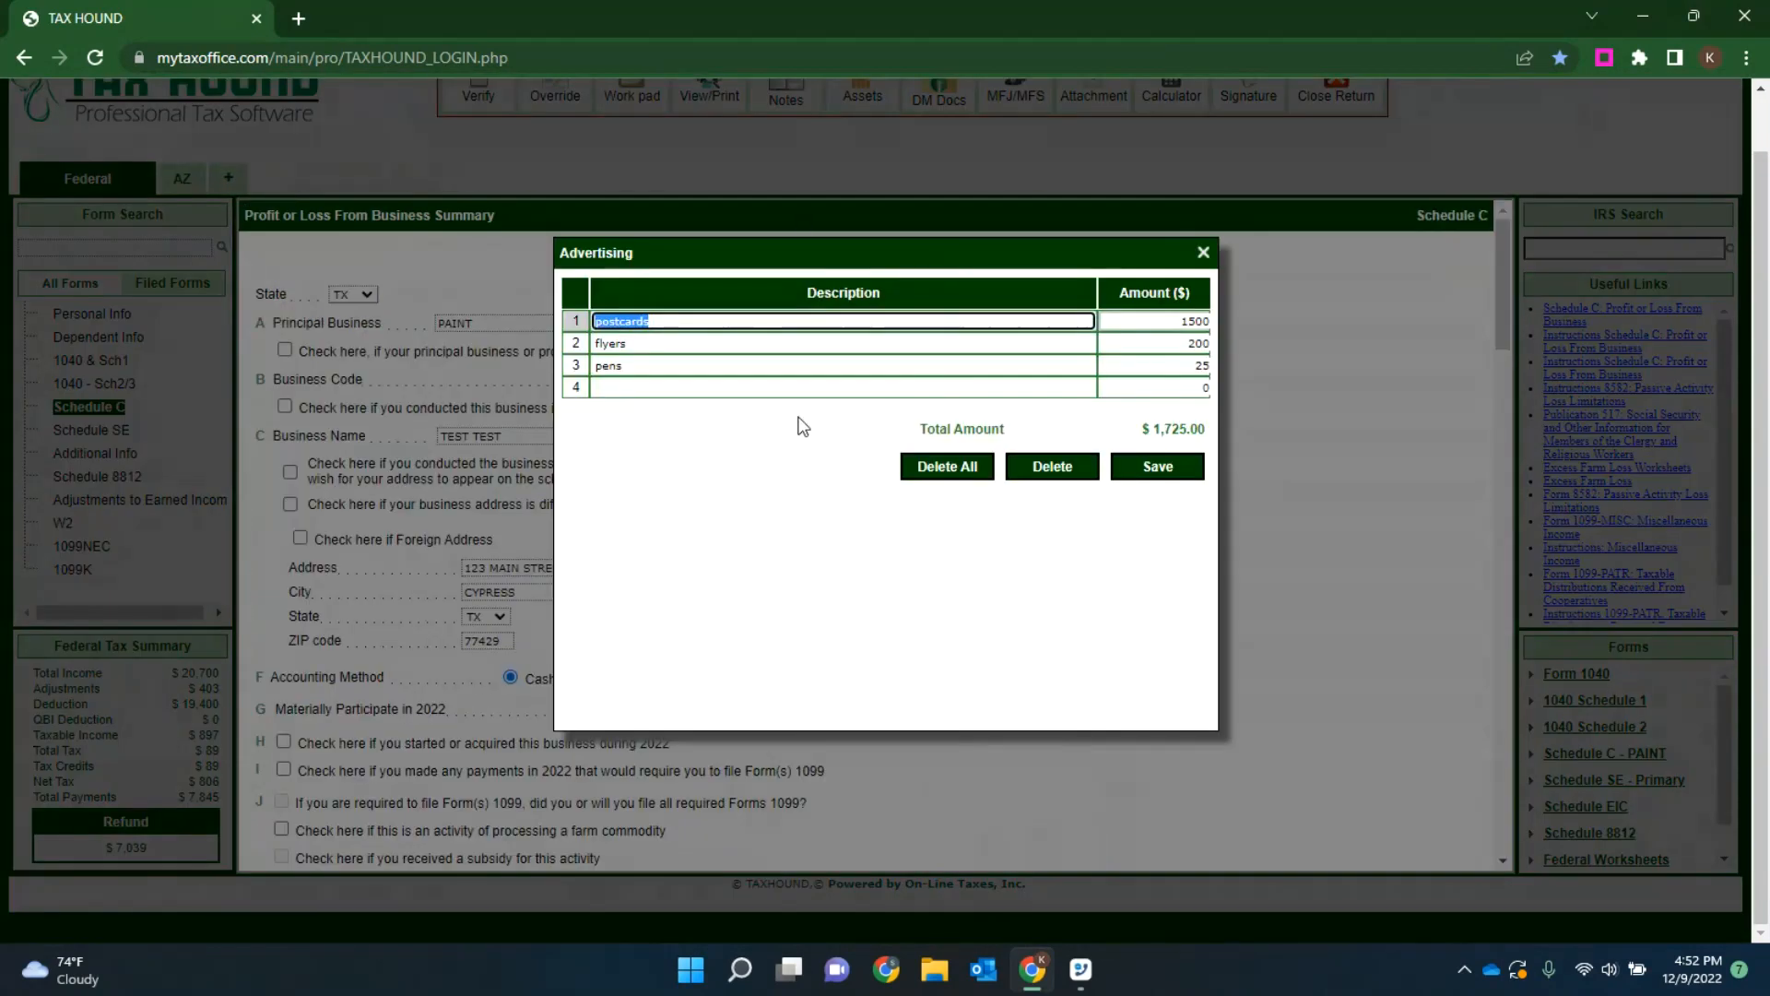
{"action": "left_click", "coordinate": [1203, 252]}
Step: Add a vehicle in Part IV of Schedule C and set its placed-in-service date to 02/01/2020
{"action": "scroll", "coordinate": [844, 479], "scroll_direction": "down", "scroll_amount": 2}
{"action": "scroll", "coordinate": [777, 462], "scroll_direction": "down", "scroll_amount": 6}
{"action": "scroll", "coordinate": [769, 462], "scroll_direction": "down", "scroll_amount": 1}
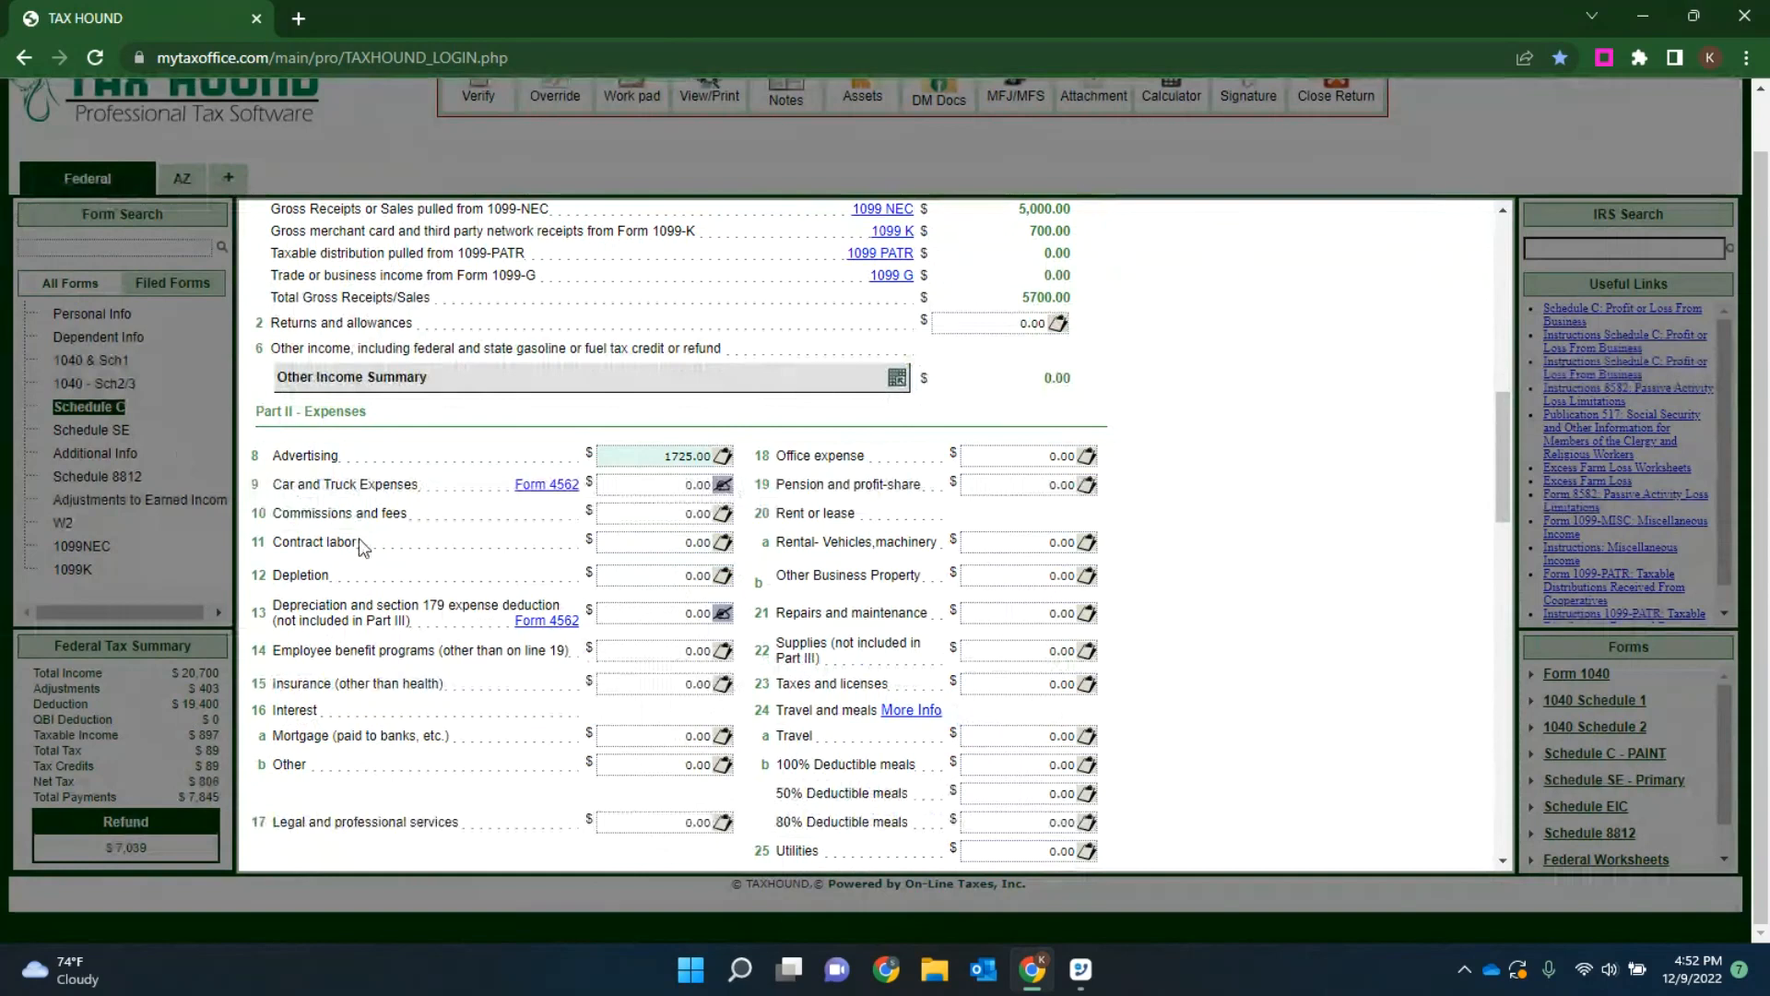
{"action": "scroll", "coordinate": [1010, 439], "scroll_direction": "down", "scroll_amount": 2}
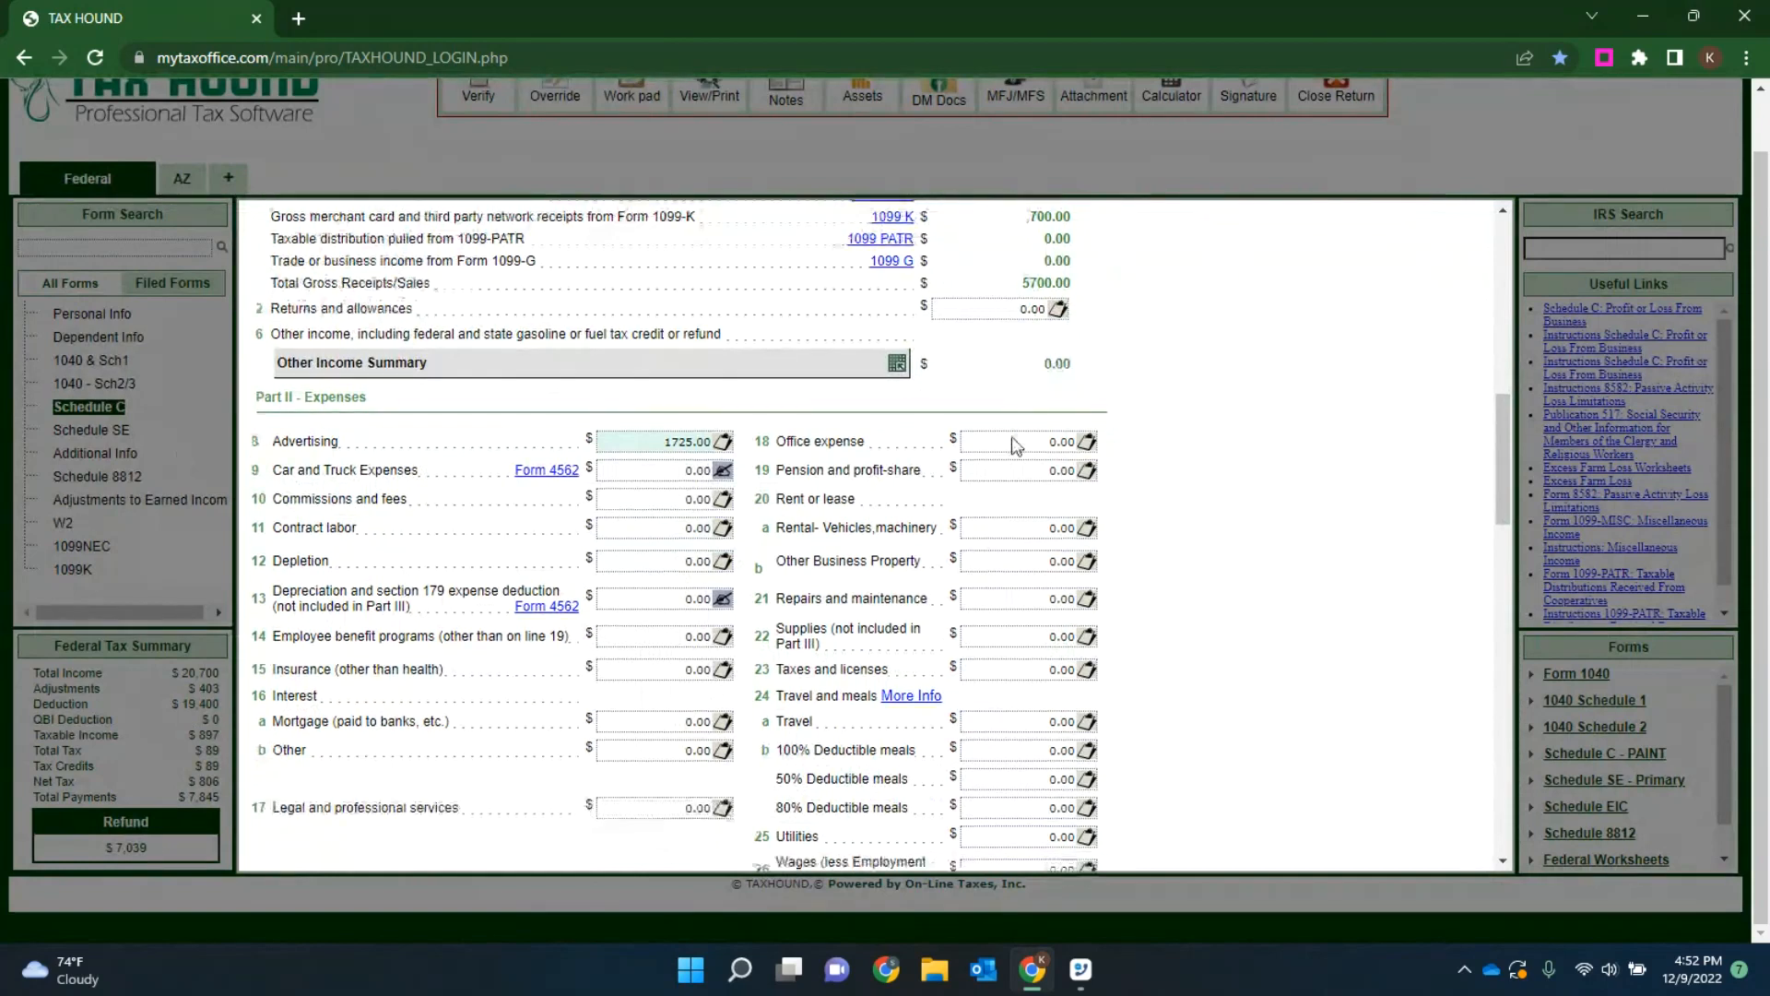
{"action": "scroll", "coordinate": [1007, 438], "scroll_direction": "down", "scroll_amount": 10}
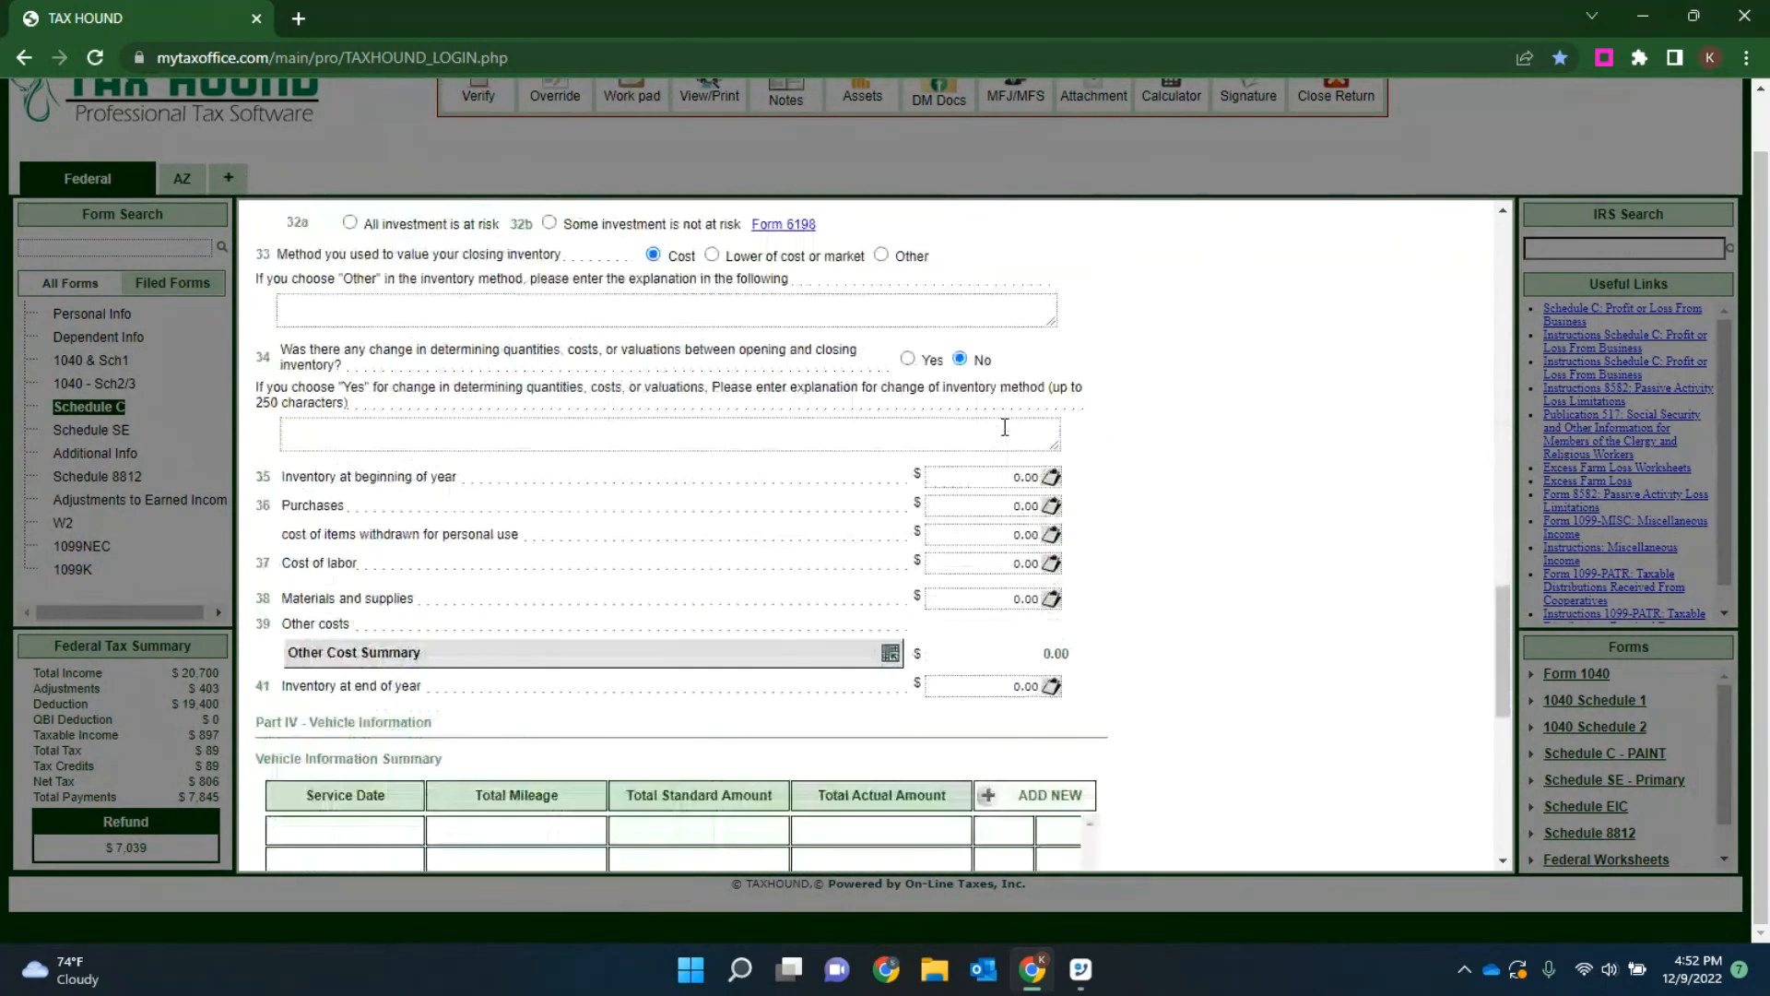
{"action": "scroll", "coordinate": [1005, 426], "scroll_direction": "down", "scroll_amount": 5}
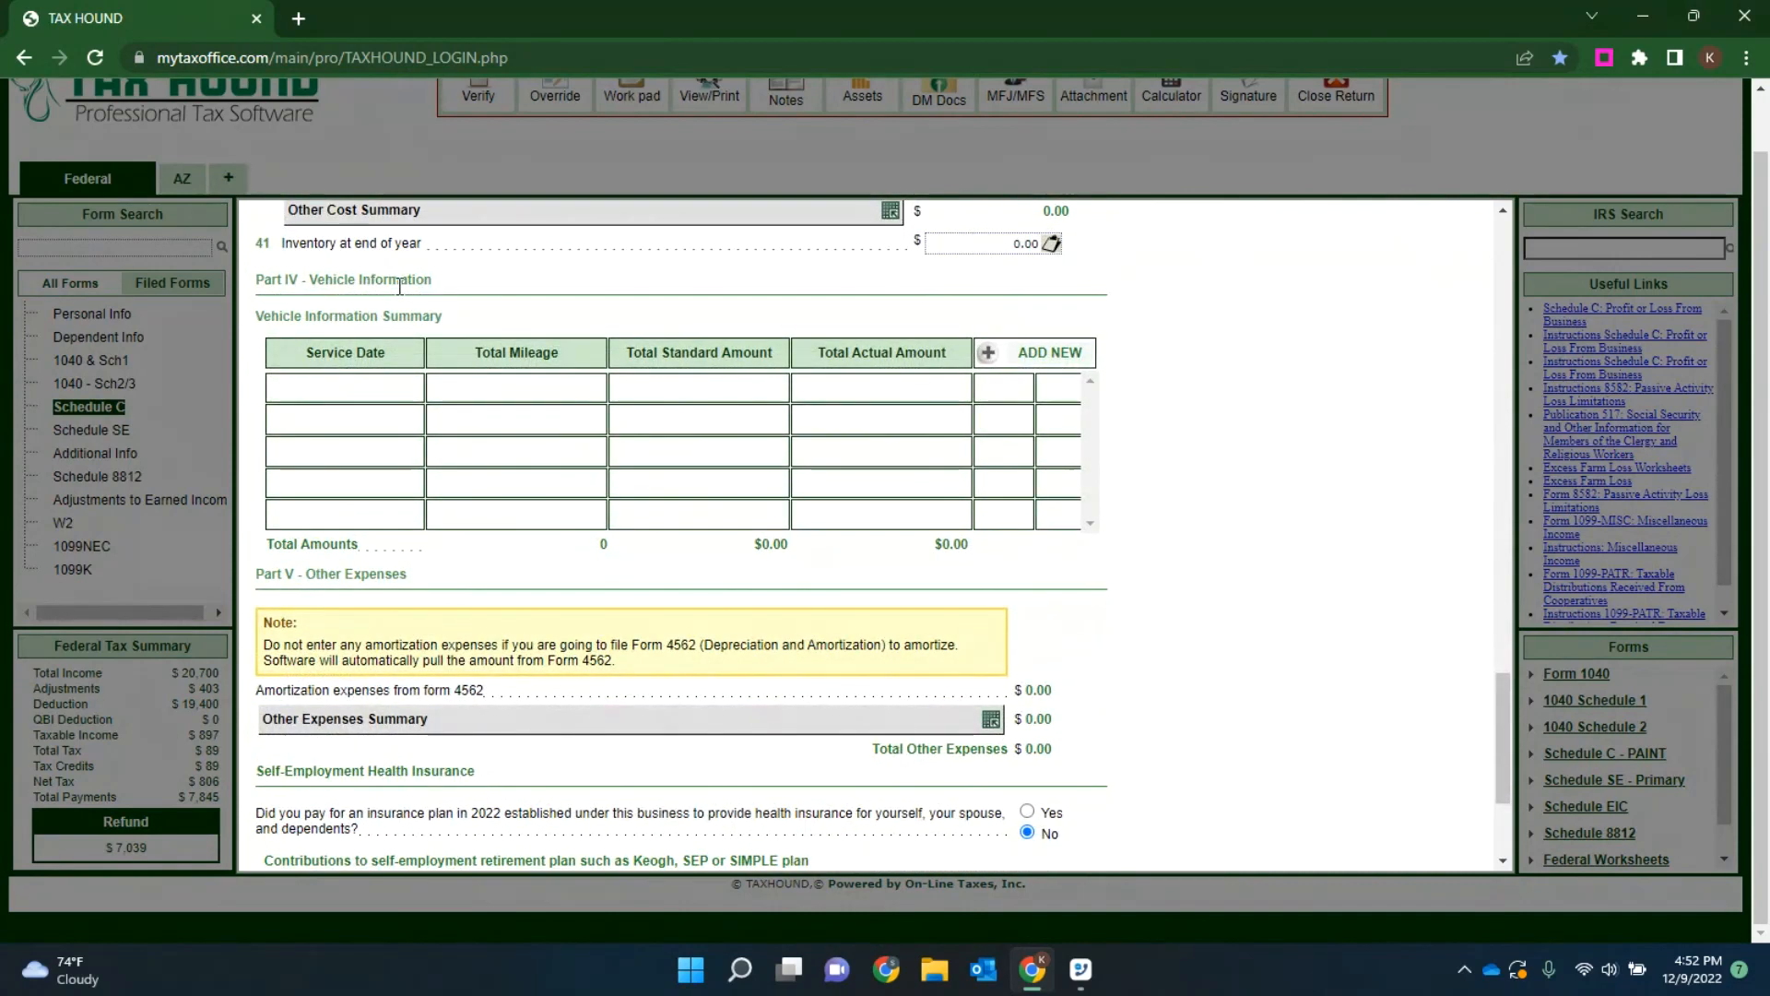
{"action": "left_click", "coordinate": [1034, 360]}
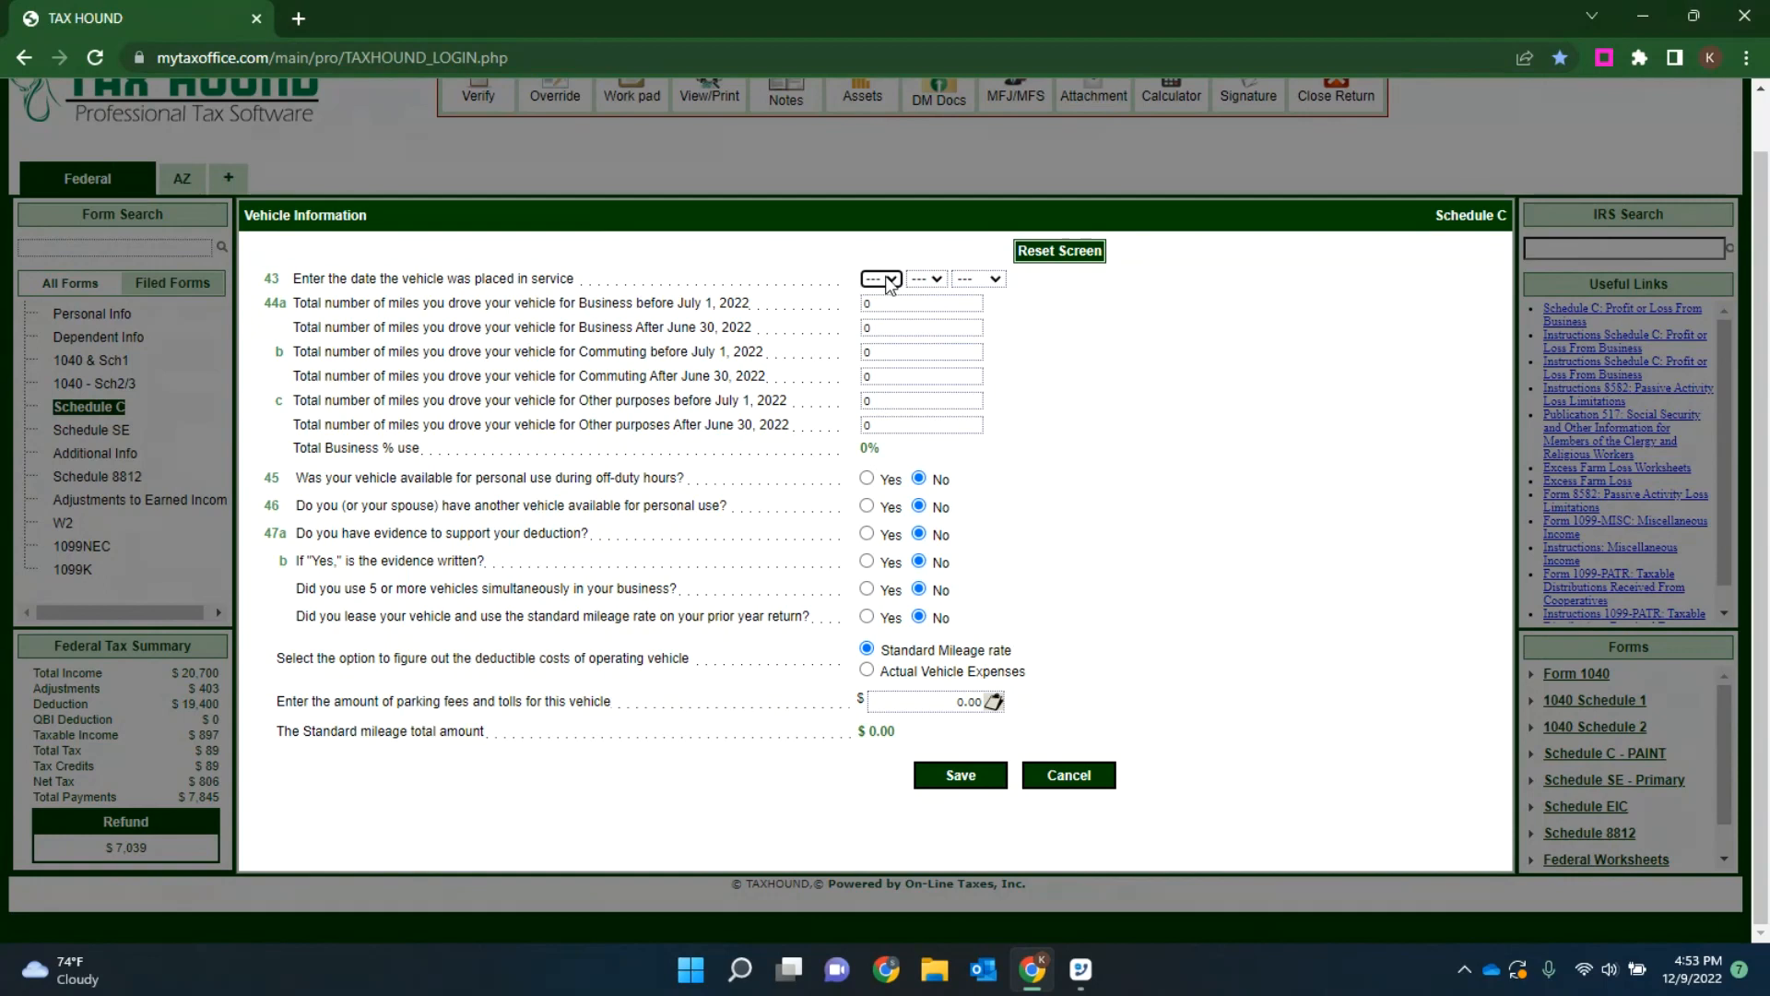
{"action": "left_click", "coordinate": [885, 280]}
{"action": "left_click", "coordinate": [872, 325]}
{"action": "left_click", "coordinate": [926, 279]}
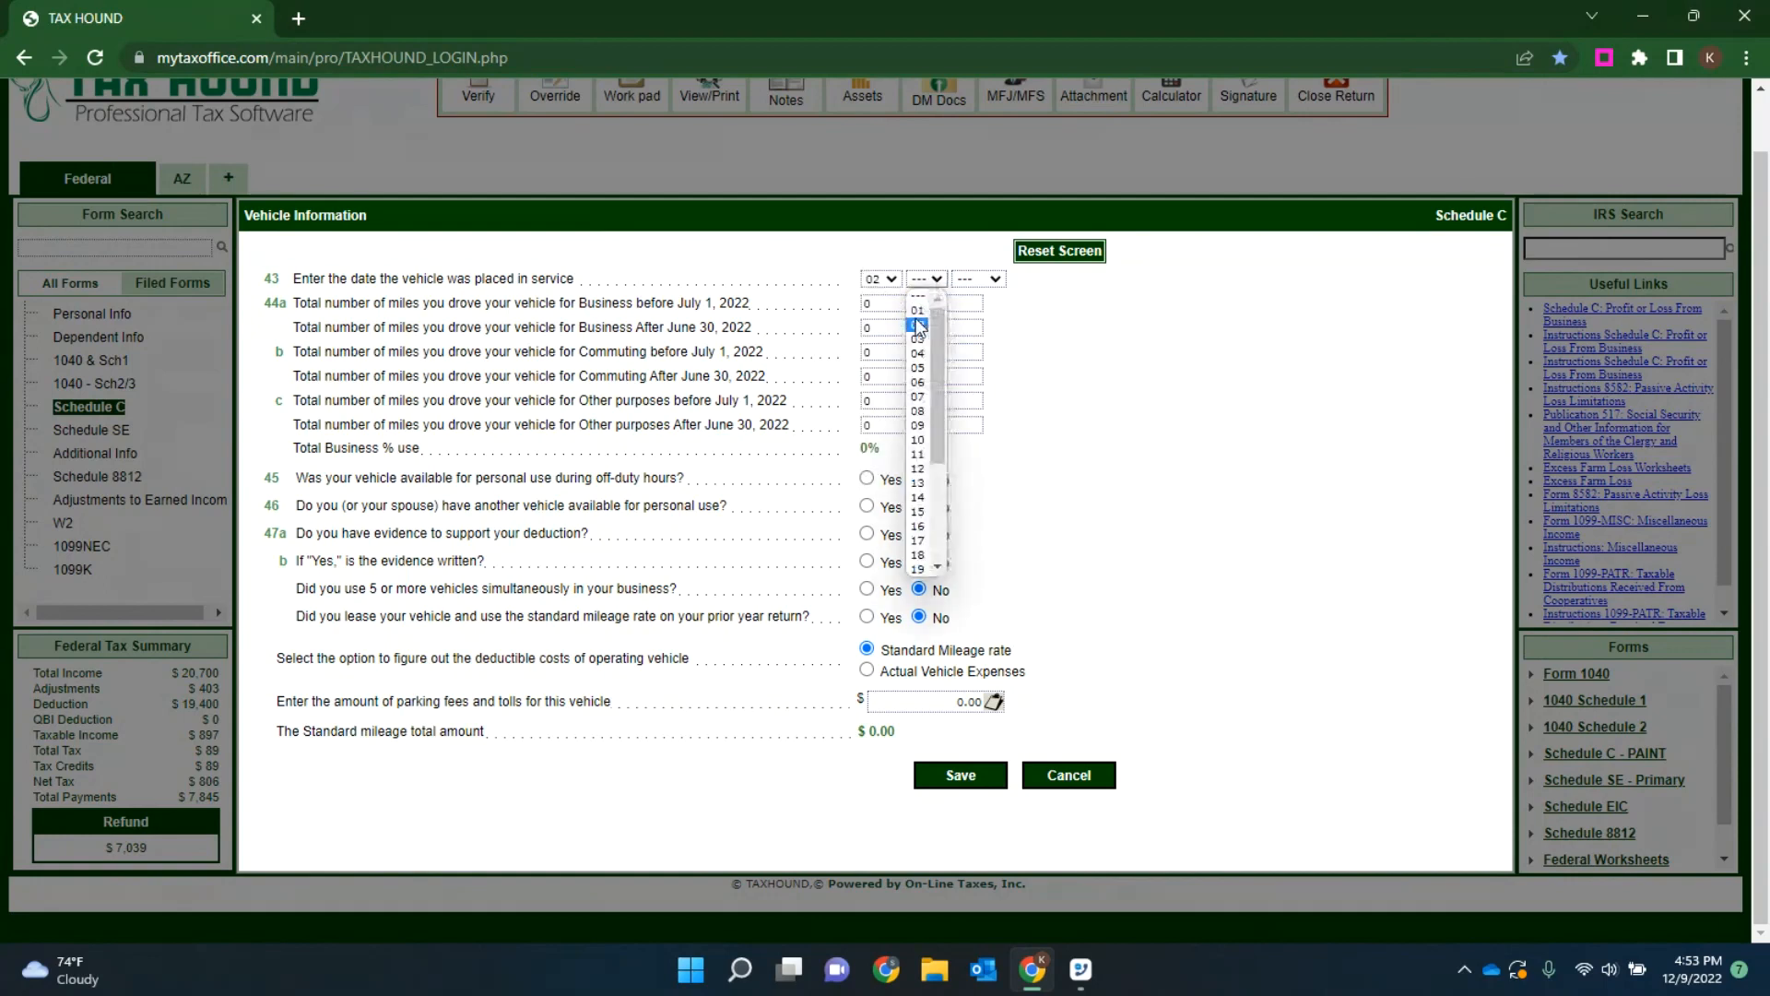
{"action": "left_click", "coordinate": [917, 310]}
{"action": "left_click", "coordinate": [978, 279]}
{"action": "left_click", "coordinate": [972, 343]}
Step: Set the vehicle's business miles to 1500 before July 1, 2022 and 2600 after June 30, 2022
{"action": "left_click", "coordinate": [895, 303]}
{"action": "type", "text": "1500"}
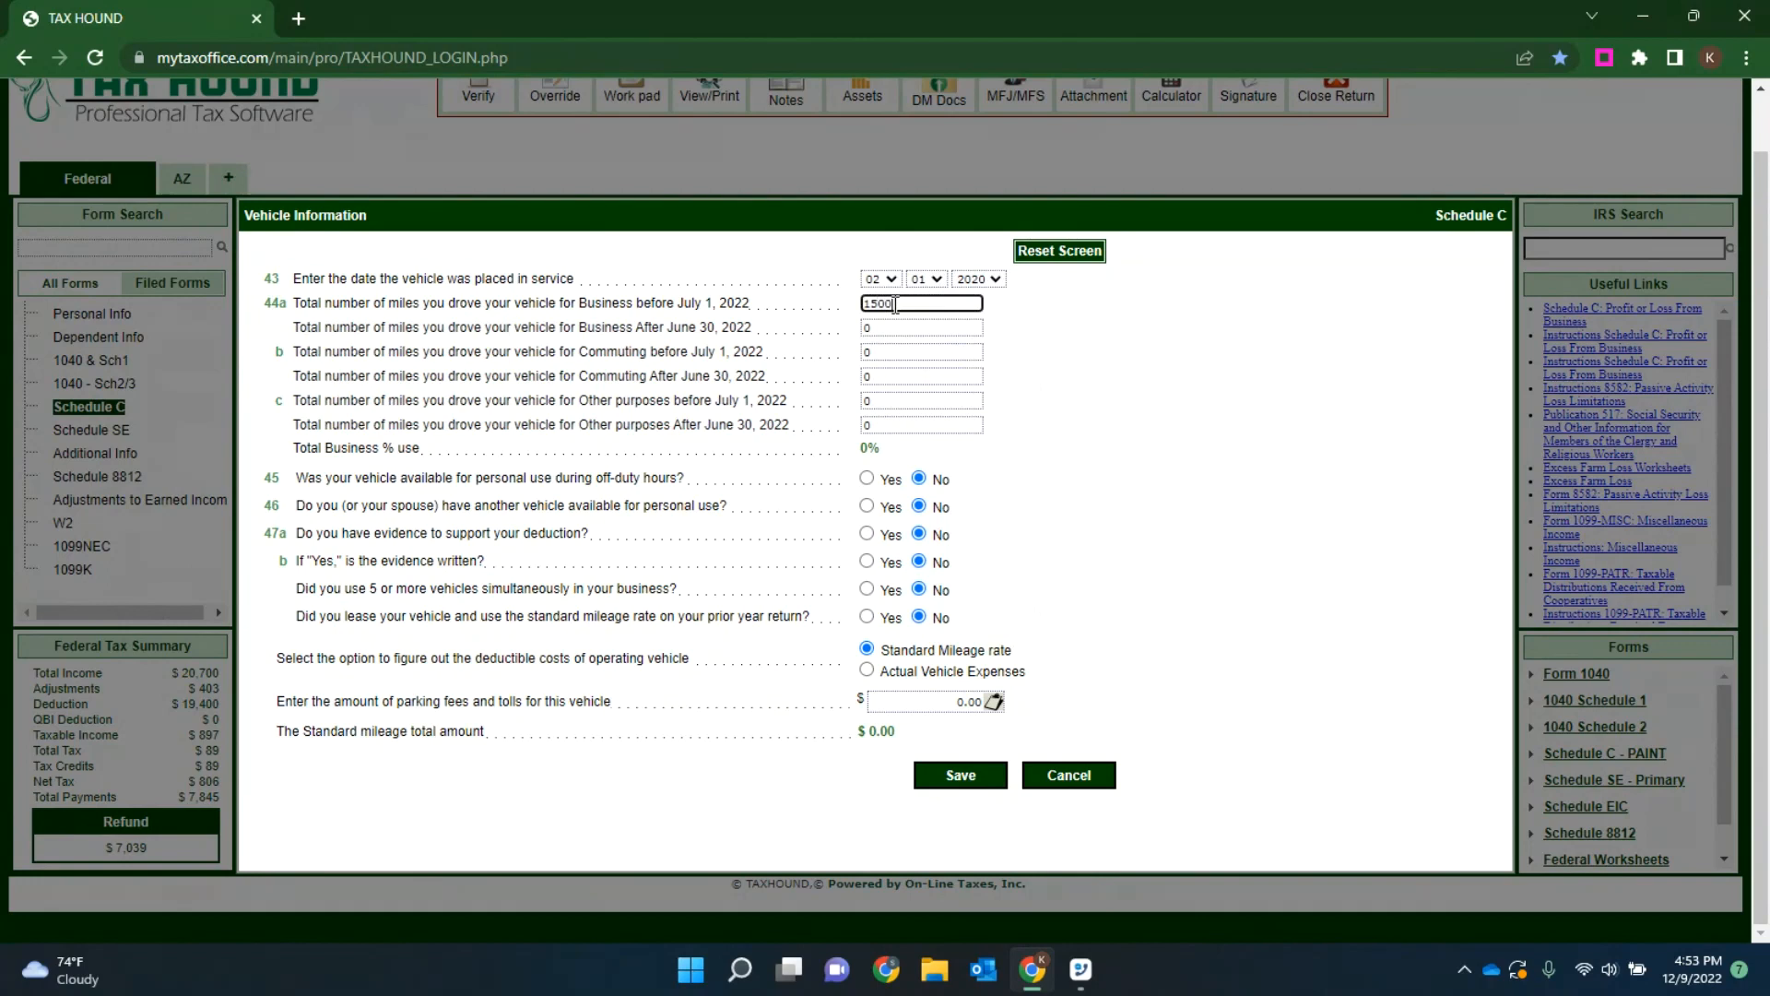
{"action": "key", "text": "Tab"}
{"action": "type", "text": "2600"}
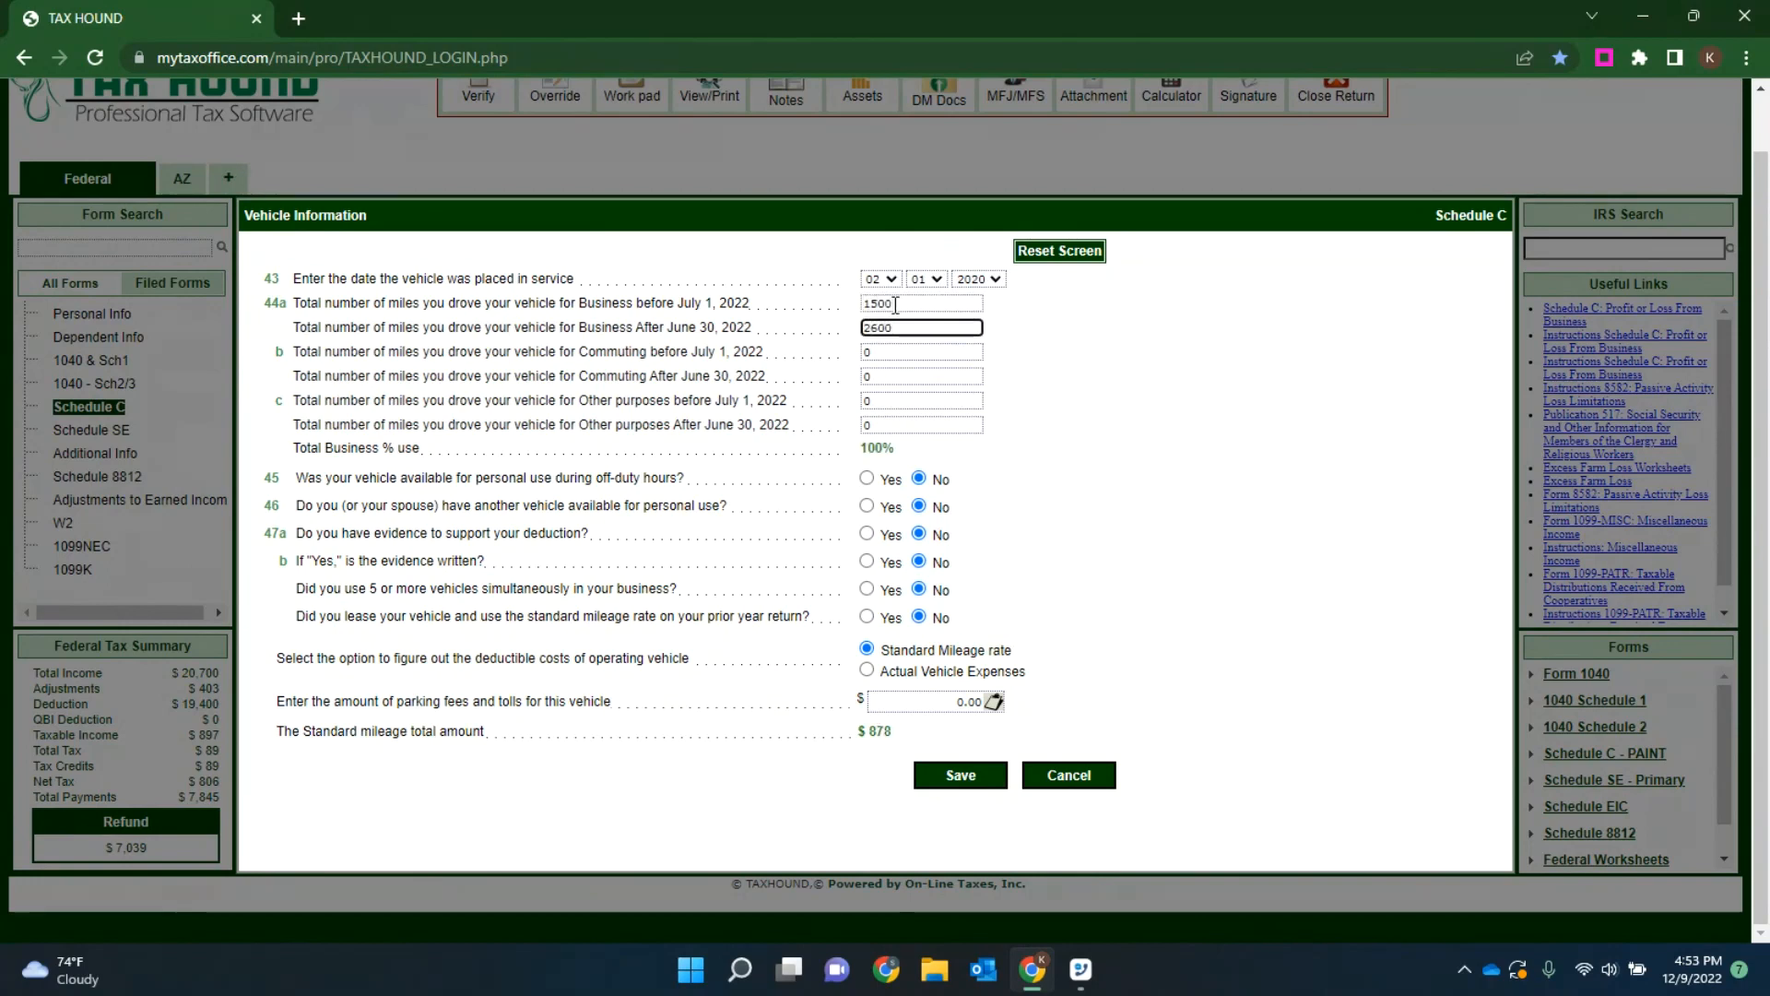
{"action": "key", "text": "Tab"}
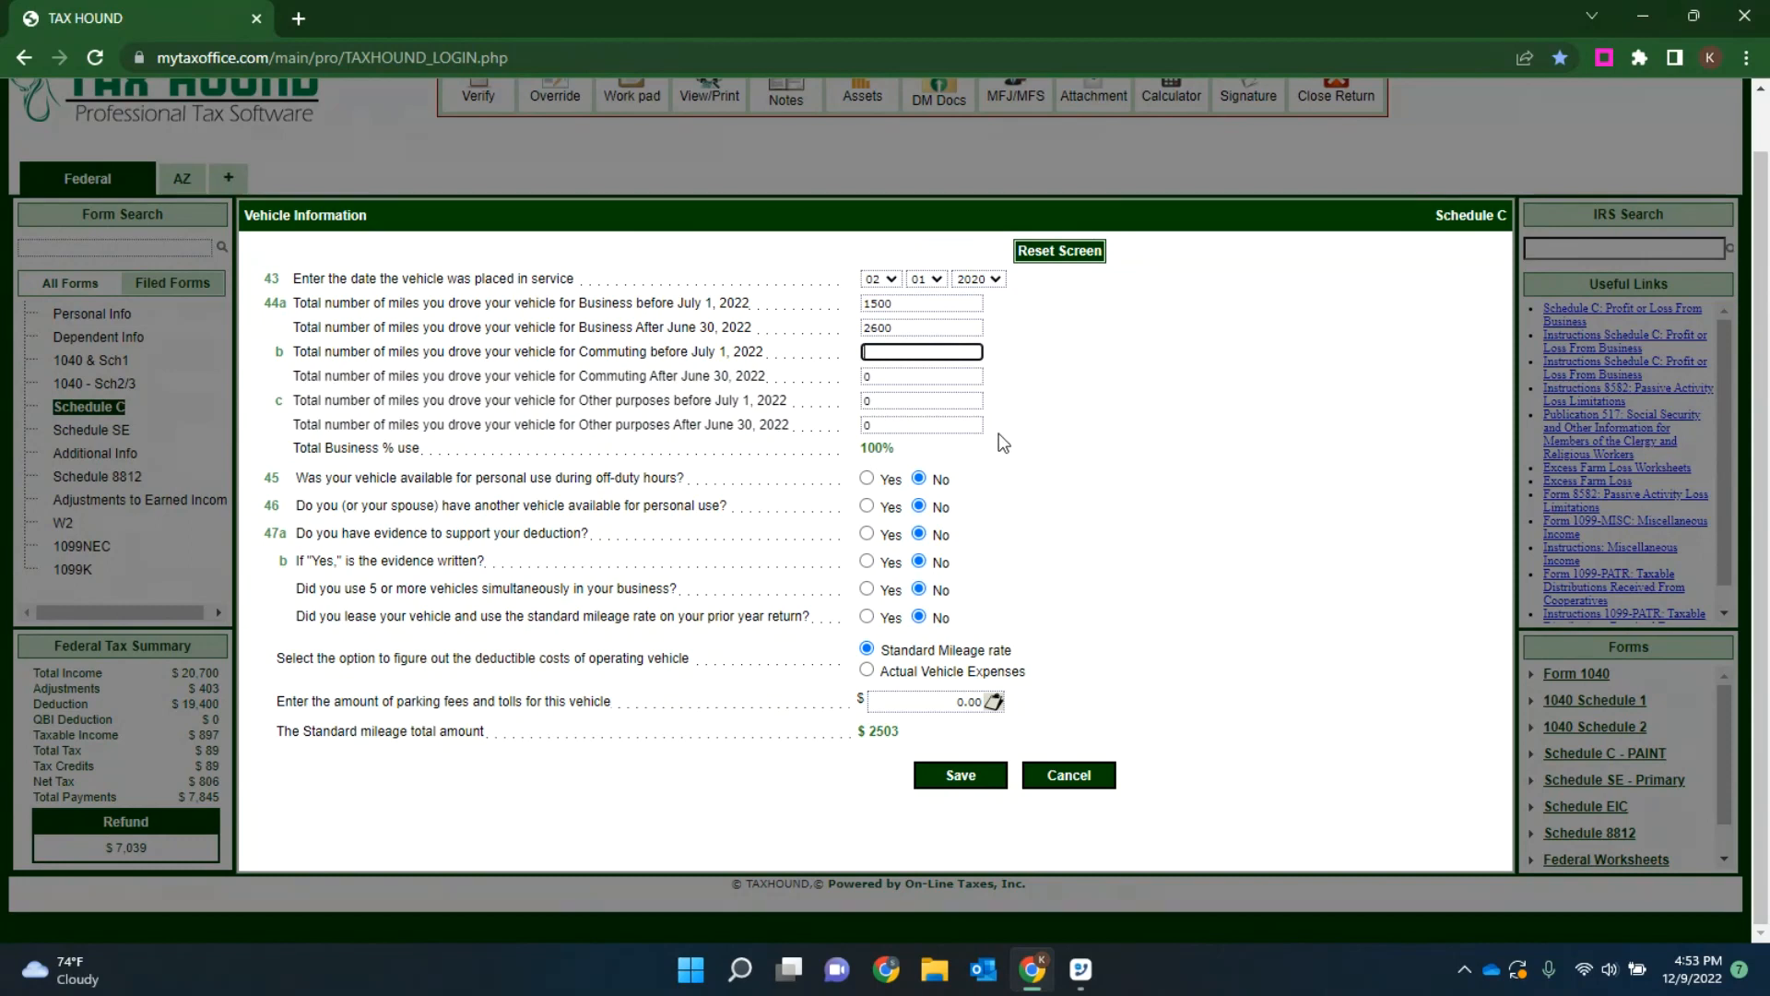
Step: Answer Yes to off-duty personal use, another vehicle available, evidence to support the deduction, and written evidence
{"action": "left_click", "coordinate": [867, 478]}
{"action": "left_click", "coordinate": [866, 505]}
{"action": "left_click", "coordinate": [866, 533]}
{"action": "left_click", "coordinate": [867, 561]}
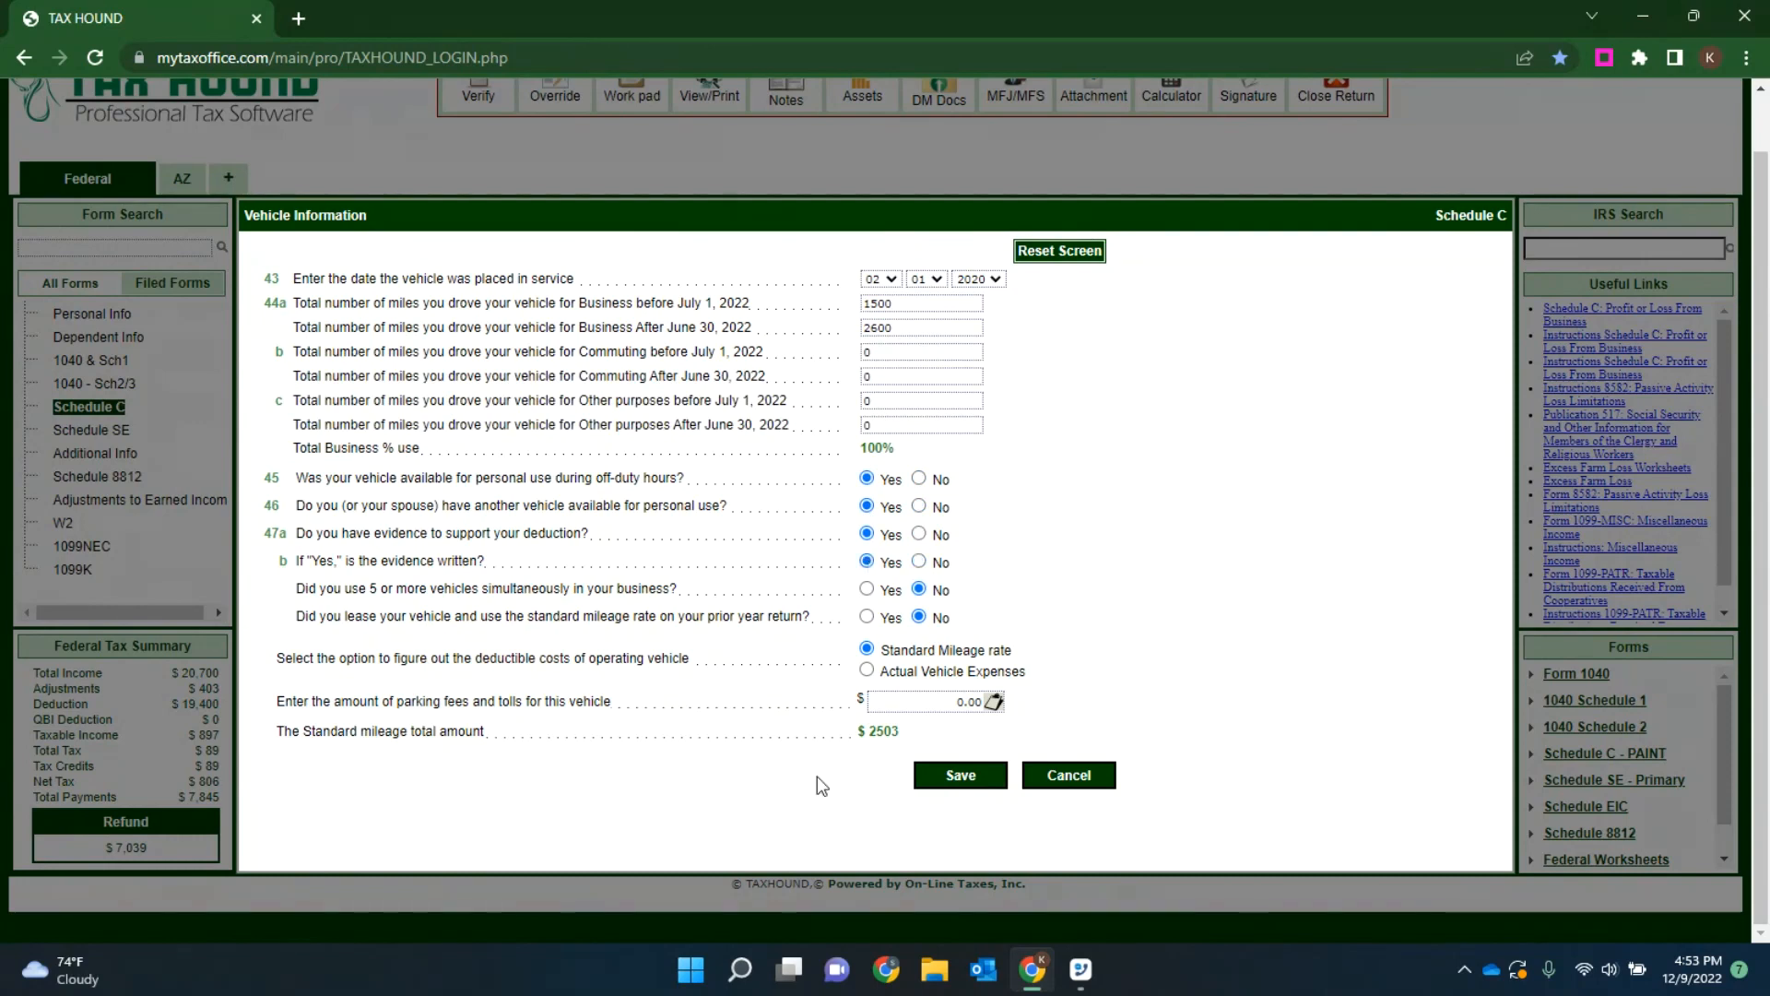
Step: Switch the vehicle cost option to Actual Vehicle Expenses to view its fields and return to Standard Mileage rate
{"action": "left_click_drag", "start_coordinate": [919, 735], "coordinate": [864, 735]}
{"action": "left_click", "coordinate": [866, 670]}
{"action": "scroll", "coordinate": [1176, 538], "scroll_direction": "down", "scroll_amount": 1}
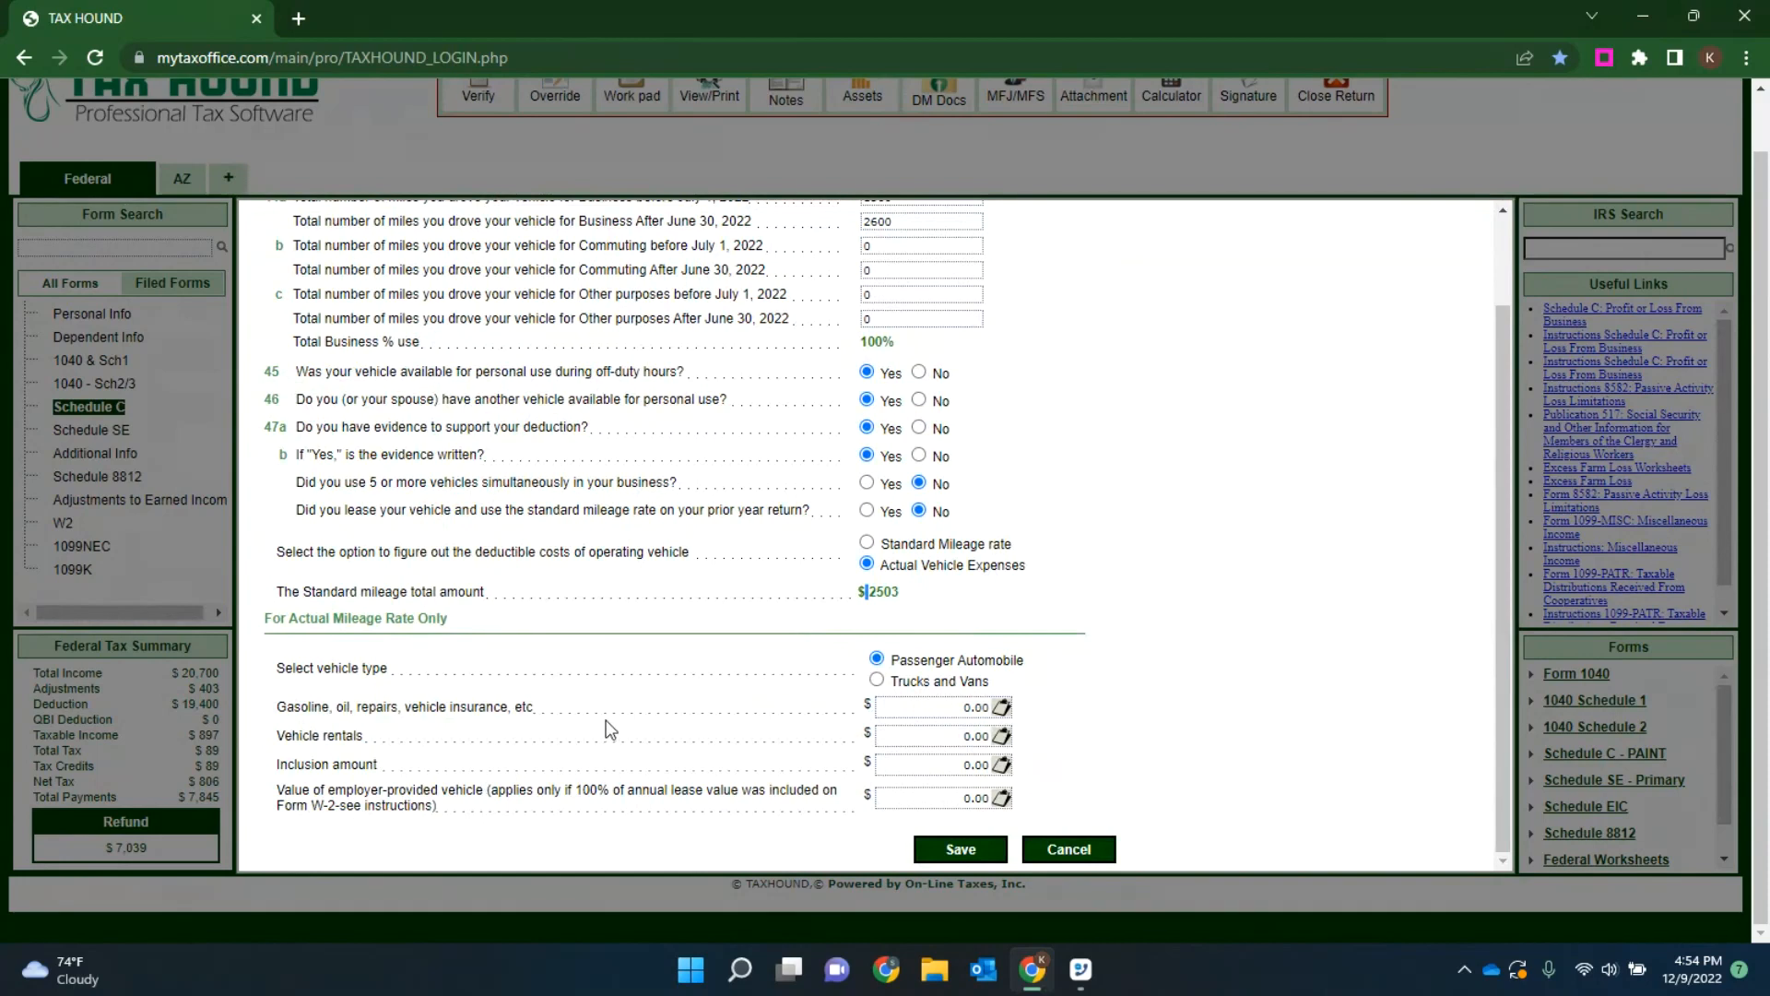
{"action": "left_click", "coordinate": [867, 543]}
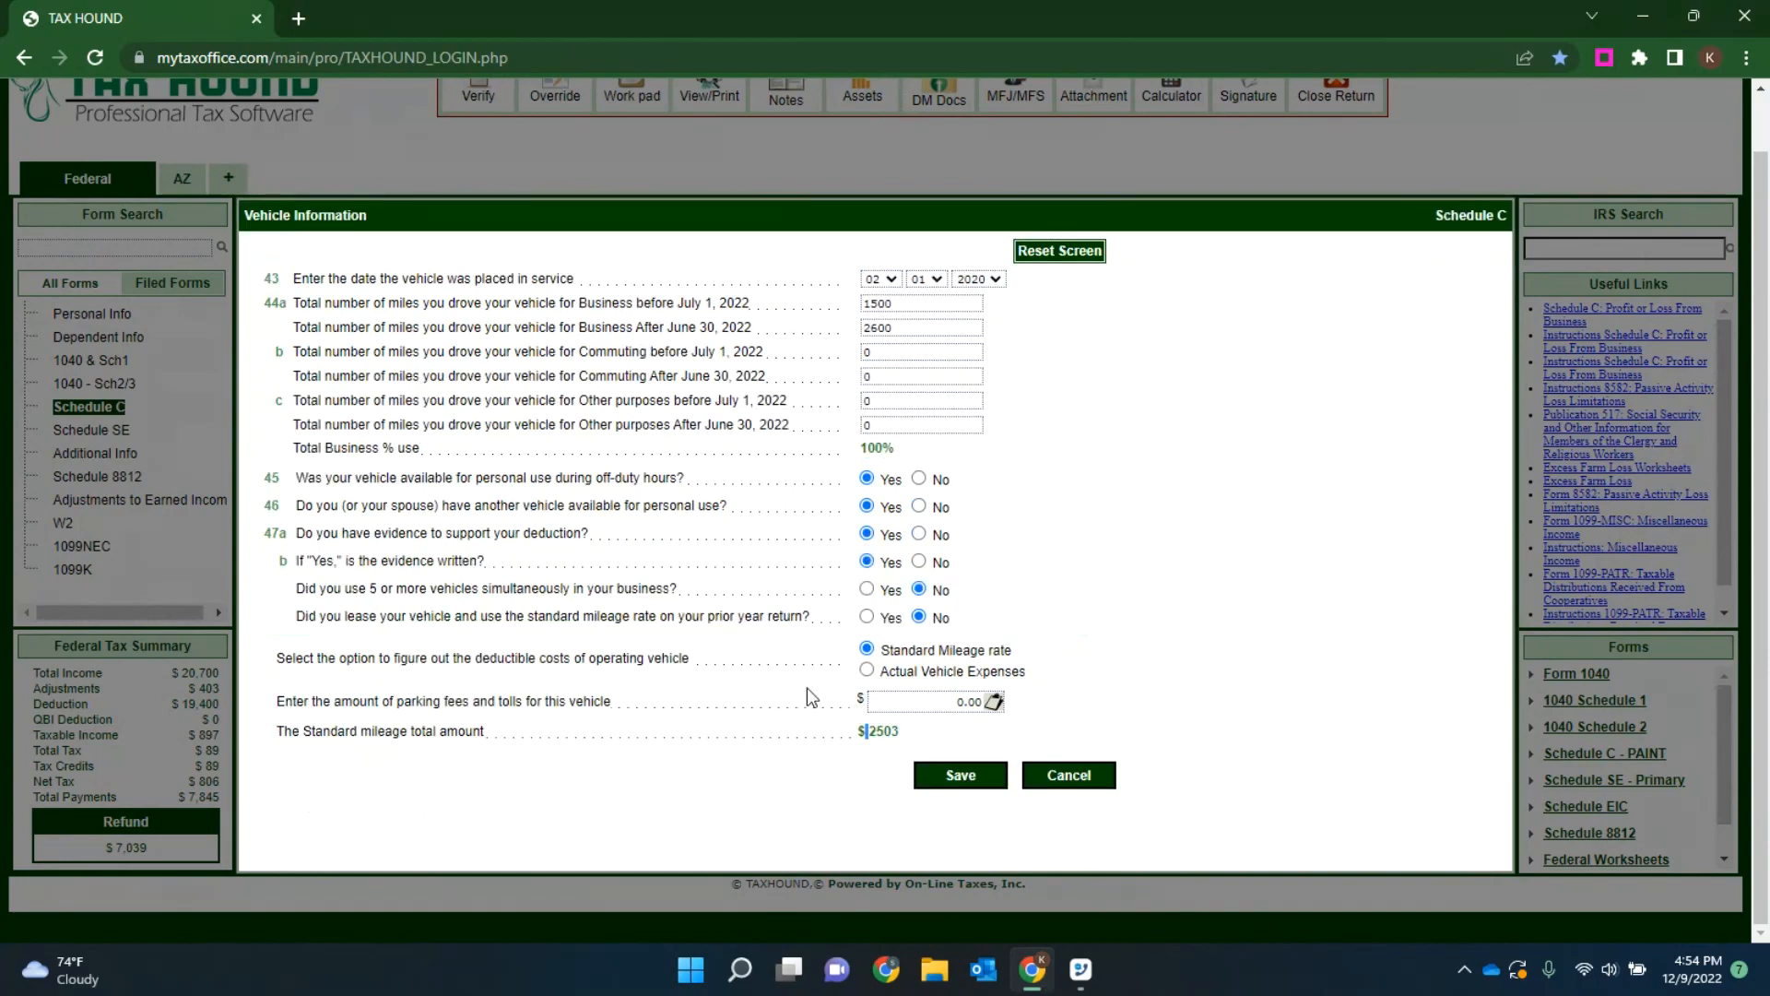
Step: Save the vehicle information and check the car and truck expenses in Part II of Schedule C
{"action": "left_click", "coordinate": [959, 775]}
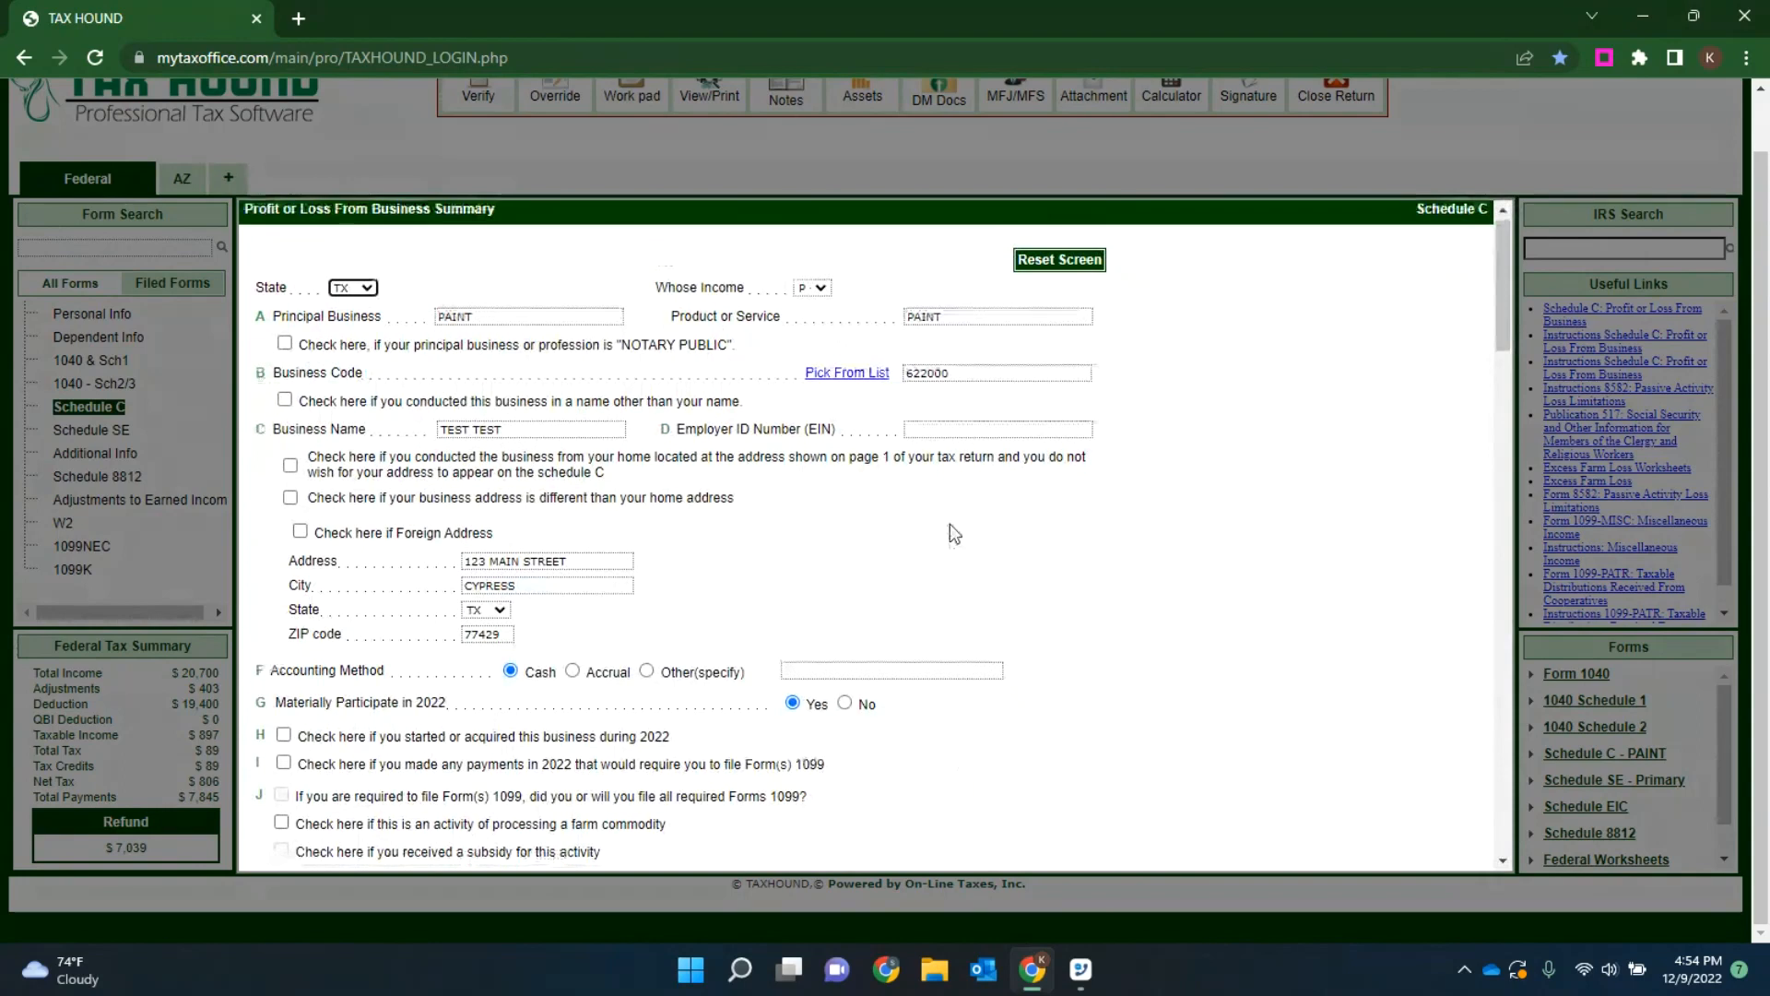
{"action": "scroll", "coordinate": [949, 524], "scroll_direction": "down", "scroll_amount": 4}
{"action": "scroll", "coordinate": [834, 468], "scroll_direction": "down", "scroll_amount": 10}
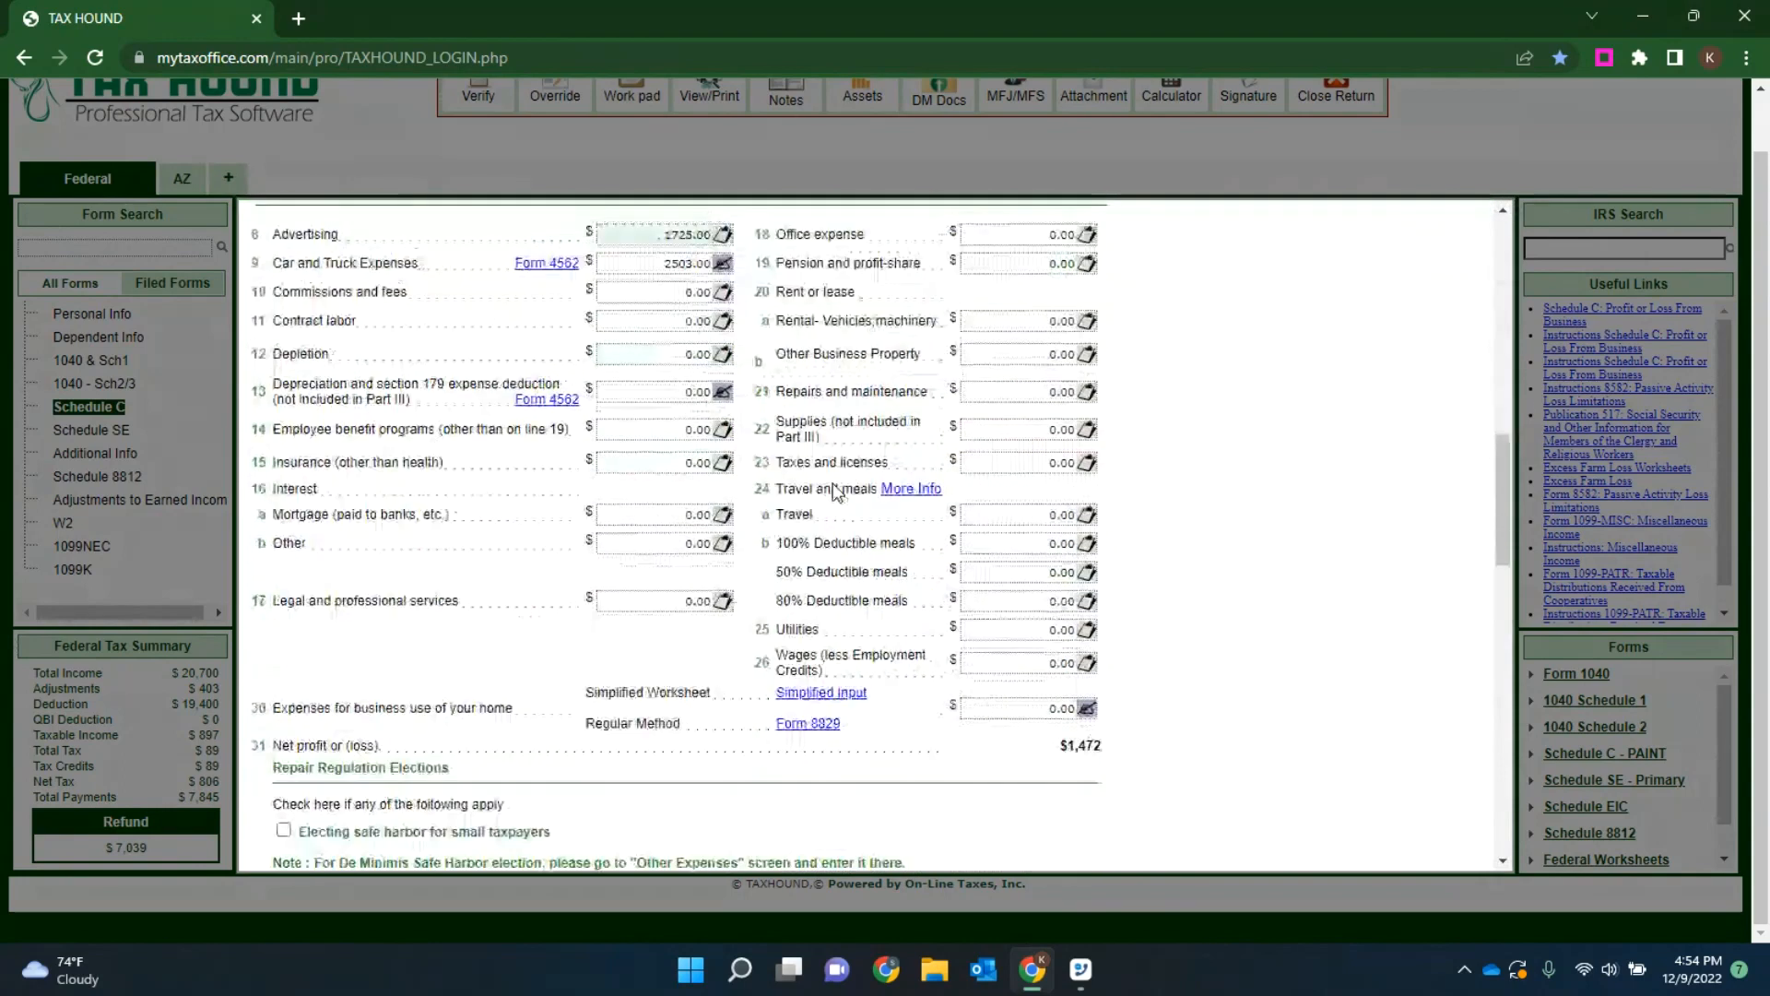
Step: Open Form 4562 from the line 13 depreciation expense and start a new depreciation entry for the PAINT Schedule C
{"action": "scroll", "coordinate": [834, 481], "scroll_direction": "up", "scroll_amount": 1}
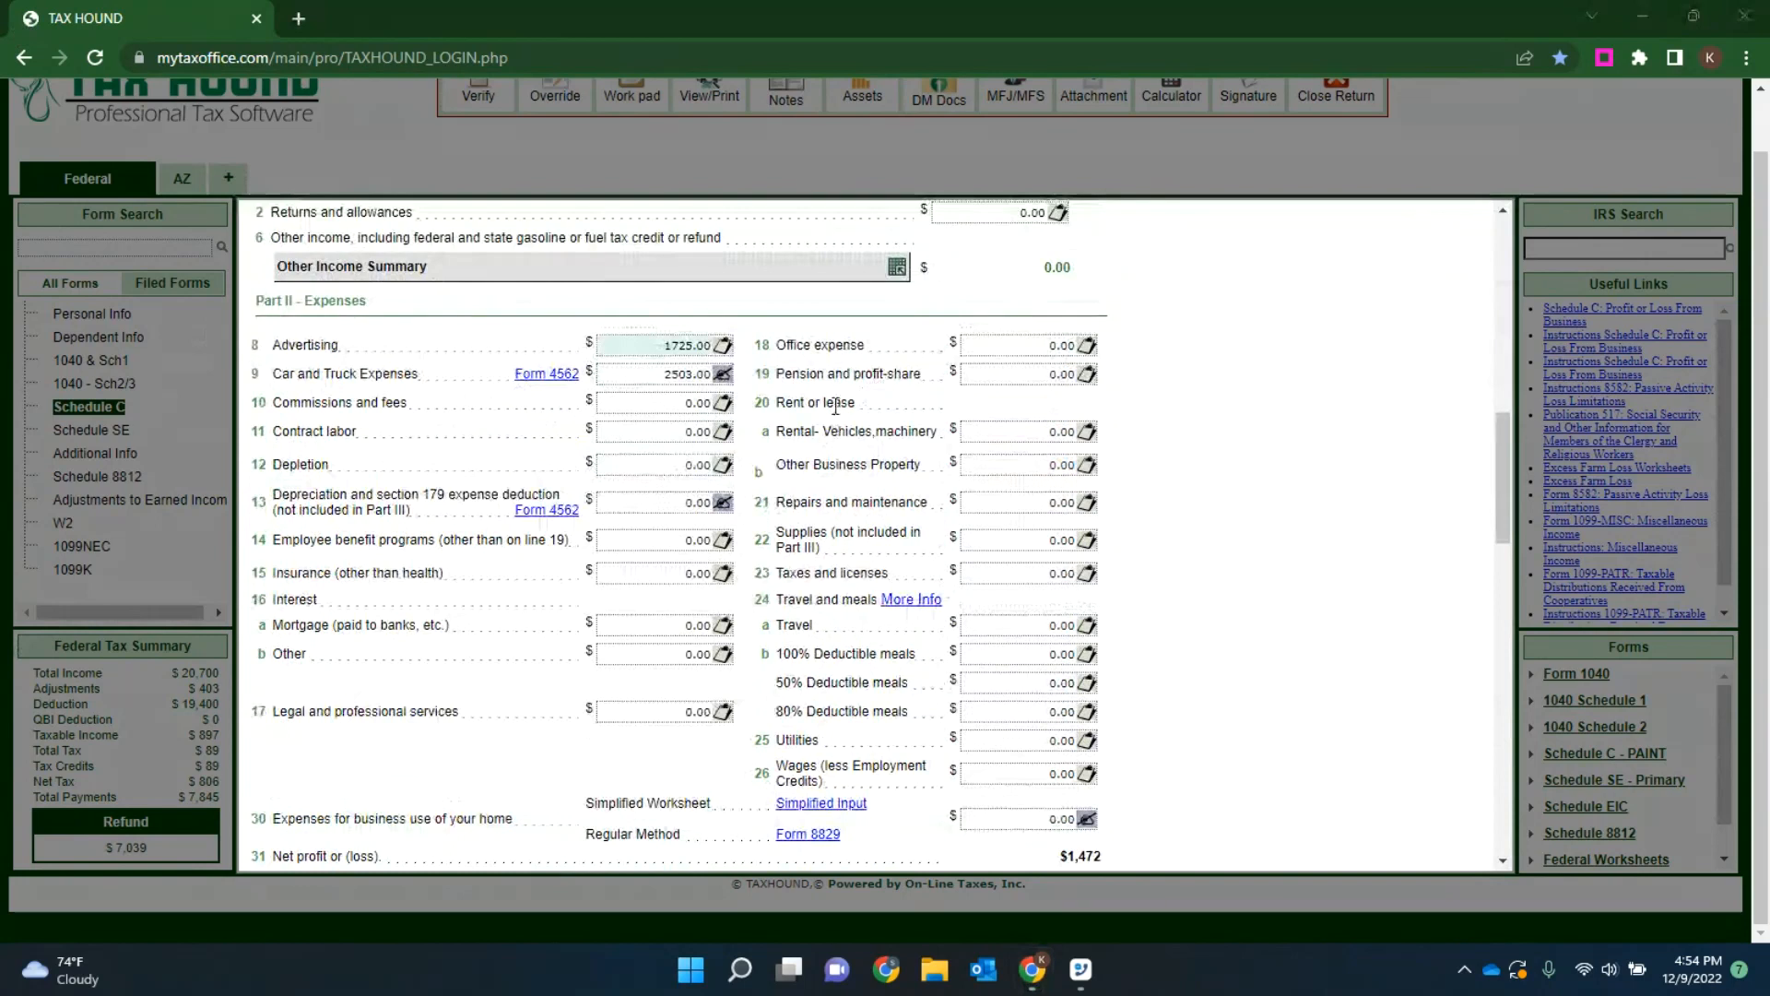
{"action": "left_click", "coordinate": [539, 511]}
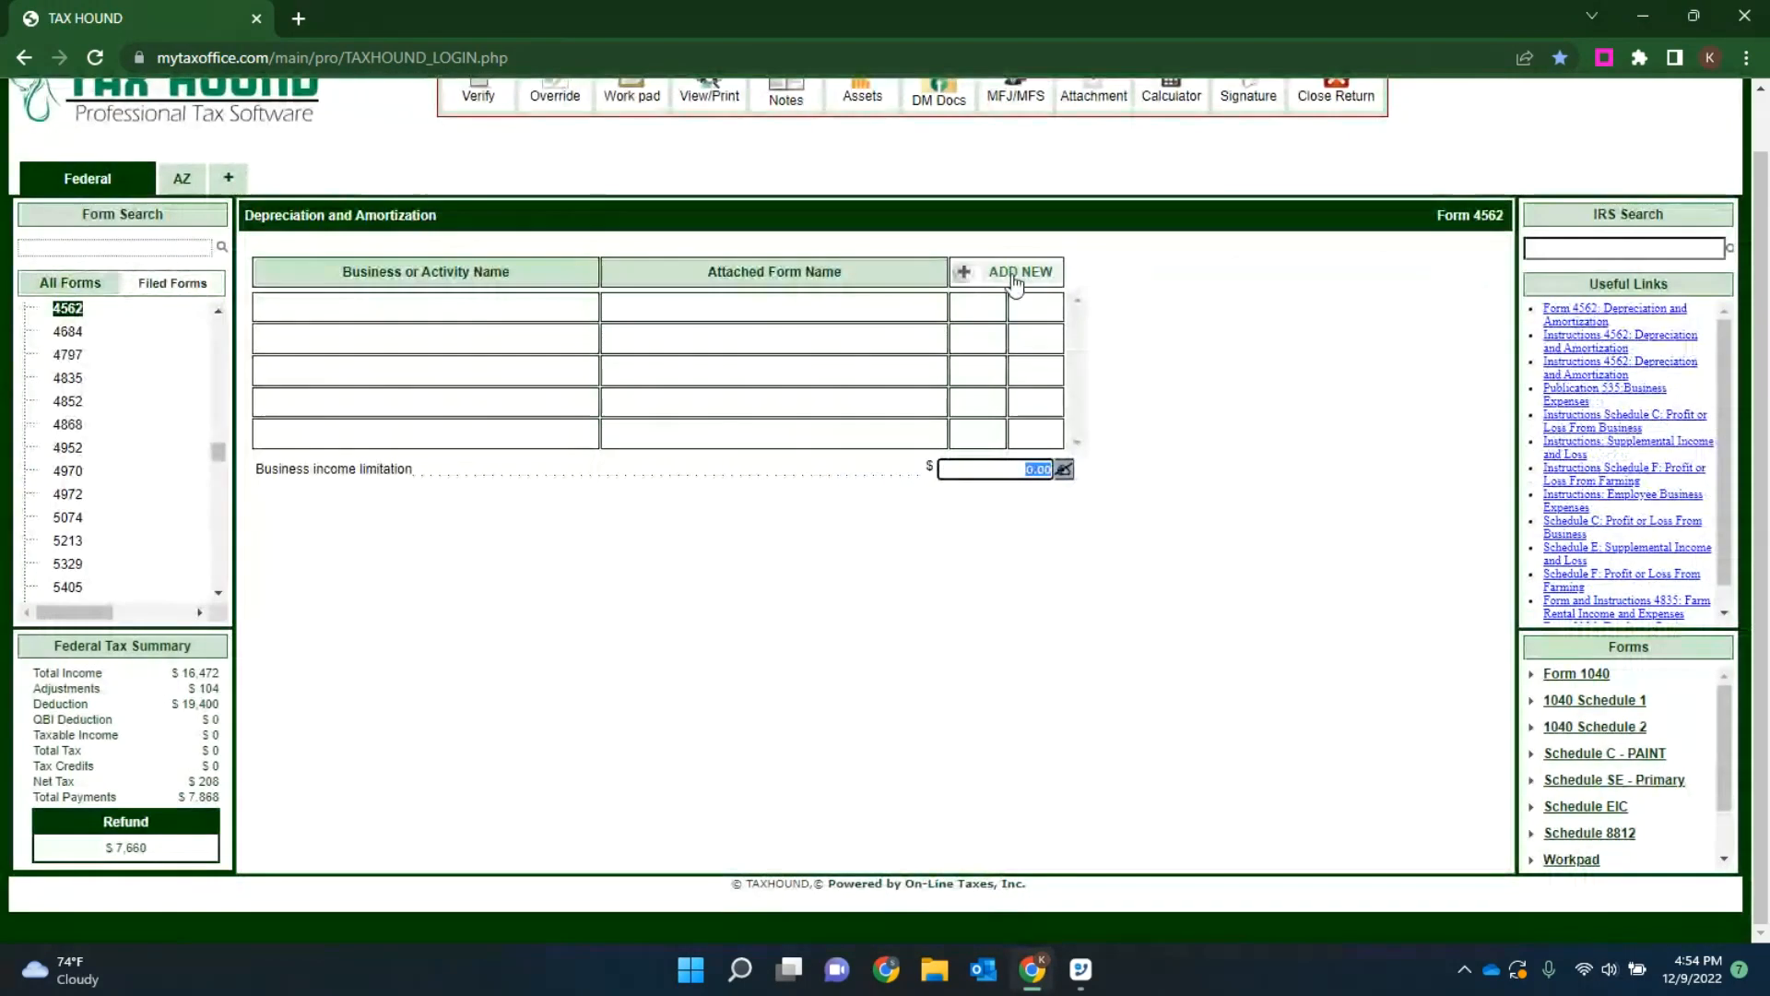
{"action": "left_click", "coordinate": [1016, 280]}
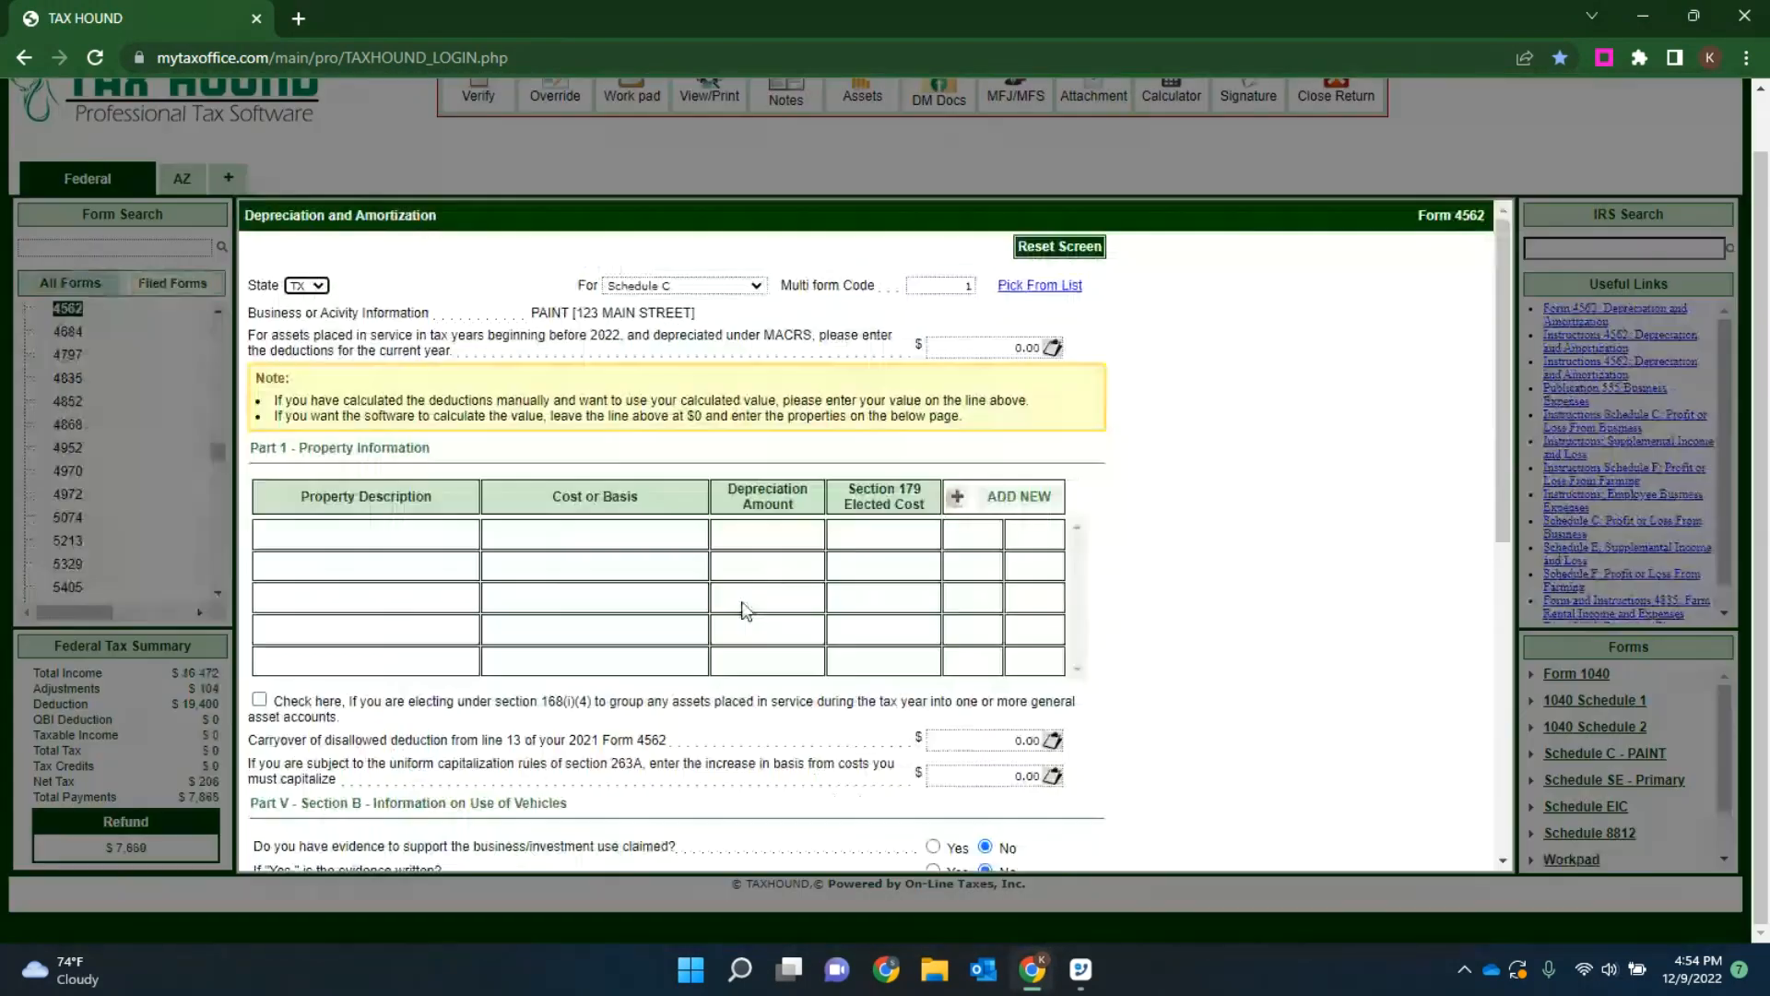
Step: Pick the PAINT Schedule C as the business for Form 4562 and review the property, vehicle and amortization sections
{"action": "left_click", "coordinate": [1054, 288]}
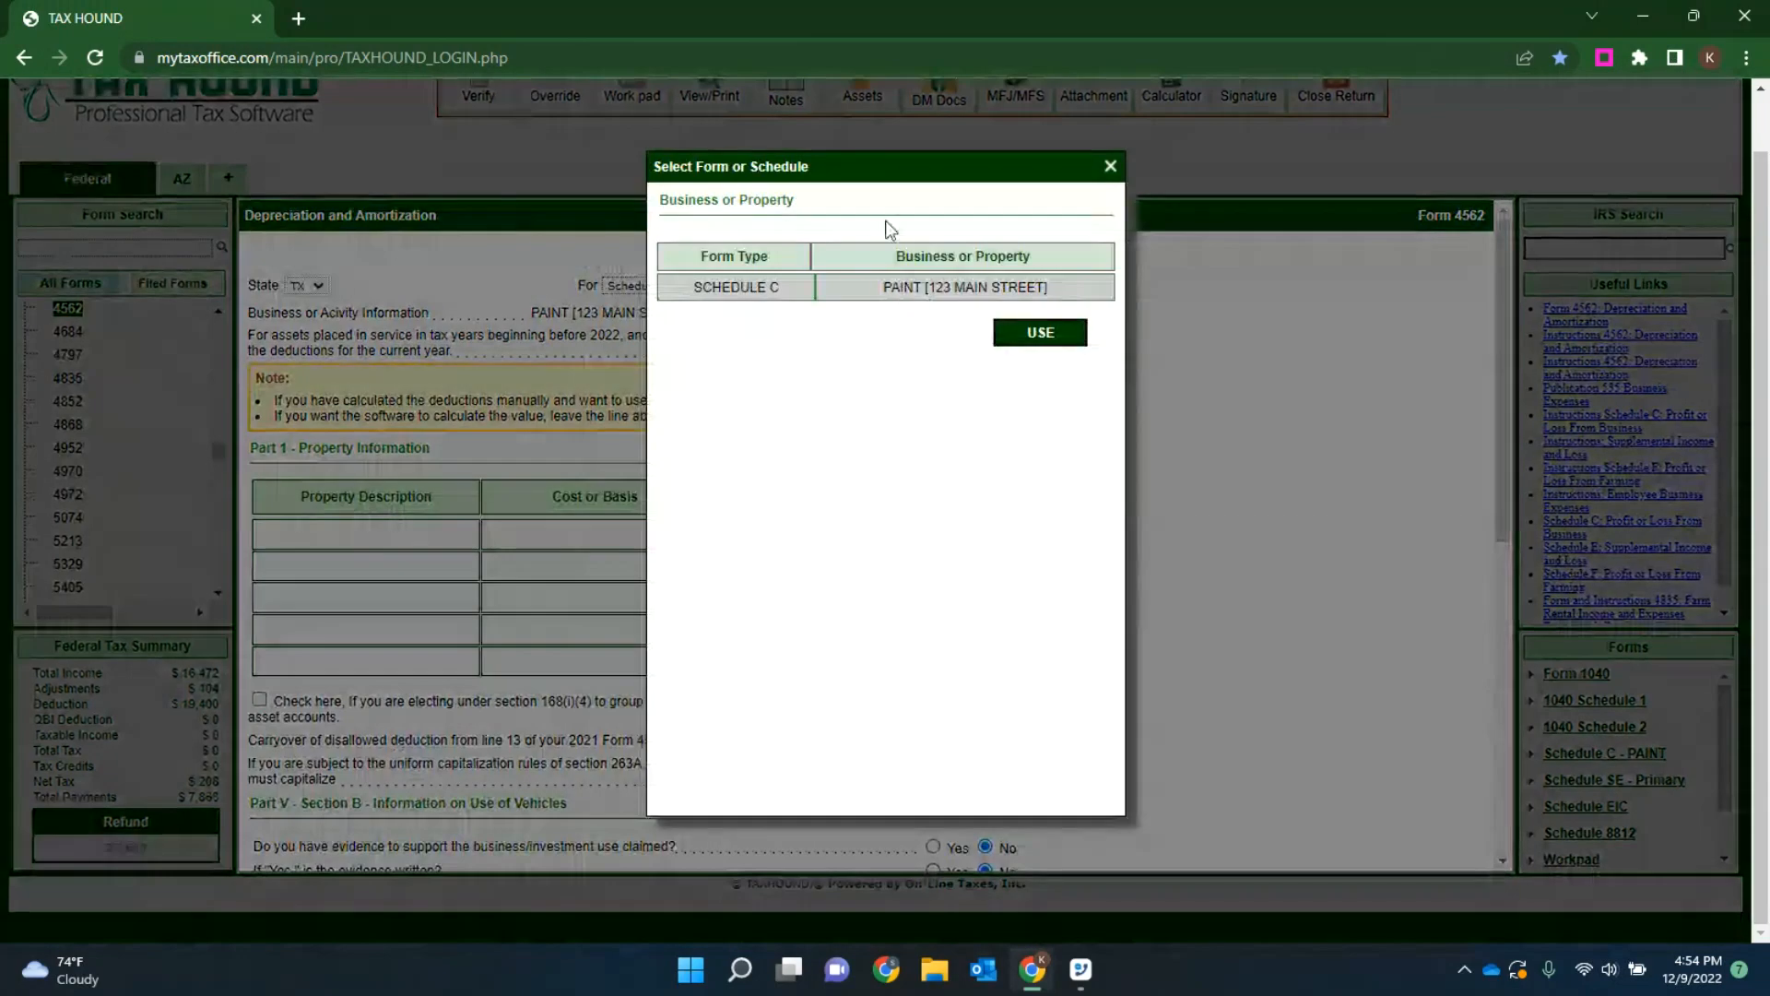
{"action": "left_click", "coordinate": [1002, 340]}
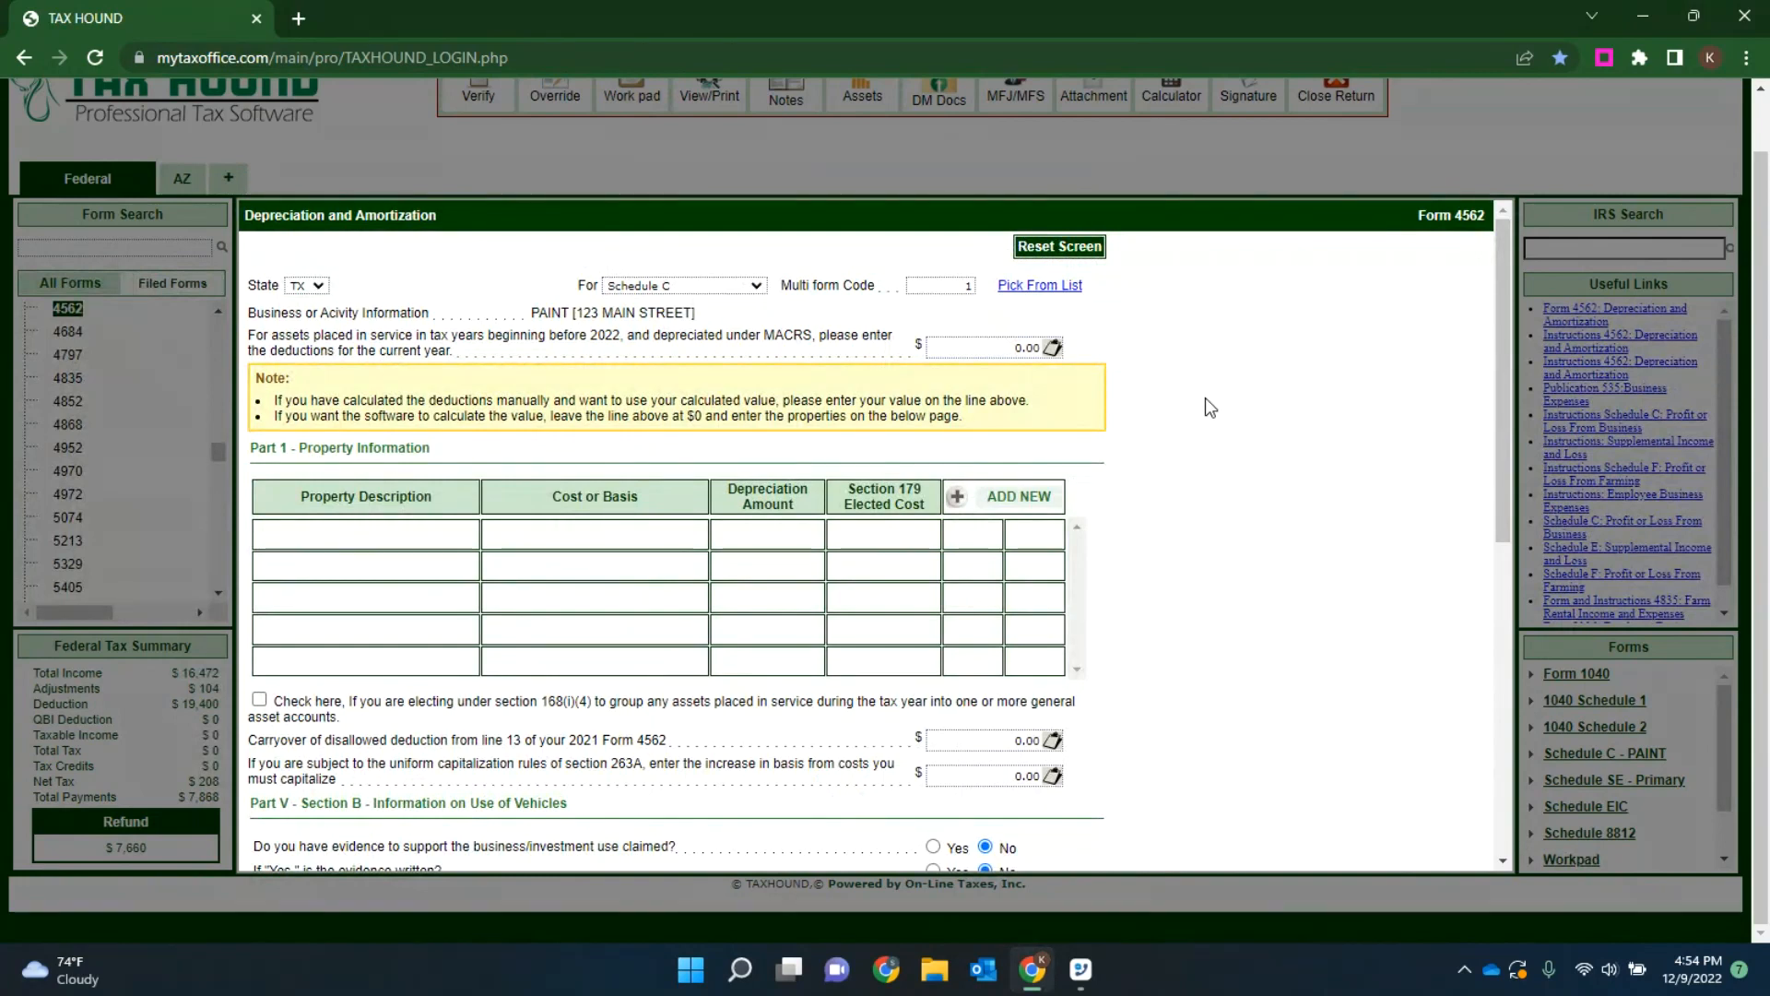
{"action": "scroll", "coordinate": [1209, 407], "scroll_direction": "down", "scroll_amount": 5}
{"action": "scroll", "coordinate": [850, 498], "scroll_direction": "down", "scroll_amount": 2}
{"action": "scroll", "coordinate": [743, 621], "scroll_direction": "up", "scroll_amount": 8}
{"action": "scroll", "coordinate": [773, 622], "scroll_direction": "down", "scroll_amount": 5}
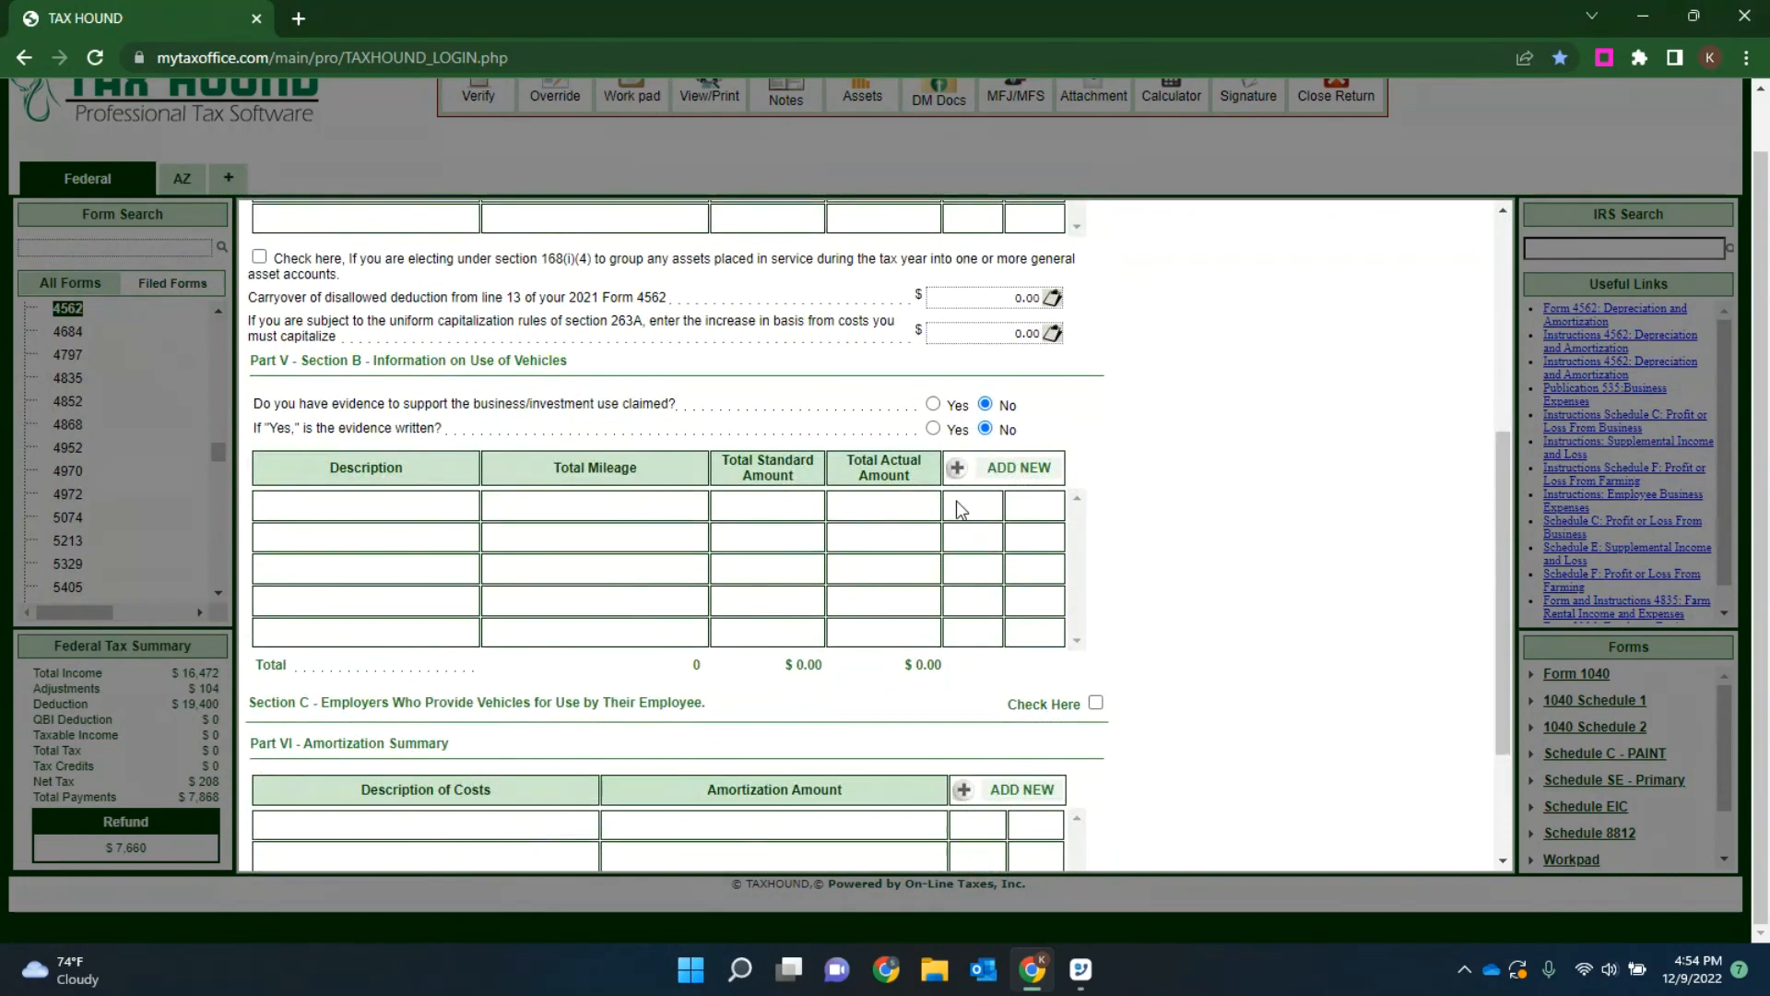
{"action": "scroll", "coordinate": [833, 535], "scroll_direction": "up", "scroll_amount": 5}
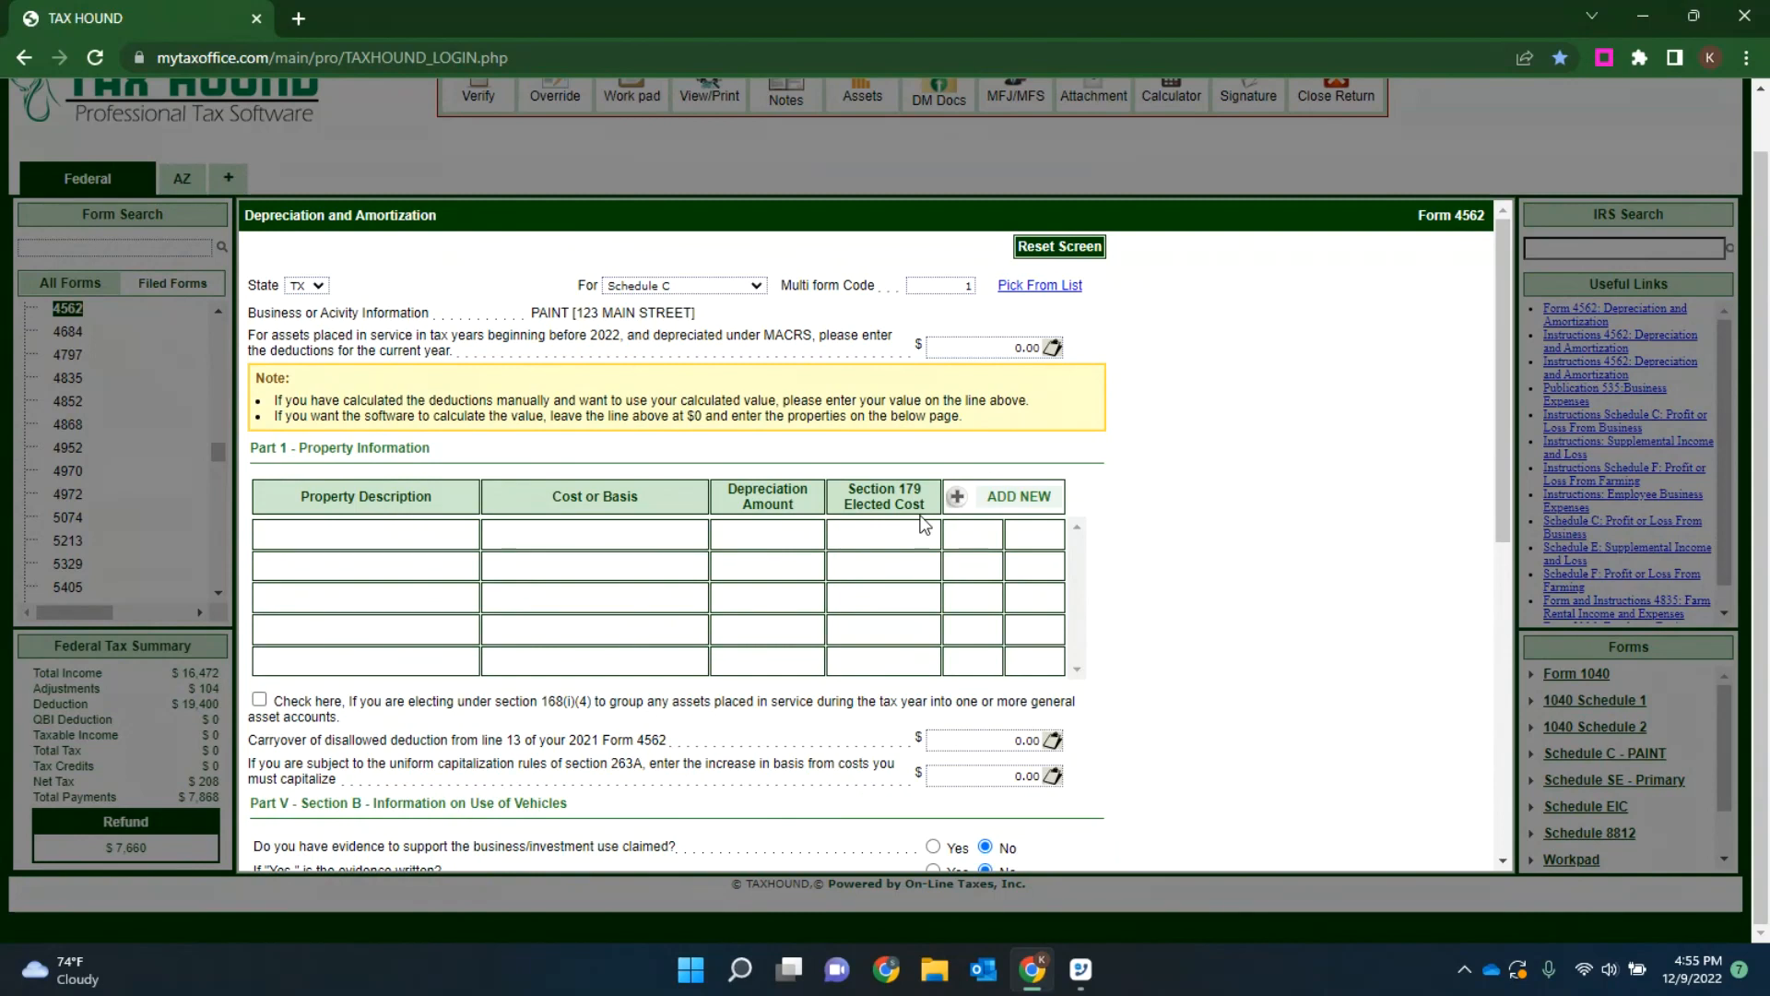
Step: Add a depreciable property described as "latop" with a placed-in-service date of 03/04/2019
{"action": "left_click", "coordinate": [1015, 494]}
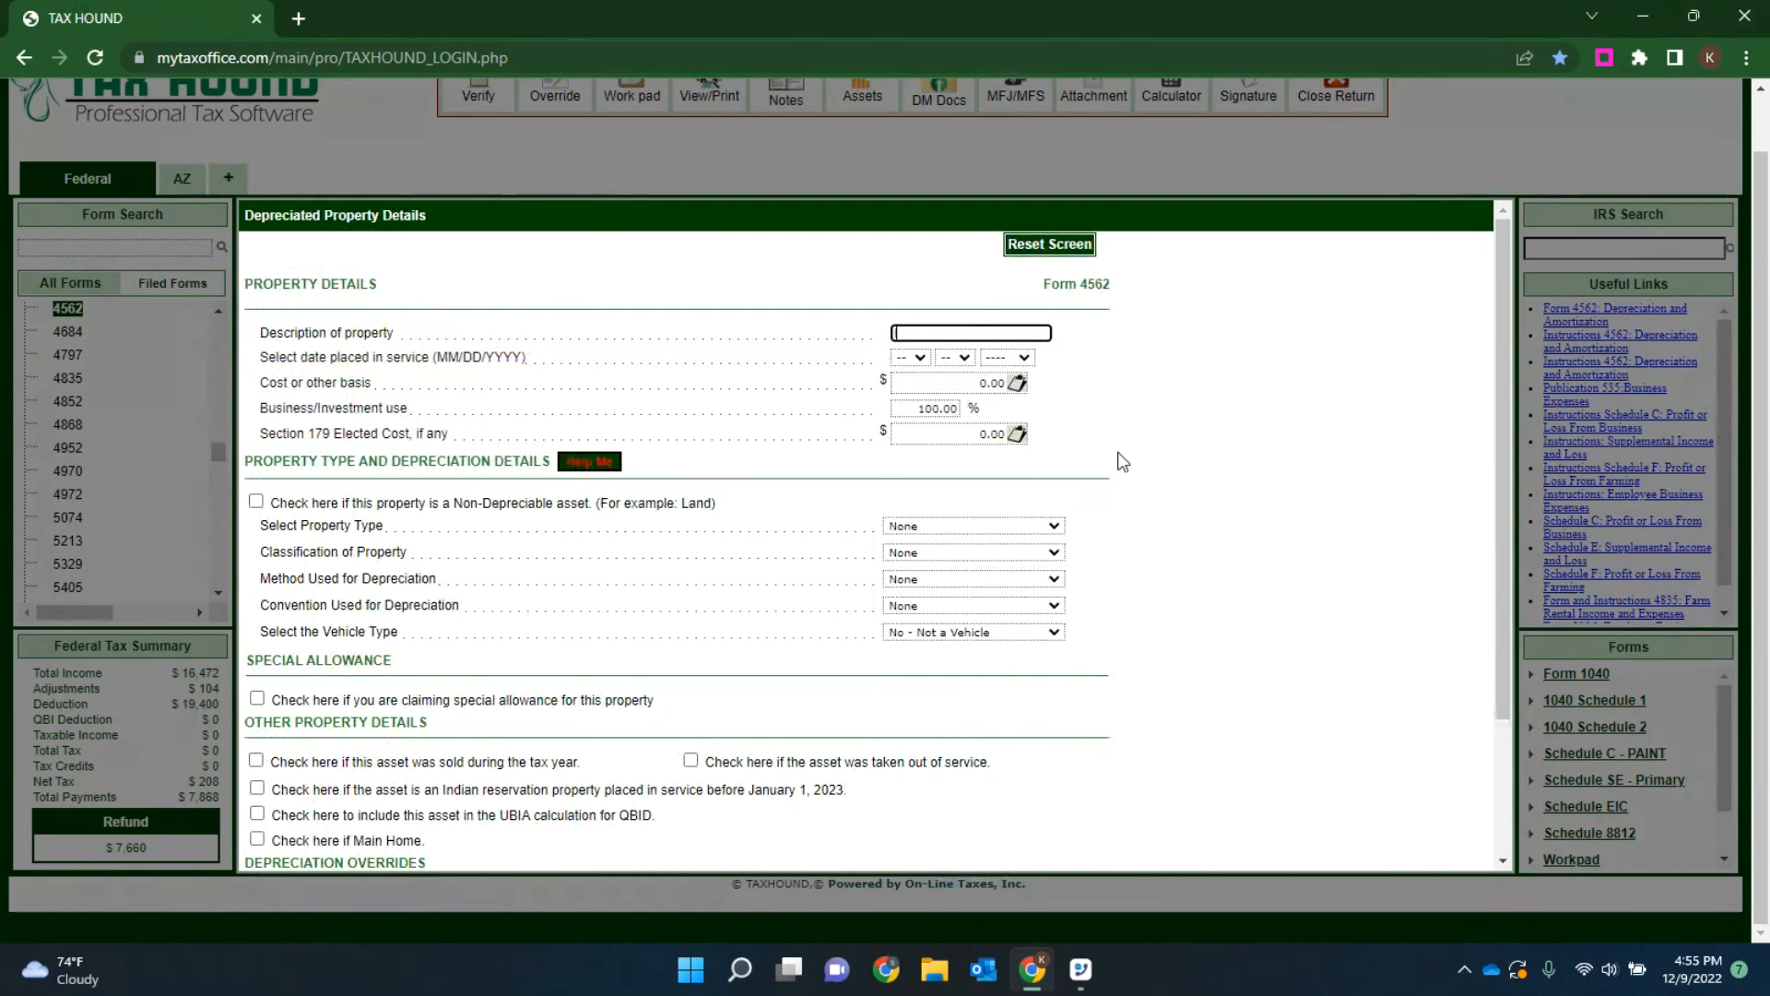
{"action": "type", "text": "latop"}
{"action": "key", "text": "Tab"}
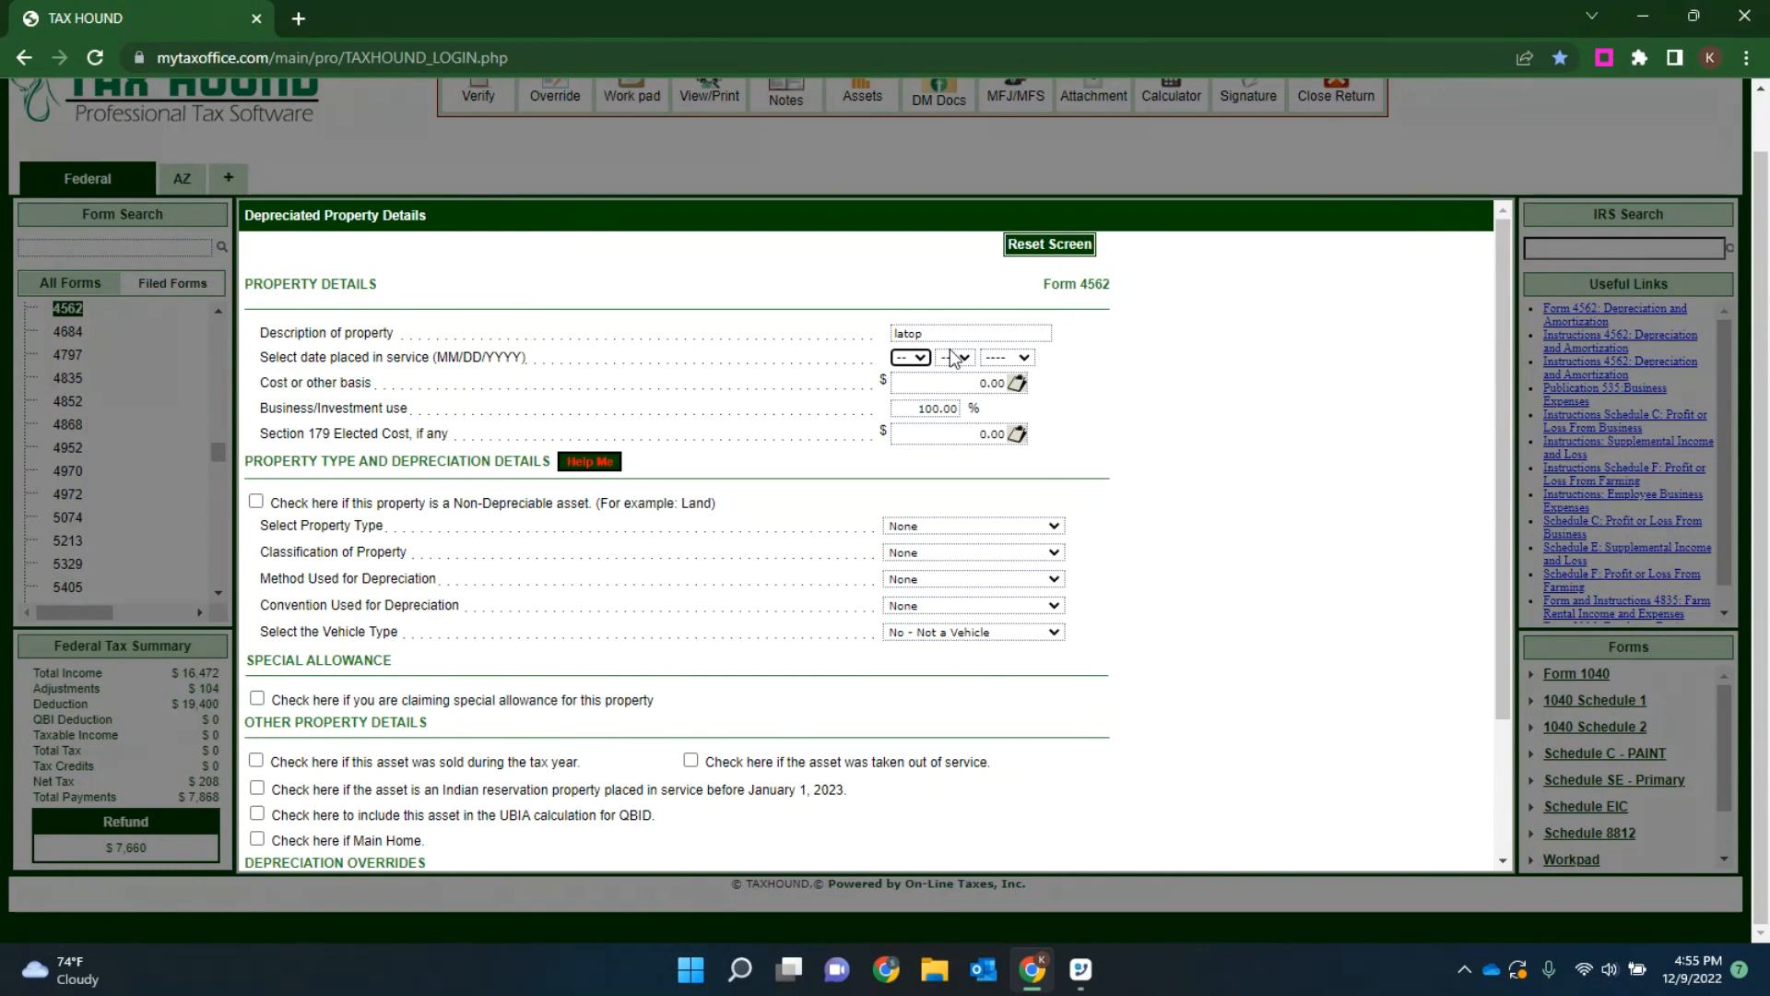
{"action": "left_click", "coordinate": [919, 359]}
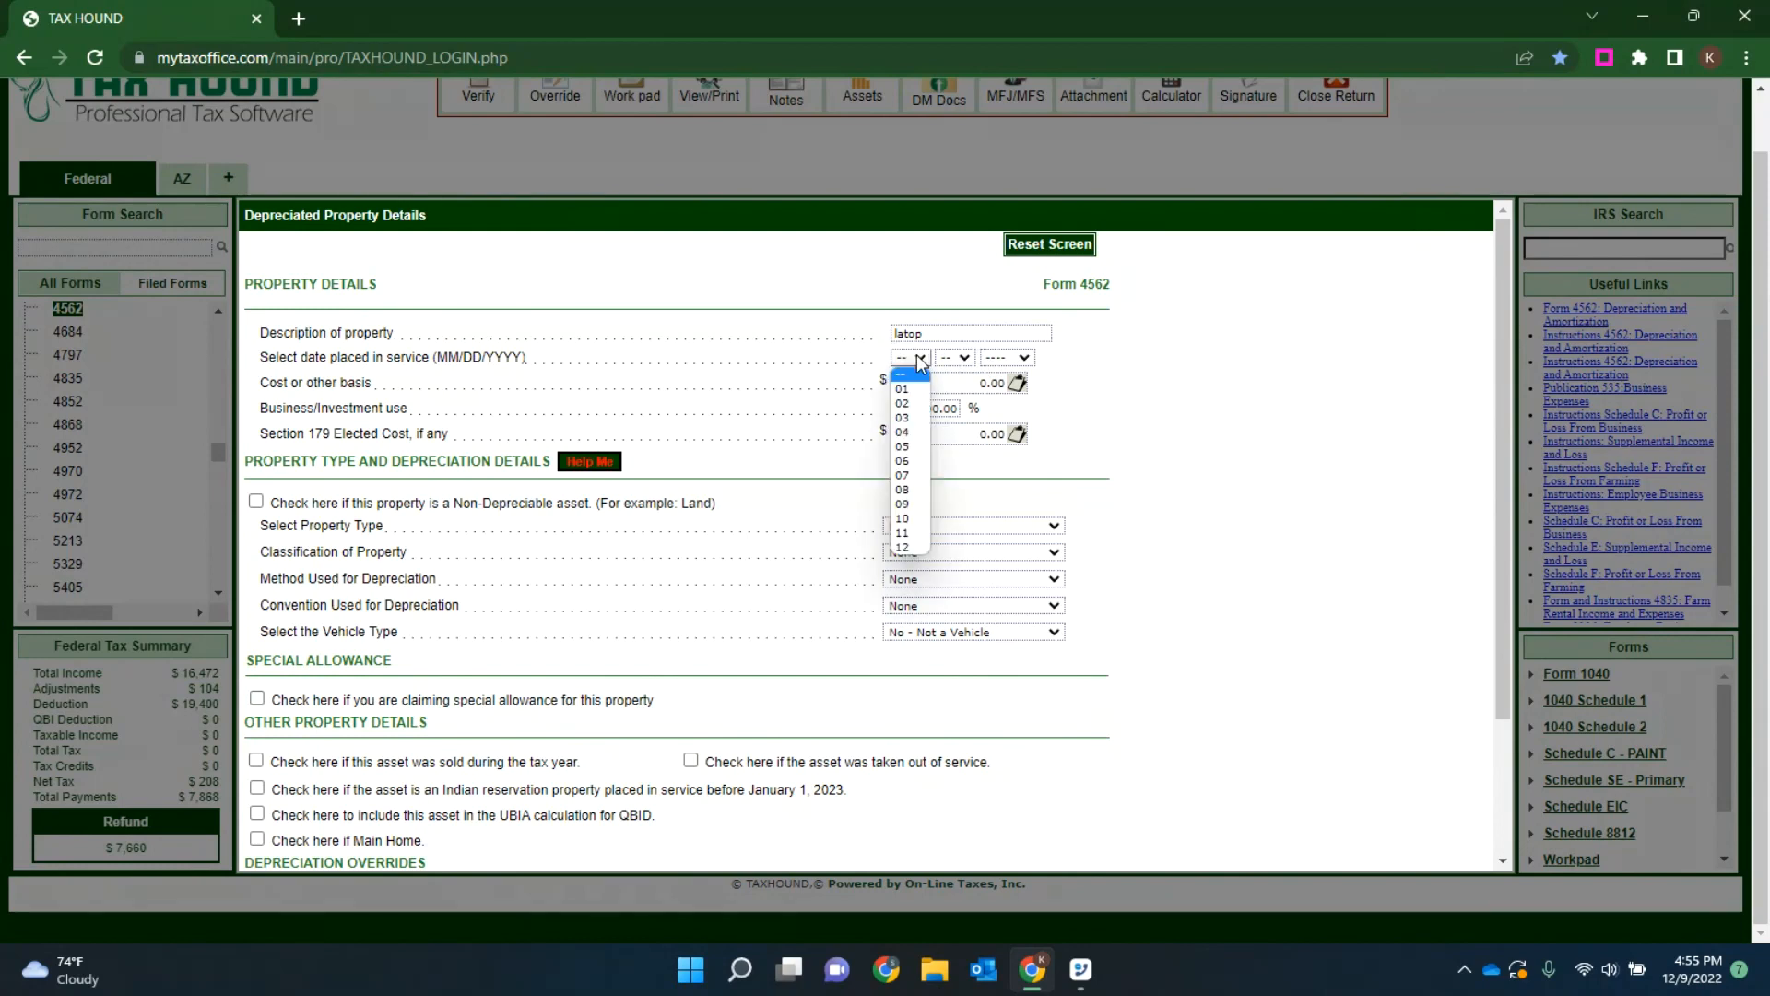
{"action": "left_click", "coordinate": [906, 418]}
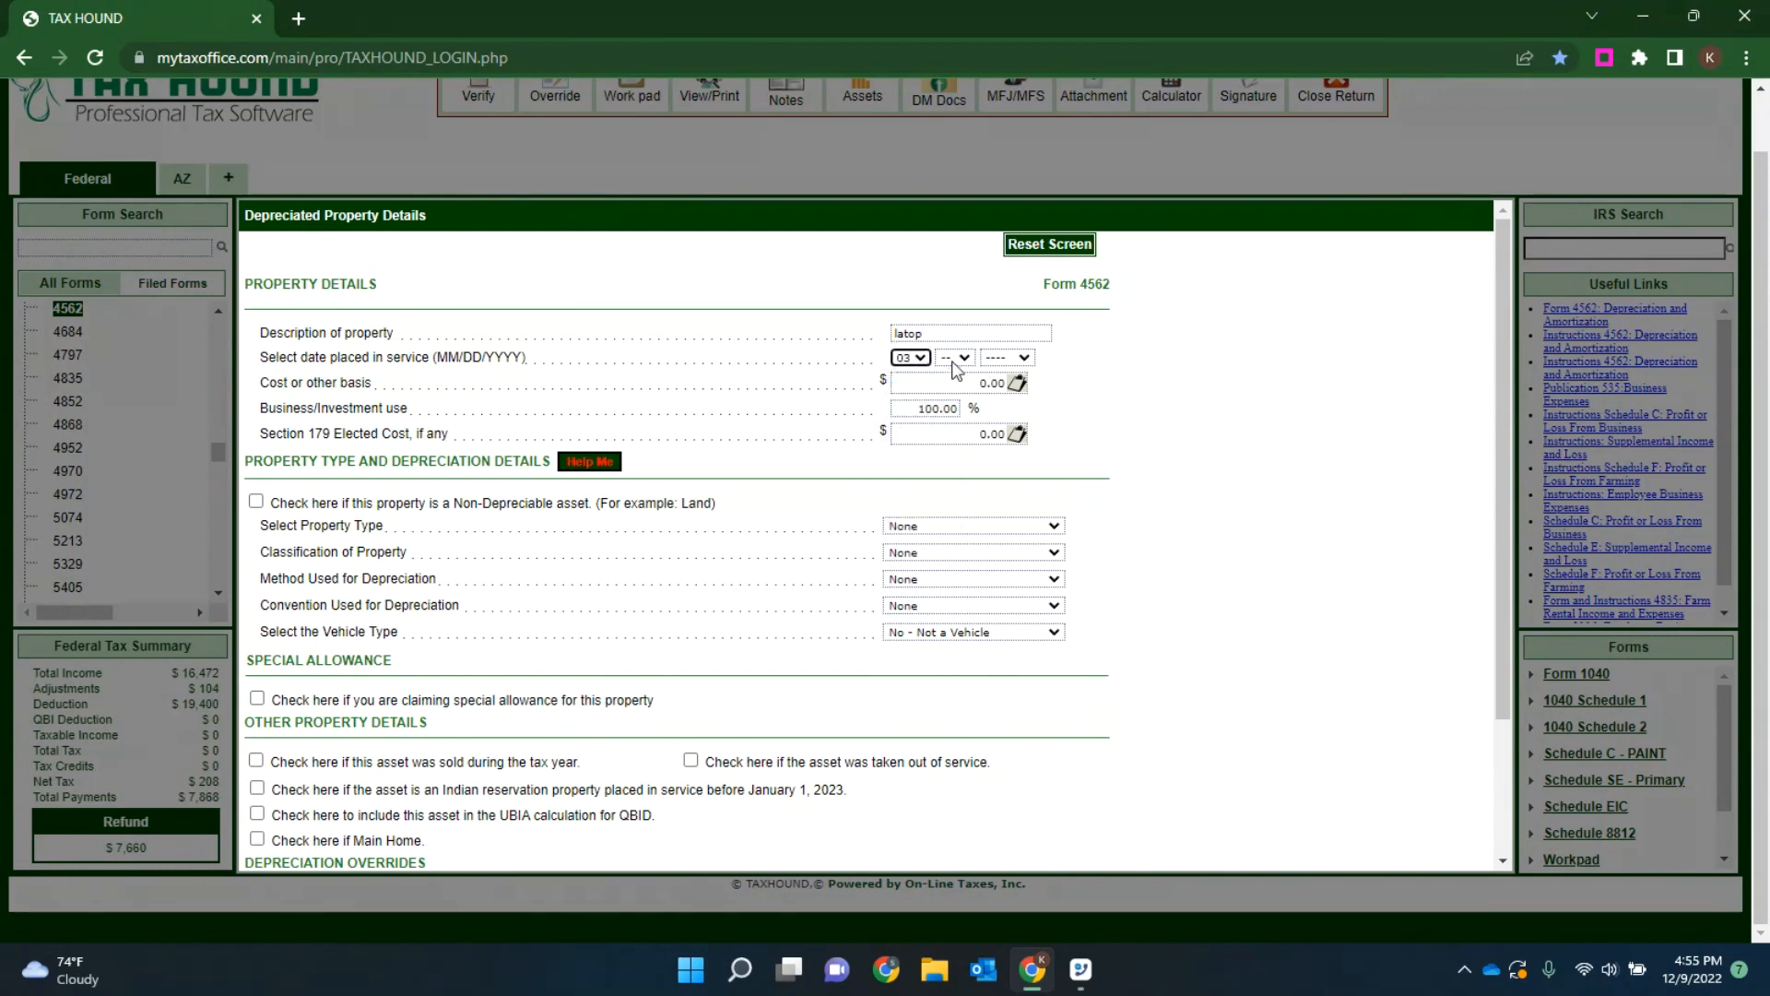
{"action": "left_click", "coordinate": [956, 360]}
{"action": "left_click", "coordinate": [949, 426]}
{"action": "left_click", "coordinate": [1005, 360]}
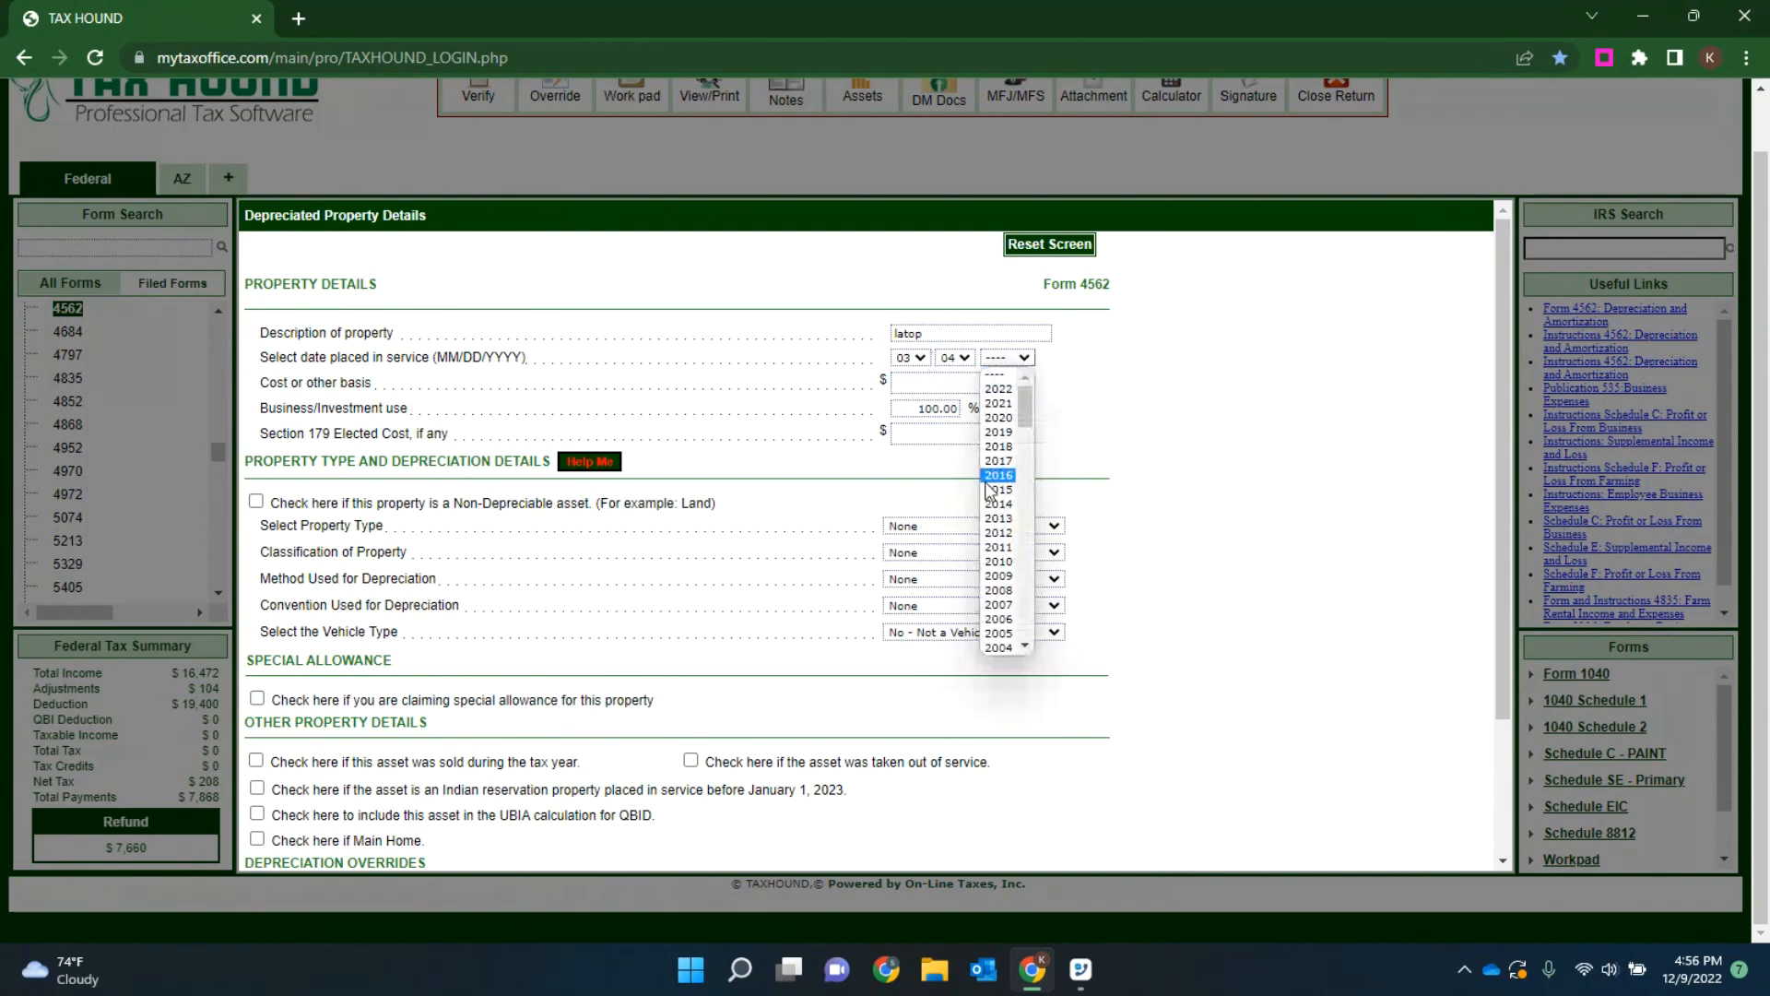
{"action": "left_click", "coordinate": [999, 433]}
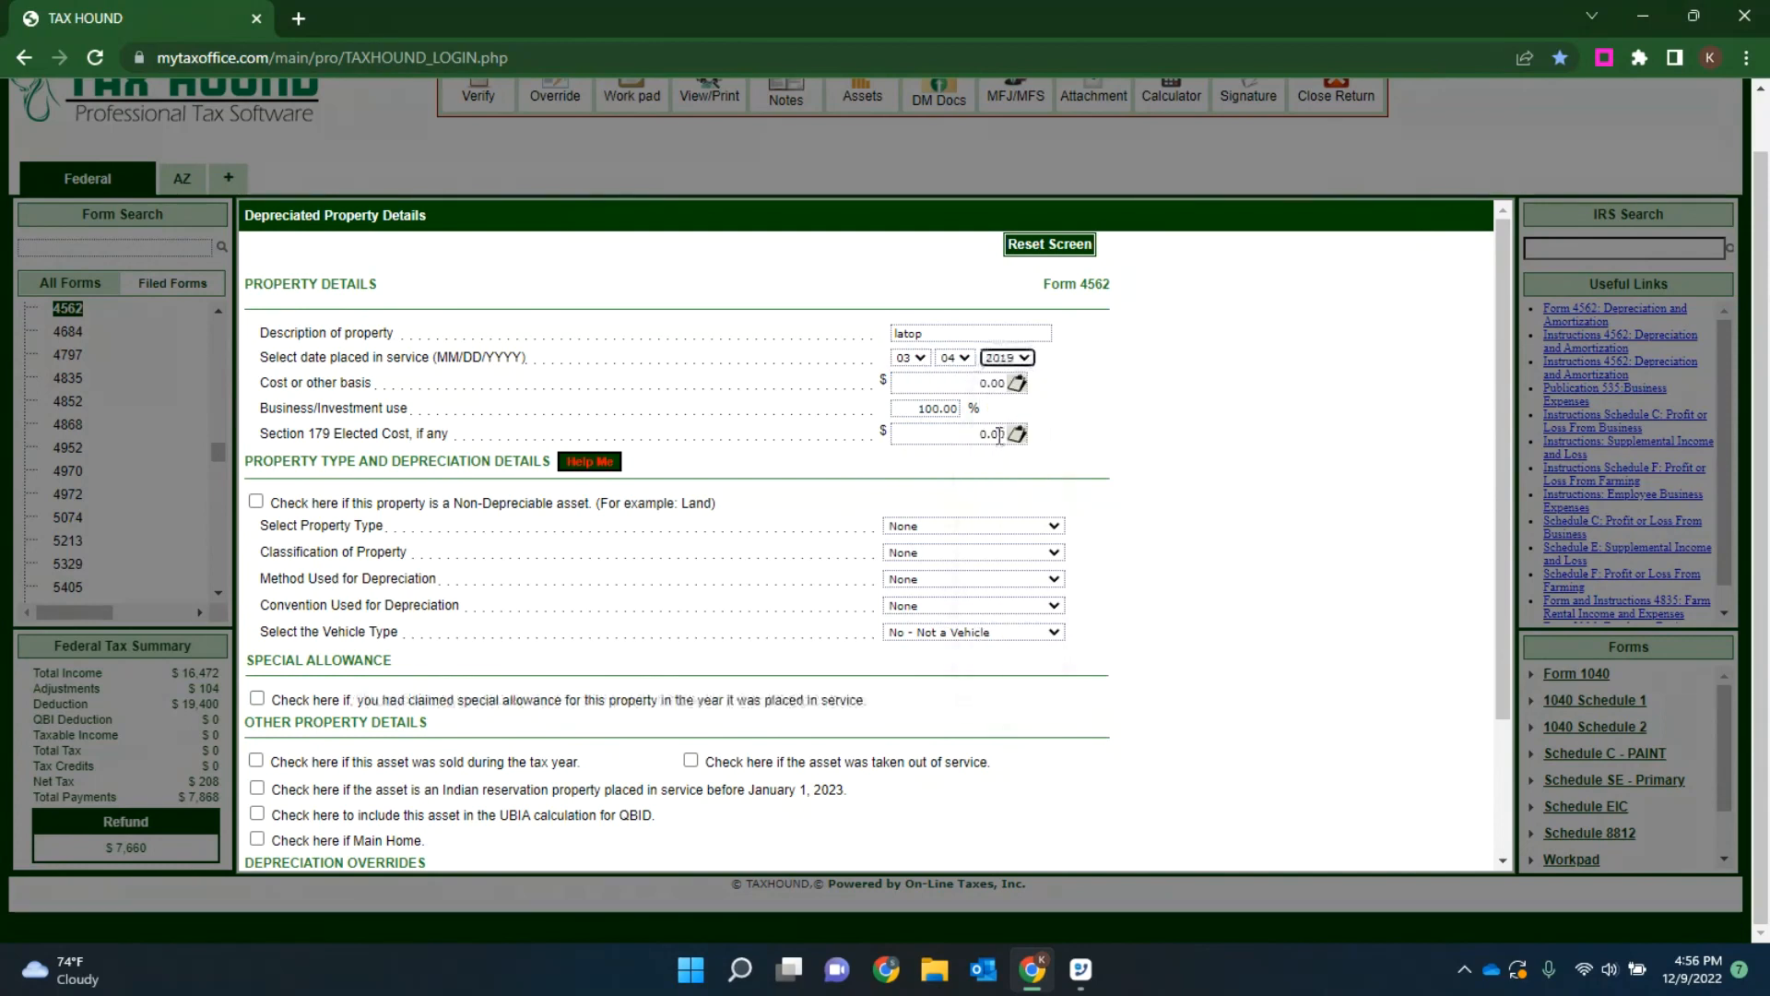
Step: Set the property's cost or other basis to 3600
{"action": "left_click", "coordinate": [1074, 399]}
{"action": "left_click", "coordinate": [973, 386]}
{"action": "type", "text": "51"}
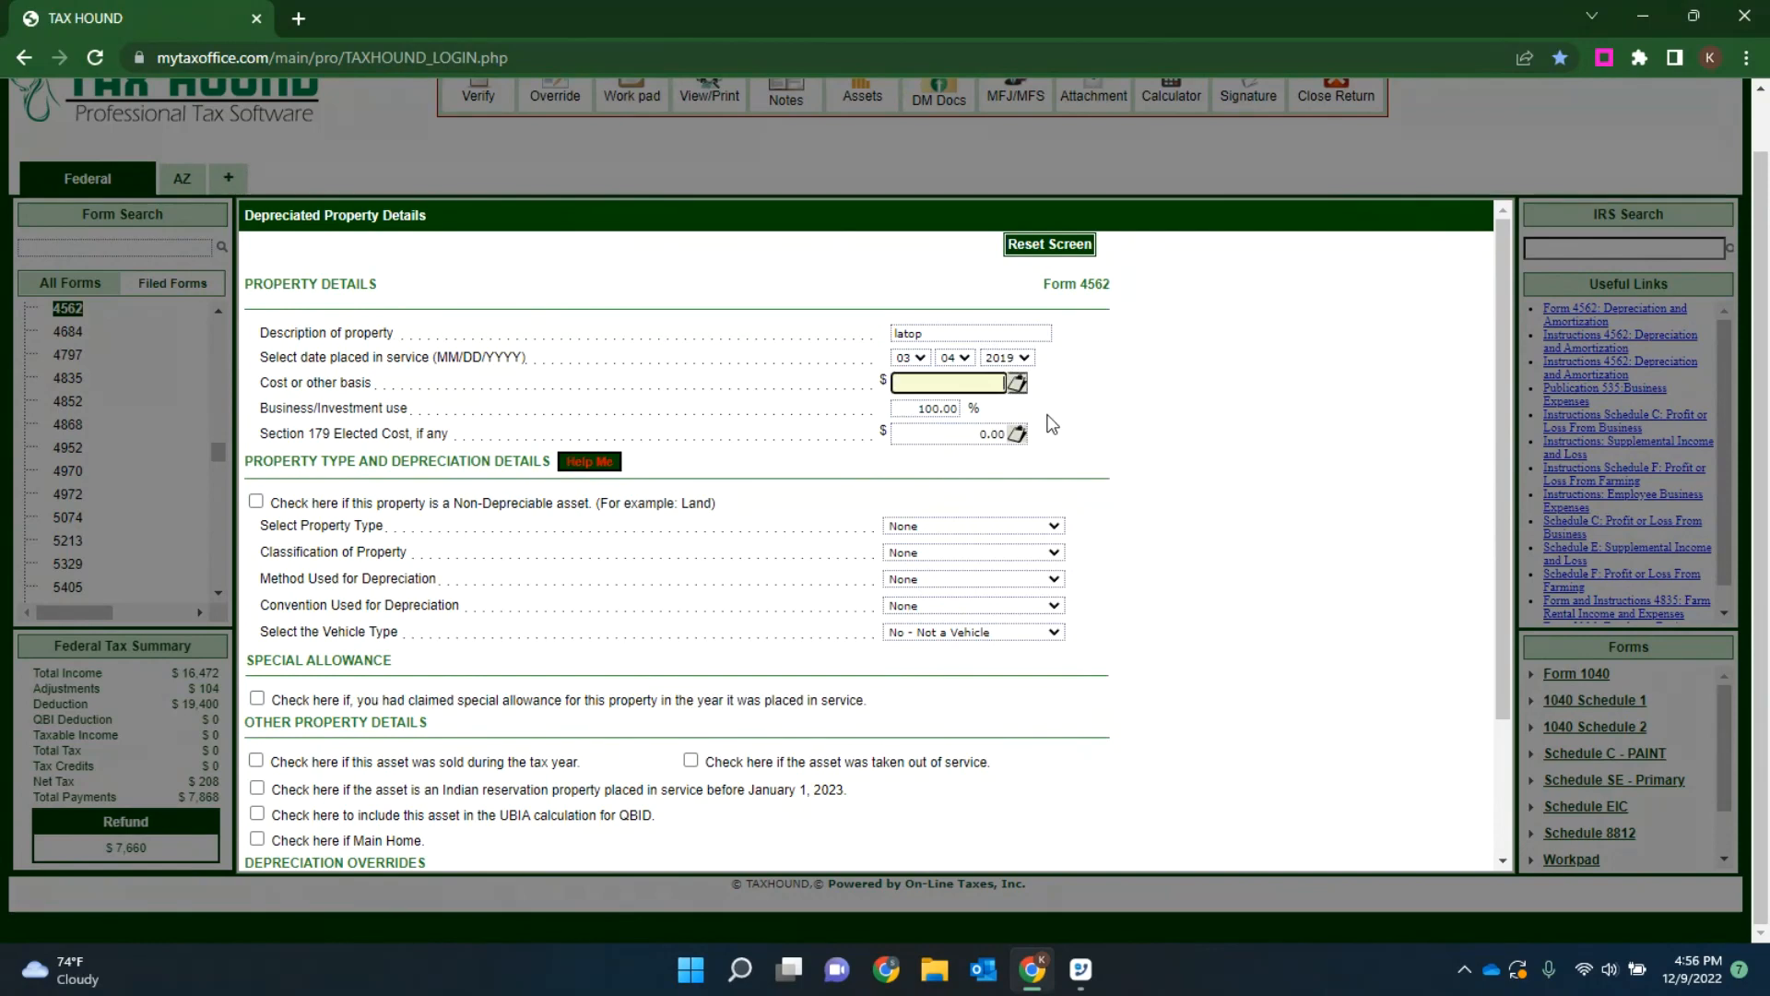
{"action": "key", "text": "BackSpace"}
{"action": "key", "text": "BackSpace"}
{"action": "type", "text": "3600"}
{"action": "left_click", "coordinate": [1097, 410]}
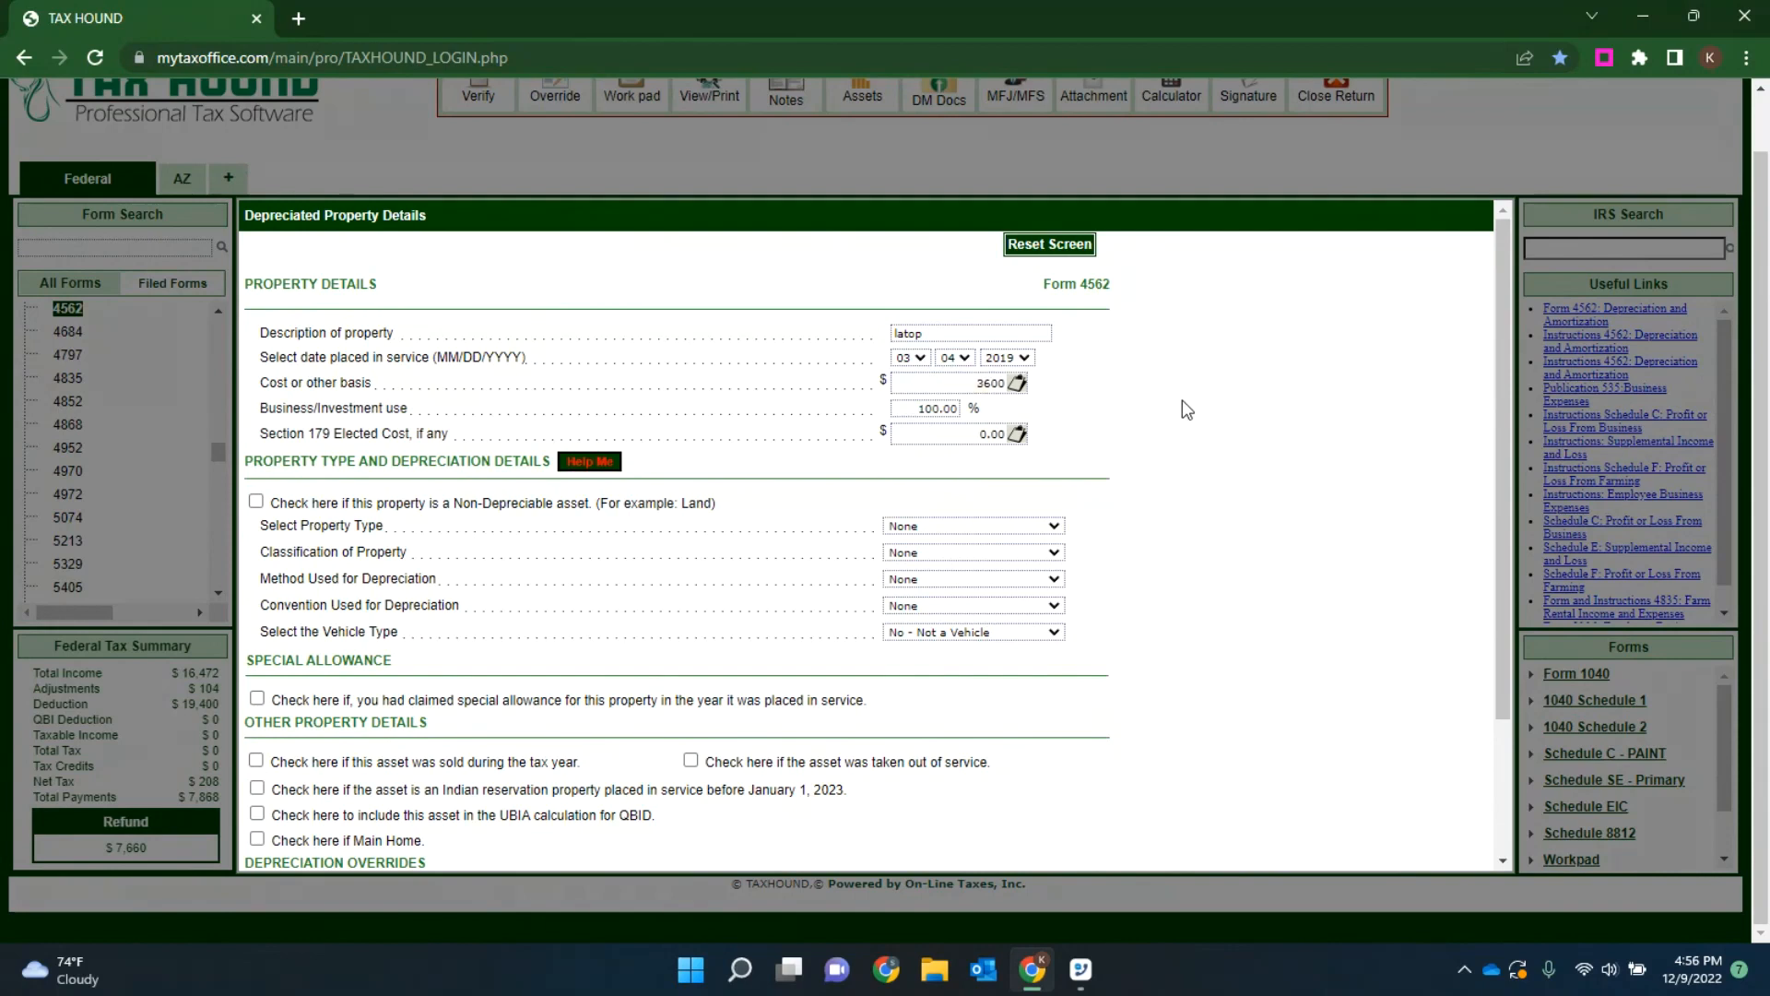
Step: Open the table of class lives and recovery periods and read the explanation of the Information Systems asset class
{"action": "scroll", "coordinate": [1182, 410], "scroll_direction": "down", "scroll_amount": 1}
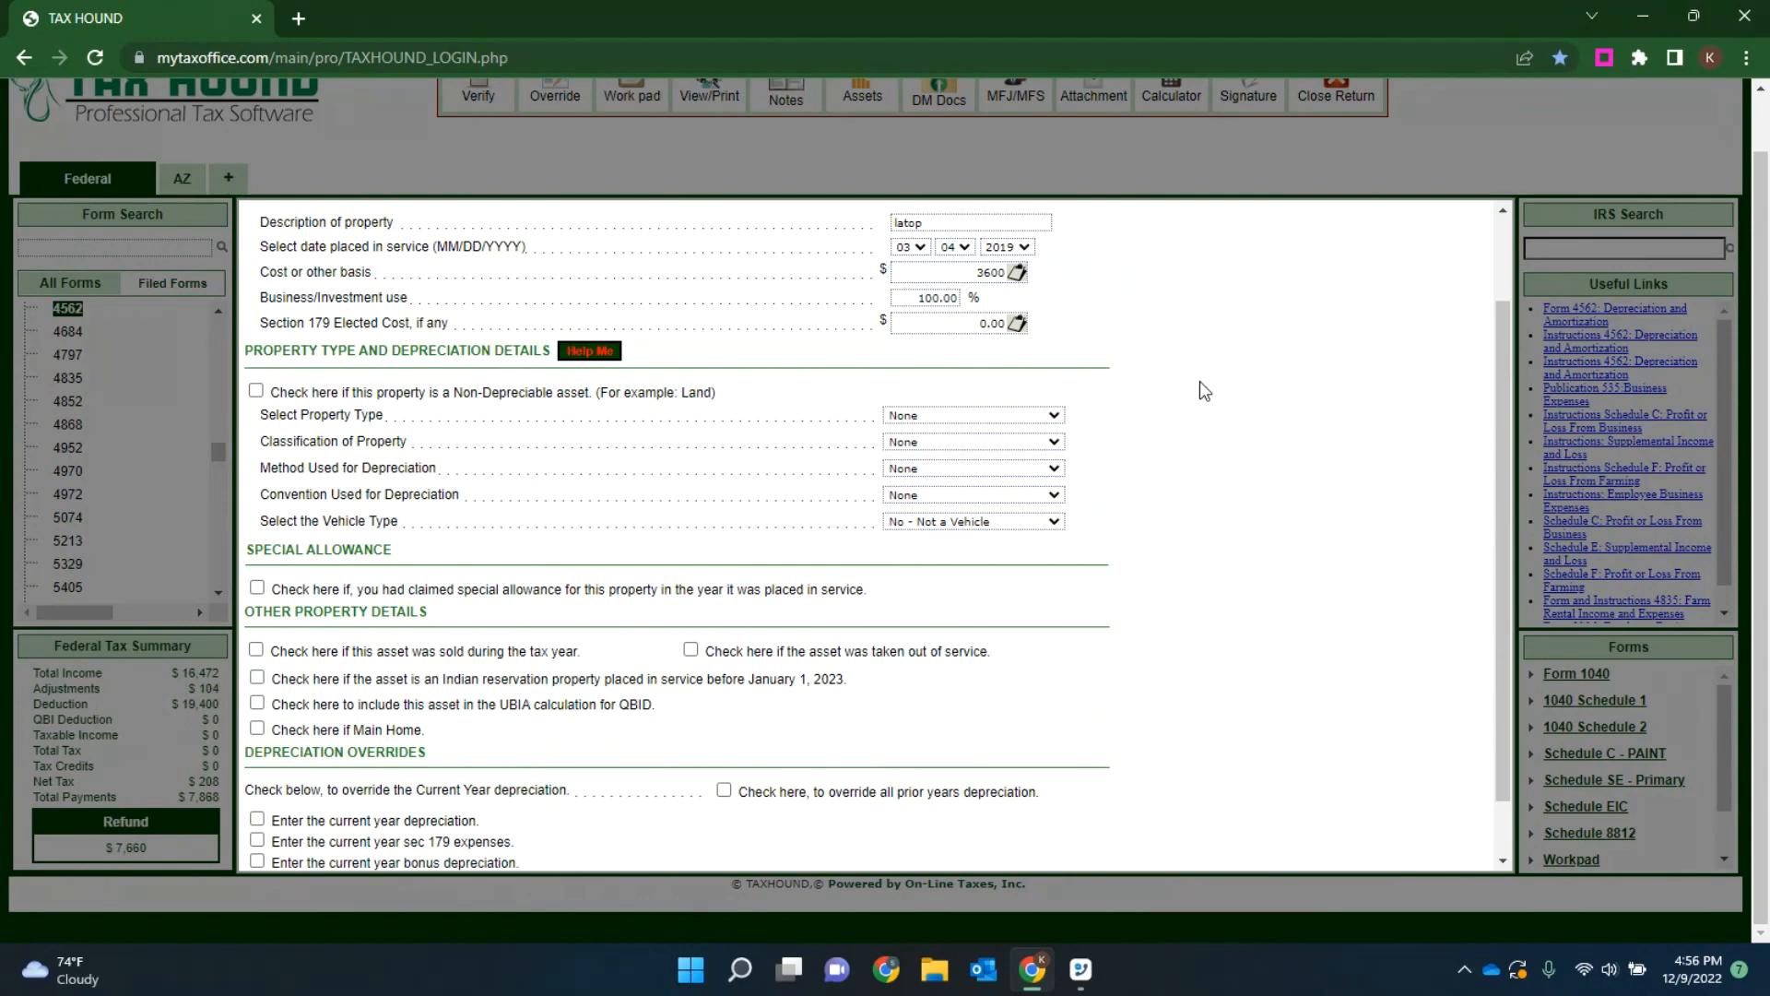
{"action": "left_click", "coordinate": [590, 355]}
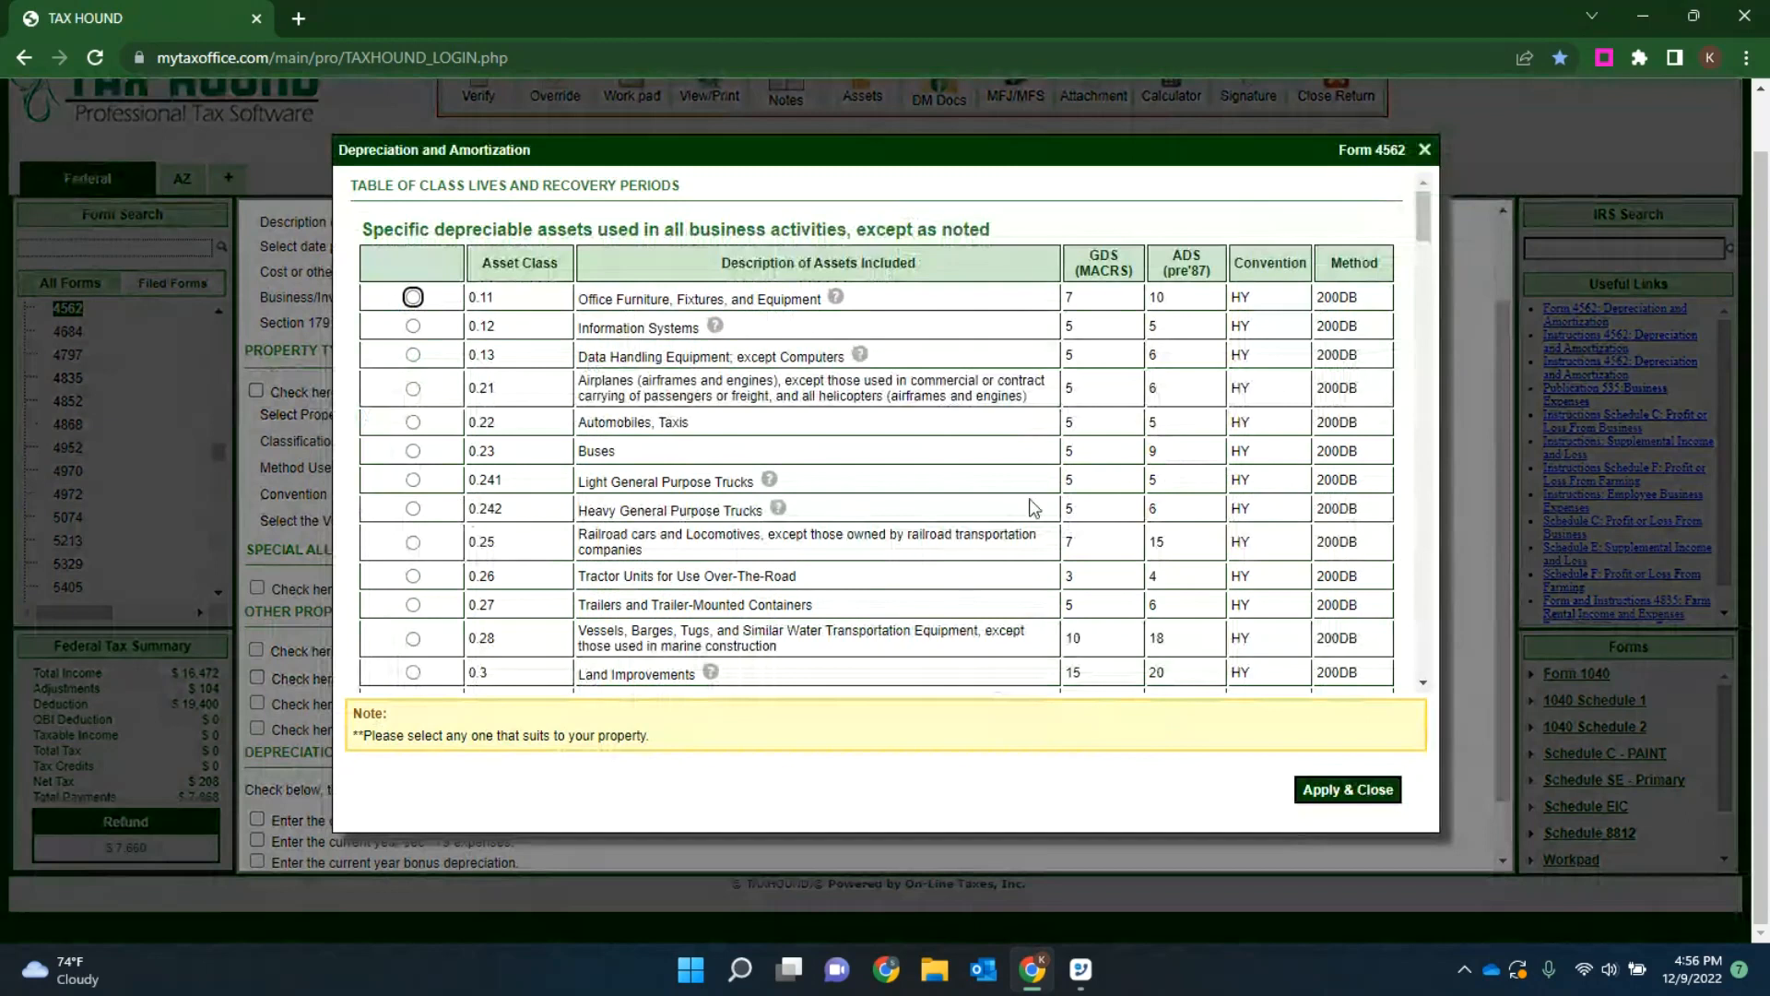
{"action": "left_click", "coordinate": [716, 331]}
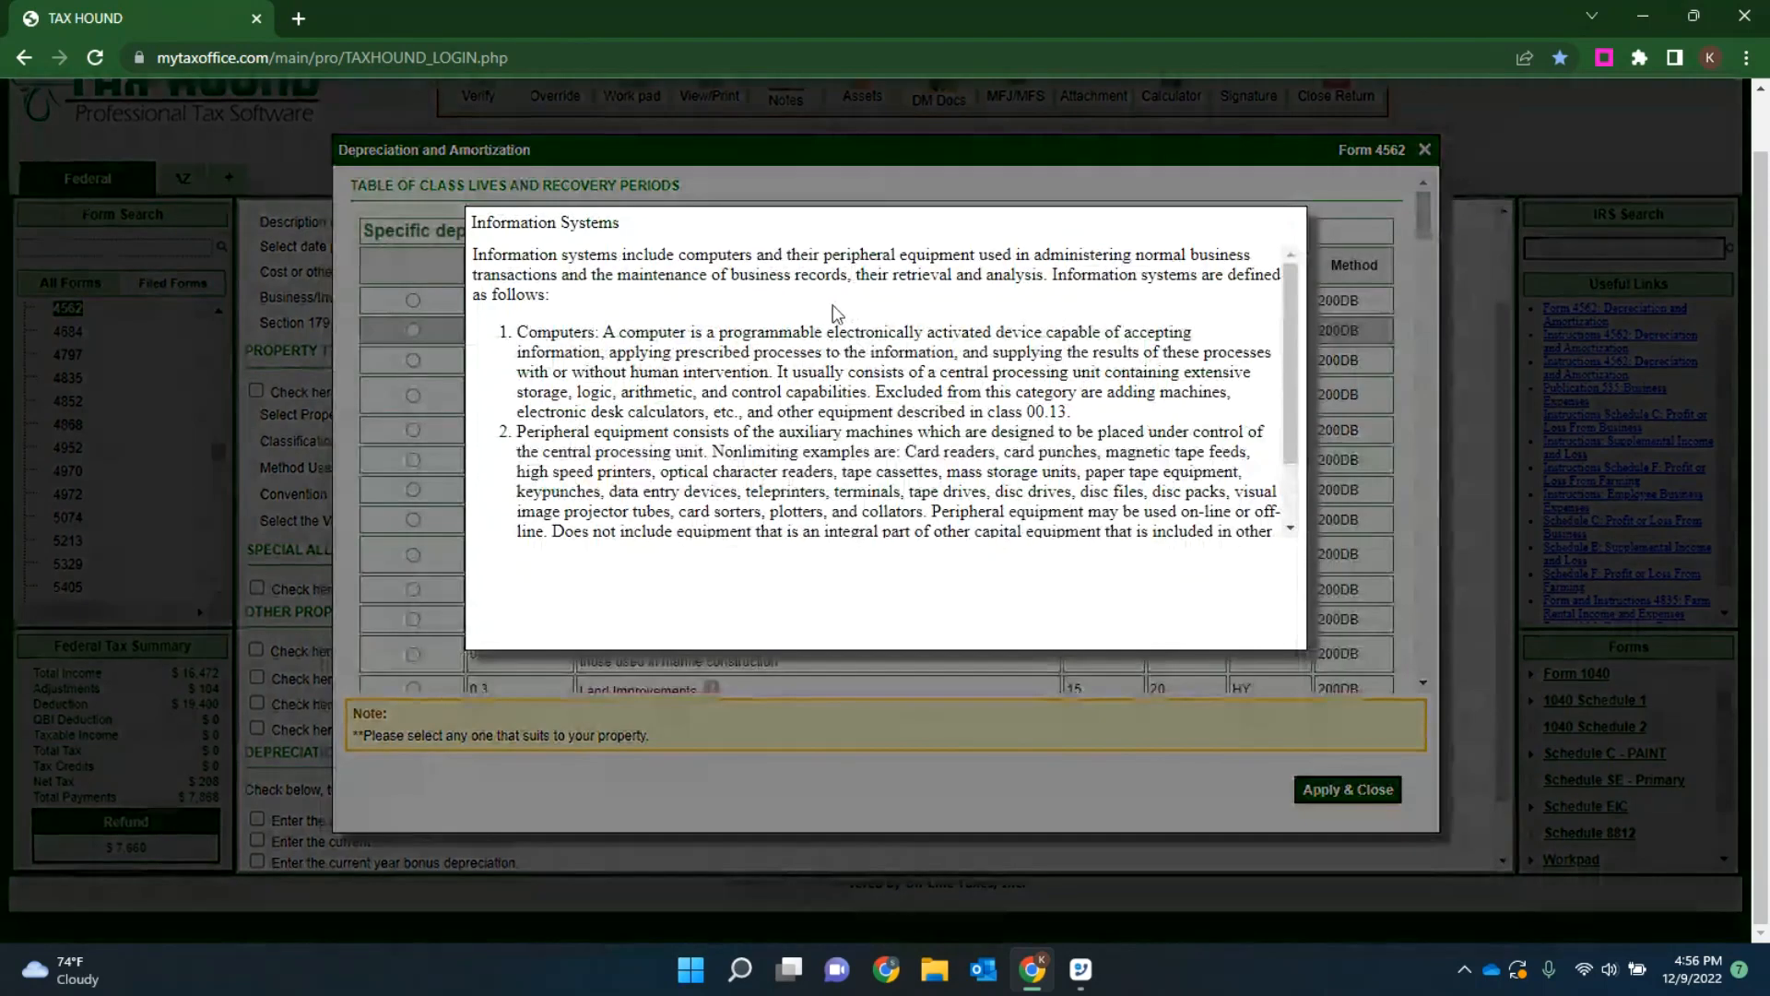
{"action": "double_click", "coordinate": [583, 330]}
{"action": "double_click", "coordinate": [586, 433]}
{"action": "left_click", "coordinate": [869, 446]}
{"action": "double_click", "coordinate": [864, 489]}
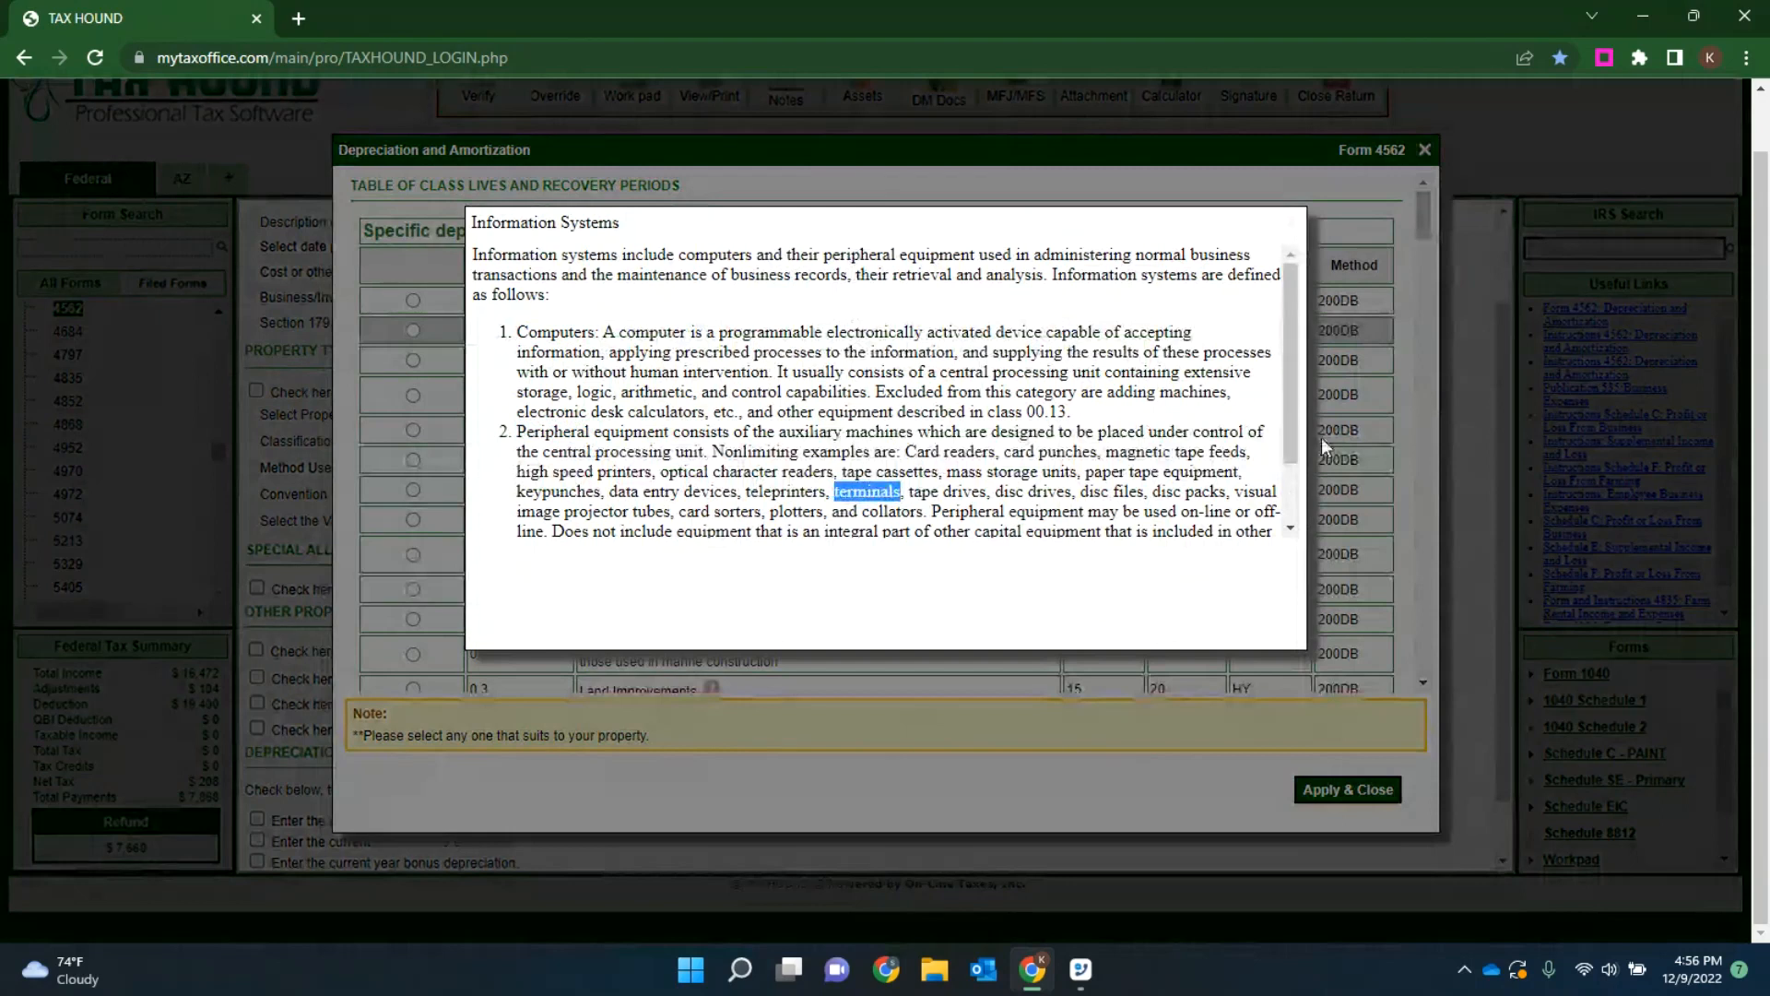
{"action": "left_click", "coordinate": [1294, 227]}
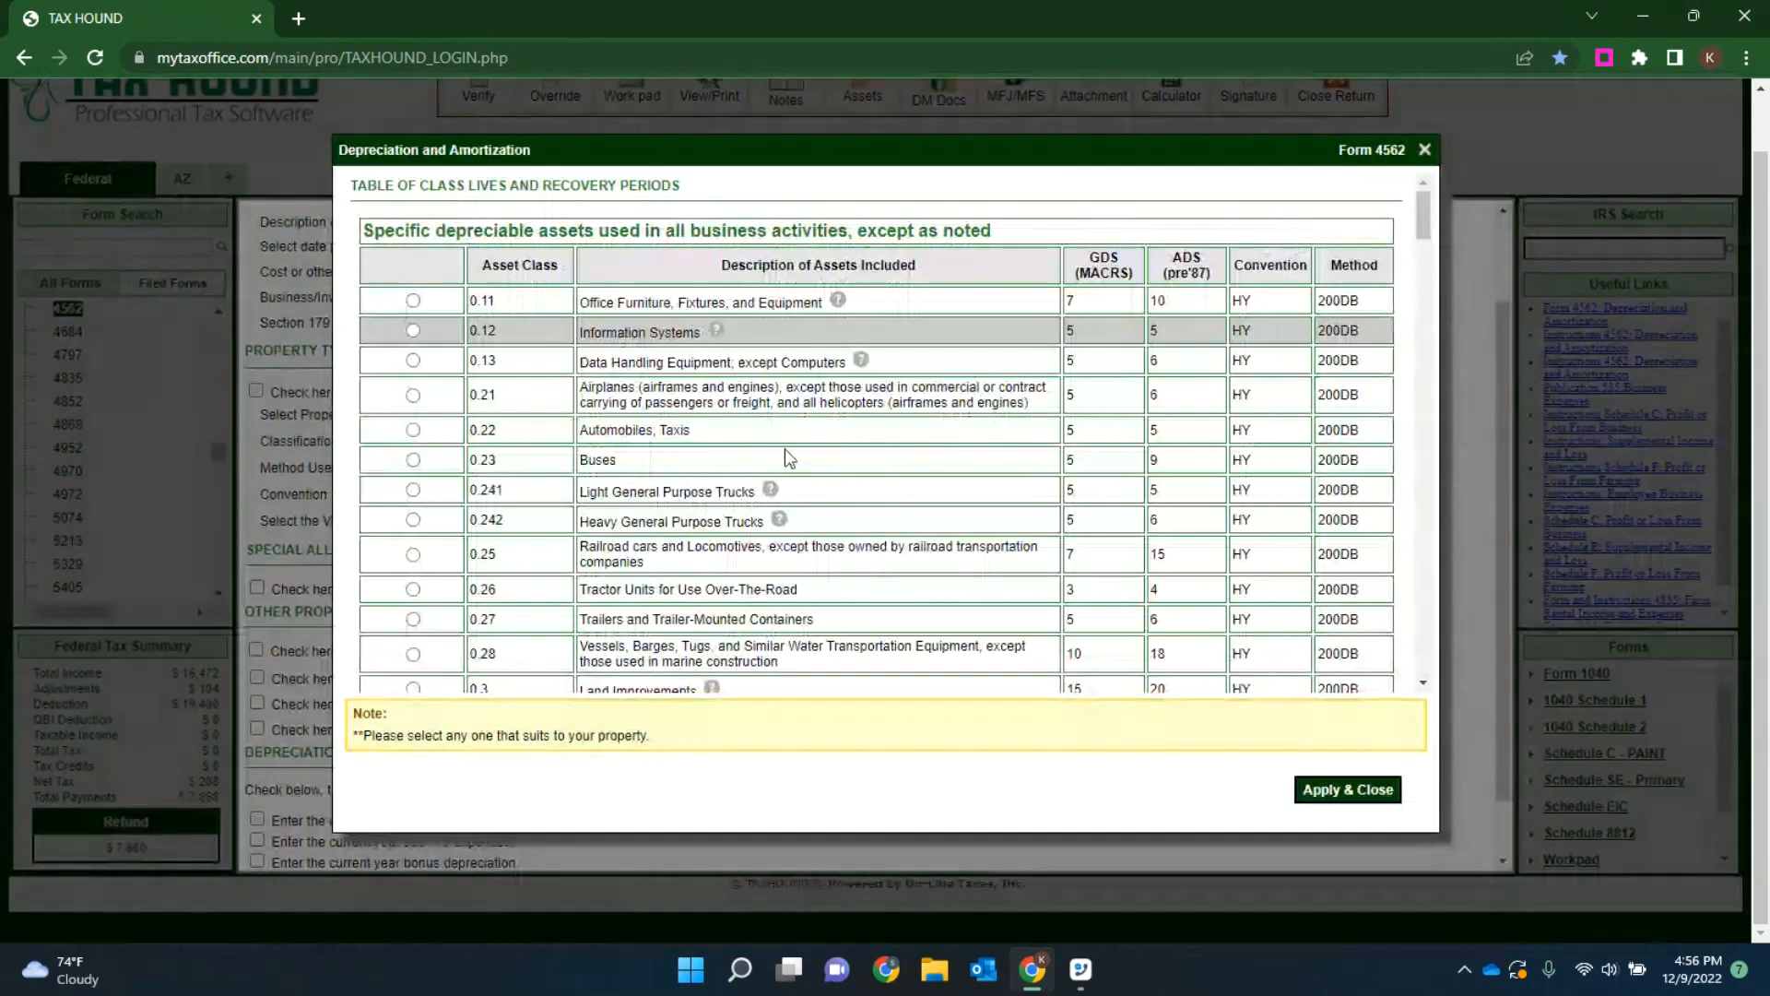
Step: Apply asset class 0.12 Information Systems to the property and save the depreciated property details
{"action": "left_click", "coordinate": [412, 330]}
{"action": "left_click", "coordinate": [1347, 789]}
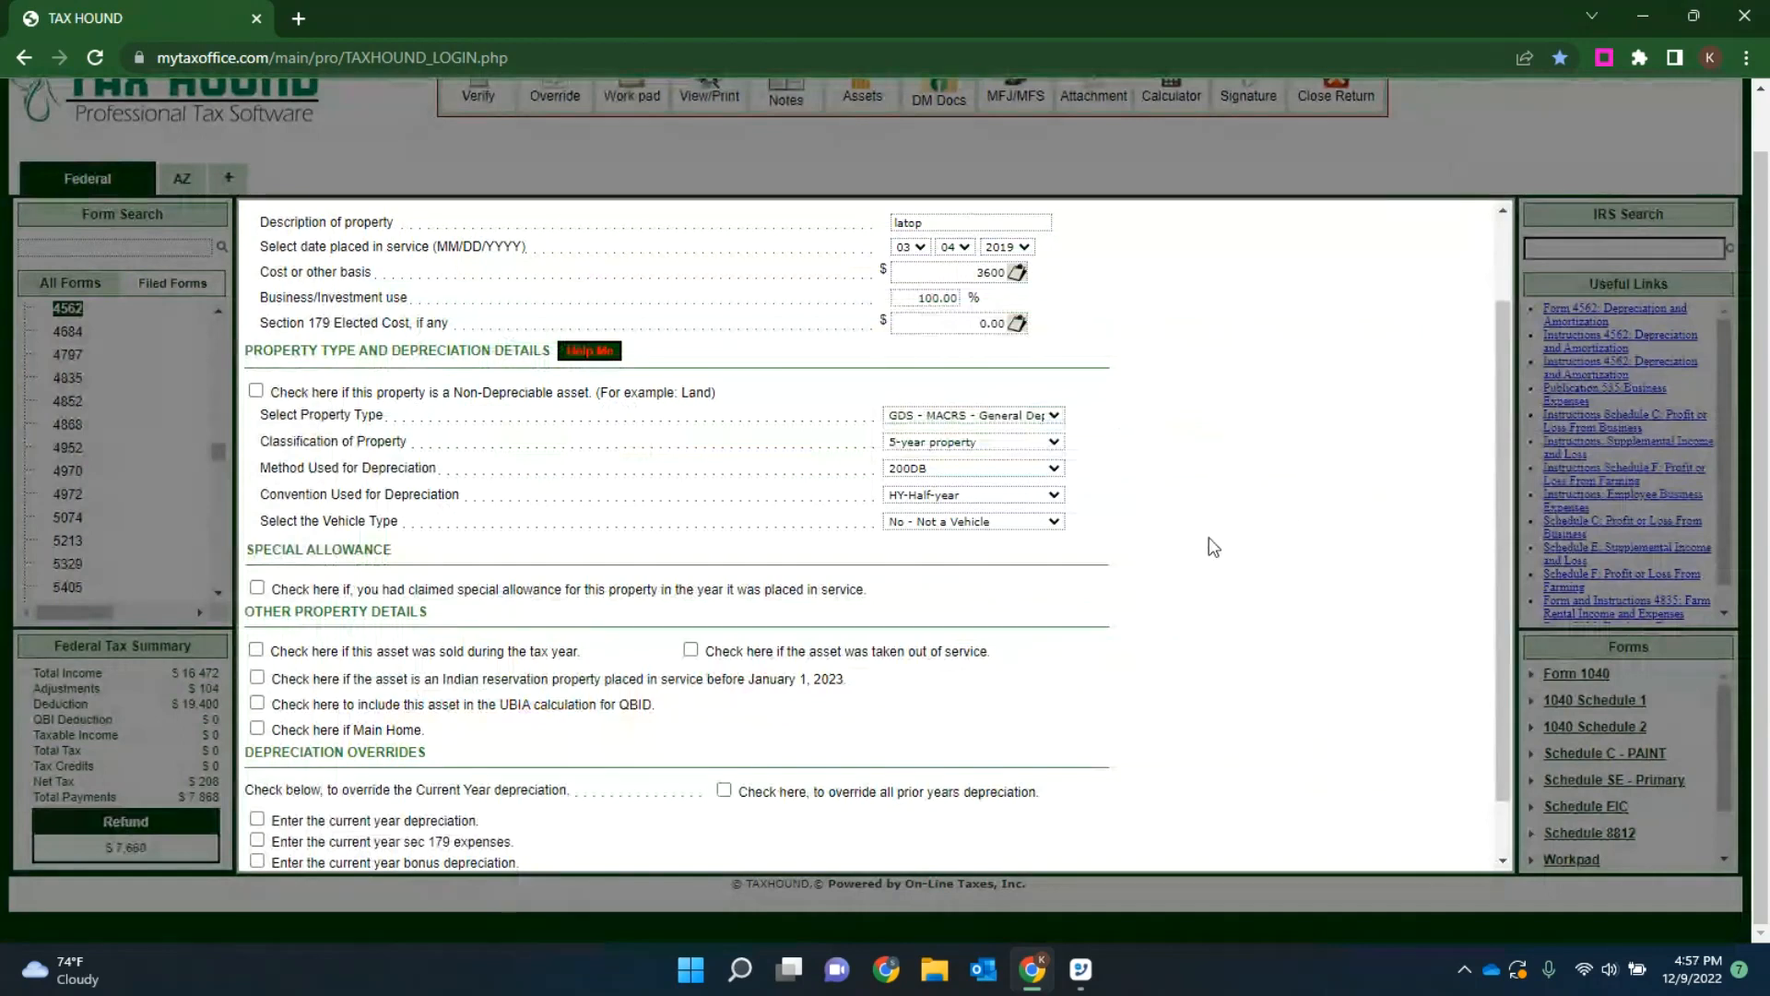
{"action": "scroll", "coordinate": [1139, 388], "scroll_direction": "down", "scroll_amount": 2}
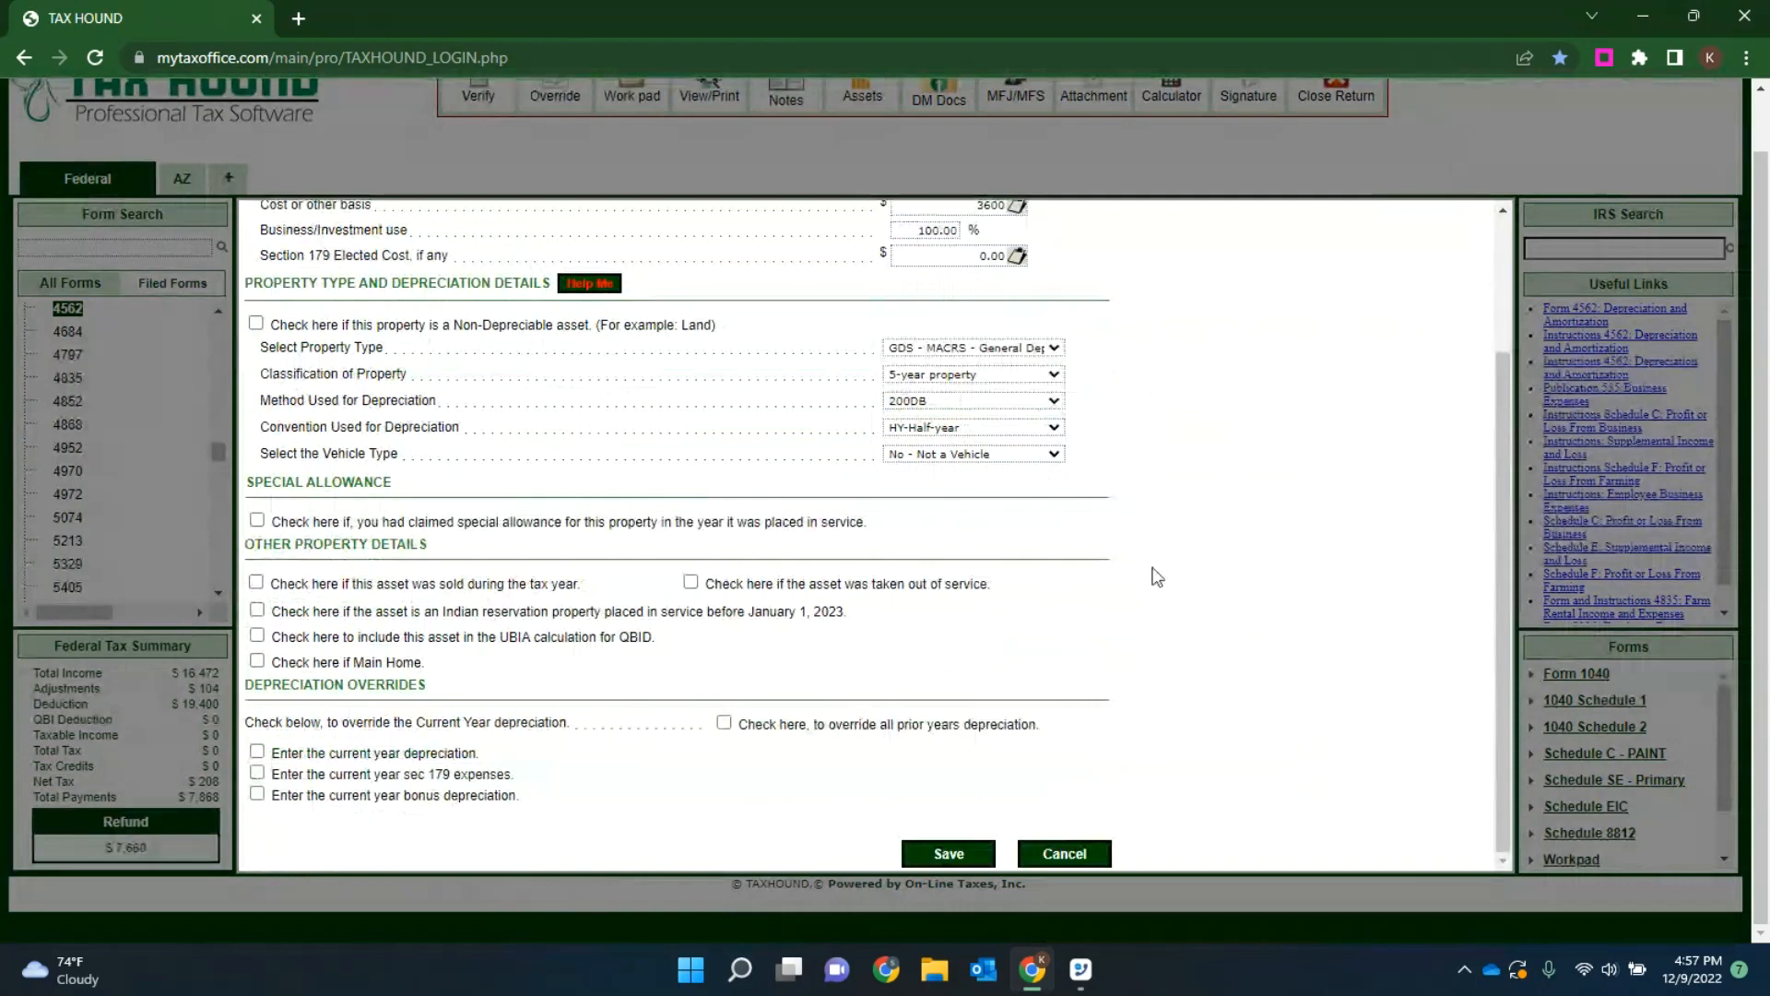
{"action": "left_click", "coordinate": [950, 854]}
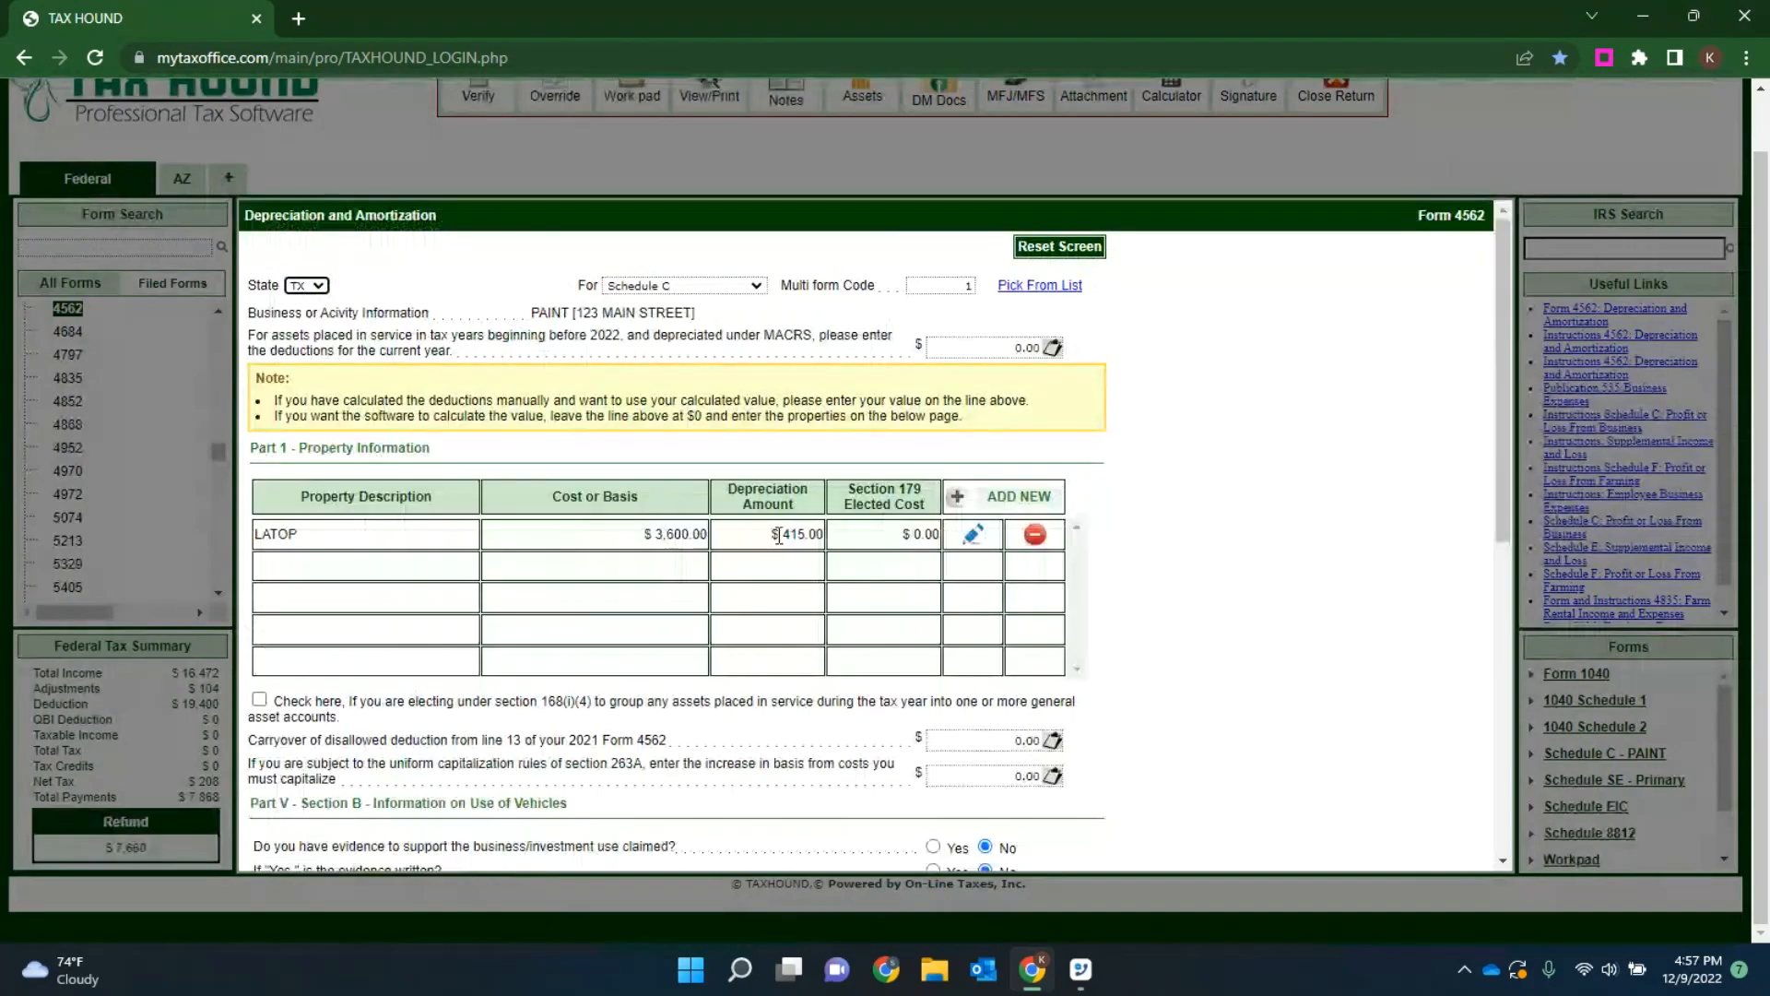
Step: Review the property's depreciation entry on Form 4562 and save the form
{"action": "scroll", "coordinate": [1133, 515], "scroll_direction": "down", "scroll_amount": 5}
{"action": "scroll", "coordinate": [1131, 515], "scroll_direction": "down", "scroll_amount": 2}
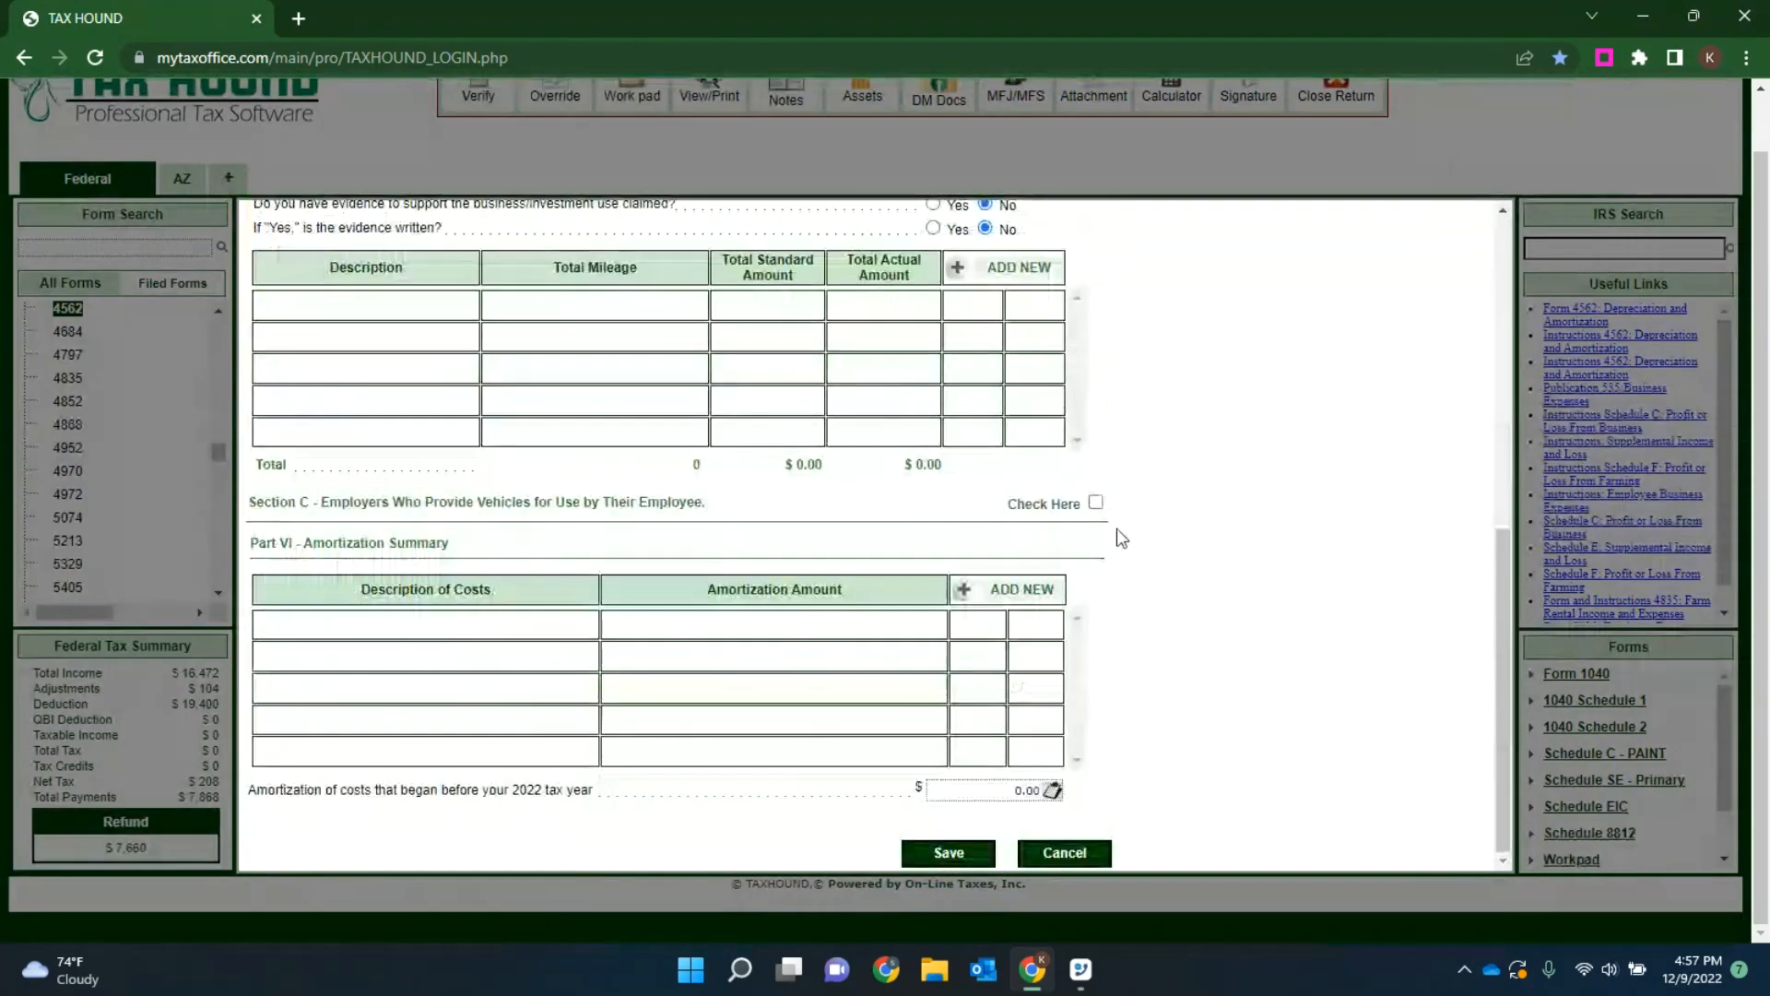
{"action": "left_click", "coordinate": [950, 852]}
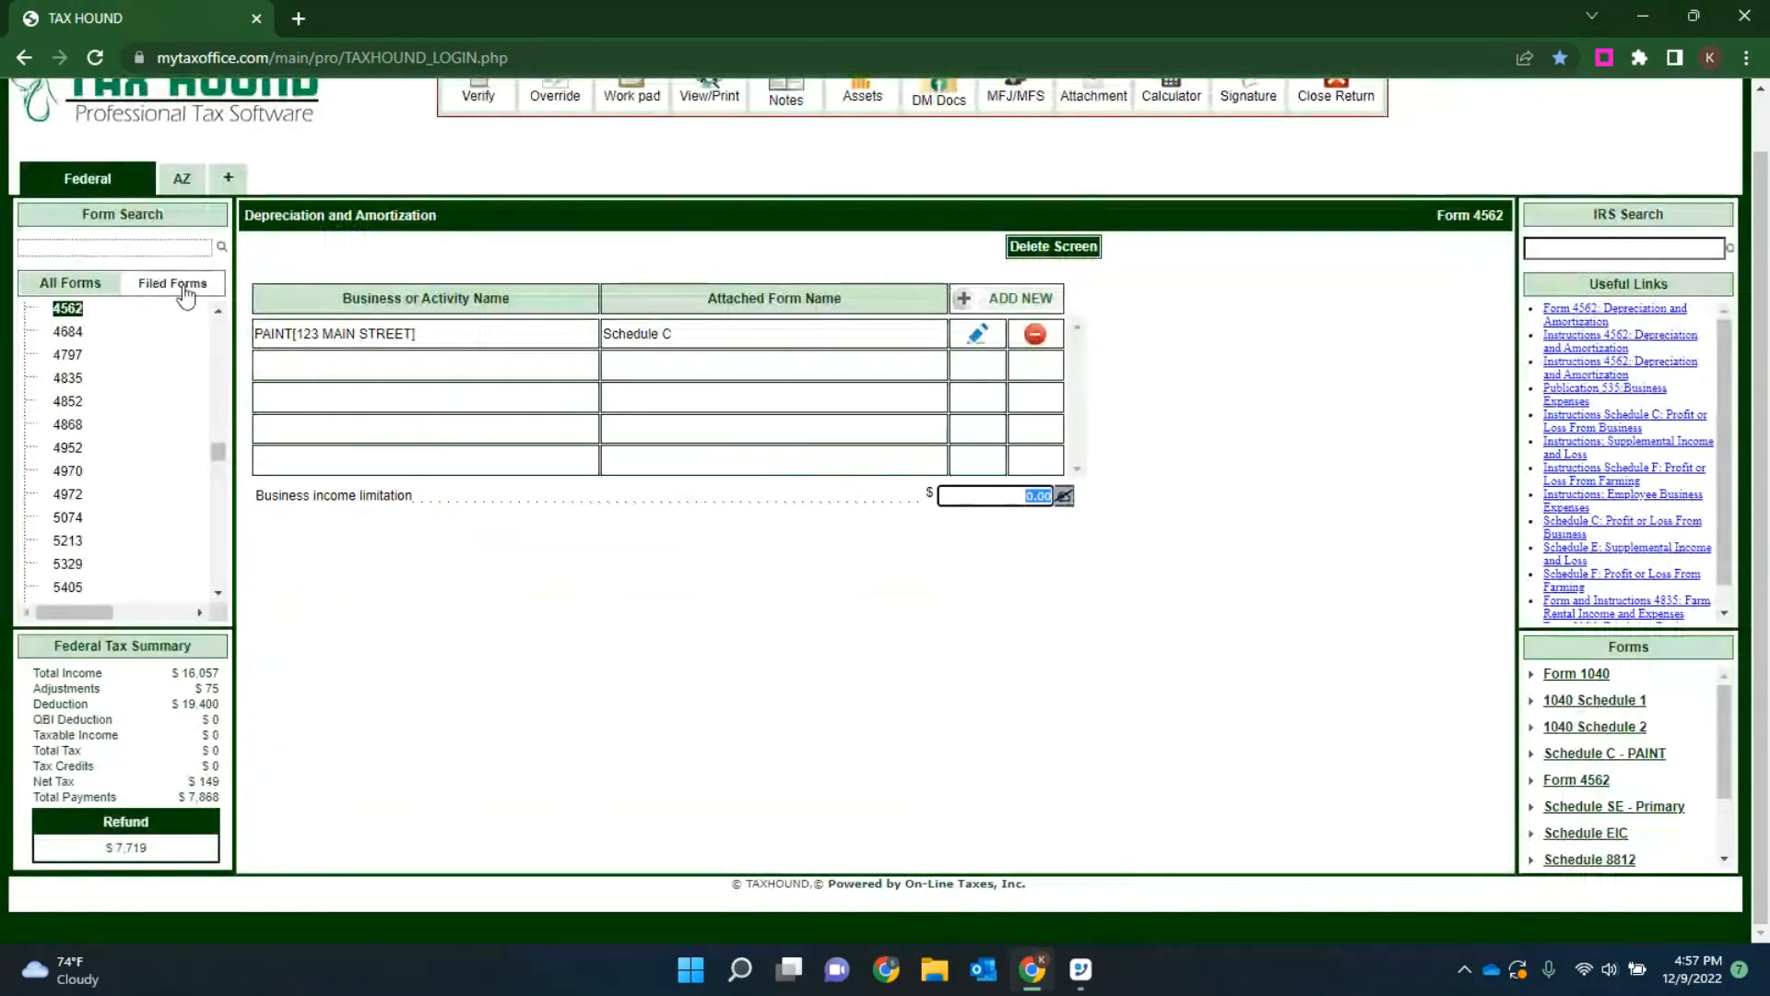
Step: Reopen the PAINT Schedule C from the filed forms, check the line 13 depreciation and net profit, and save it
{"action": "left_click", "coordinate": [173, 283]}
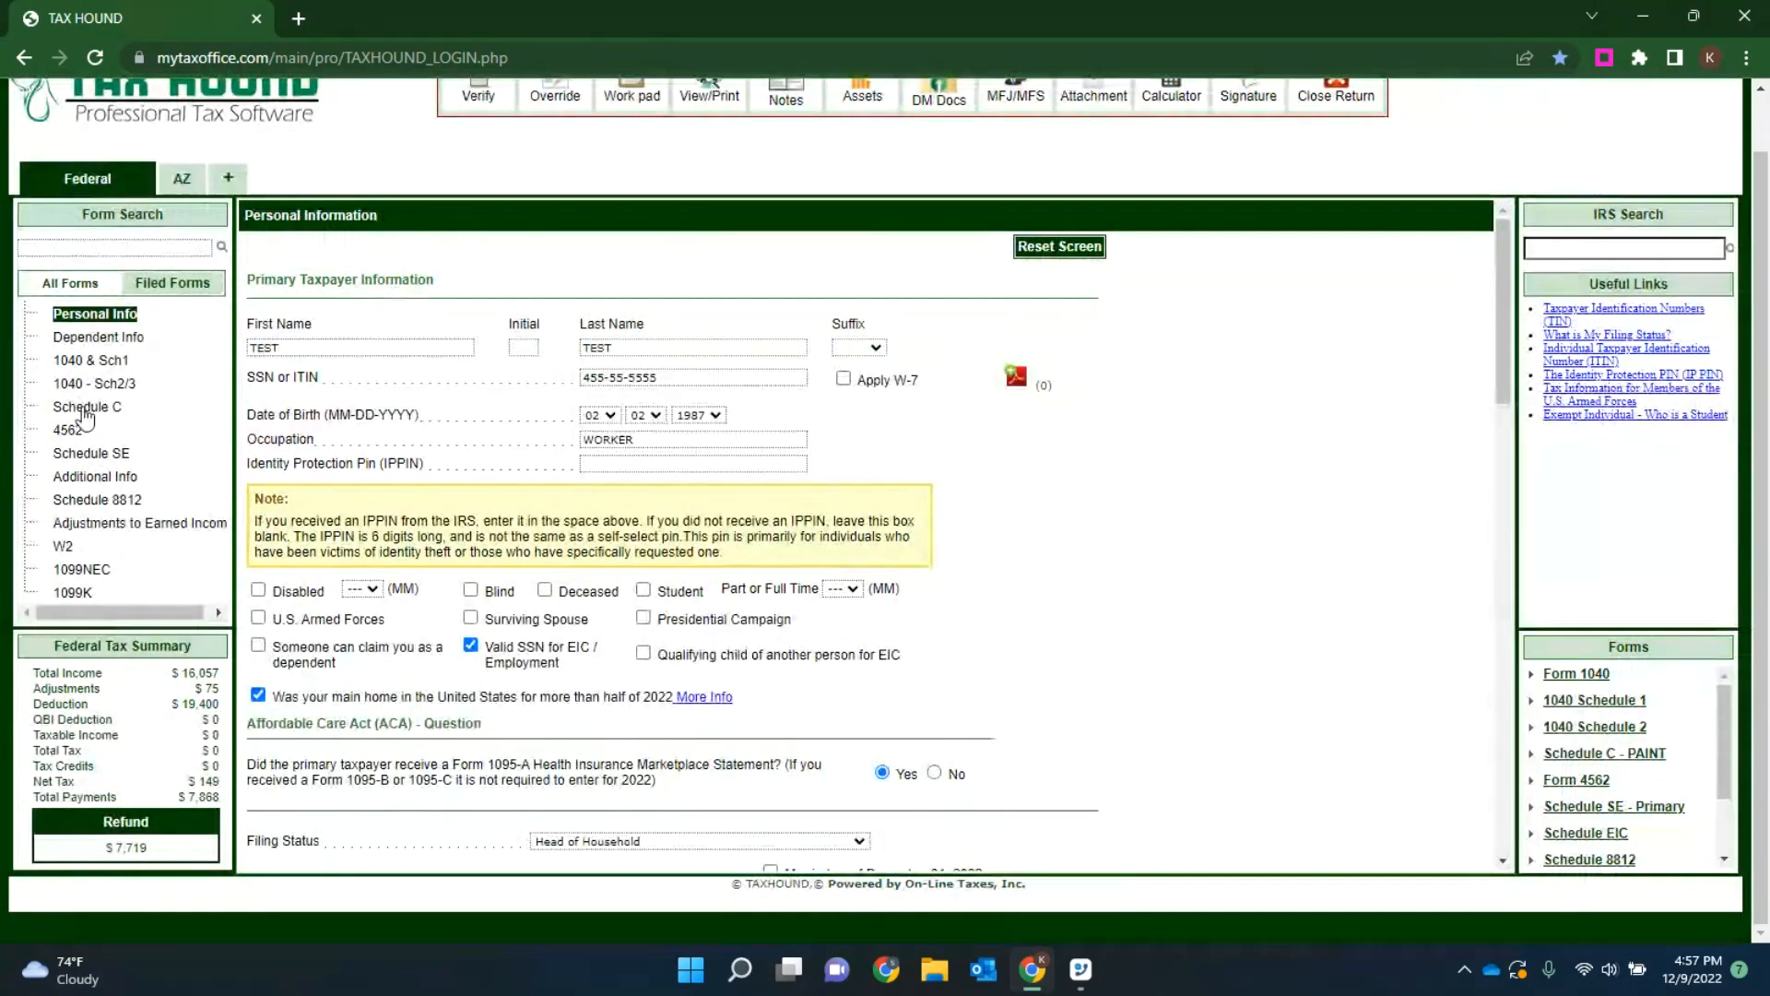
{"action": "left_click", "coordinate": [84, 410]}
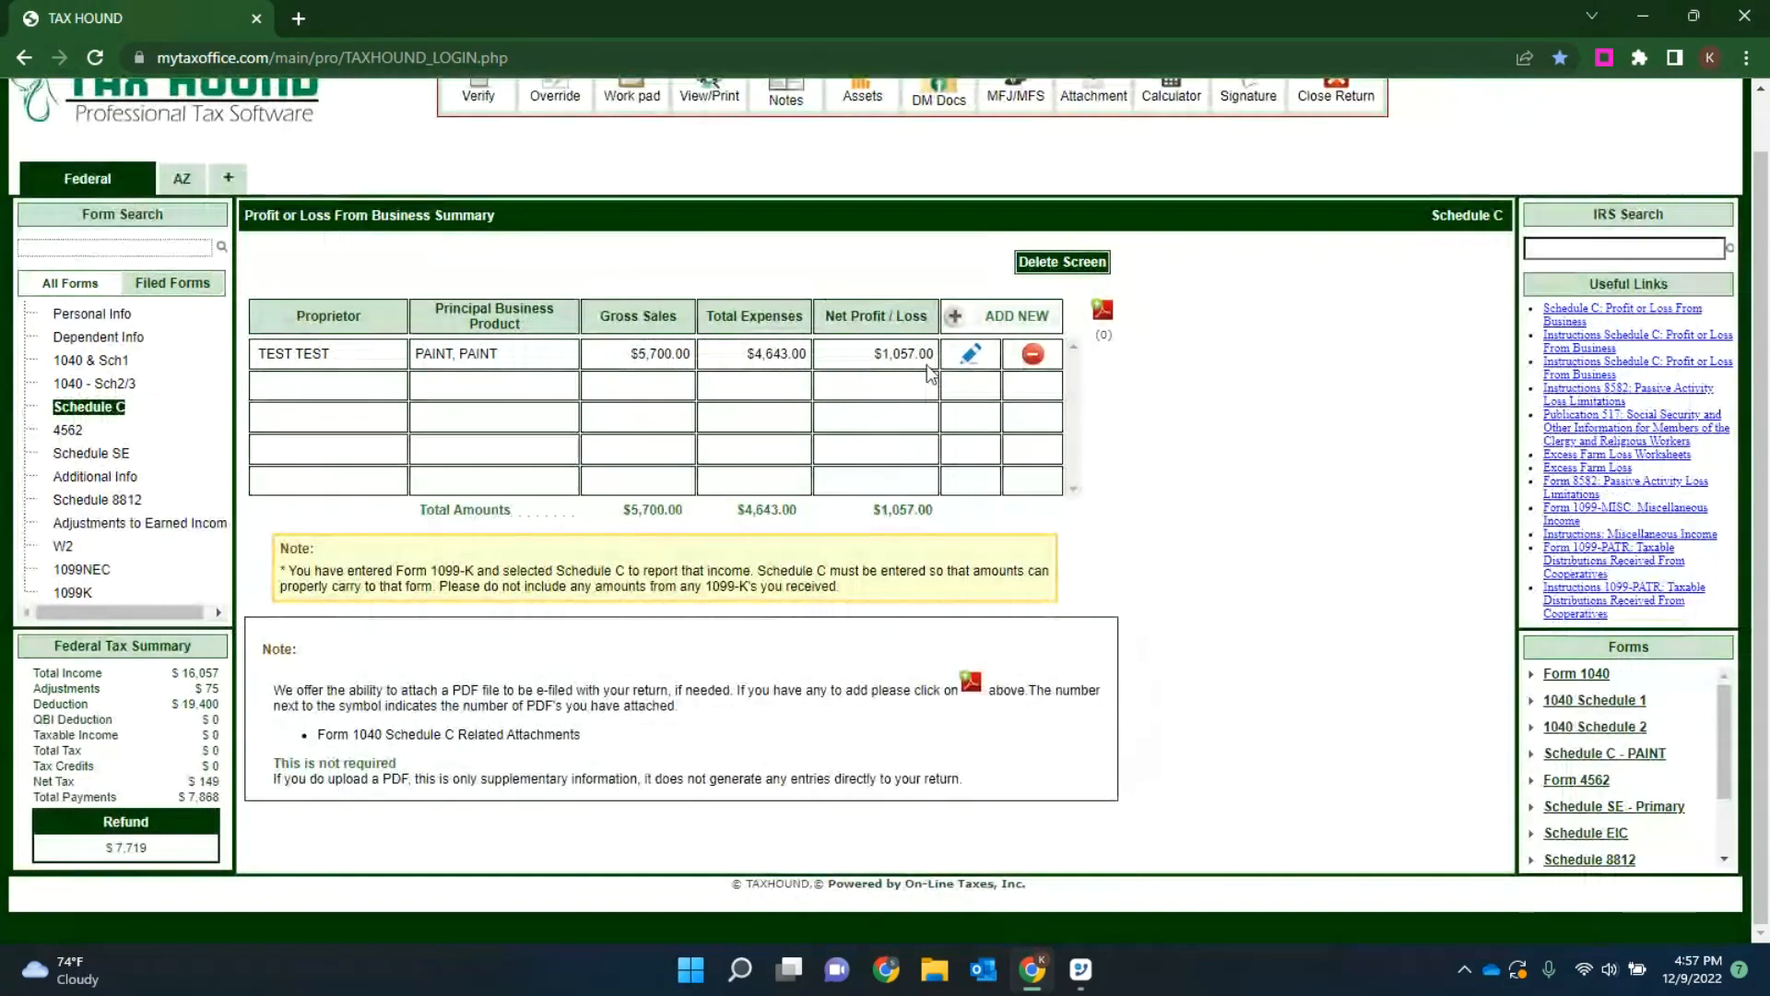
{"action": "left_click", "coordinate": [974, 362]}
{"action": "scroll", "coordinate": [627, 459], "scroll_direction": "down", "scroll_amount": 6}
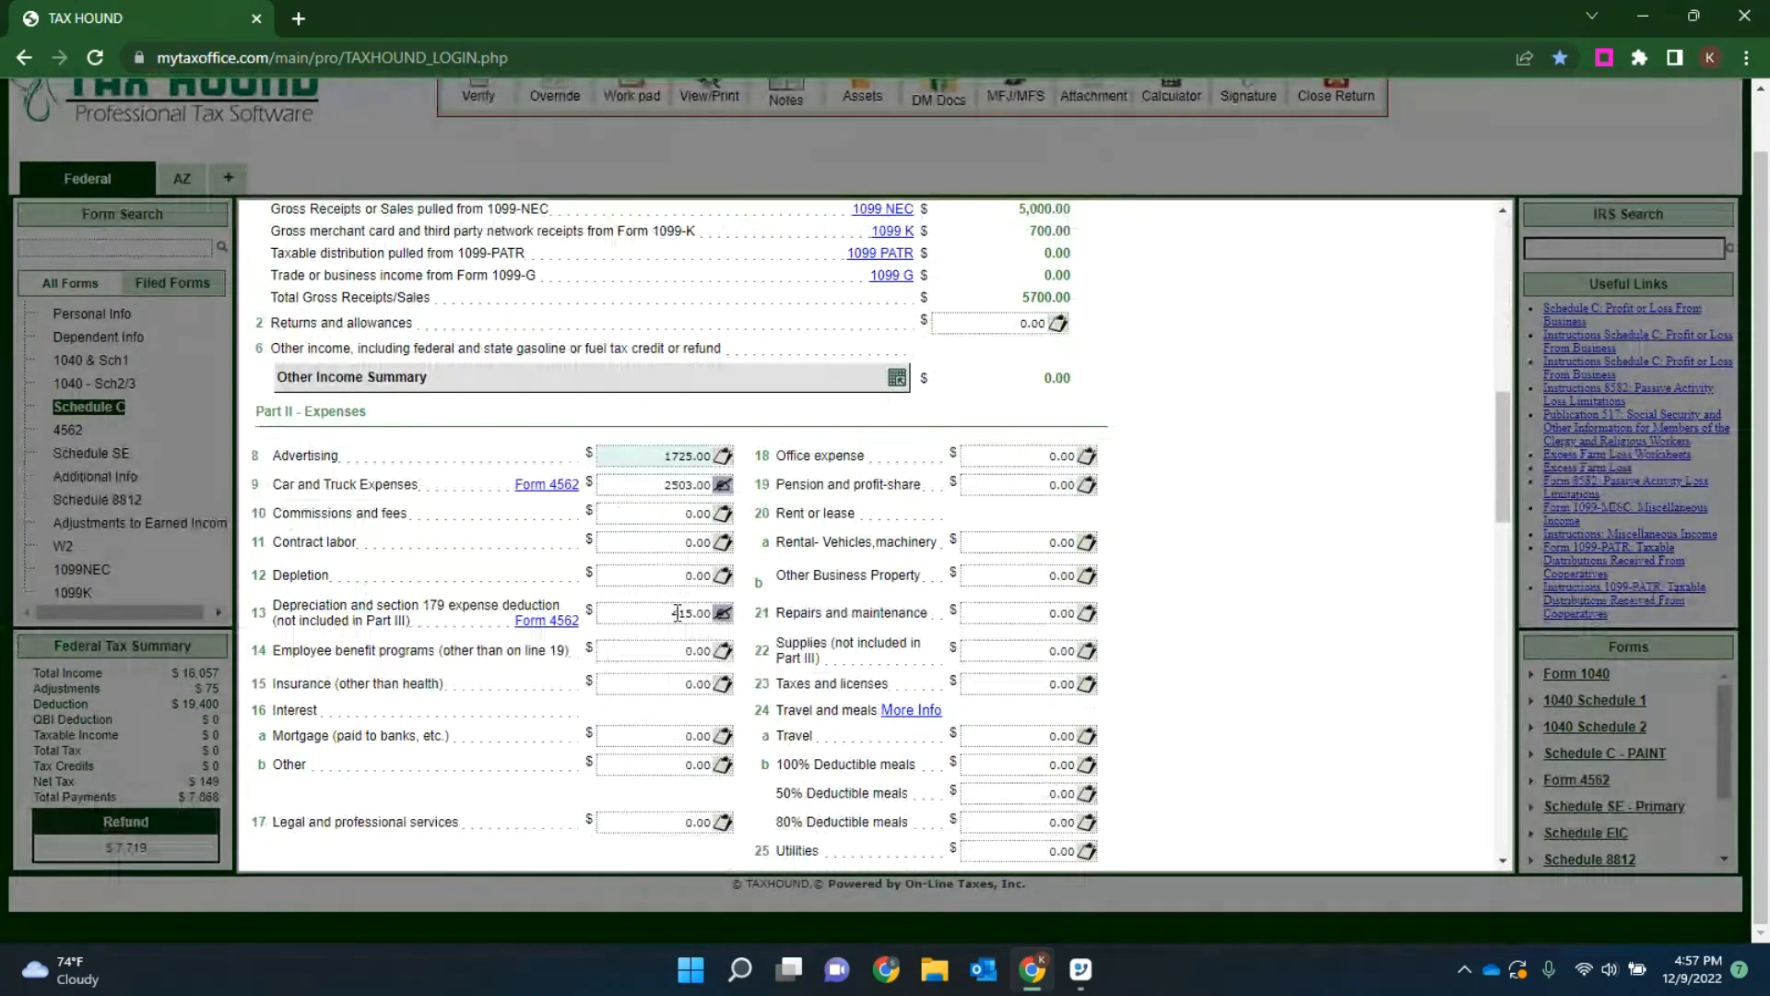
{"action": "scroll", "coordinate": [979, 458], "scroll_direction": "down", "scroll_amount": 20}
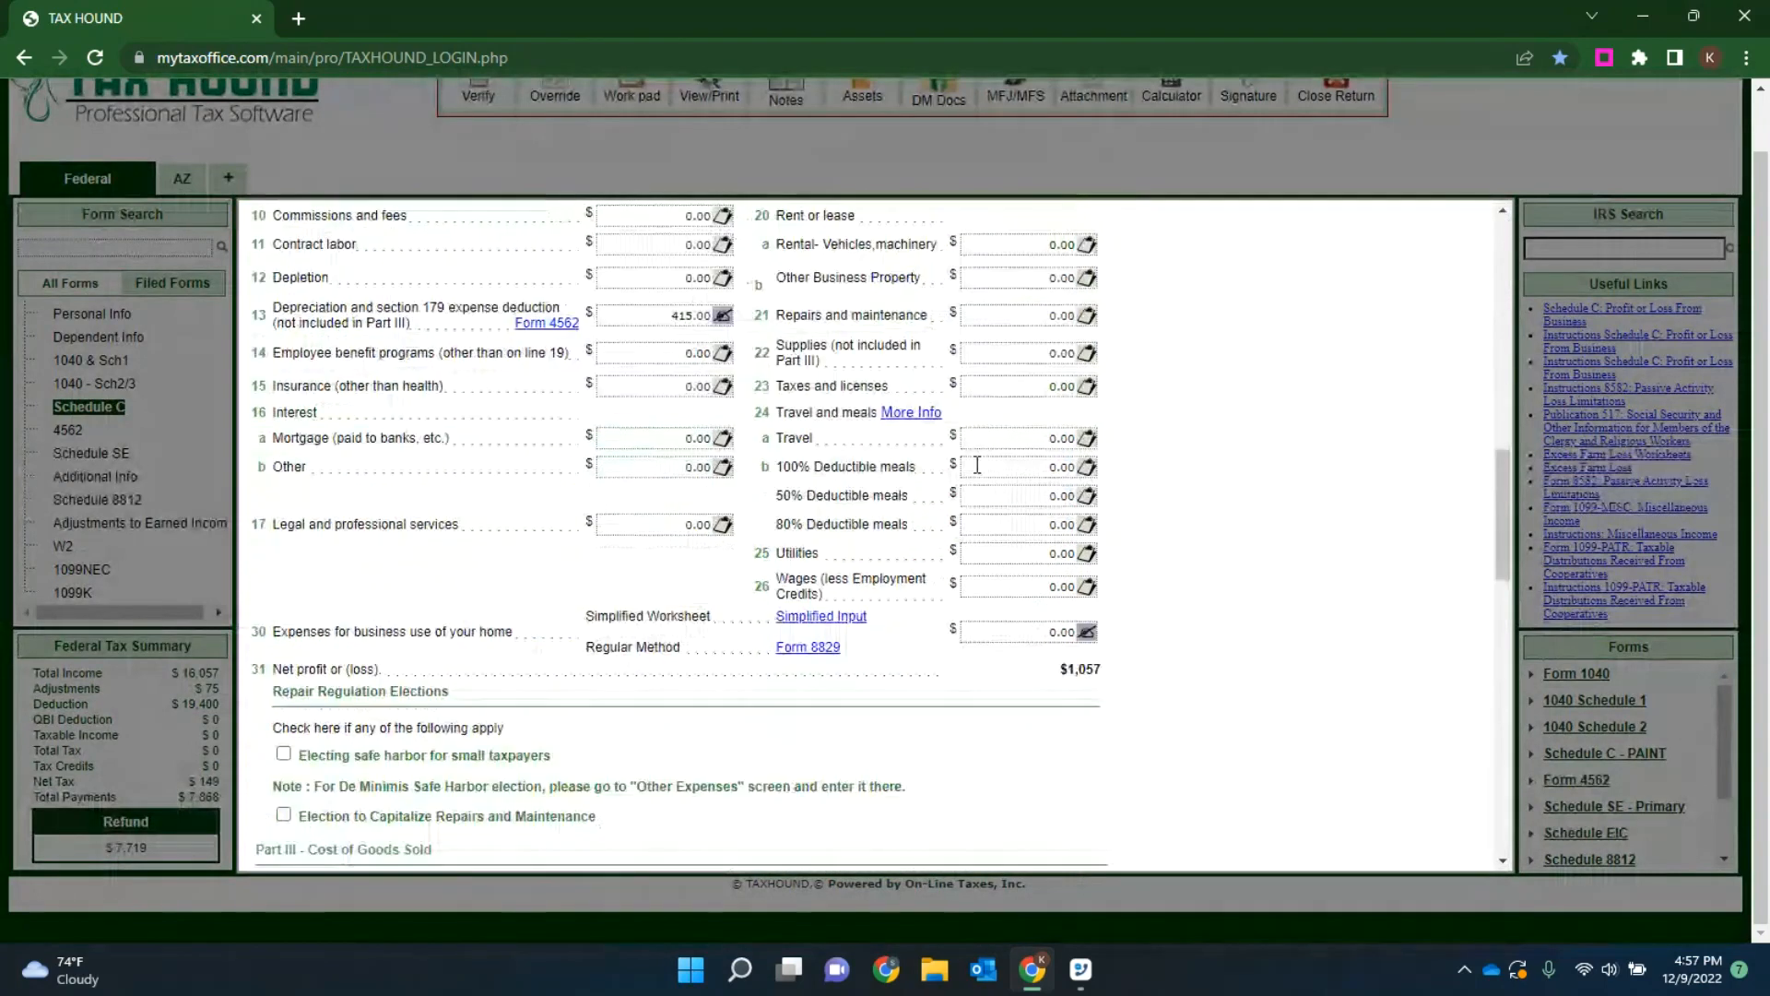
{"action": "left_click", "coordinate": [951, 850]}
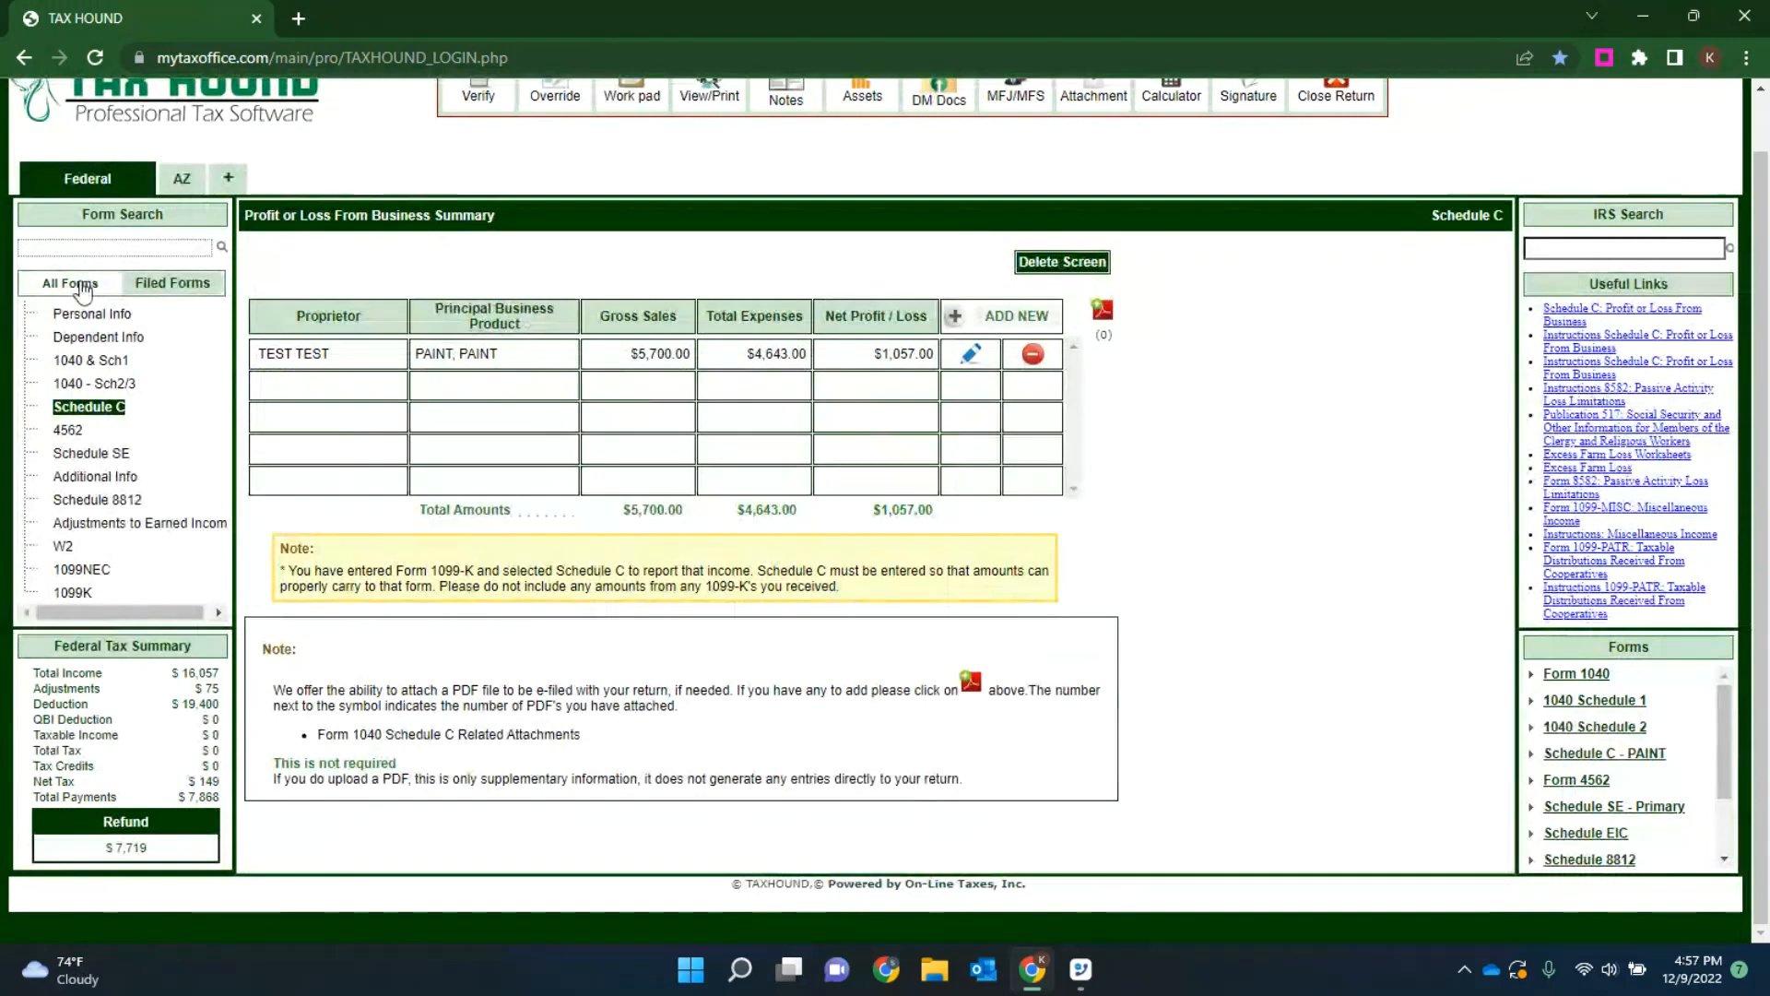
Step: Return to the filed forms and verify the return, reviewing the federal messages before closing them to make corrections
{"action": "left_click", "coordinate": [152, 285]}
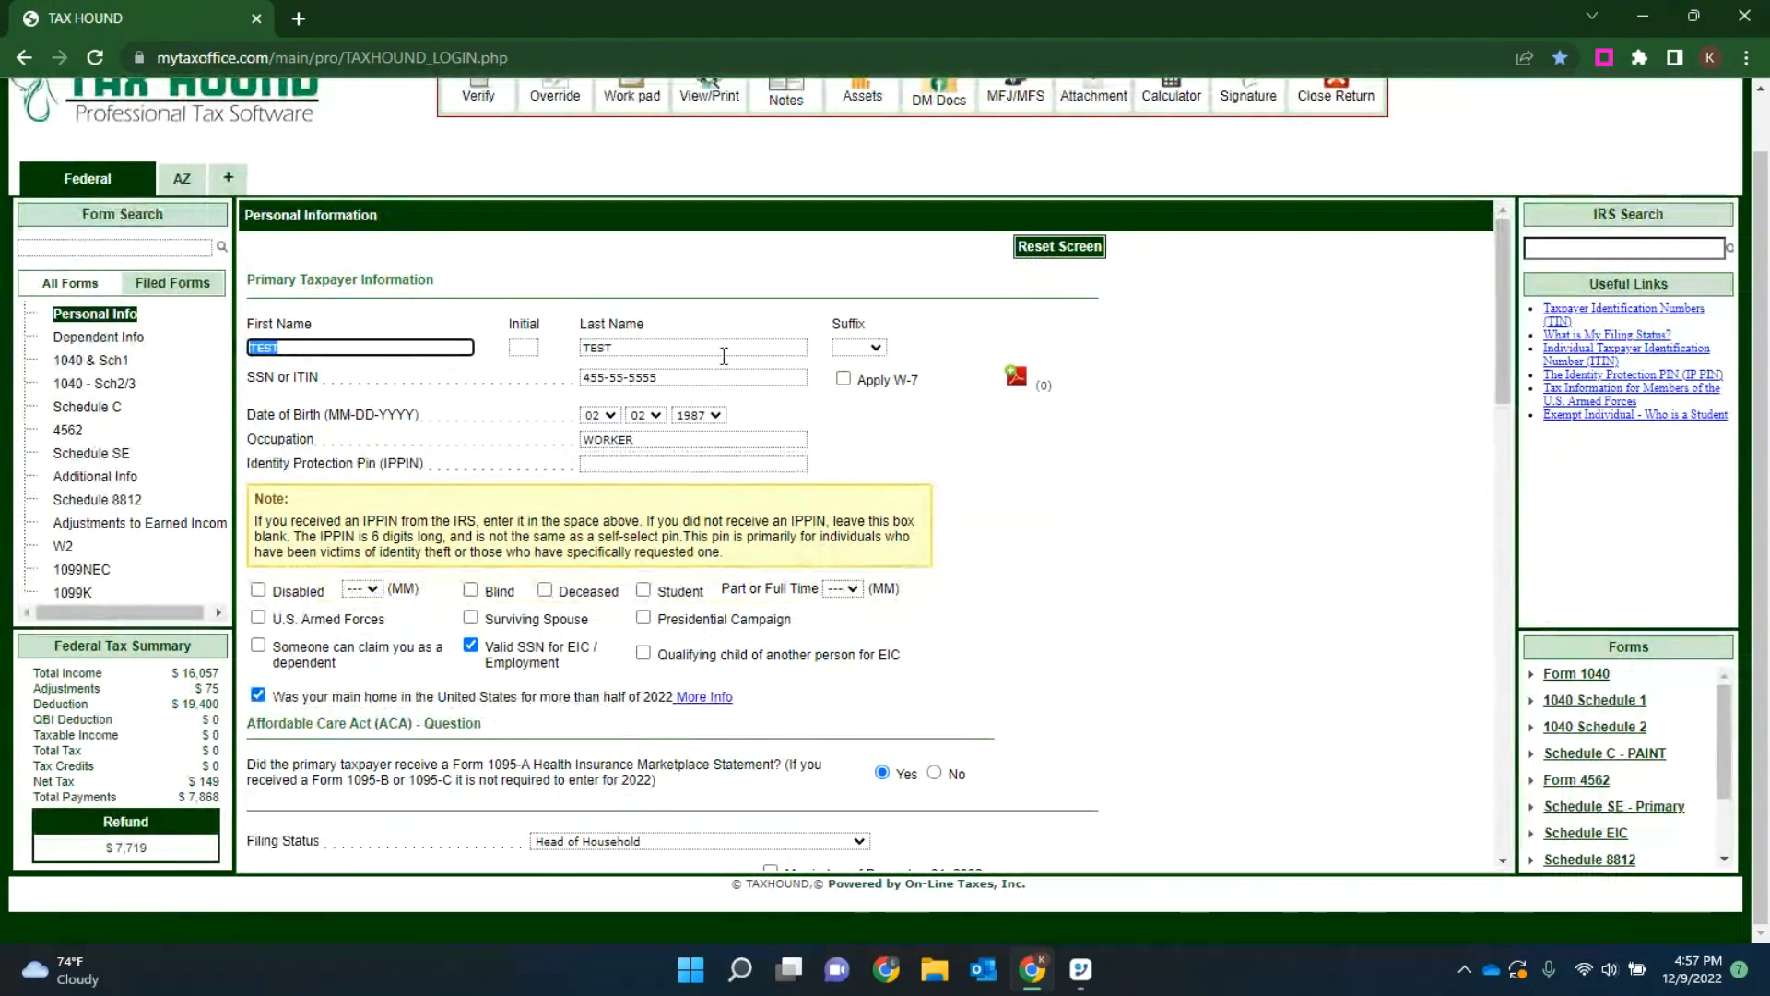
{"action": "scroll", "coordinate": [719, 369], "scroll_direction": "up", "scroll_amount": 1}
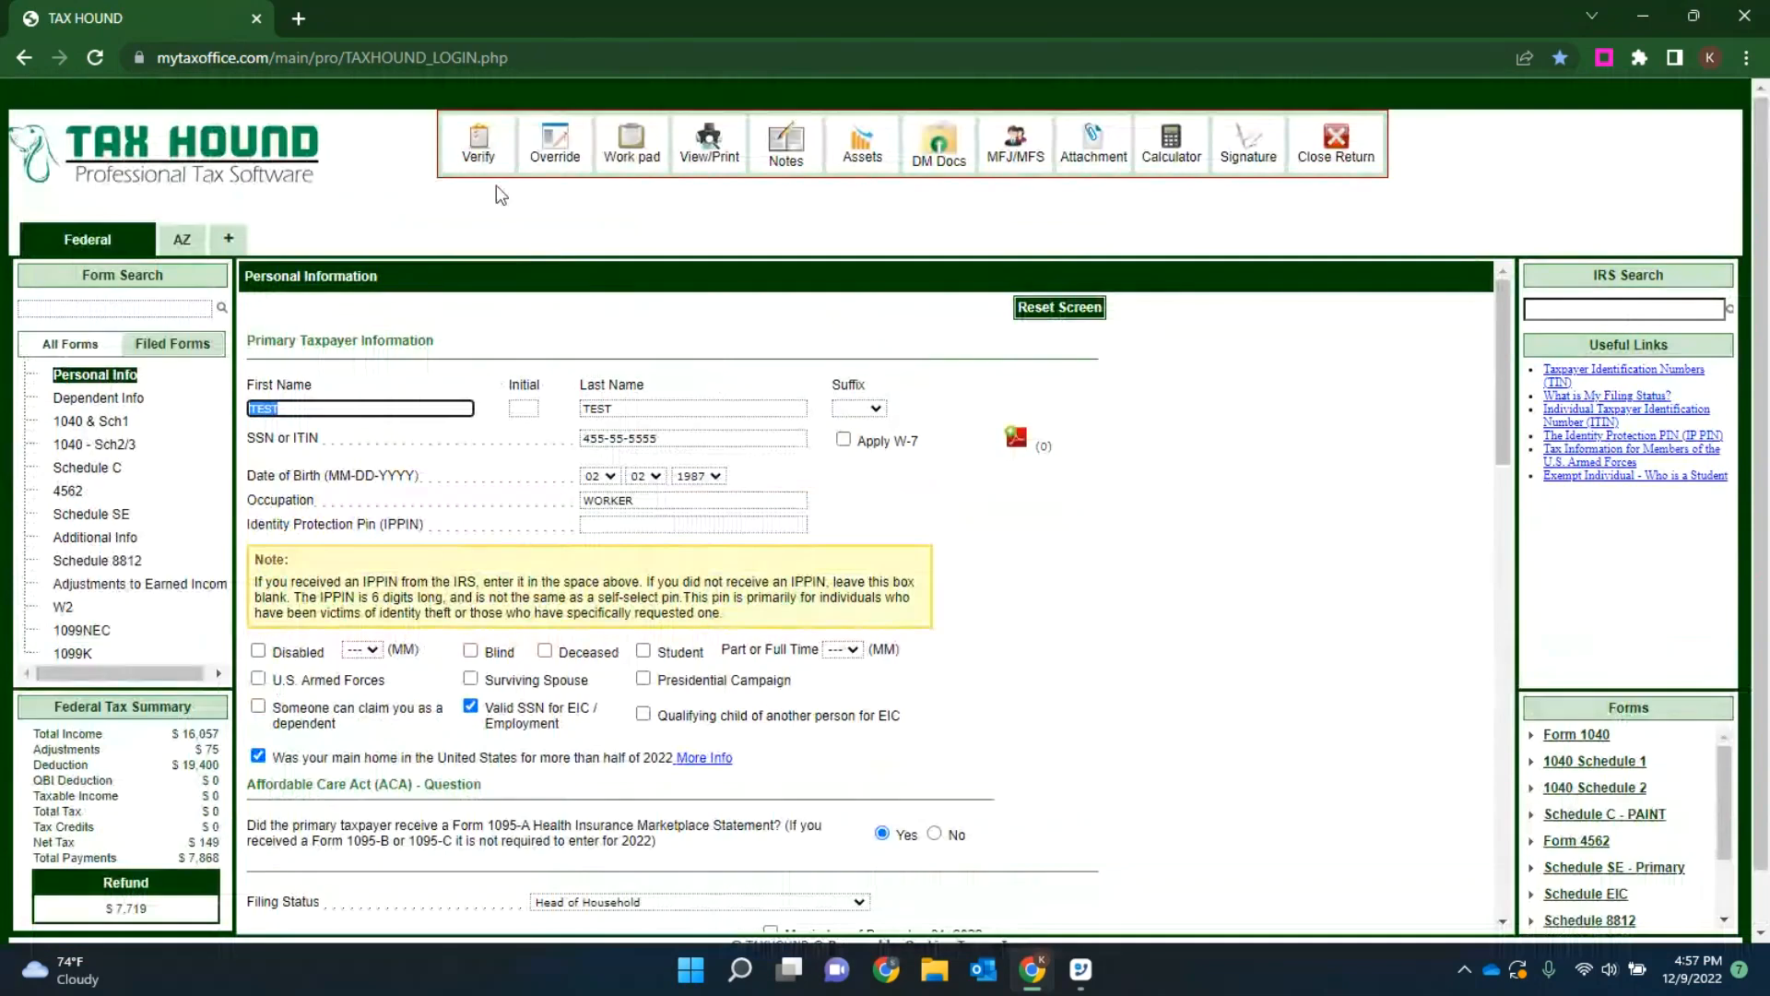
{"action": "left_click", "coordinate": [476, 147]}
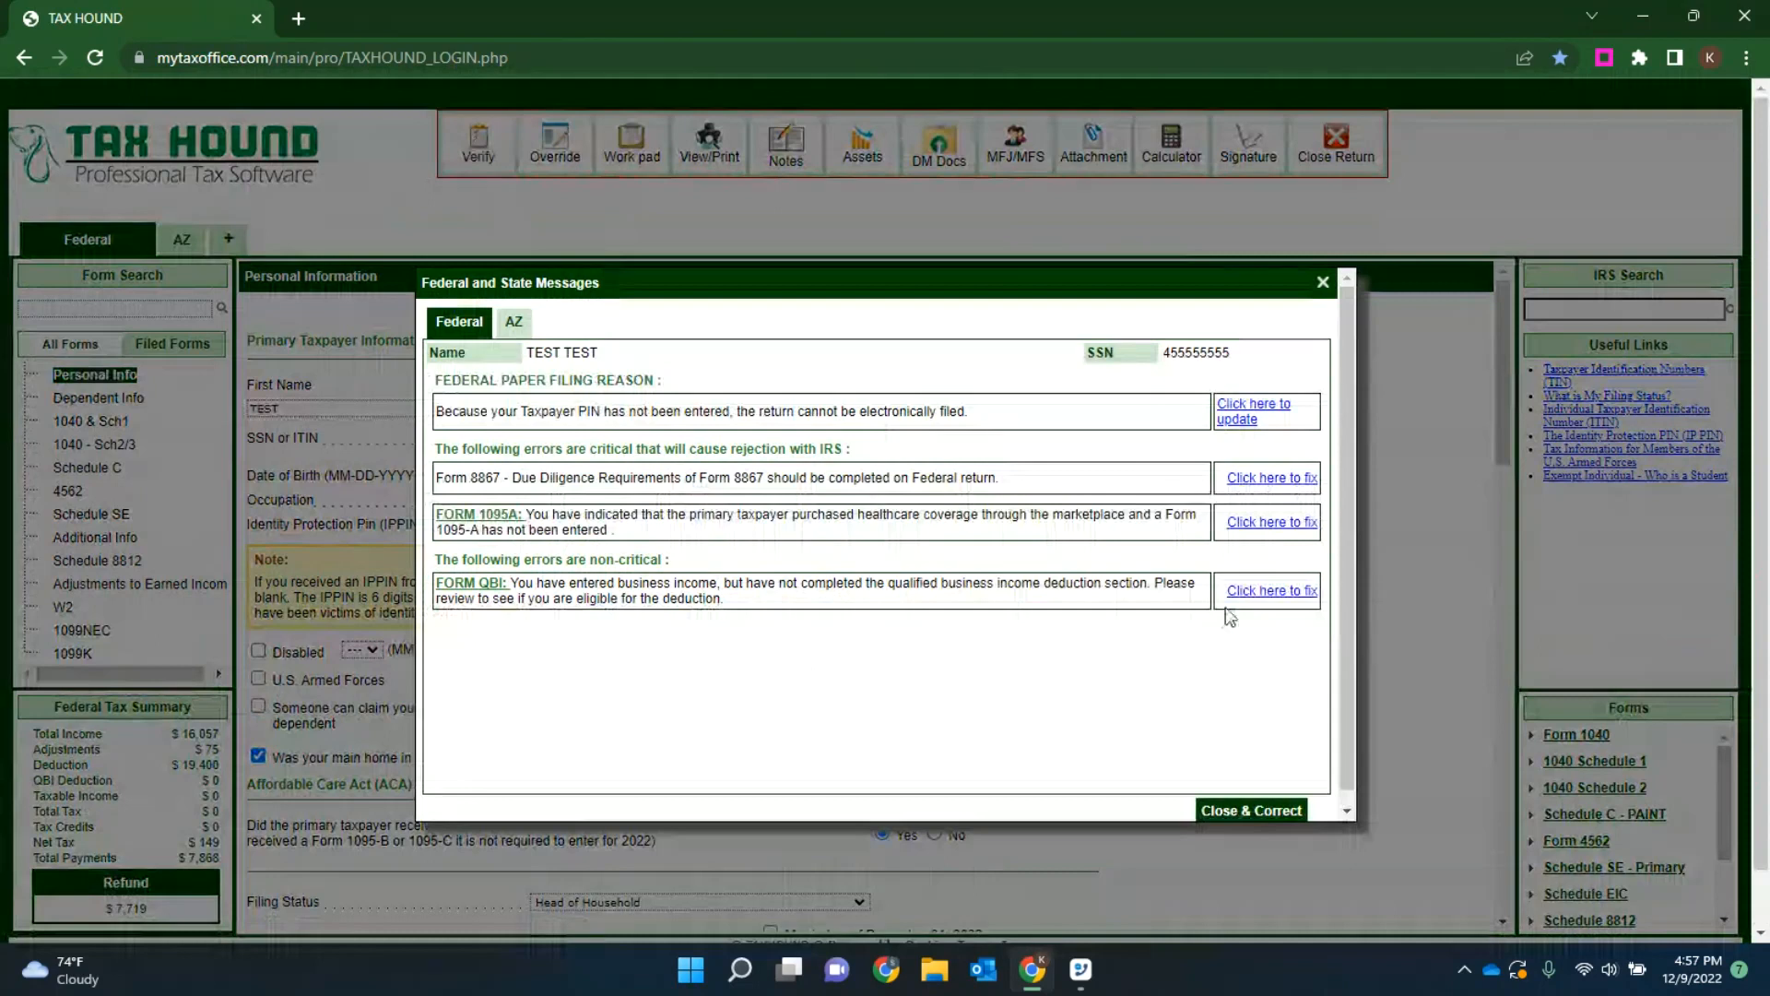
{"action": "left_click", "coordinate": [1245, 808]}
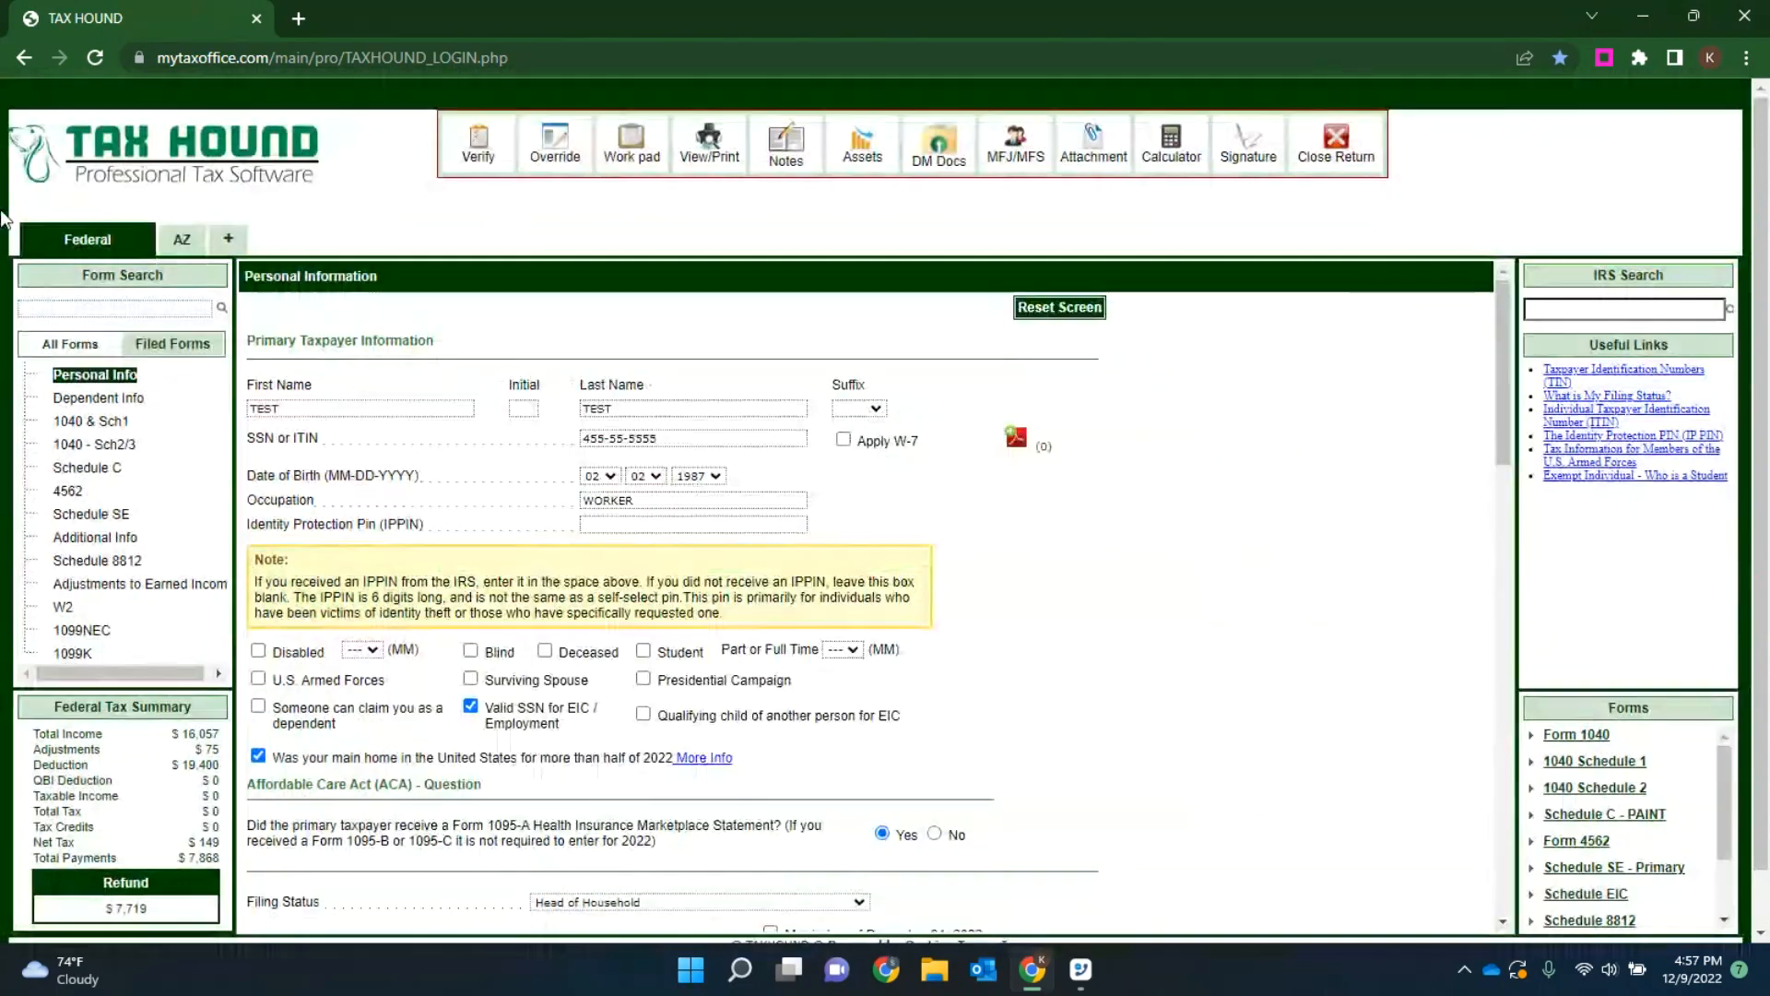
Step: Answer No to the primary taxpayer's Form 1095-A marketplace statement question and save the personal information
{"action": "left_click", "coordinate": [934, 833]}
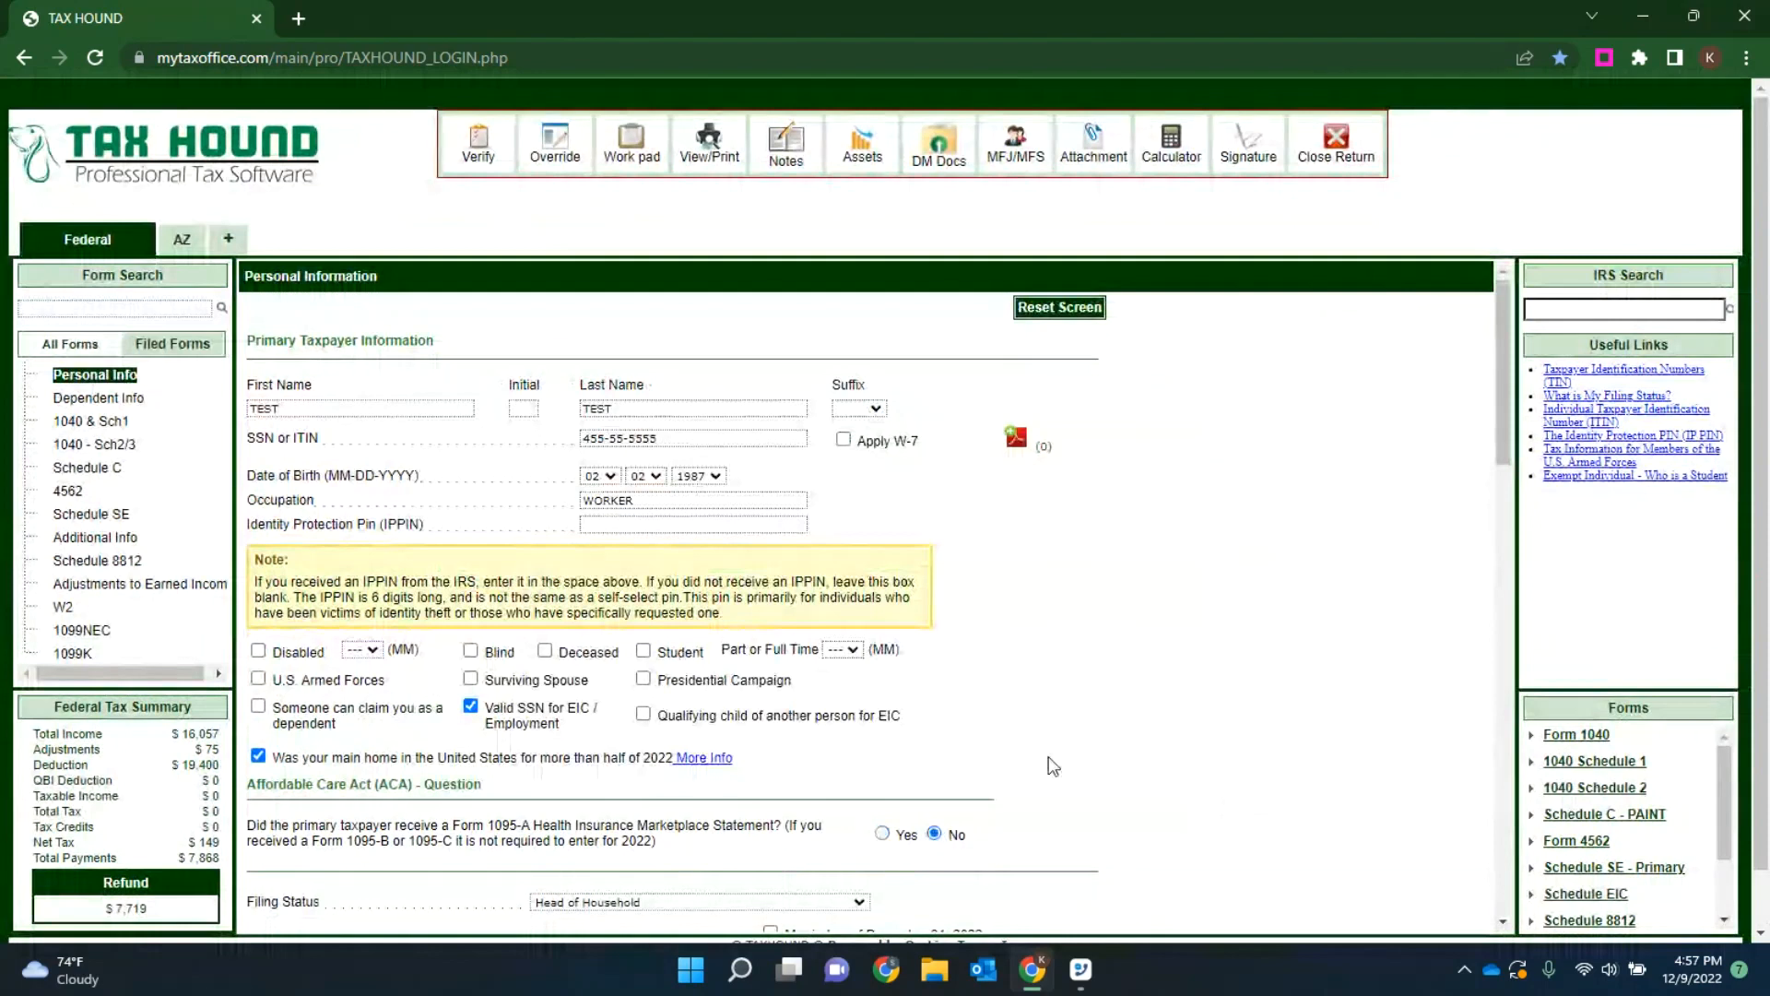
{"action": "scroll", "coordinate": [1051, 791], "scroll_direction": "down", "scroll_amount": 12}
{"action": "scroll", "coordinate": [1058, 805], "scroll_direction": "down", "scroll_amount": 4}
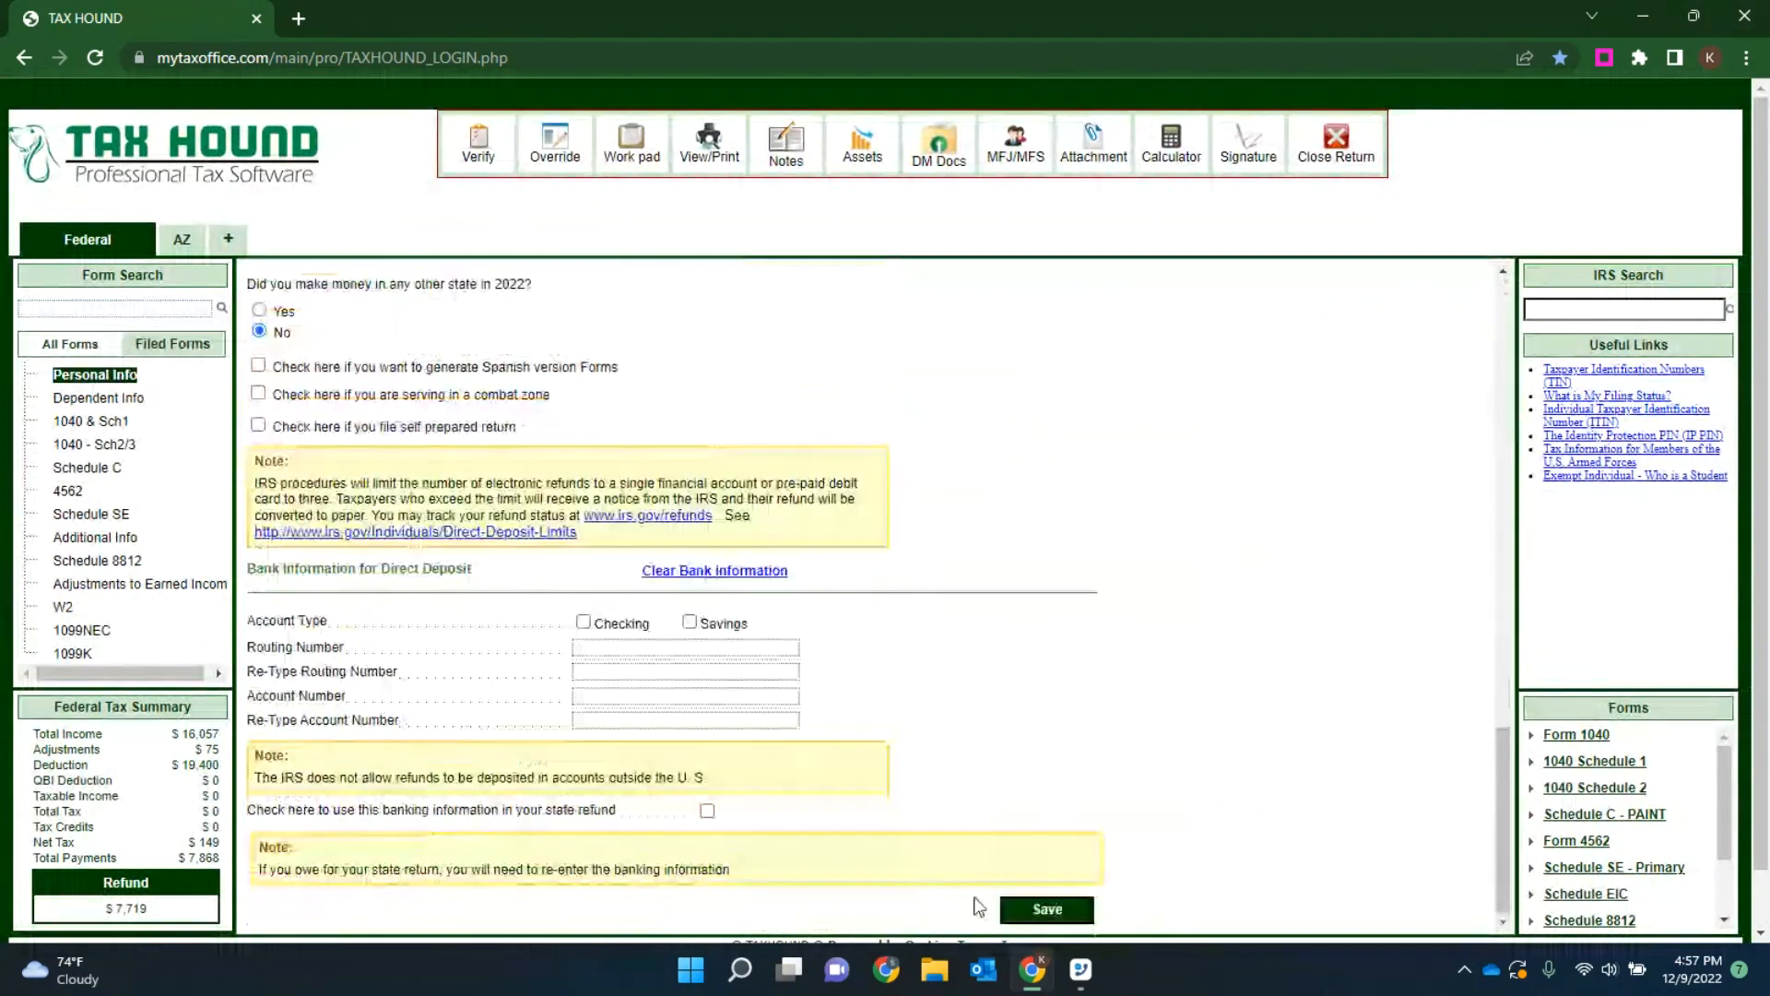
{"action": "left_click", "coordinate": [1046, 910]}
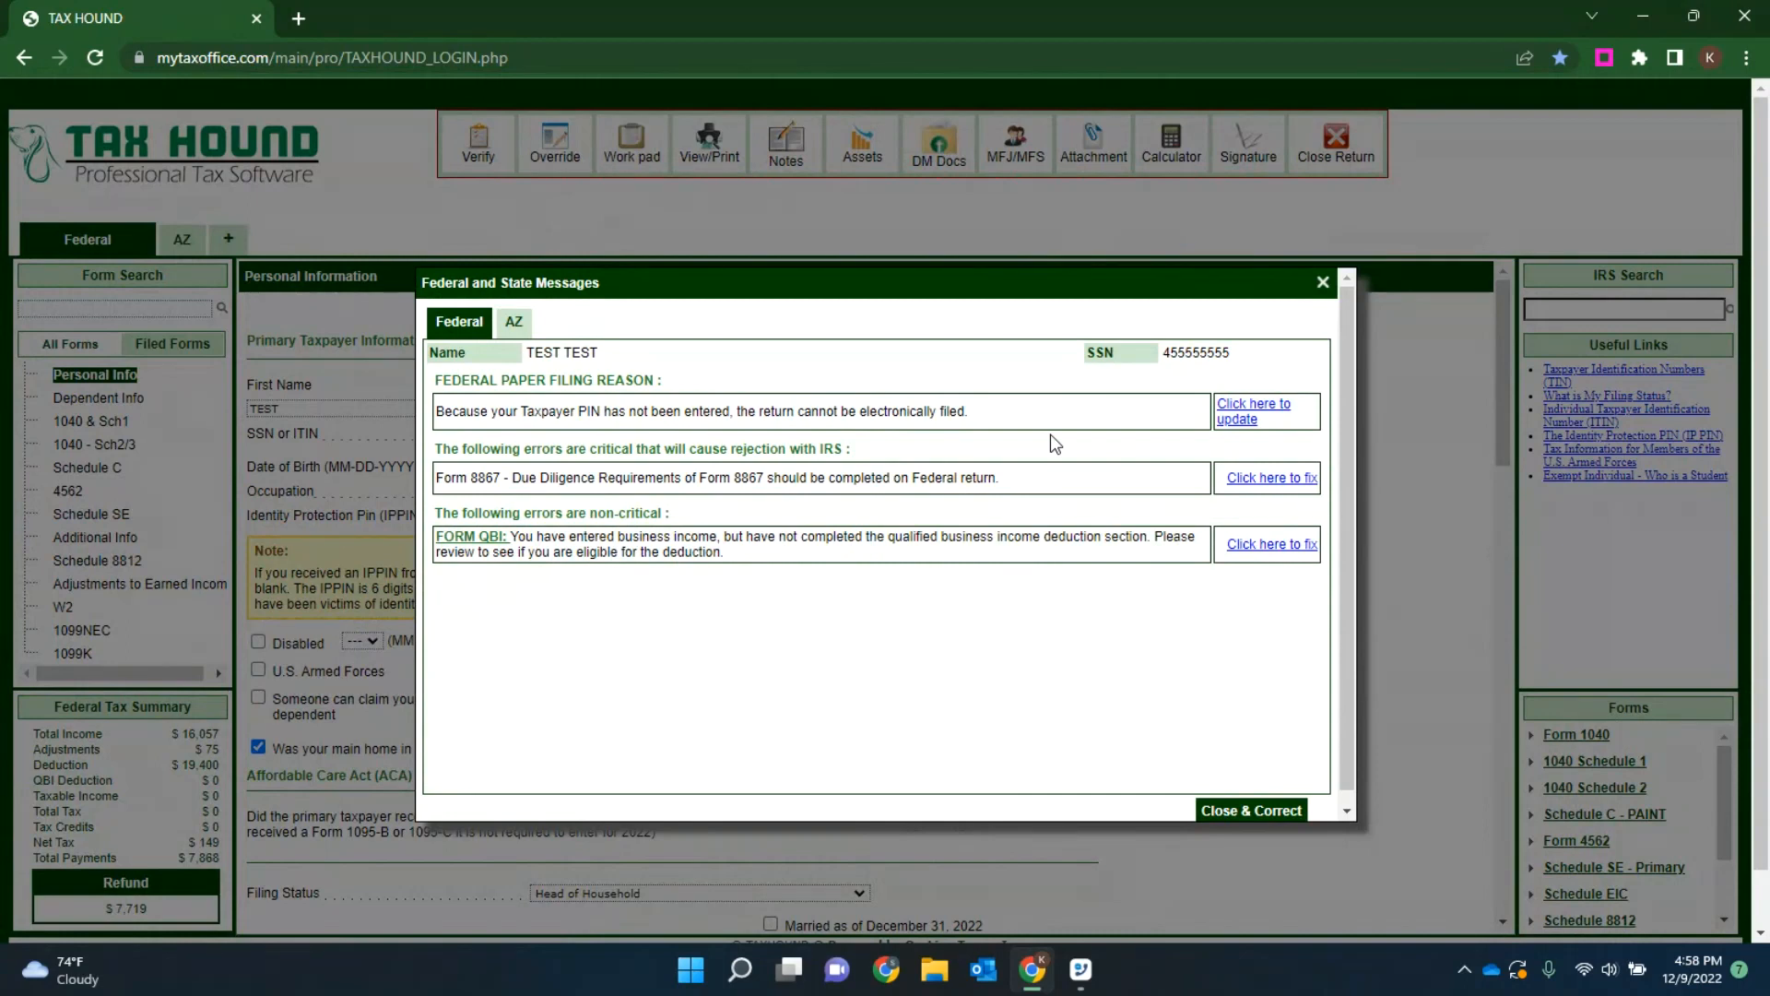
Step: Fix the QBI message by adding the return's Schedule C business as a qualified activity on Form 8995 / 8995-A and save the form
{"action": "left_click", "coordinate": [1261, 544]}
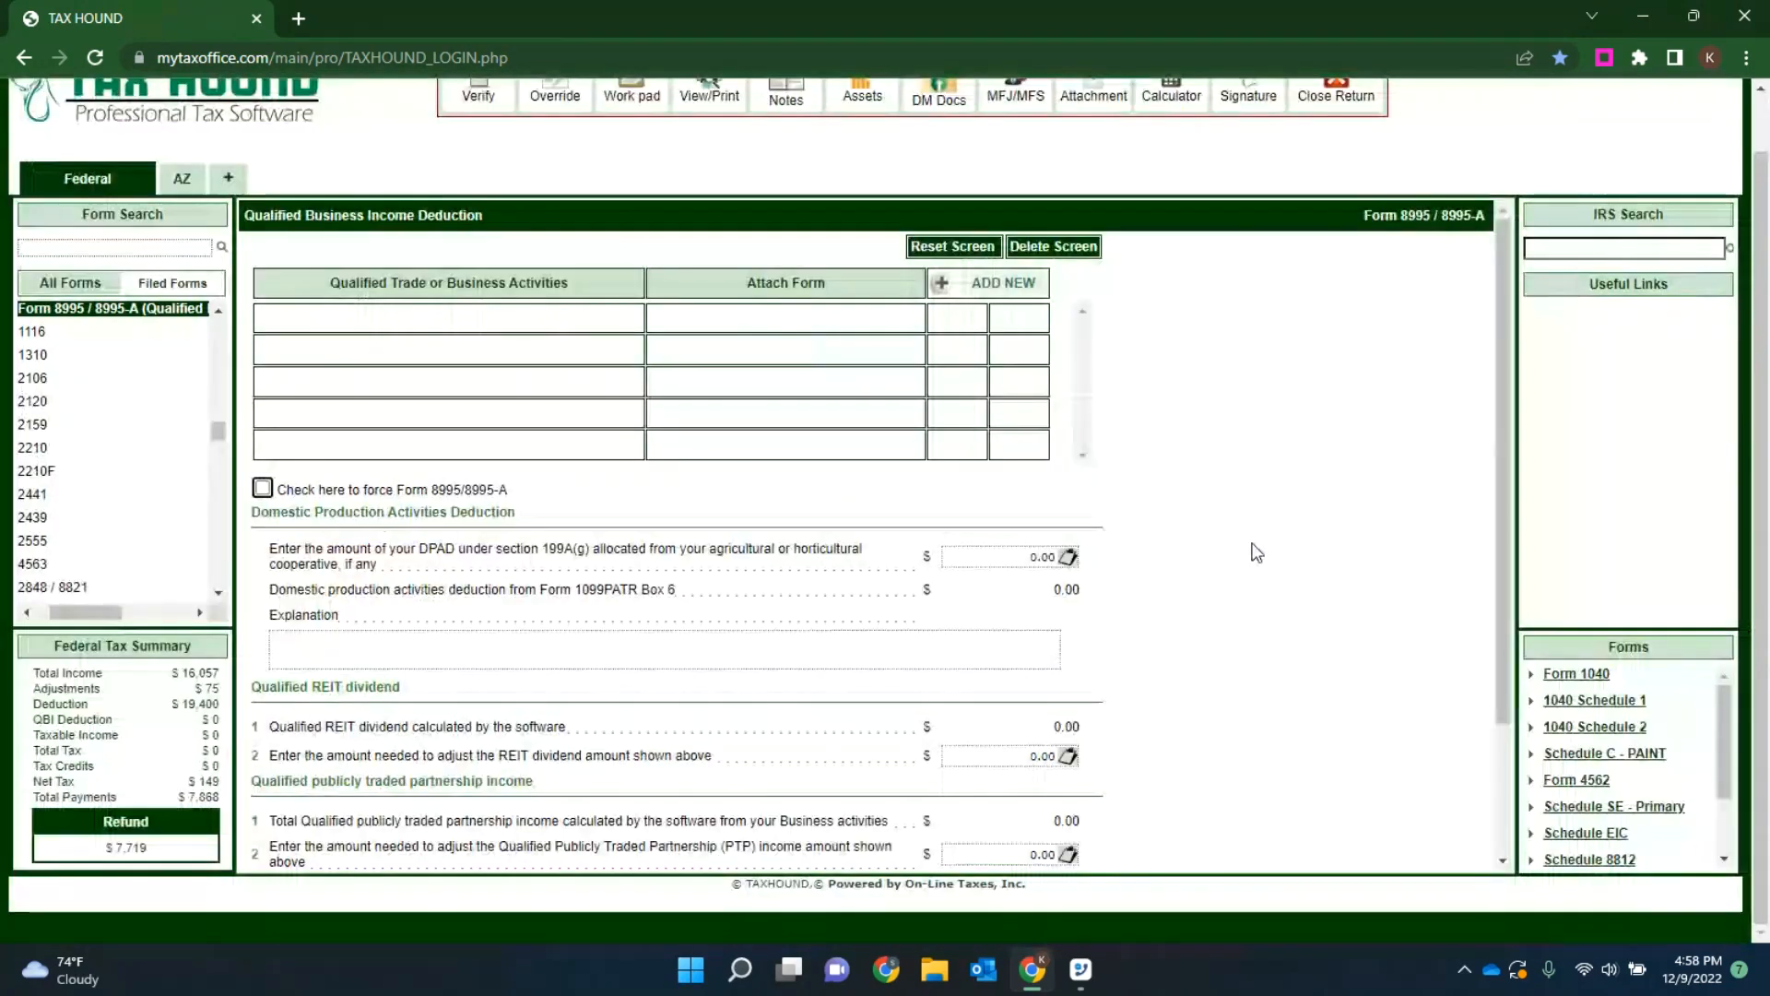
{"action": "left_click", "coordinate": [989, 286]}
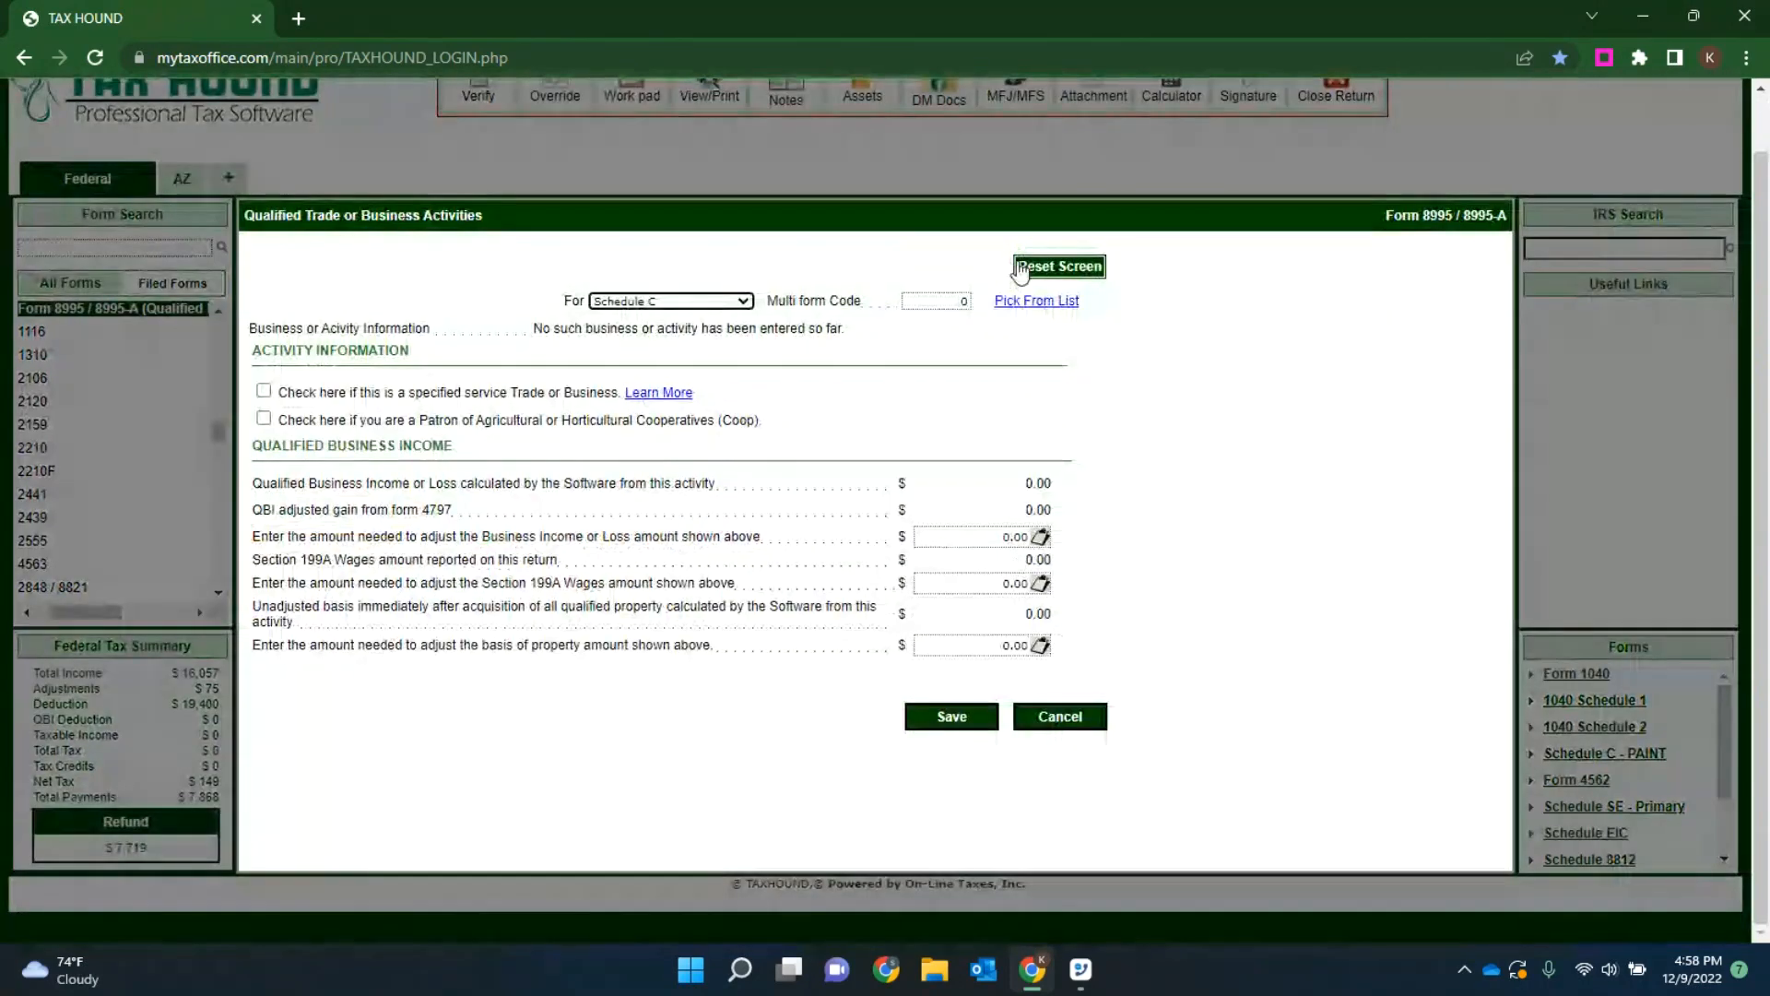
{"action": "left_click", "coordinate": [1036, 300]}
{"action": "left_click", "coordinate": [828, 288]}
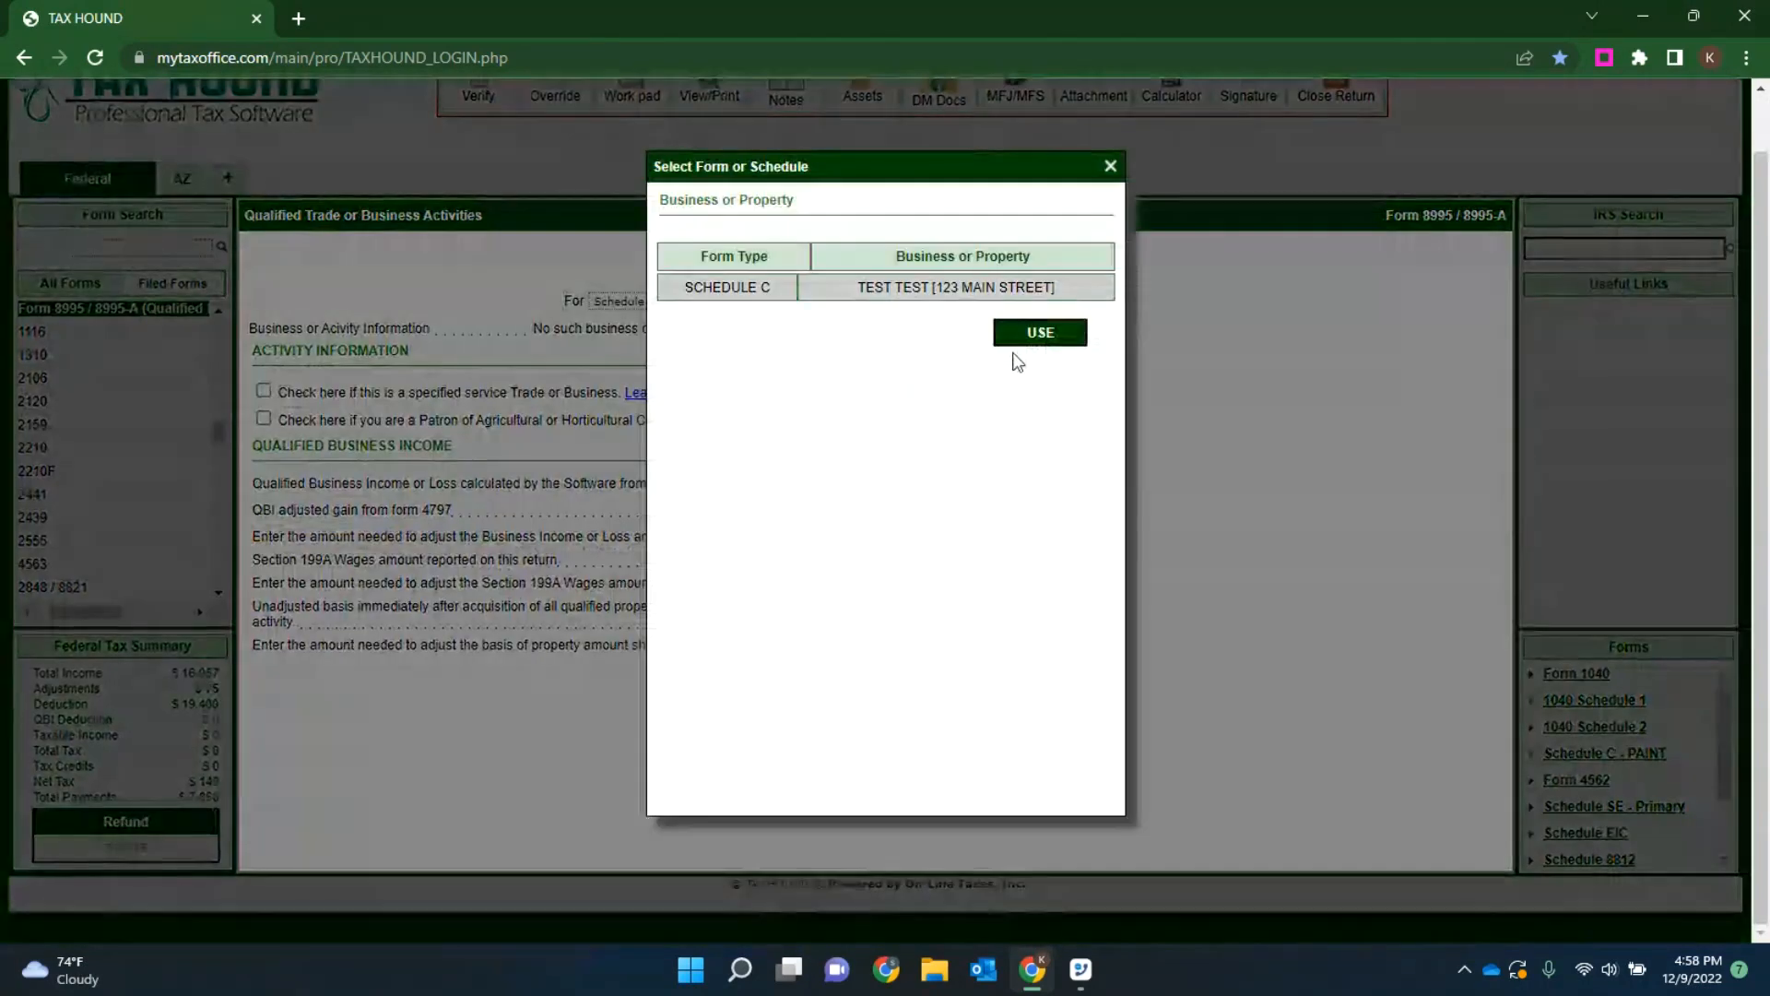
{"action": "left_click", "coordinate": [1038, 331]}
{"action": "left_click", "coordinate": [926, 723]}
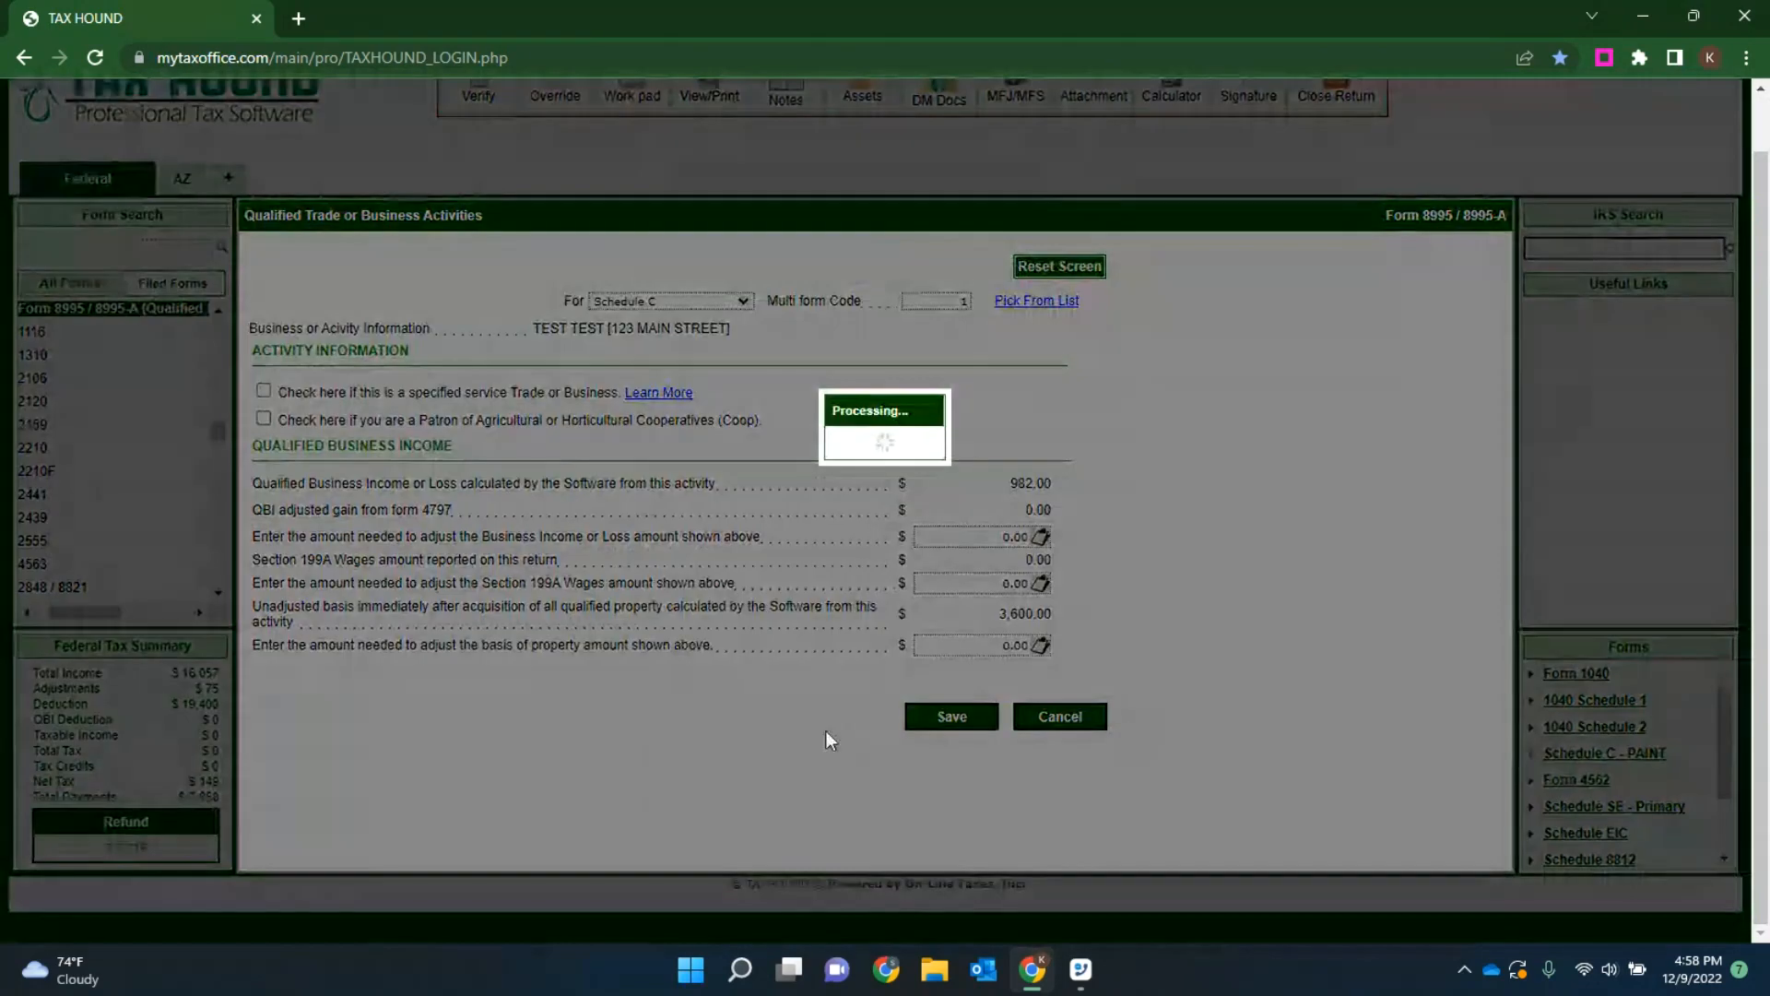
{"action": "scroll", "coordinate": [830, 735], "scroll_direction": "down", "scroll_amount": 5}
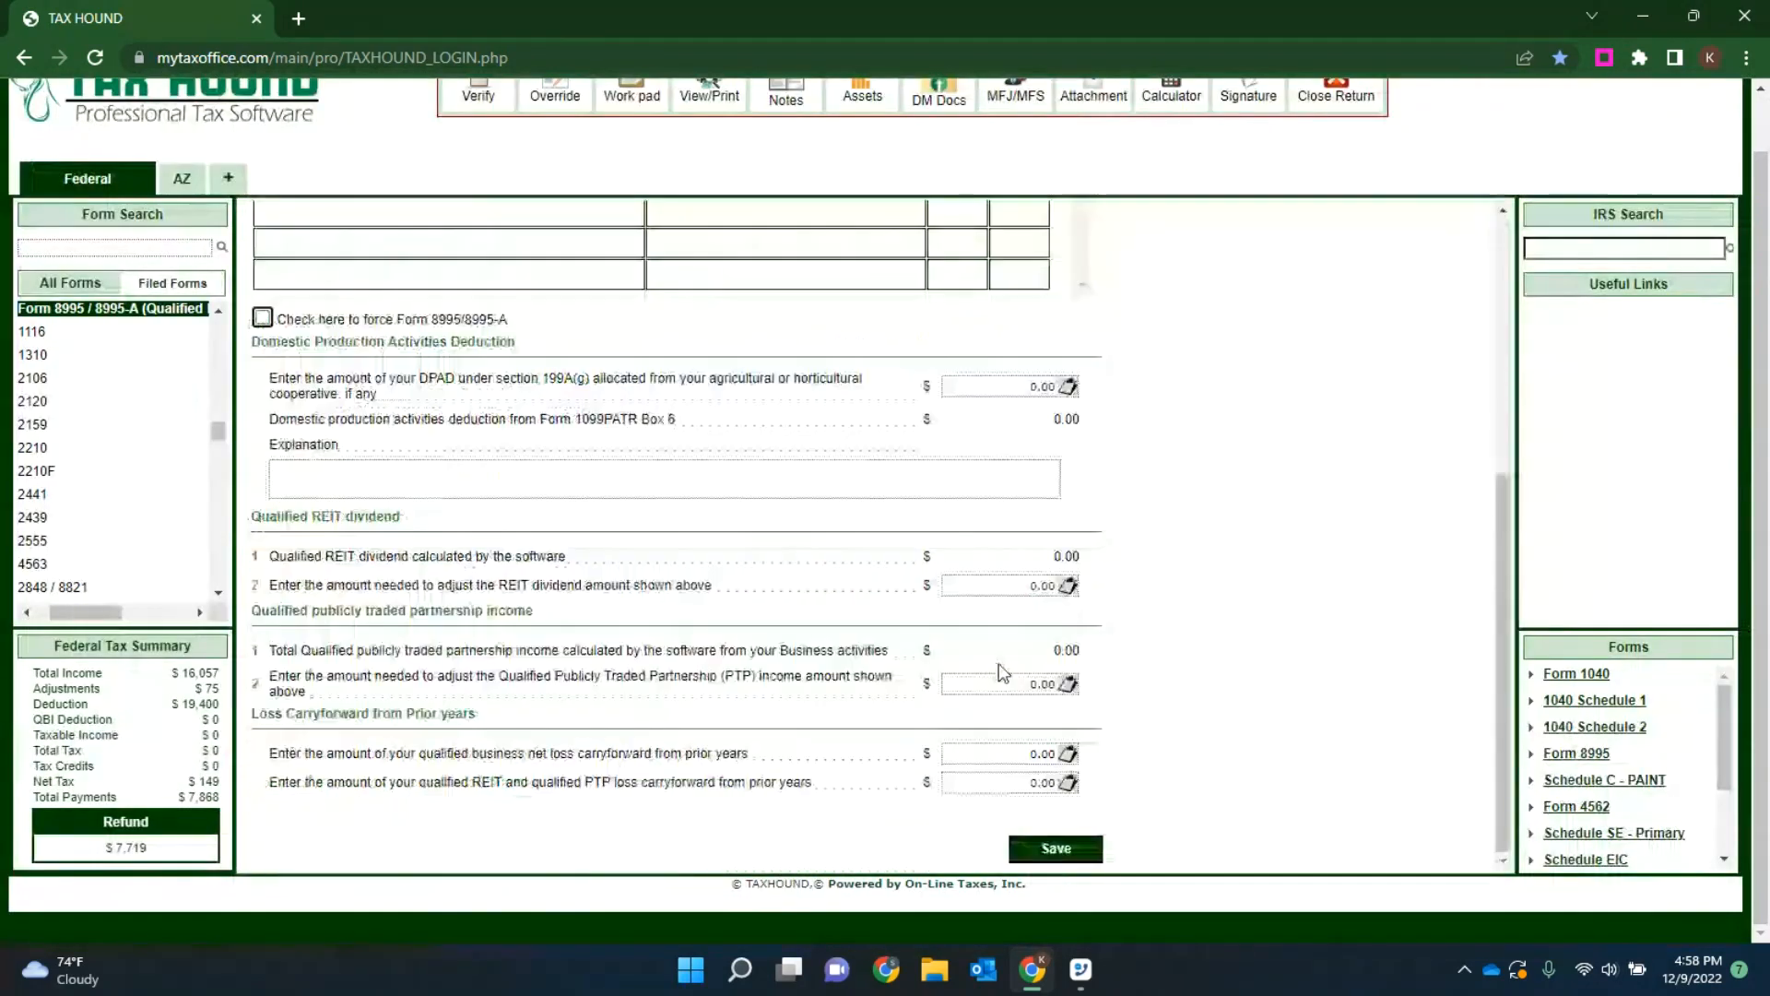
{"action": "left_click", "coordinate": [1045, 850]}
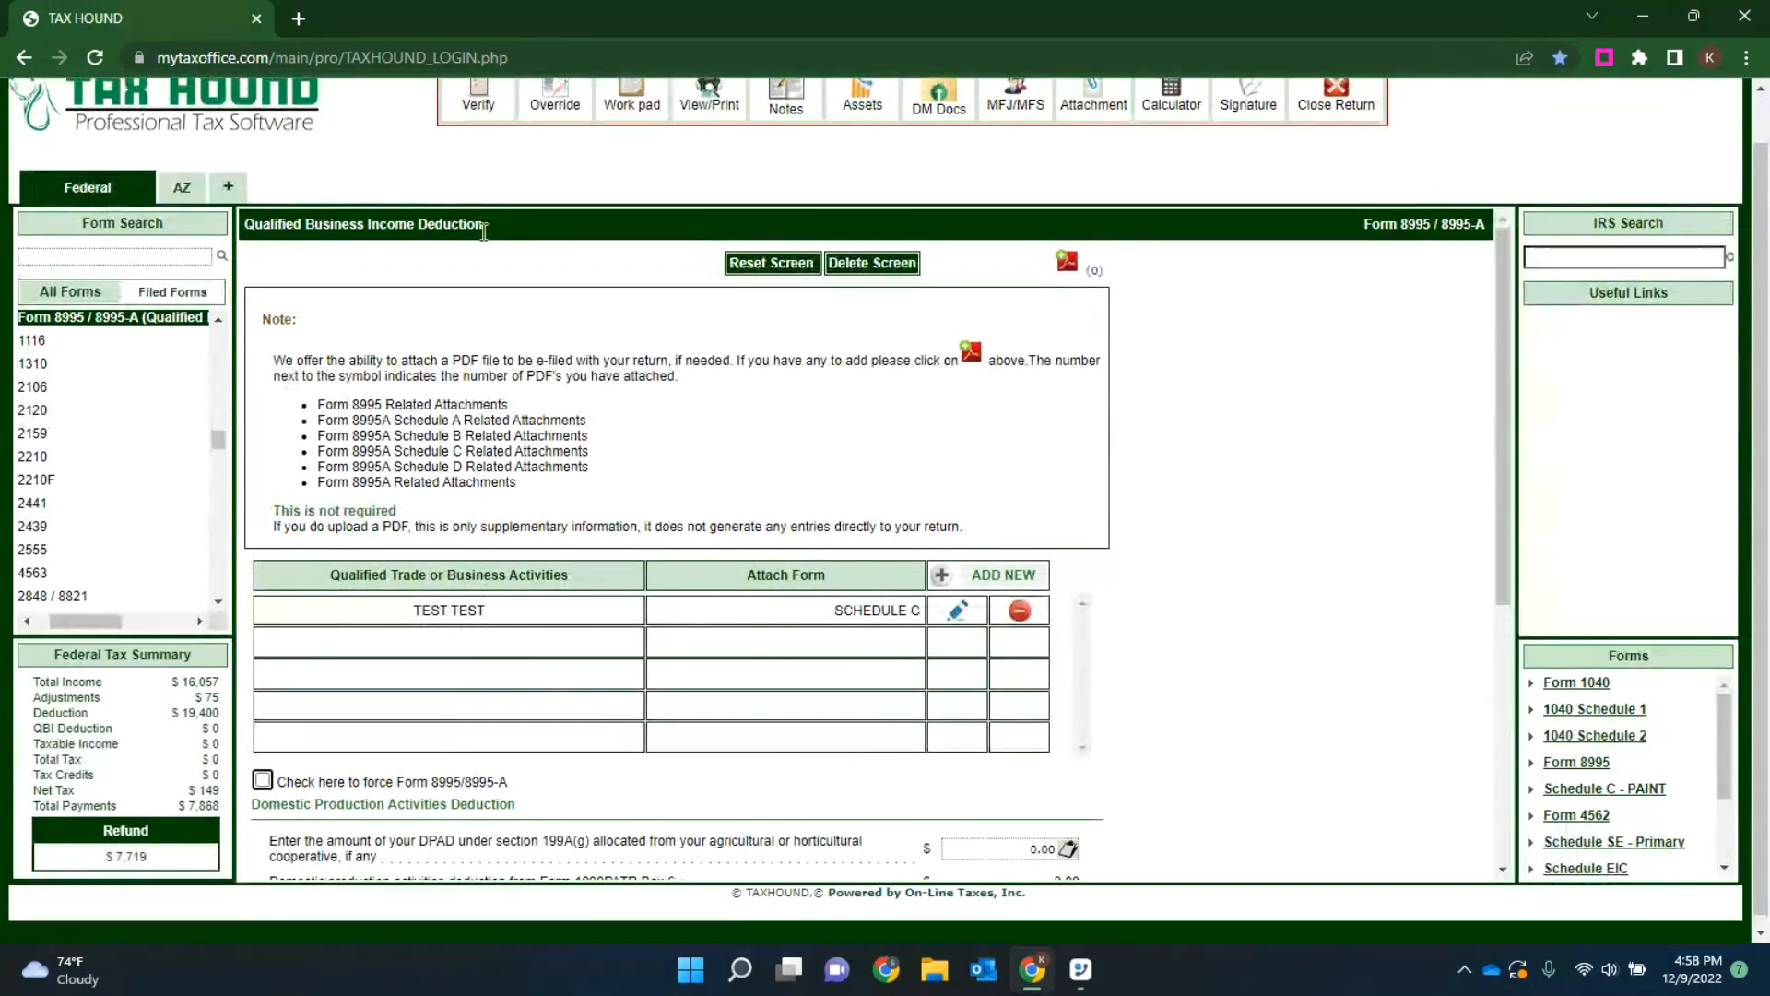
Step: Verify the return again and, from the Form 8867 error, add a new due diligence checklist
{"action": "scroll", "coordinate": [478, 138], "scroll_direction": "up", "scroll_amount": 1}
{"action": "left_click", "coordinate": [479, 138]}
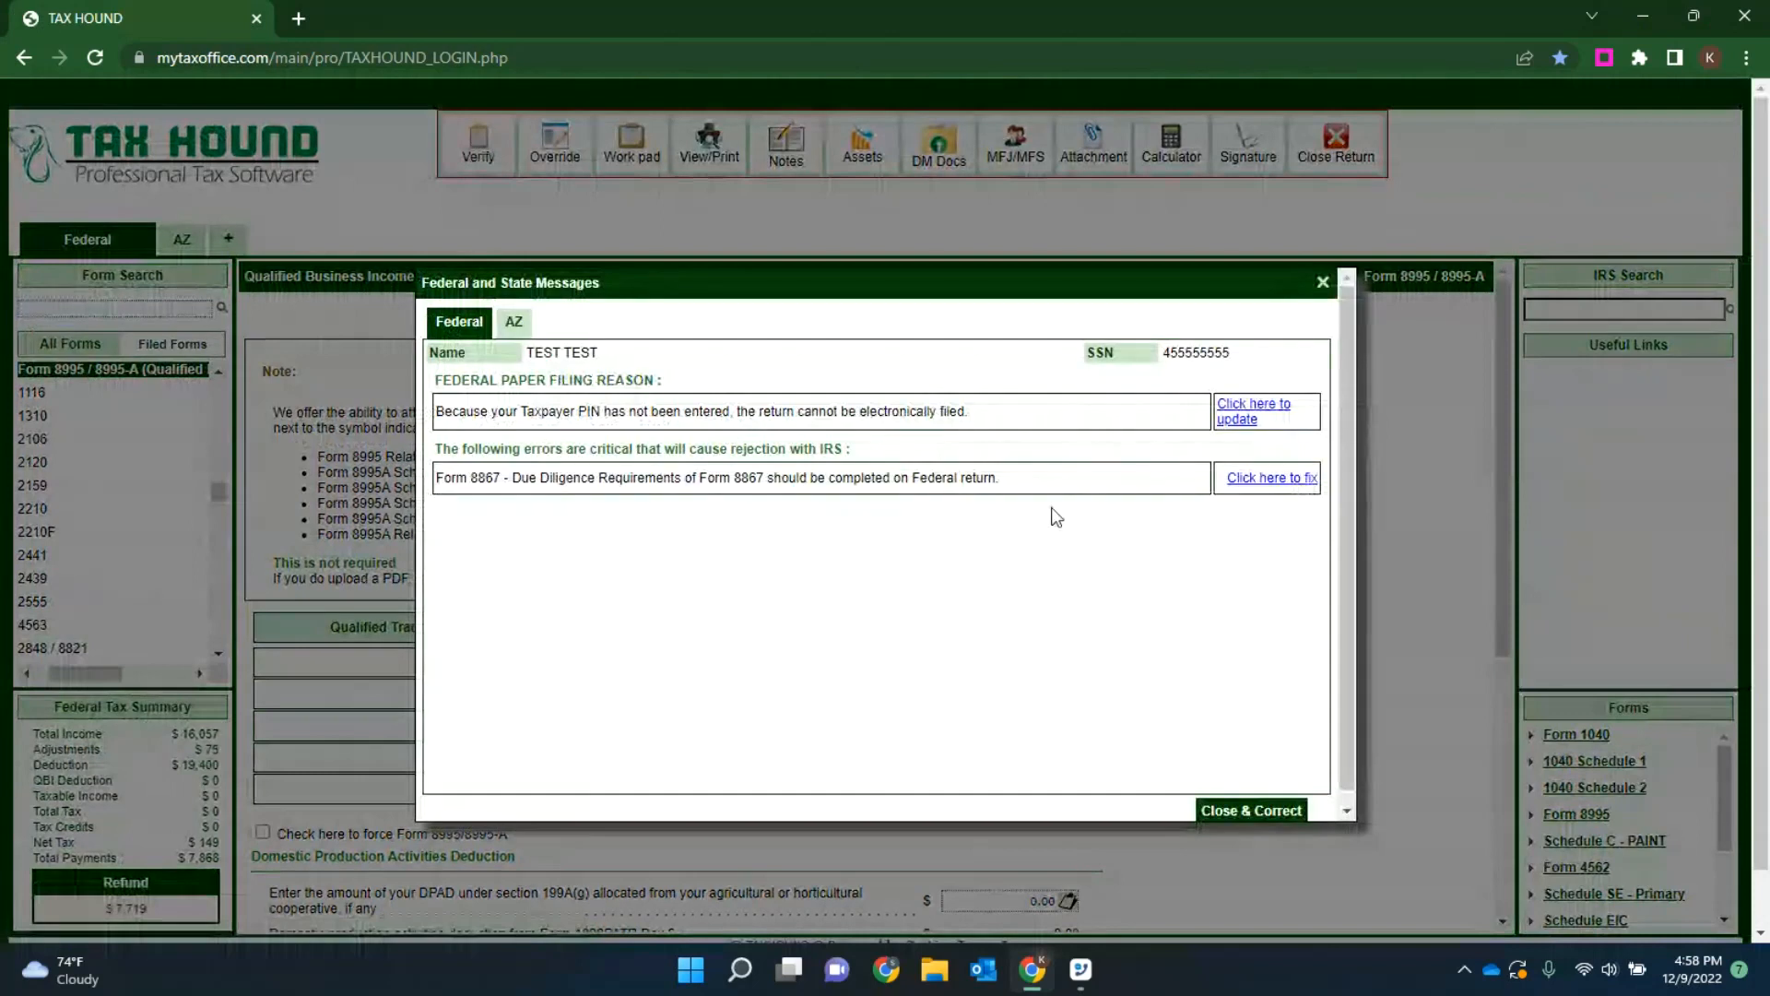
{"action": "left_click", "coordinate": [1272, 478]}
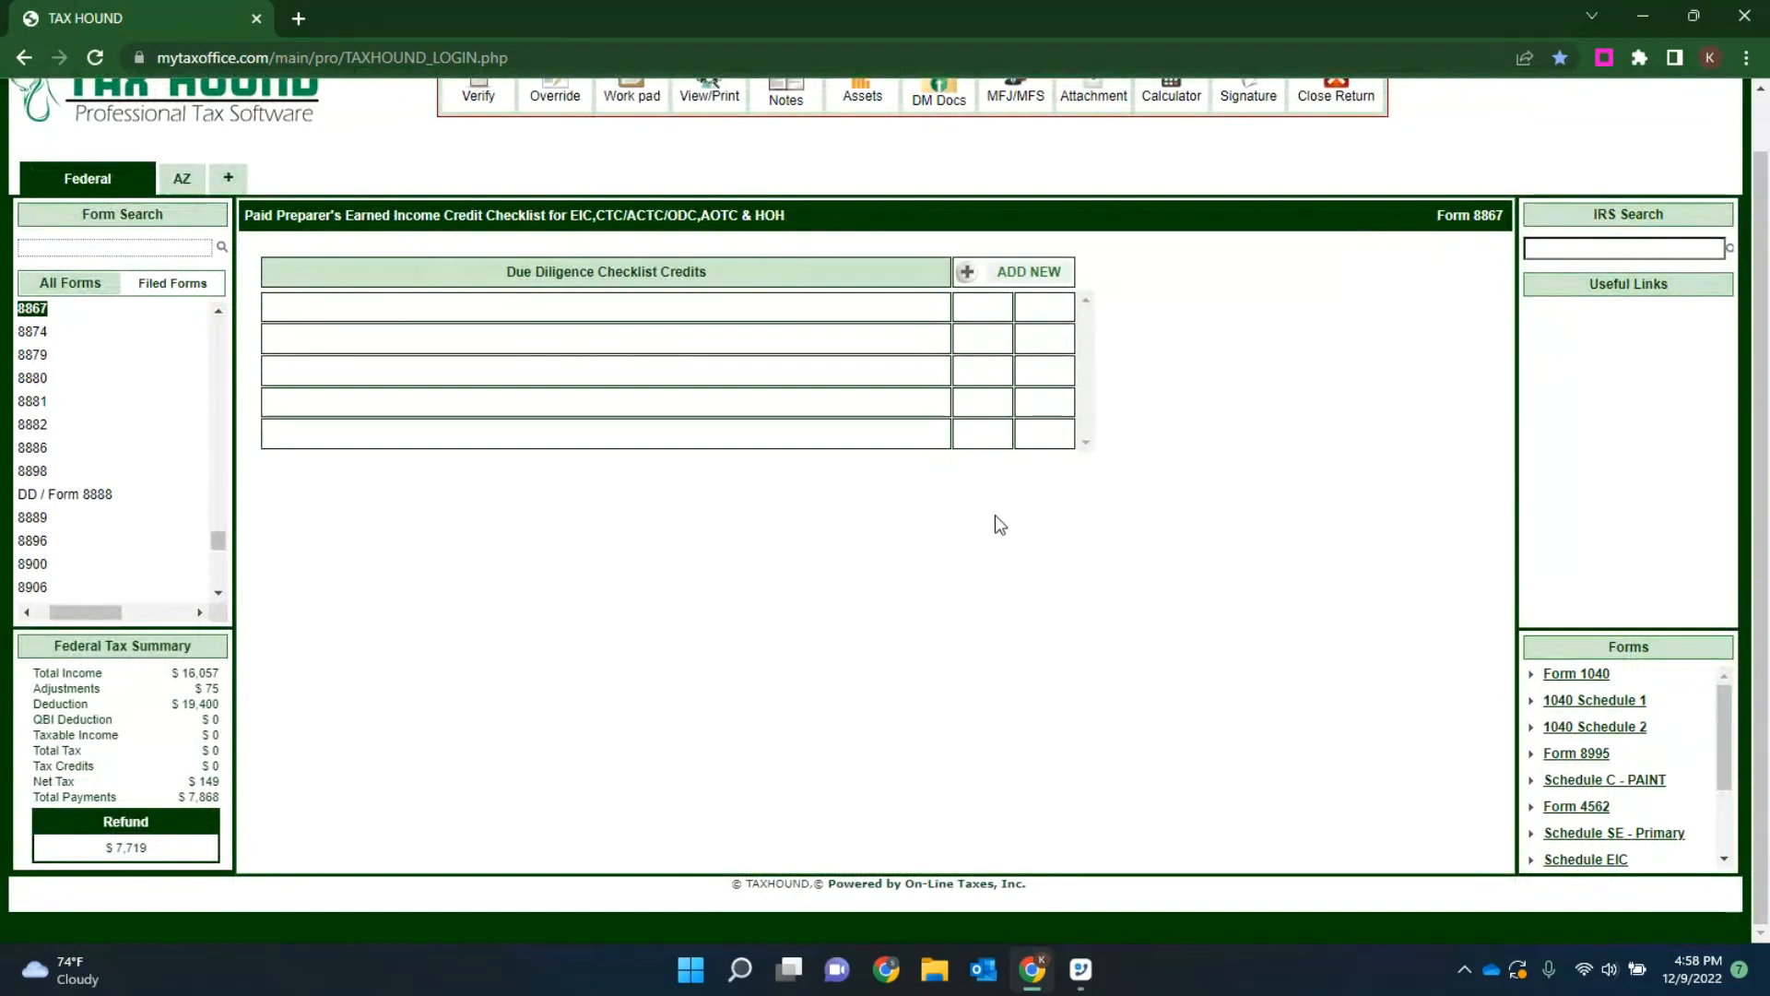
{"action": "left_click", "coordinate": [1018, 269]}
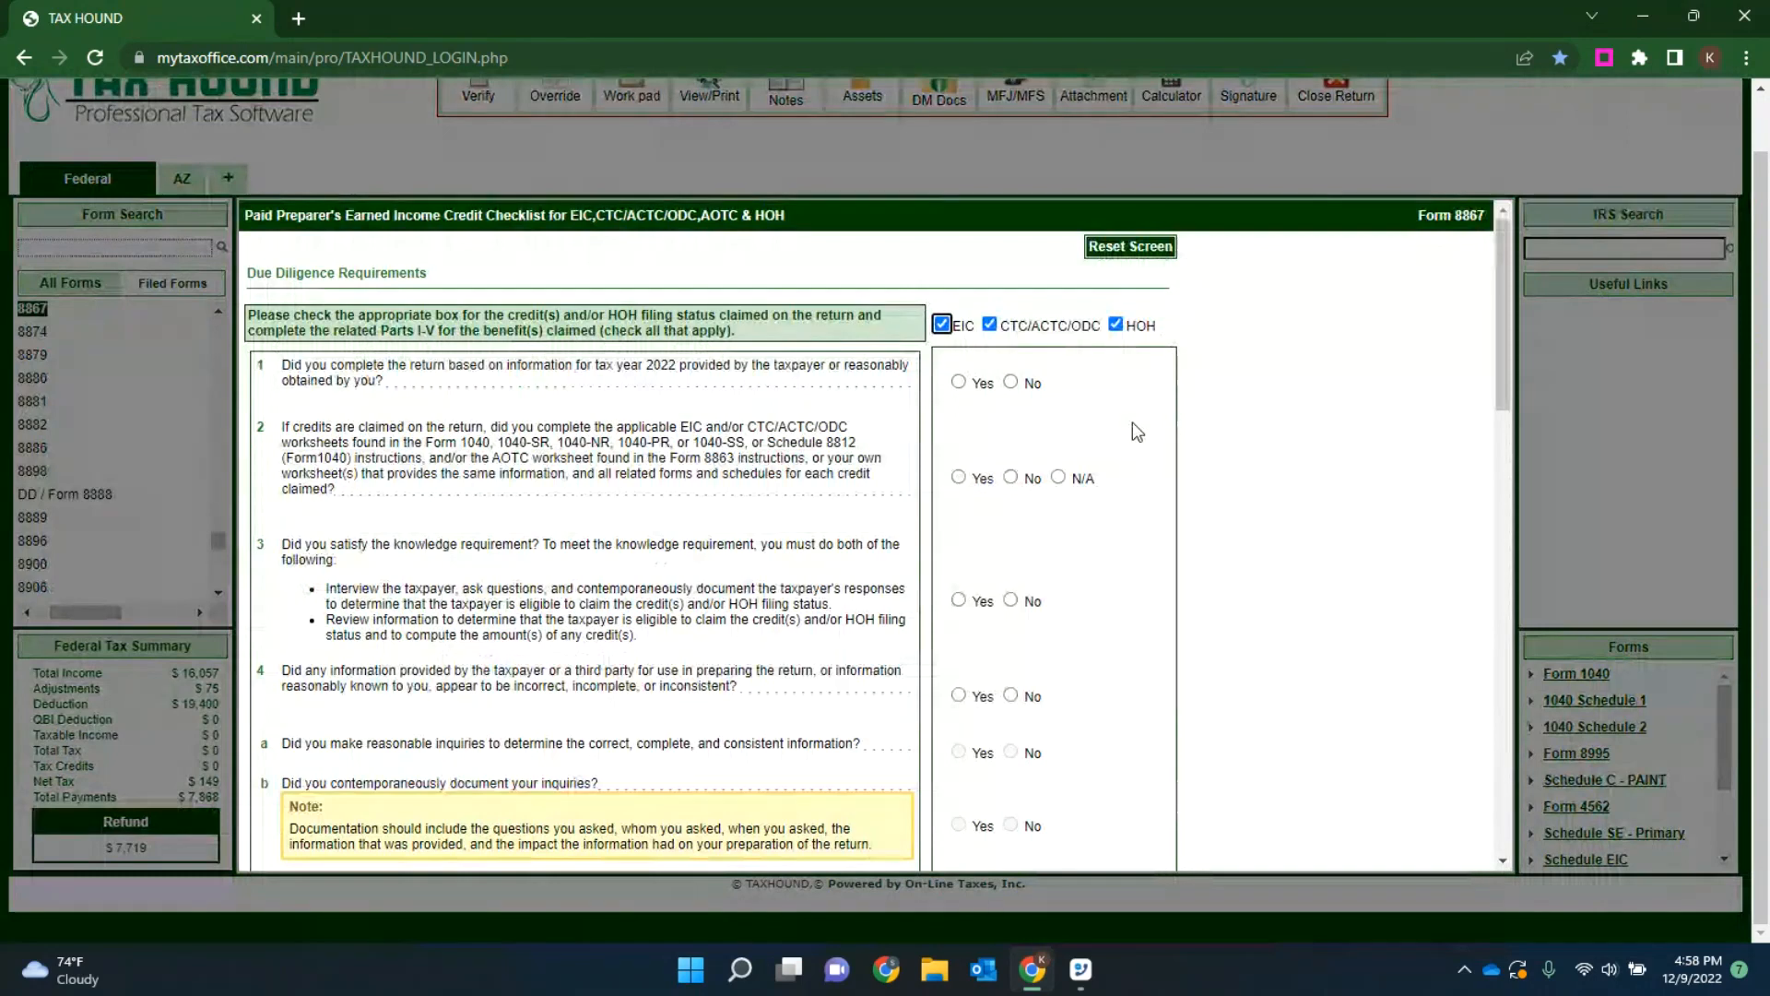
Step: Answer Yes to due diligence questions 1, 2, 3 and 5, and No to question 4 about incorrect or inconsistent information
{"action": "left_click", "coordinate": [958, 382]}
{"action": "left_click", "coordinate": [958, 476]}
{"action": "left_click", "coordinate": [959, 602]}
{"action": "left_click", "coordinate": [959, 695]}
{"action": "scroll", "coordinate": [1057, 474], "scroll_direction": "down", "scroll_amount": 2}
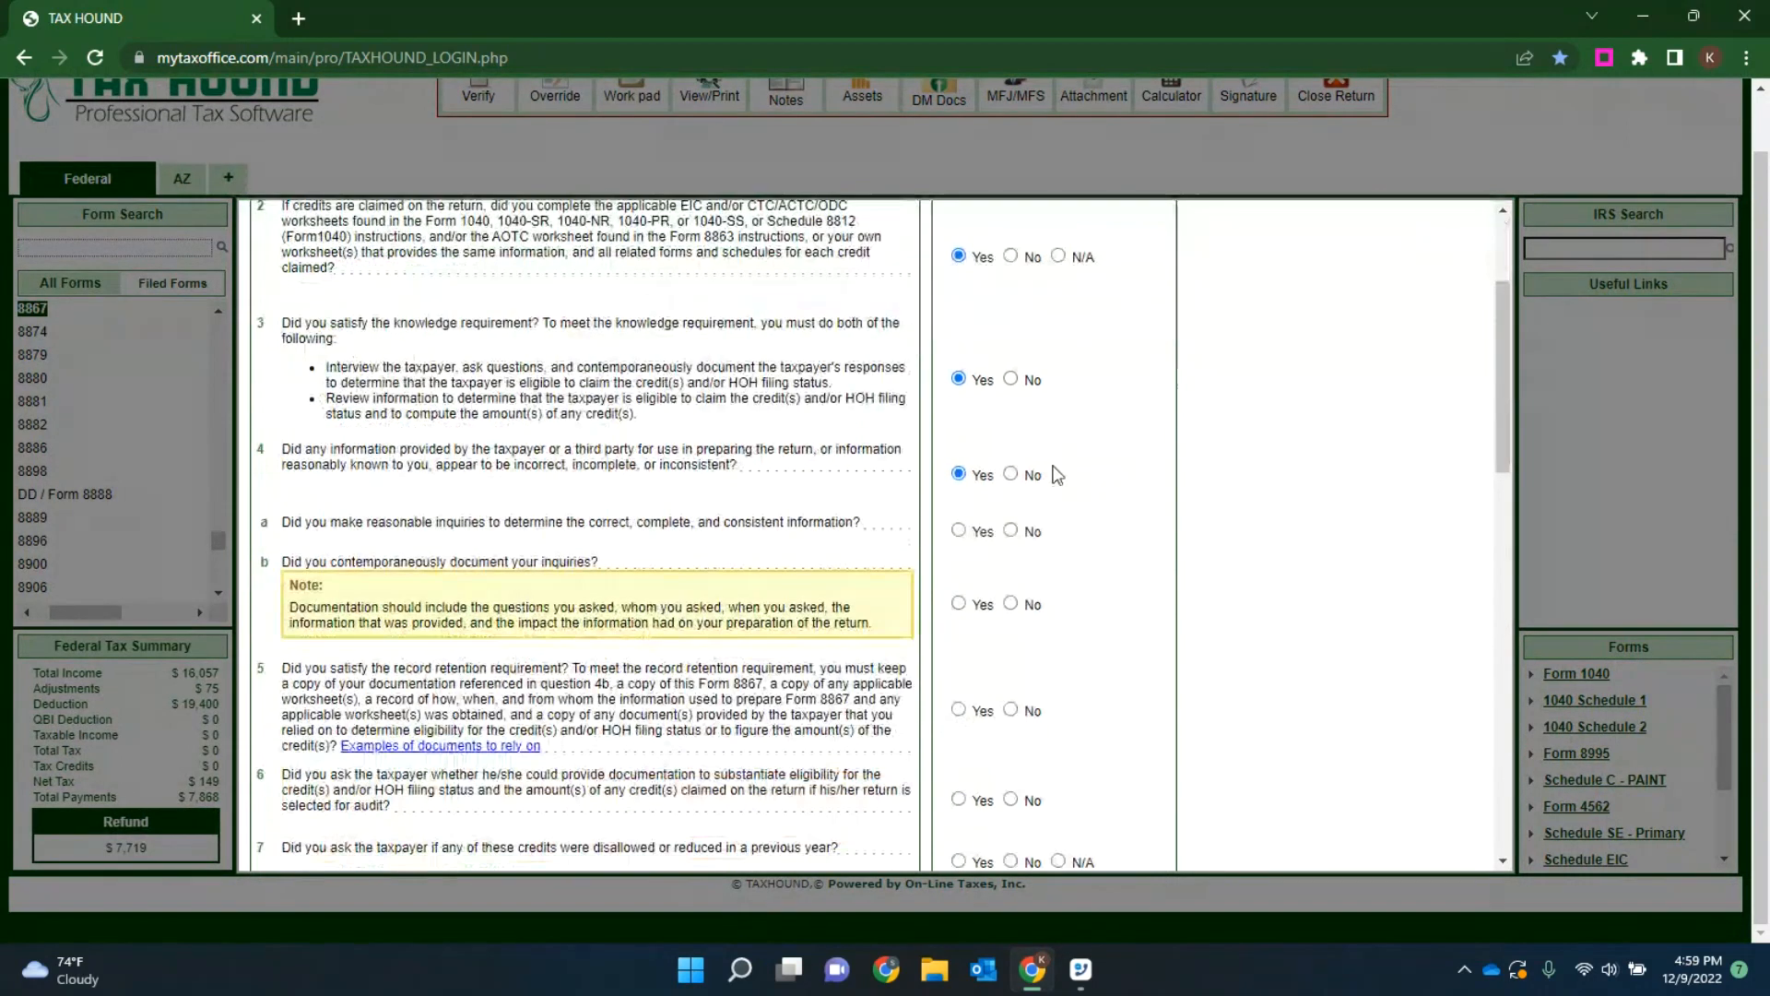
{"action": "left_click", "coordinate": [1011, 474]}
{"action": "left_click", "coordinate": [959, 709]}
Step: Copy the school records and landlord or property management statement examples into the line 5 explanation and save it
{"action": "scroll", "coordinate": [1088, 658], "scroll_direction": "down", "scroll_amount": 2}
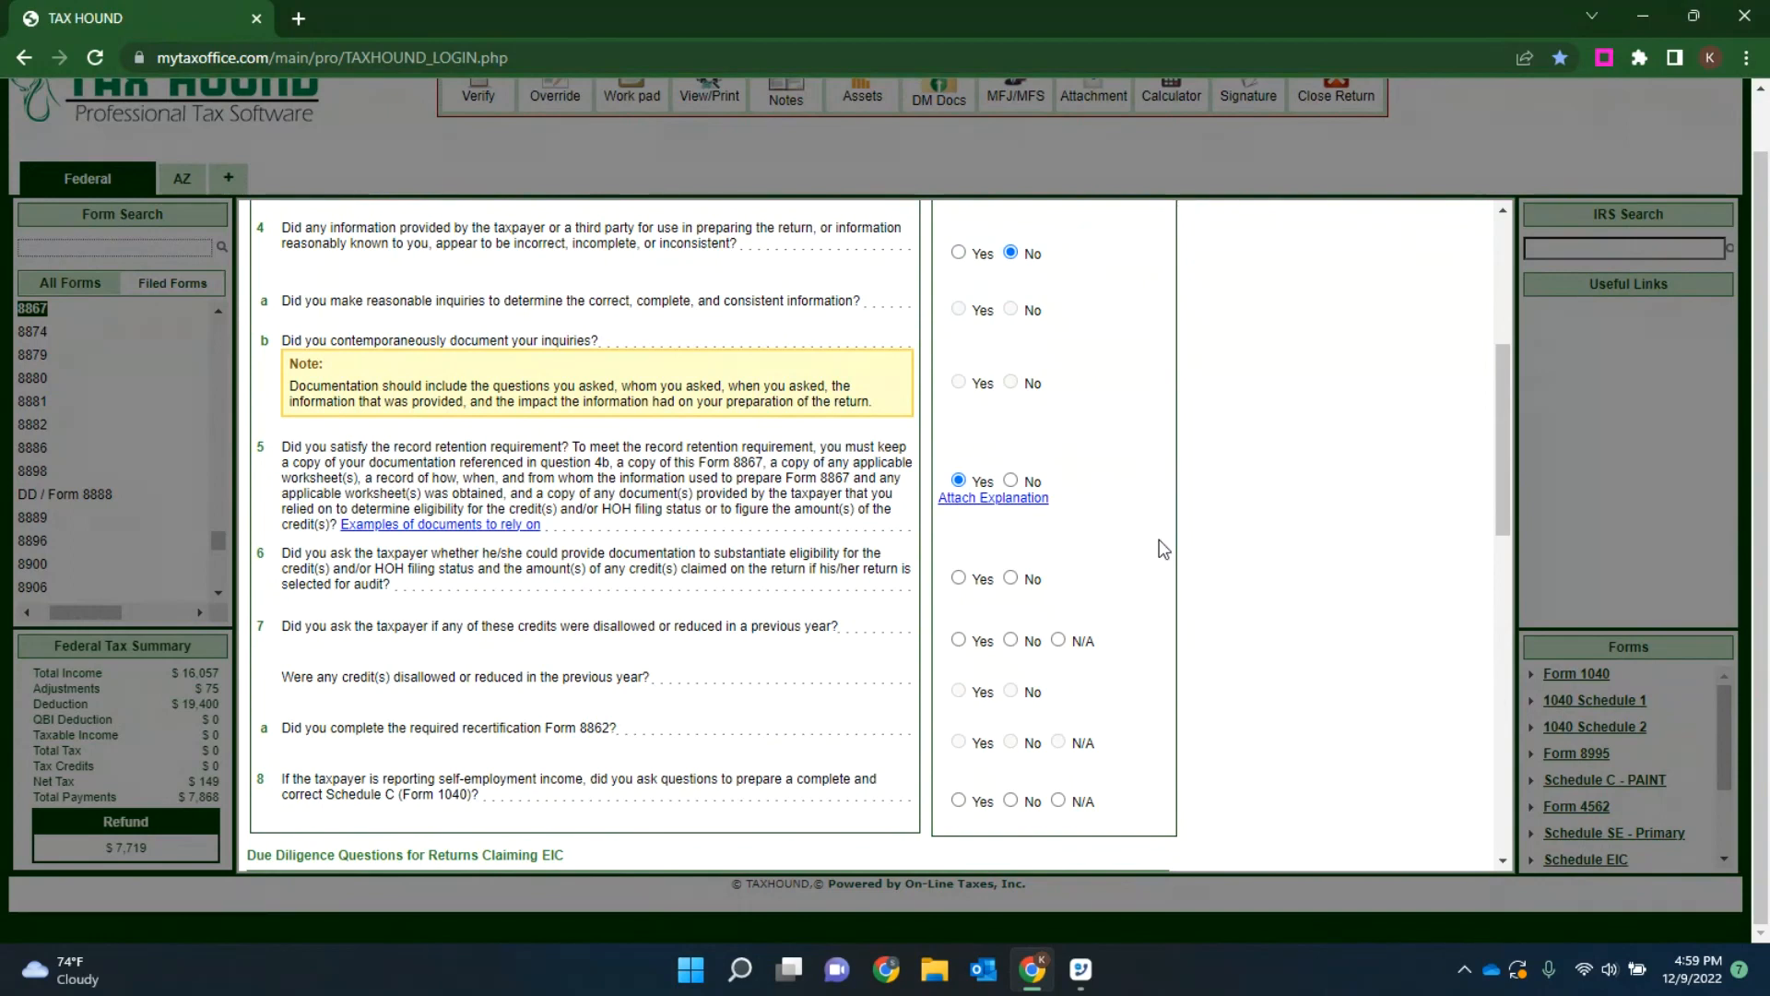
{"action": "left_click", "coordinate": [475, 526]}
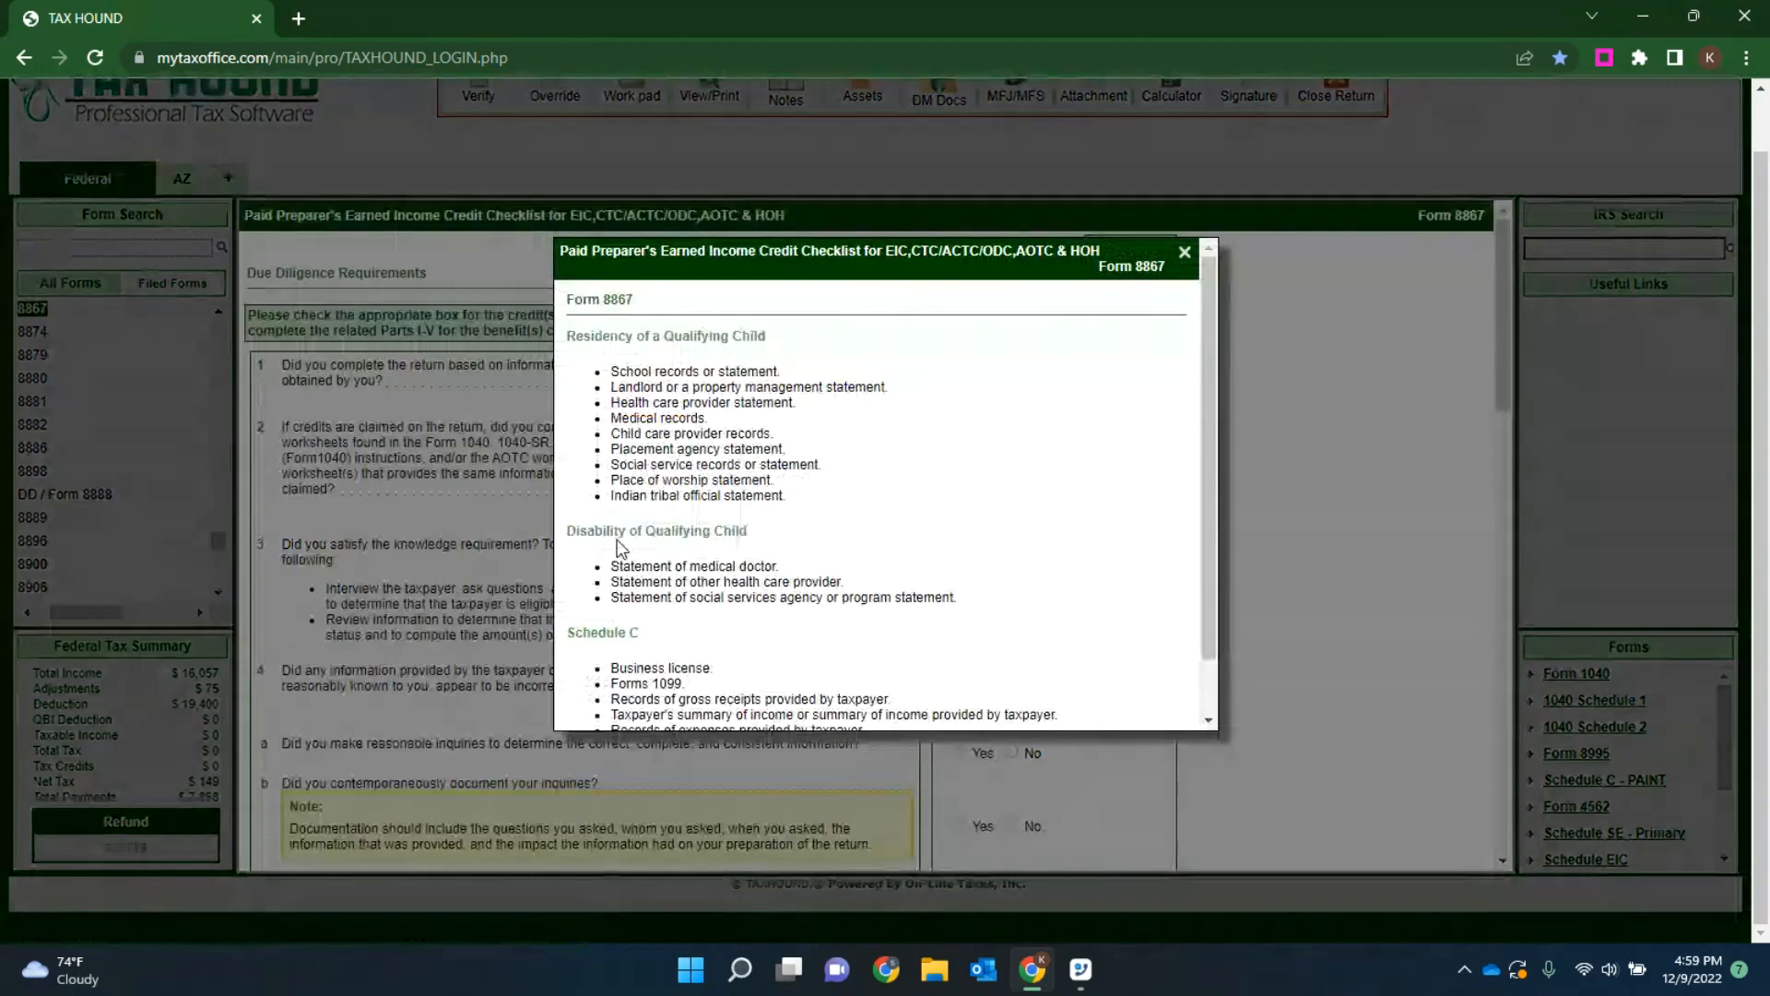
{"action": "scroll", "coordinate": [889, 422], "scroll_direction": "down", "scroll_amount": 2}
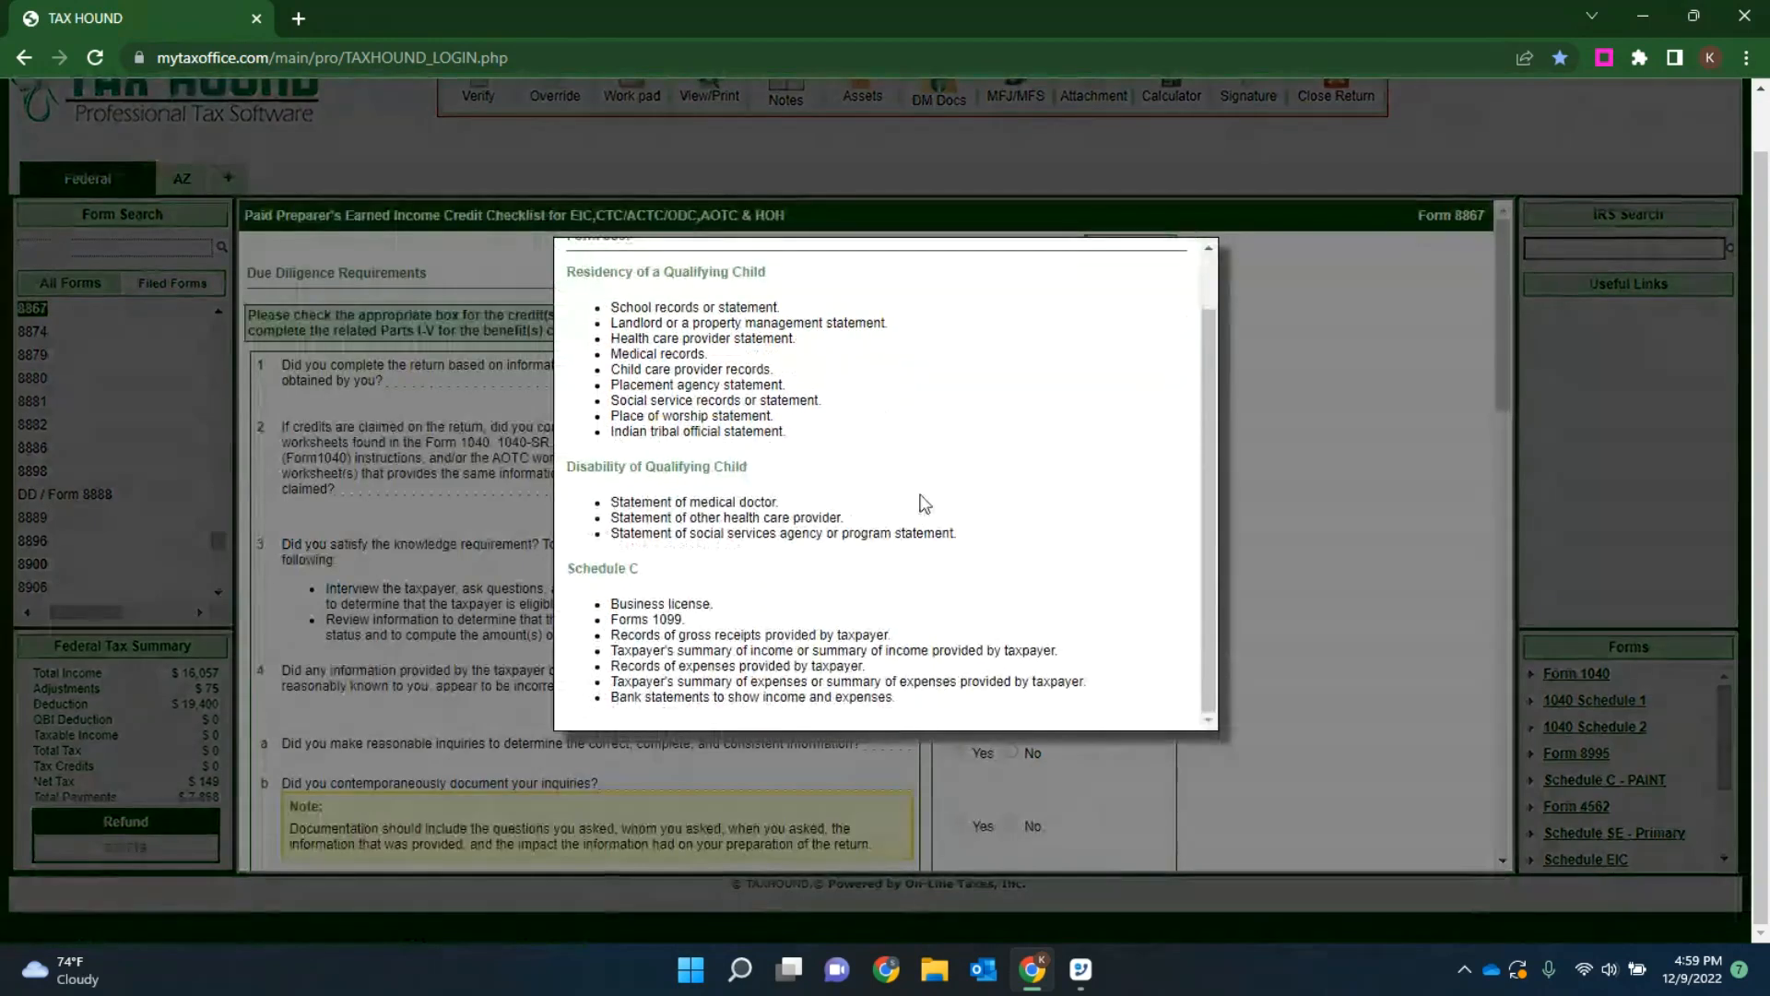
{"action": "scroll", "coordinate": [933, 445], "scroll_direction": "up", "scroll_amount": 2}
{"action": "left_click_drag", "start_coordinate": [900, 387], "coordinate": [612, 372]}
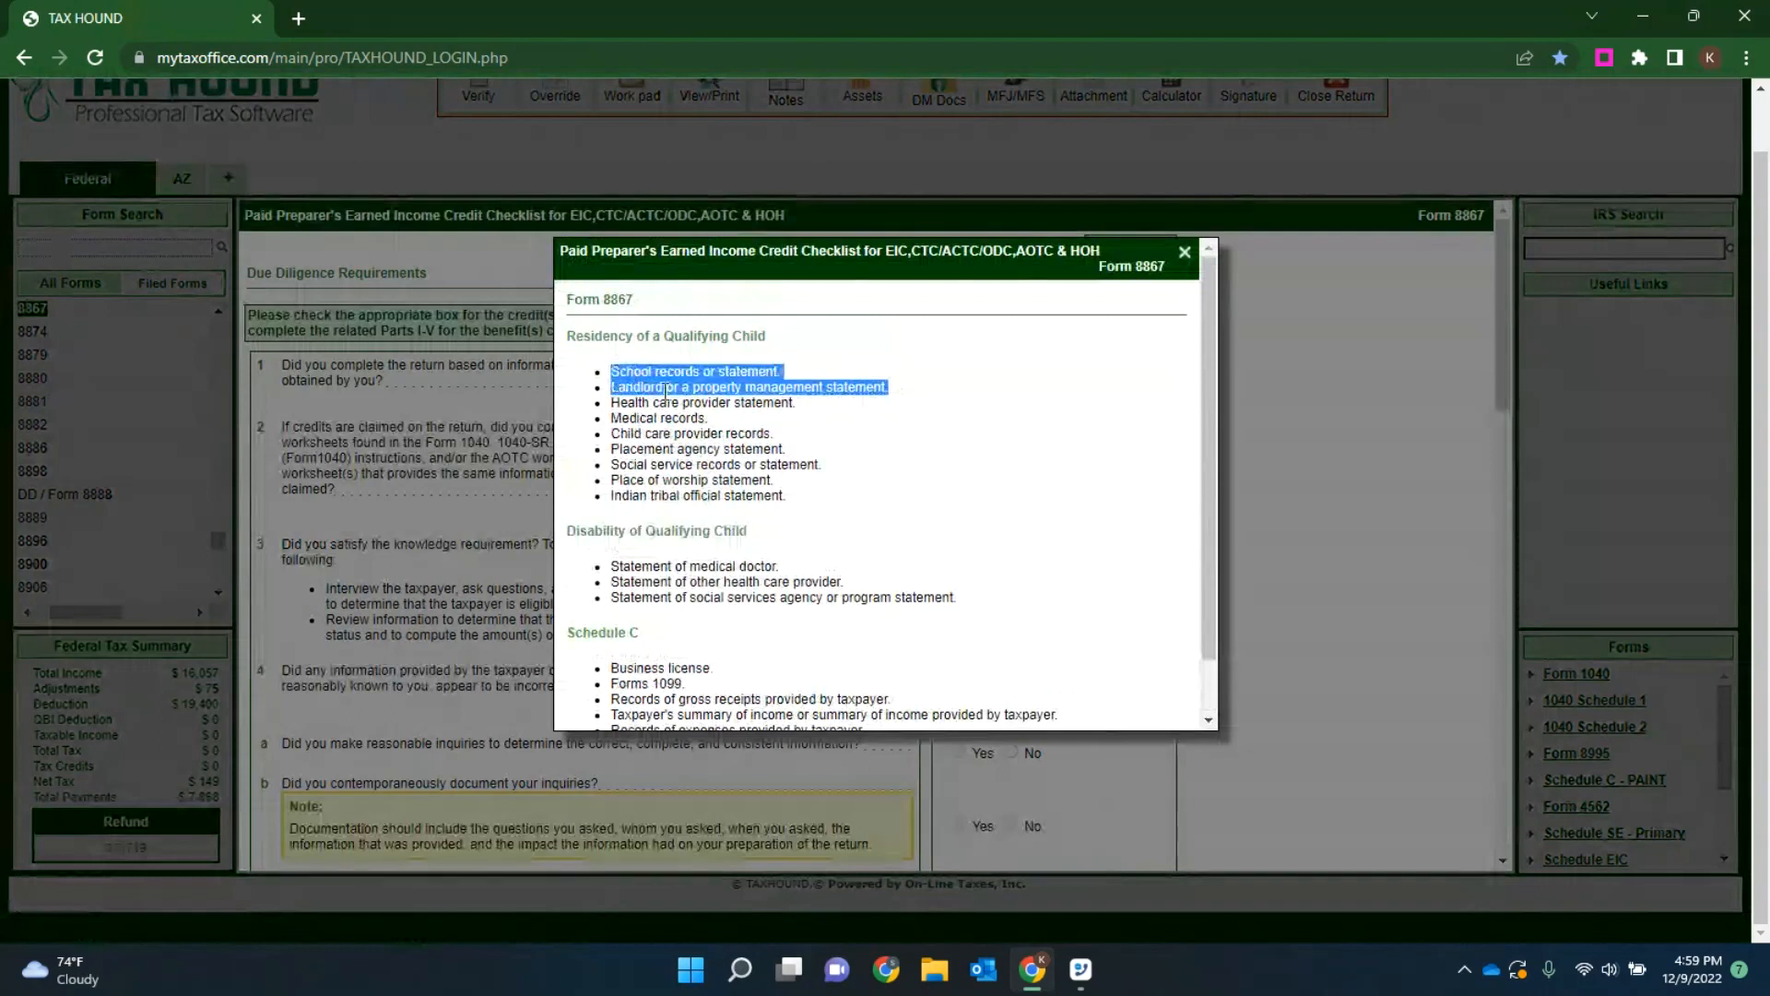
{"action": "left_click", "coordinate": [1185, 252]}
{"action": "scroll", "coordinate": [1060, 679], "scroll_direction": "down", "scroll_amount": 5}
{"action": "left_click", "coordinate": [984, 505]}
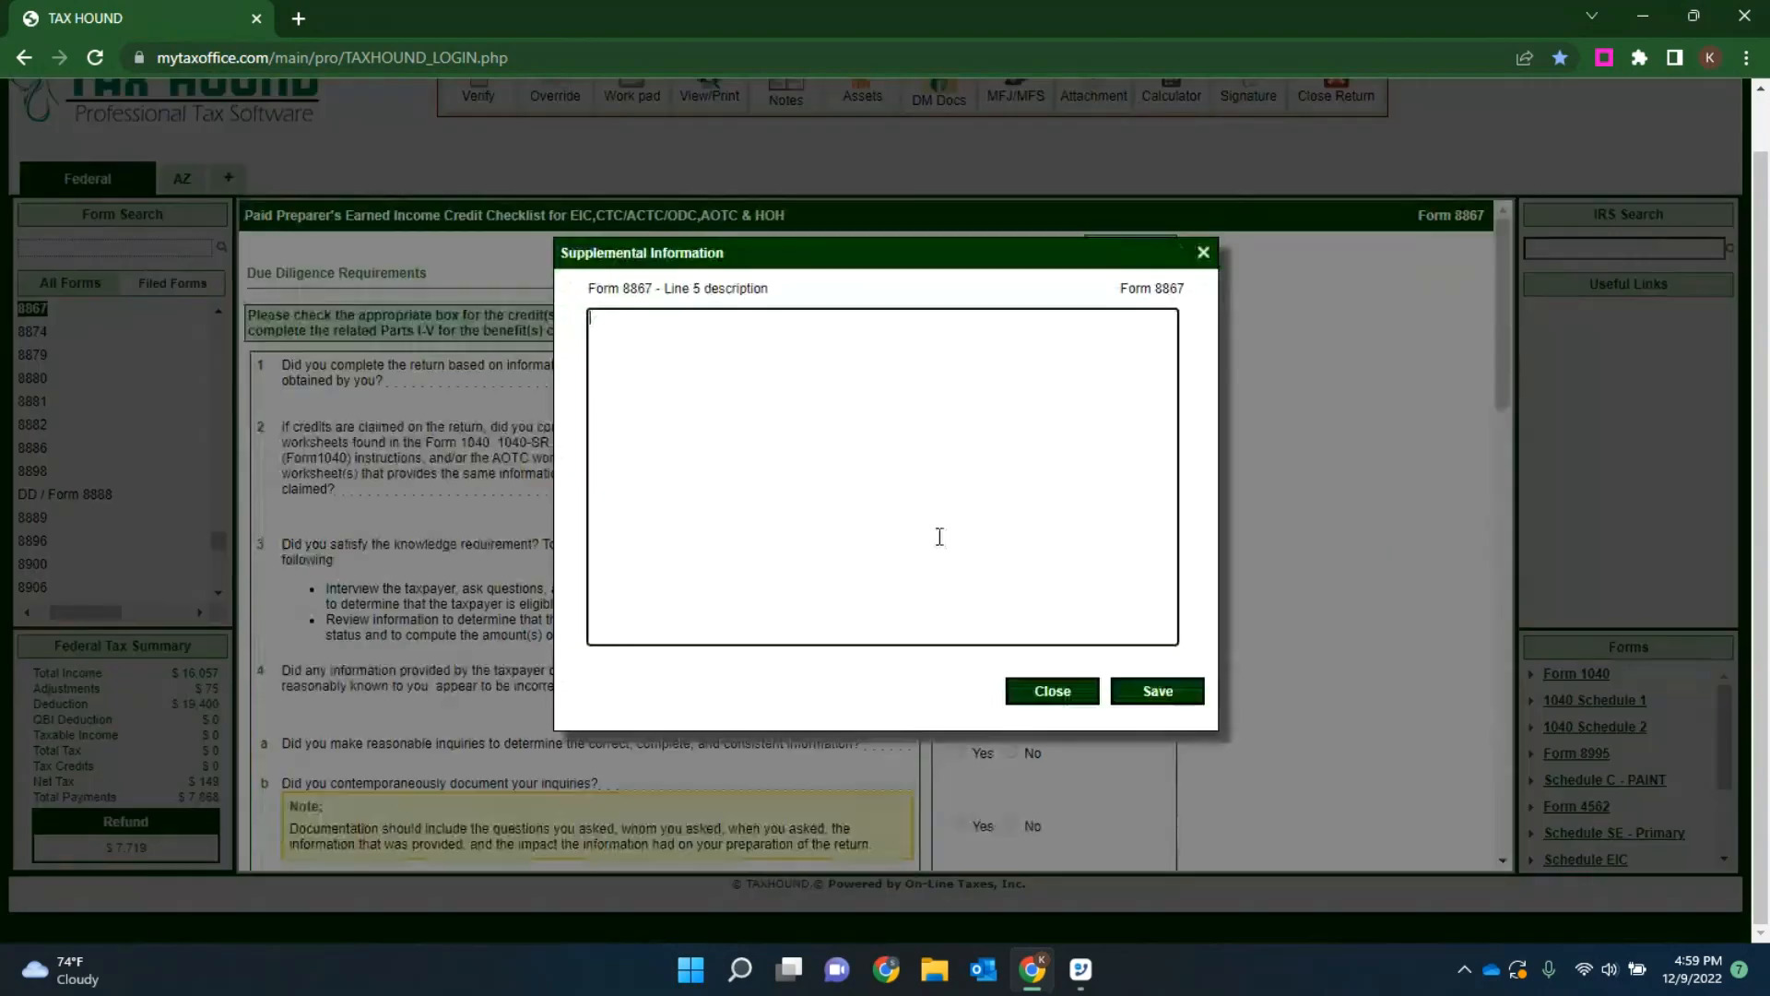
{"action": "type", "text": "SCHOOL RECORDS OR STATEMENT. LANDLORD OR A PROPERTY MANAGEMENT STATEMENT."}
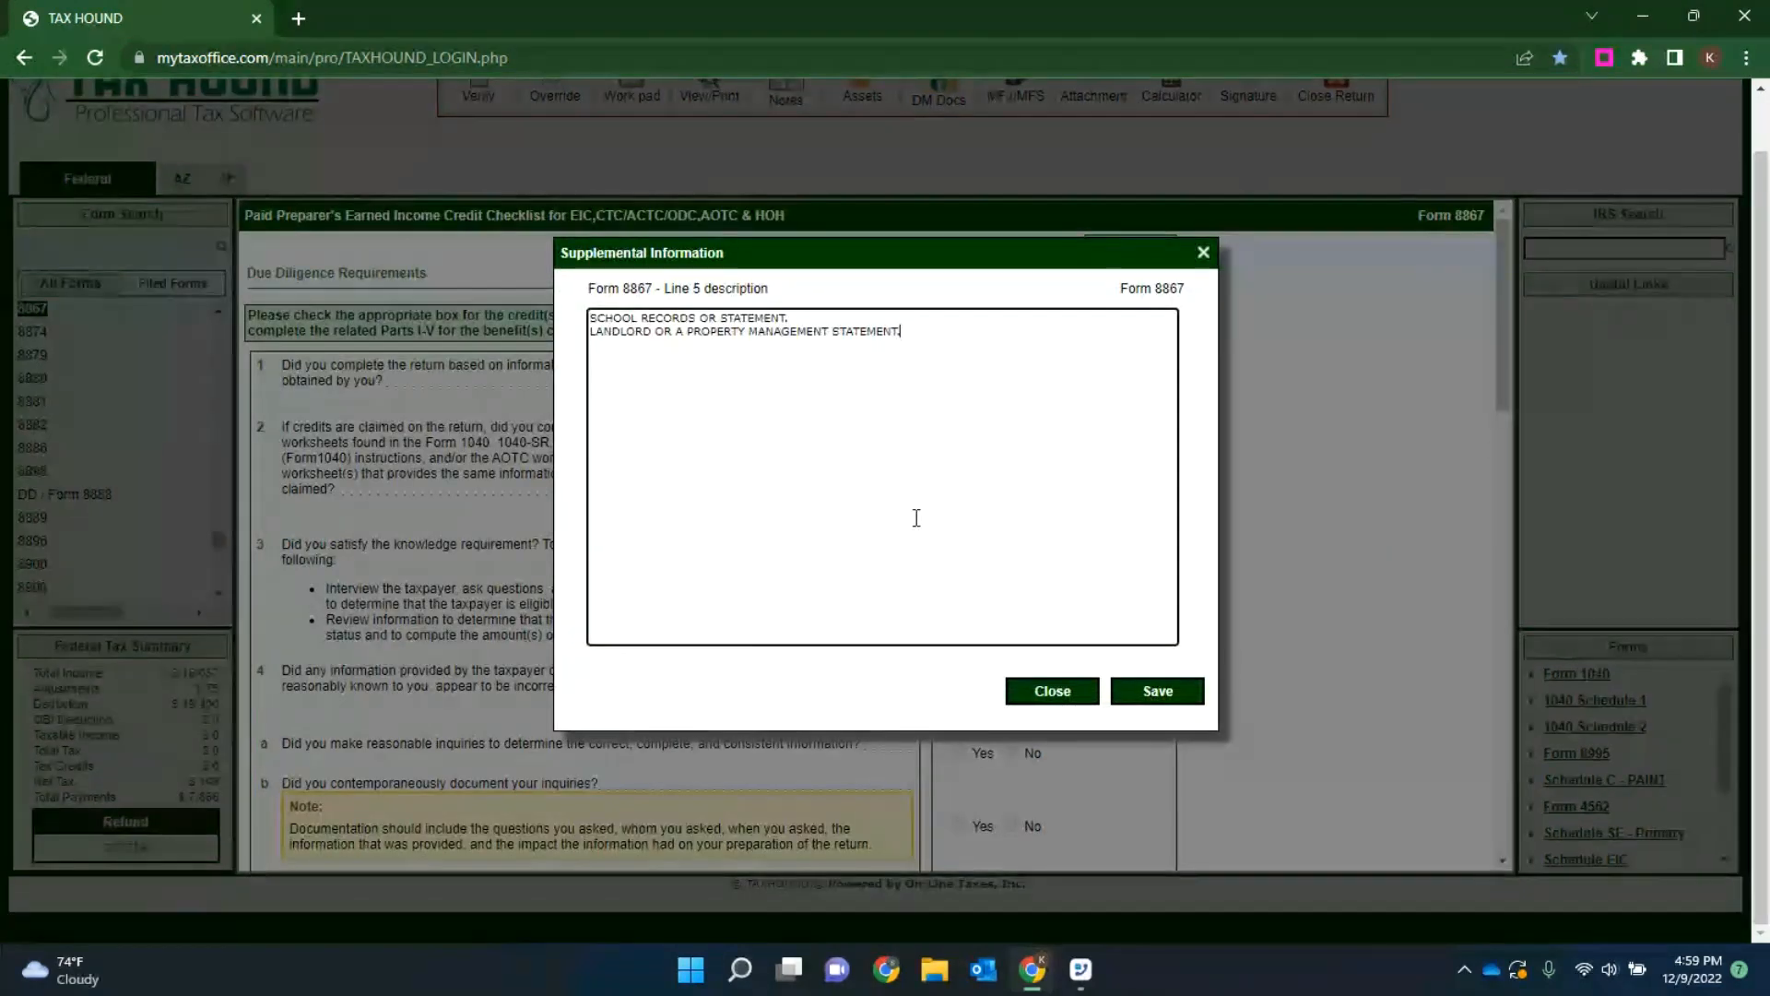
{"action": "left_click", "coordinate": [1155, 705]}
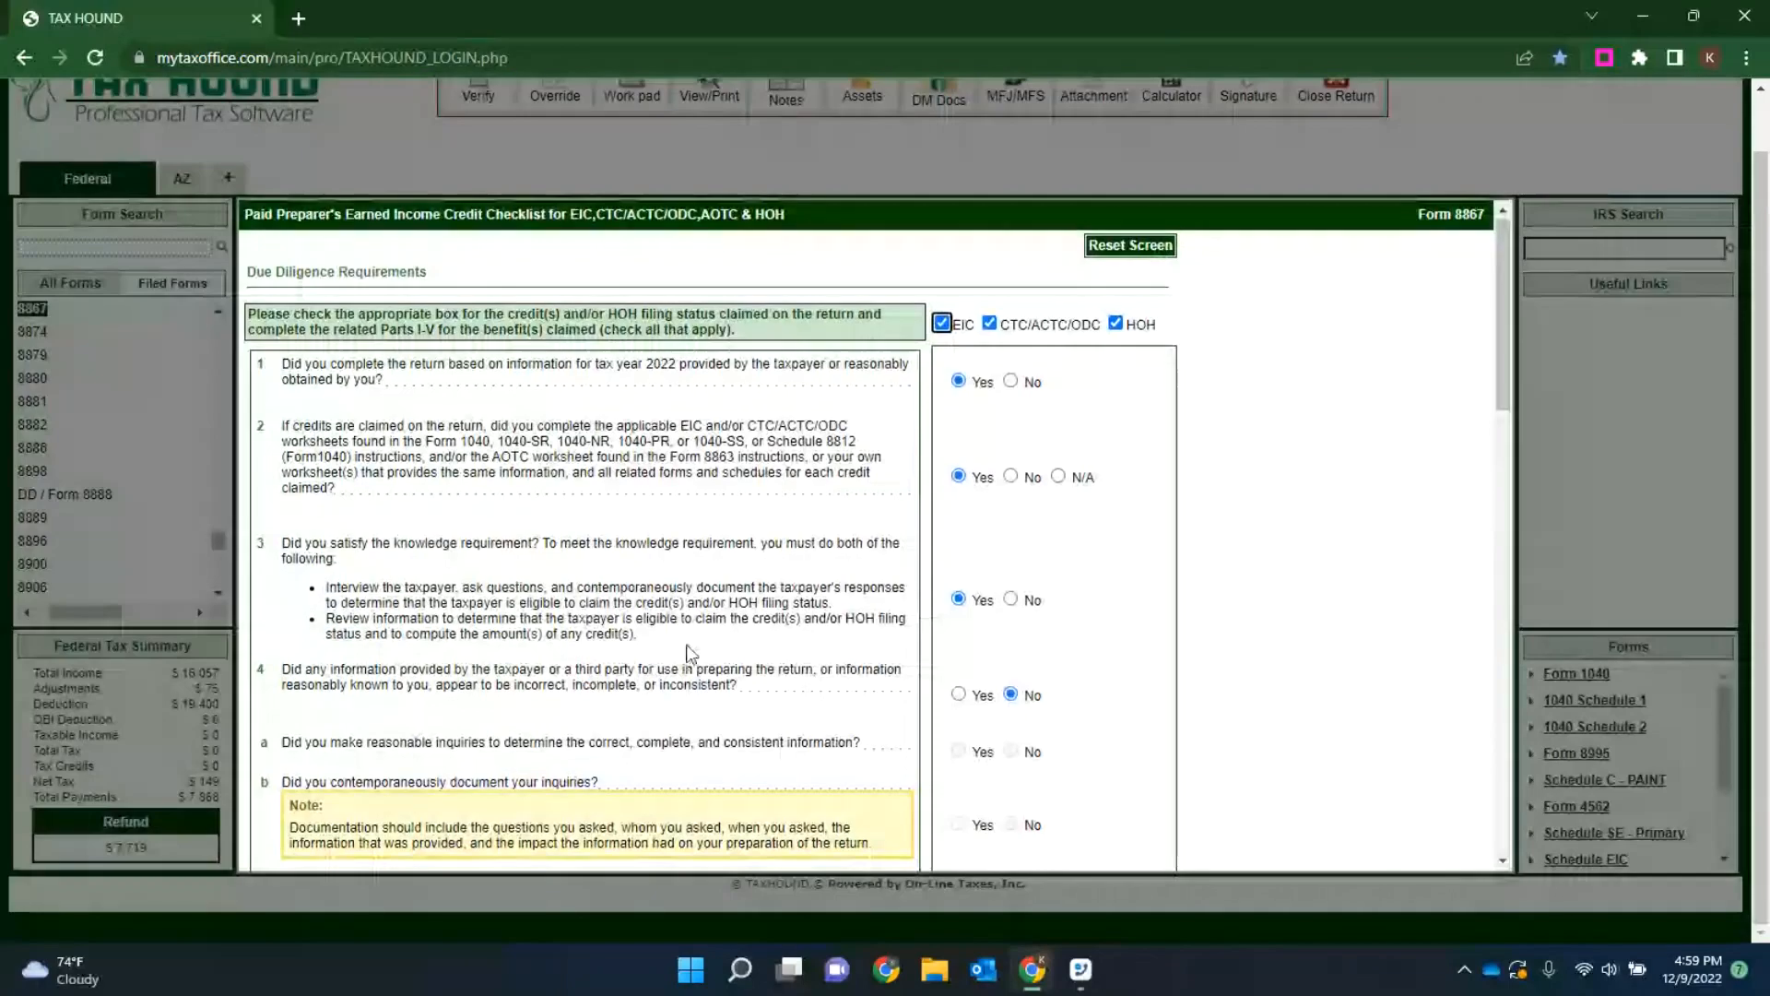
Step: Append the Schedule C examples "Business license" and "Forms 1099" to the line 5 explanation and save it
{"action": "scroll", "coordinate": [687, 650], "scroll_direction": "down", "scroll_amount": 5}
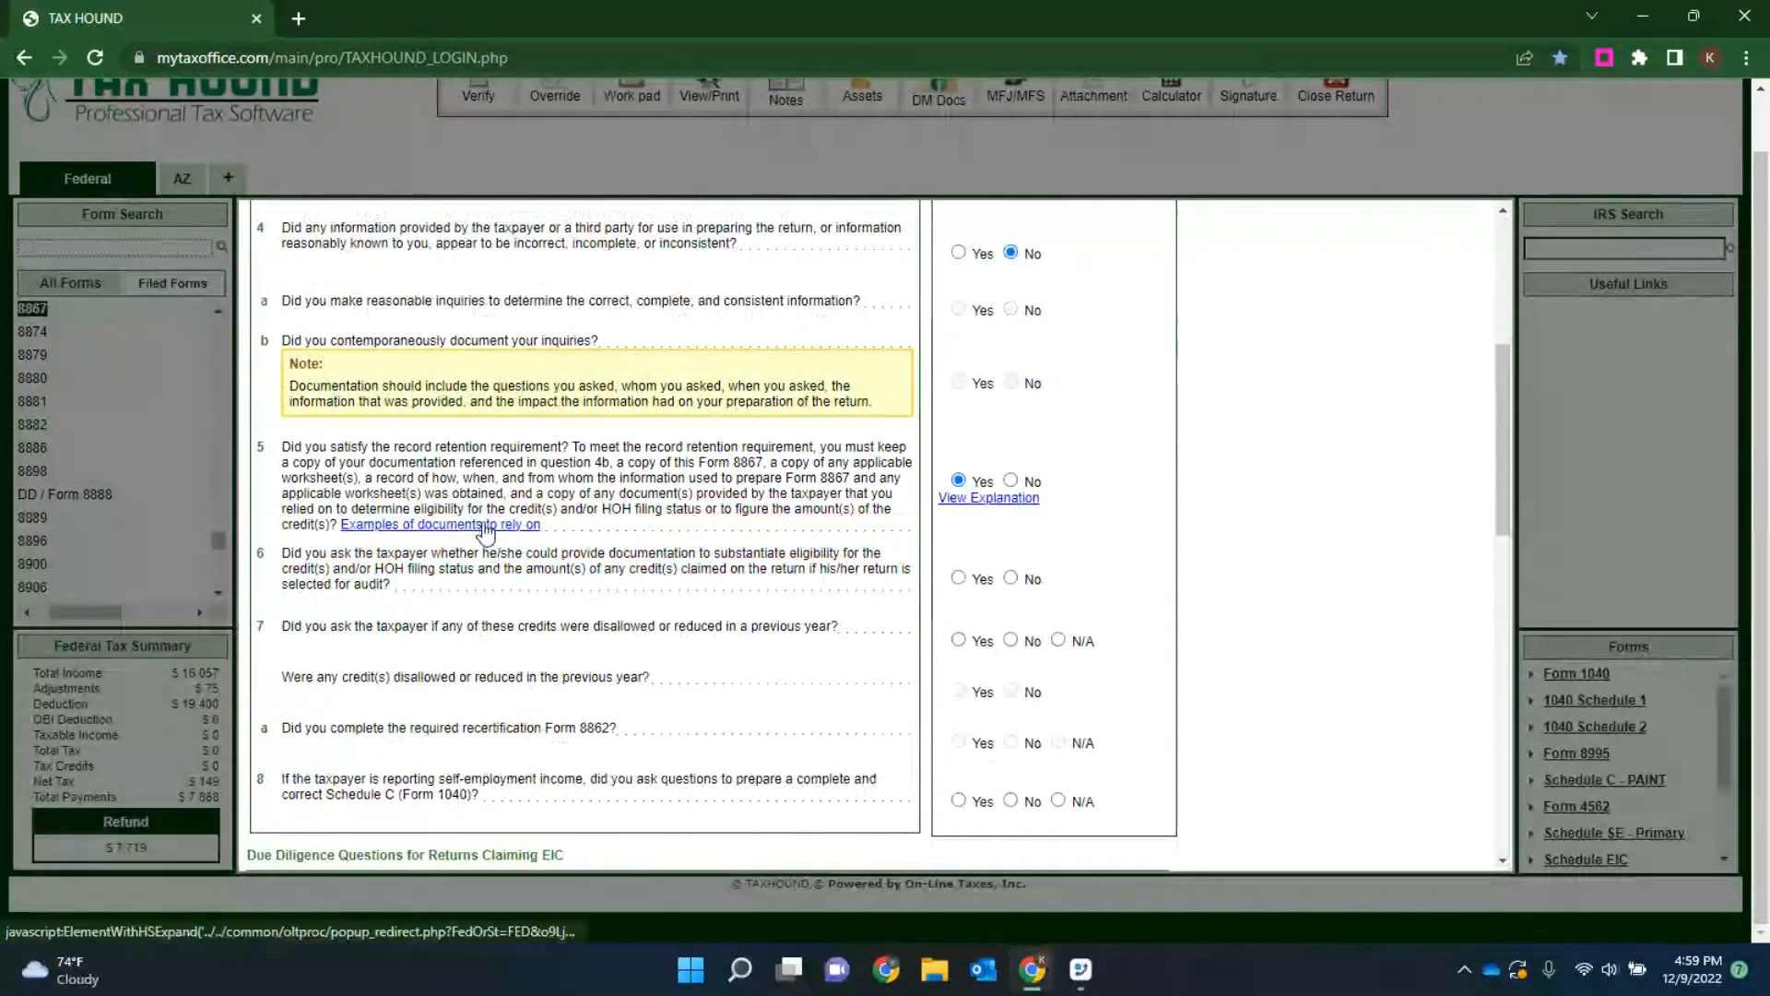
{"action": "left_click", "coordinate": [488, 524]}
{"action": "scroll", "coordinate": [893, 503], "scroll_direction": "down", "scroll_amount": 1}
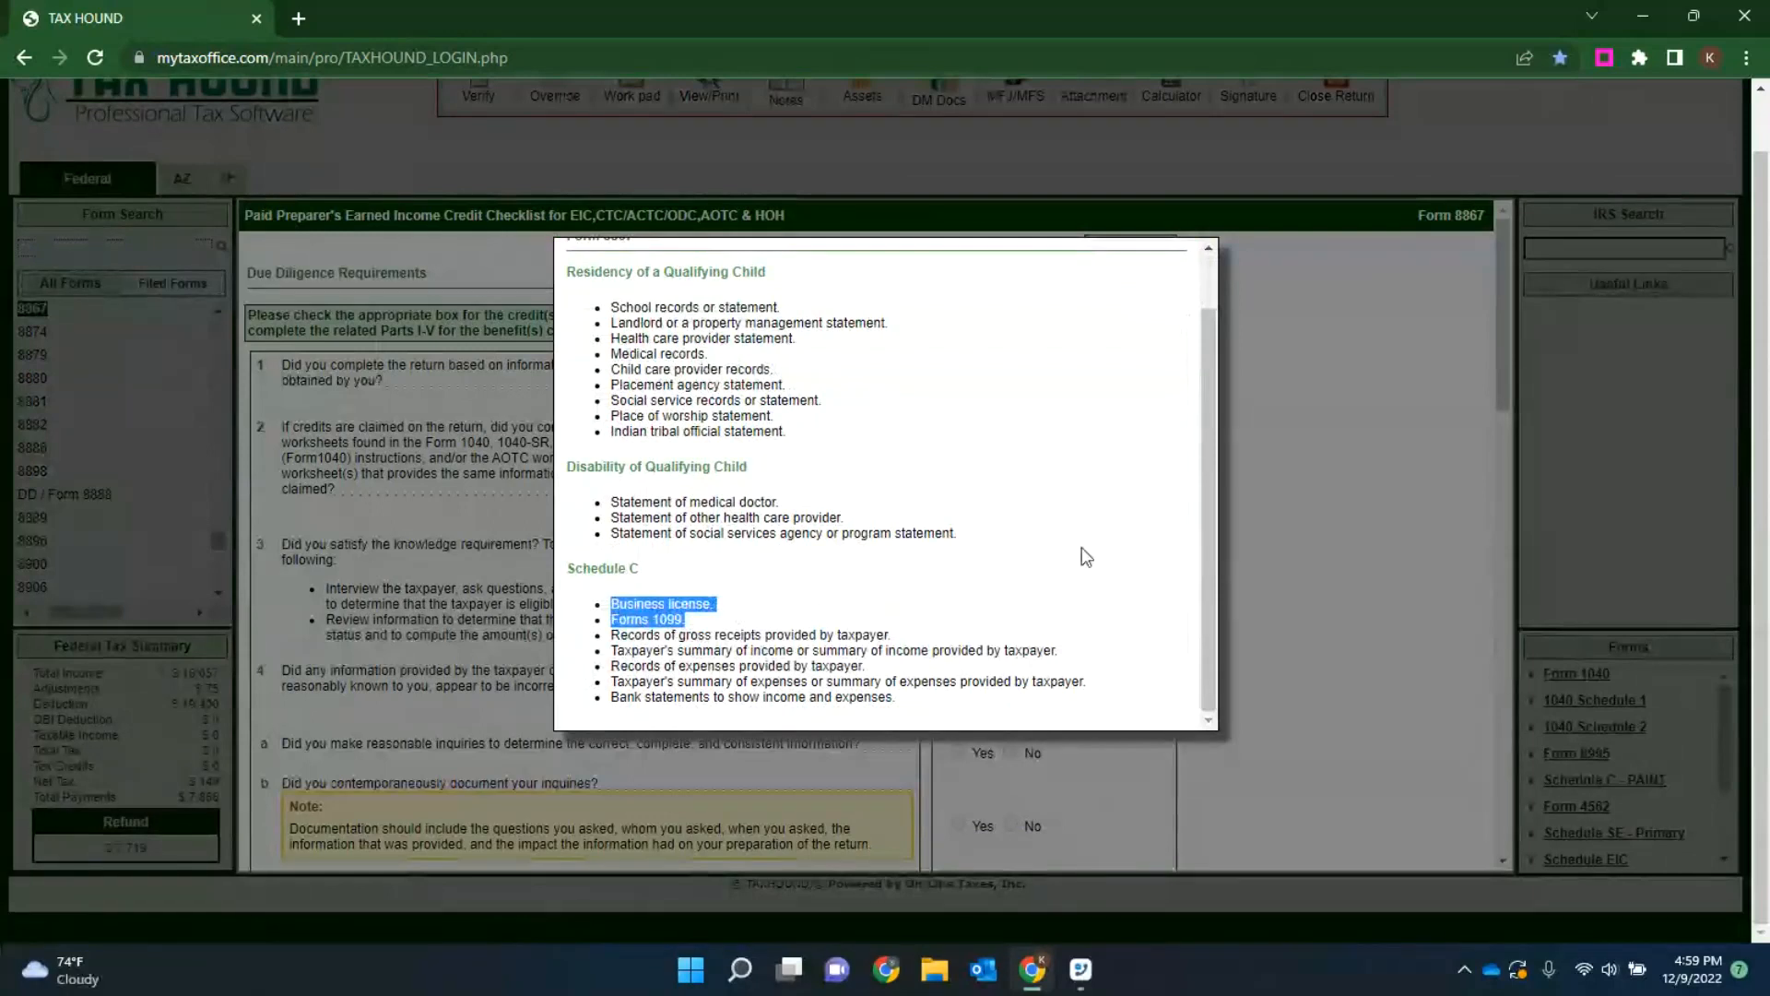
{"action": "scroll", "coordinate": [1079, 553], "scroll_direction": "up", "scroll_amount": 2}
{"action": "left_click", "coordinate": [1188, 253]}
{"action": "scroll", "coordinate": [1148, 481], "scroll_direction": "down", "scroll_amount": 4}
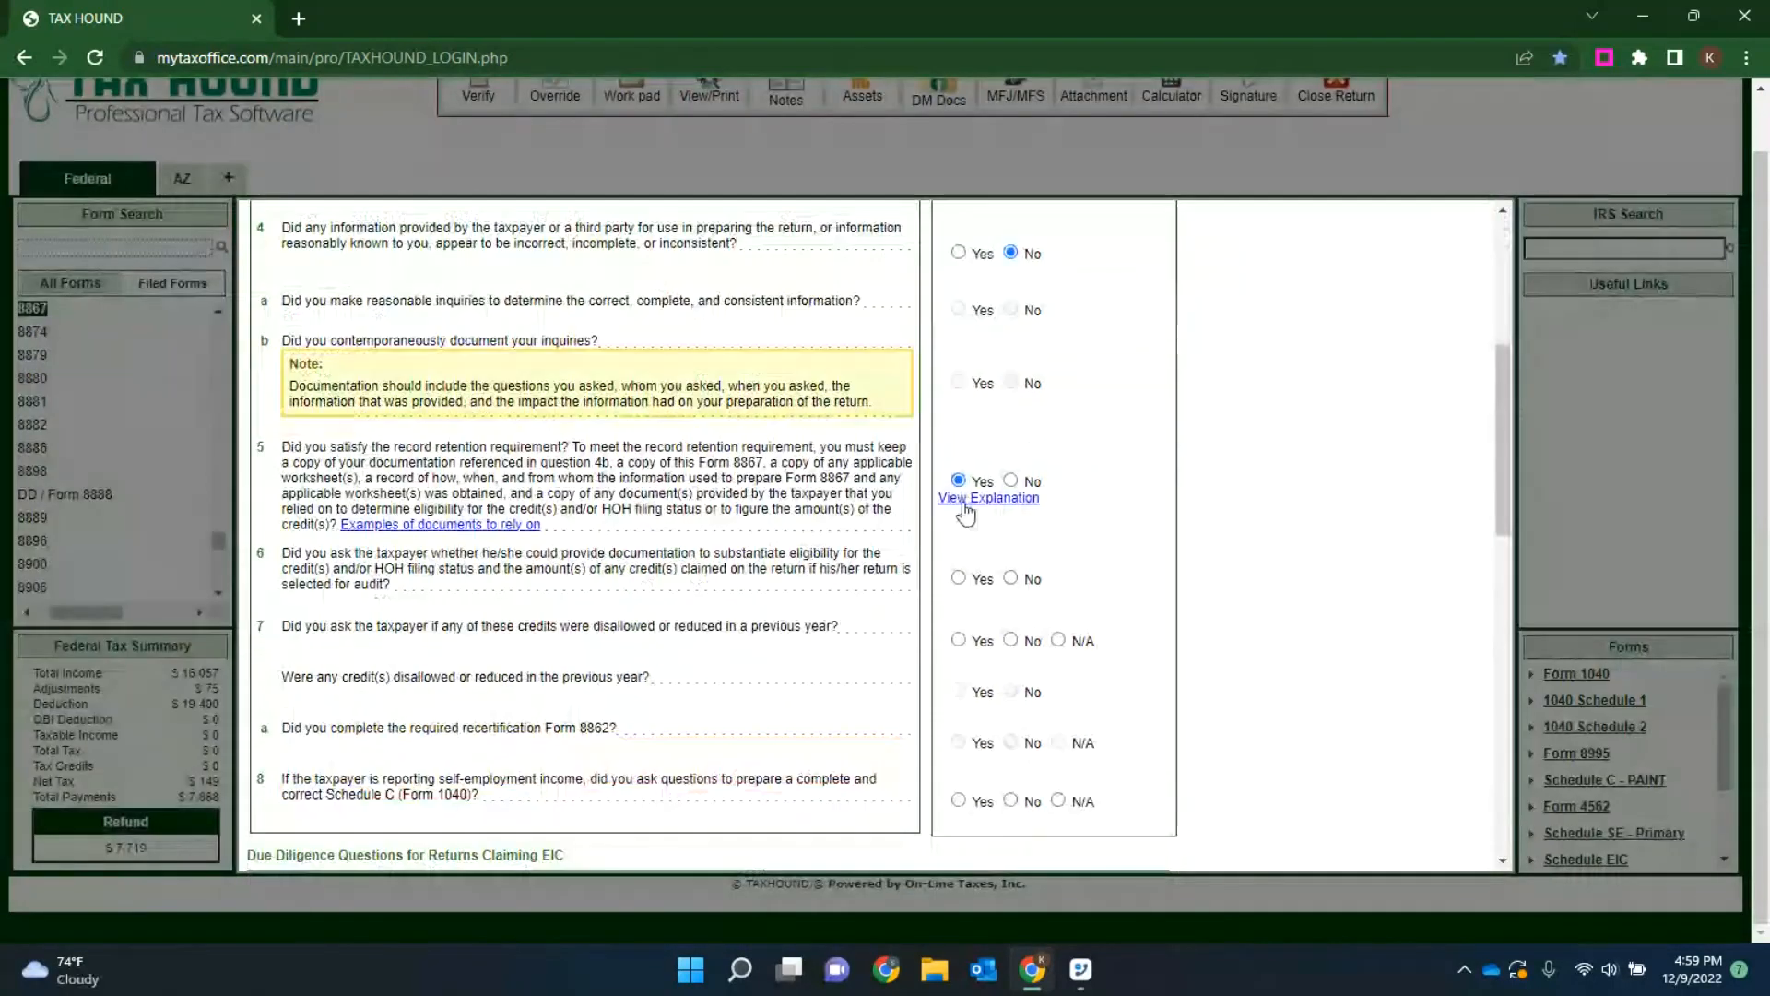
{"action": "left_click", "coordinate": [968, 498]}
{"action": "left_click", "coordinate": [879, 385]}
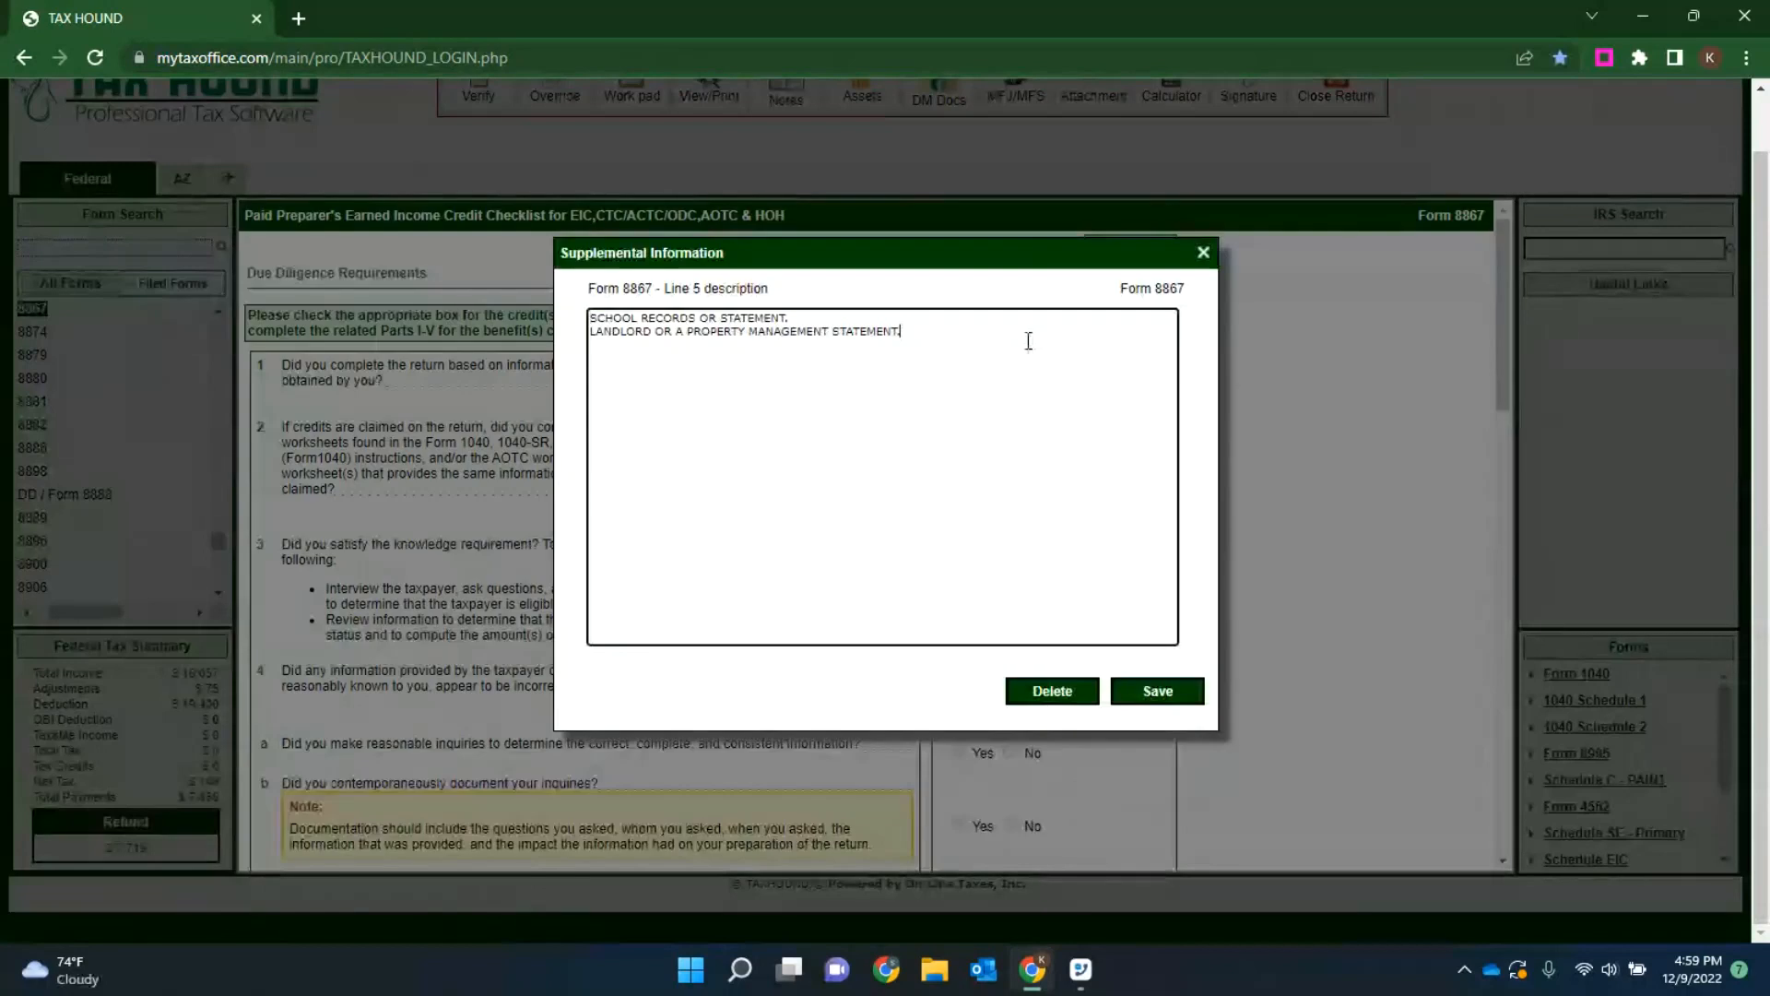
{"action": "key", "text": "ctrl+v"}
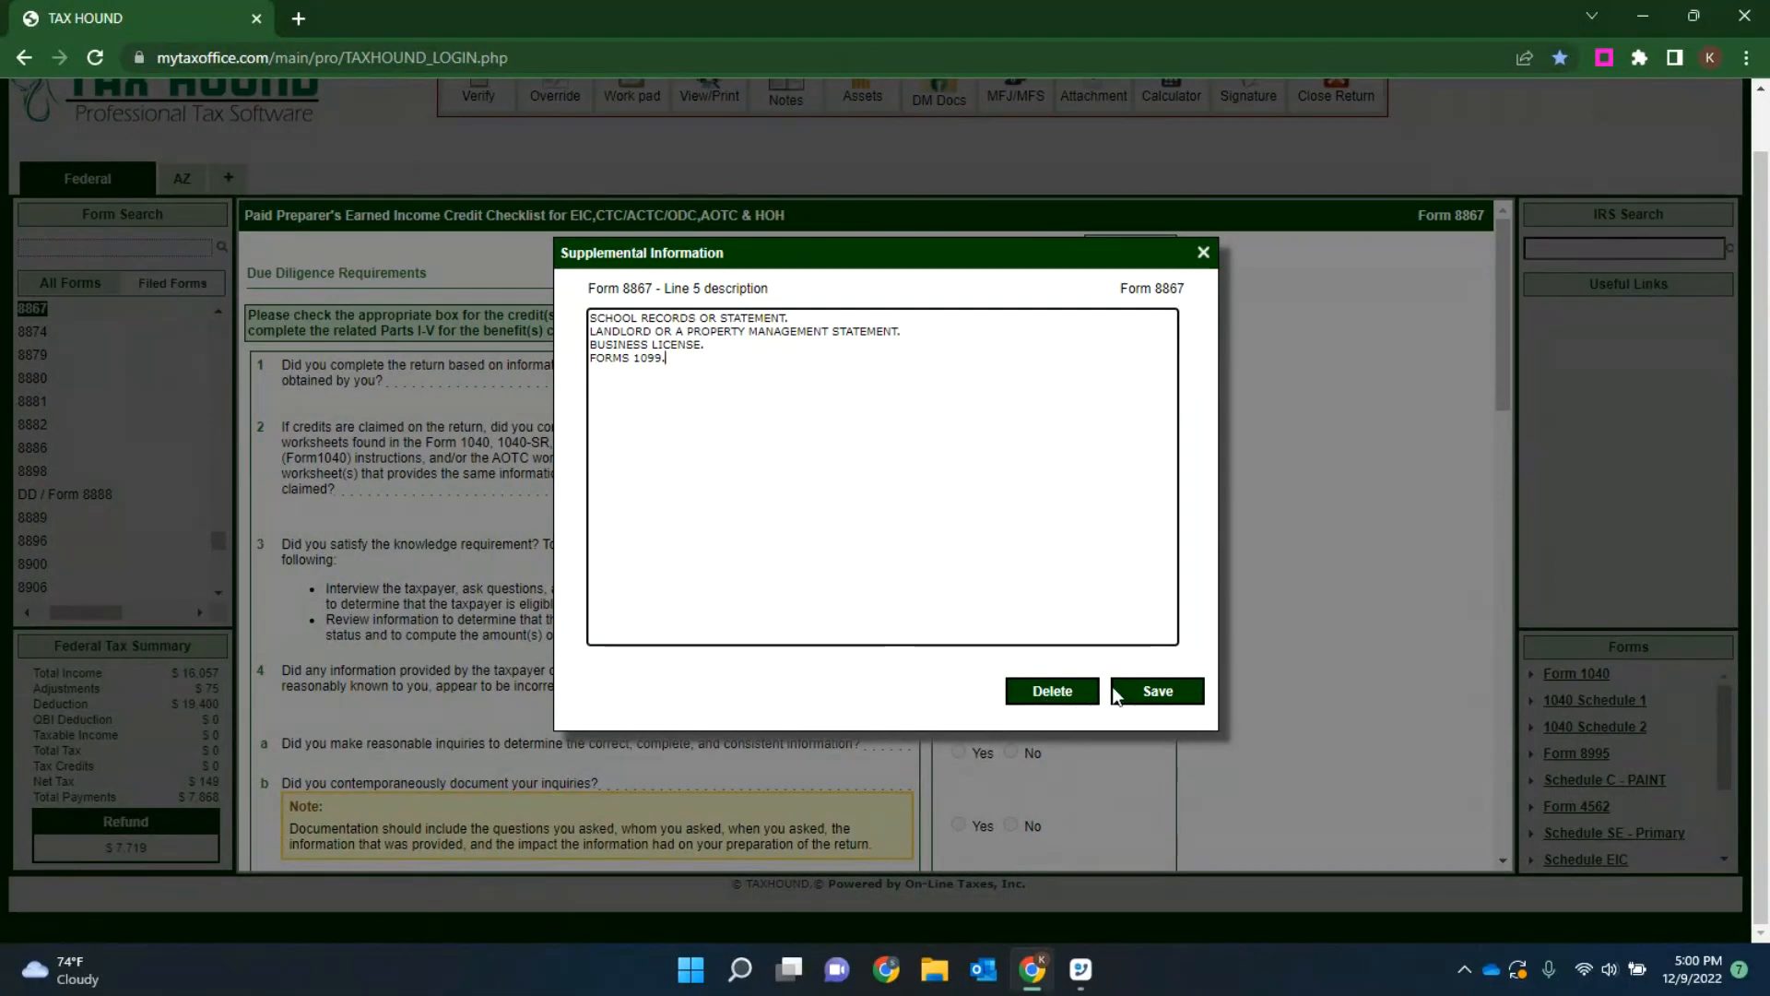
{"action": "left_click", "coordinate": [1159, 692]}
Step: Answer Yes to due diligence questions 6, 7 and 8
{"action": "scroll", "coordinate": [1134, 535], "scroll_direction": "down", "scroll_amount": 5}
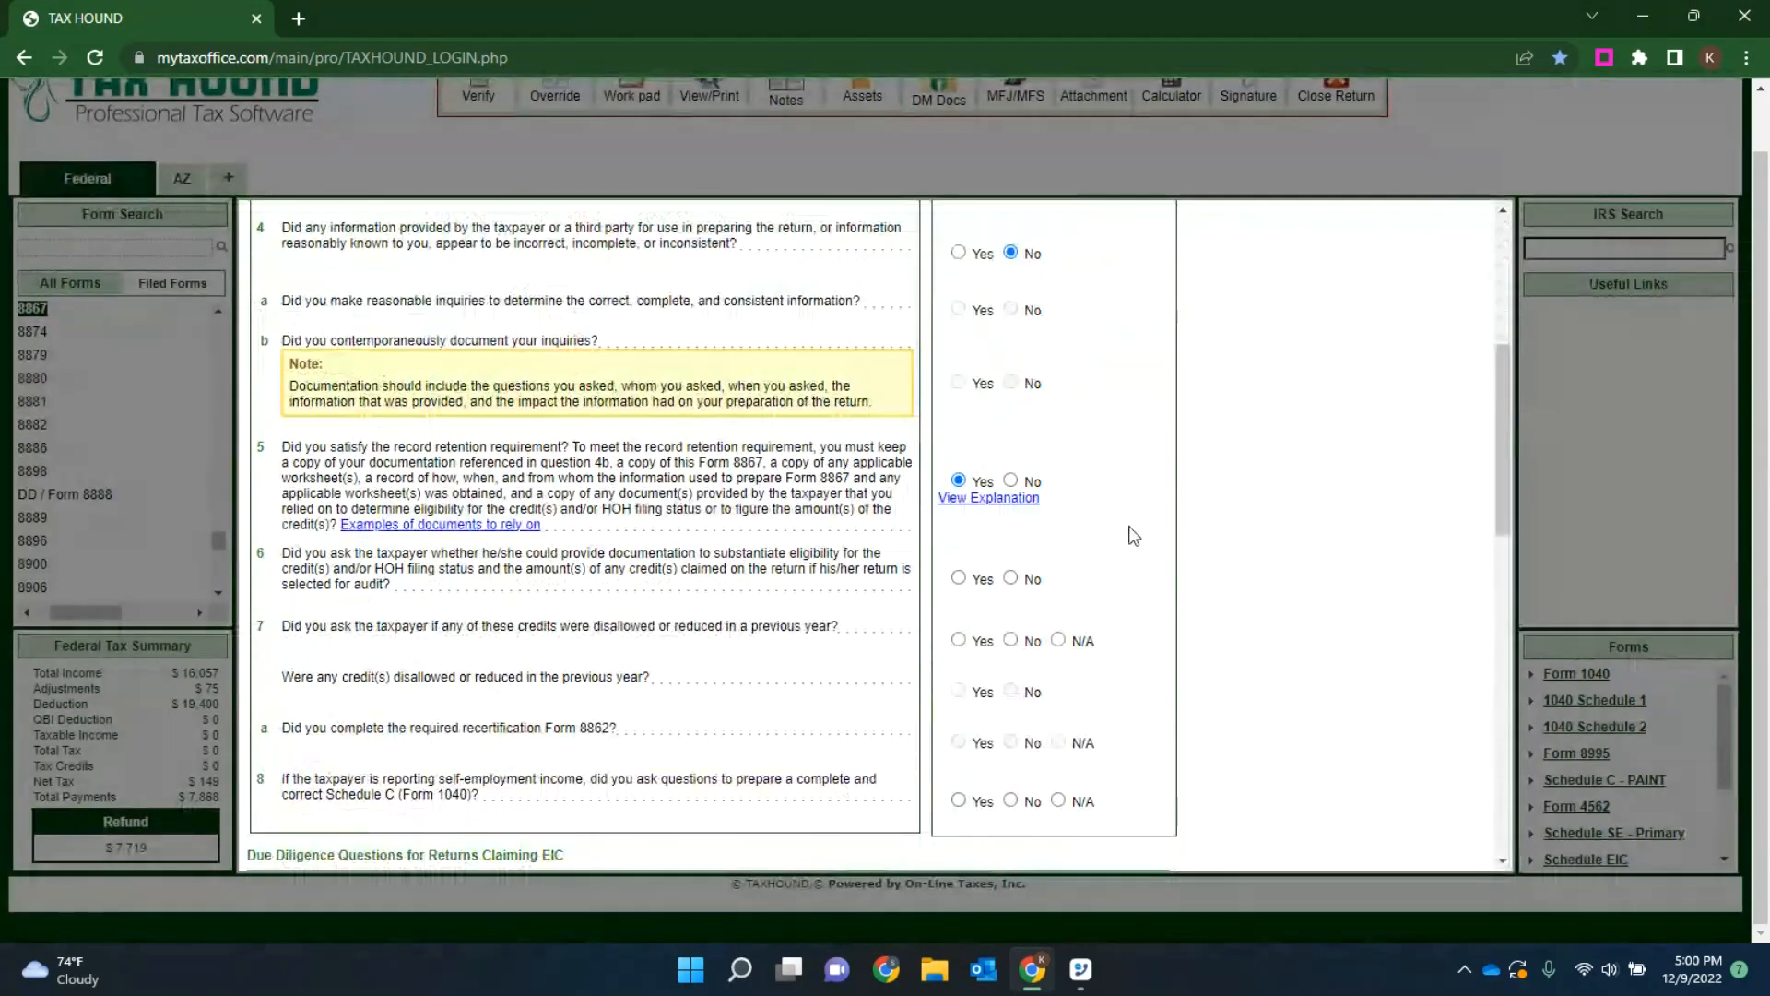
{"action": "left_click", "coordinate": [959, 578]}
{"action": "left_click", "coordinate": [959, 640]}
{"action": "left_click", "coordinate": [959, 801]}
Step: Answer Yes to the EIC questions 9a–c, CTC/ACTC/ODC questions 10–12, HOH question 14 and the certification in question 15
{"action": "scroll", "coordinate": [963, 808], "scroll_direction": "down", "scroll_amount": 5}
{"action": "left_click", "coordinate": [991, 459]}
{"action": "left_click", "coordinate": [991, 496]}
{"action": "left_click", "coordinate": [991, 533]}
{"action": "left_click", "coordinate": [991, 612]}
{"action": "left_click", "coordinate": [991, 662]}
{"action": "left_click", "coordinate": [991, 711]}
{"action": "scroll", "coordinate": [993, 714], "scroll_direction": "down", "scroll_amount": 4}
{"action": "left_click", "coordinate": [992, 458]}
{"action": "scroll", "coordinate": [1005, 498], "scroll_direction": "down", "scroll_amount": 4}
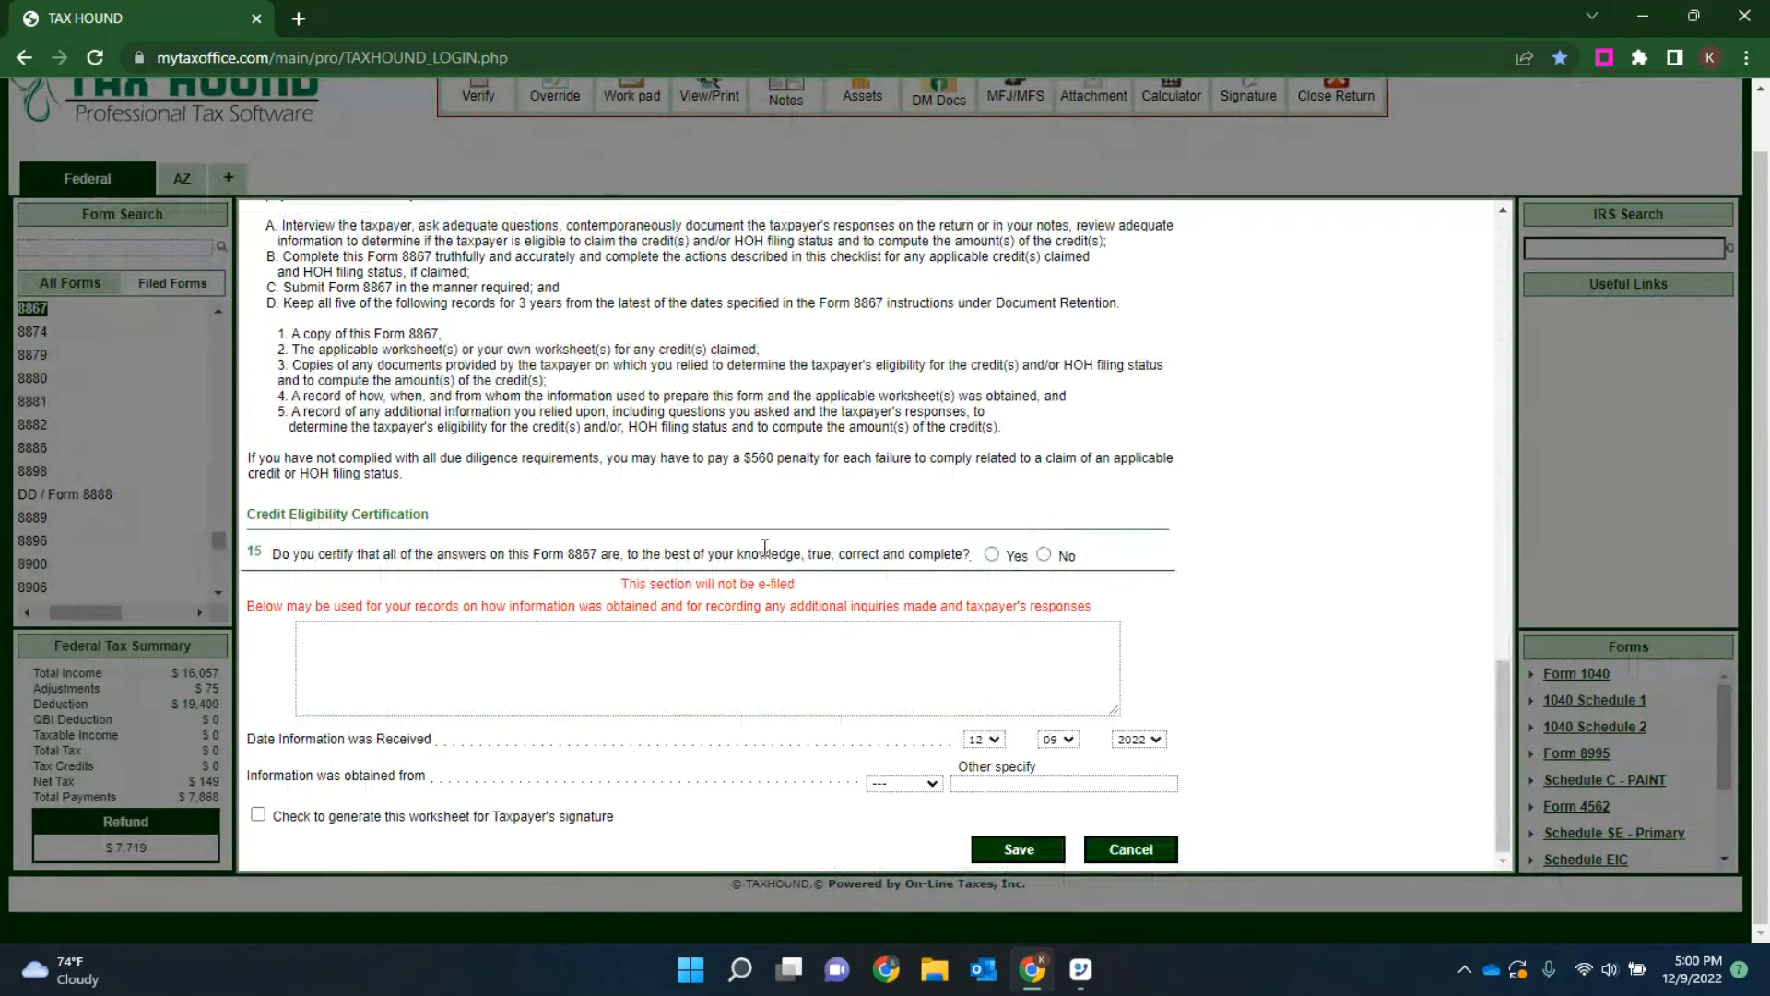
{"action": "left_click", "coordinate": [992, 554]}
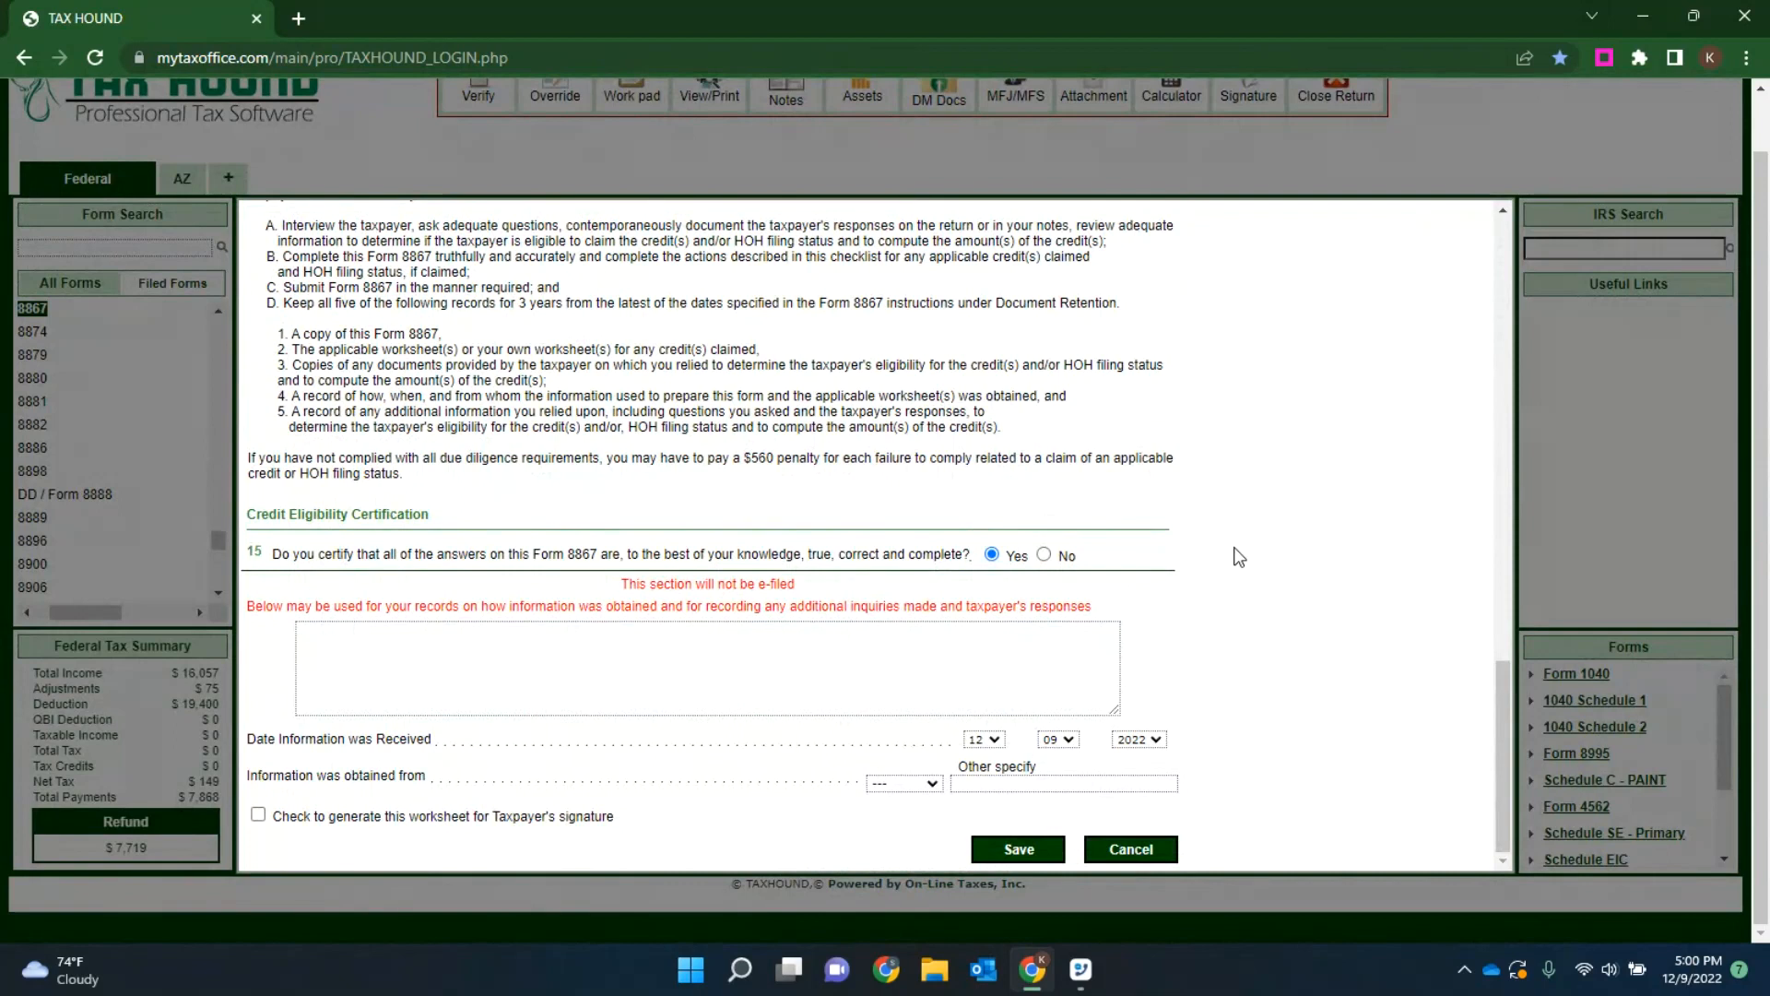
Step: Record the inquiry note "Why isn't the mother claiming the child? She's in prison." in the section that is not e-filed
{"action": "left_click", "coordinate": [31, 27]}
{"action": "left_click", "coordinate": [511, 668]}
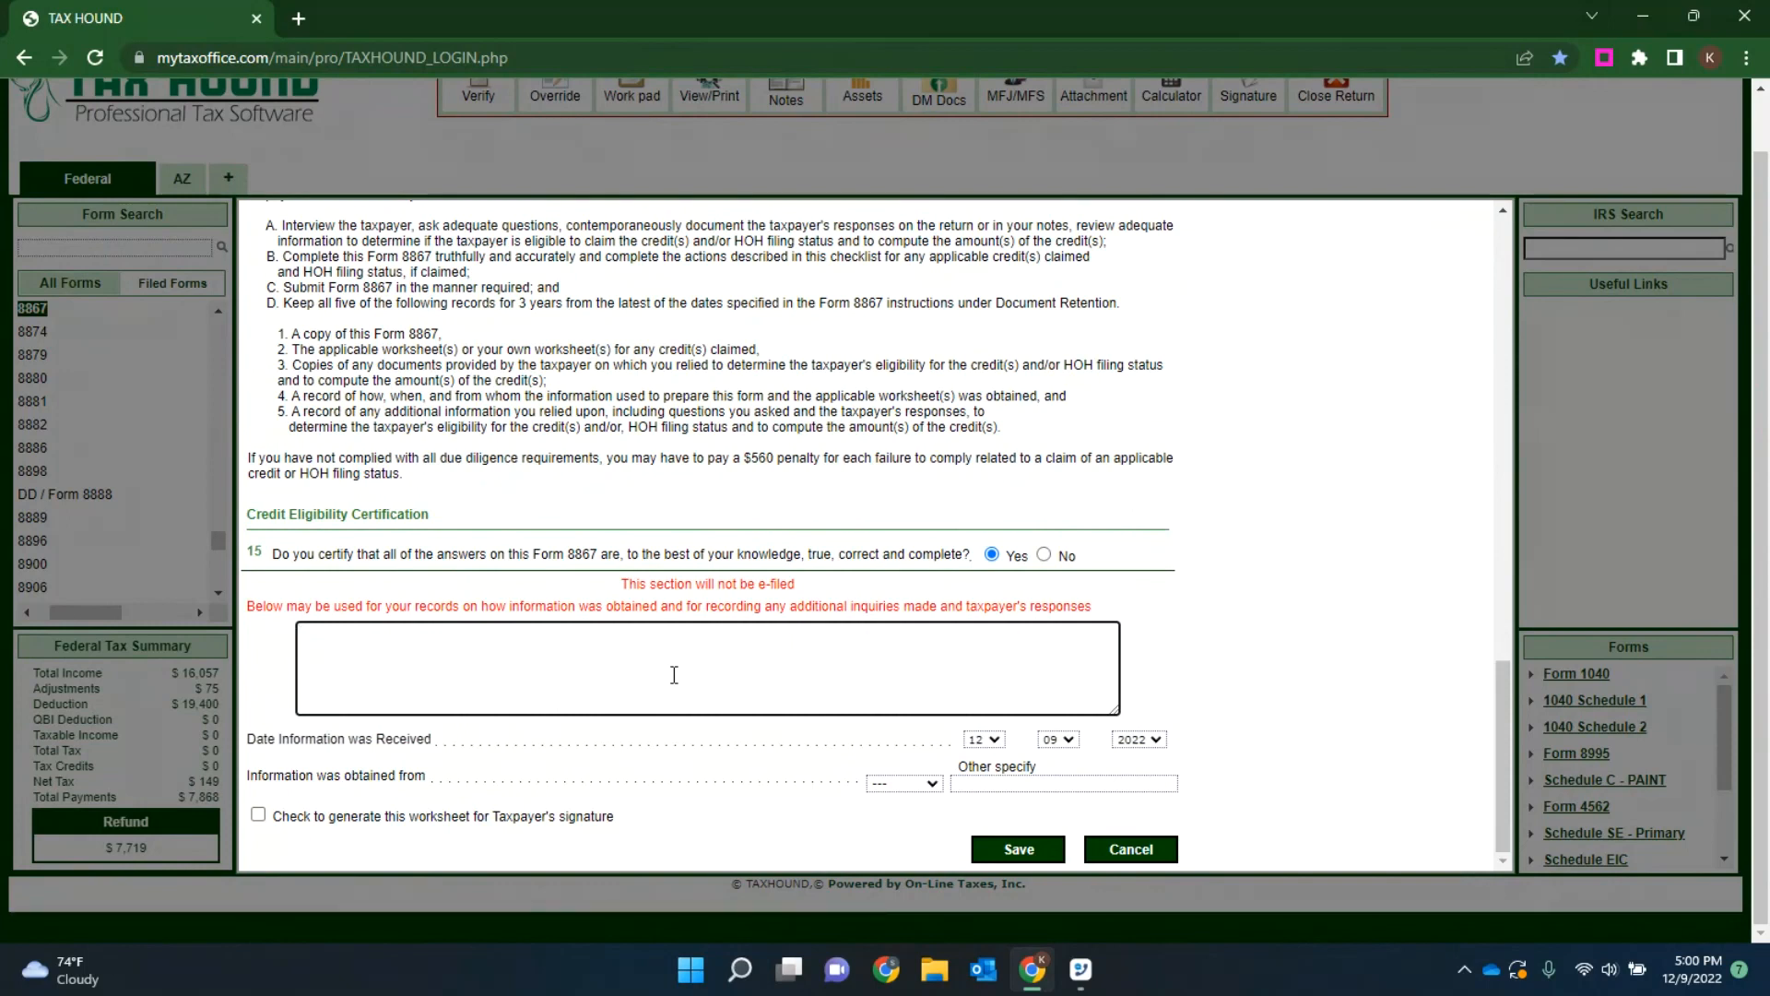
{"action": "type", "text": "Why "}
{"action": "type", "text": "isn't the mother c"}
{"action": "type", "text": "lam"}
{"action": "type", "text": "iming the "}
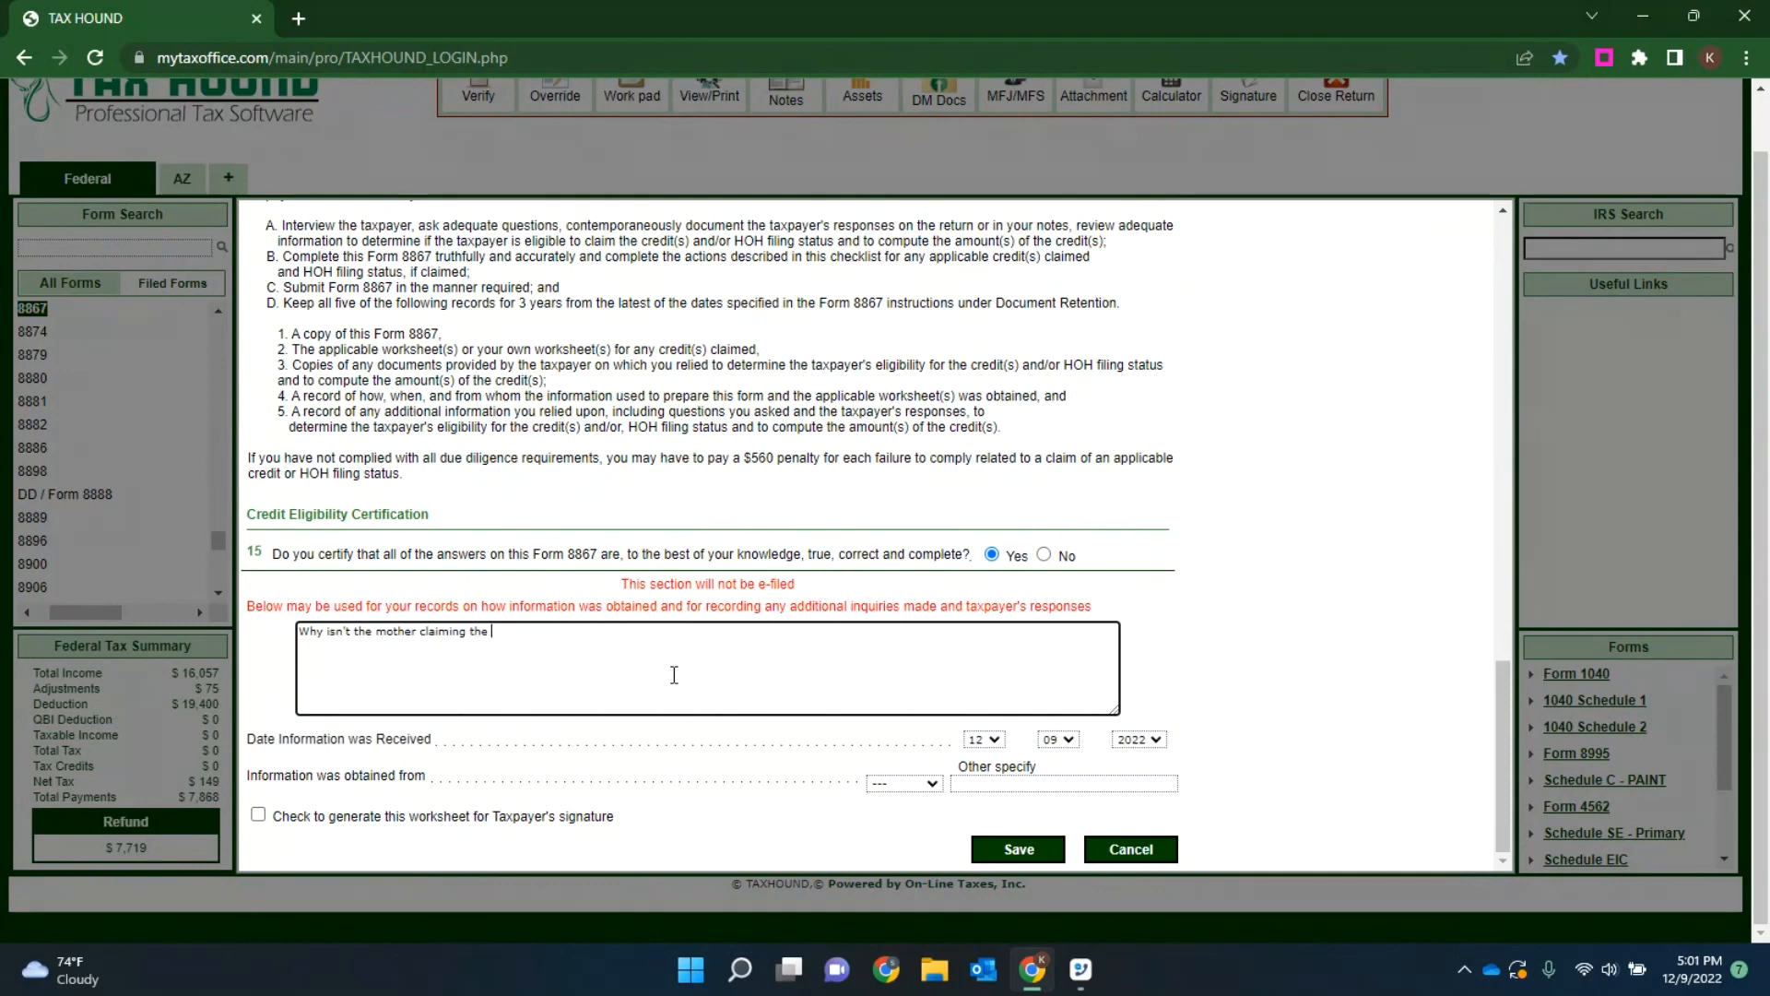
{"action": "type", "text": "child? She's in prison."}
Step: Set the information source to Taxpayer, generate the worksheet for the taxpayer's signature, and submit the checklist for saving
{"action": "left_click", "coordinate": [908, 783]}
{"action": "left_click", "coordinate": [895, 816]}
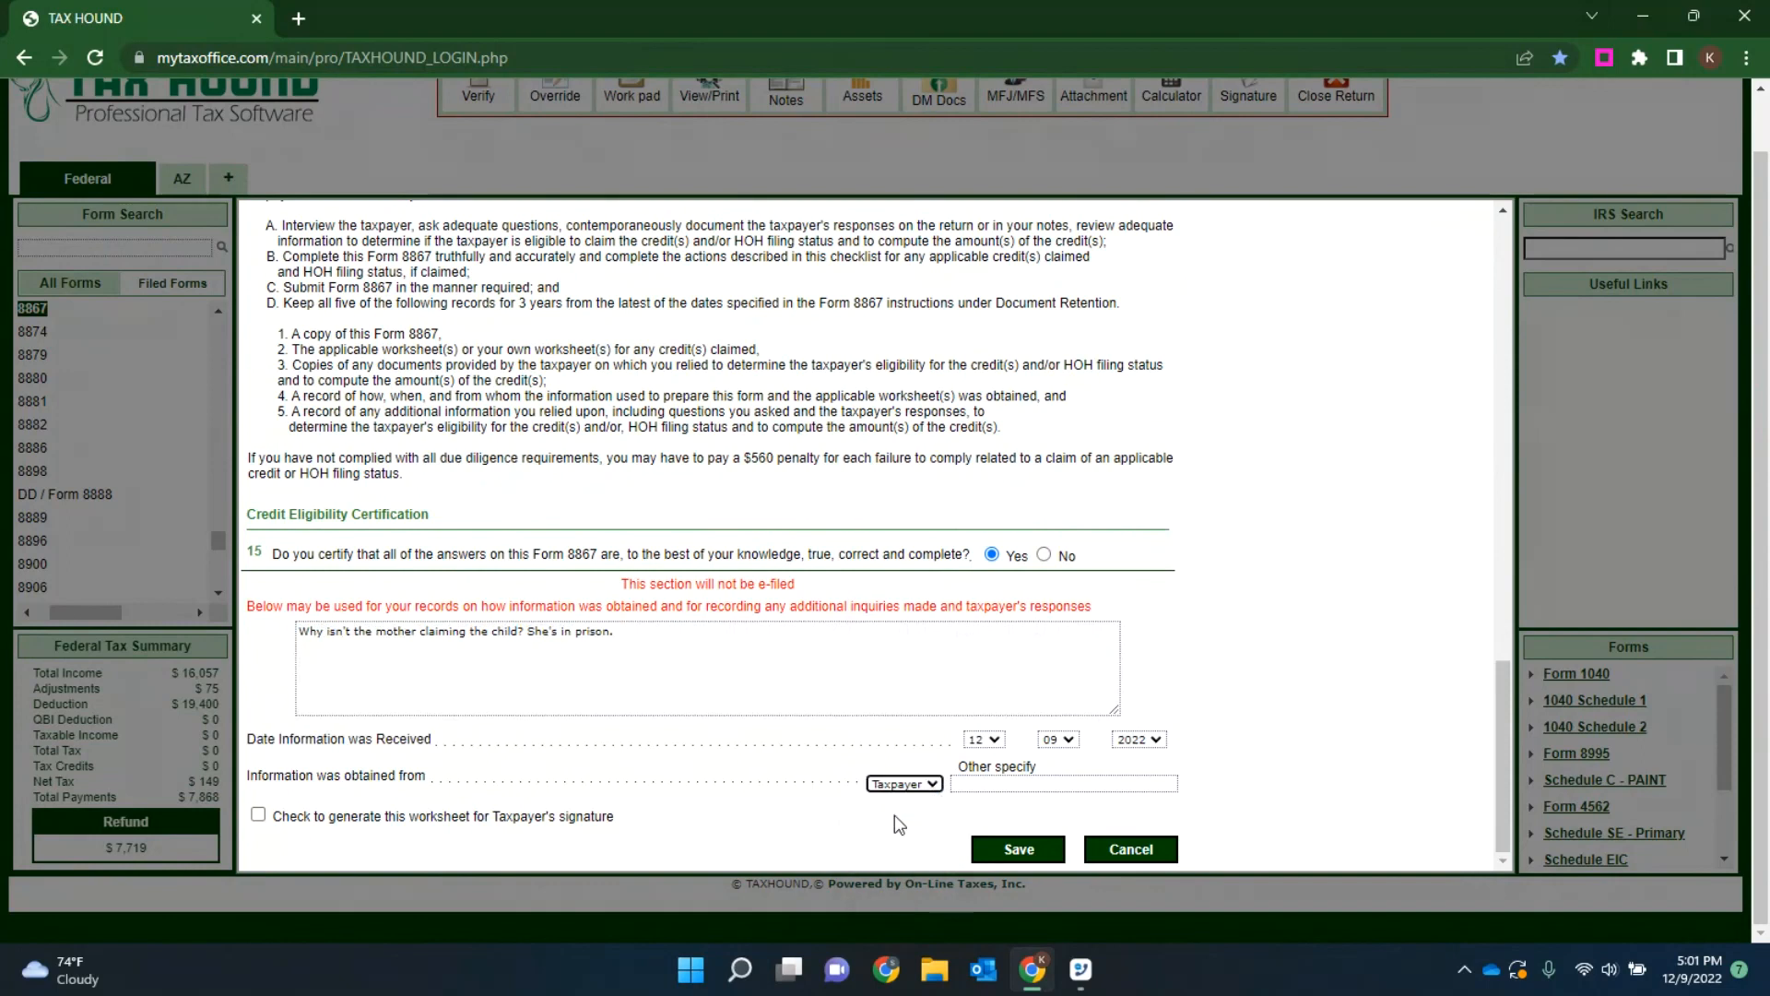
{"action": "left_click", "coordinate": [257, 817]}
{"action": "left_click", "coordinate": [1019, 849]}
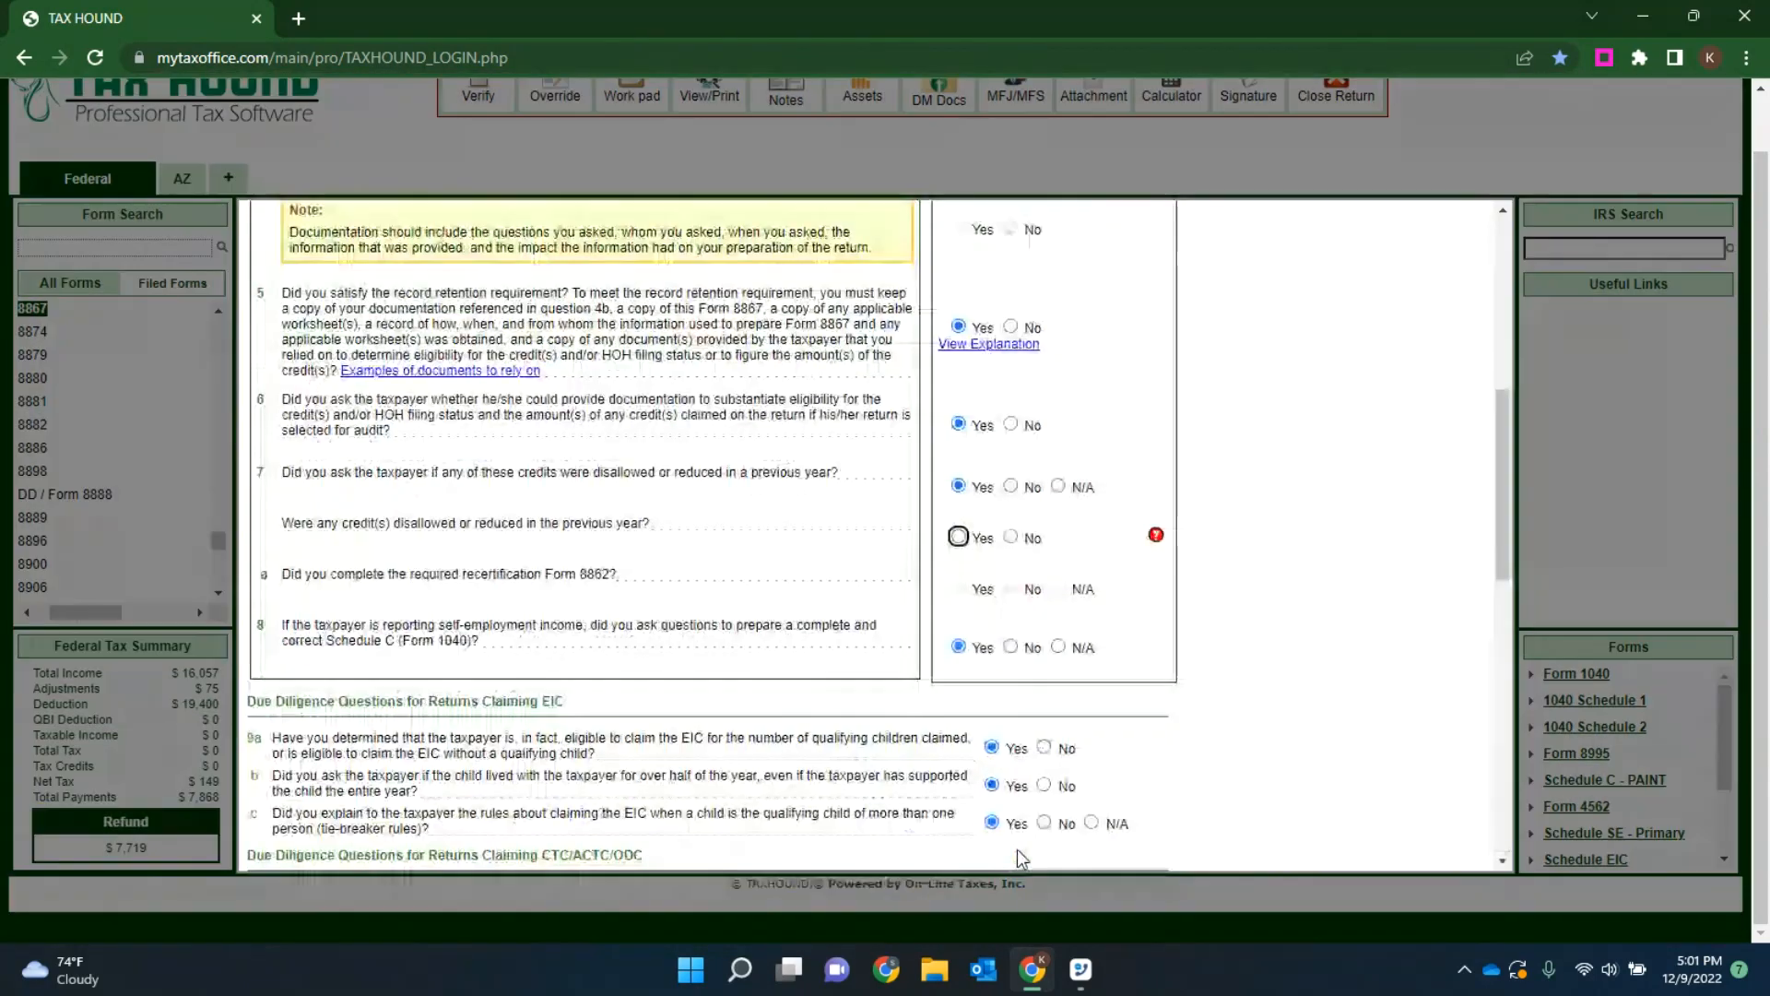
Step: Change question 7 about previously disallowed credits to No, keep question 6 at Yes, and save the Form 8867 checklist
{"action": "left_click", "coordinate": [959, 537]}
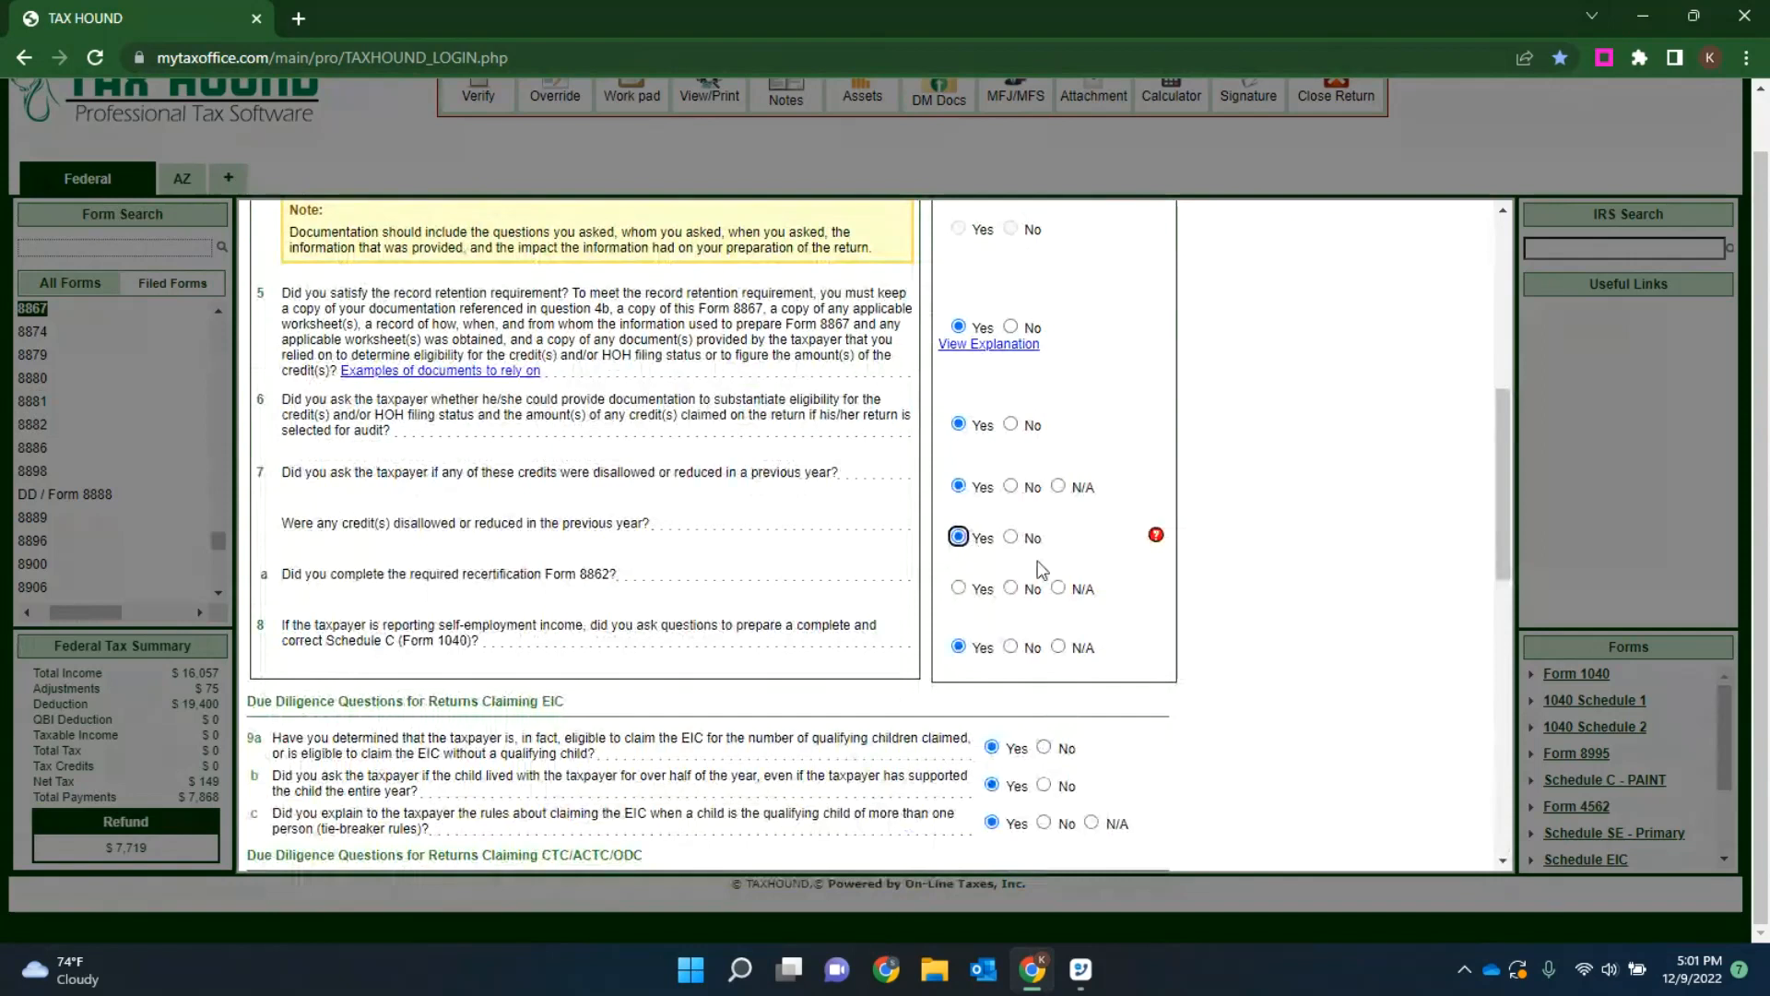
{"action": "left_click", "coordinate": [1011, 537]}
{"action": "left_click", "coordinate": [1011, 425]}
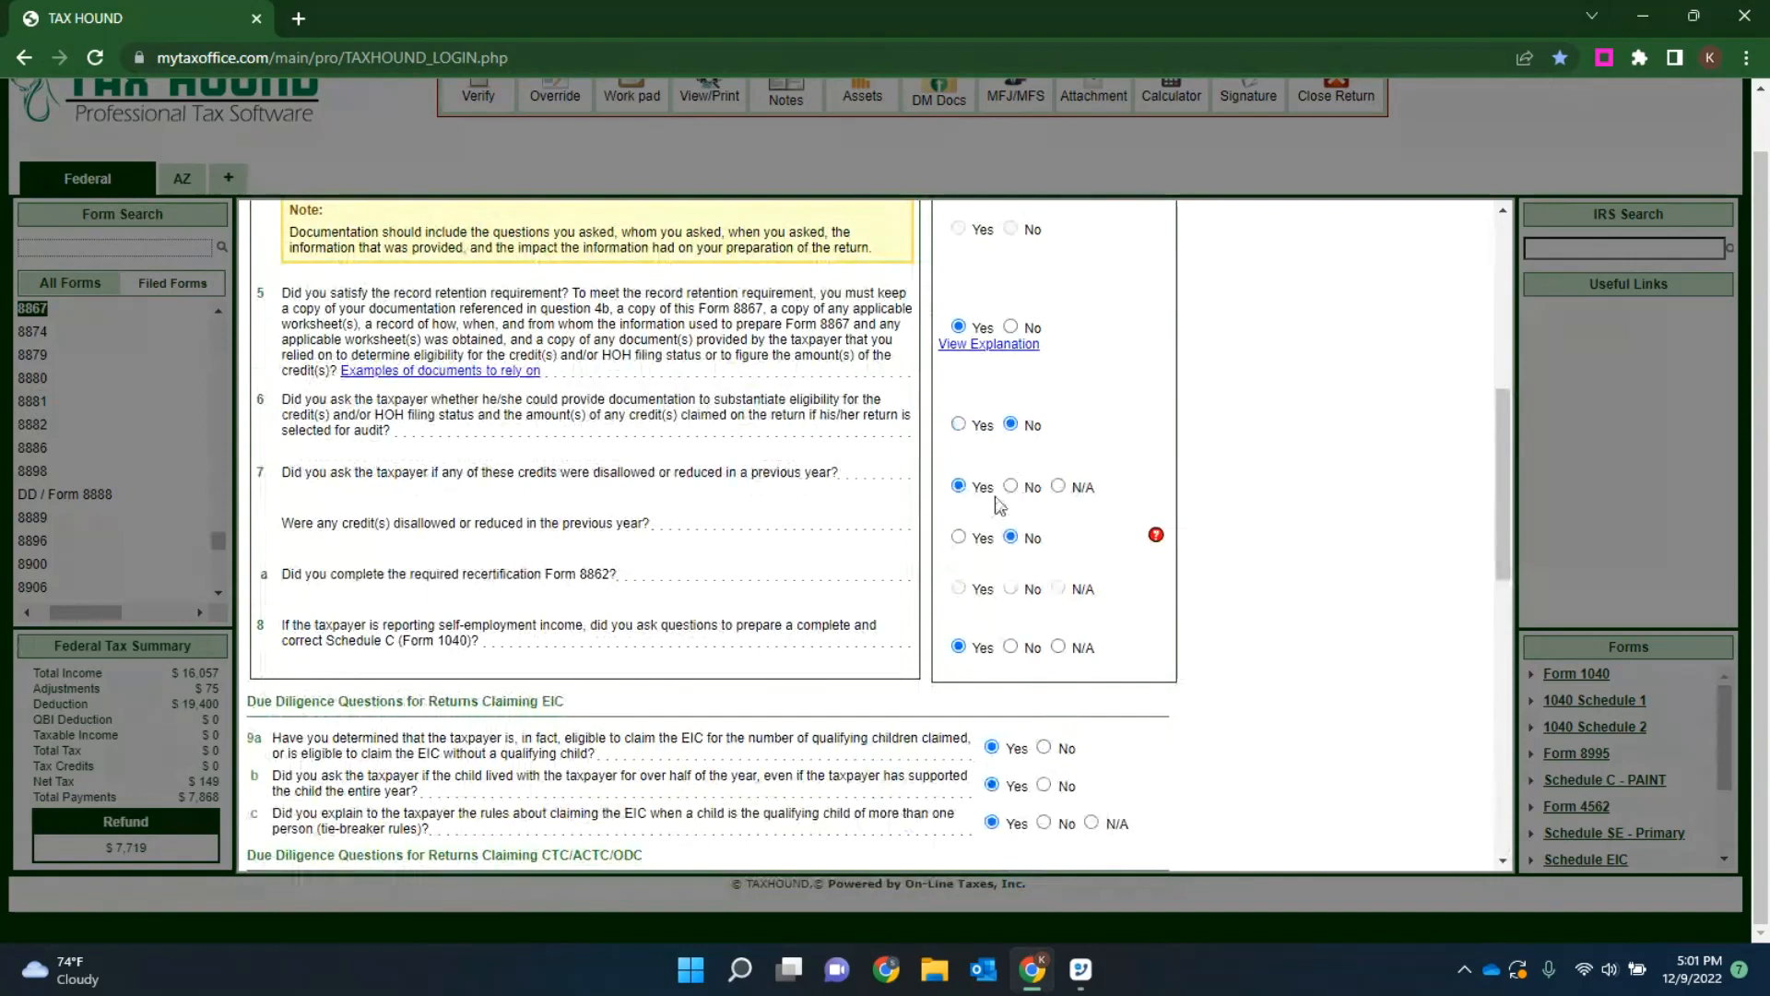
{"action": "left_click", "coordinate": [958, 424]}
{"action": "scroll", "coordinate": [1069, 581], "scroll_direction": "down", "scroll_amount": 3}
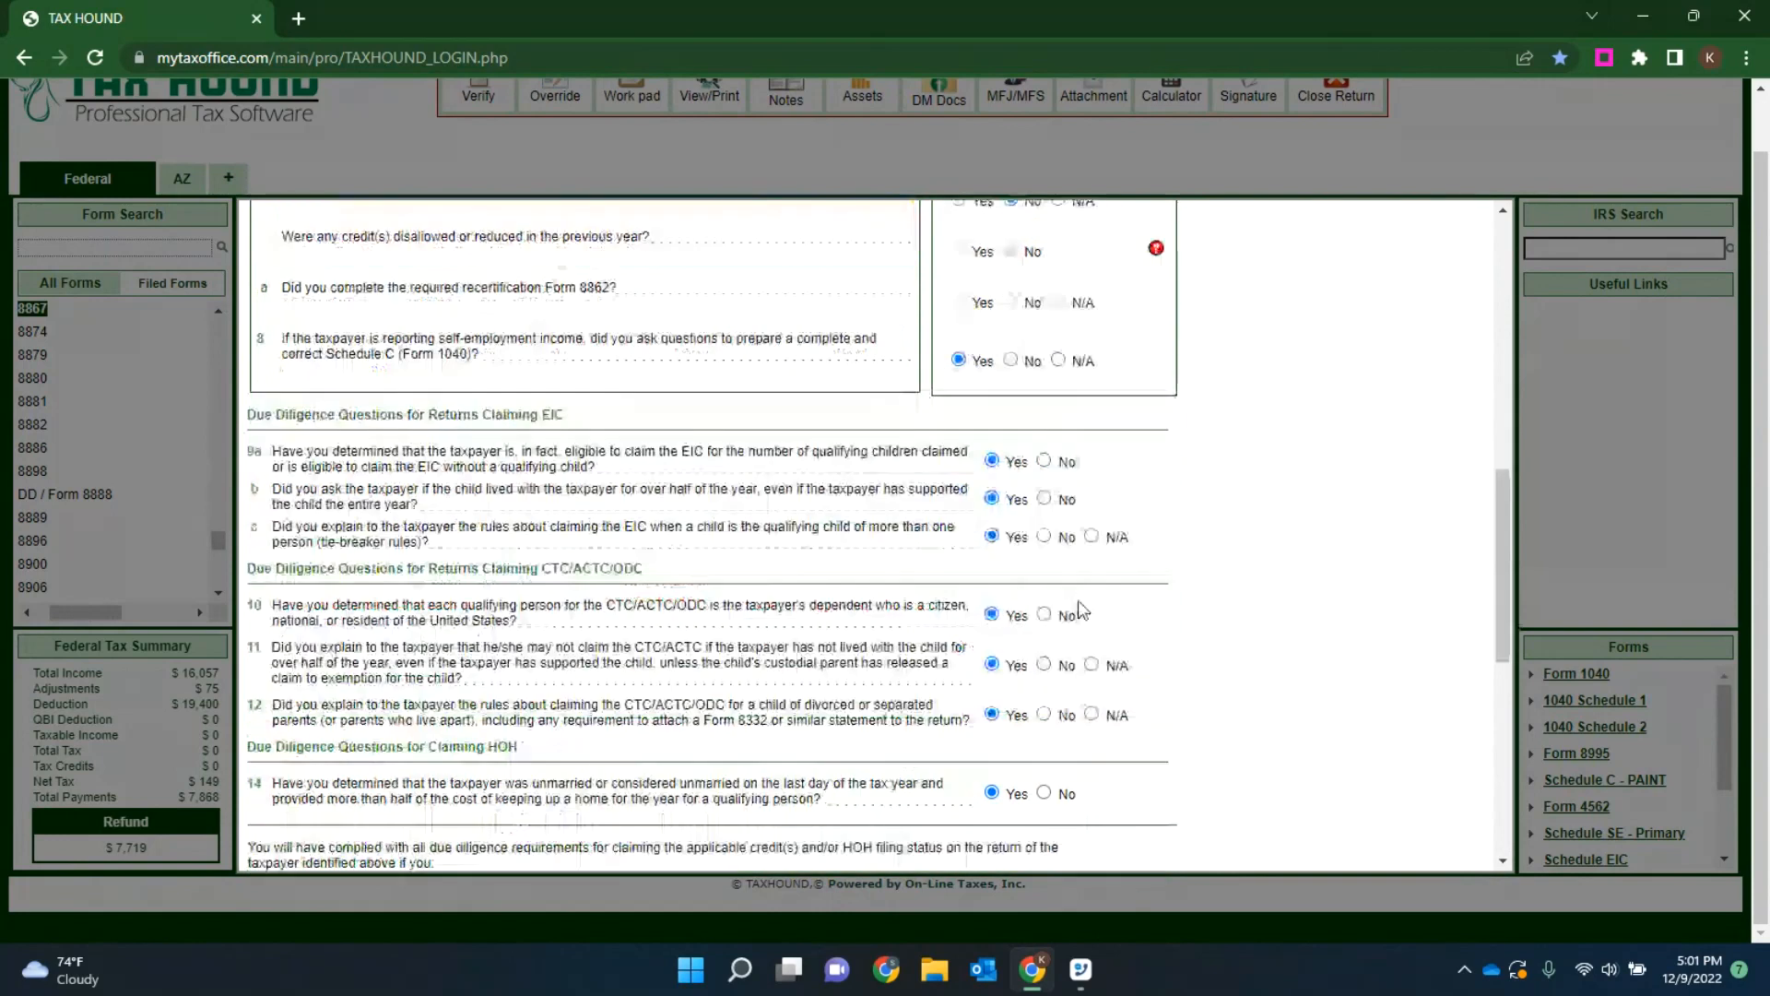
{"action": "scroll", "coordinate": [1068, 701], "scroll_direction": "down", "scroll_amount": 5}
{"action": "left_click", "coordinate": [1019, 849]}
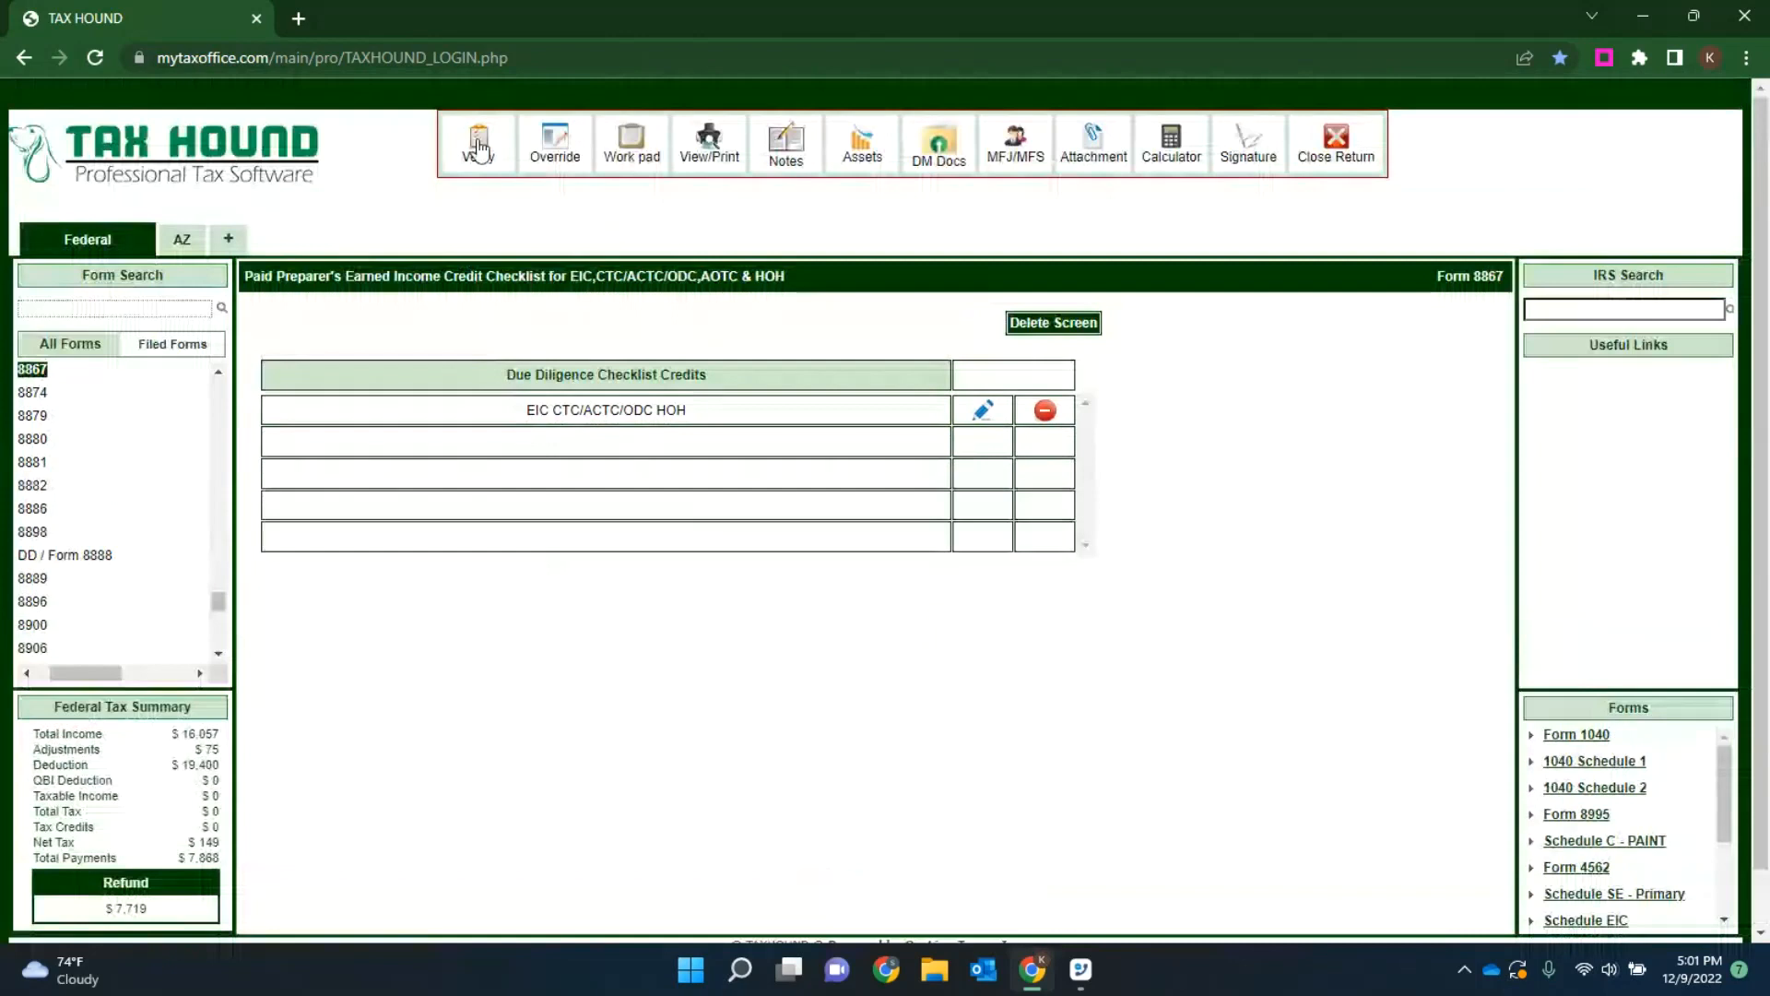
Step: Verify the return again and open Form 8879 from the missing taxpayer PIN message
{"action": "left_click", "coordinate": [478, 147]}
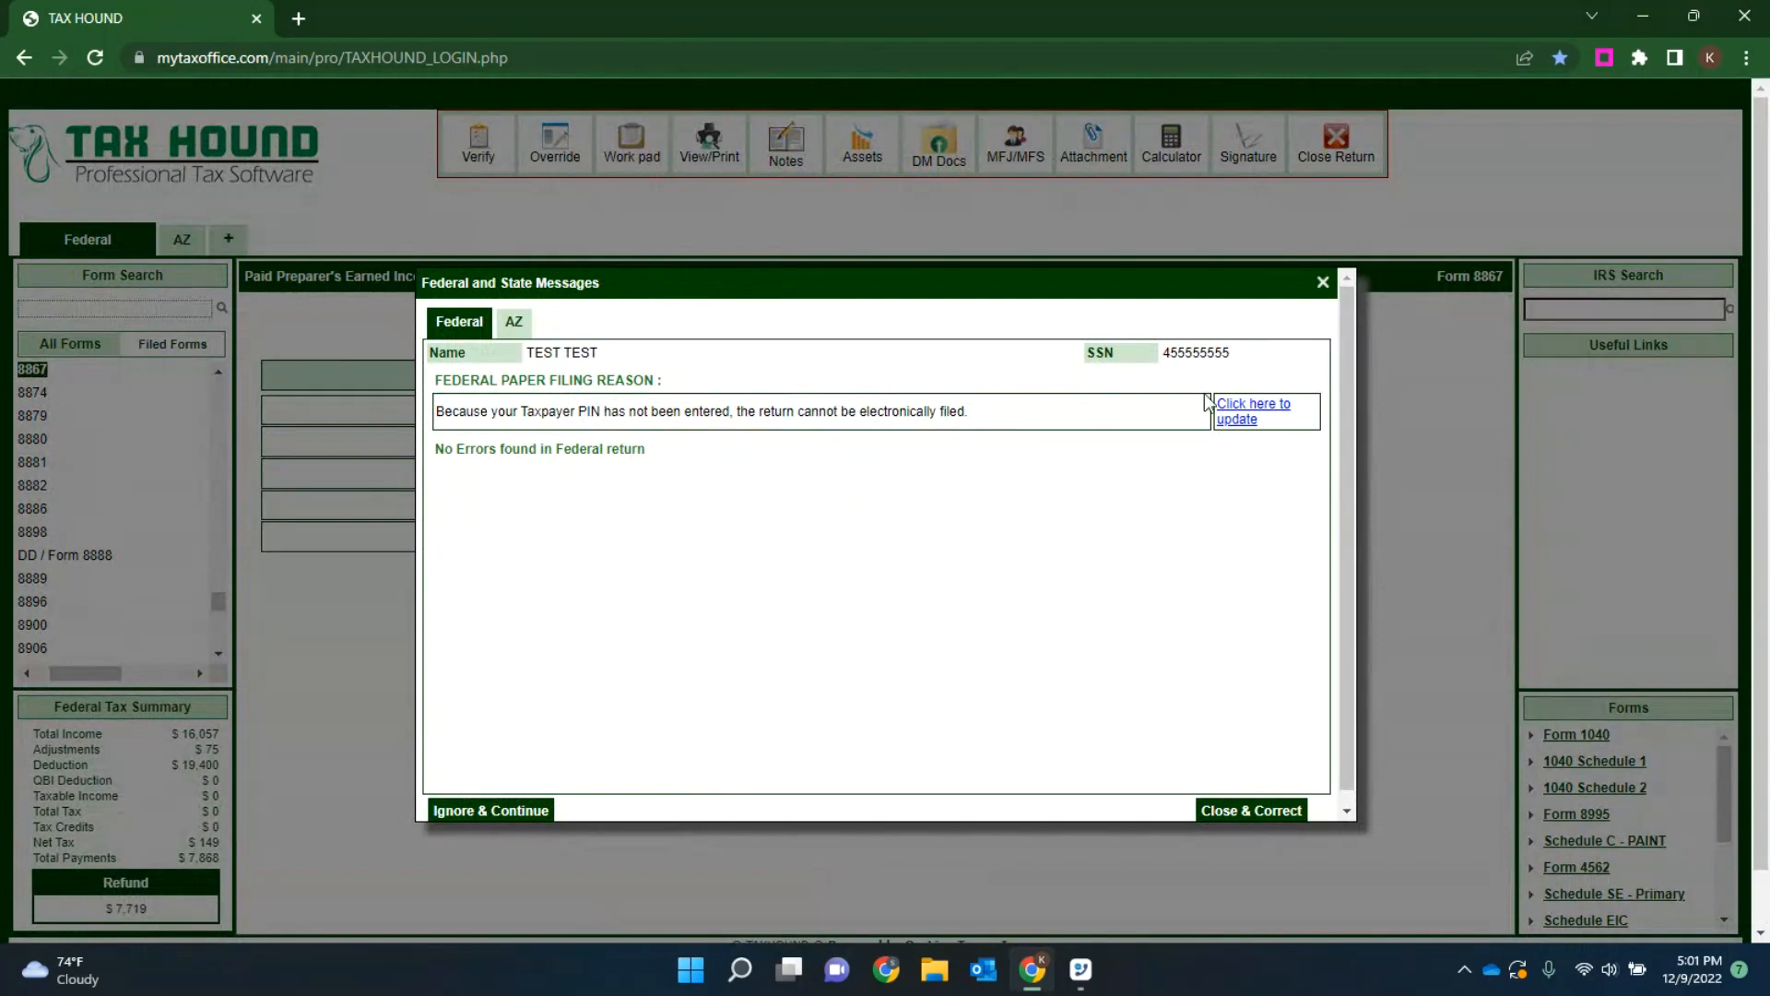
{"action": "left_click", "coordinate": [1245, 418]}
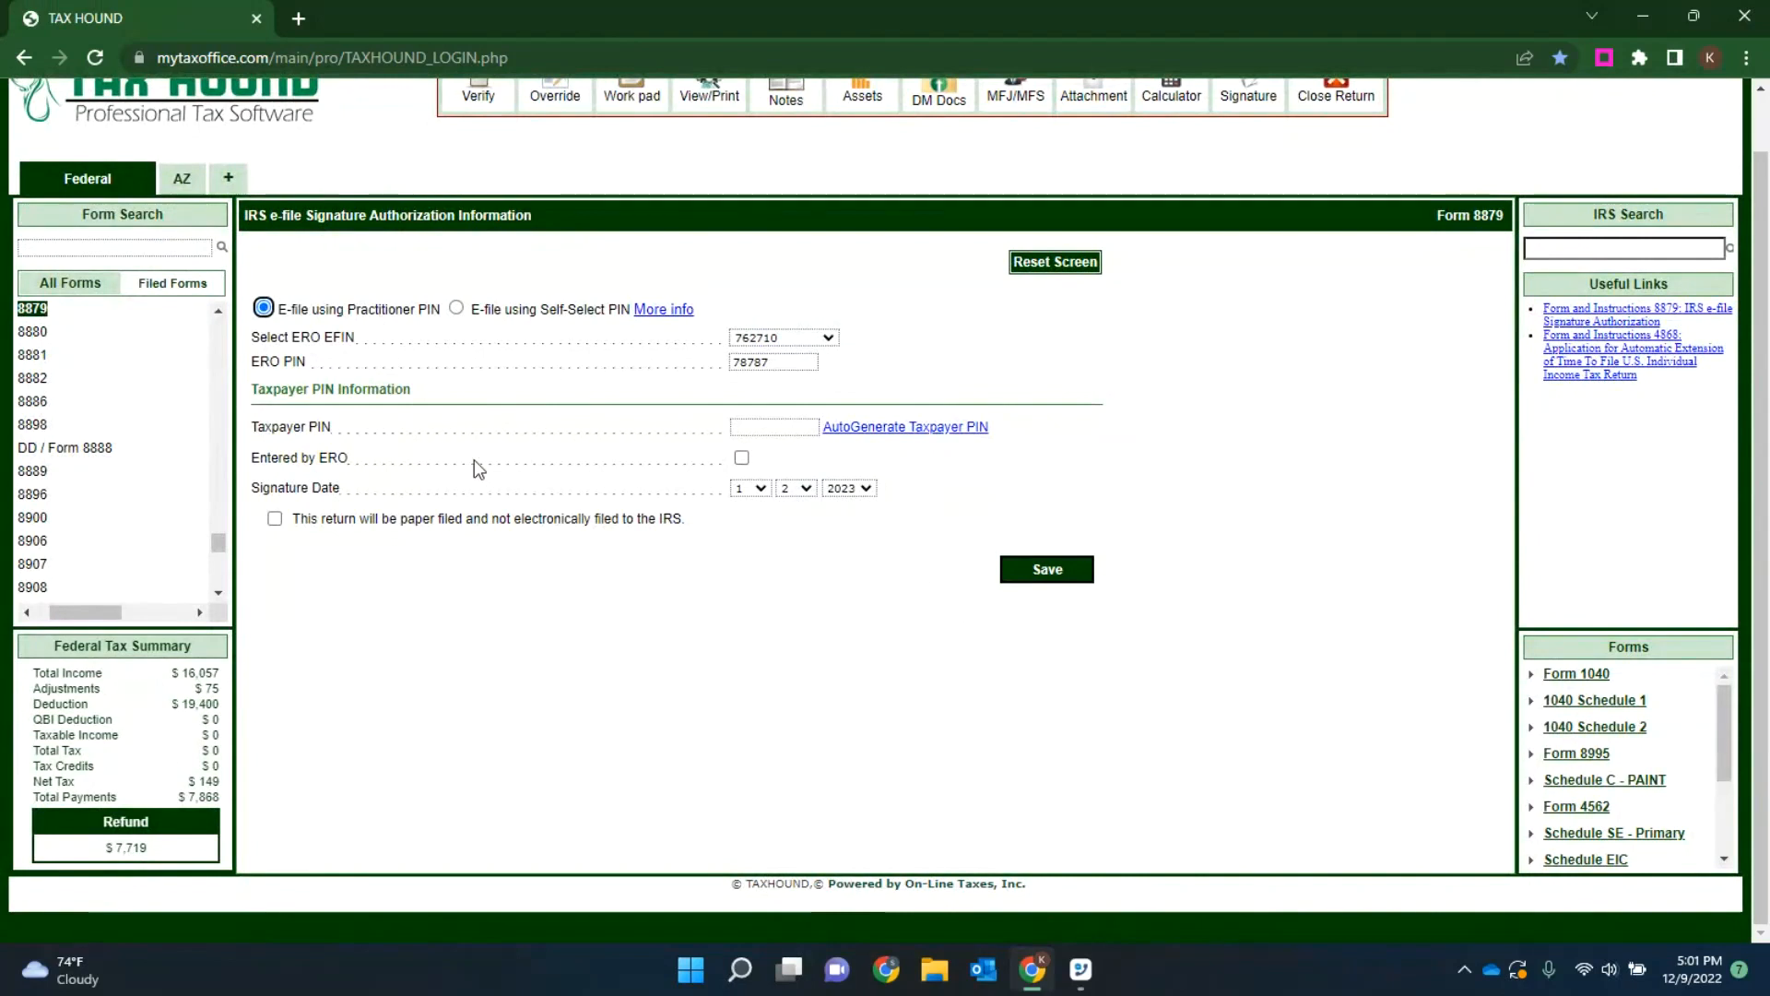
Step: Auto-generate the taxpayer PIN, mark it as entered by the ERO, and save Form 8879
{"action": "left_click", "coordinate": [919, 427]}
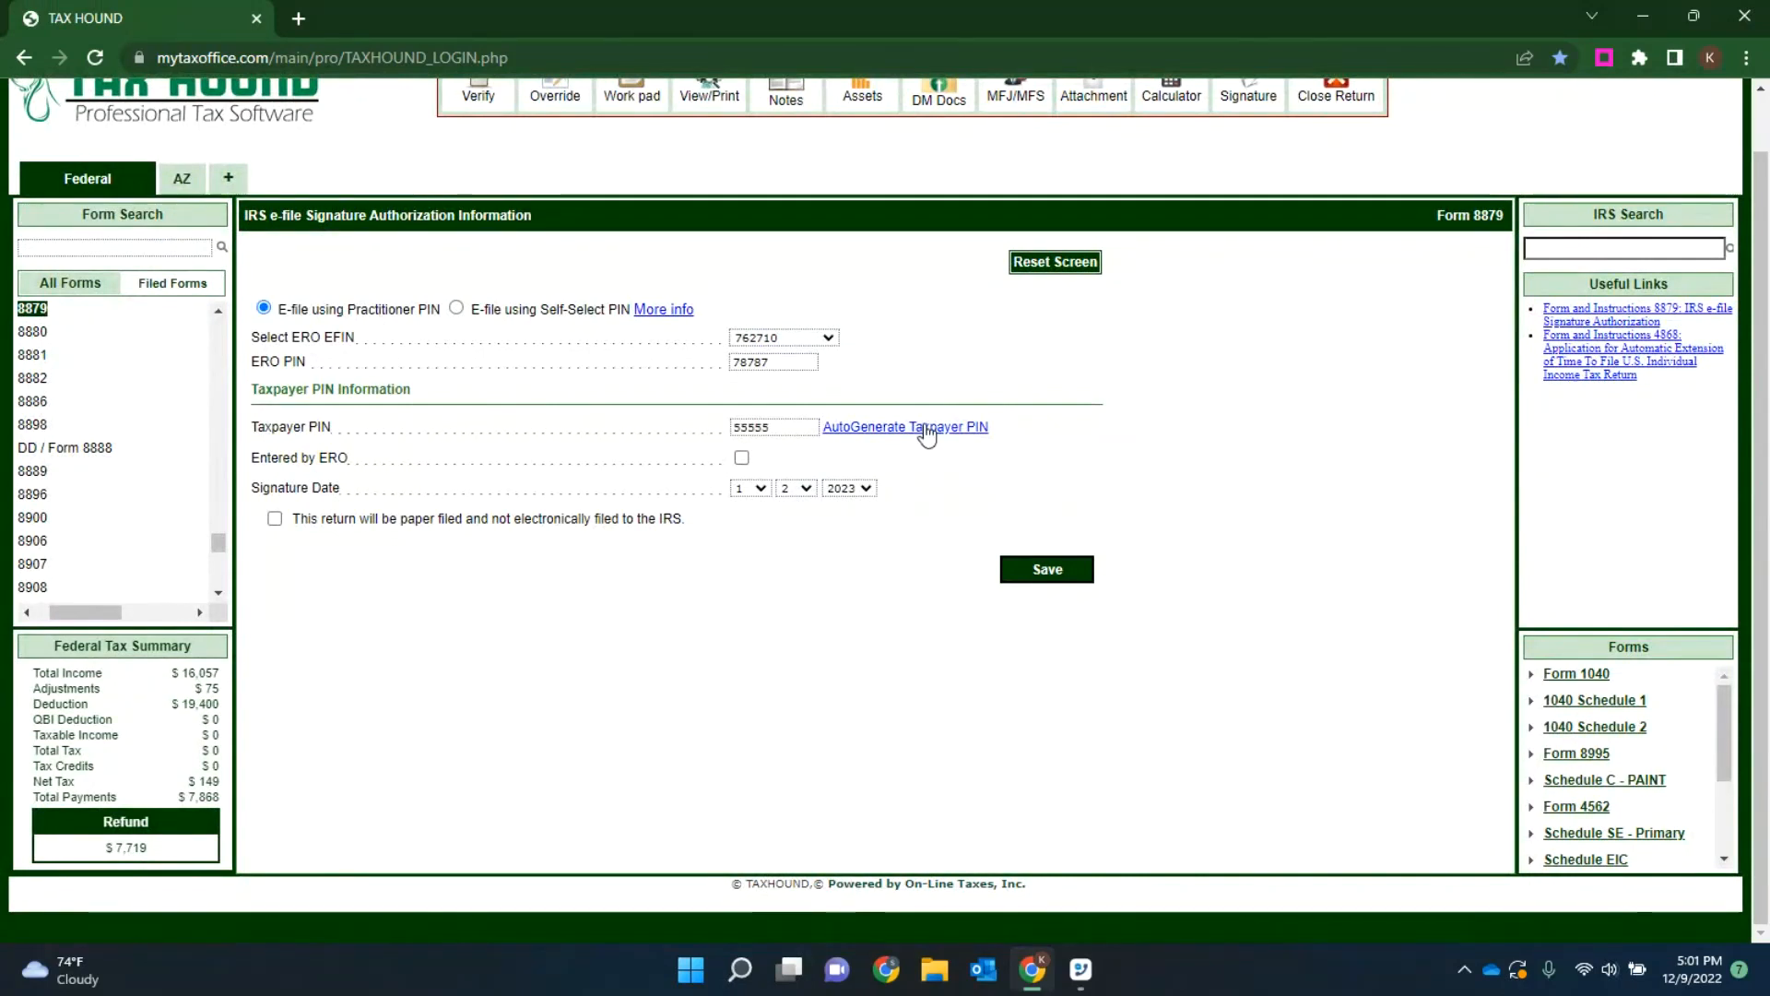
{"action": "left_click", "coordinate": [741, 458]}
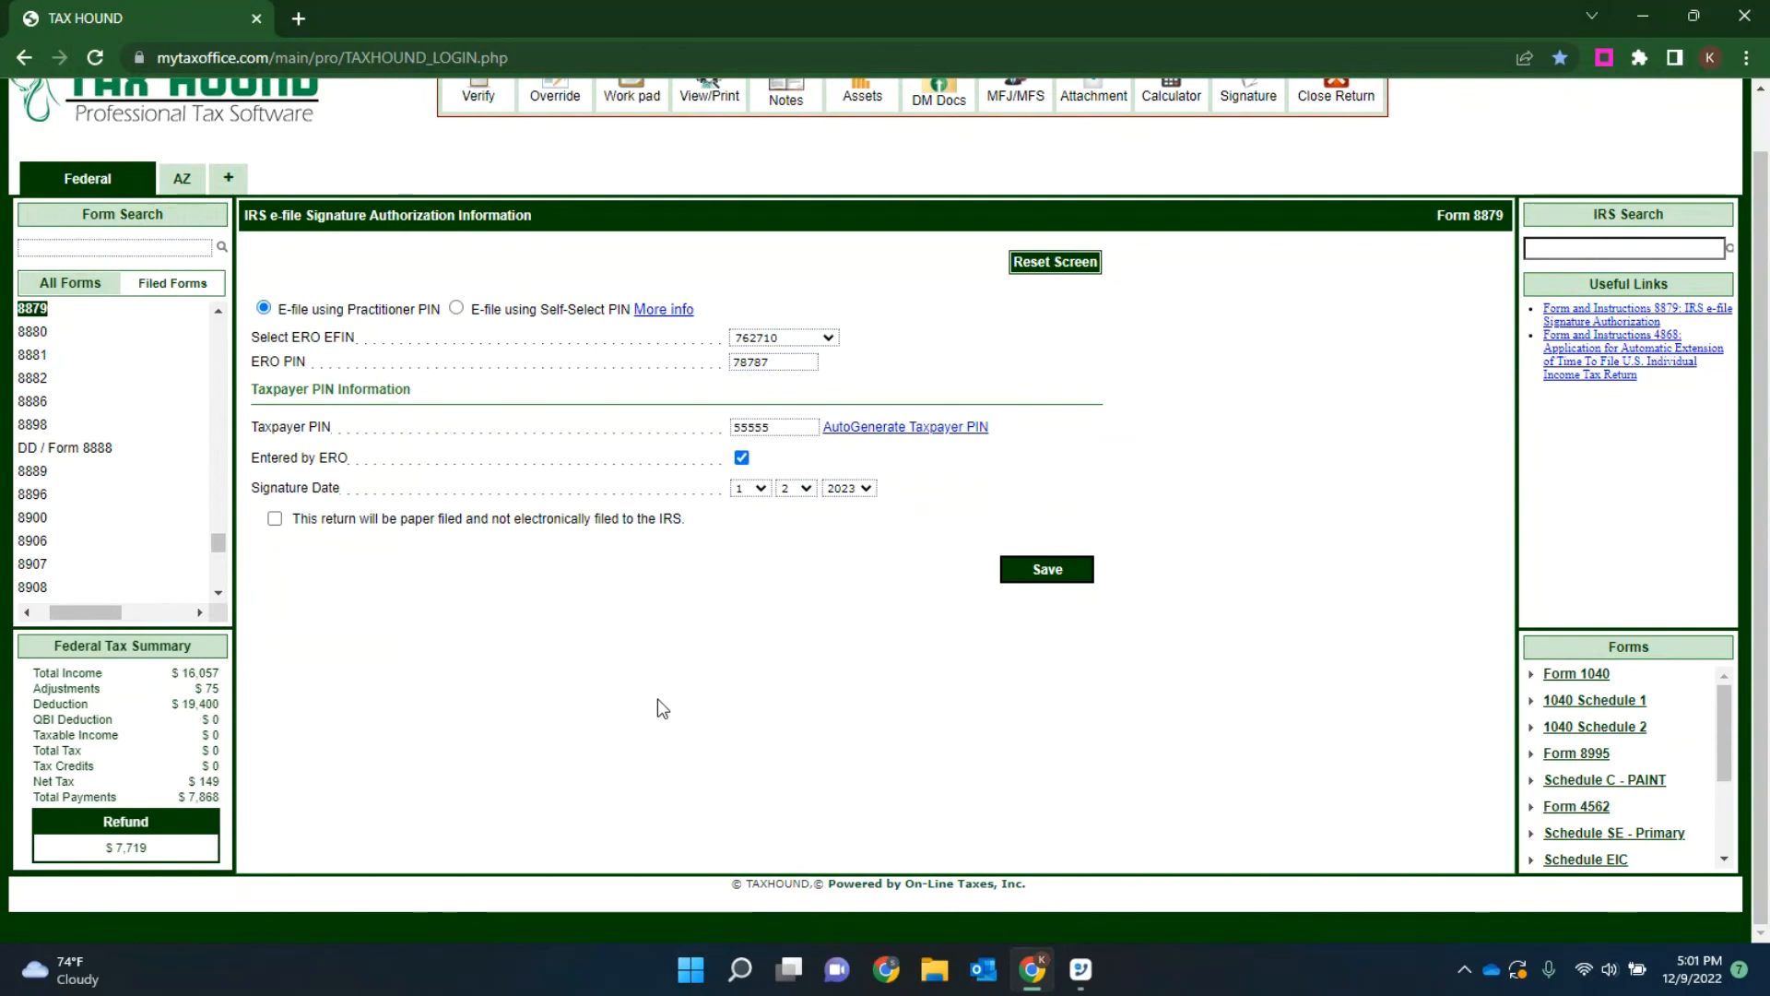
{"action": "left_click", "coordinate": [1051, 571]}
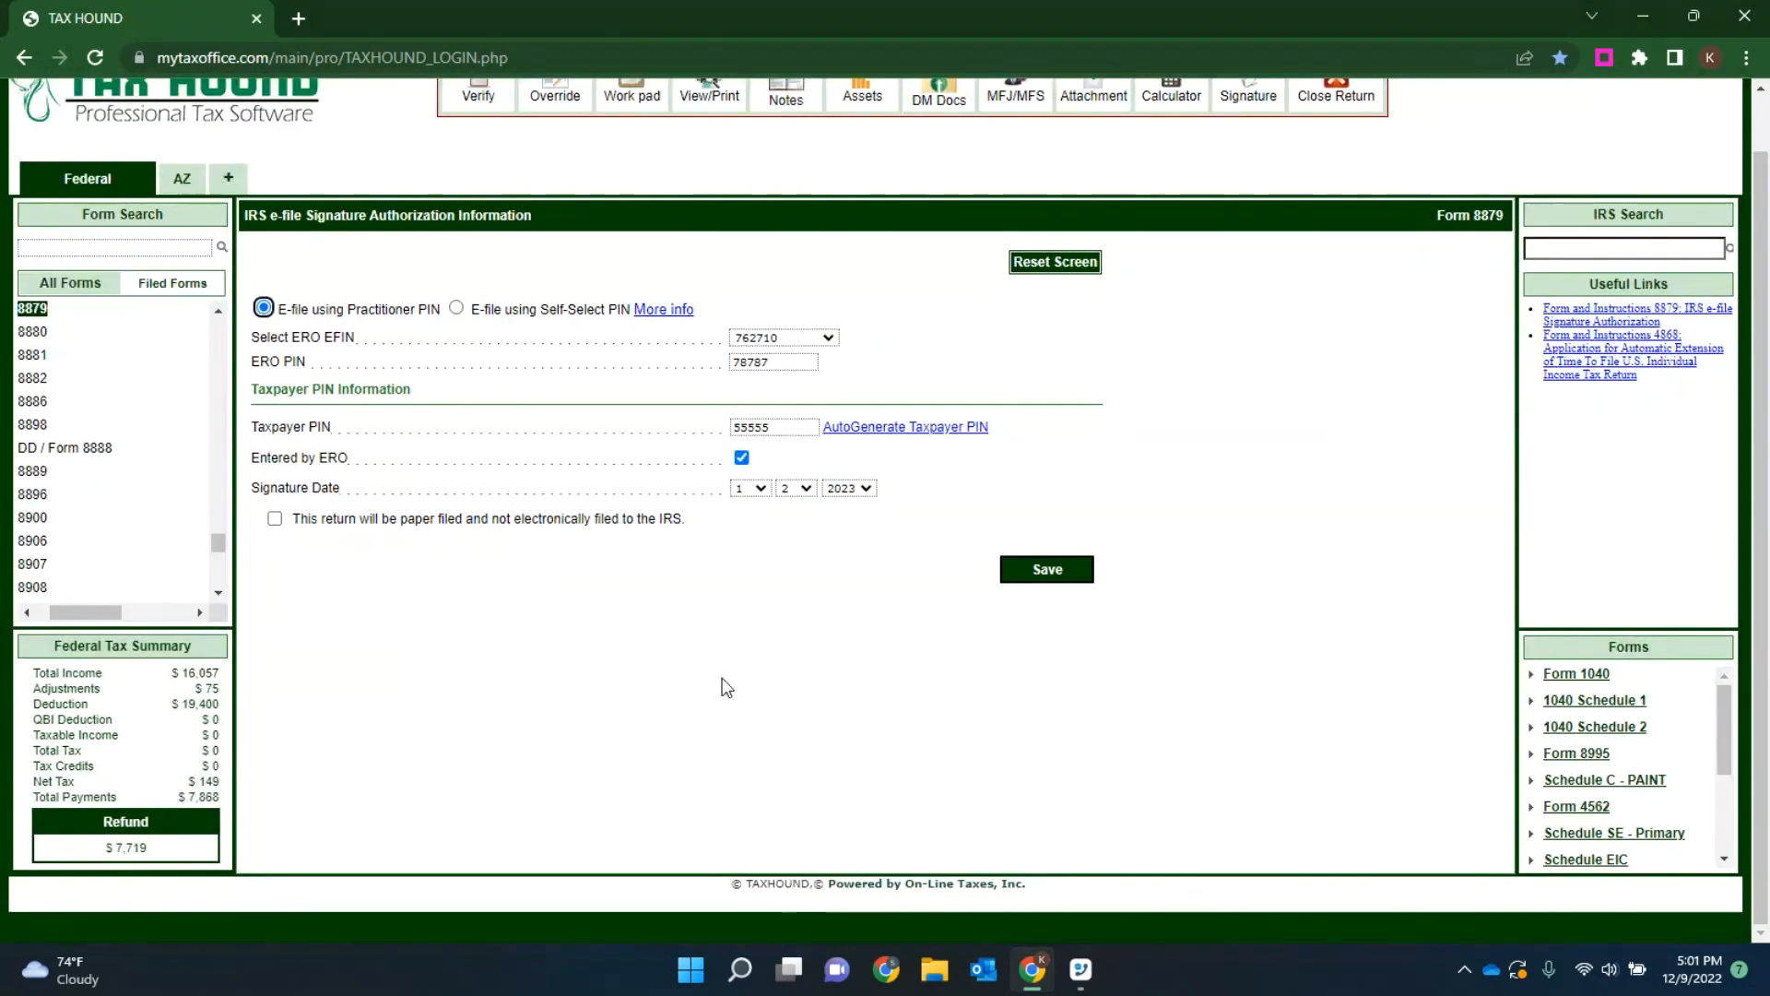
Step: Close the tax return and try the signature feature from its Manage Returns page
{"action": "scroll", "coordinate": [854, 643], "scroll_direction": "up", "scroll_amount": 1}
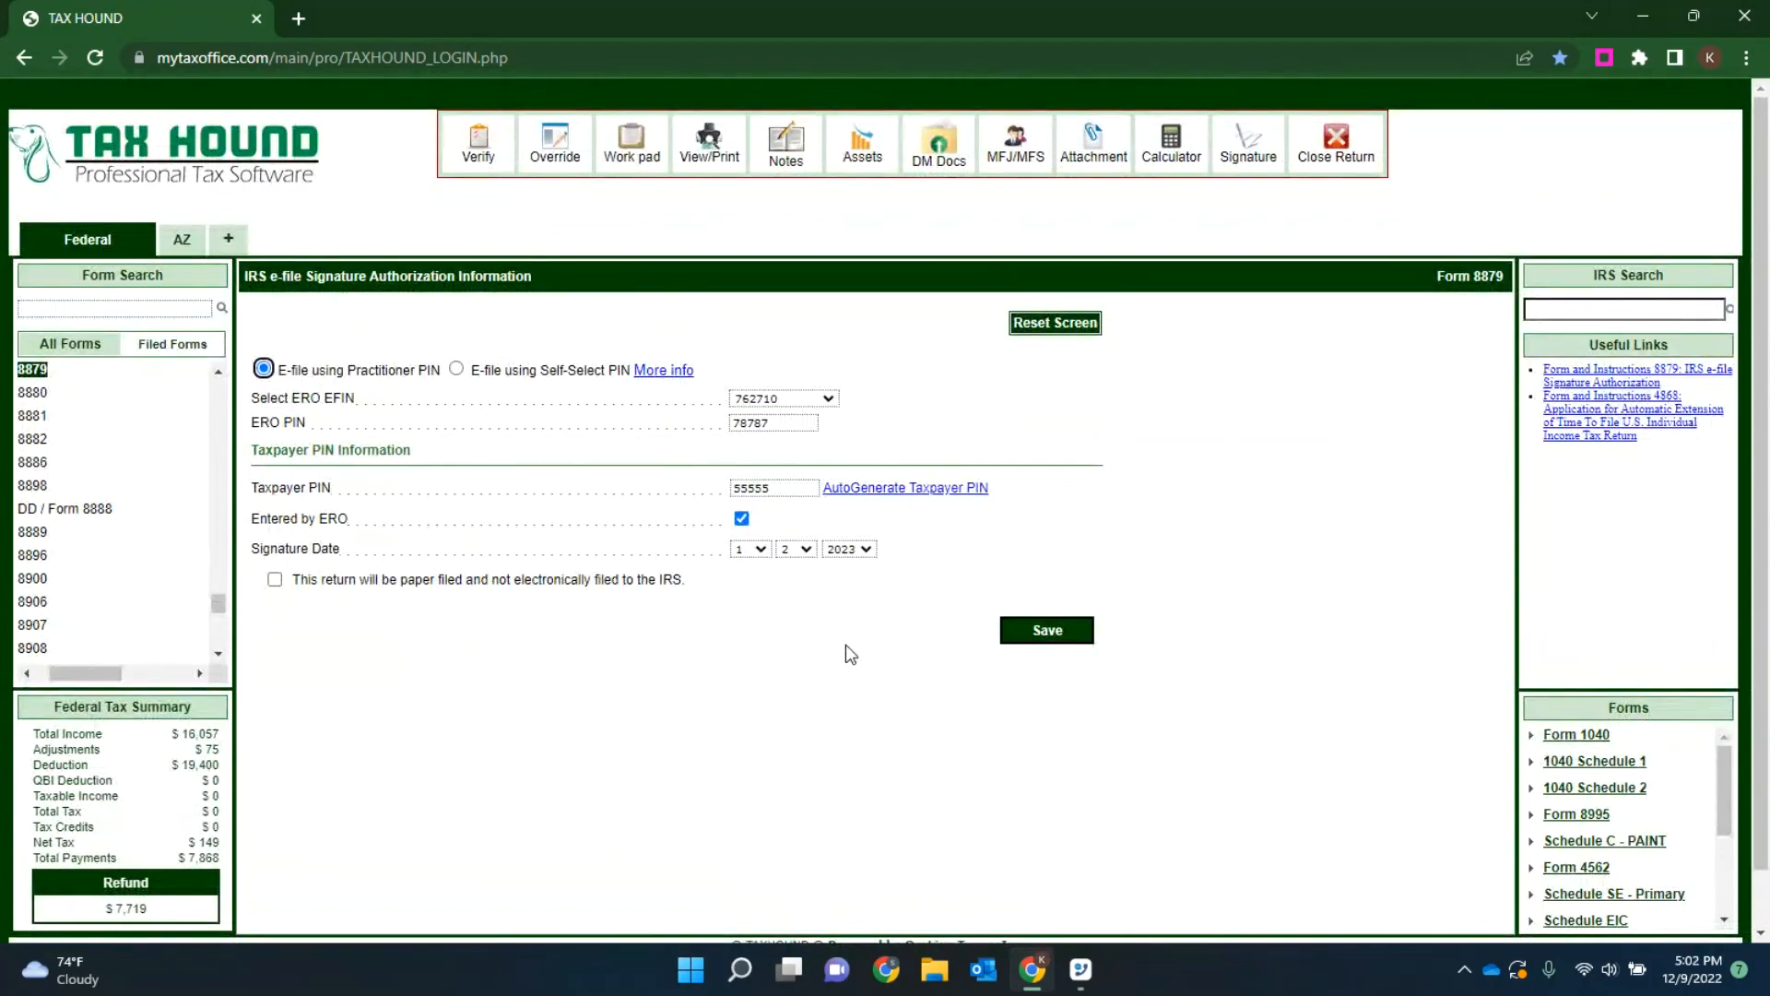
{"action": "left_click", "coordinate": [1338, 152]}
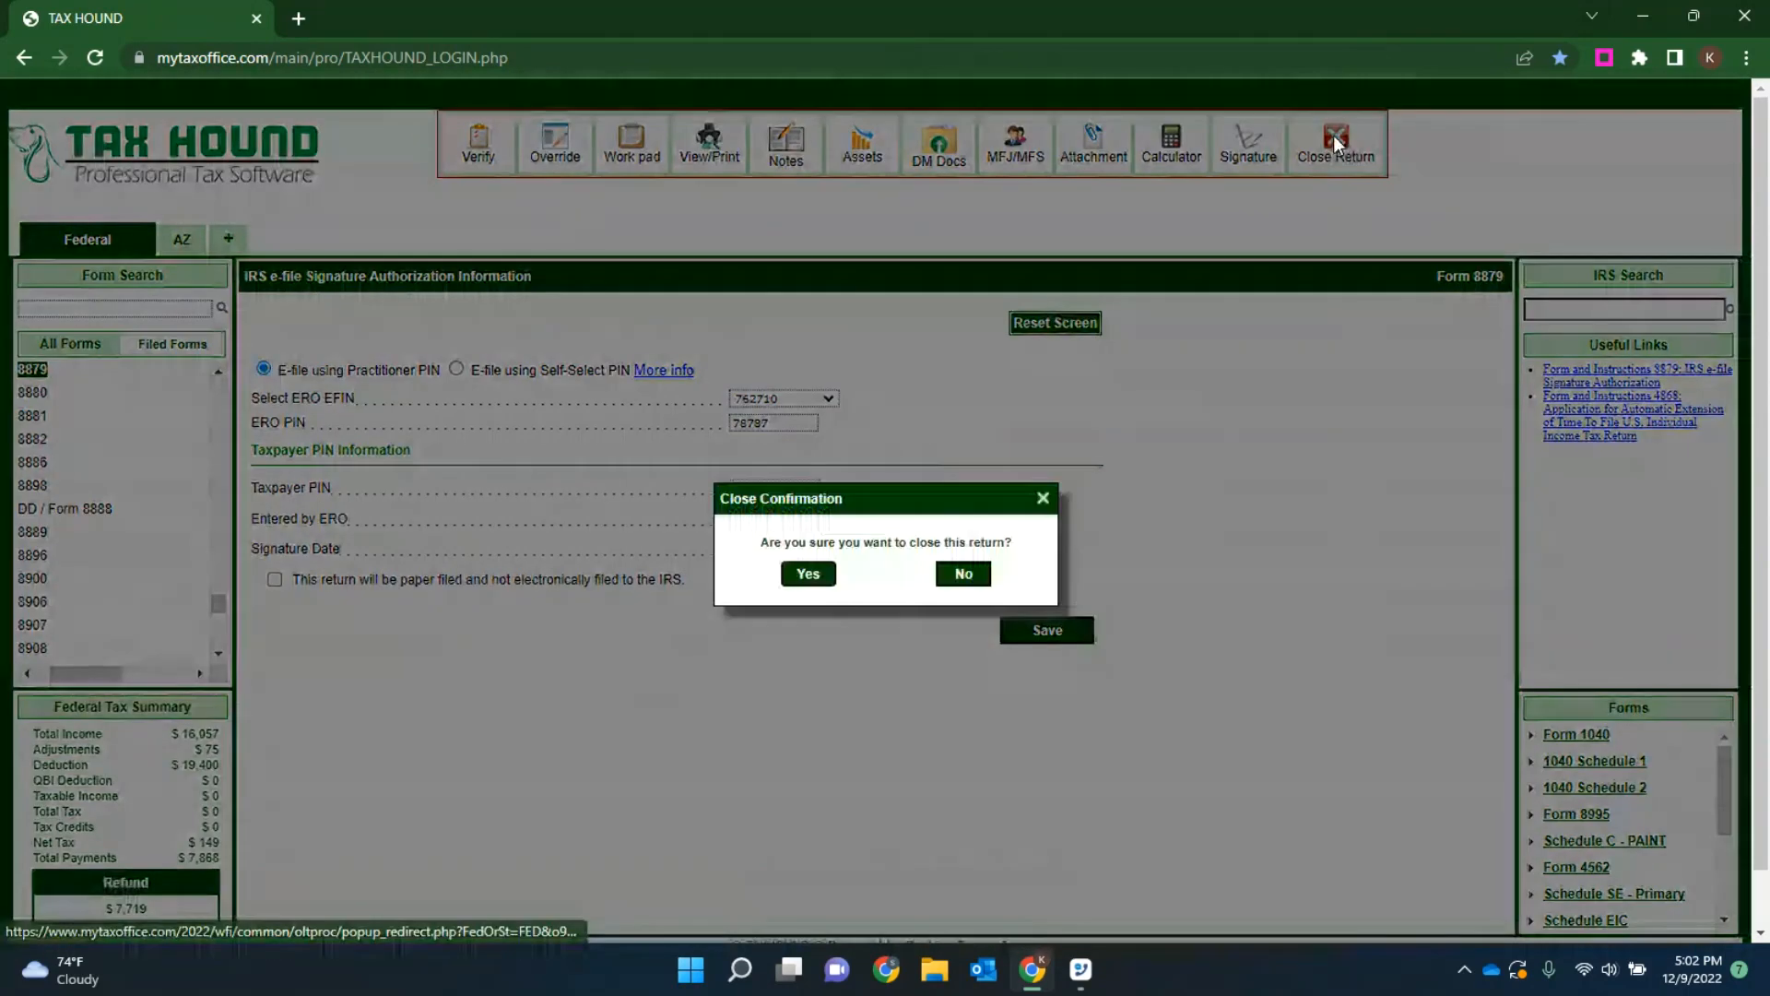
{"action": "left_click", "coordinate": [806, 581]}
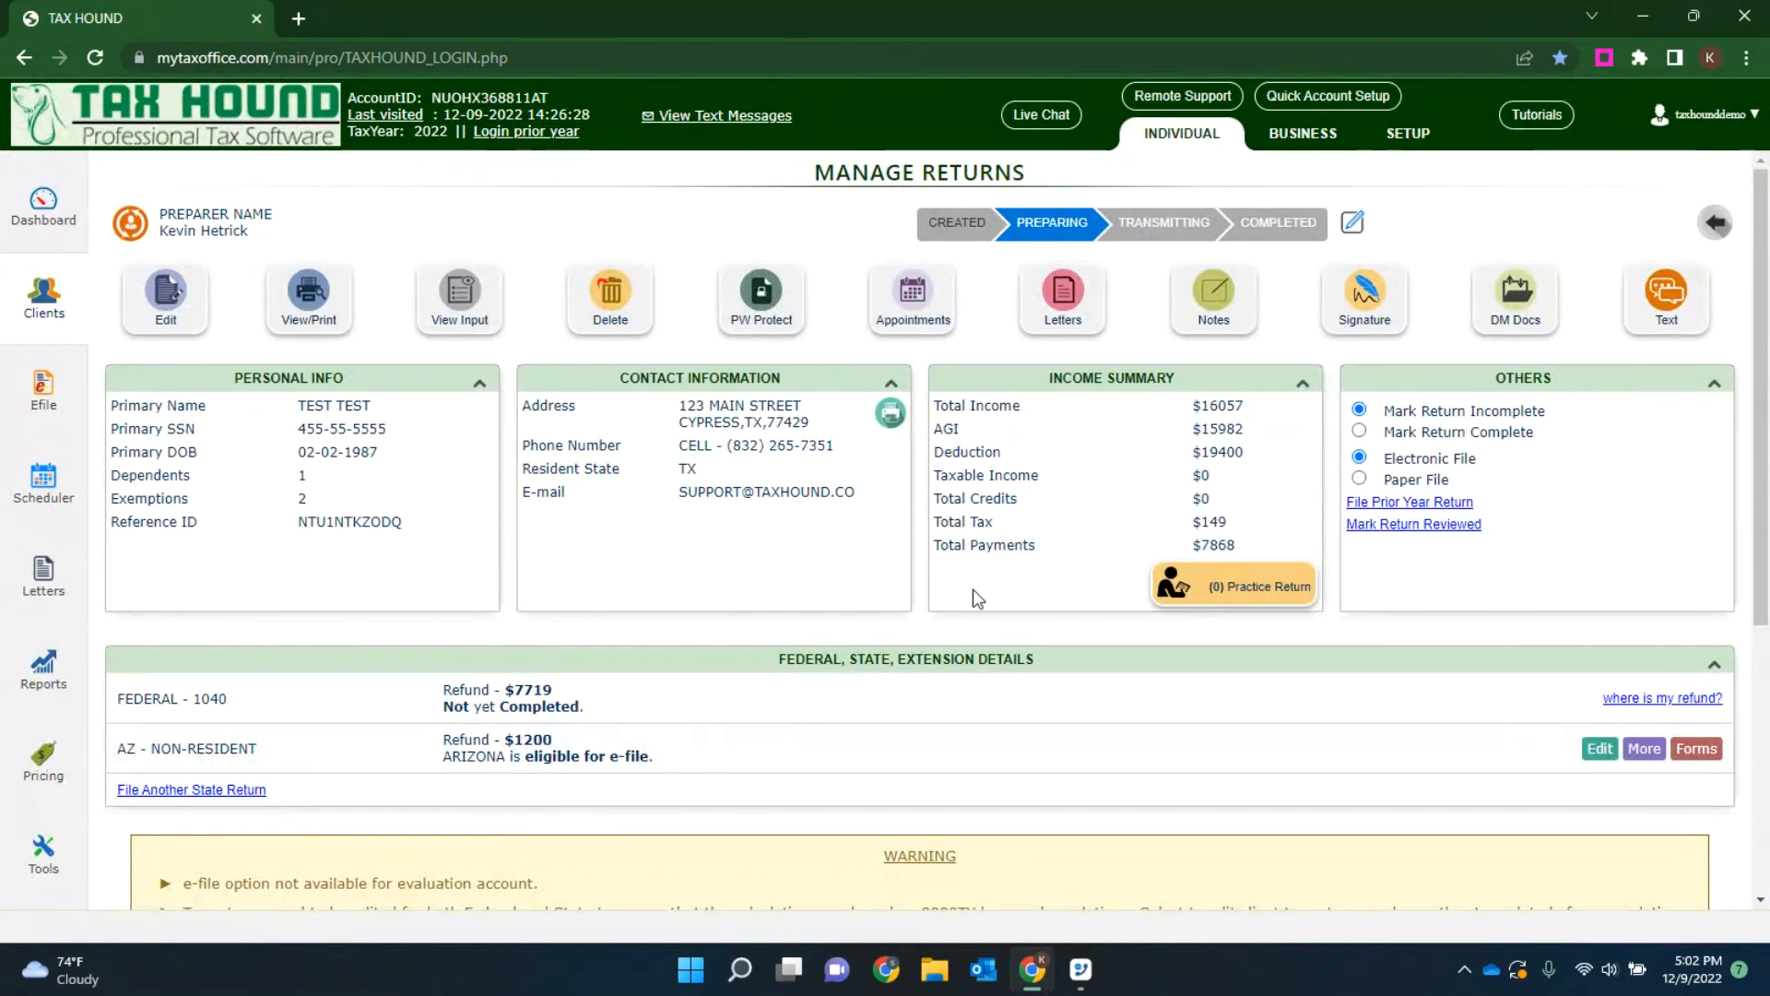
{"action": "scroll", "coordinate": [972, 590], "scroll_direction": "down", "scroll_amount": 5}
{"action": "scroll", "coordinate": [1016, 606], "scroll_direction": "up", "scroll_amount": 5}
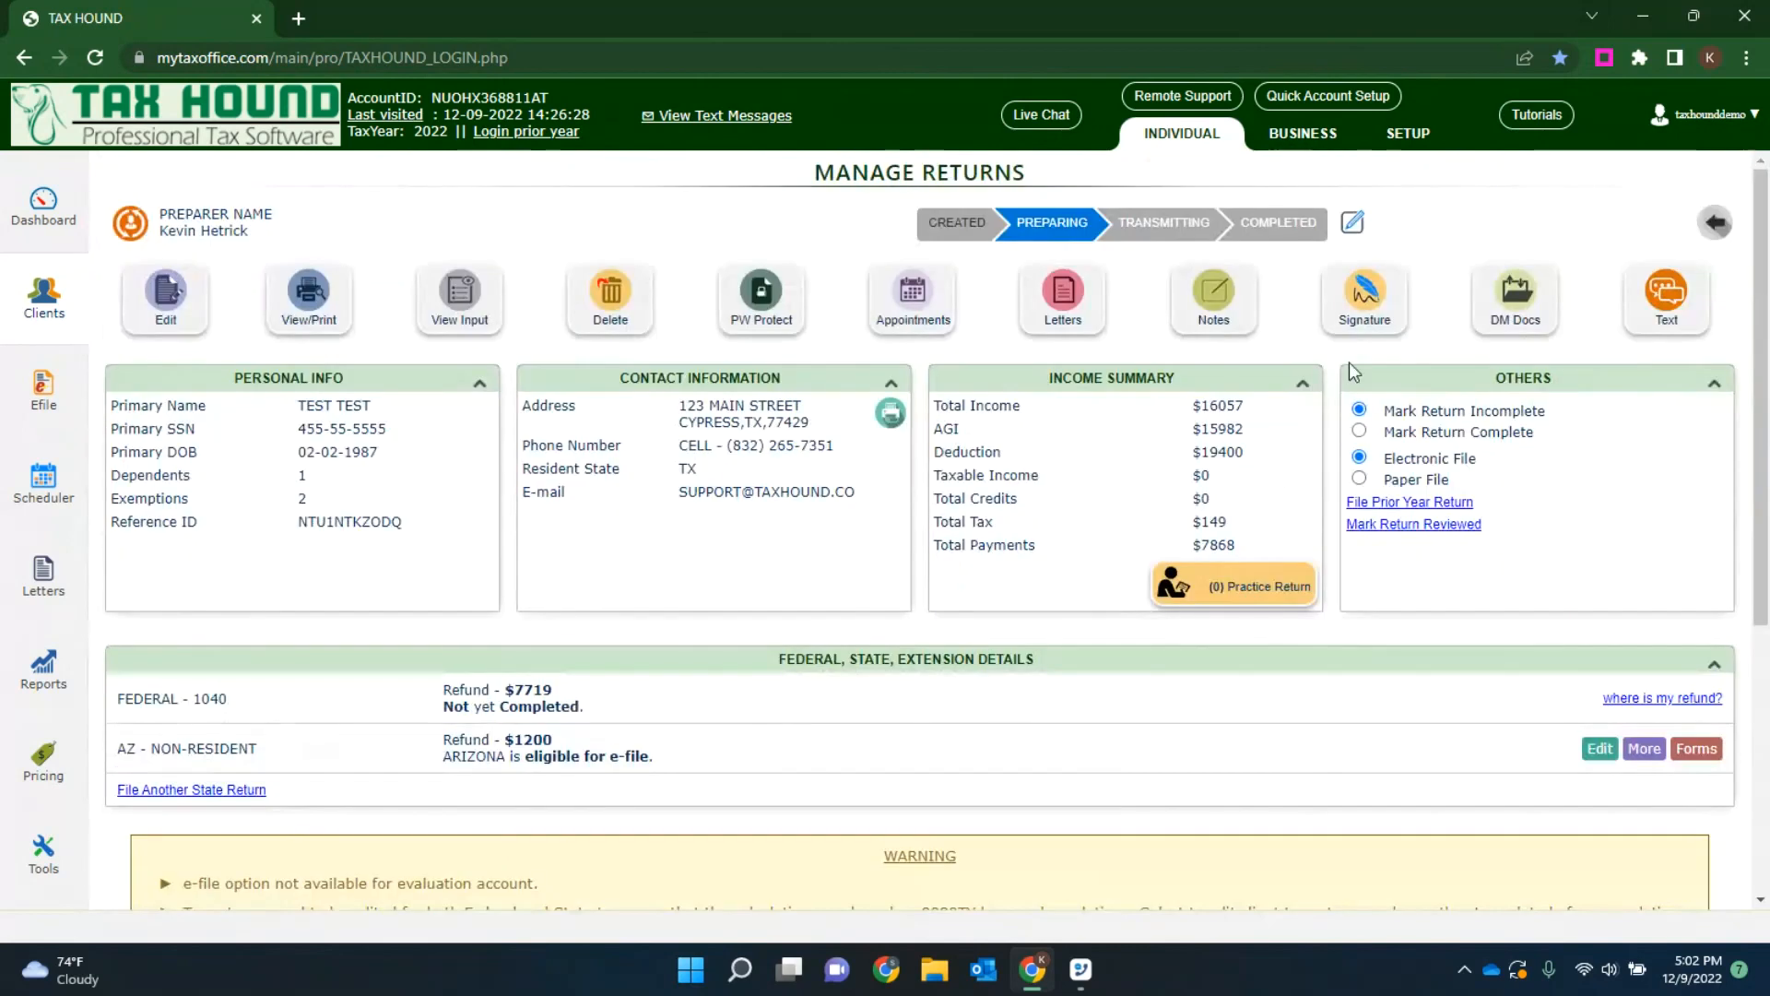
{"action": "left_click", "coordinate": [1368, 295]}
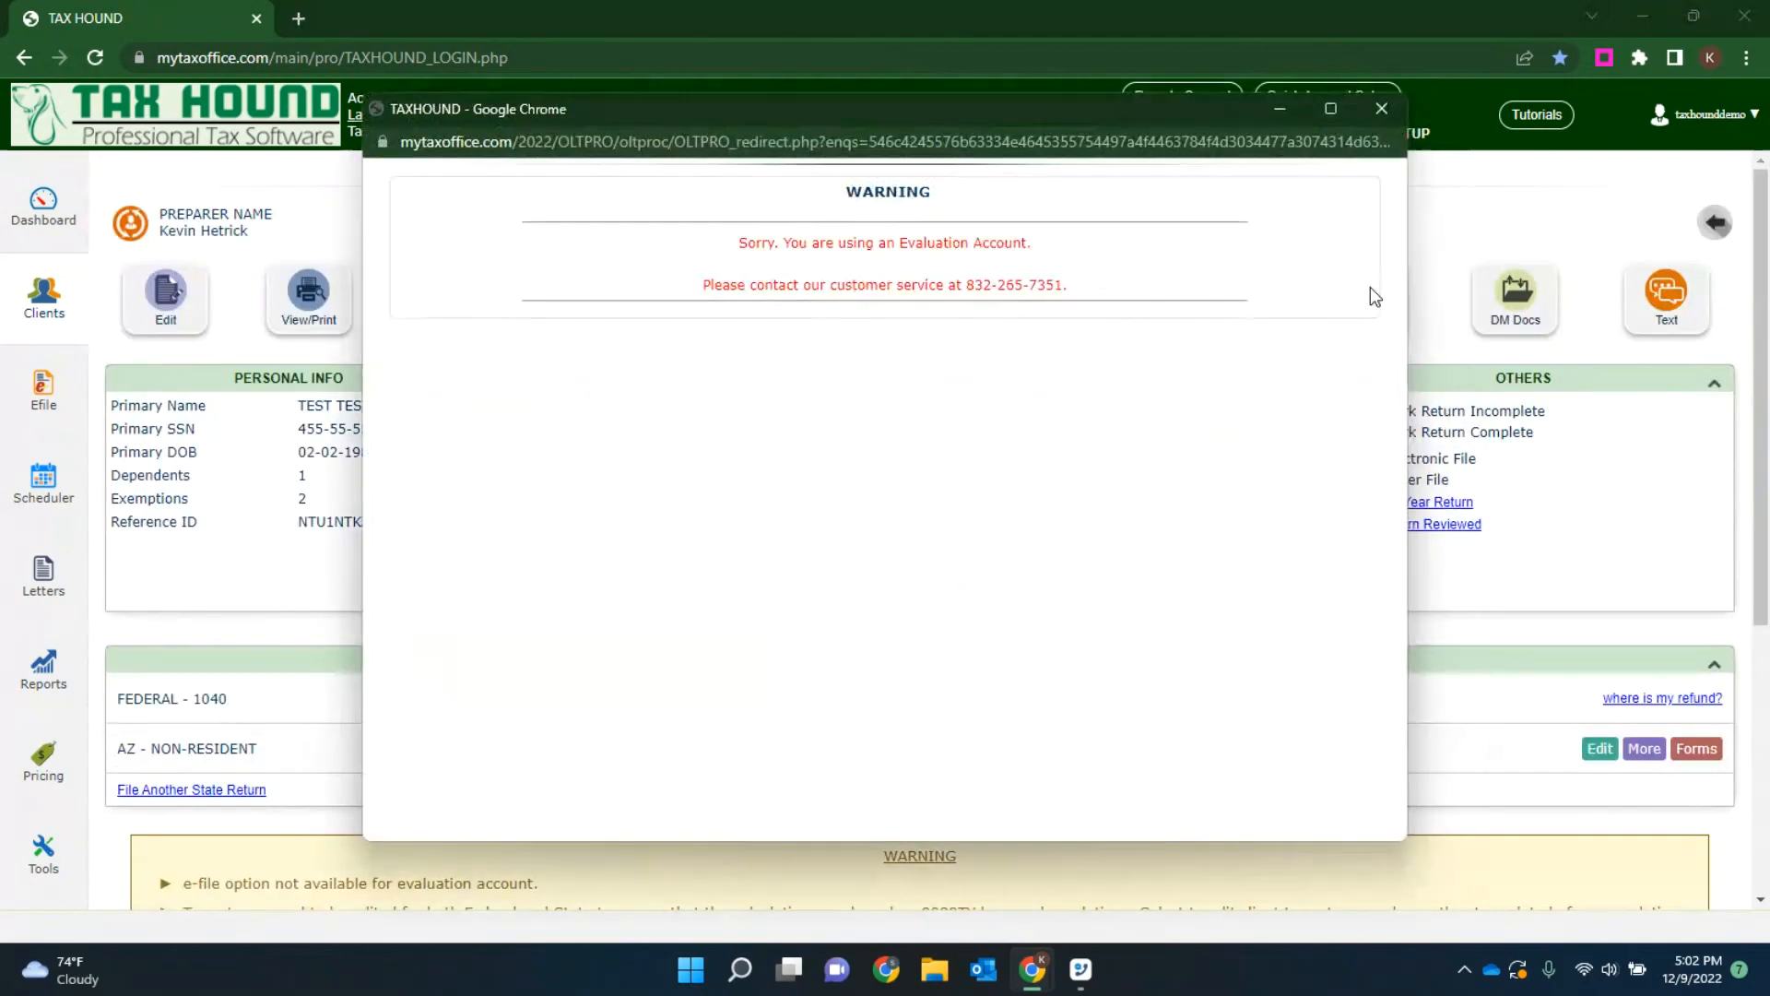
{"action": "left_click", "coordinate": [1380, 106]}
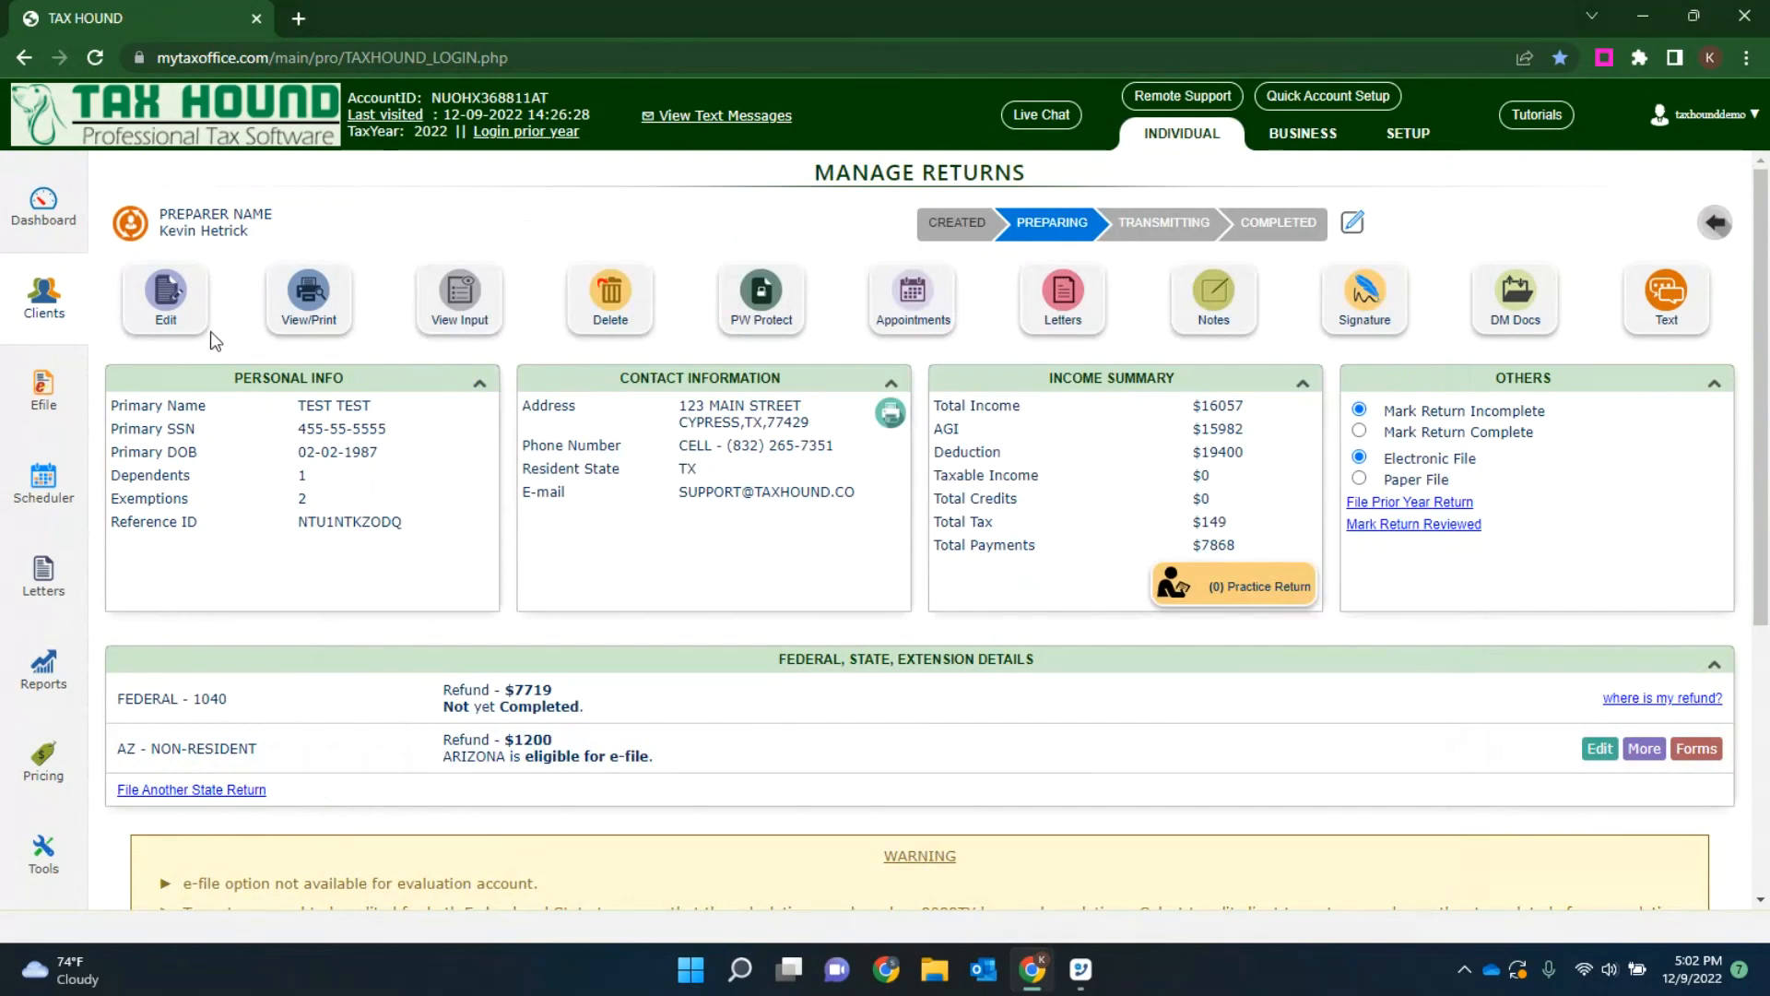
Step: Log in to the prior tax year and view the MyTaxOffice status of the eighth client's Head of Household return
{"action": "left_click", "coordinate": [503, 132]}
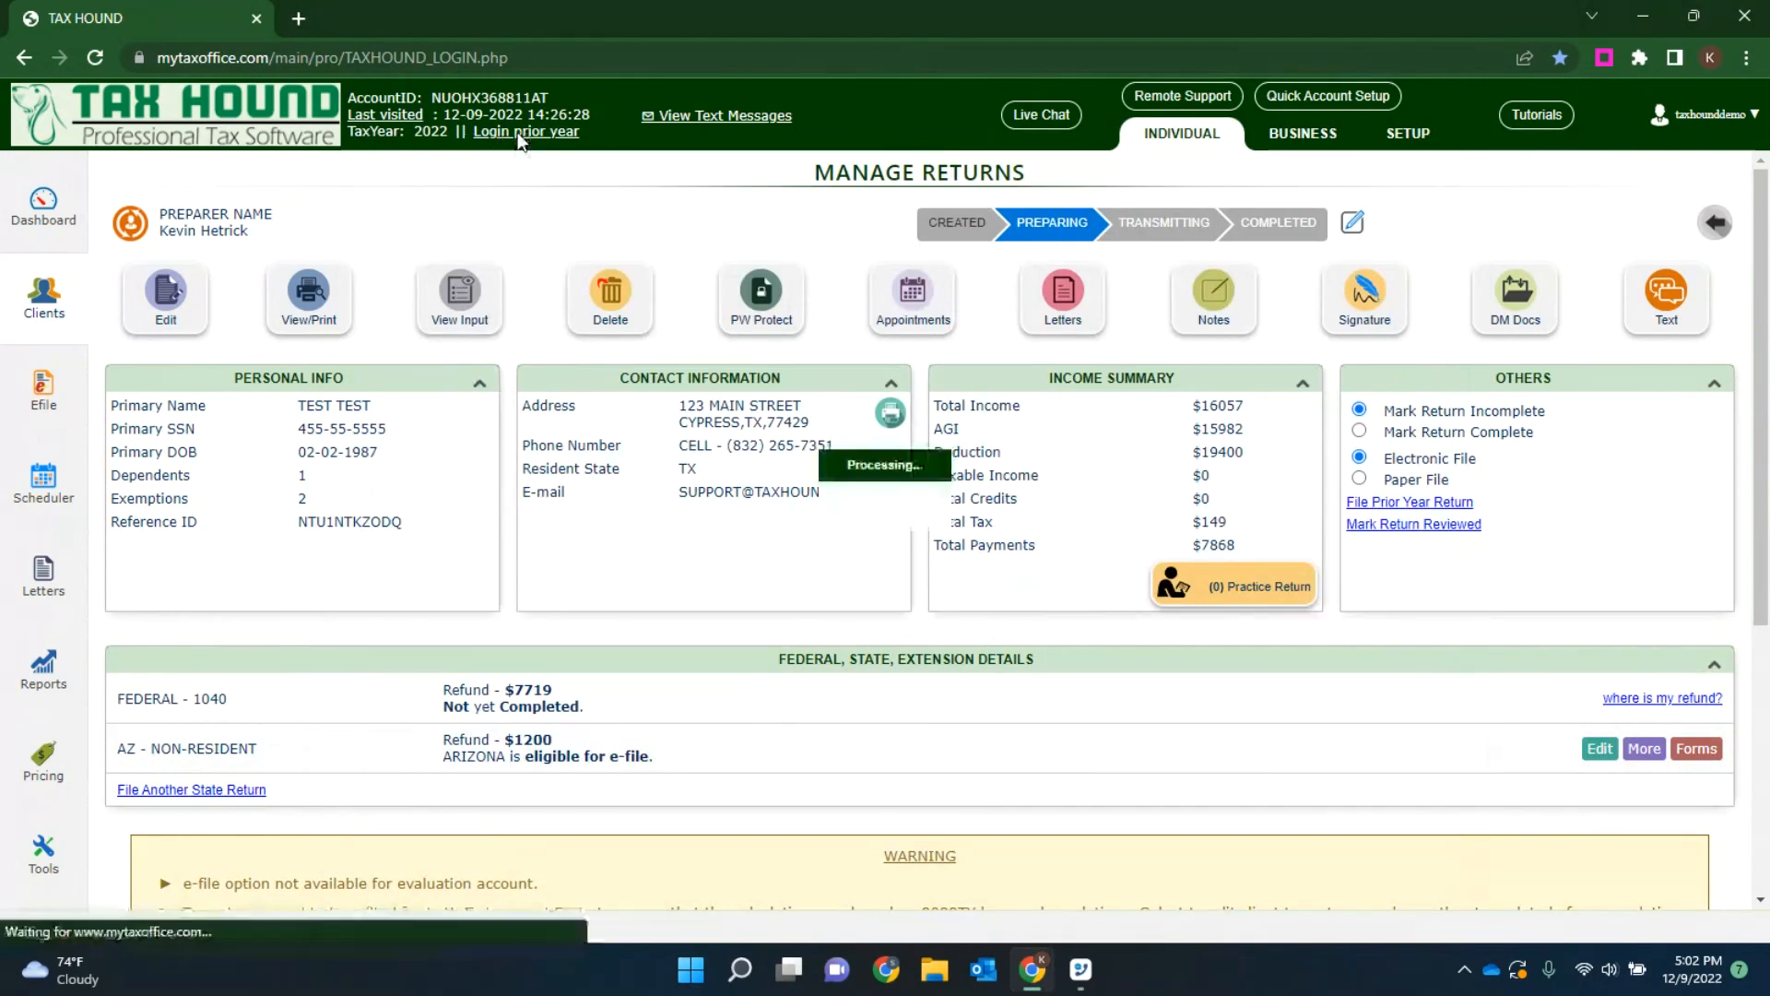
{"action": "left_click", "coordinate": [1055, 461]}
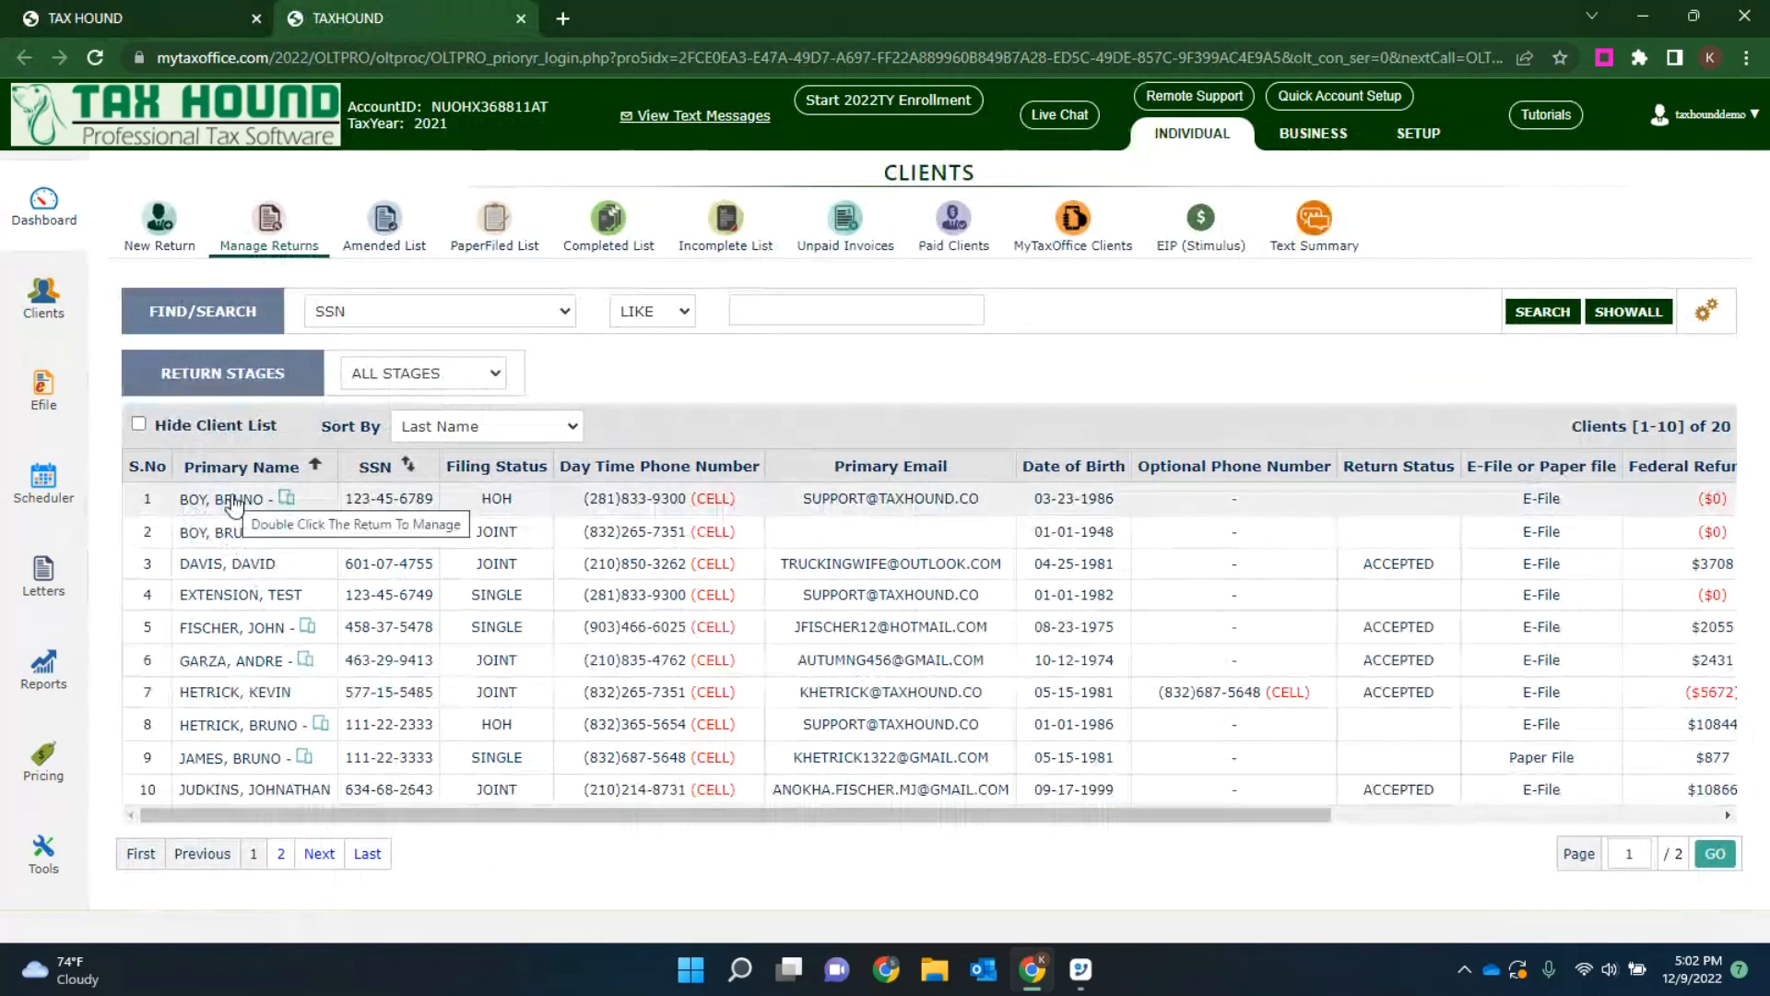
{"action": "double_click", "coordinate": [231, 733]}
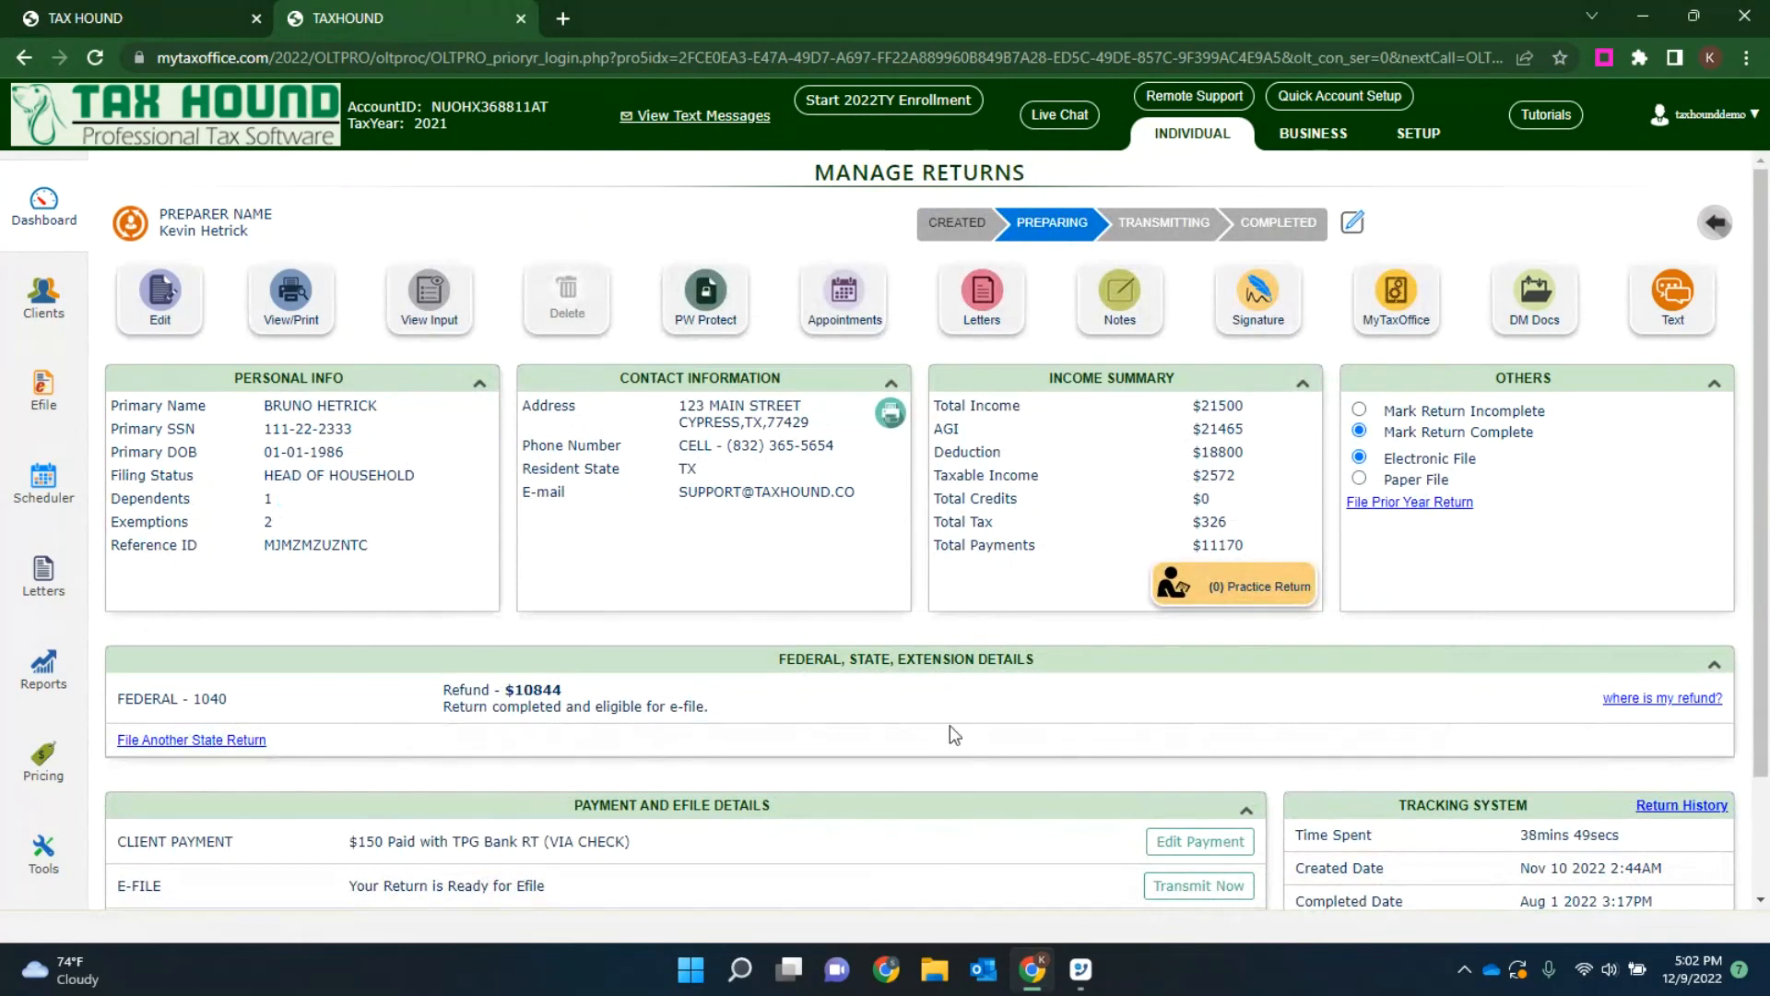
{"action": "left_click", "coordinate": [1405, 306]}
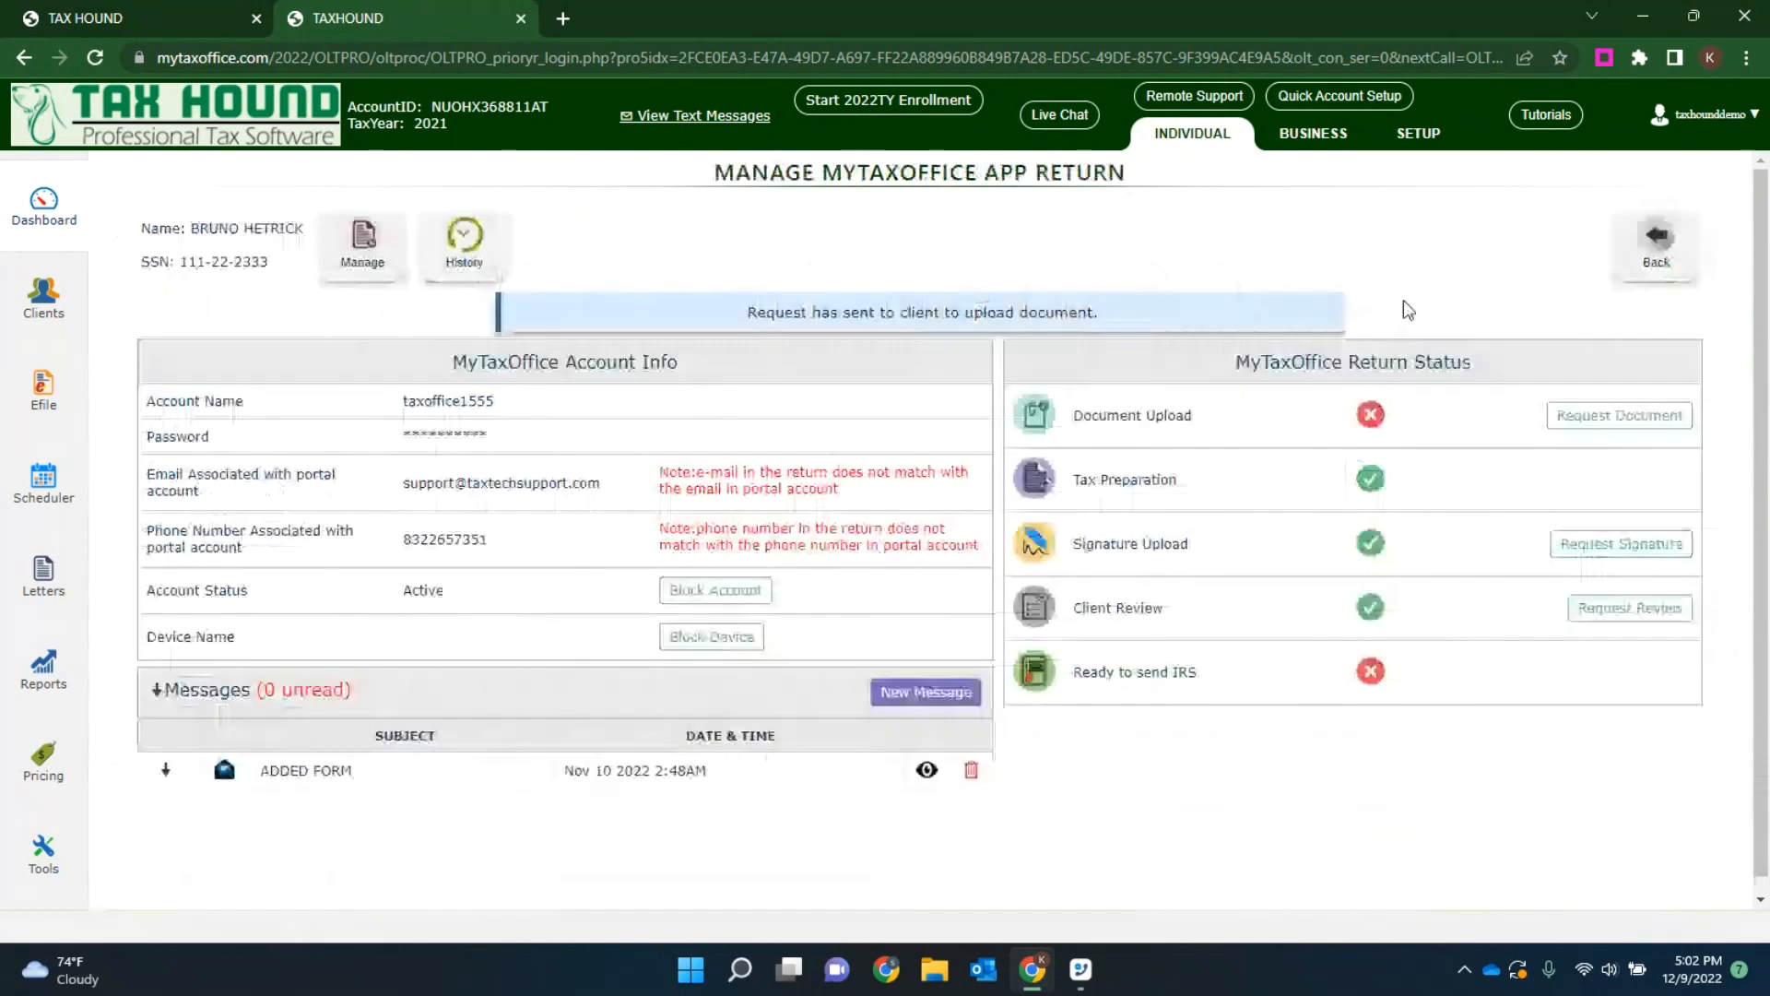
{"action": "left_click", "coordinate": [1657, 242]}
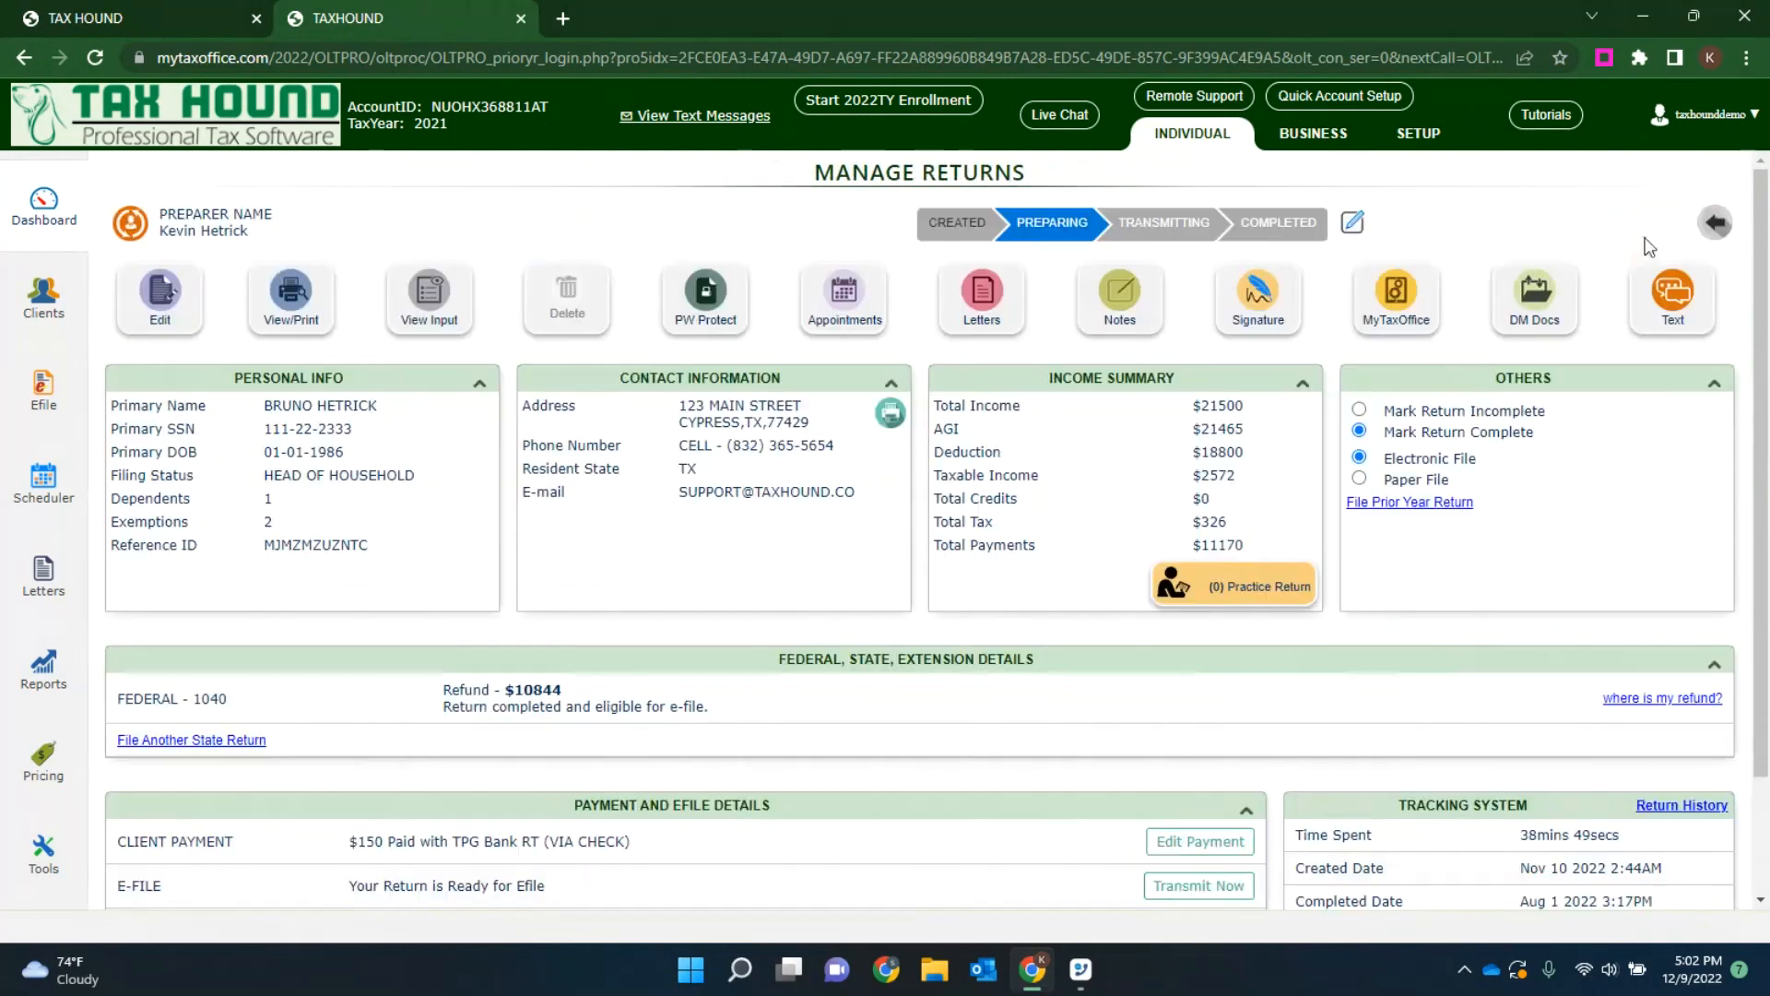
{"action": "left_click", "coordinate": [1721, 222]}
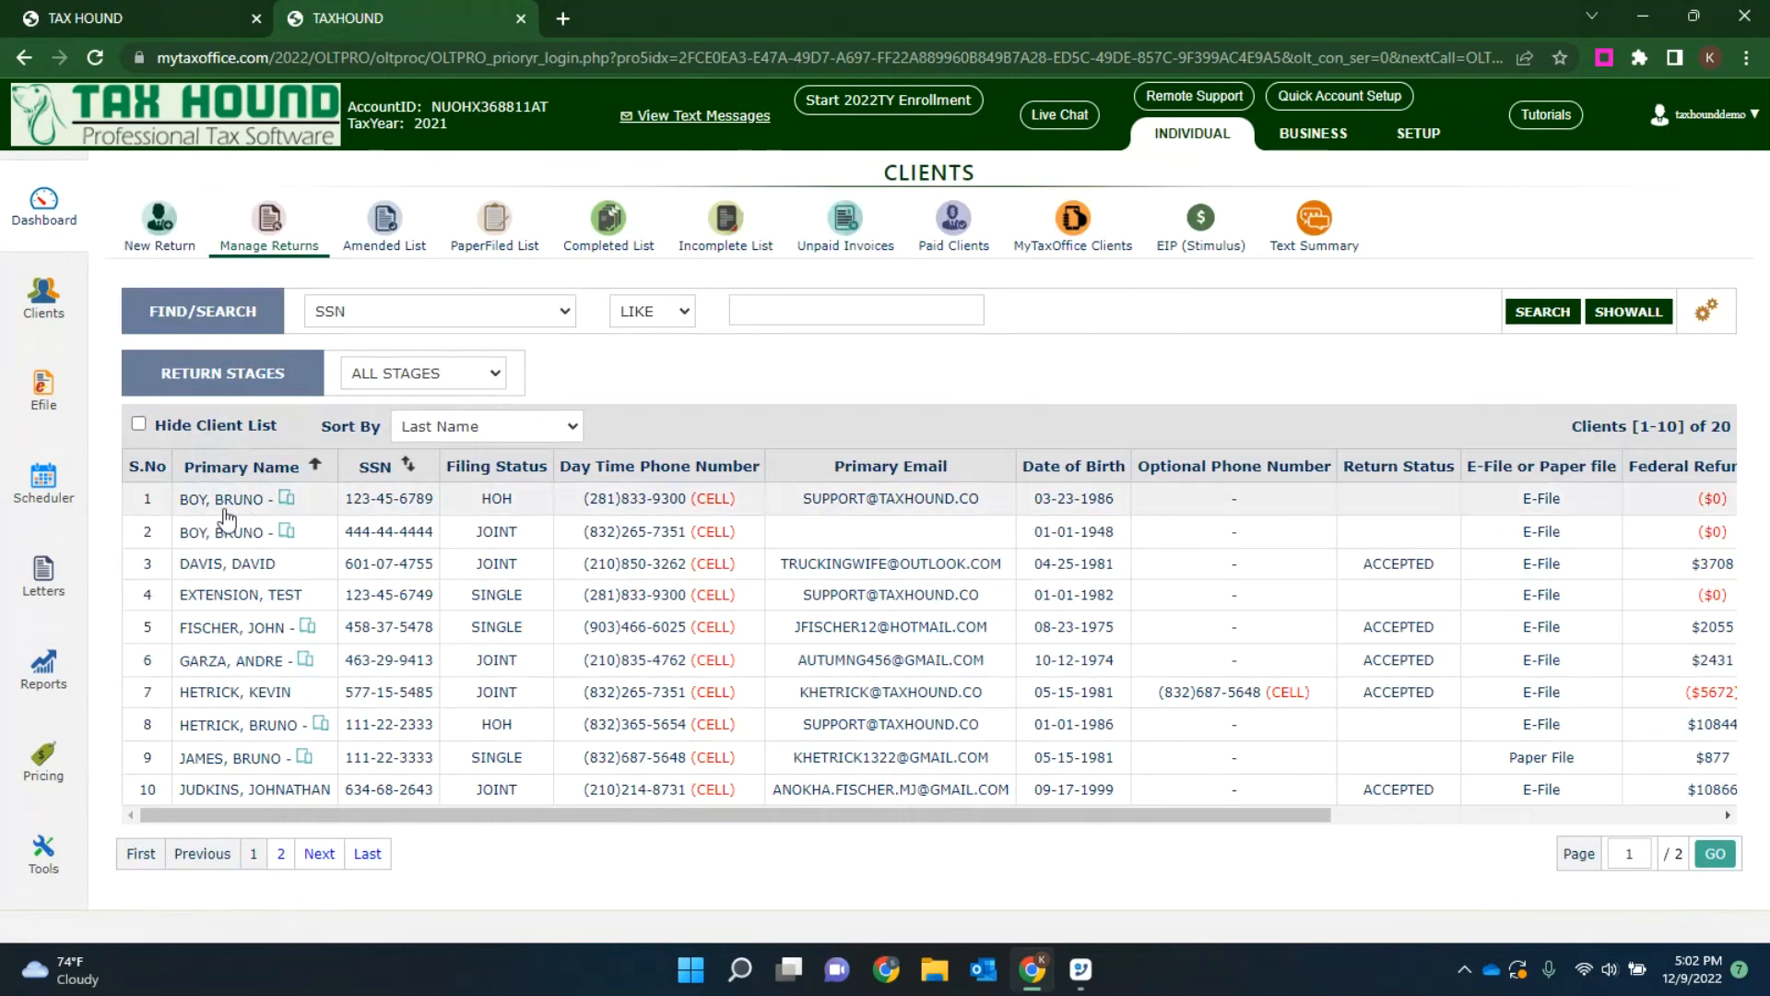
Step: View the MyTaxOffice account and return status of the ninth client, whose single return is paper filed
{"action": "left_click", "coordinate": [231, 758]}
{"action": "left_click", "coordinate": [1518, 294]}
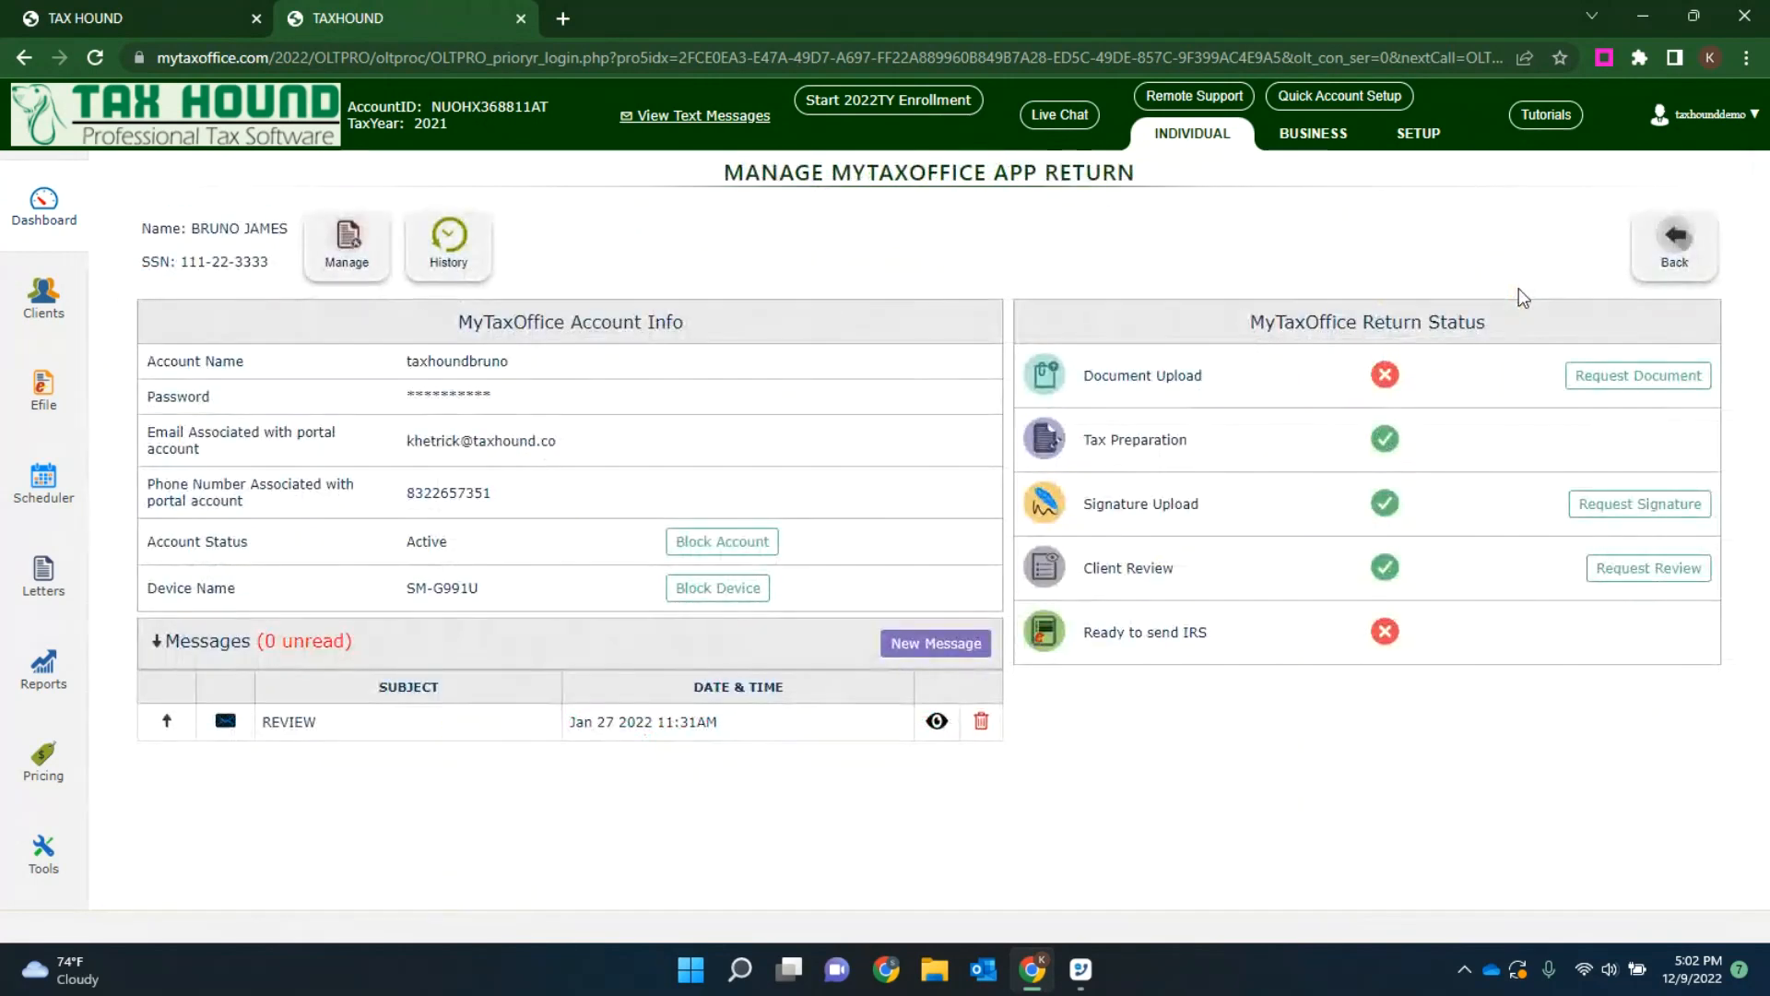
{"action": "left_click", "coordinate": [1669, 261]}
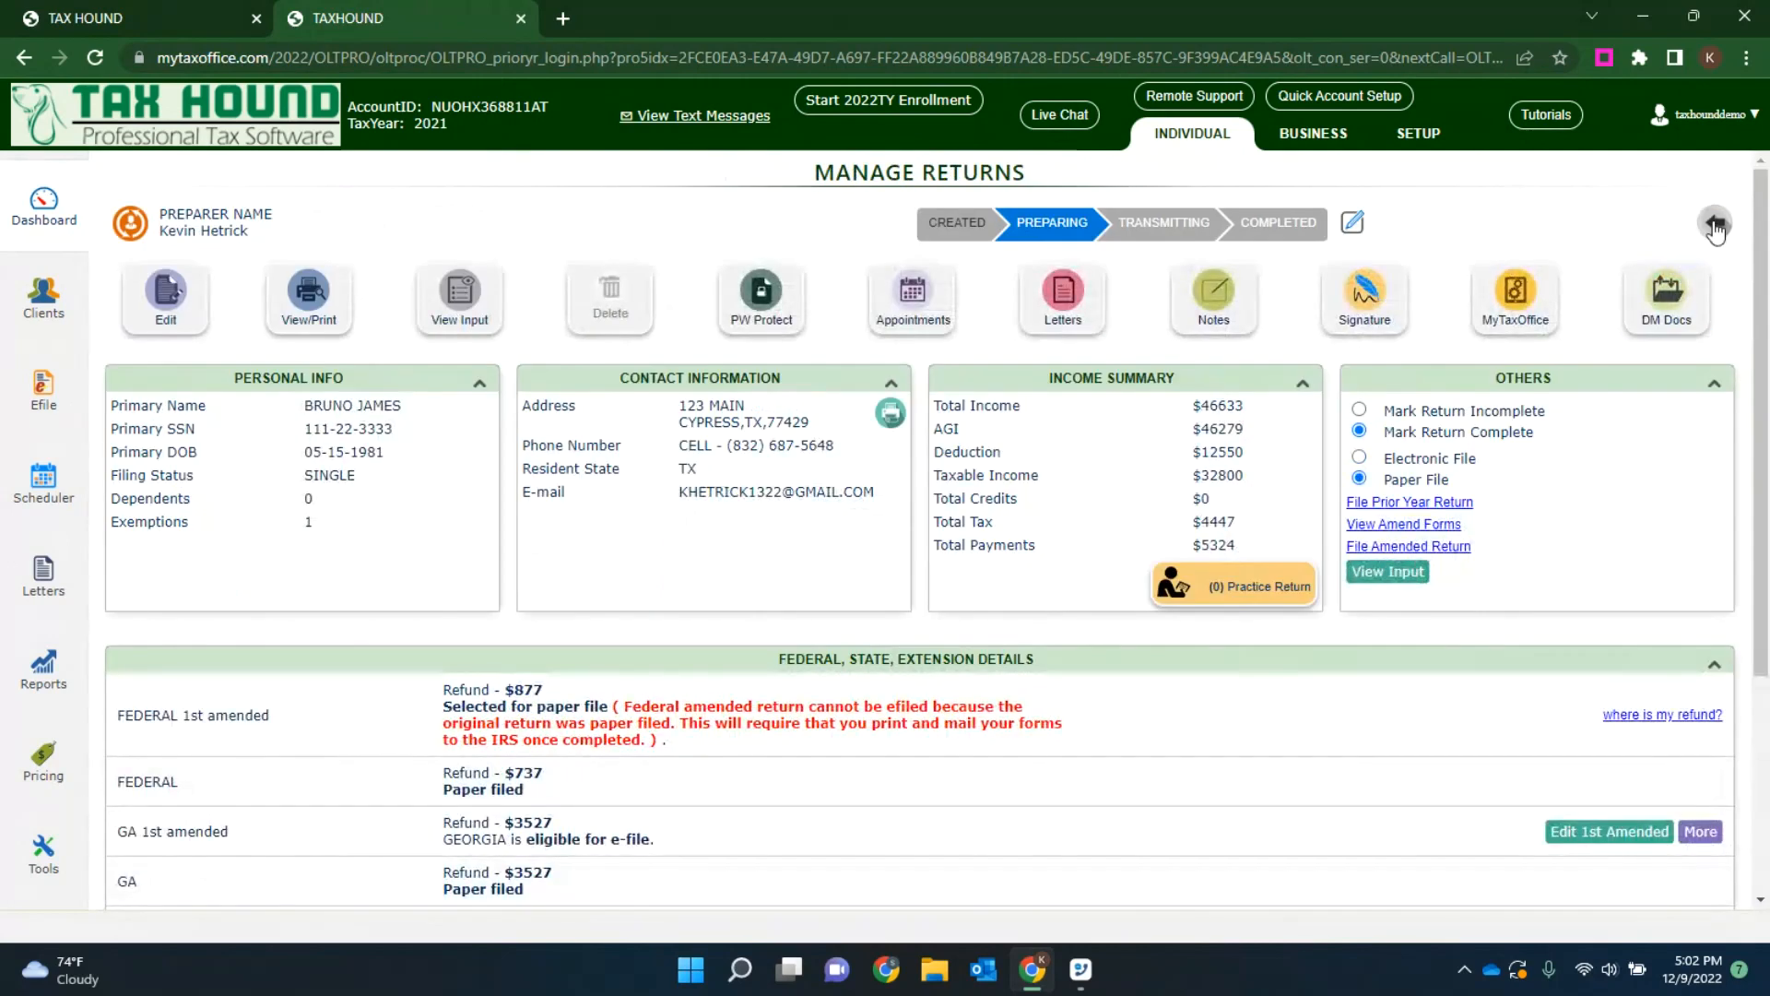
{"action": "left_click", "coordinate": [1716, 233]}
Step: Check the MyTaxOffice return status of the second client's joint return, and leave the prior-year session
{"action": "left_click", "coordinate": [222, 533]}
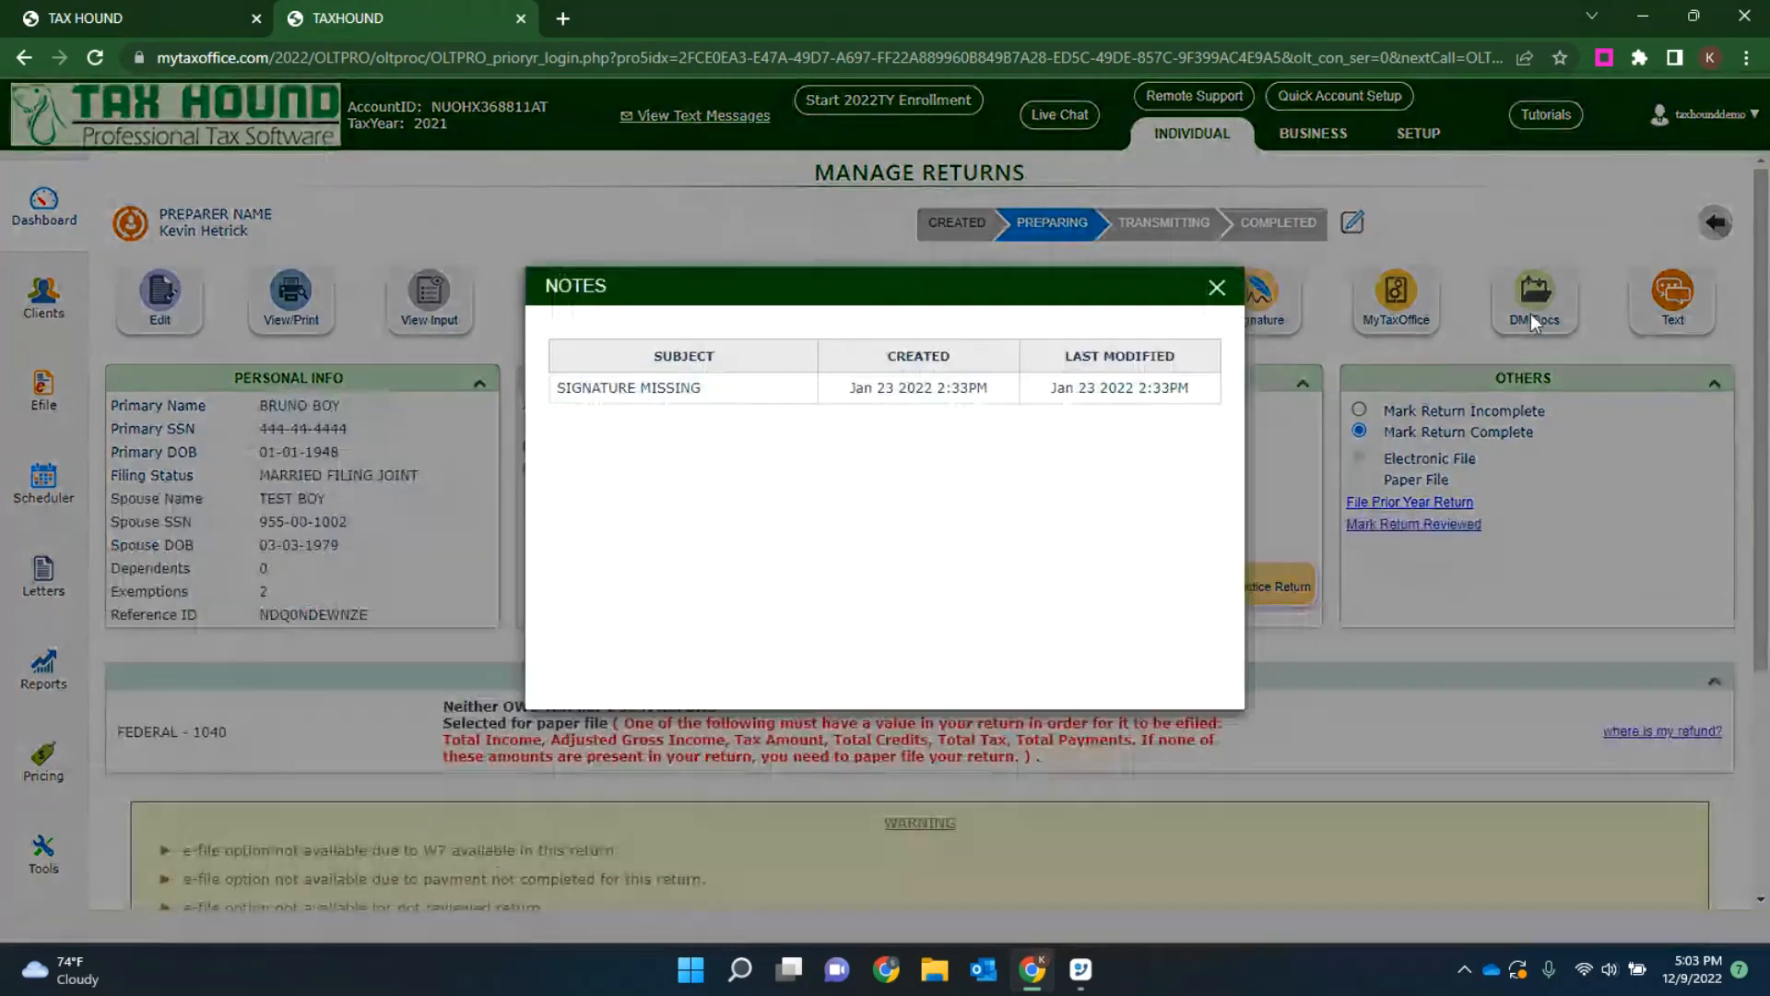
{"action": "left_click", "coordinate": [1217, 288]}
{"action": "left_click", "coordinate": [1379, 281]}
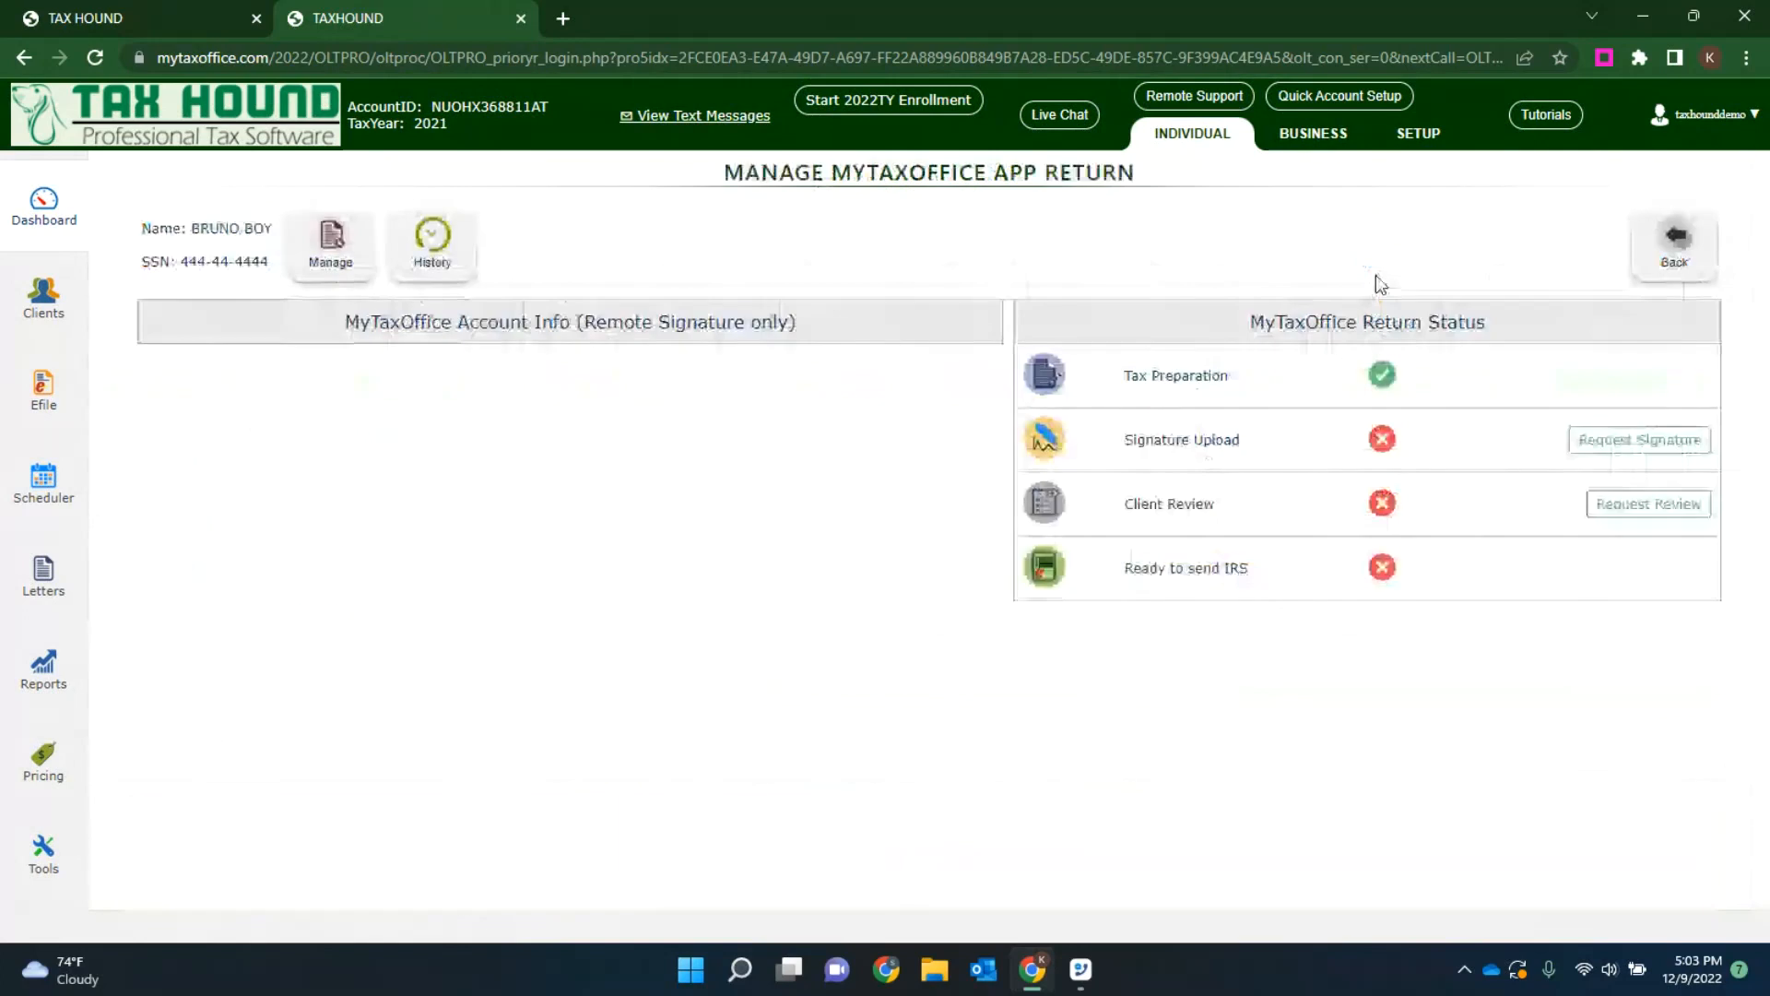
{"action": "left_click", "coordinate": [1652, 236]}
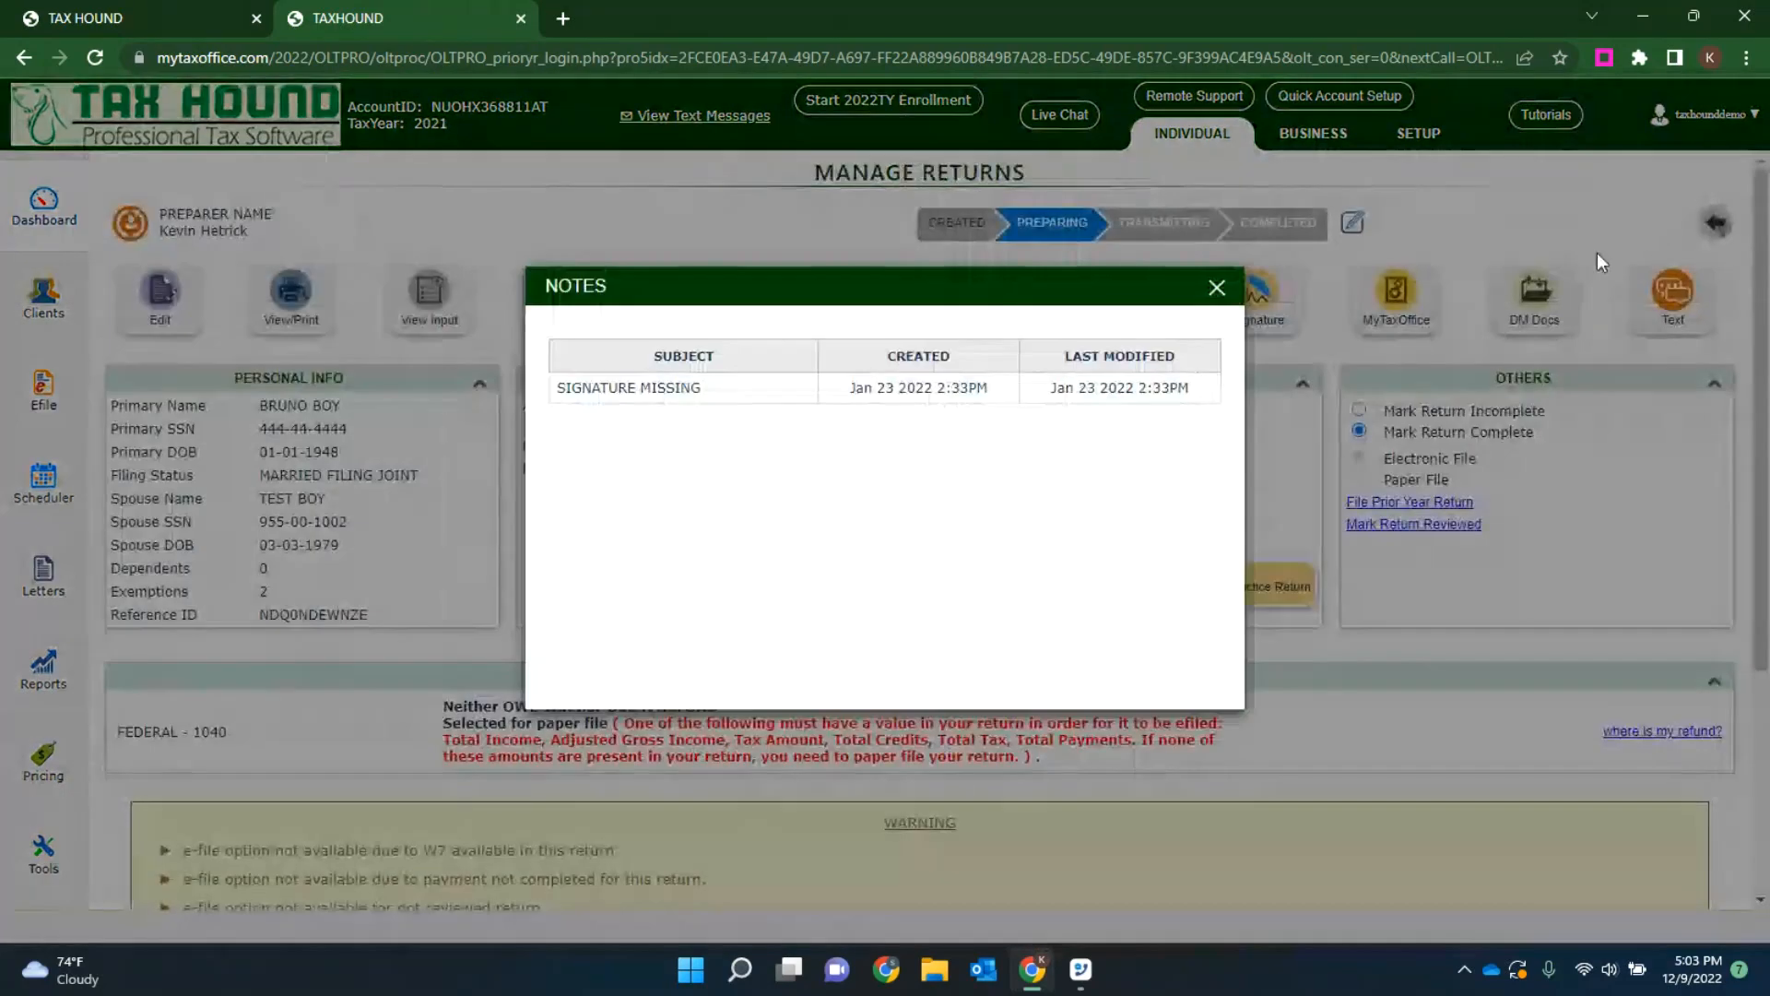
{"action": "left_click", "coordinate": [1217, 288]}
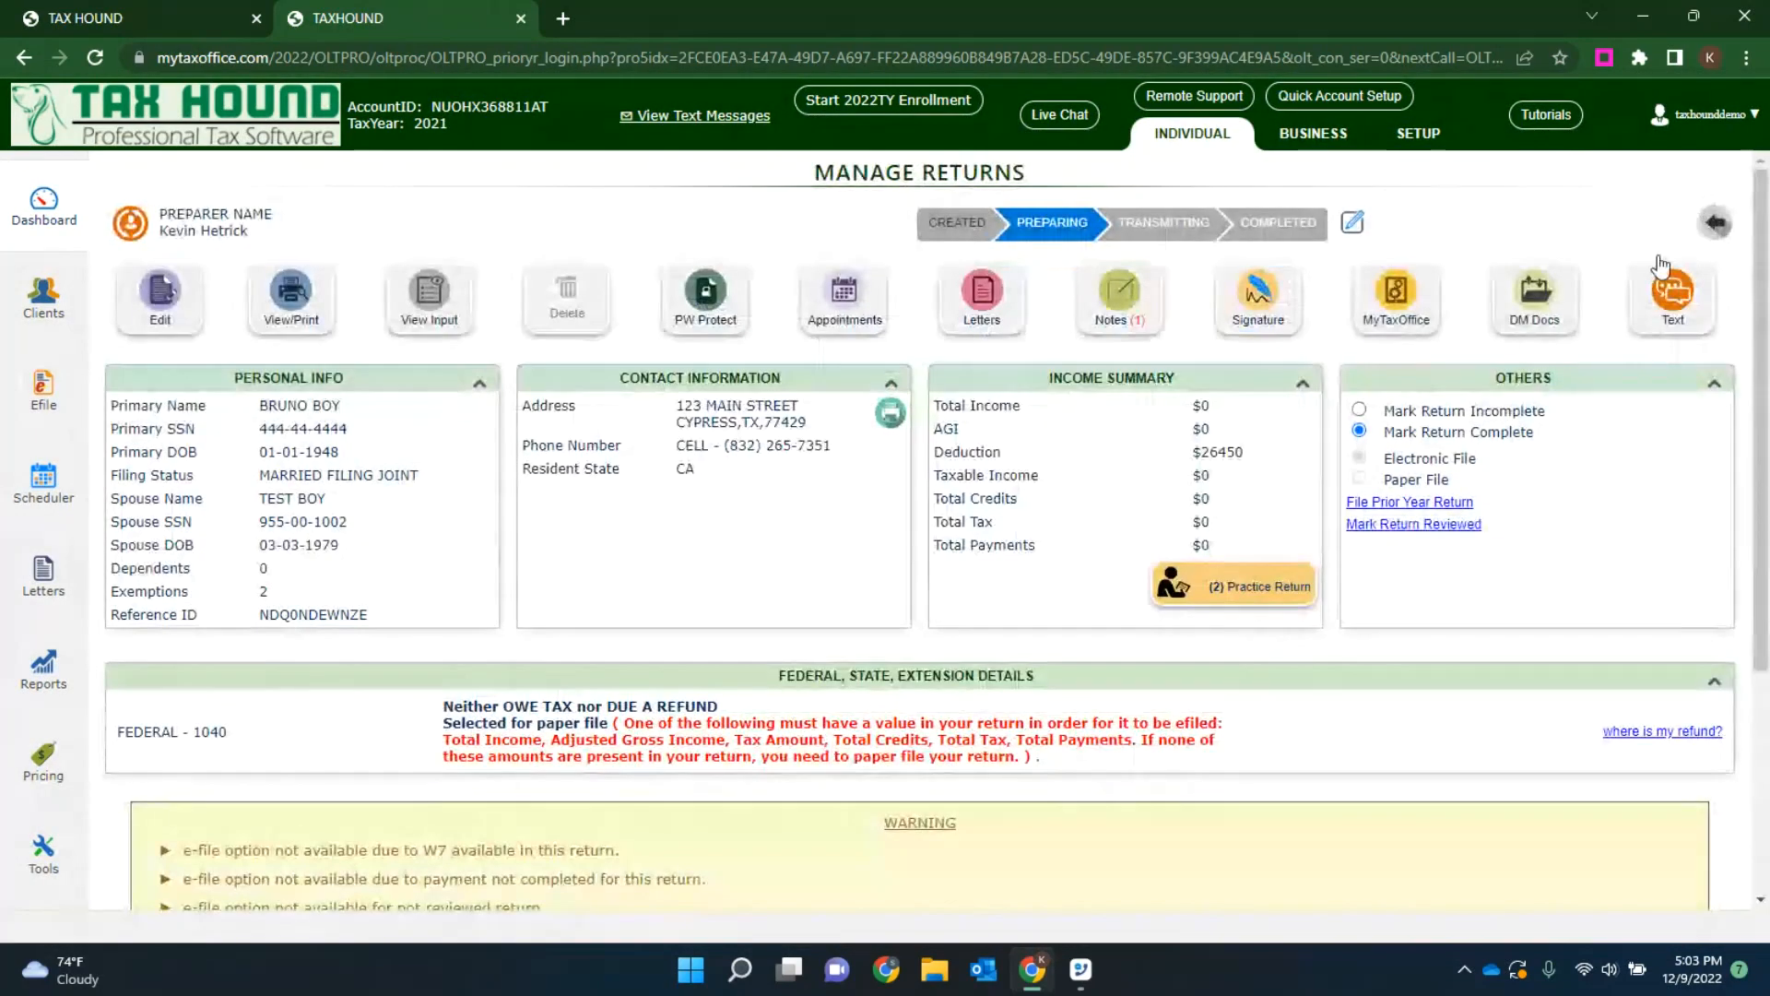
{"action": "left_click", "coordinate": [1713, 223]}
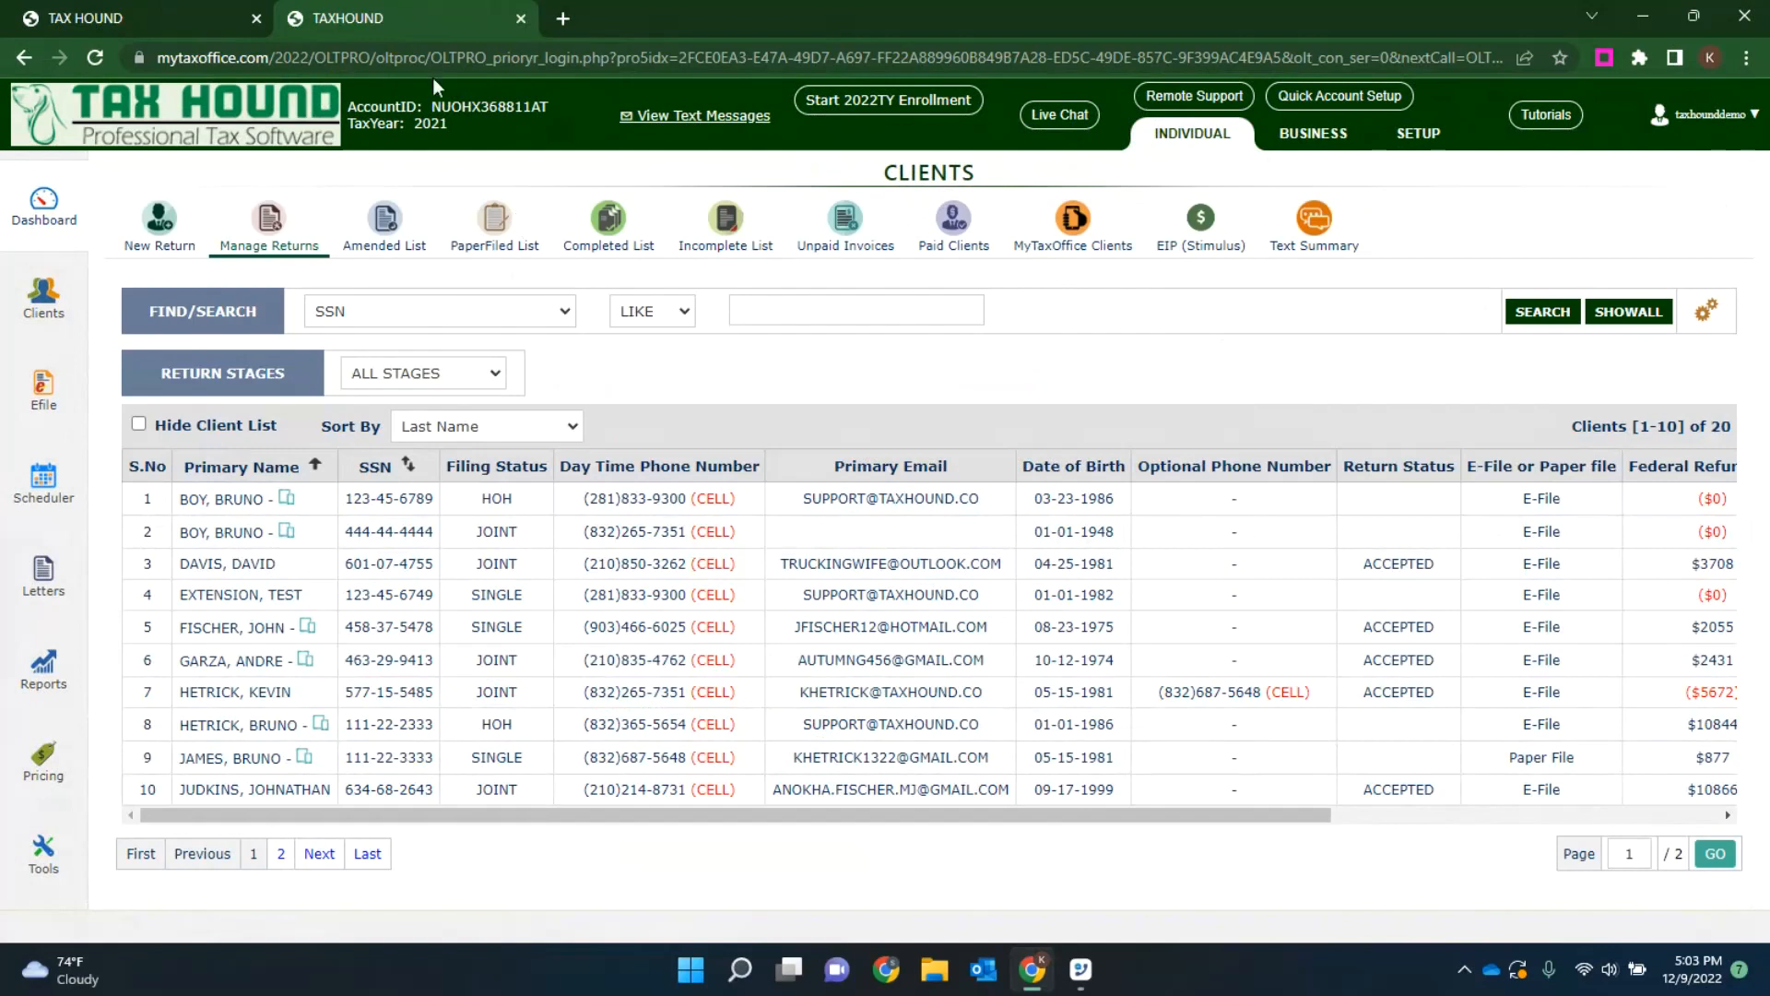
{"action": "left_click", "coordinate": [521, 18]}
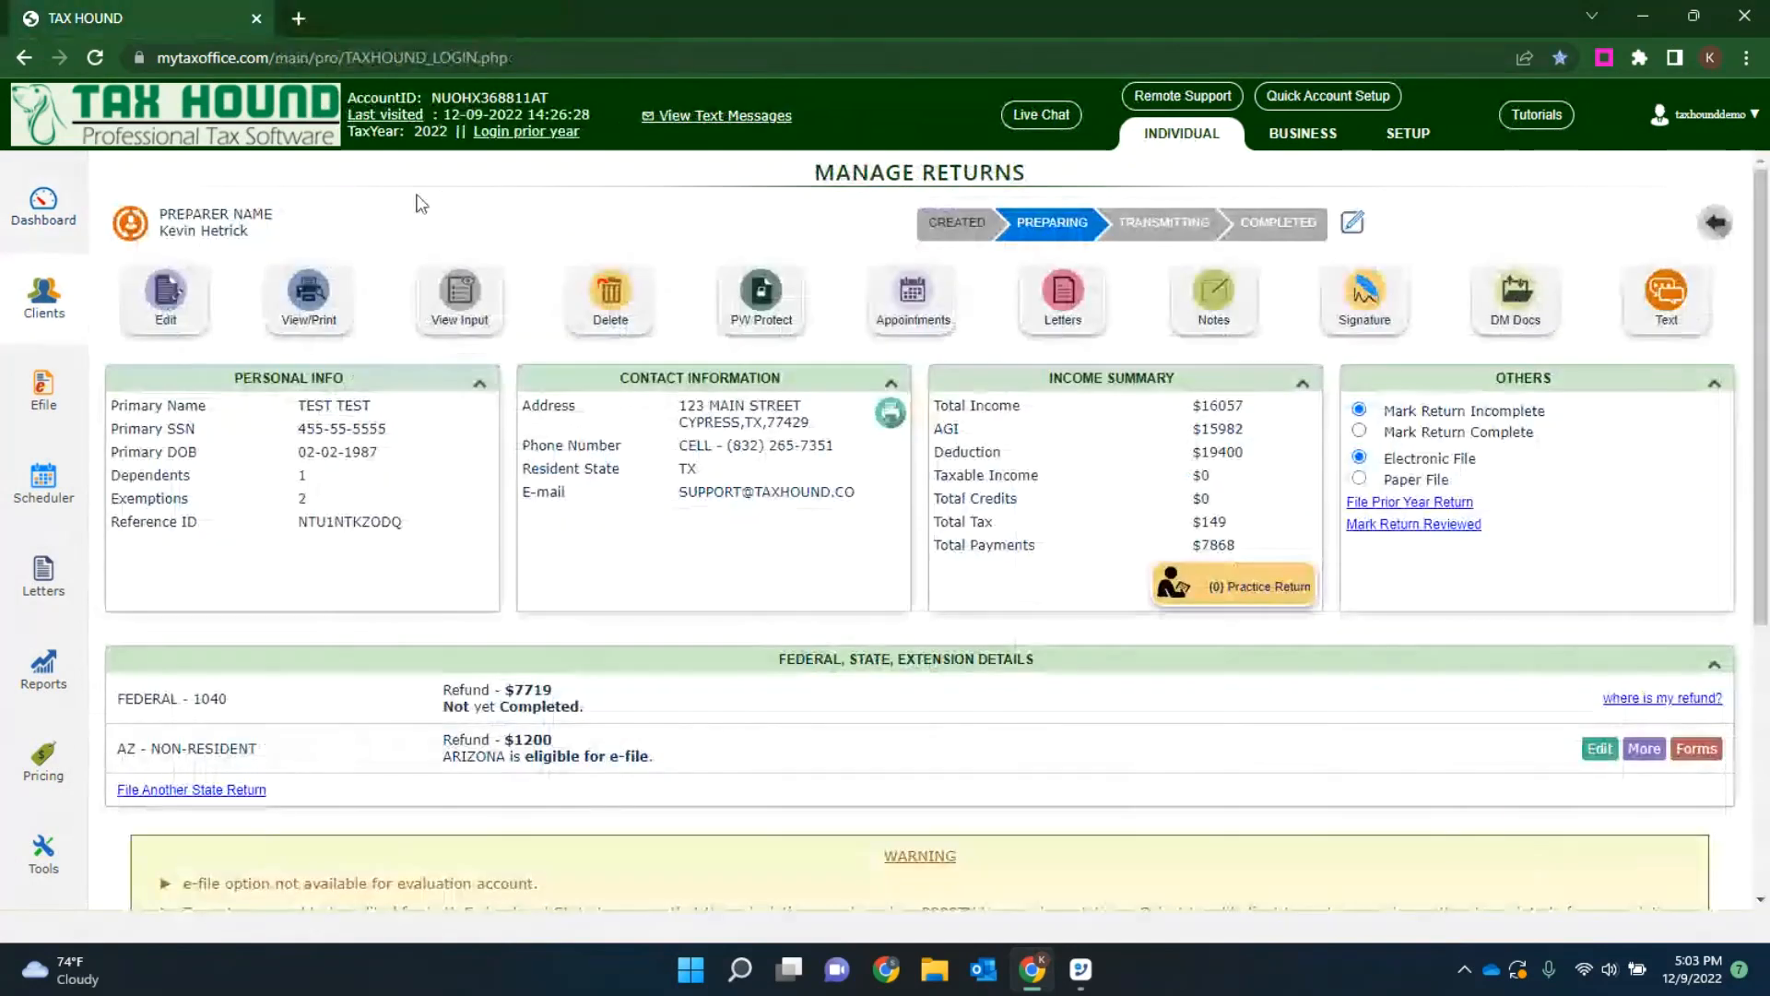
Step: View the test return's printable forms, select the Customer Copy, and open the option for emailing it without sending
{"action": "left_click", "coordinate": [311, 304]}
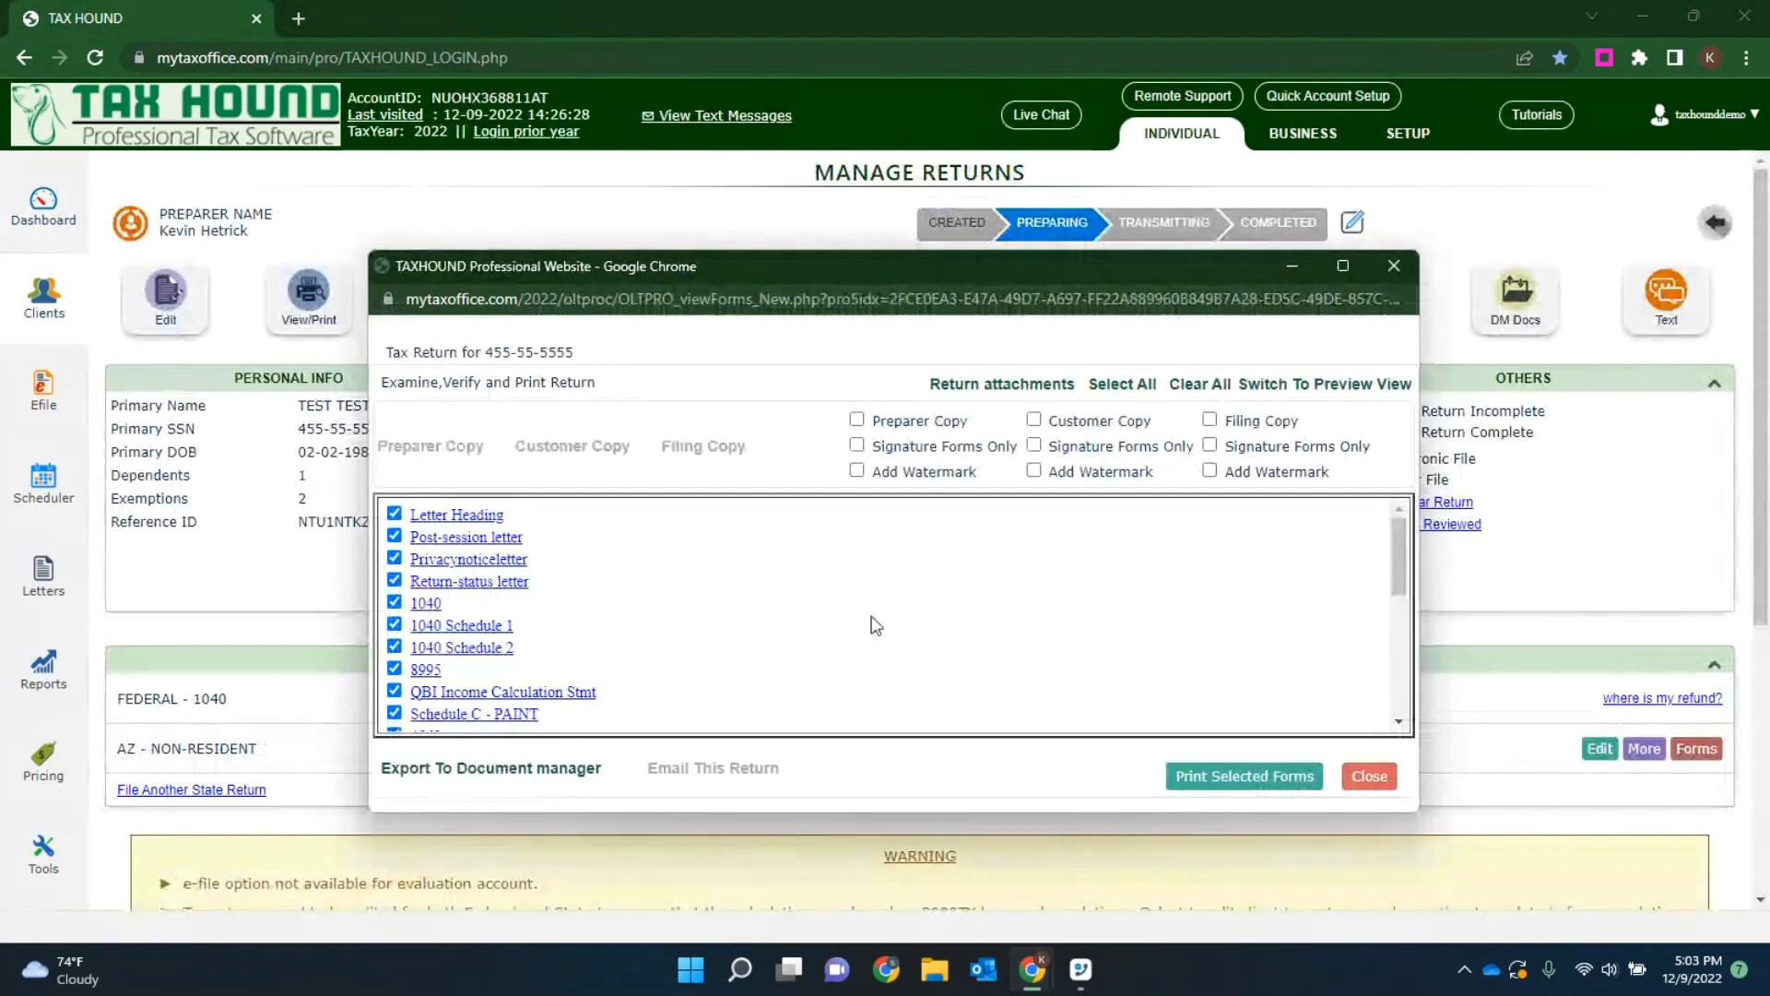
{"action": "left_click", "coordinate": [1033, 420]}
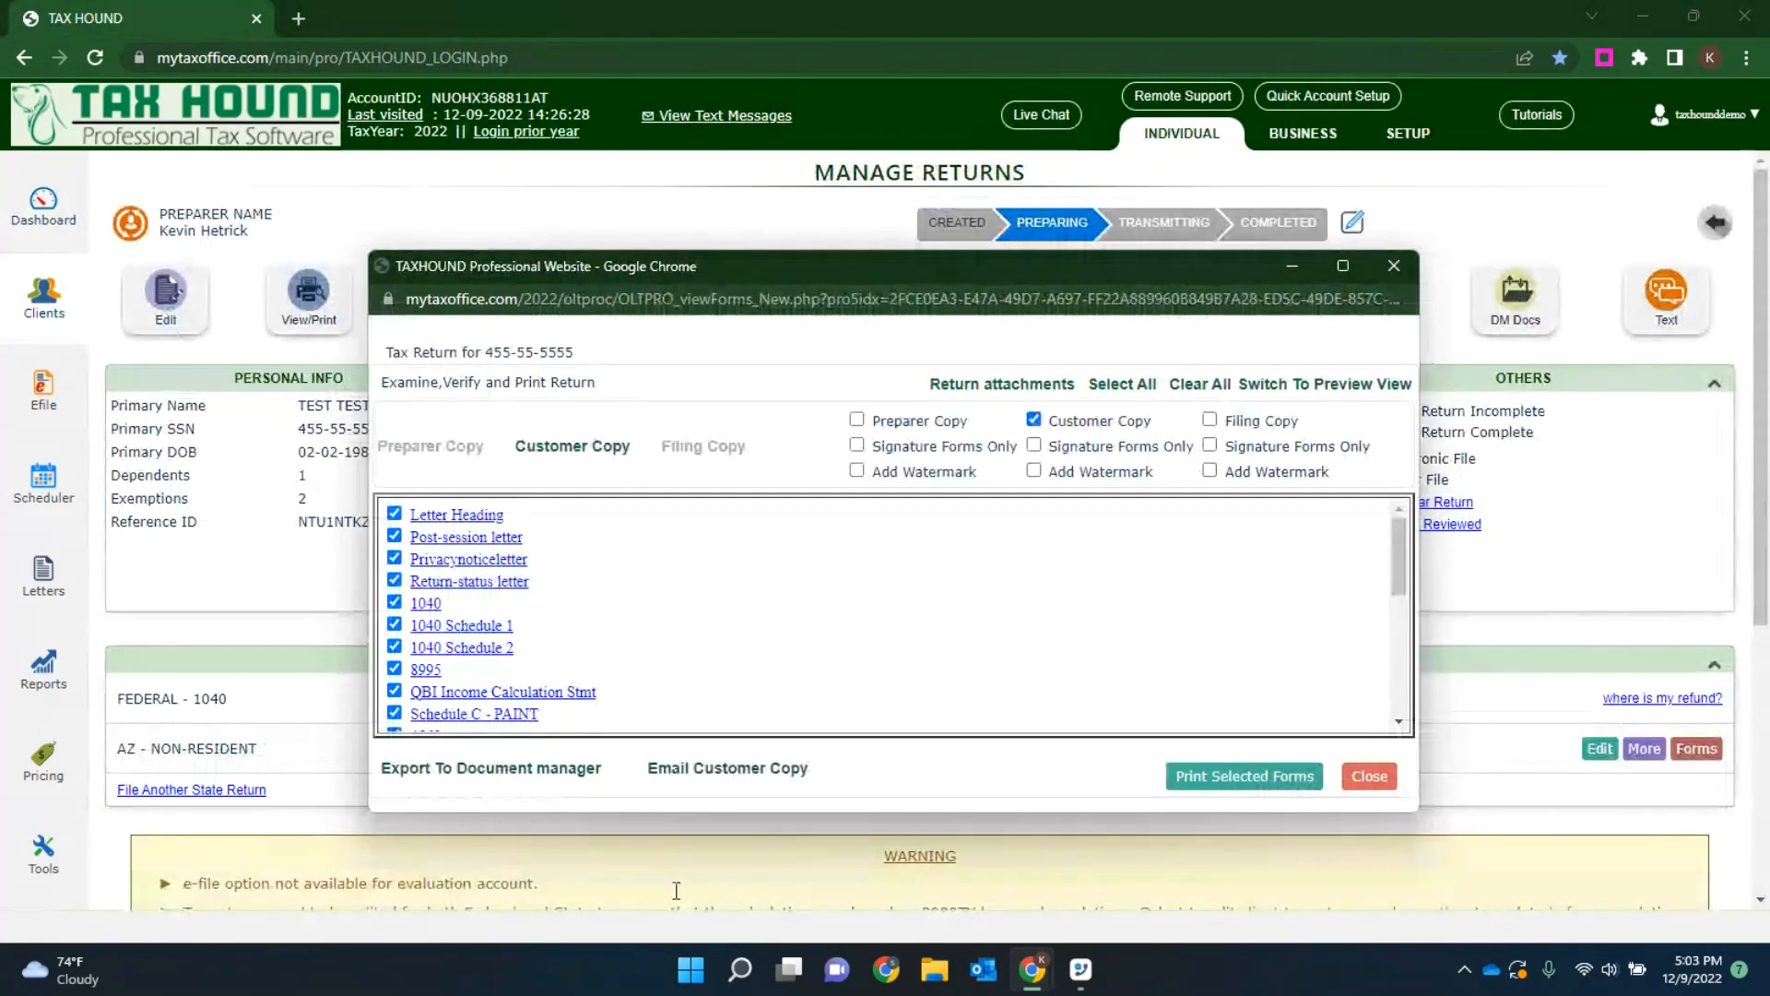
{"action": "left_click", "coordinate": [702, 769]}
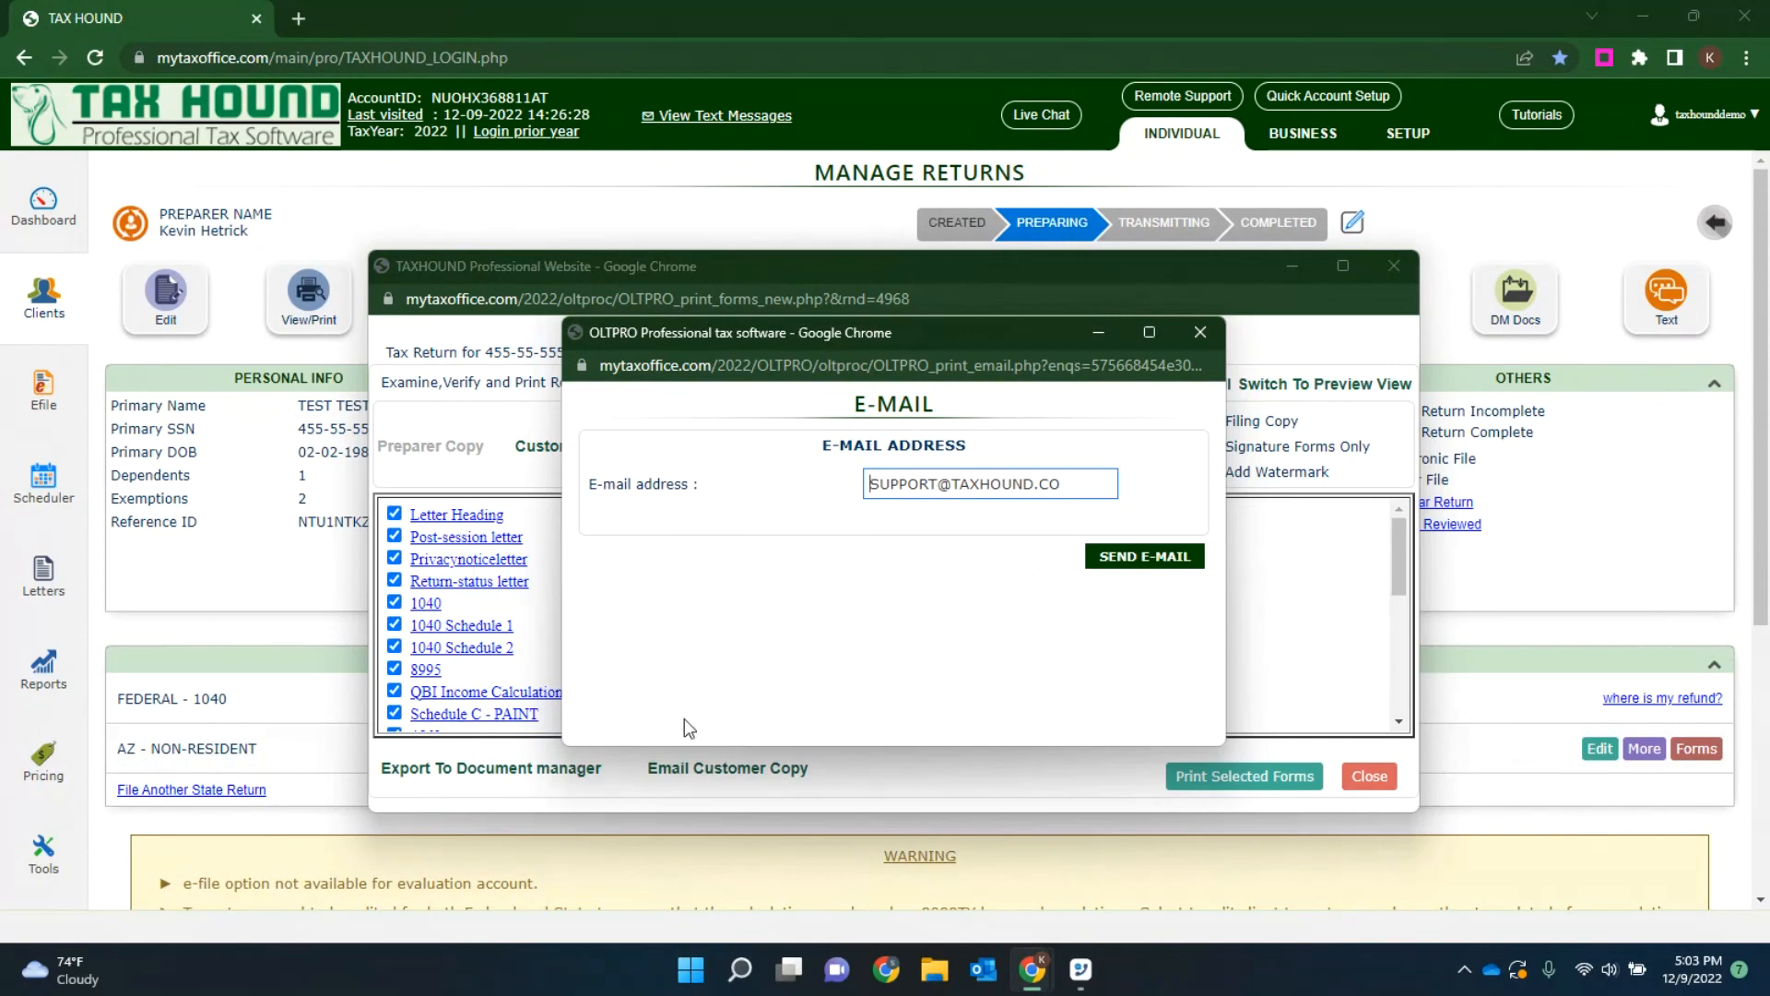
{"action": "left_click", "coordinate": [1200, 332]}
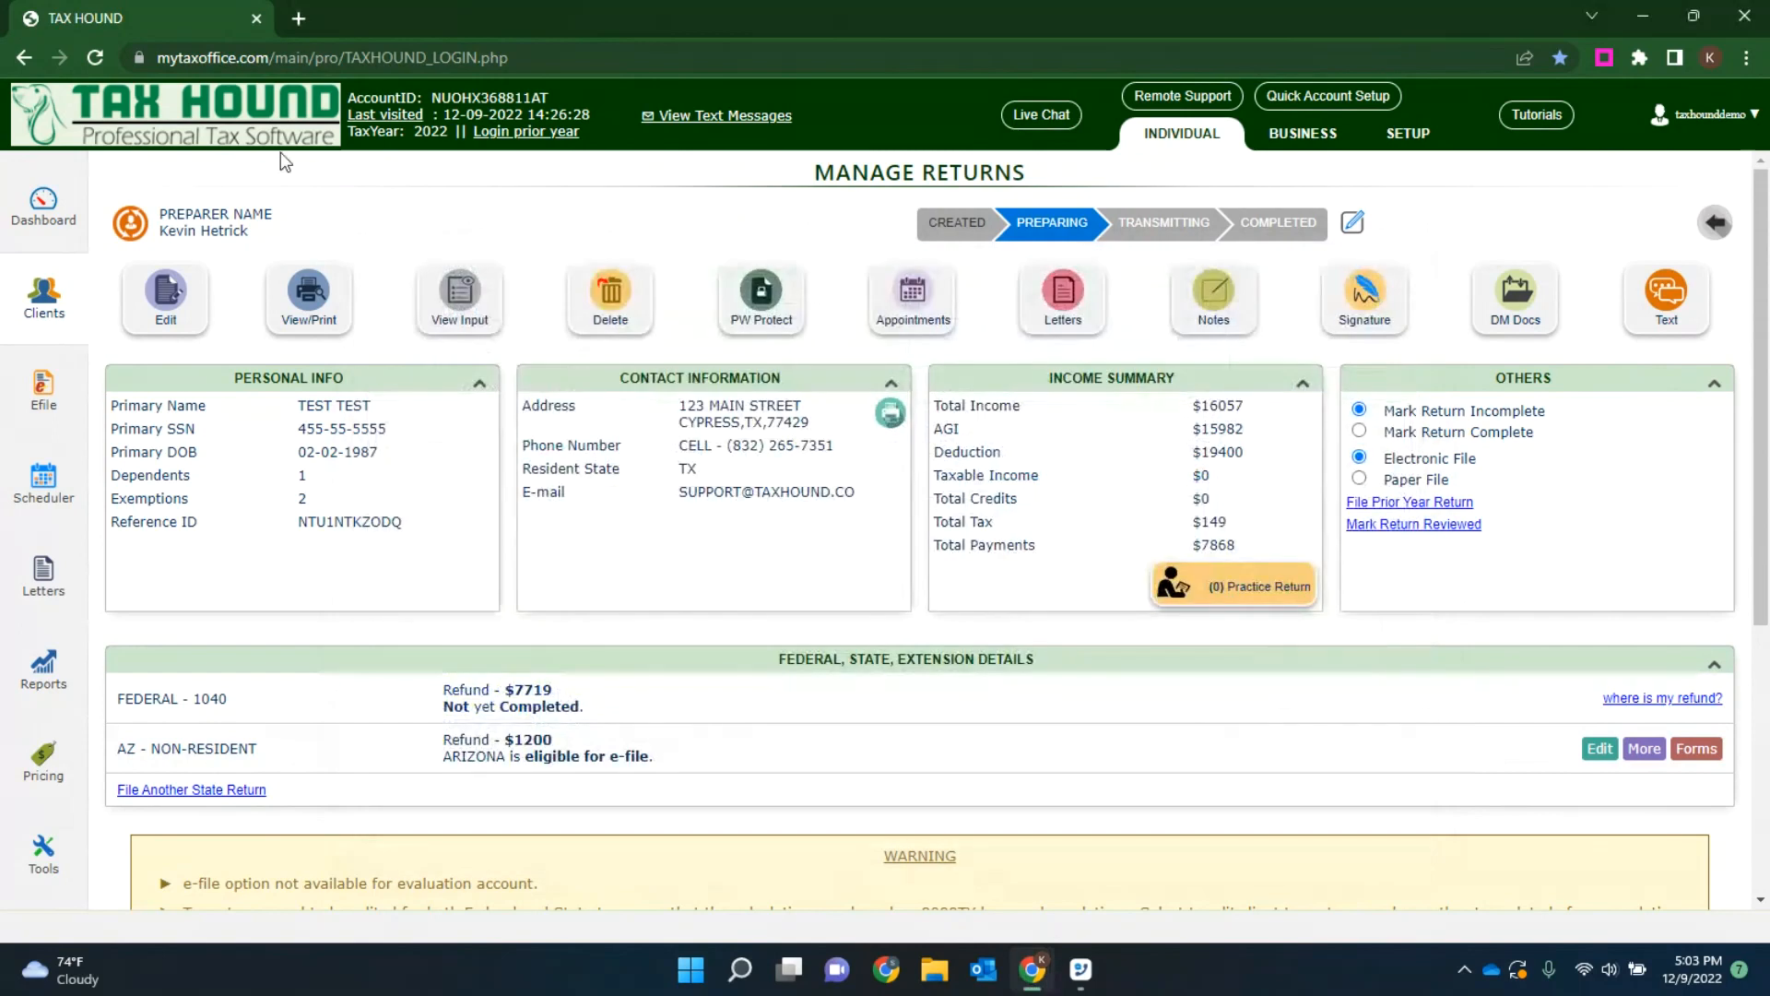
Step: Open the Tax Hound College website at elearn.taxhound.co in a new browser tab
{"action": "left_click", "coordinate": [298, 18]}
{"action": "type", "text": "simpleta"}
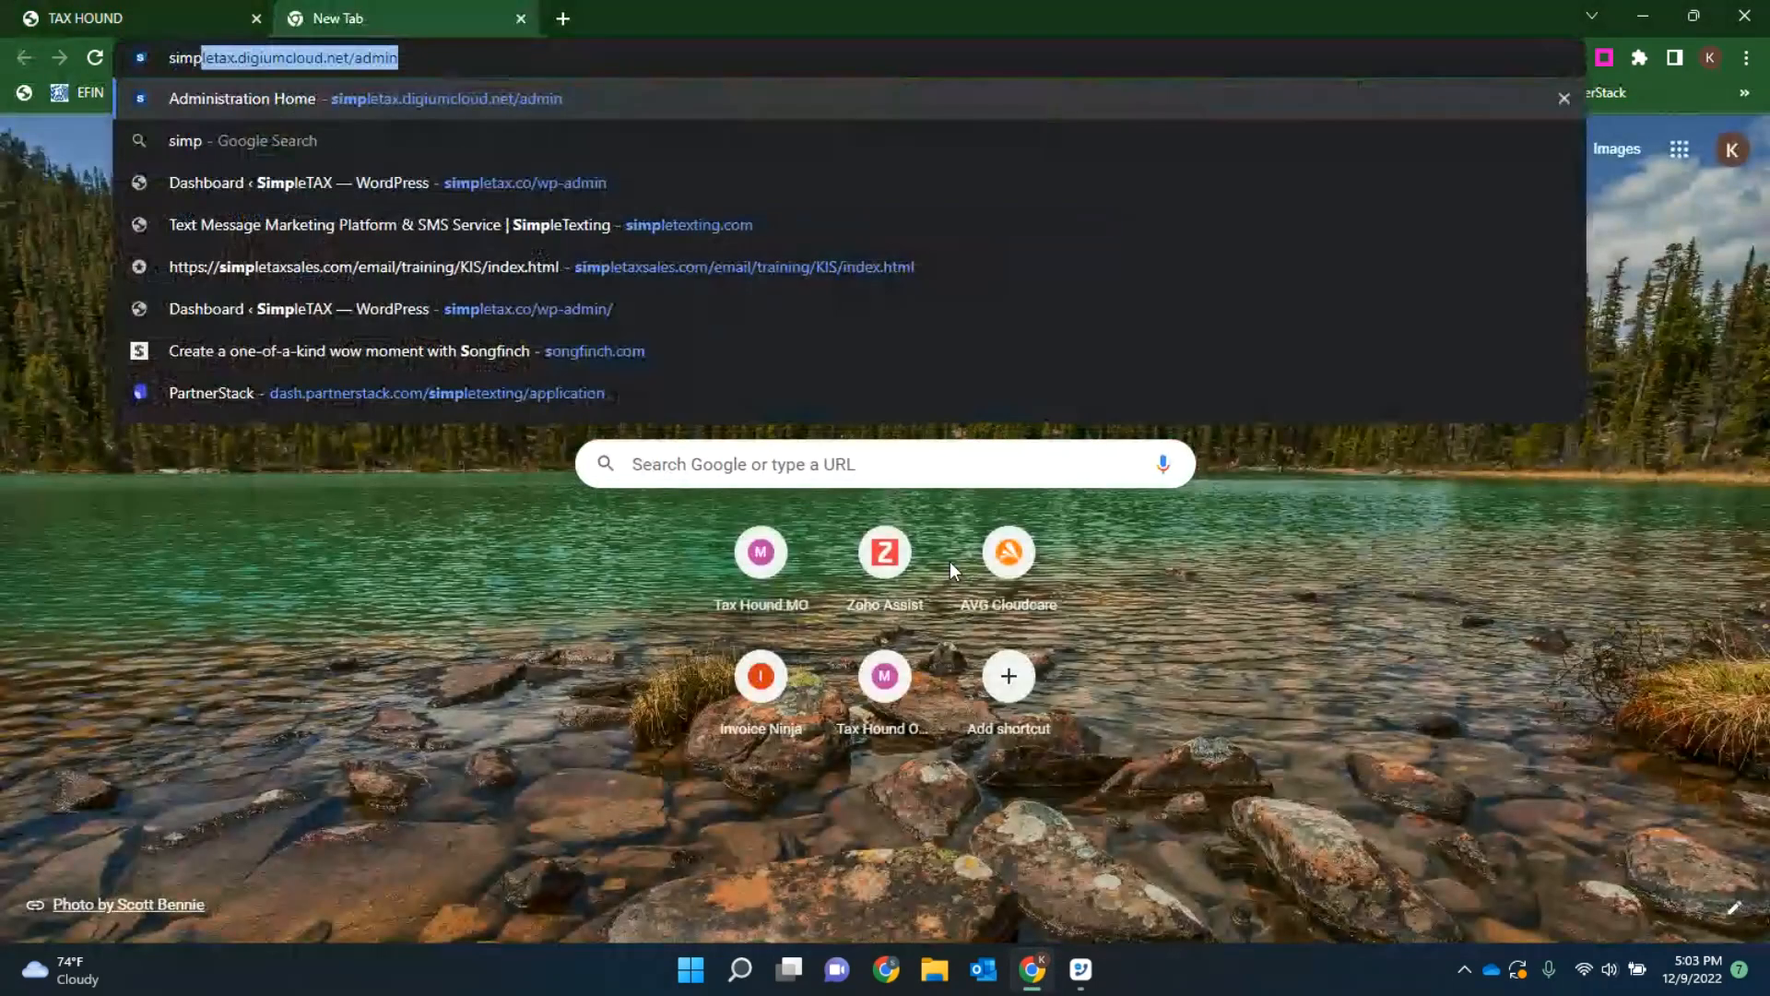
{"action": "key", "text": "BackSpace"}
{"action": "key", "text": "BackSpace"}
{"action": "key", "text": "BackSpace"}
{"action": "key", "text": "BackSpace"}
{"action": "key", "text": "BackSpace"}
{"action": "key", "text": "BackSpace"}
{"action": "key", "text": "BackSpace"}
{"action": "key", "text": "BackSpace"}
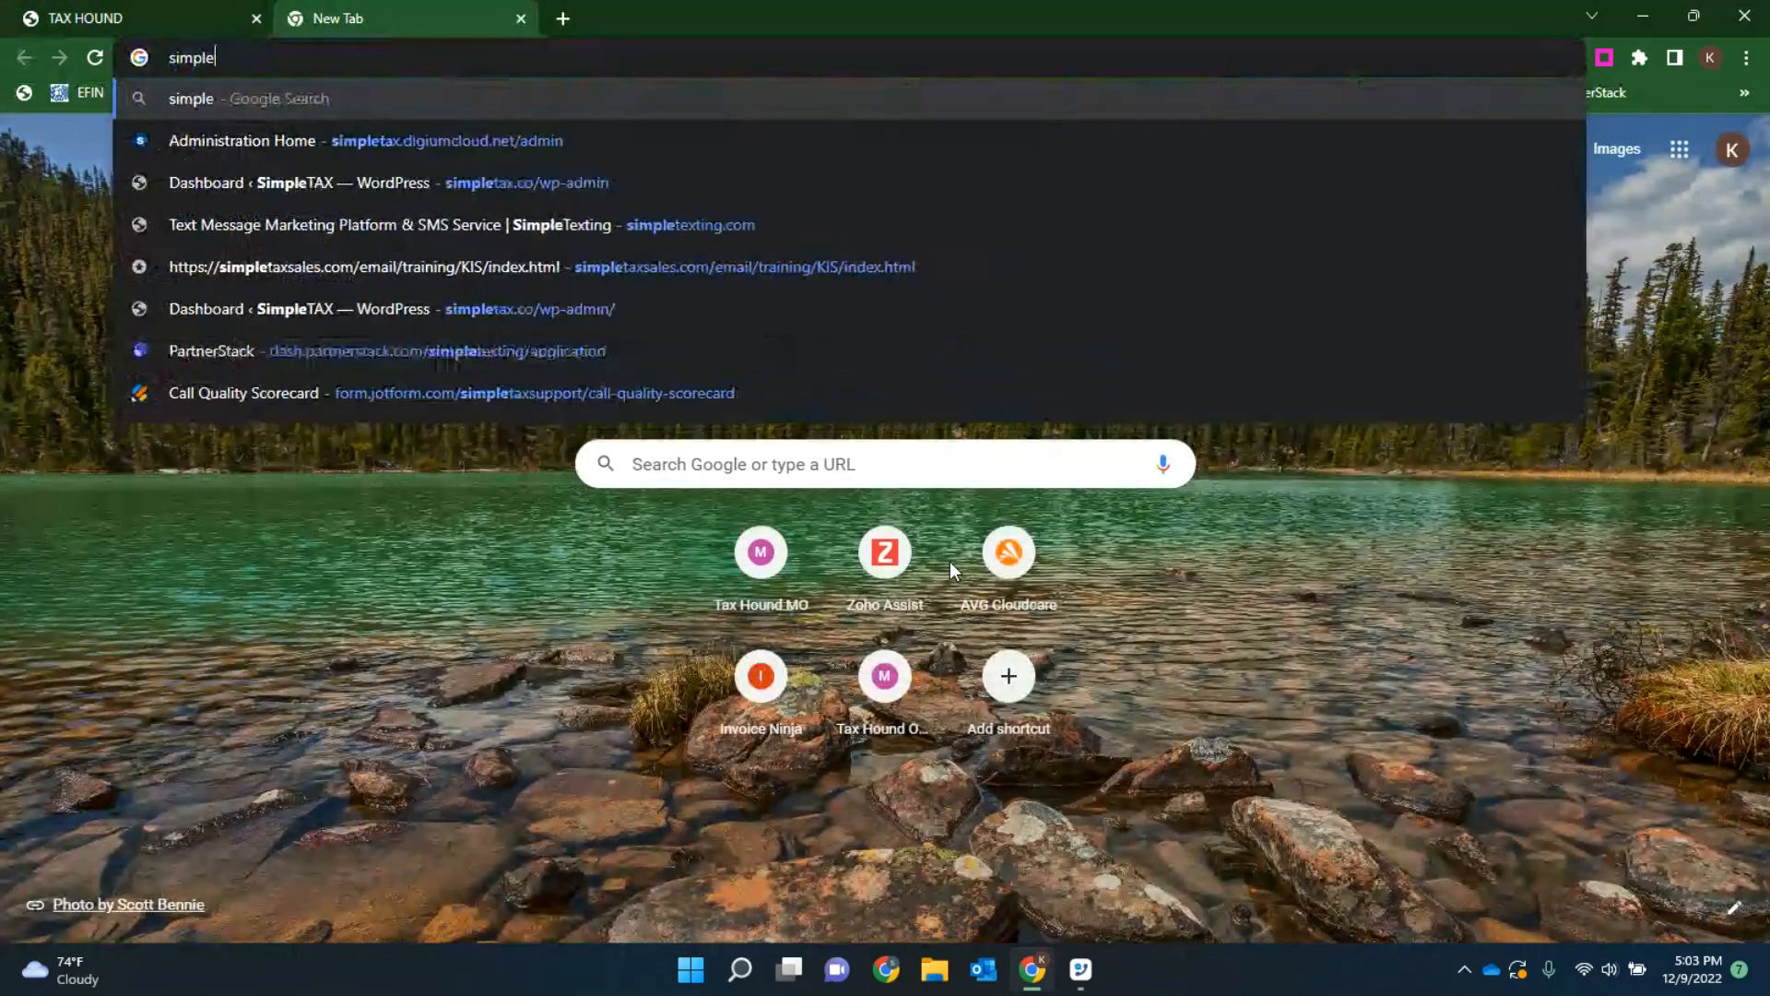
{"action": "type", "text": "taxhou"}
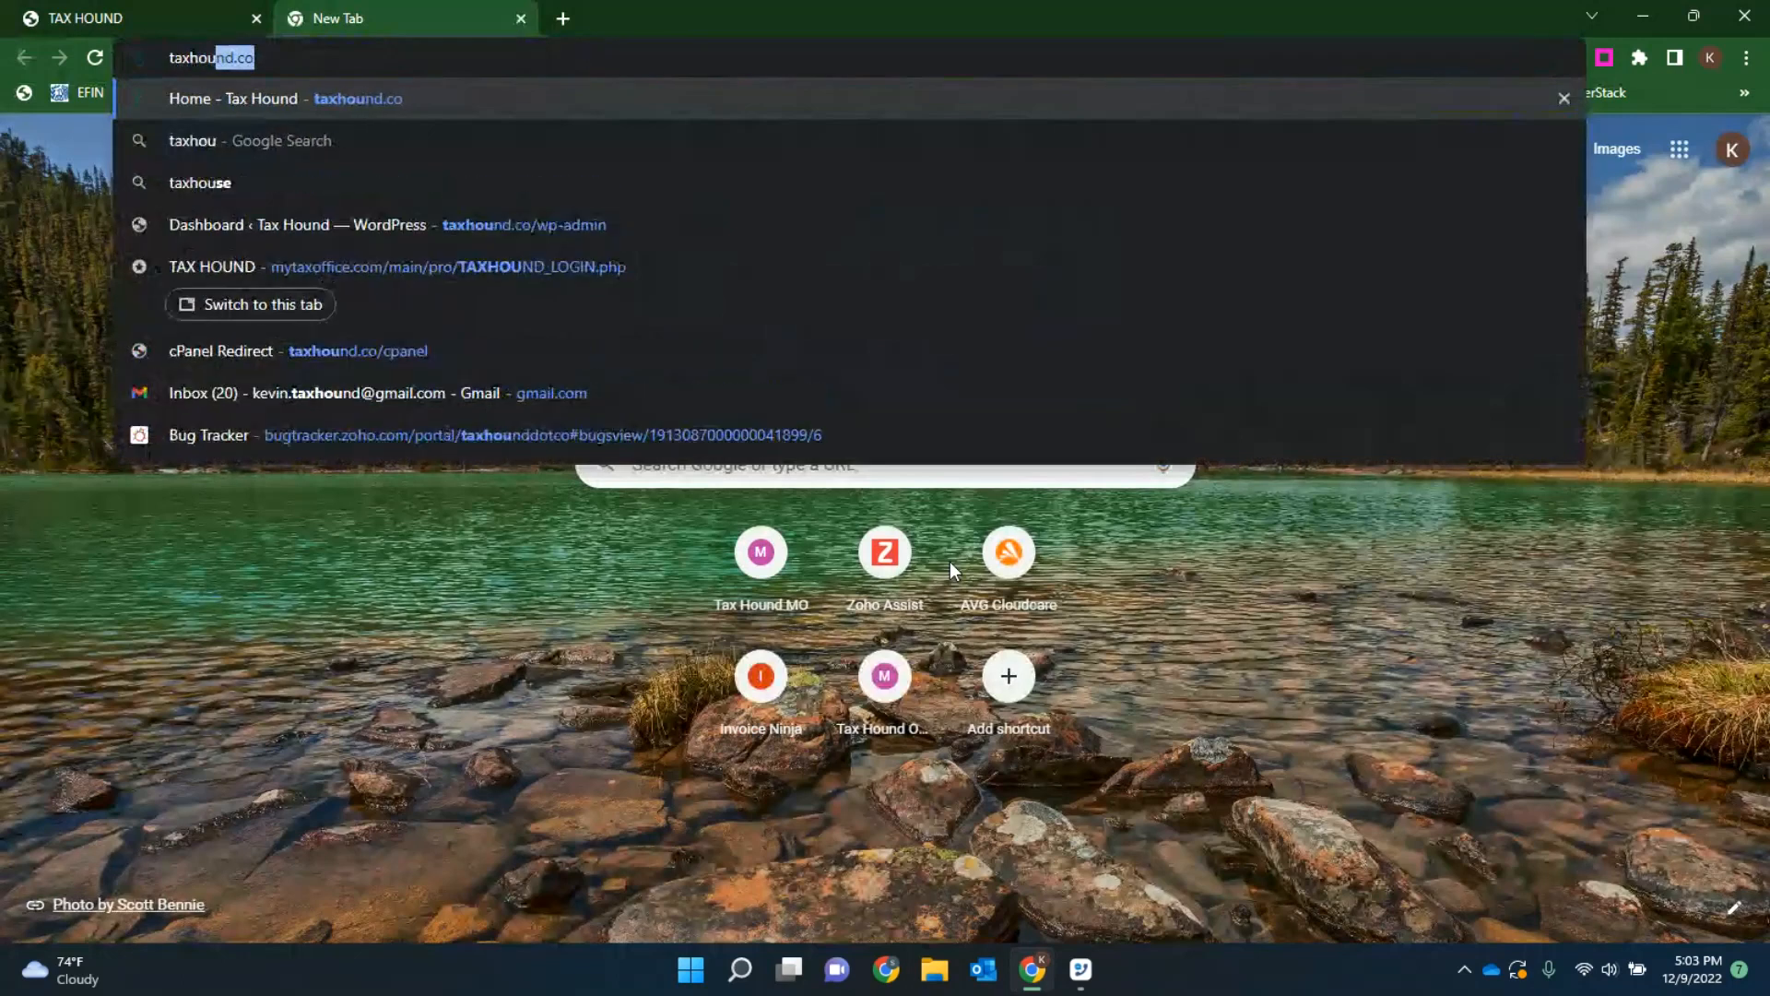
{"action": "key", "text": "BackSpace"}
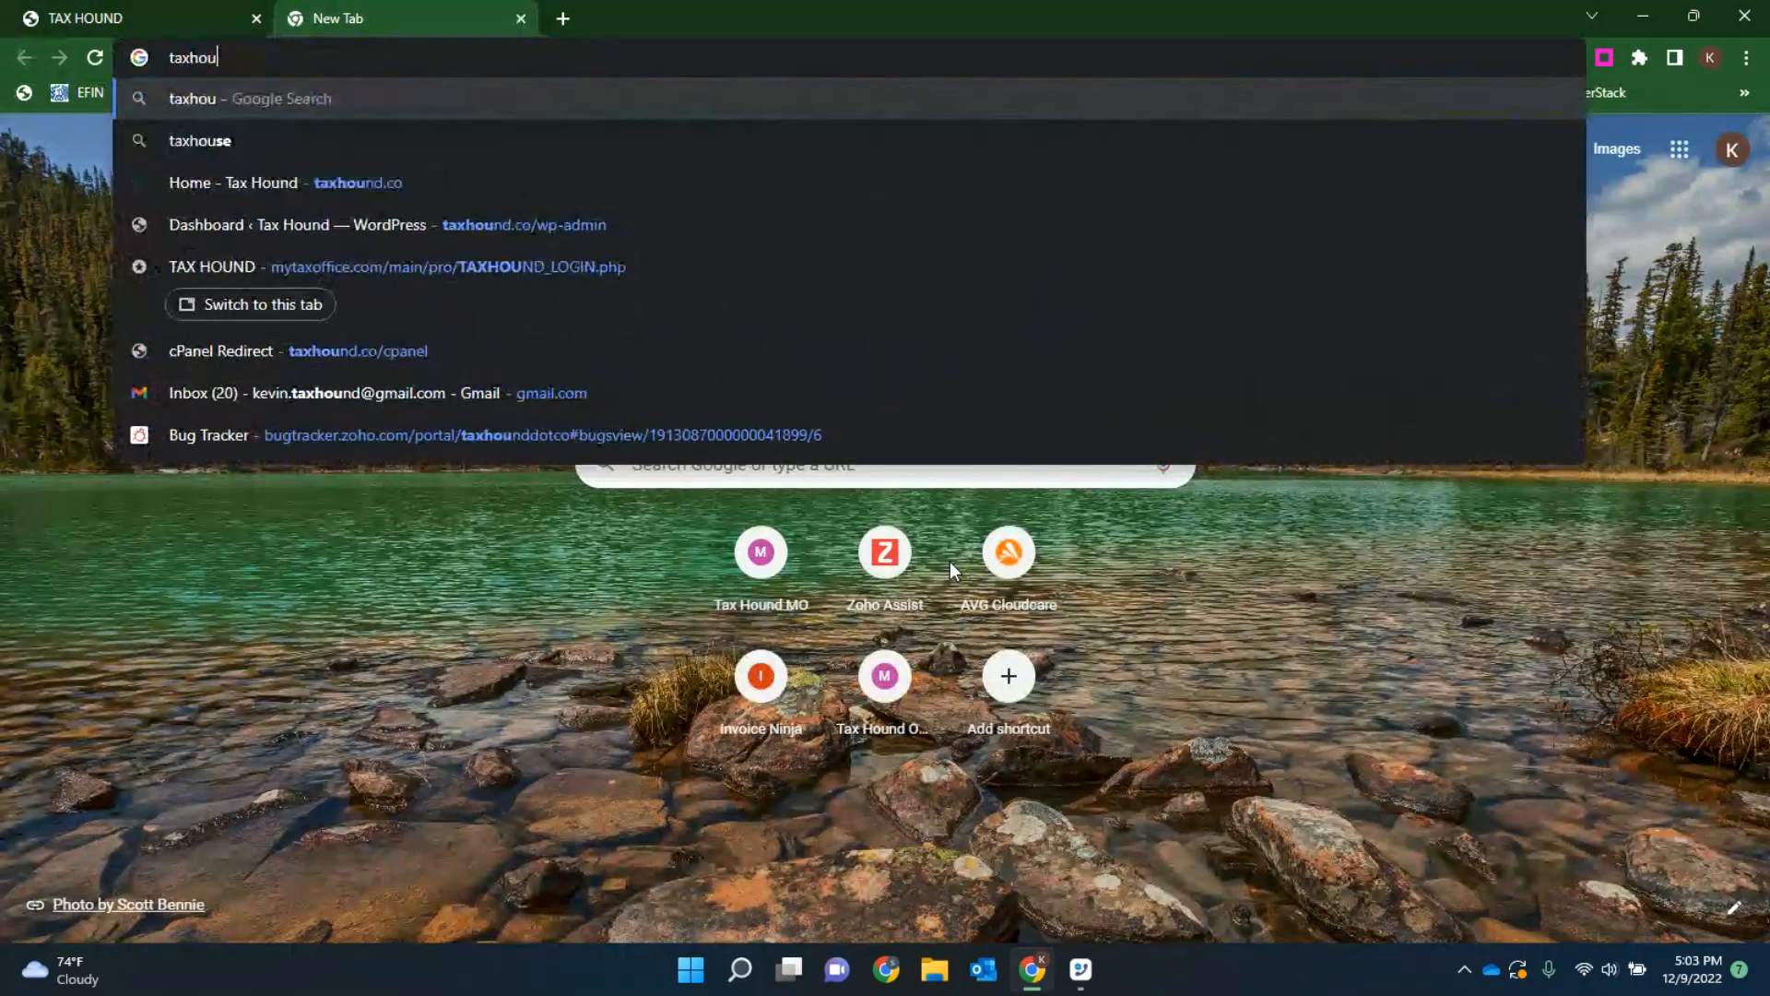
{"action": "key", "text": "BackSpace"}
{"action": "key", "text": "BackSpace"}
{"action": "key", "text": "BackSpace"}
{"action": "key", "text": "BackSpace"}
{"action": "key", "text": "BackSpace"}
{"action": "key", "text": "BackSpace"}
{"action": "type", "text": "elea"}
{"action": "key", "text": "Return"}
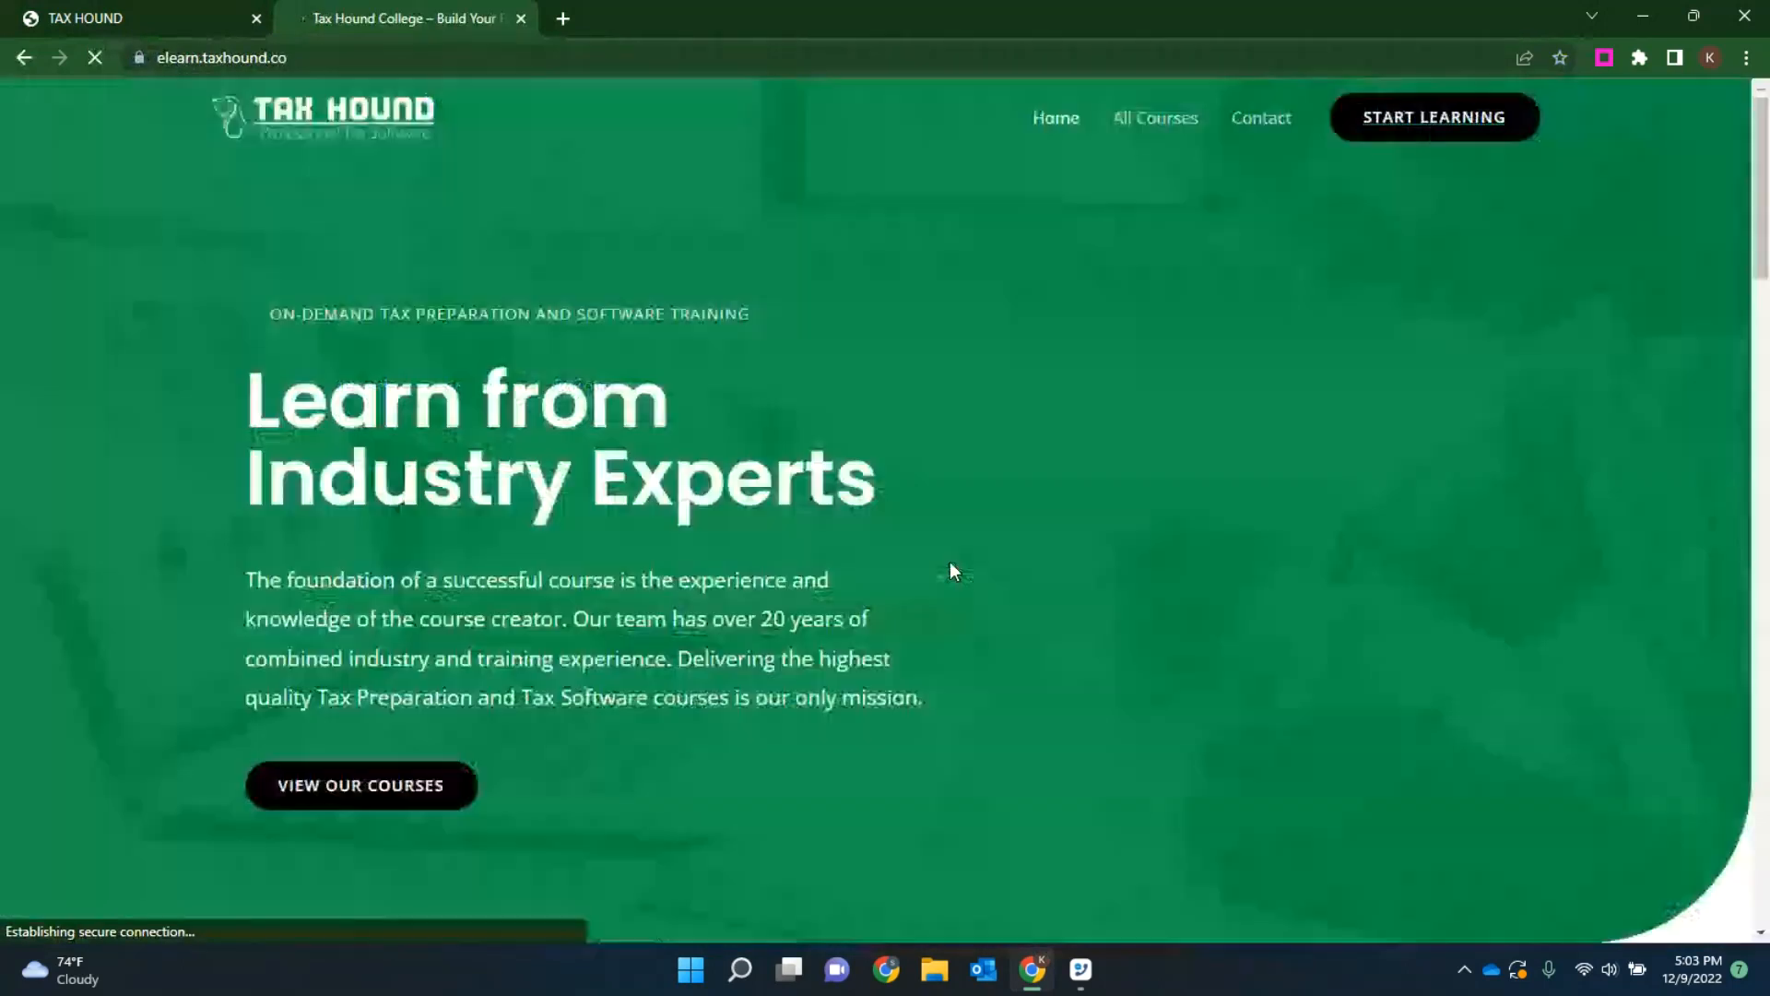
Step: Open the free Tax Hound Preparer Course and browse its list of lessons
{"action": "scroll", "coordinate": [923, 466], "scroll_direction": "down", "scroll_amount": 15}
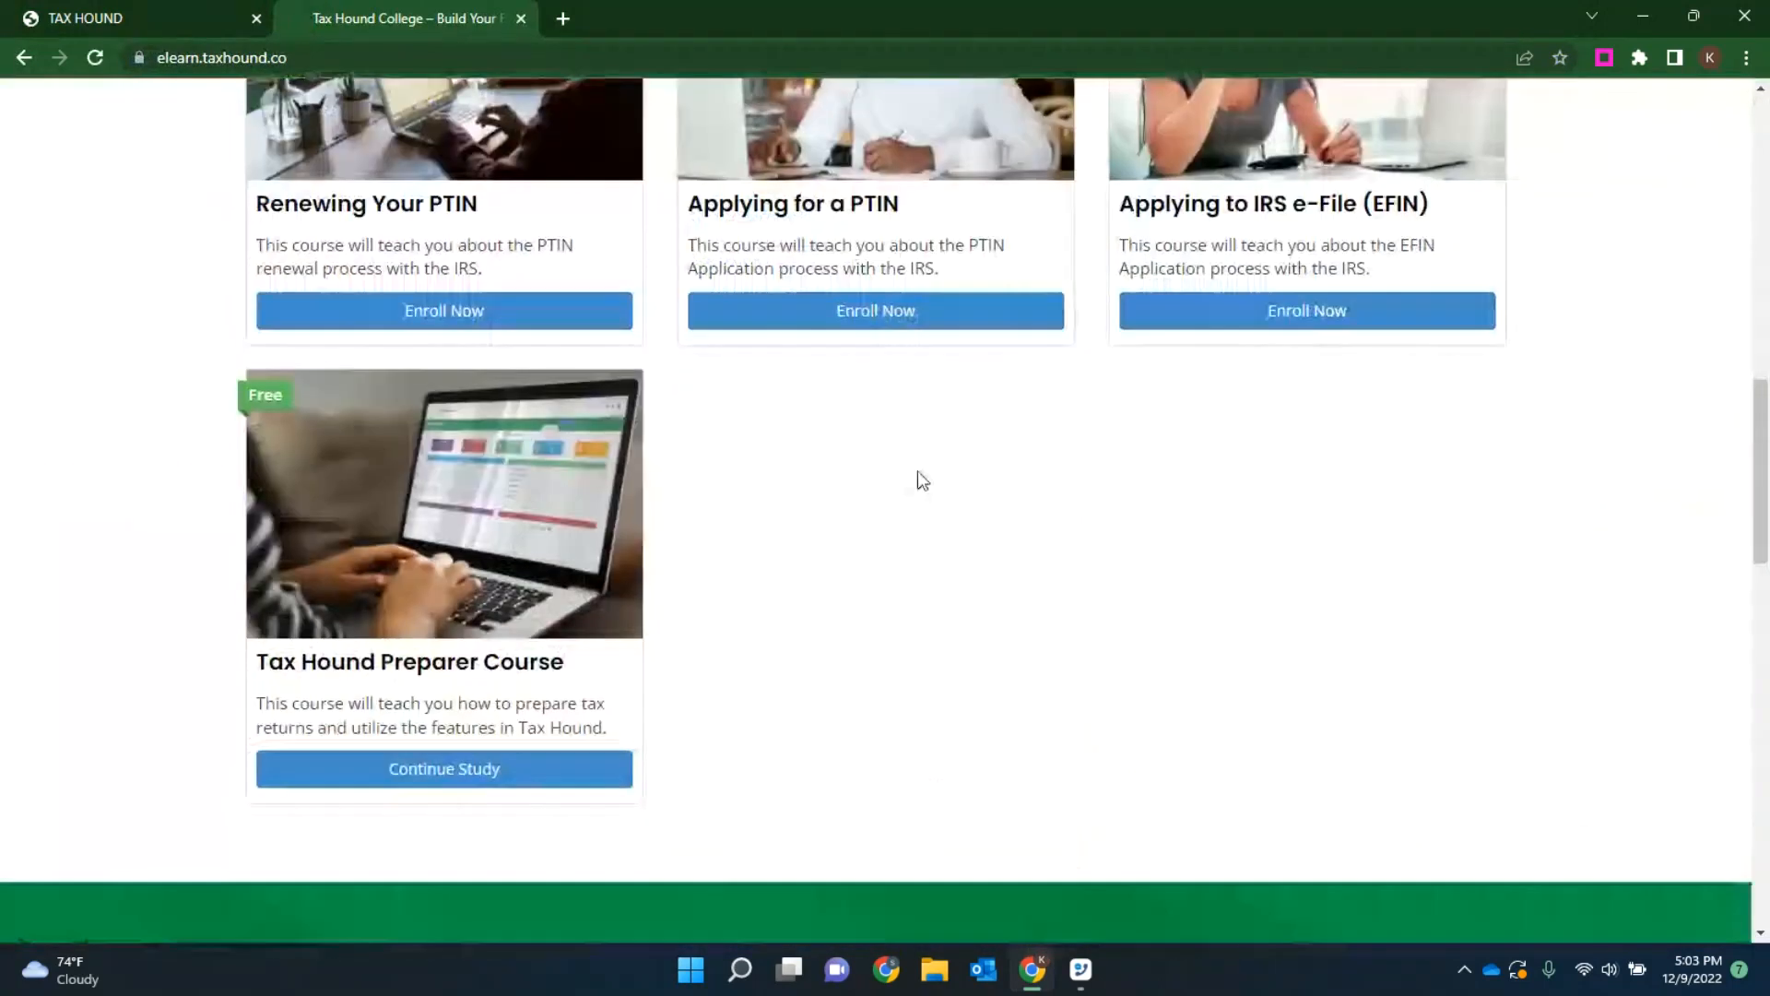
{"action": "left_click", "coordinate": [420, 779]}
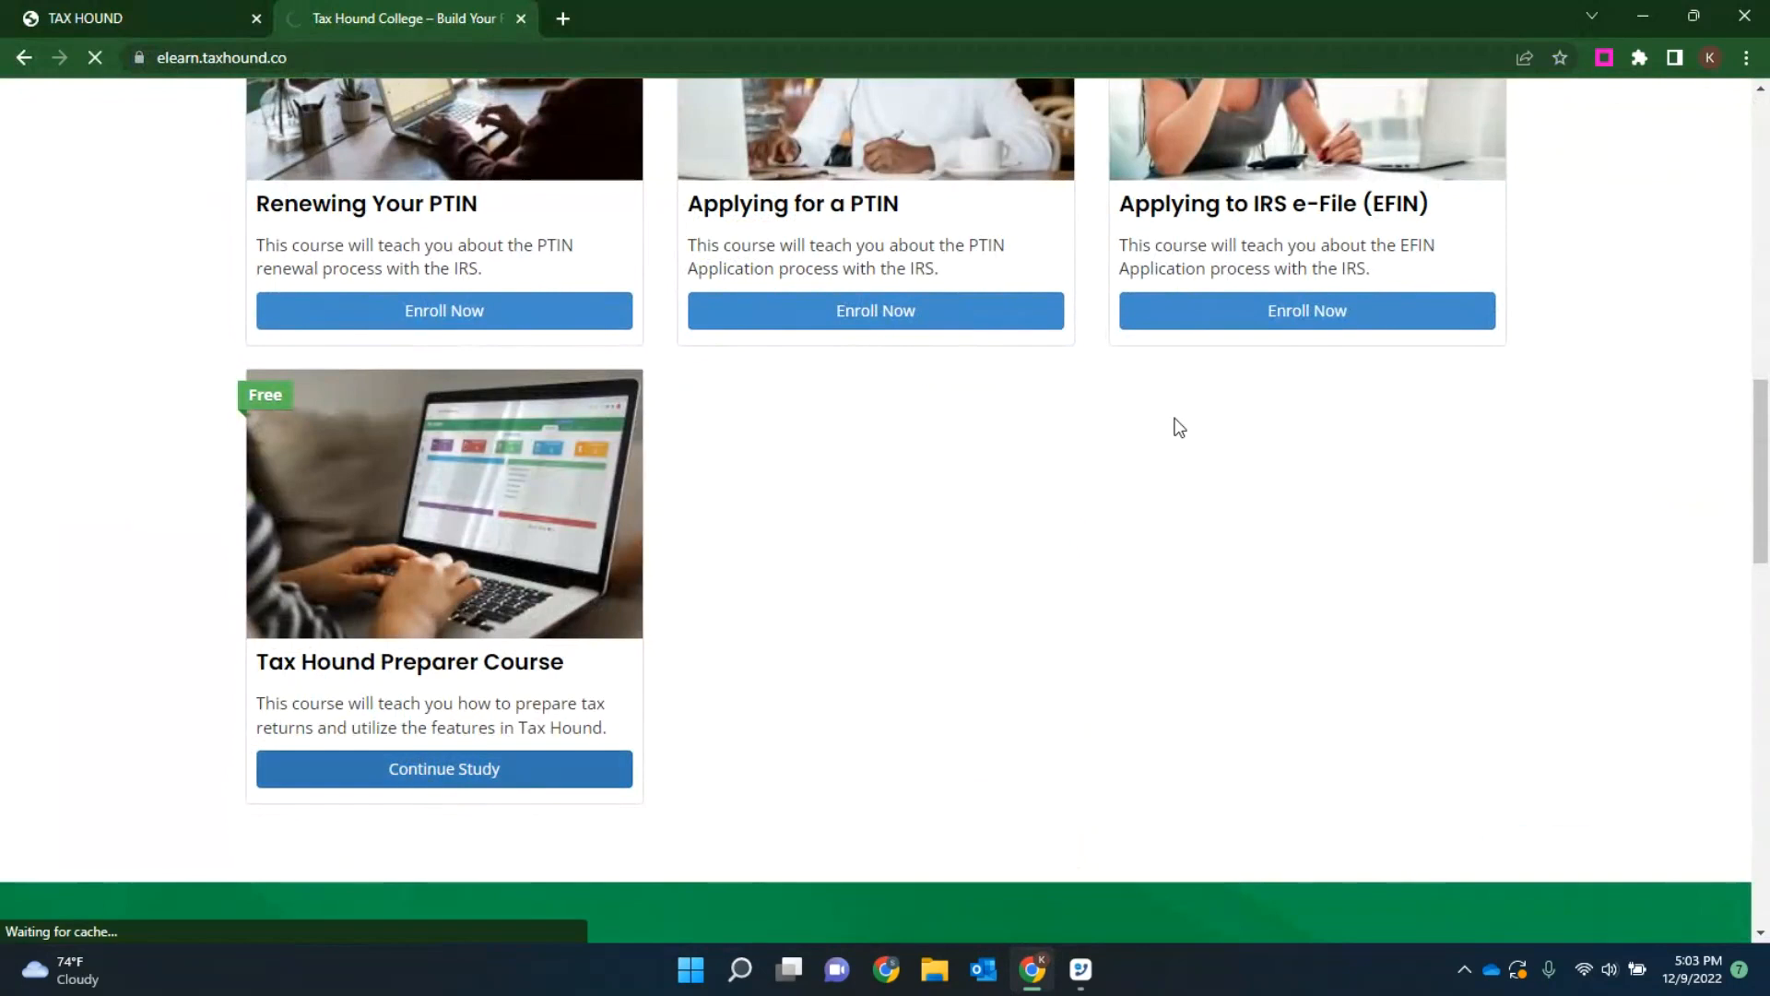
{"action": "scroll", "coordinate": [1035, 442], "scroll_direction": "down", "scroll_amount": 10}
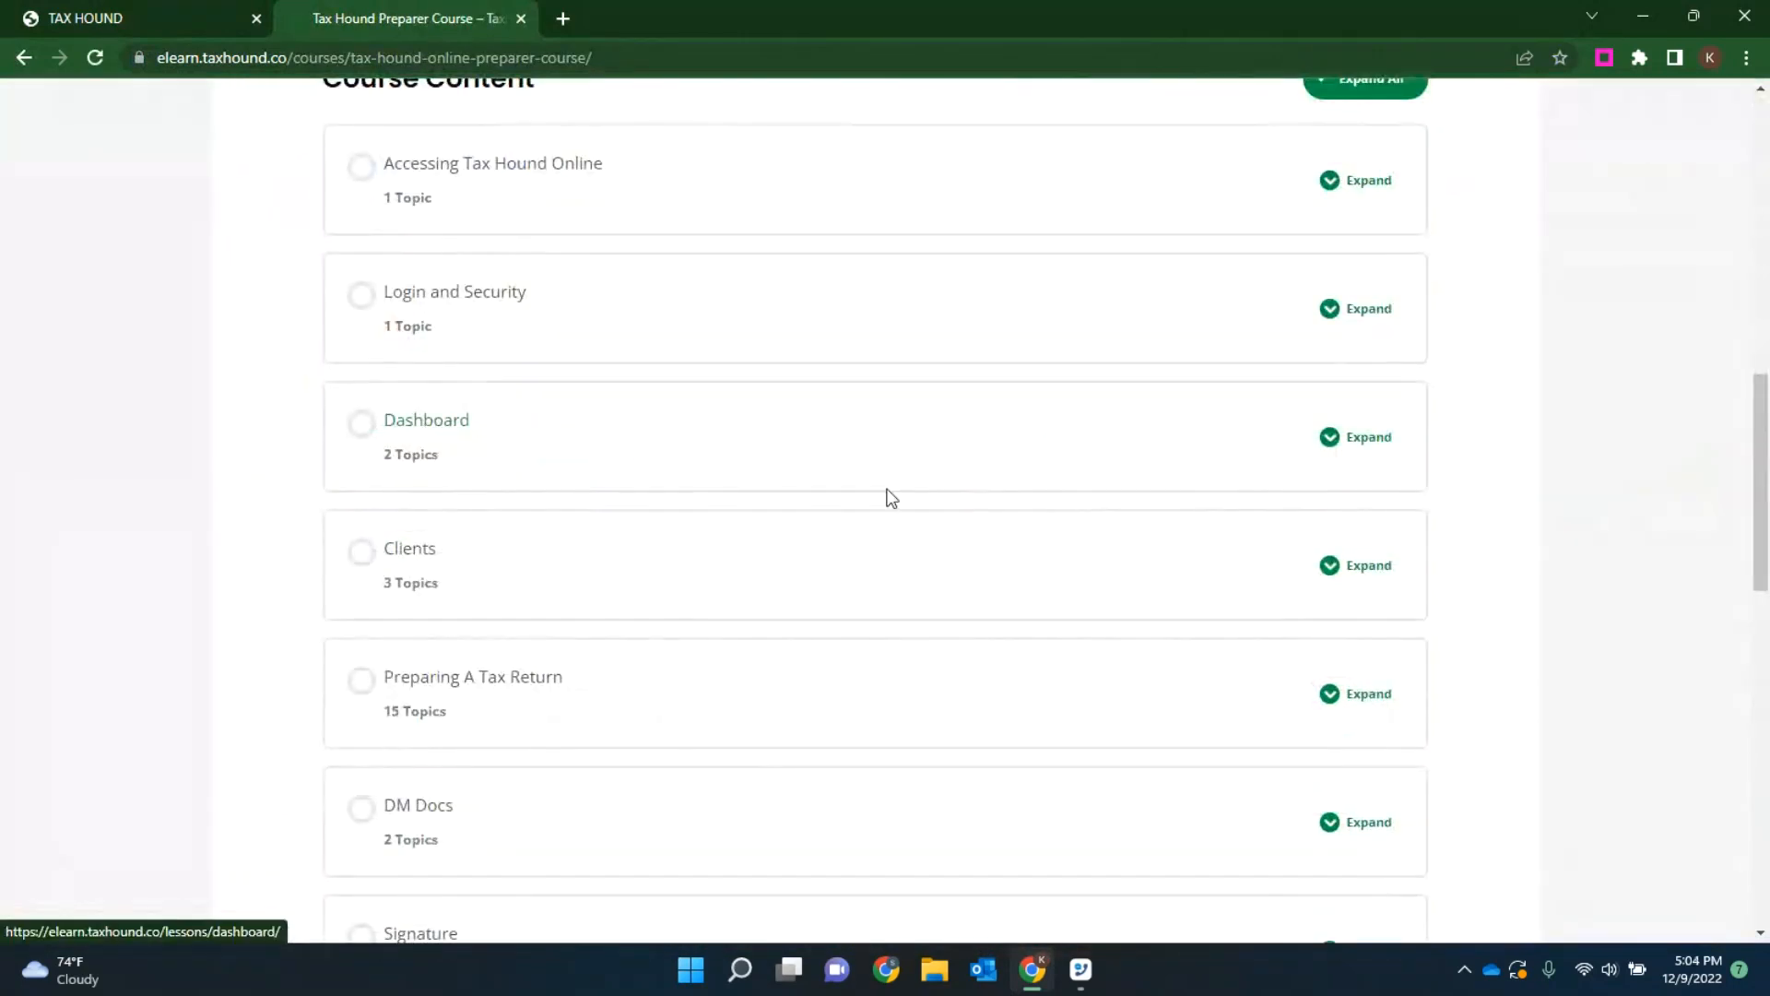
{"action": "scroll", "coordinate": [885, 504], "scroll_direction": "down", "scroll_amount": 3}
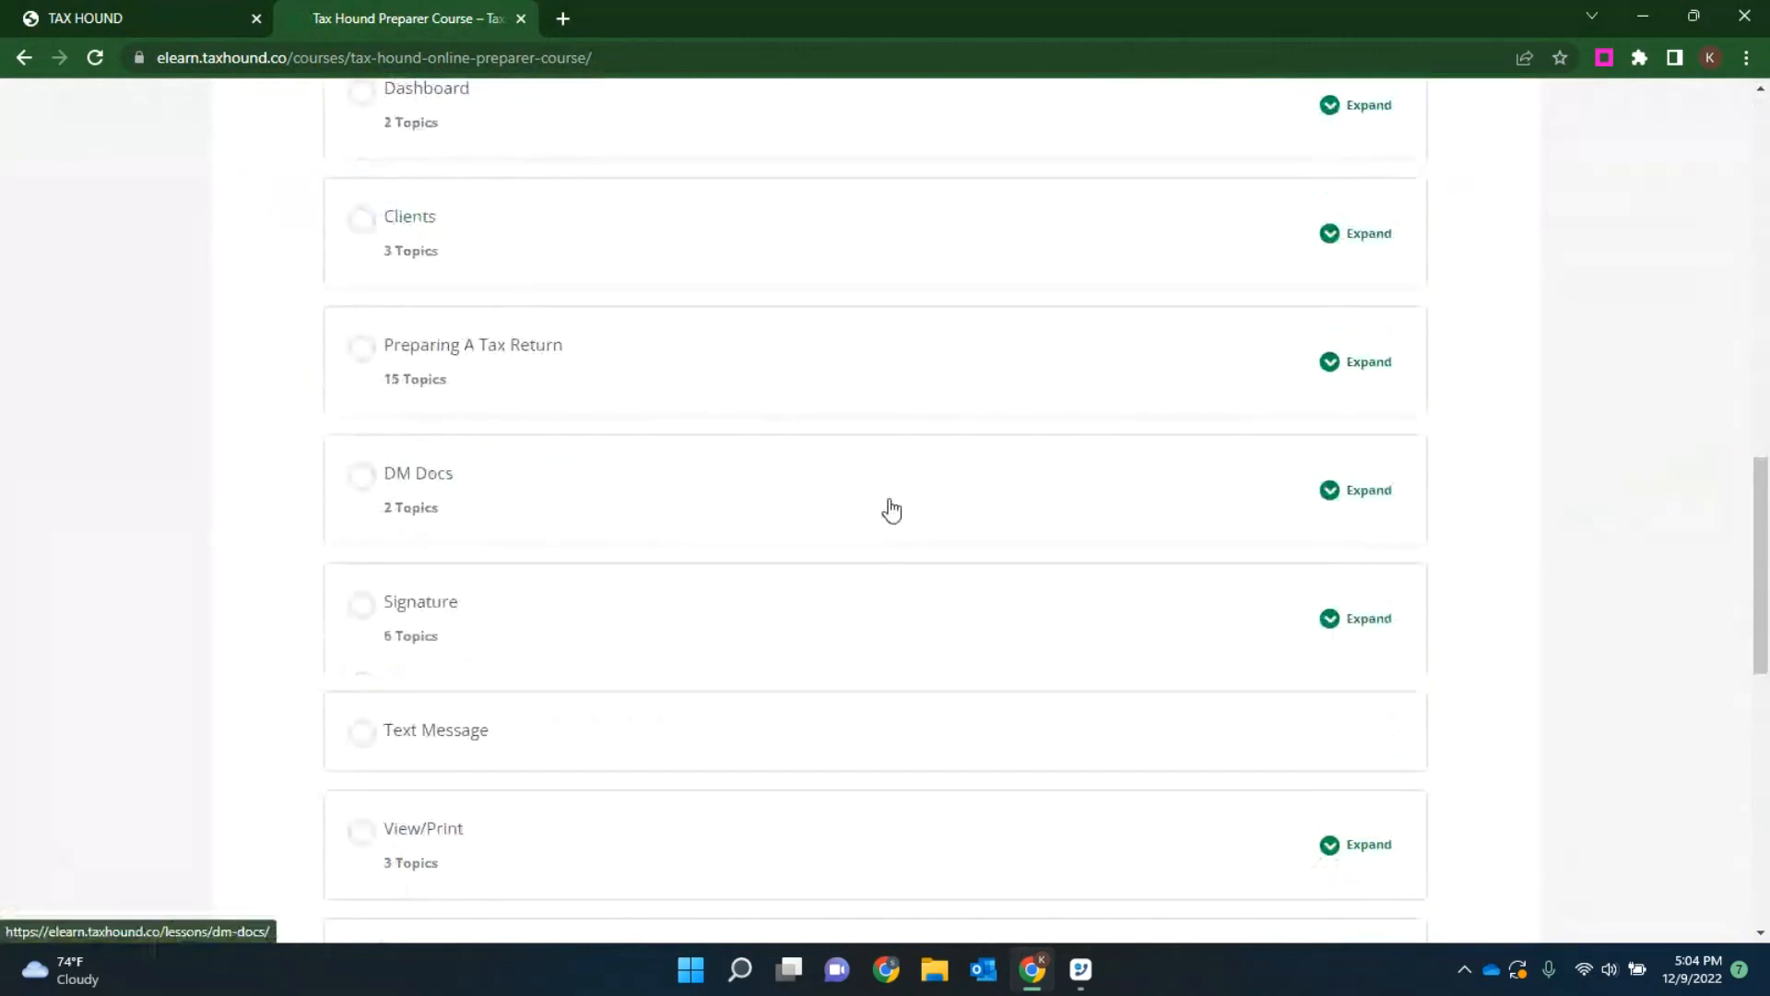
Step: Open the Encrypted Tax Return Password Information topic in the preparer course's View/Print lesson
{"action": "scroll", "coordinate": [885, 505], "scroll_direction": "down", "scroll_amount": 4}
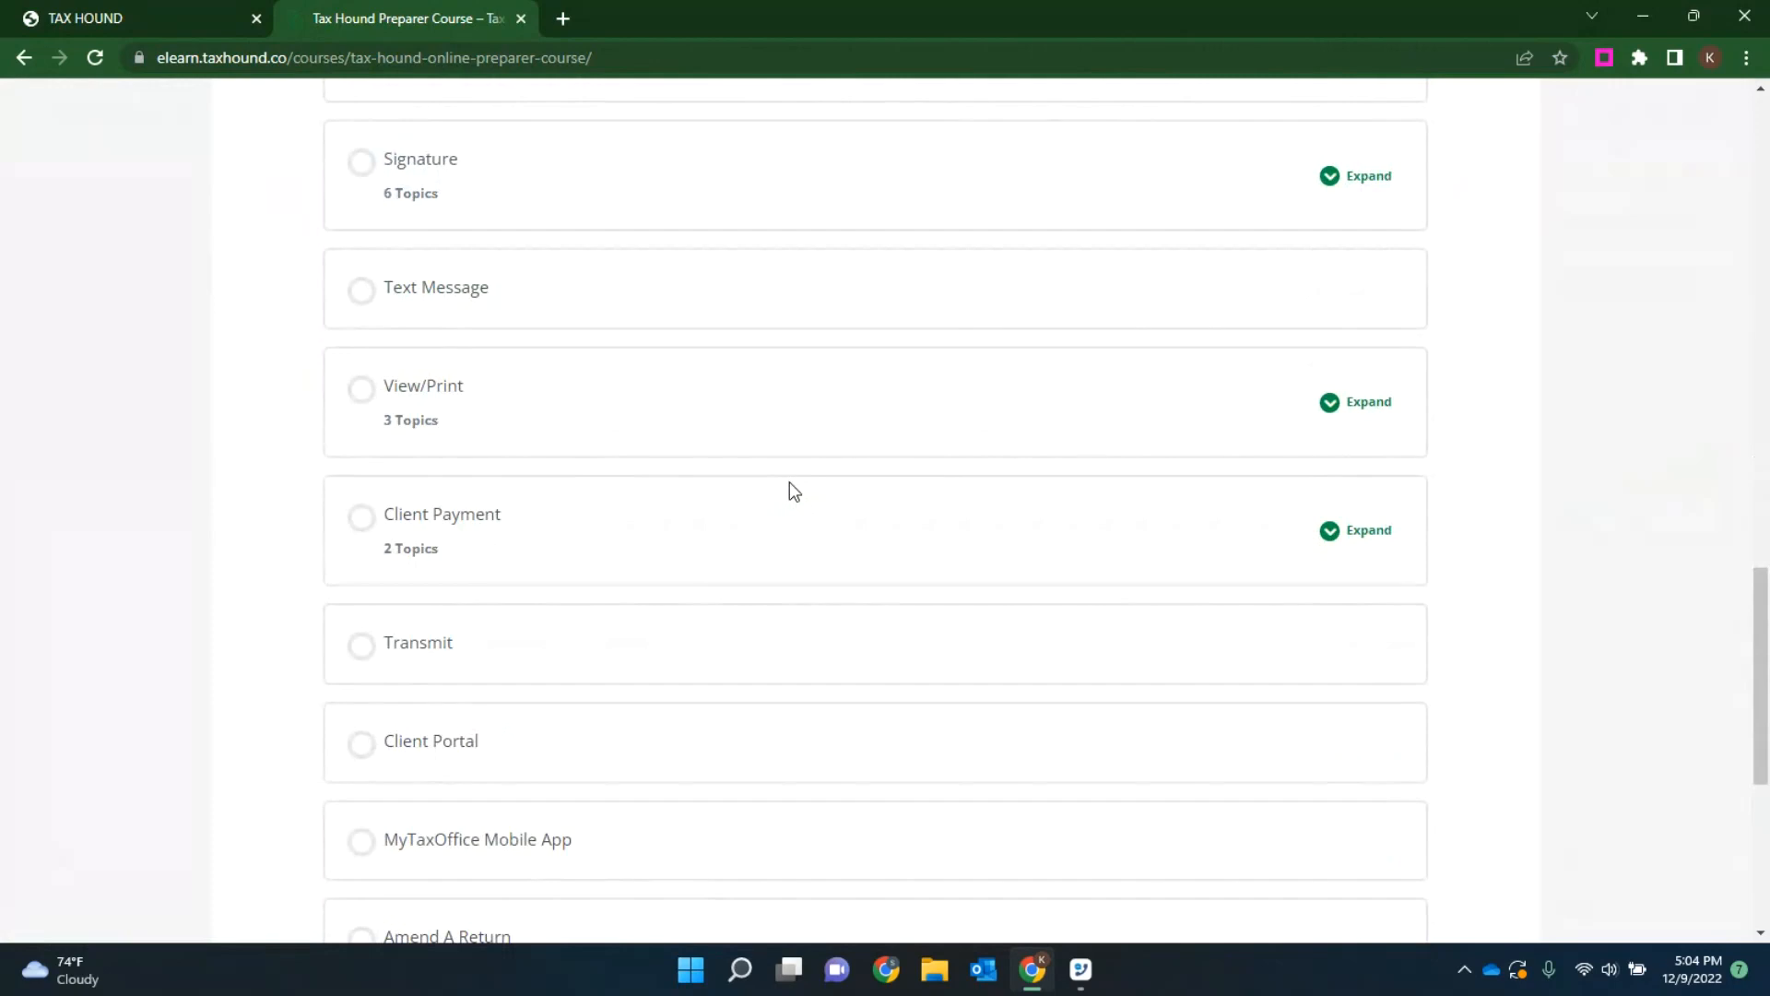
{"action": "left_click", "coordinate": [433, 392]}
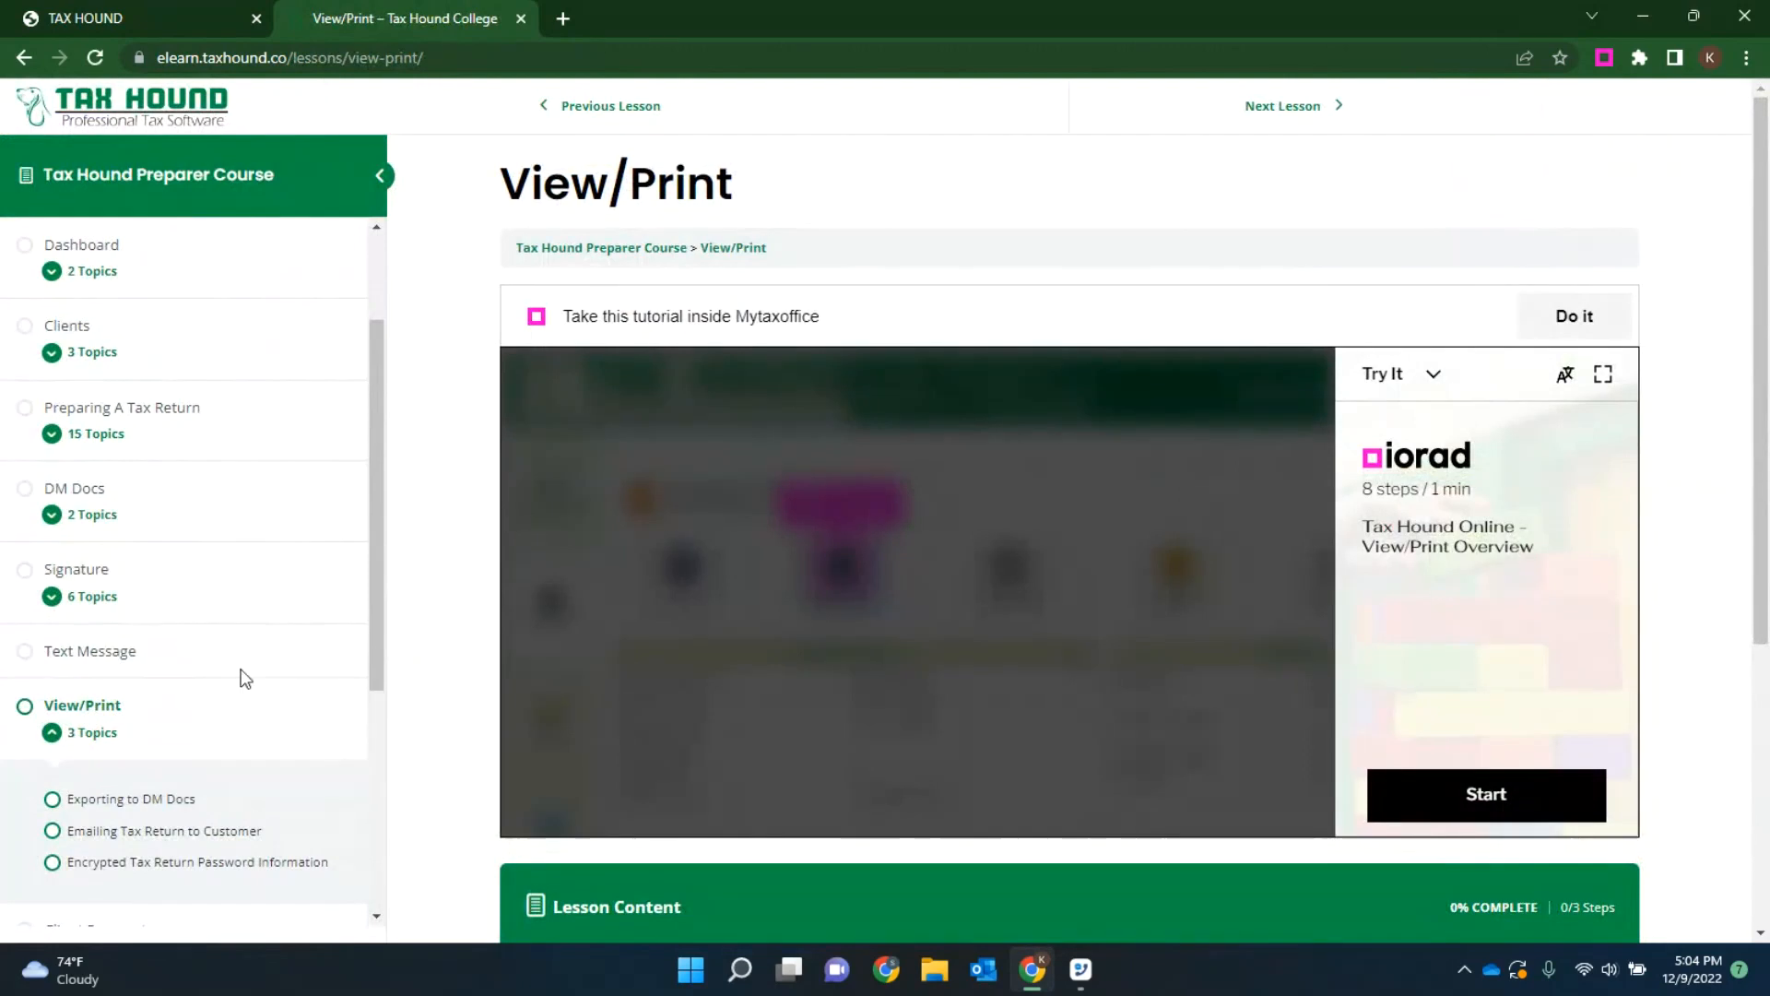
{"action": "scroll", "coordinate": [233, 677], "scroll_direction": "down", "scroll_amount": 2}
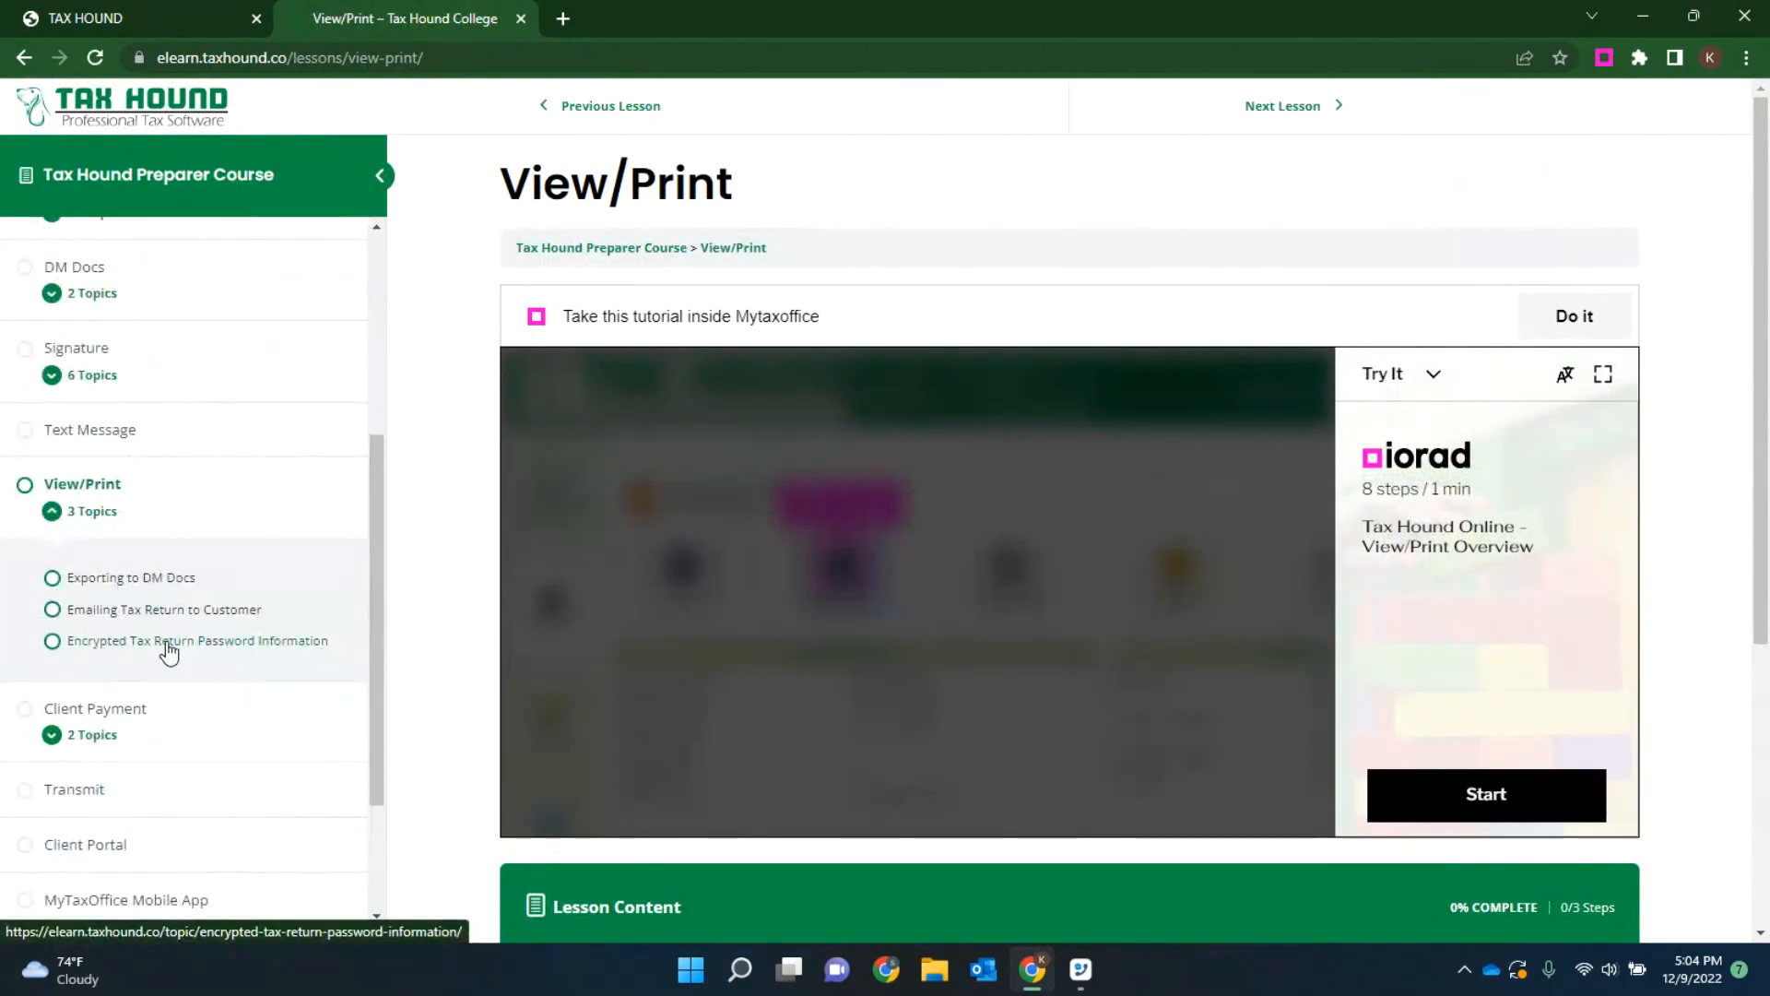
{"action": "left_click", "coordinate": [166, 643]}
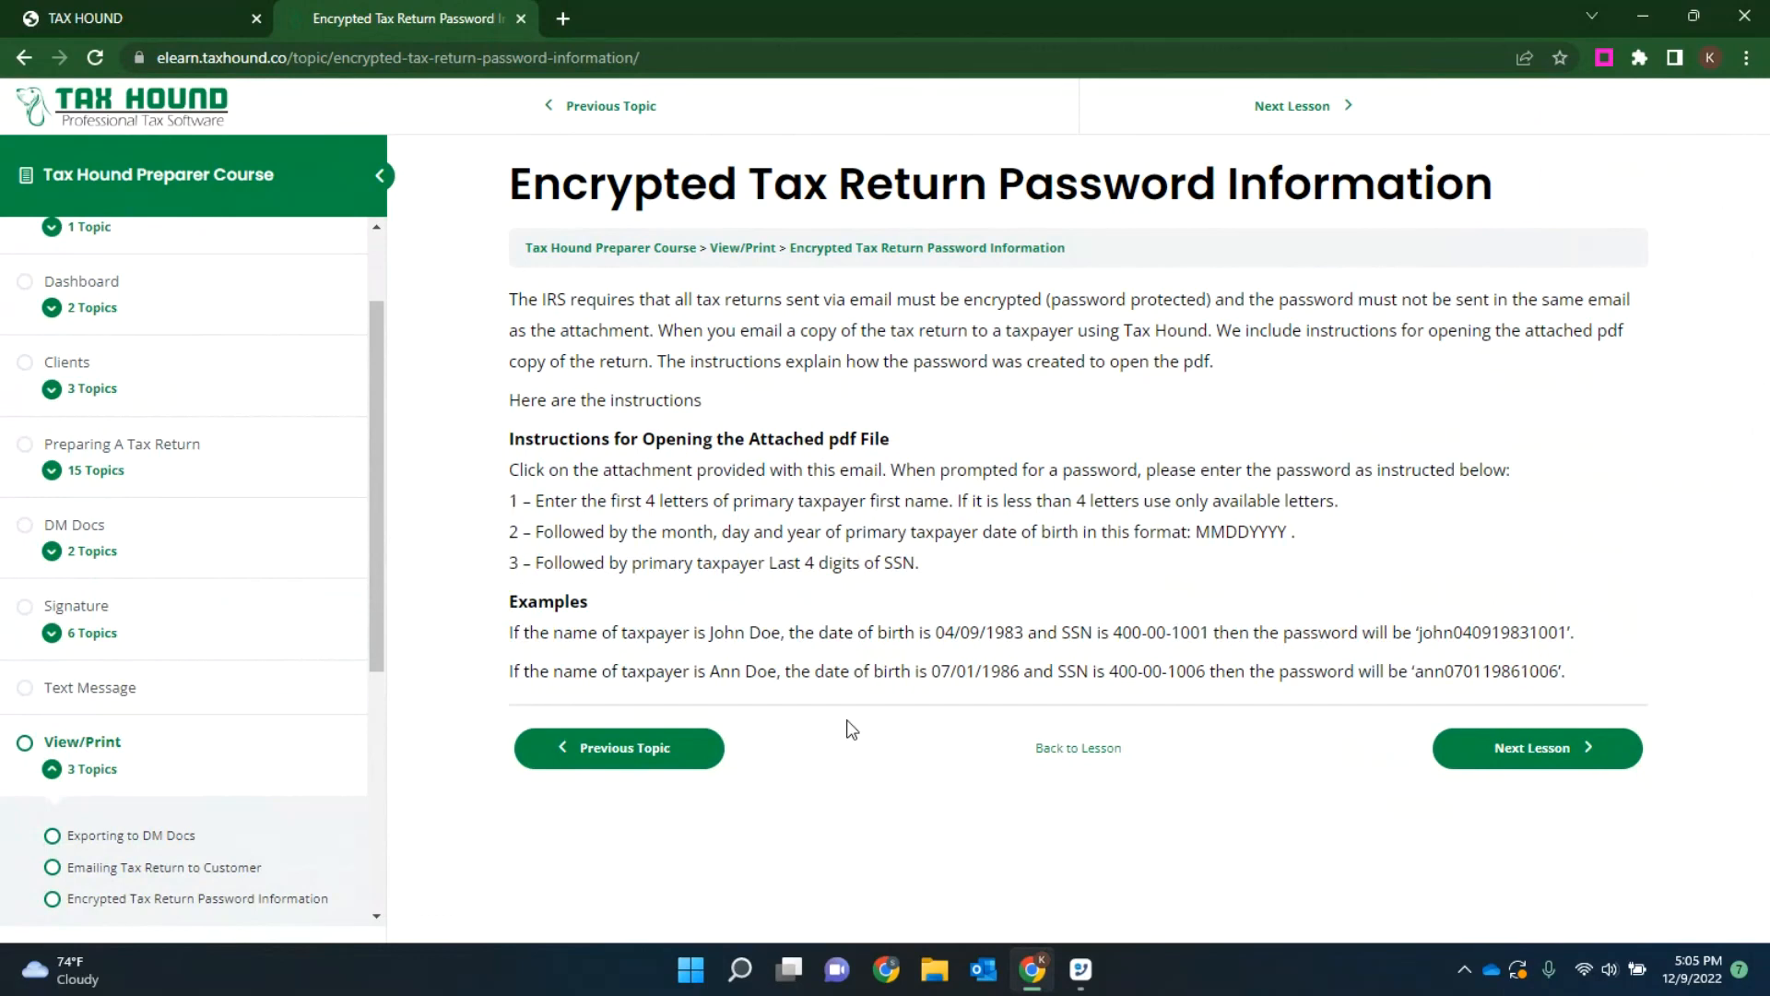
Step: Switch back to the test return, view its Send Text and Text Messages pages, and return to Manage Returns to check the Signature option
{"action": "left_click", "coordinate": [148, 10]}
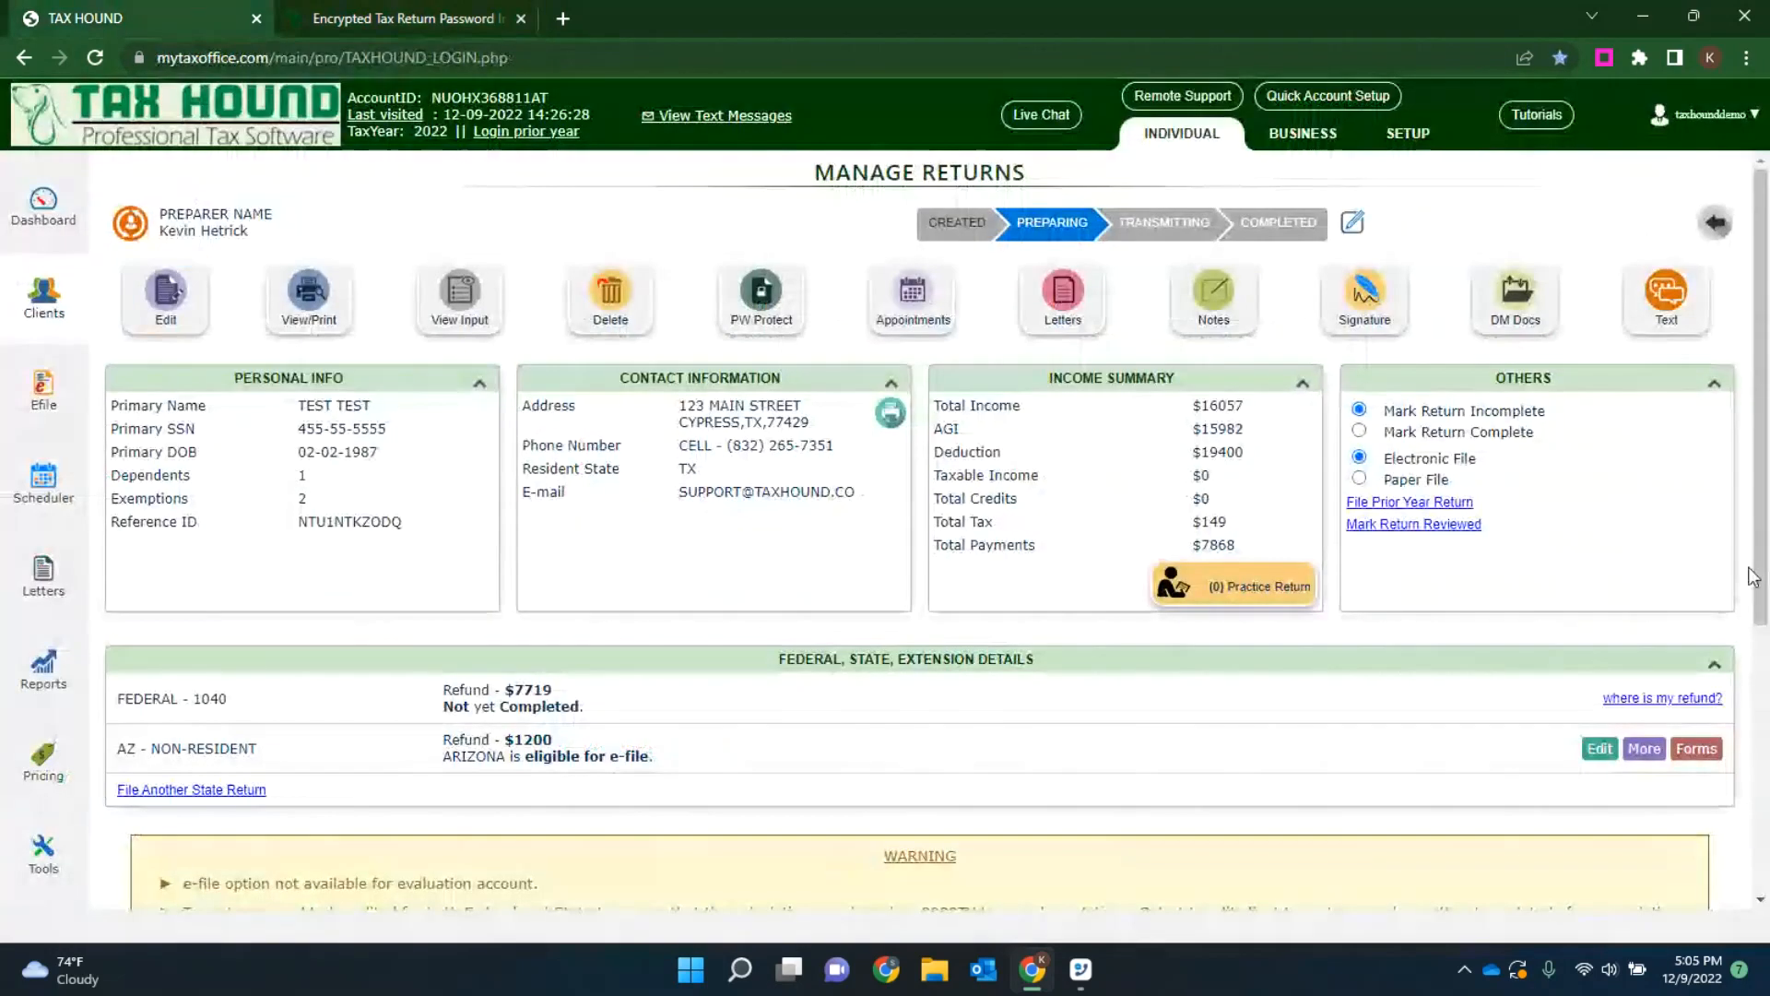
{"action": "left_click", "coordinate": [1665, 323]}
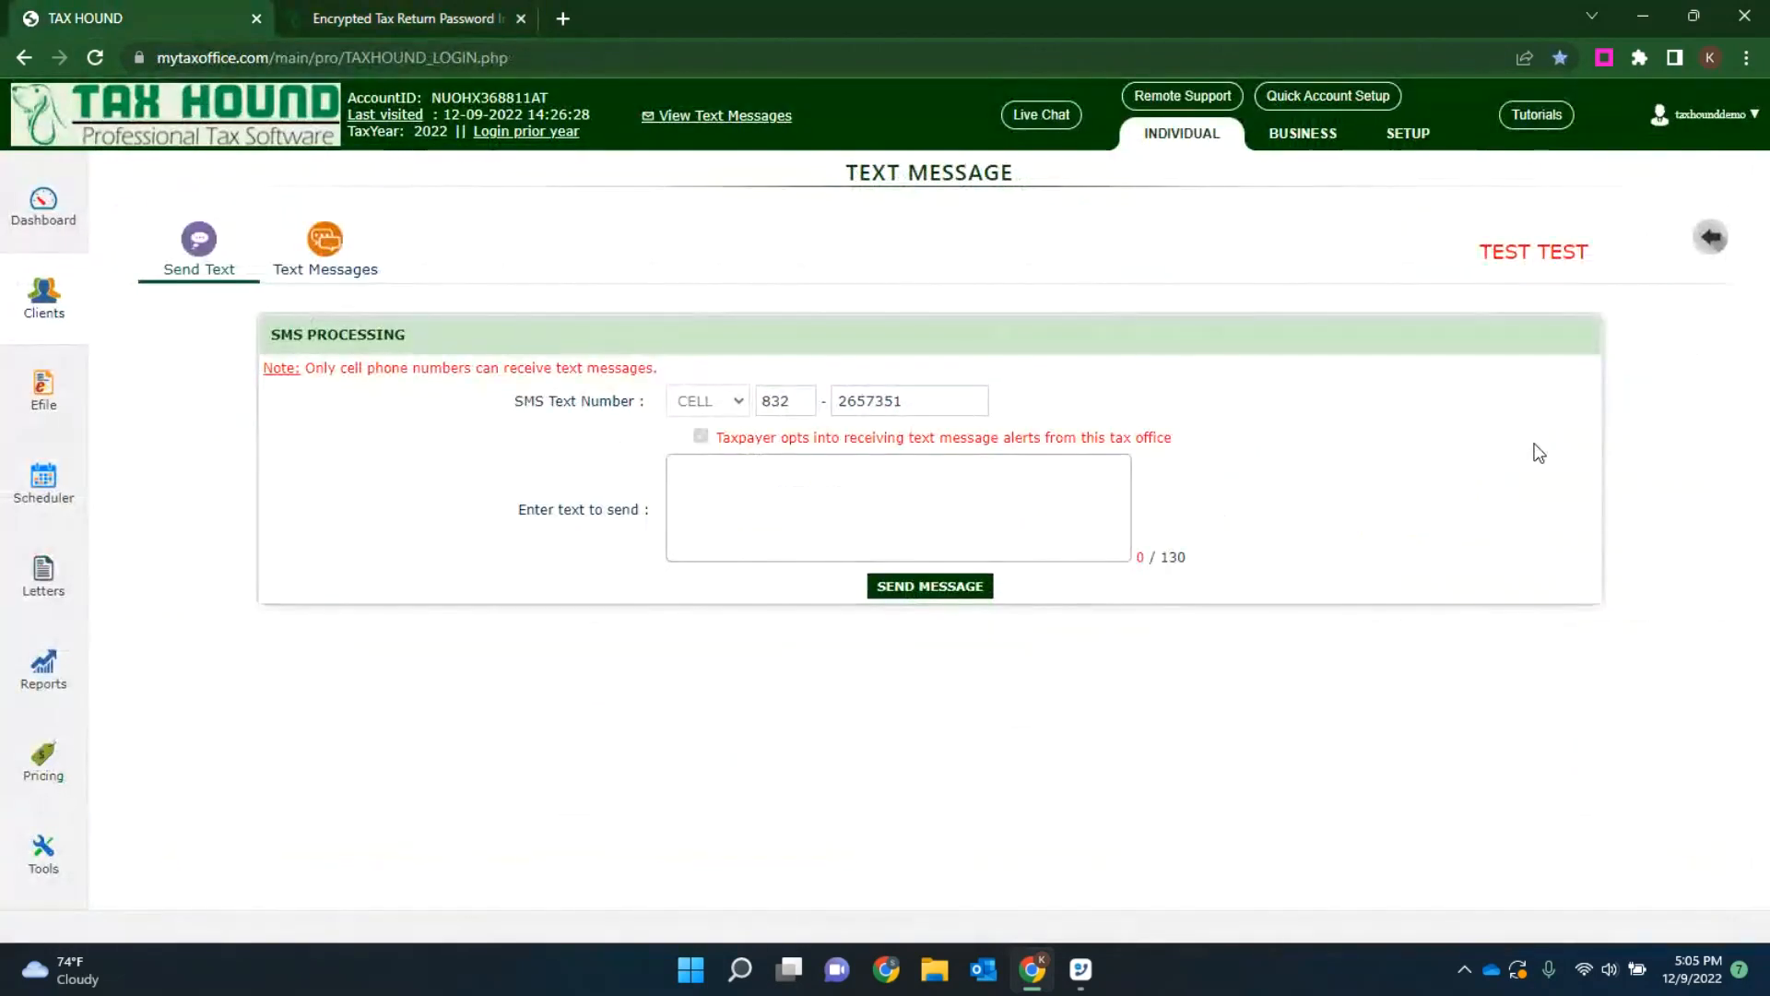
{"action": "left_click", "coordinate": [337, 249]}
{"action": "left_click", "coordinate": [199, 241]}
{"action": "left_click", "coordinate": [940, 531]}
{"action": "left_click", "coordinate": [1712, 240]}
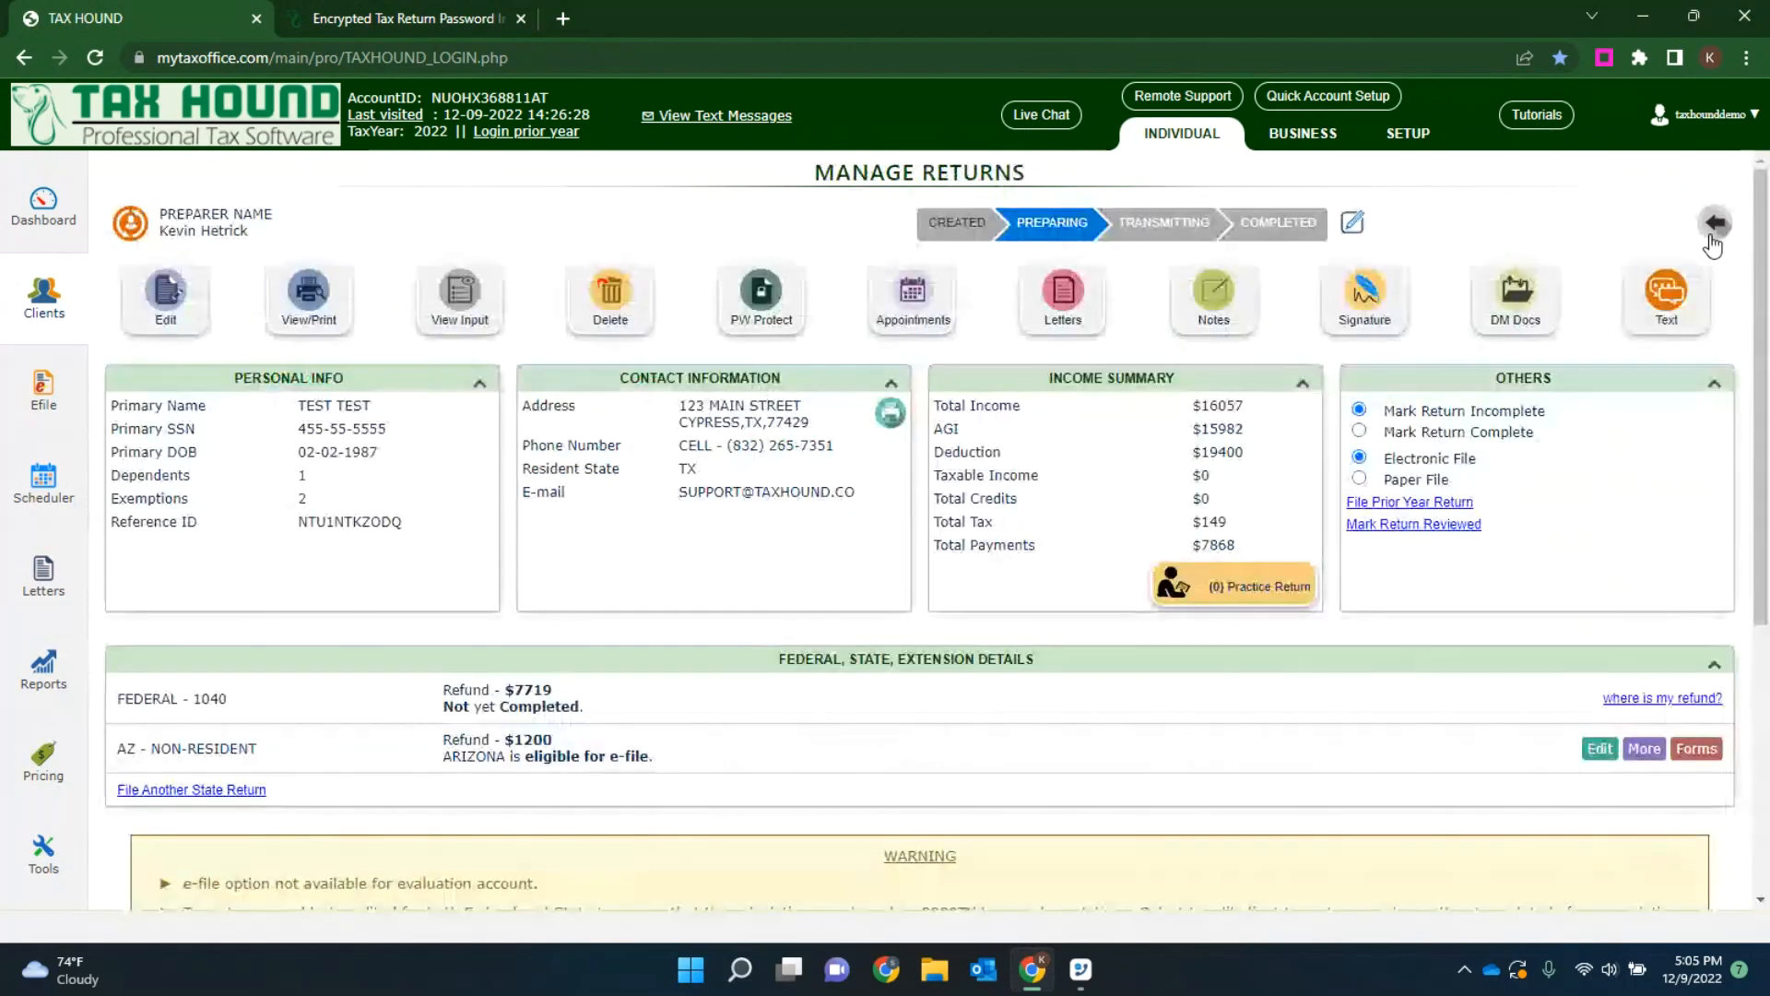
{"action": "left_click", "coordinate": [1365, 293]}
{"action": "left_click", "coordinate": [1364, 121]}
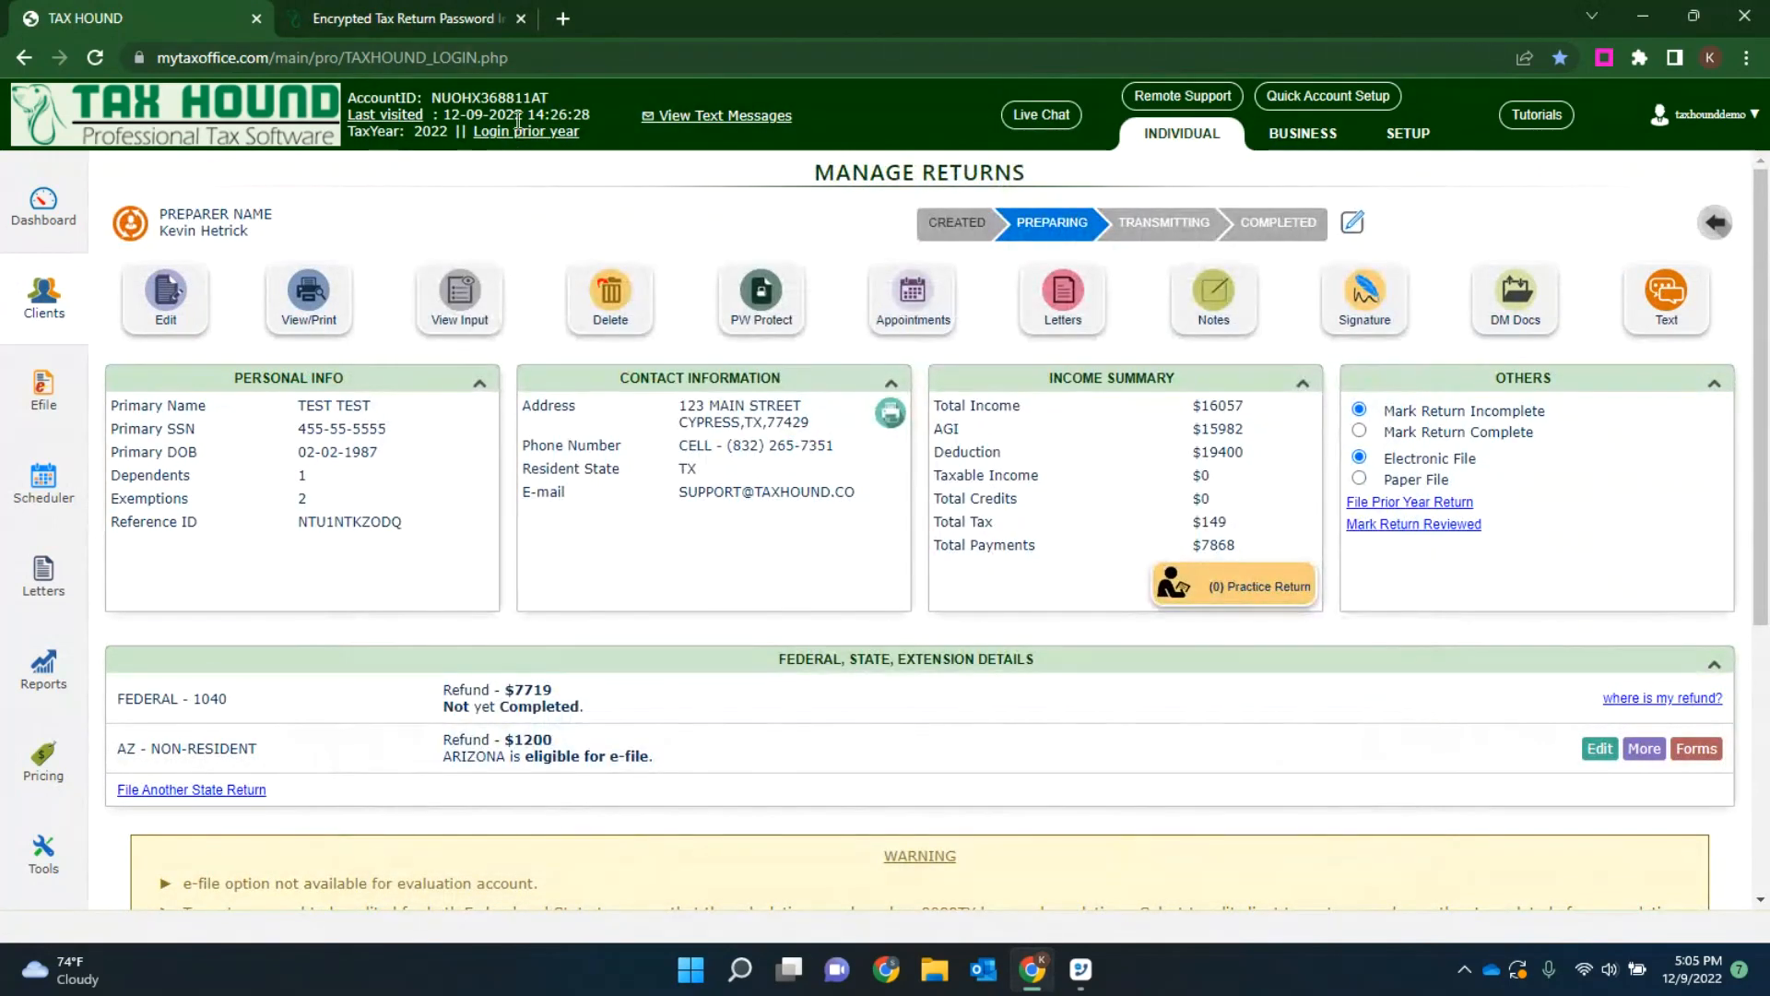
Step: Switch to the preparer course and open the Signature lesson's Sending Remote Signature Request via Text (SMS) topic
{"action": "left_click", "coordinate": [471, 18]}
{"action": "scroll", "coordinate": [268, 523], "scroll_direction": "down", "scroll_amount": 3}
{"action": "scroll", "coordinate": [269, 523], "scroll_direction": "down", "scroll_amount": 1}
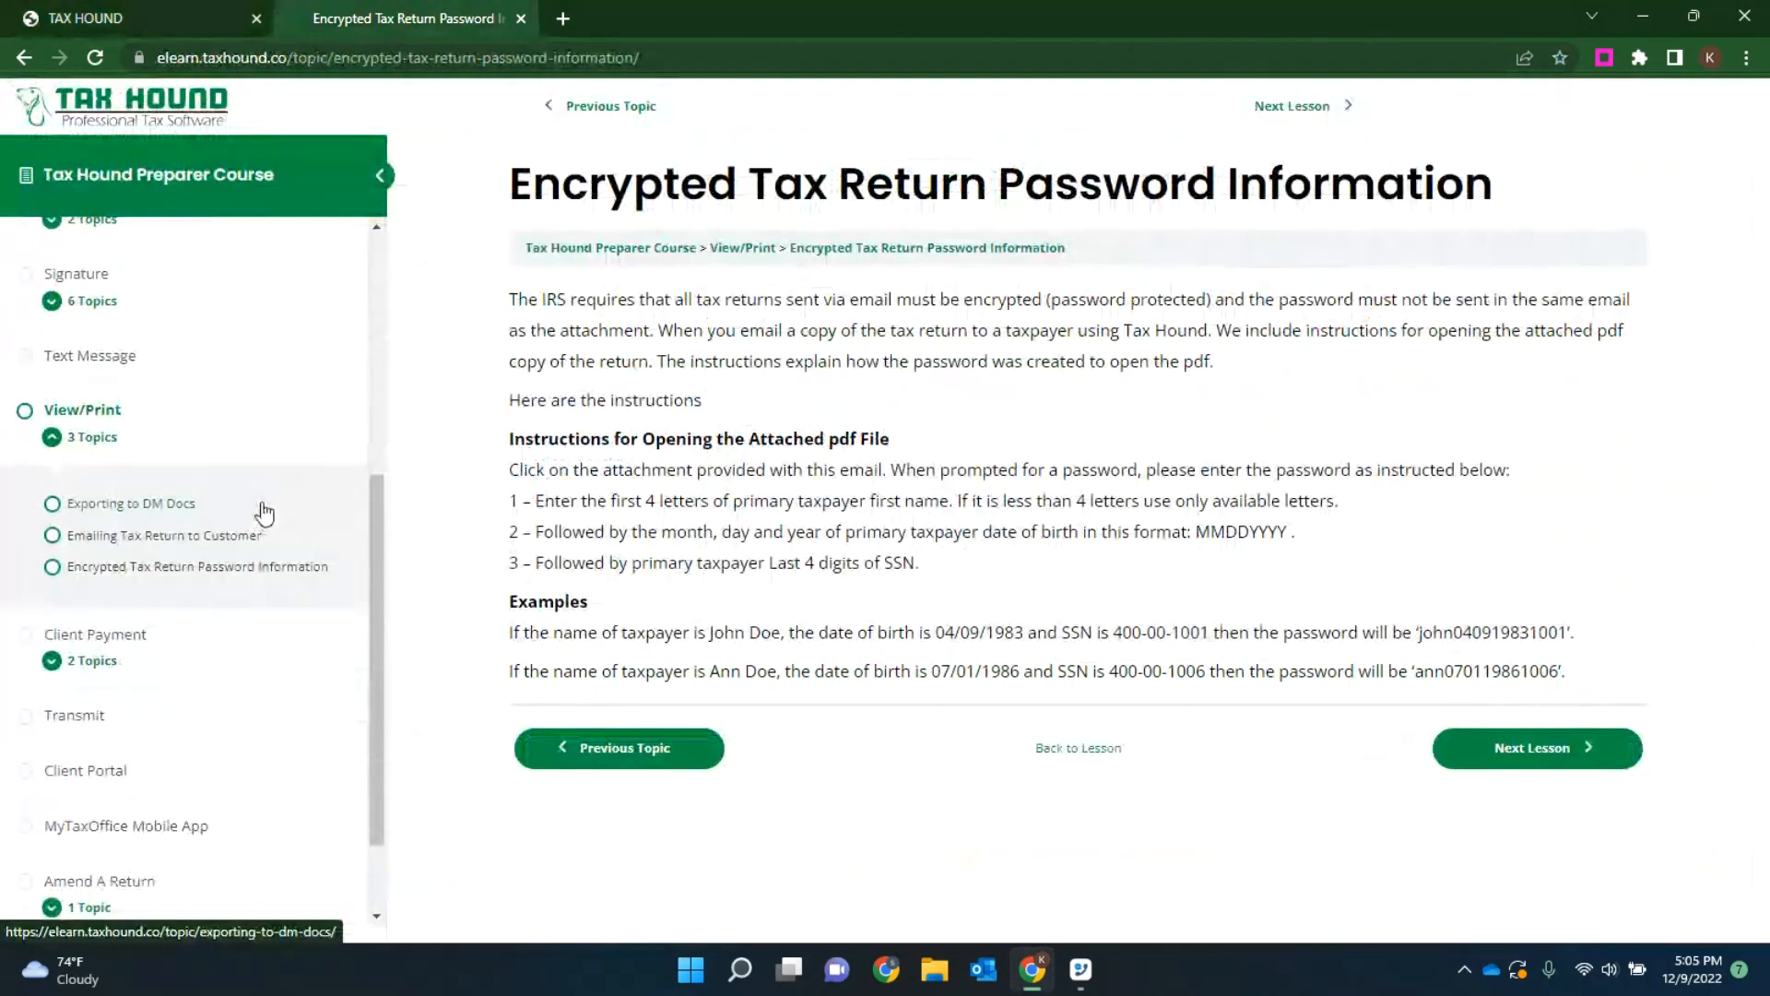
{"action": "scroll", "coordinate": [264, 513], "scroll_direction": "down", "scroll_amount": 1}
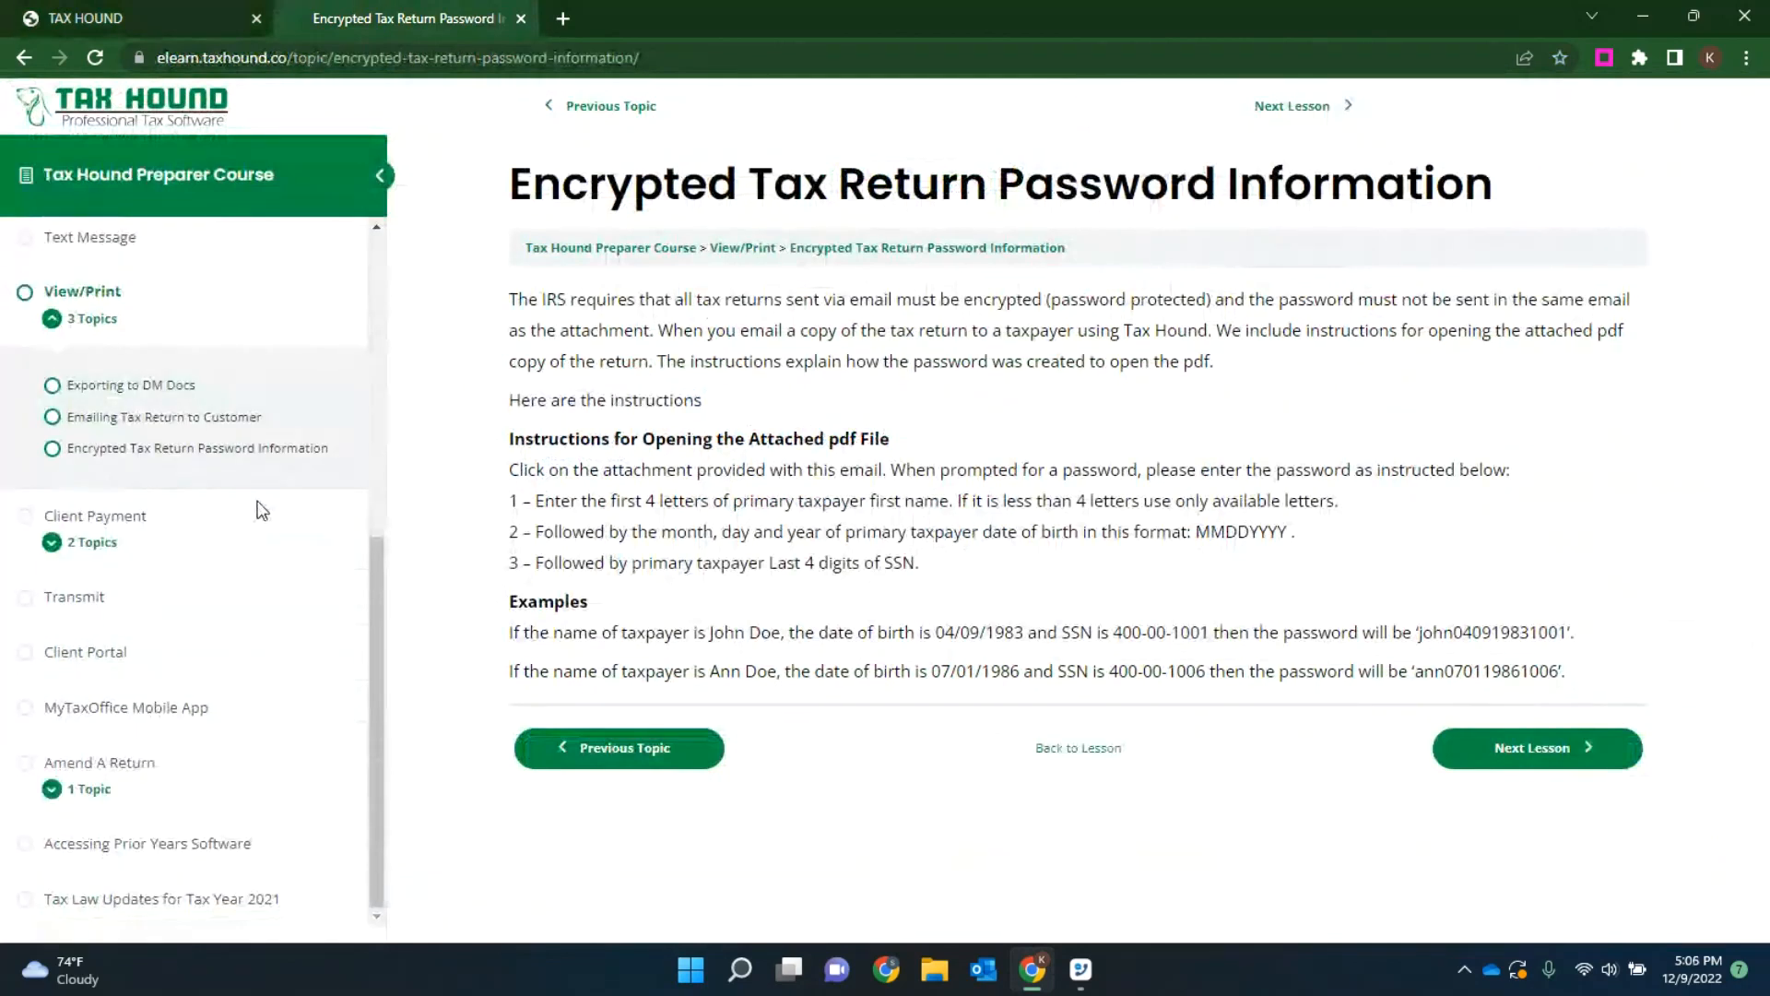
{"action": "scroll", "coordinate": [250, 548], "scroll_direction": "up", "scroll_amount": 3}
{"action": "left_click", "coordinate": [111, 489]}
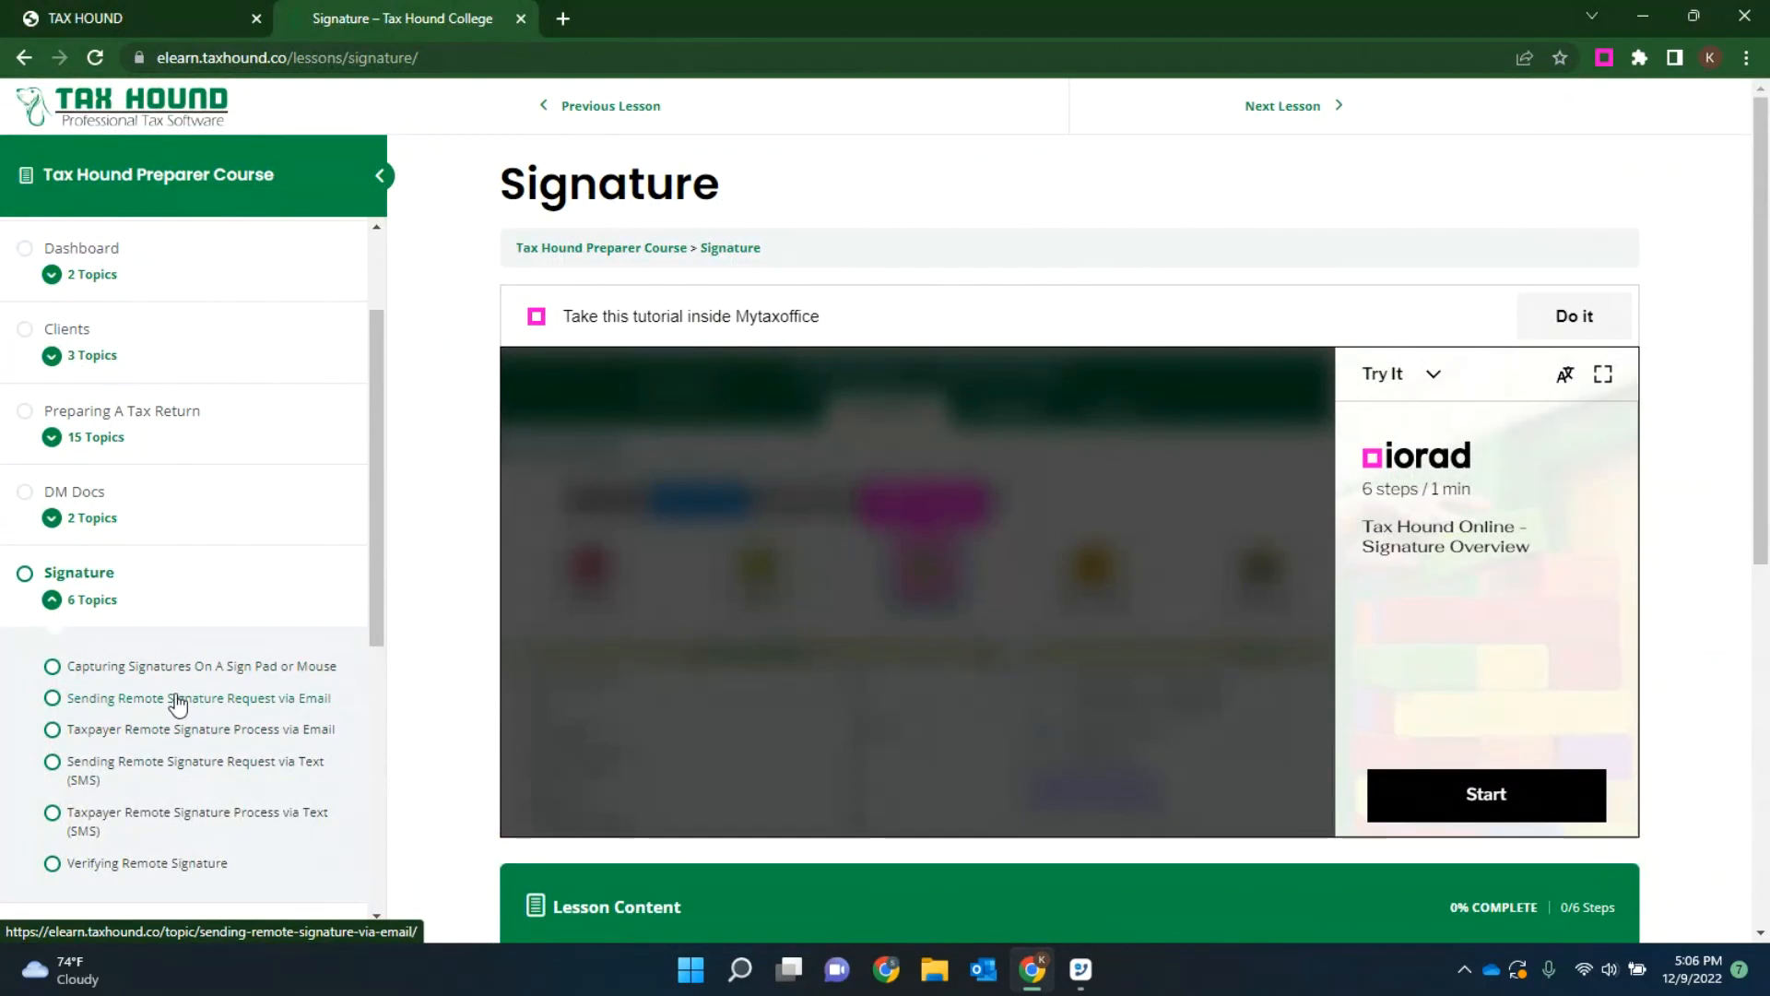
{"action": "left_click", "coordinate": [207, 772]}
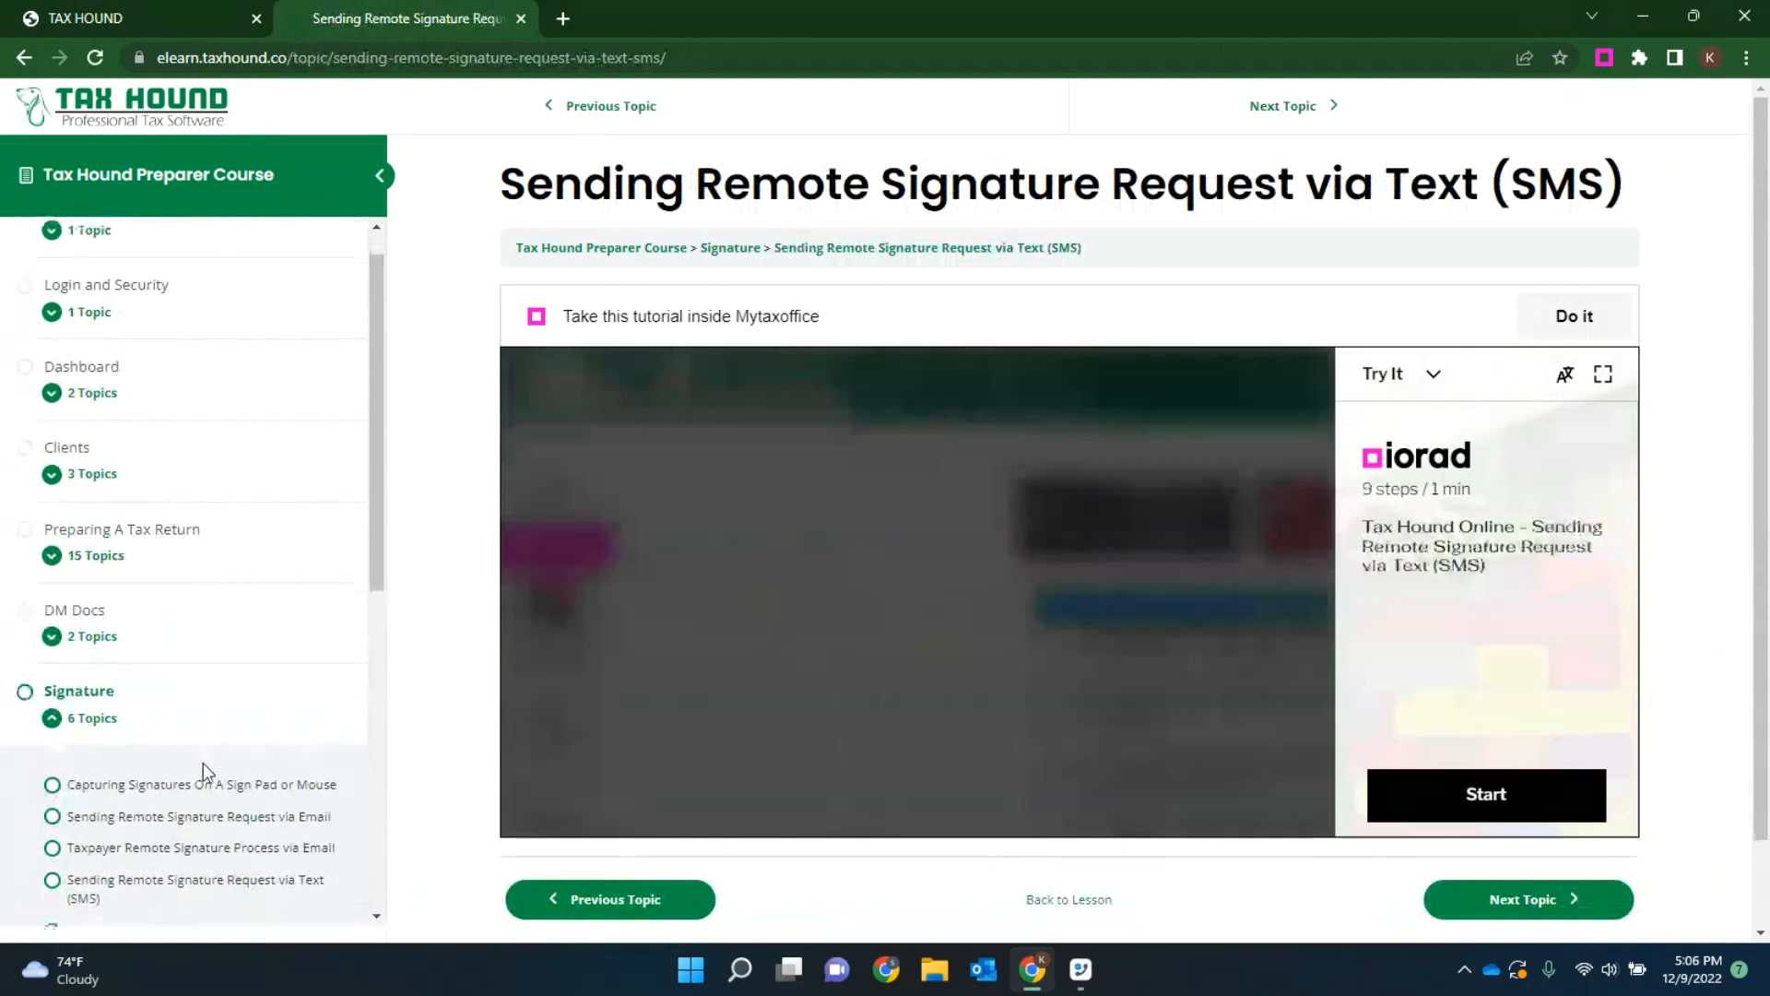
Step: Start the SMS remote signature tutorial in full screen and open the sample taxpayer's return from the client list
{"action": "left_click", "coordinate": [1603, 373]}
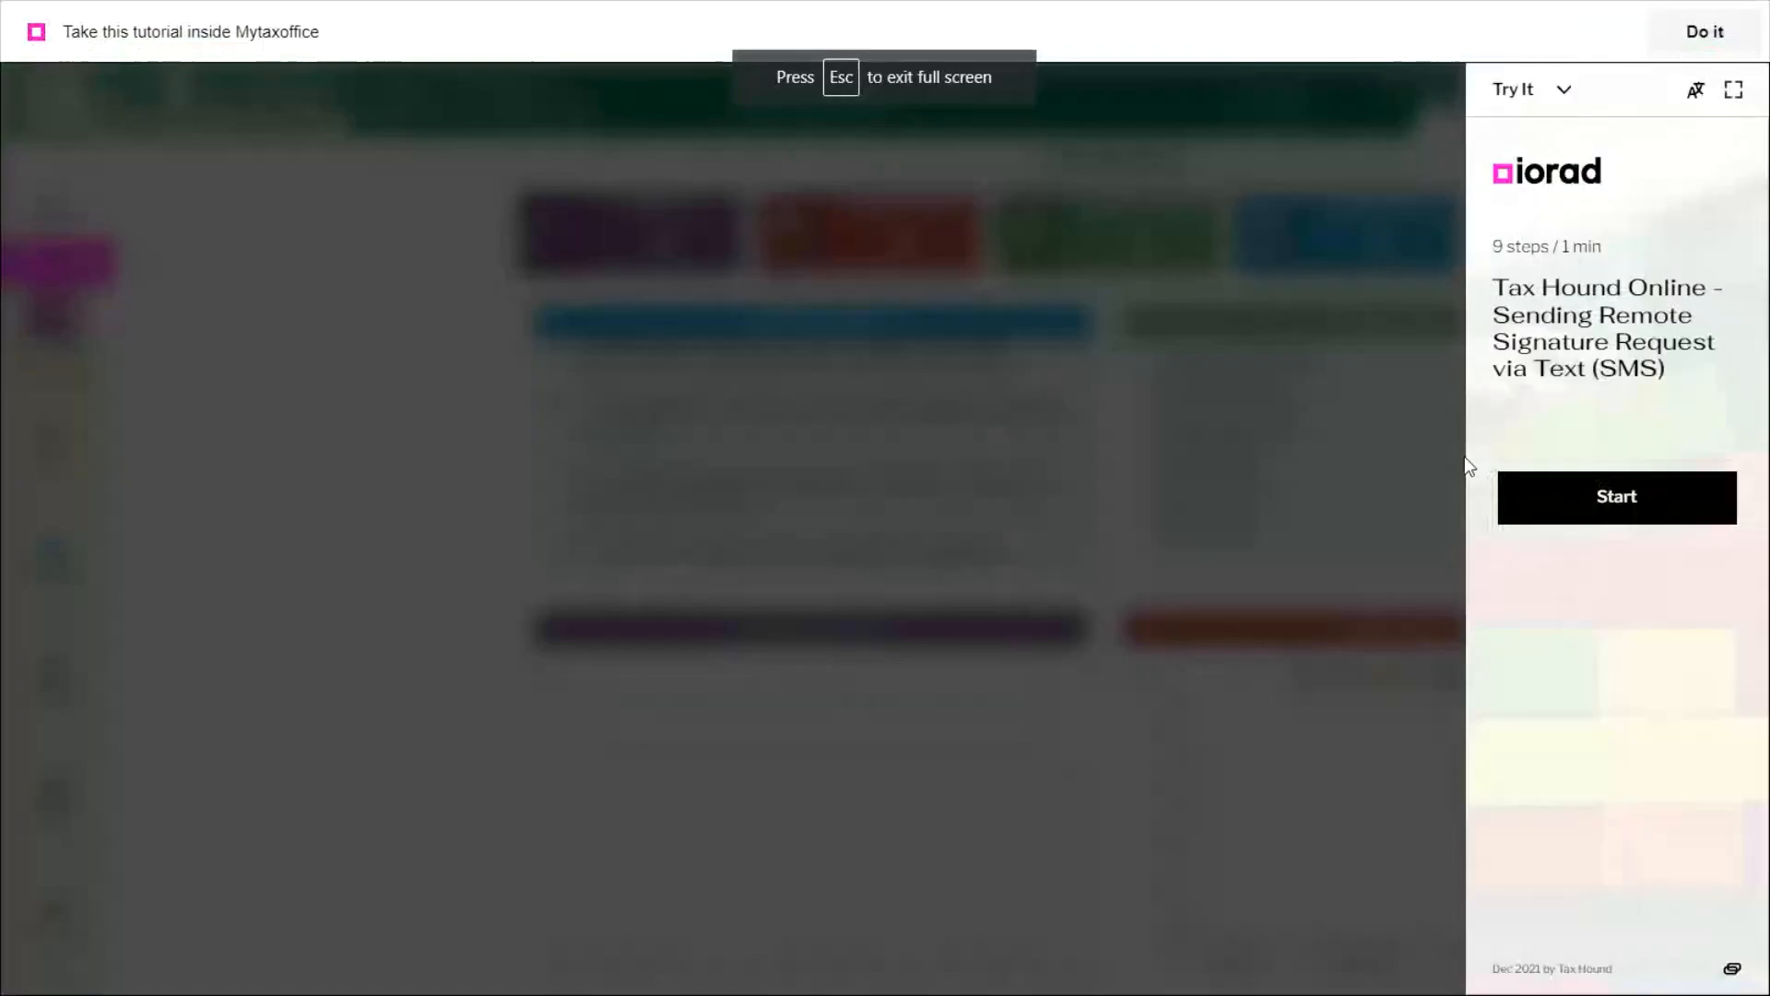
{"action": "left_click", "coordinate": [1635, 500]}
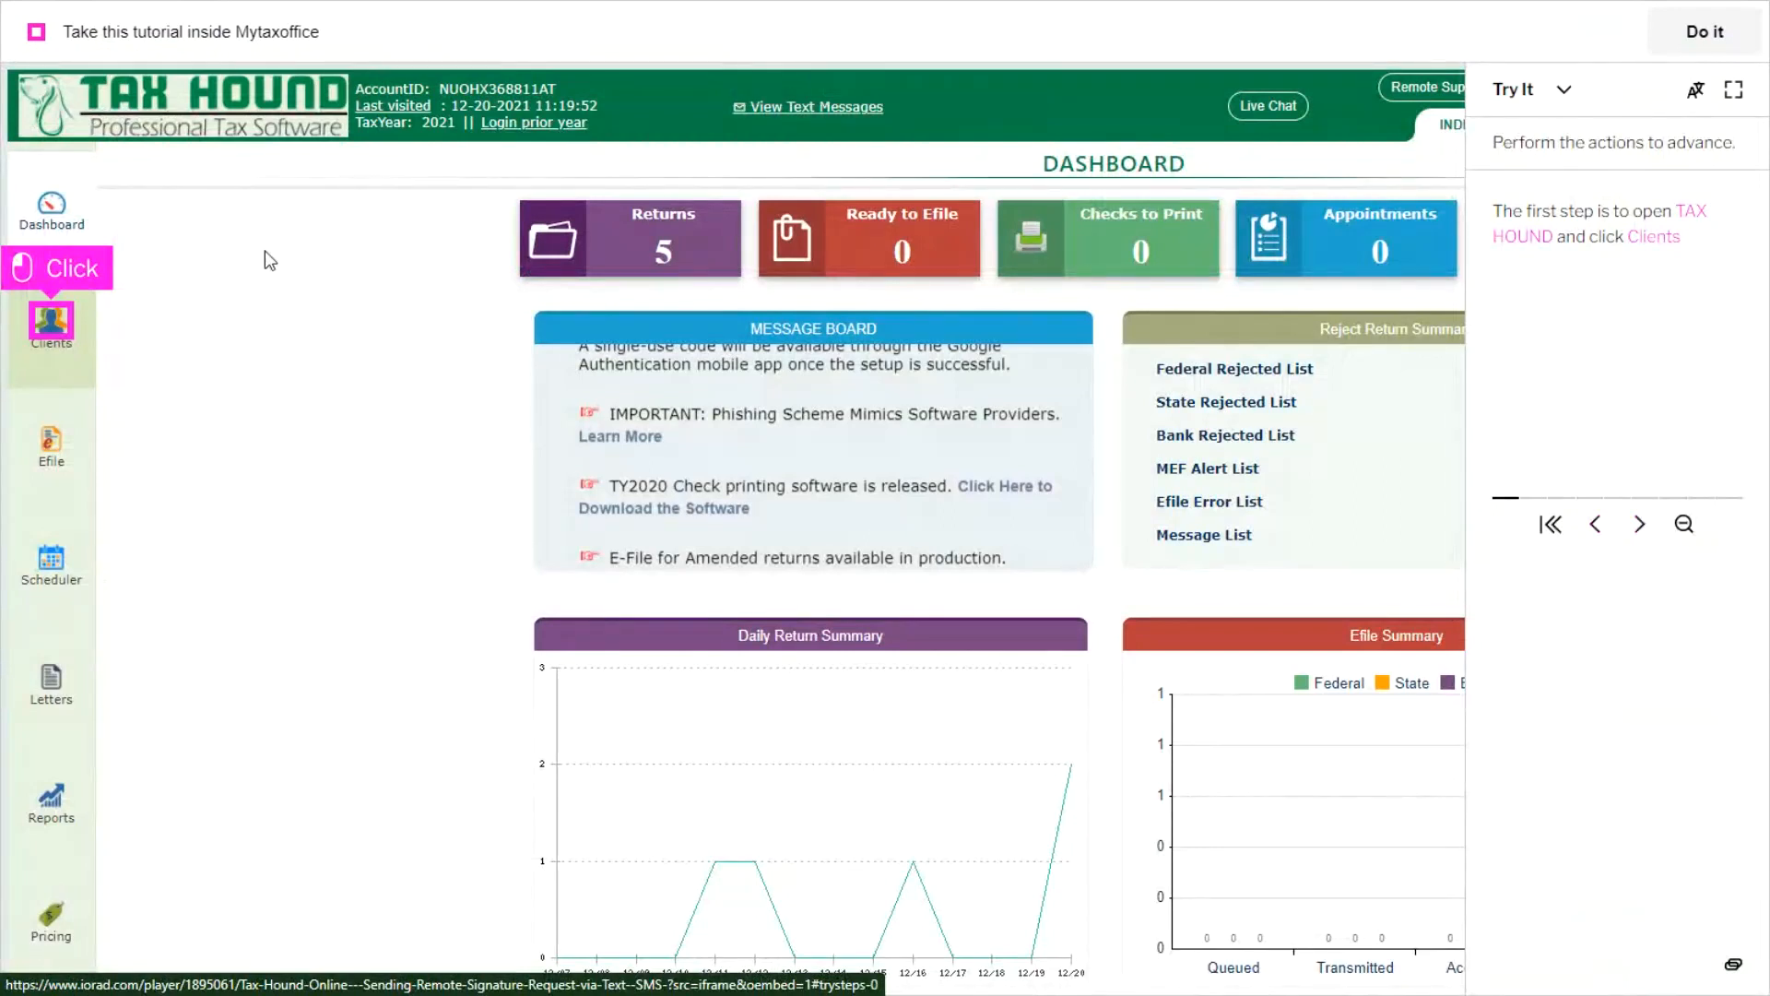
{"action": "left_click", "coordinate": [46, 333]}
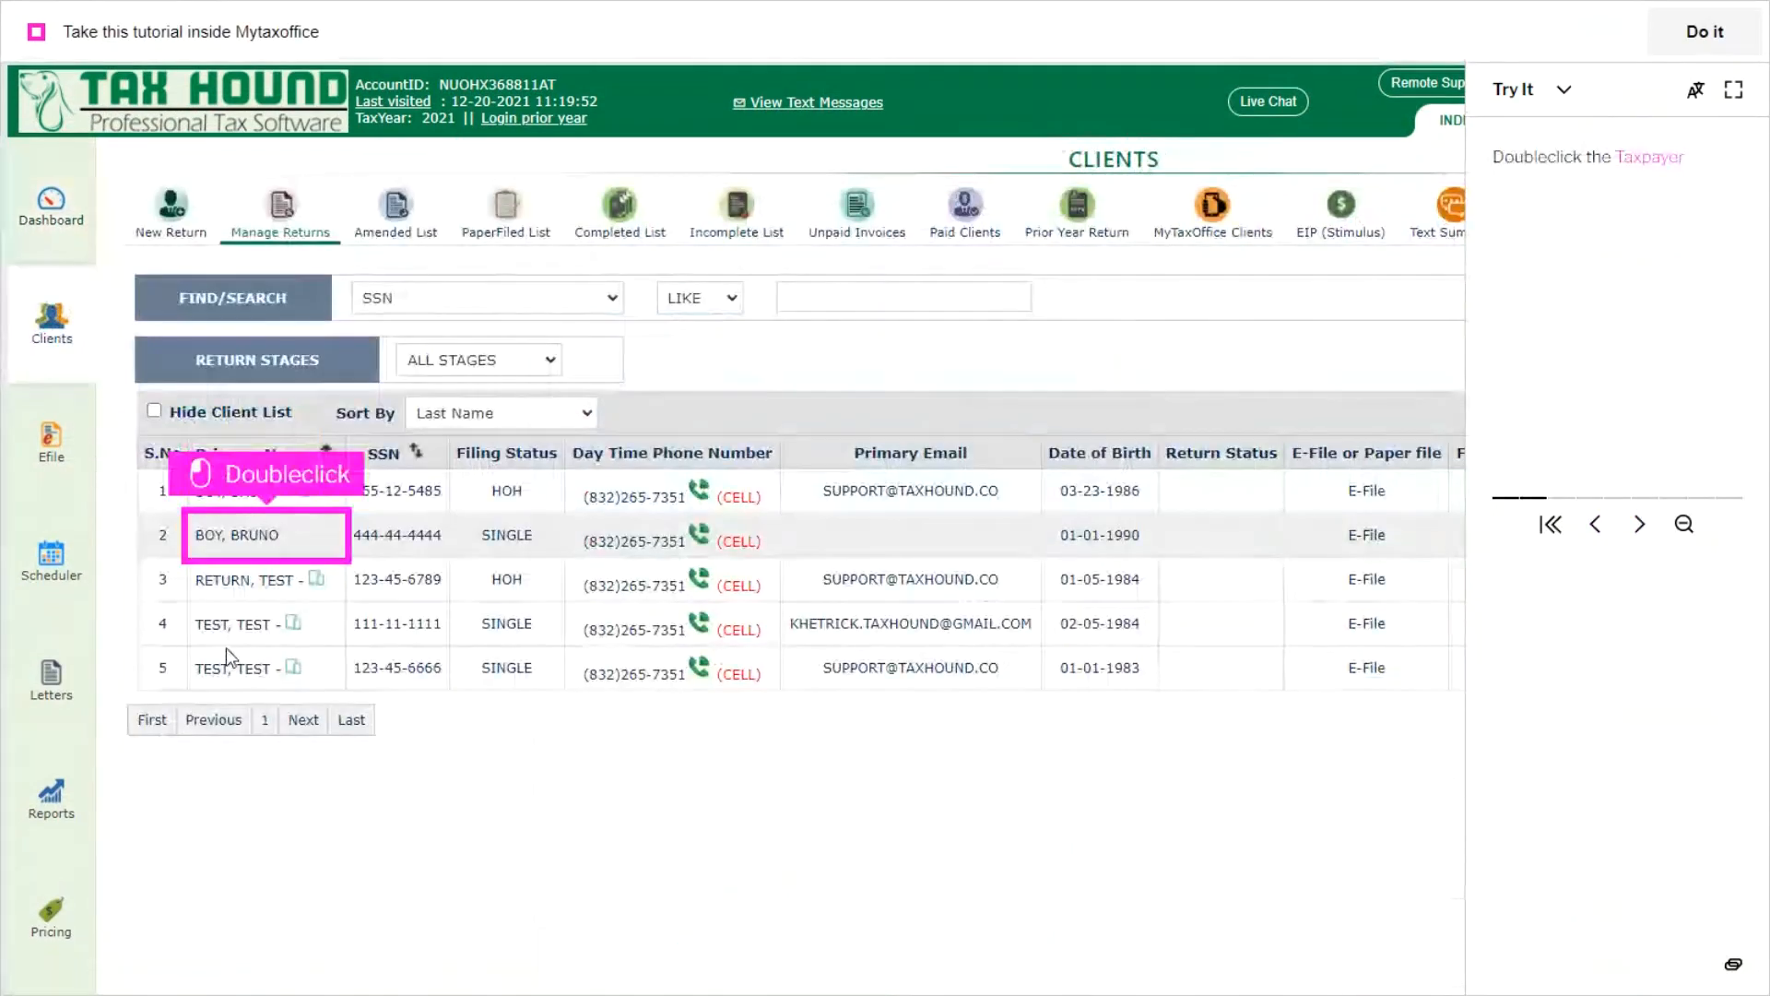
{"action": "double_click", "coordinate": [254, 544]}
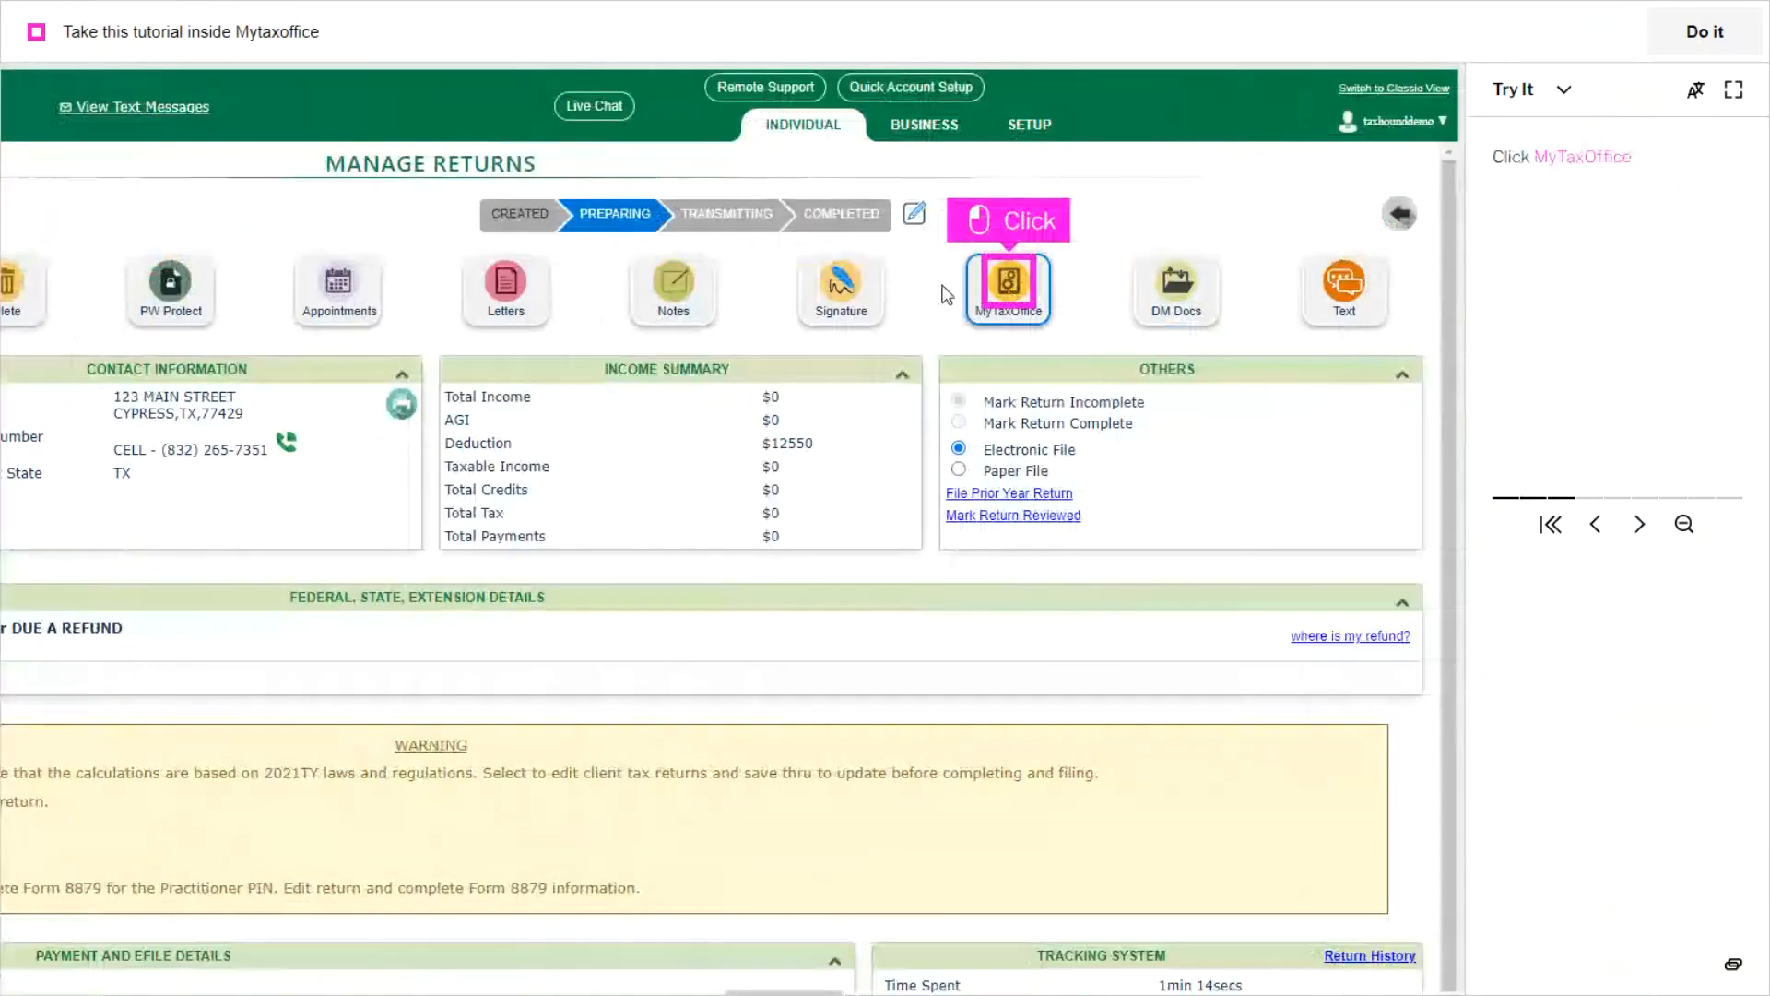
Step: Complete the tutorial by choosing Remote Signature Only in MyTaxOffice, confirming the mobile number, and sending the link via SMS; exit full screen
{"action": "left_click", "coordinate": [1010, 281]}
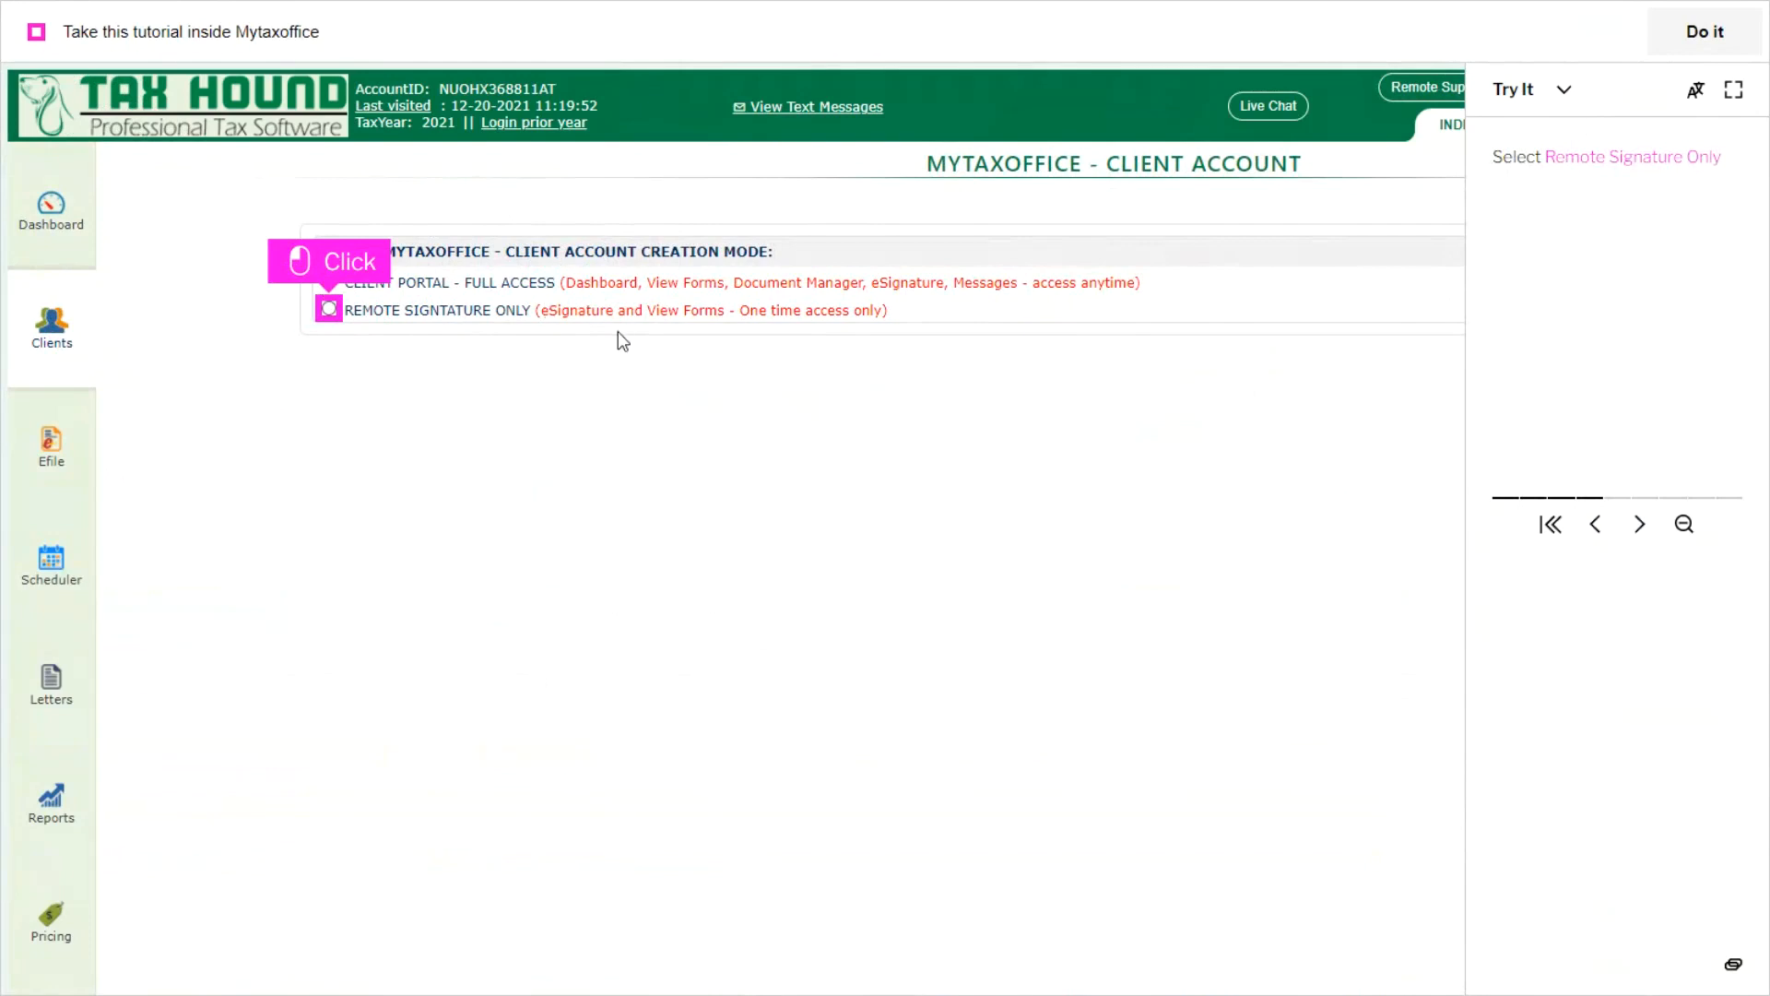
{"action": "left_click", "coordinate": [330, 311]}
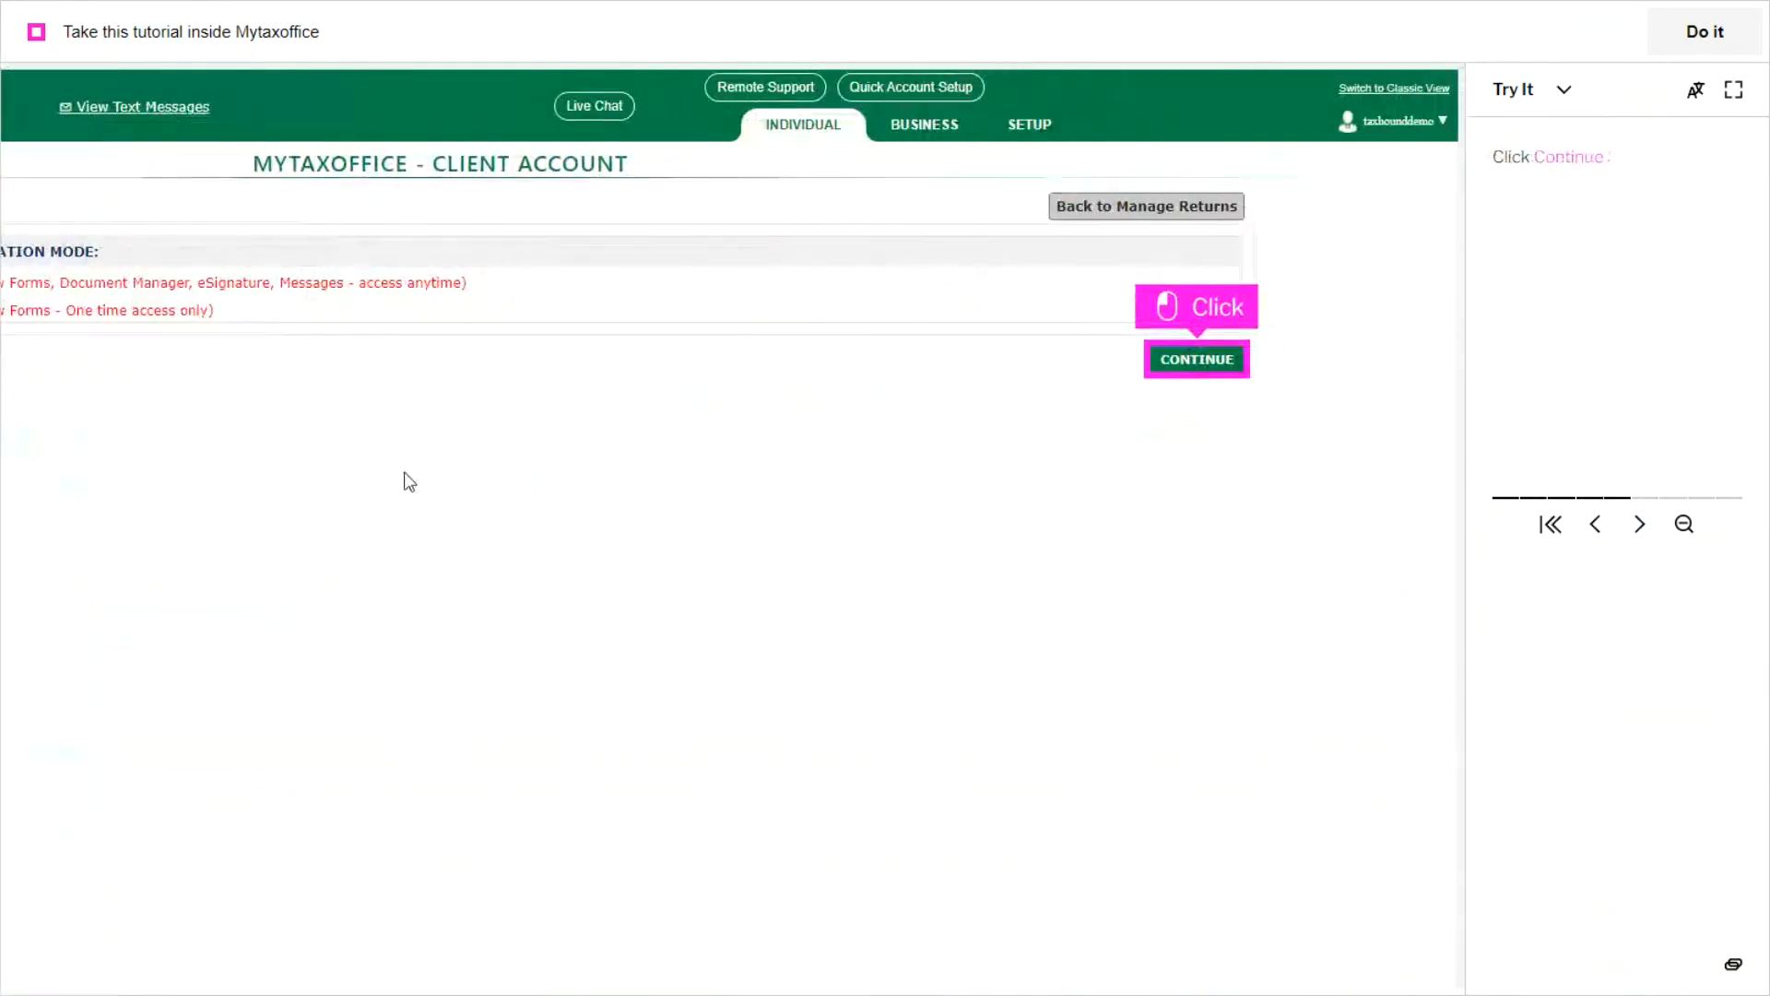
{"action": "left_click", "coordinate": [1167, 362]}
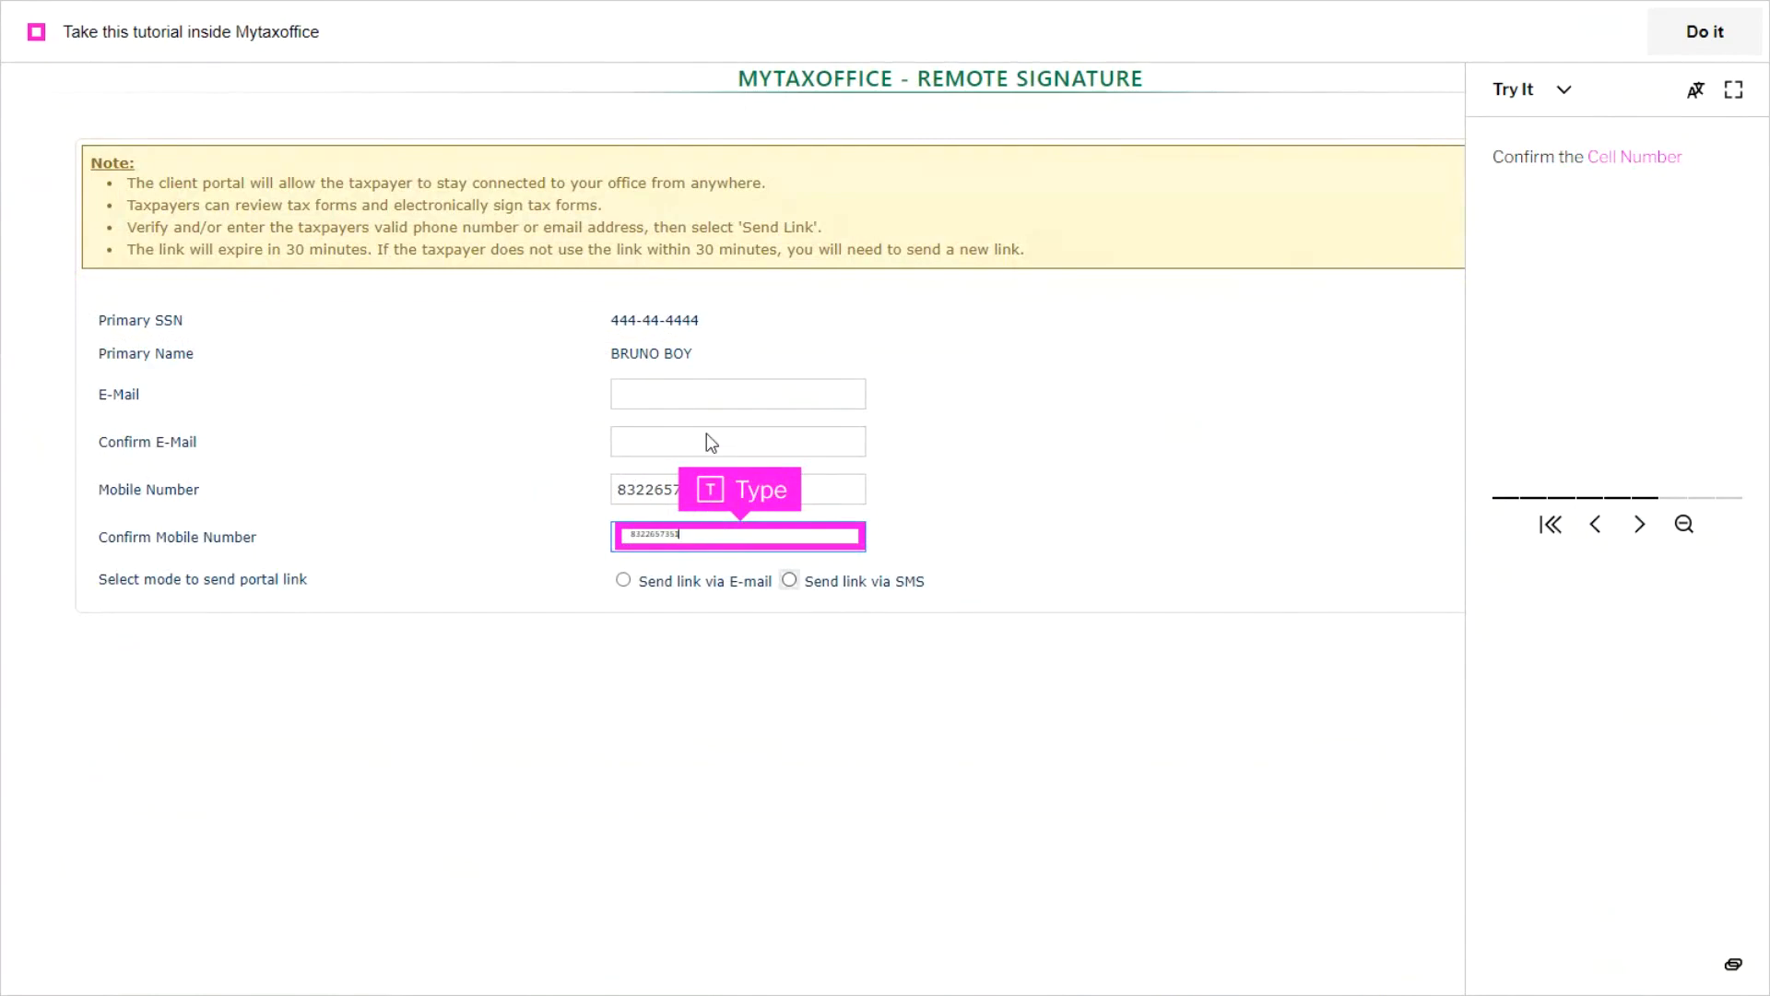
{"action": "left_click", "coordinate": [741, 538]}
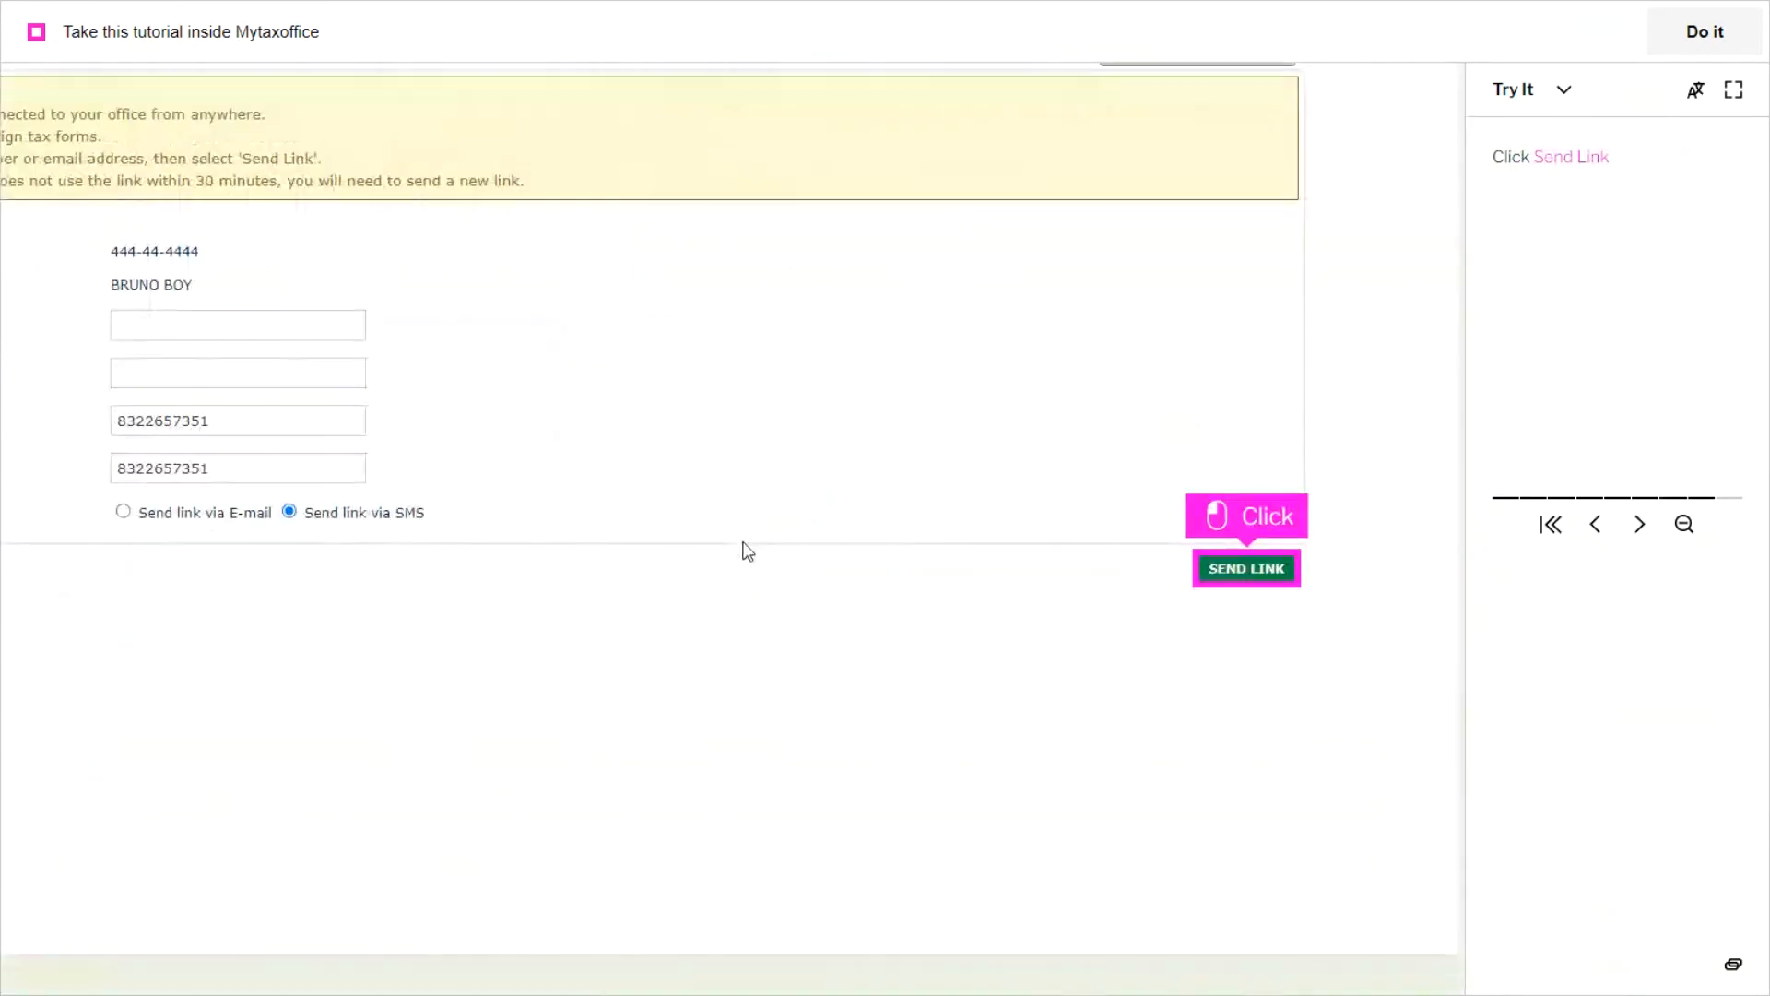
{"action": "left_click", "coordinate": [1246, 569]}
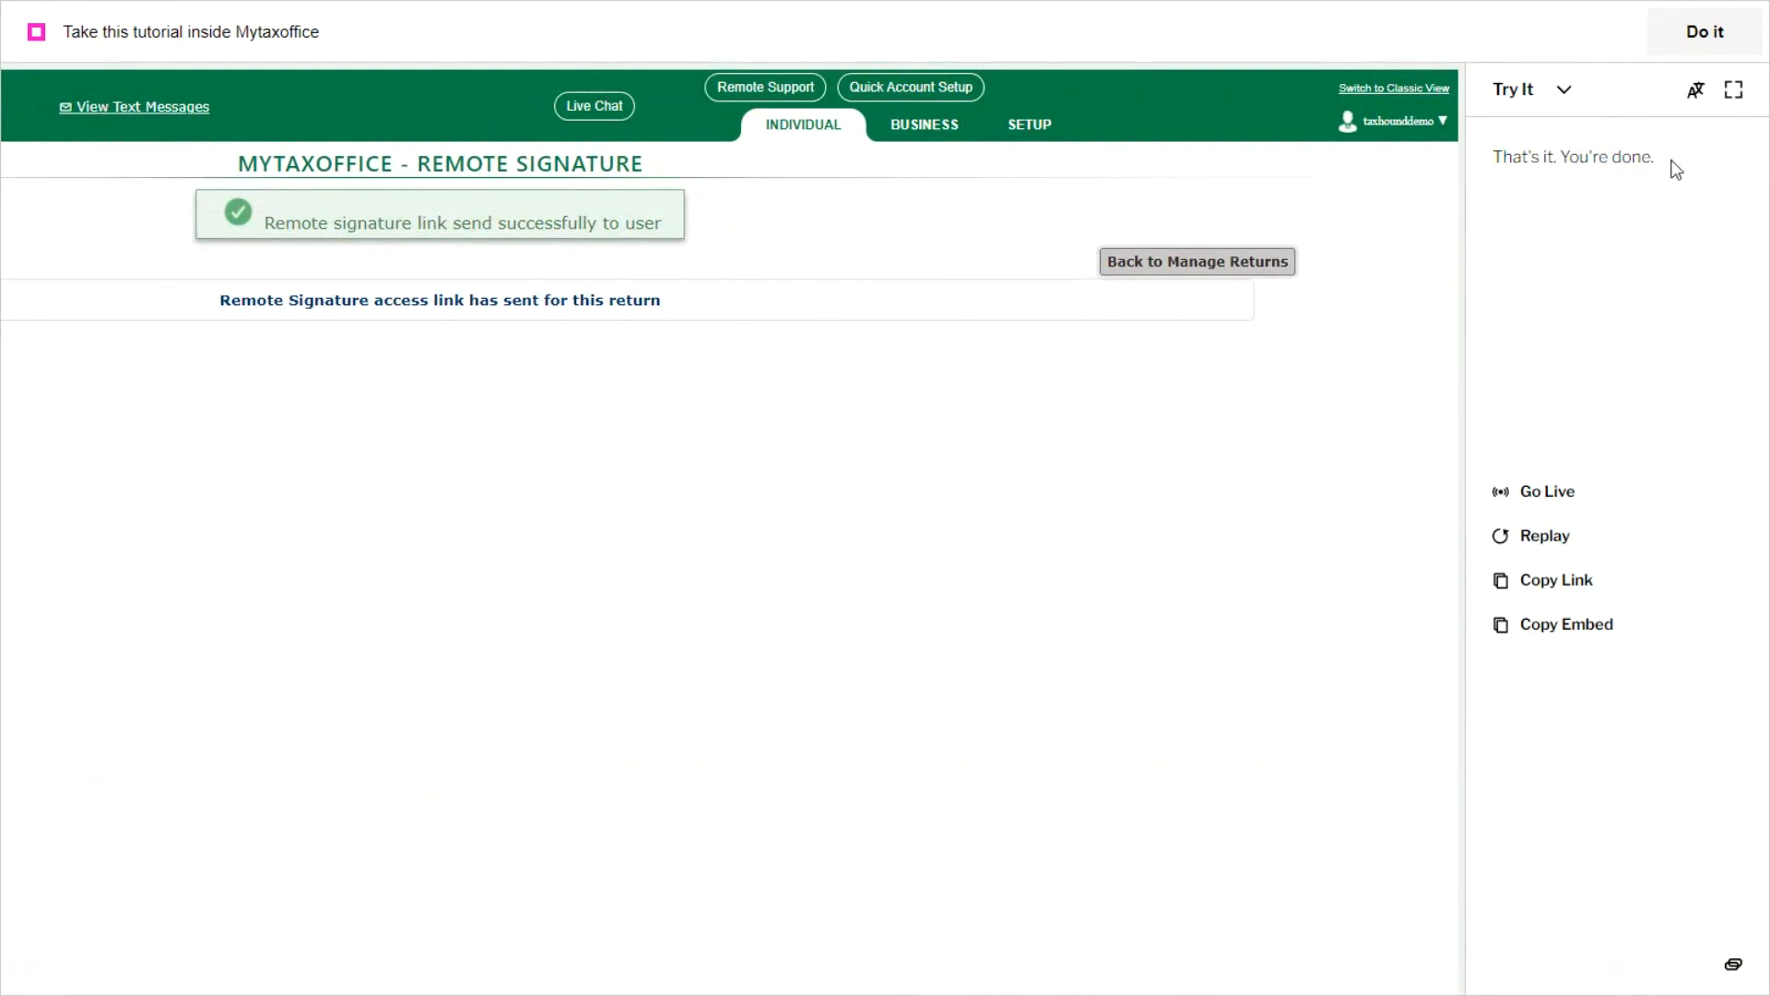
{"action": "left_click", "coordinate": [1733, 89]}
Step: Open the Taxpayer Remote Signature Process via Text (SMS) topic and play its video in full screen
{"action": "scroll", "coordinate": [221, 764], "scroll_direction": "down", "scroll_amount": 1}
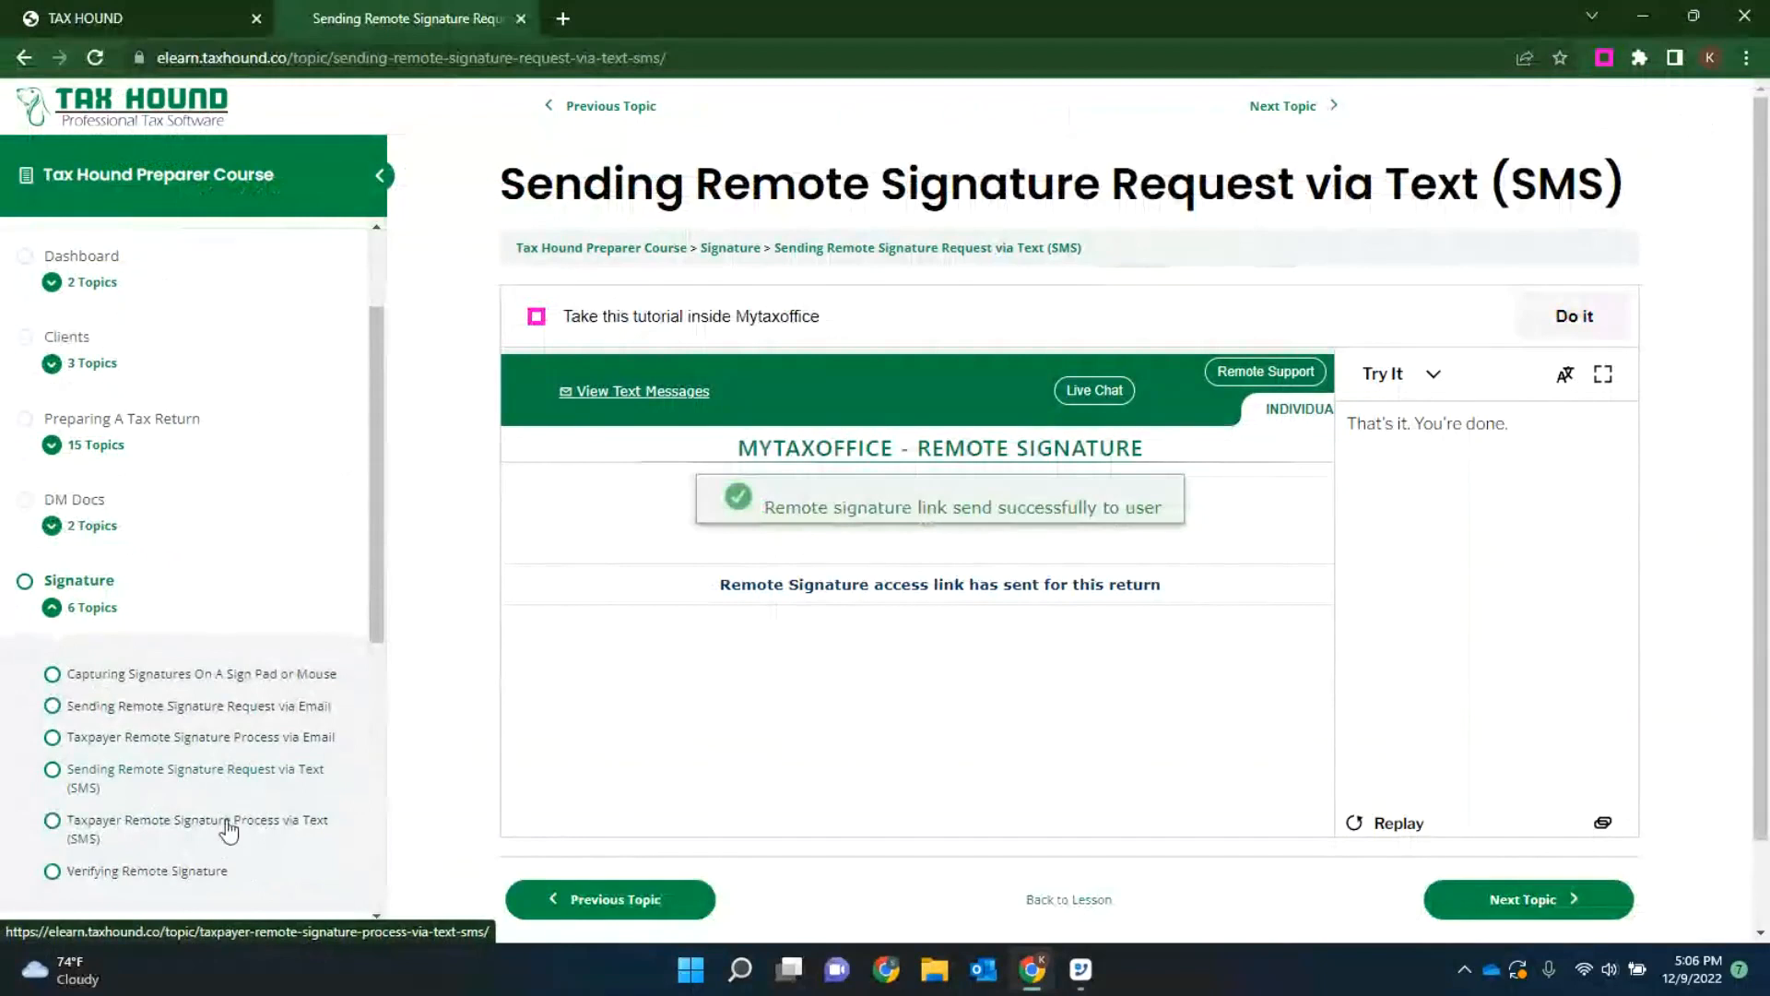
{"action": "left_click", "coordinate": [223, 830]}
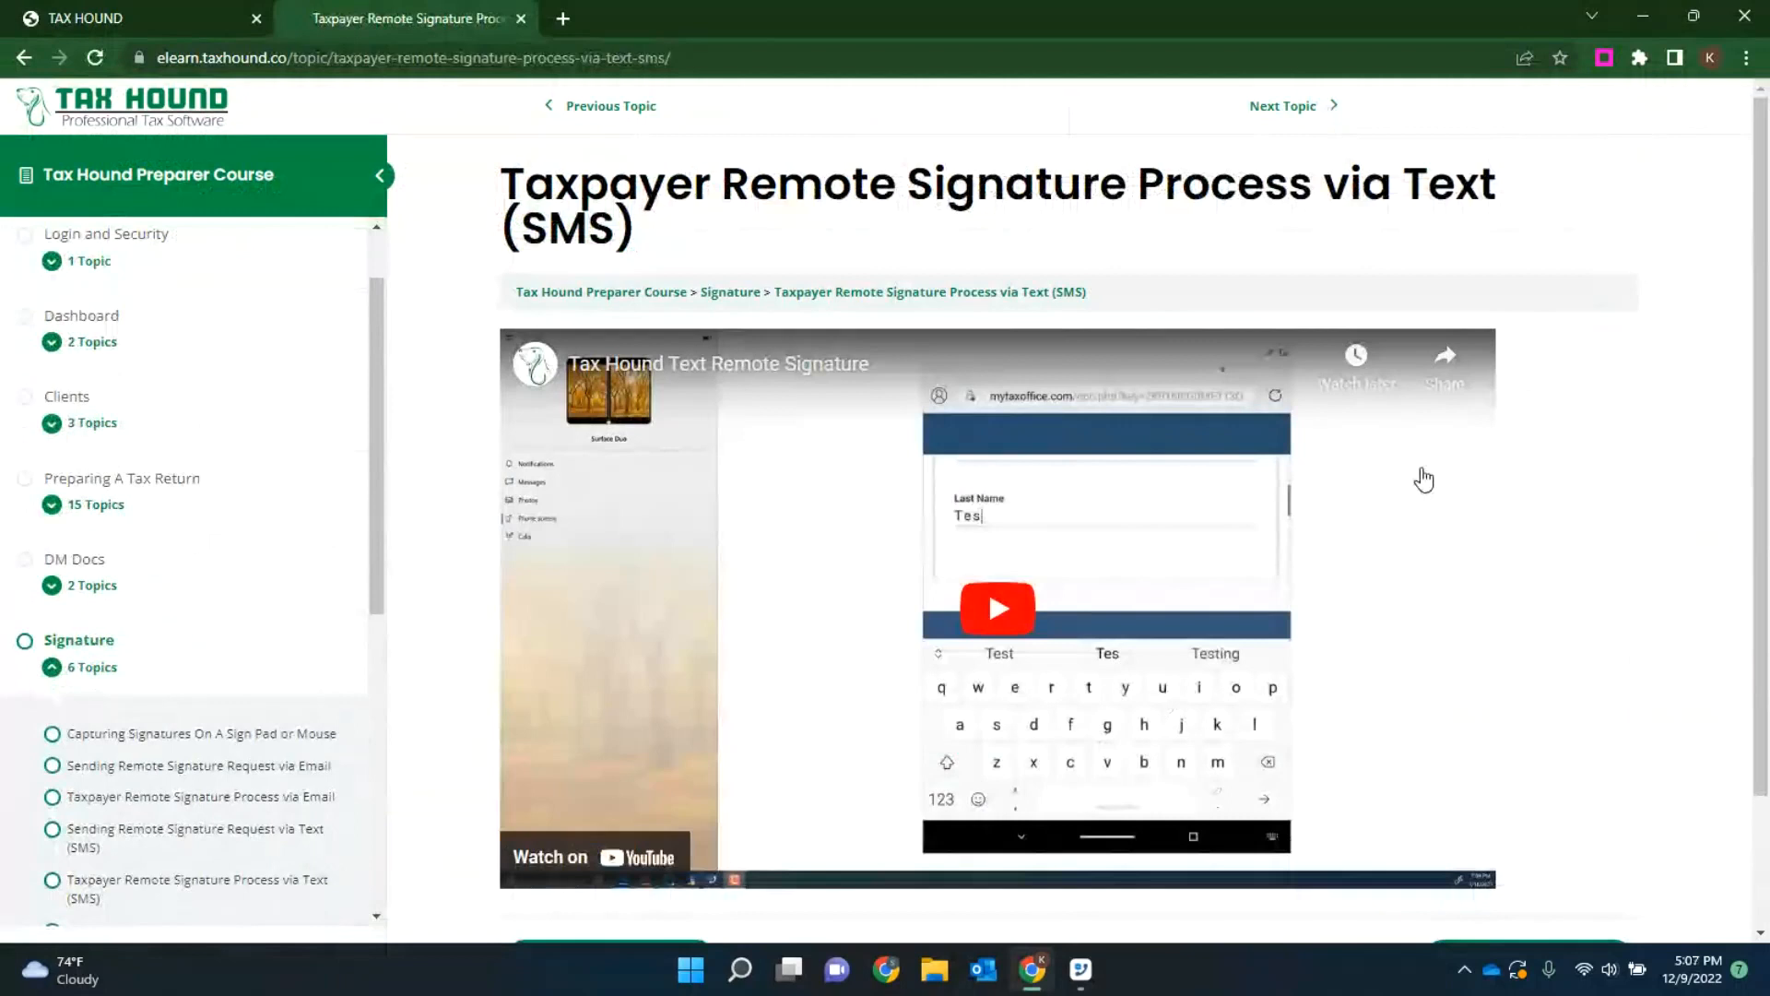
{"action": "left_click", "coordinate": [1435, 672]}
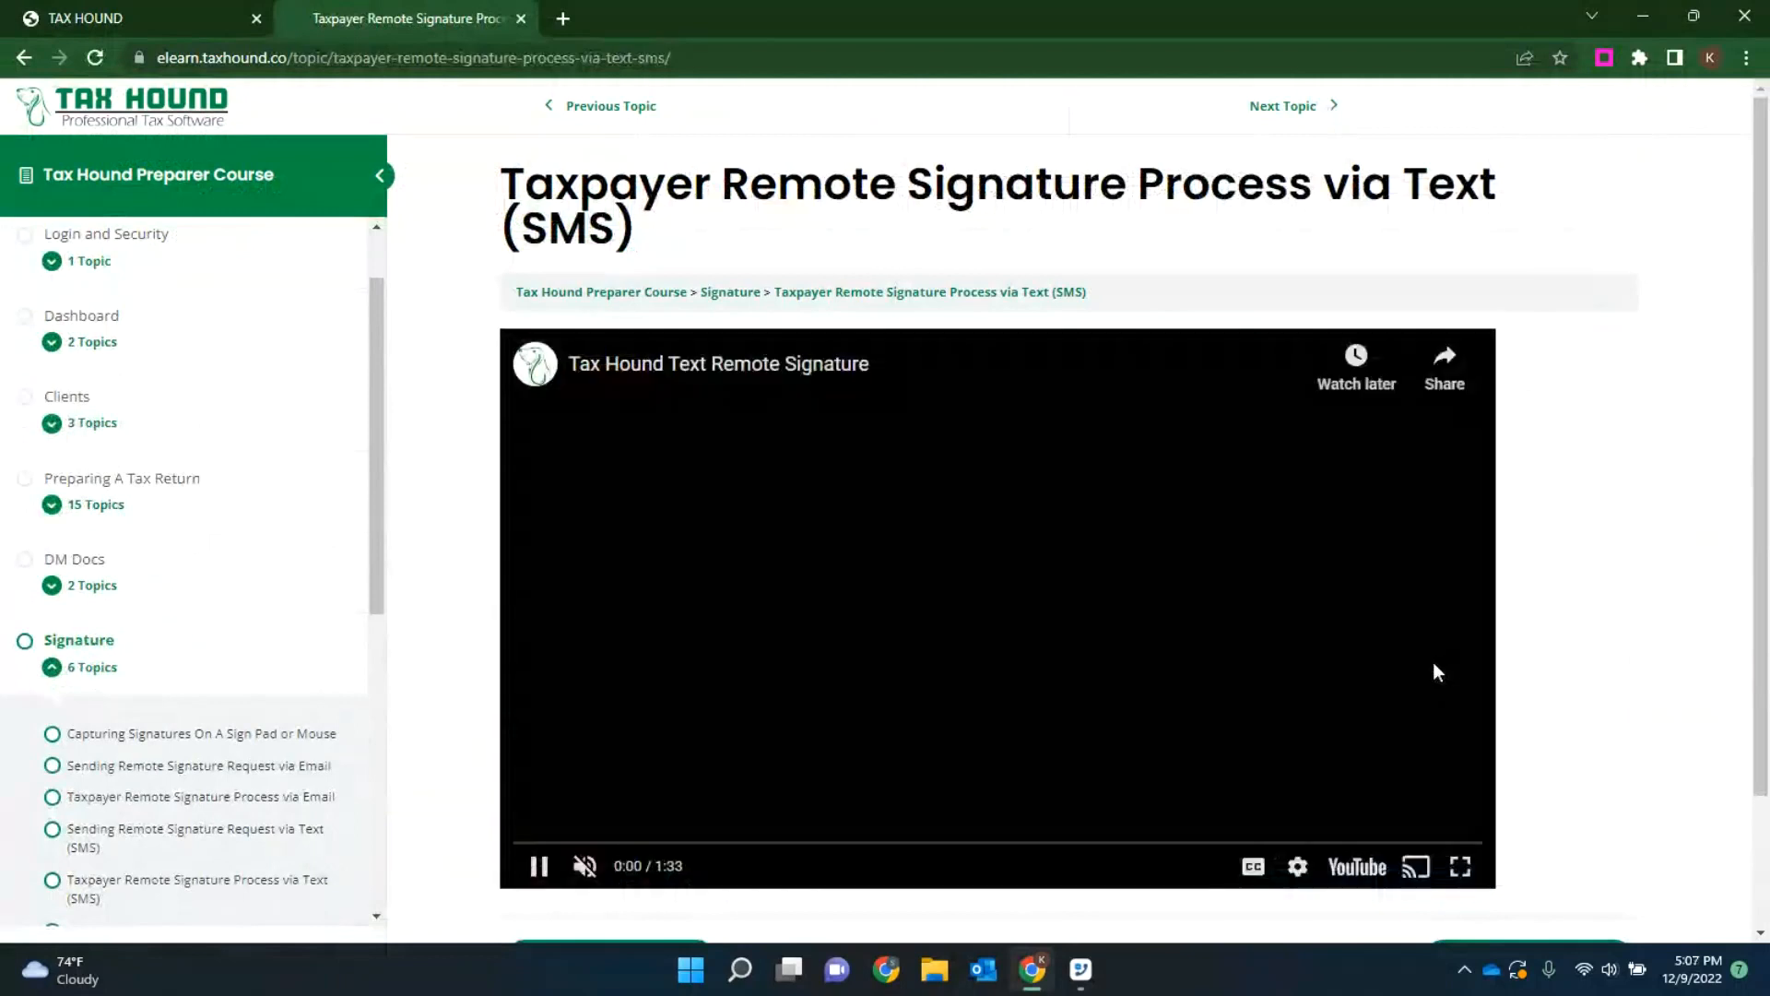
{"action": "left_click", "coordinate": [1459, 866]}
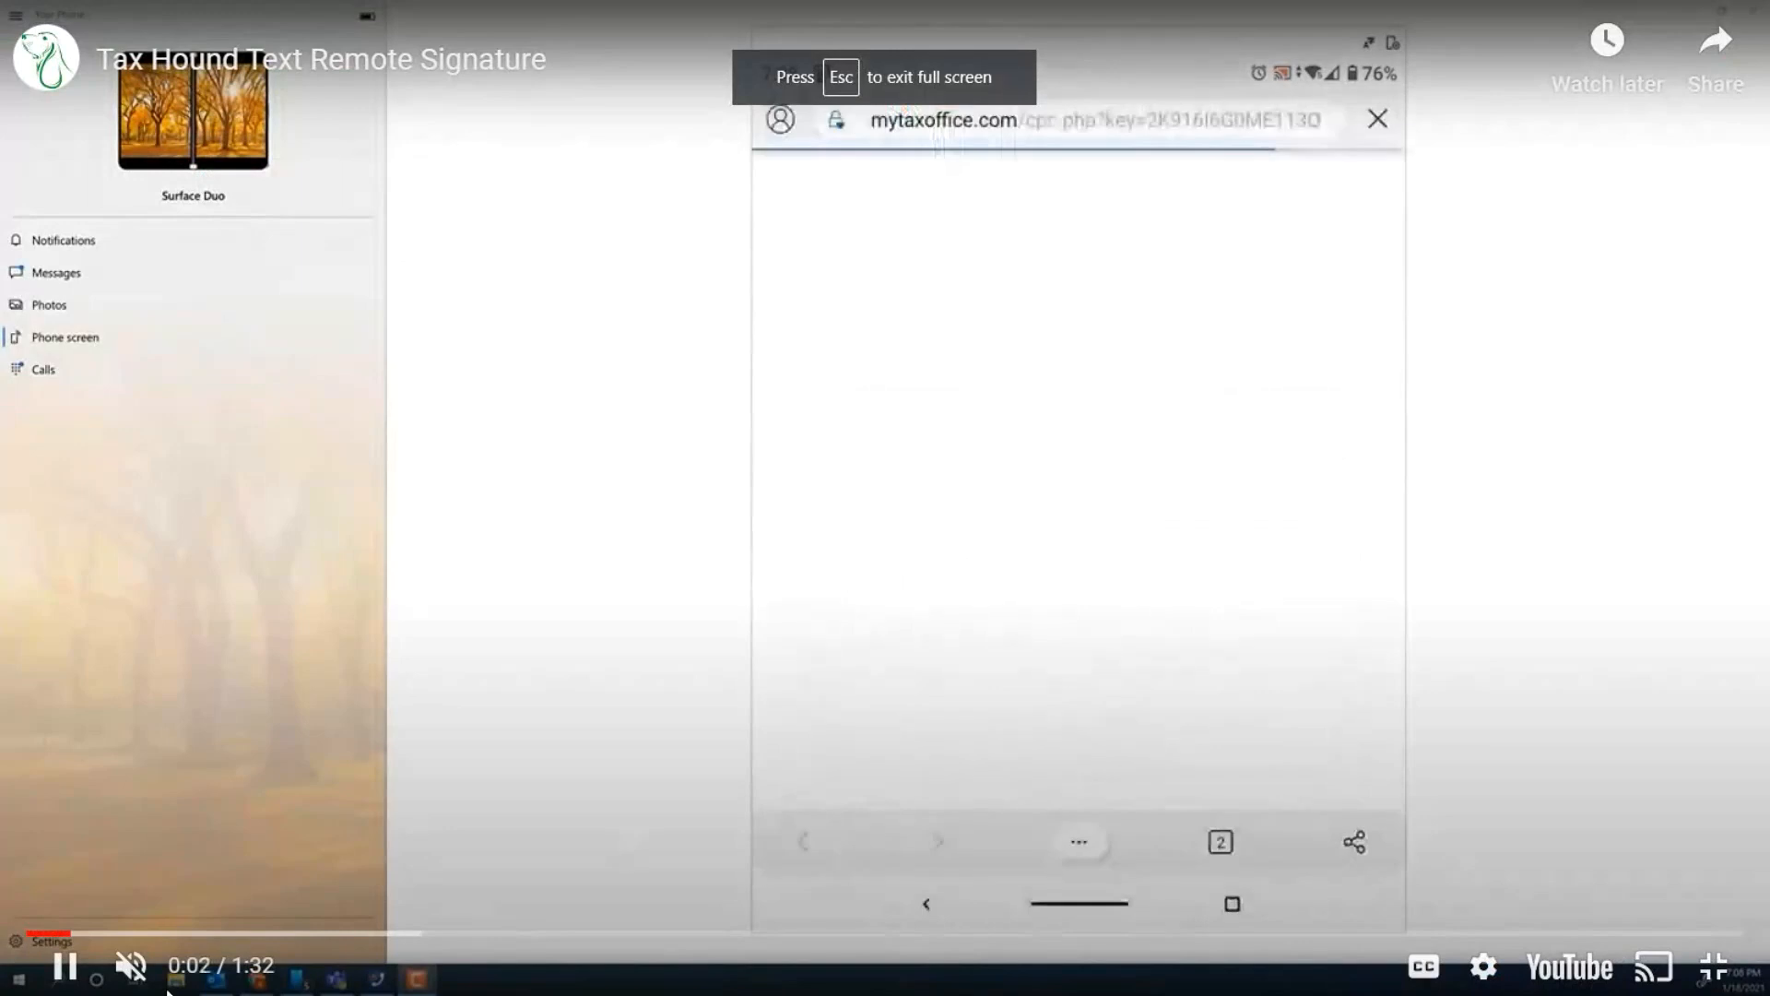
Step: Rewind the Tax Hound Text Remote Signature video to 0:00, dismiss the suggested videos, and play it from the beginning
{"action": "left_click_drag", "start_coordinate": [28, 934], "coordinate": [1, 941]}
{"action": "left_click", "coordinate": [411, 517]}
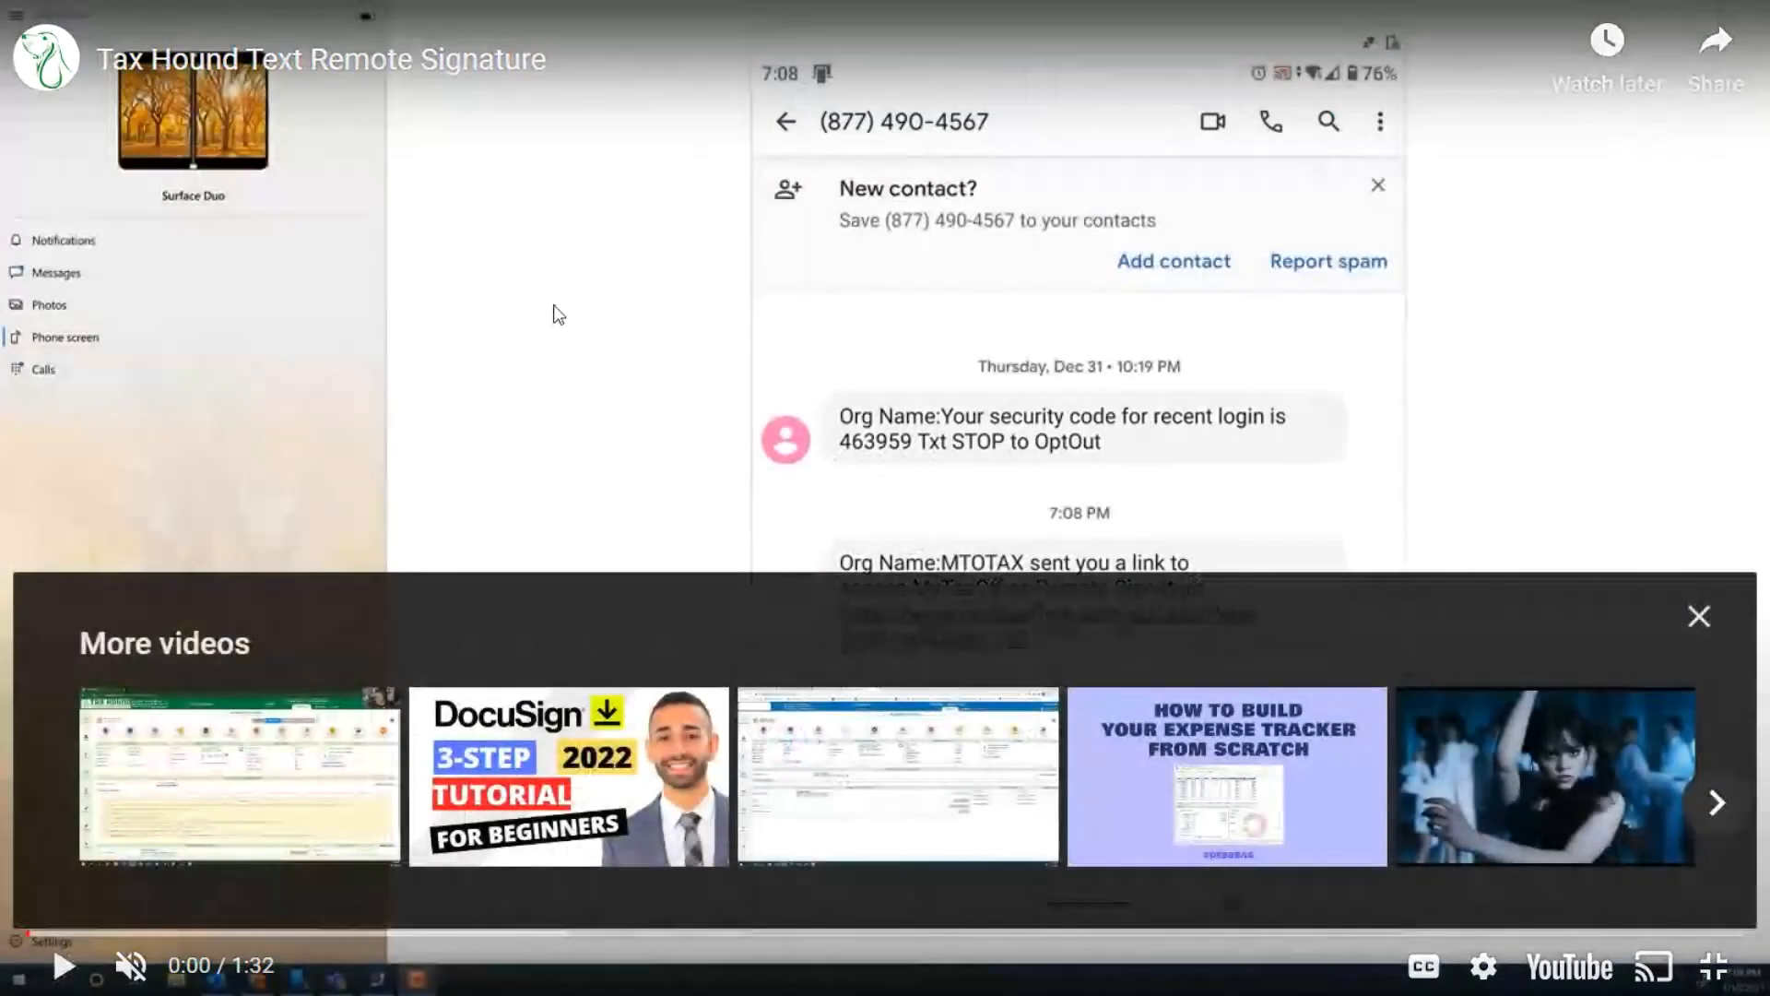
{"action": "left_click", "coordinate": [1699, 616]}
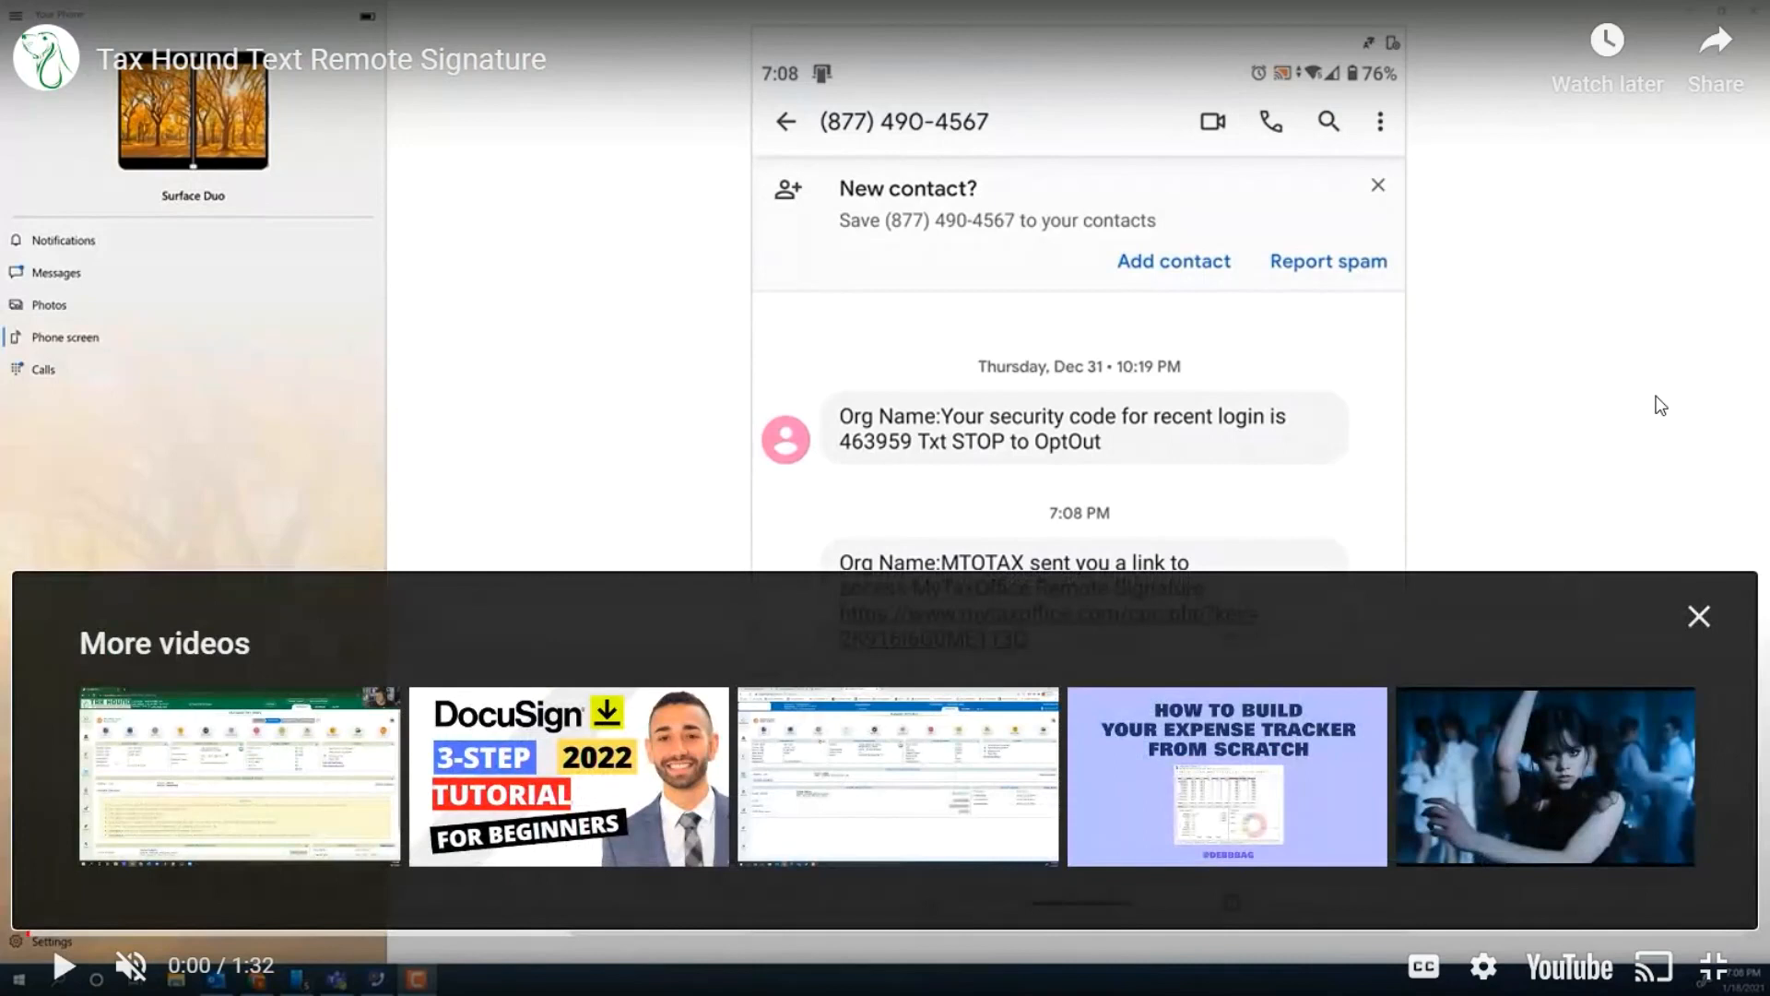
{"action": "left_click", "coordinate": [1700, 616]}
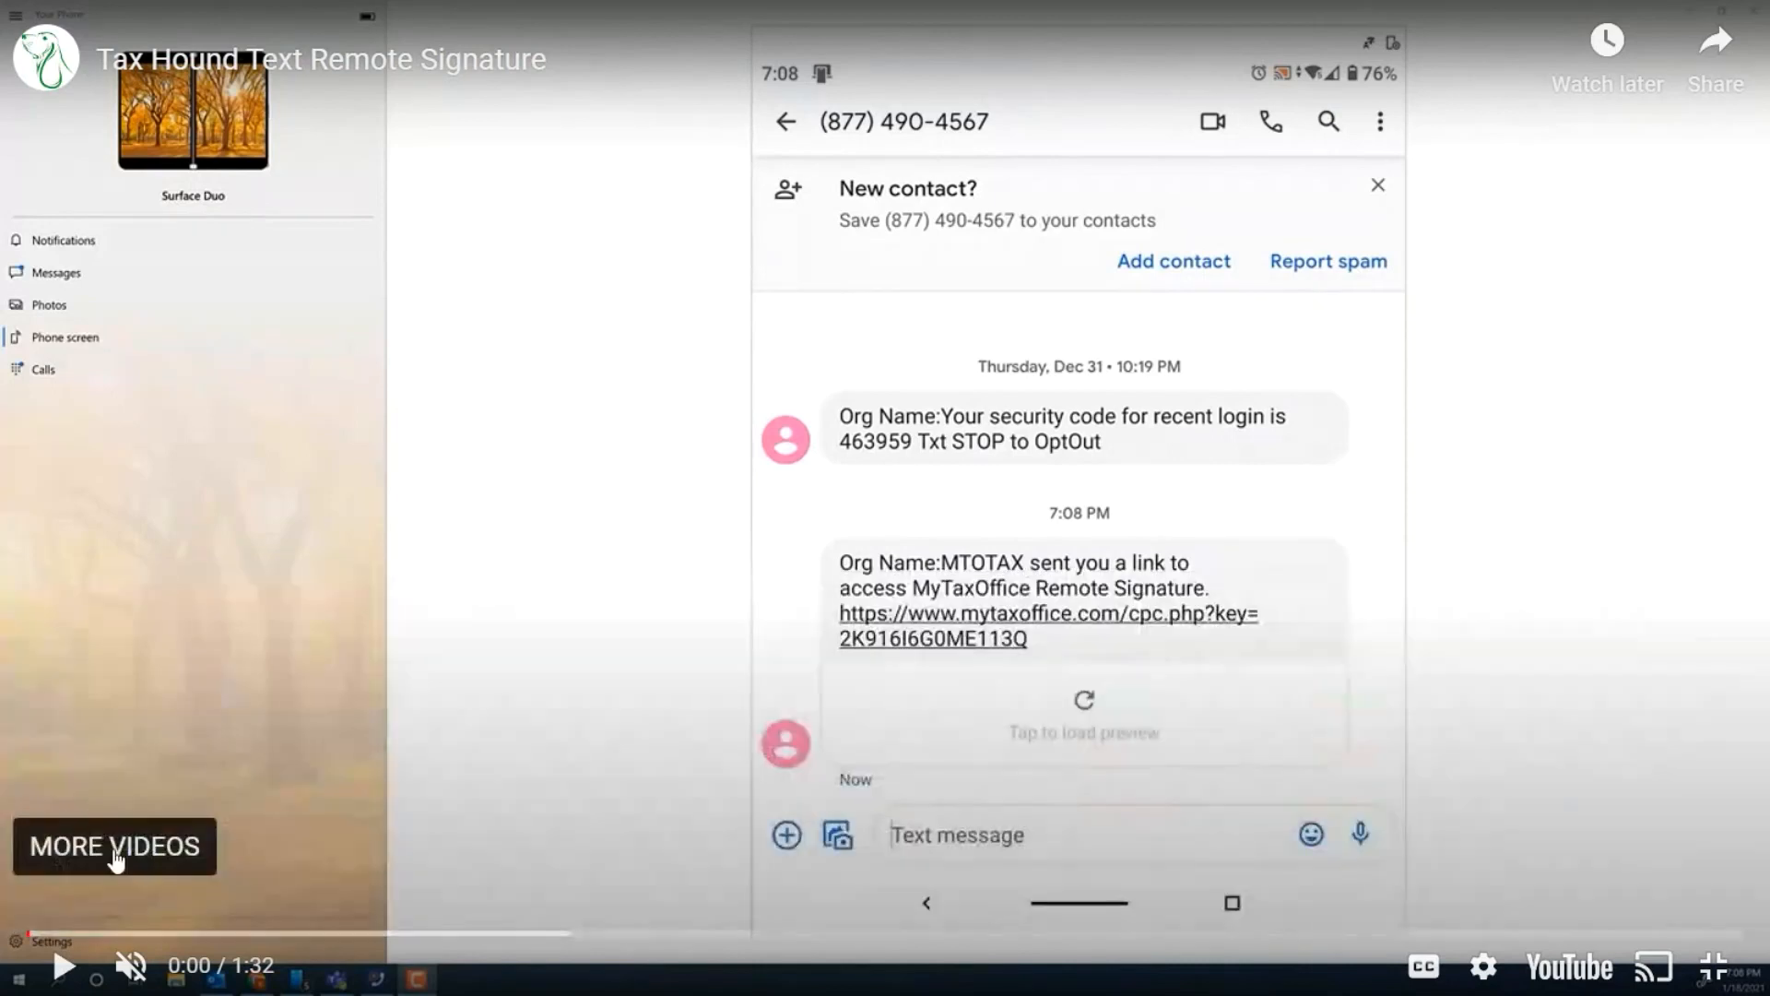
{"action": "left_click", "coordinate": [63, 967]}
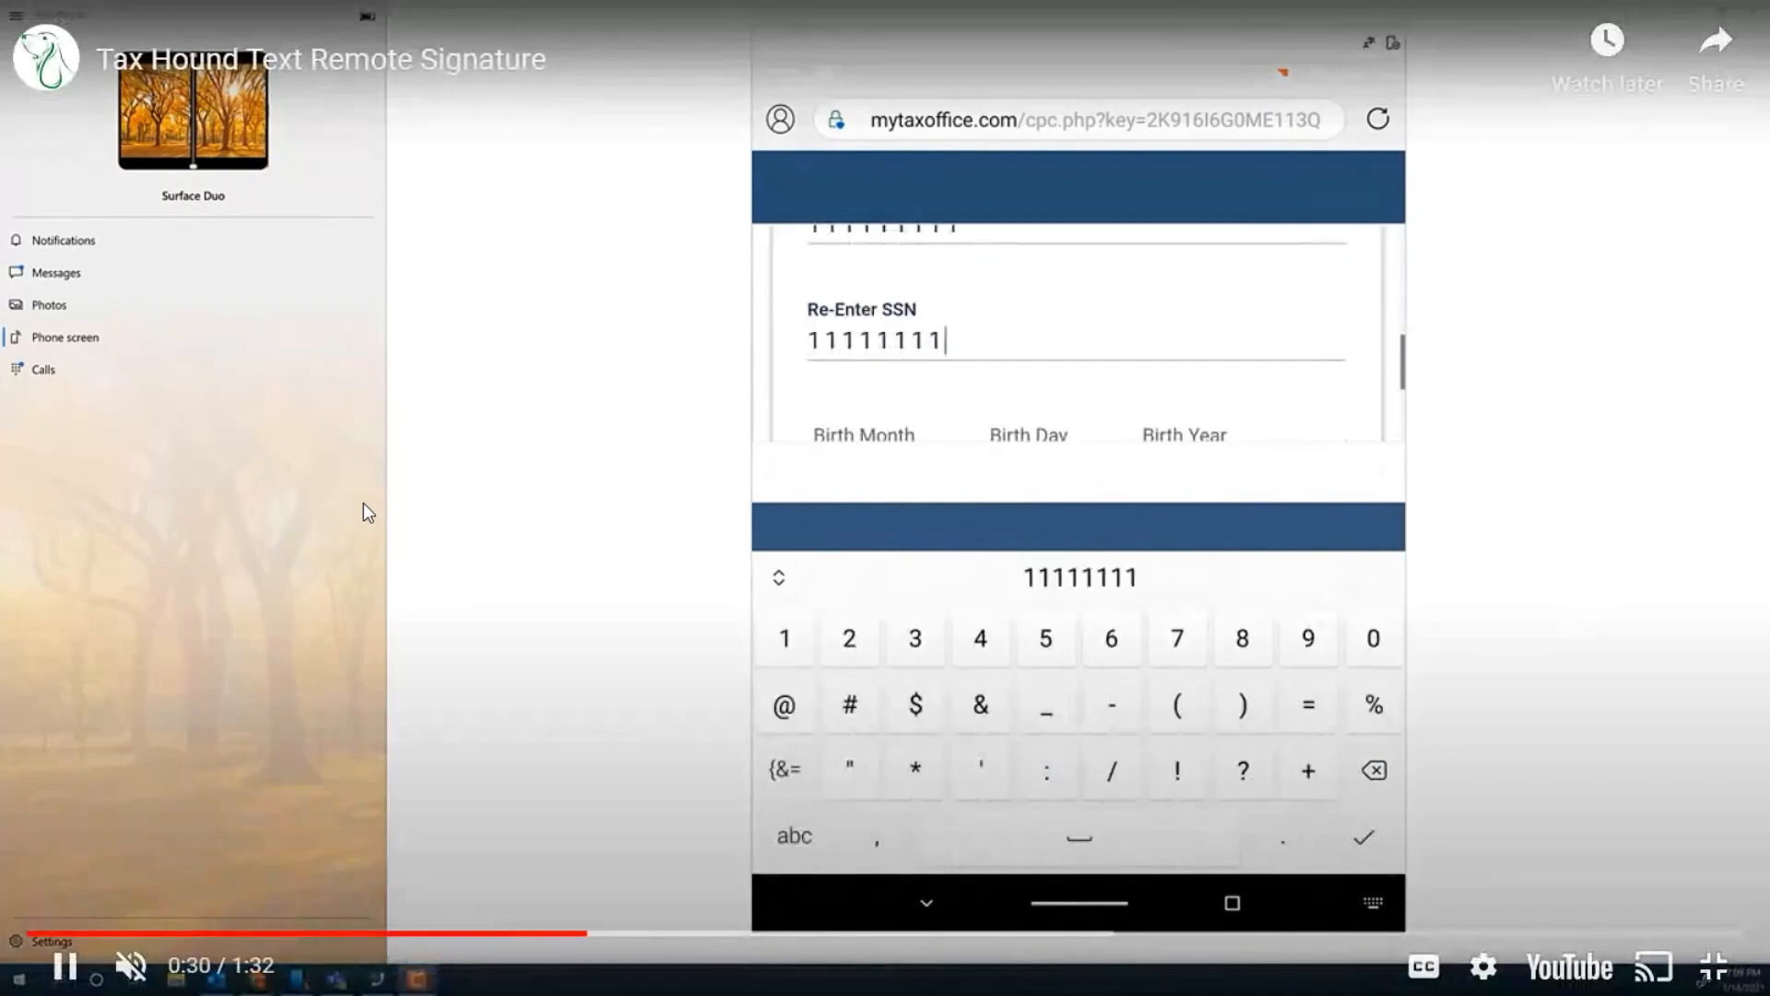
Step: Skip ahead in the video to the taxpayer's return review, pause there, and move past the 1040 preview to 1:06
{"action": "key", "text": "Right"}
{"action": "key", "text": "Right"}
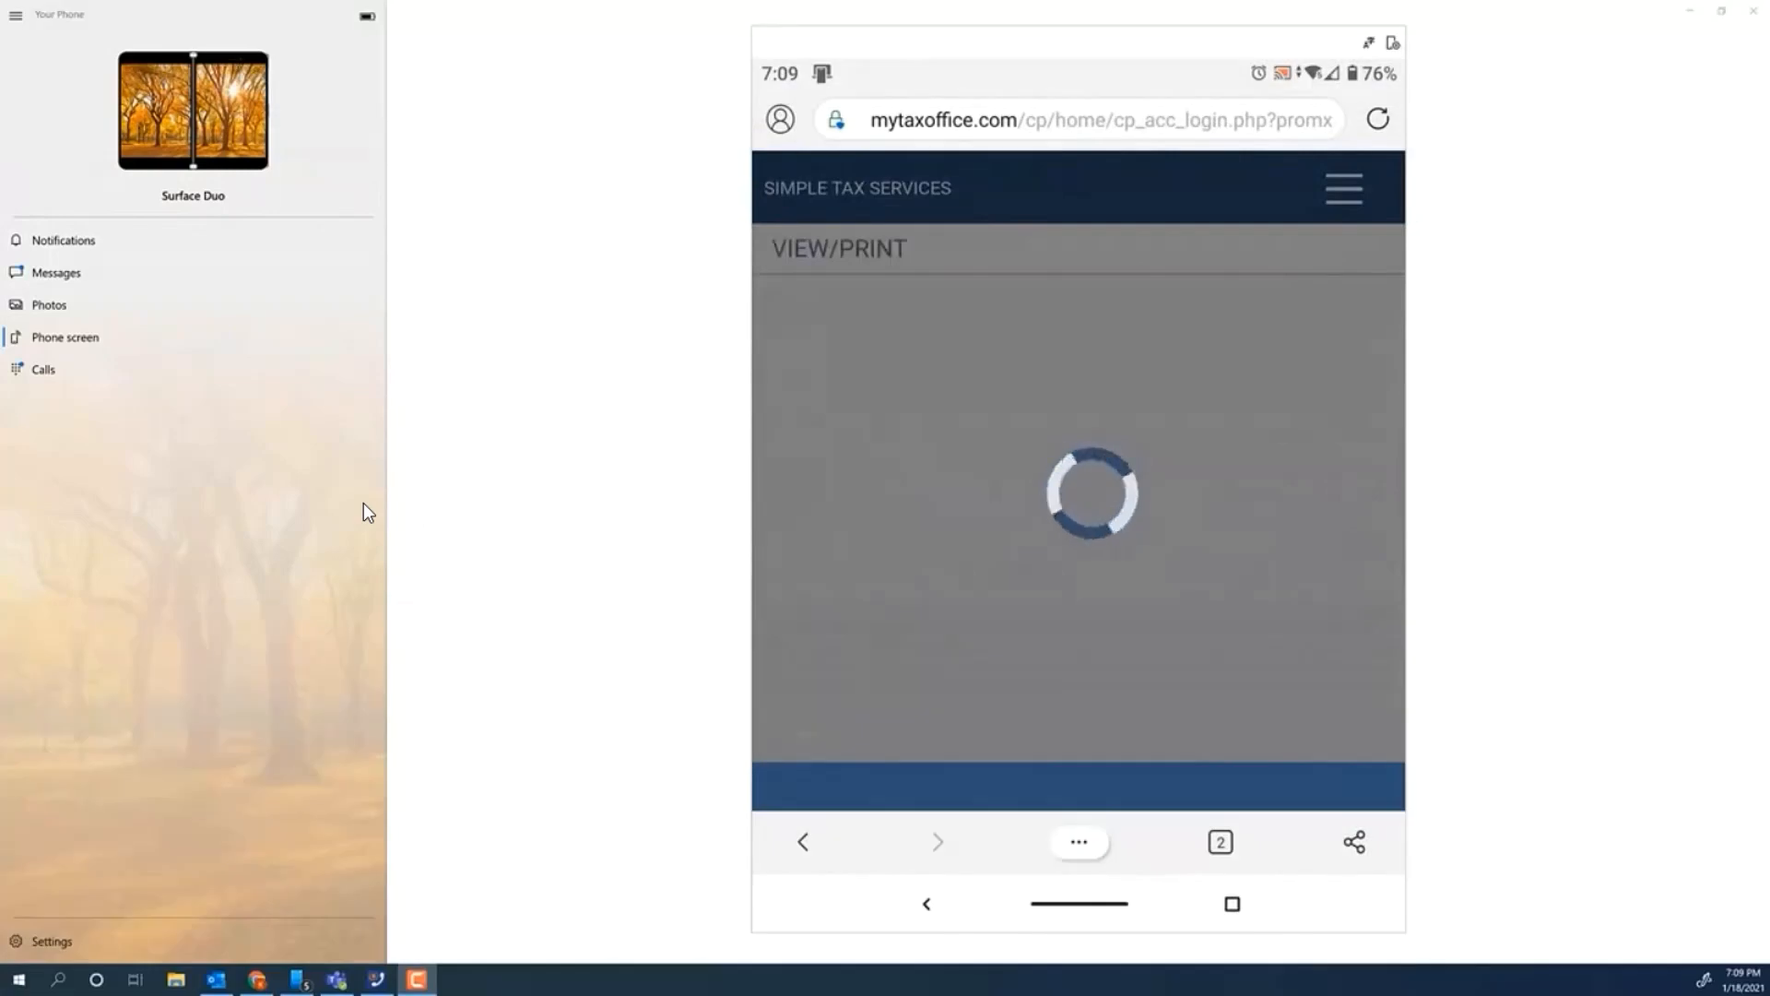
{"action": "key", "text": "Right"}
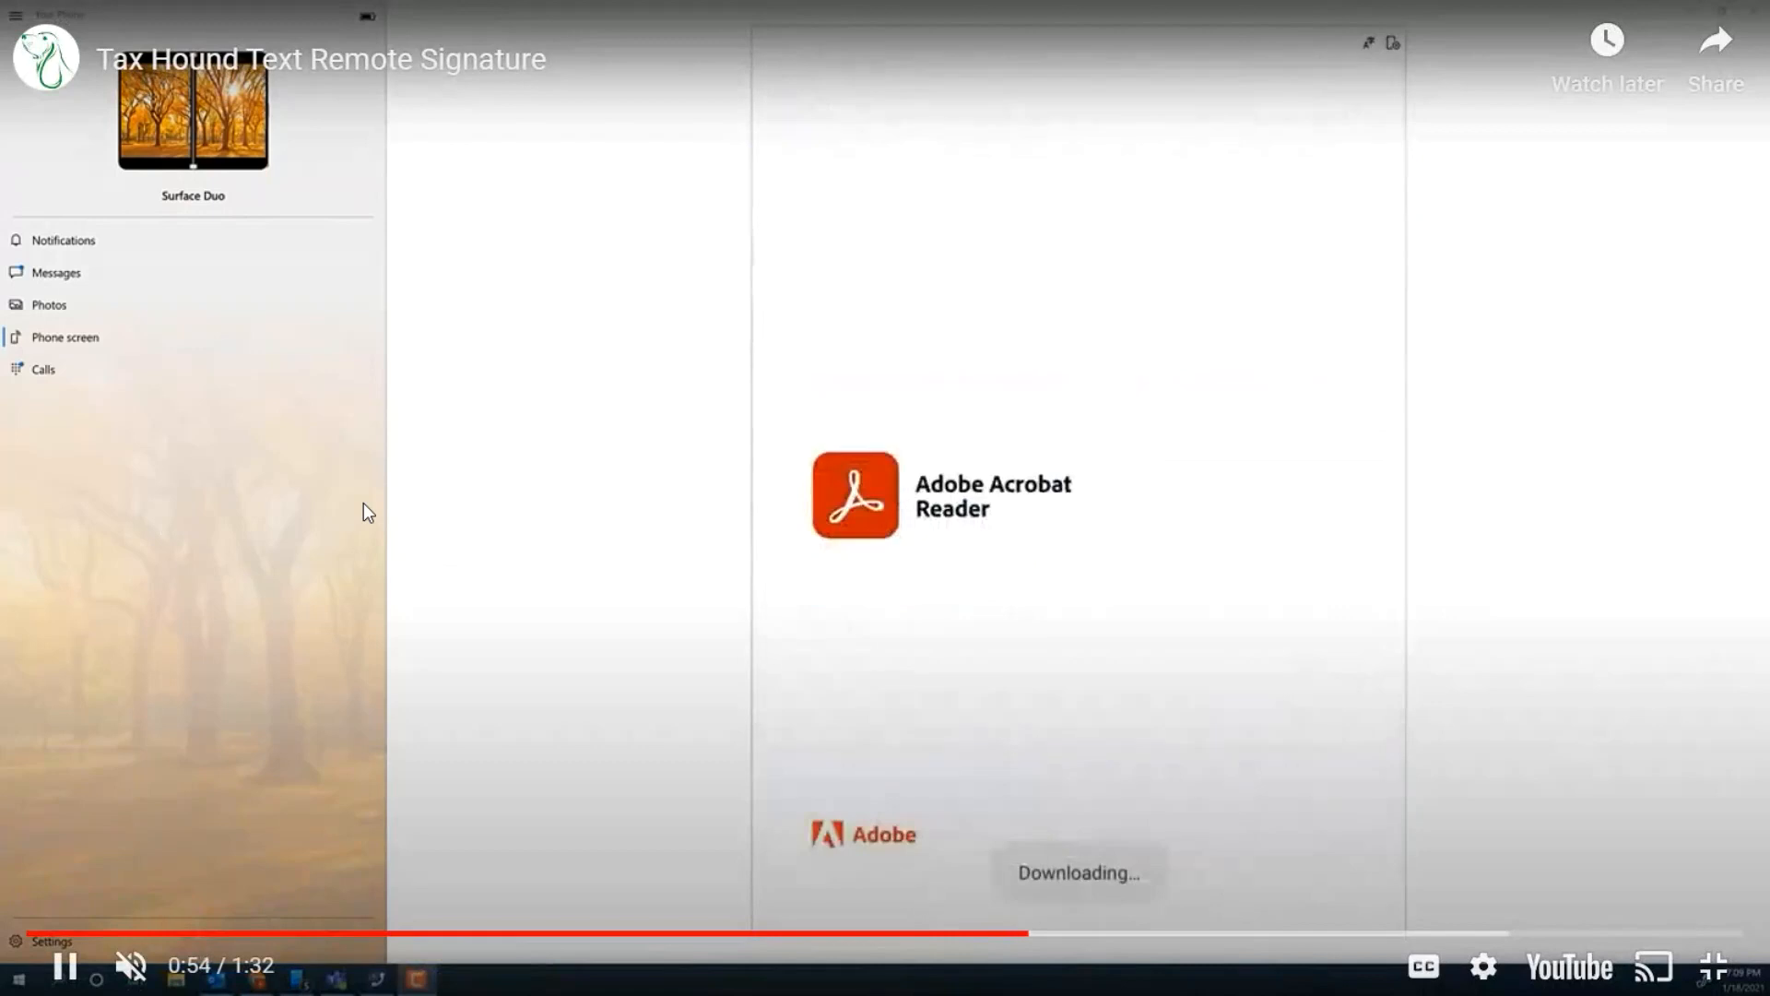
{"action": "key", "text": "Left"}
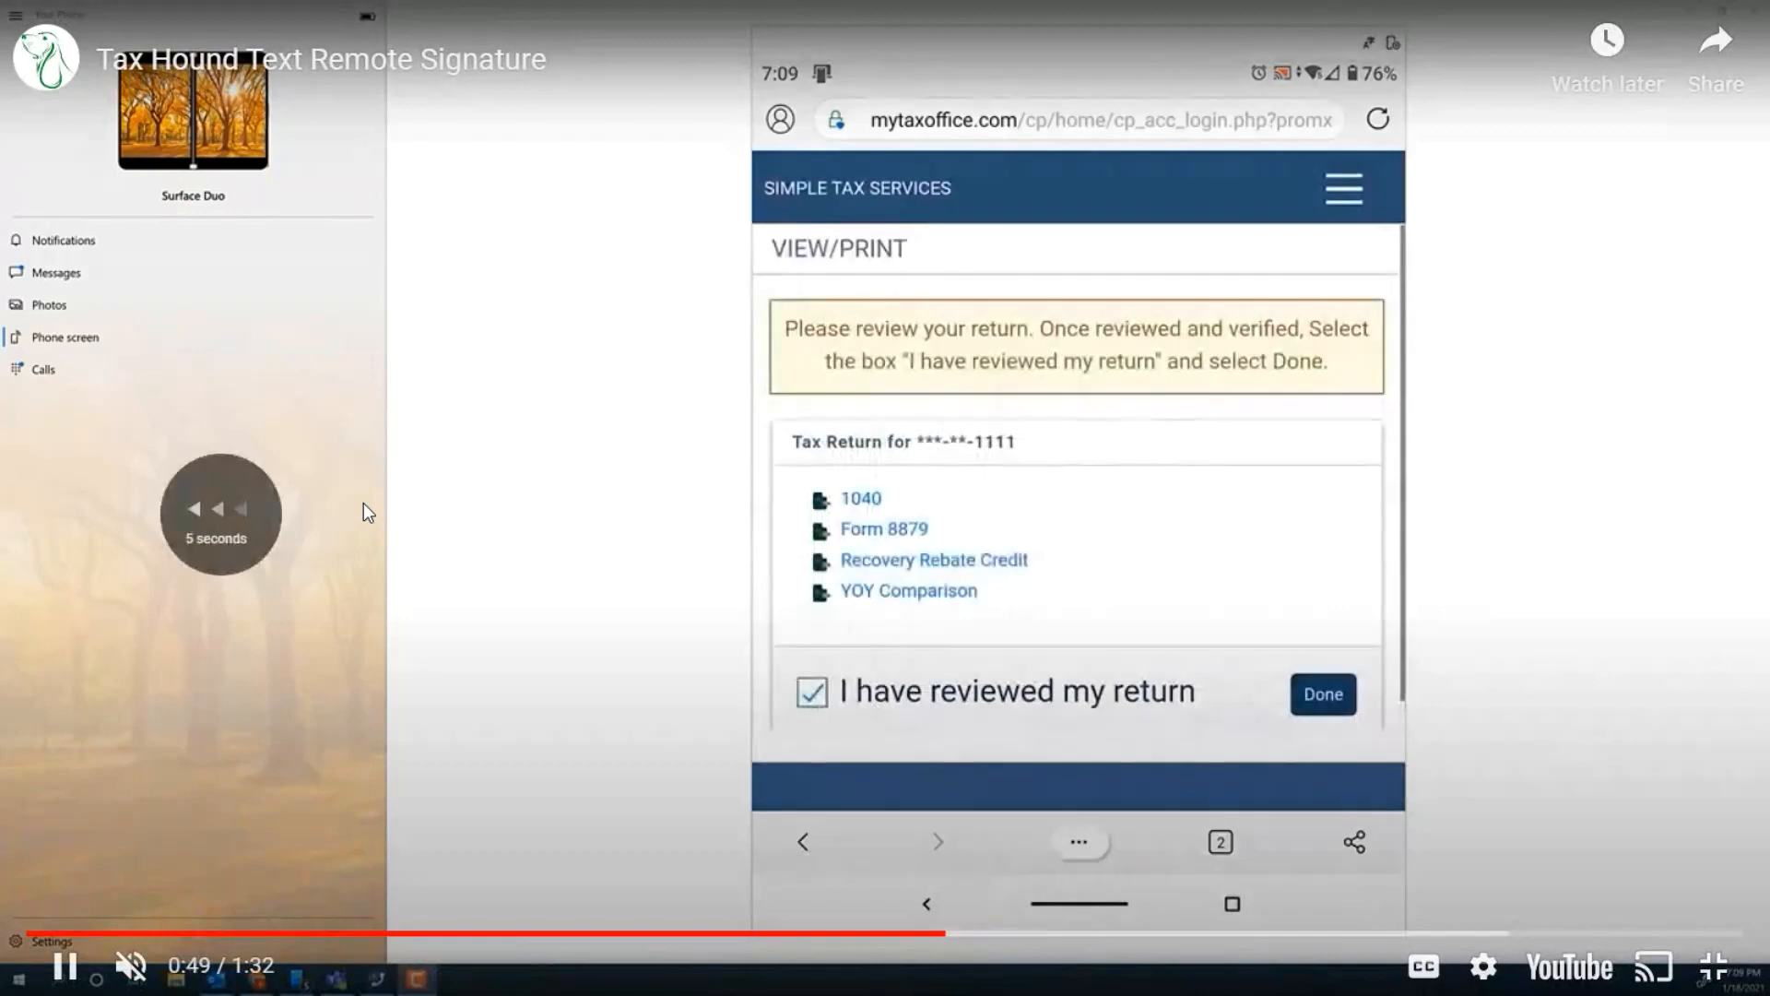
{"action": "key", "text": "space"}
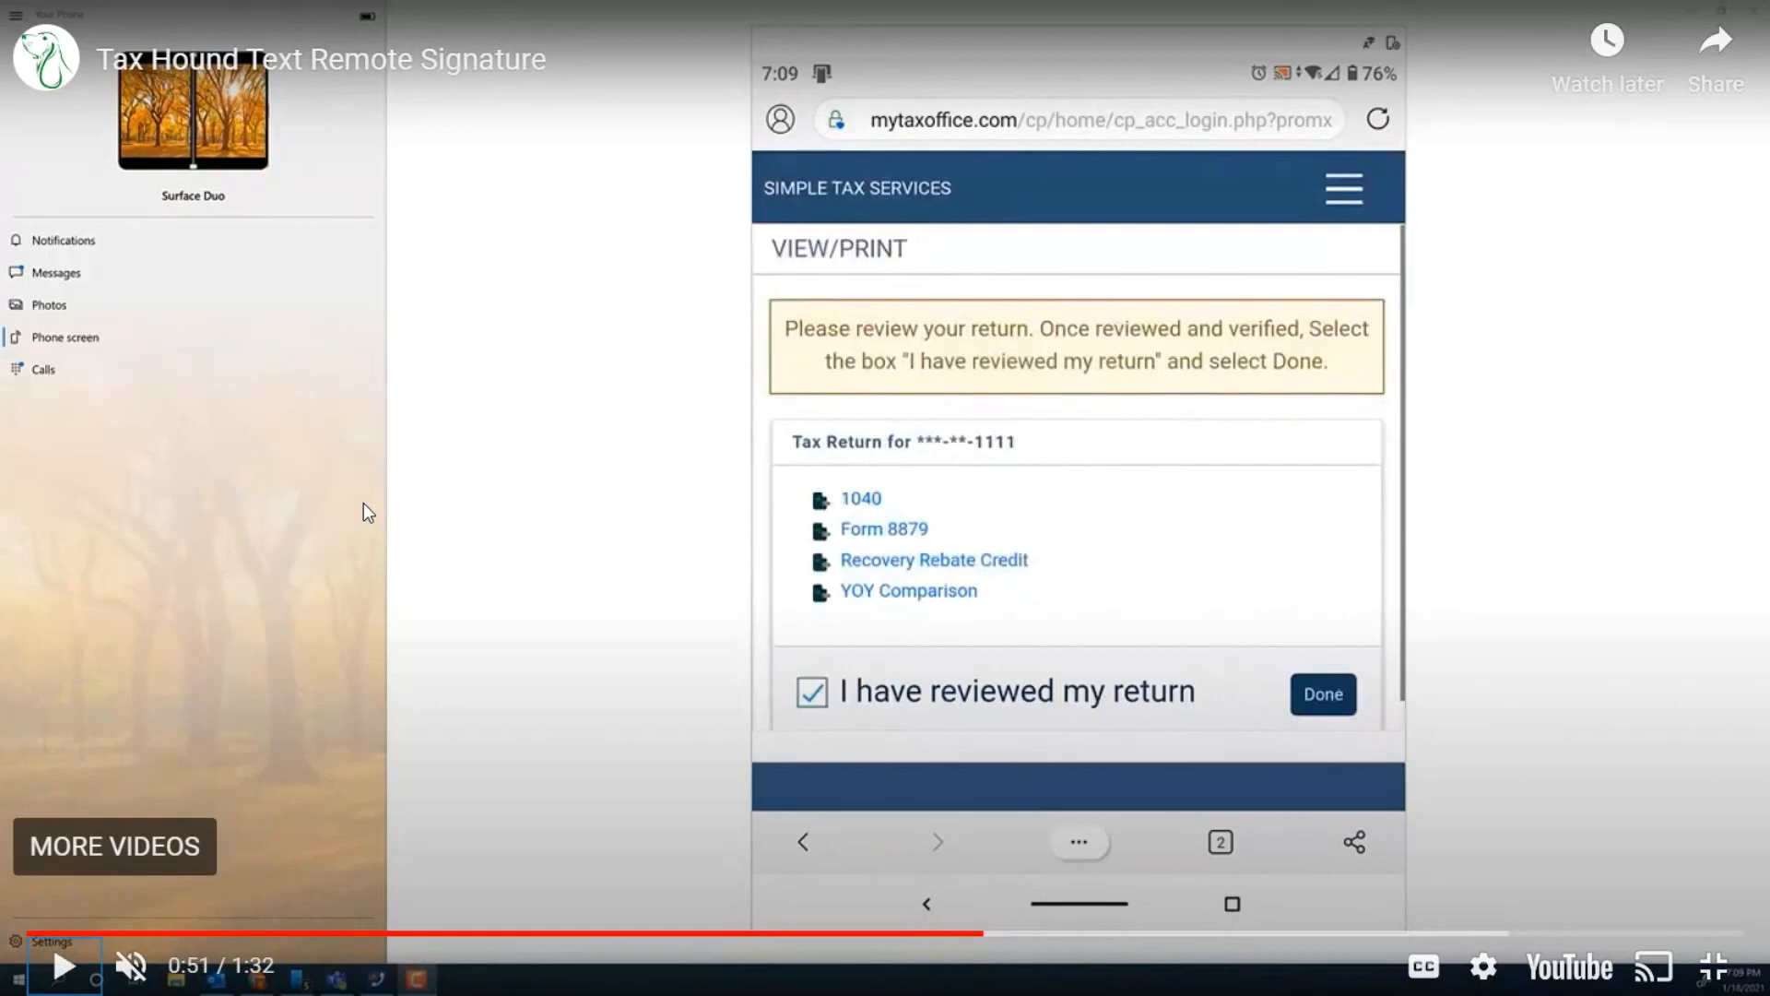
{"action": "key", "text": "Right"}
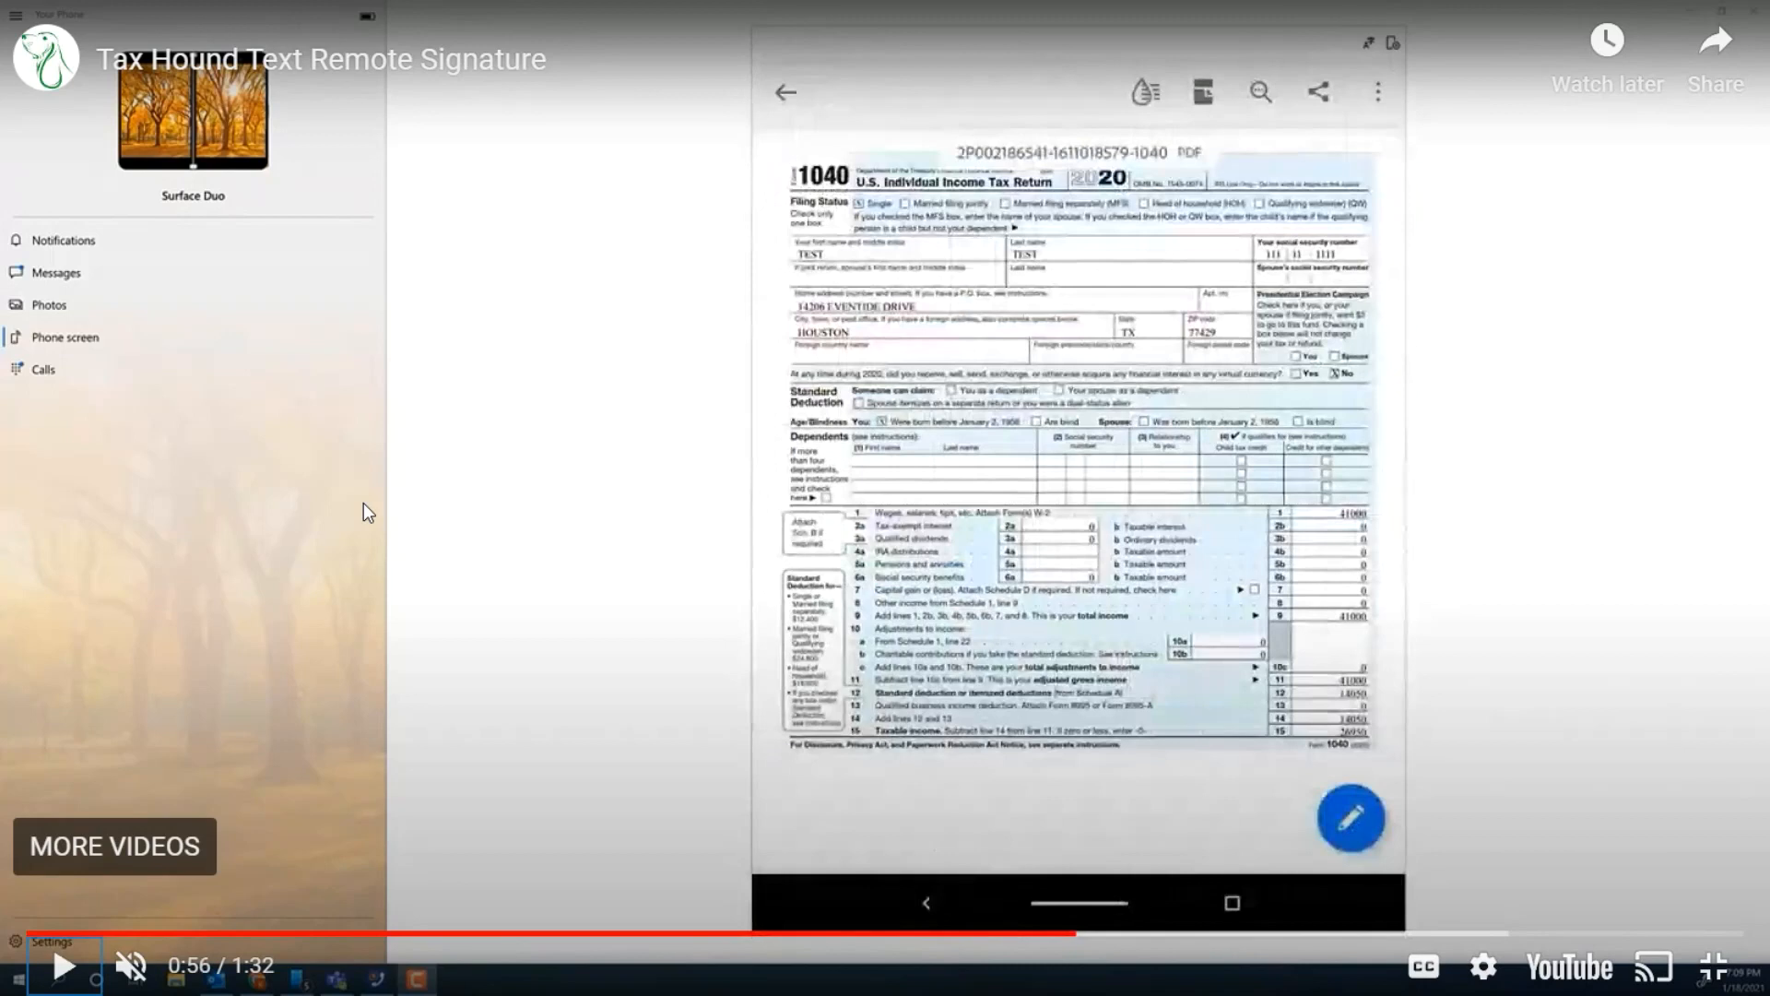
{"action": "key", "text": "Right"}
{"action": "key", "text": "Right"}
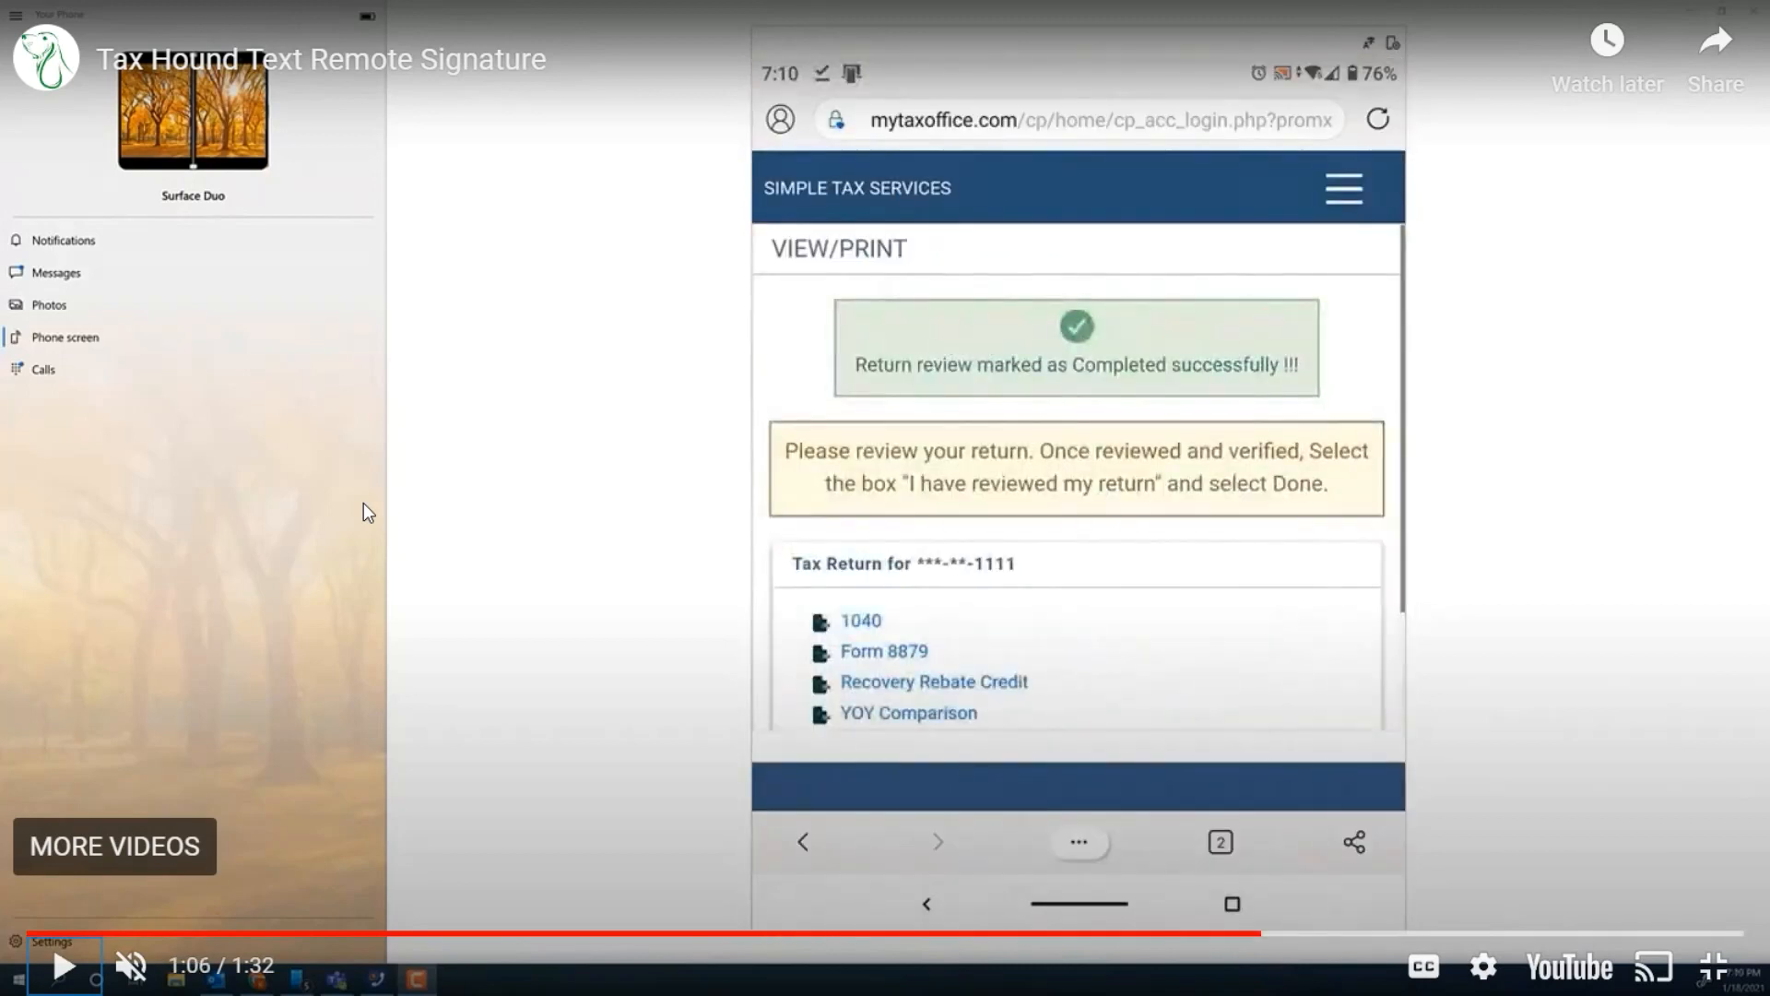
Step: Skip ahead in the video to the primary signature pad at 1:16, play it nearly to the end, exit full screen, and pause it
{"action": "key", "text": "Right"}
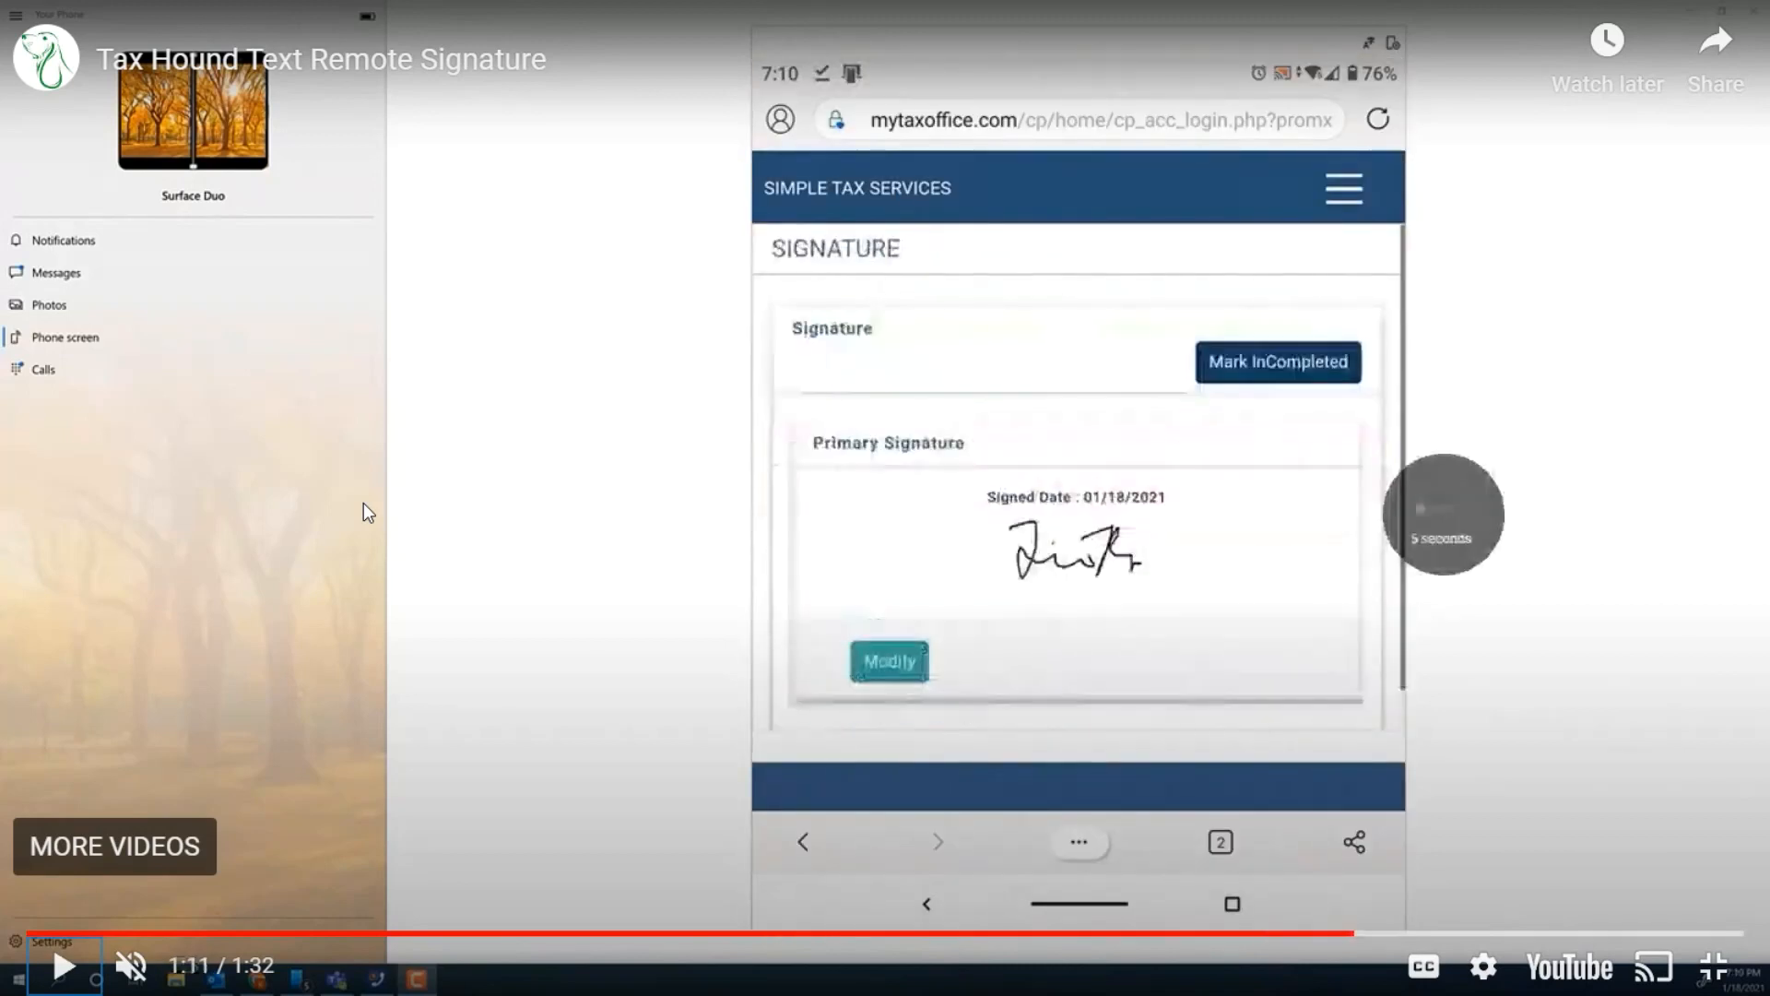
{"action": "key", "text": "Left"}
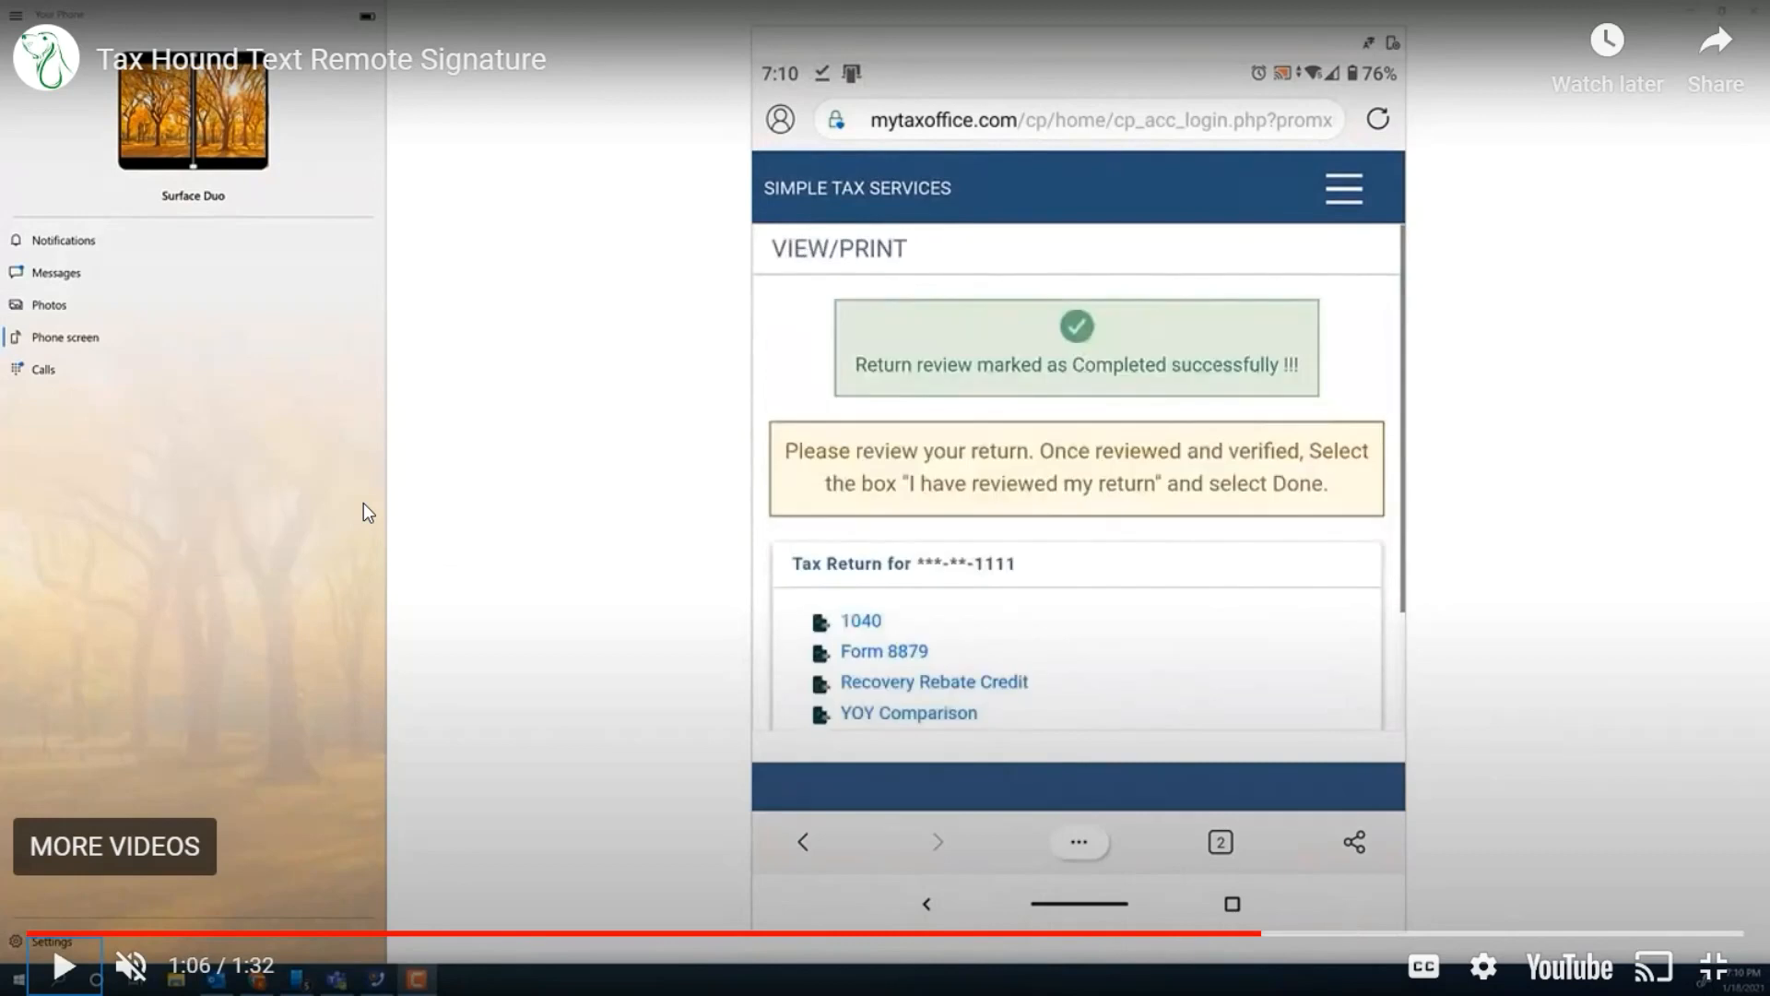
{"action": "key", "text": "Right"}
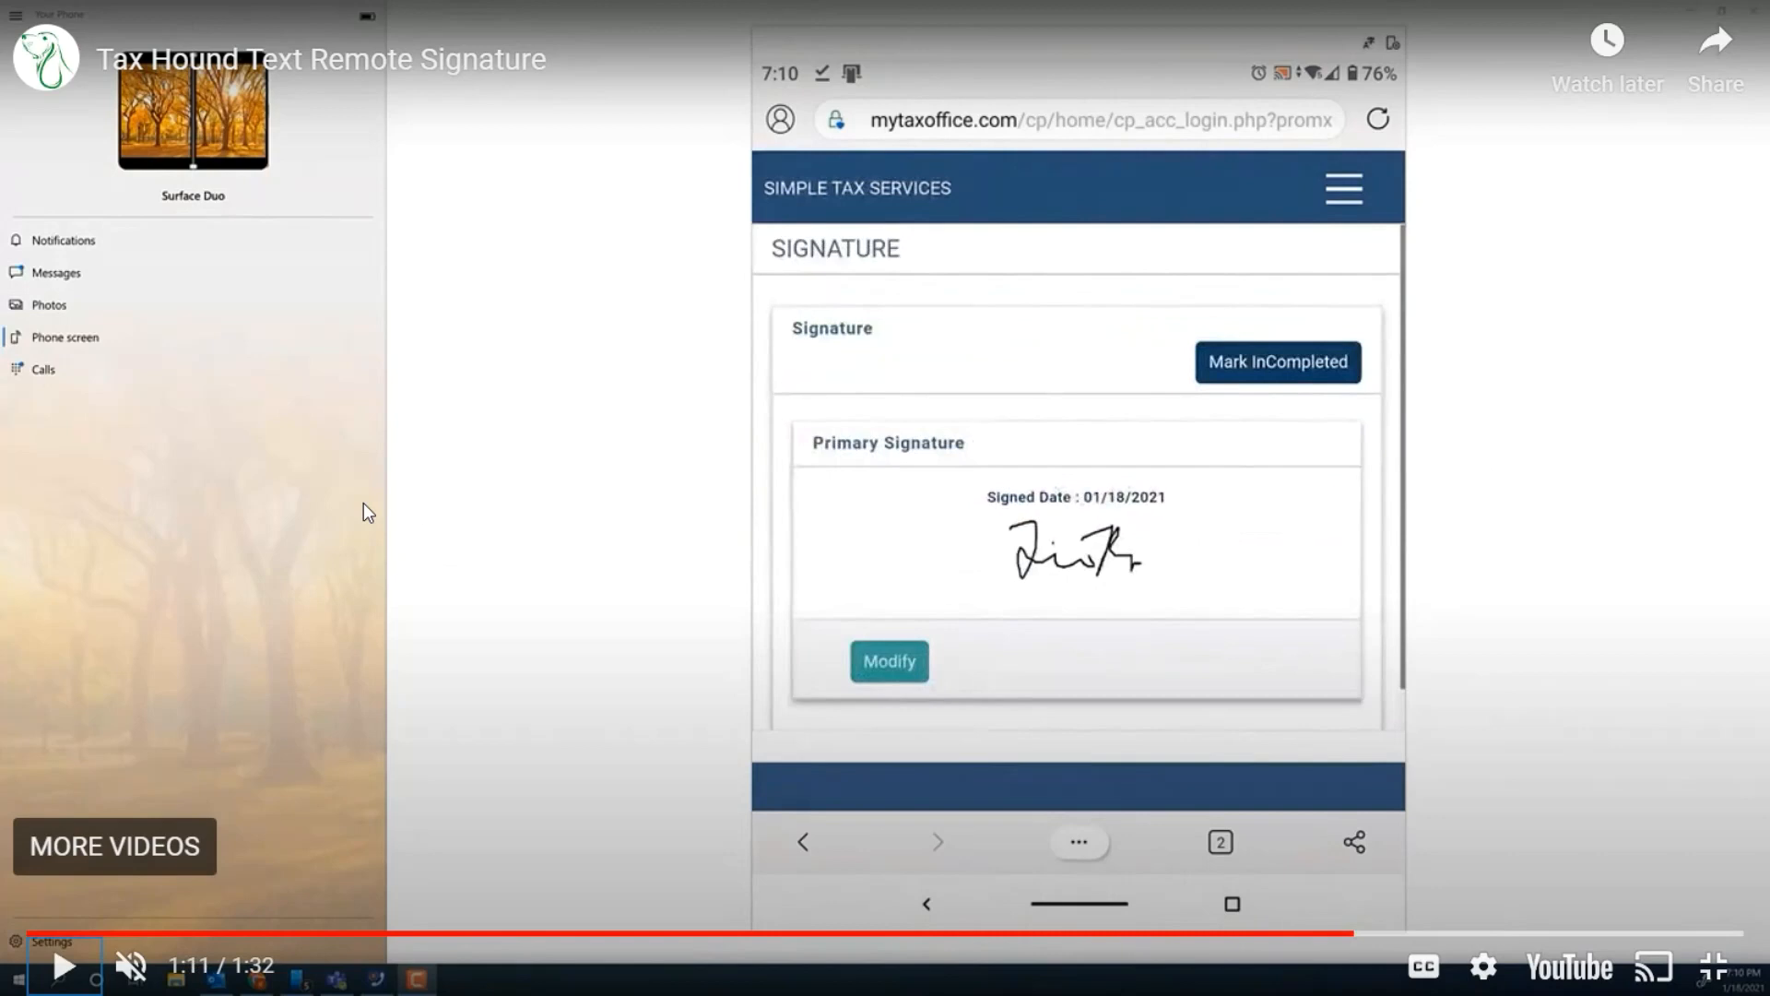
{"action": "key", "text": "Right"}
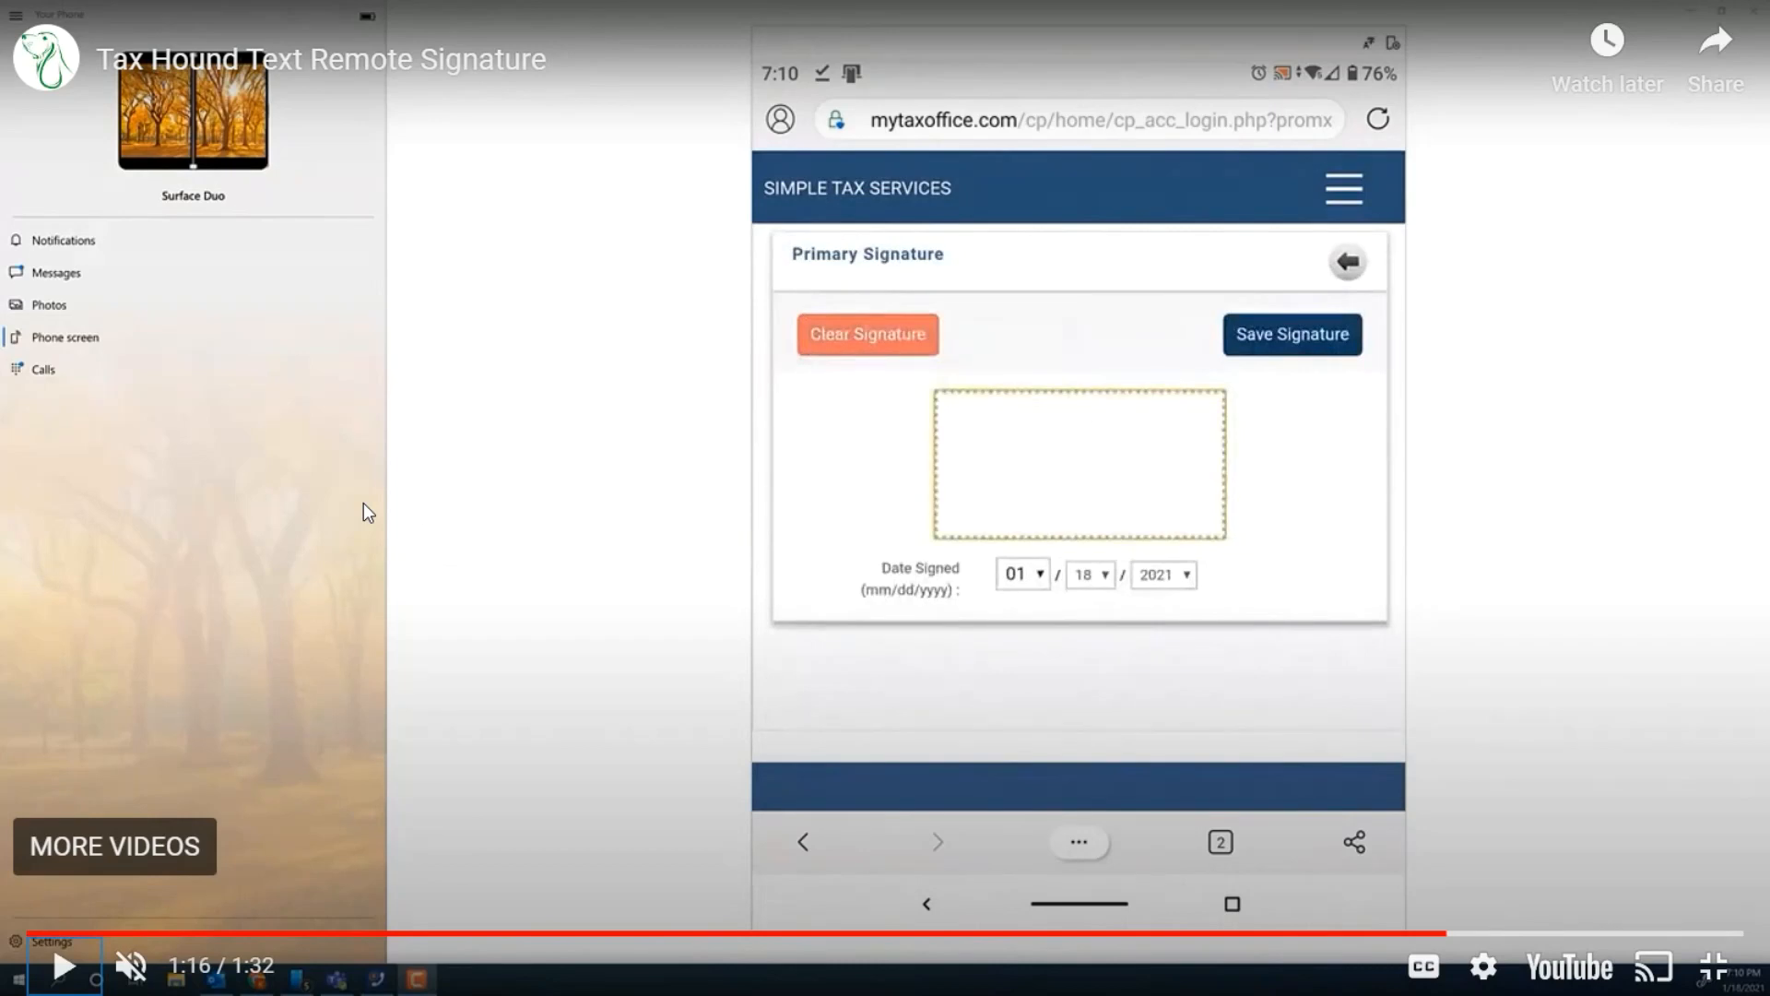
{"action": "key", "text": "space"}
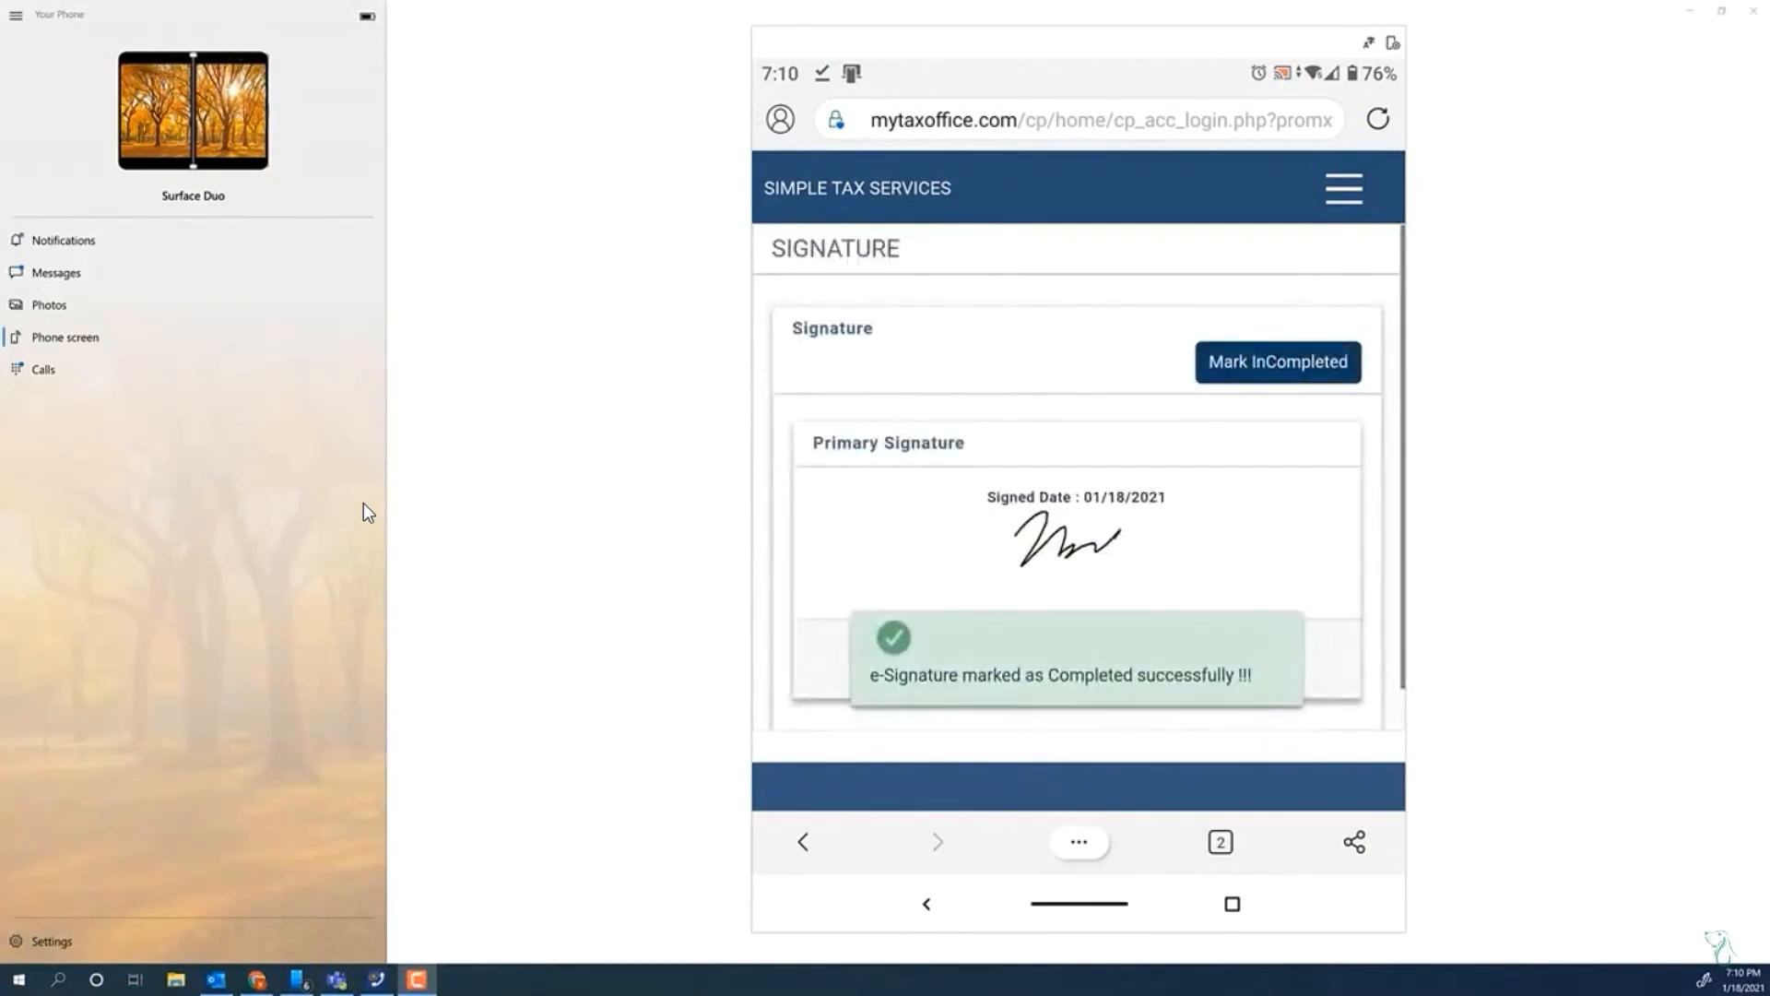
{"action": "key", "text": "Escape"}
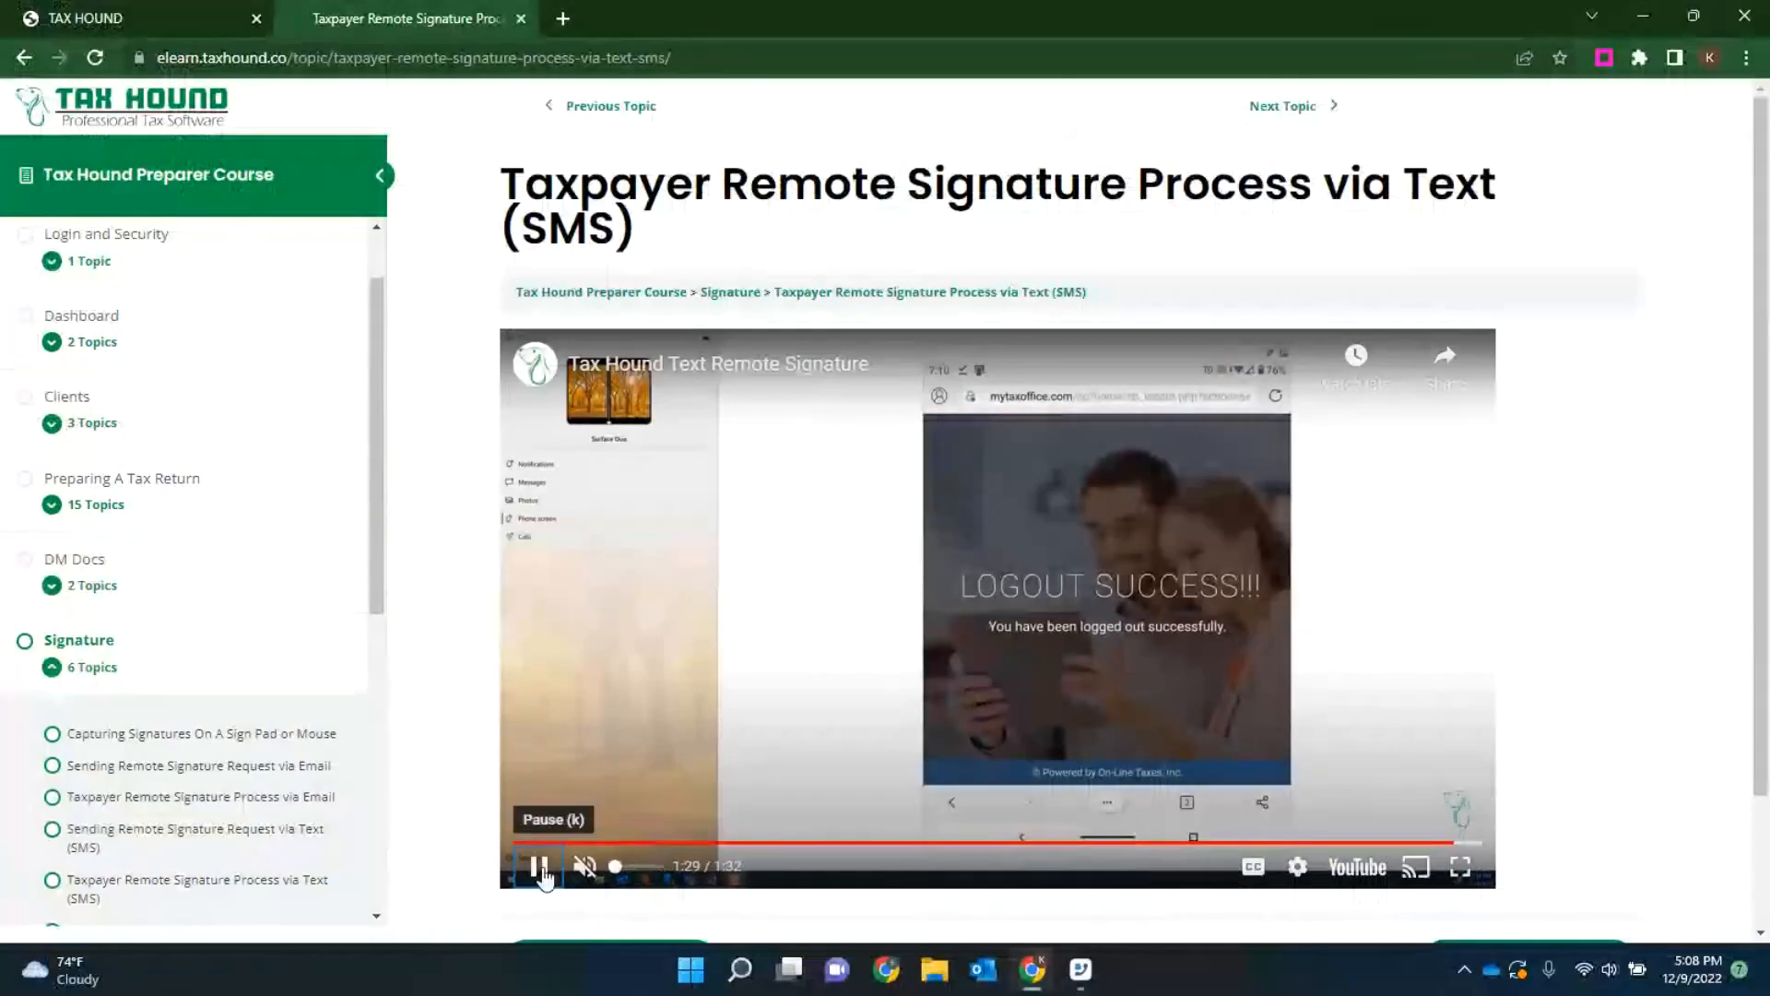
{"action": "left_click", "coordinate": [539, 869]}
Step: Glance at the client's Manage Returns page, return to the course, and open the Client Payment topic Processing A Bank Product Application
{"action": "left_click", "coordinate": [114, 18]}
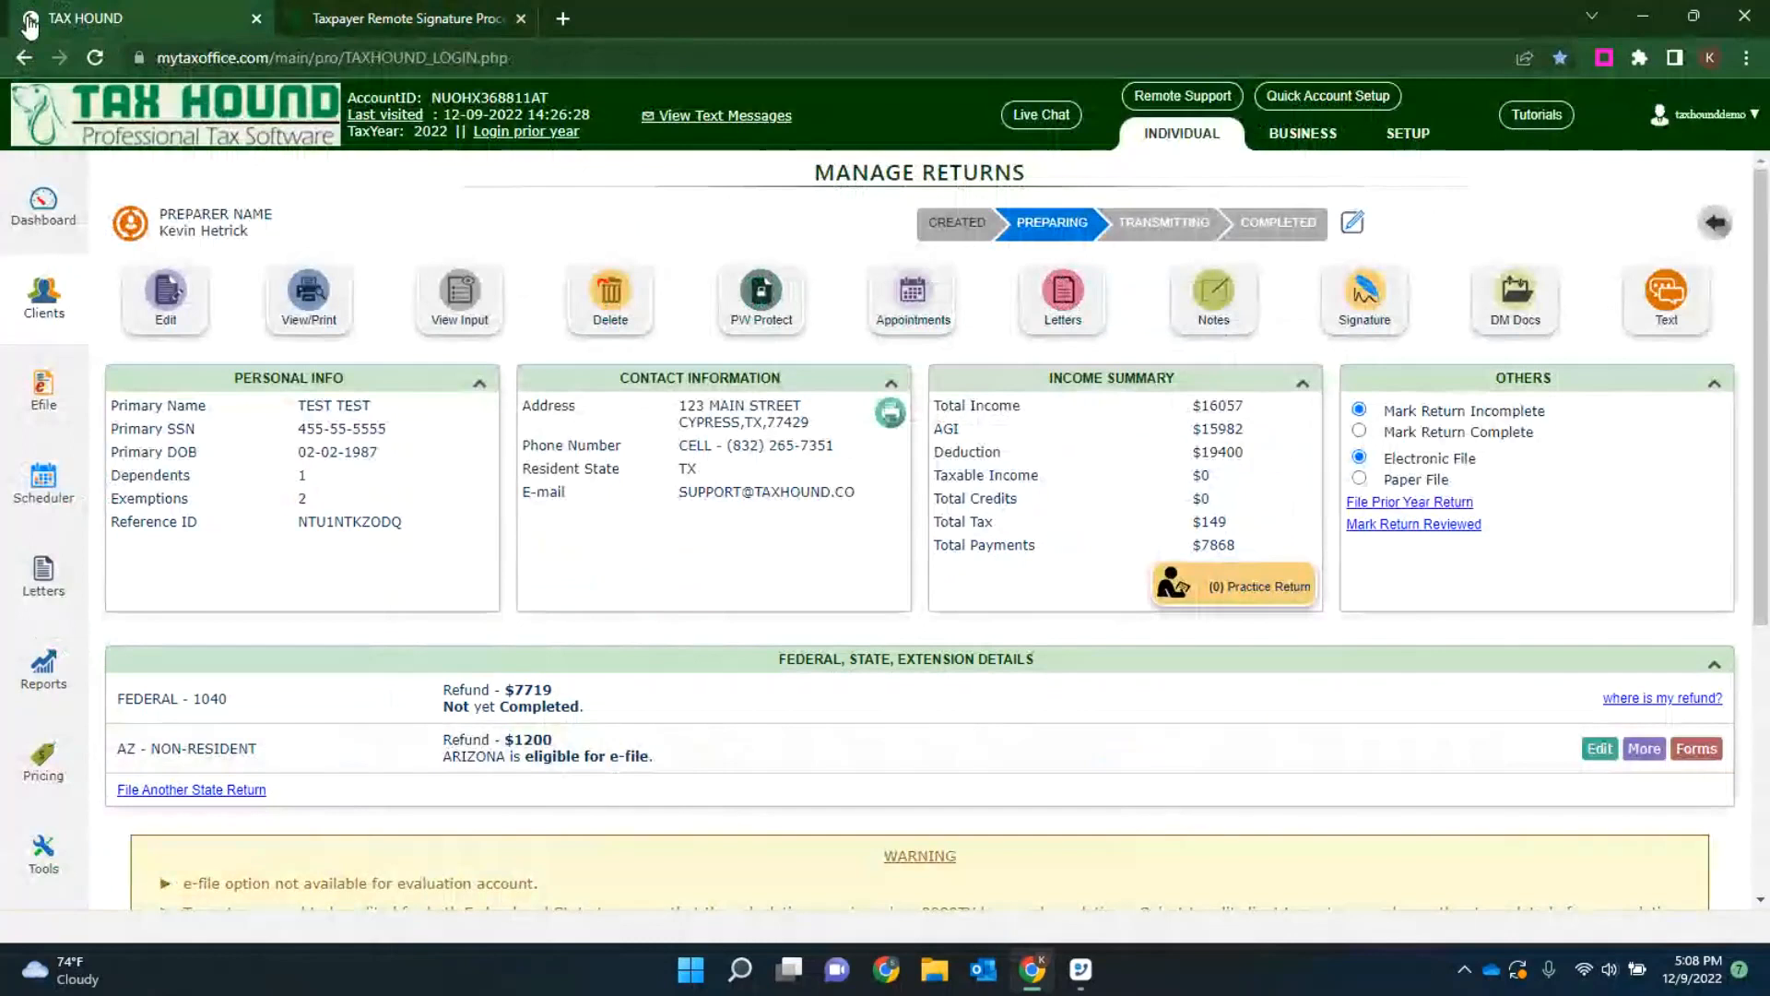
{"action": "left_click", "coordinate": [304, 19]}
{"action": "scroll", "coordinate": [198, 636], "scroll_direction": "down", "scroll_amount": 5}
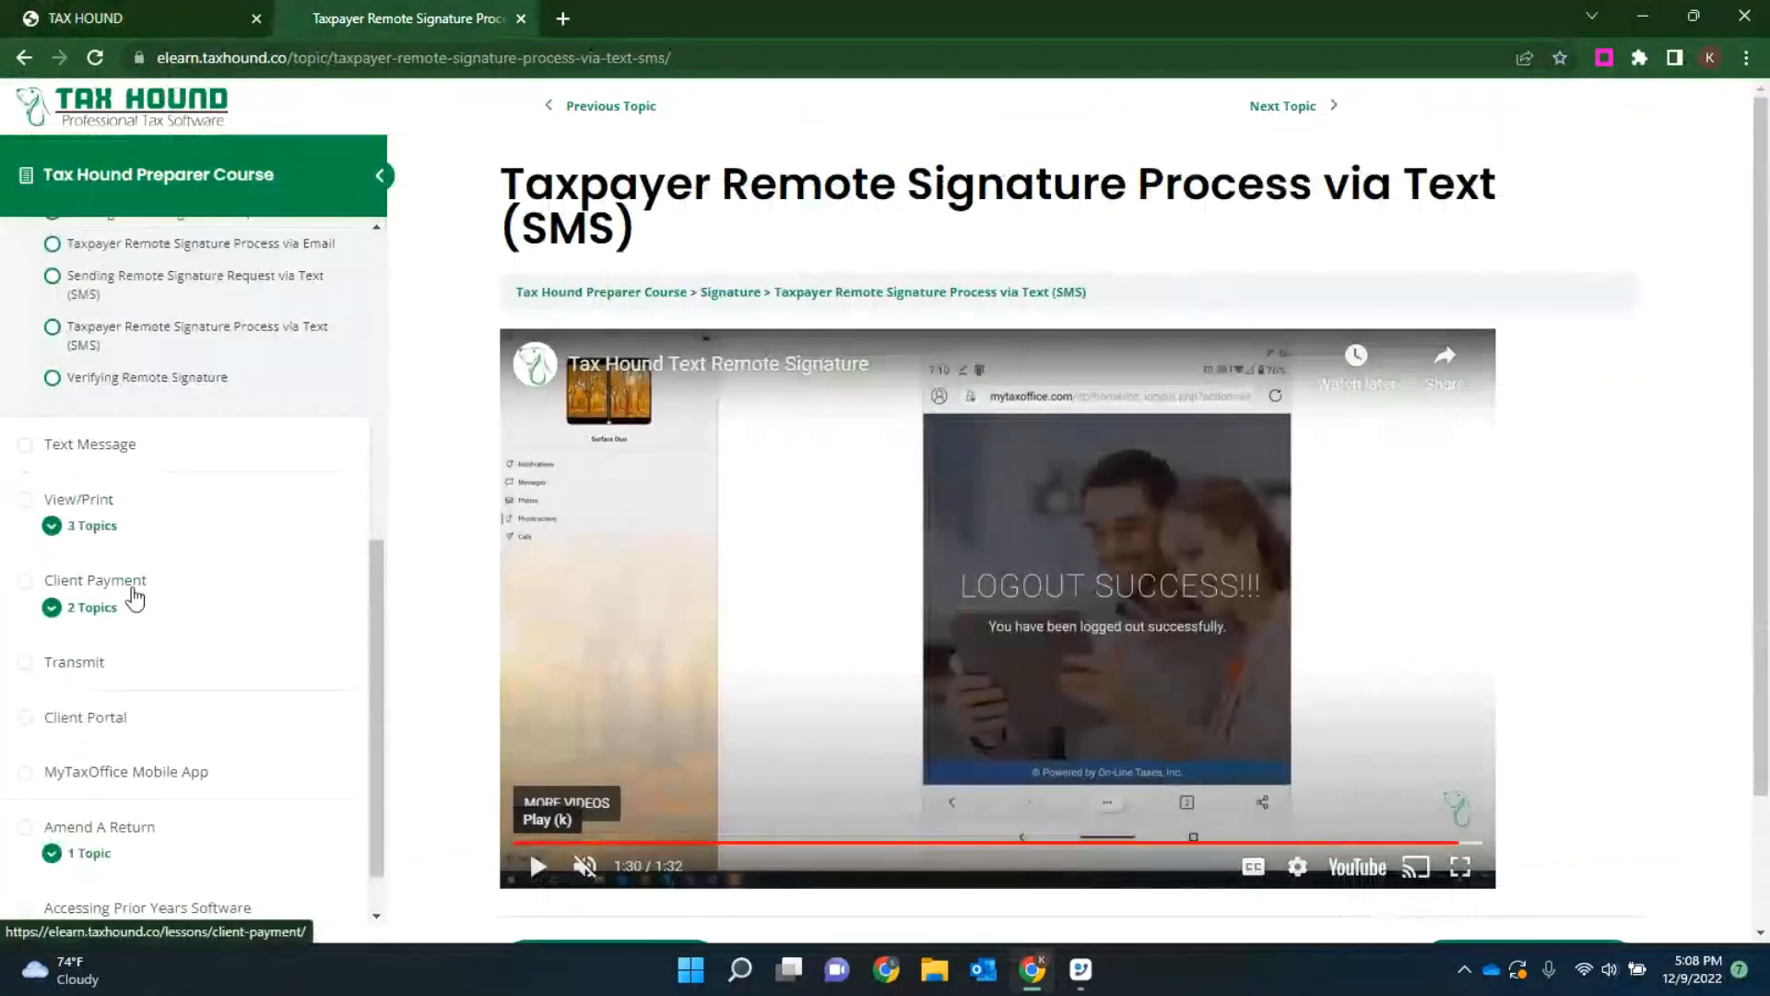
{"action": "left_click", "coordinate": [129, 583]}
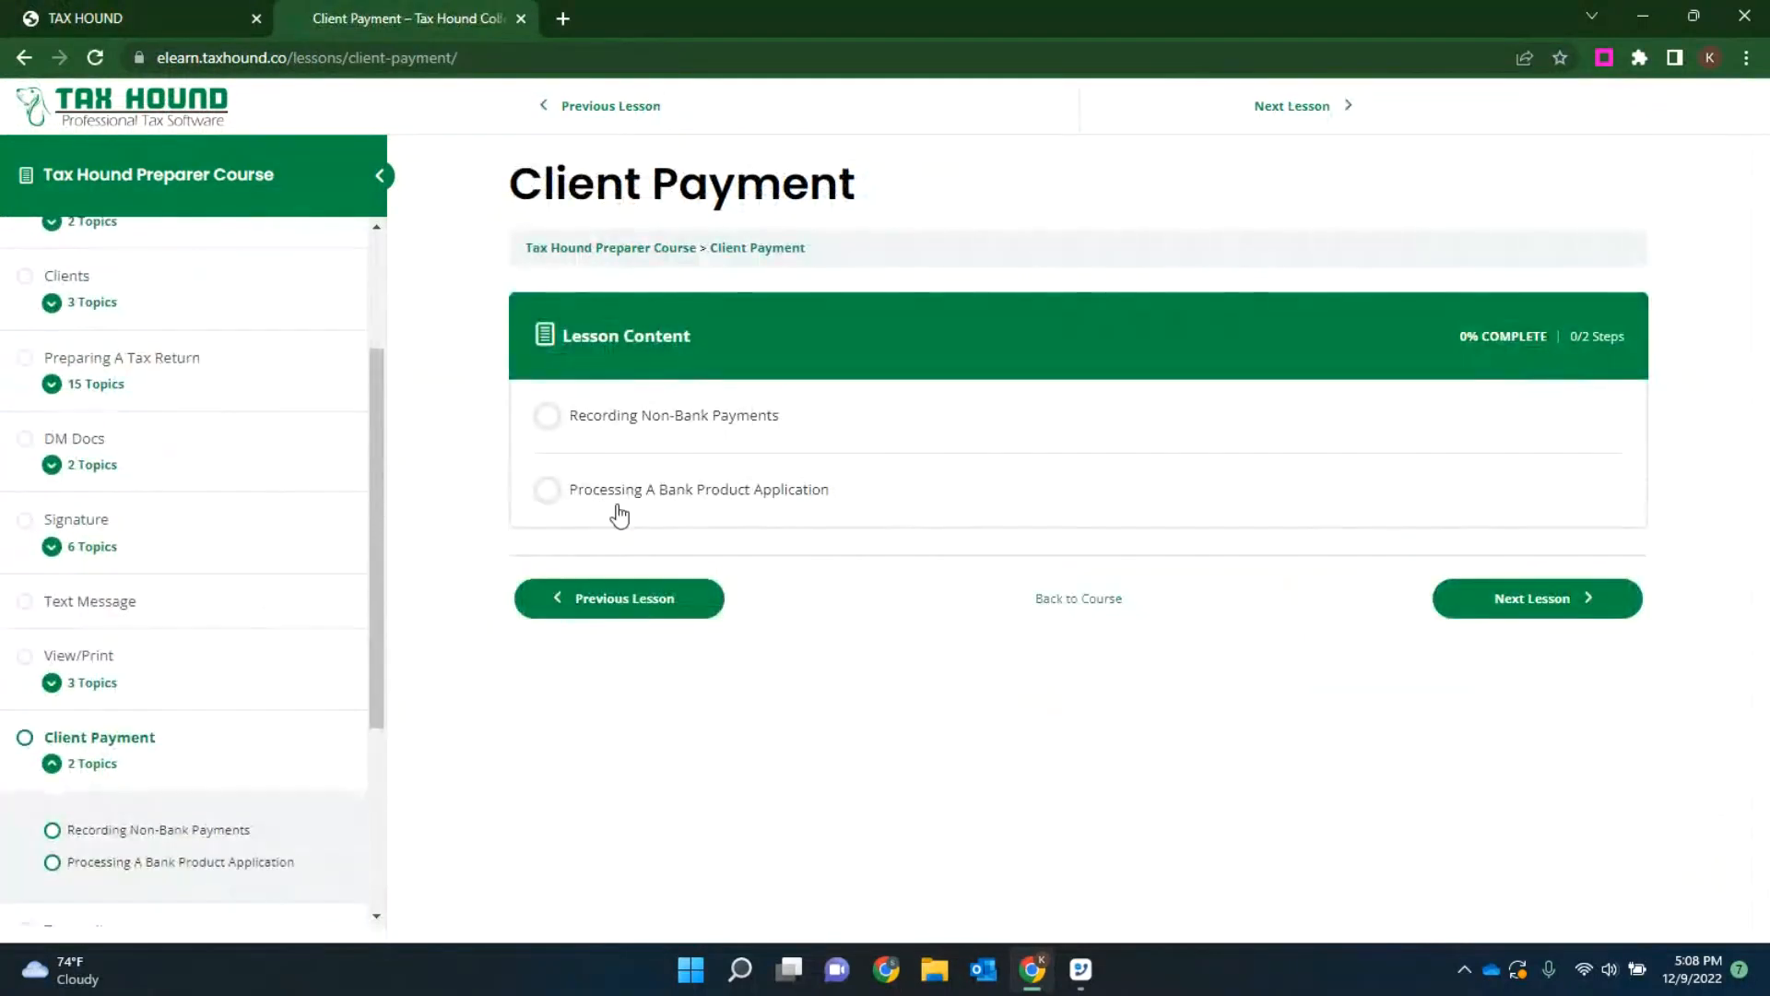
{"action": "left_click", "coordinate": [646, 503]}
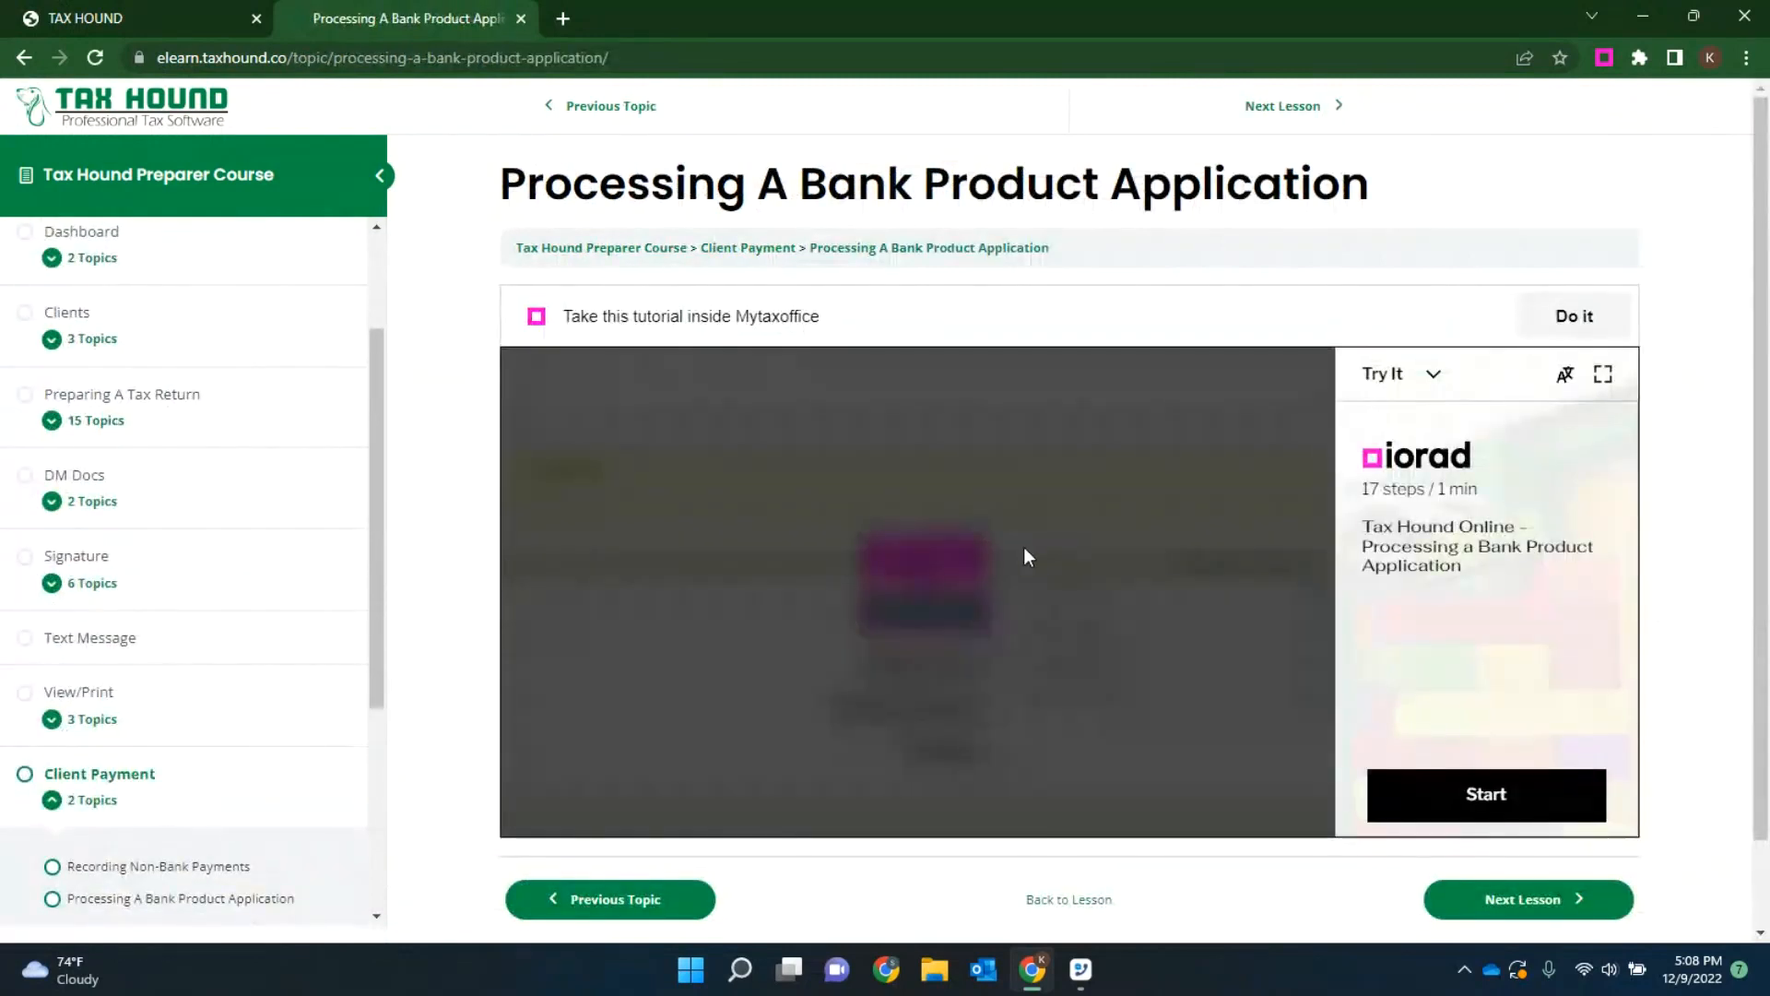
Step: Open the Verifying and Completing A Return topic in the Preparing A Tax Return lesson and start its tutorial in full screen
{"action": "left_click", "coordinate": [120, 394]}
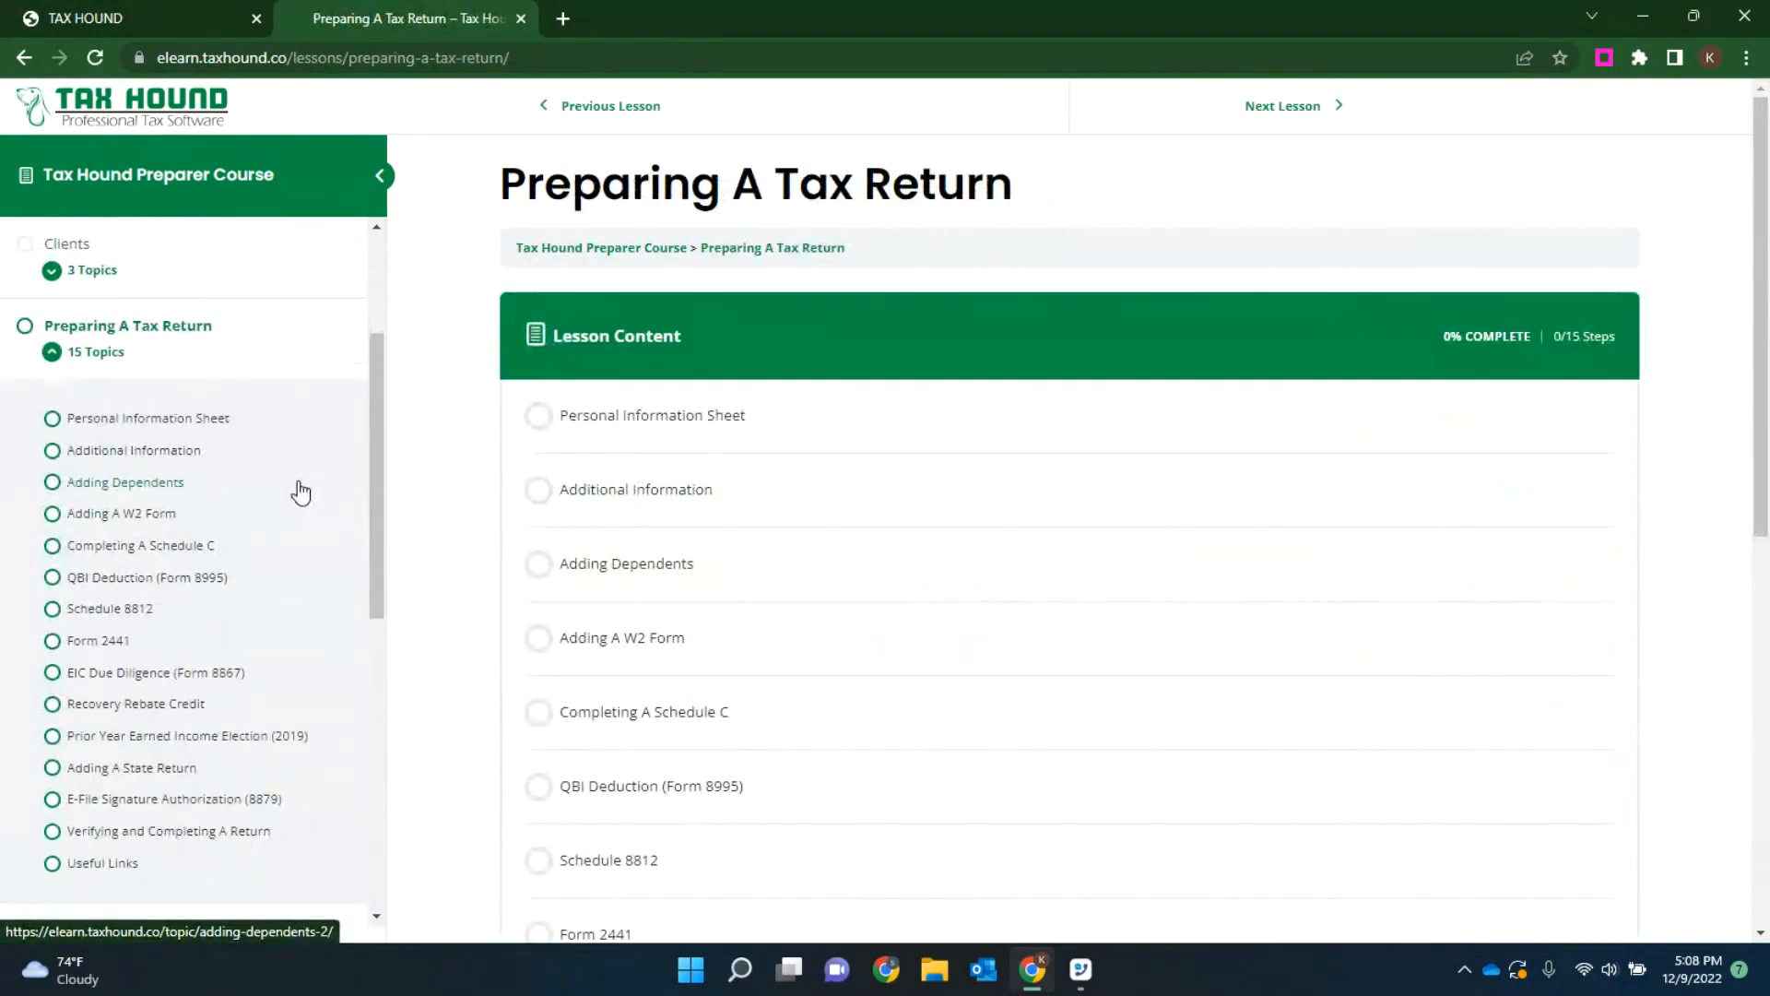
{"action": "scroll", "coordinate": [277, 535], "scroll_direction": "down", "scroll_amount": 1}
{"action": "left_click", "coordinate": [166, 722]}
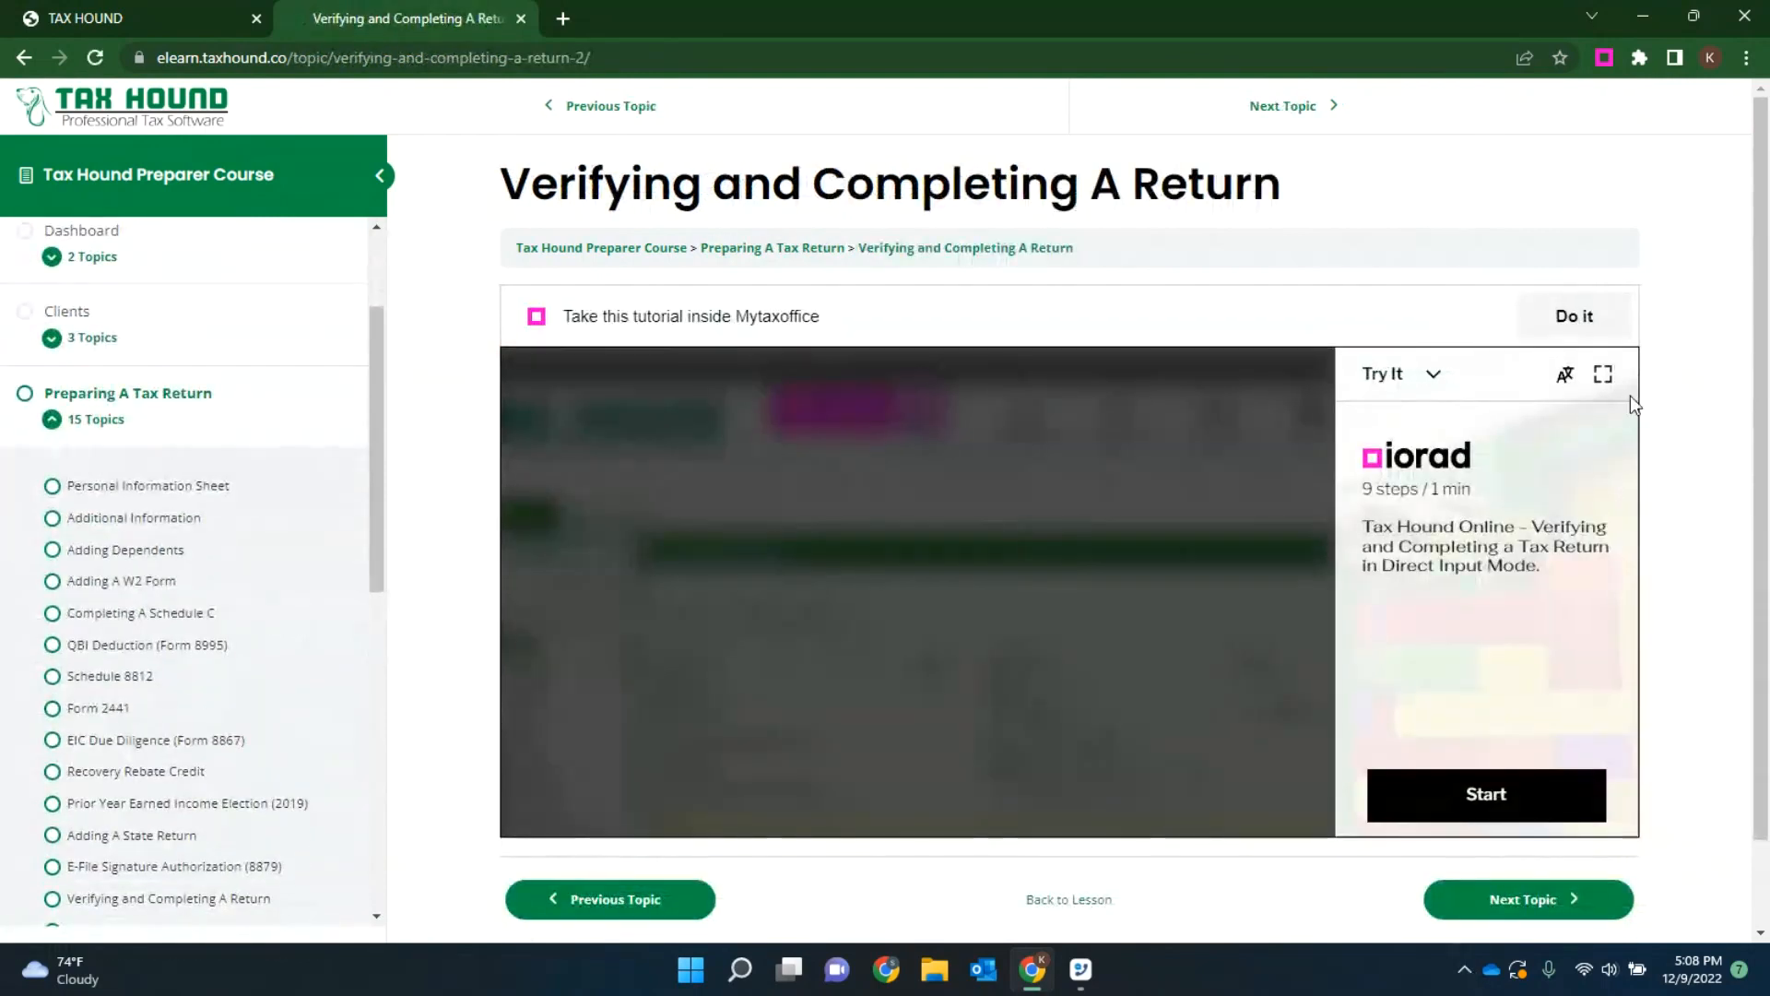
{"action": "left_click", "coordinate": [1483, 800]}
{"action": "left_click", "coordinate": [1603, 373]}
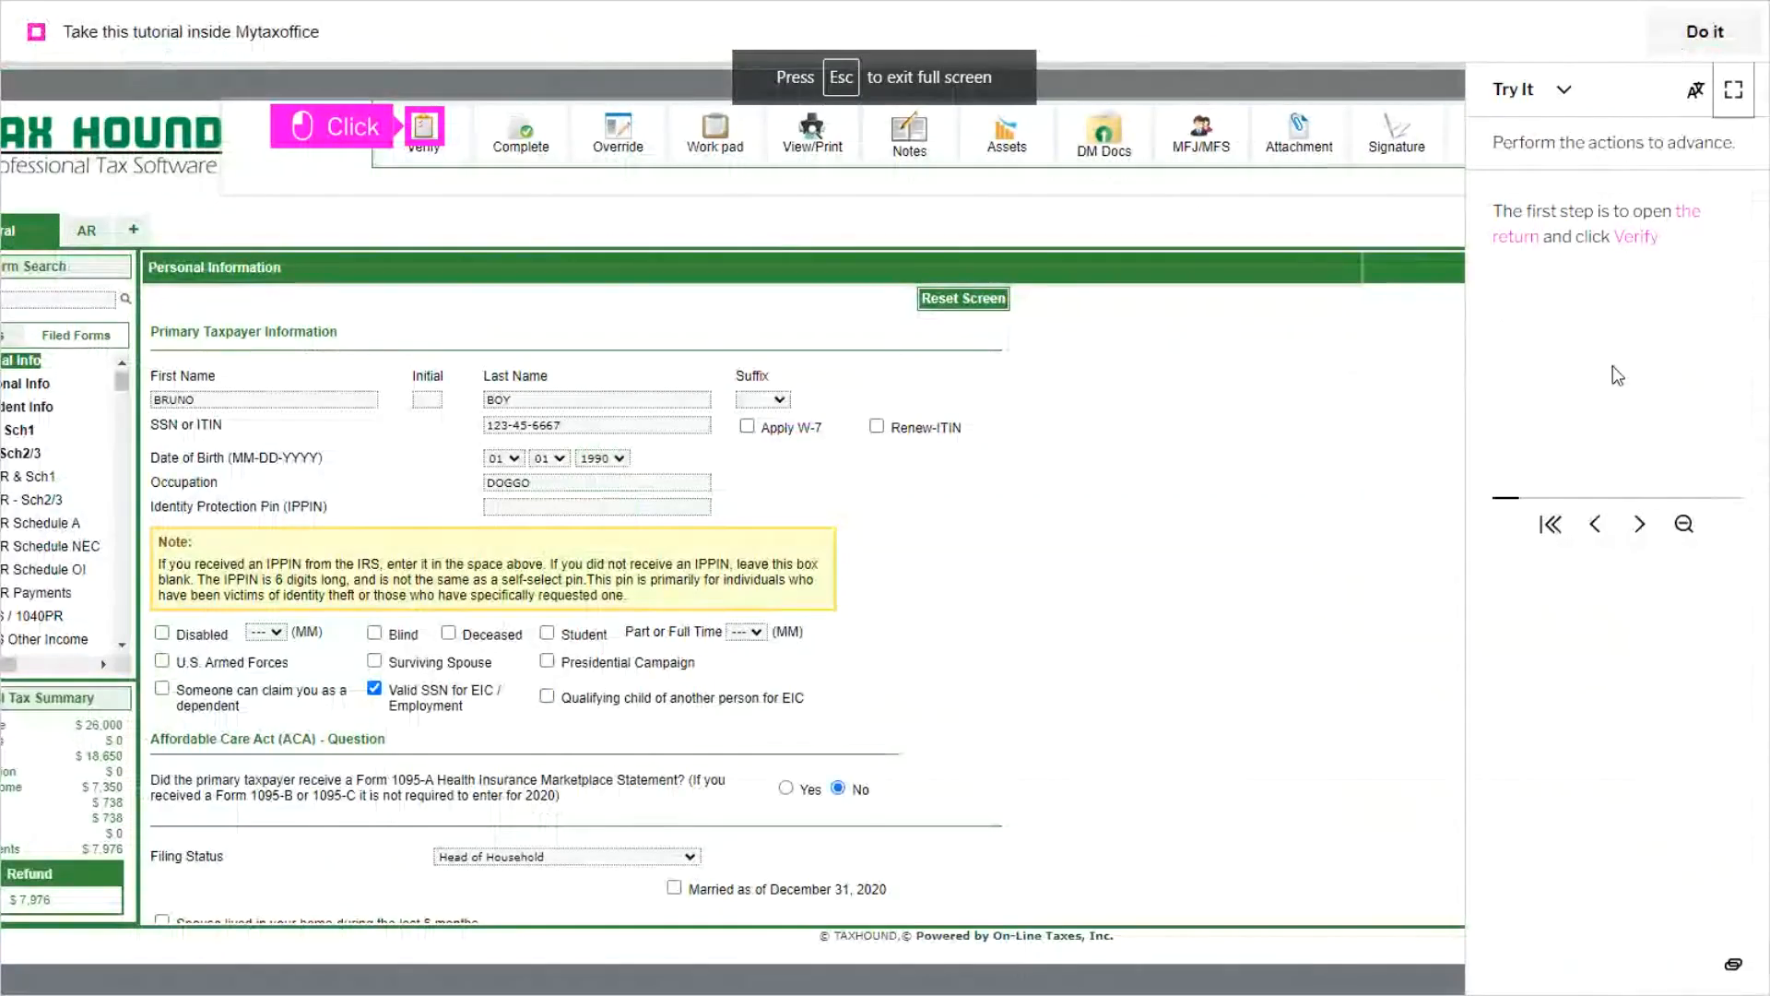
Step: Complete the tutorial by marking the return as completed, choosing Electronically, and saving with redirect to Manage Returns; exit full screen
{"action": "left_click", "coordinate": [1640, 525]}
{"action": "left_click", "coordinate": [1641, 526]}
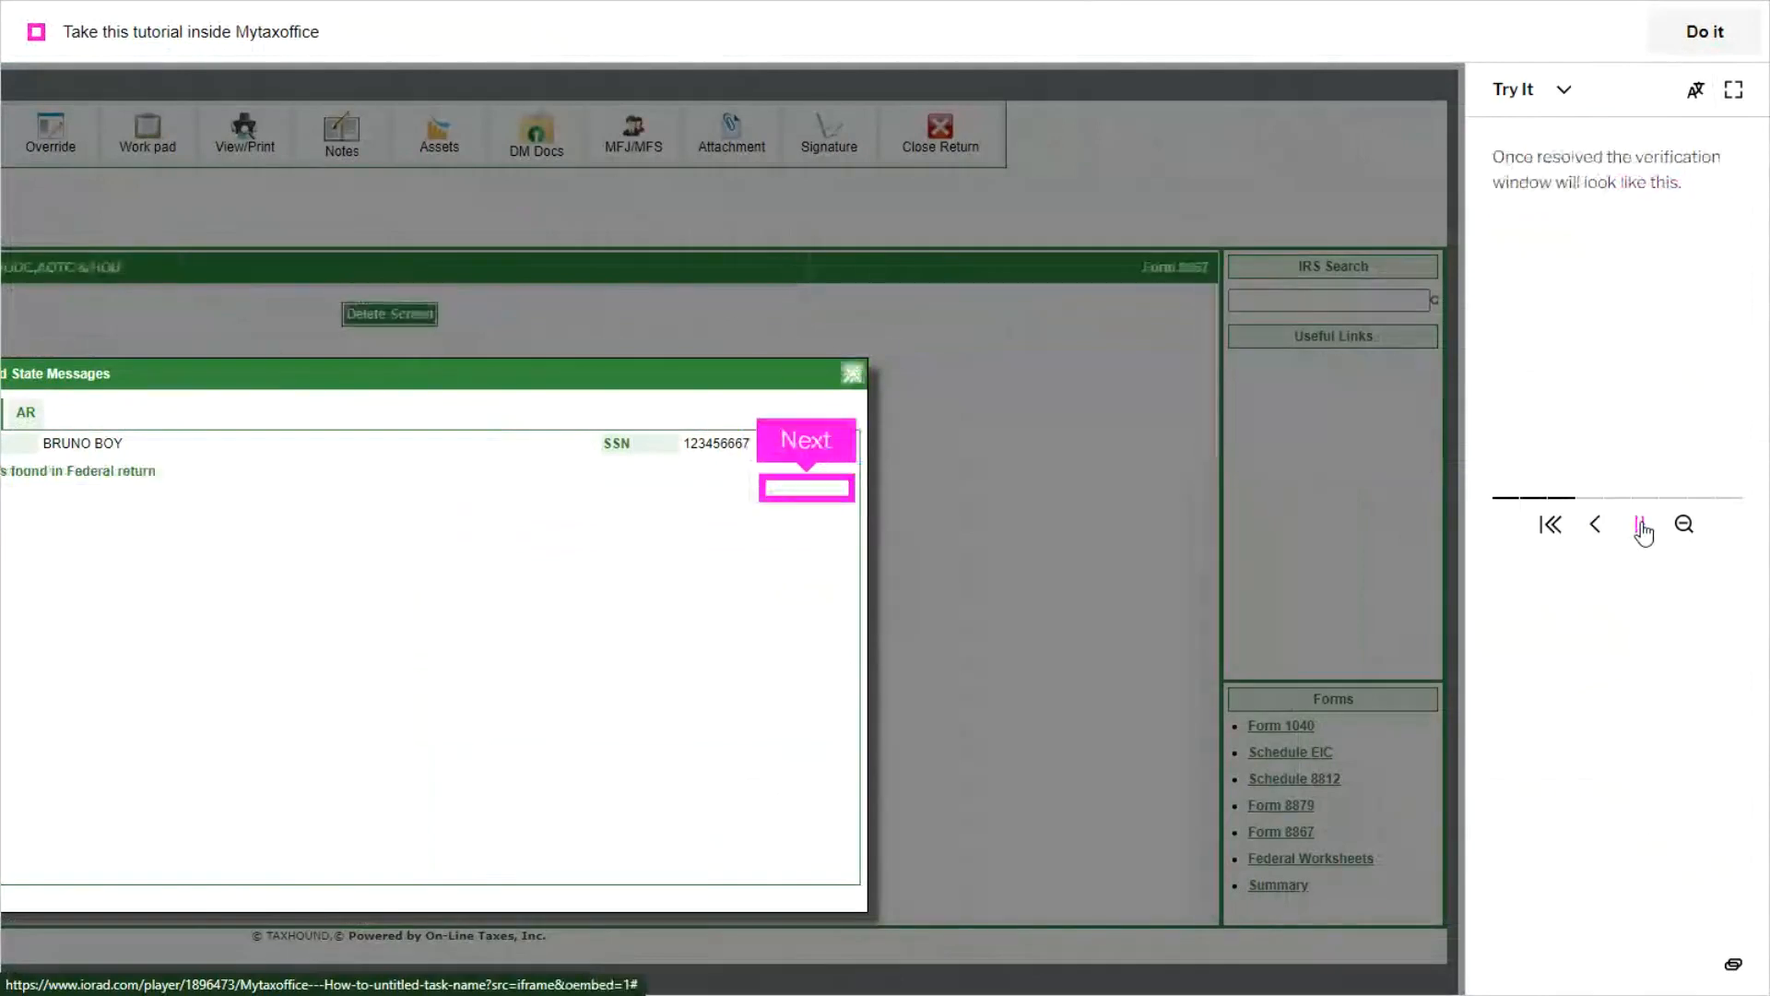
{"action": "left_click", "coordinate": [1640, 525]}
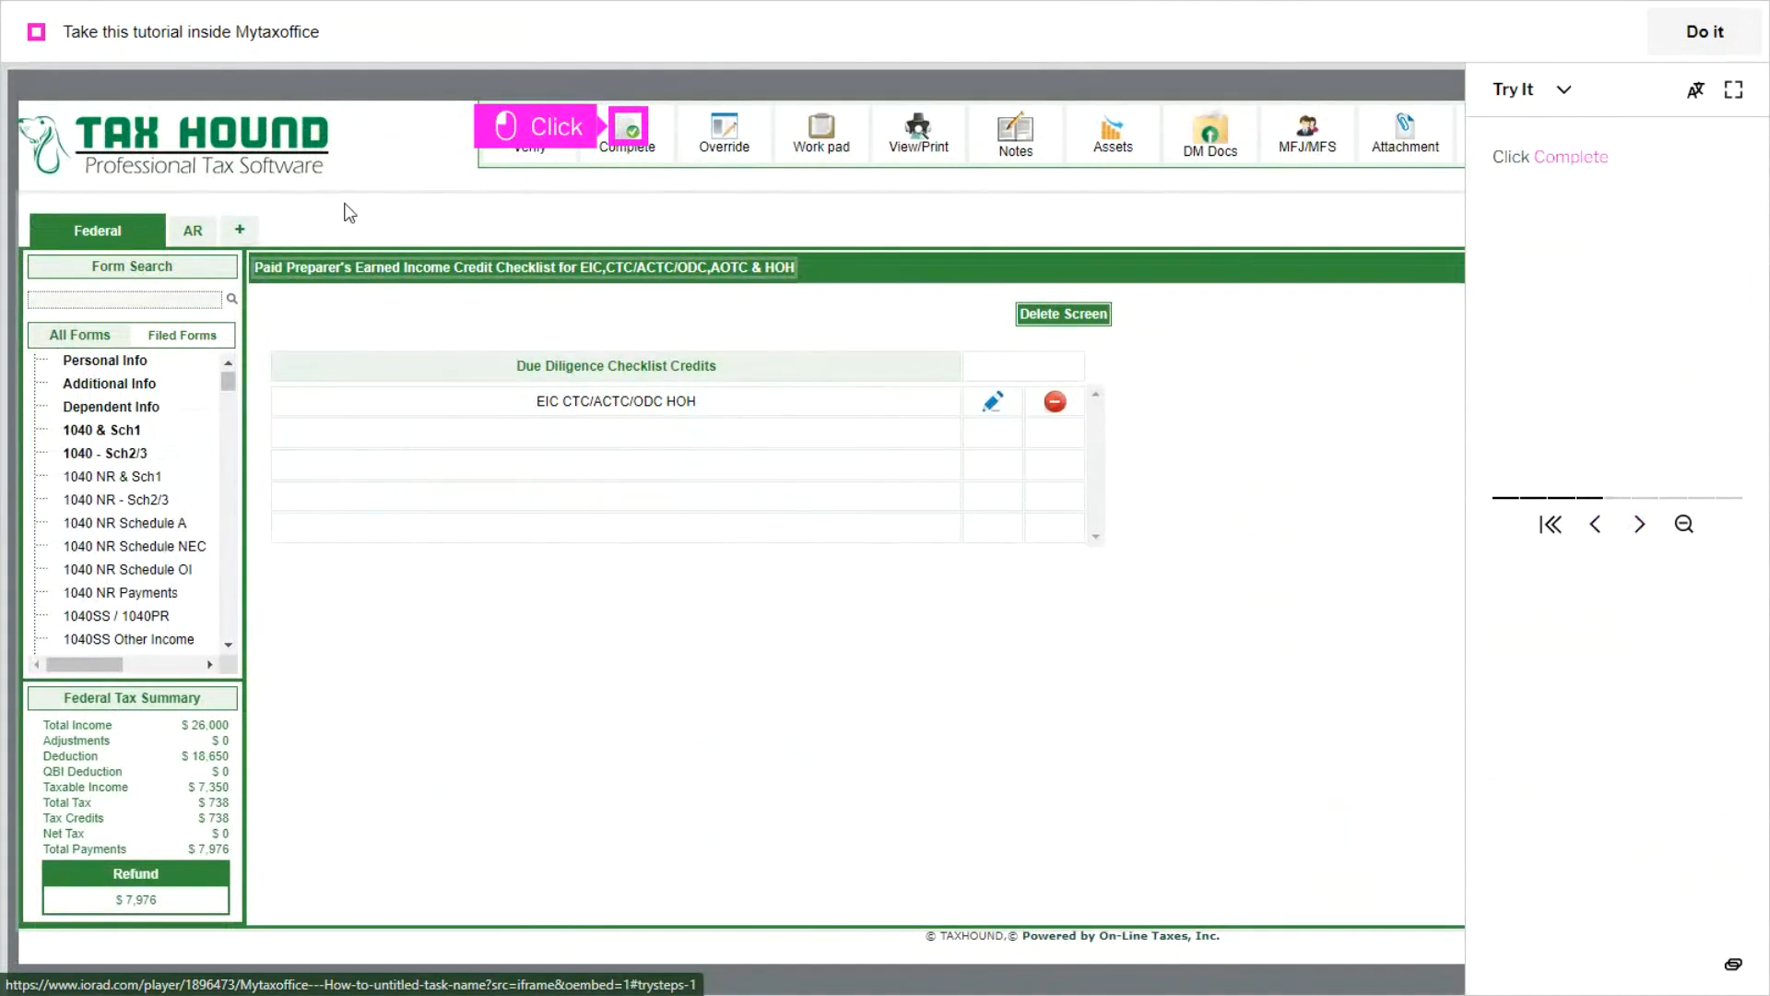
{"action": "left_click", "coordinate": [628, 134]}
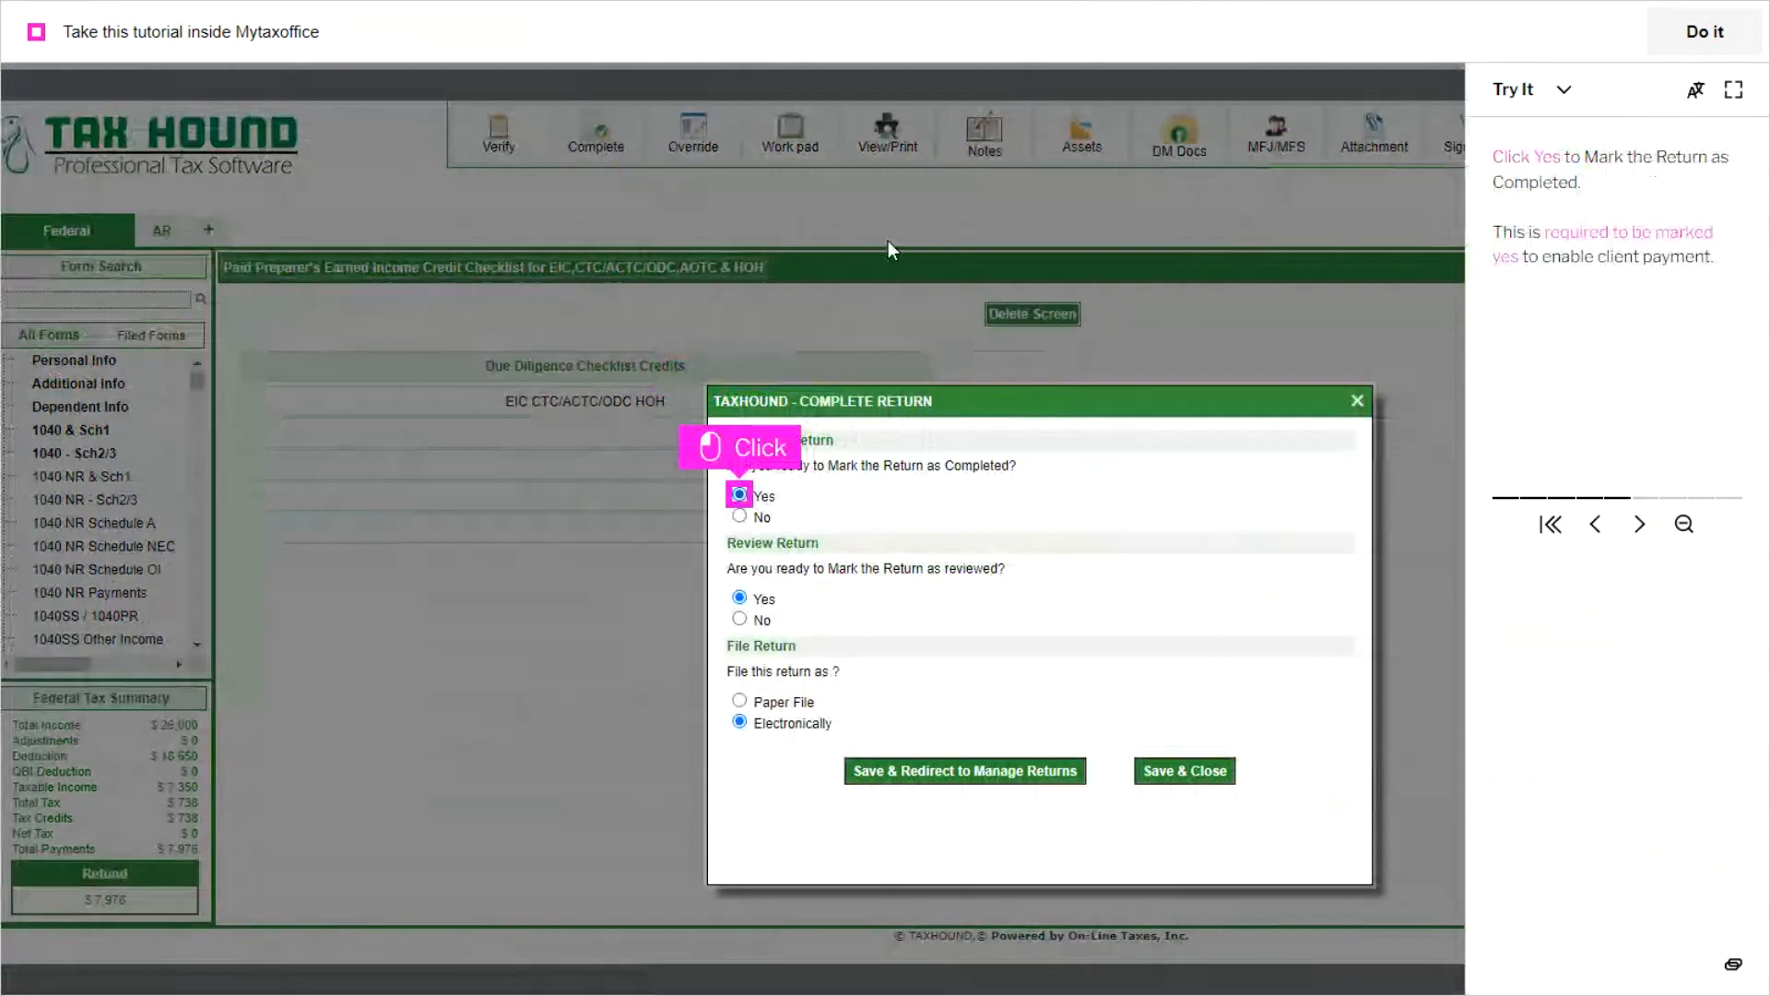
{"action": "left_click", "coordinate": [740, 496]}
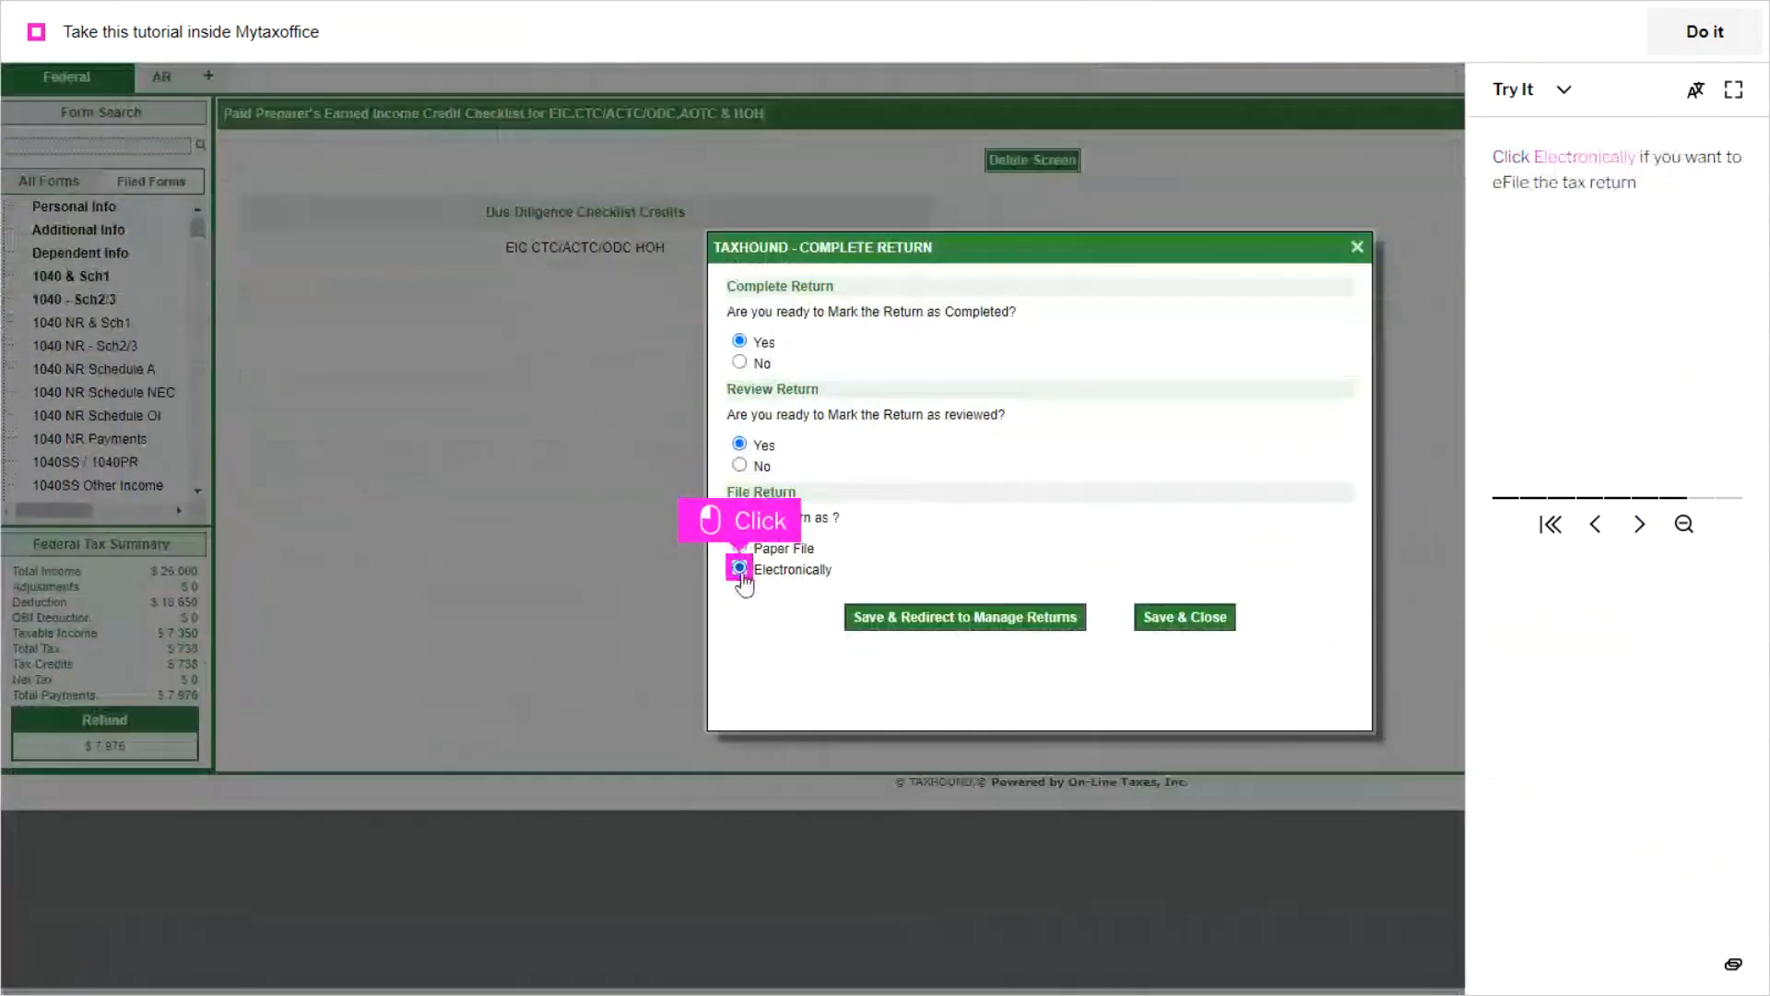
{"action": "left_click", "coordinate": [739, 568]}
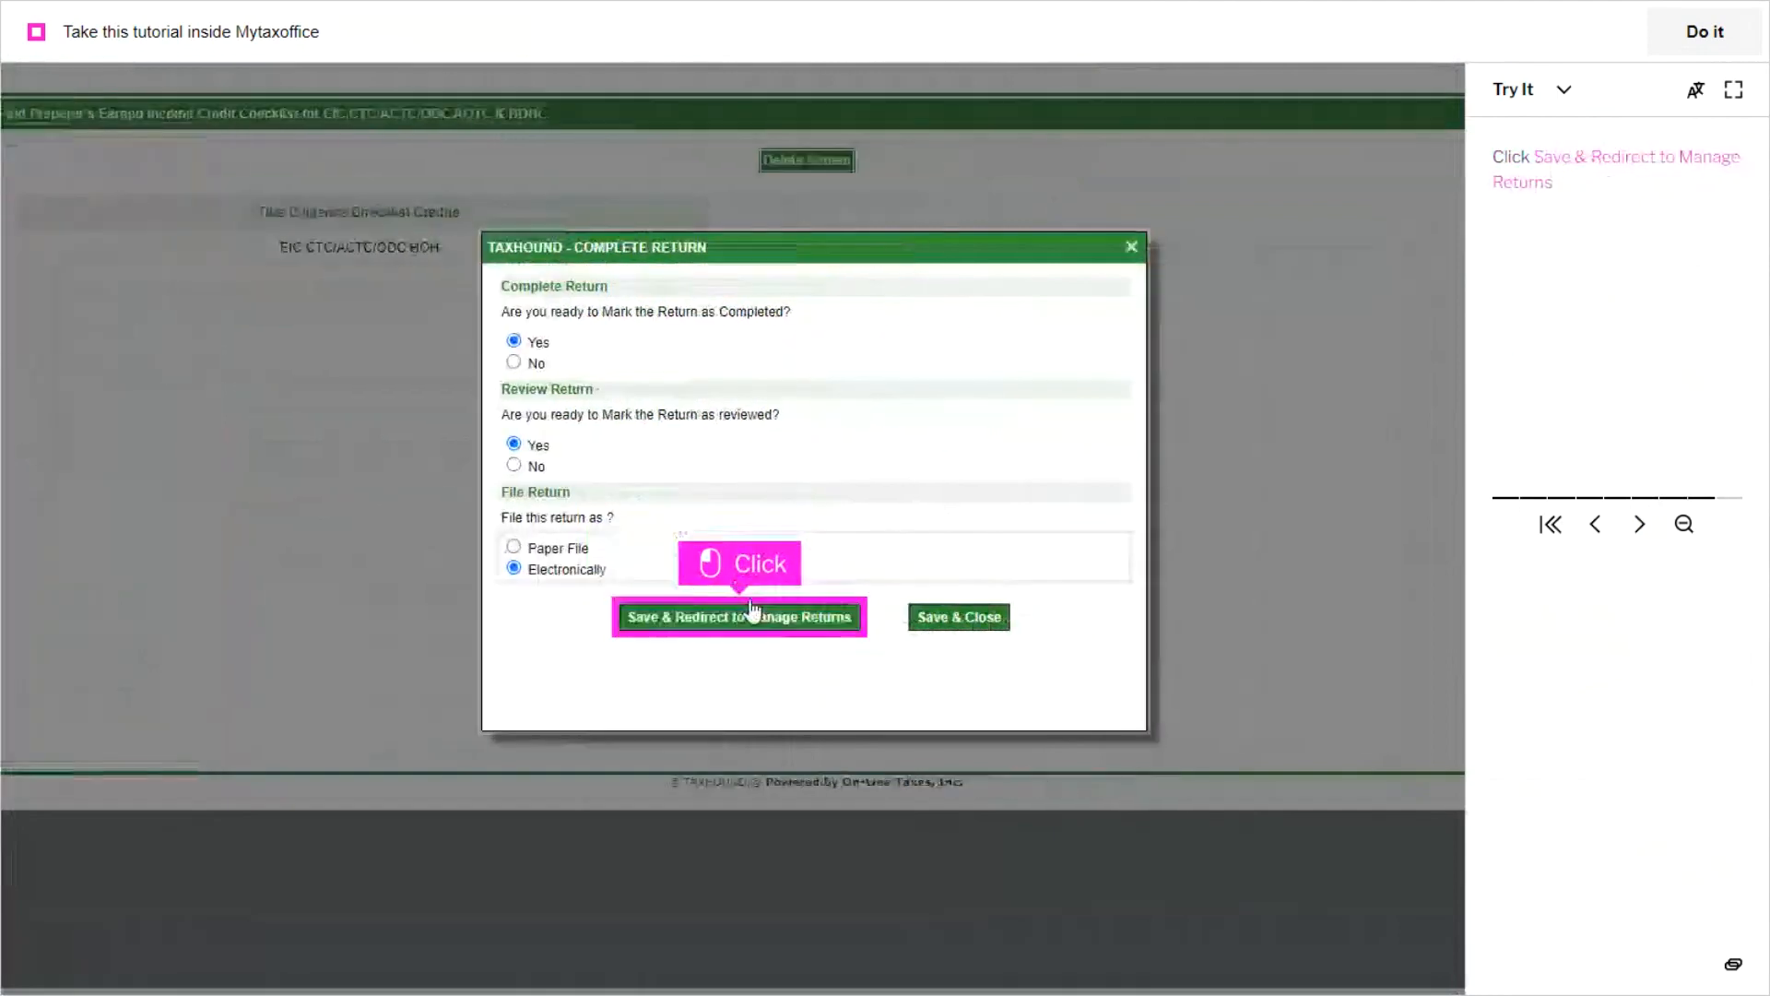
{"action": "left_click", "coordinate": [743, 620]}
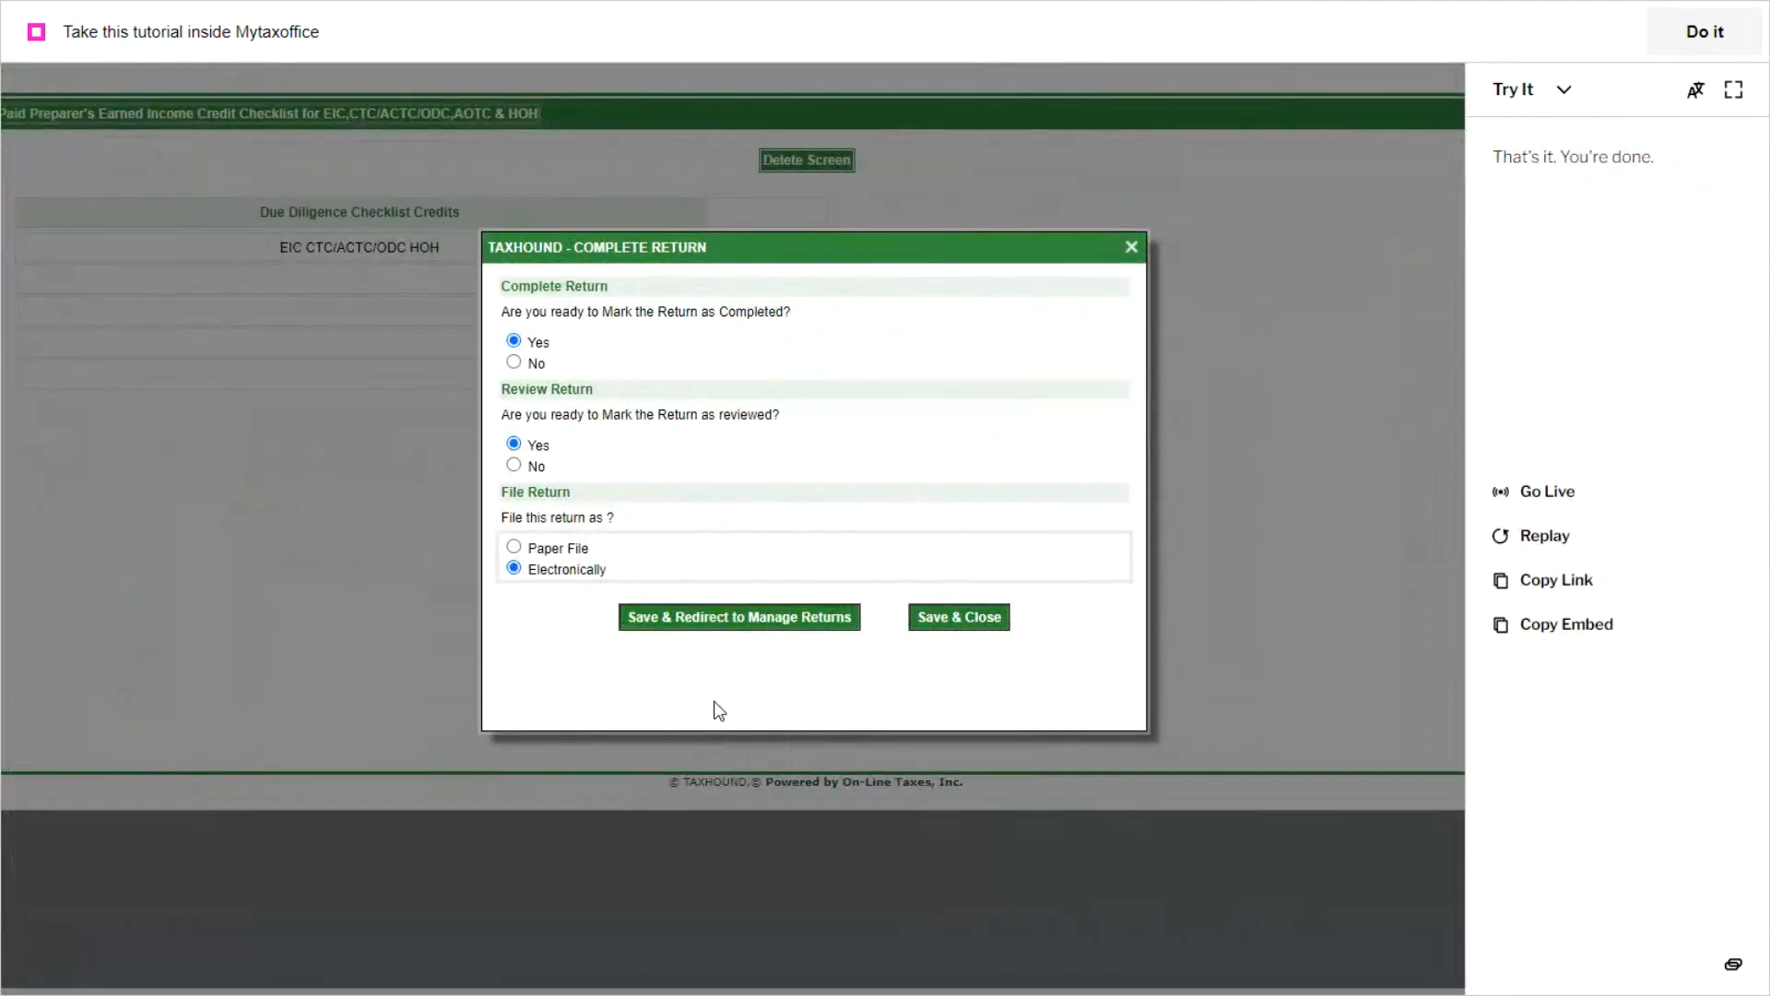
{"action": "left_click", "coordinate": [1731, 92]}
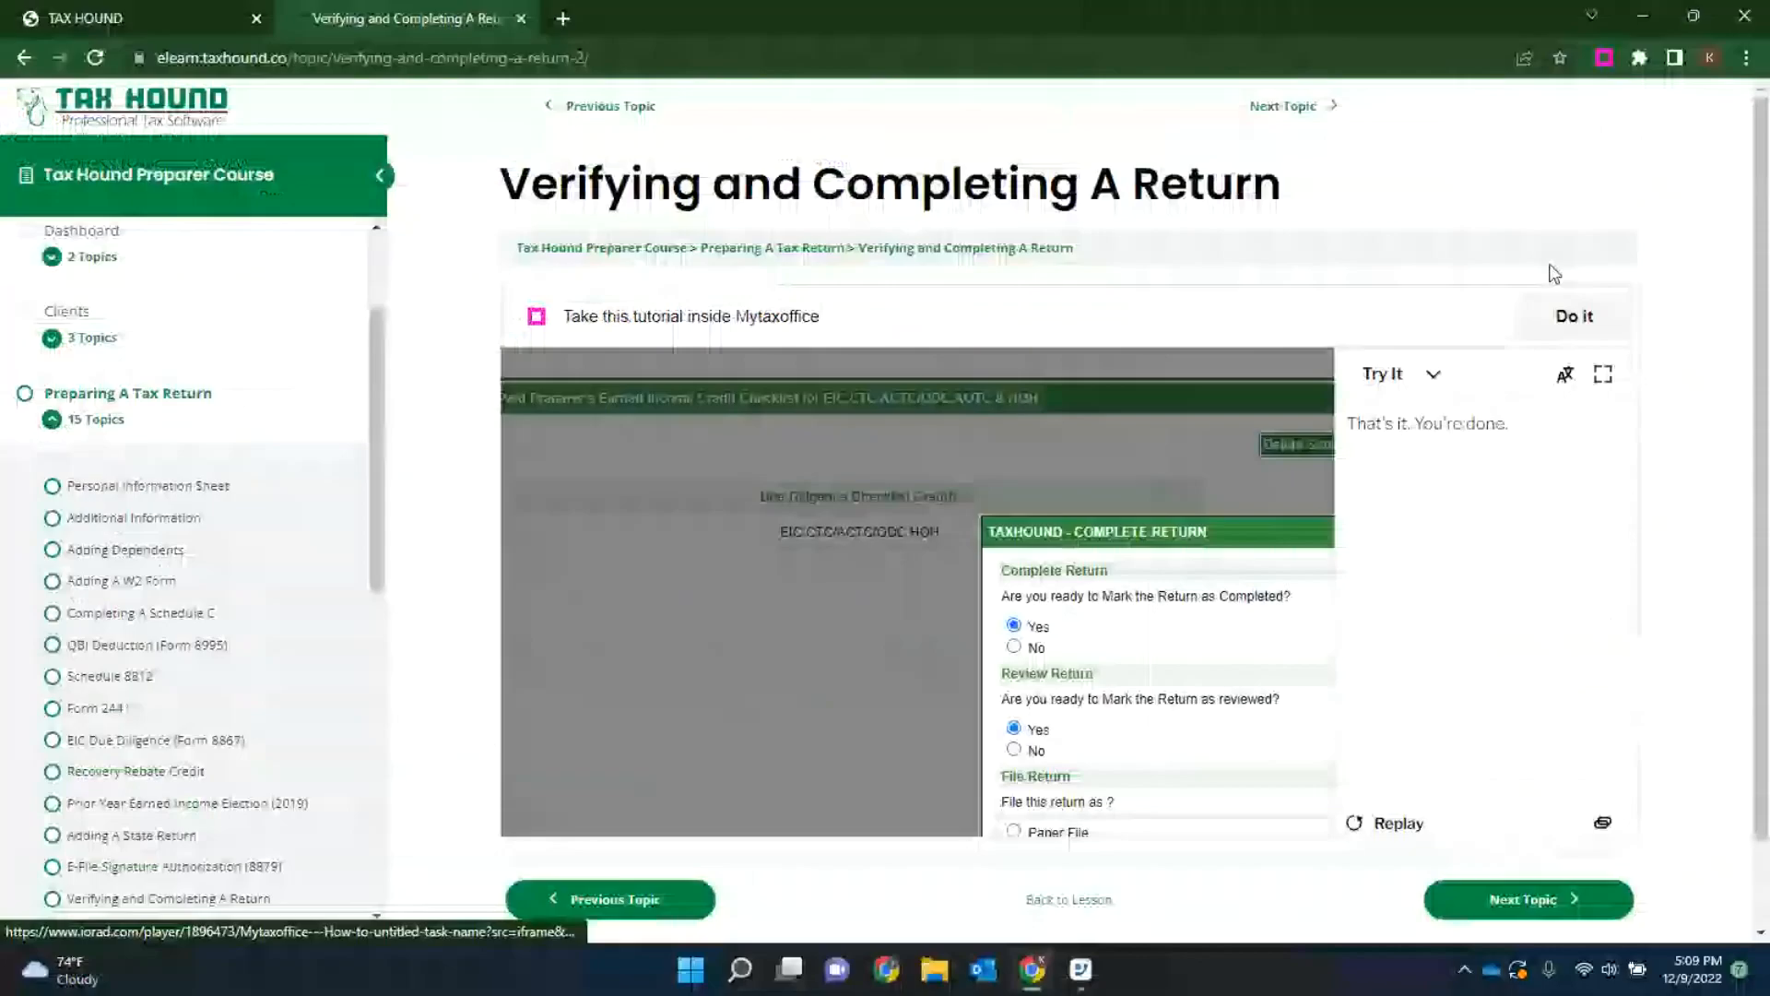
Step: Return to the Client Payment topic Processing A Bank Product Application and start its tutorial in full screen
{"action": "scroll", "coordinate": [130, 612], "scroll_direction": "down", "scroll_amount": 10}
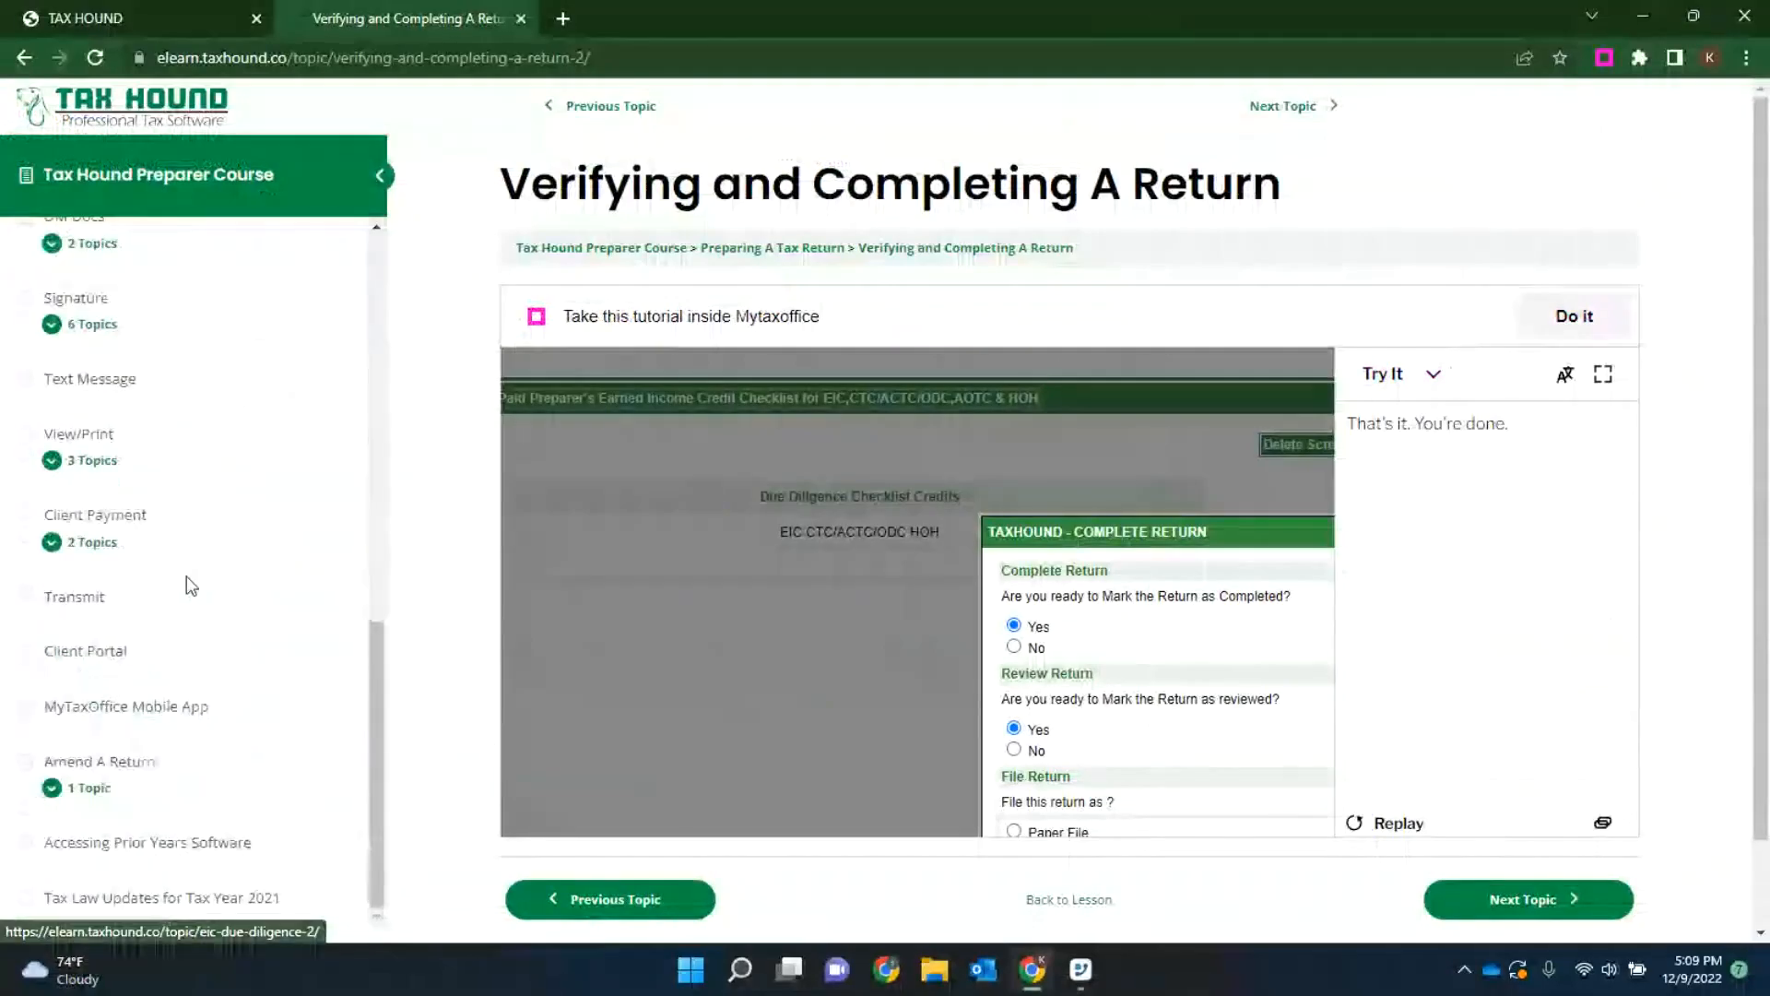
{"action": "left_click", "coordinate": [101, 514]}
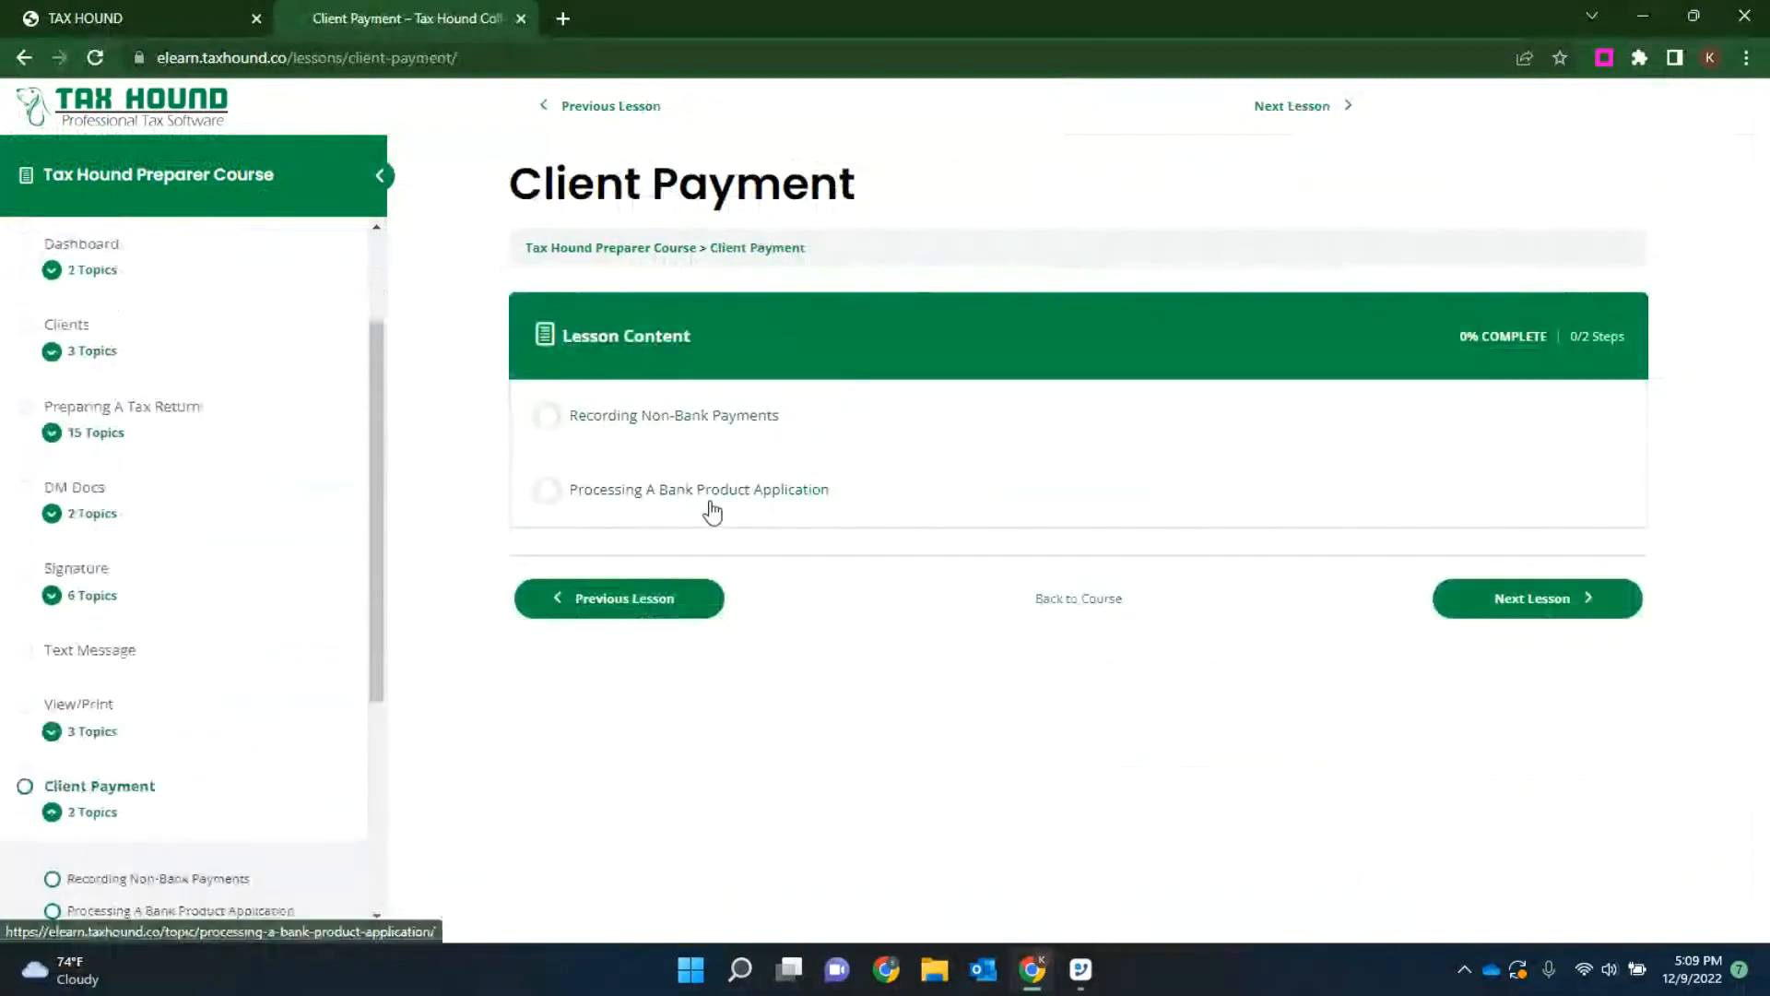
{"action": "left_click", "coordinate": [593, 487]}
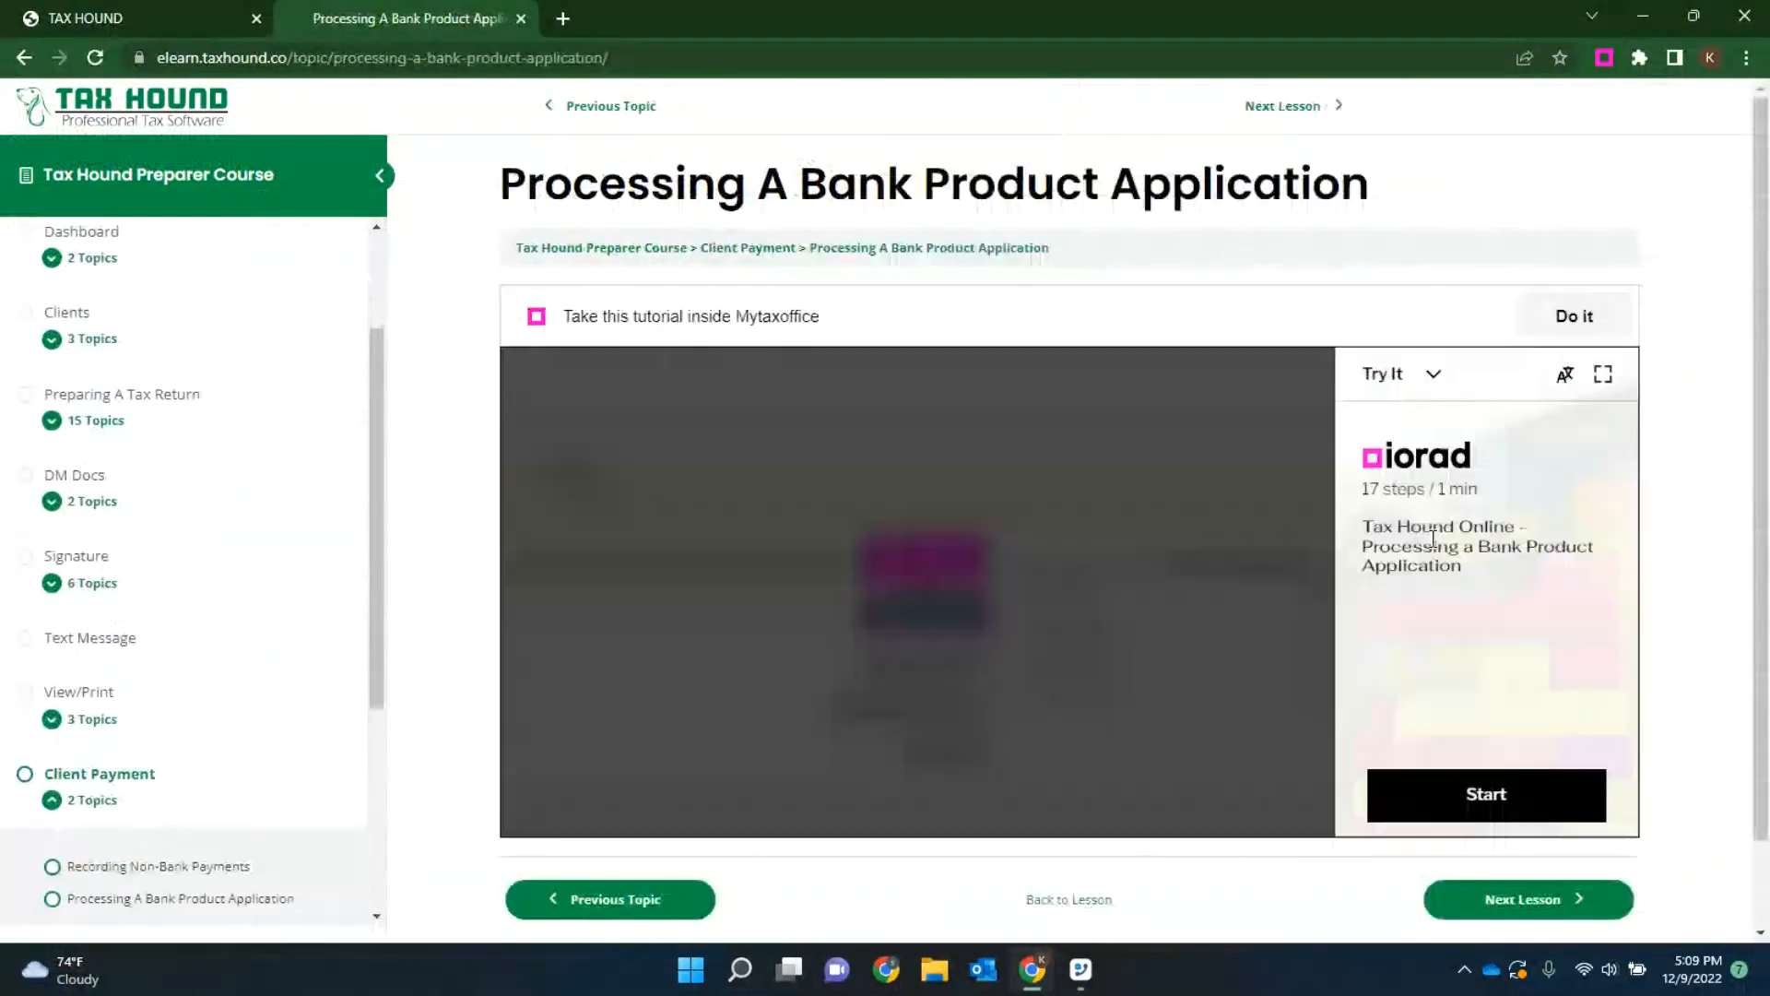
{"action": "left_click", "coordinate": [1603, 373]}
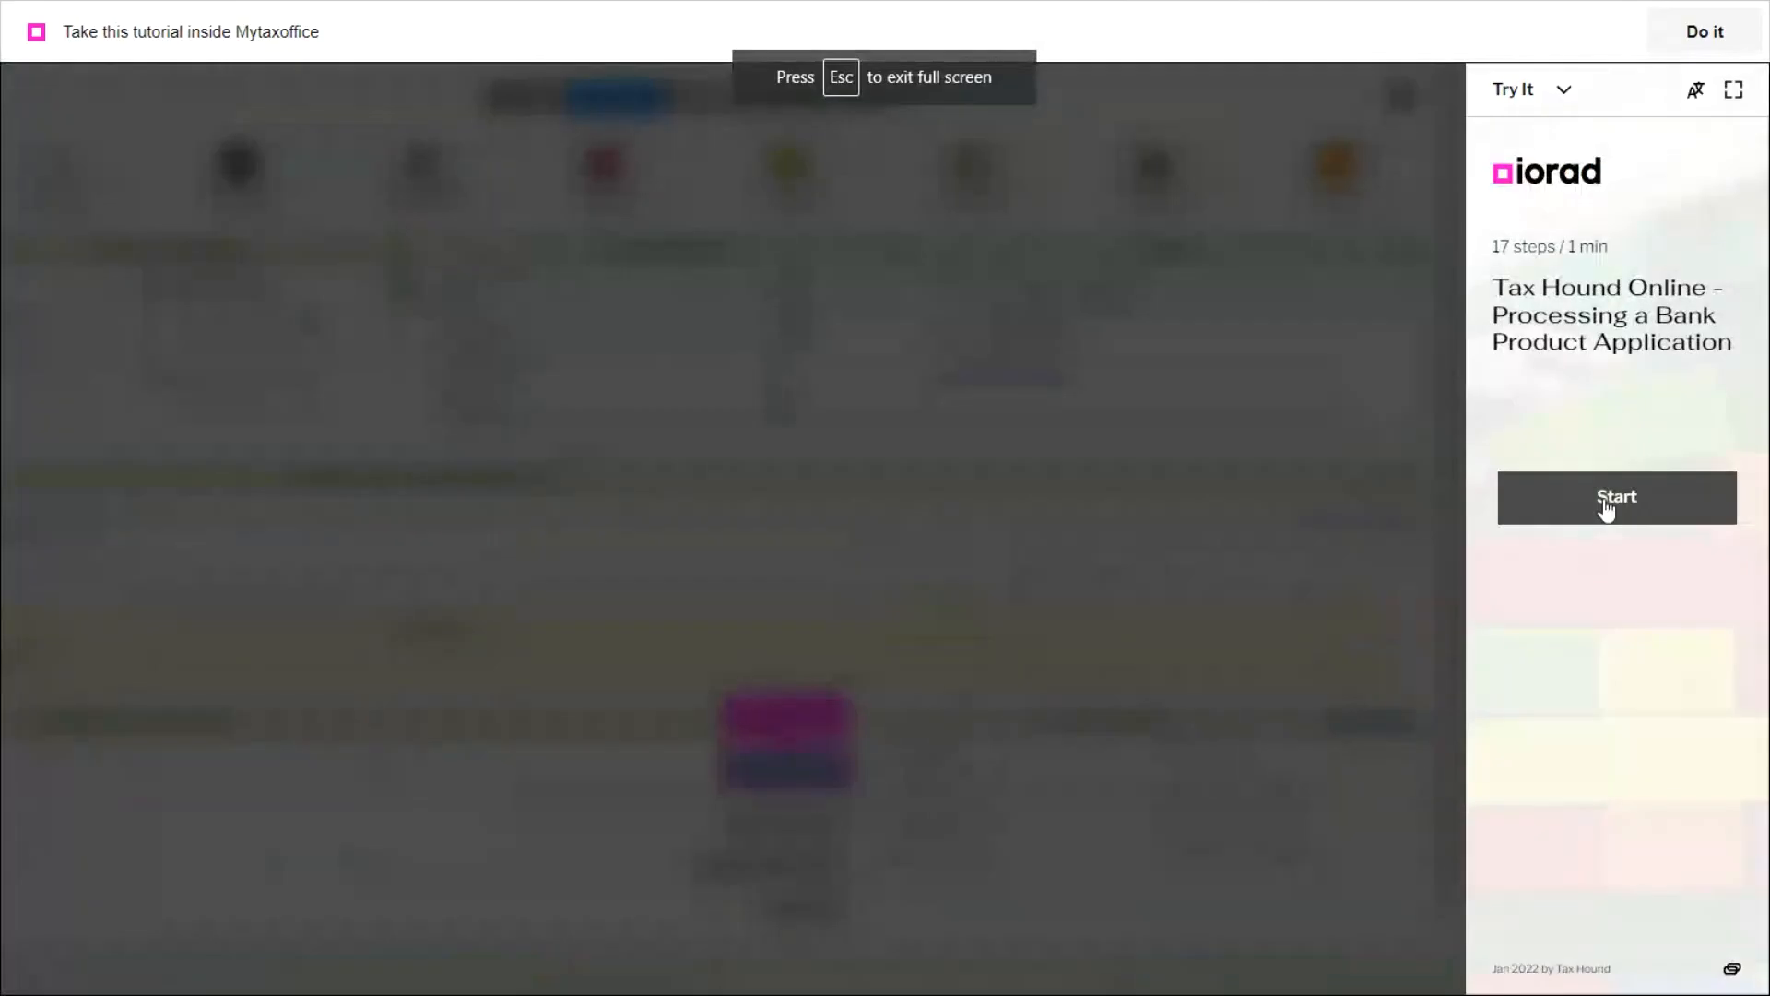
{"action": "left_click", "coordinate": [1607, 509]}
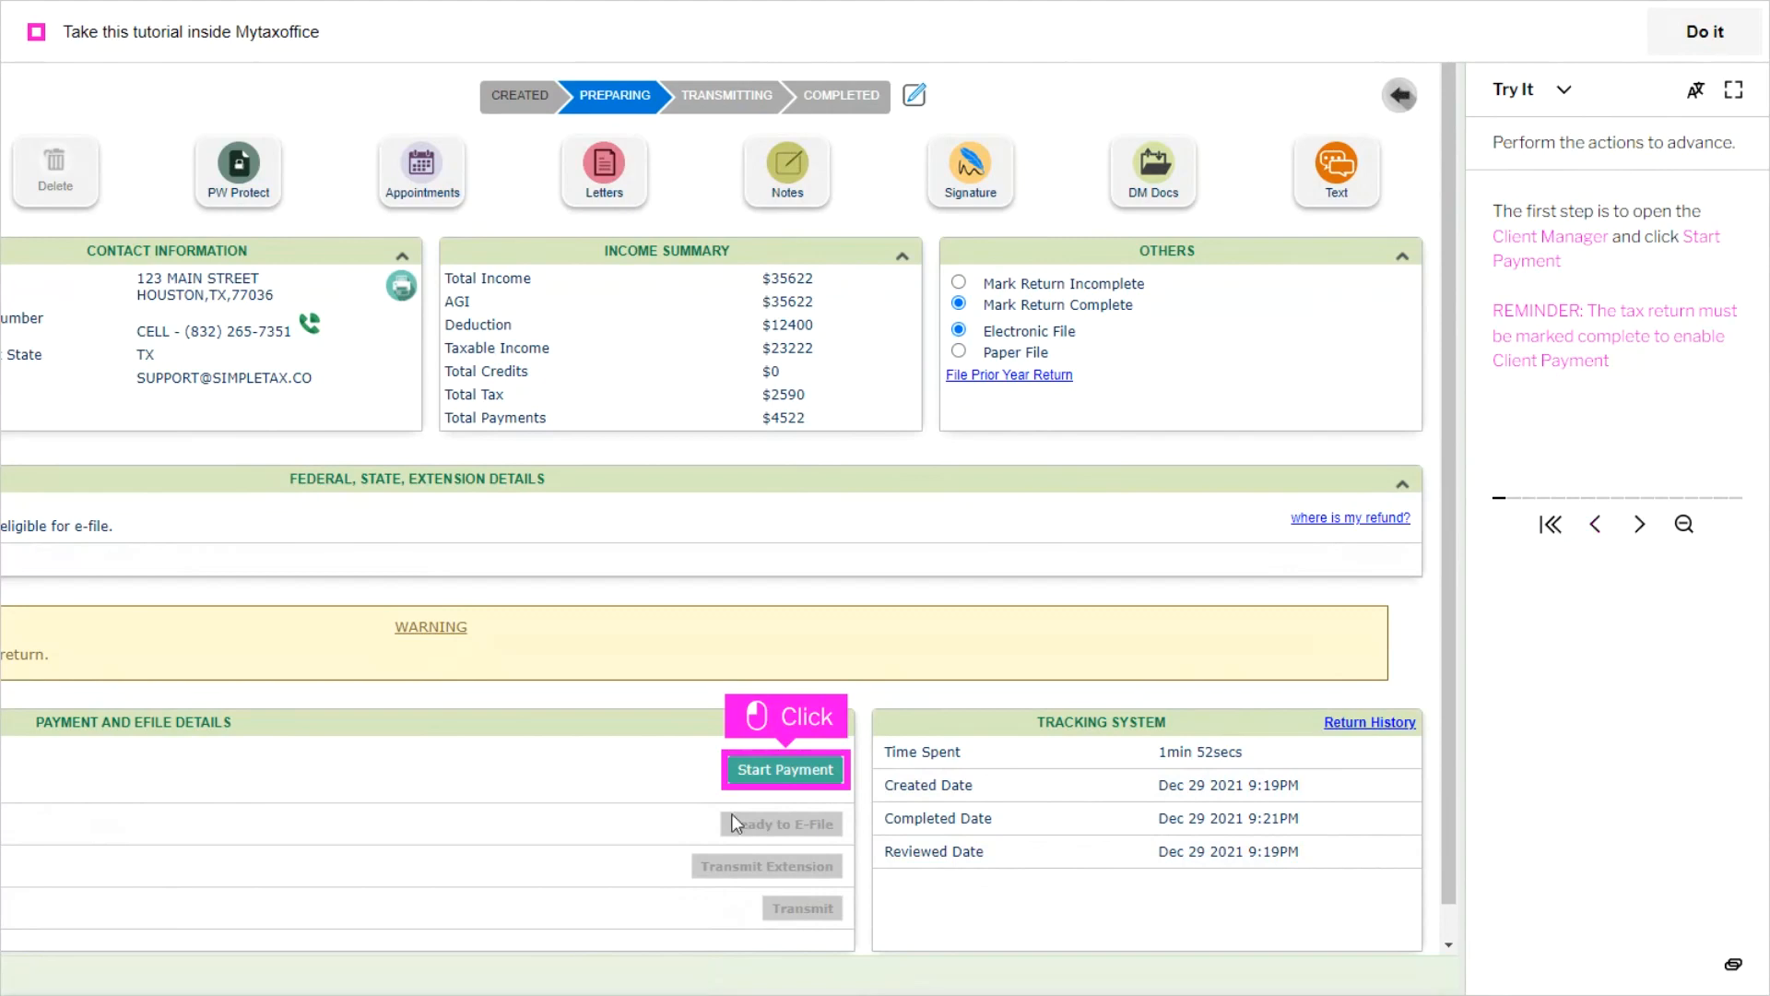
Step: In the tutorial, start the client payment, add a new invoice, set the payment mode to Banking, and continue
{"action": "left_click", "coordinate": [786, 771]}
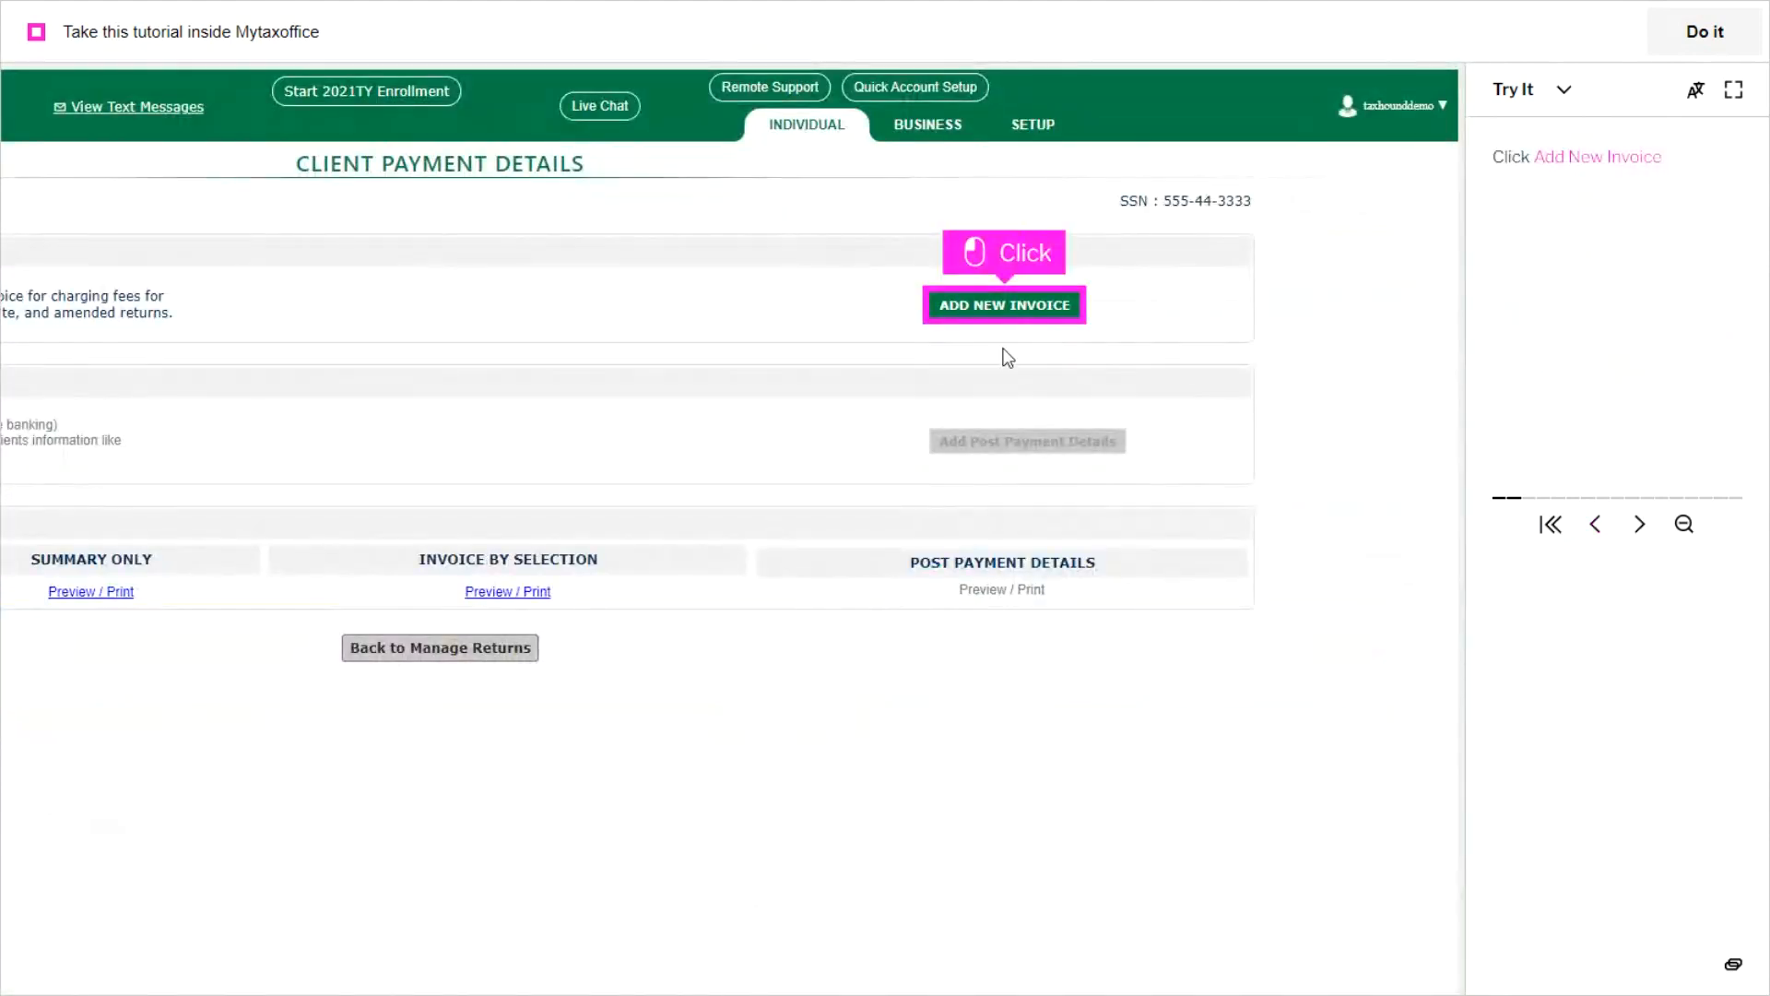
{"action": "left_click", "coordinate": [1021, 313]}
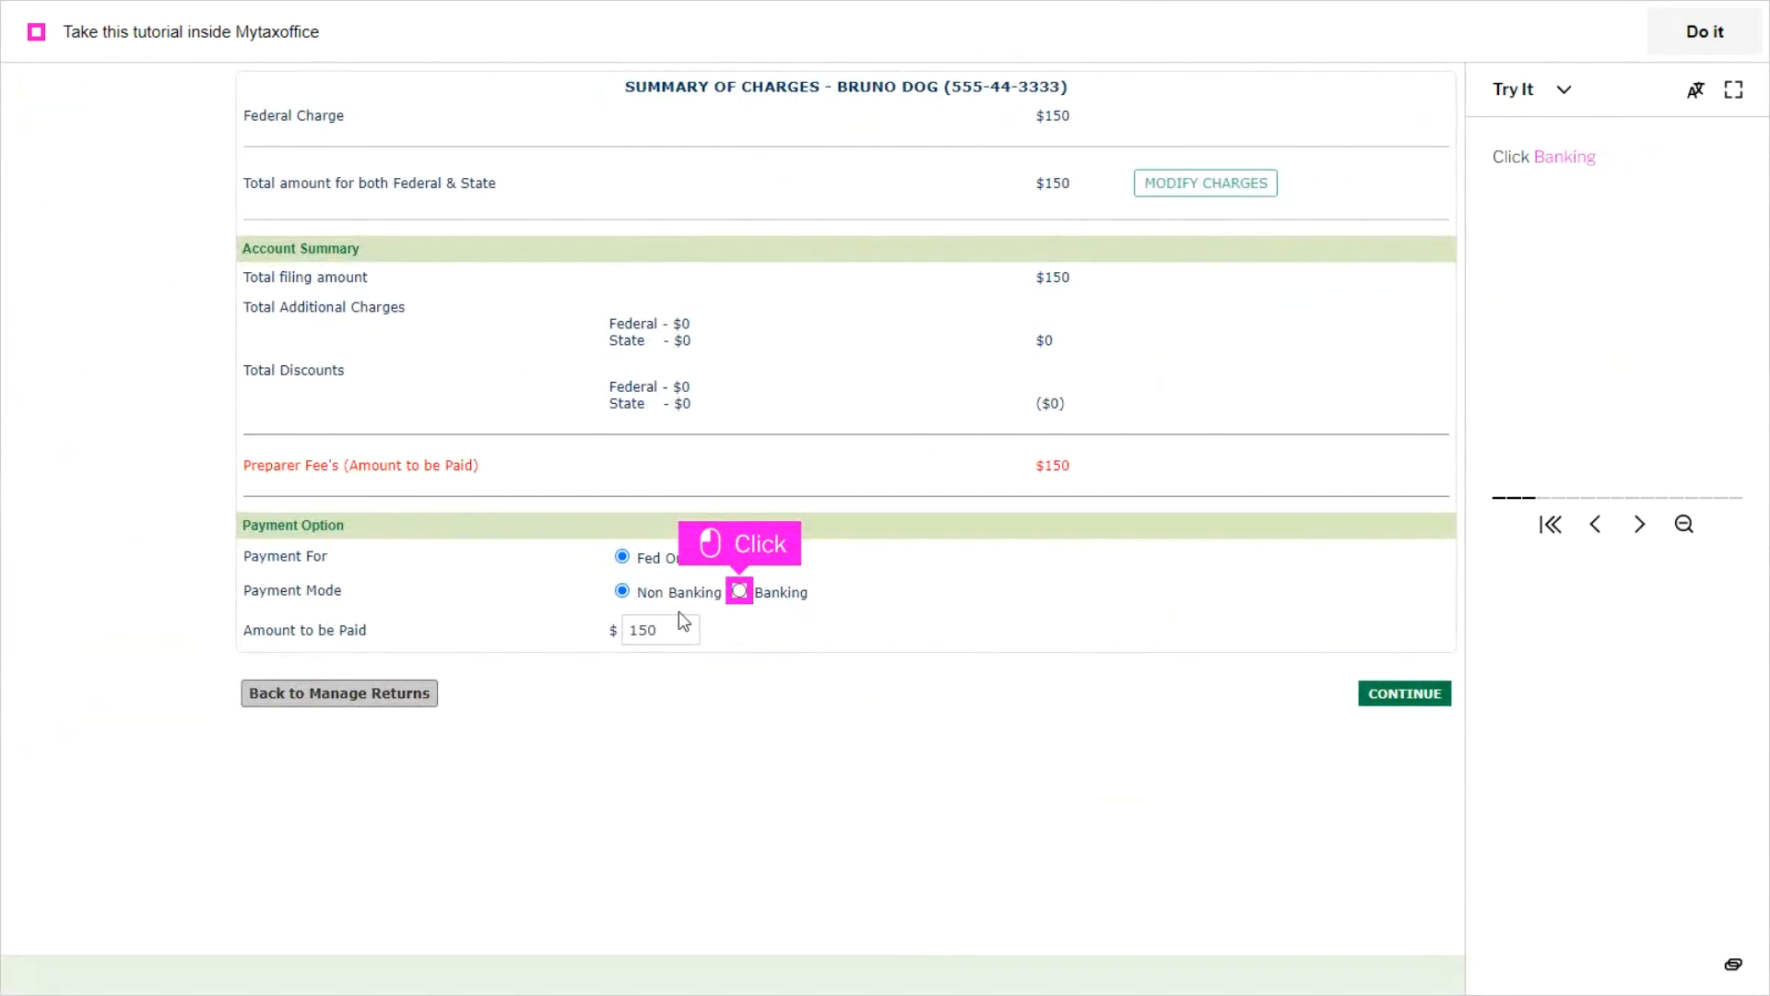
{"action": "left_click", "coordinate": [739, 591]}
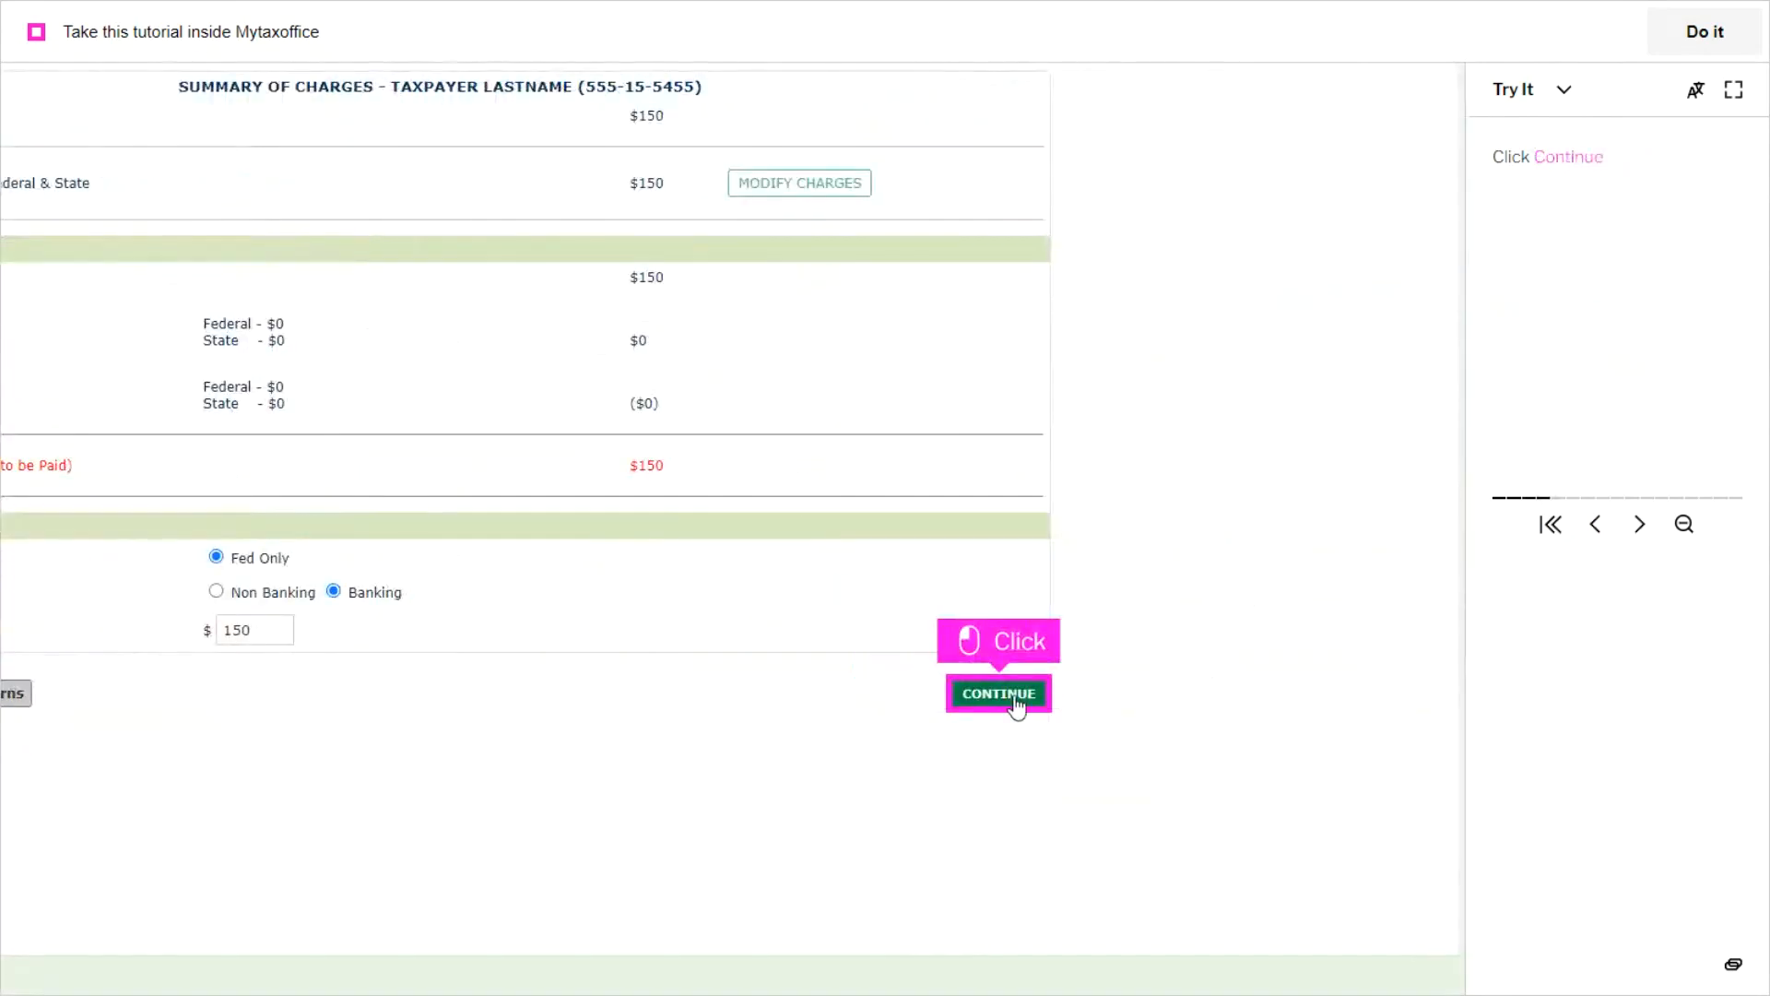
{"action": "left_click", "coordinate": [1015, 701]}
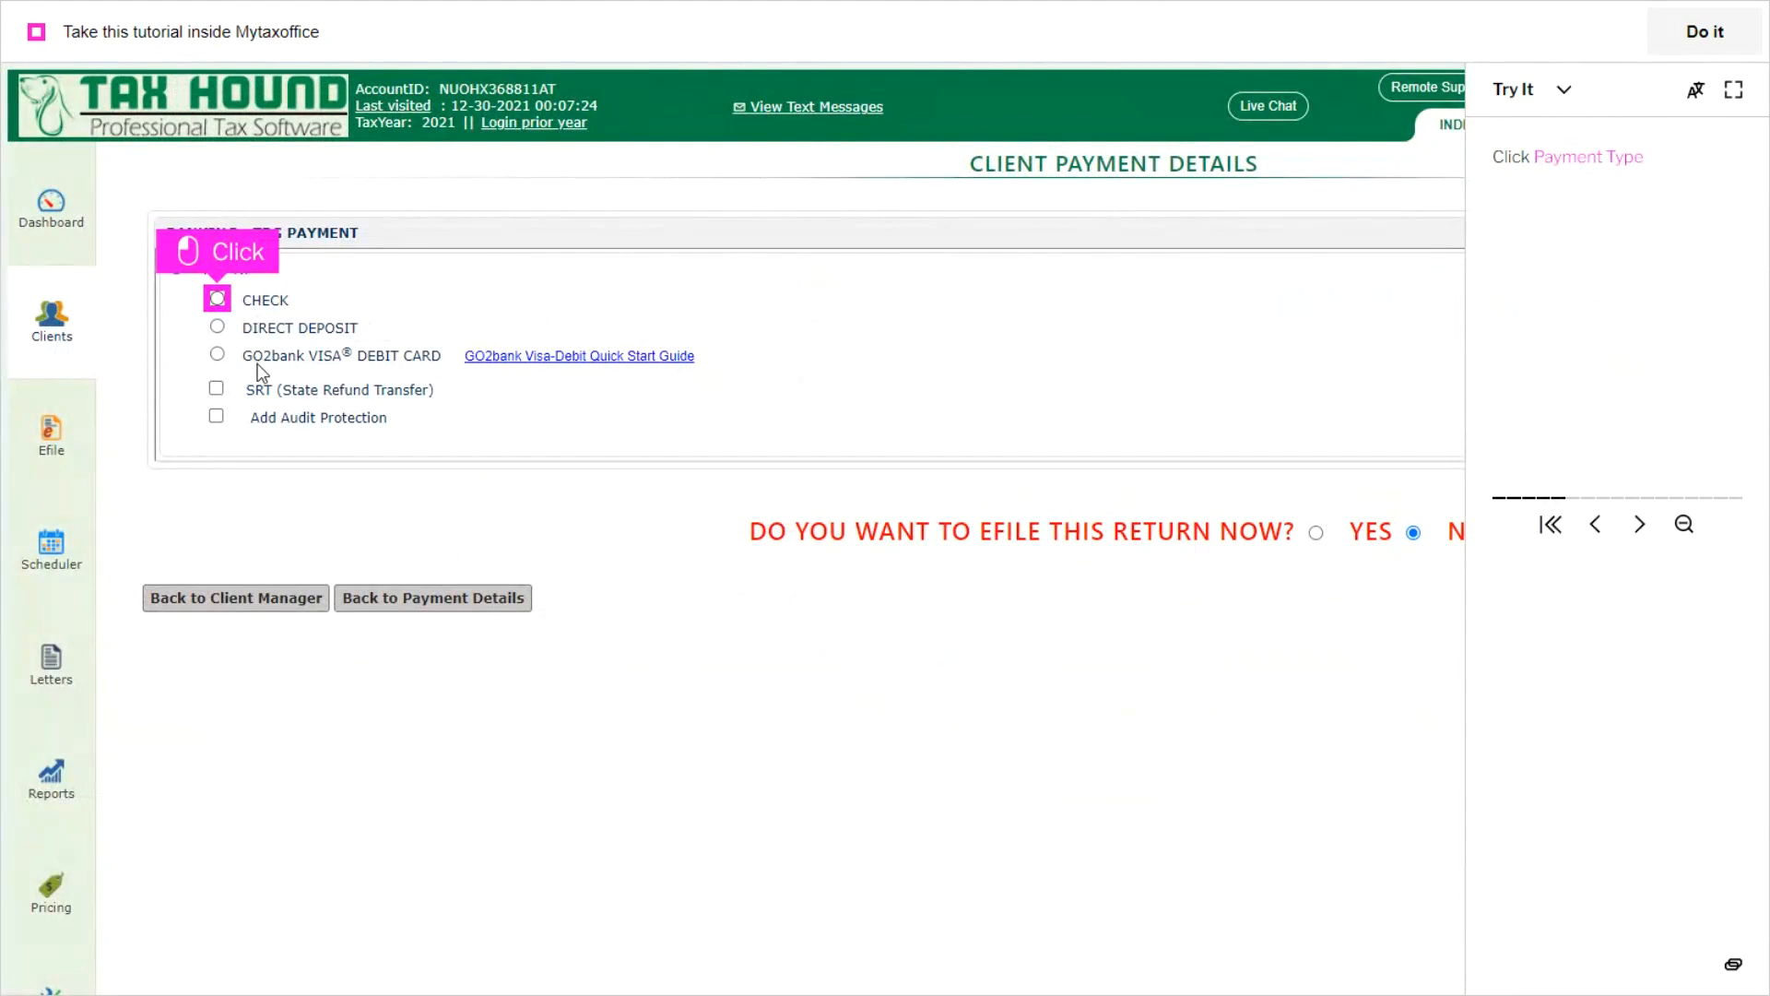
Step: Choose Check as the payment type, add Audit Protection, and save to continue to the bank application
{"action": "left_click", "coordinate": [217, 302]}
{"action": "left_click", "coordinate": [216, 418]}
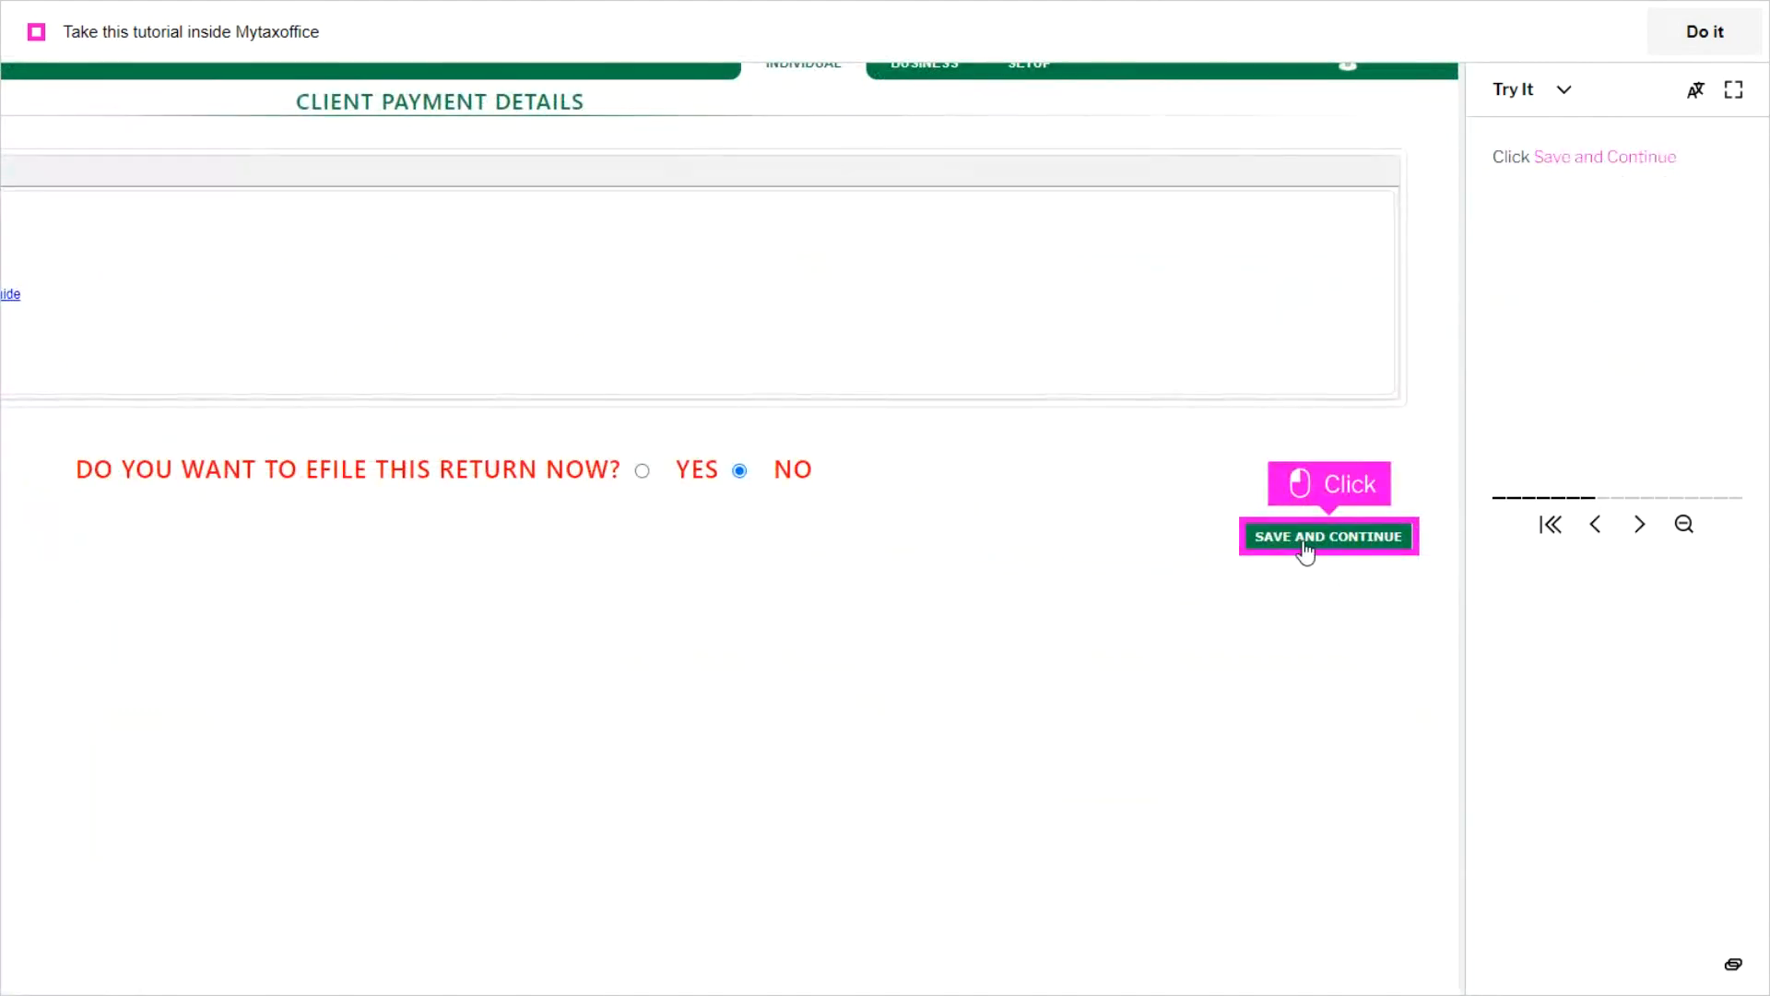
{"action": "left_click", "coordinate": [1303, 542]}
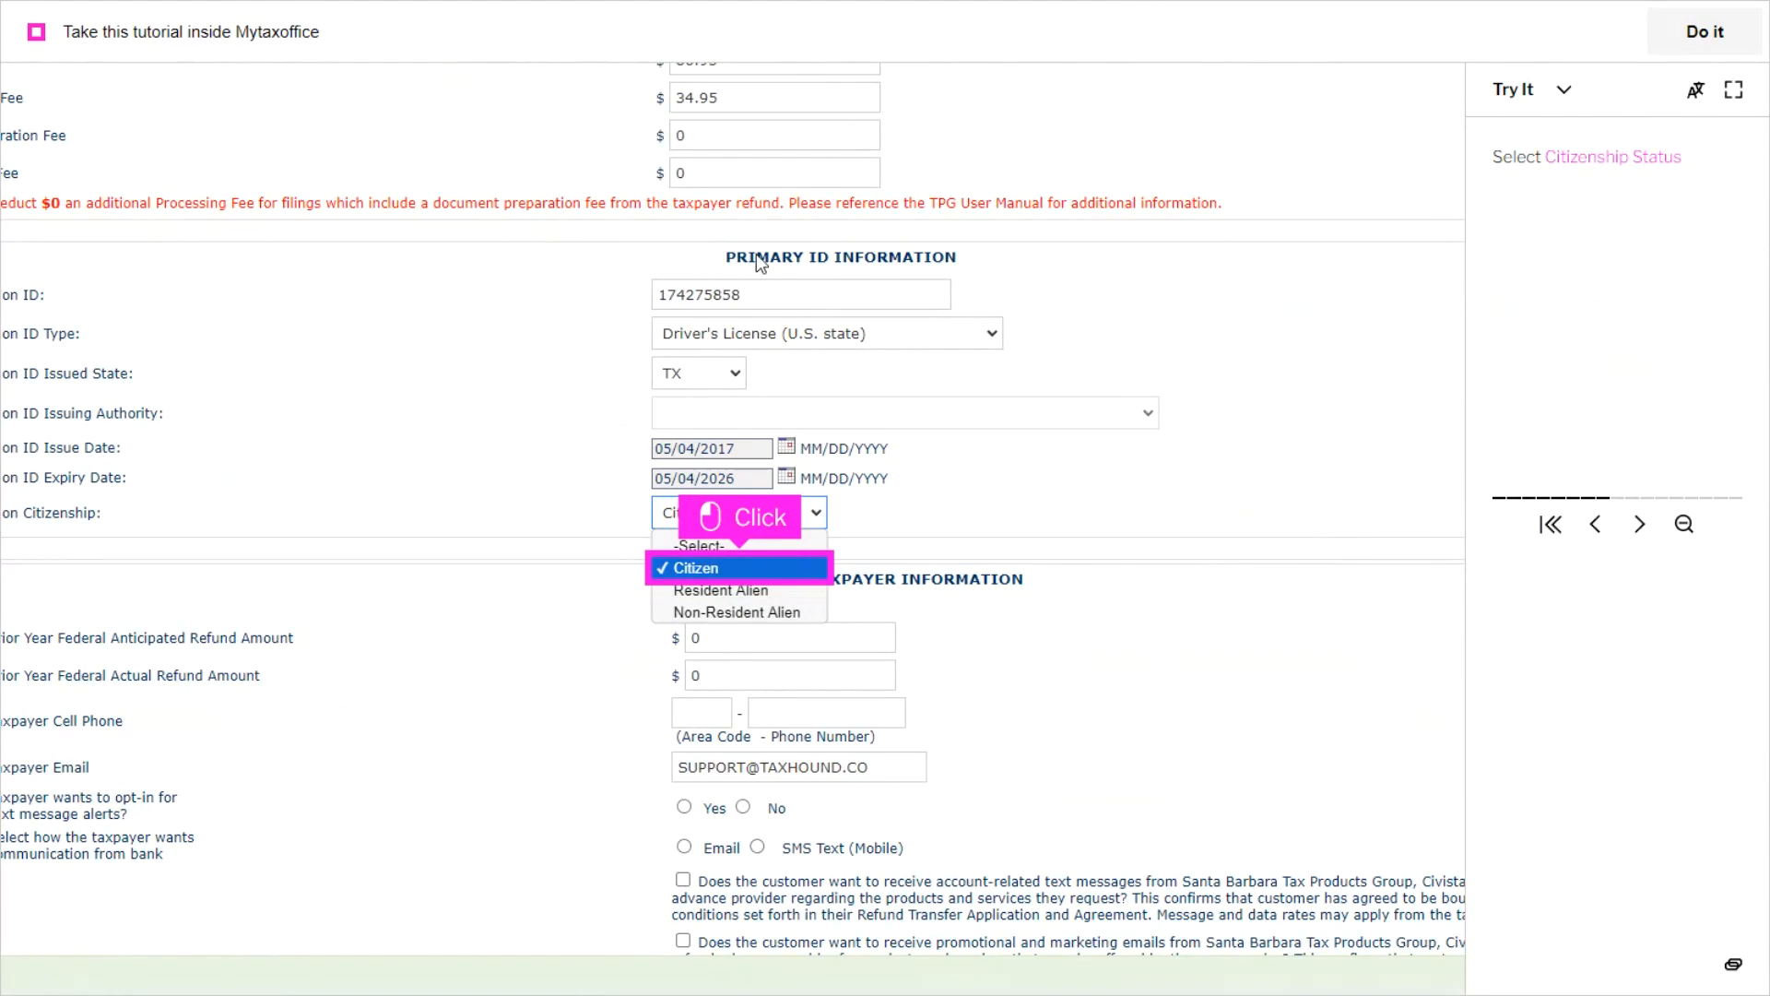
Step: In the tutorial's bank application, set the primary applicant's citizenship to Citizen and enter the taxpayer's cell phone number
{"action": "left_click", "coordinate": [696, 567]}
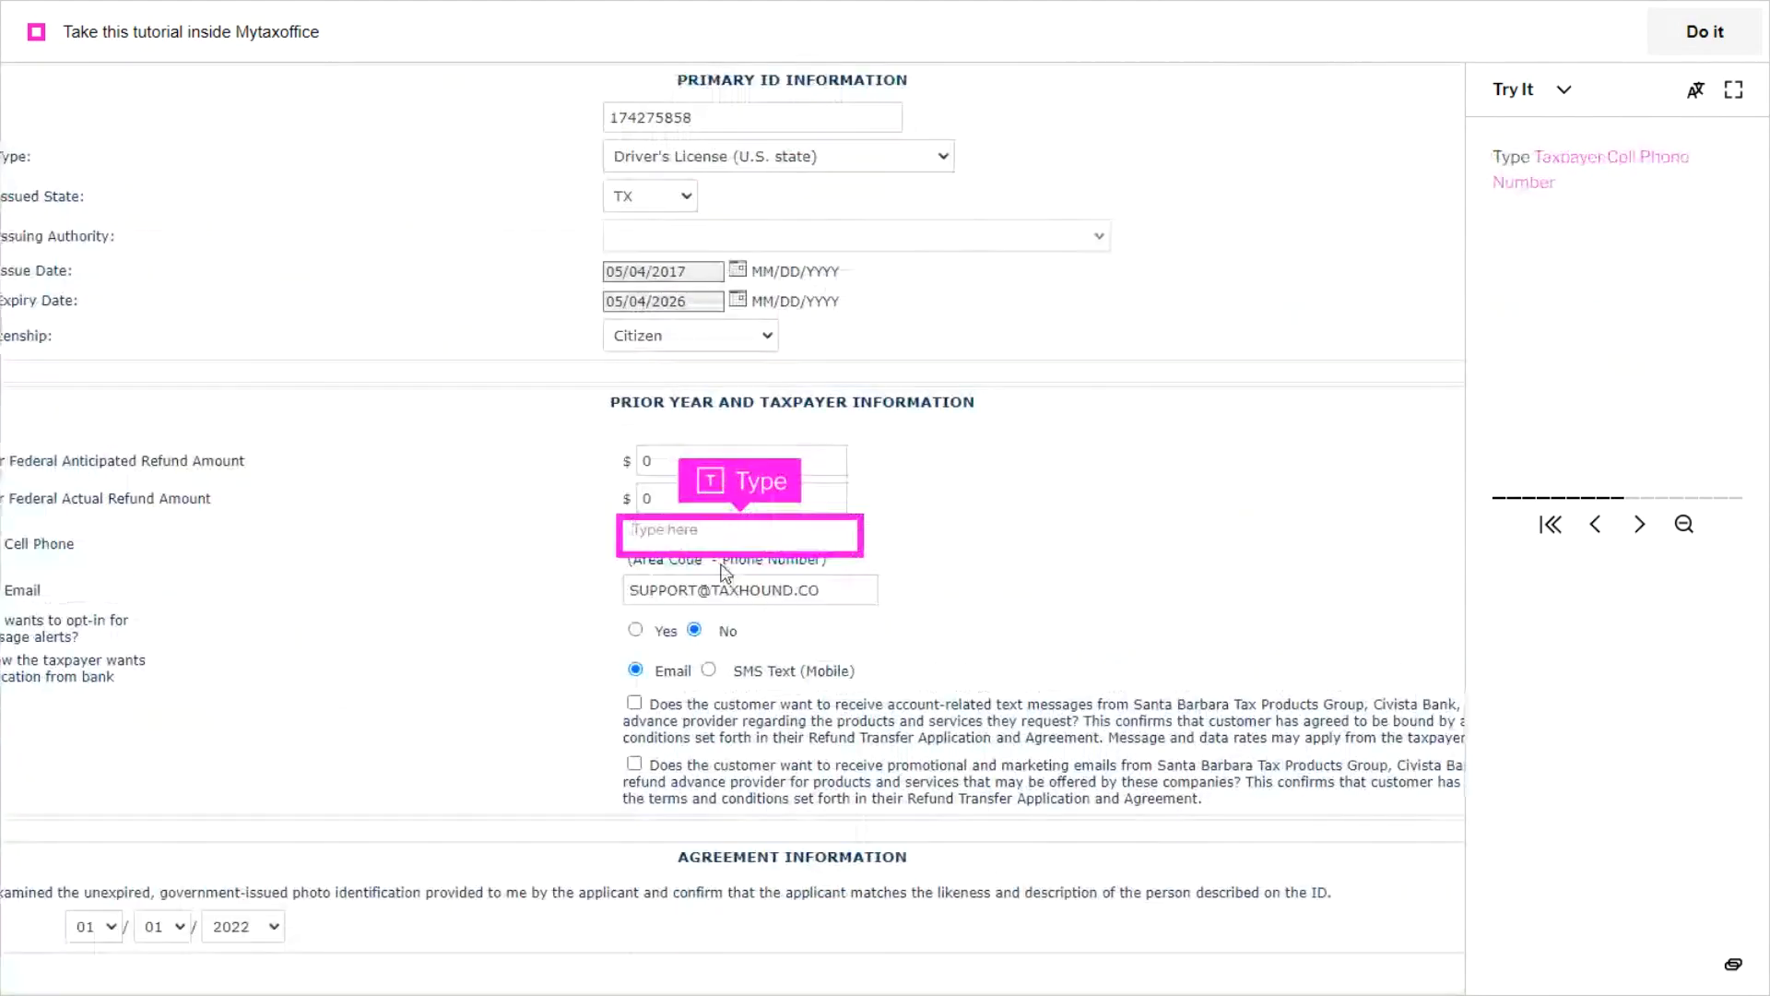
{"action": "type", "text": "83226531"}
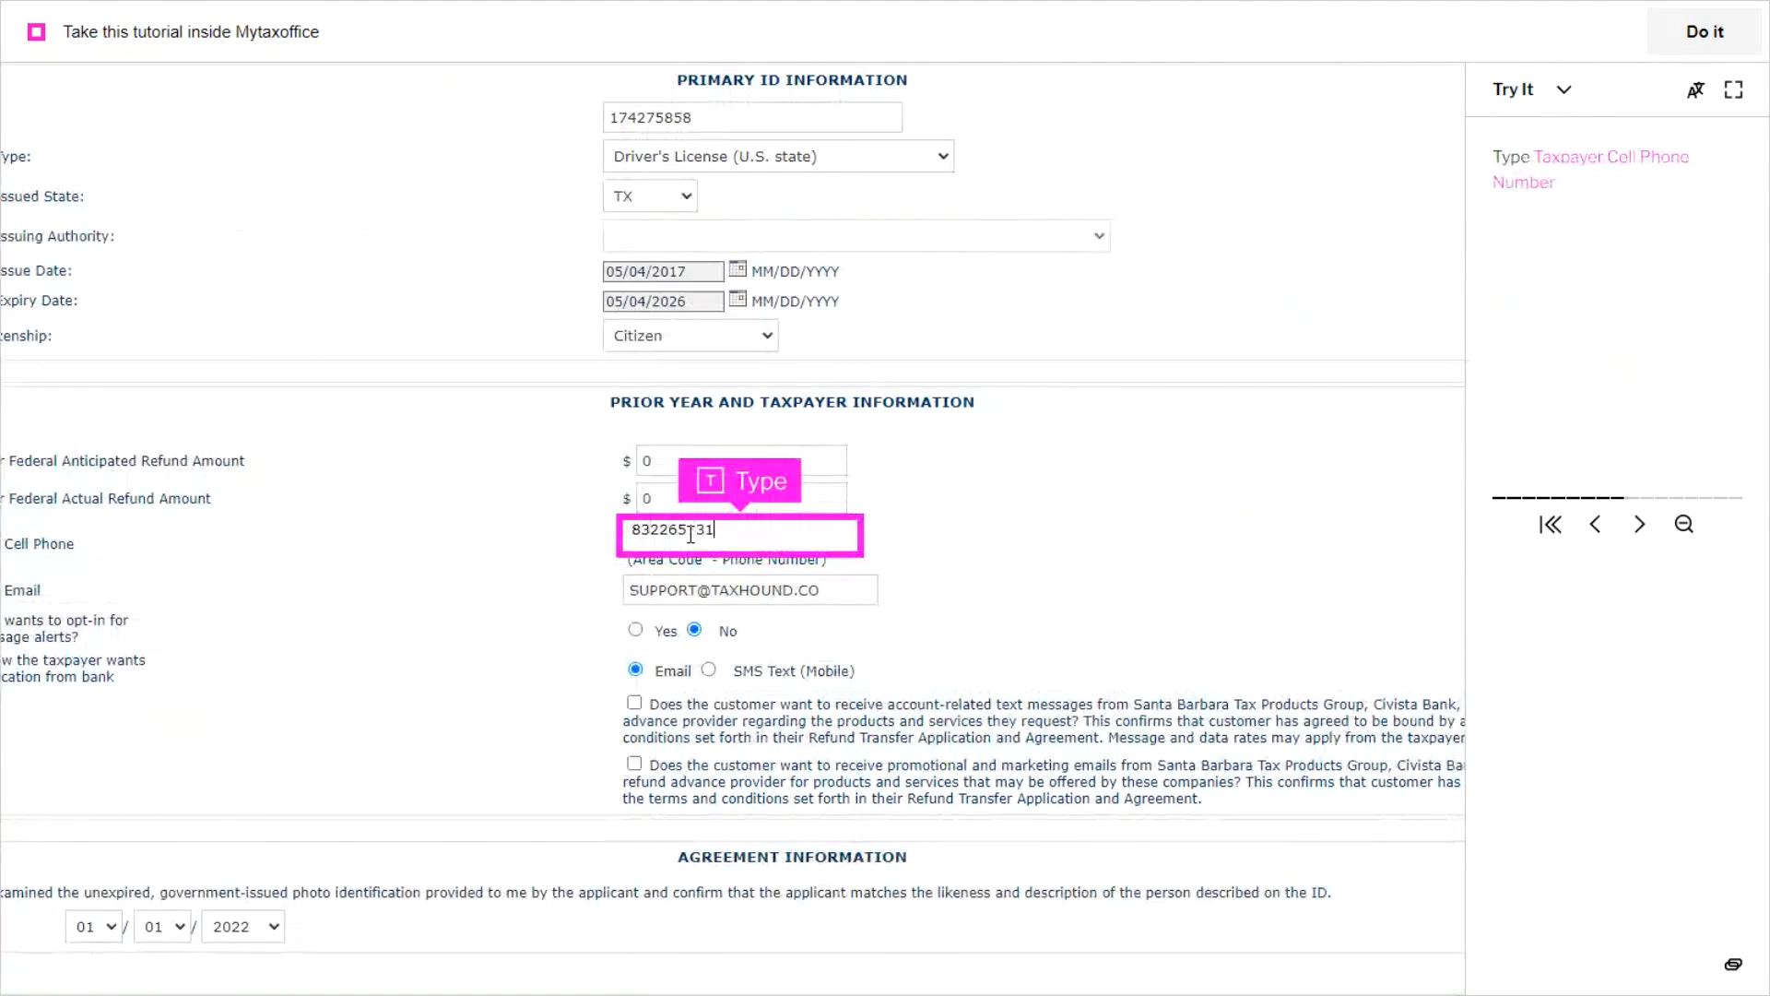
{"action": "left_click", "coordinate": [1642, 526]}
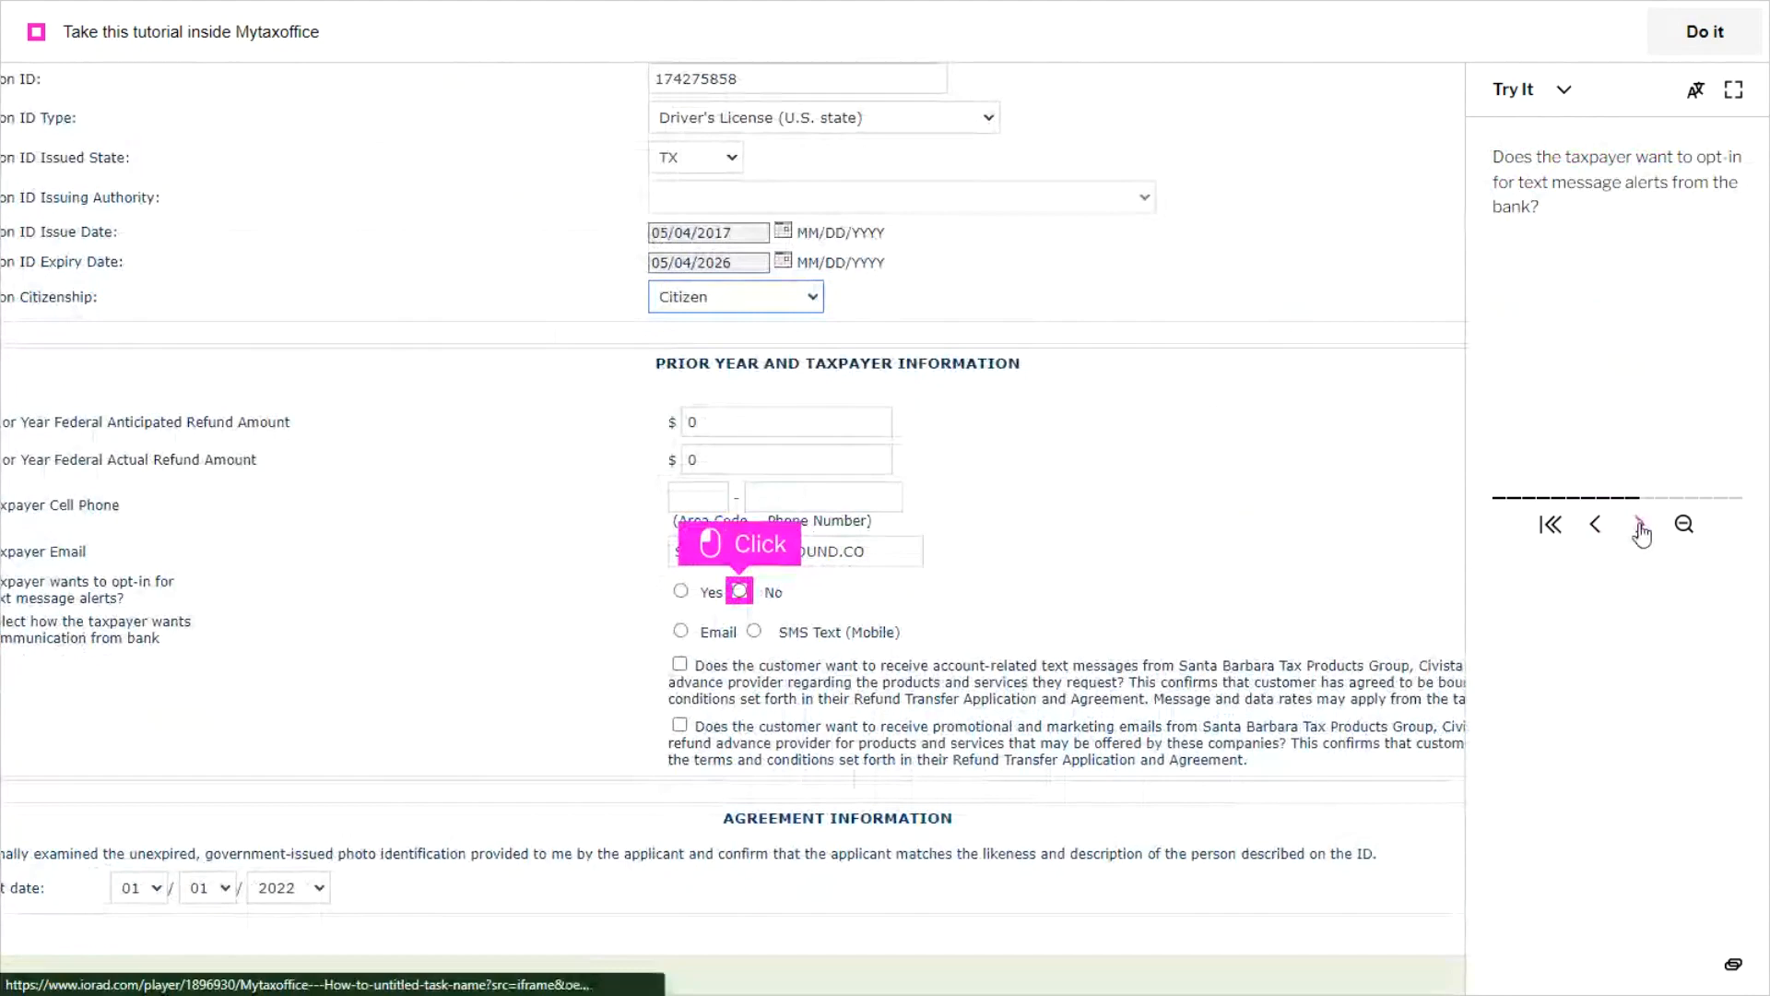
Step: Advance the tutorial through declining text message alerts, checking the customer communication opt-ins, and confirming the taxpayer's ID was examined
{"action": "left_click", "coordinate": [1641, 528]}
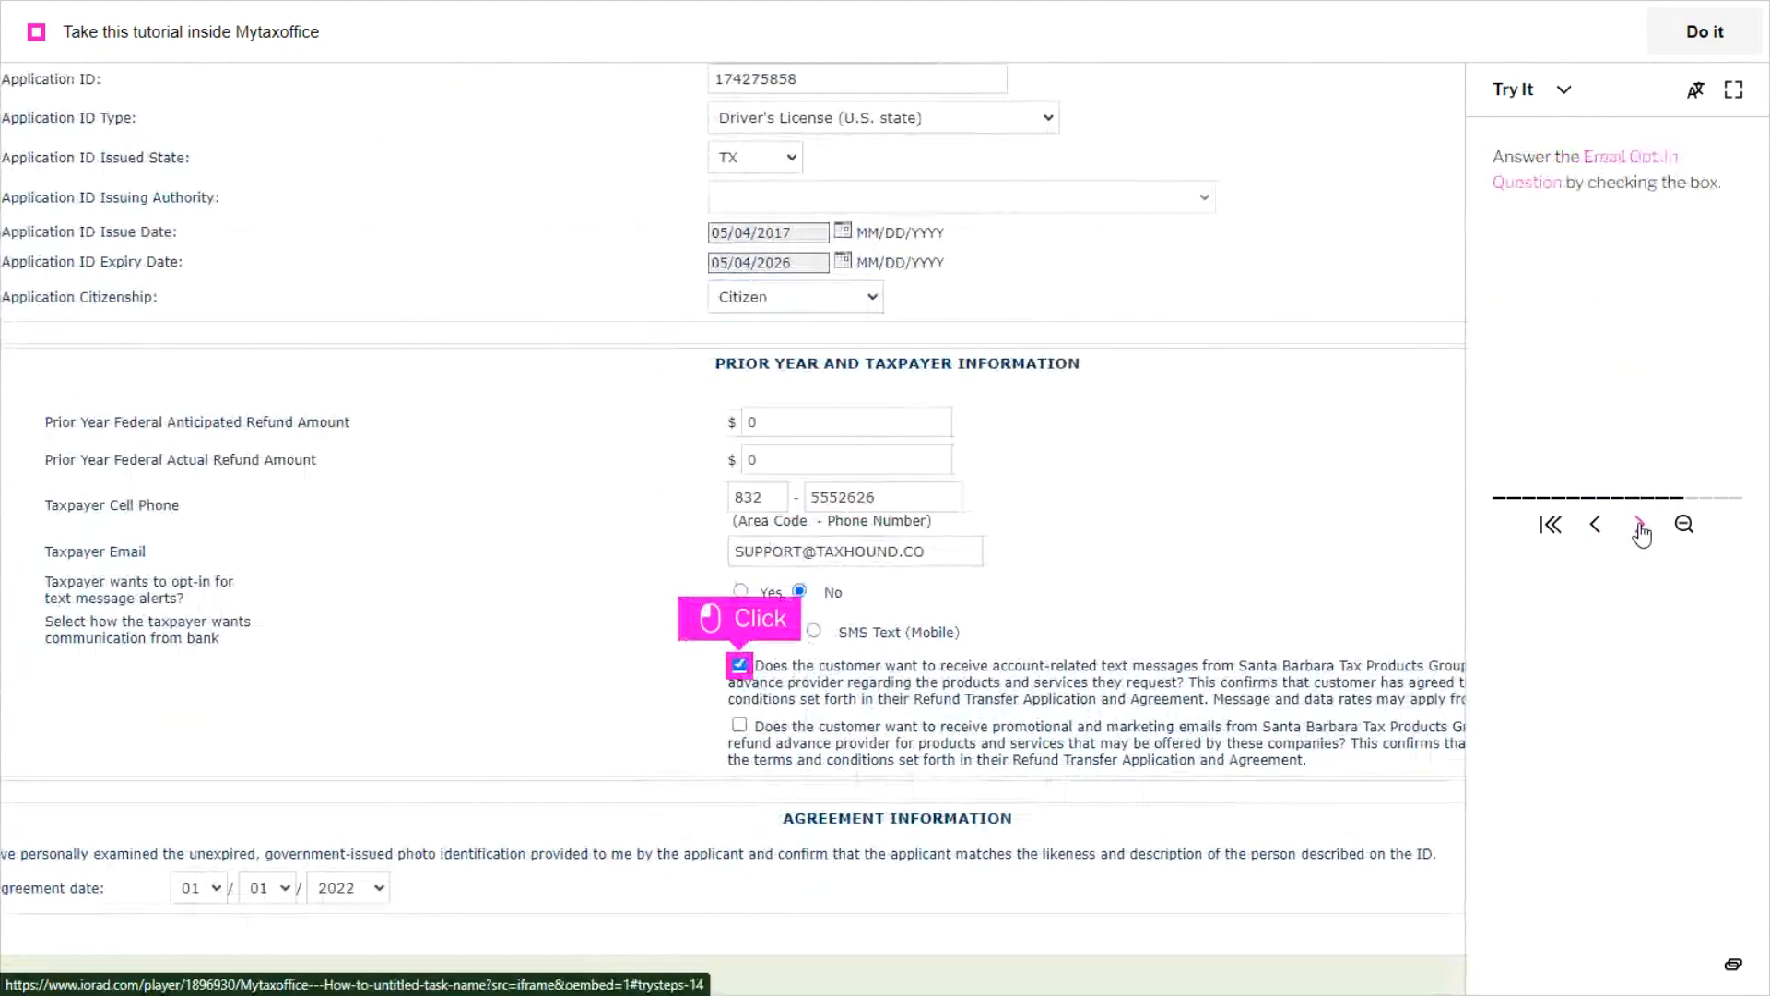
{"action": "left_click", "coordinate": [1641, 528]}
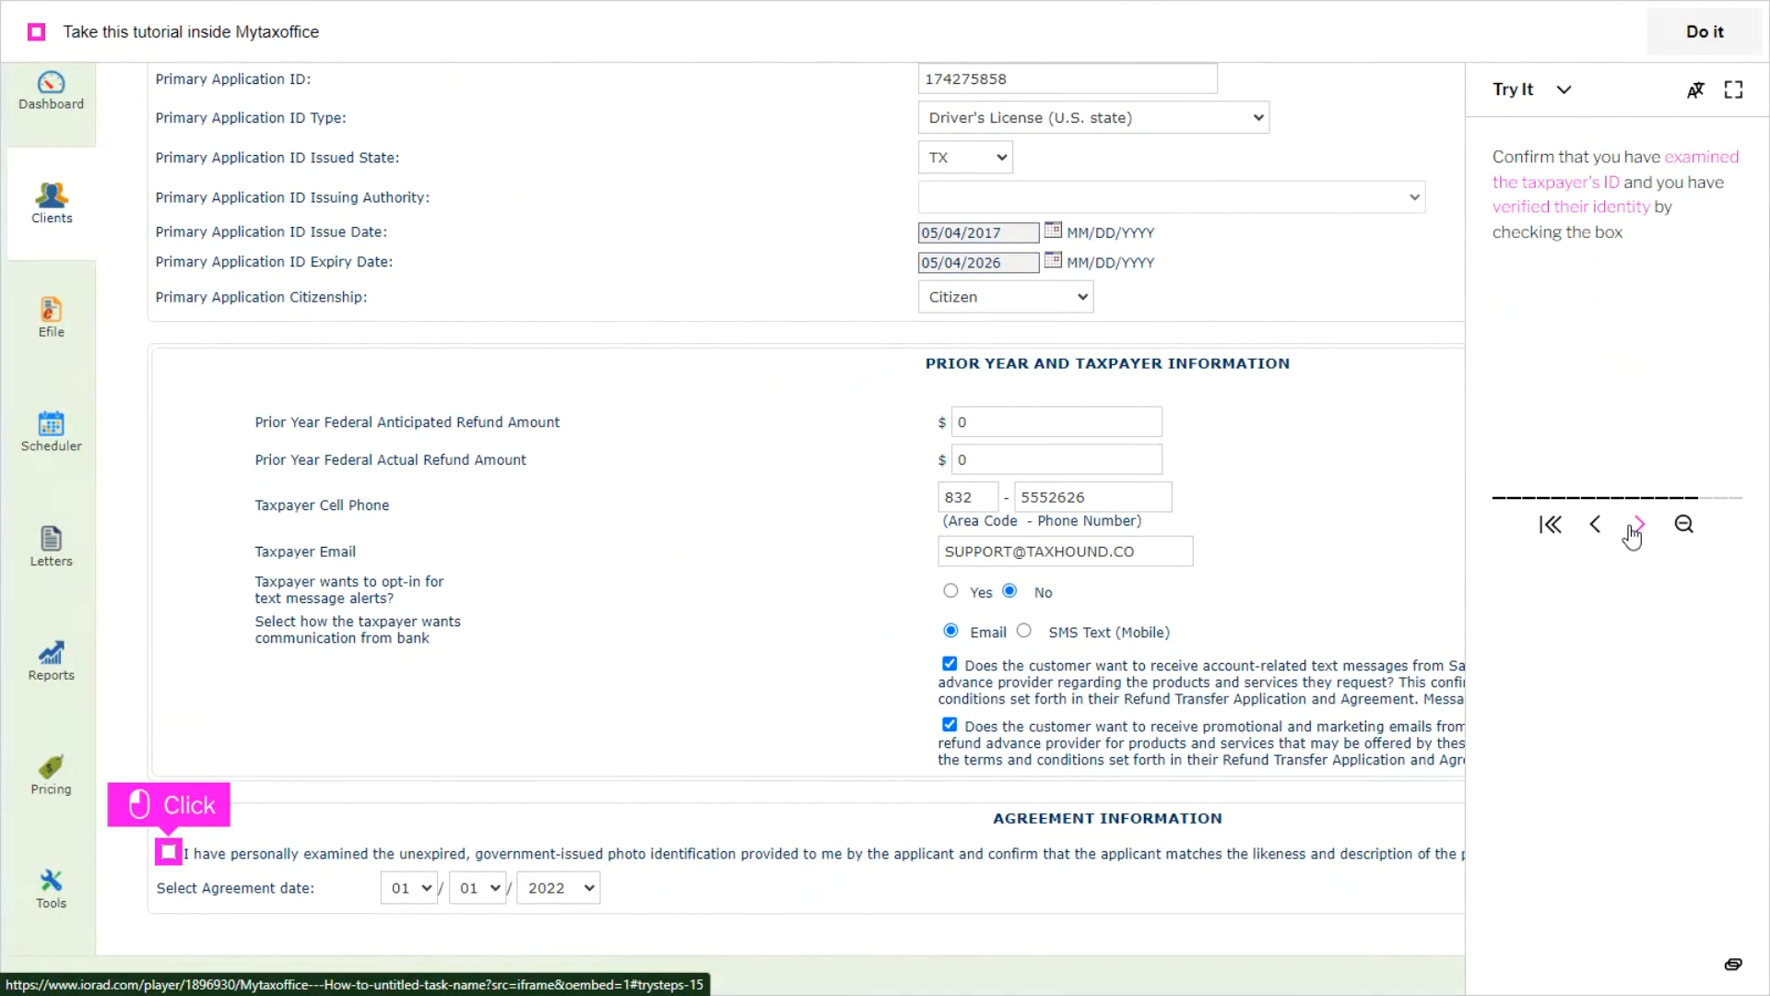
{"action": "left_click", "coordinate": [1631, 529]}
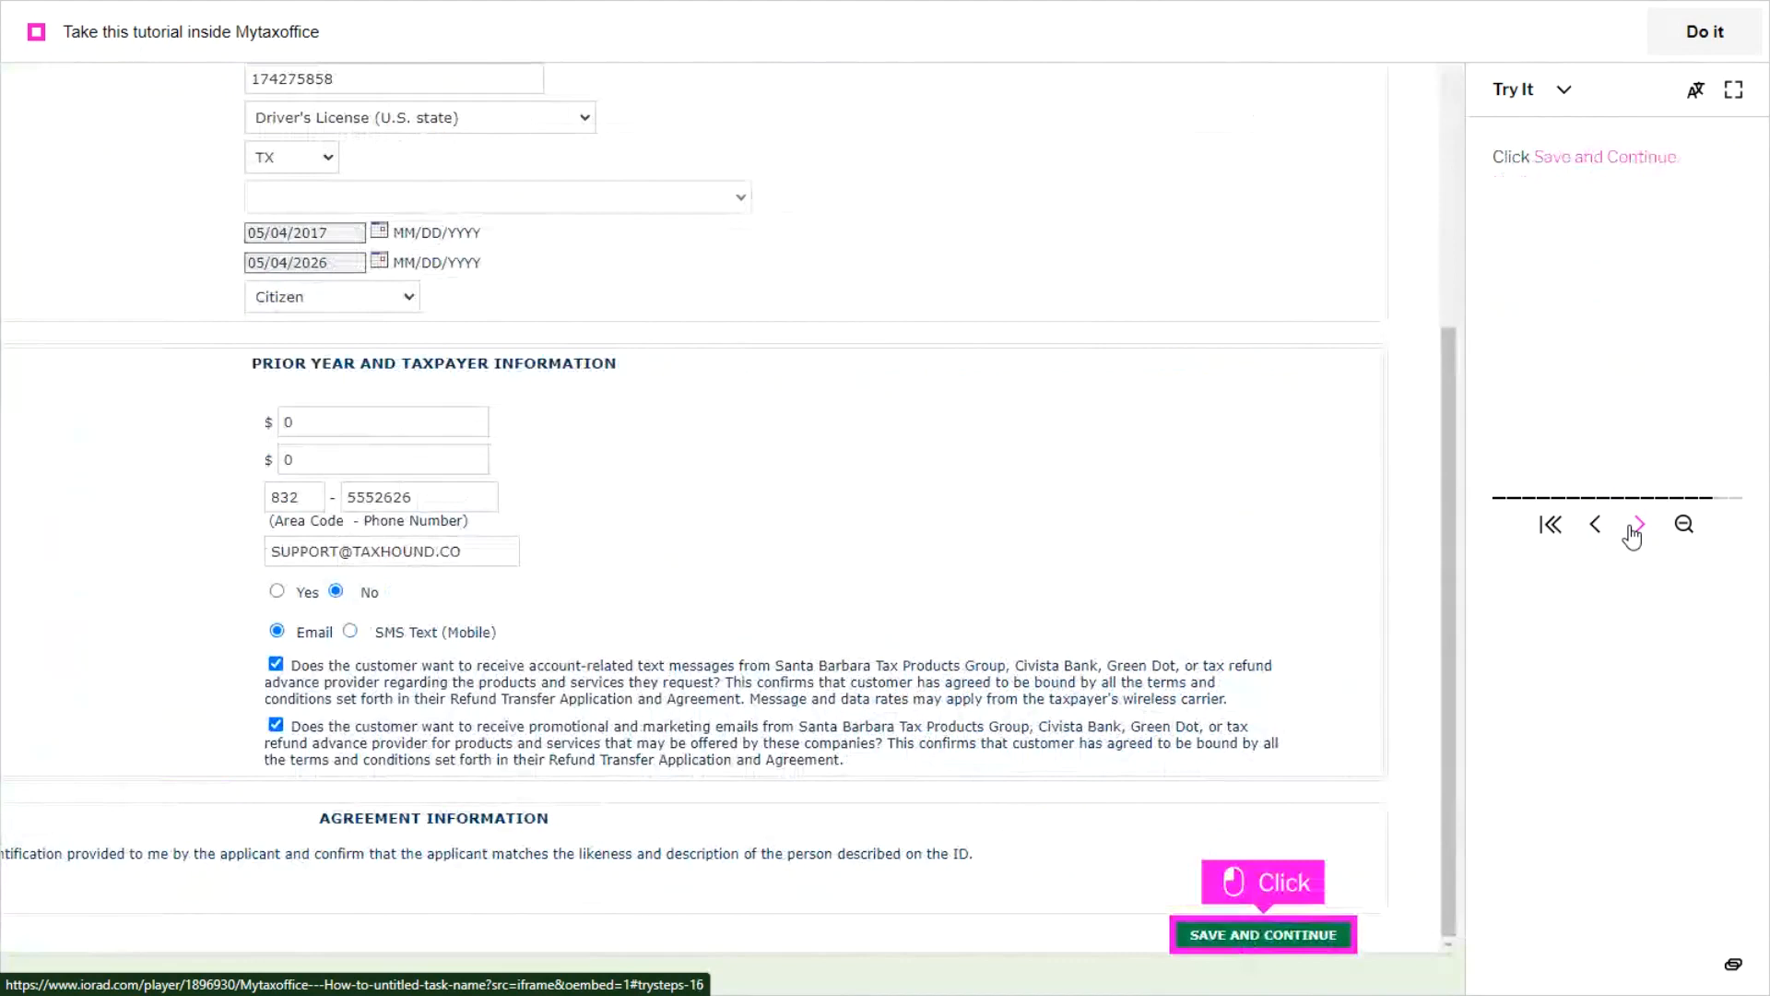
Step: Save the bank application, open the Audit Protection - AuditGroupAuditAssistance document to finish the tutorial, and exit full screen
{"action": "left_click", "coordinate": [1632, 529]}
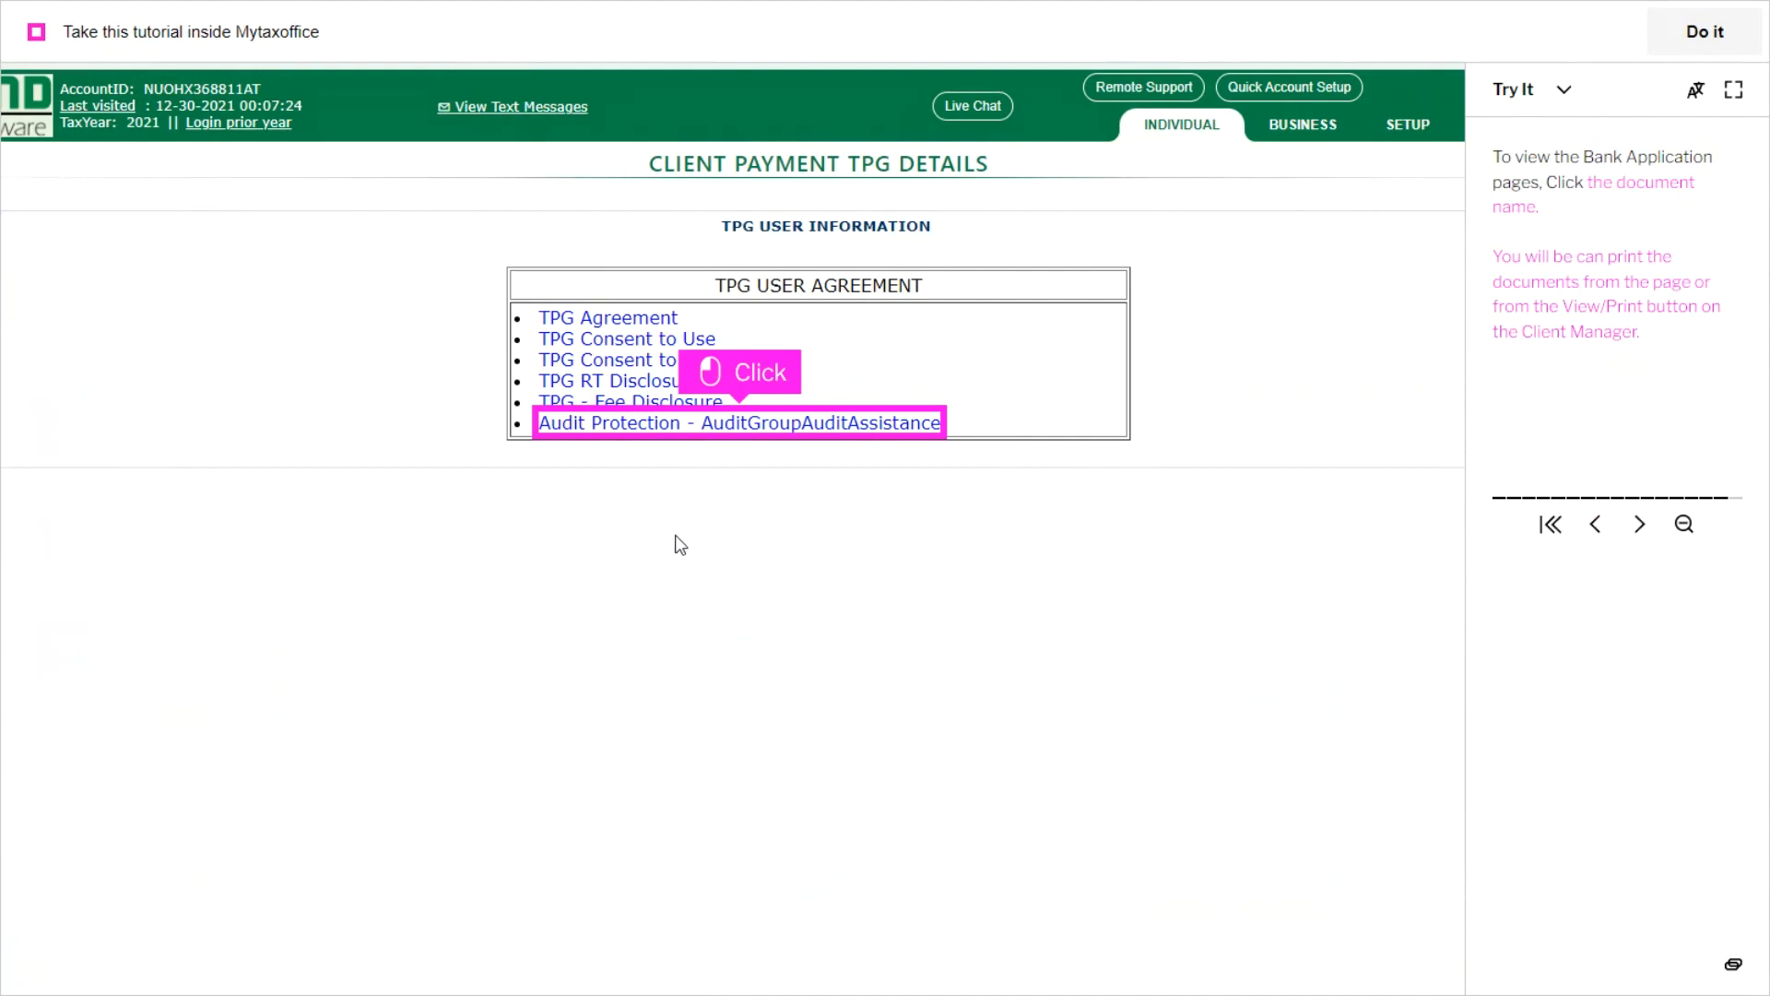
{"action": "left_click", "coordinate": [788, 430]}
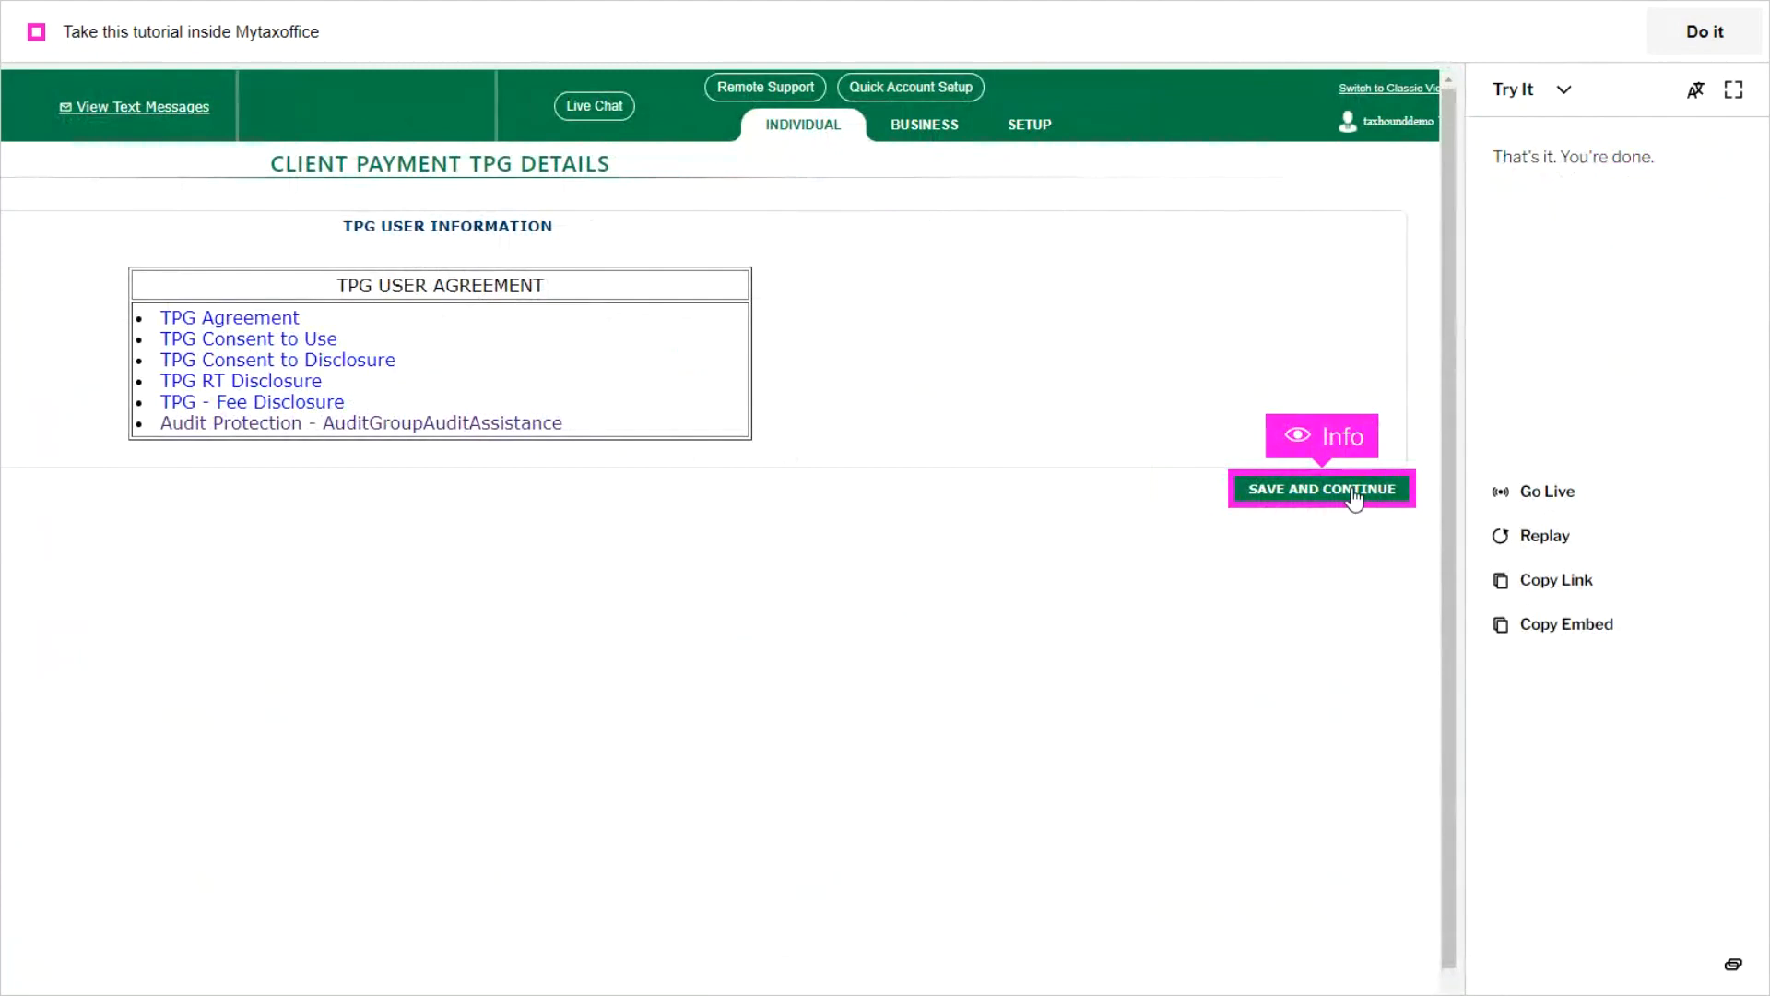
{"action": "left_click", "coordinate": [1734, 89]}
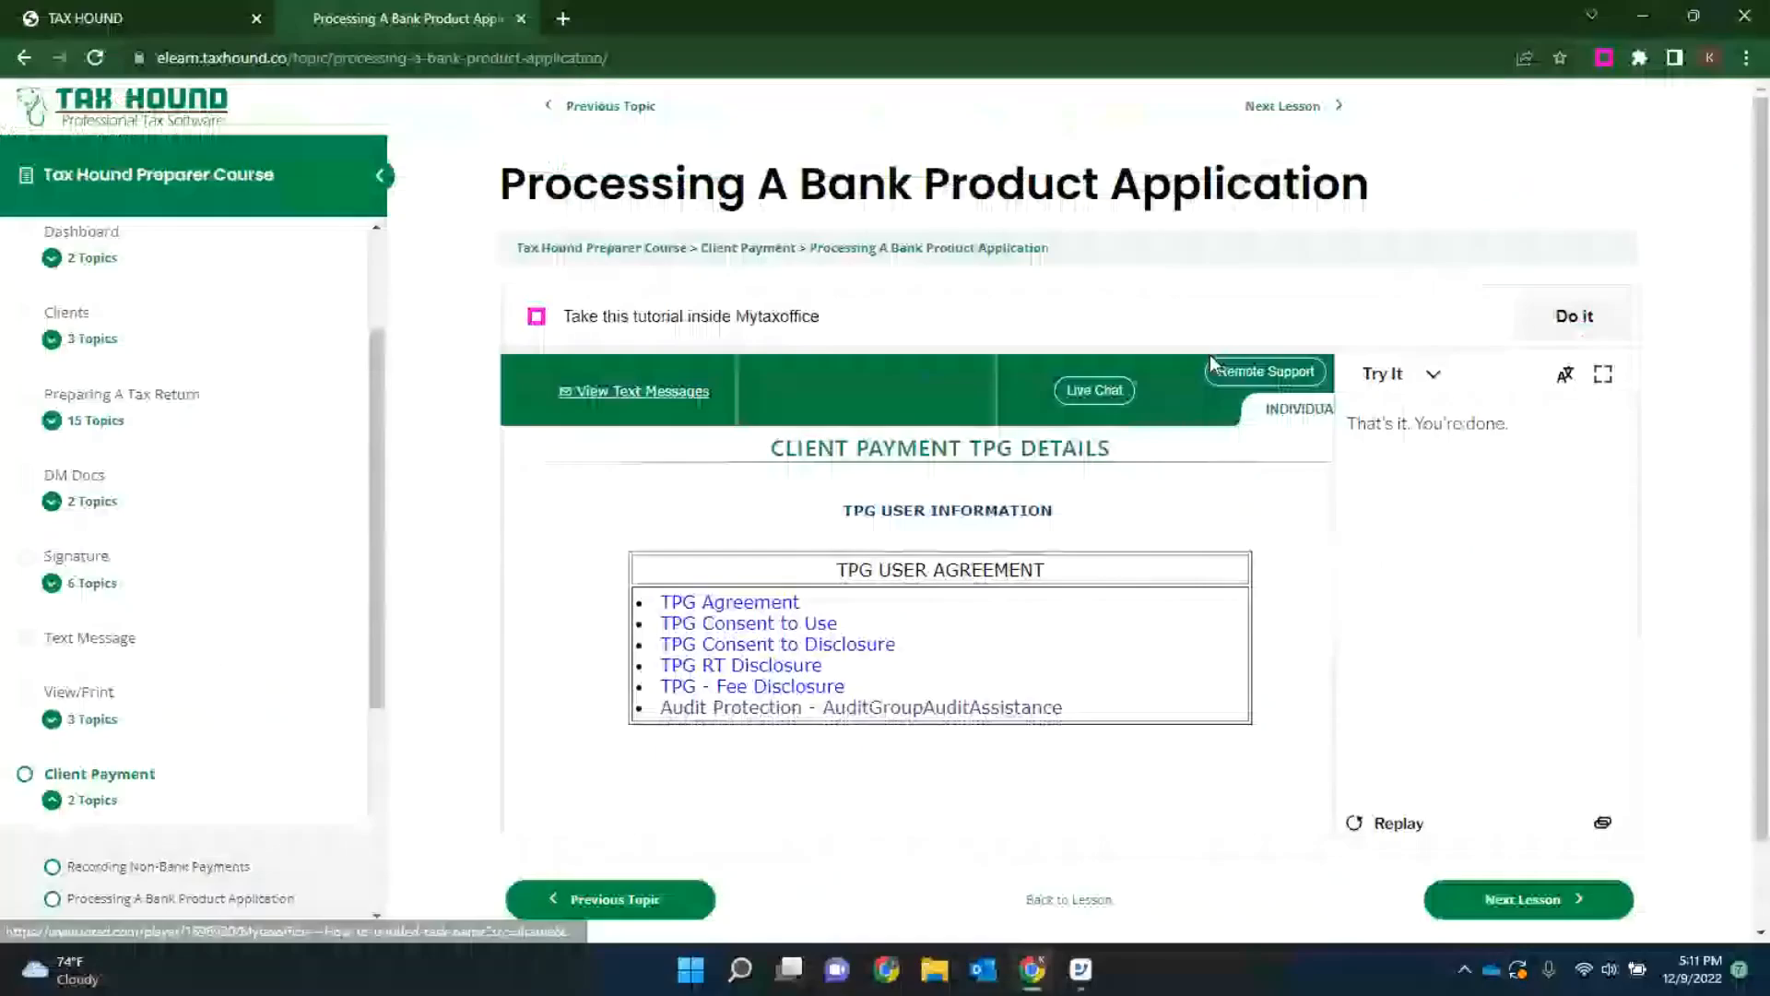
Step: Open the course's Transmit lesson and start its Transmitting a Tax Return tutorial in full screen
{"action": "scroll", "coordinate": [129, 563], "scroll_direction": "down", "scroll_amount": 4}
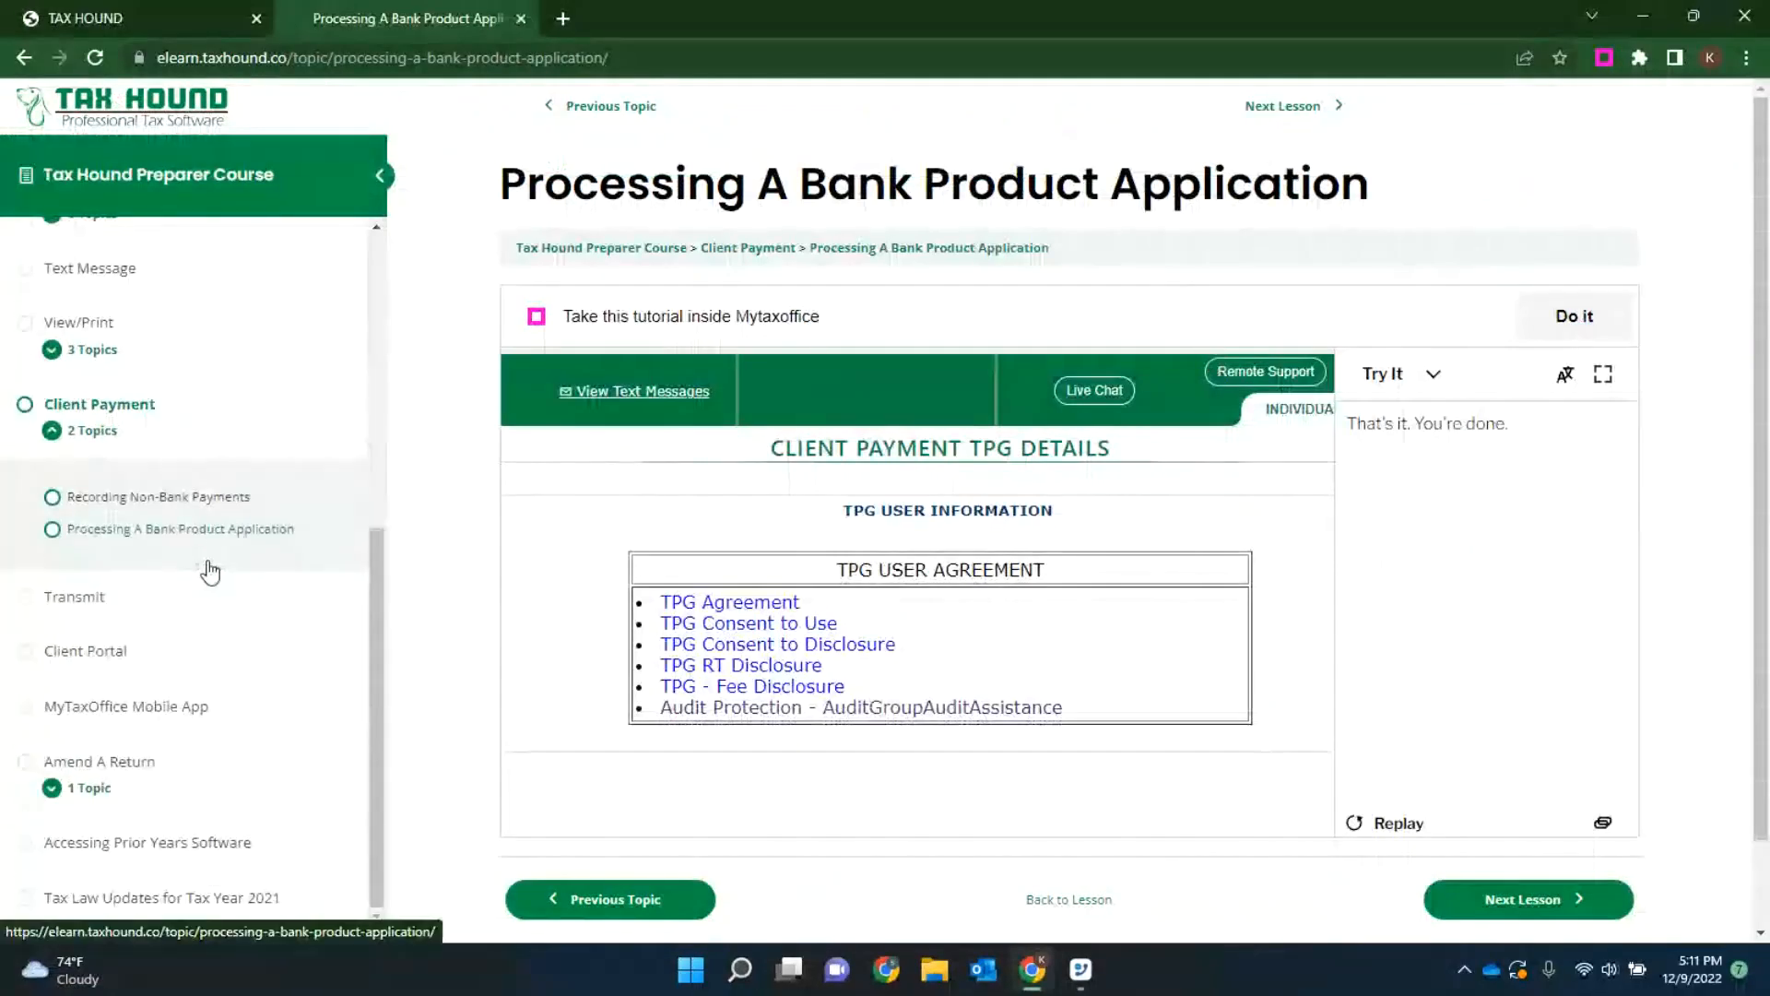
{"action": "left_click", "coordinate": [83, 599]}
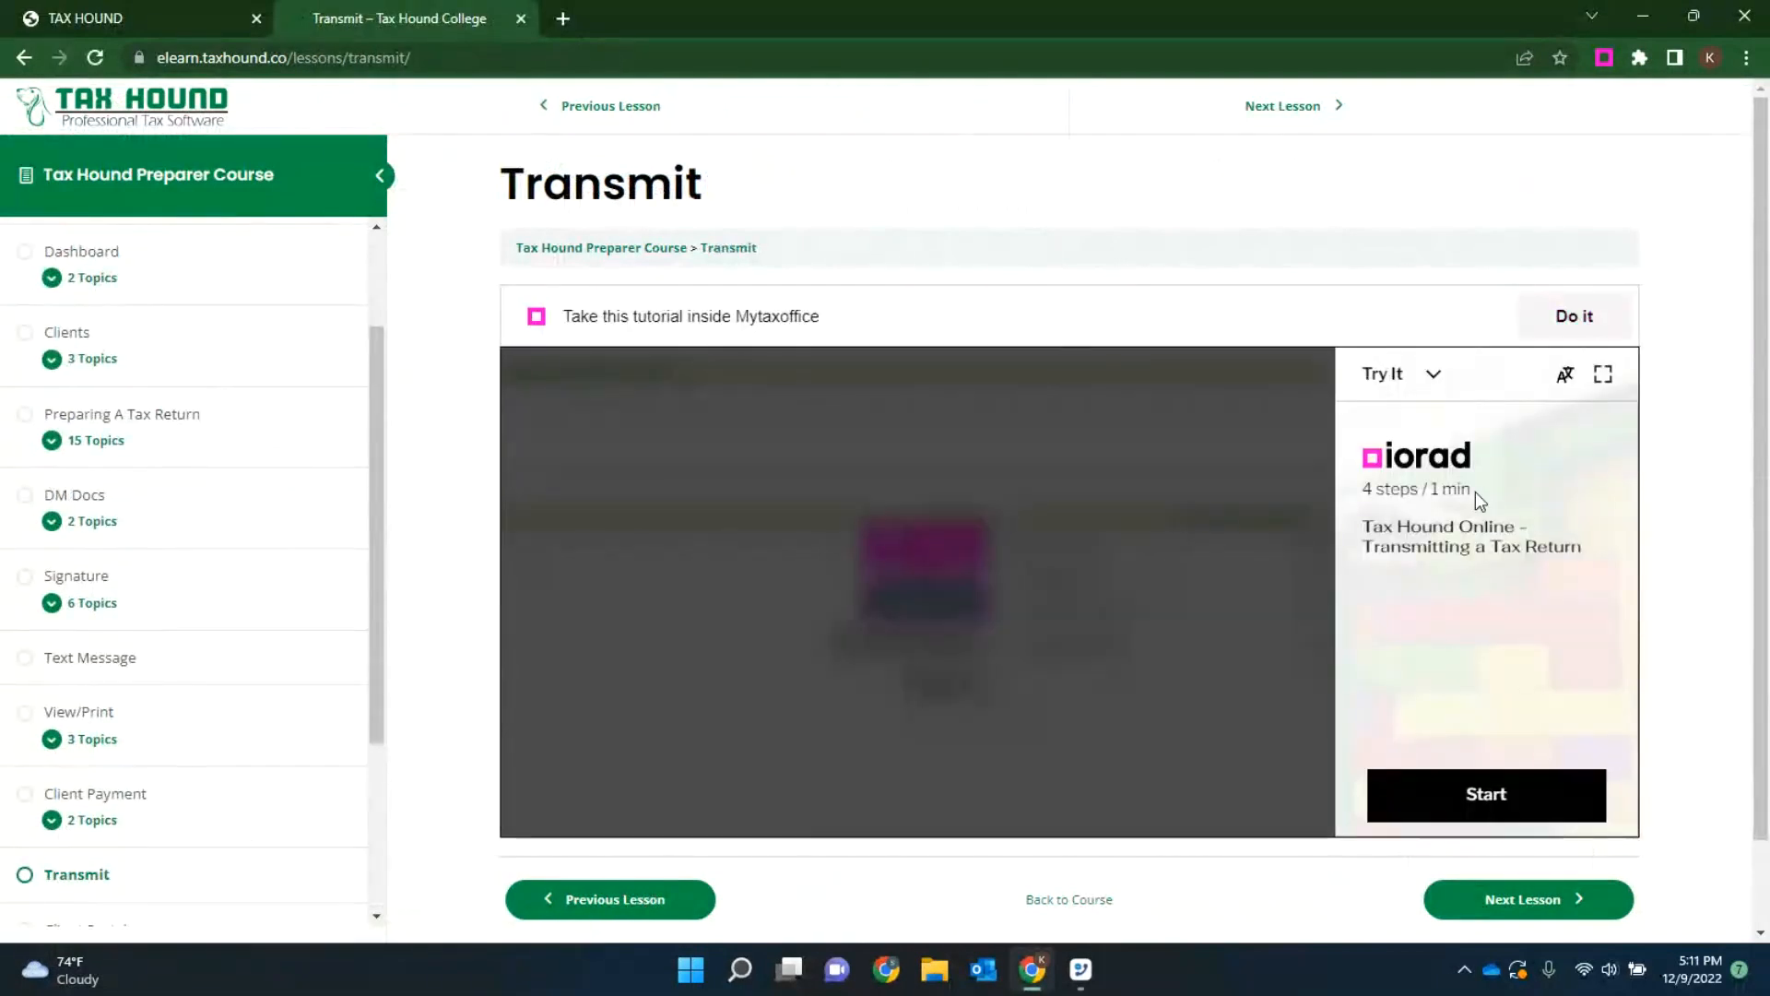
{"action": "left_click", "coordinate": [1604, 373]}
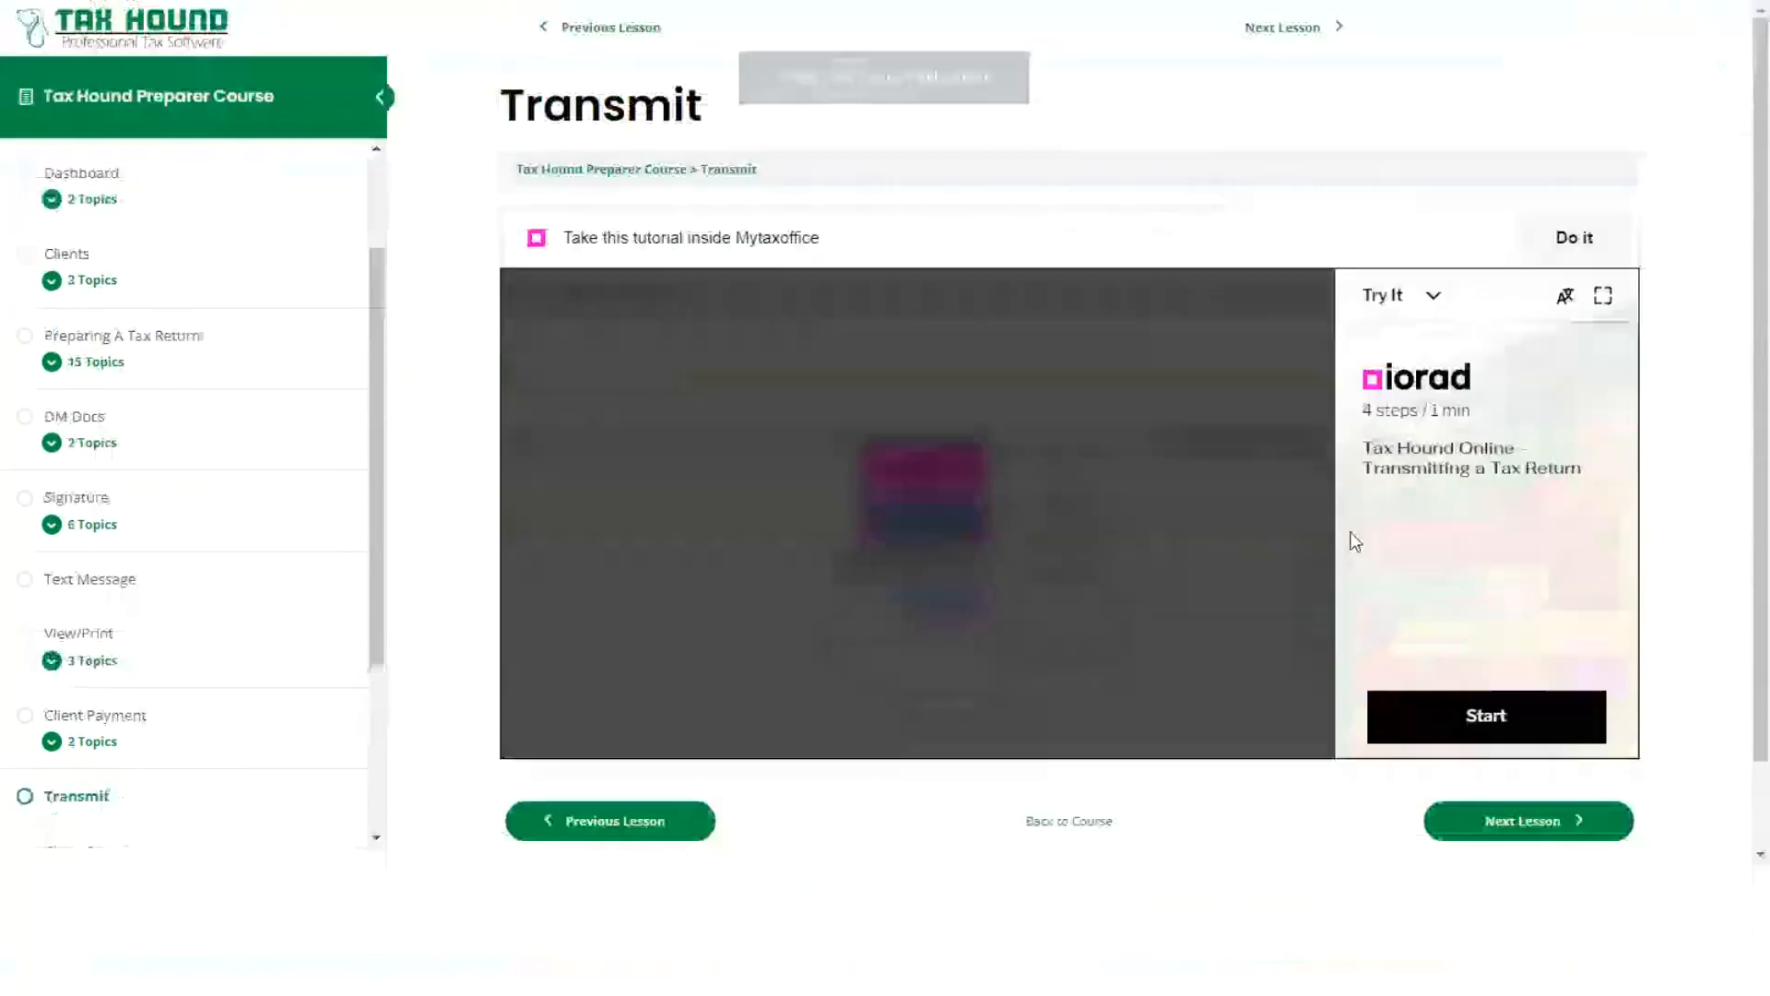
{"action": "left_click", "coordinate": [1583, 510]}
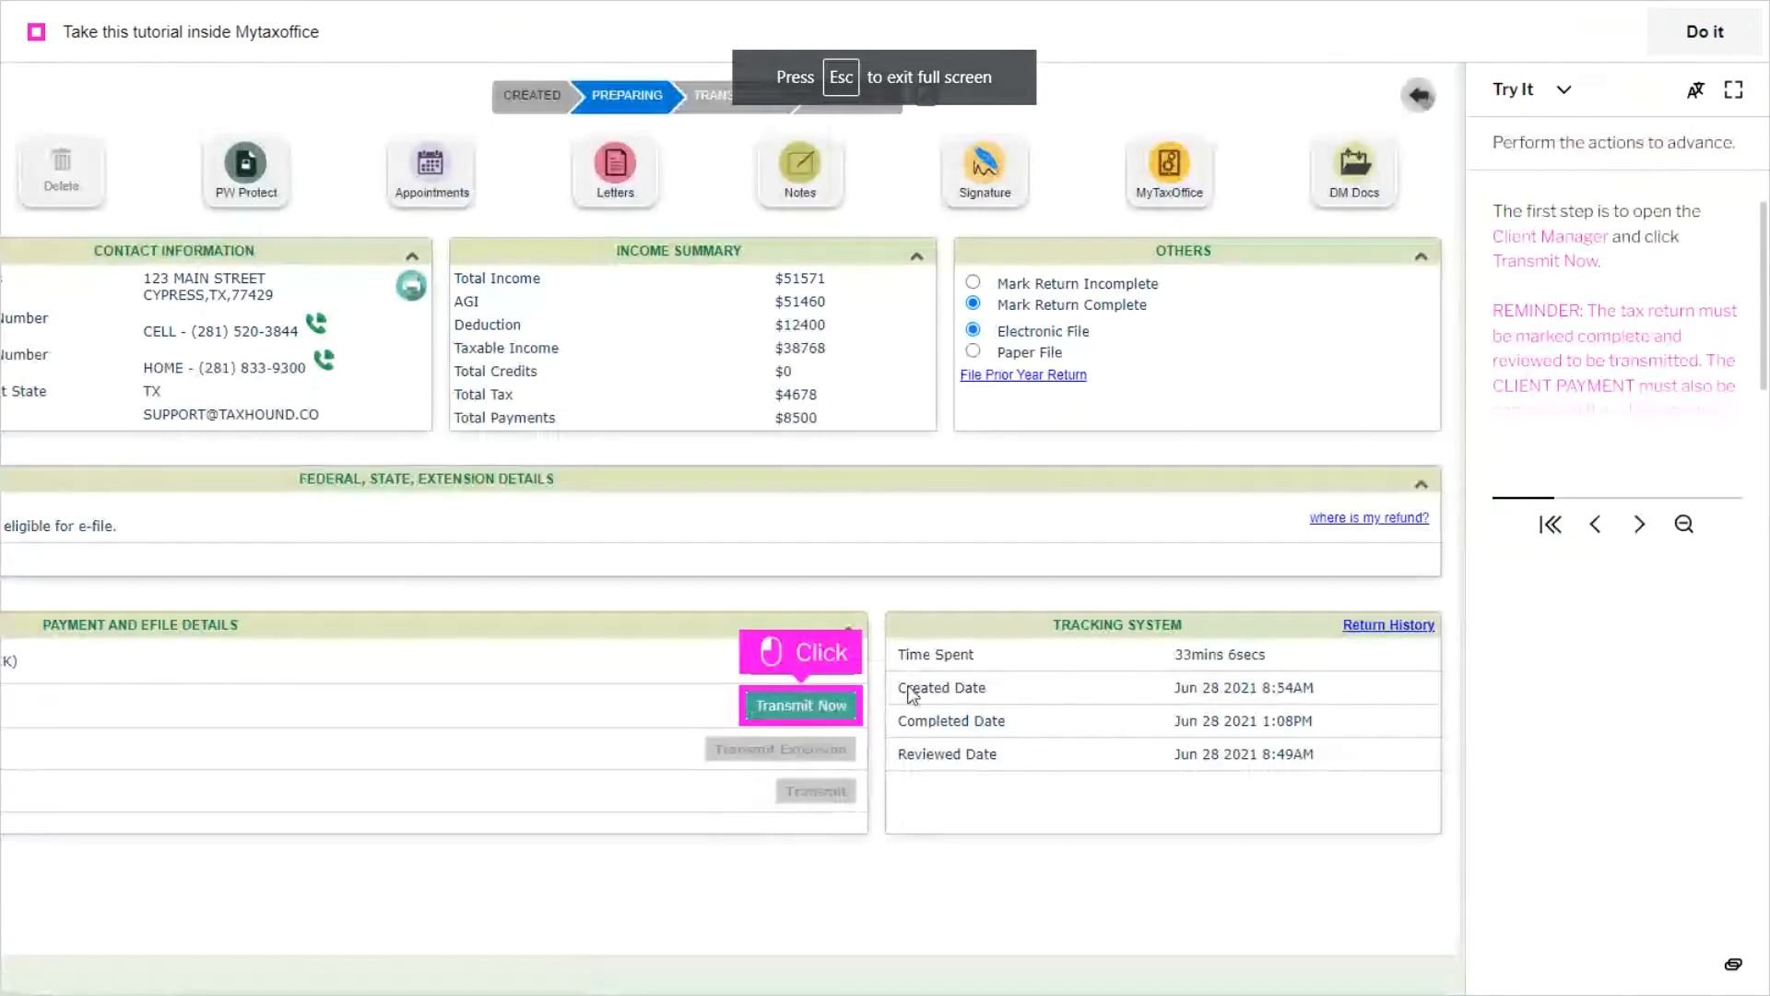
Step: In the tutorial, start transmission from the Client Manager, select the federal 1040, transmit it now, and exit full screen
{"action": "left_click", "coordinate": [810, 708]}
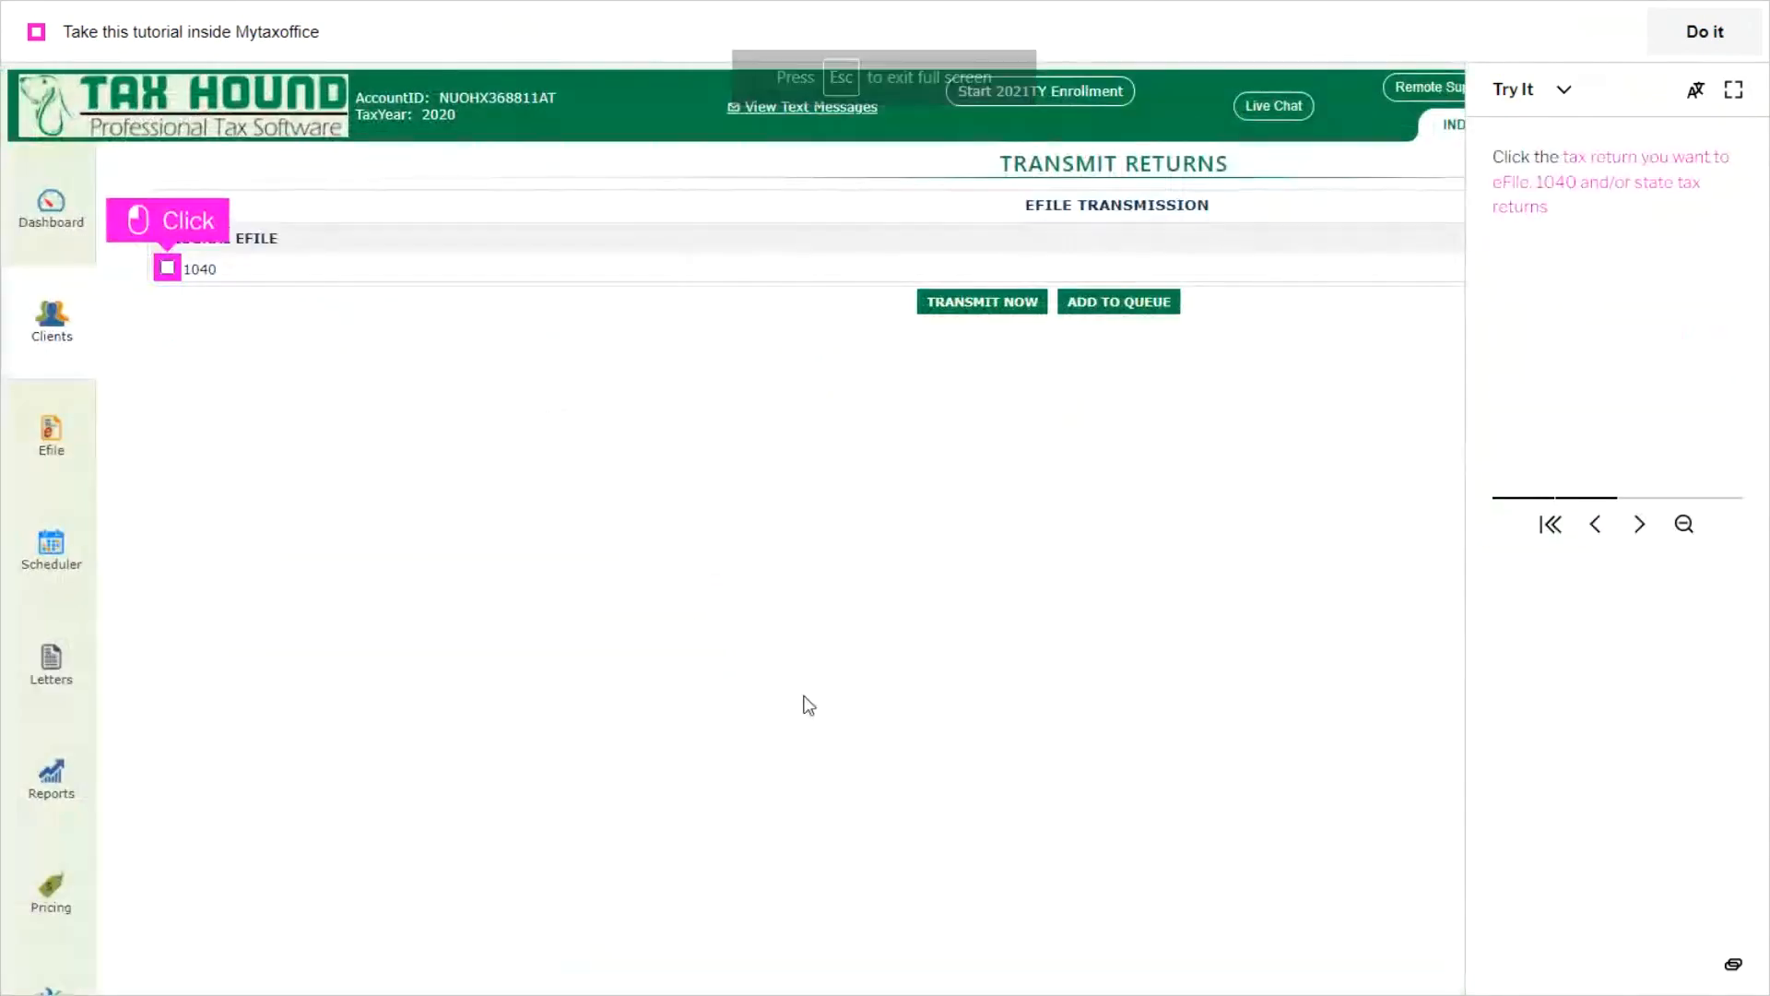
{"action": "left_click", "coordinate": [167, 267]}
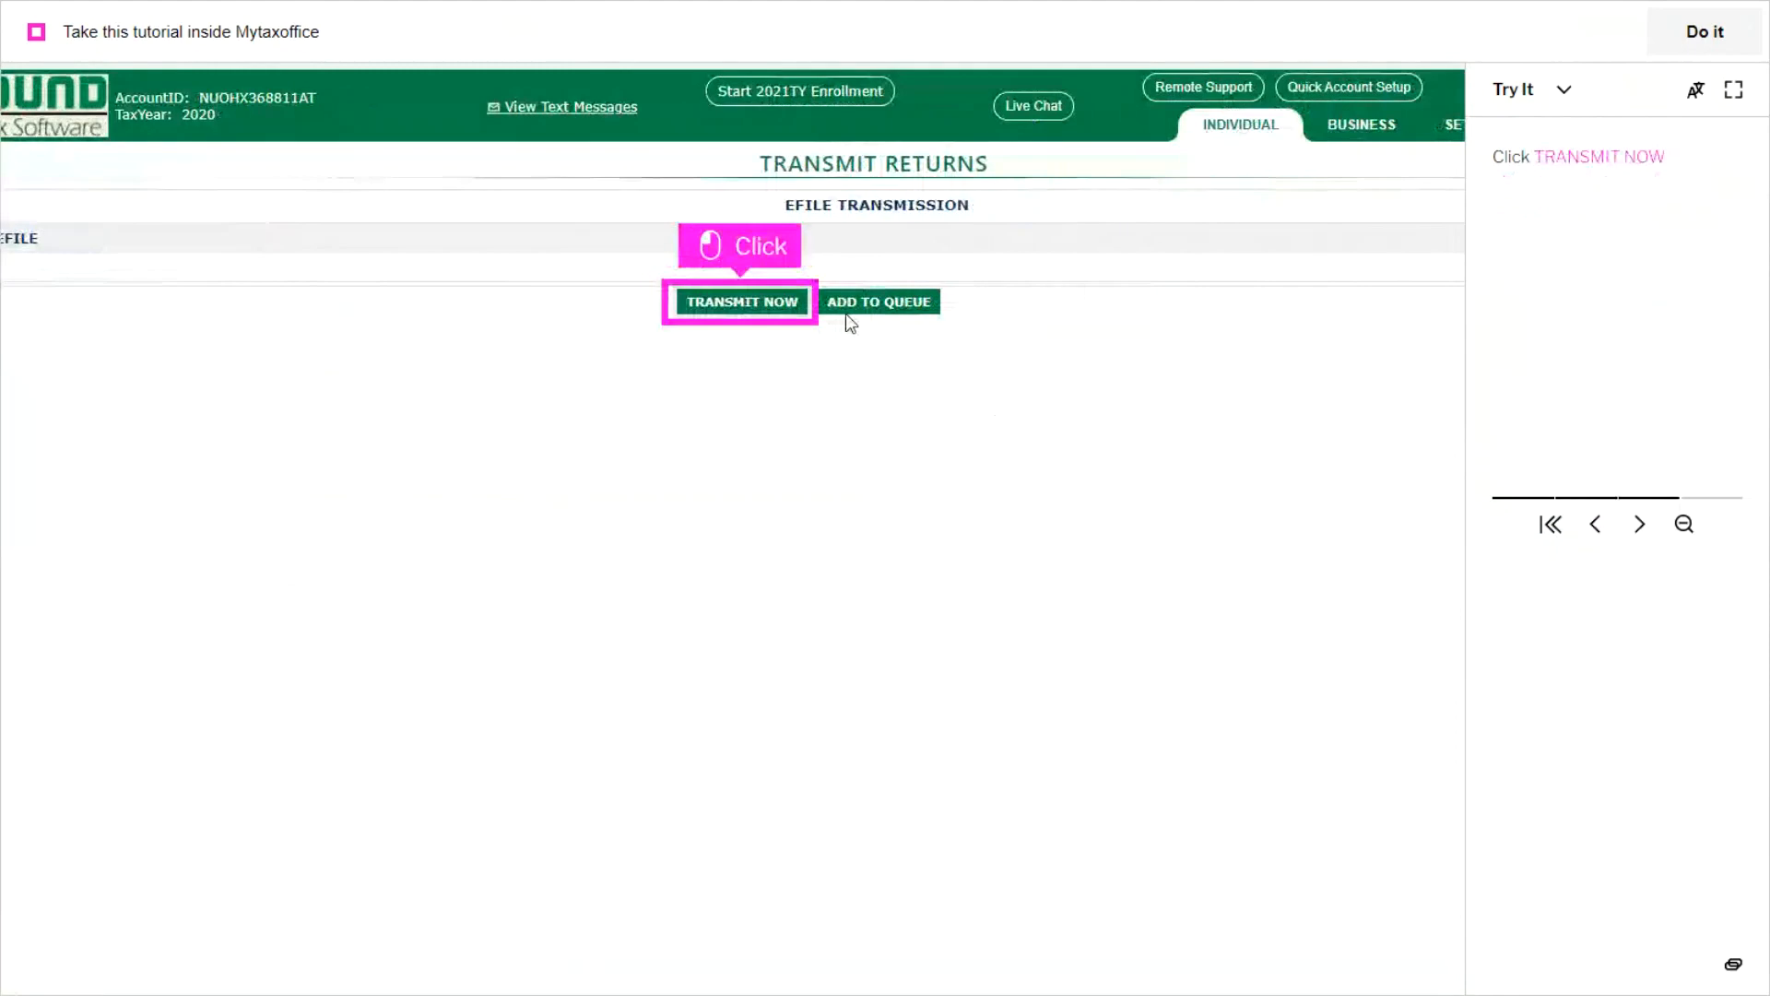
{"action": "left_click", "coordinate": [756, 309]}
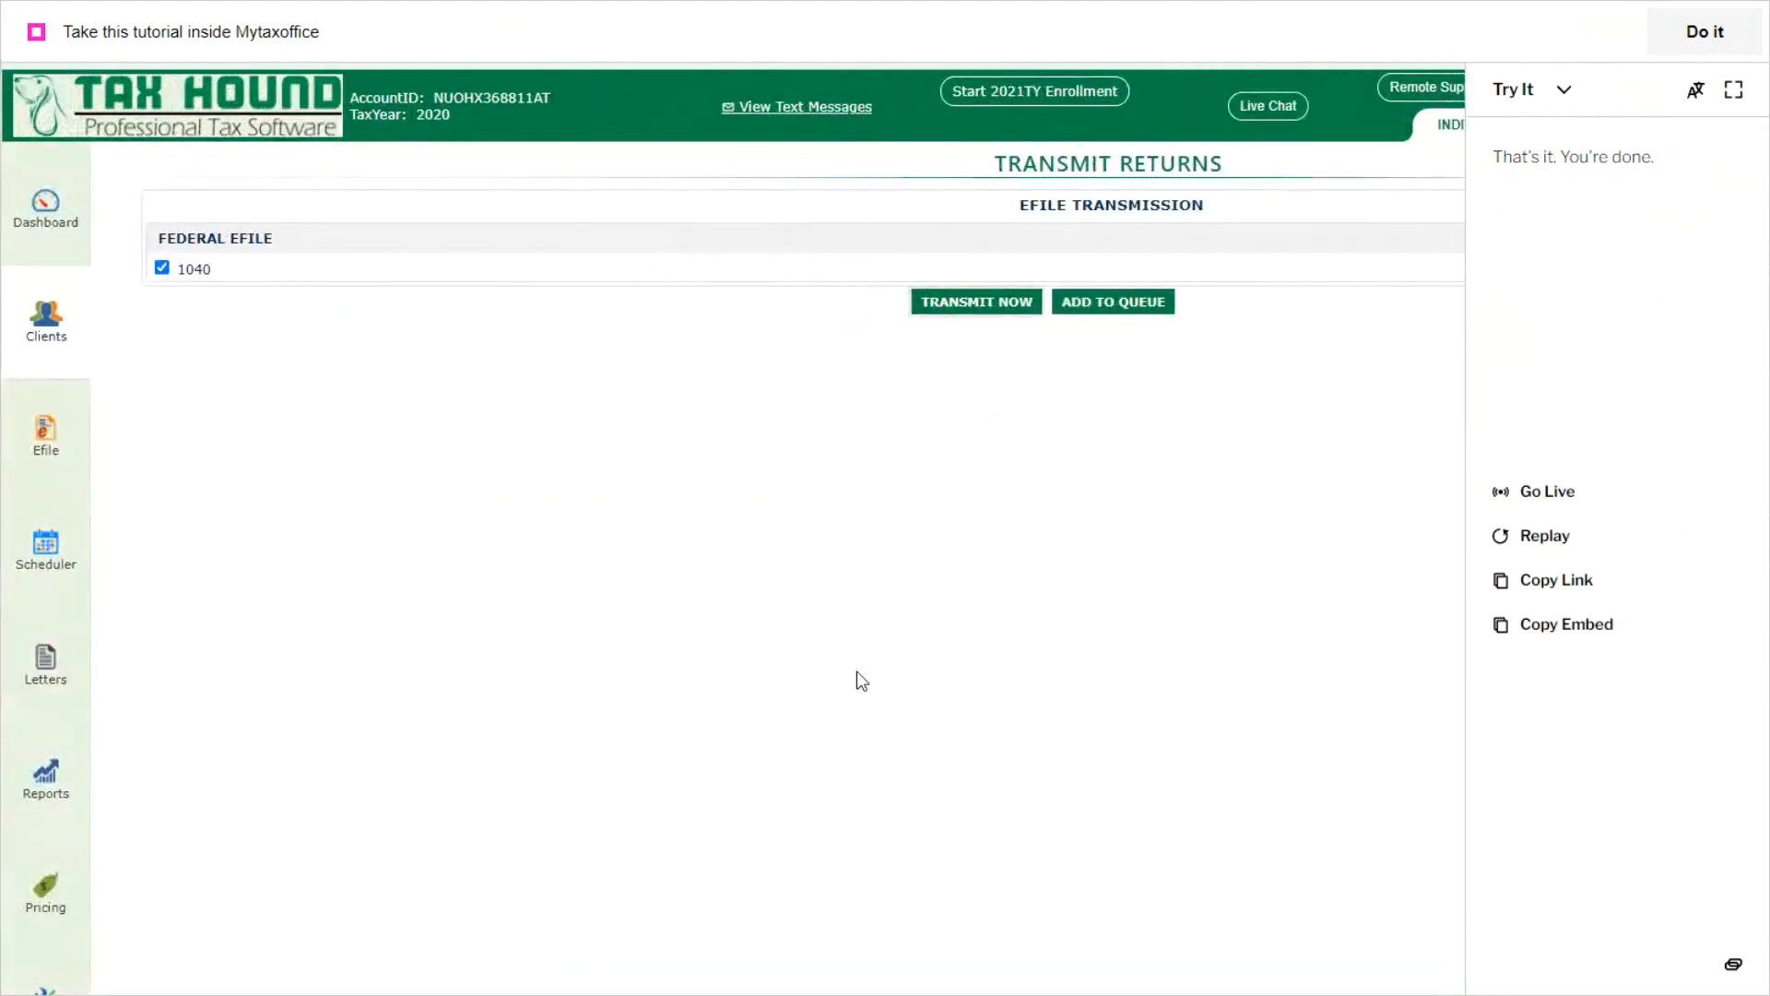
{"action": "left_click", "coordinate": [1735, 92]}
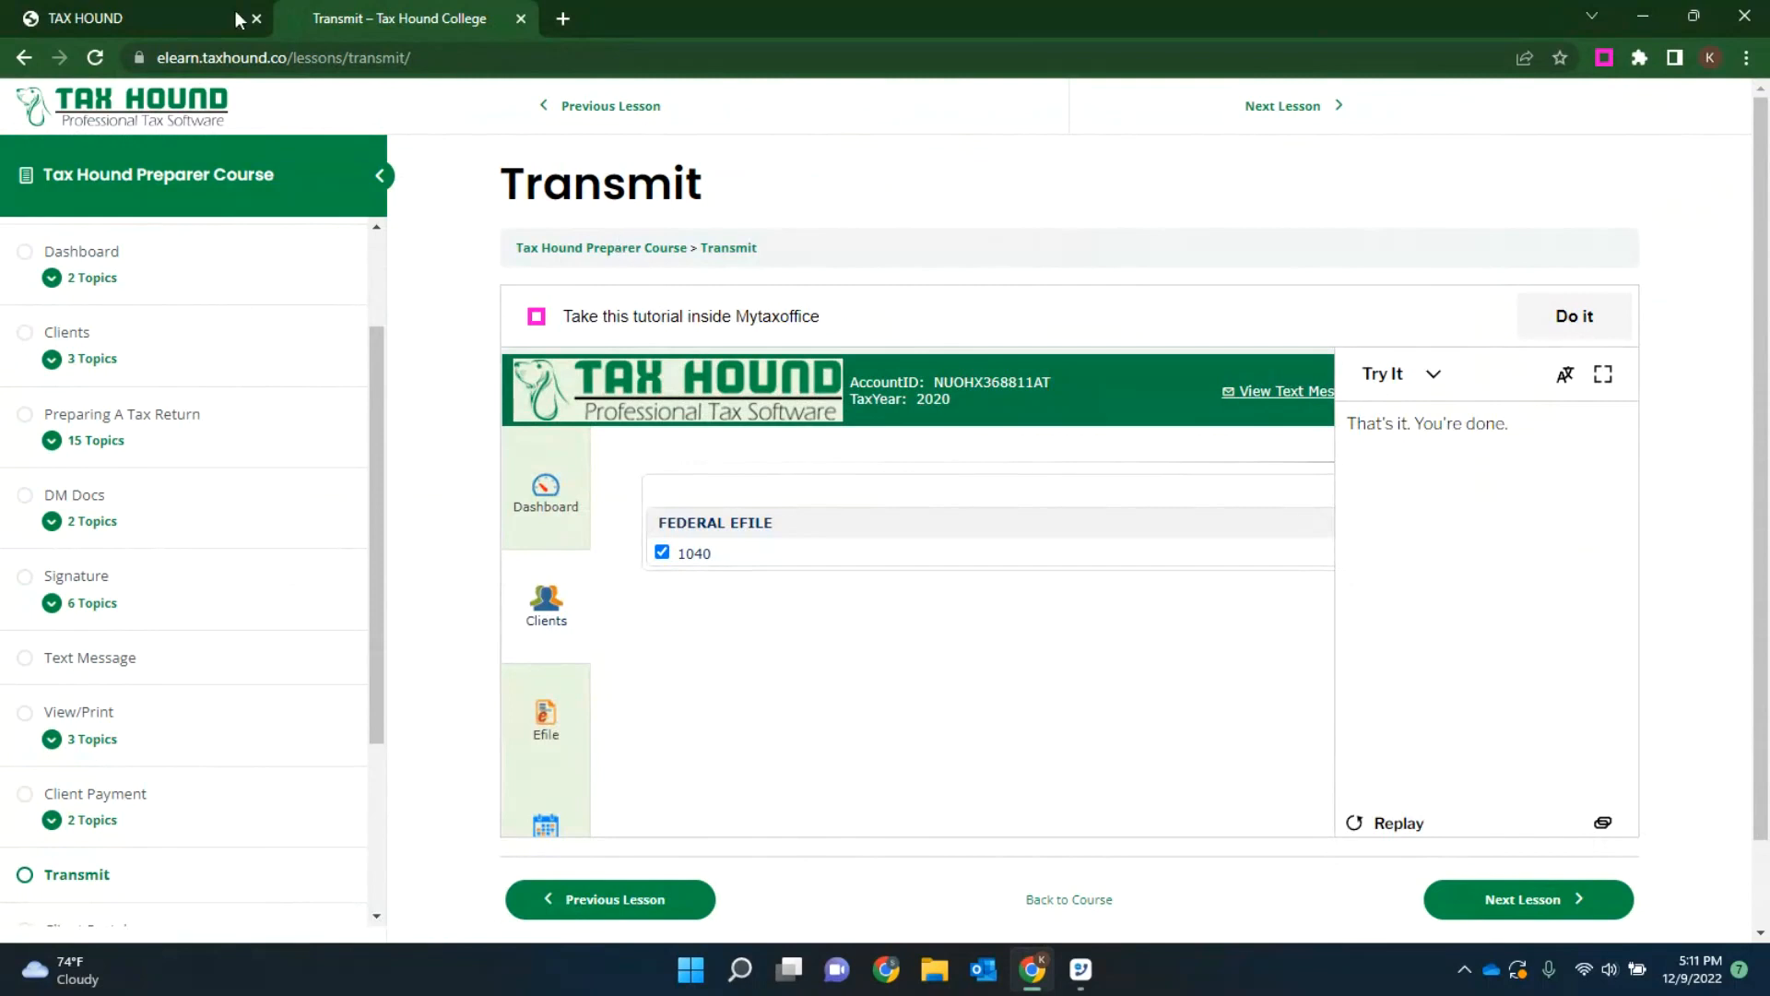
{"action": "left_click", "coordinate": [103, 17]}
{"action": "key", "text": "ctrl+Tab"}
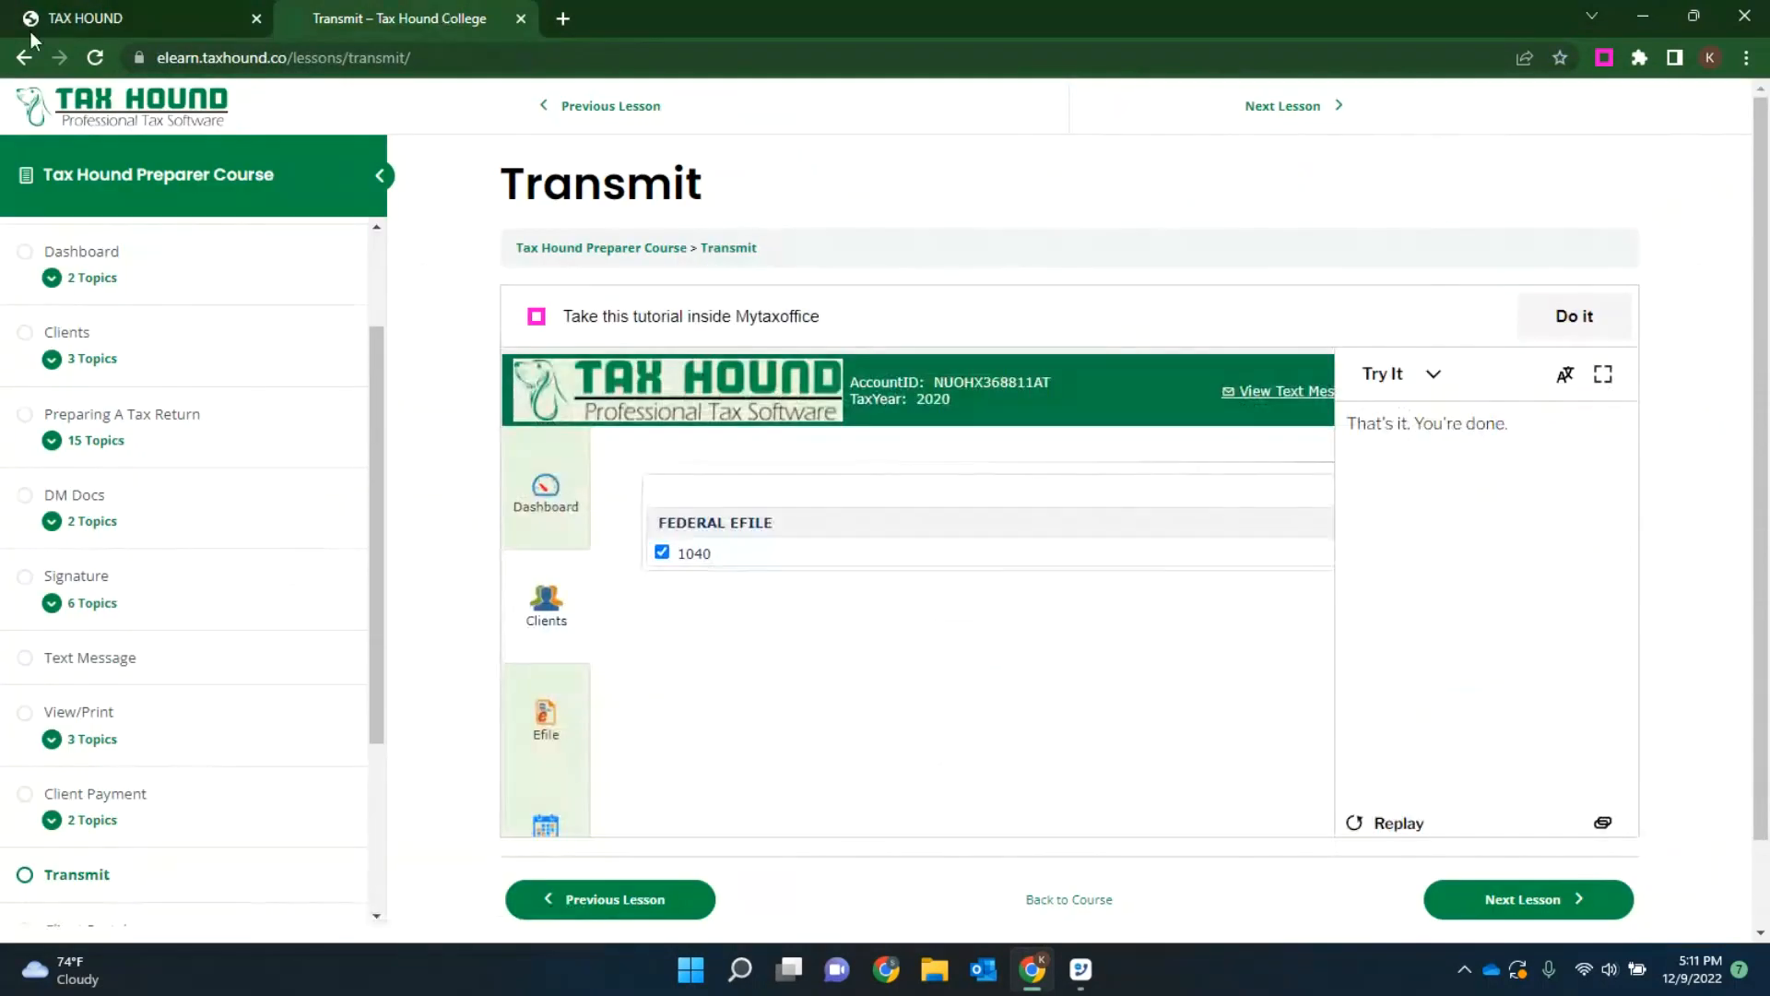